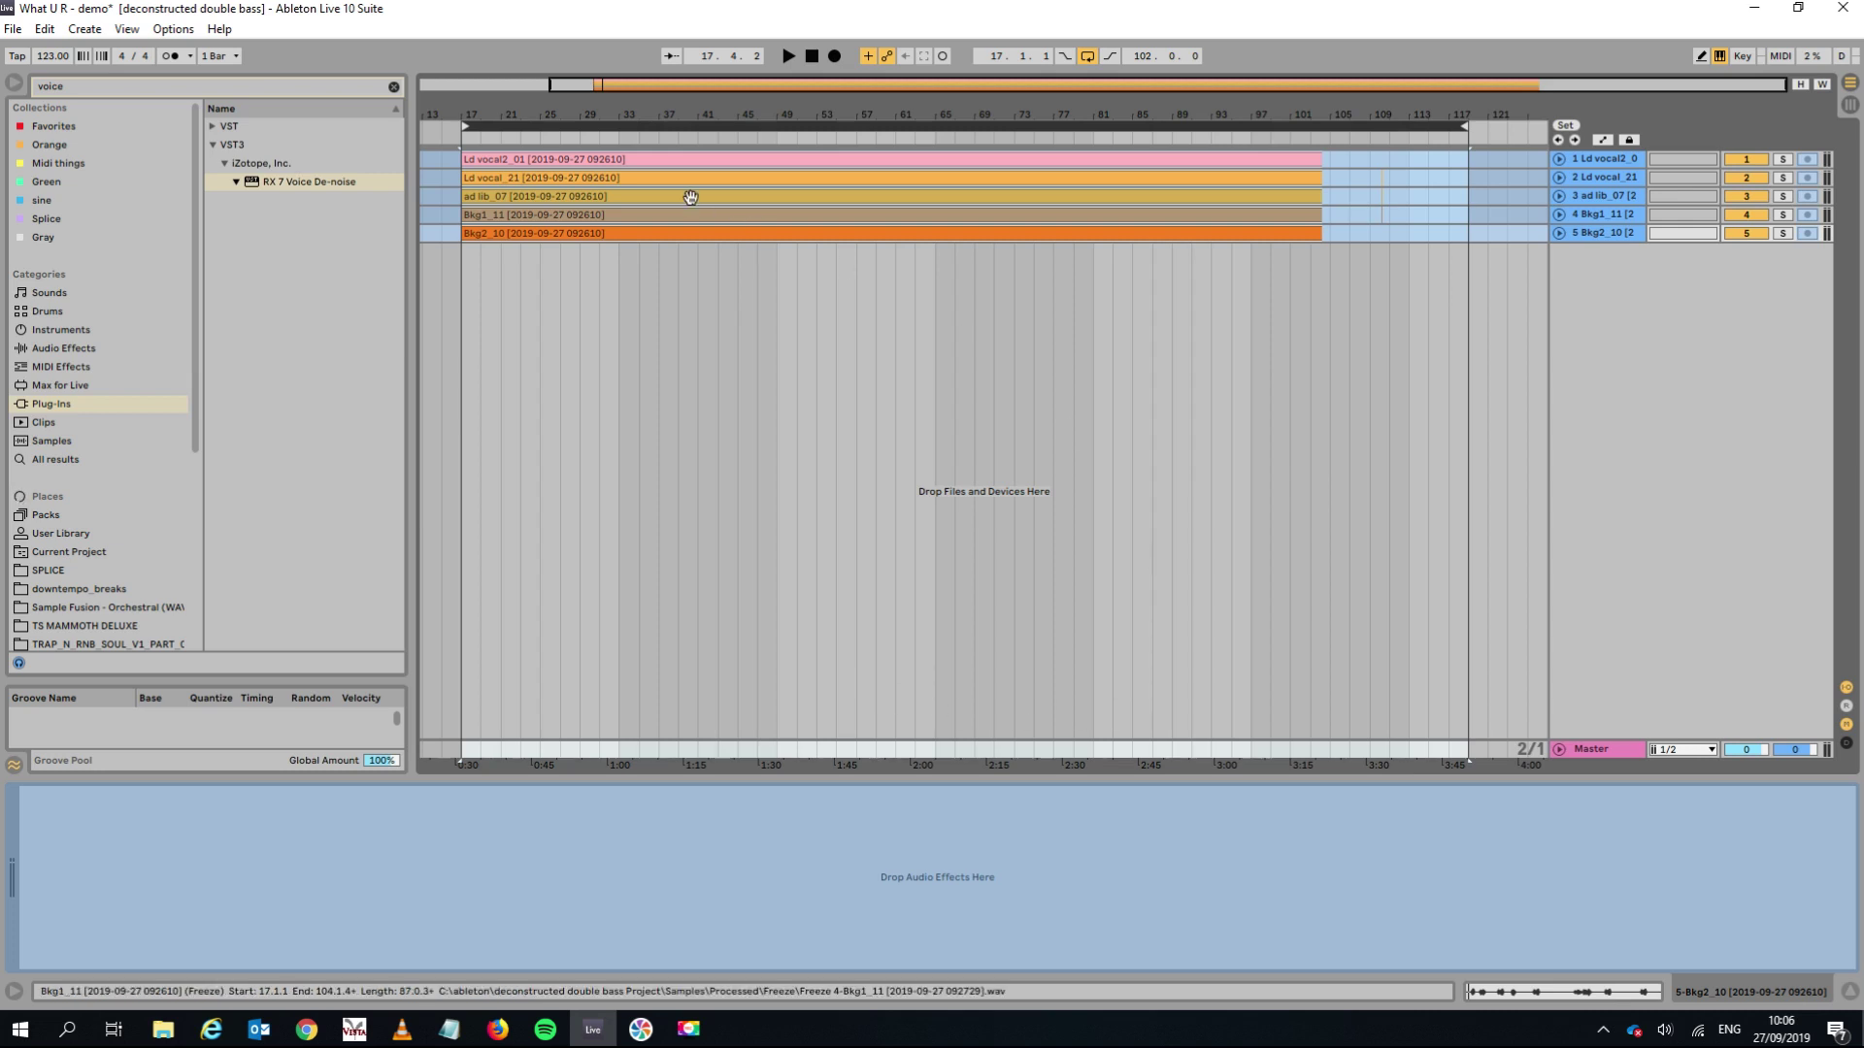
Play the arrangement from bar 17 while expanding all five vocal tracks to view their waveforms, and stop playback.
key(space)
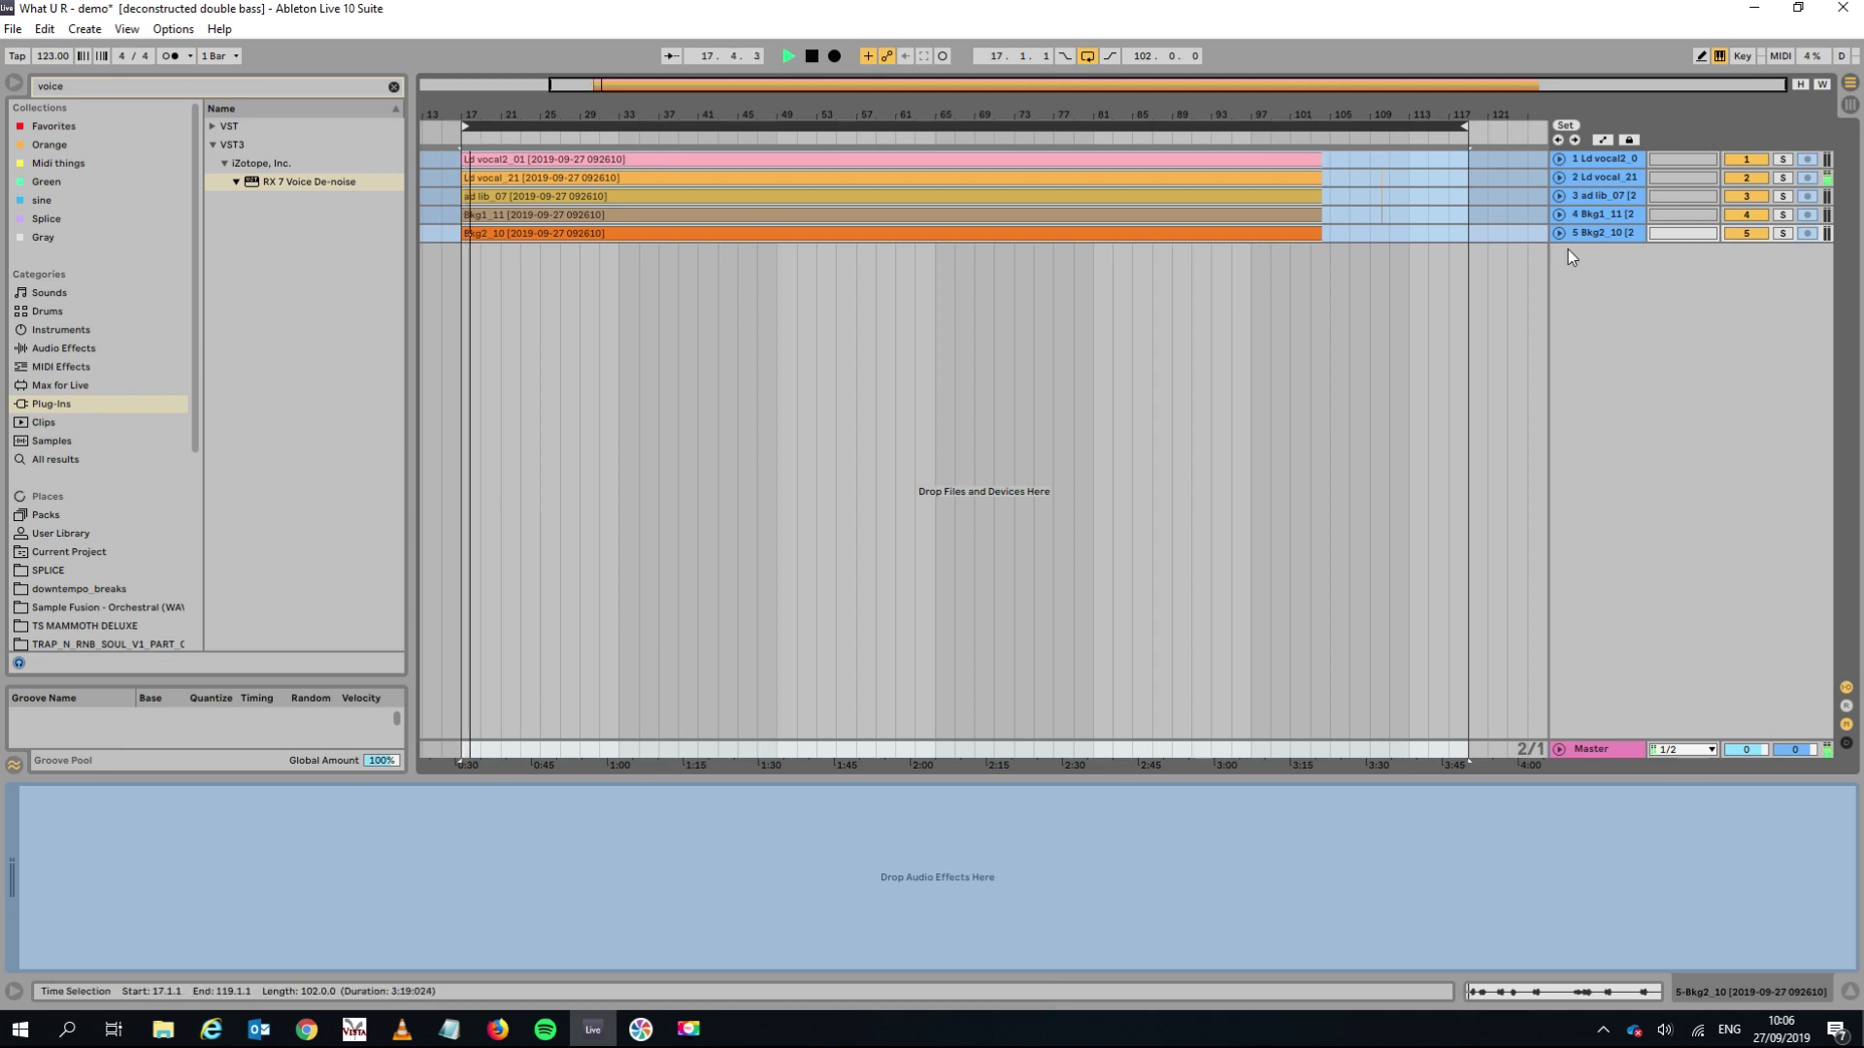
click(1559, 159)
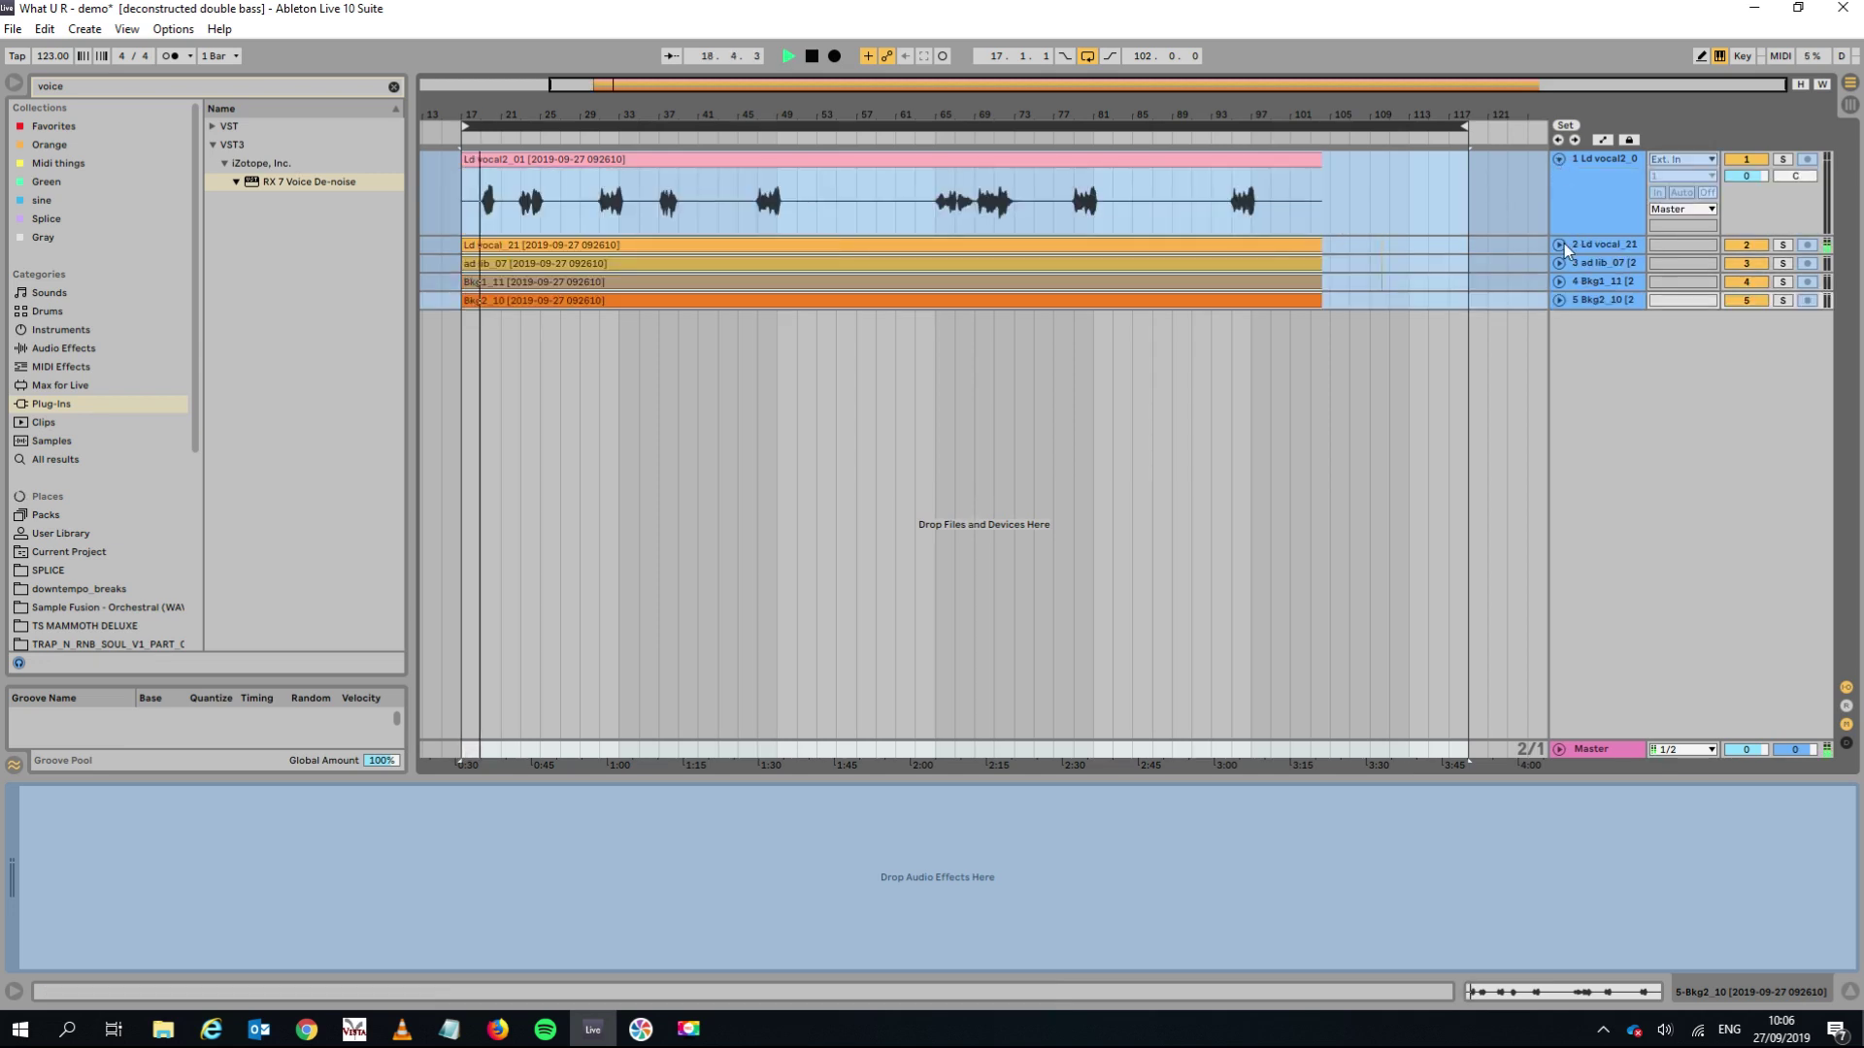
click(1559, 245)
click(1559, 331)
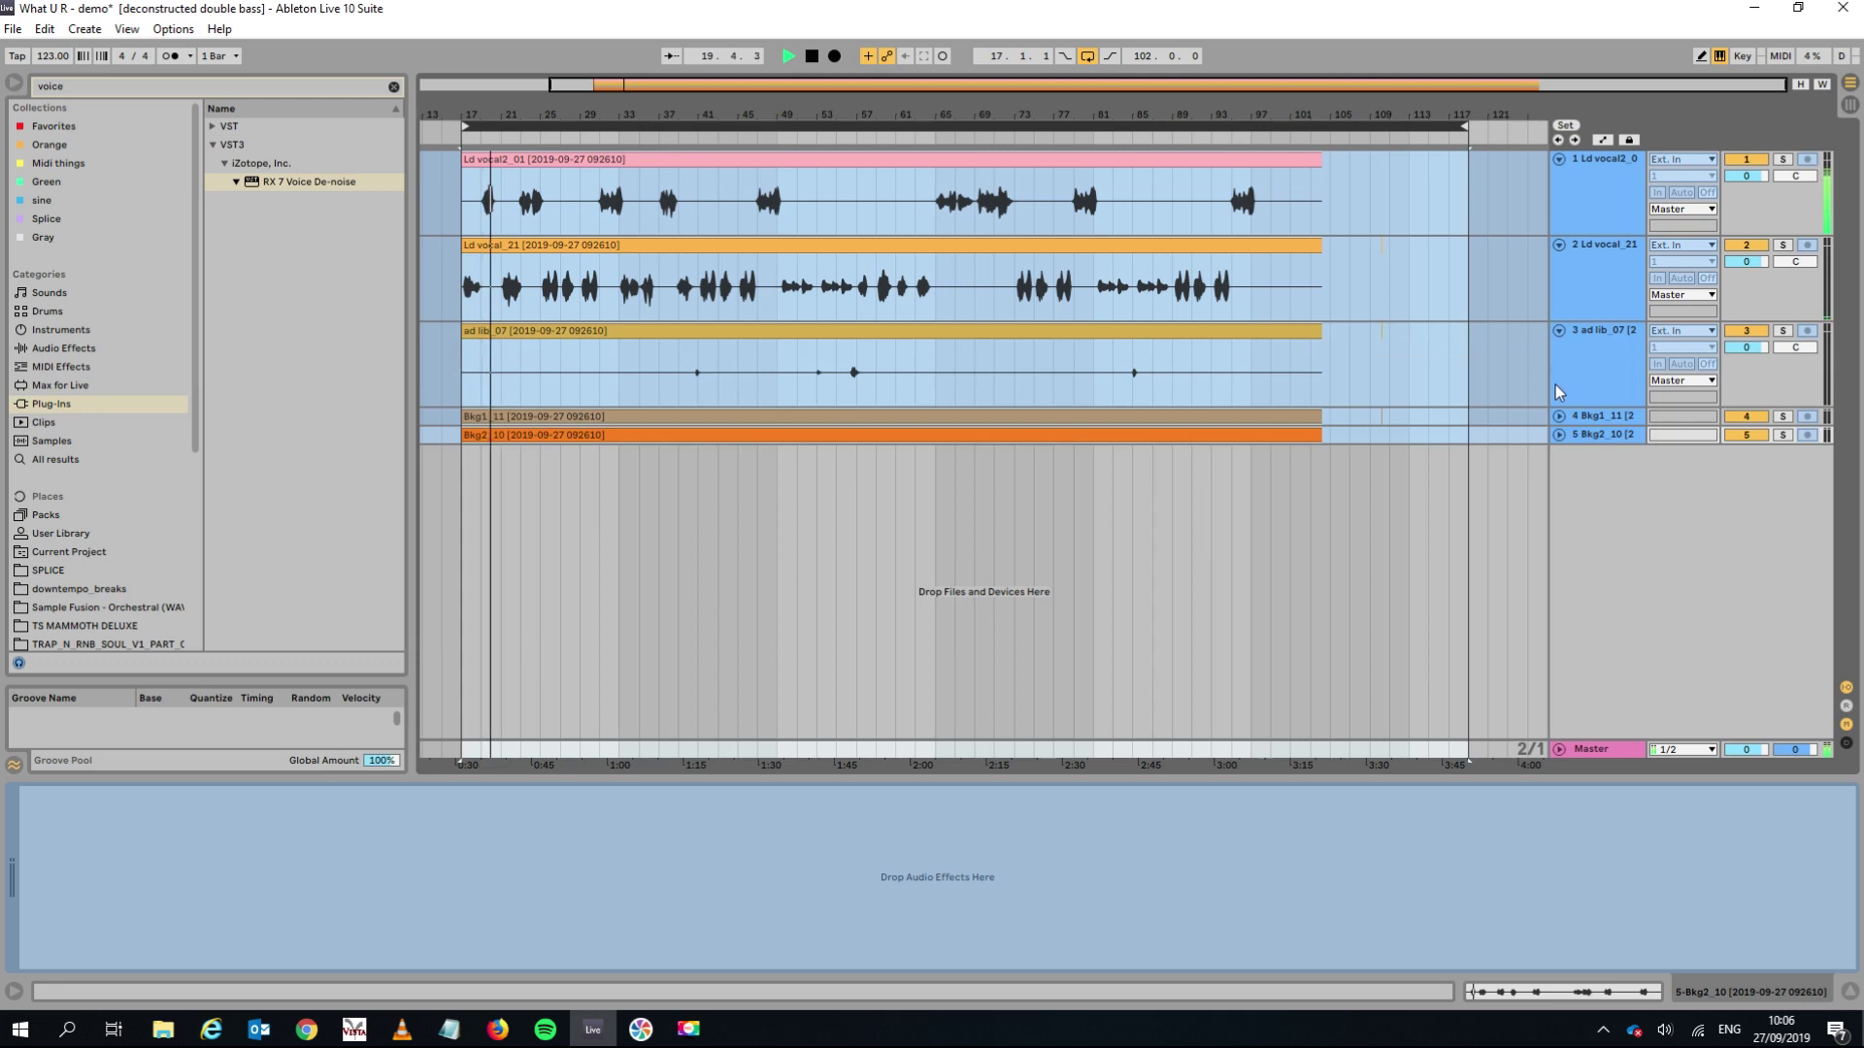
click(1560, 416)
click(1559, 502)
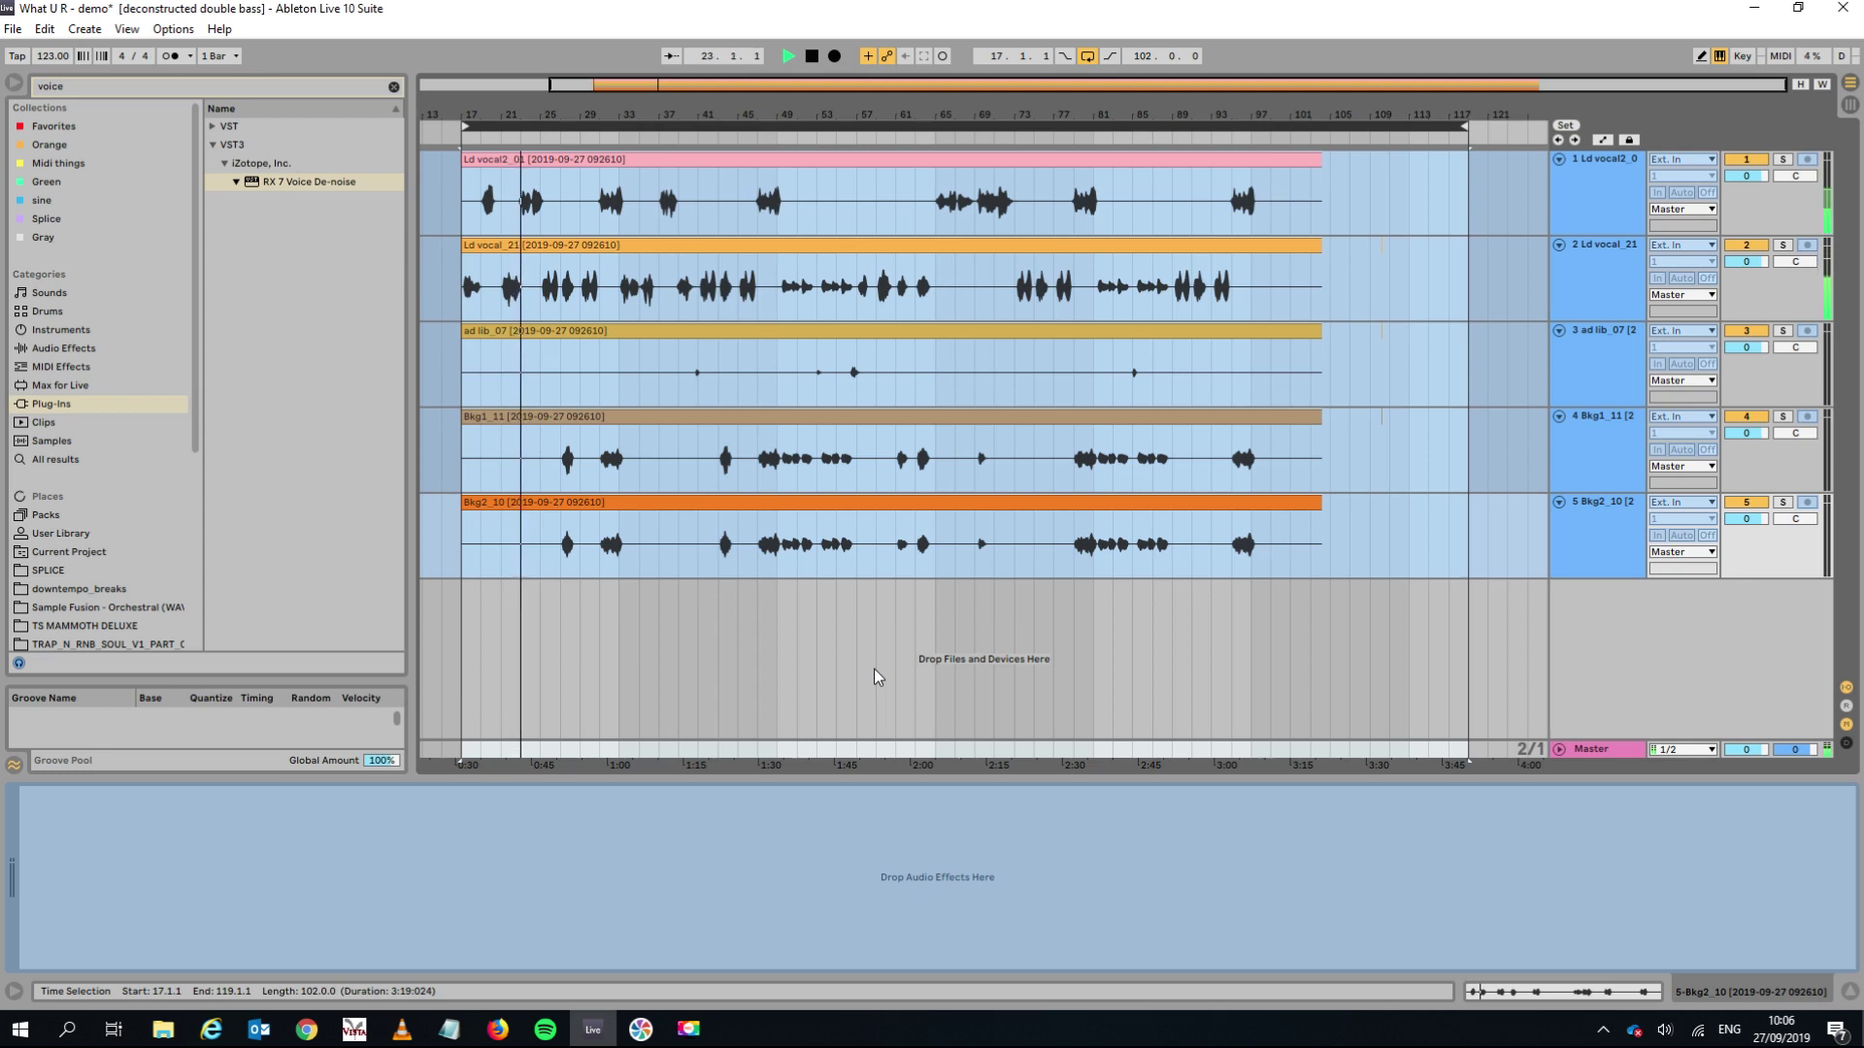
key(space)
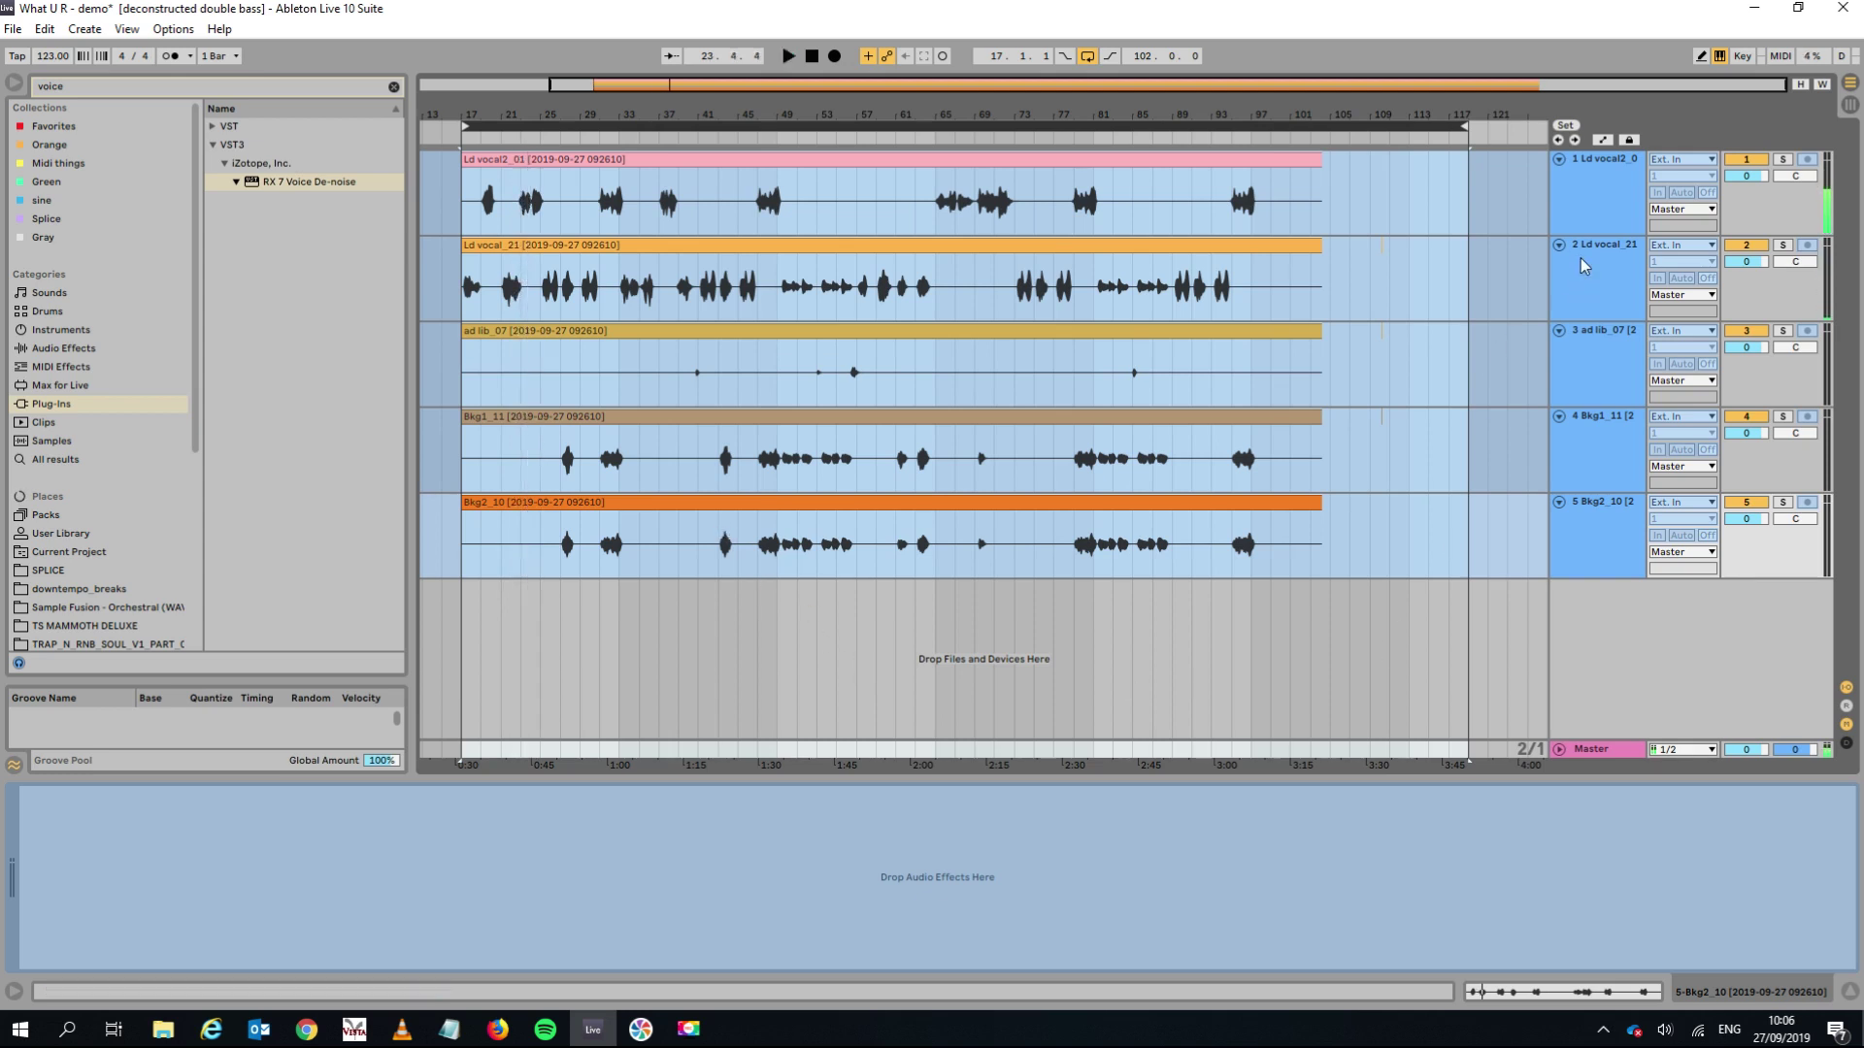
Collapse all five vocal tracks back to their minimum height.
click(1559, 160)
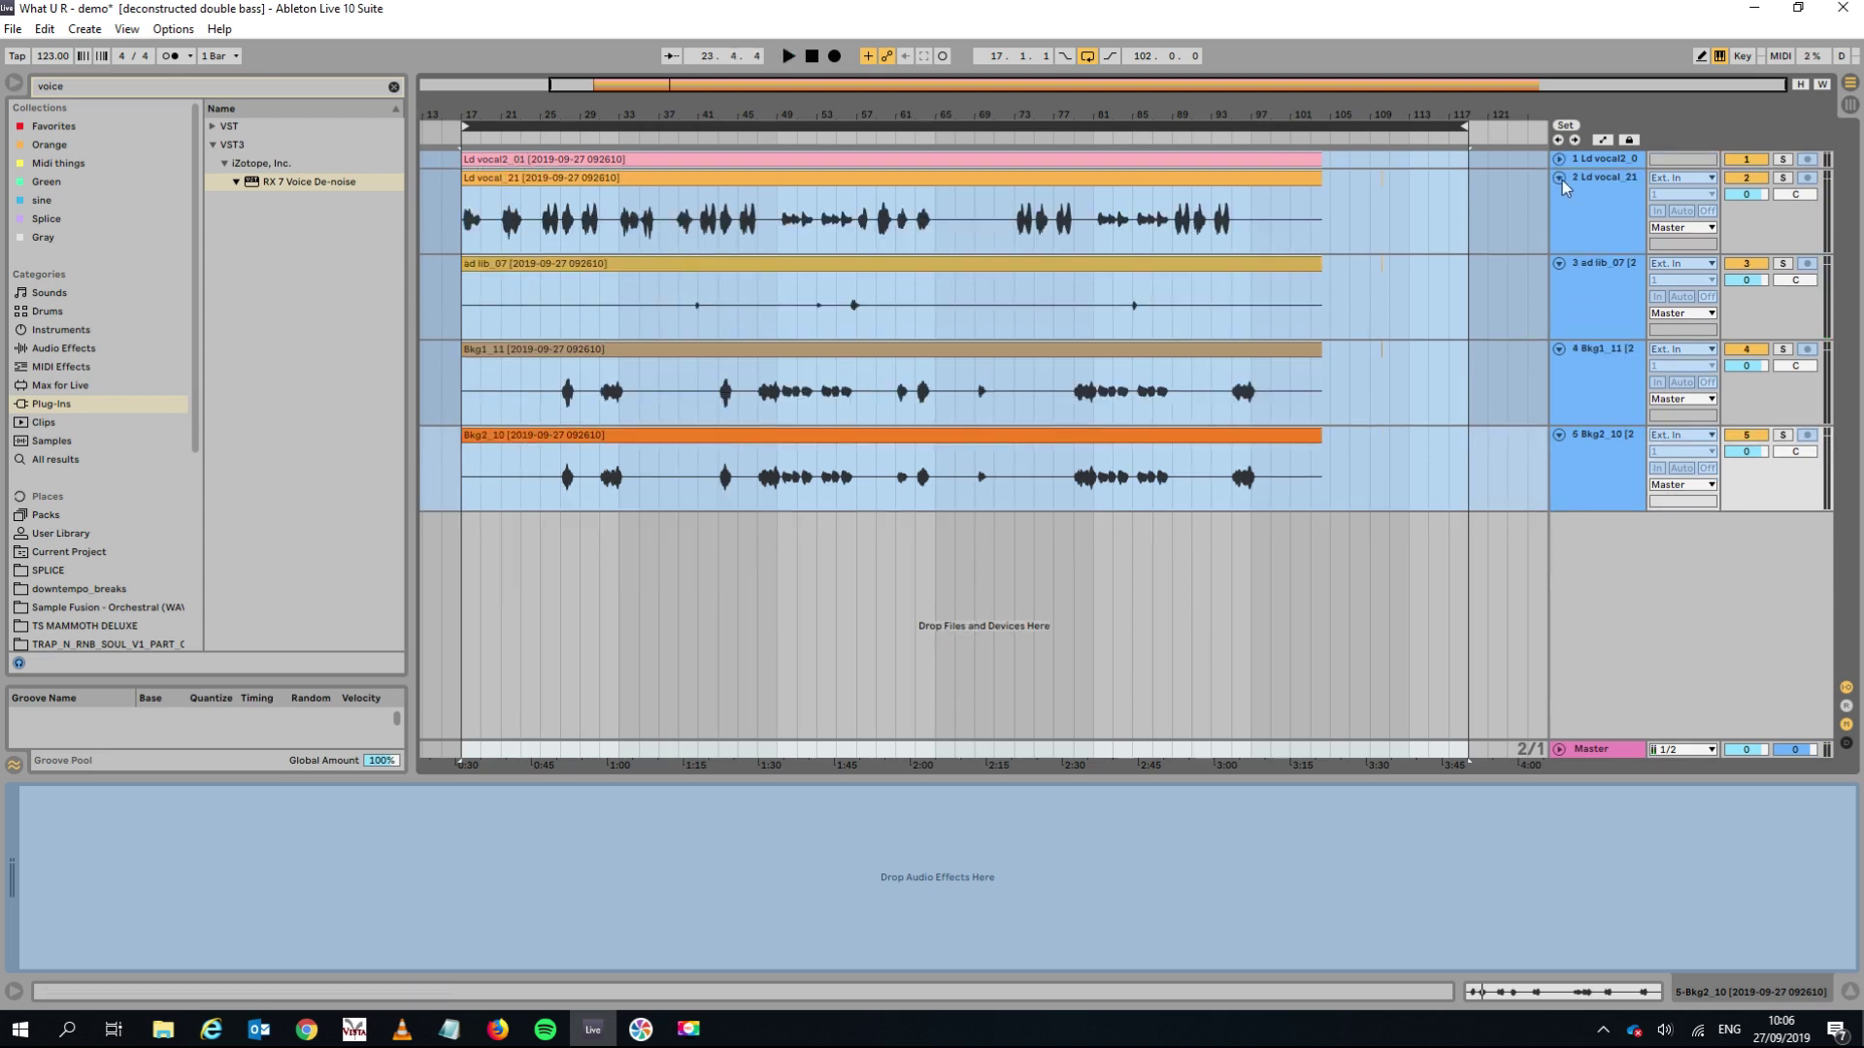
click(1559, 179)
click(1560, 198)
click(1561, 231)
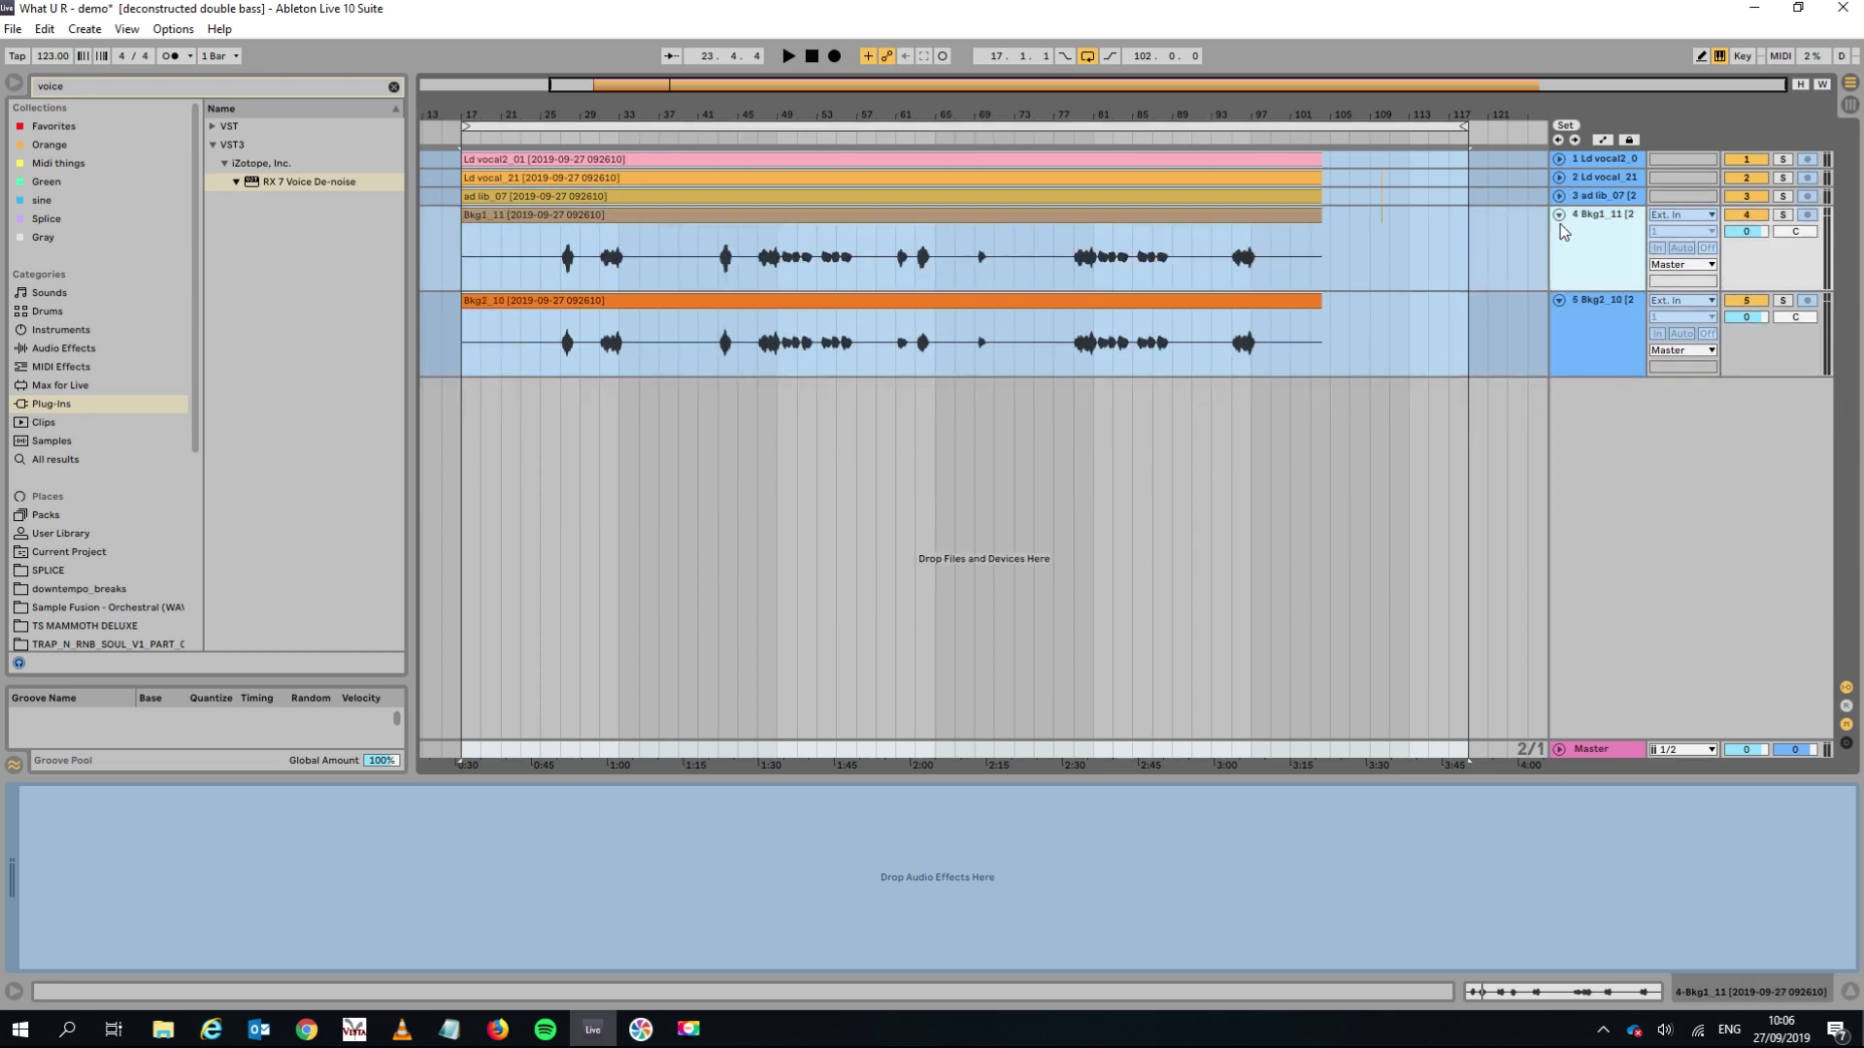
click(1559, 215)
click(1558, 234)
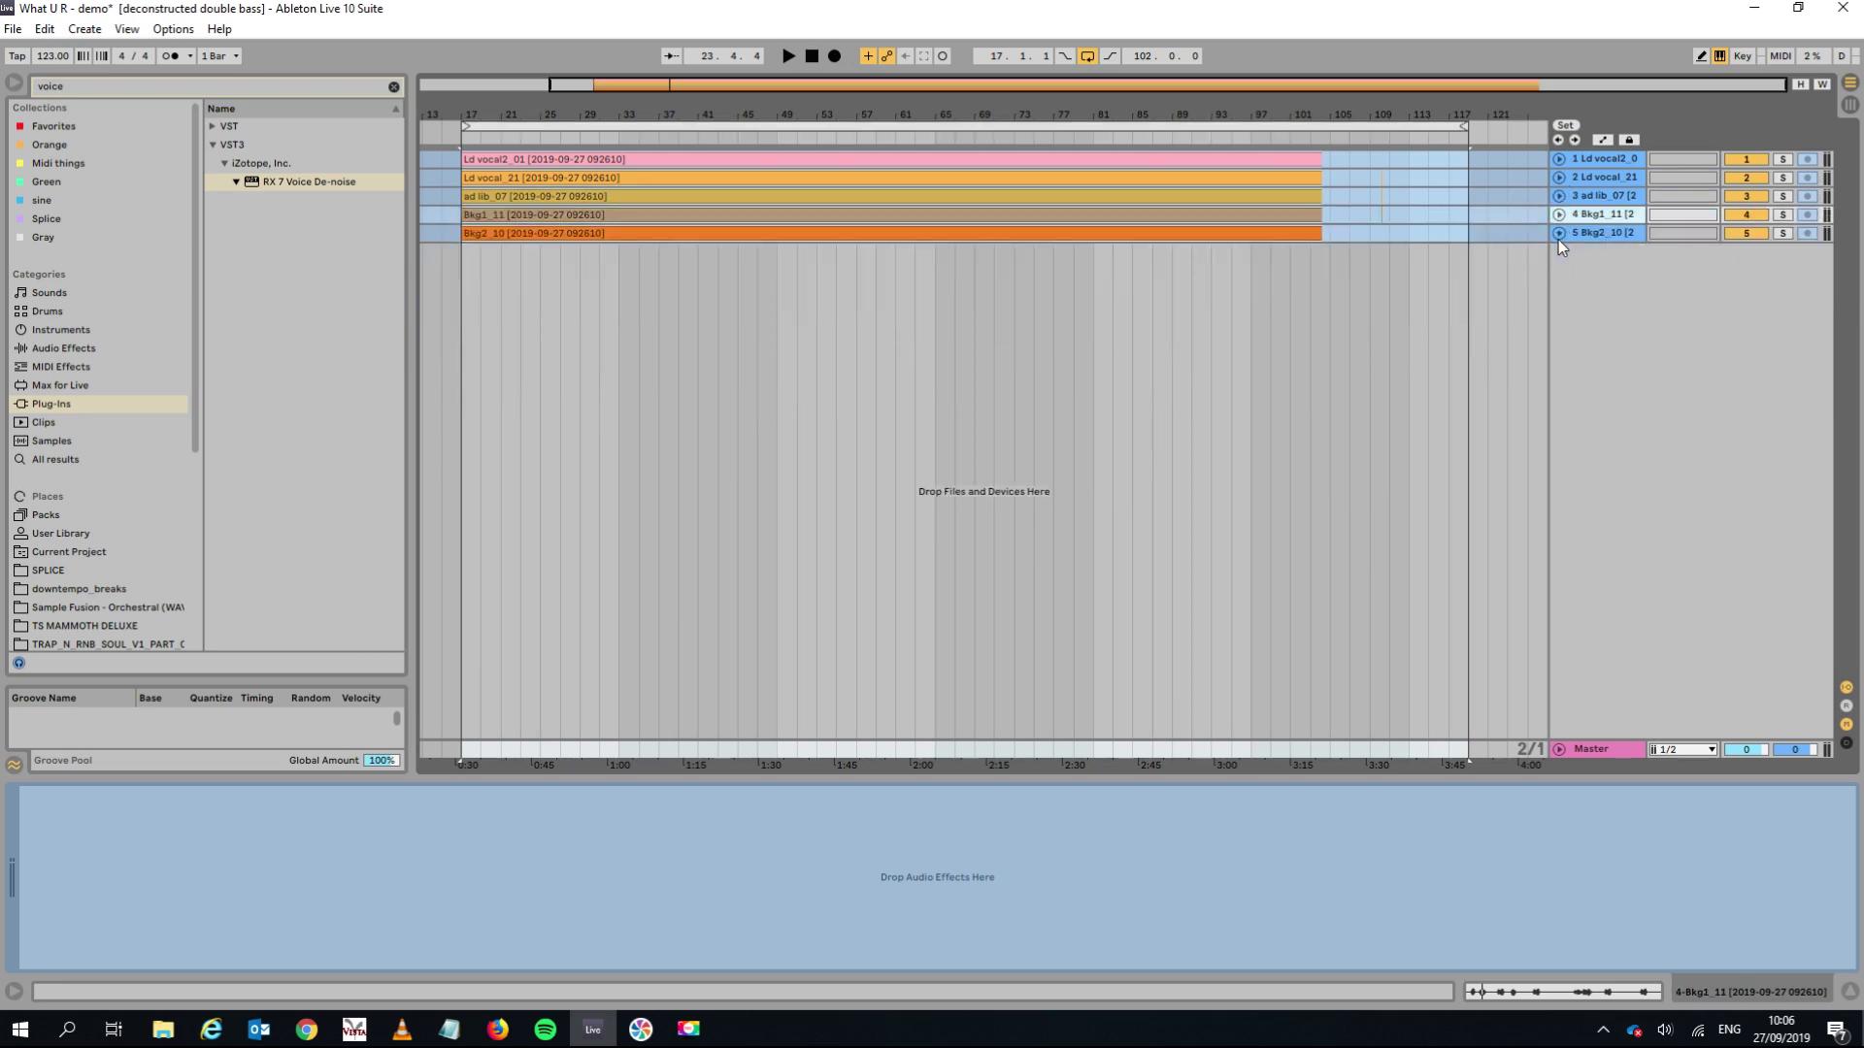
Collapse the VST3 plug-in folder and shorten the arrangement loop so it ends at bar 105.
click(623, 129)
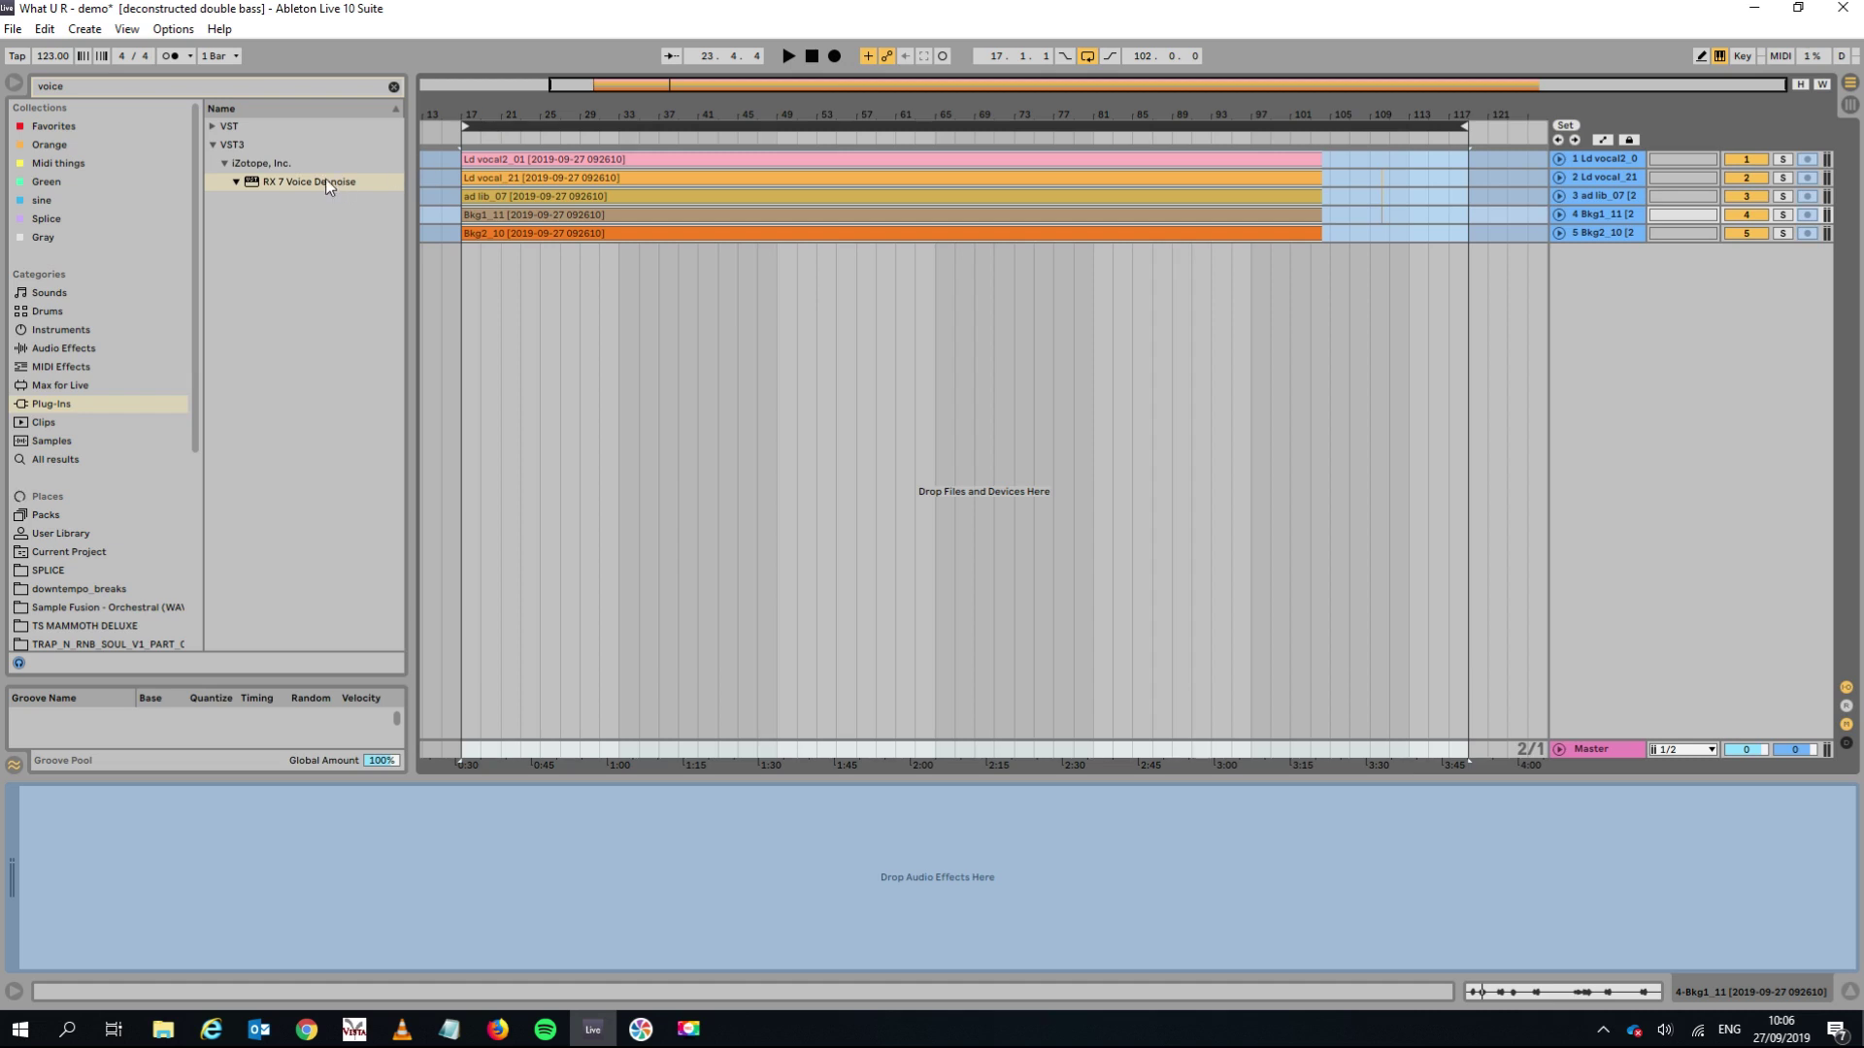
click(212, 144)
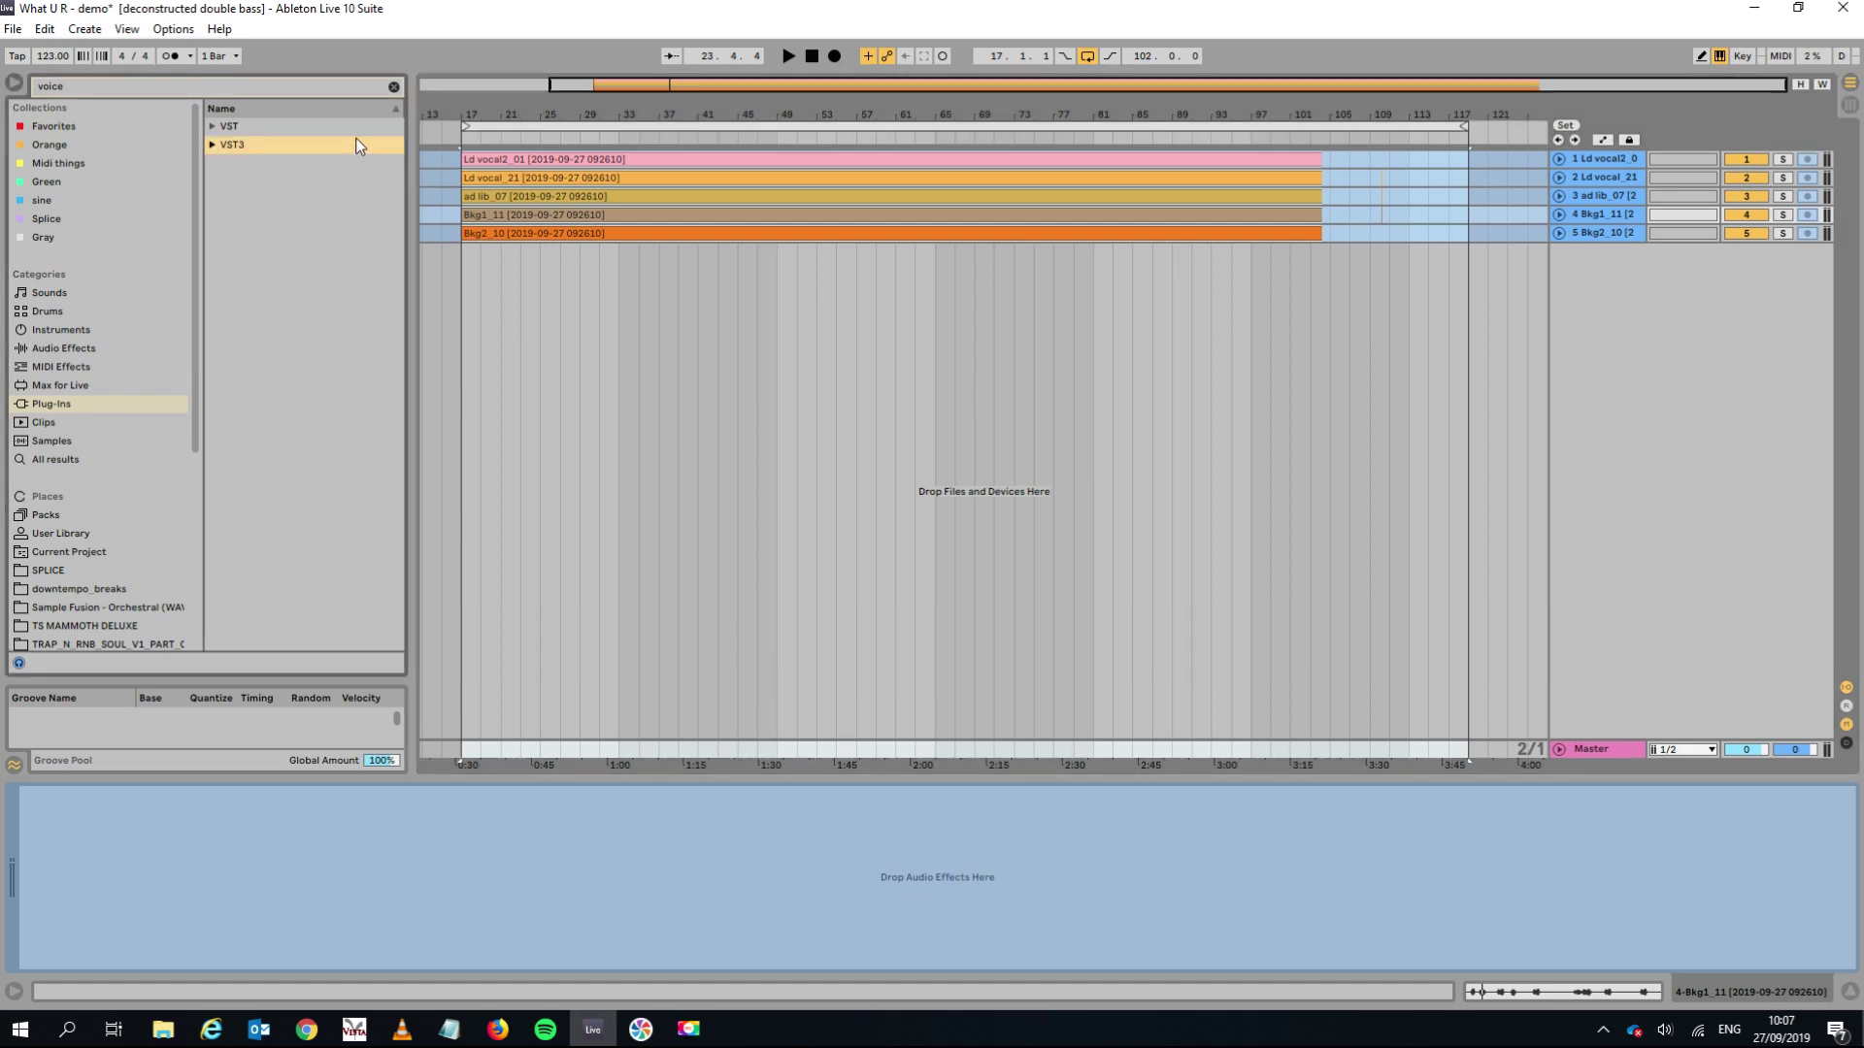
click(537, 125)
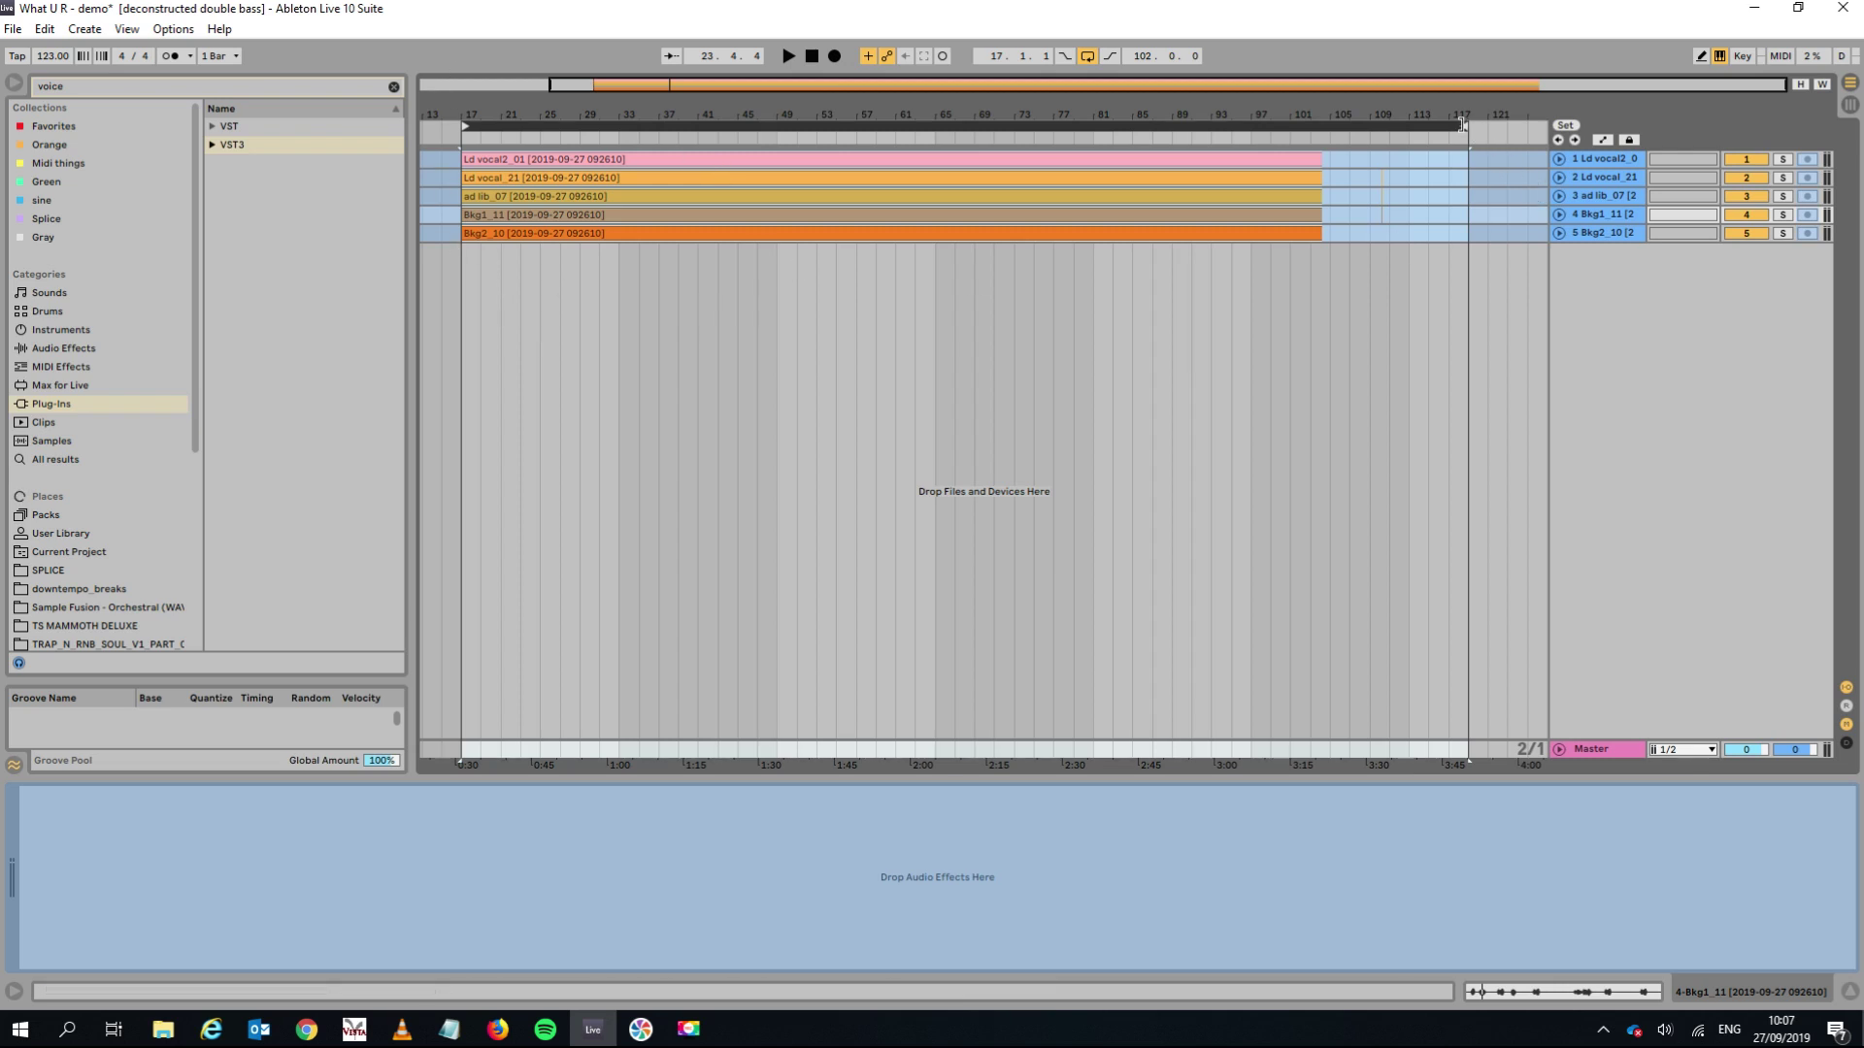
drag(1463, 126, 1338, 147)
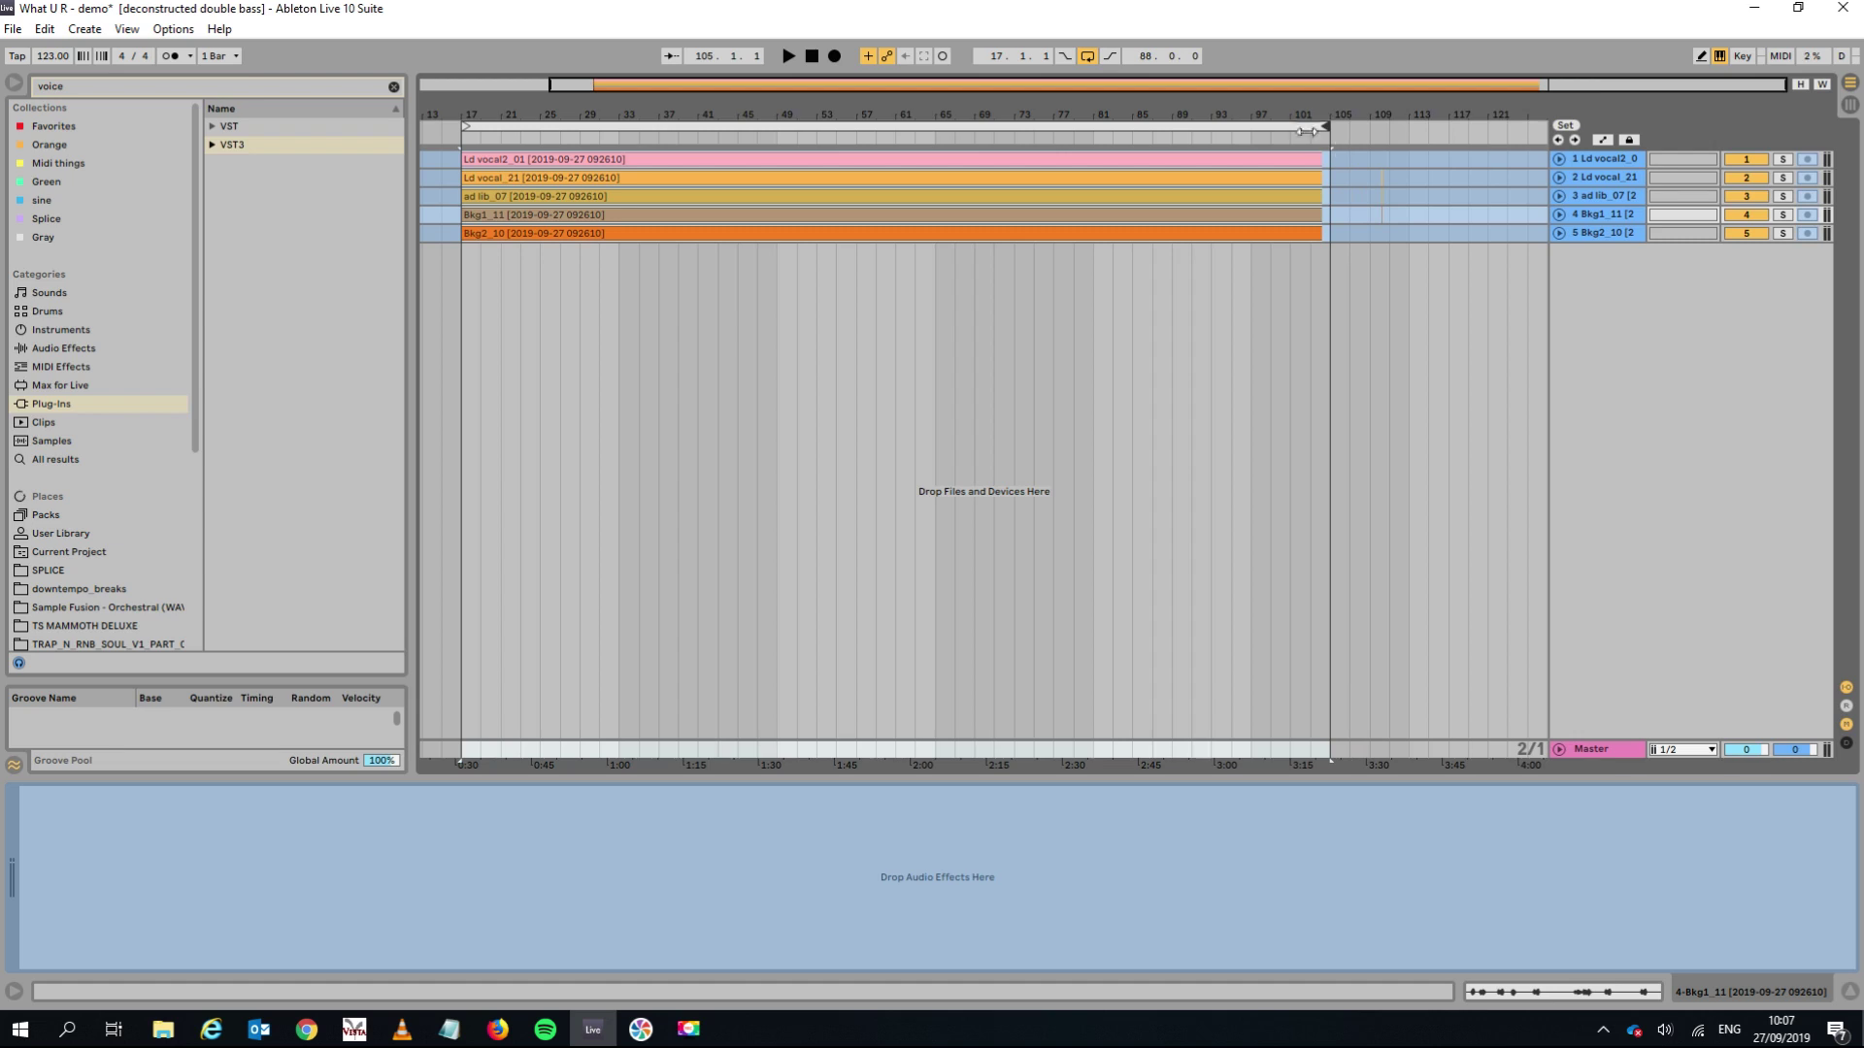
Expand the Ld vocal2_01 track and examine the quiet section at the start of its clip in close-up.
click(1558, 159)
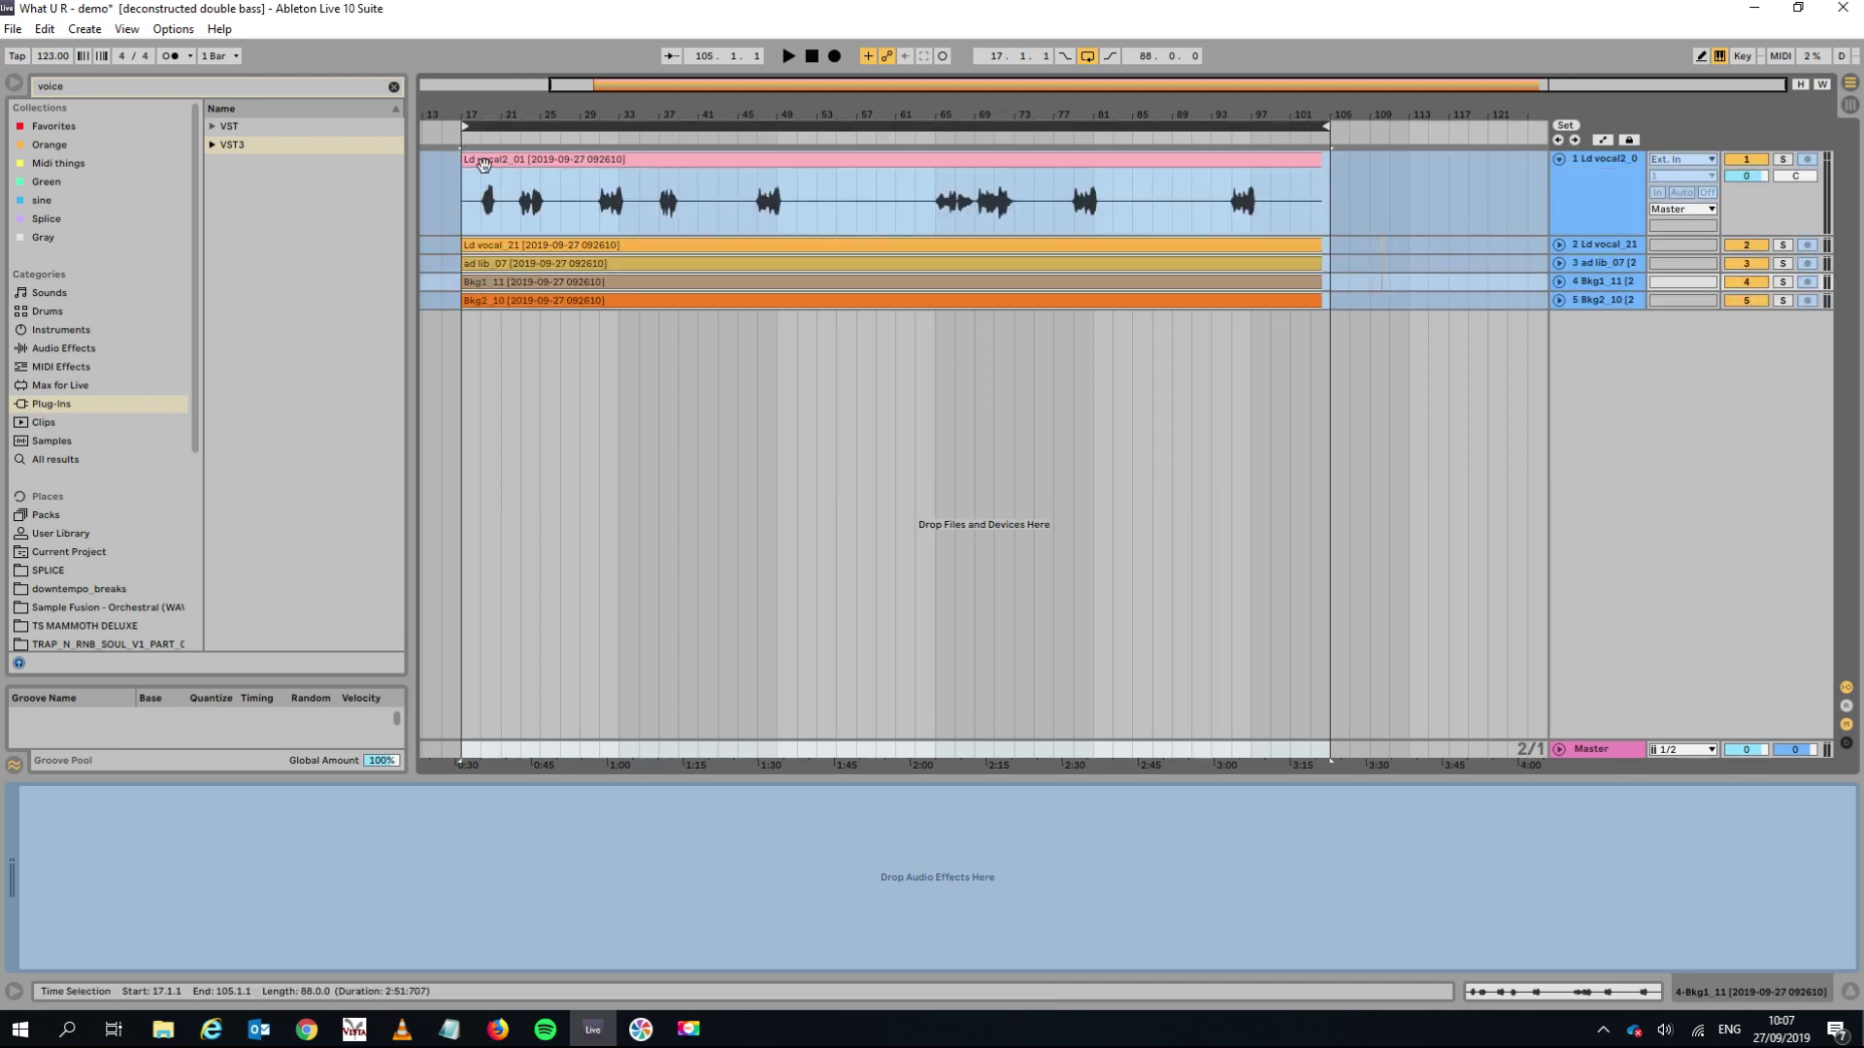
click(483, 162)
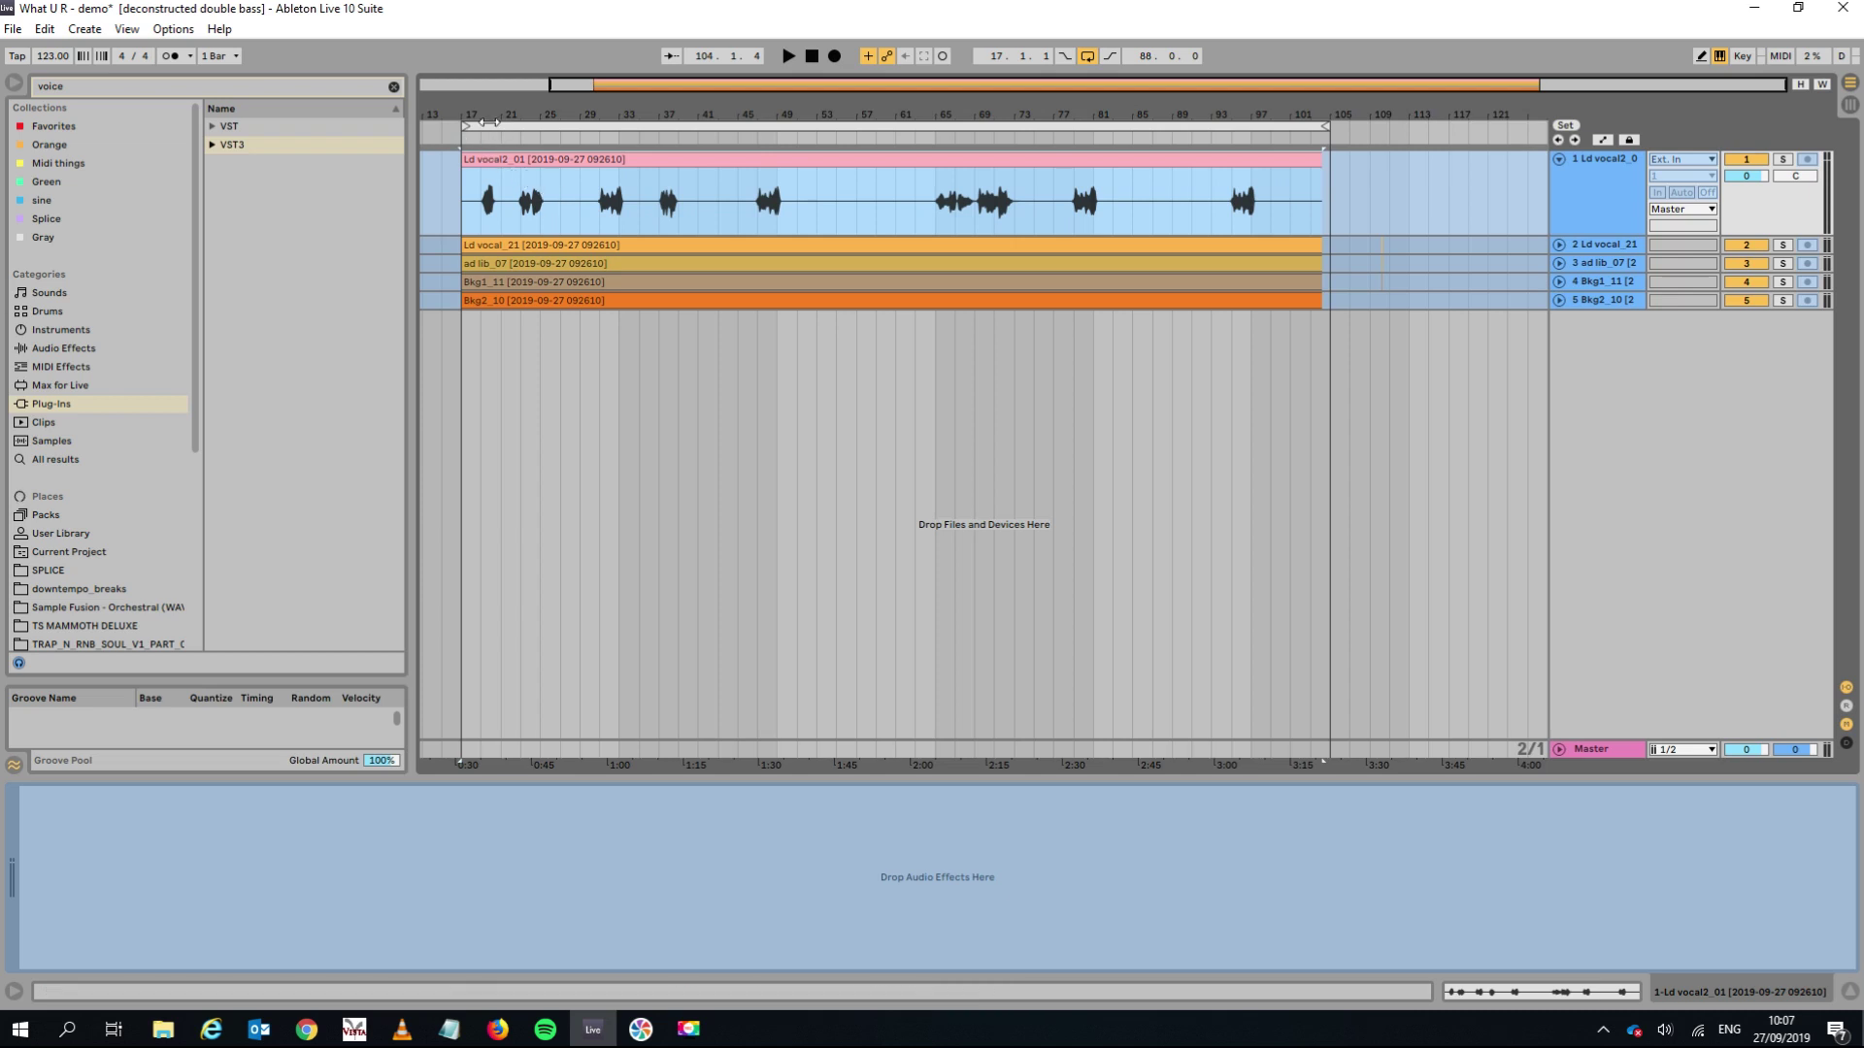
drag(476, 109, 475, 321)
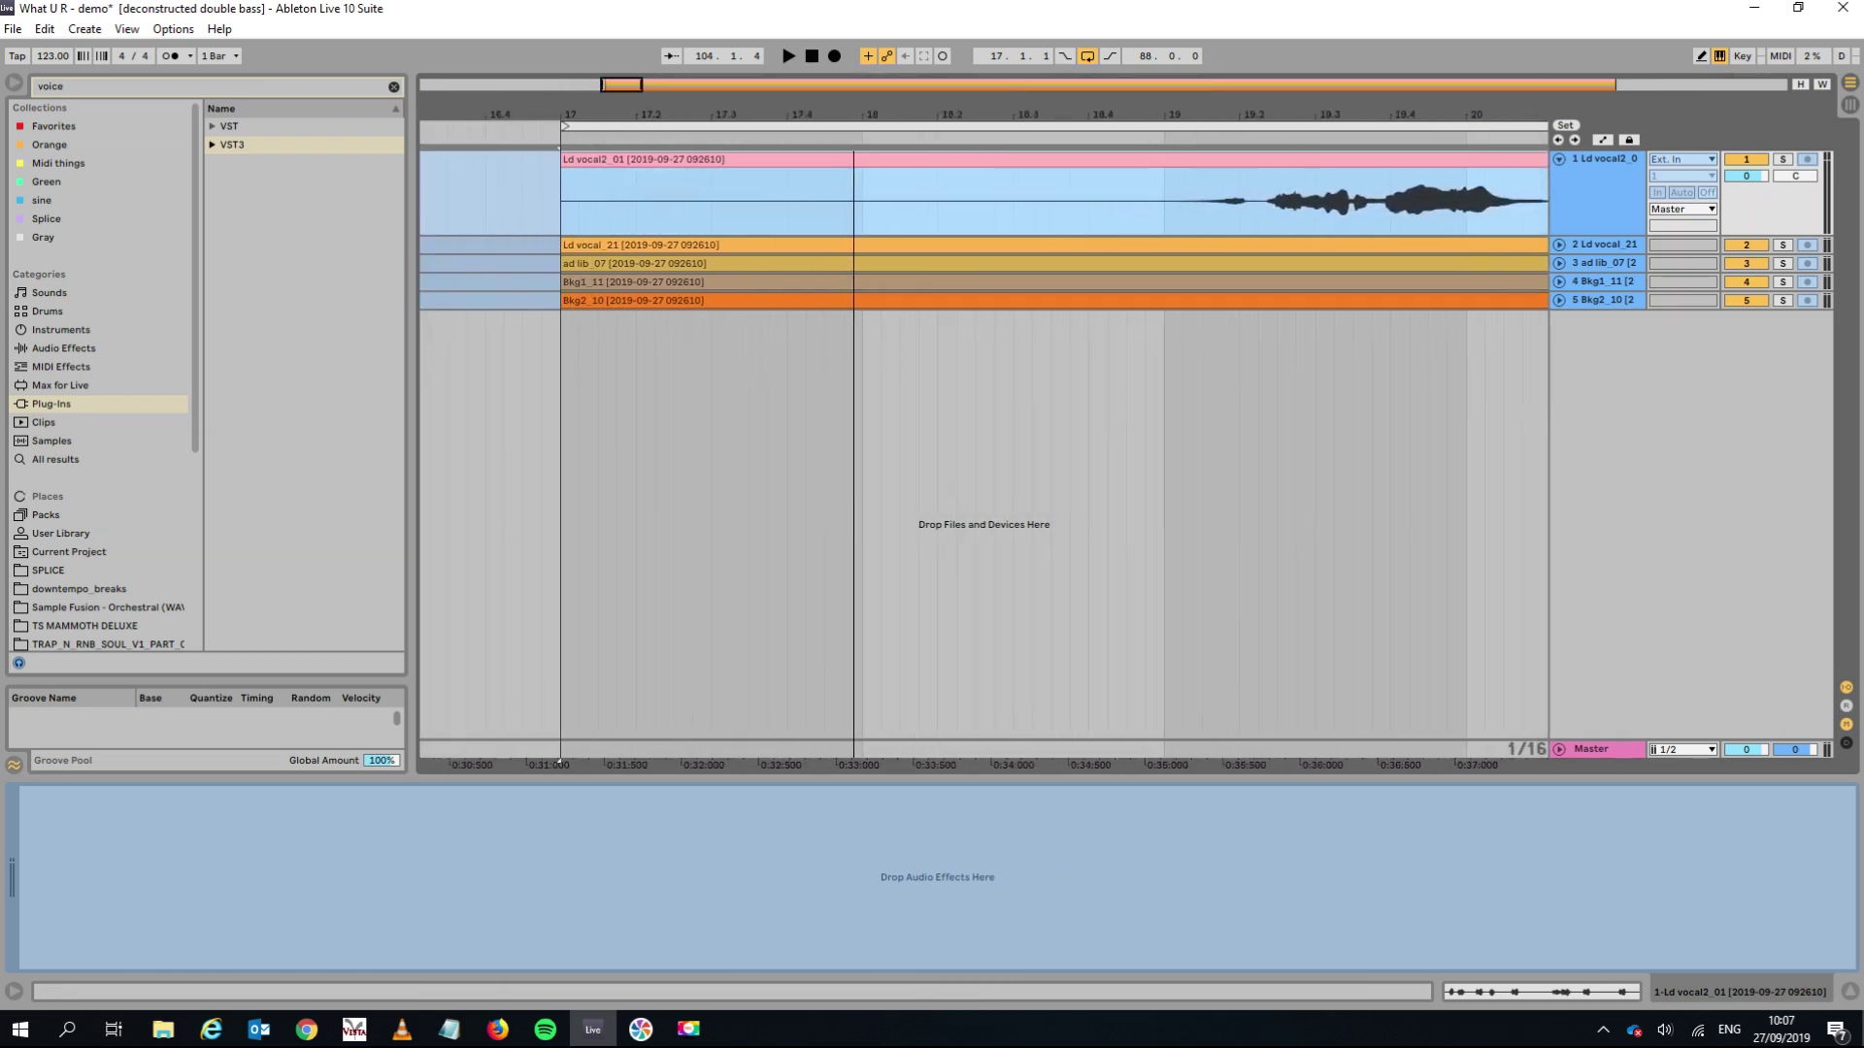
drag(513, 108, 717, 134)
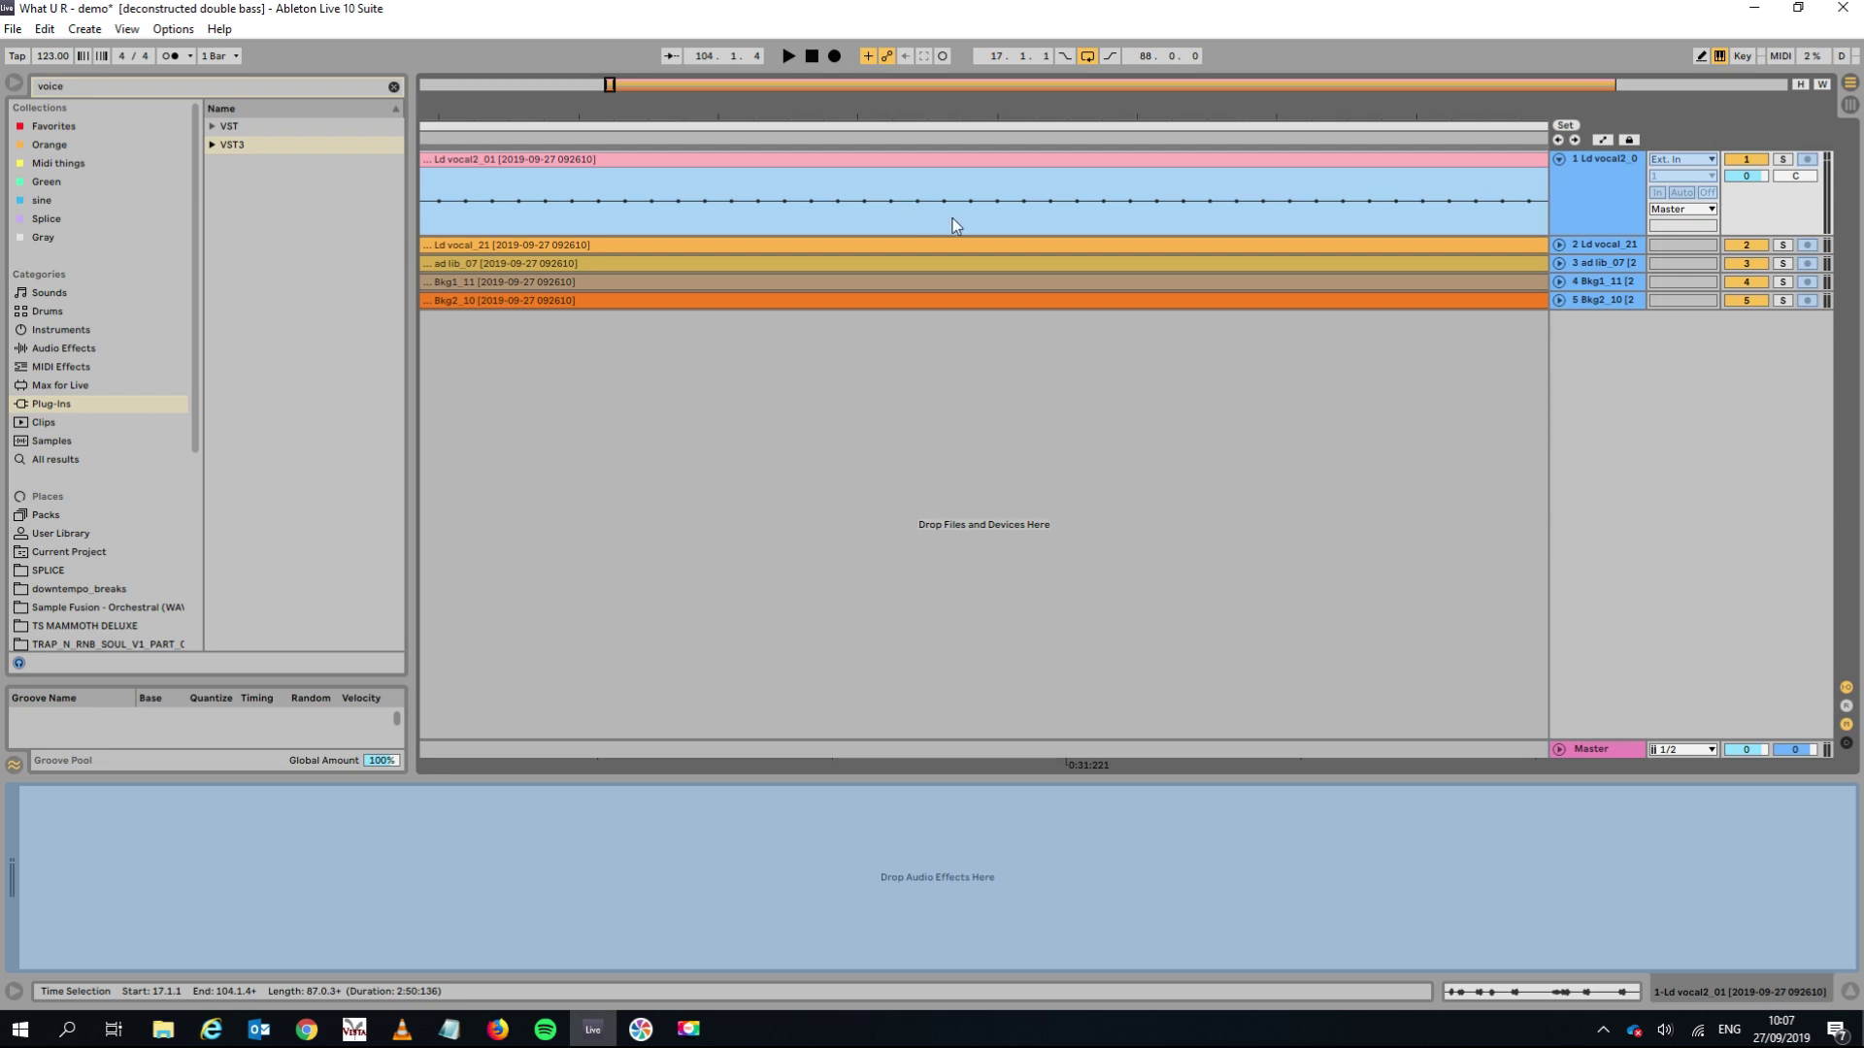
drag(767, 116, 767, 68)
Locate the iZotope RX 7 Voice De-noise plug-in among the VST3 plug-ins.
click(213, 144)
click(225, 168)
click(269, 180)
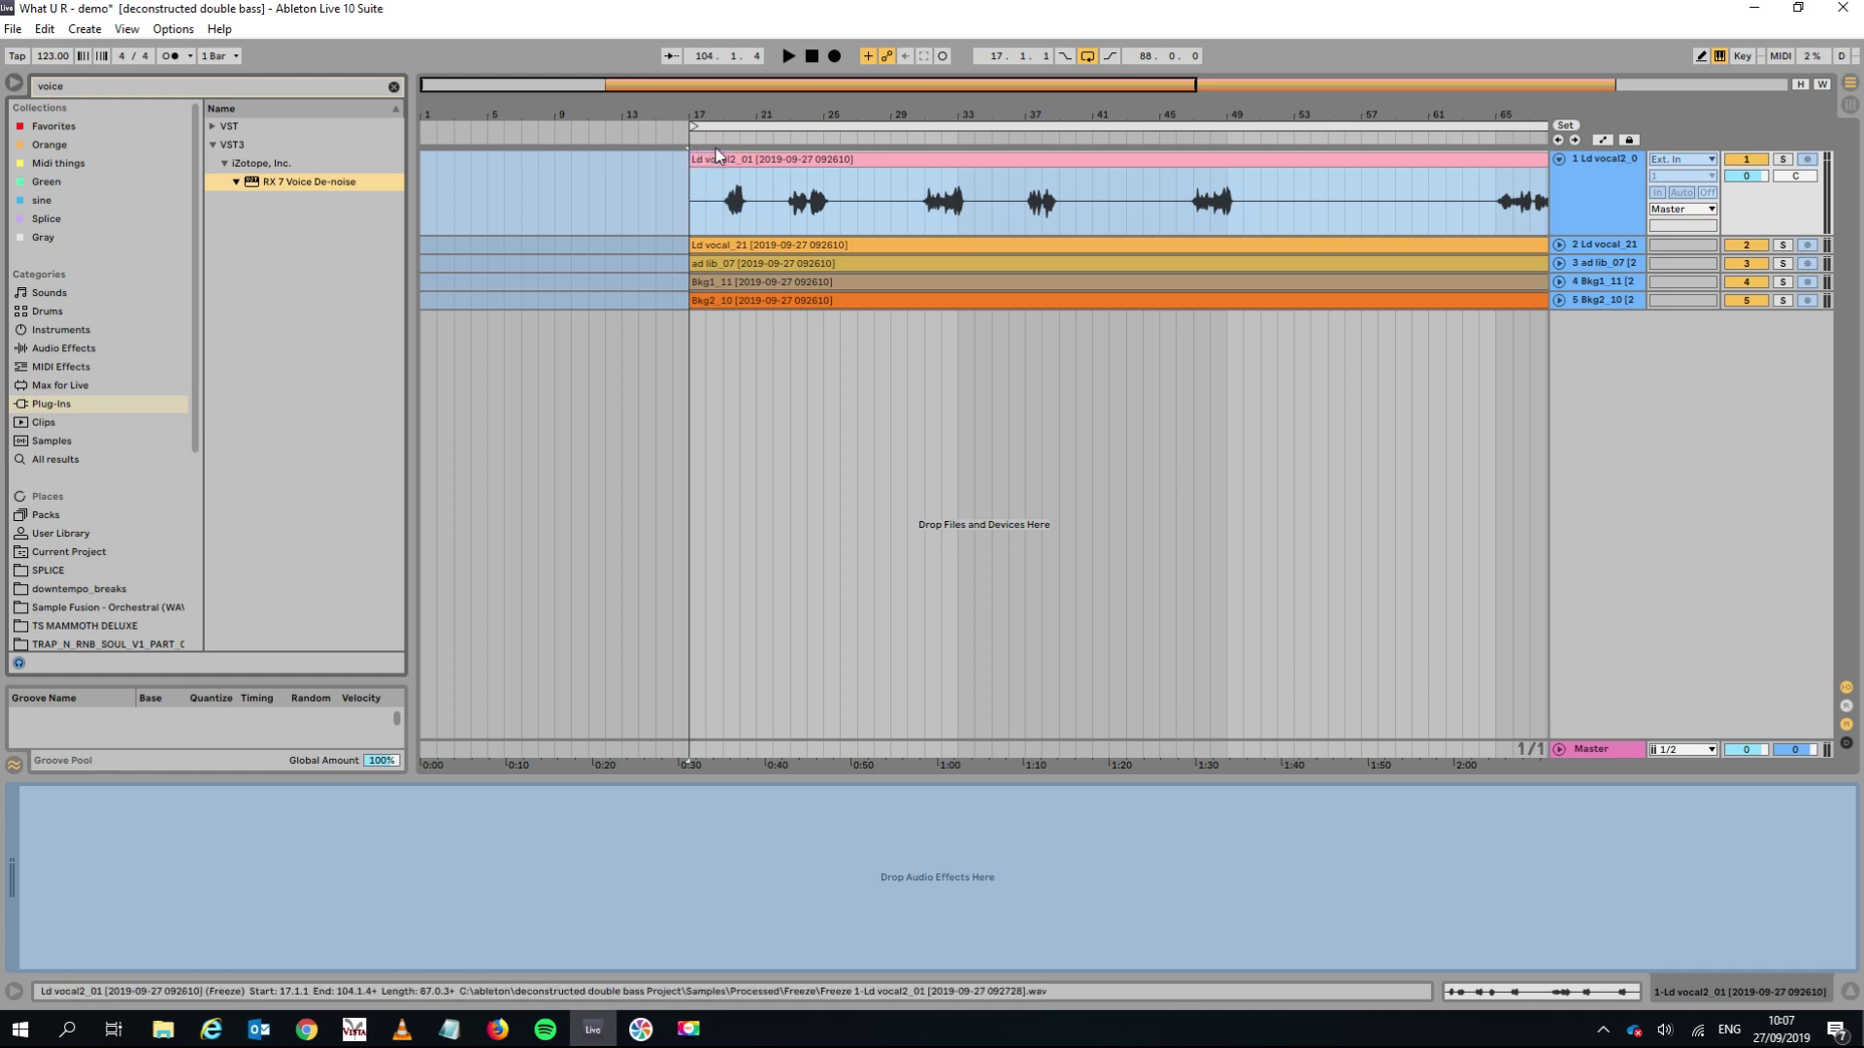
Try deleting the quiet start of the Ld vocal2_01 clip from 17.1.1 to 18.4.1, undo it, and reselect the whole clip.
drag(705, 119, 643, 160)
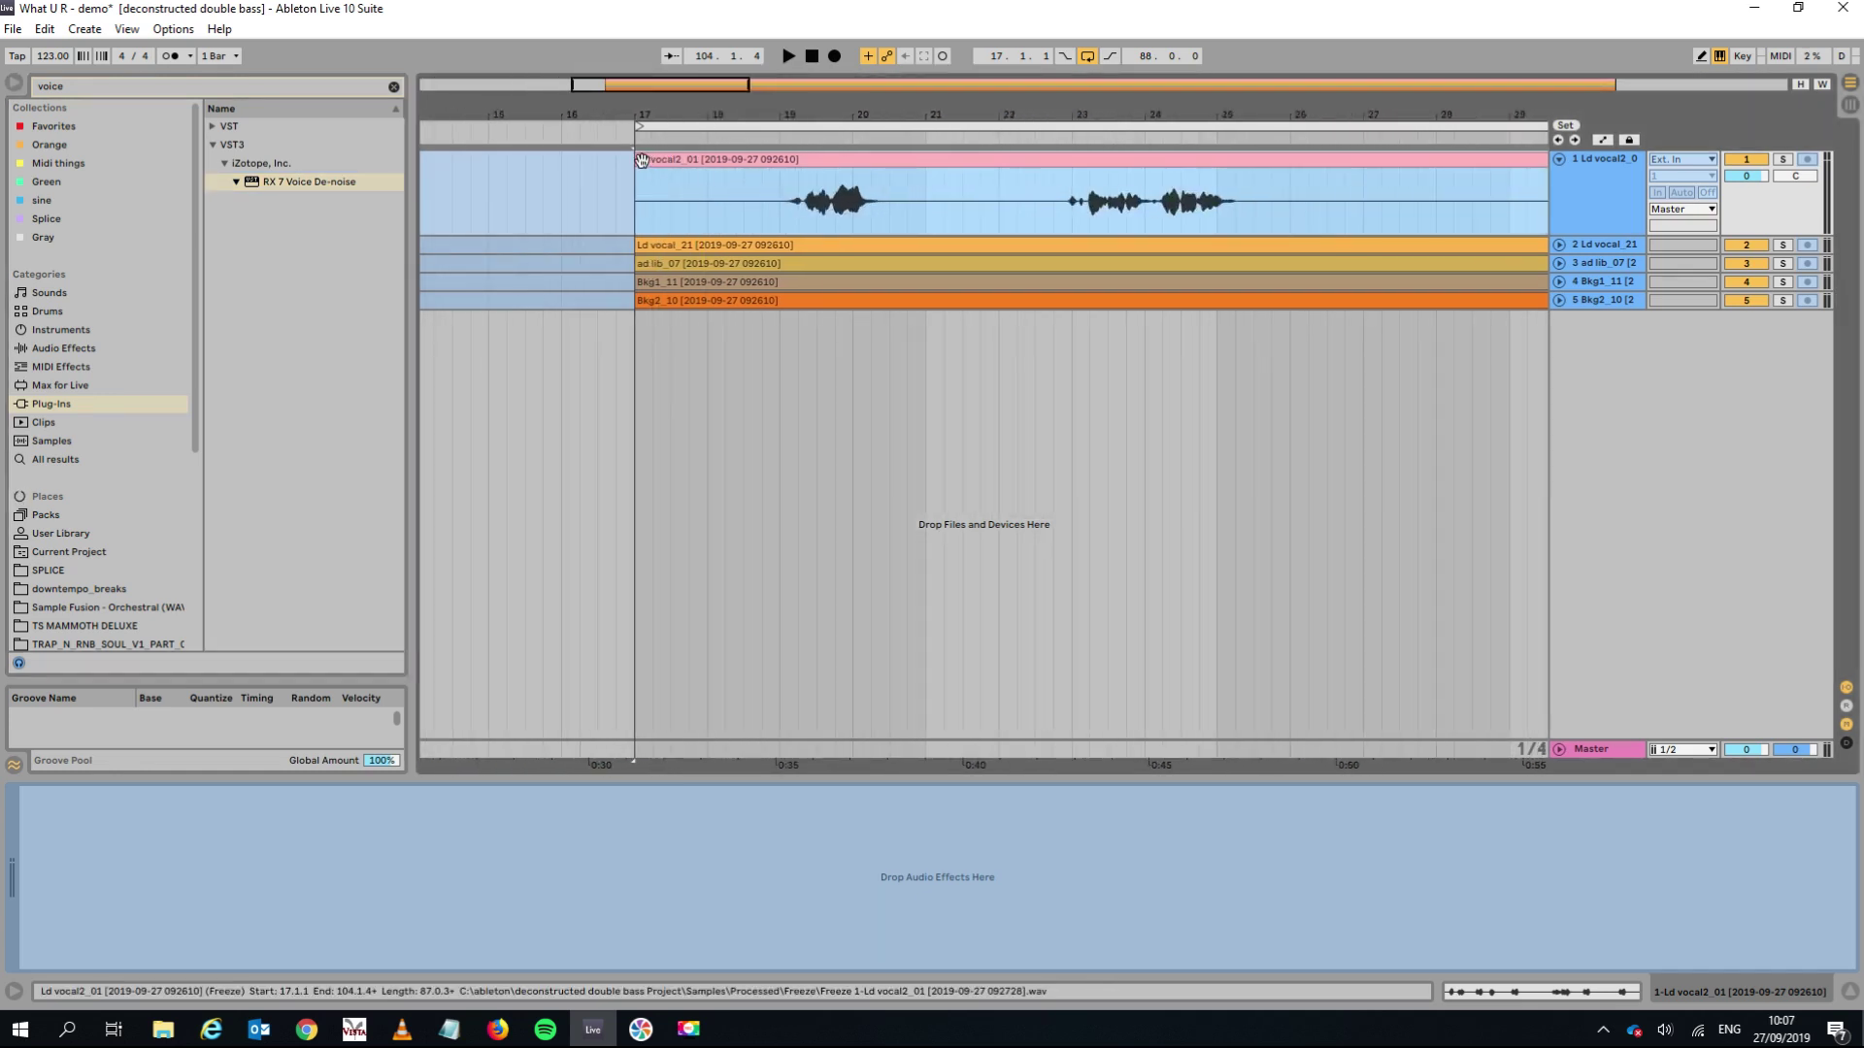
drag(759, 220, 633, 188)
key(Delete)
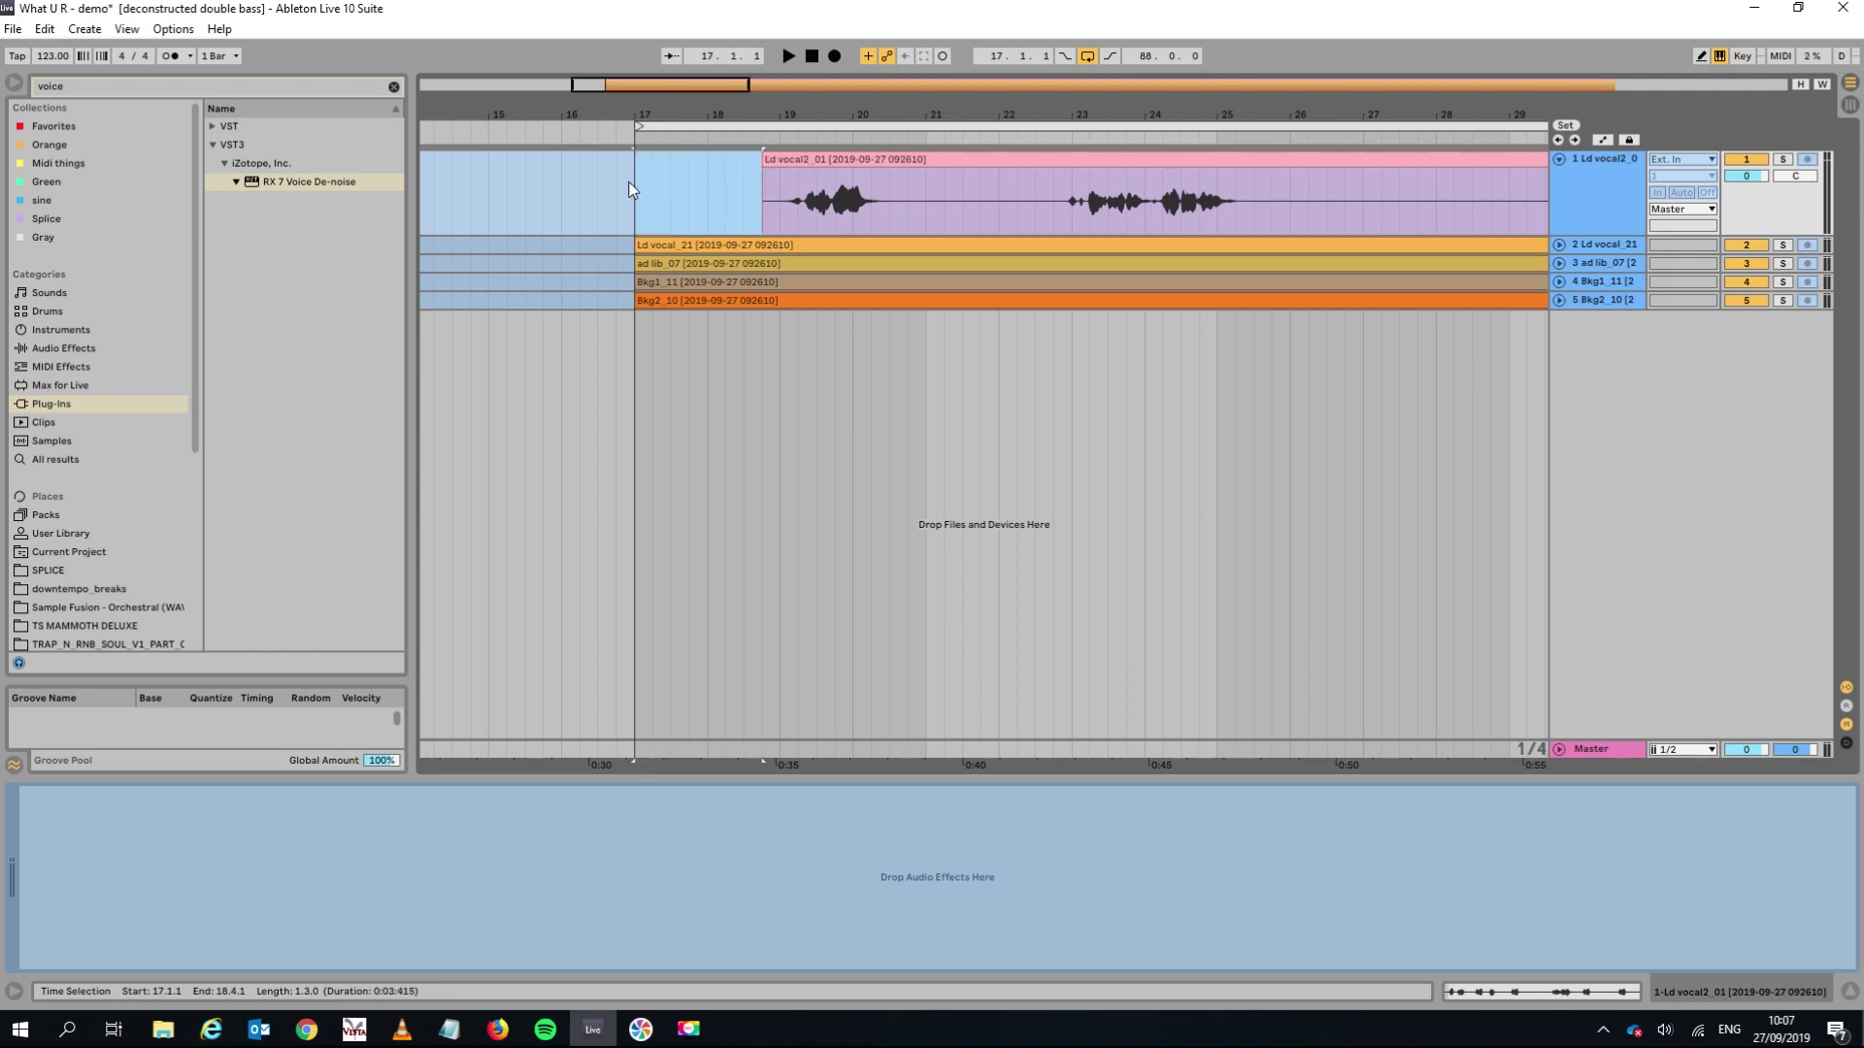
key(ctrl+z)
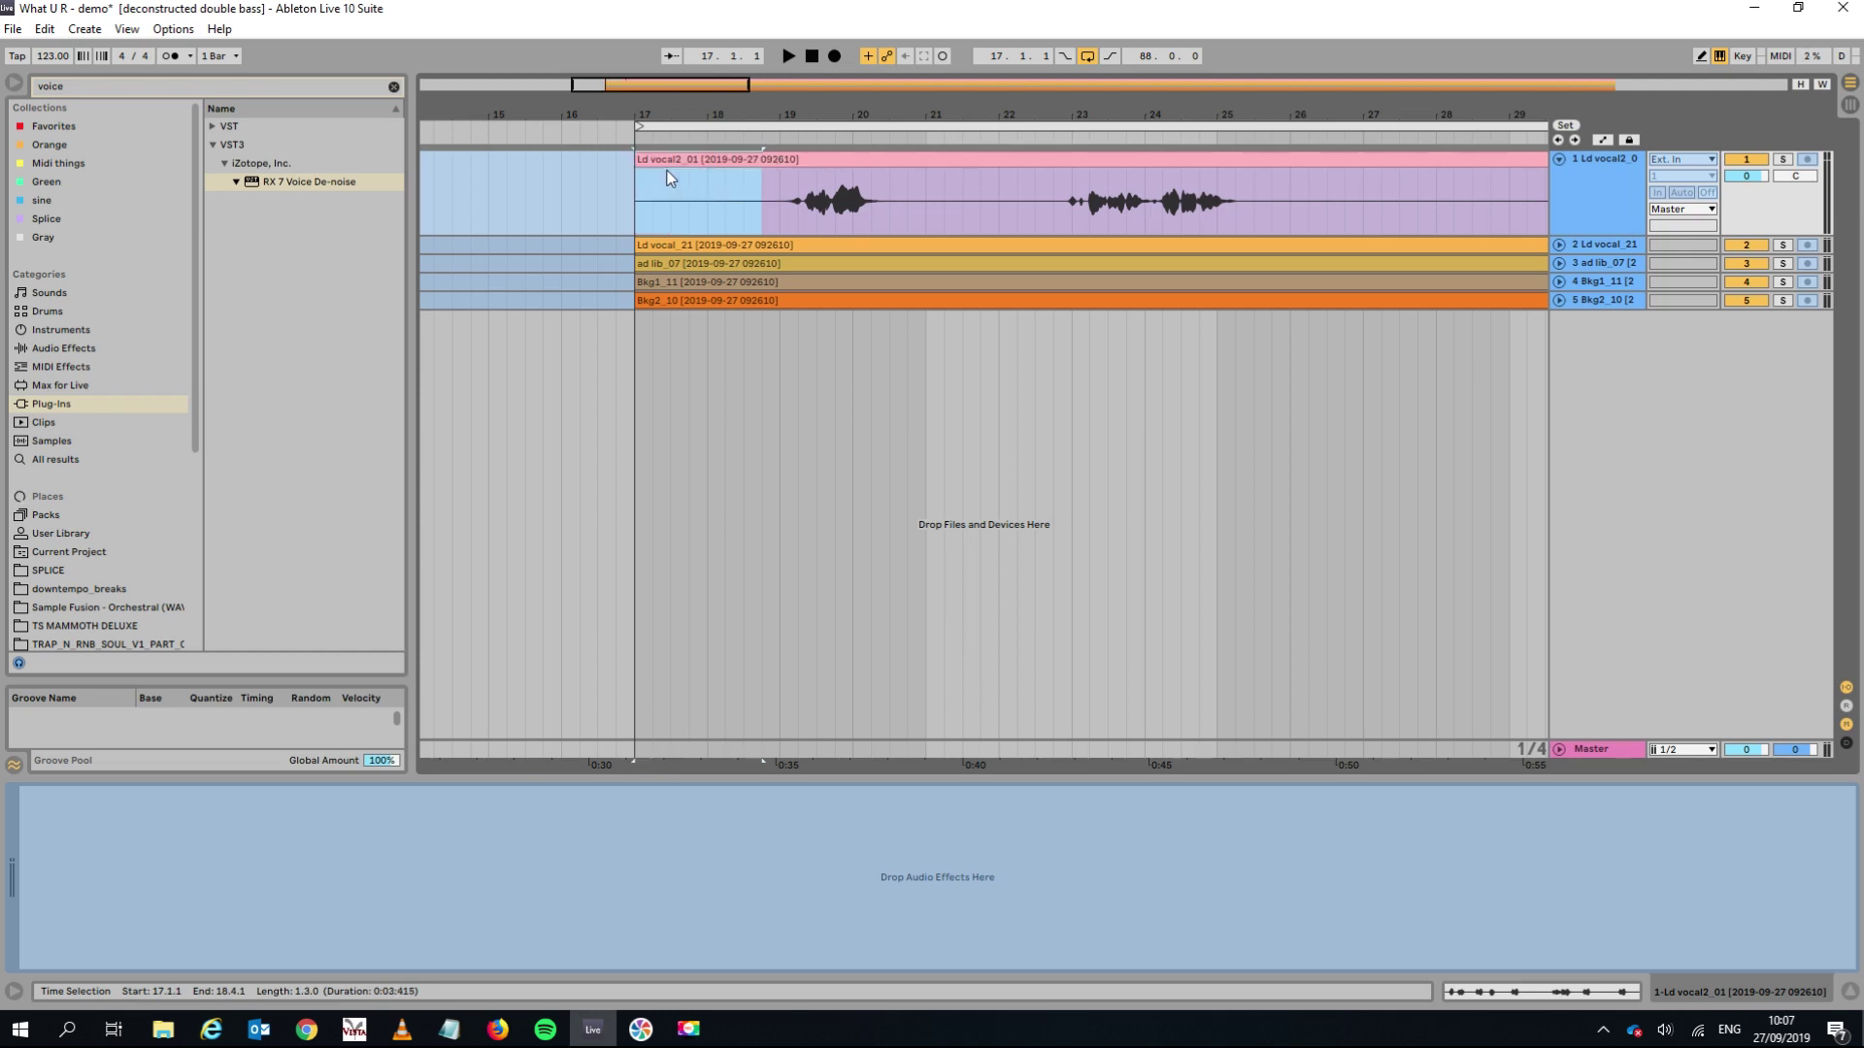
click(817, 155)
drag(762, 119, 740, 77)
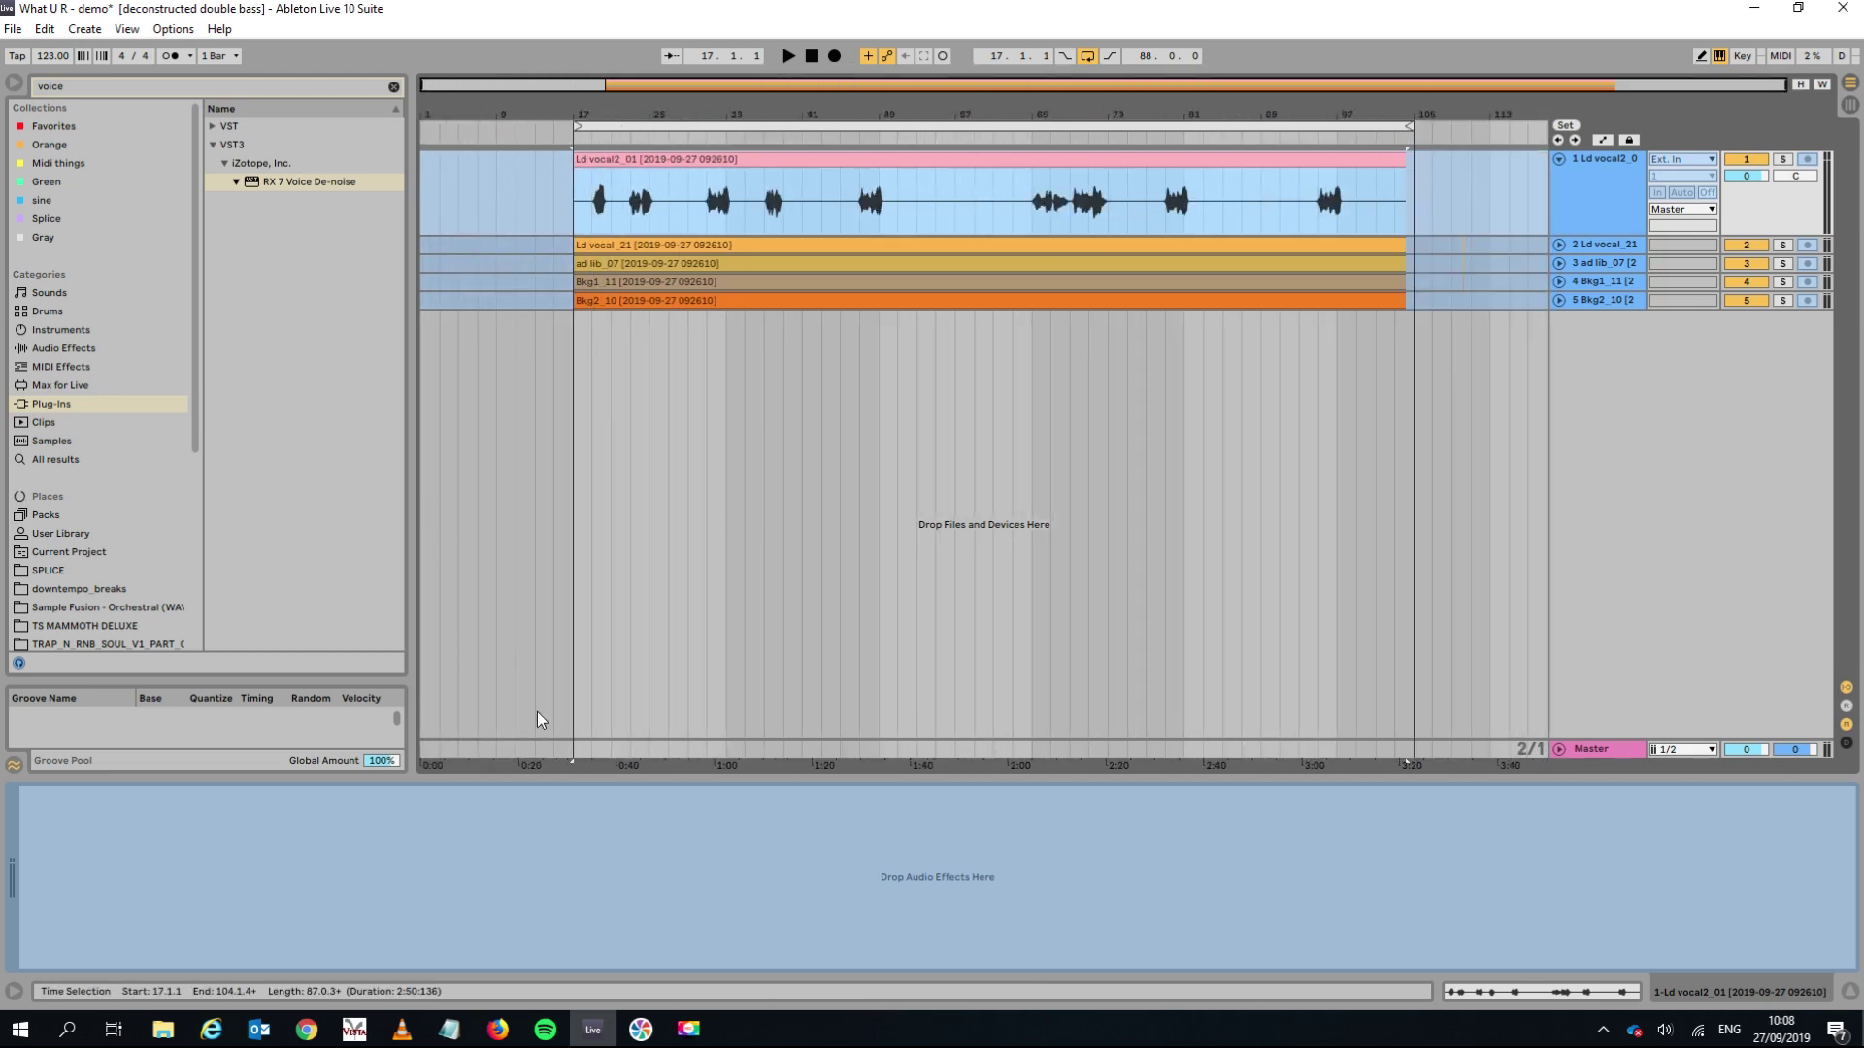
Collapse the Ld vocal2_01 track and select the arrangement loop range.
click(1614, 335)
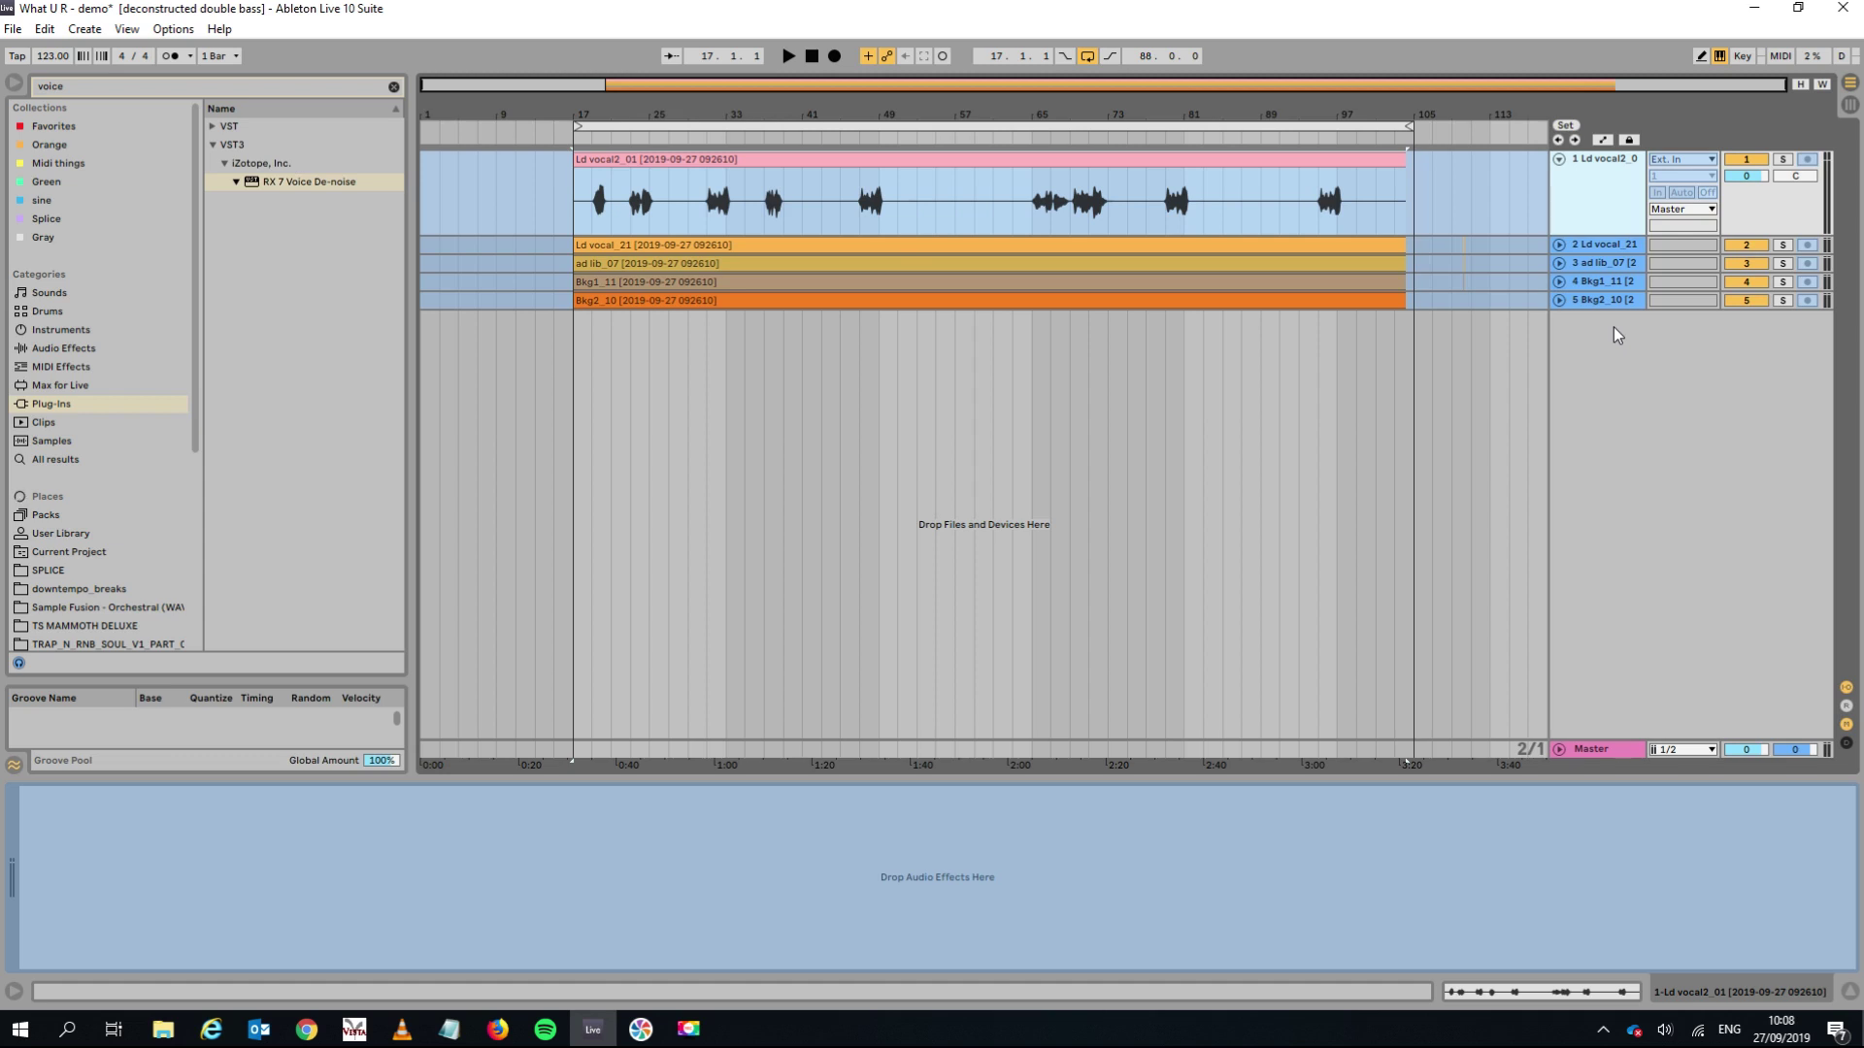
click(1559, 159)
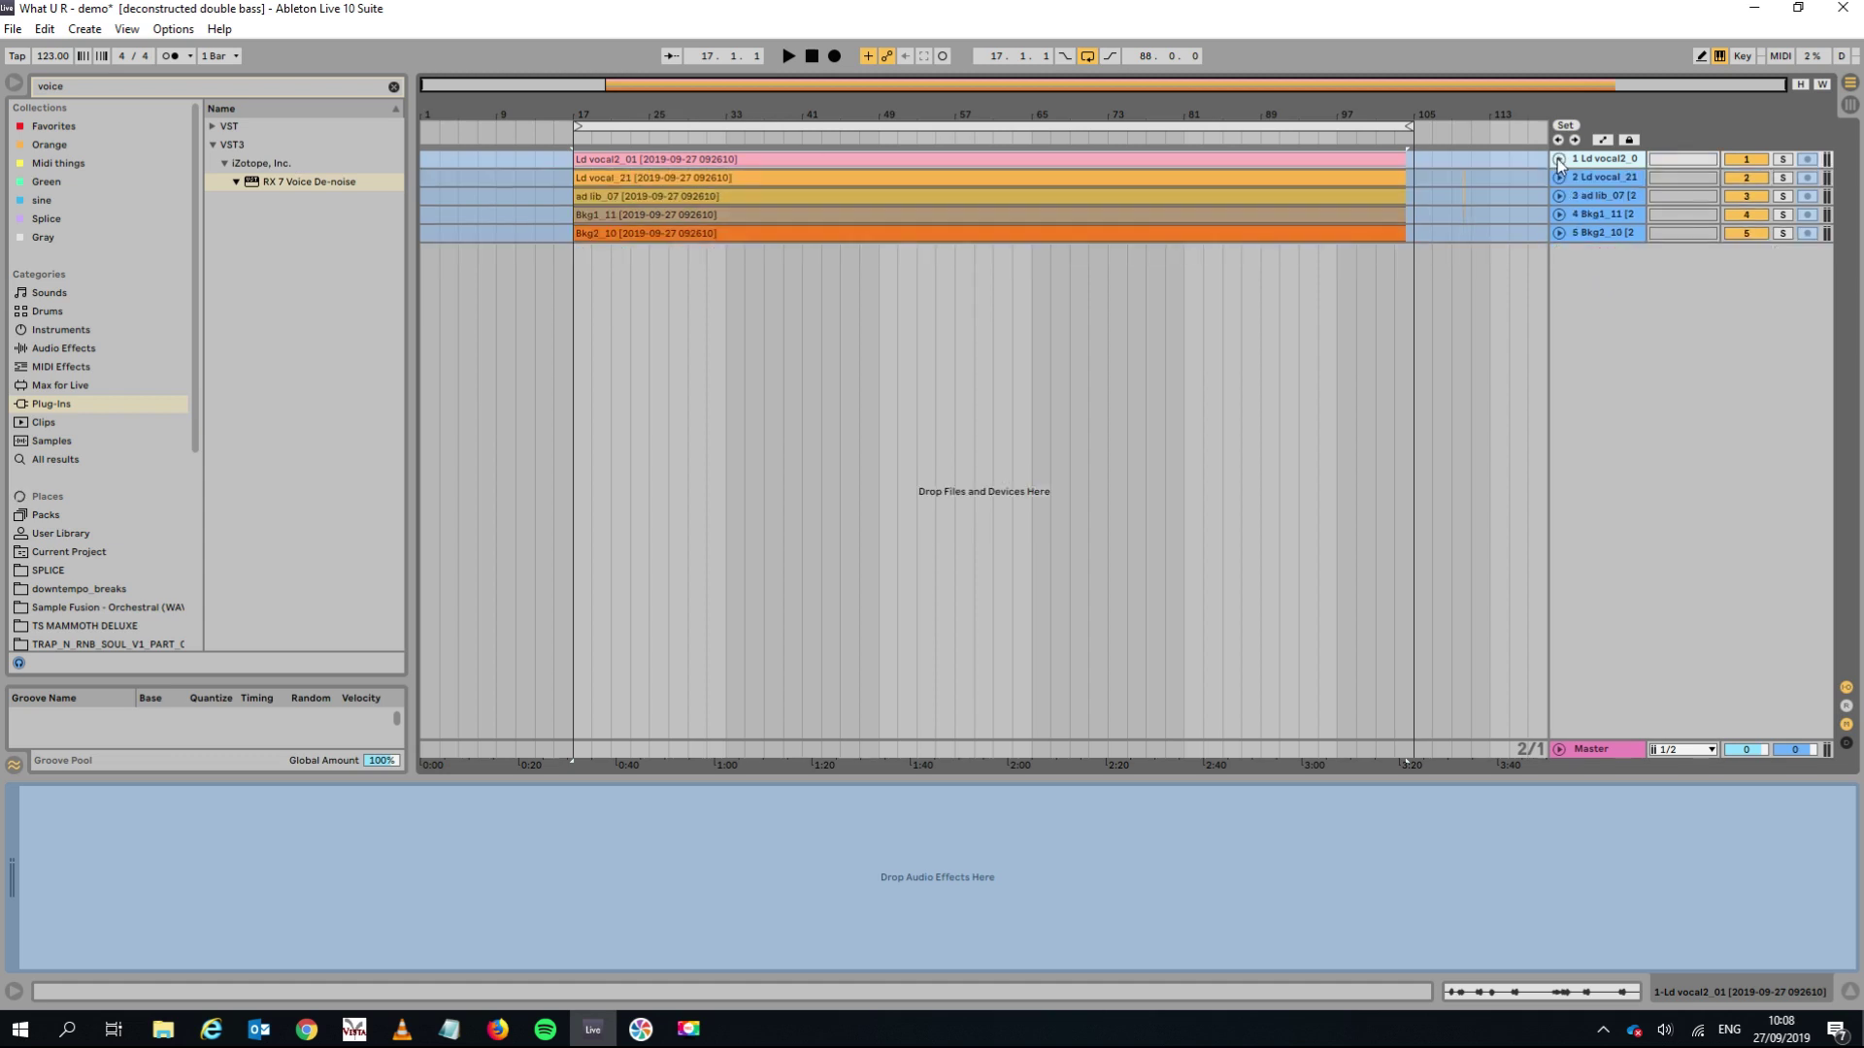
click(1306, 126)
Search the SPLICE sample folder for "kick".
click(43, 571)
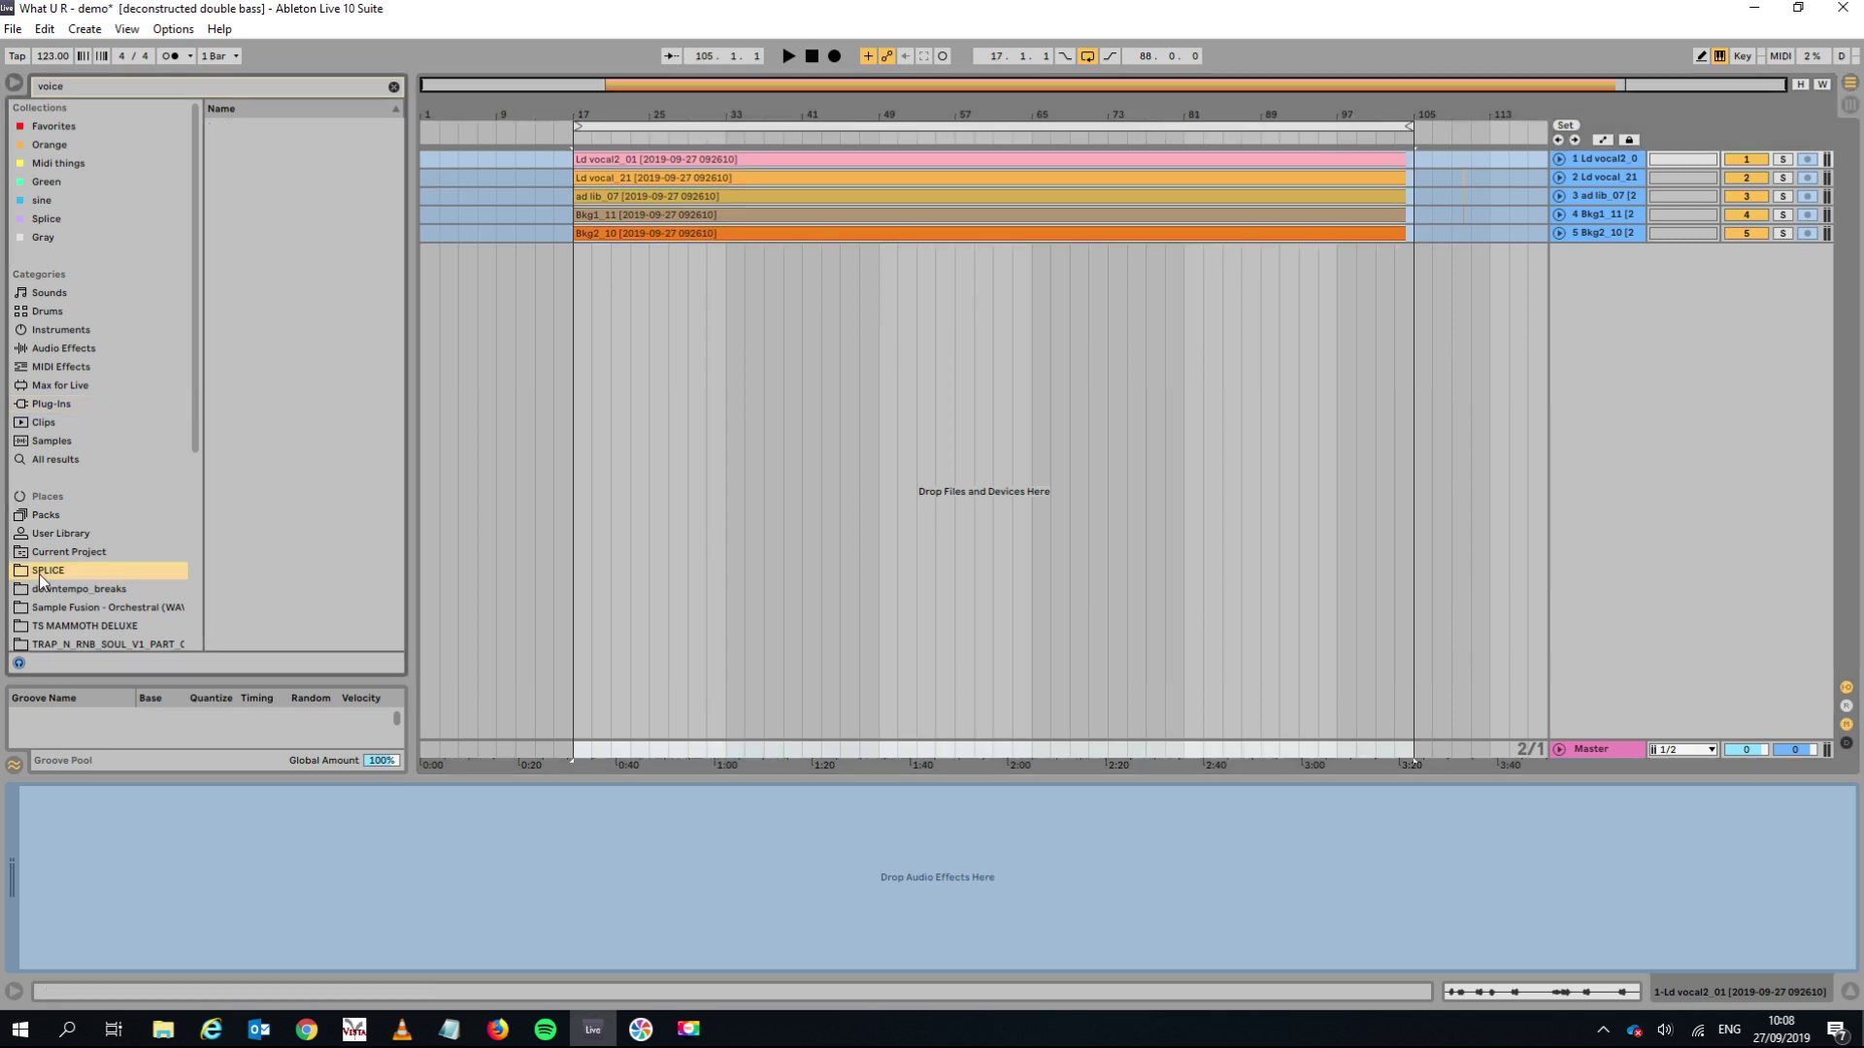
click(237, 85)
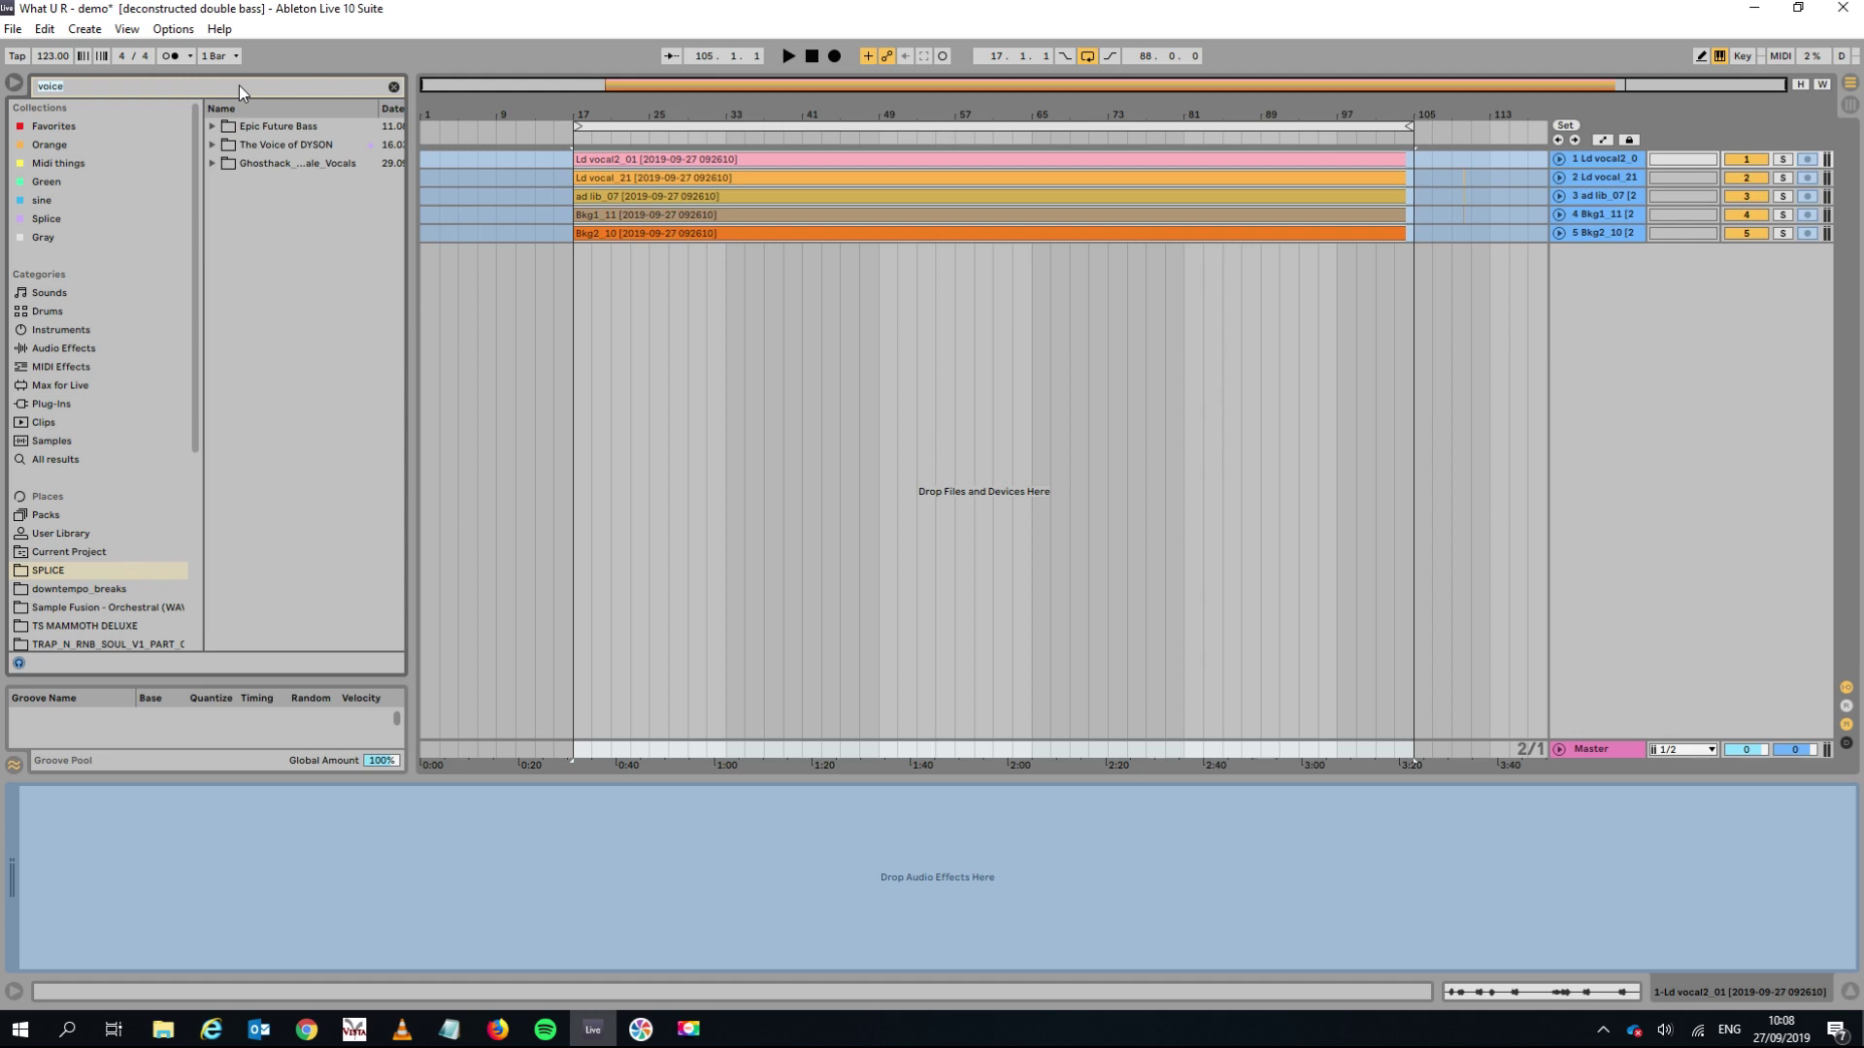
text(kick)
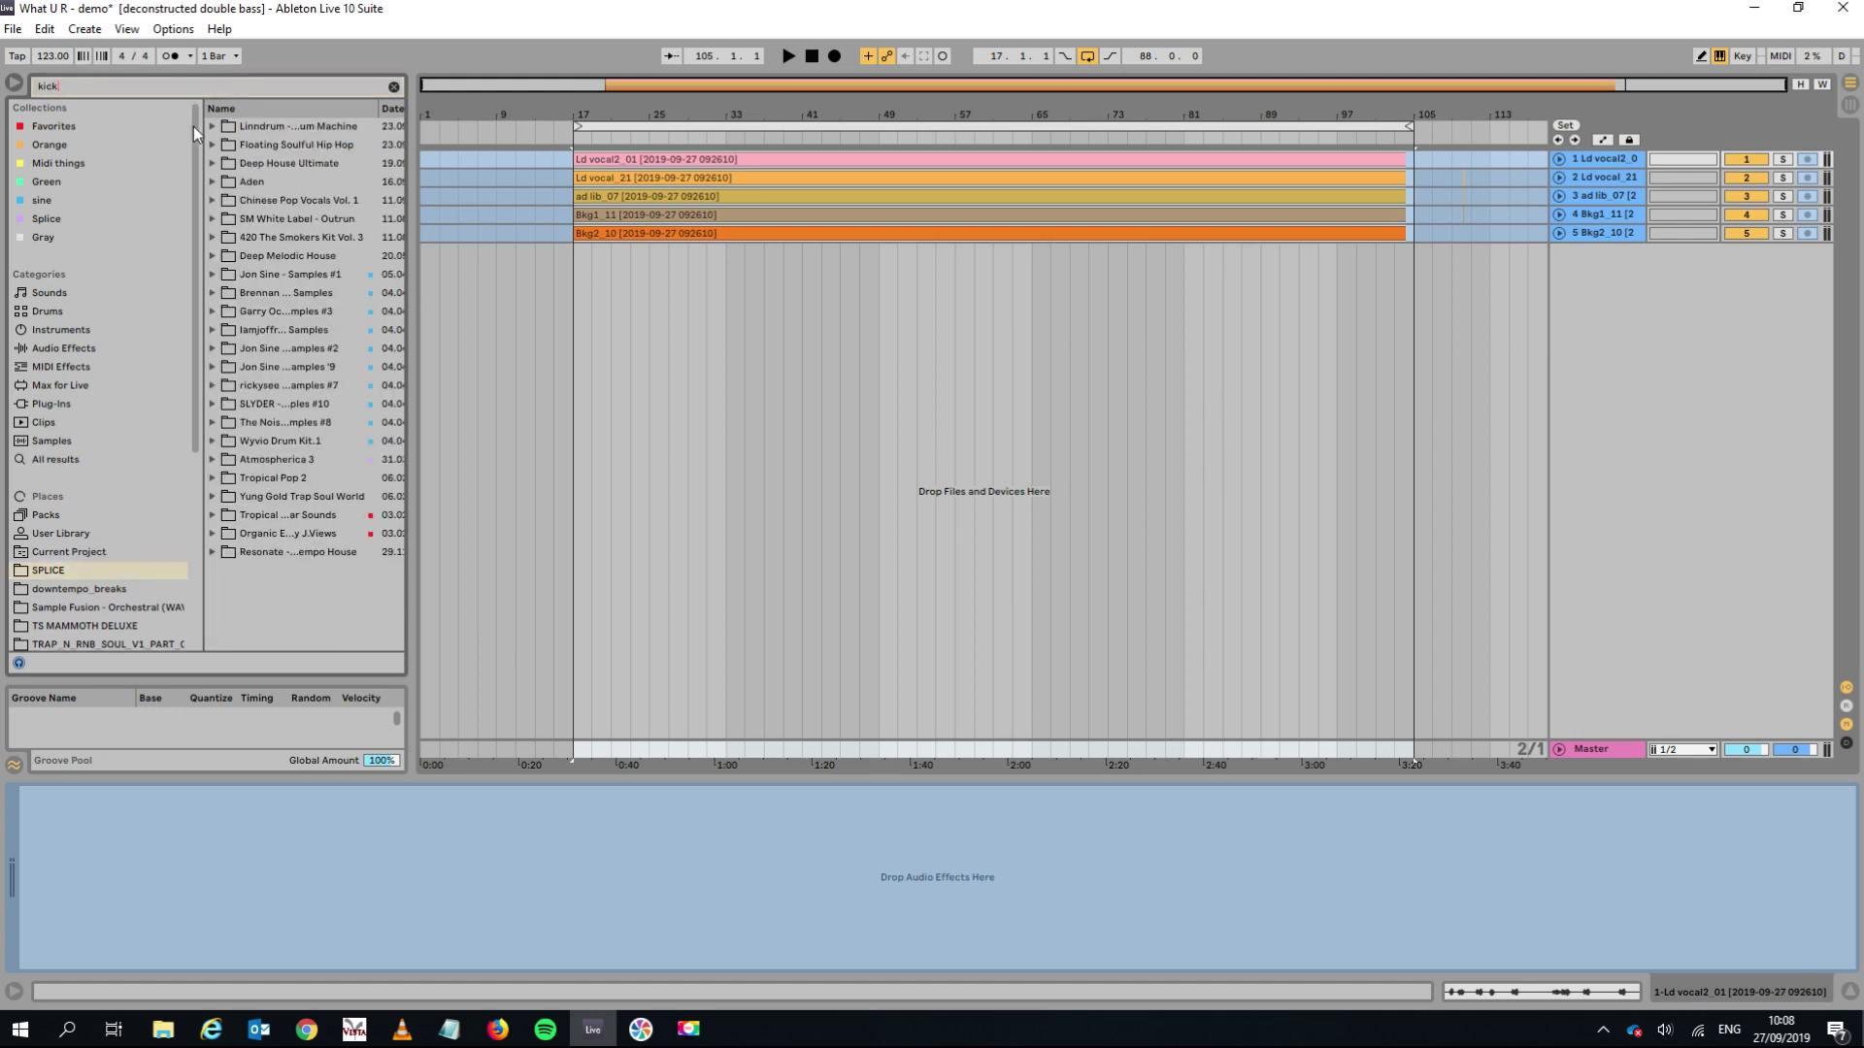
Preview the kick one-shot from the F# minor kit in the Floating Soulful Hip Hop pack.
click(213, 143)
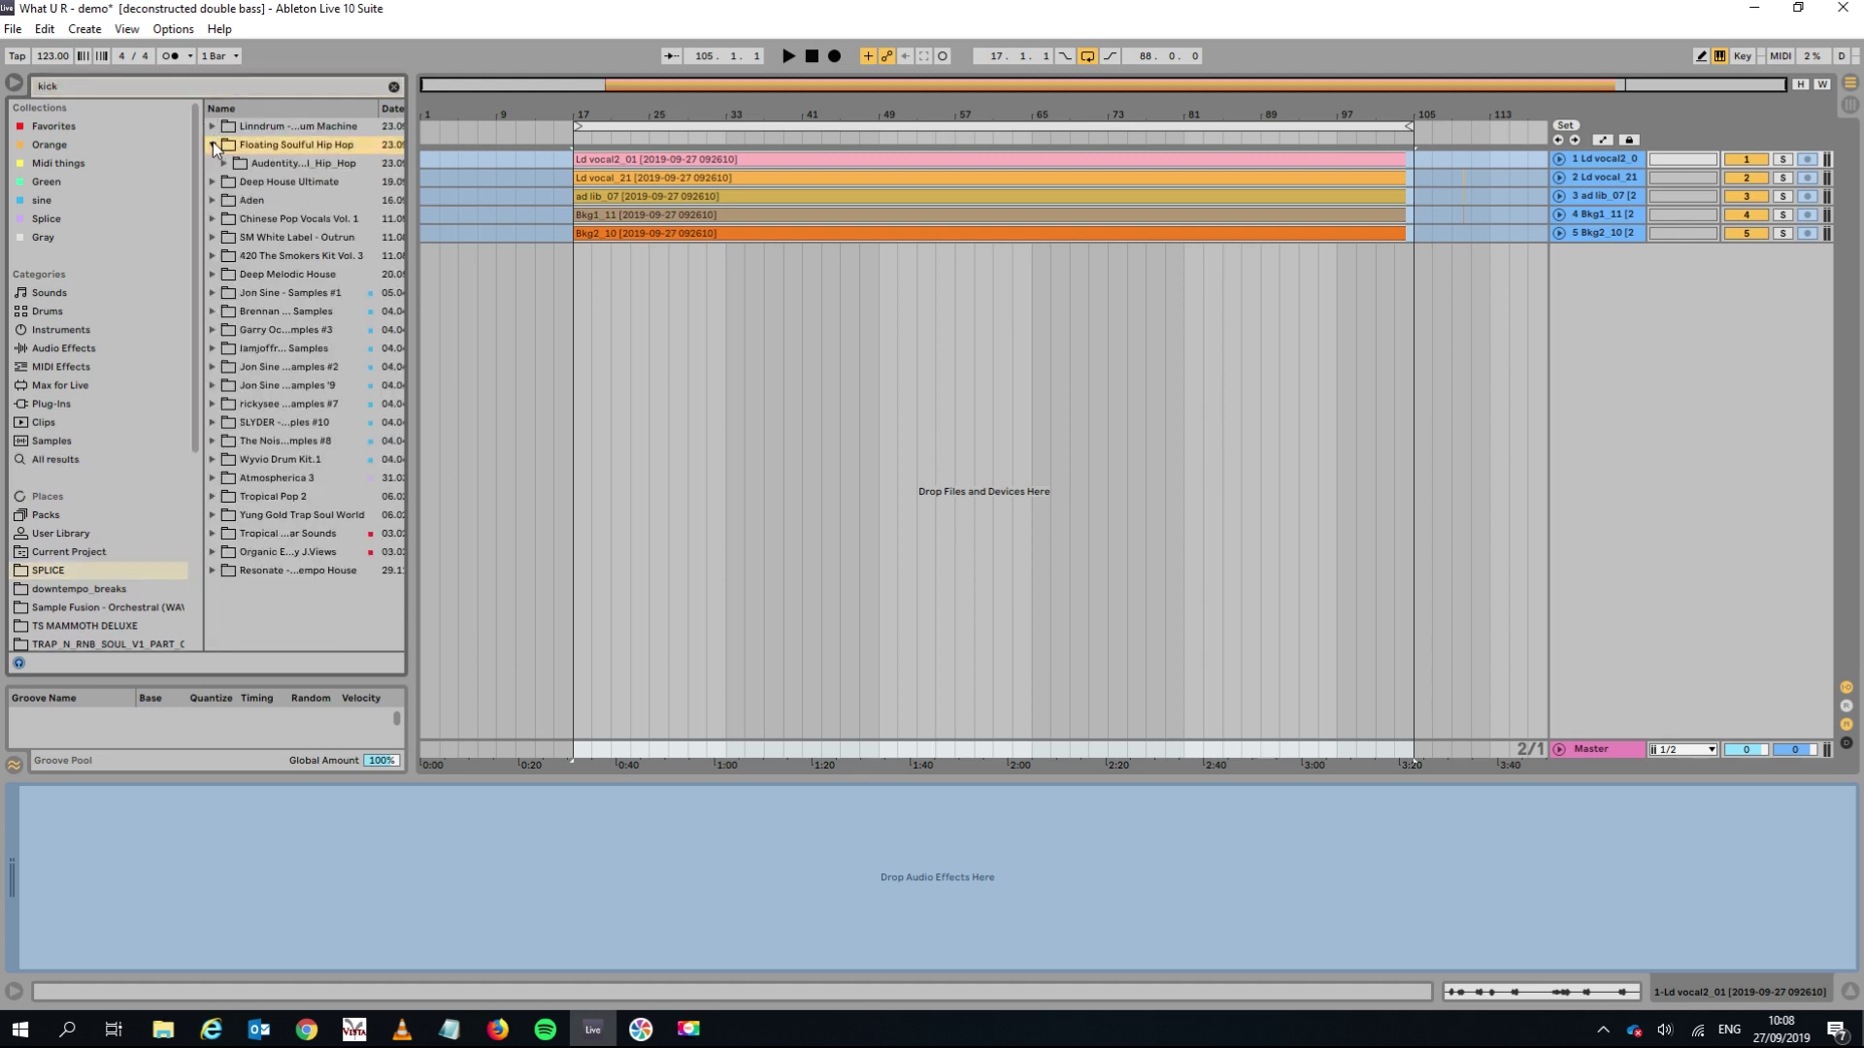
click(225, 165)
click(235, 182)
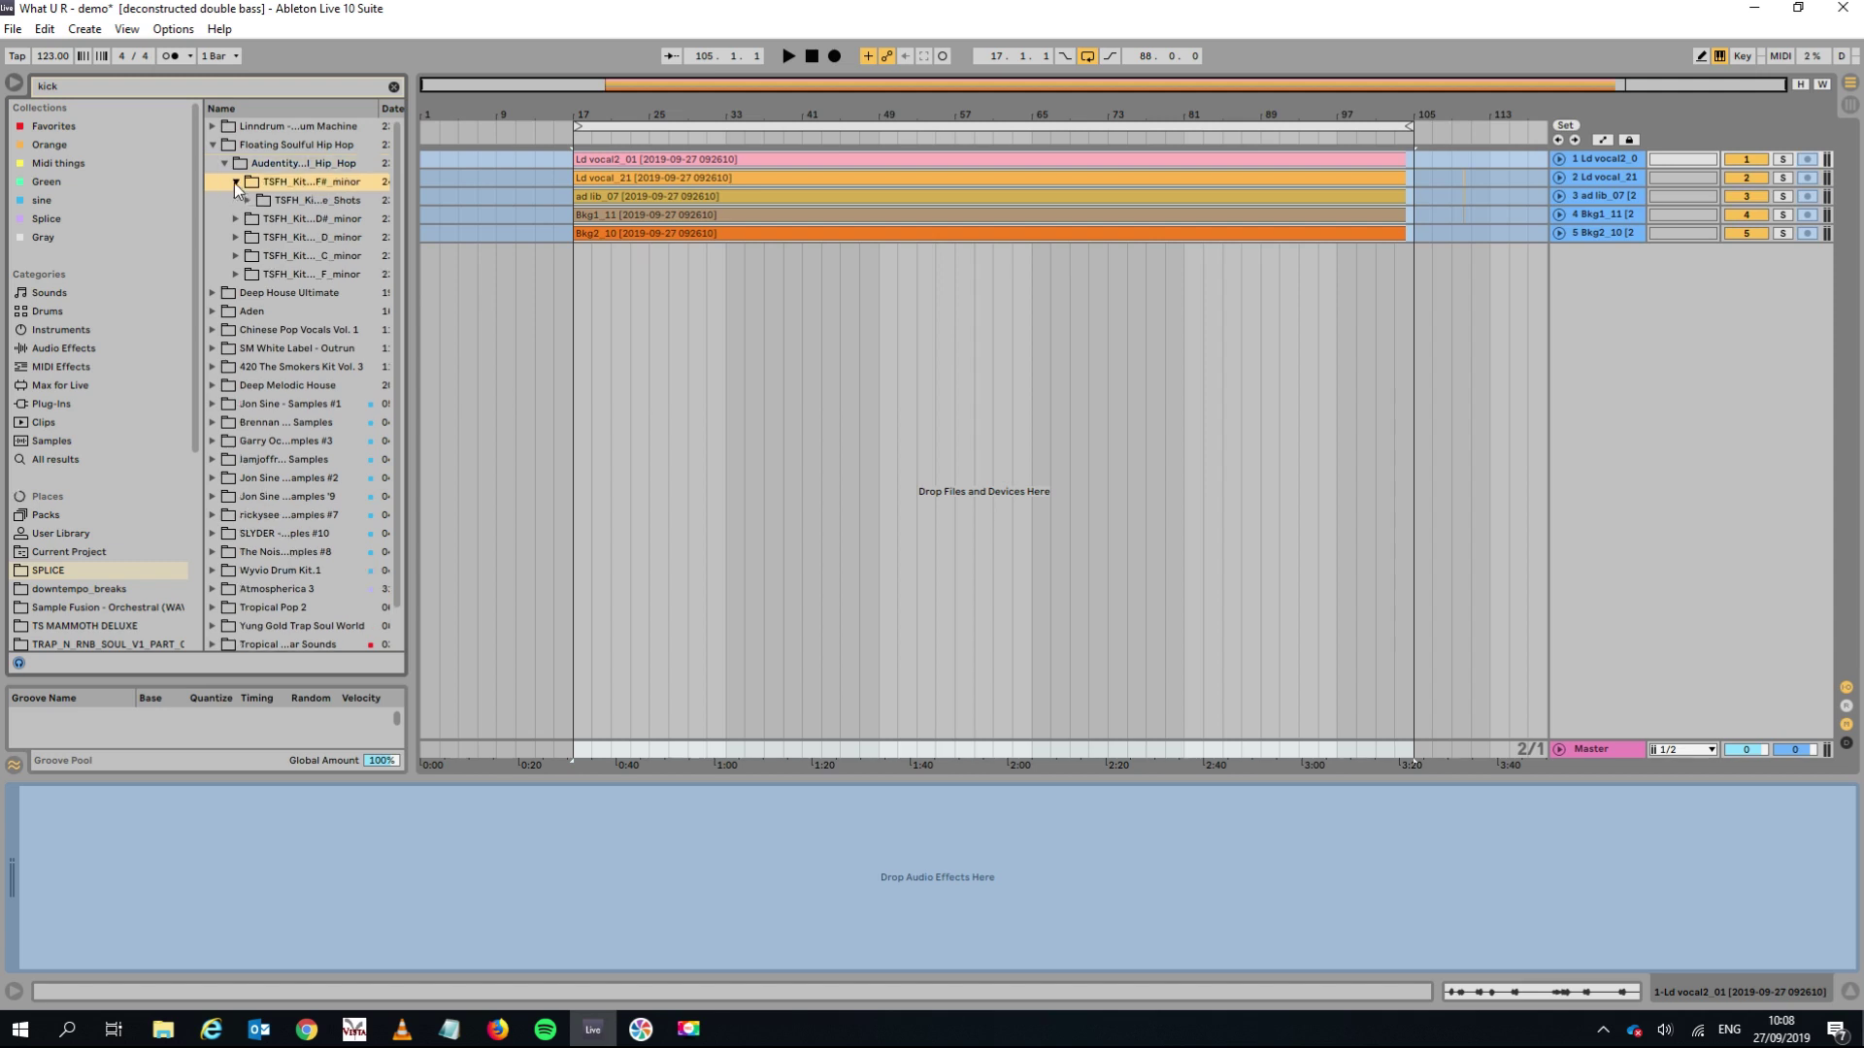
click(248, 199)
click(295, 217)
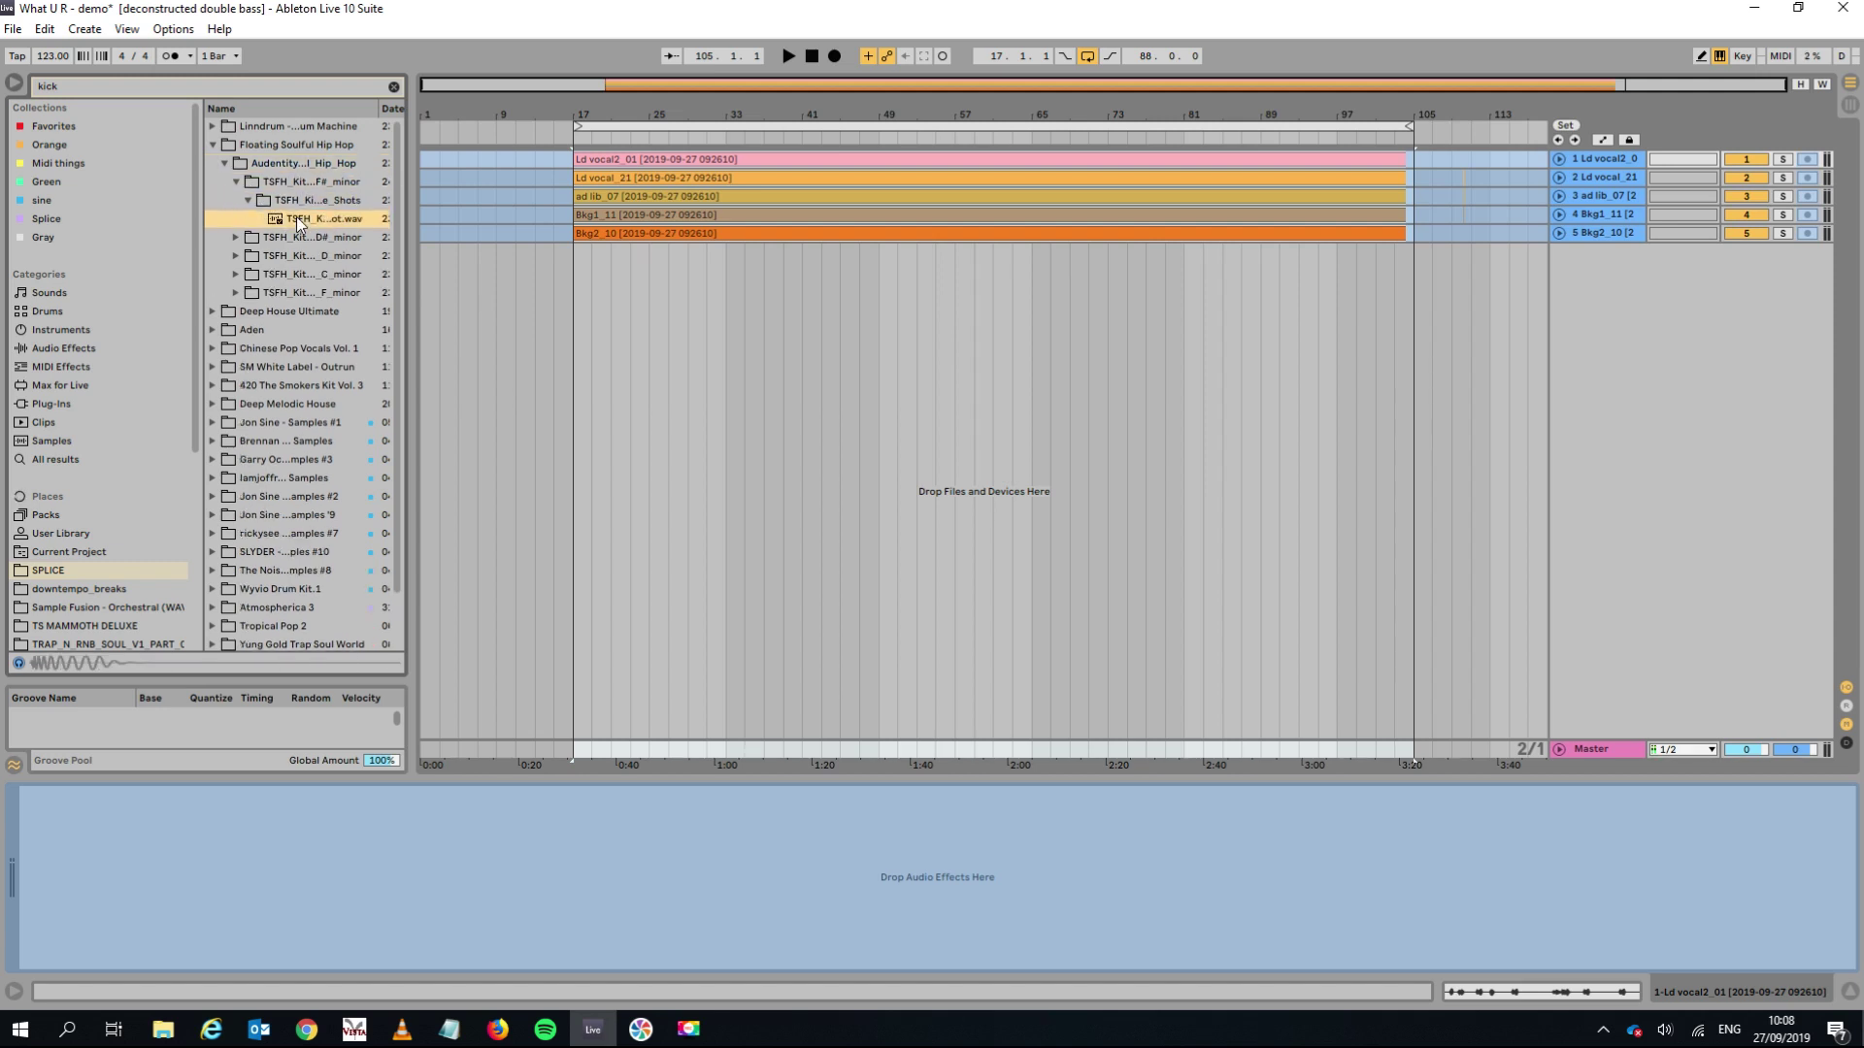
Browse the D# minor kit's drum loops and the remaining Floating Soulful Hip Hop kits, continuing to the Deep House Ultimate pack.
key(Down)
key(Right)
key(Down)
key(Right)
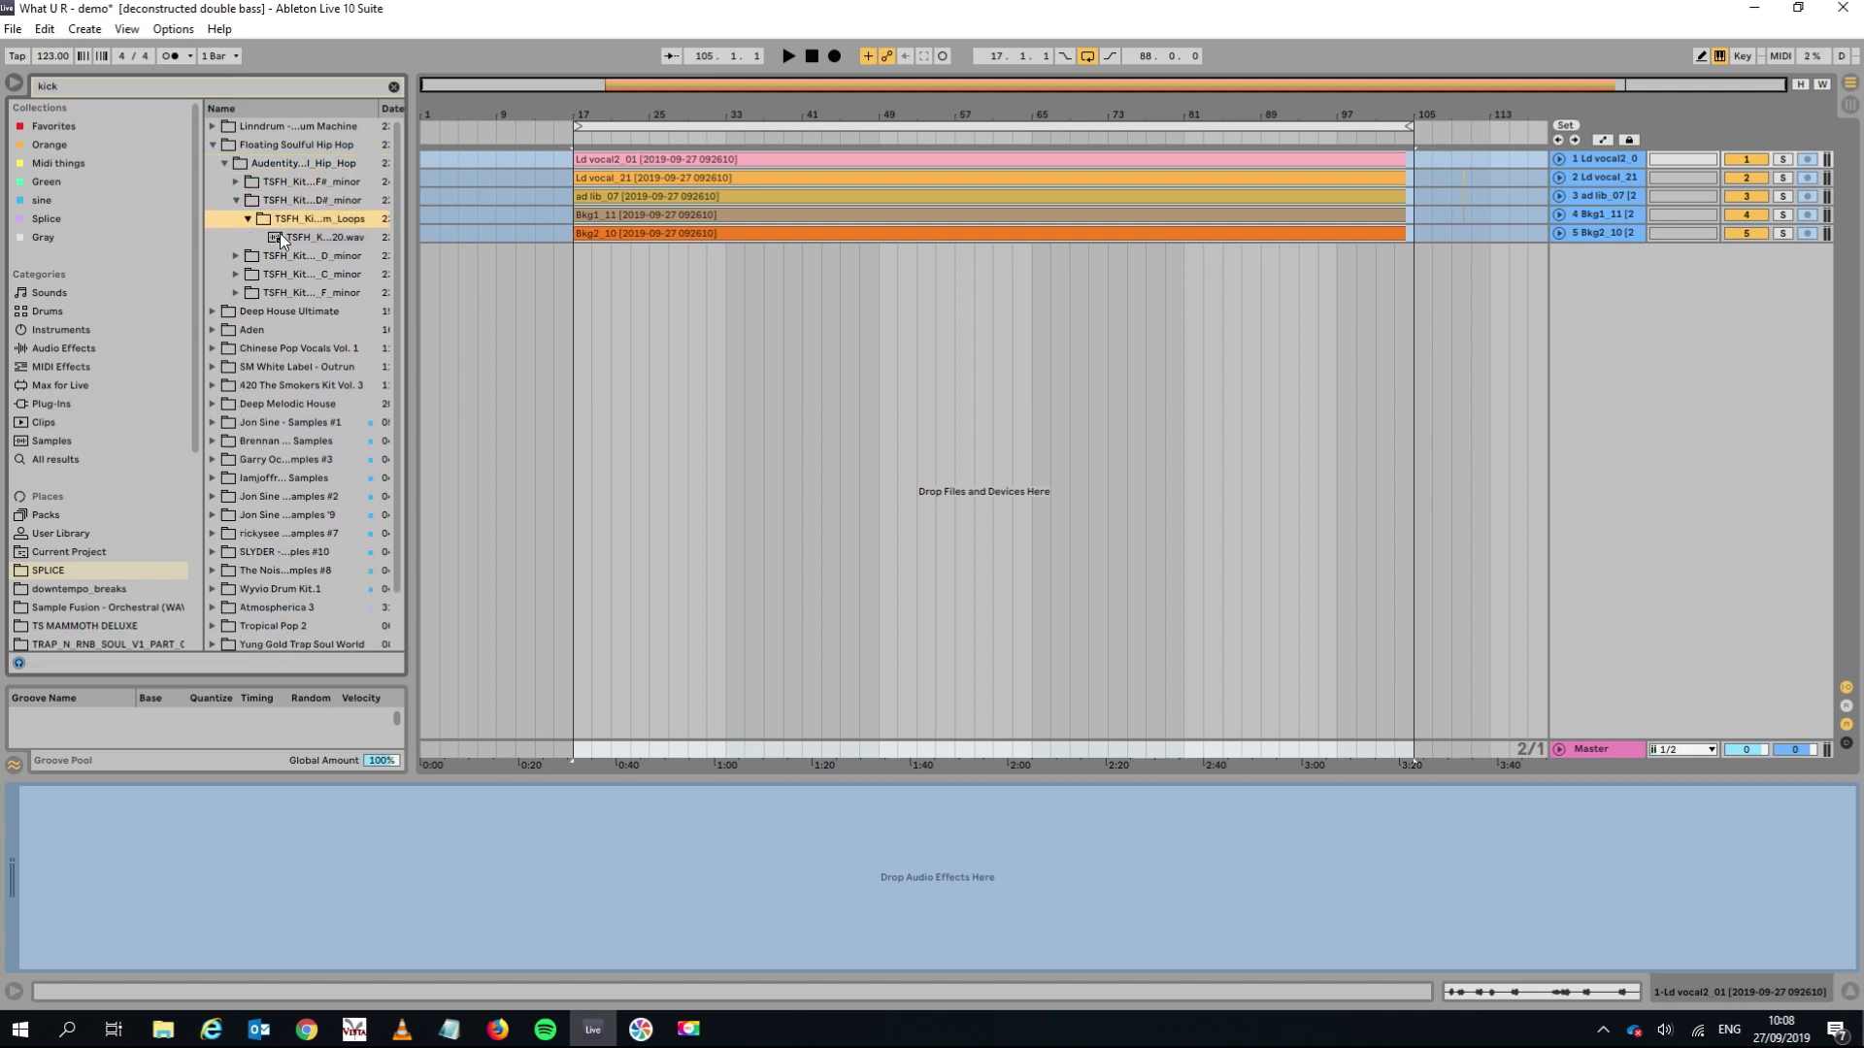
key(Down)
key(Down)
key(Down)
key(Down)
key(Down)
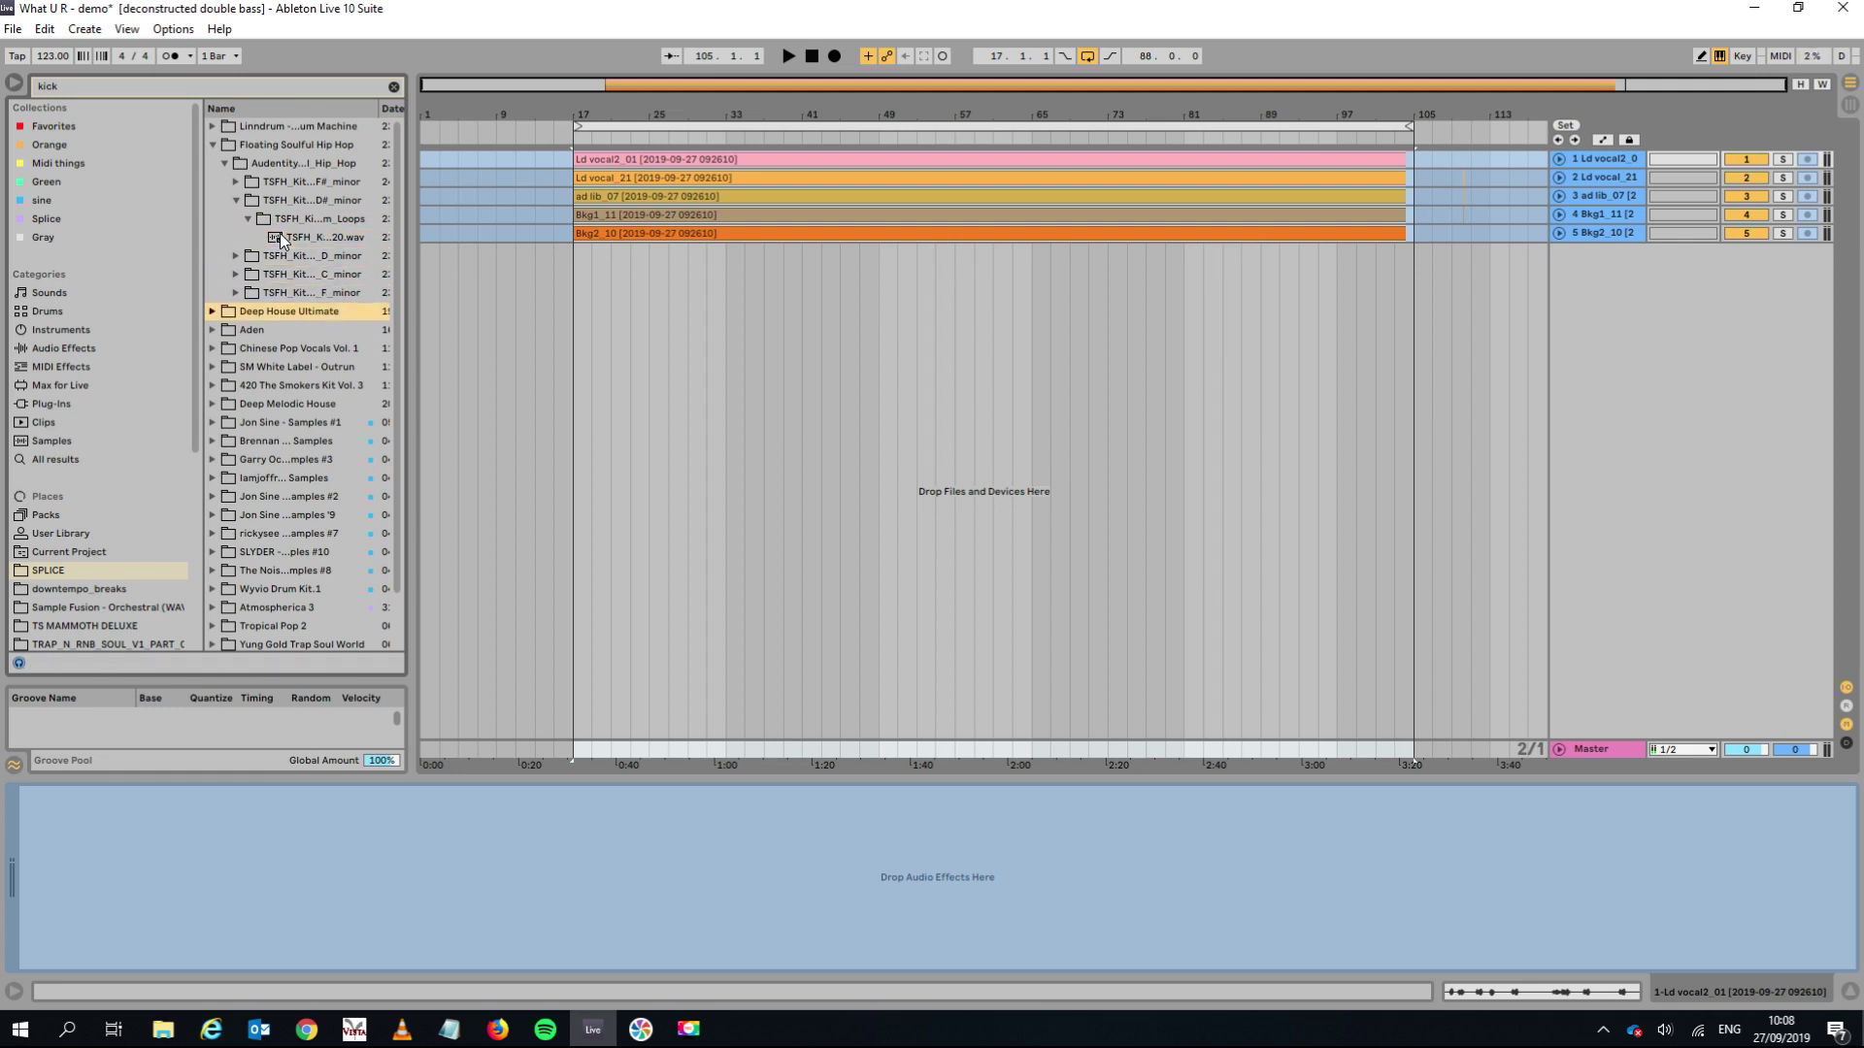
Open the Track_4 songstarter folder in the Deep House Ultimate pack and preview its Kick.wav.
key(Right)
key(Down)
key(Right)
key(Down)
key(Right)
key(Down)
key(Right)
key(Down)
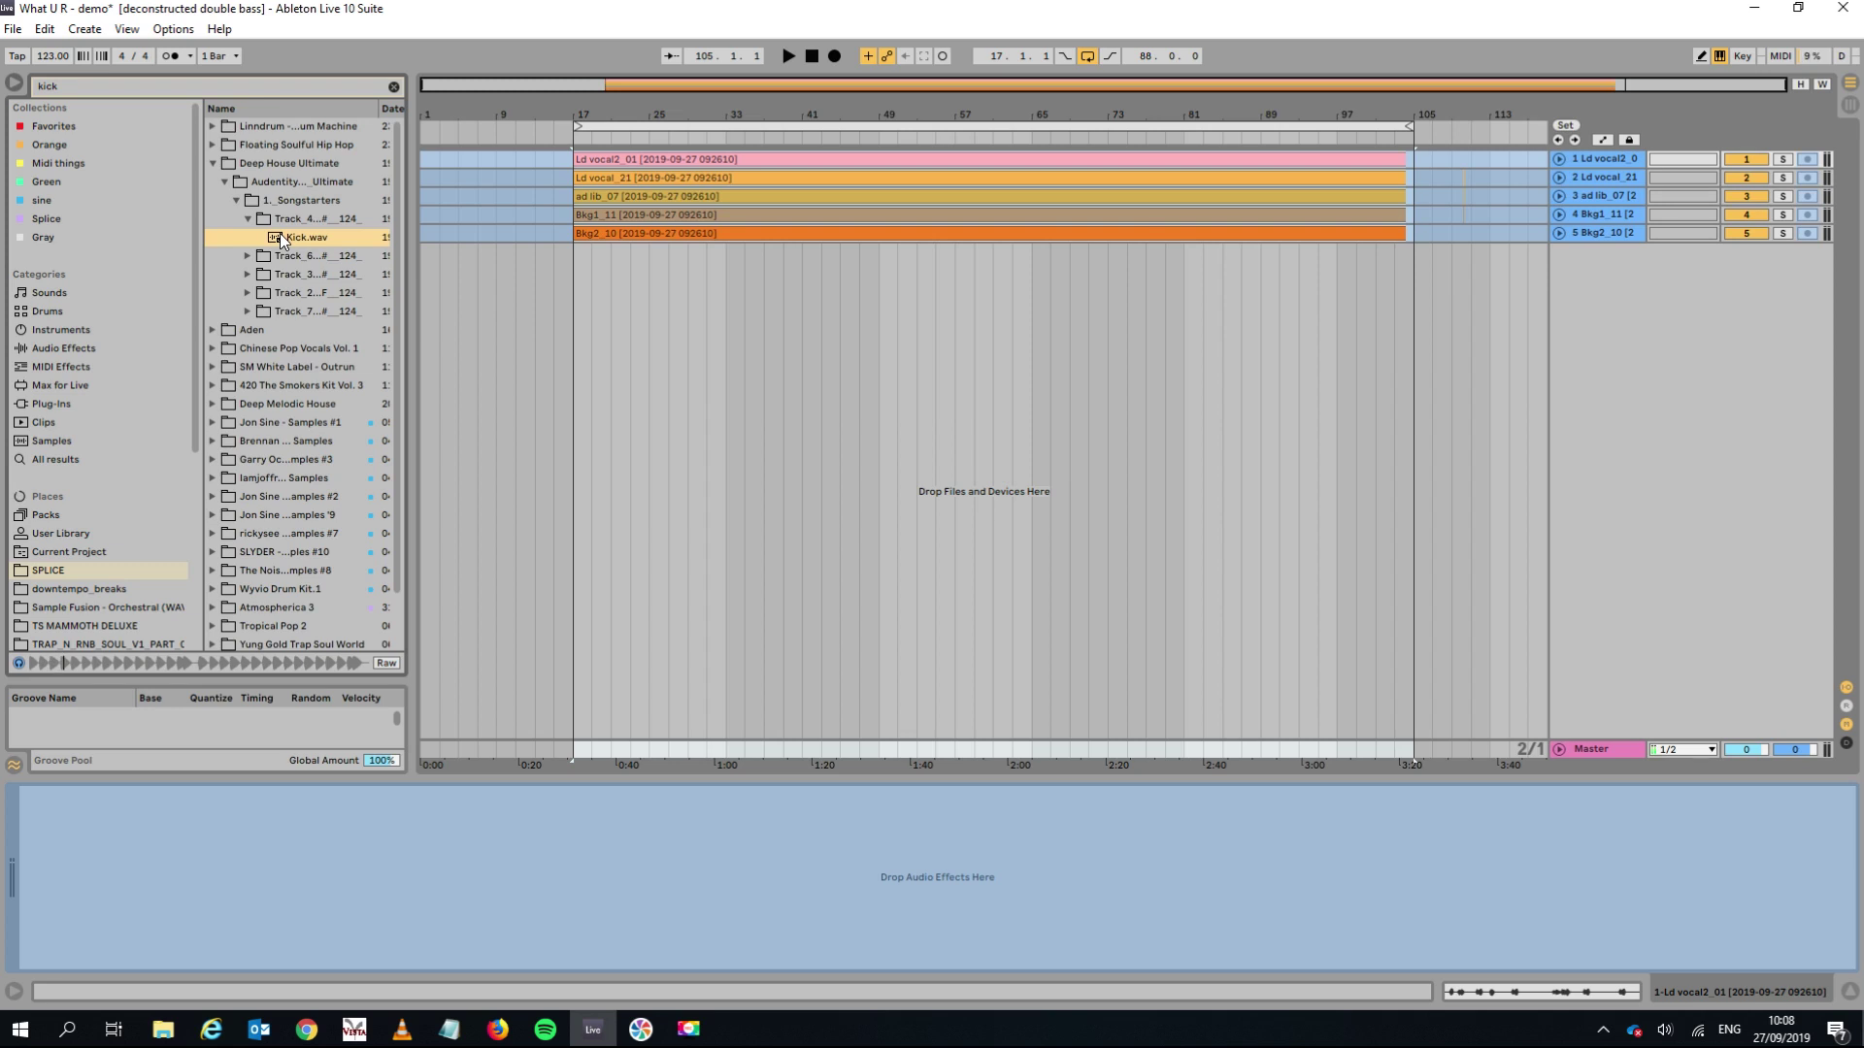
Place the Track_4 Kick.wav on a new audio track at bar 17 and listen to it with the vocals.
drag(279, 235, 578, 293)
key(space)
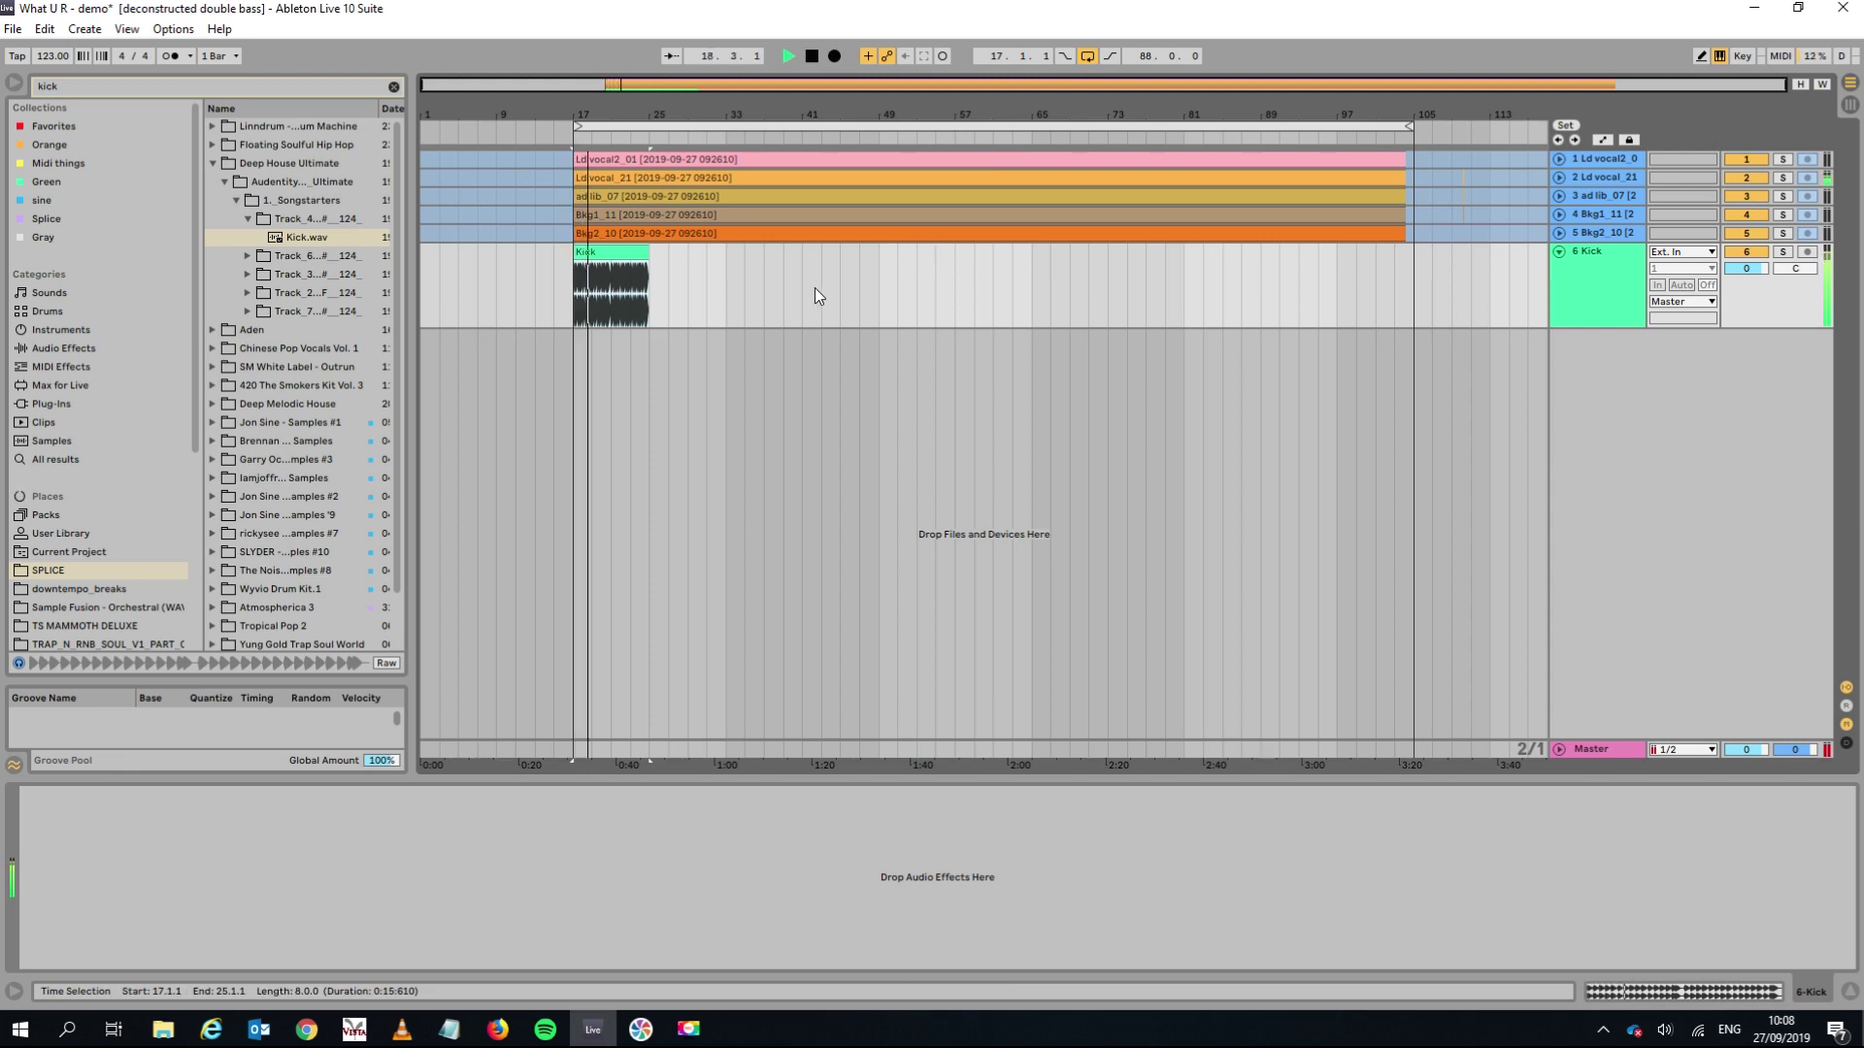
key(space)
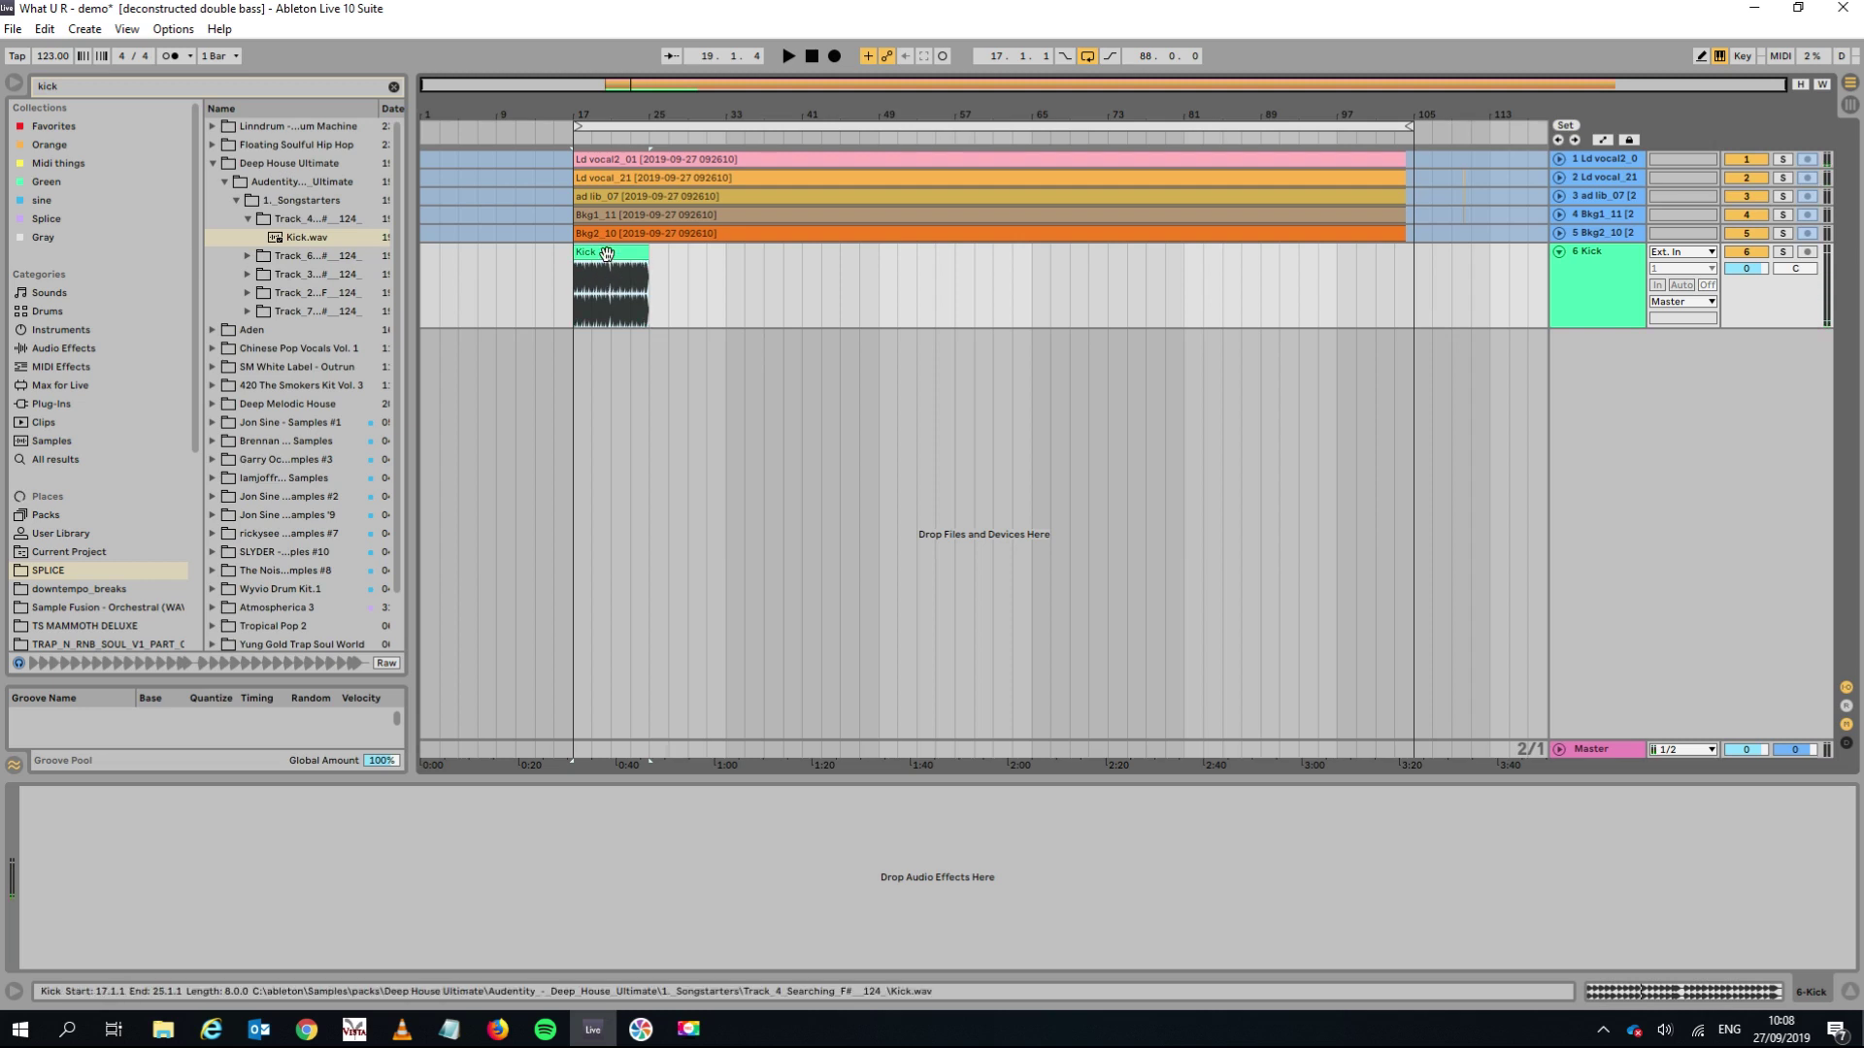
Preview the Kick.wav files in the Track_6, Track_3, Track_2 and Track_7 songstarter folders.
click(246, 255)
click(295, 255)
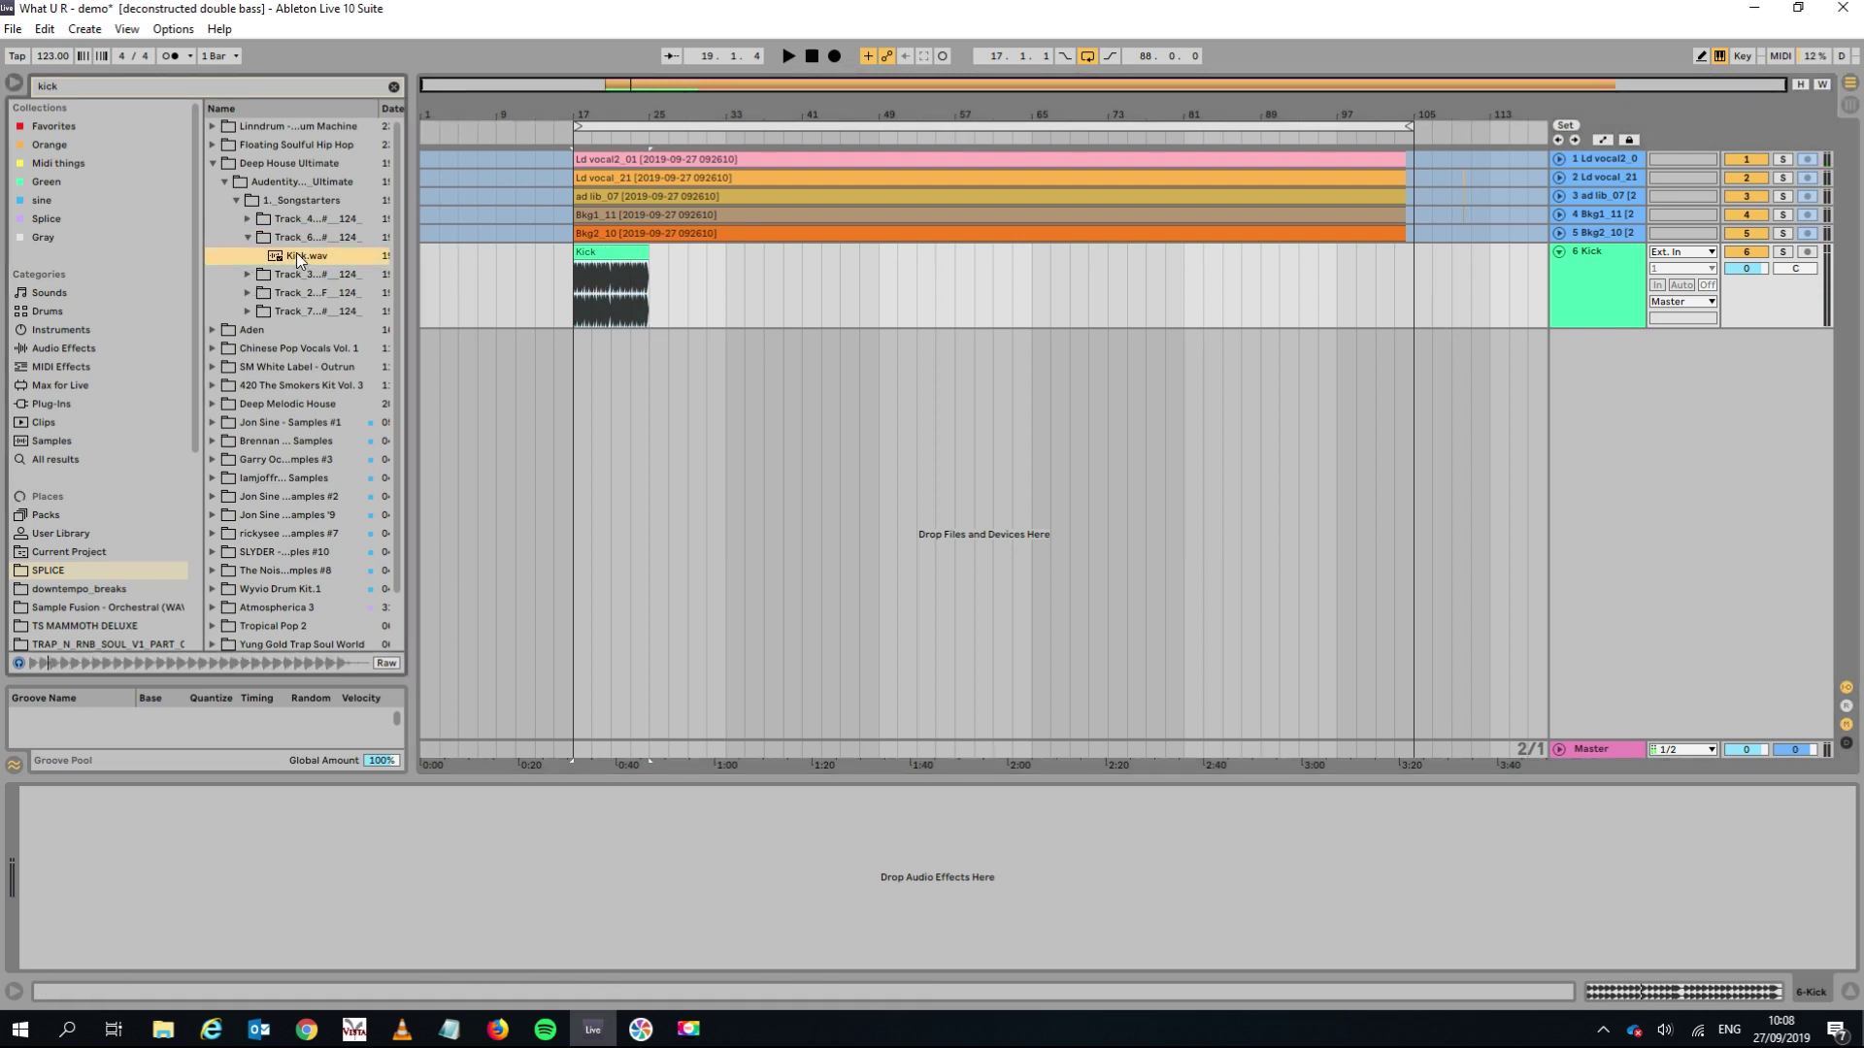
click(249, 274)
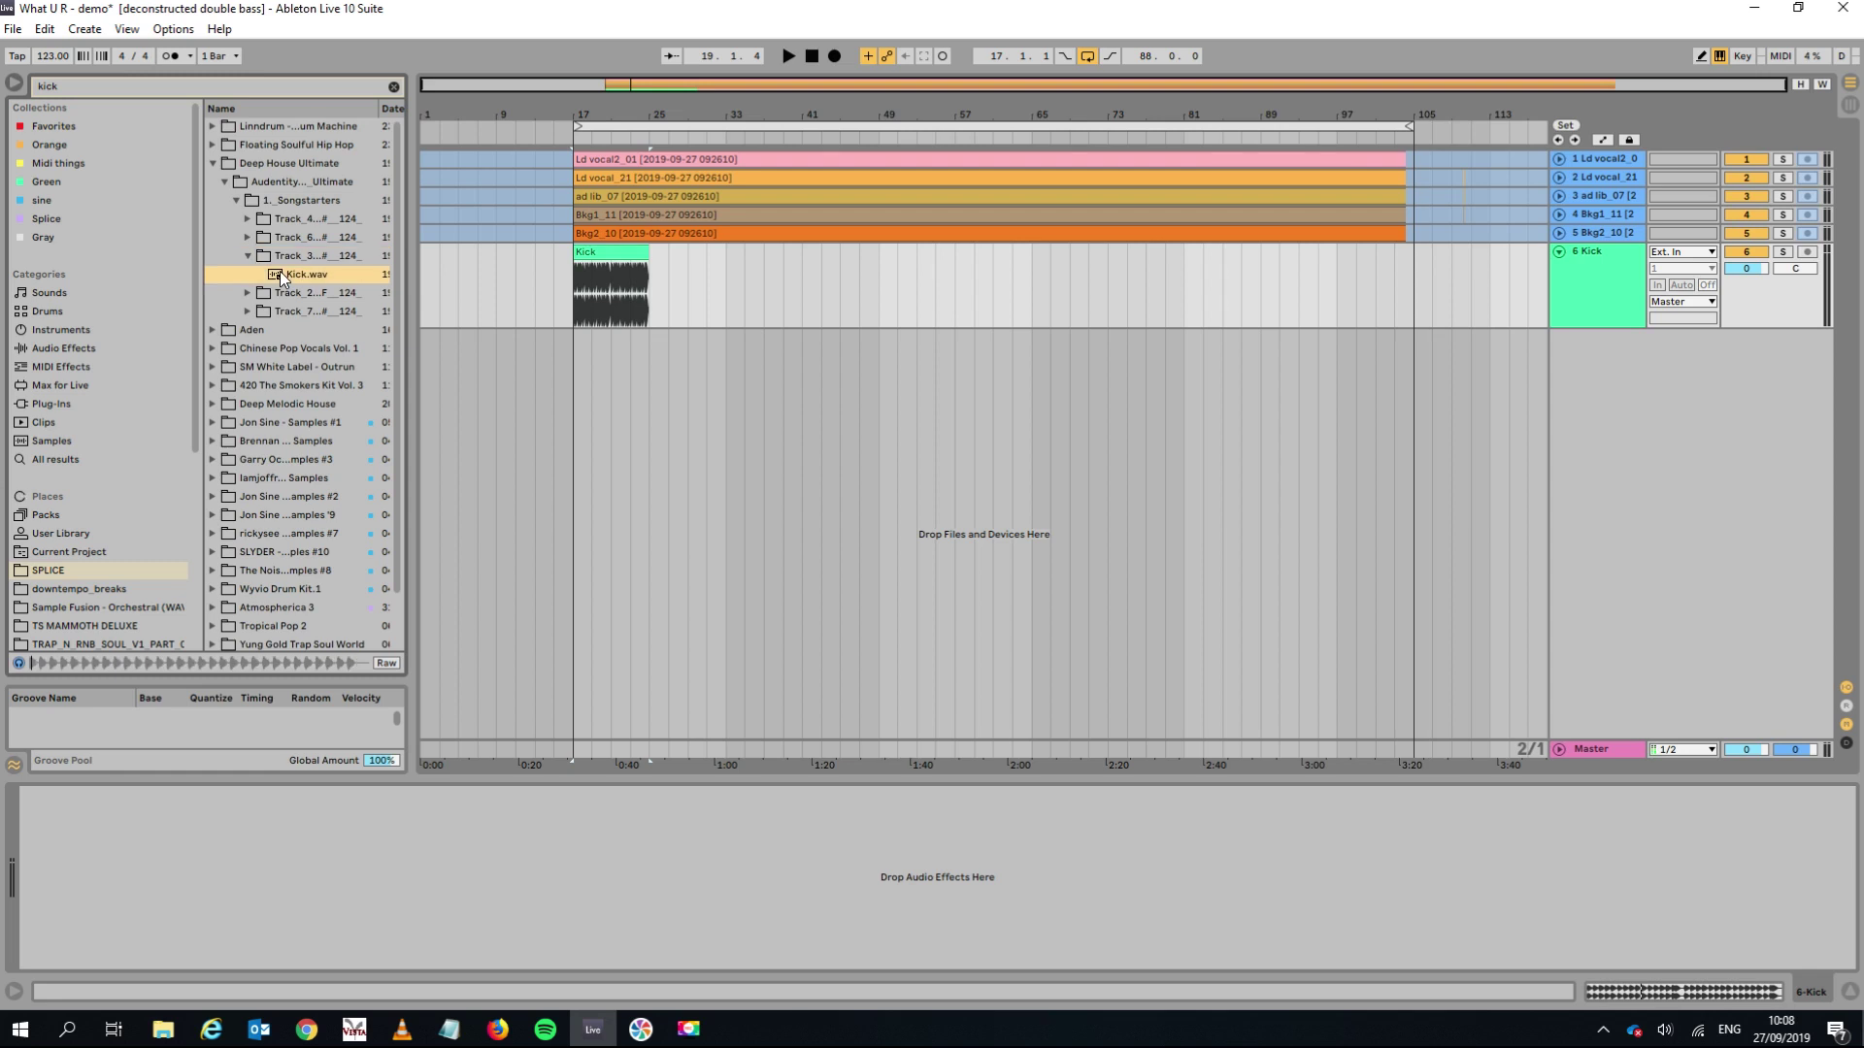
click(245, 292)
click(287, 288)
click(246, 309)
click(293, 309)
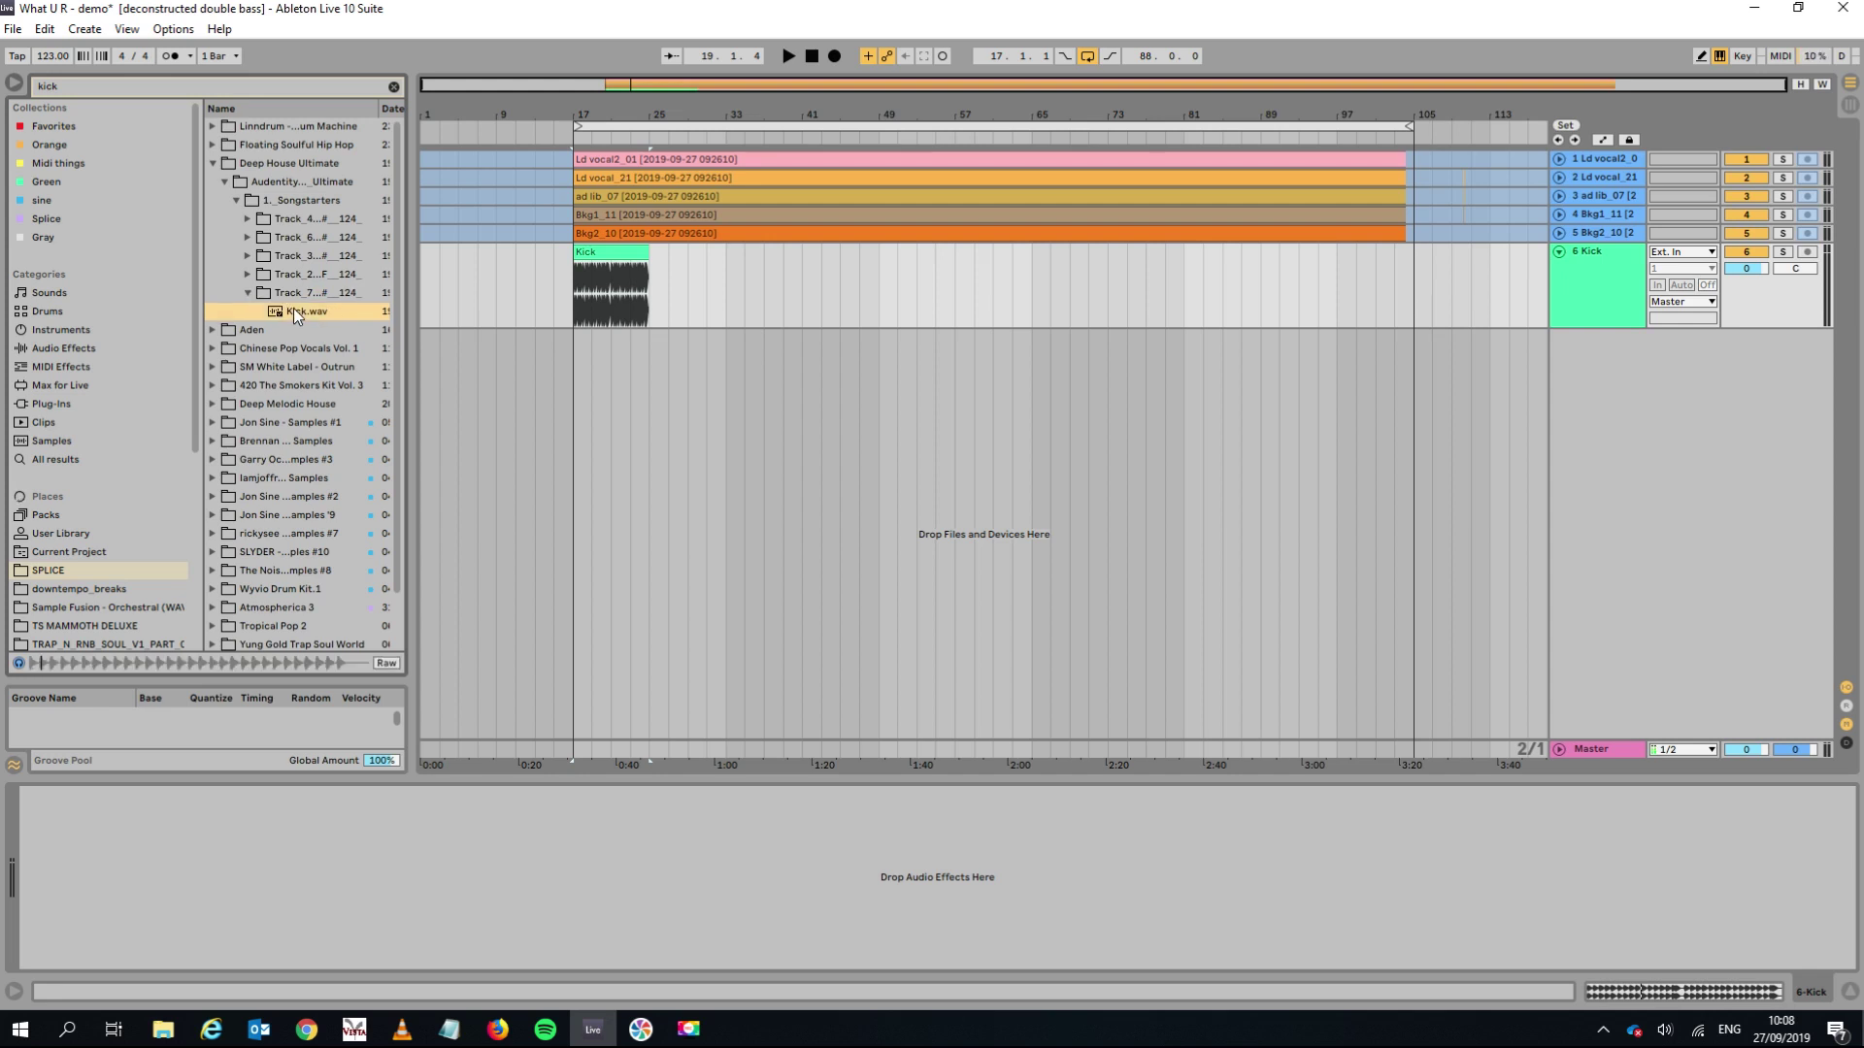
Open the Kick clip's sample settings and loop playback over its 8 bars from bar 17.
click(620, 252)
double_click(619, 253)
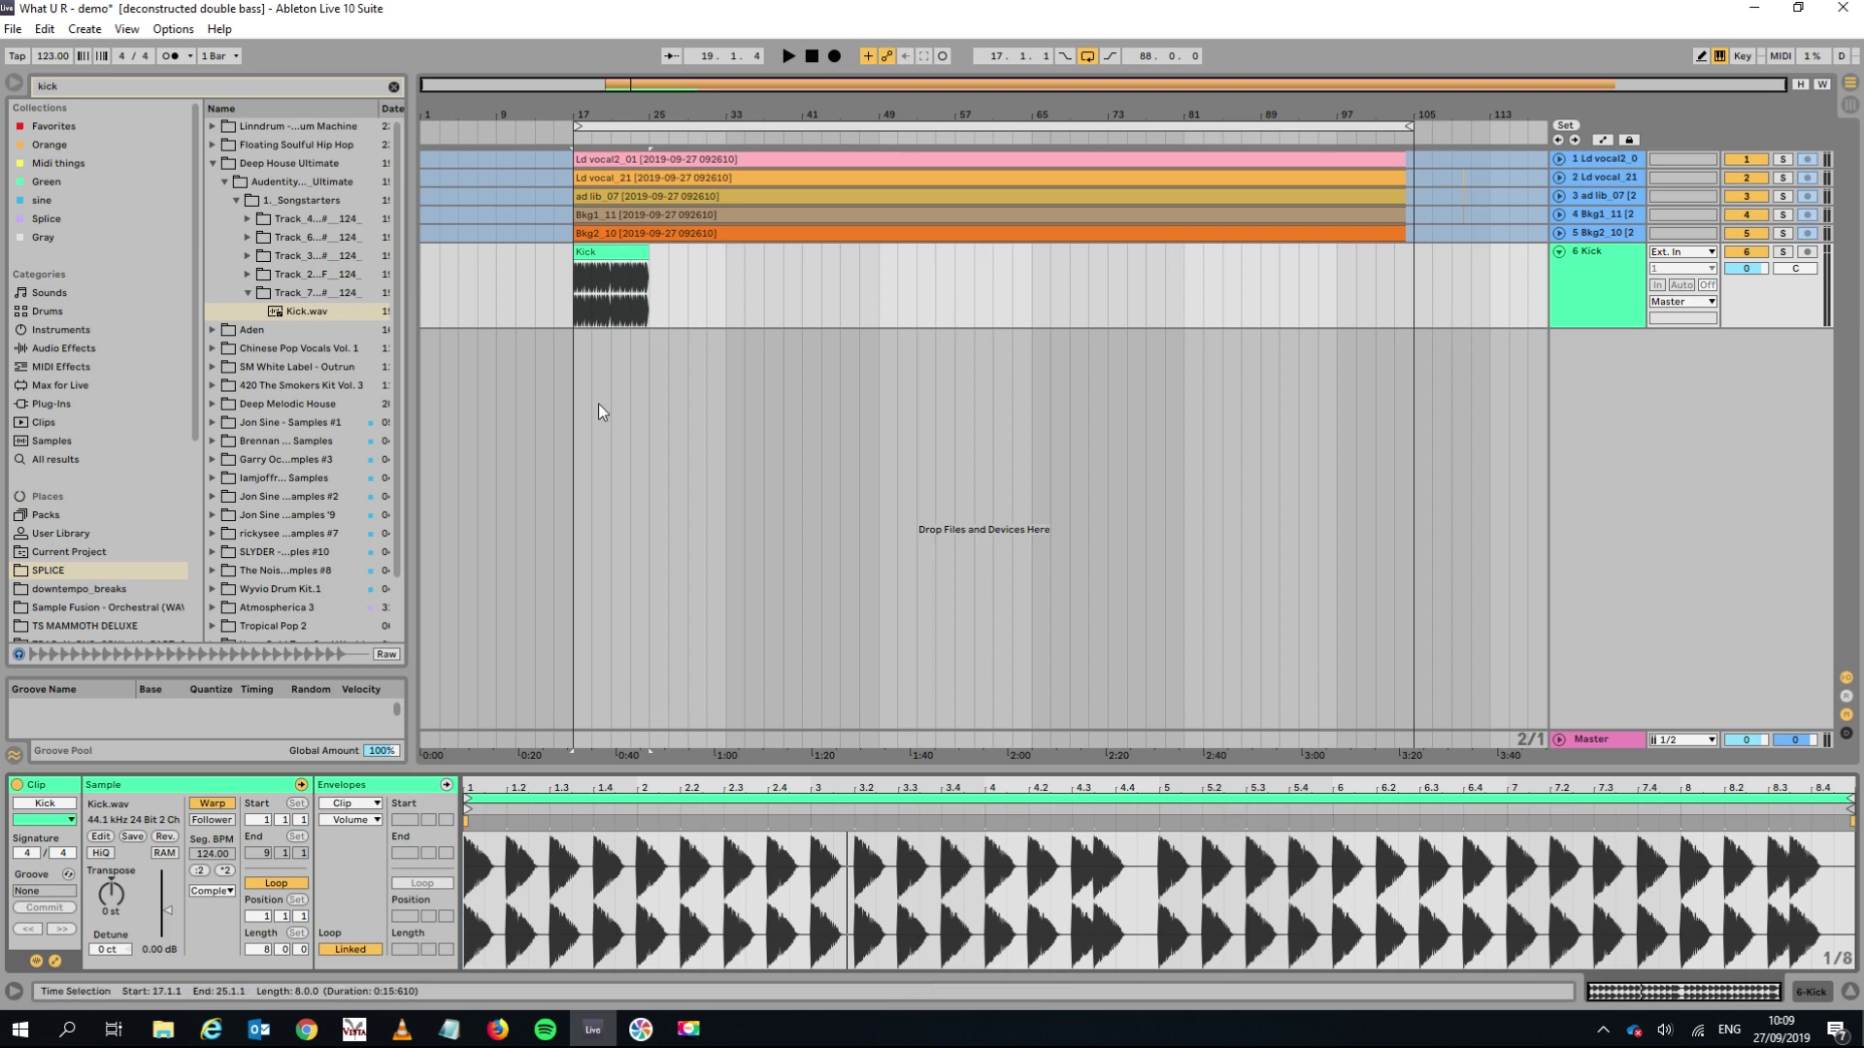
key(space)
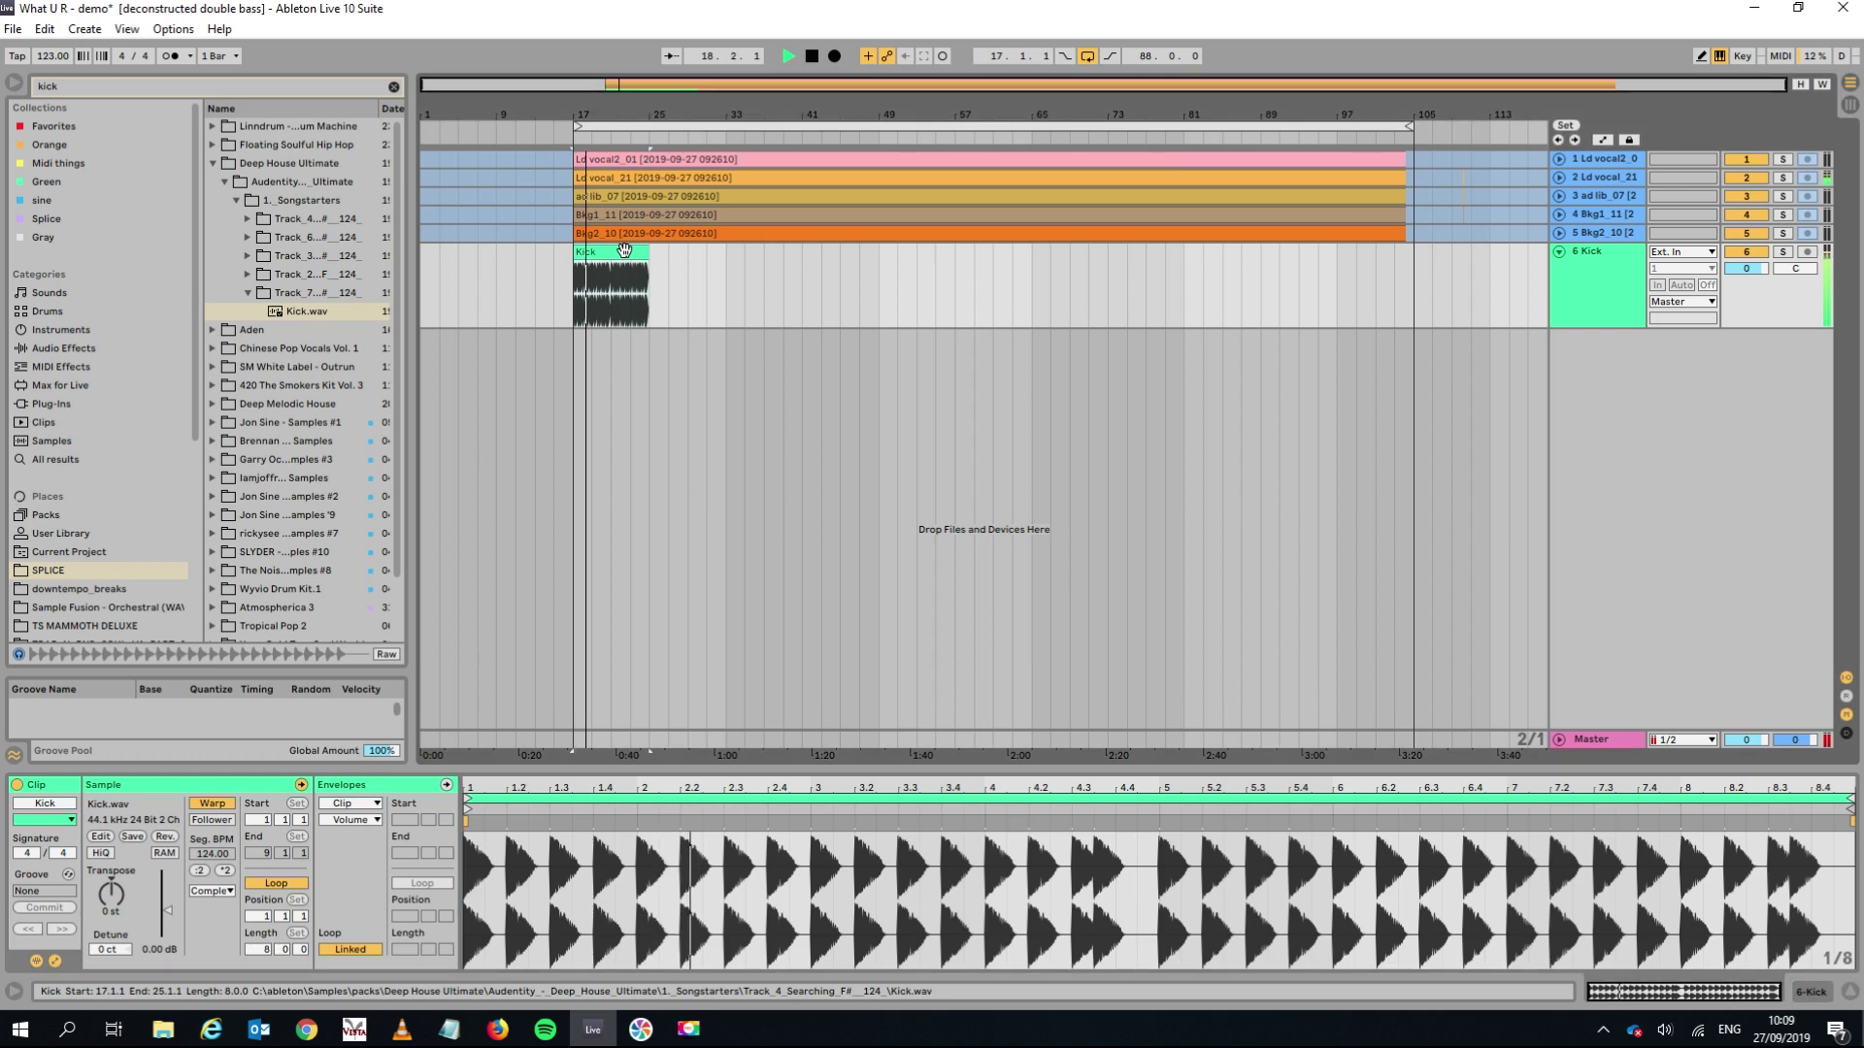
key(ctrl+l)
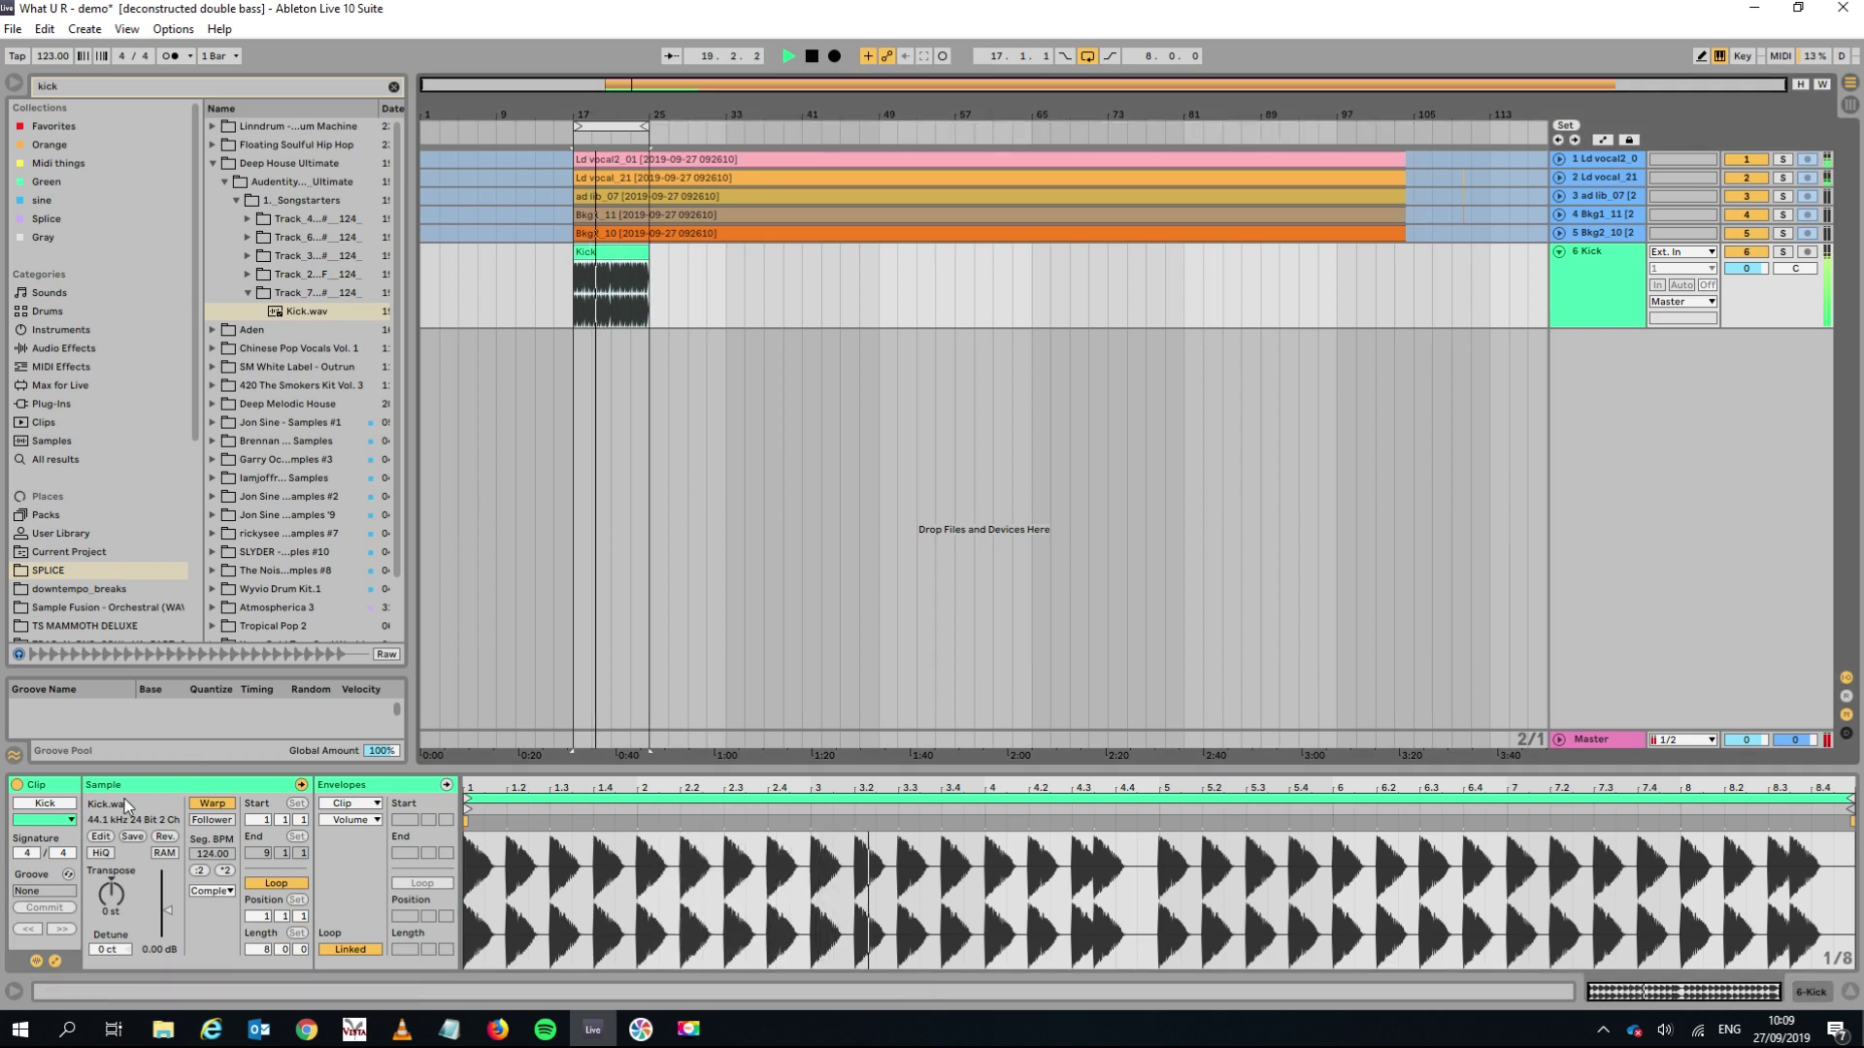
Transpose the Kick clip up to 2 st while checking it in playback.
click(117, 899)
key(Up)
key(Up)
key(Up)
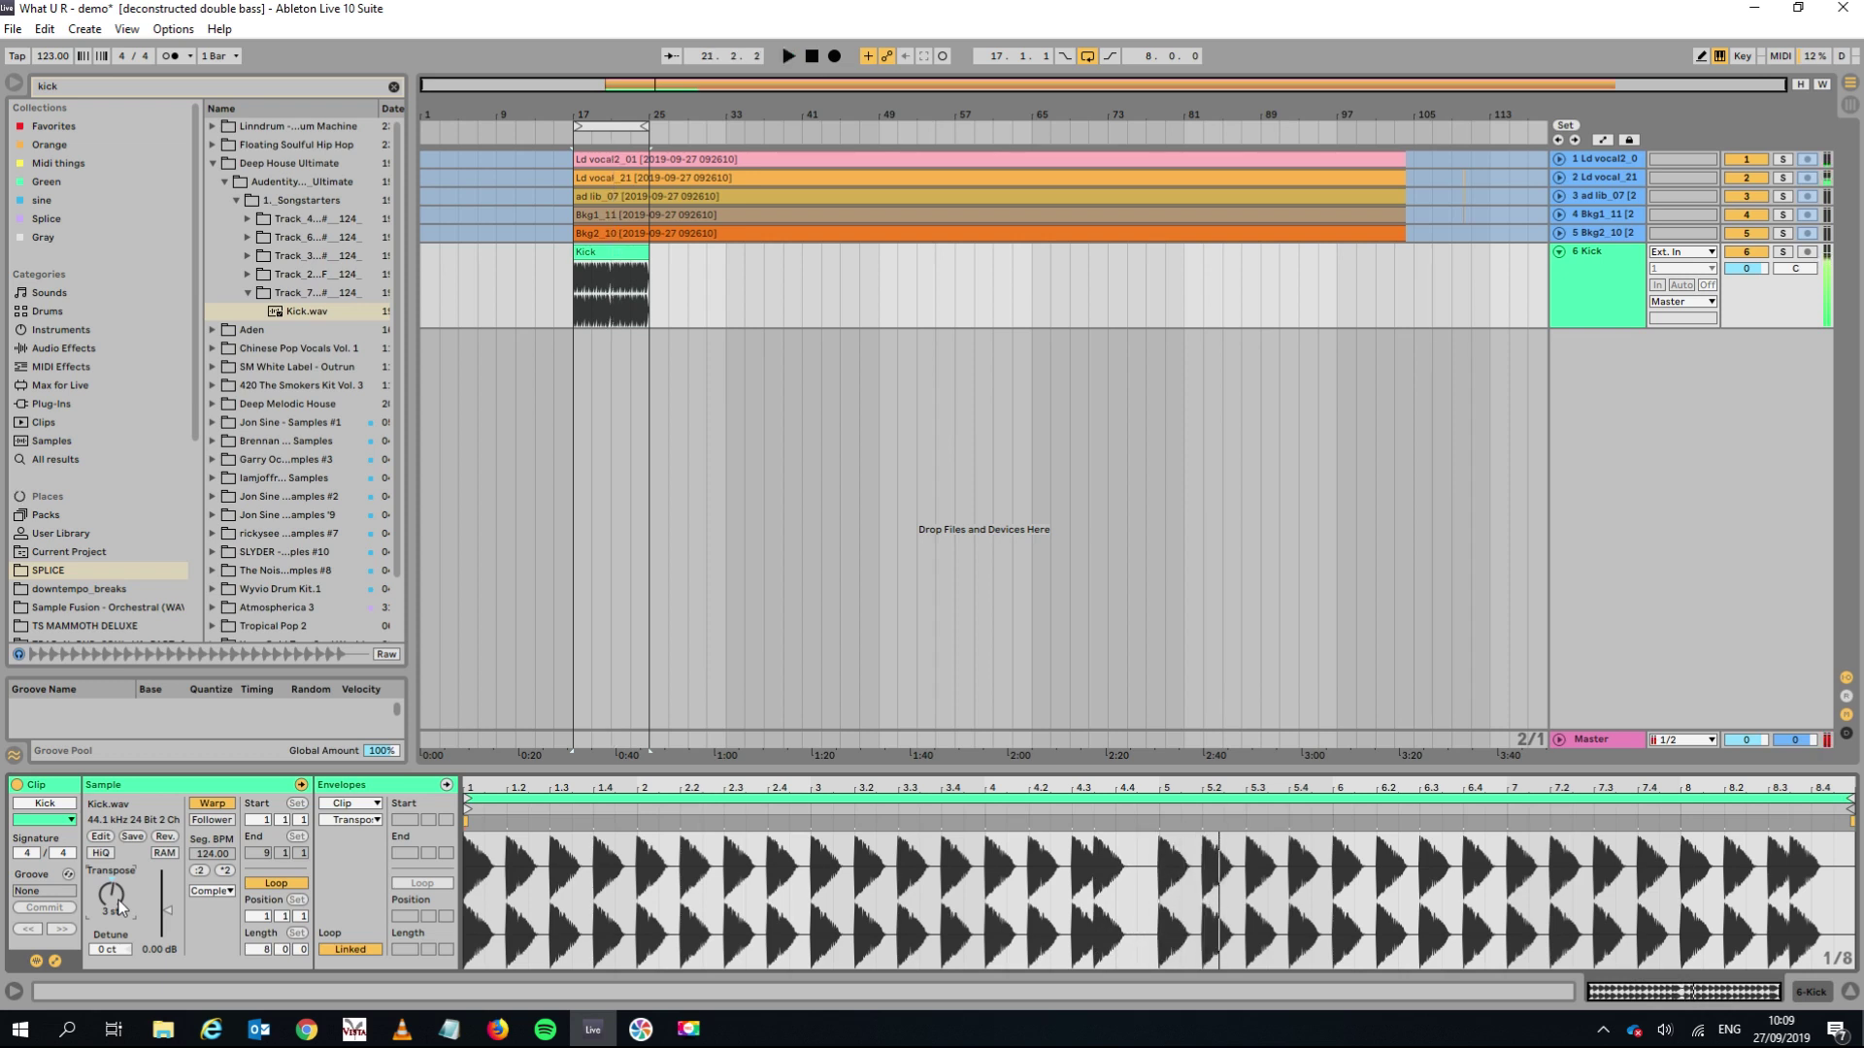
key(space)
key(Down)
key(space)
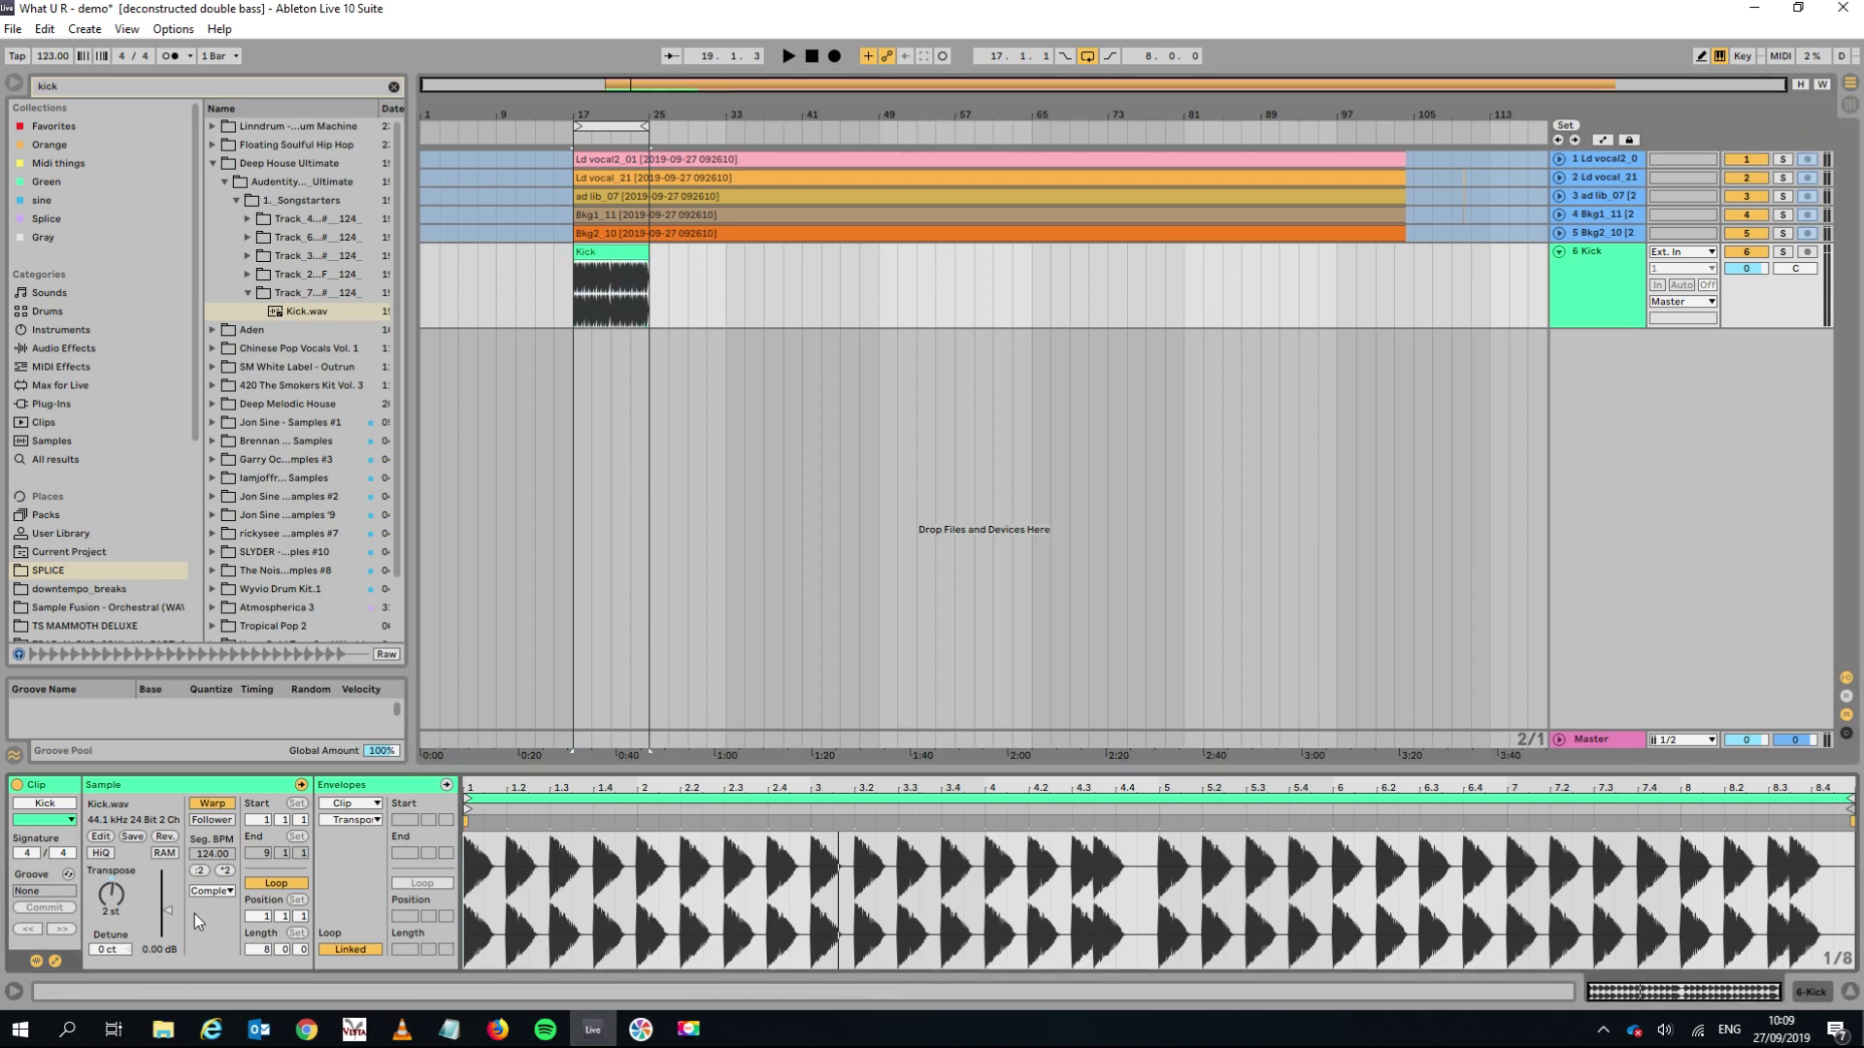
Lower the Kick clip's gain to -1.10 dB and its track volume to -6.0 dB, listening to the level.
drag(166, 907, 167, 909)
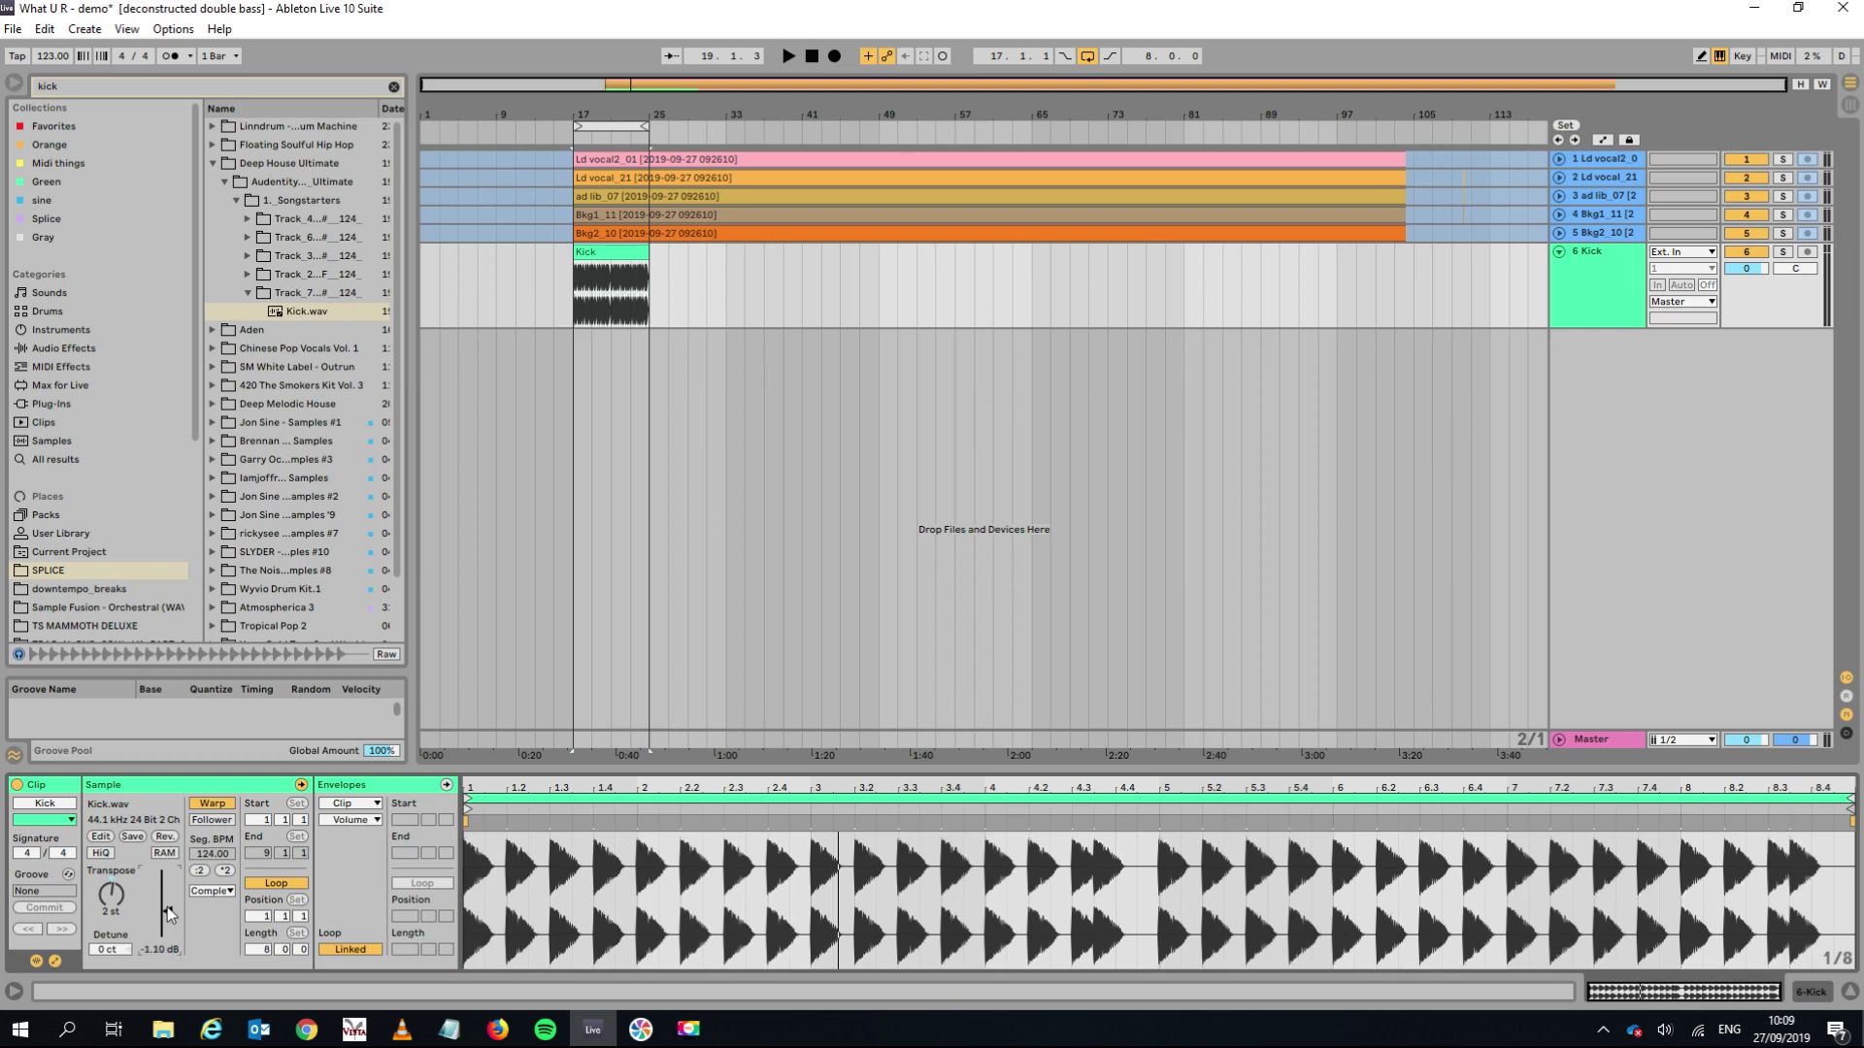
key(space)
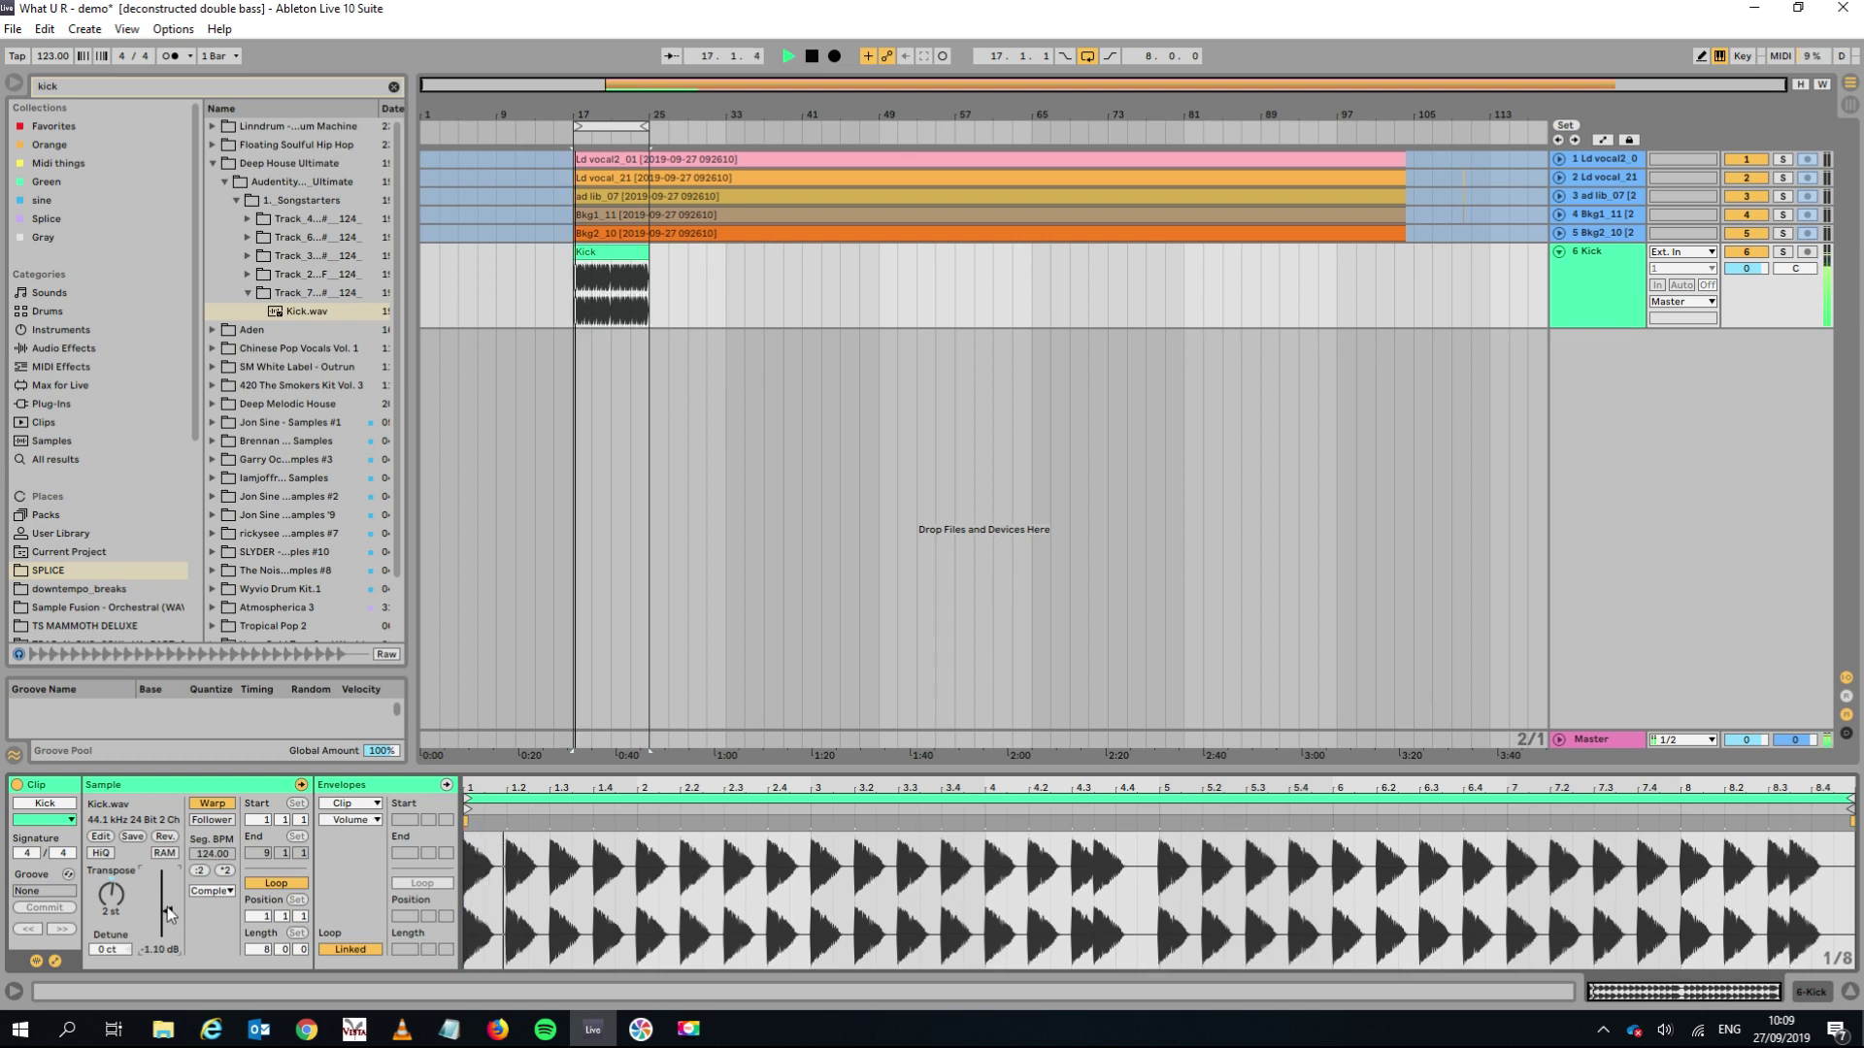
key(space)
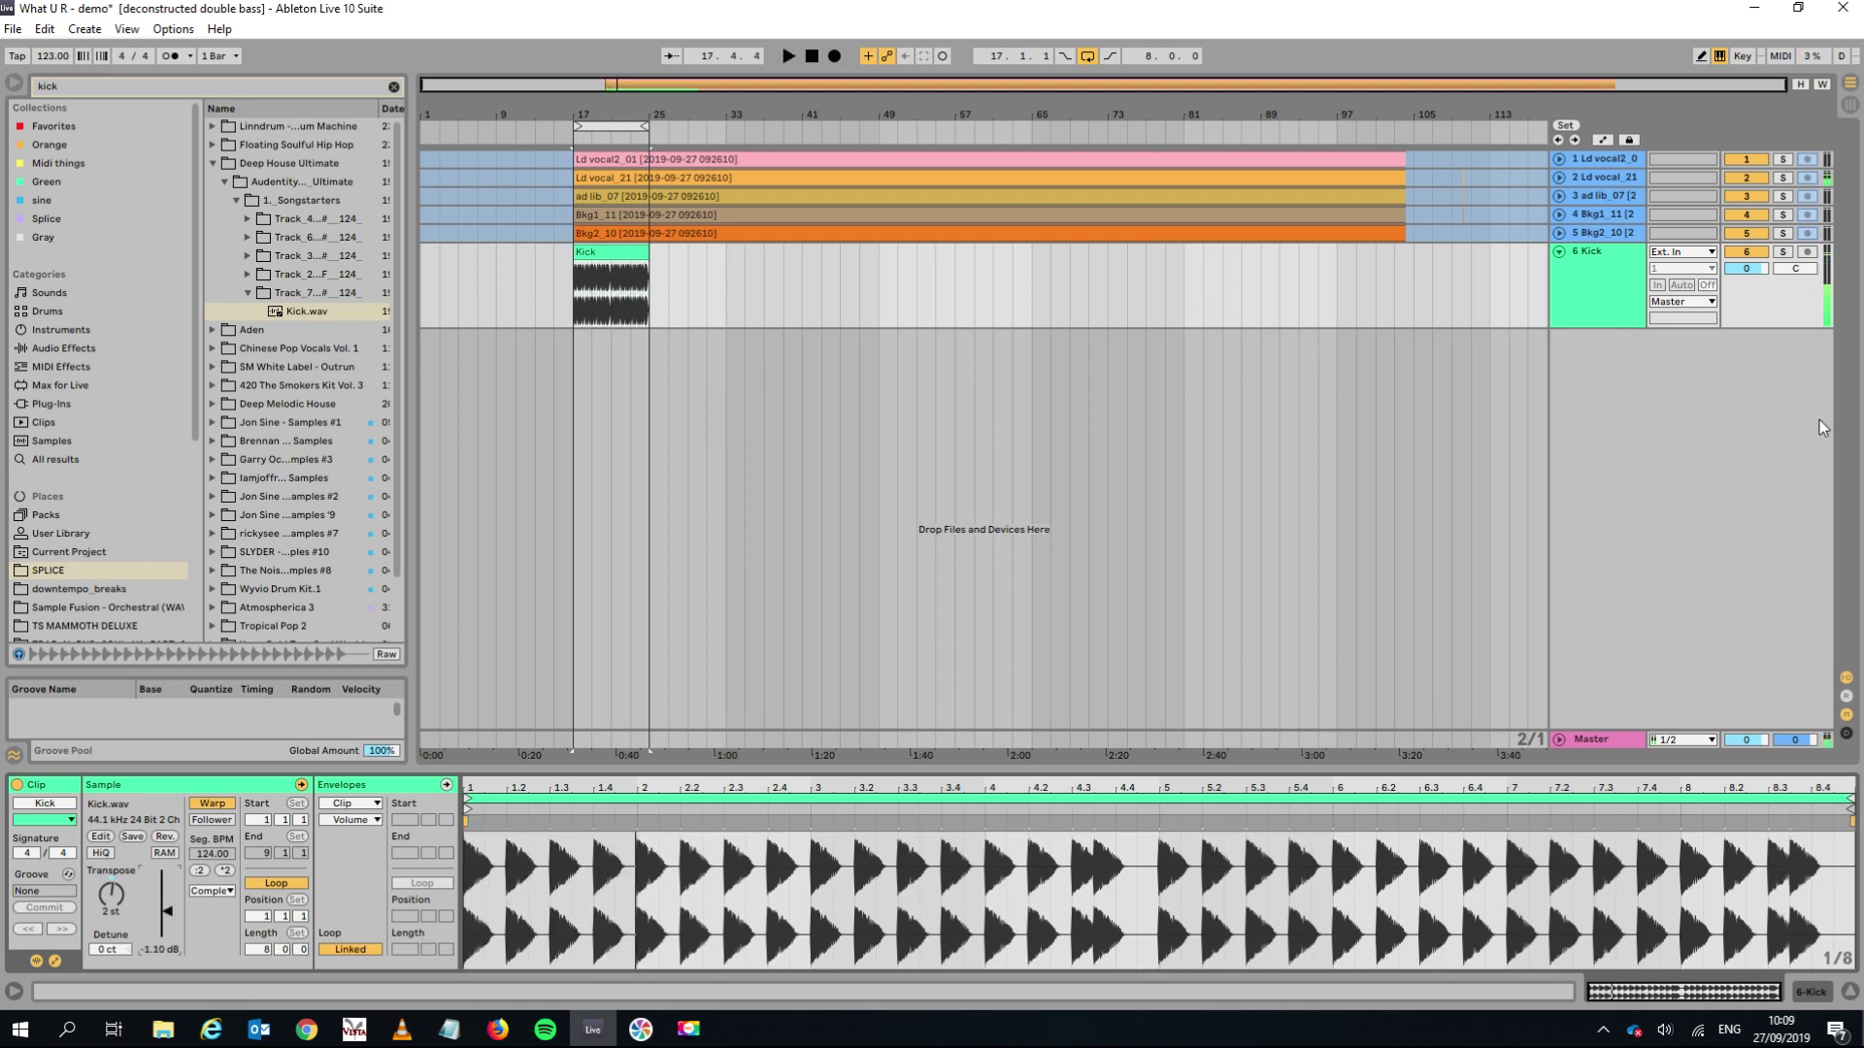
click(1744, 269)
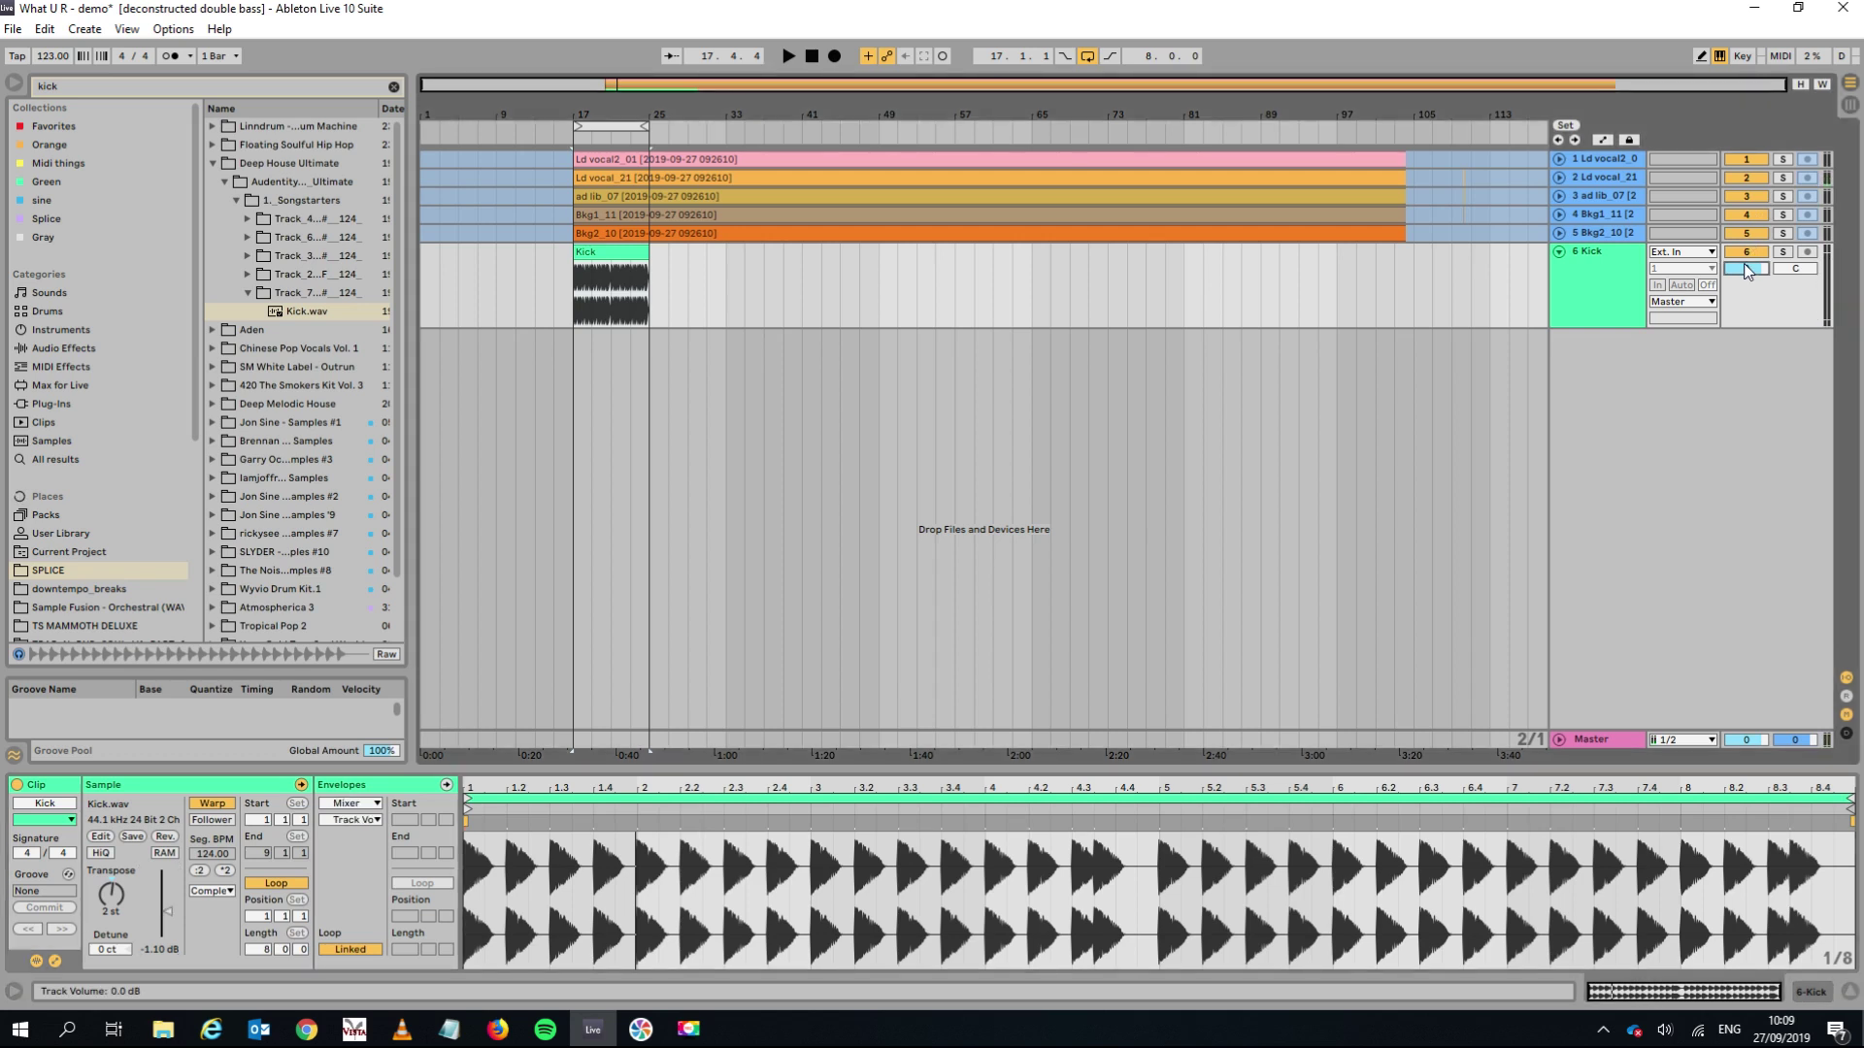
key(space)
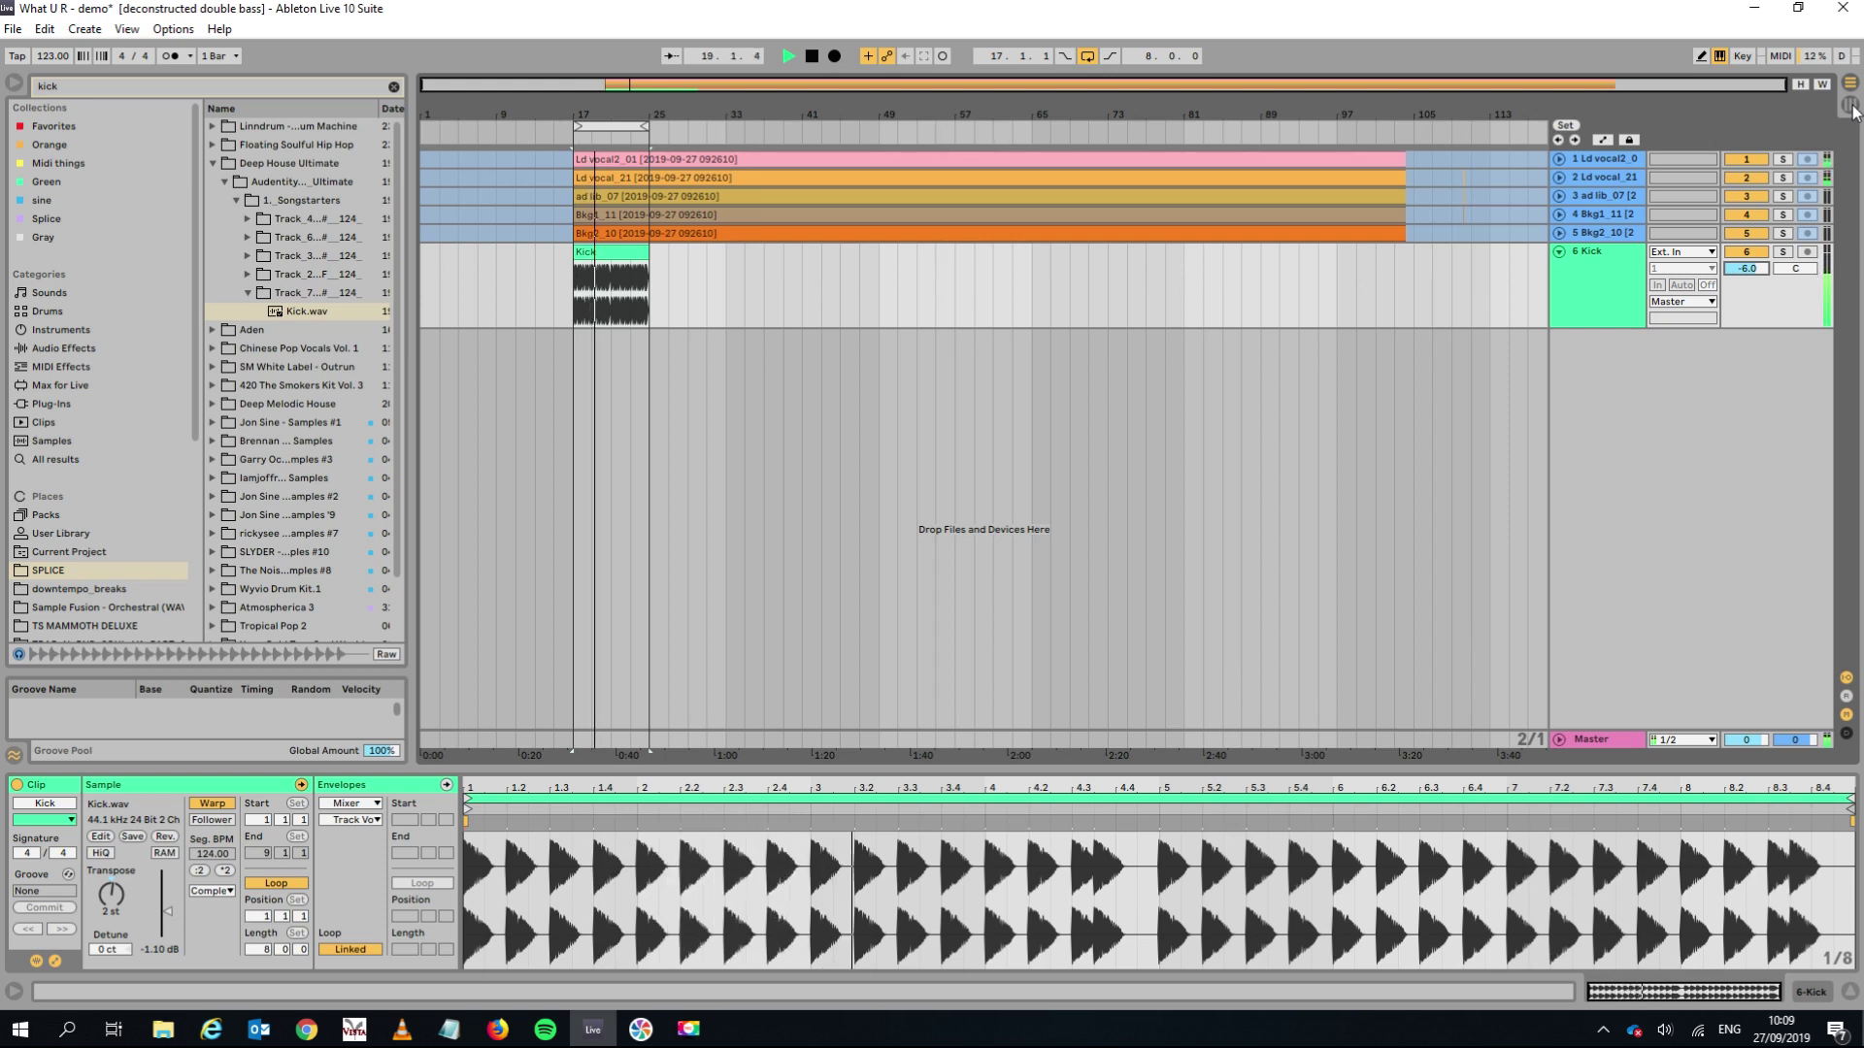
key(space)
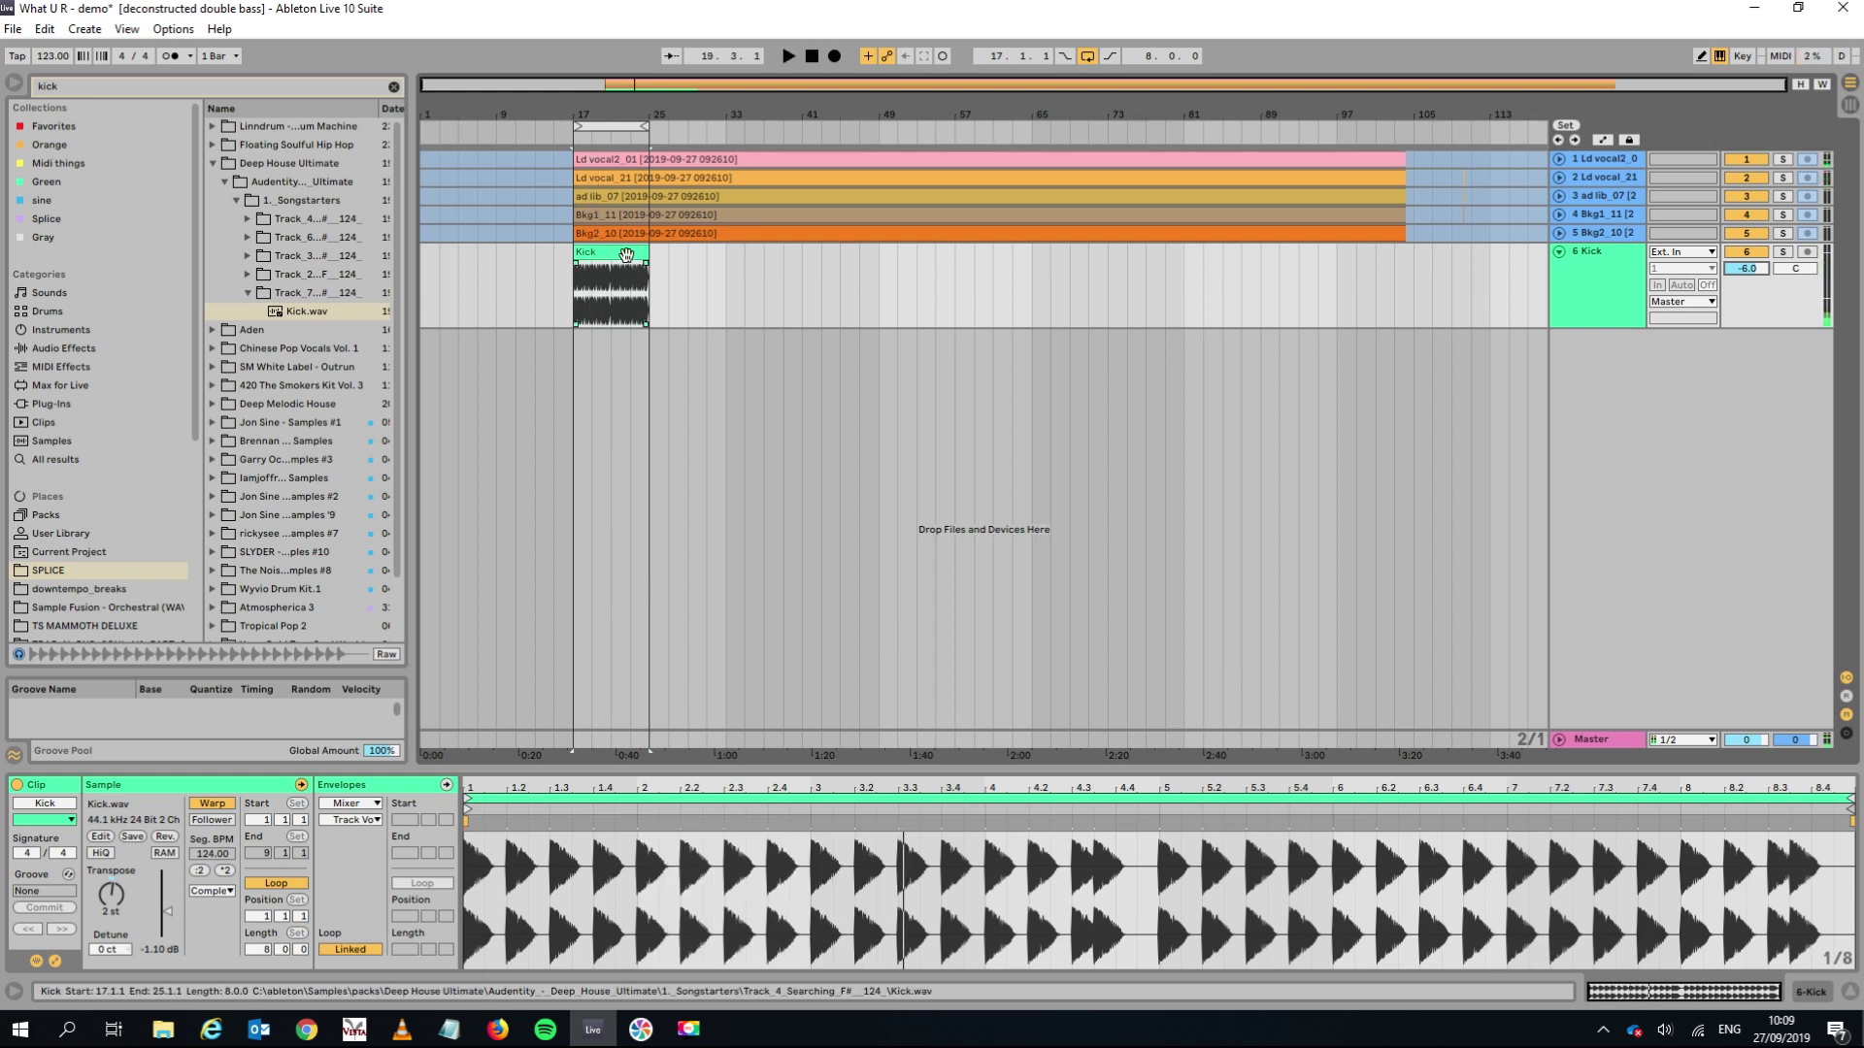
Duplicate the Kick clip back to back until it covers the vocals up to bar 105, then select the looped bars 17 to 25.
key(ctrl+d)
key(ctrl+d)
key(ctrl+d)
key(ctrl+d)
key(ctrl+d)
key(ctrl+d)
key(ctrl+d)
key(ctrl+d)
key(ctrl+d)
key(ctrl+d)
key(ctrl+d)
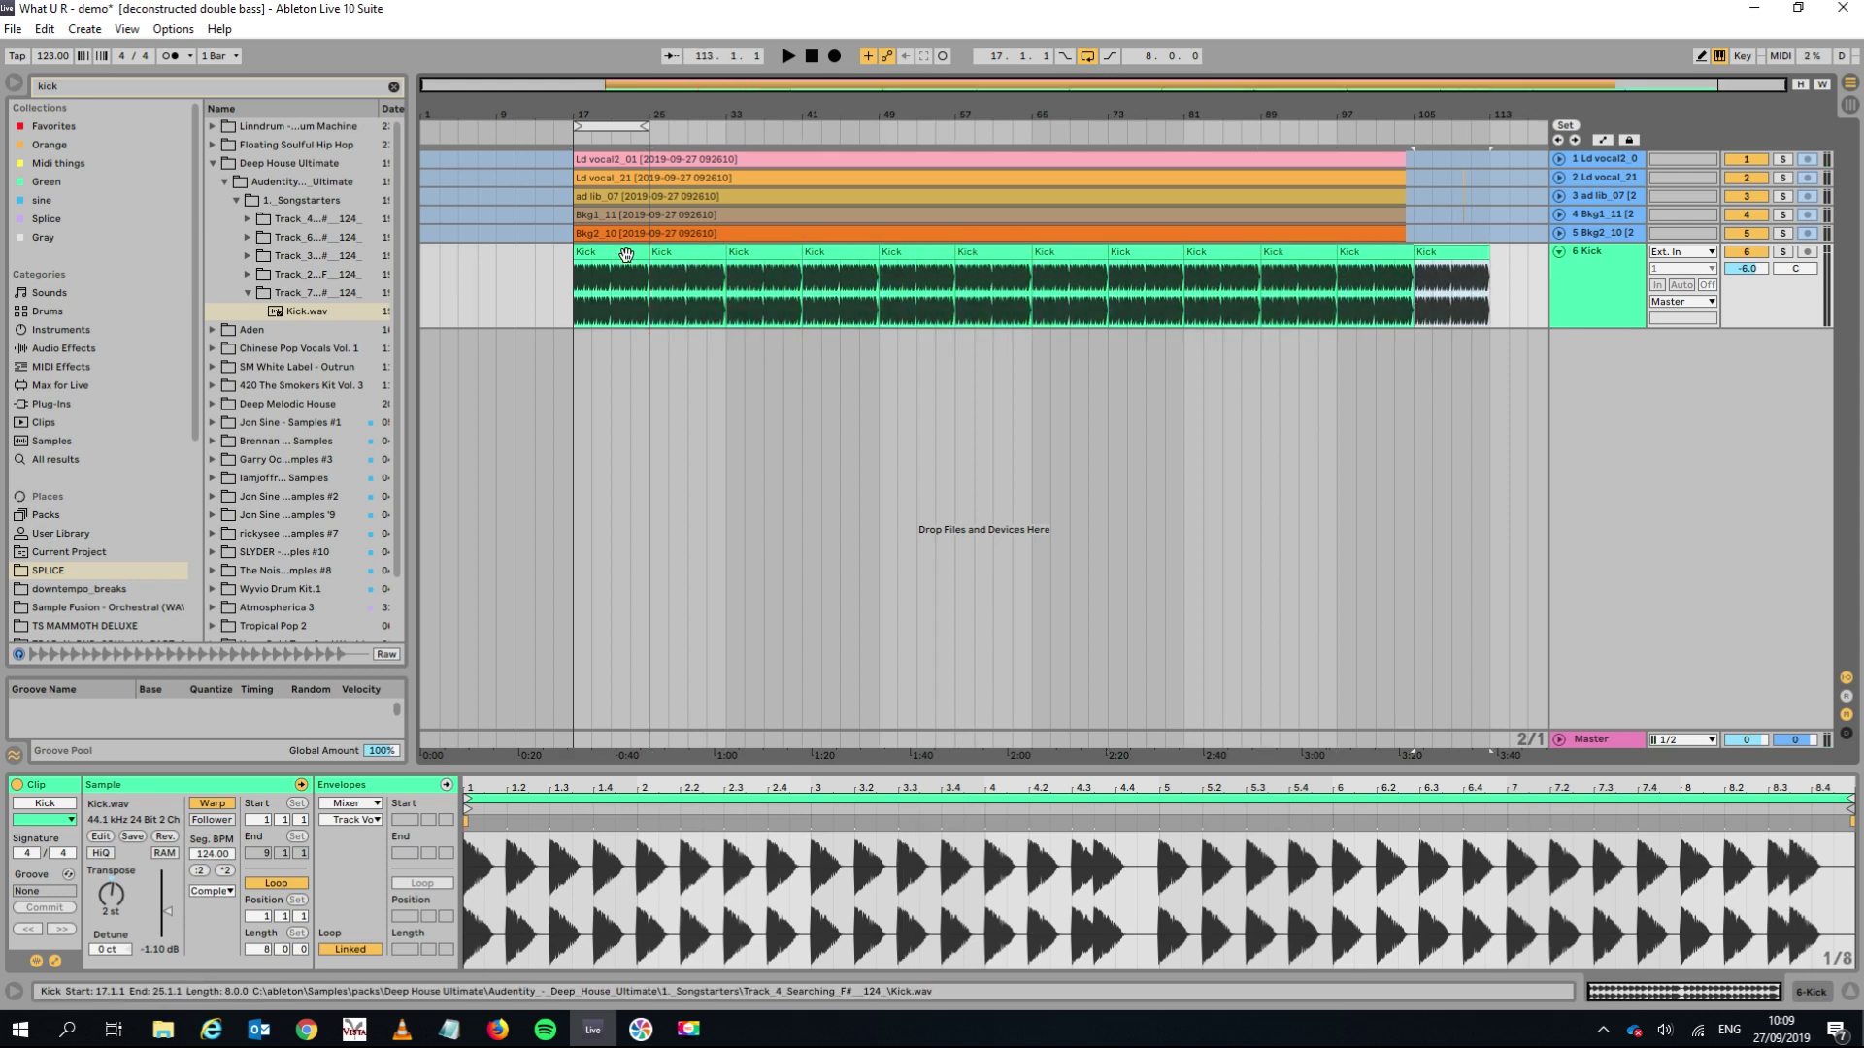
key(ctrl+z)
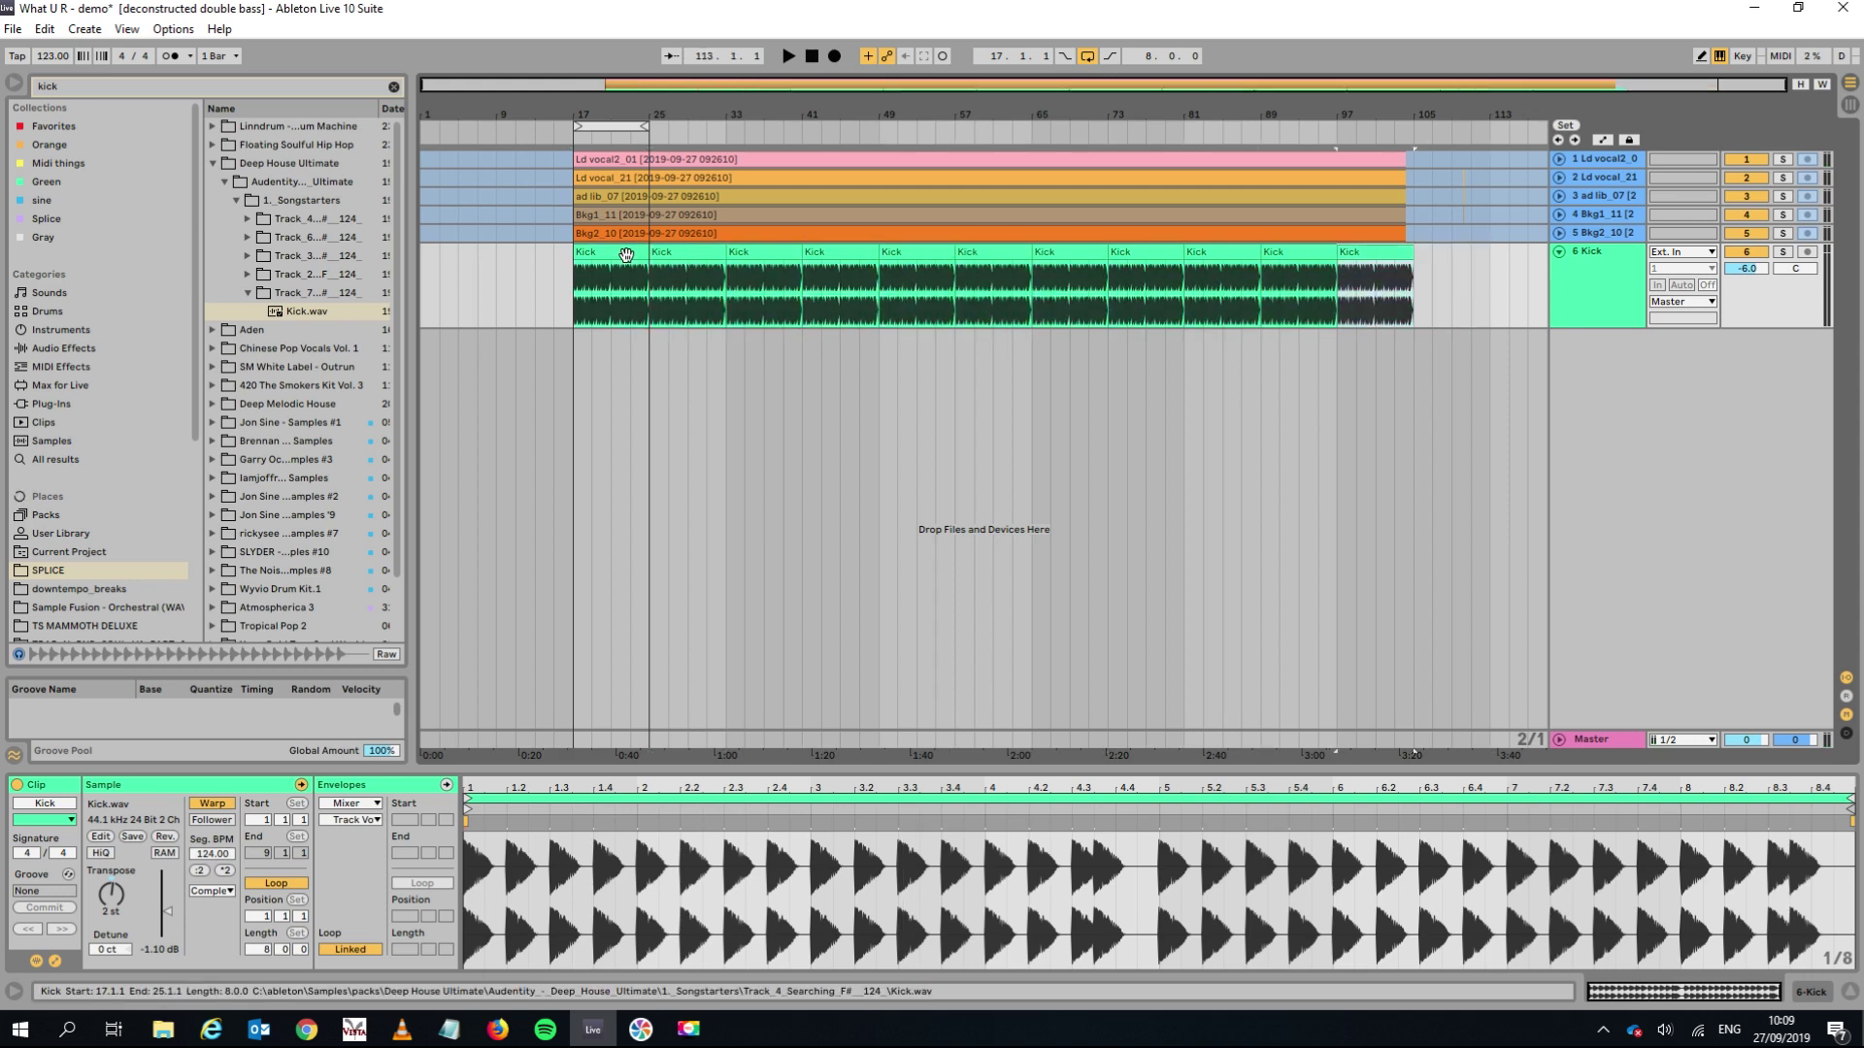
click(626, 129)
Search the SPLICE folder for "snare" samples.
click(189, 84)
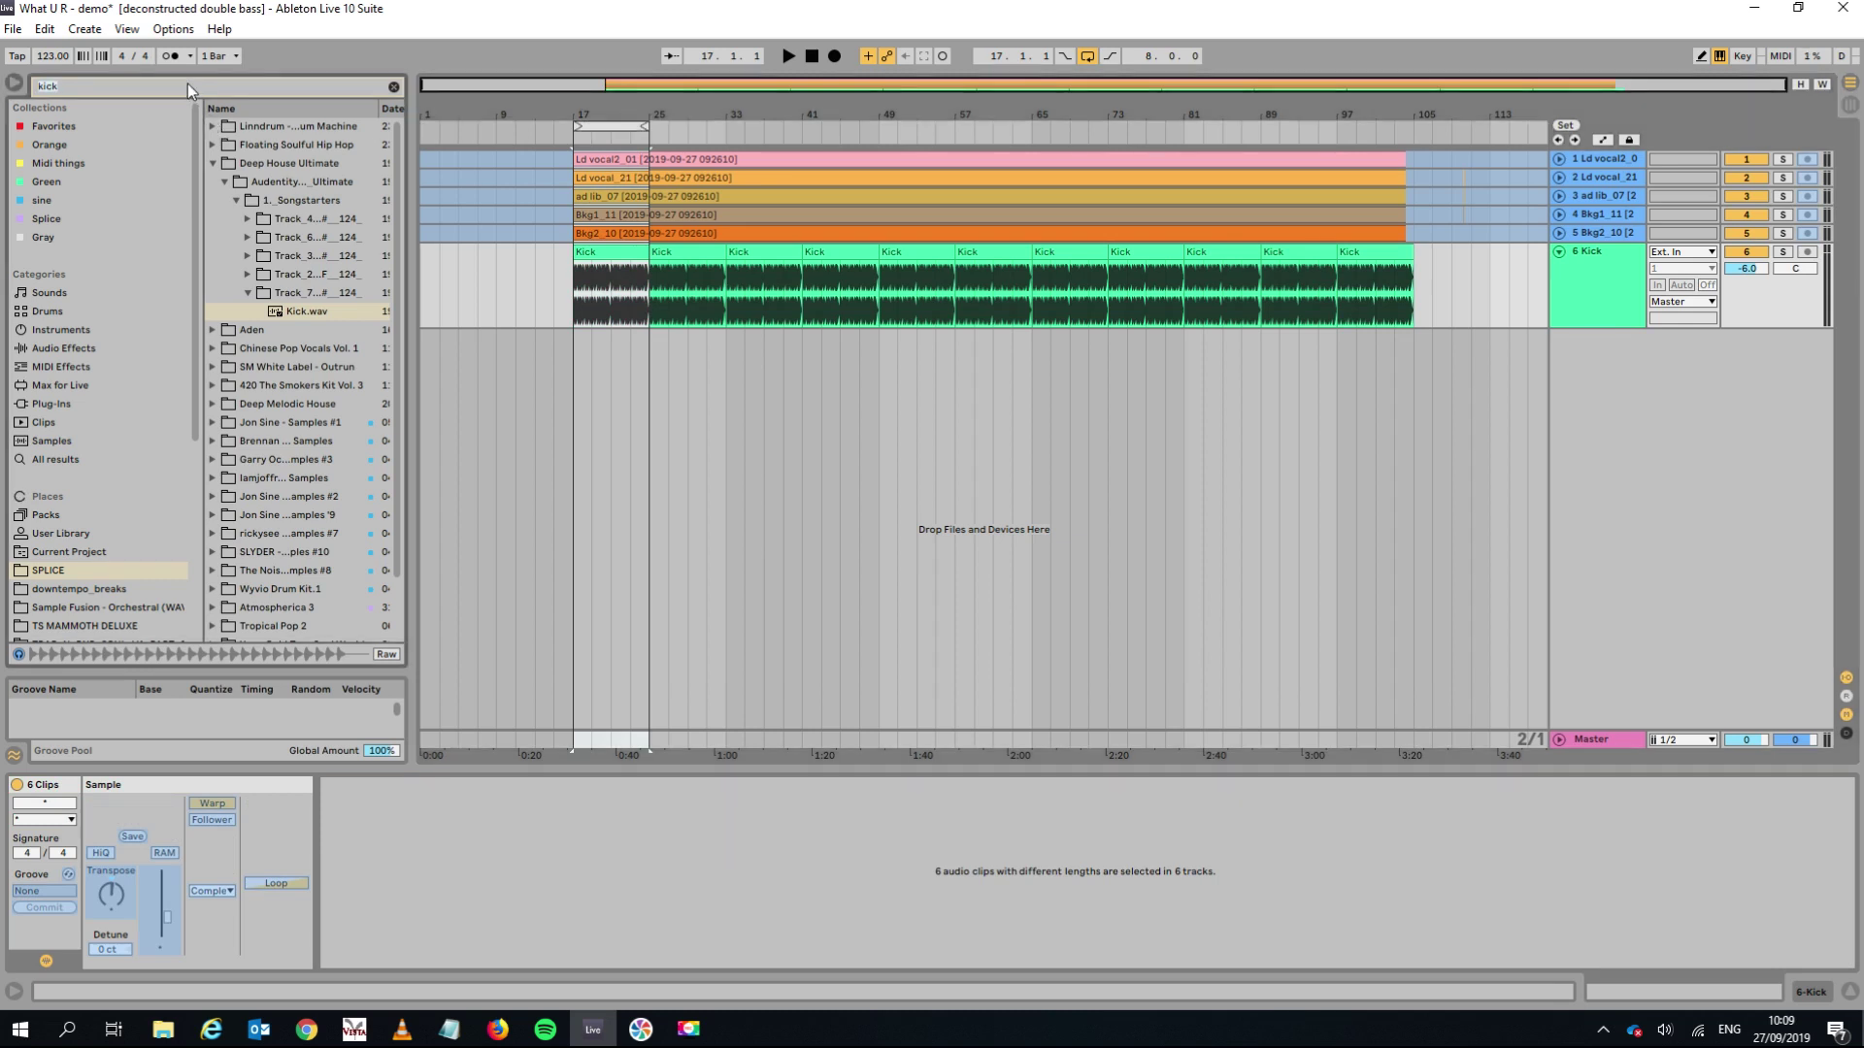
text(dnstr)
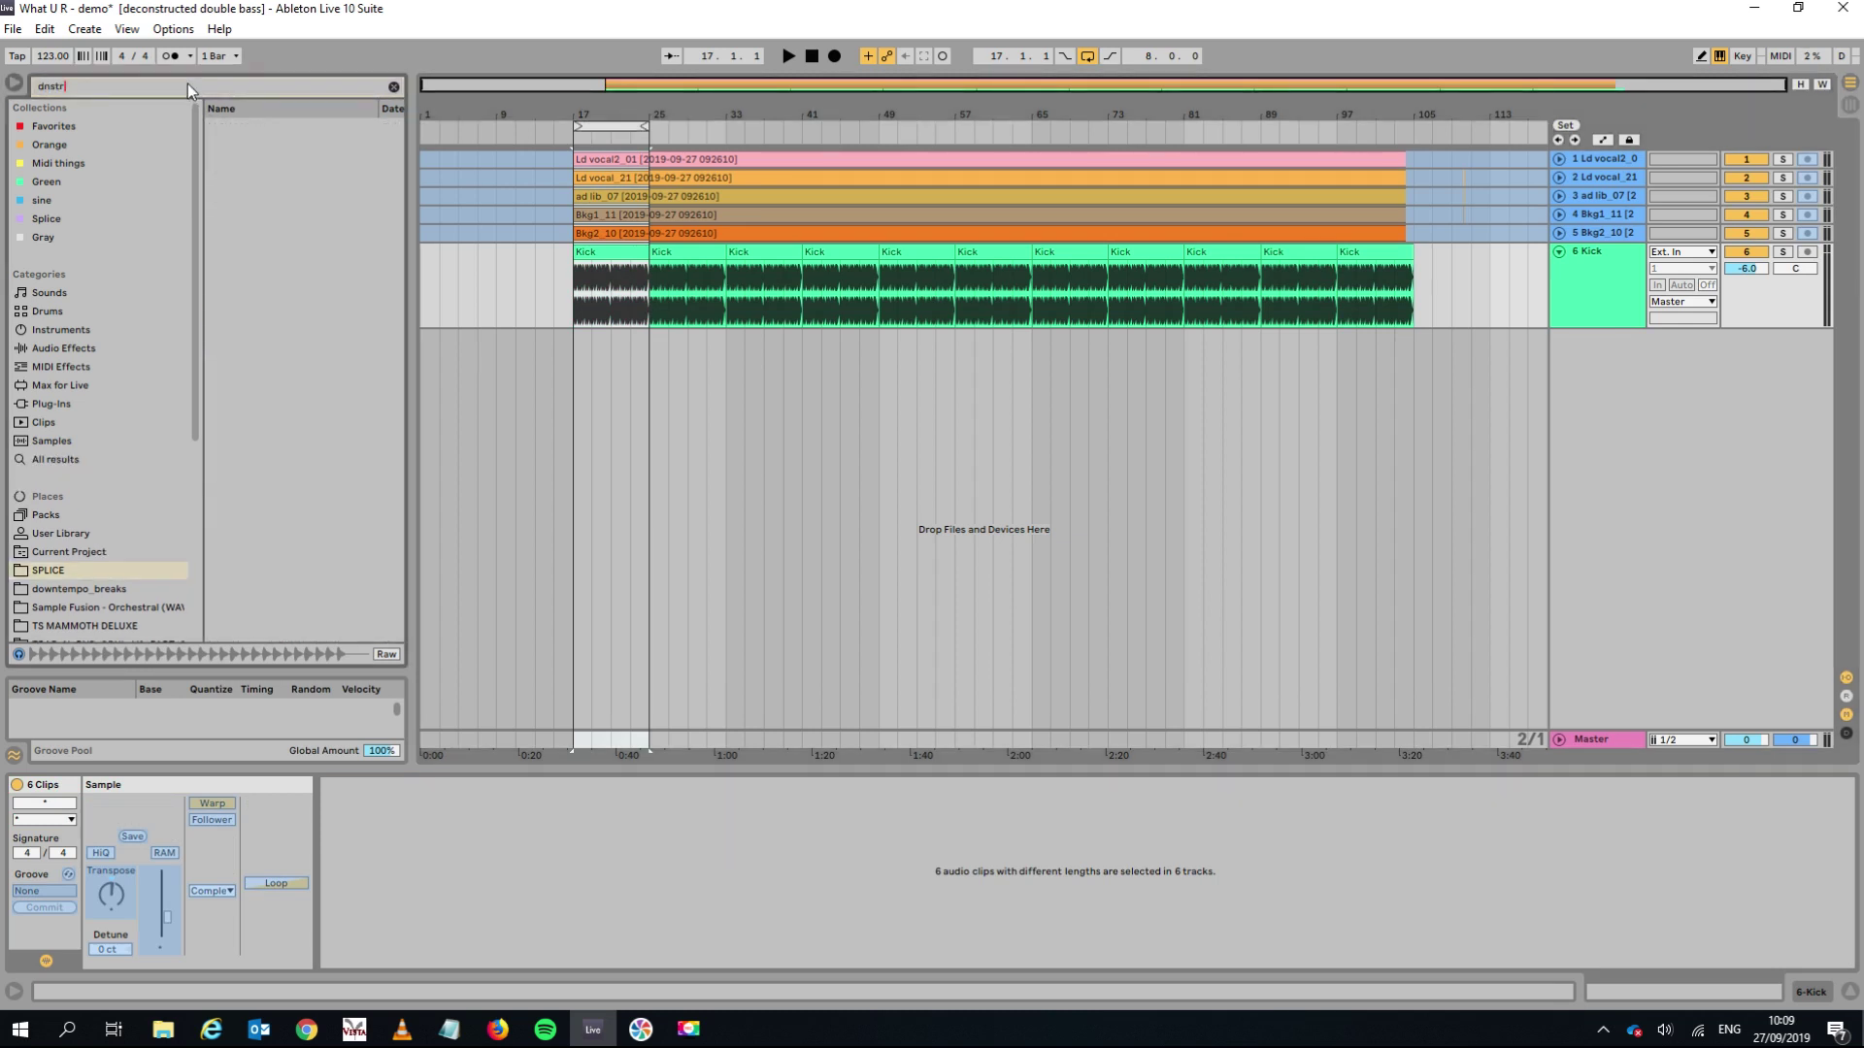
key(BackSpace)
key(BackSpace)
key(BackSpace)
key(BackSpace)
key(BackSpace)
text(sna)
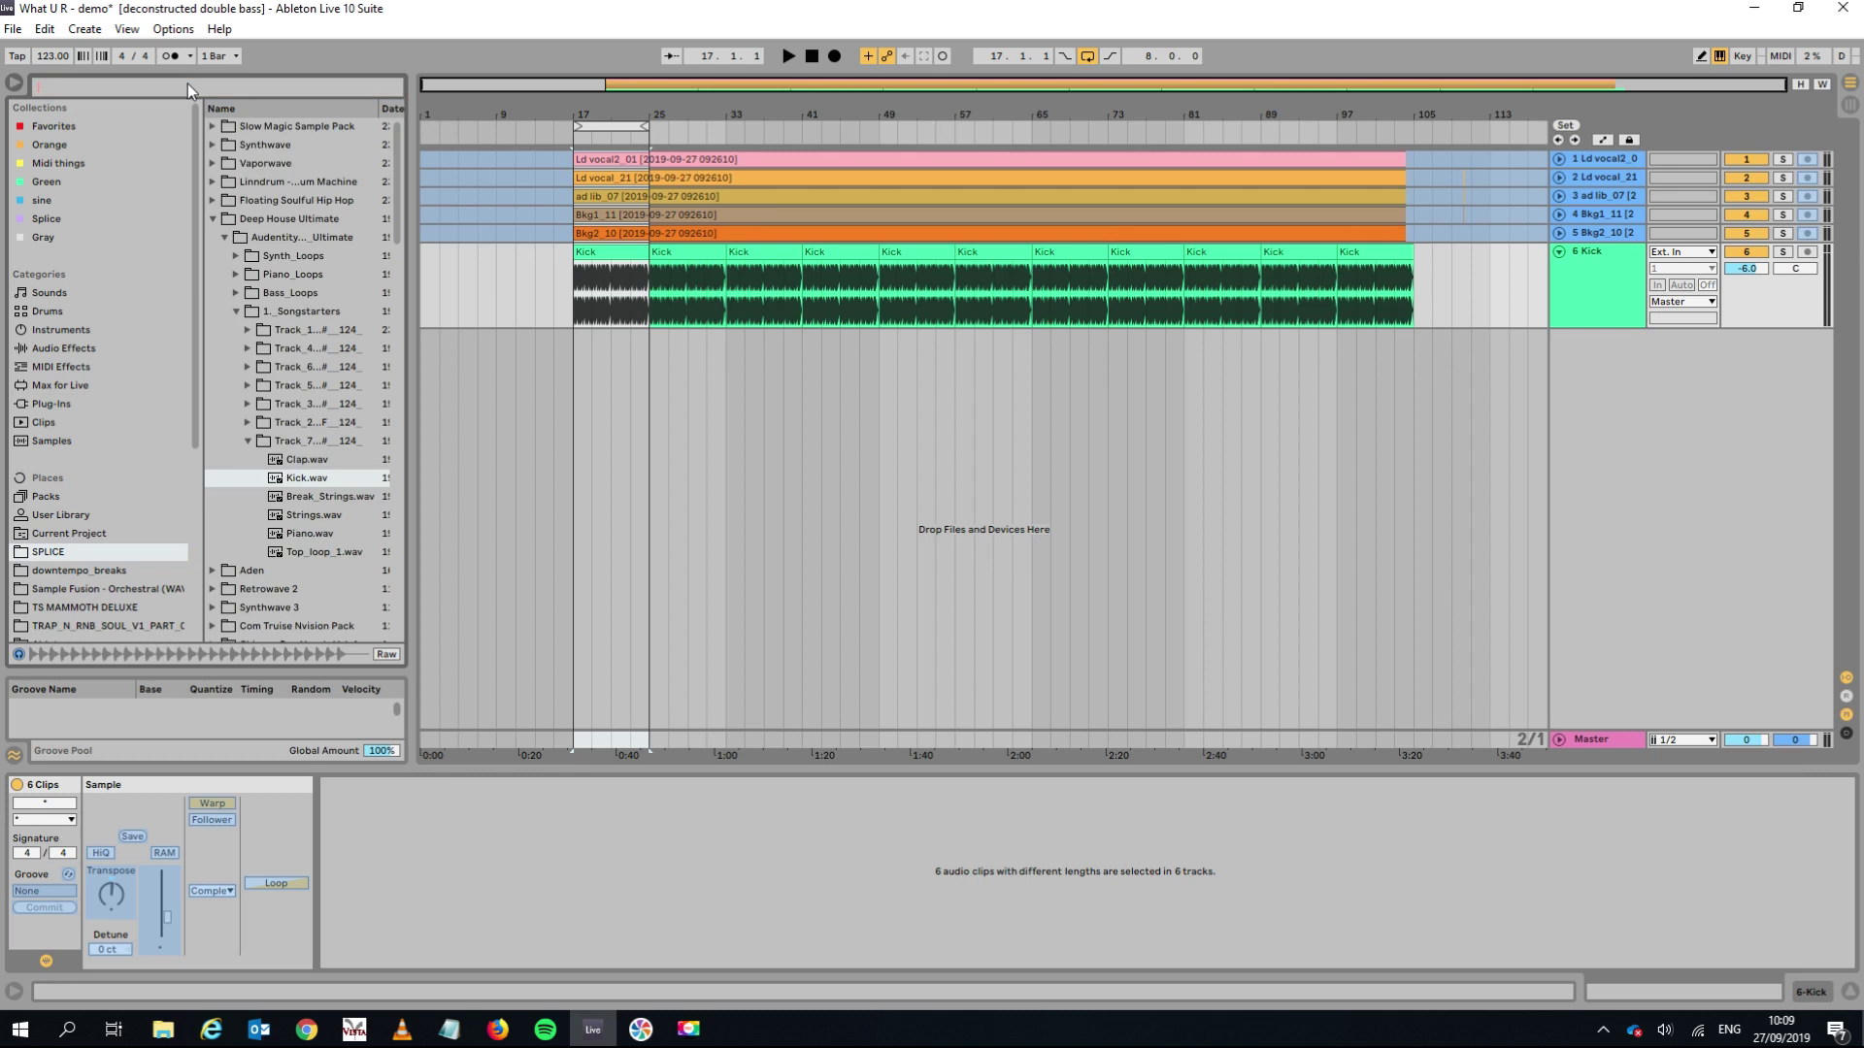
text(re)
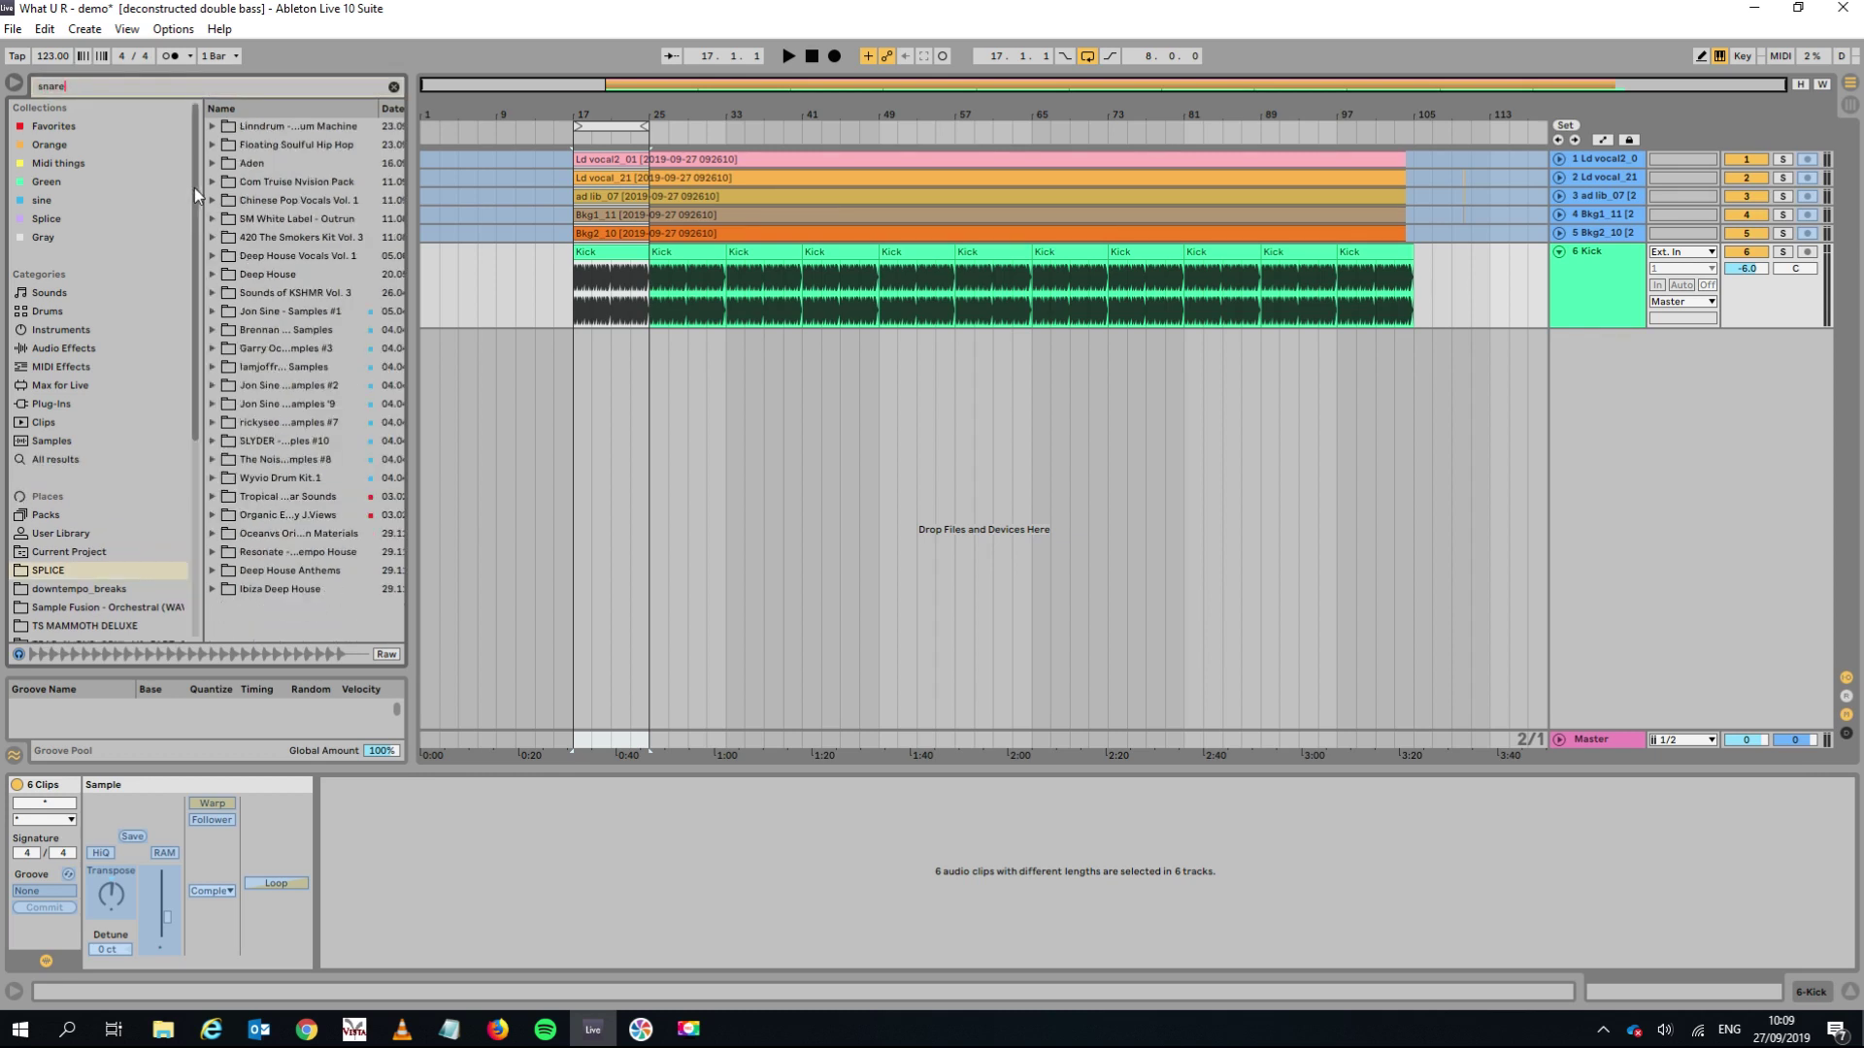
Open the LM1 snare folder of the Linndrum pack and preview its snare samples.
click(213, 126)
click(224, 146)
click(236, 164)
click(274, 183)
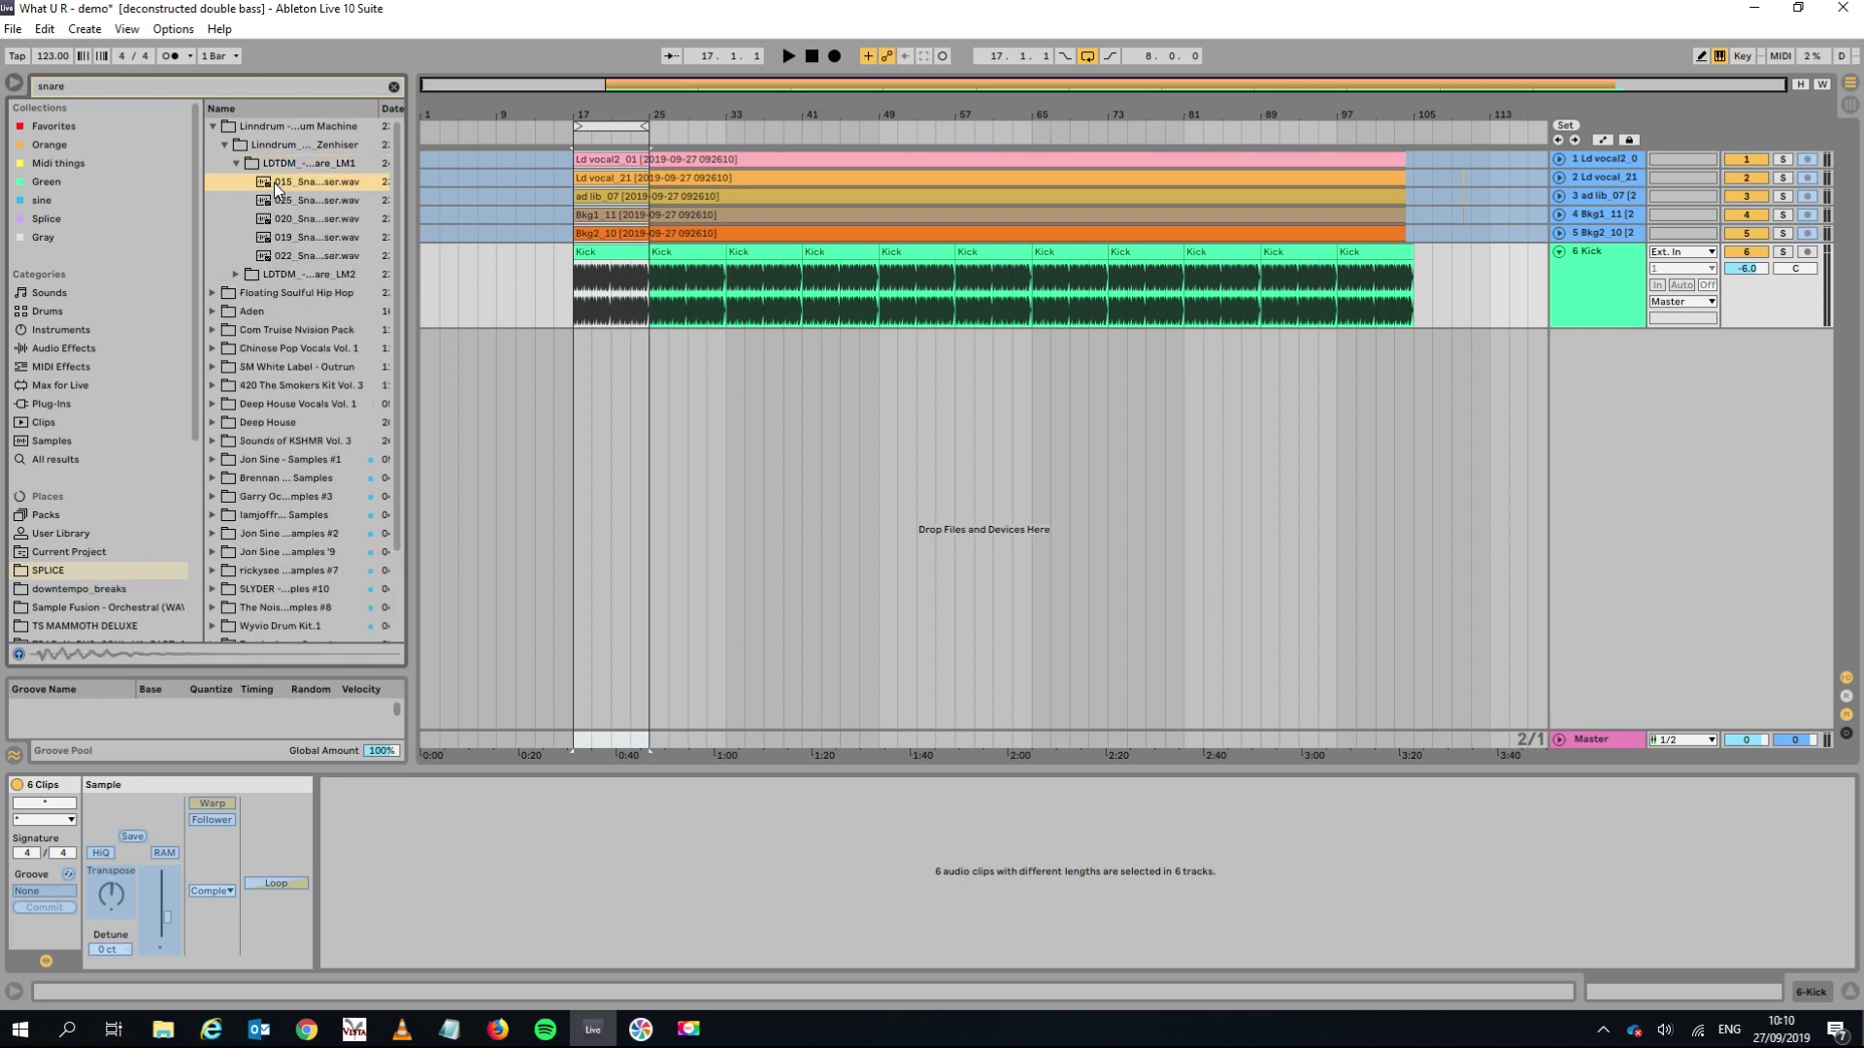
key(Down)
key(Down)
key(Down)
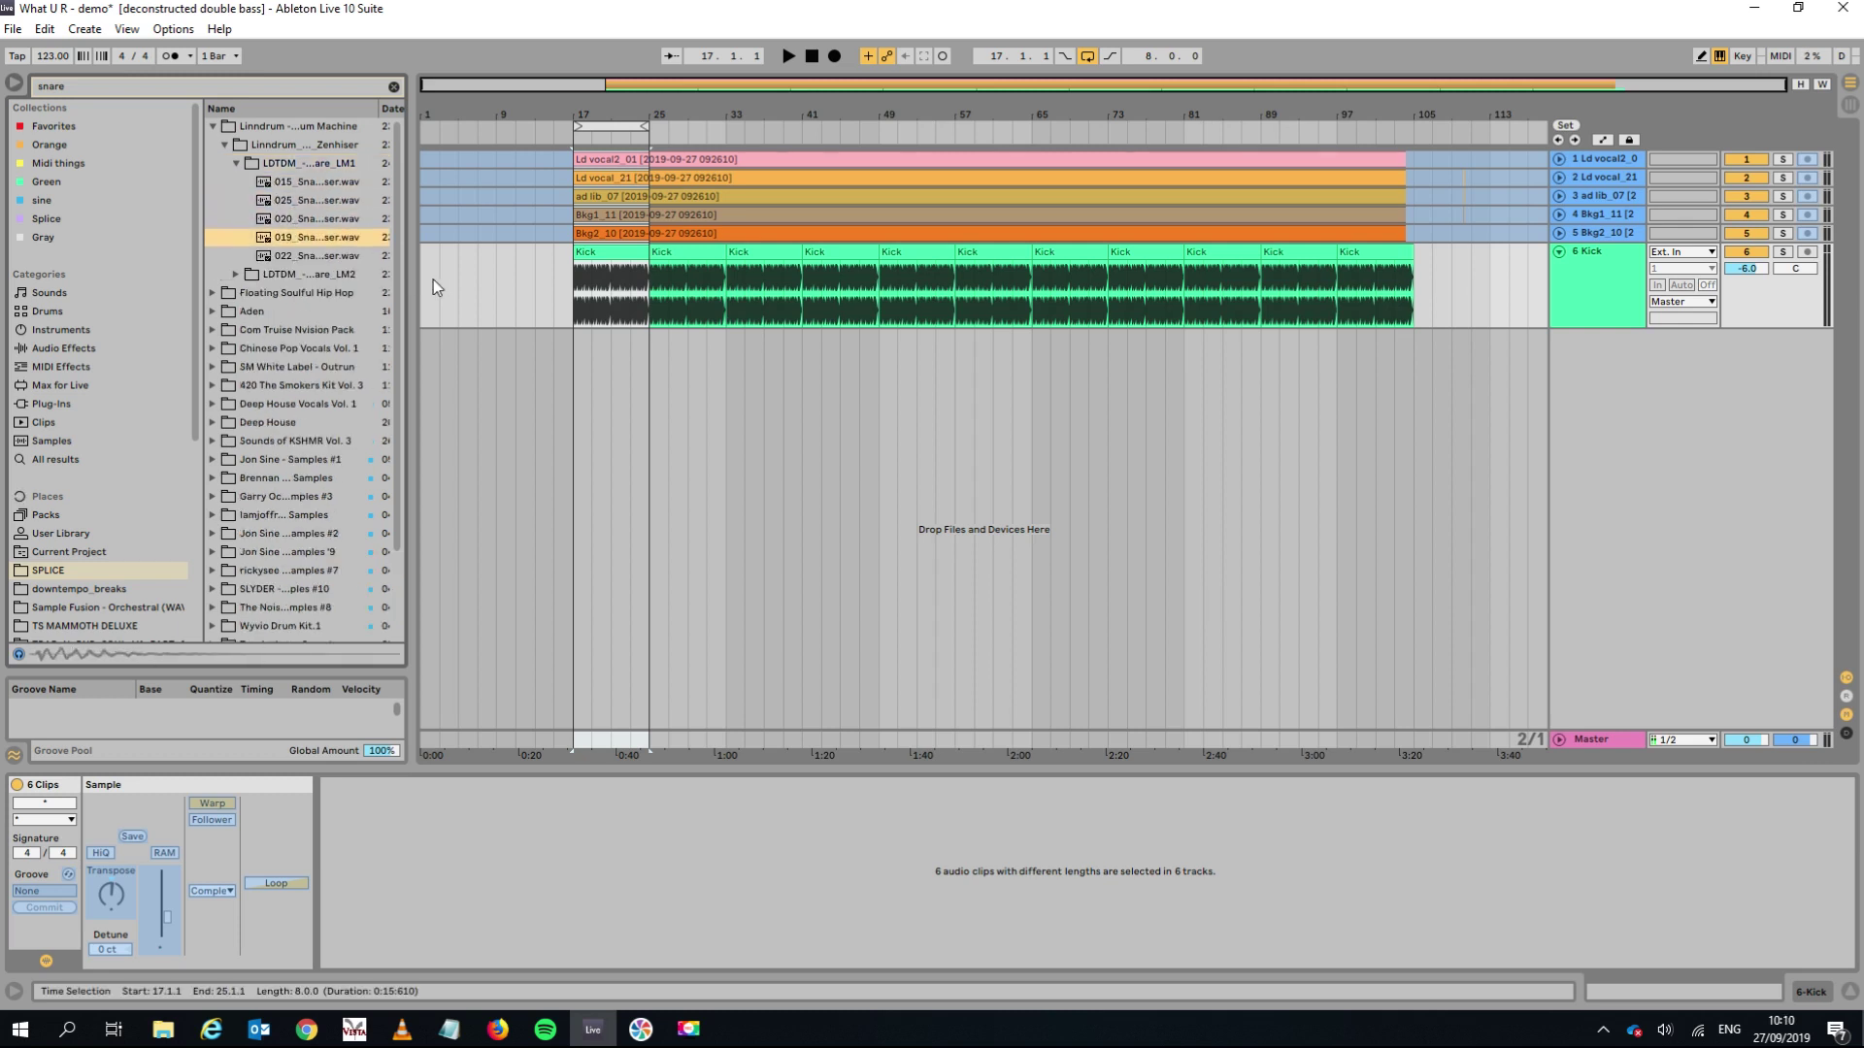
Open the Linndrum pack's LM2 snare folder and audition its samples, selecting the 010 snare.
key(Down)
key(Down)
key(Right)
key(Down)
key(Down)
key(Down)
key(Down)
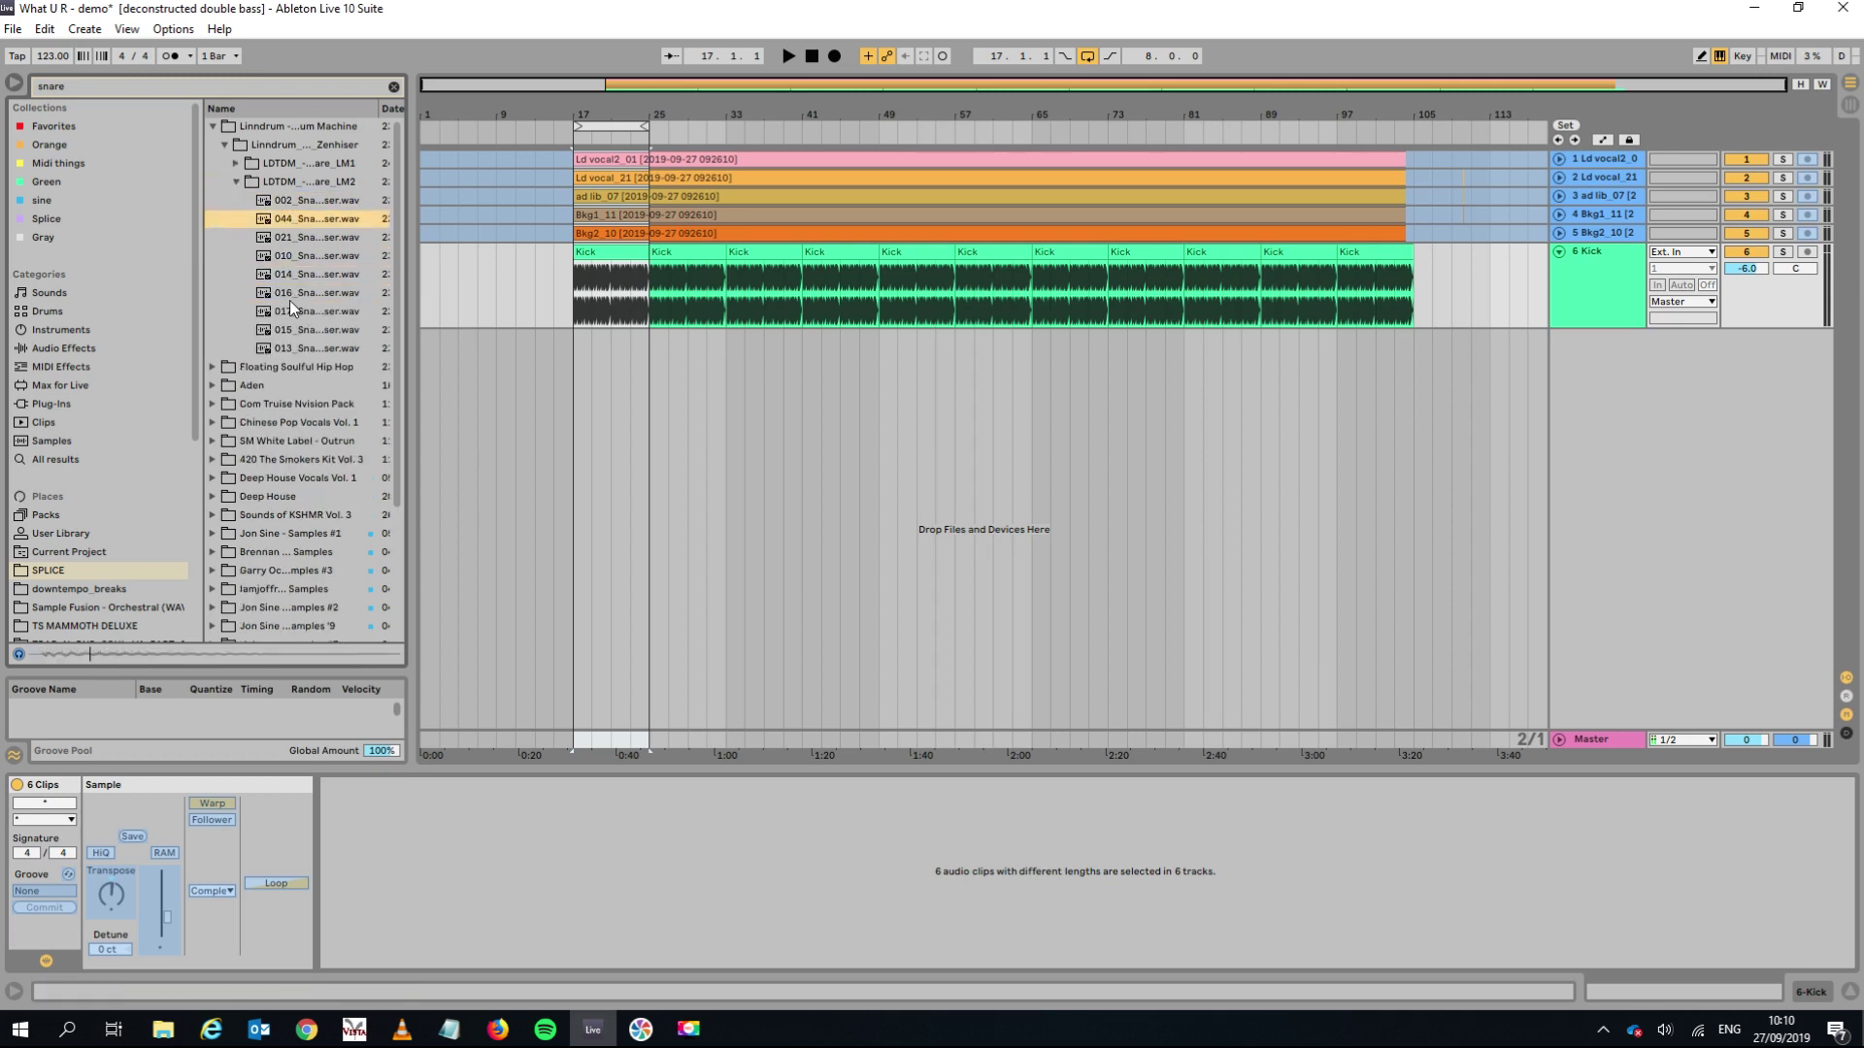
key(Up)
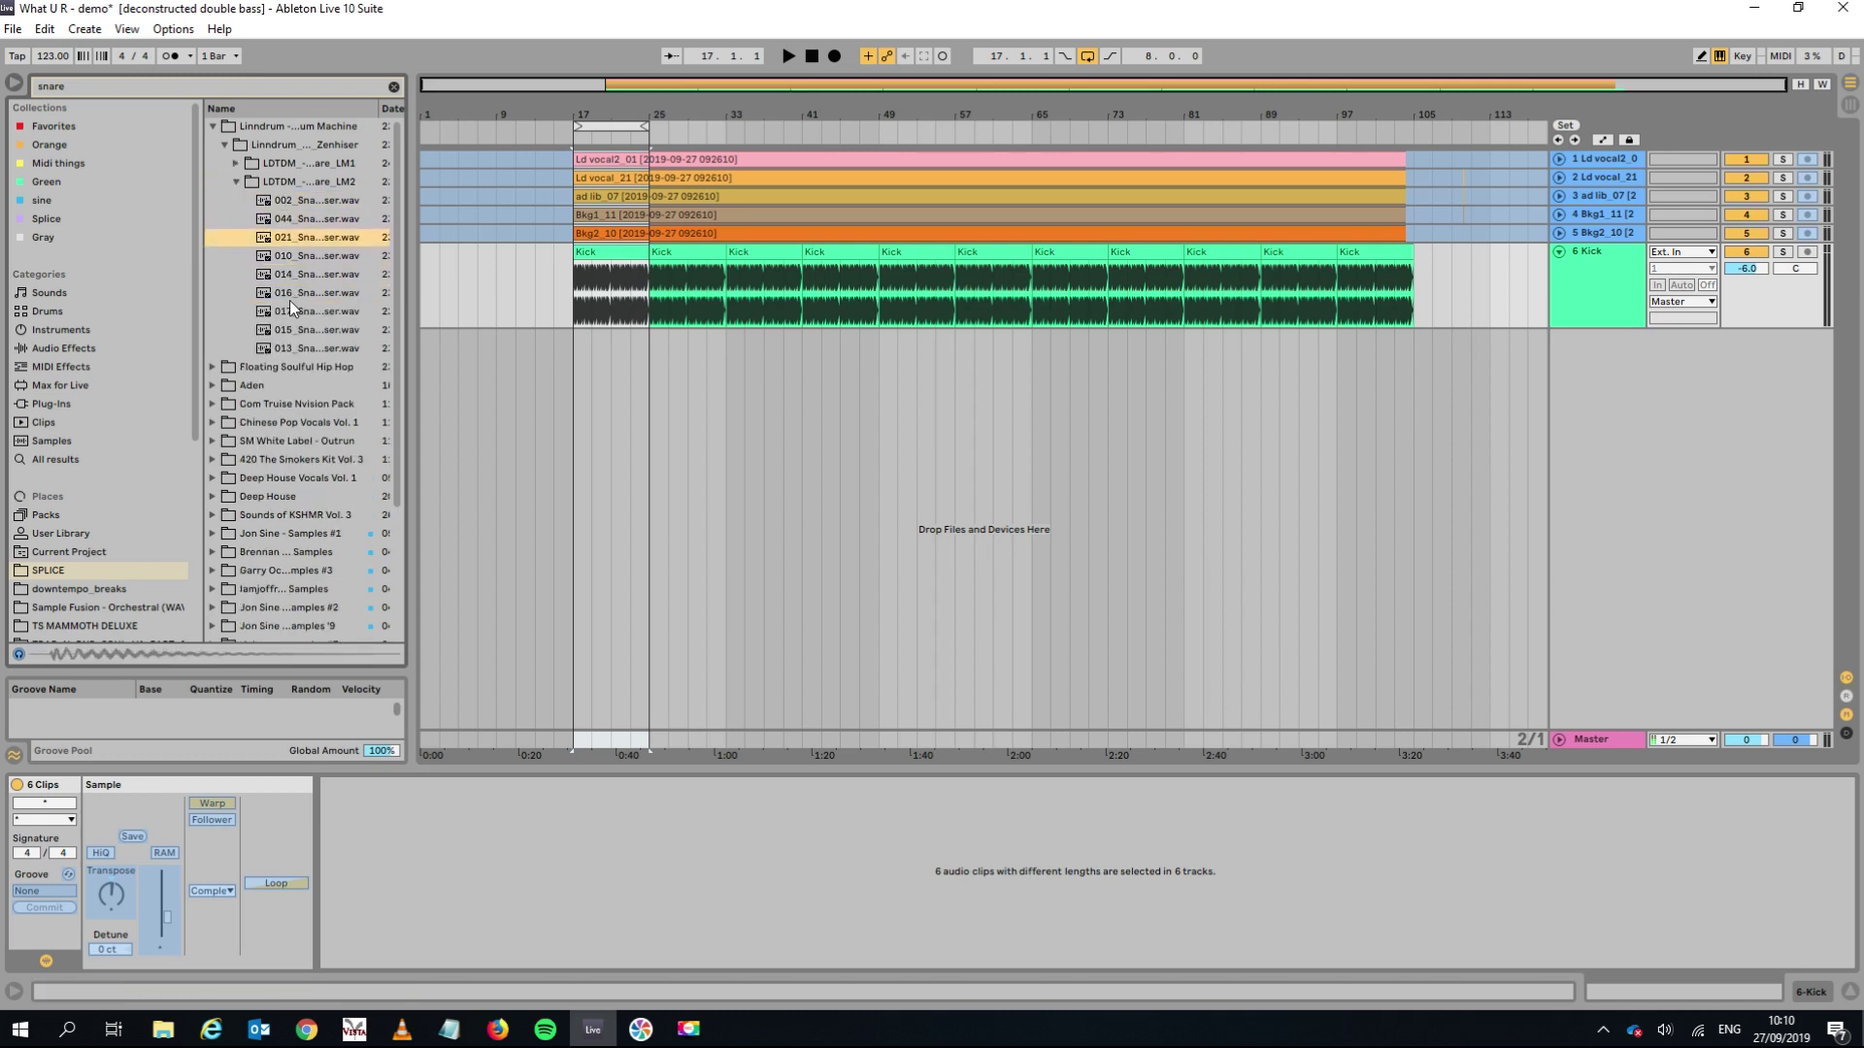
key(Up)
key(Down)
key(Down)
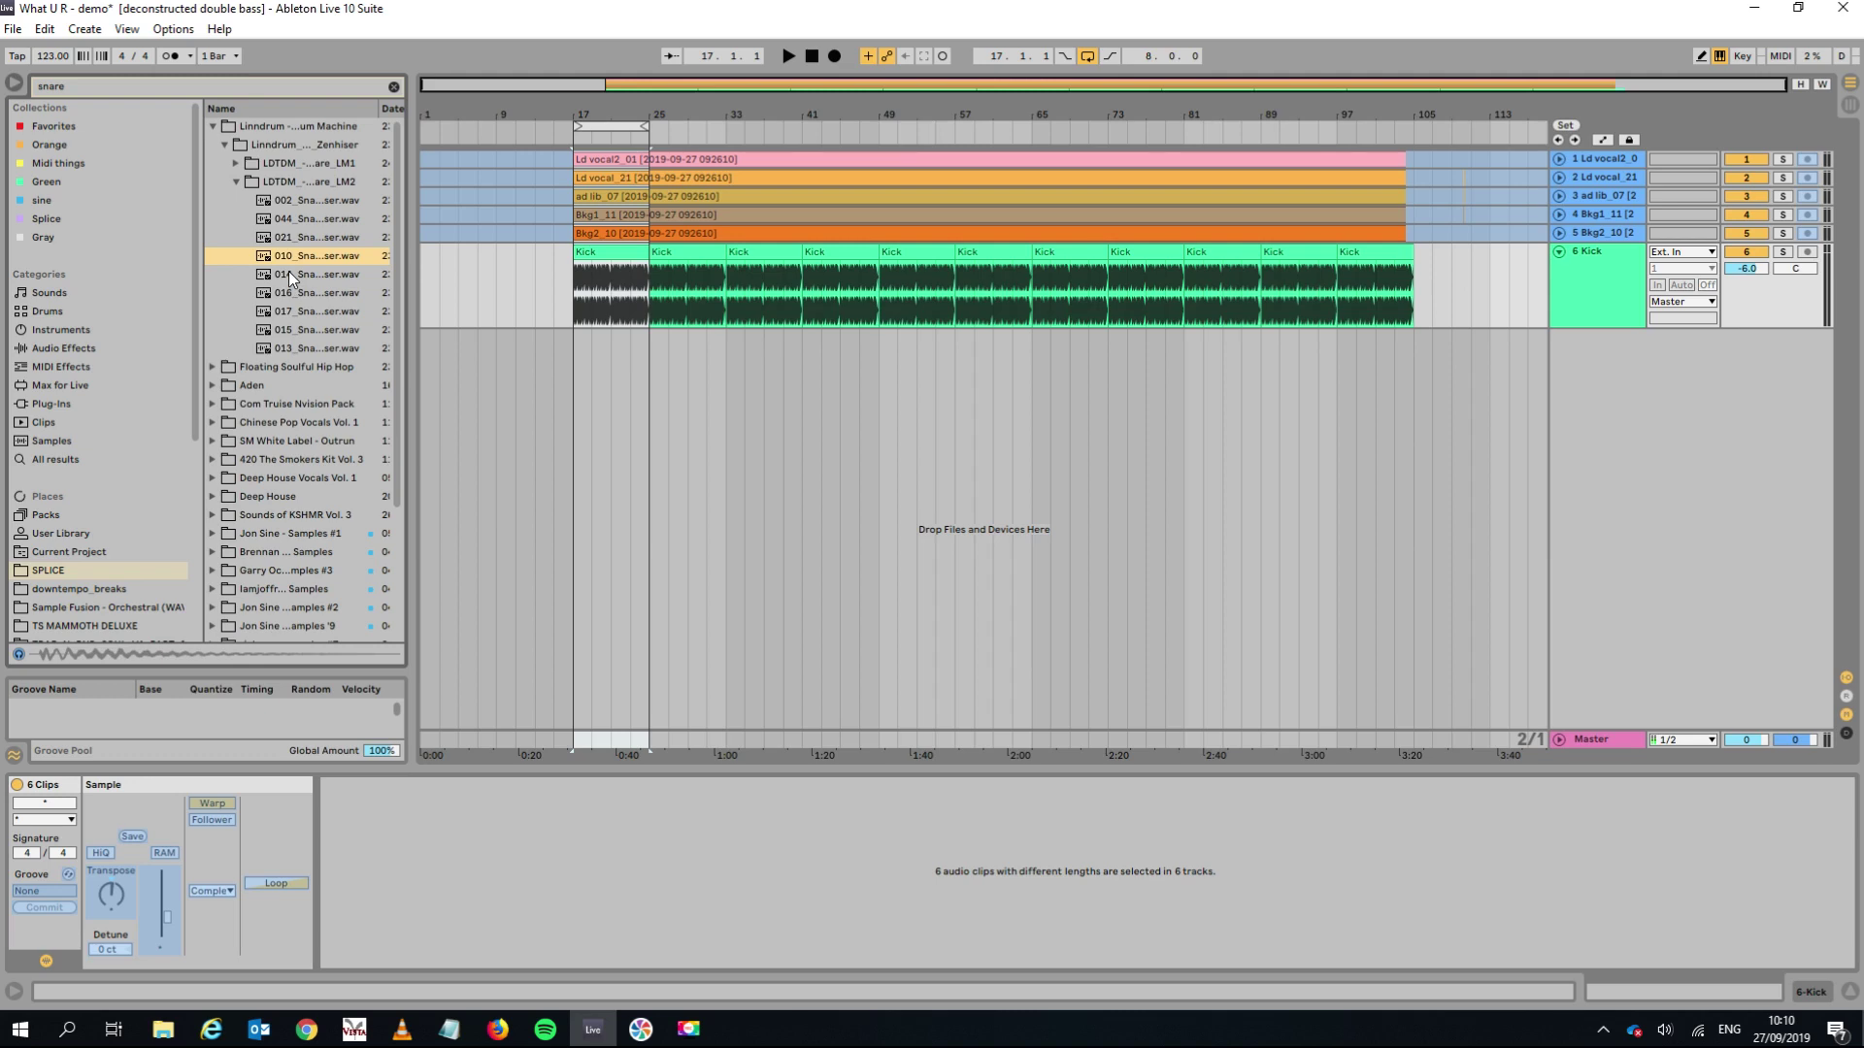
Place the 010 snare on a new audio track at beats 2 and 4 of bar 17 and listen to it with the kick.
drag(598, 106, 753, 113)
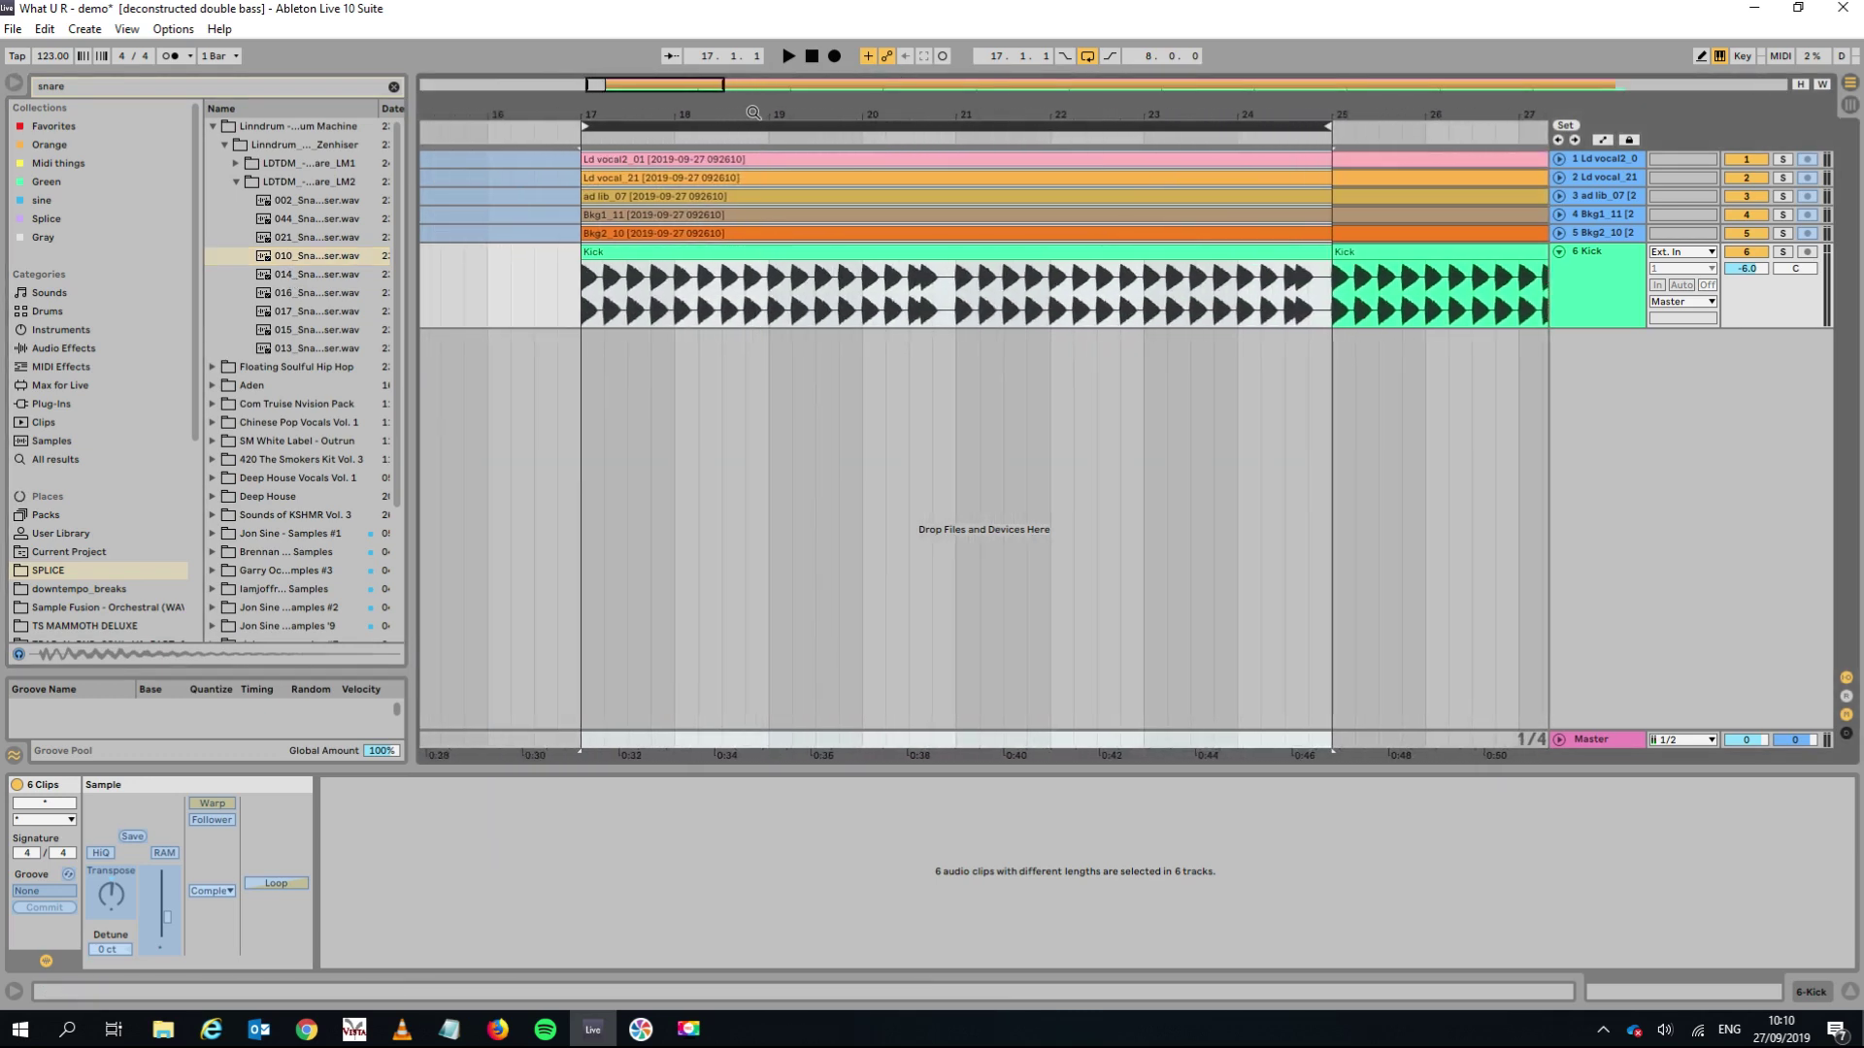
drag(304, 256, 608, 359)
drag(305, 254, 668, 379)
click(583, 354)
key(space)
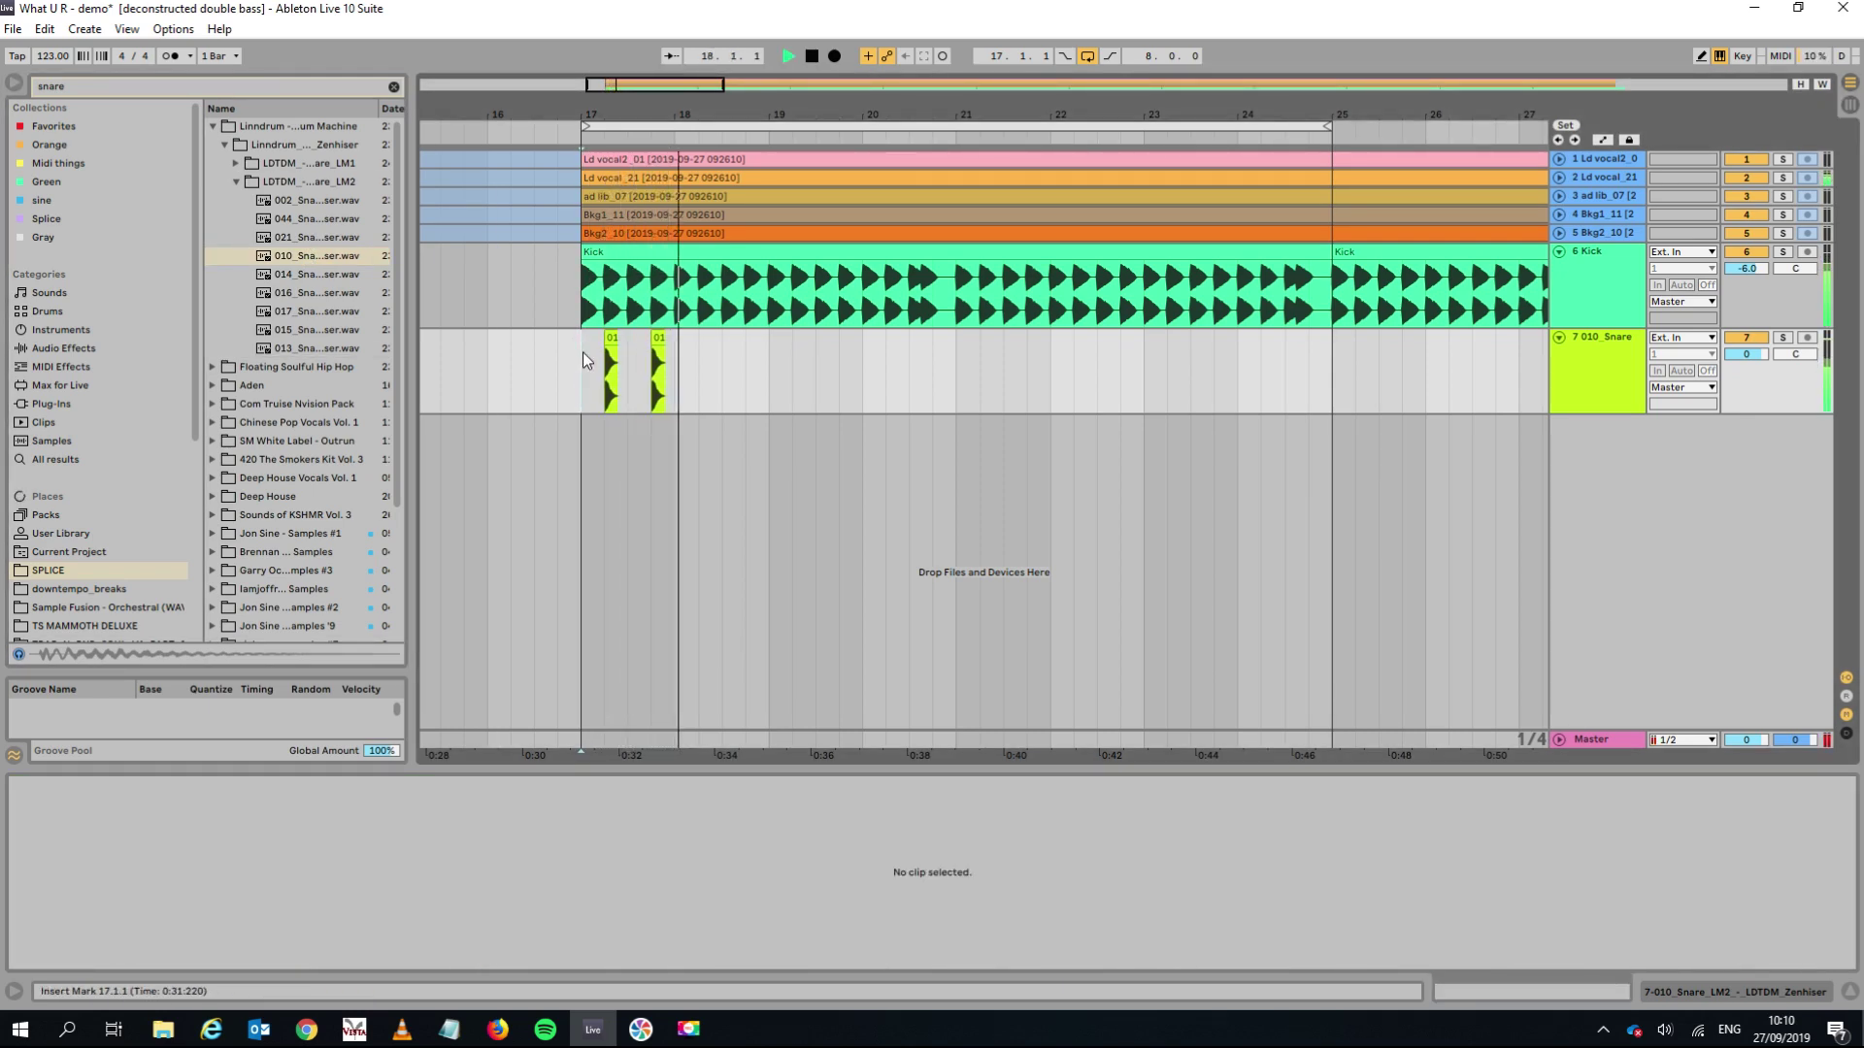
key(space)
Move the two snare hits one bar later, to beats 2 and 4 of bar 18, and listen to them.
click(665, 351)
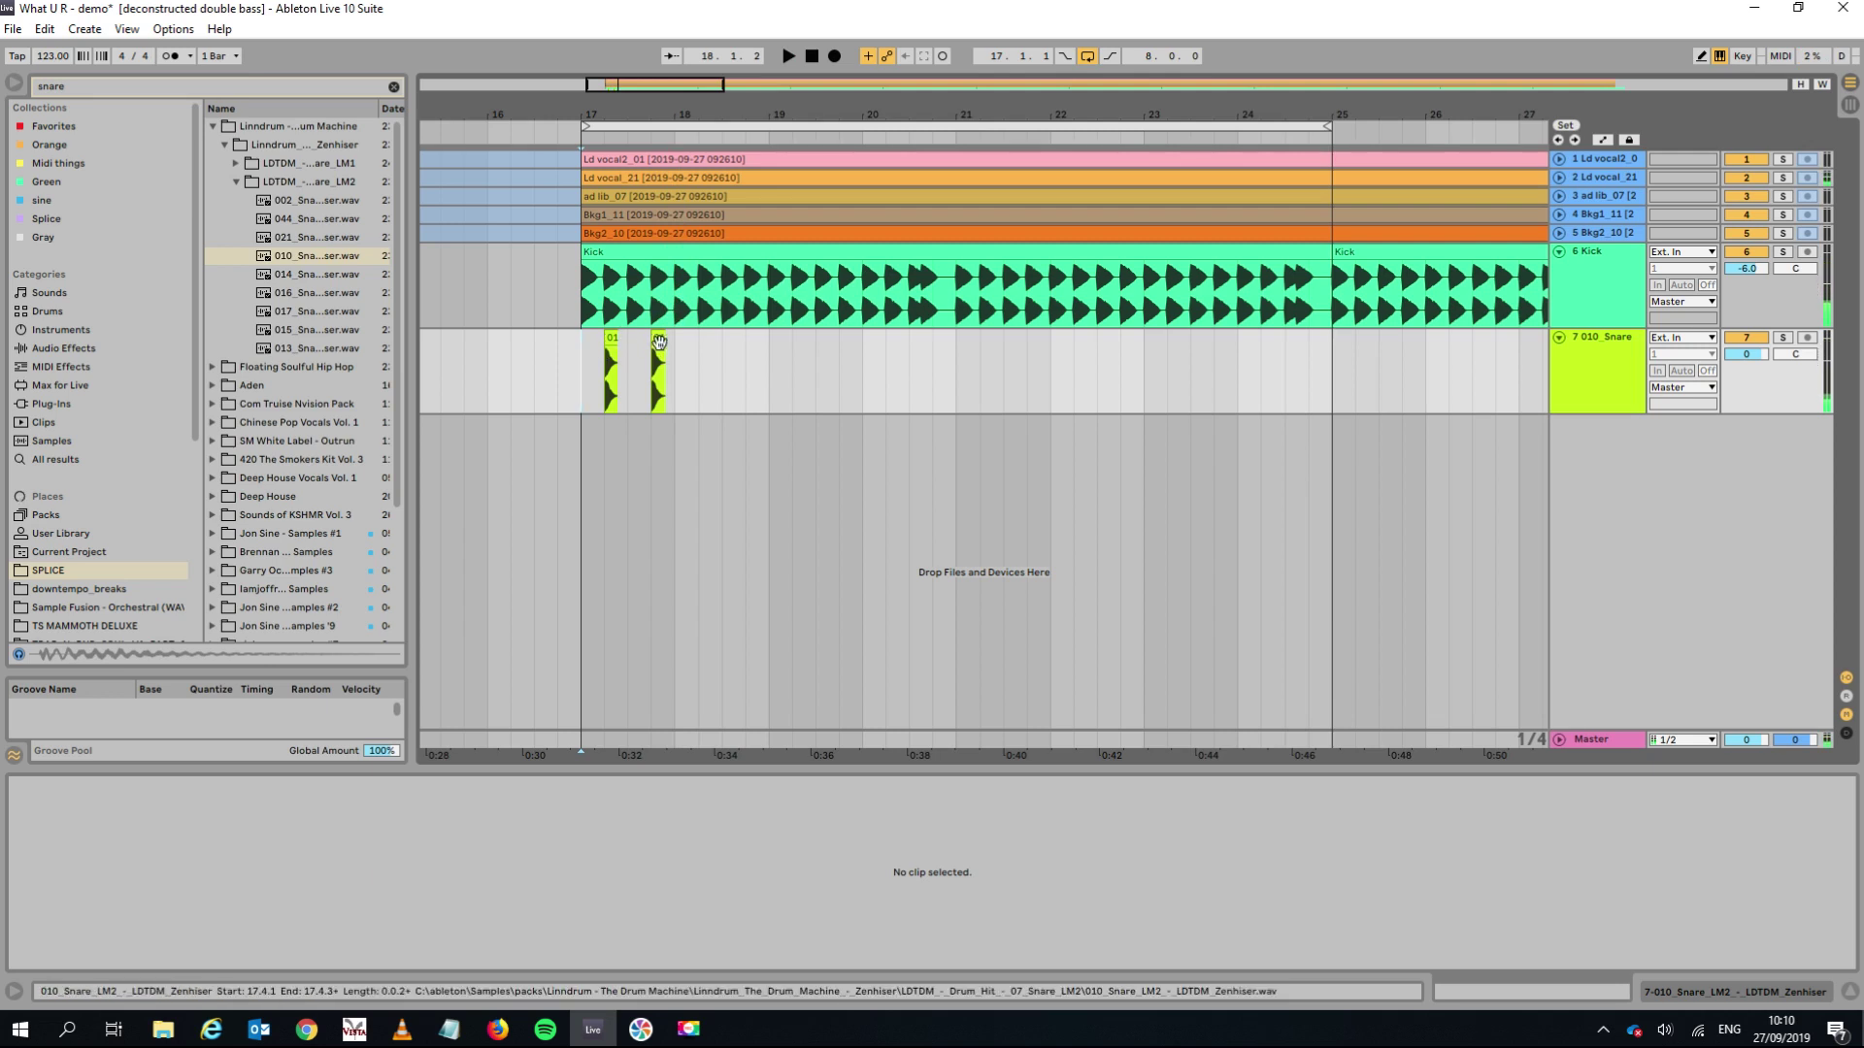
shift+click(580, 338)
drag(612, 340, 701, 332)
key(space)
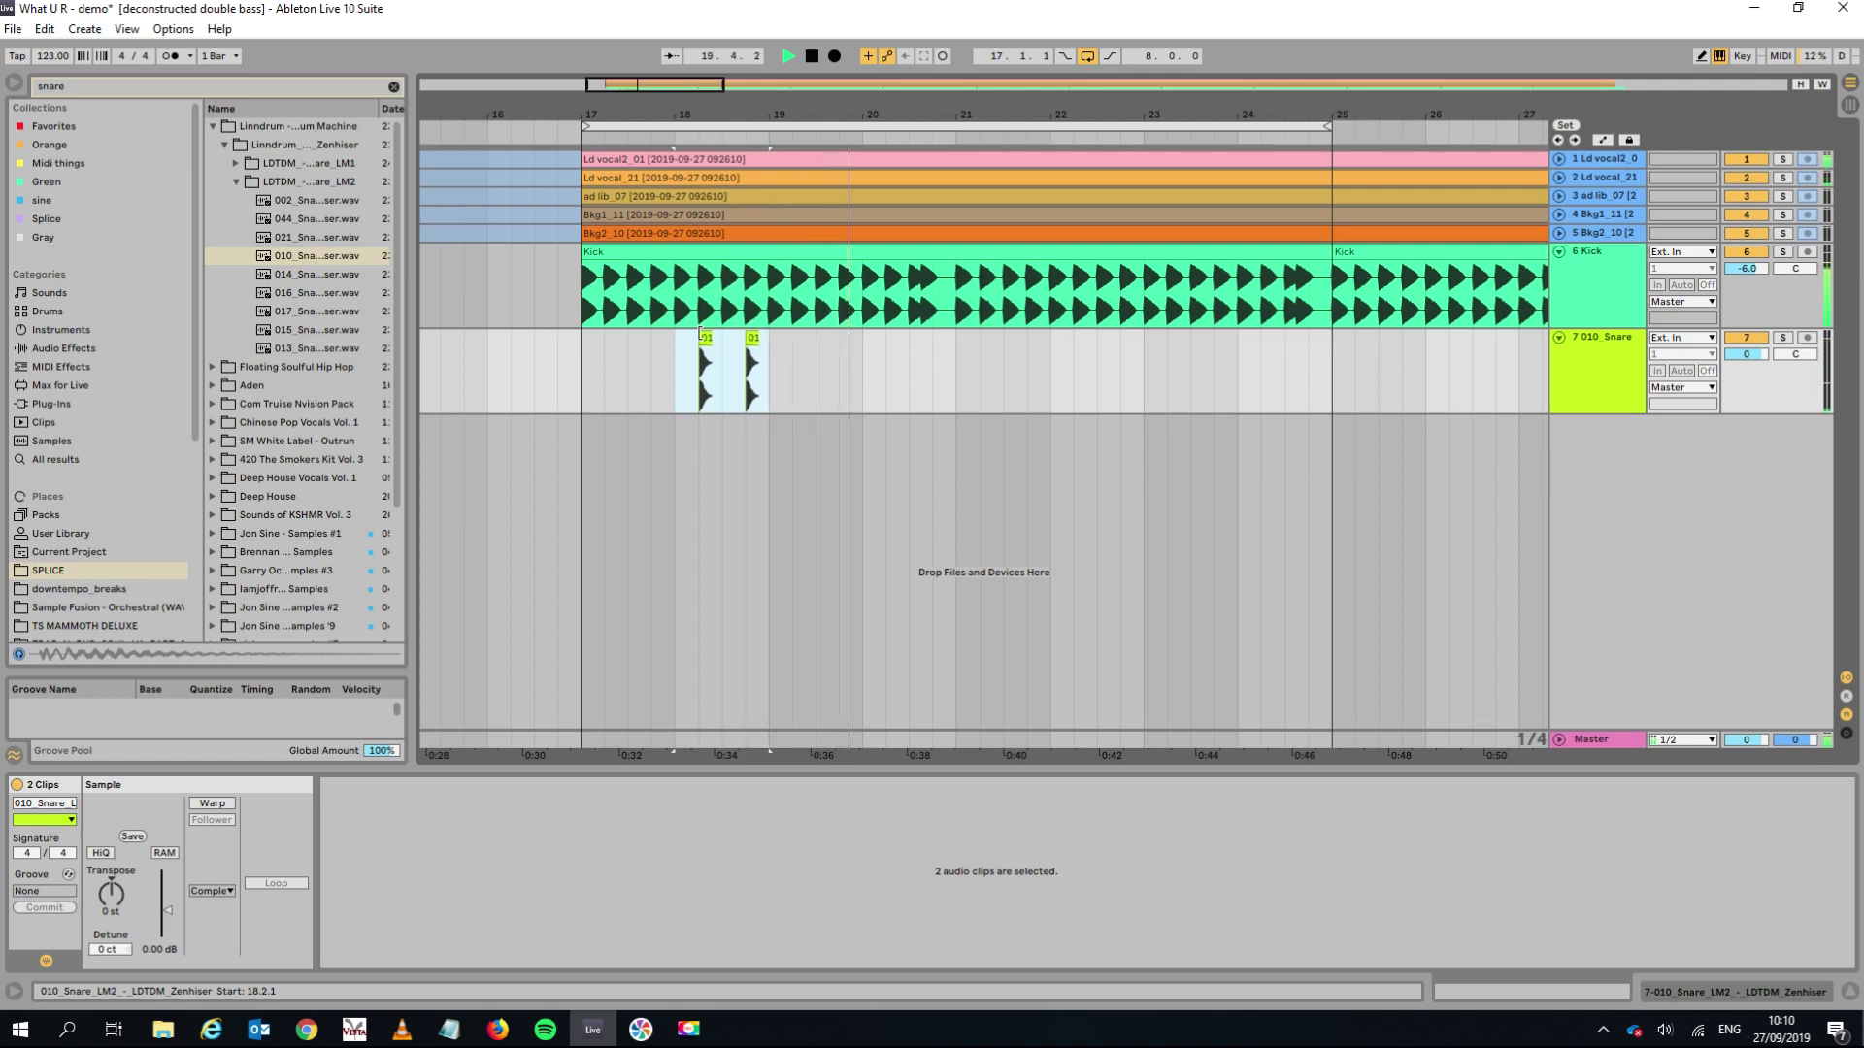
key(space)
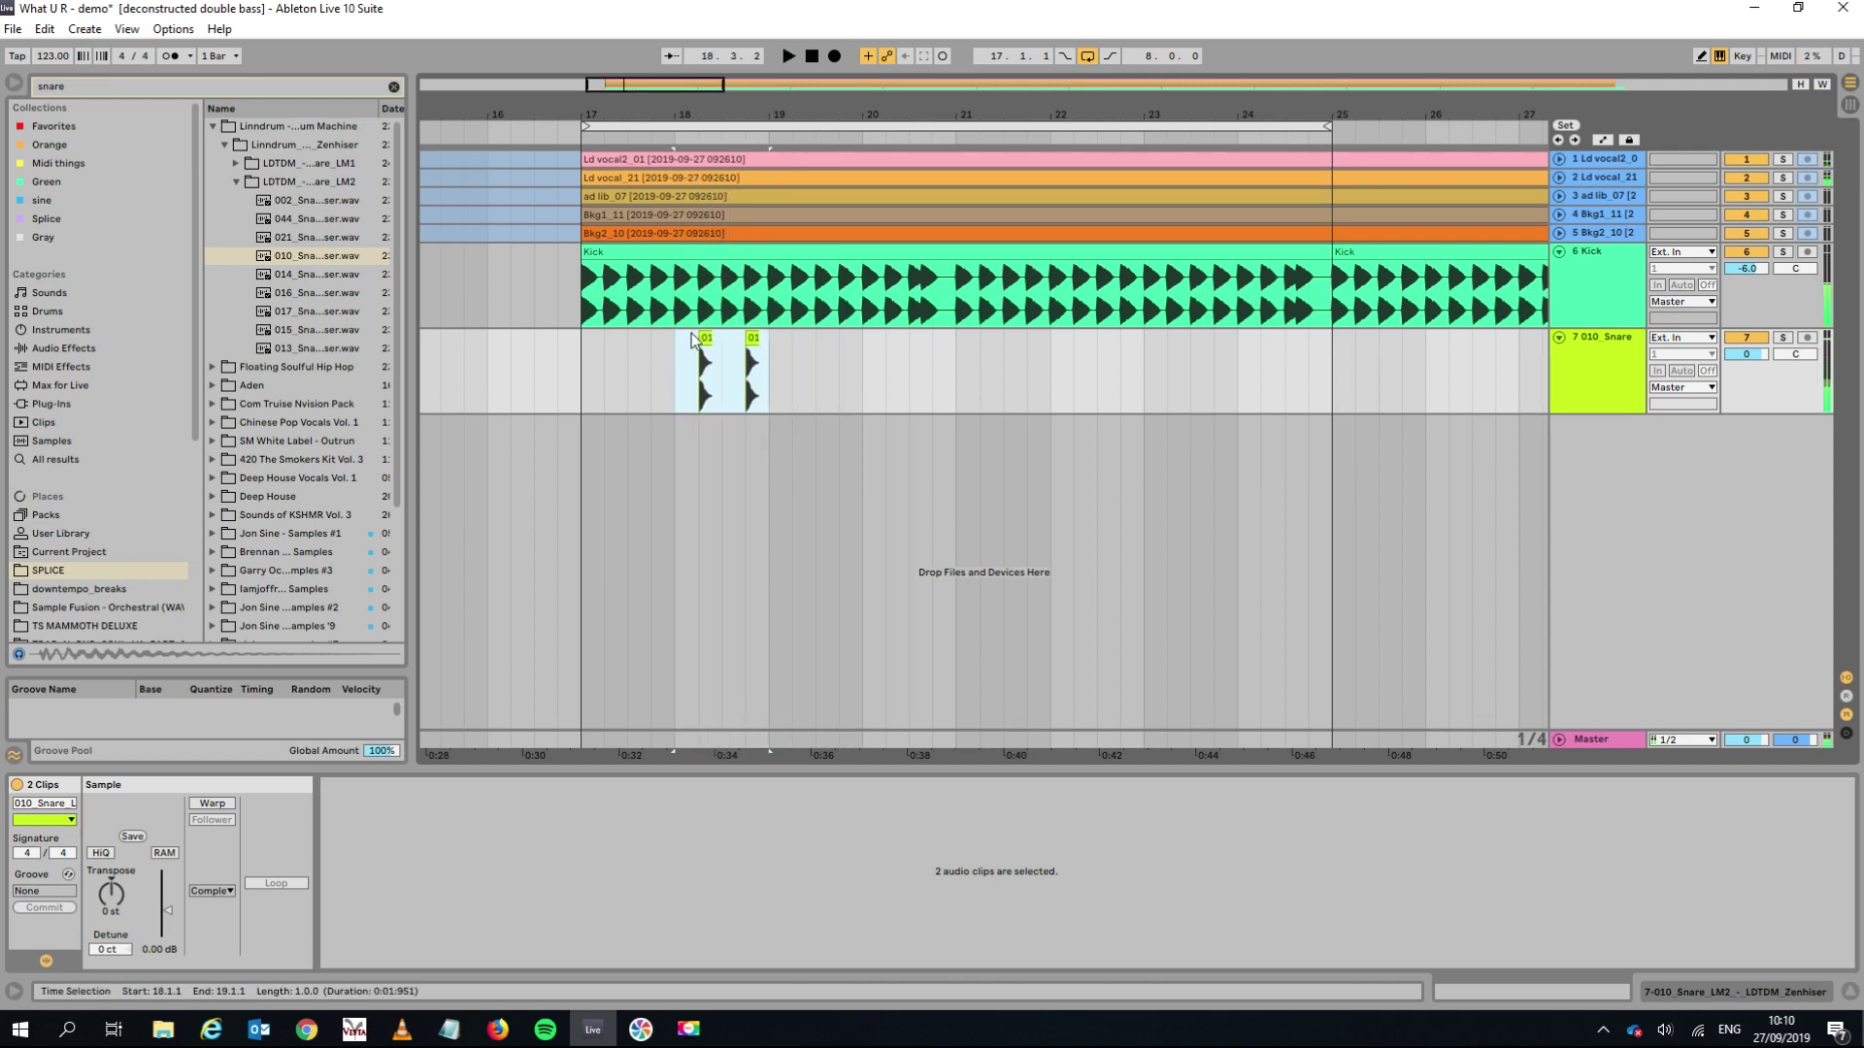
Shift both snare hits one beat earlier to 18.1 and 18.3, and extend the first Kick clip's start back to 16.4.1.
drag(702, 338, 683, 338)
click(641, 352)
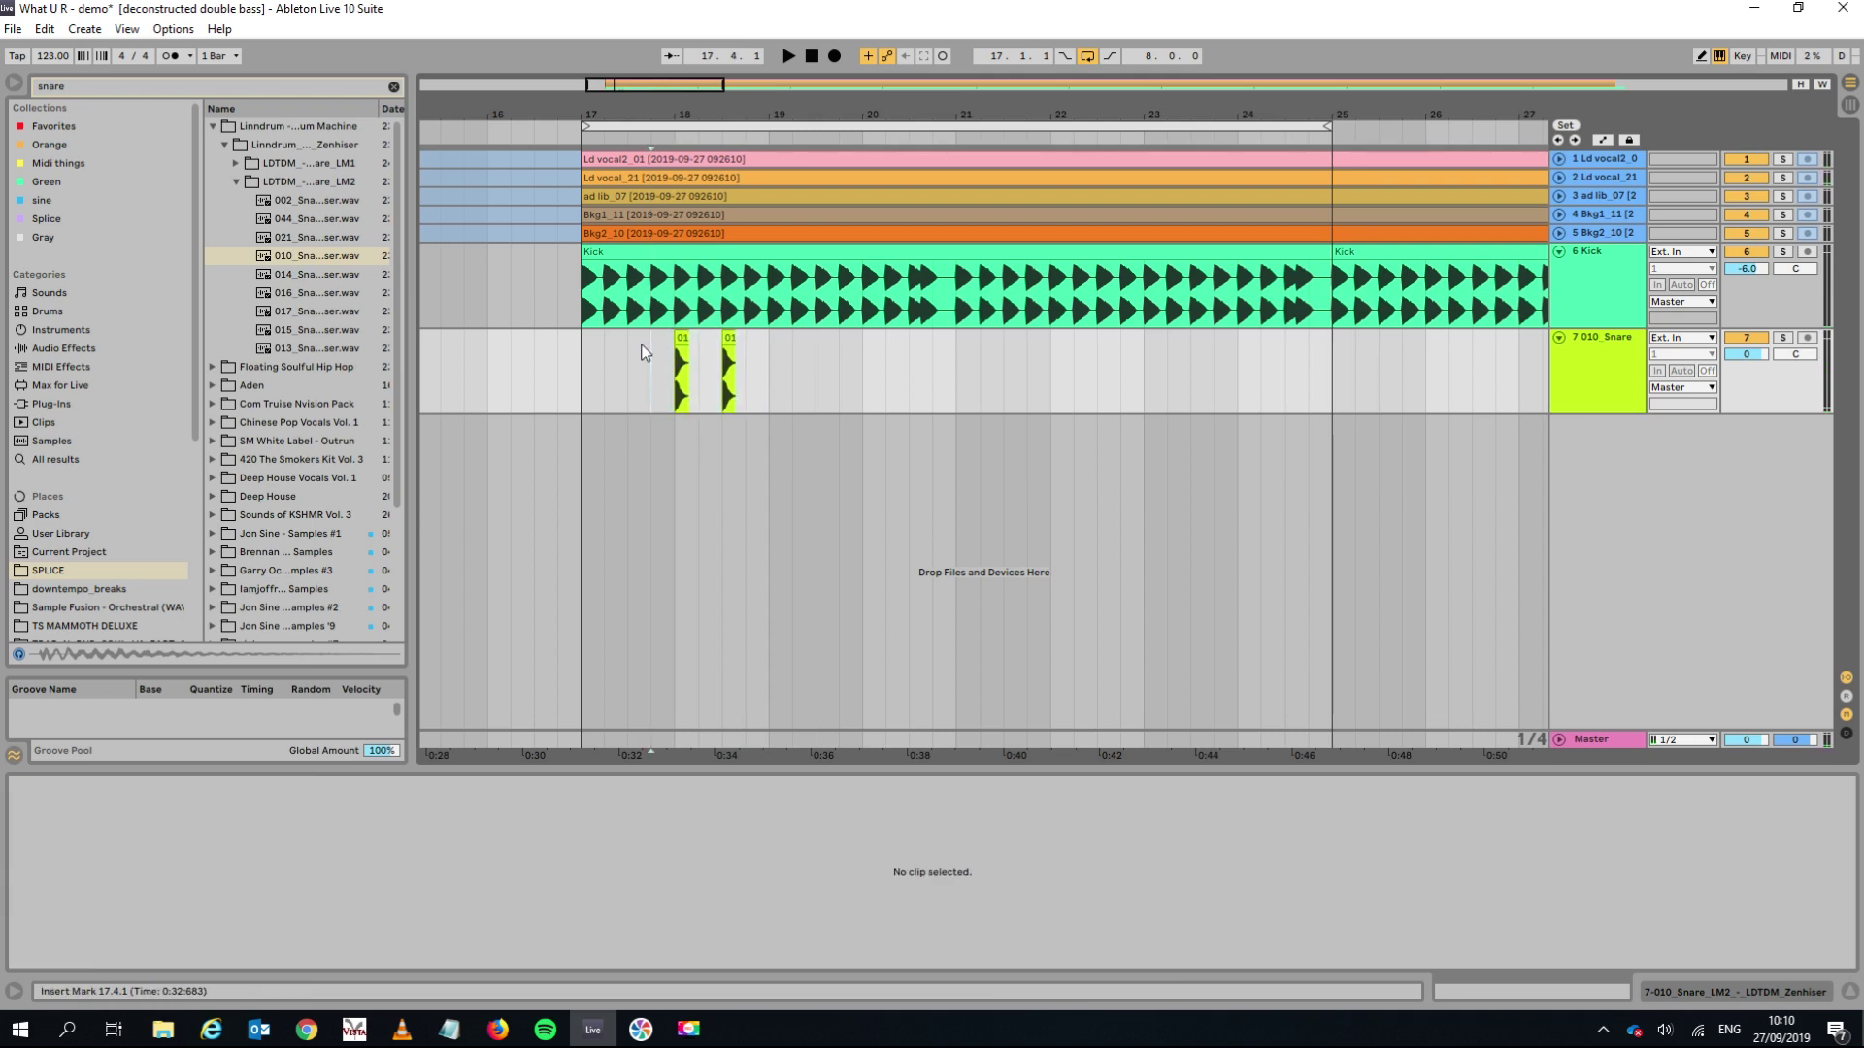
drag(585, 256, 560, 254)
key(space)
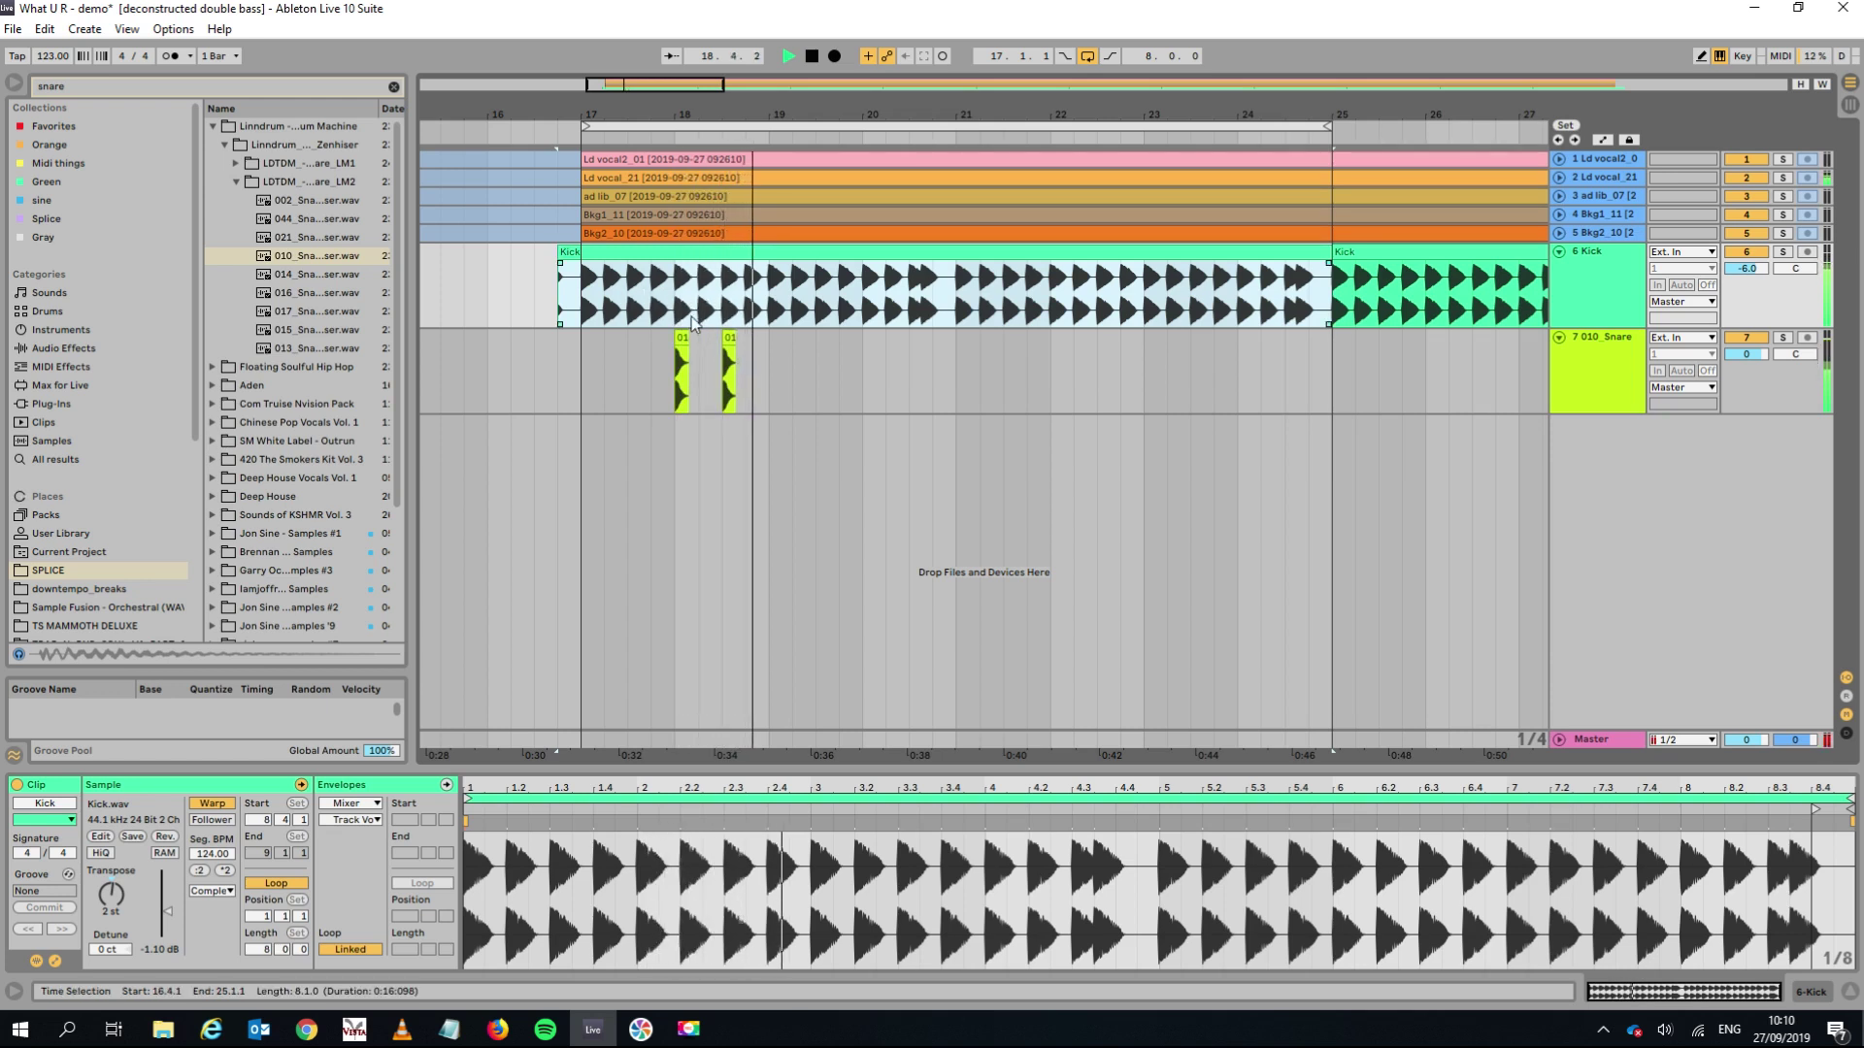
Duplicate the one-bar snare pattern of bar 18 four times, filling through bar 22, and play it.
drag(769, 351, 682, 361)
key(space)
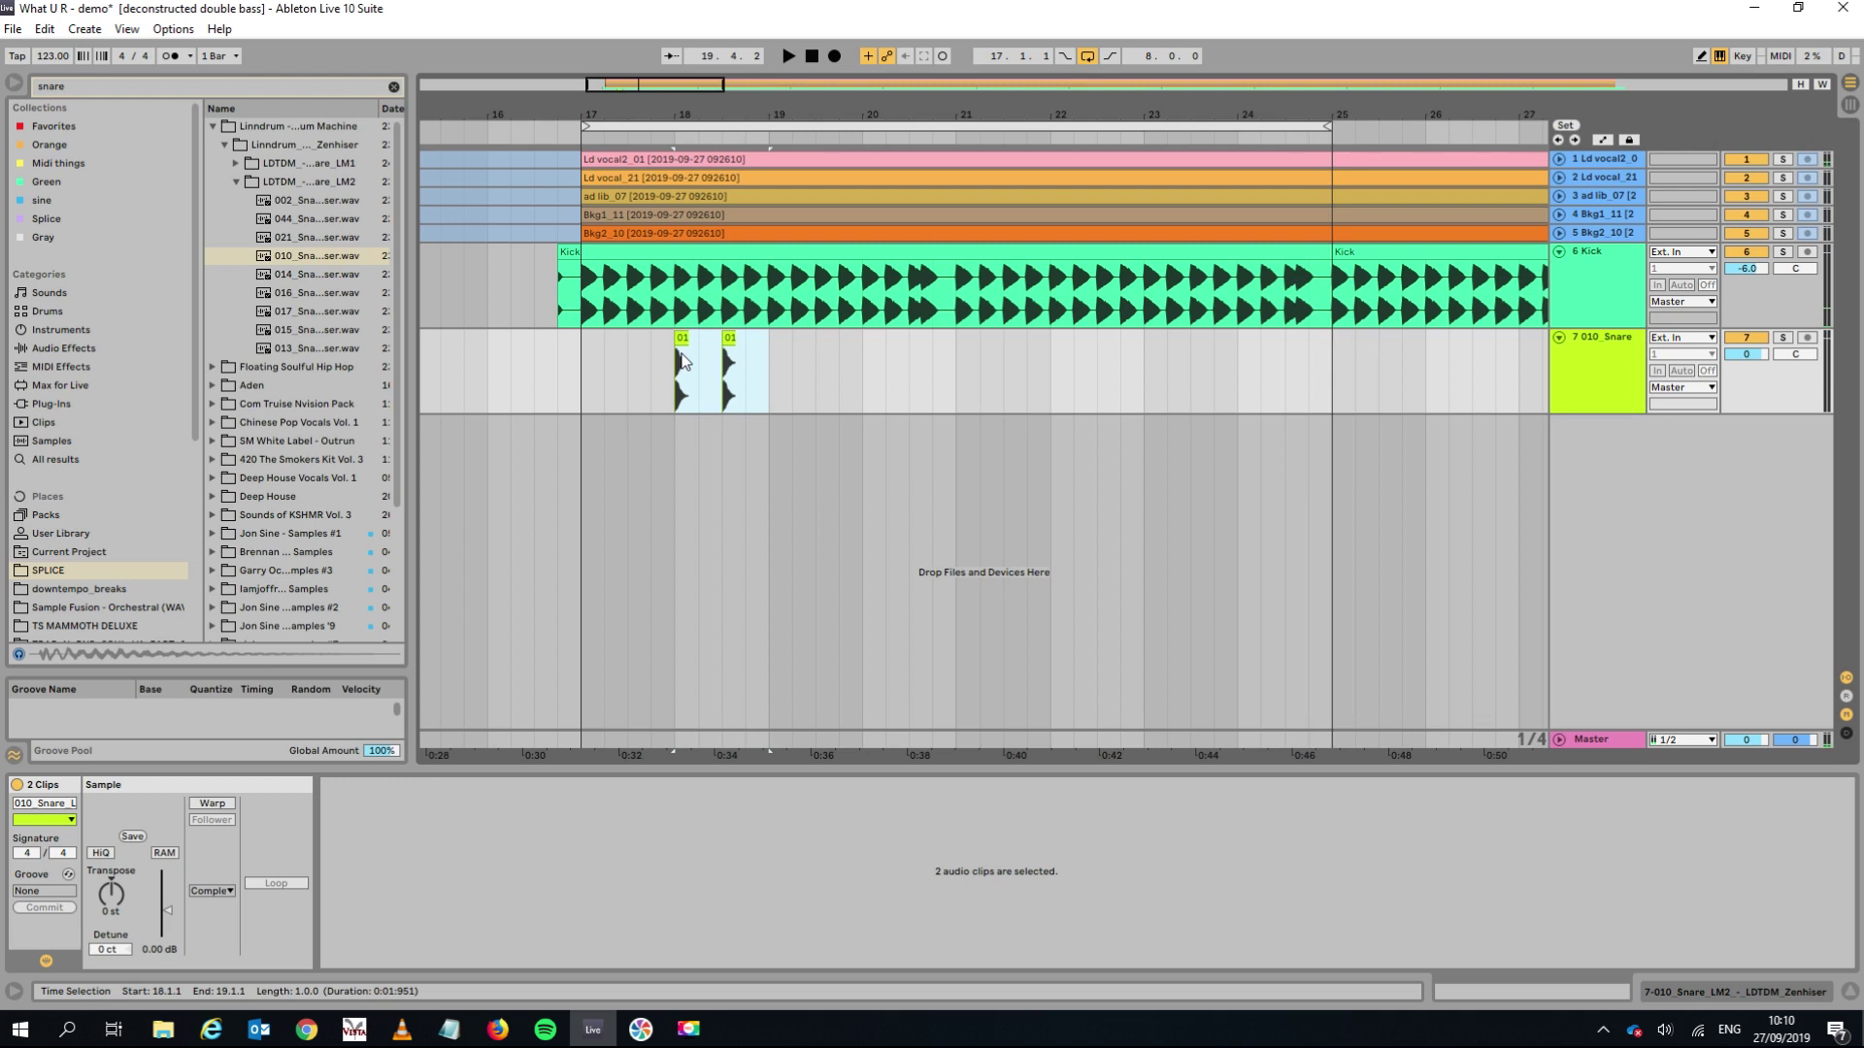
key(ctrl+d)
key(ctrl+d)
key(ctrl+d)
key(ctrl+d)
key(space)
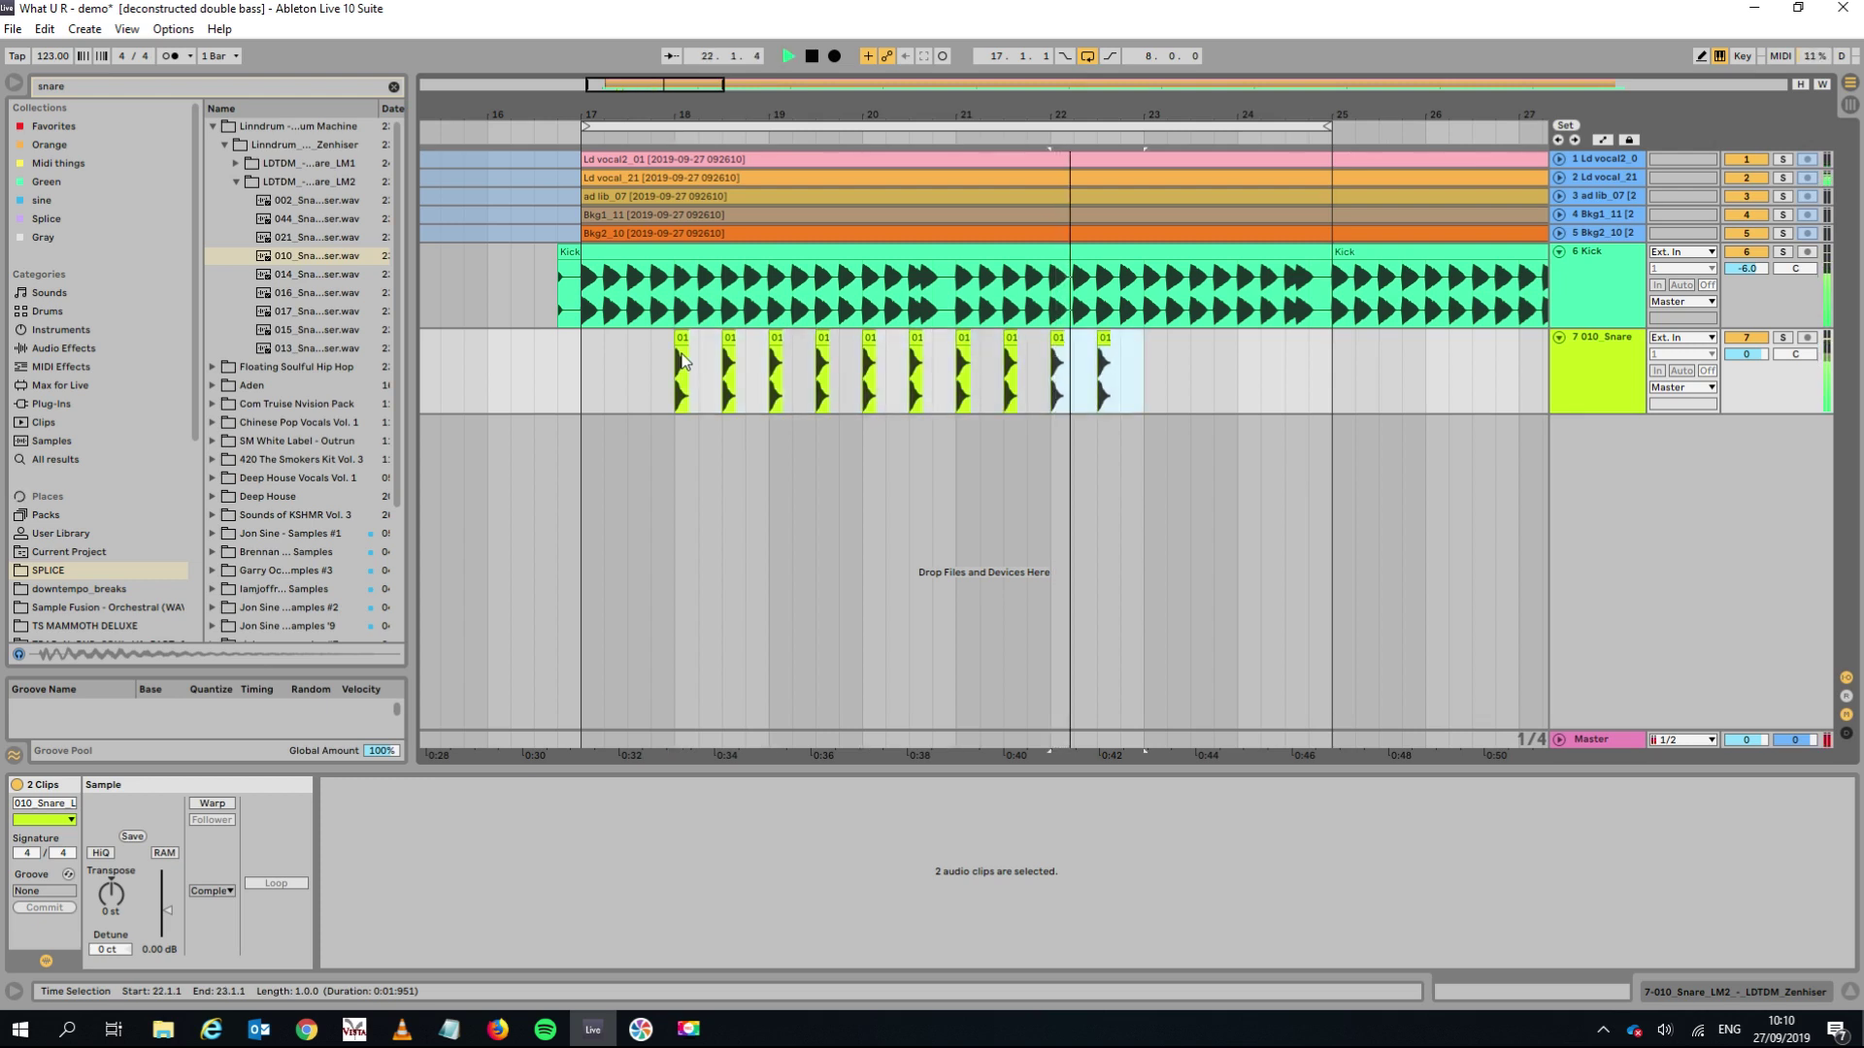
Select the first Kick clip and replay the kick and snare pattern from its start.
key(space)
click(602, 251)
key(space)
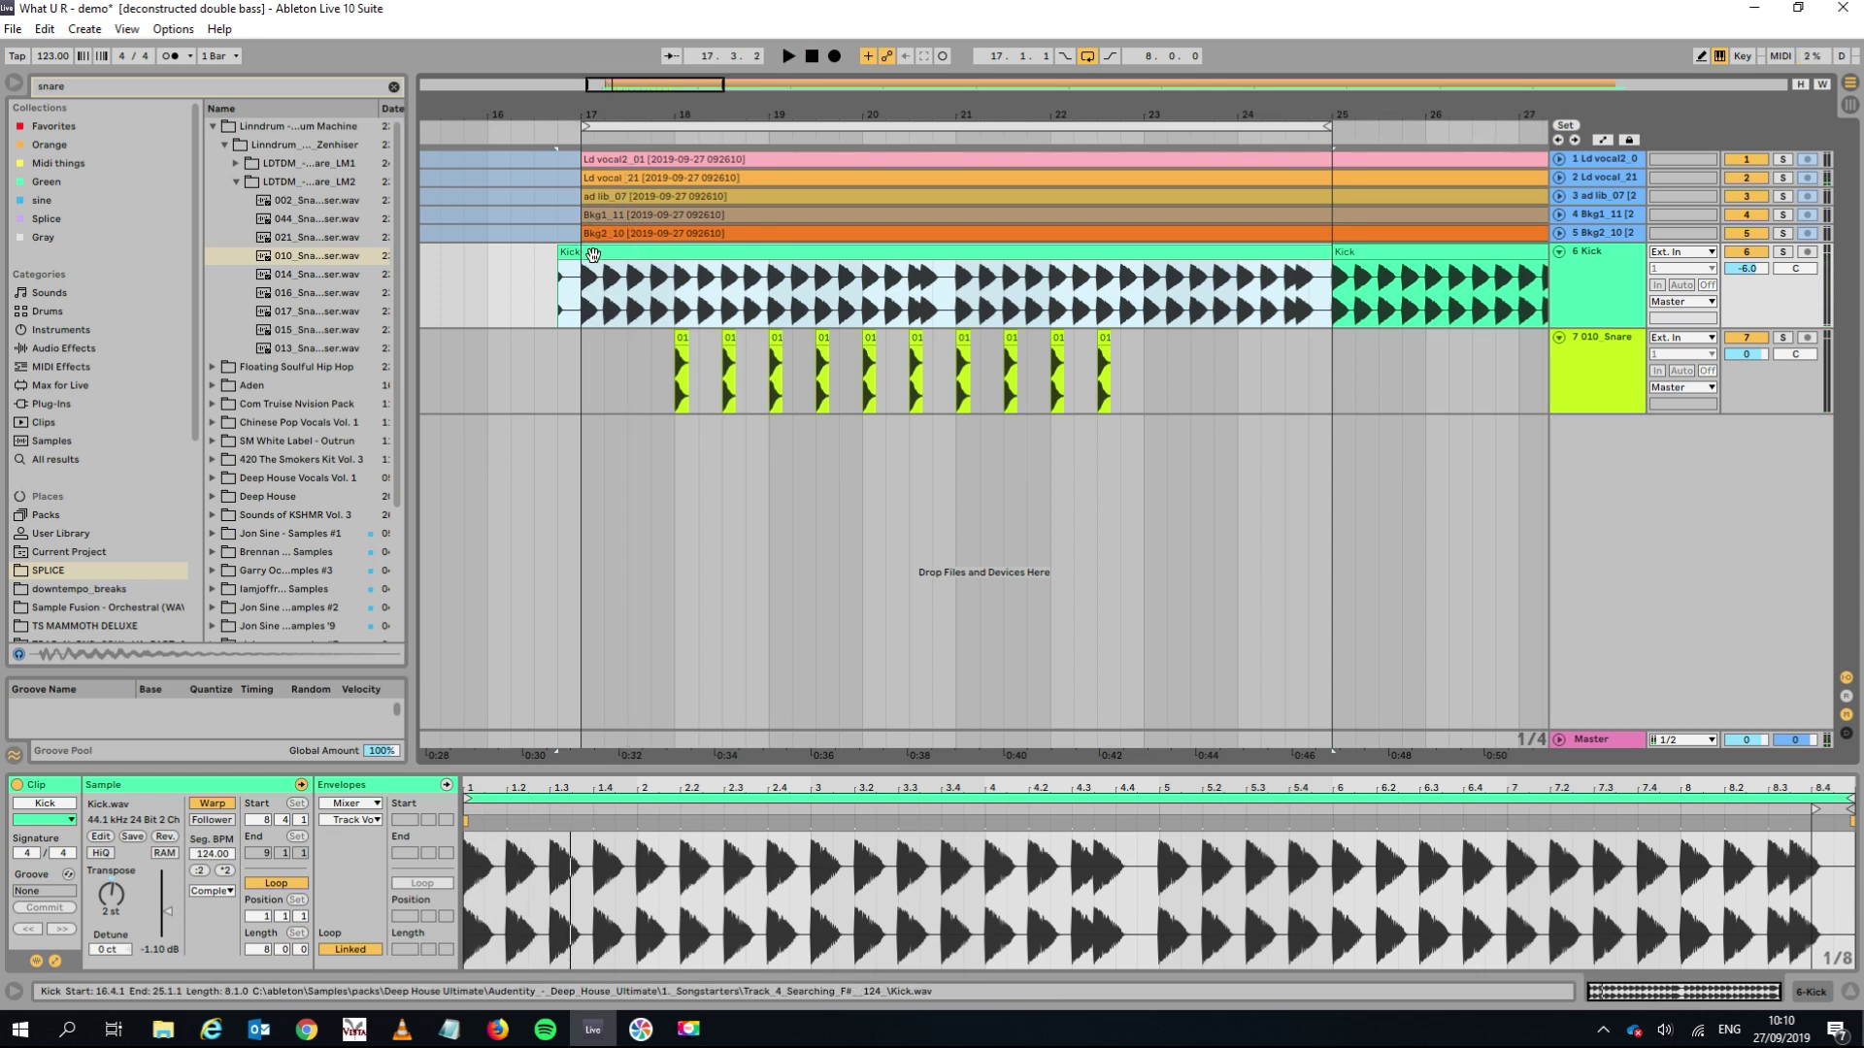
Move the first Kick clip and the loop region to start at 17.2.1.
drag(614, 254, 663, 264)
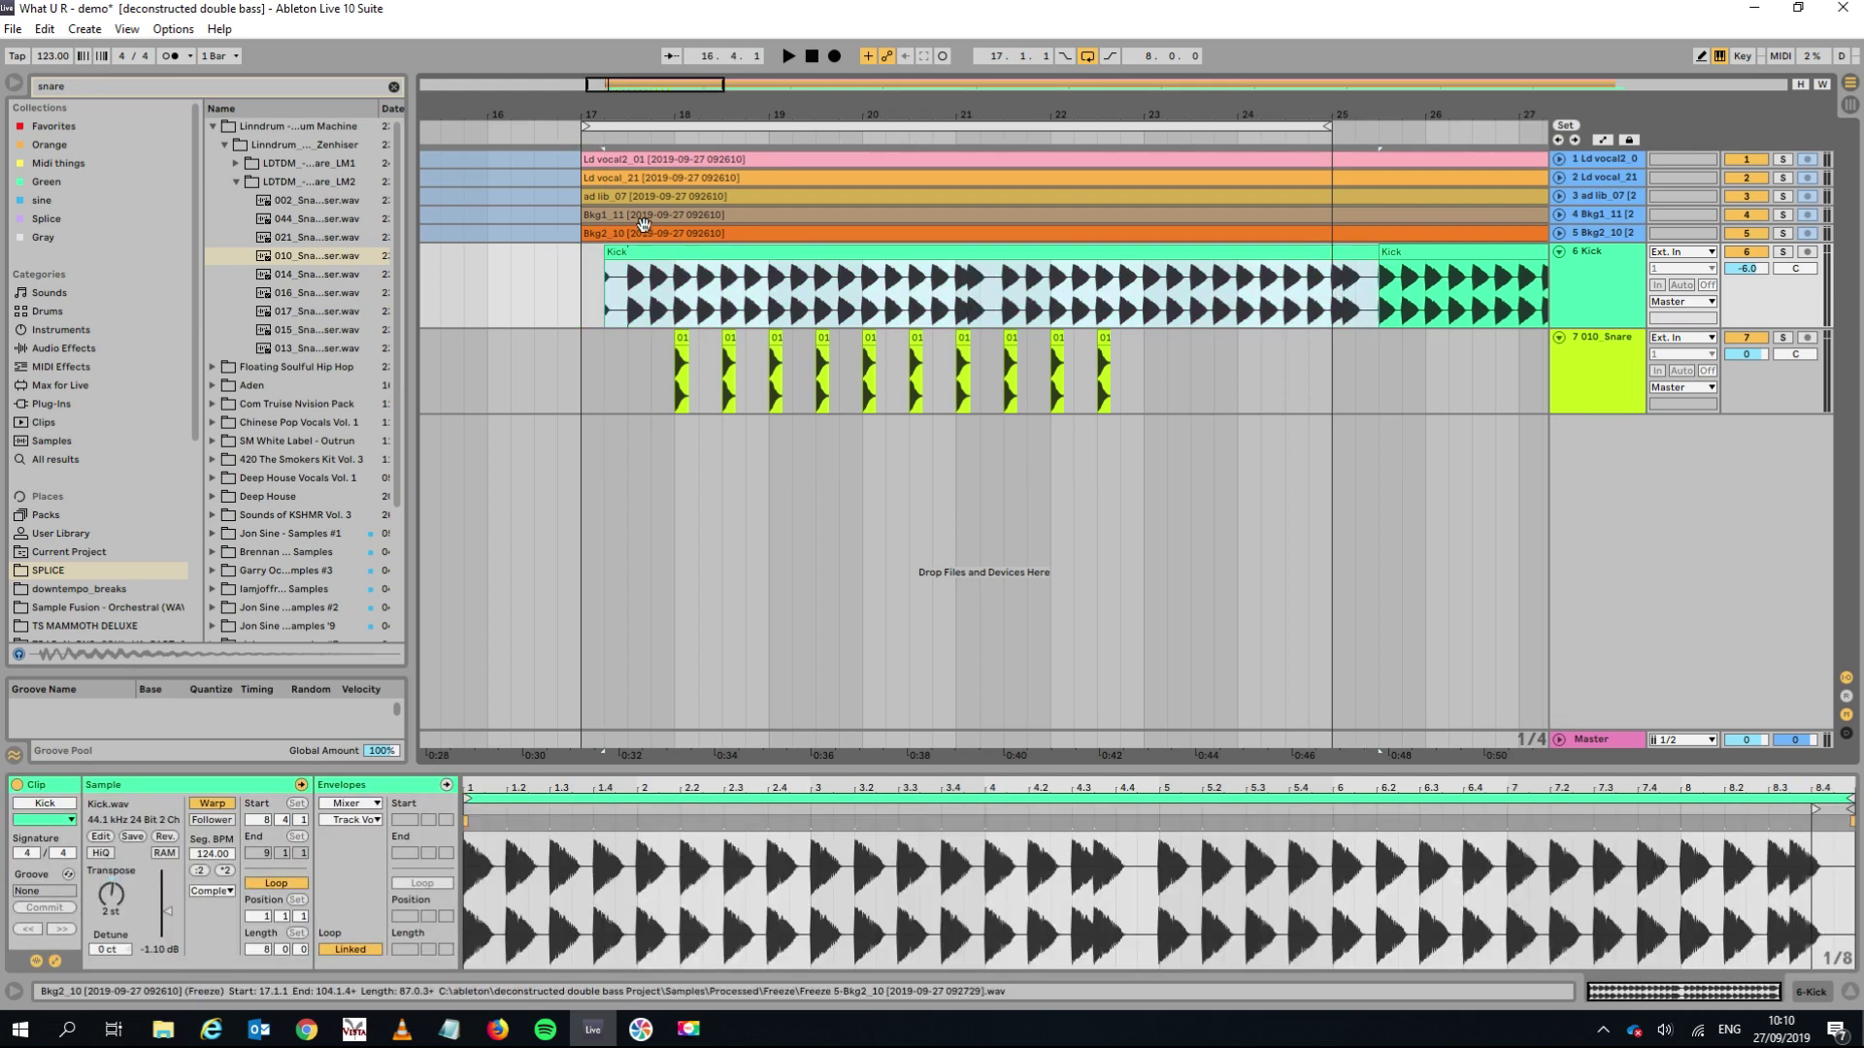
click(646, 126)
drag(645, 126, 660, 126)
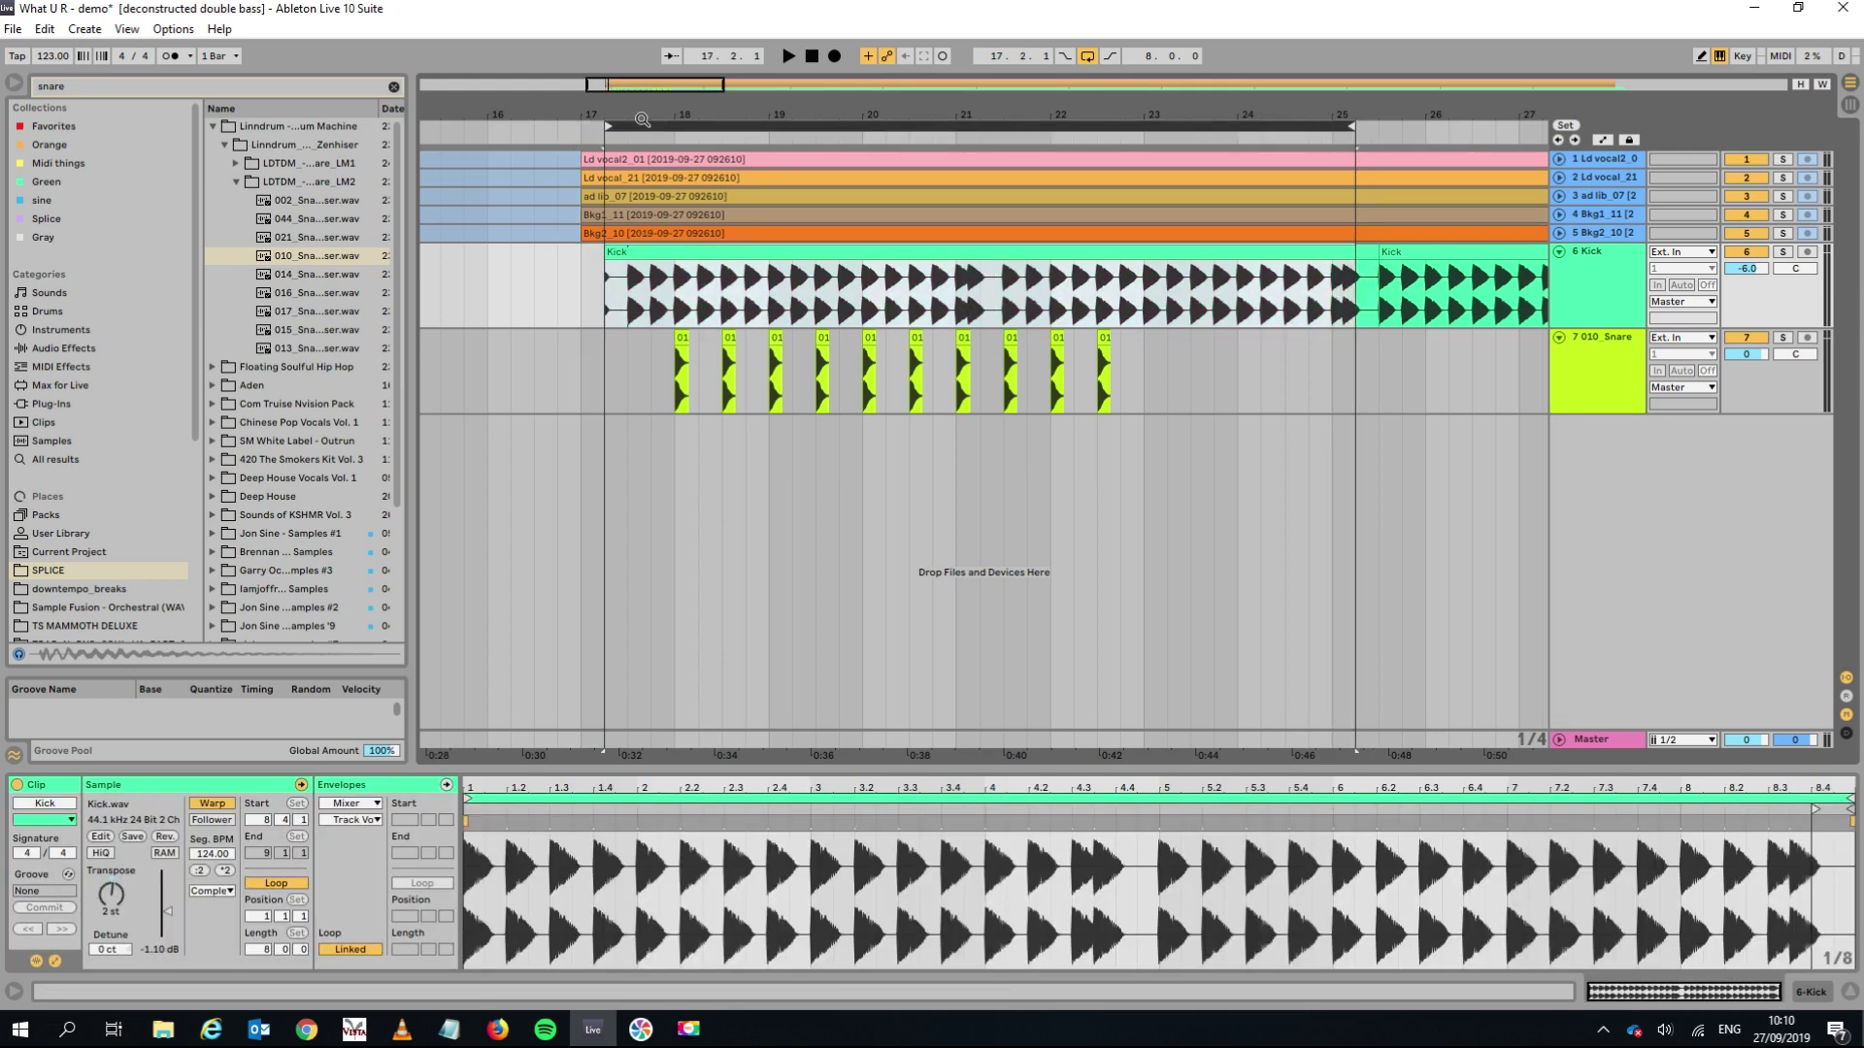
Shift all clips on the seven tracks one beat earlier, putting the vocal stems at 16.4.1, and play the result.
key(ctrl+a)
drag(603, 155, 586, 159)
key(space)
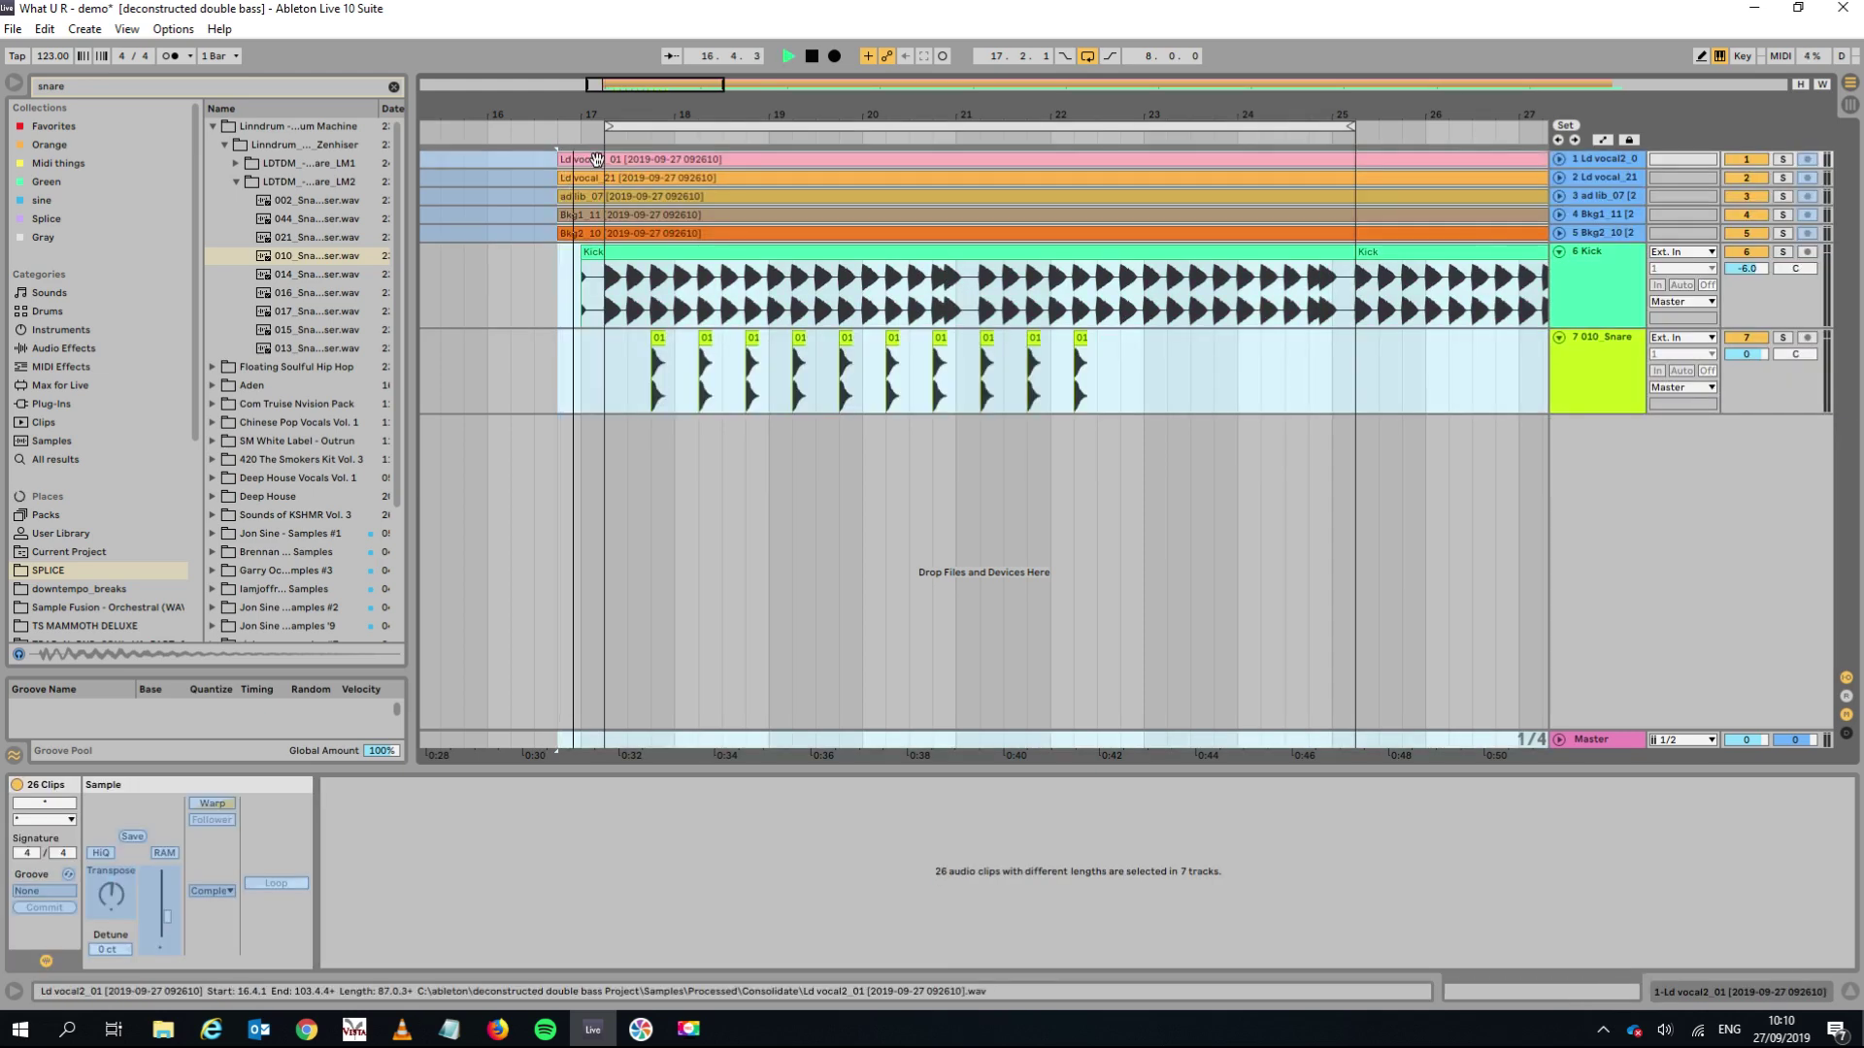
key(space)
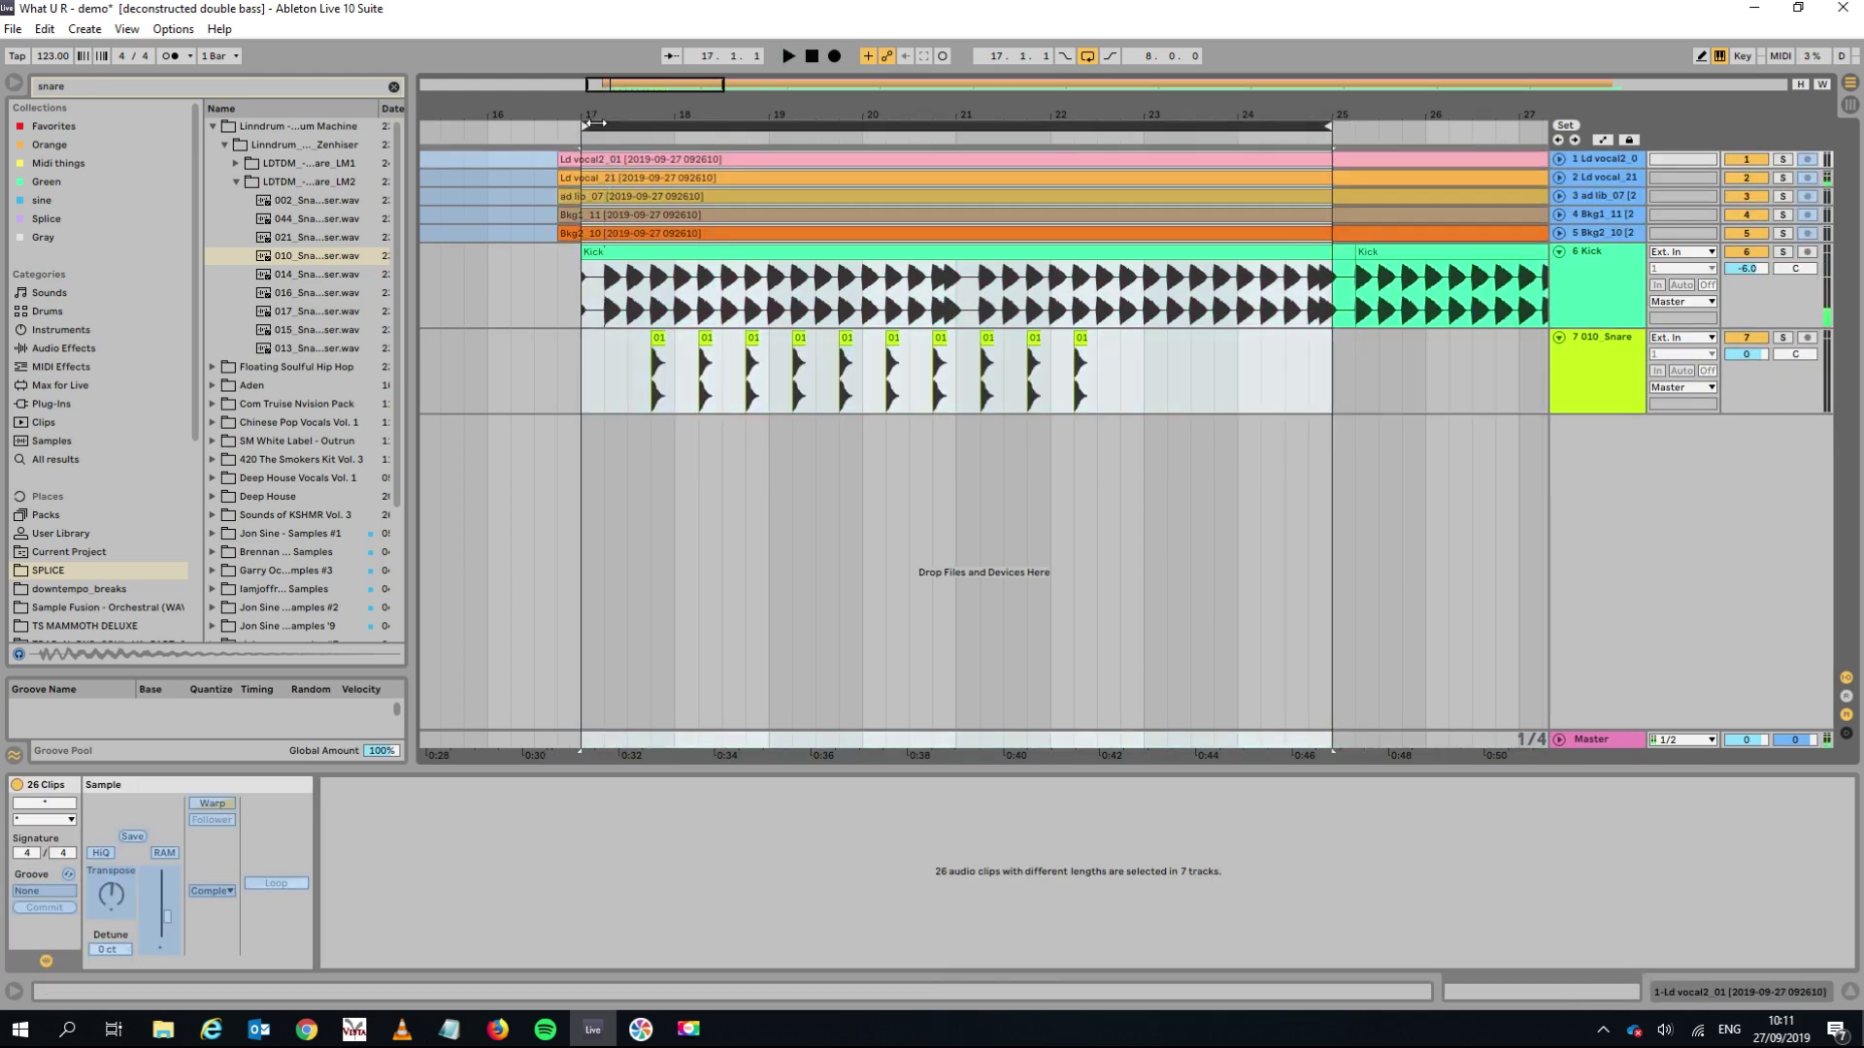
Try to realign the first Kick clip's beats to 17.1.1 by trimming and moving it.
drag(626, 126, 573, 118)
key(ctrl+z)
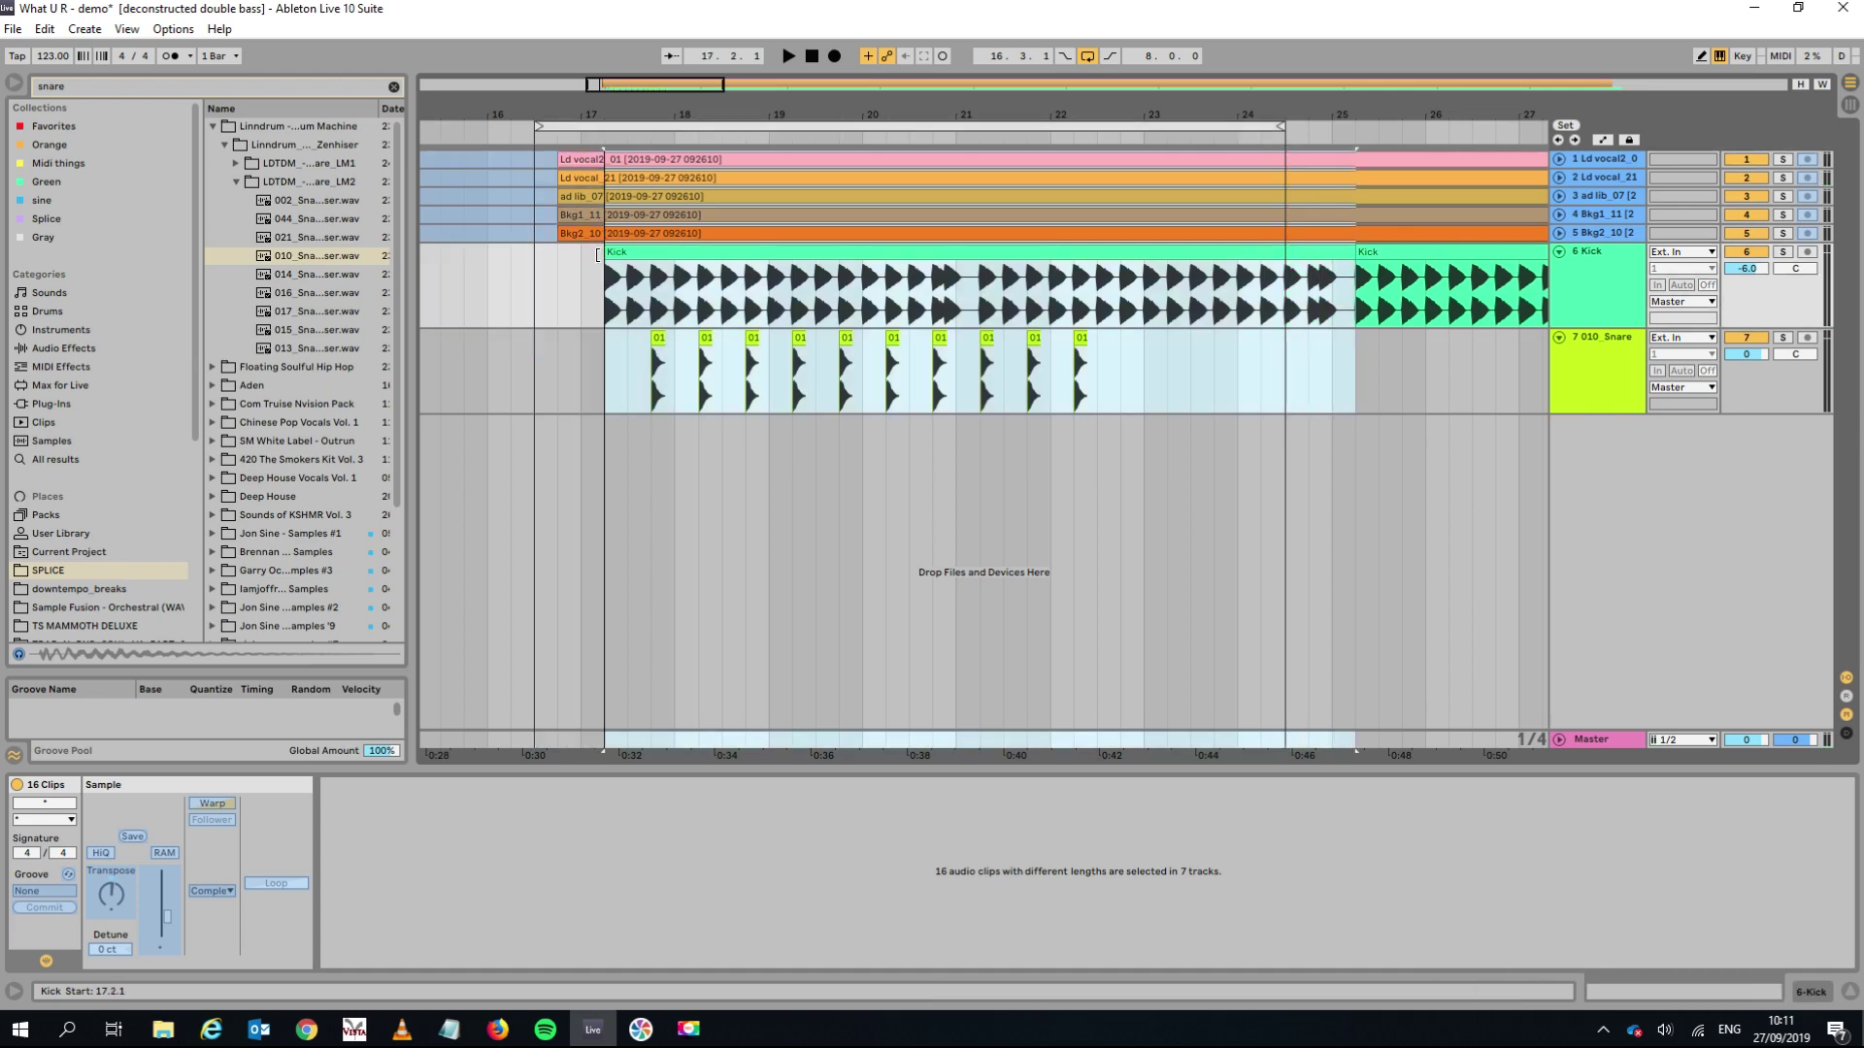
key(ctrl+z)
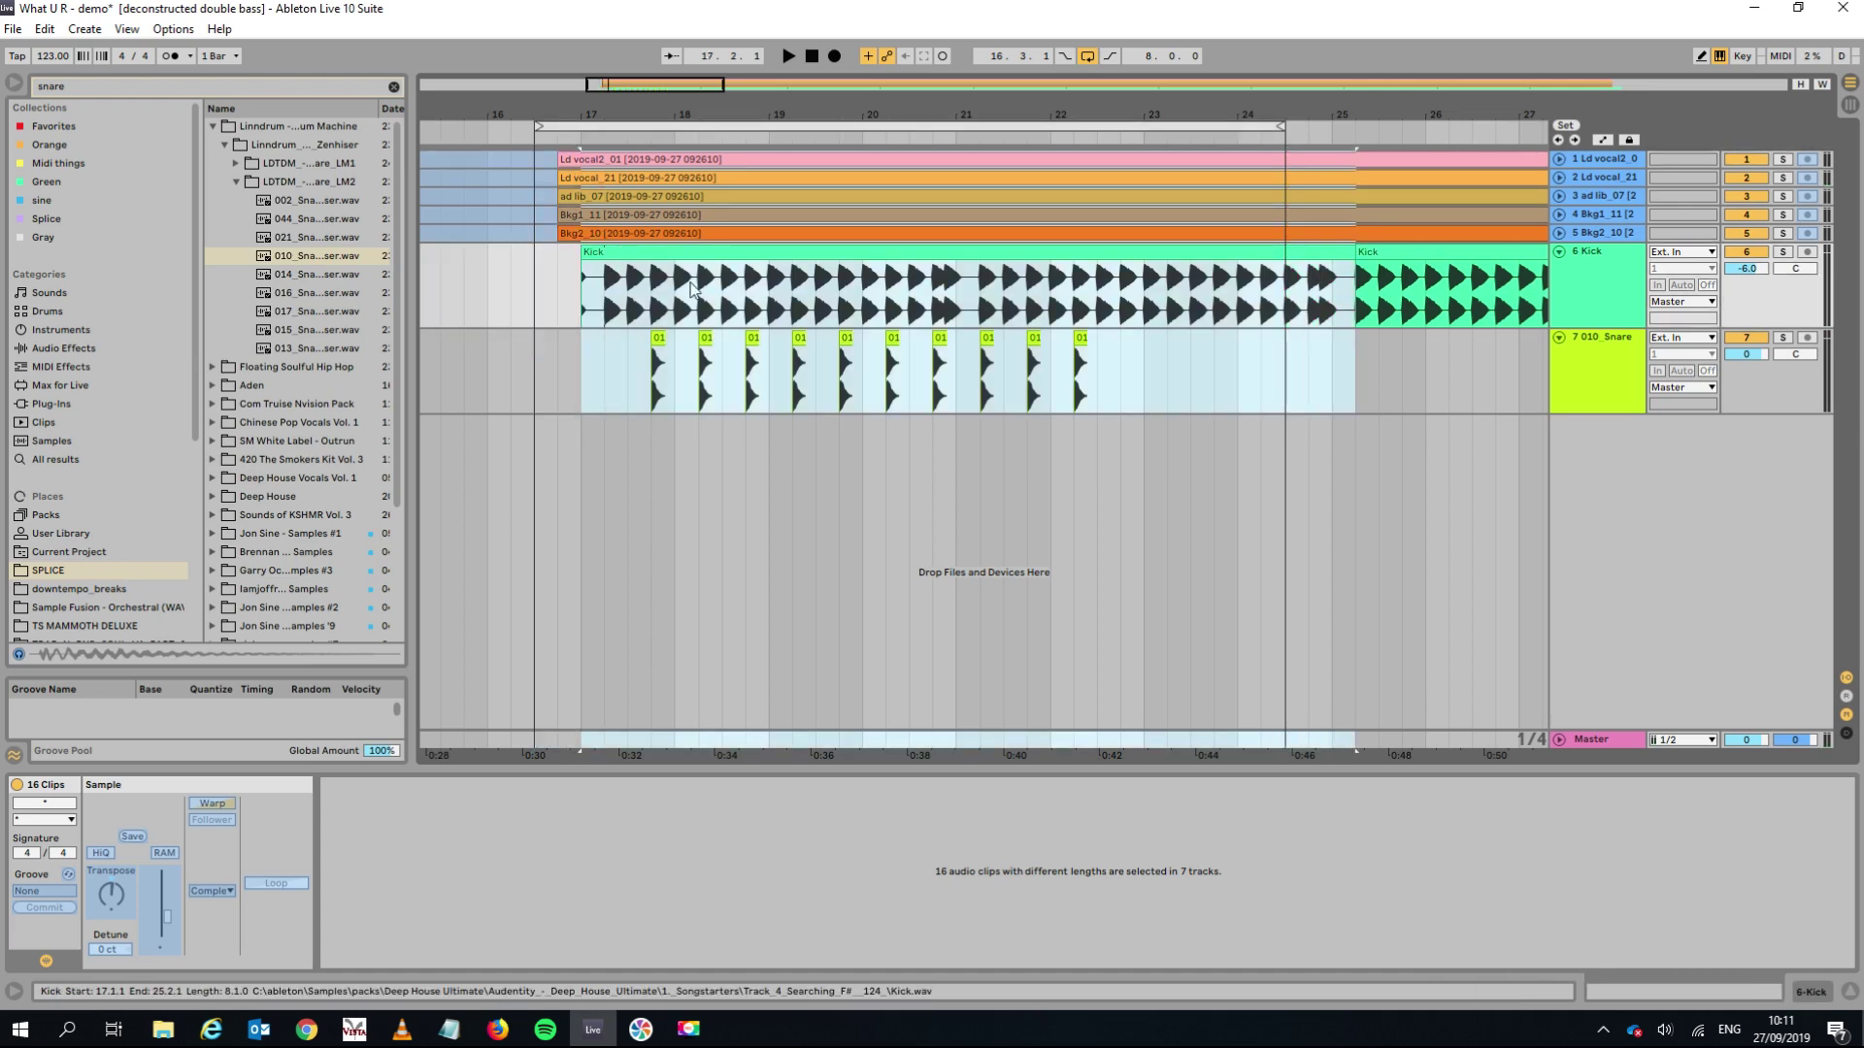
click(1403, 252)
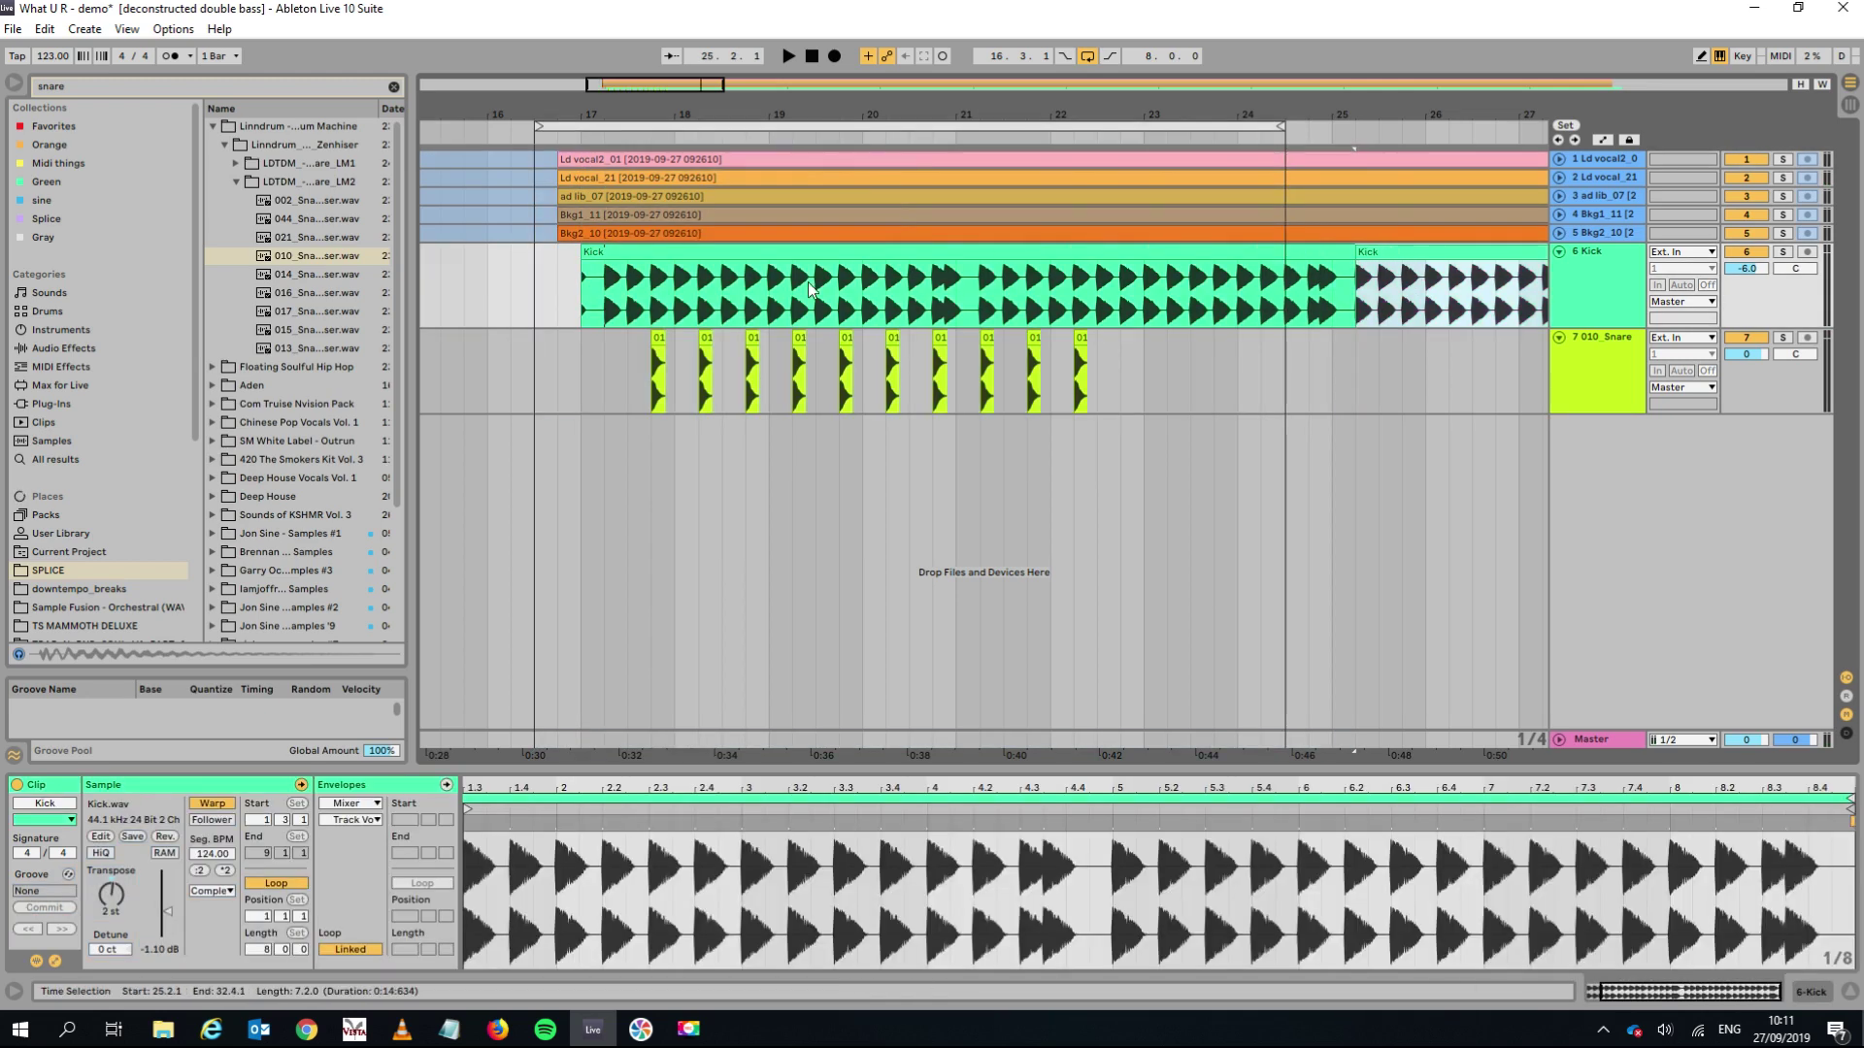
key(ctrl+z)
key(ctrl+z)
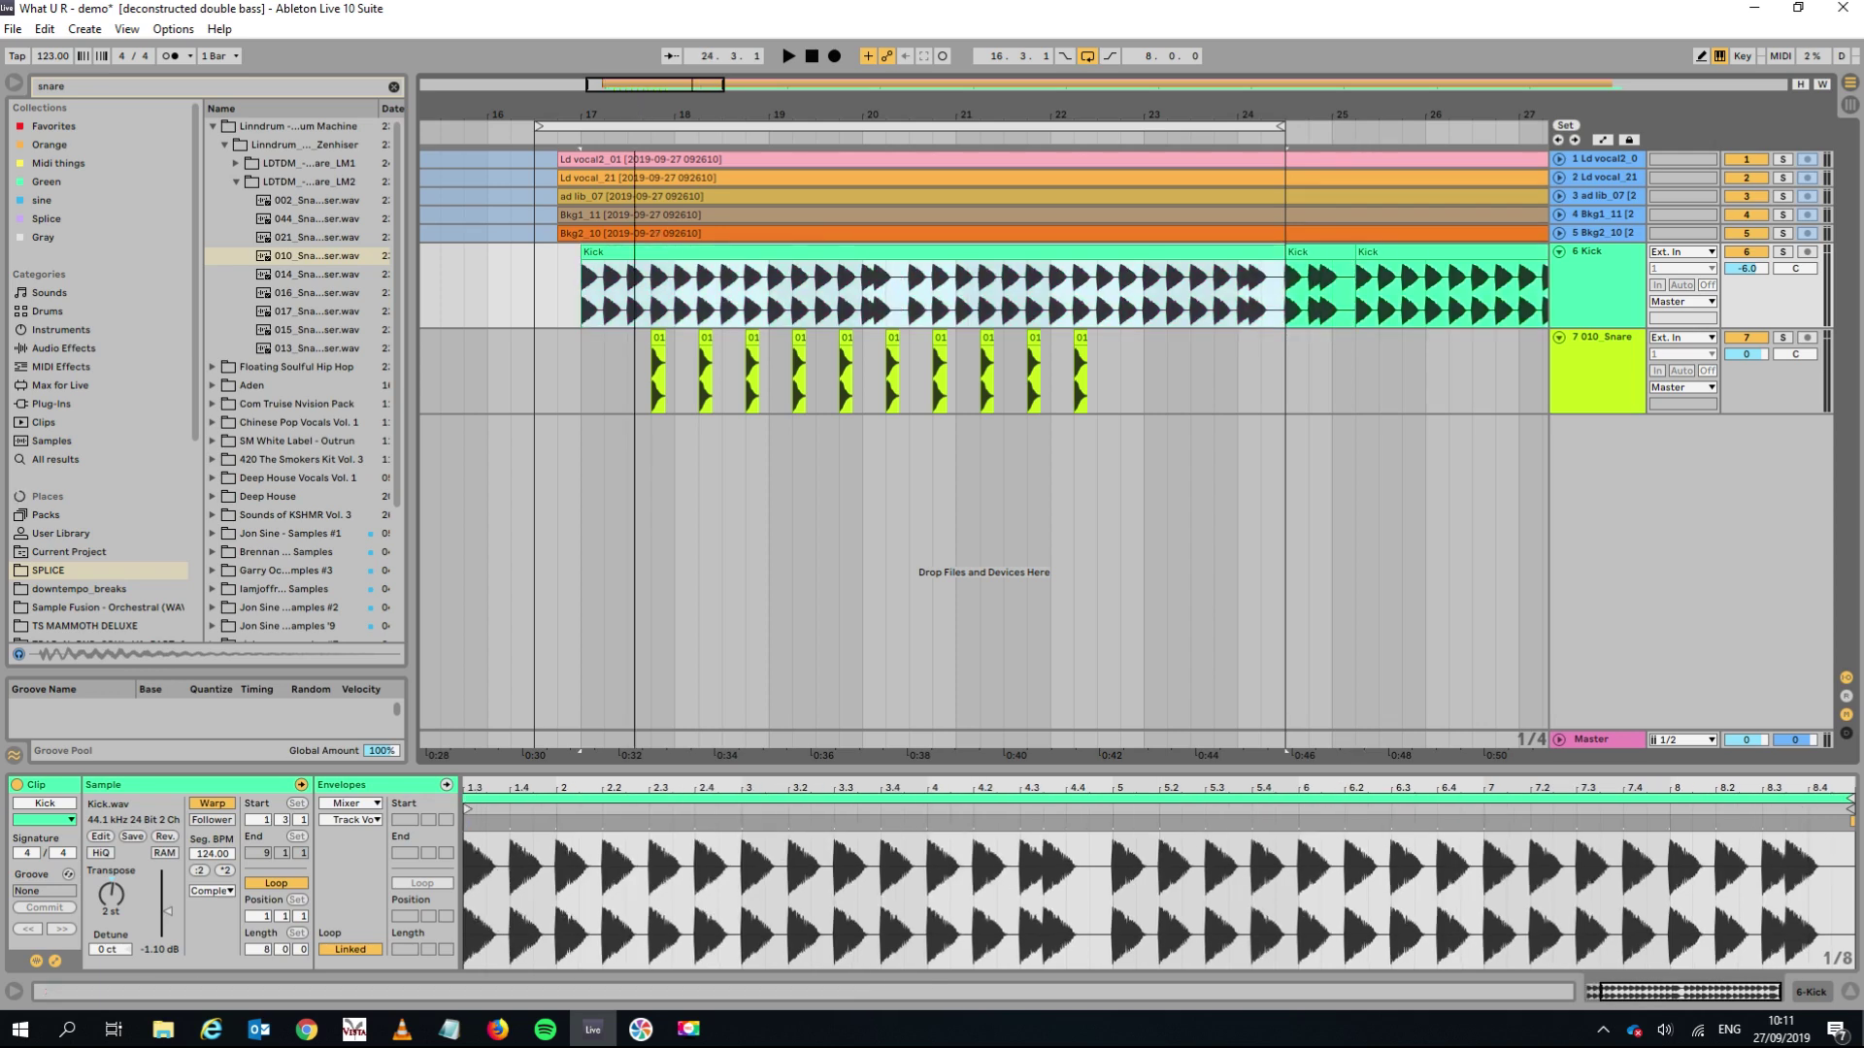
Move the loop region to 17.1.1 and replace the first Kick clip with a copy of the full eight-bar Kick clip from 40.4.1.
key(minus)
key(minus)
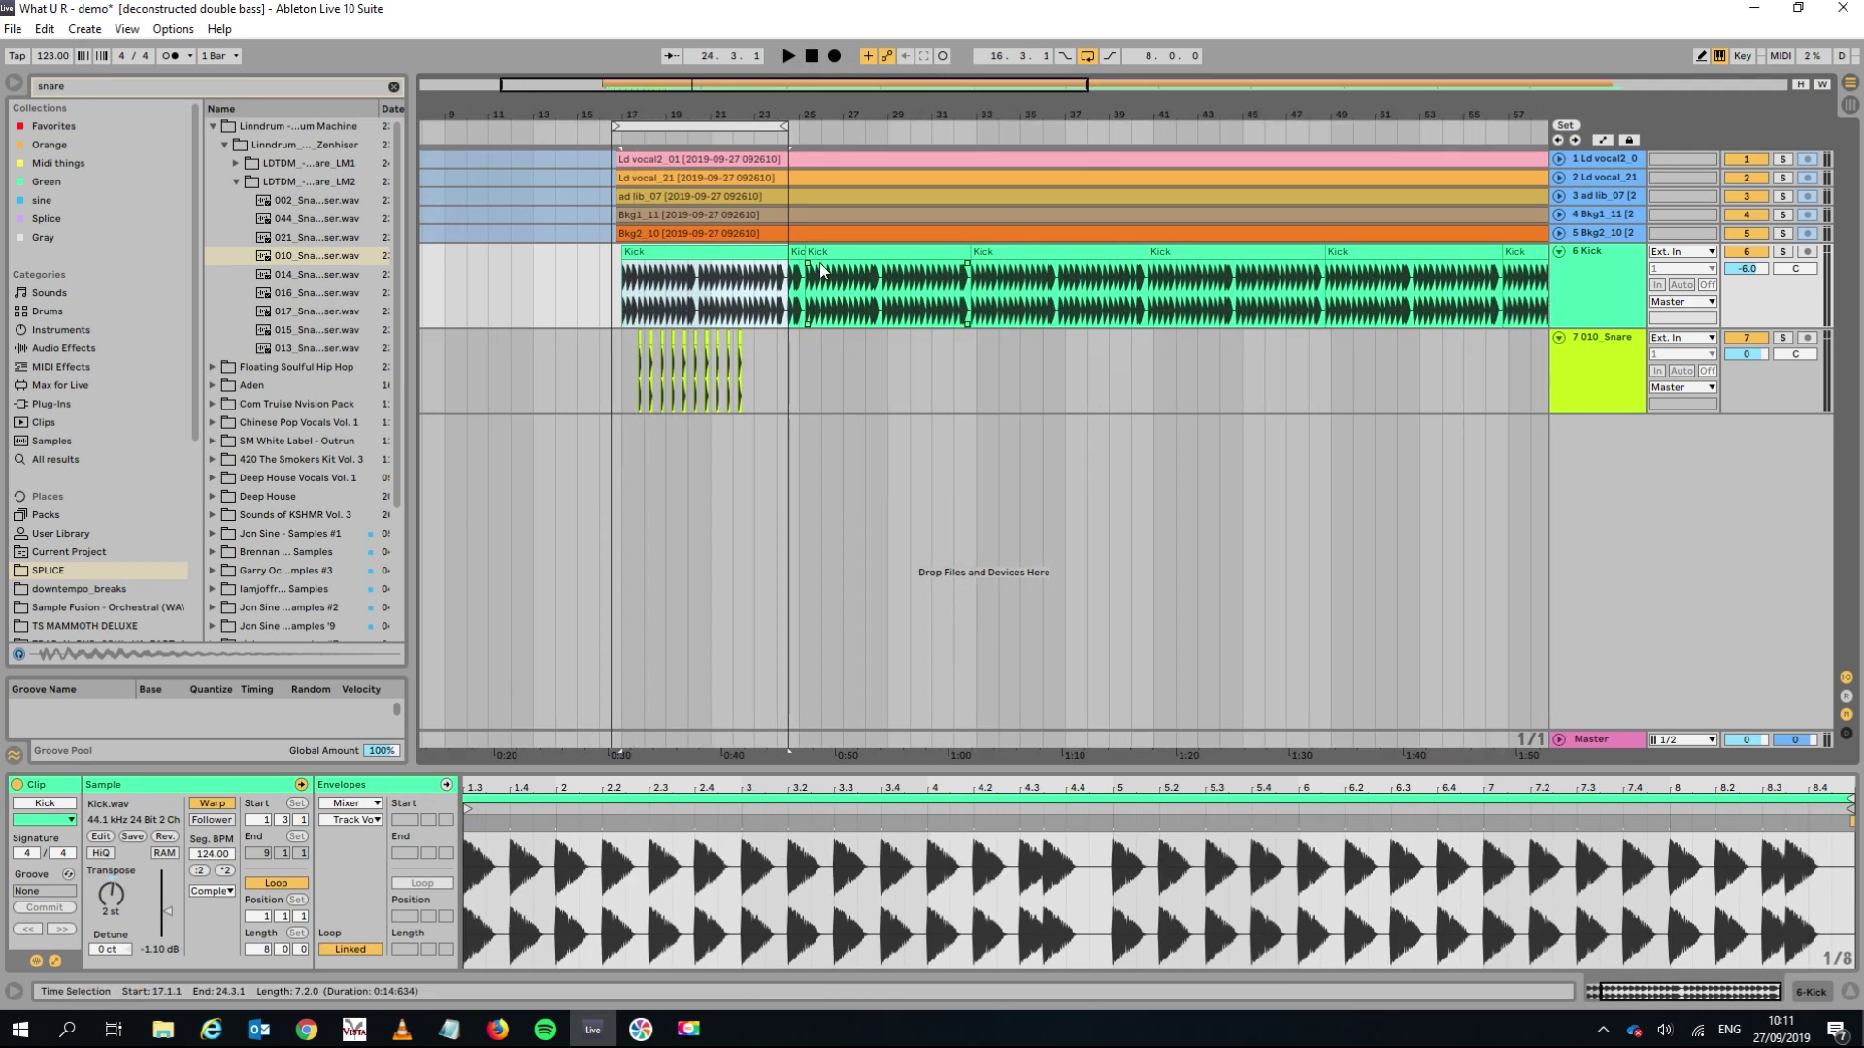
drag(738, 128, 749, 128)
click(640, 325)
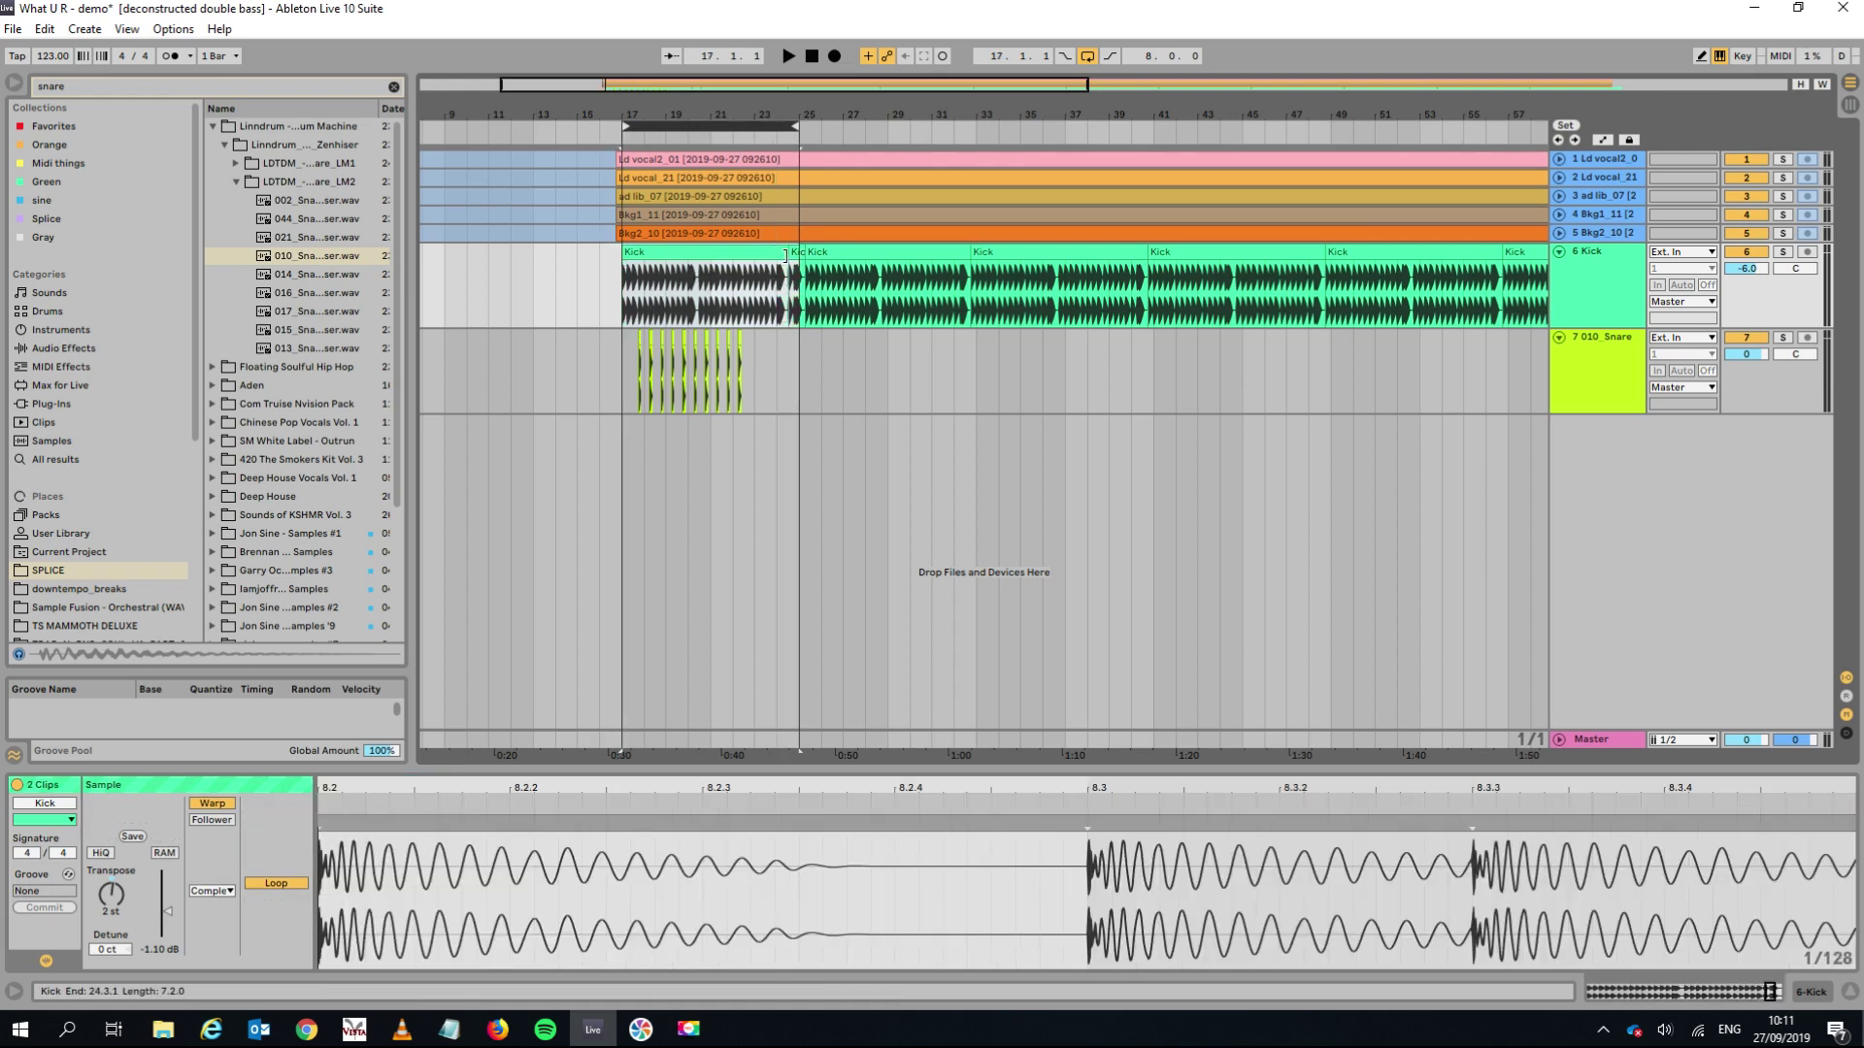
click(1232, 293)
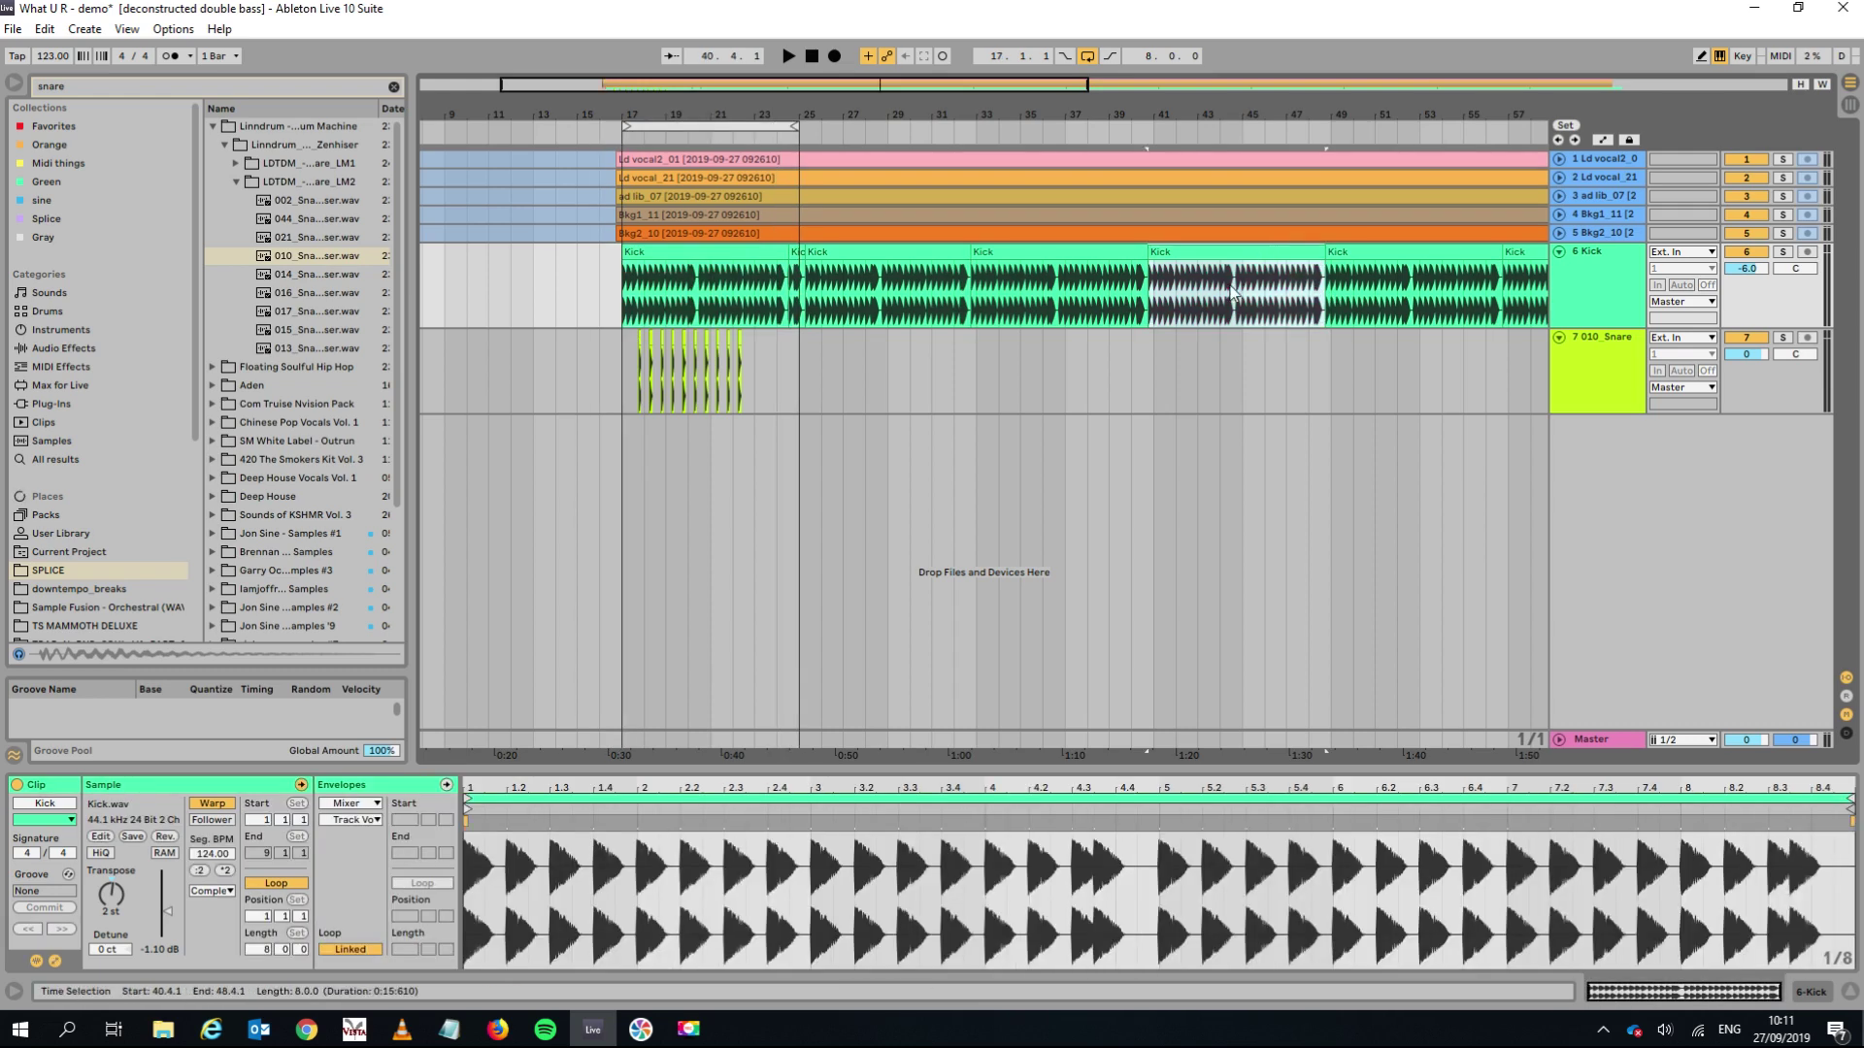
drag(791, 300, 800, 300)
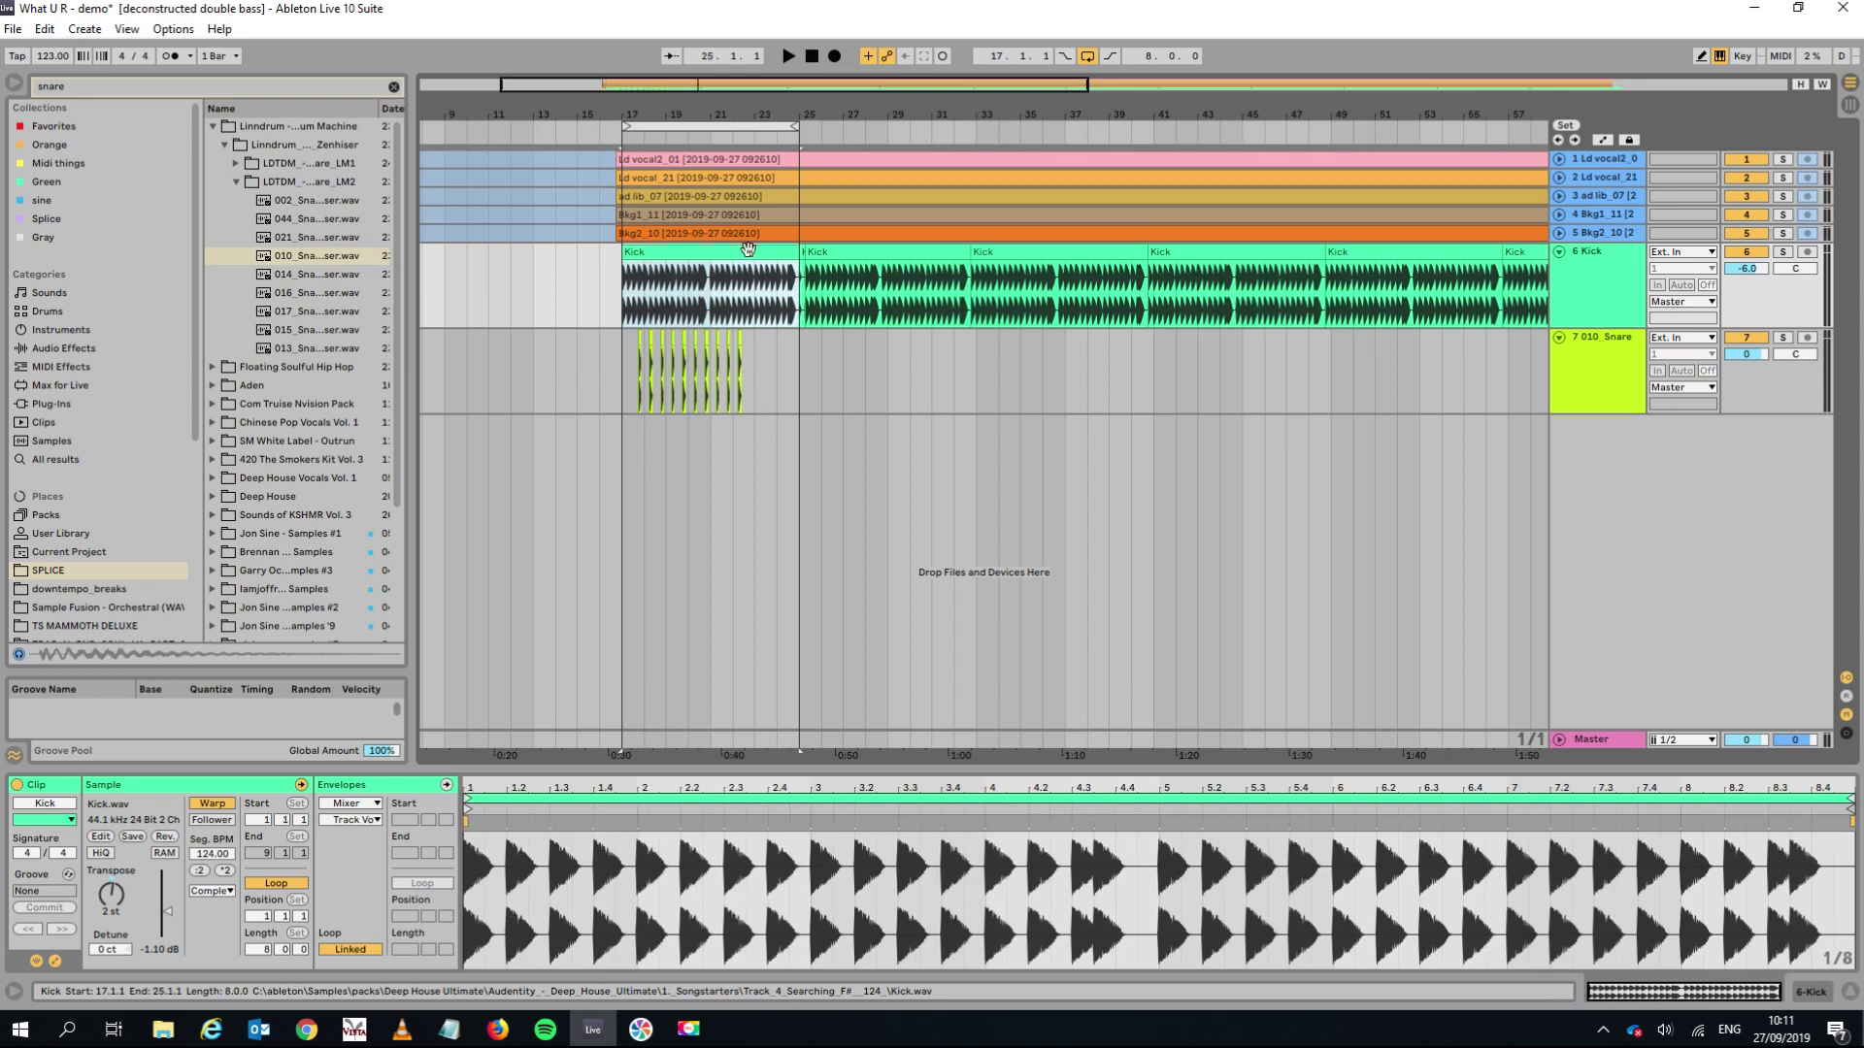
Duplicate the eight-bar Kick clip end to end from 25.1.1 through 97.1.1.
key(ctrl+d)
key(ctrl+d)
key(ctrl+d)
key(ctrl+d)
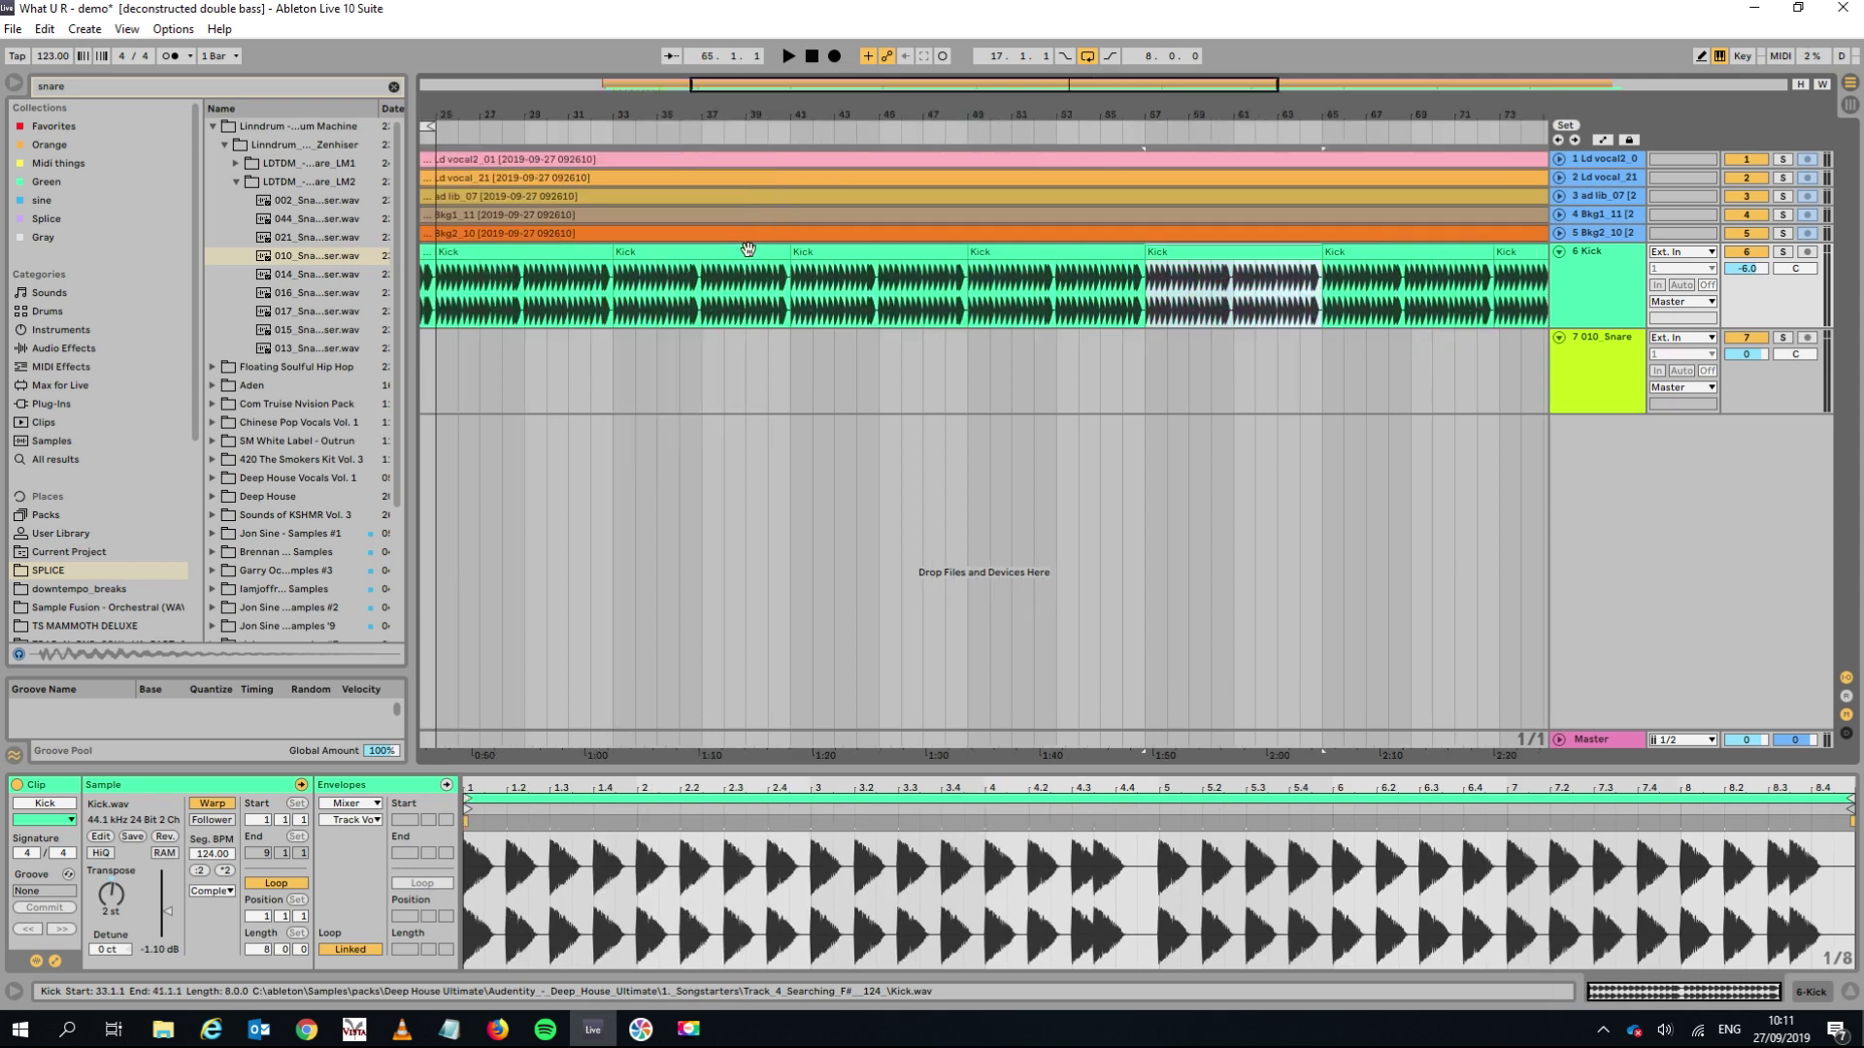
key(ctrl+d)
key(ctrl+d)
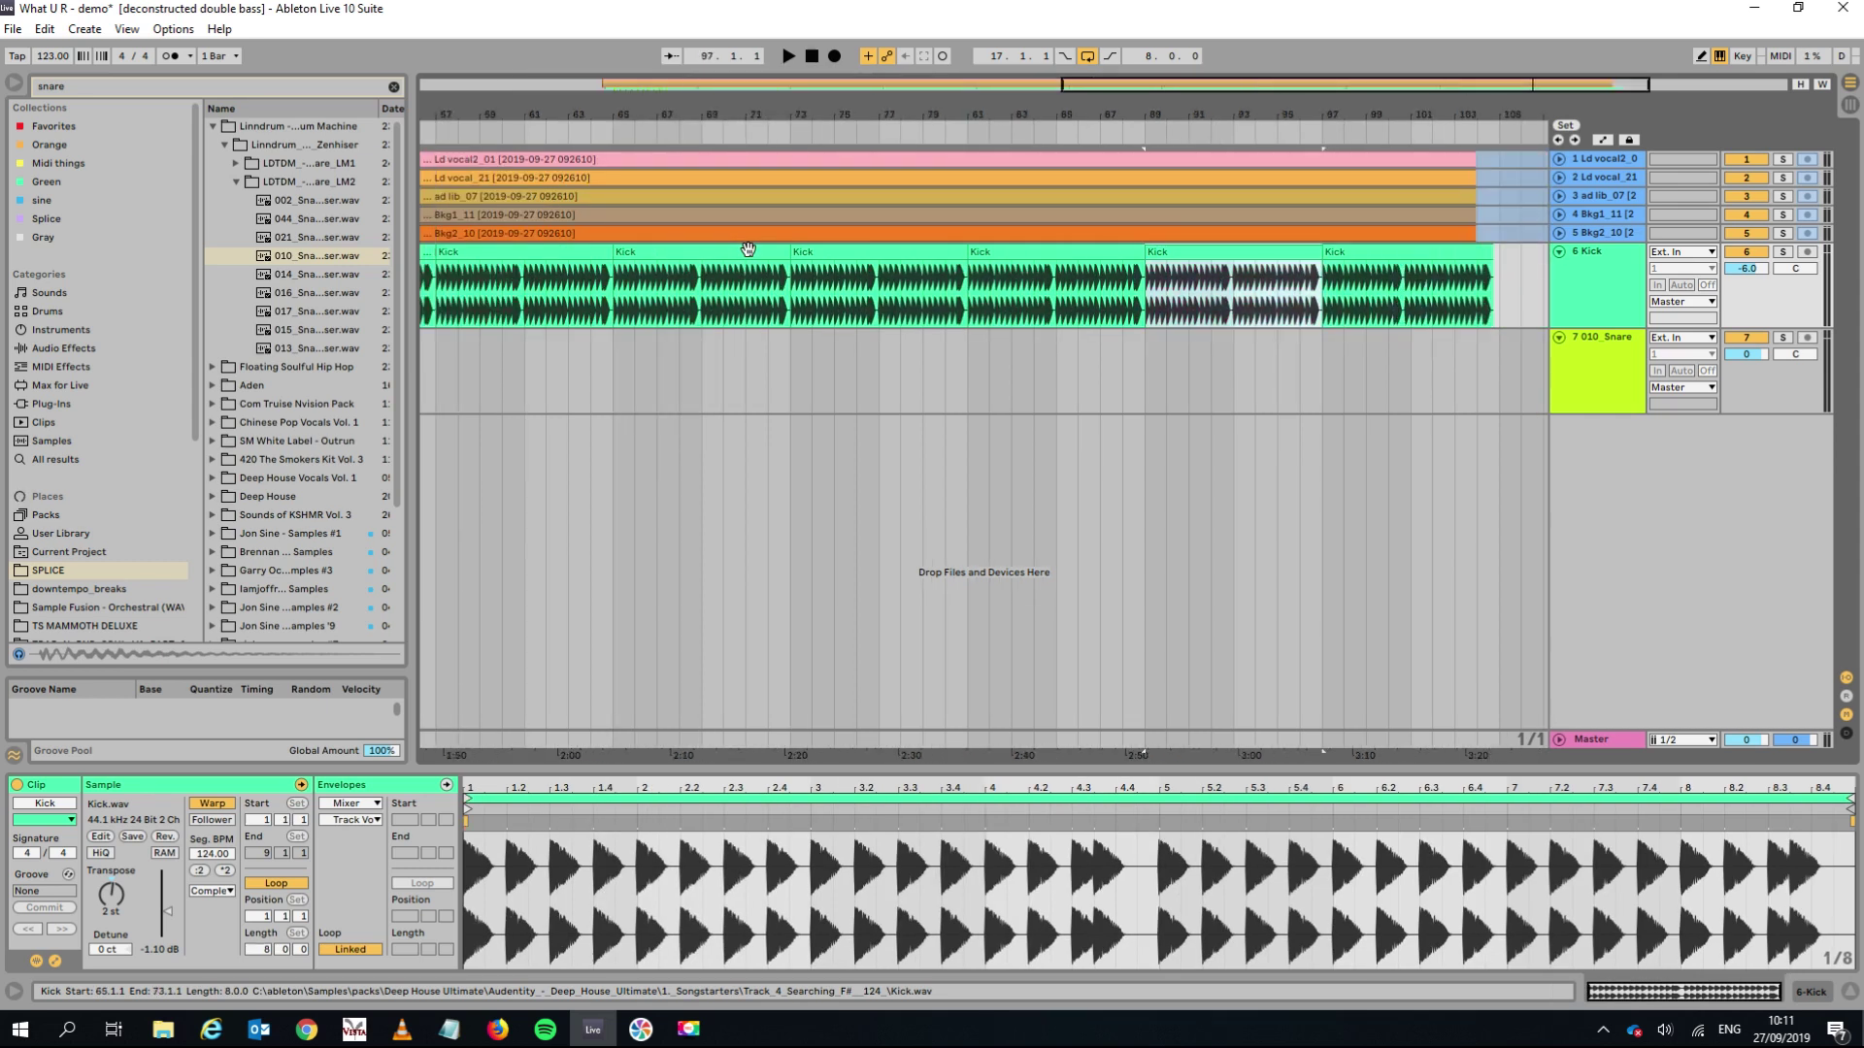
key(minus)
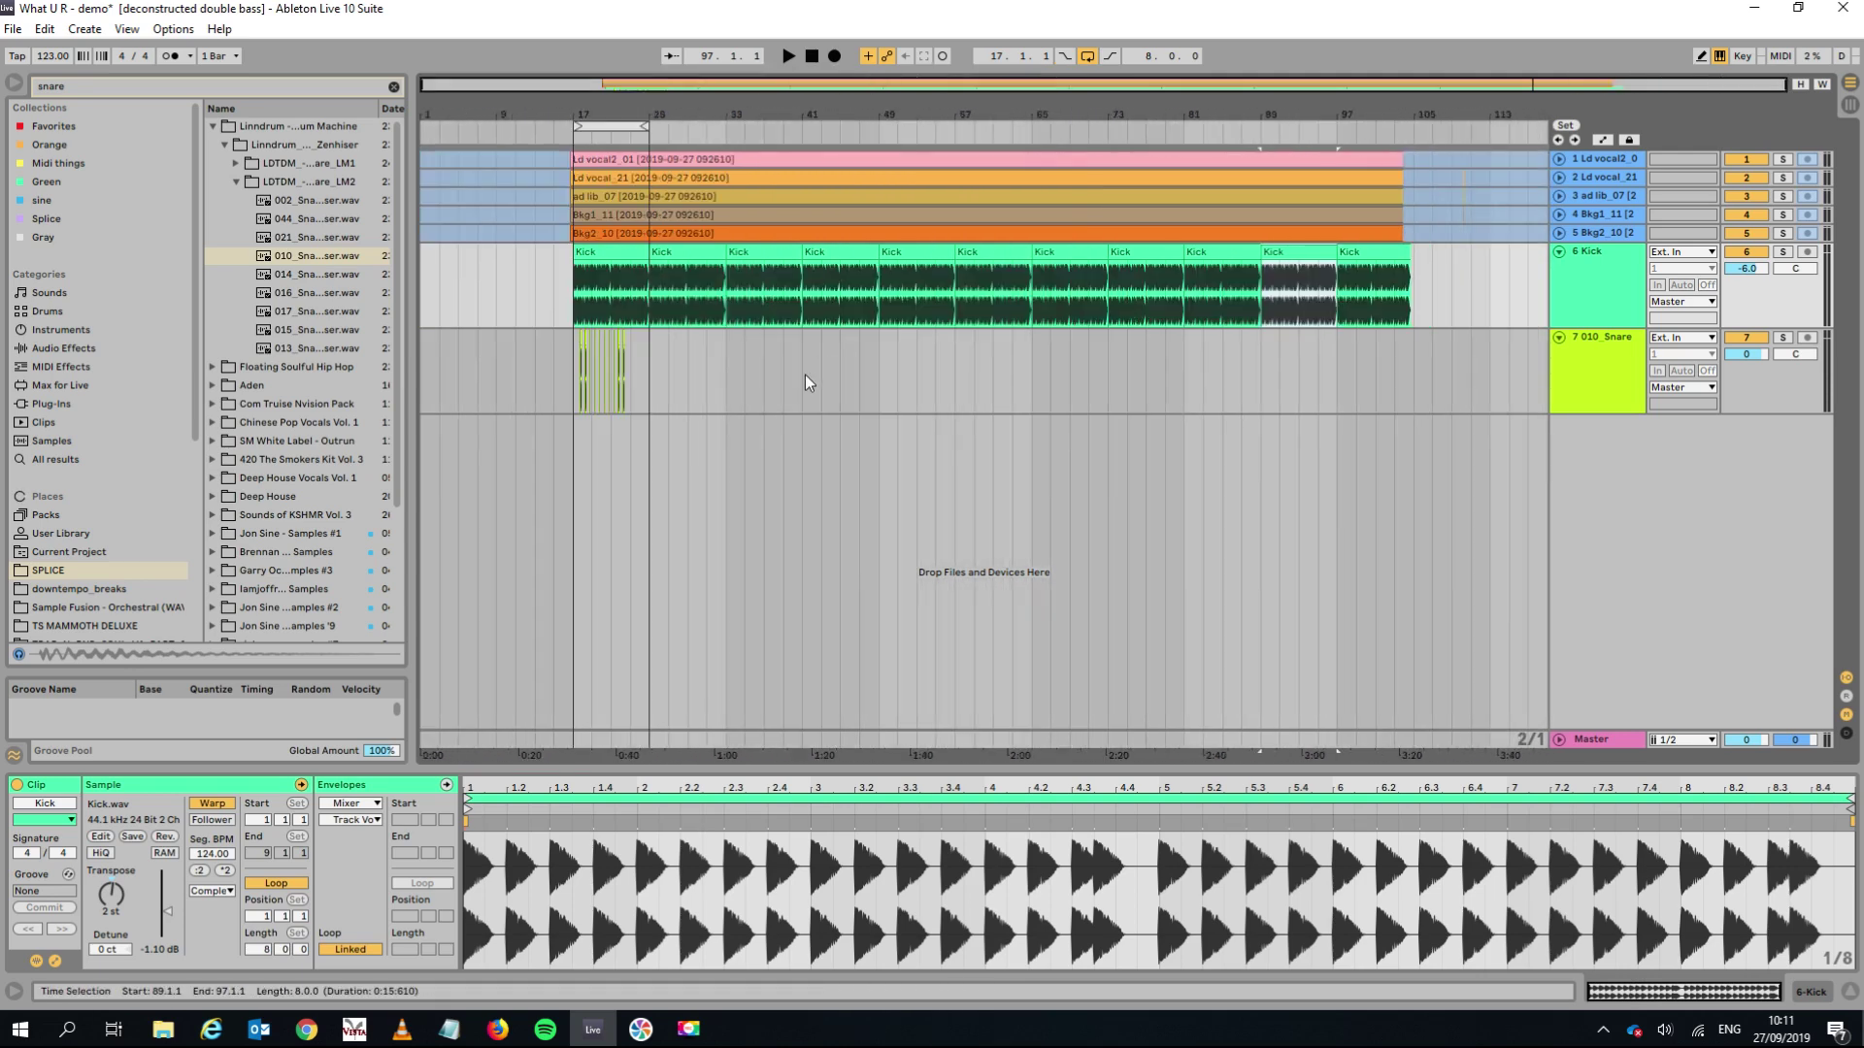
Move all ten snare hits one beat earlier so the pattern starts at 17.3.1, and listen to it.
drag(587, 112, 800, 345)
click(765, 334)
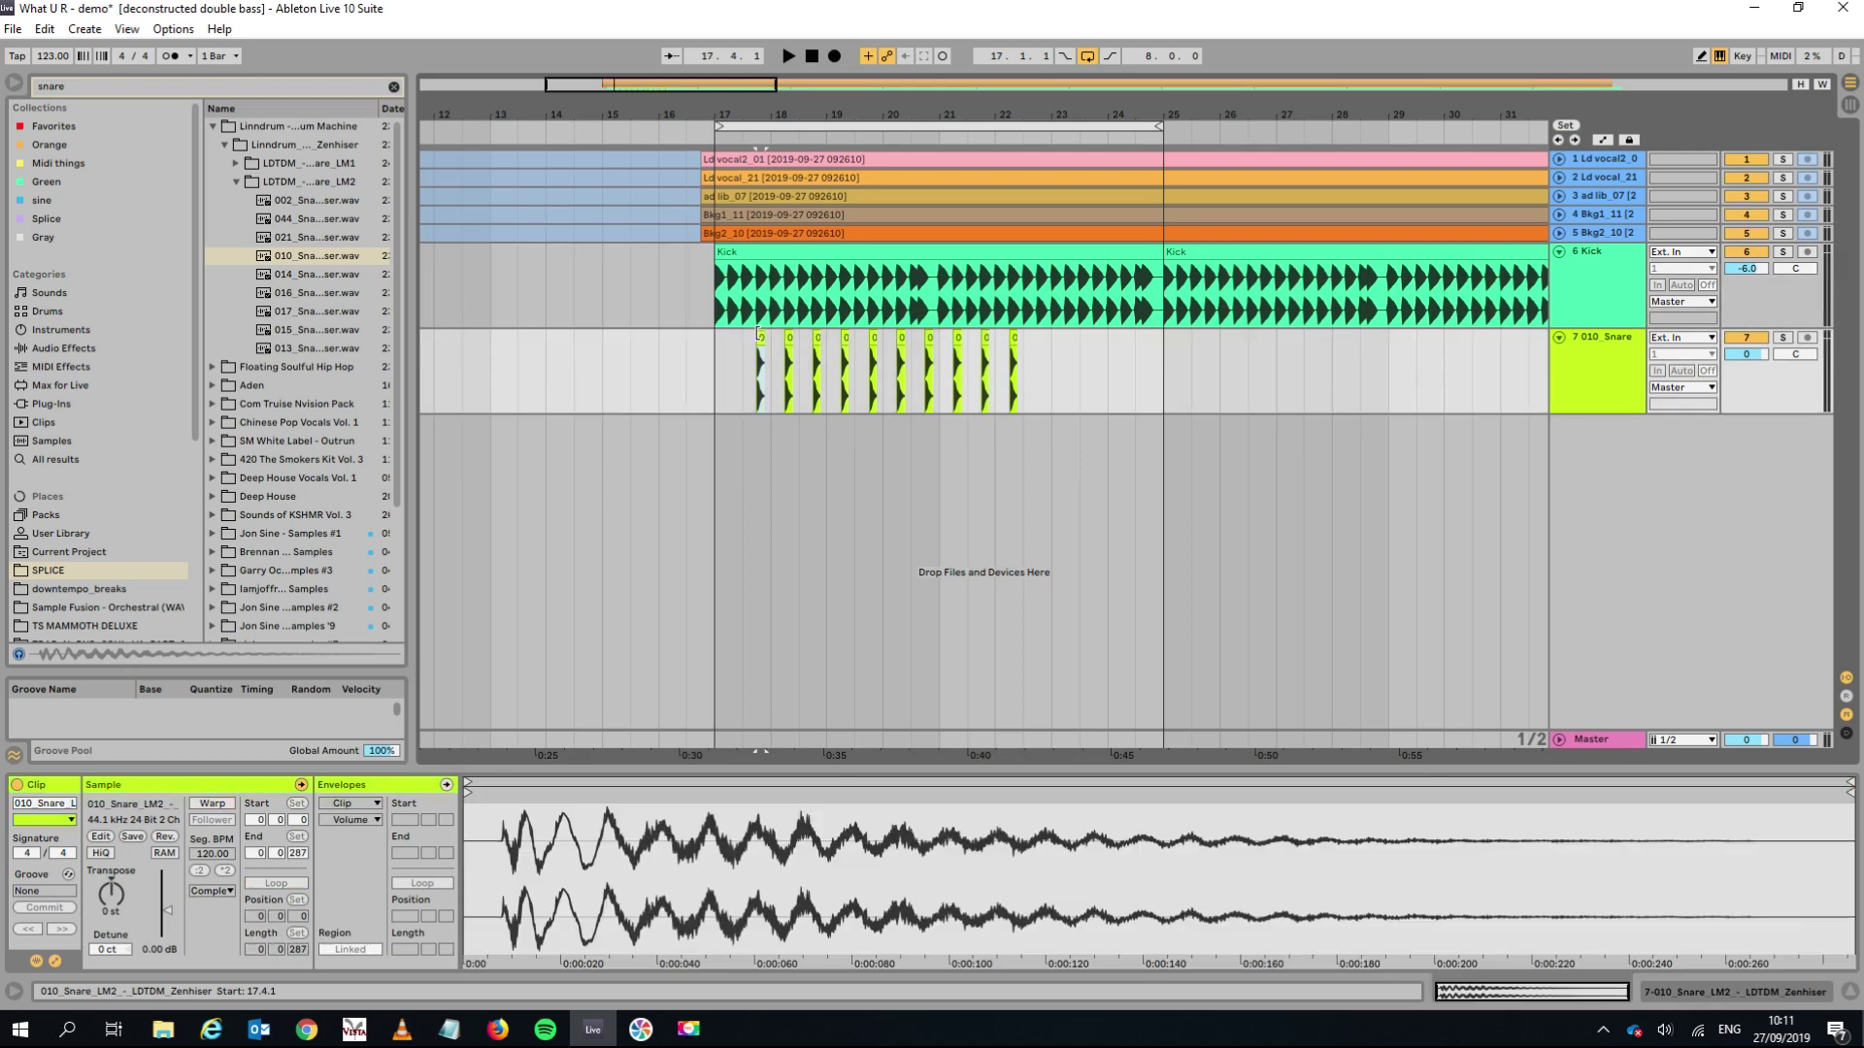
drag(1053, 371, 748, 363)
key(Left)
key(space)
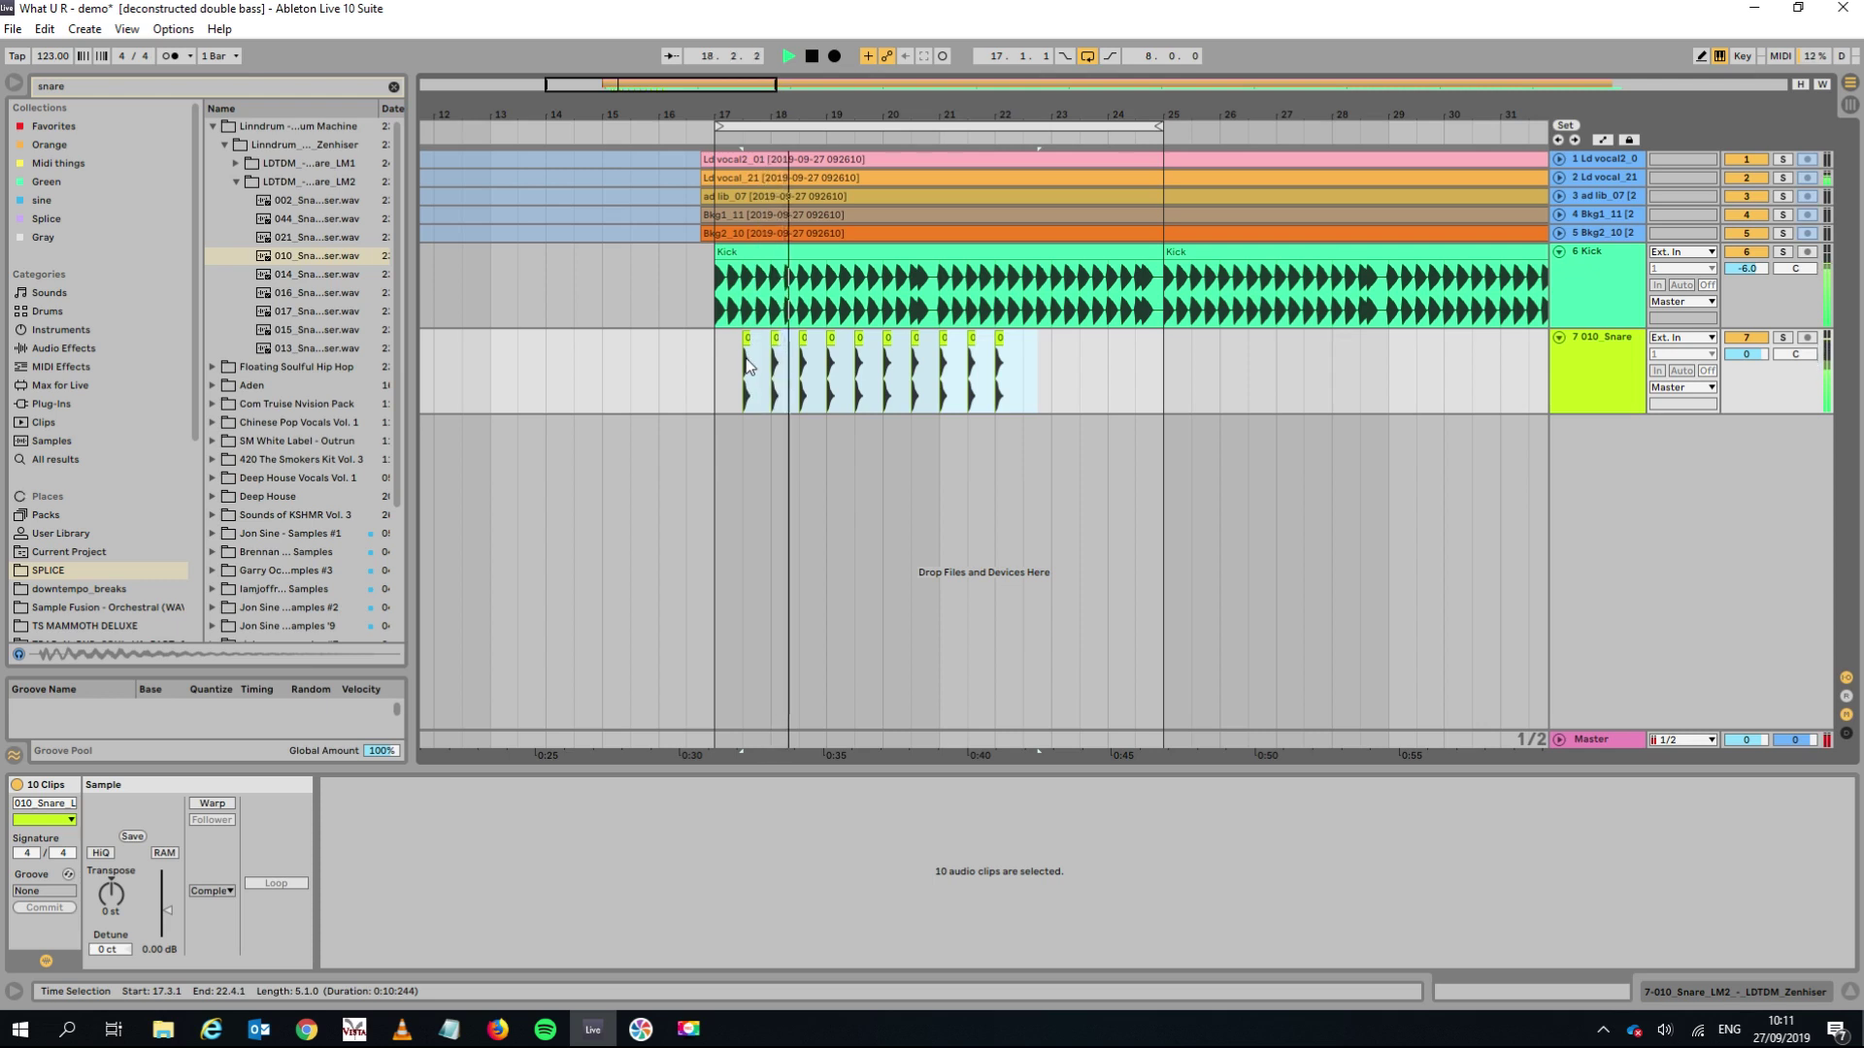
key(space)
Move only the first snare hit to beat 17.2 and replay it with the kick.
key(plus)
key(plus)
key(plus)
key(plus)
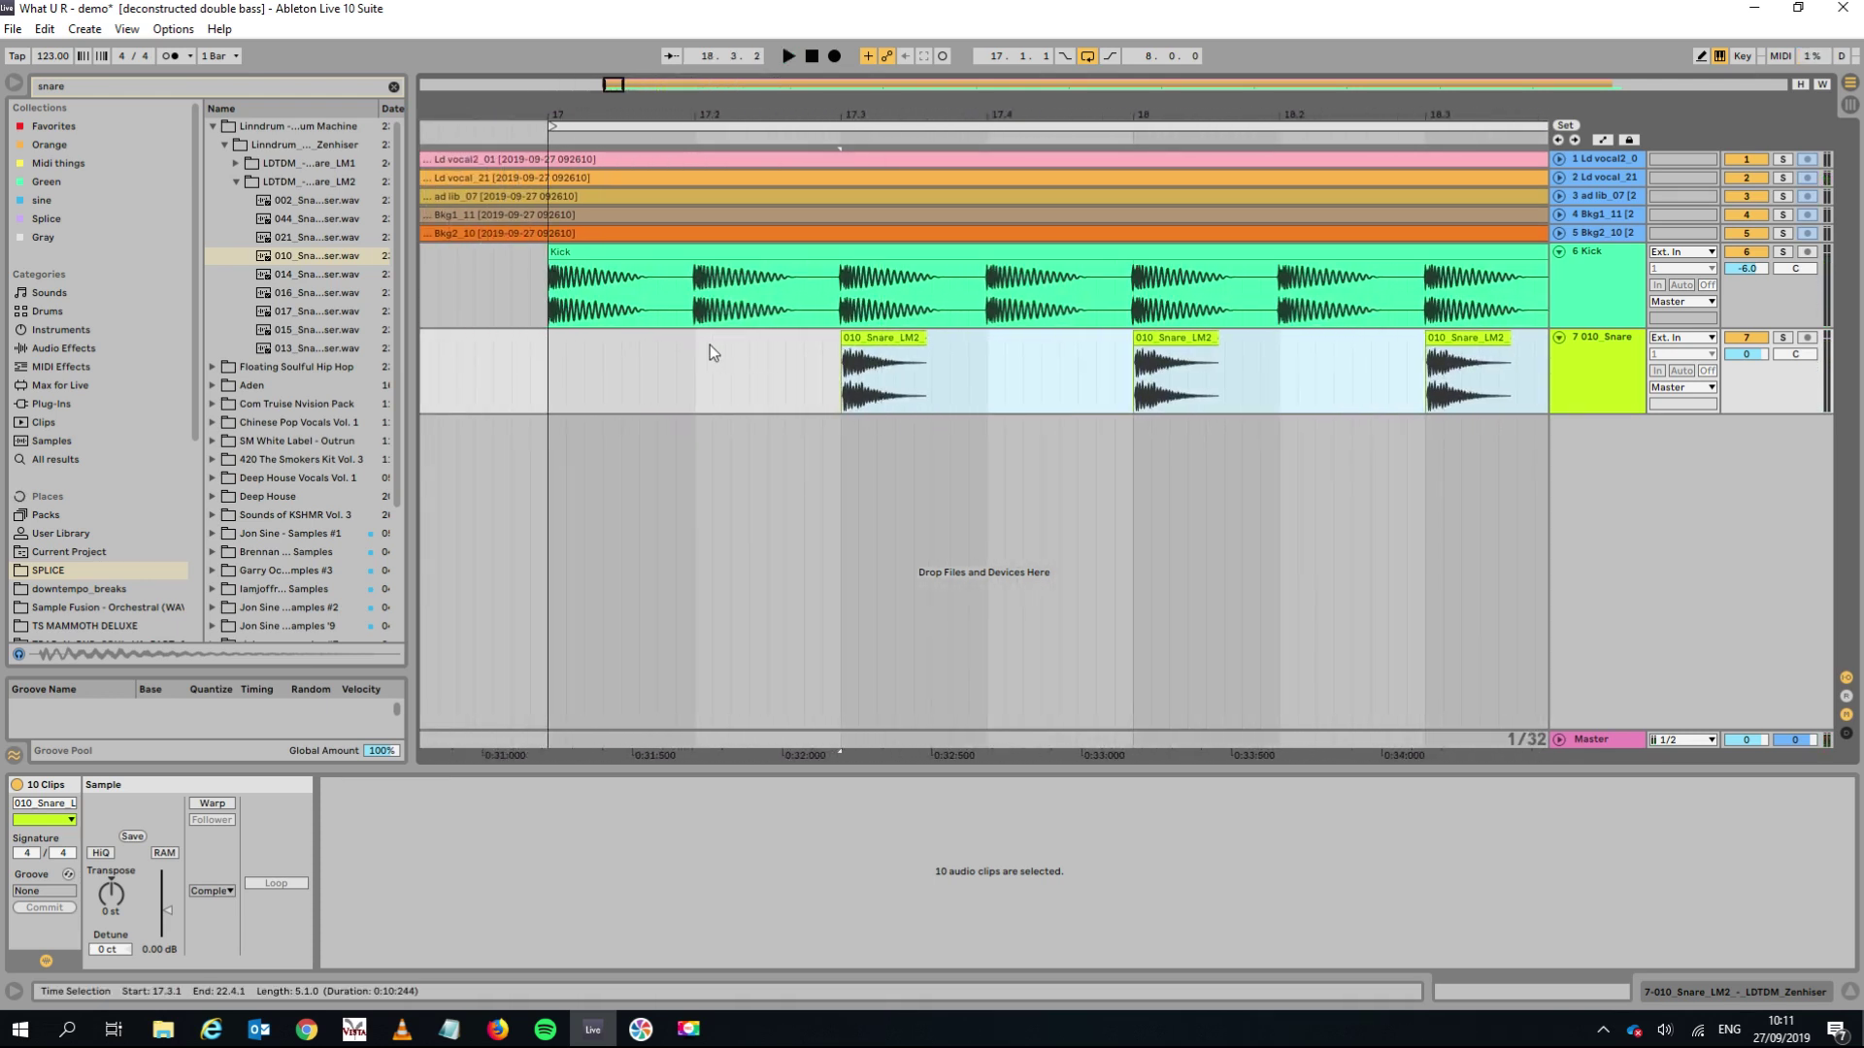
click(627, 254)
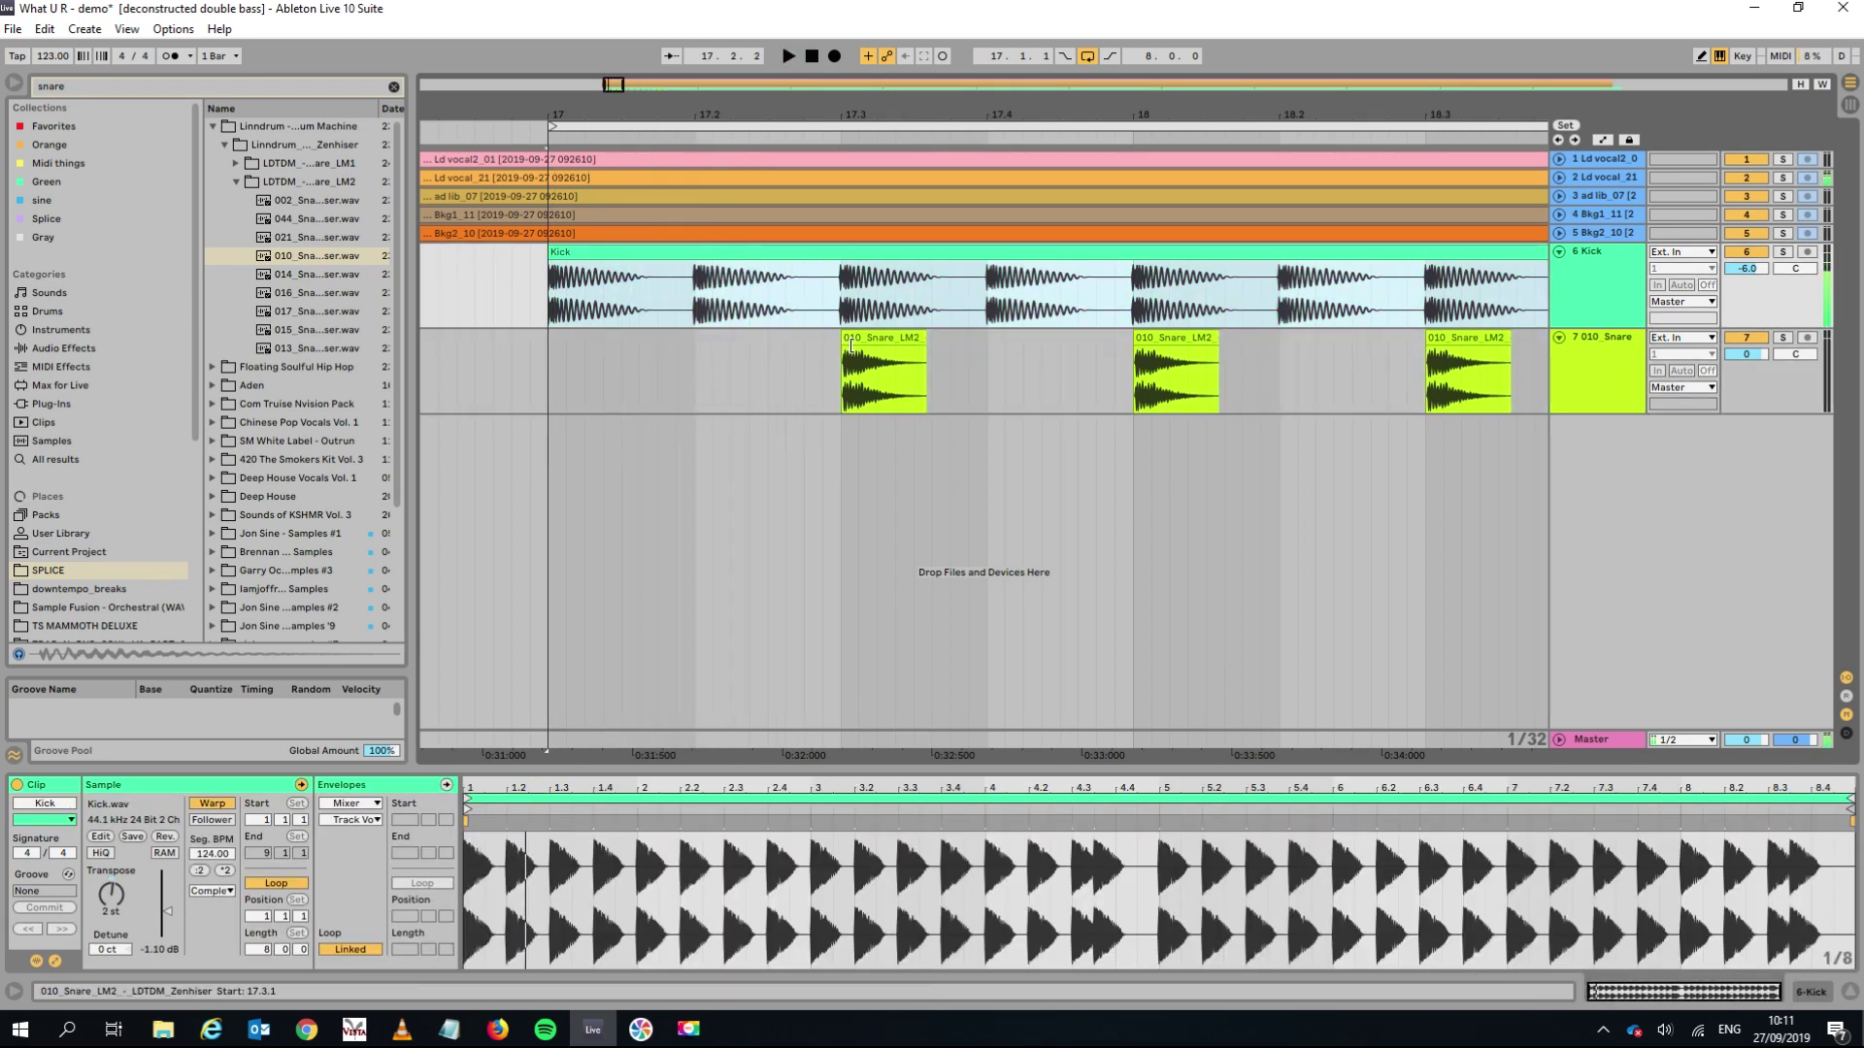
drag(859, 337, 693, 339)
key(space)
click(634, 248)
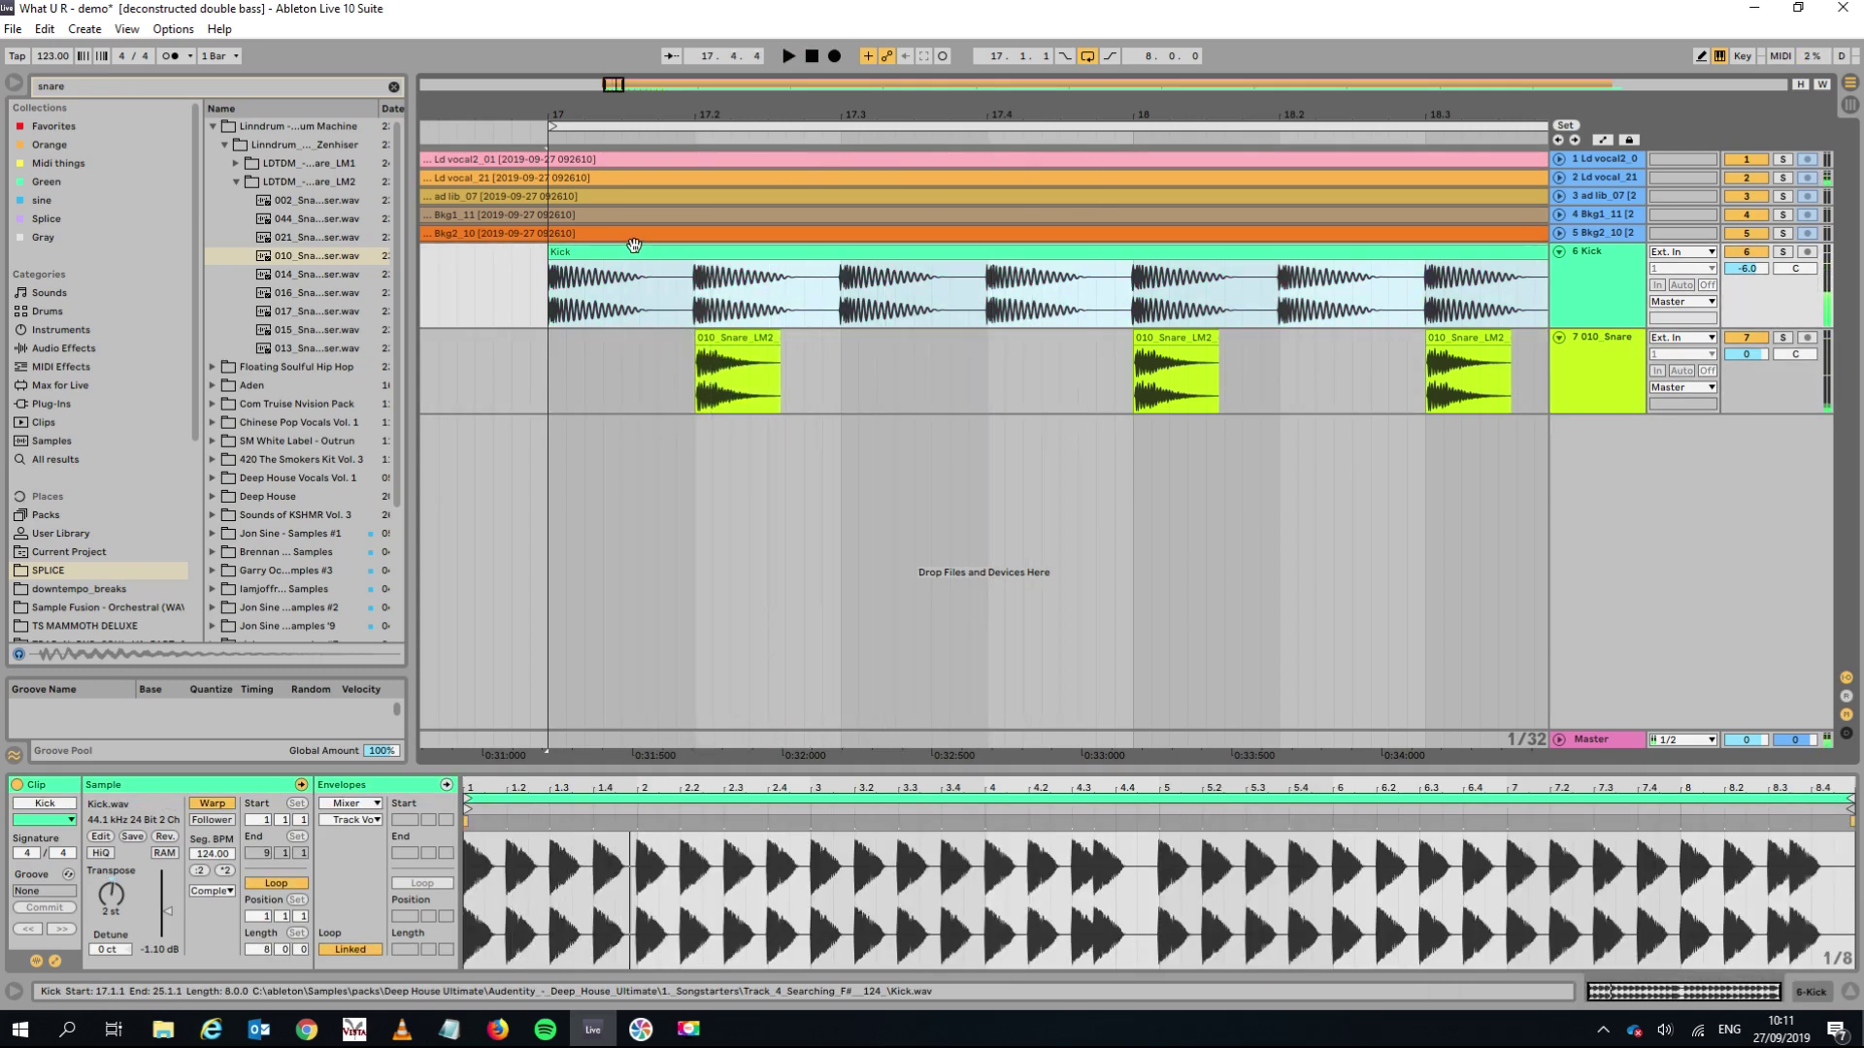
Shift the other nine snare hits one beat earlier to start at 17.4.1, and play the pattern from bar 17.
drag(584, 114, 584, 38)
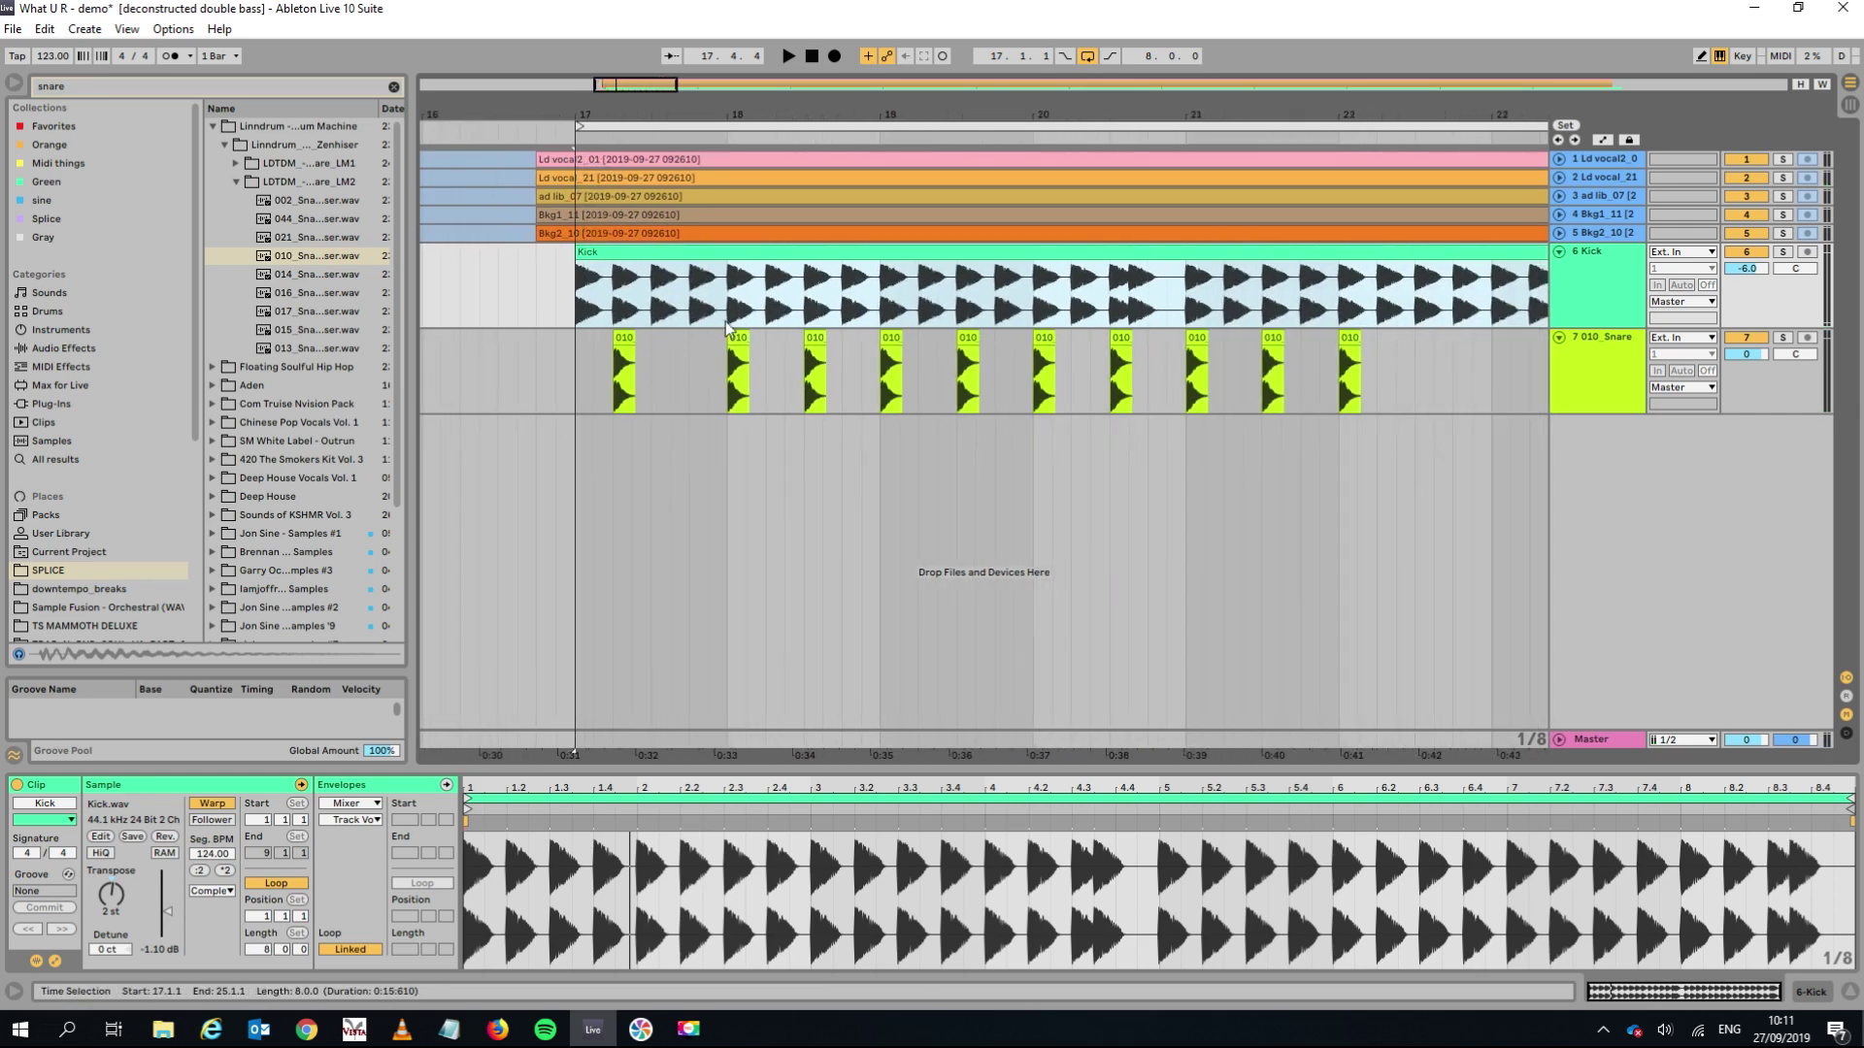
click(737, 337)
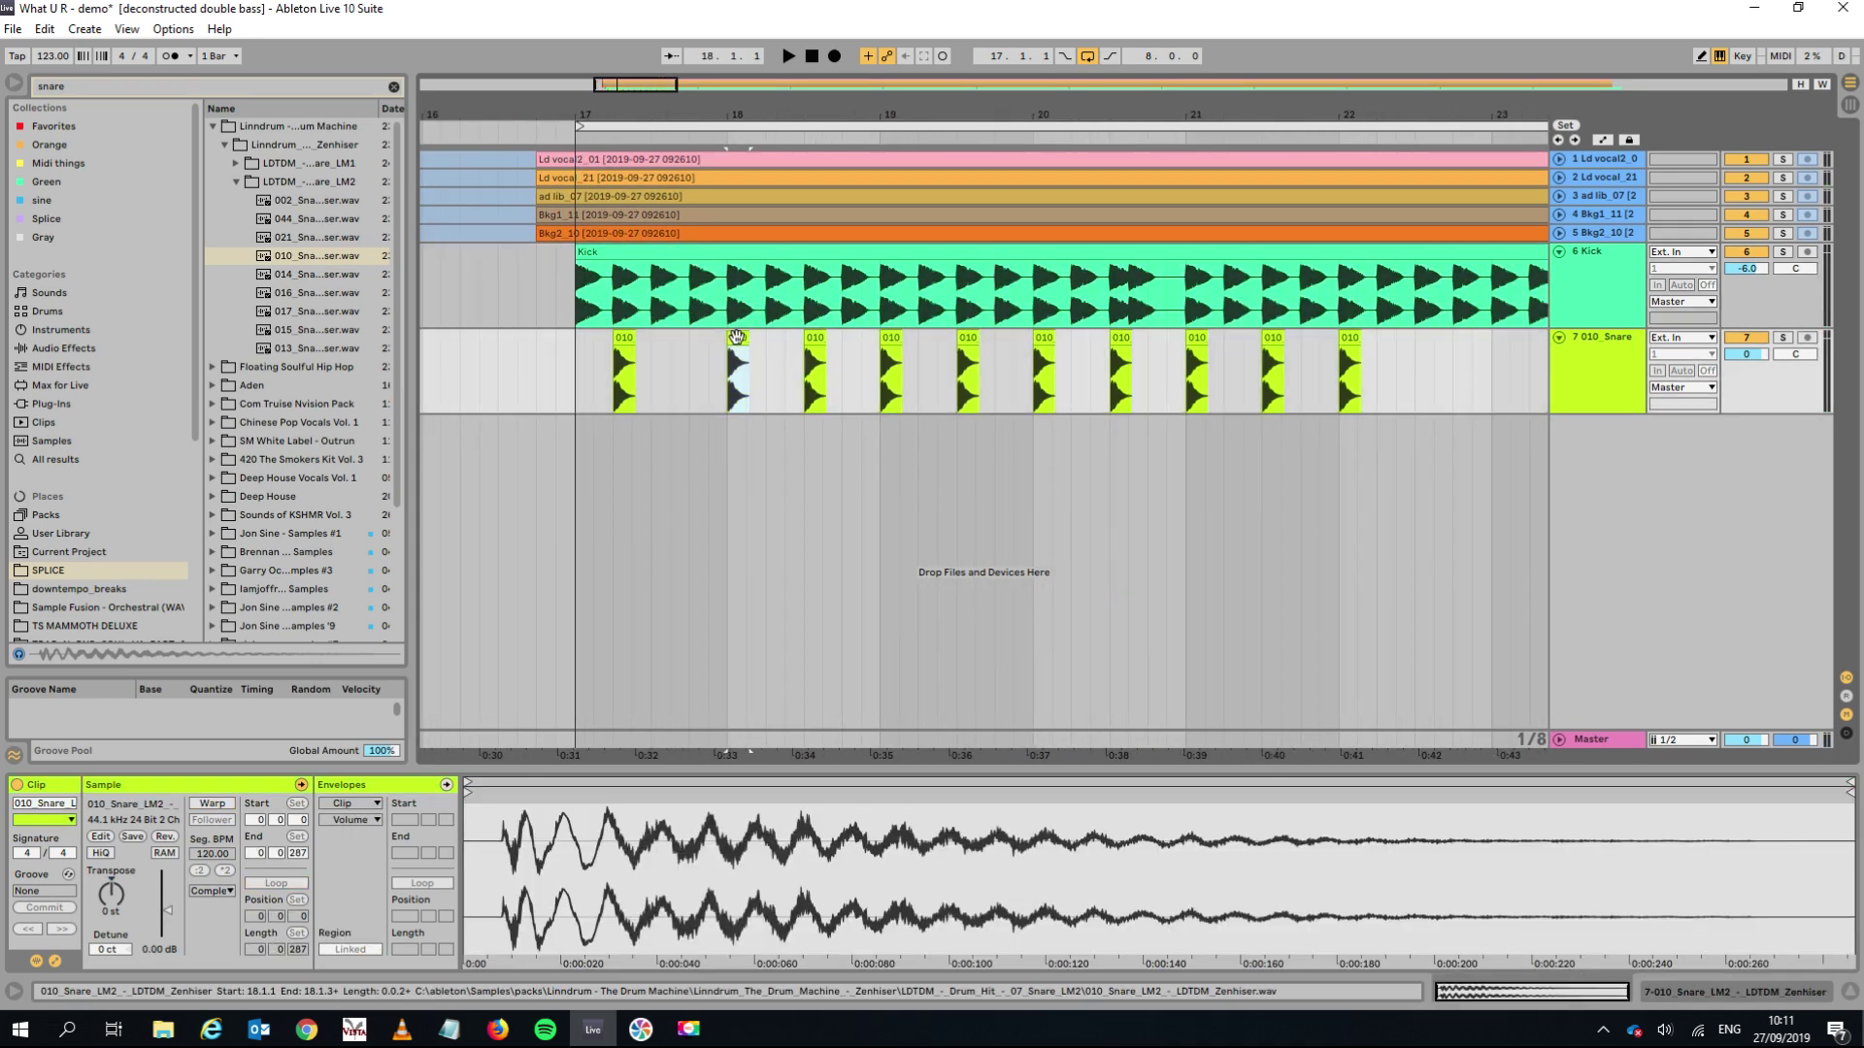
shift+click(1350, 339)
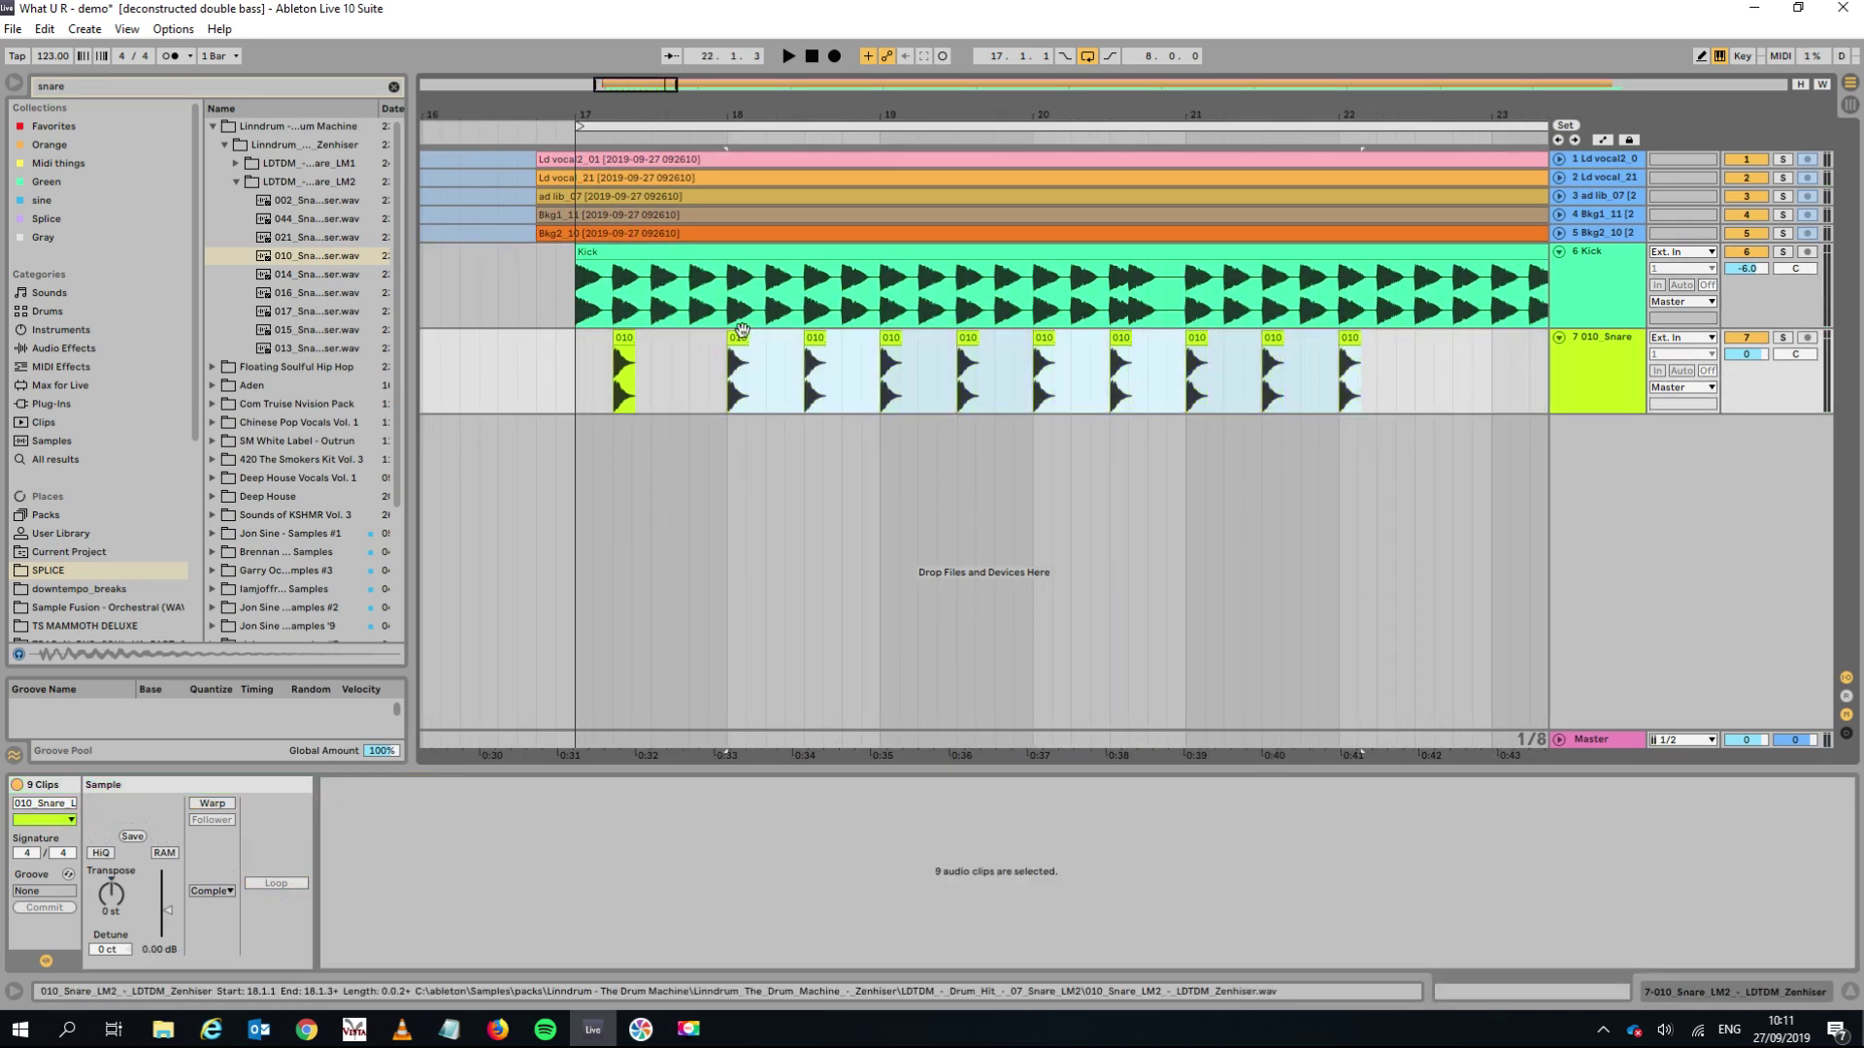
drag(740, 340, 705, 349)
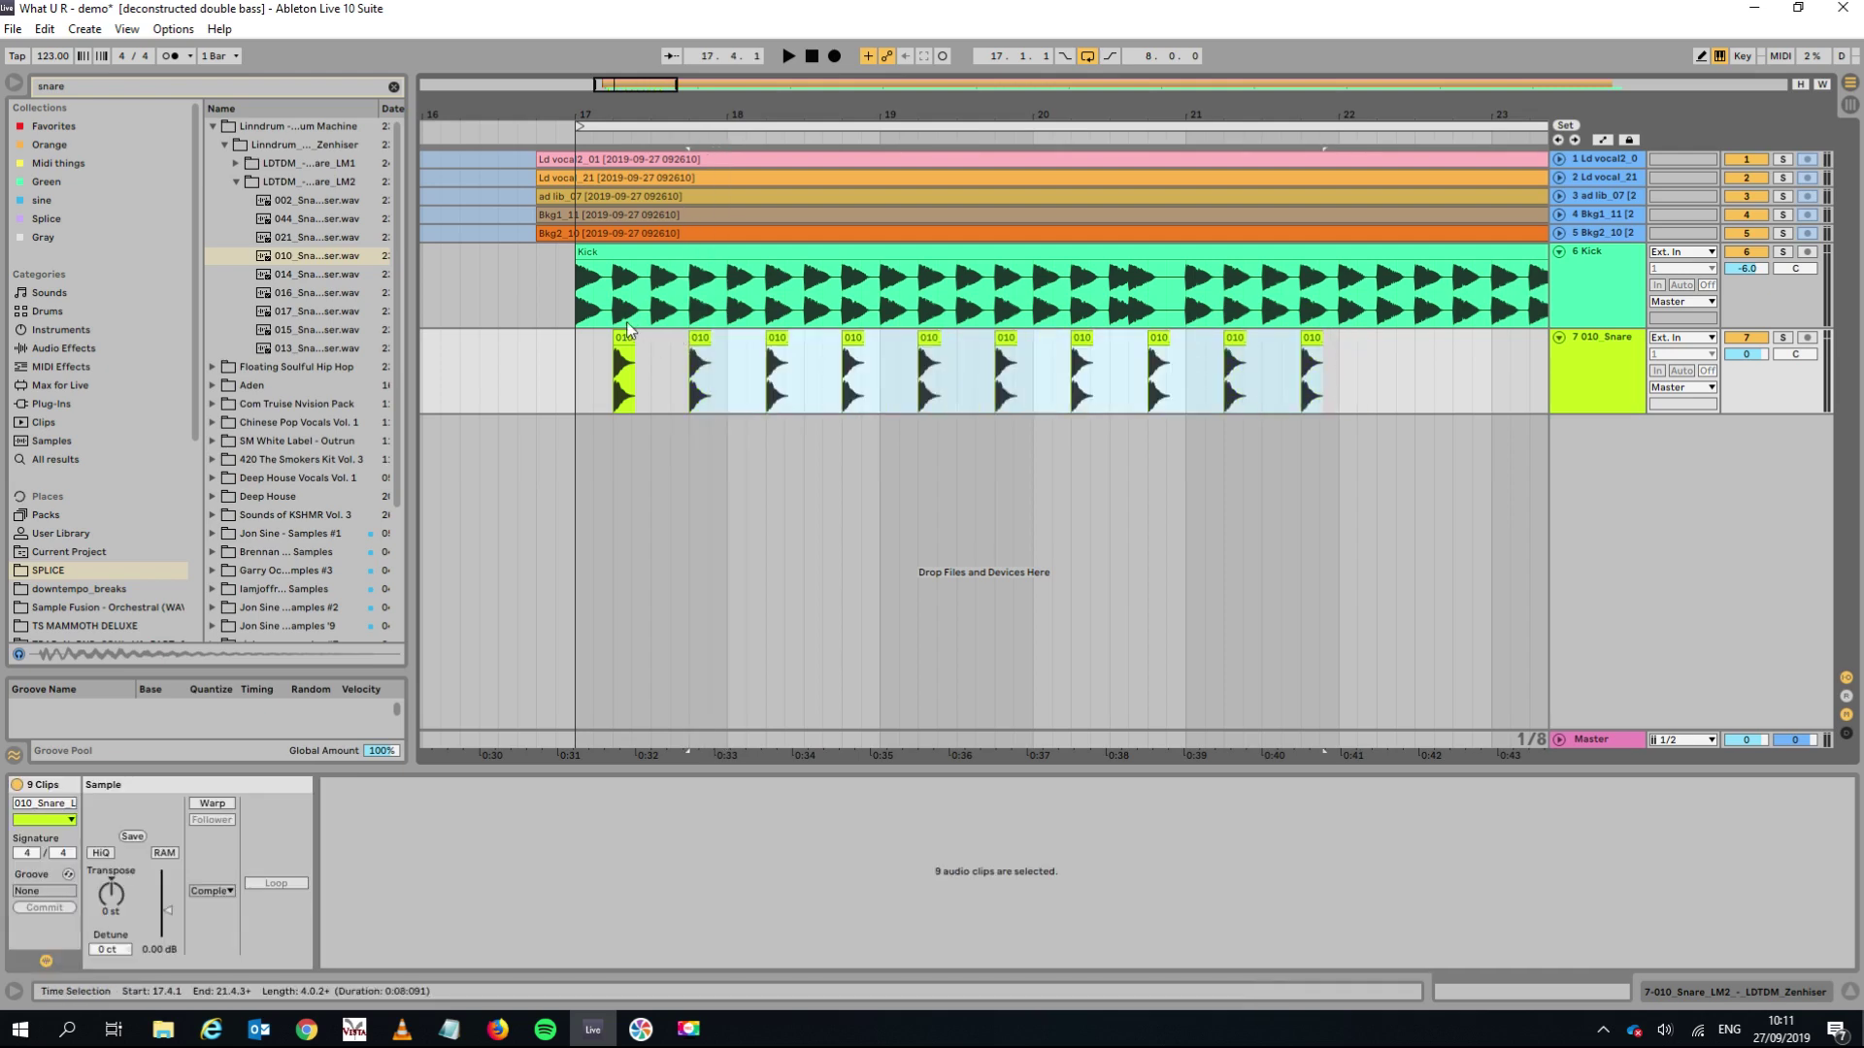
click(604, 252)
key(space)
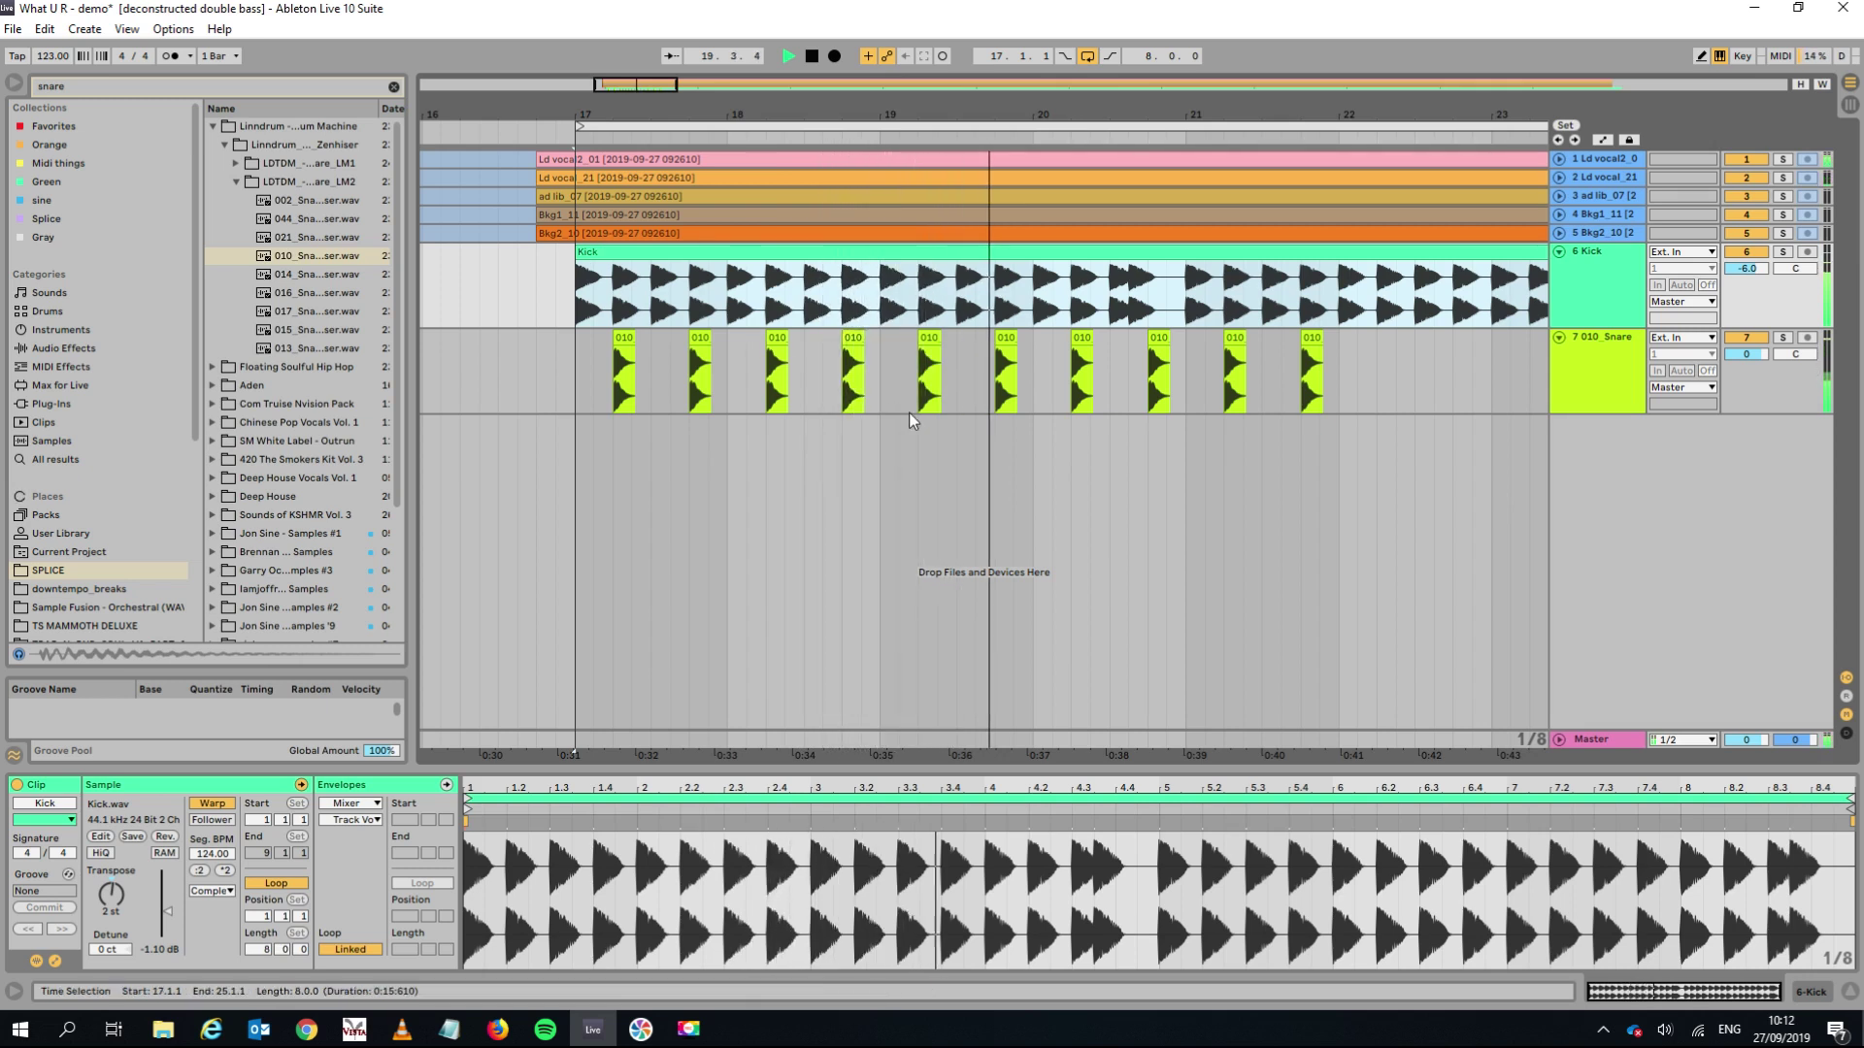
Audition the alternative snare samples in the LM2 folder.
click(321, 277)
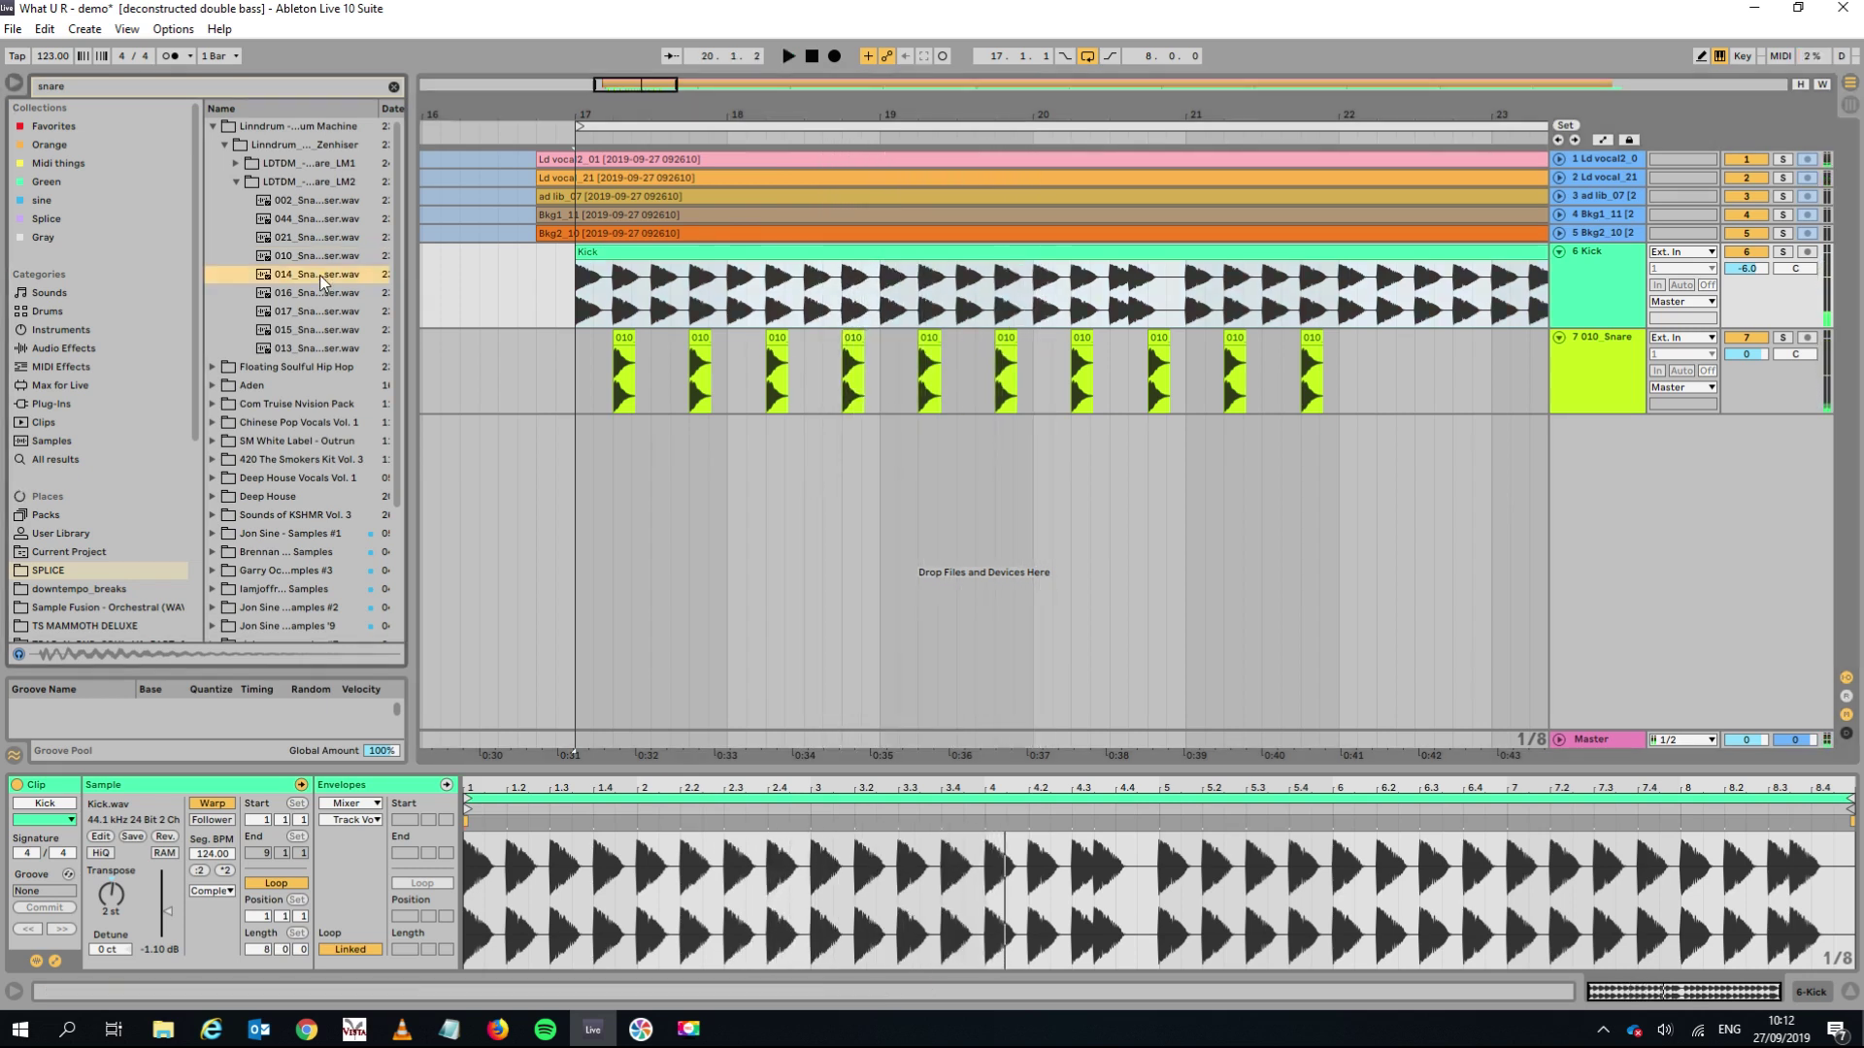
click(306, 294)
click(312, 312)
click(322, 330)
click(323, 348)
click(312, 201)
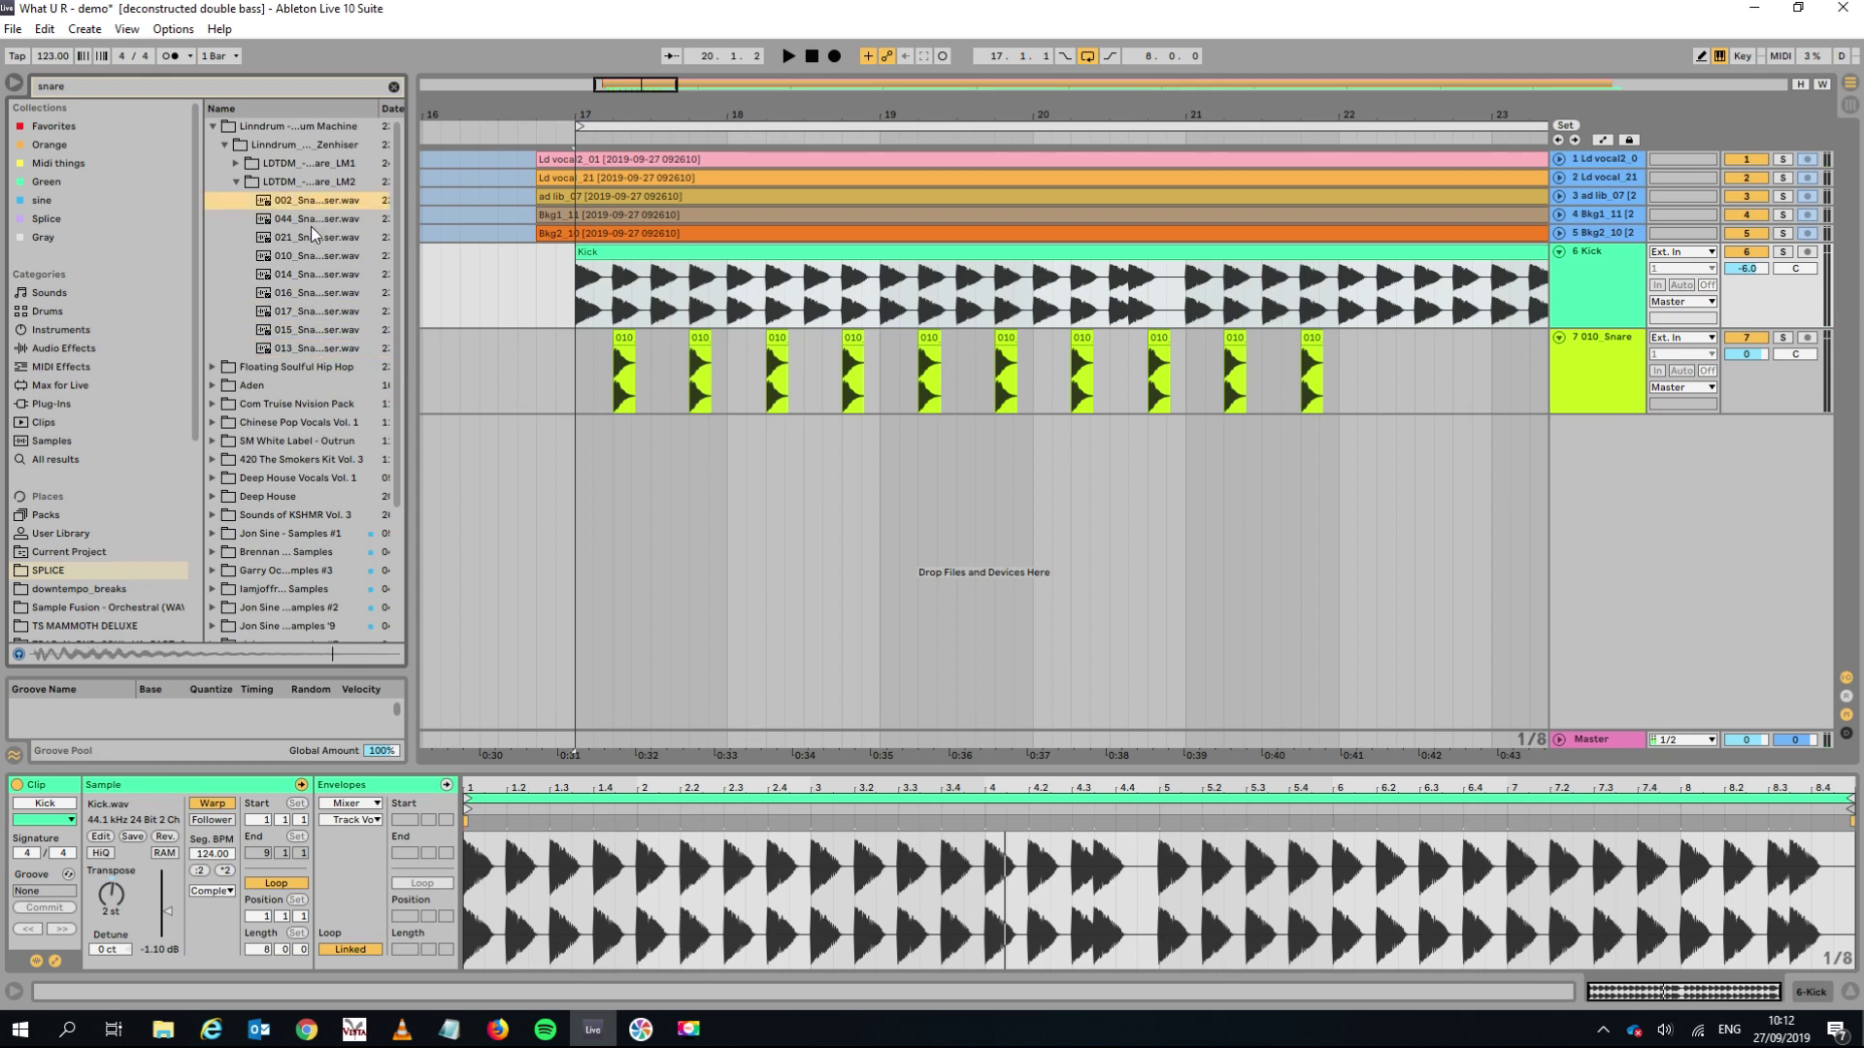
click(314, 237)
Replace the first two snare hits with the 015 snare sample from the LM1 folder and listen to them.
click(236, 167)
click(271, 185)
drag(281, 186, 623, 374)
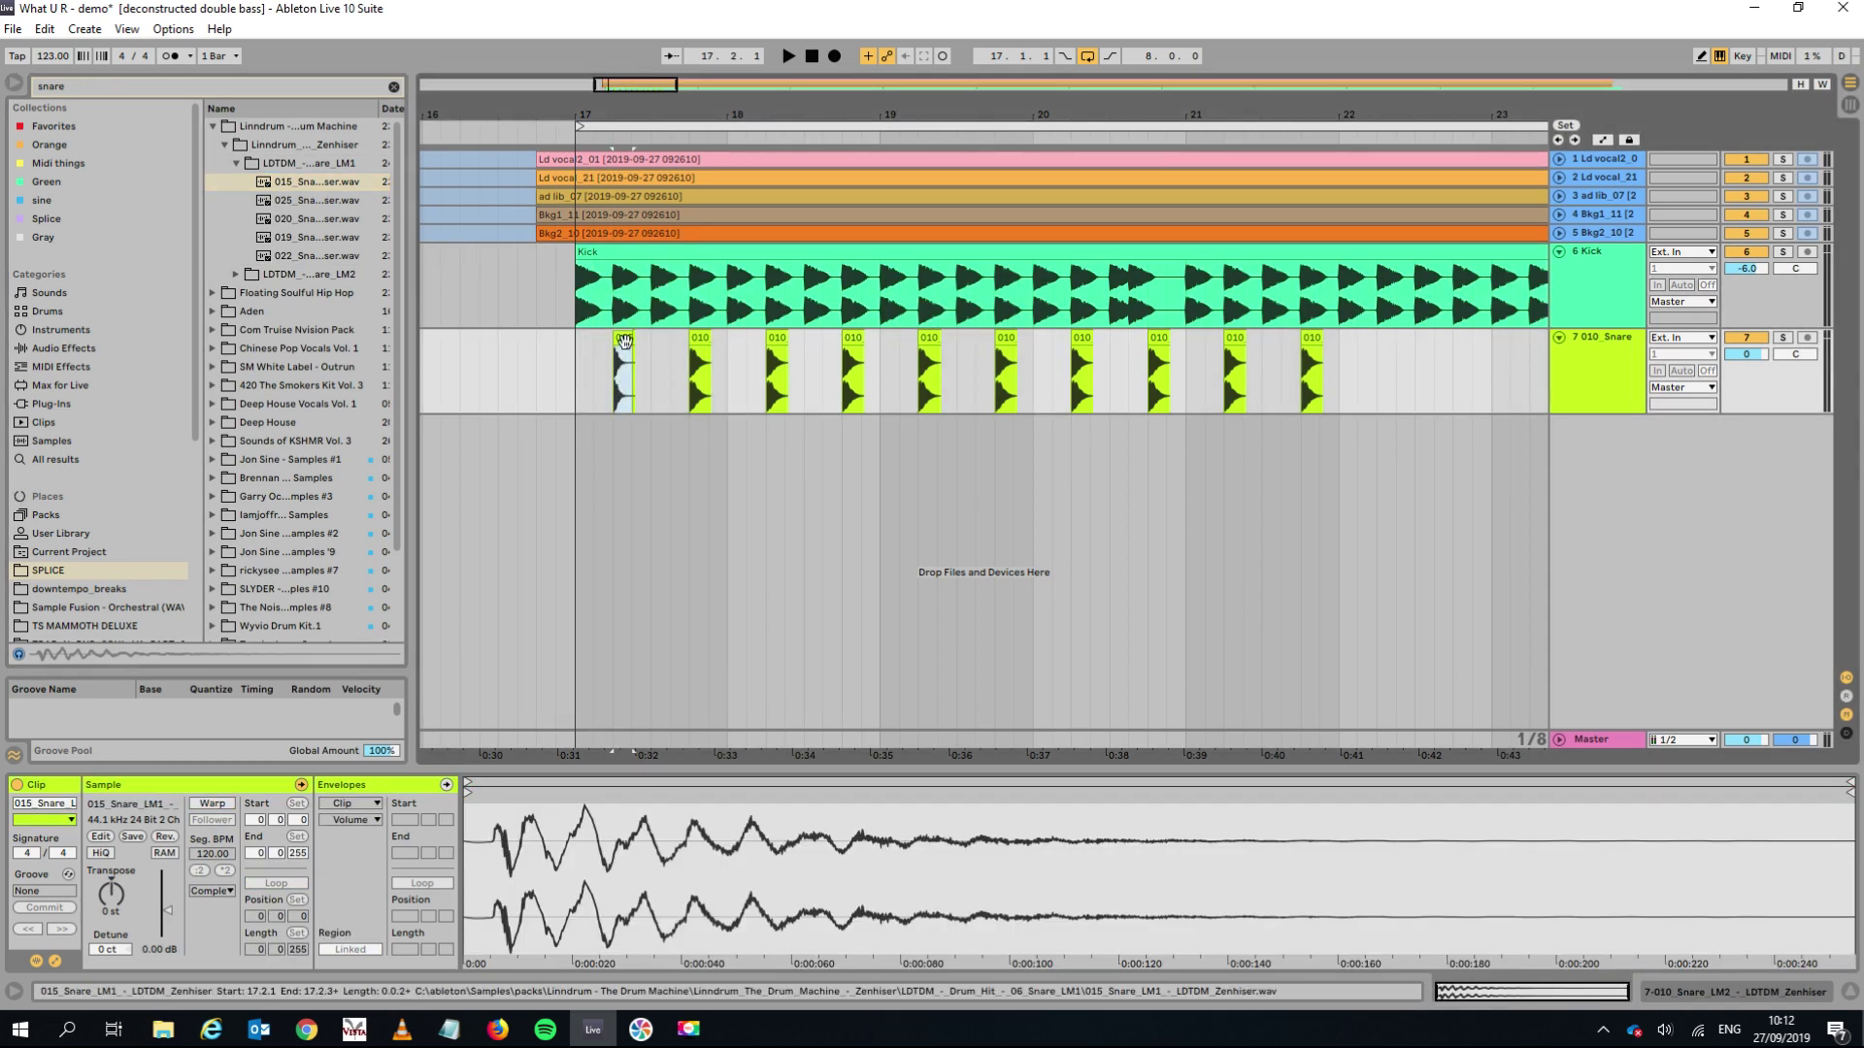
click(695, 341)
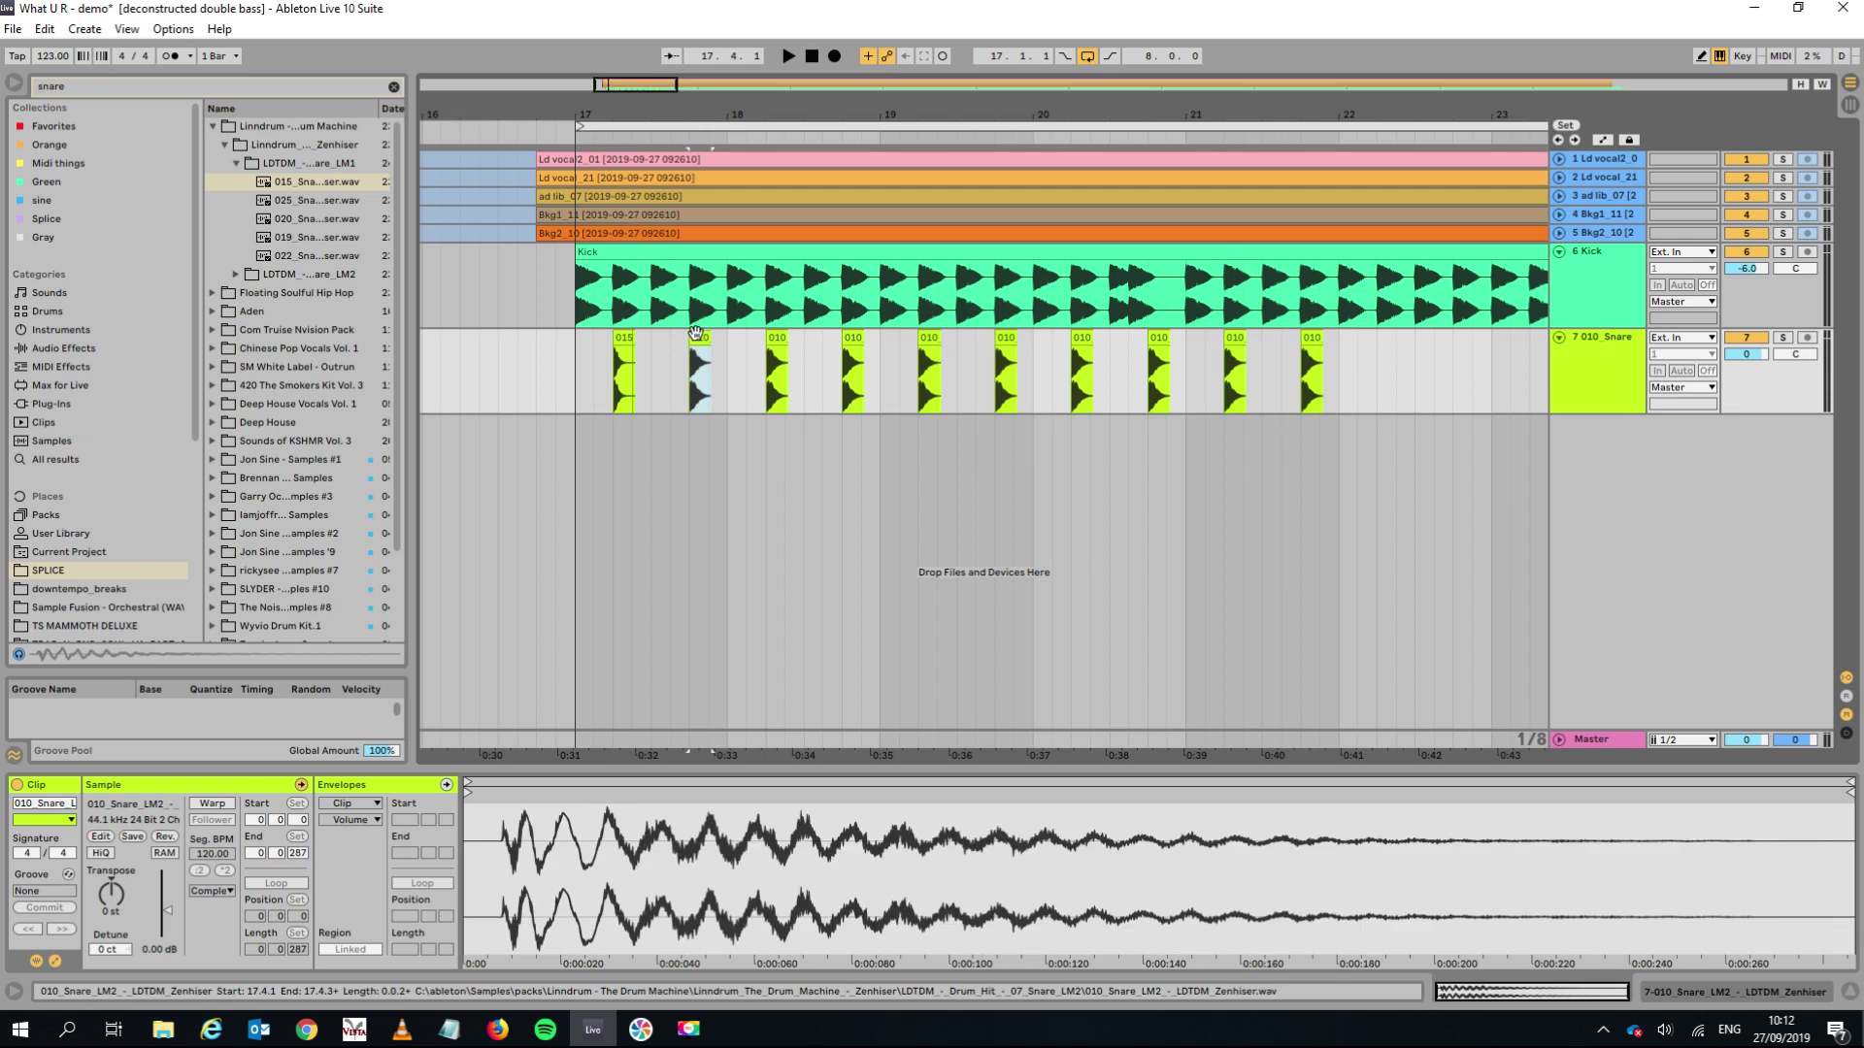
click(576, 356)
key(space)
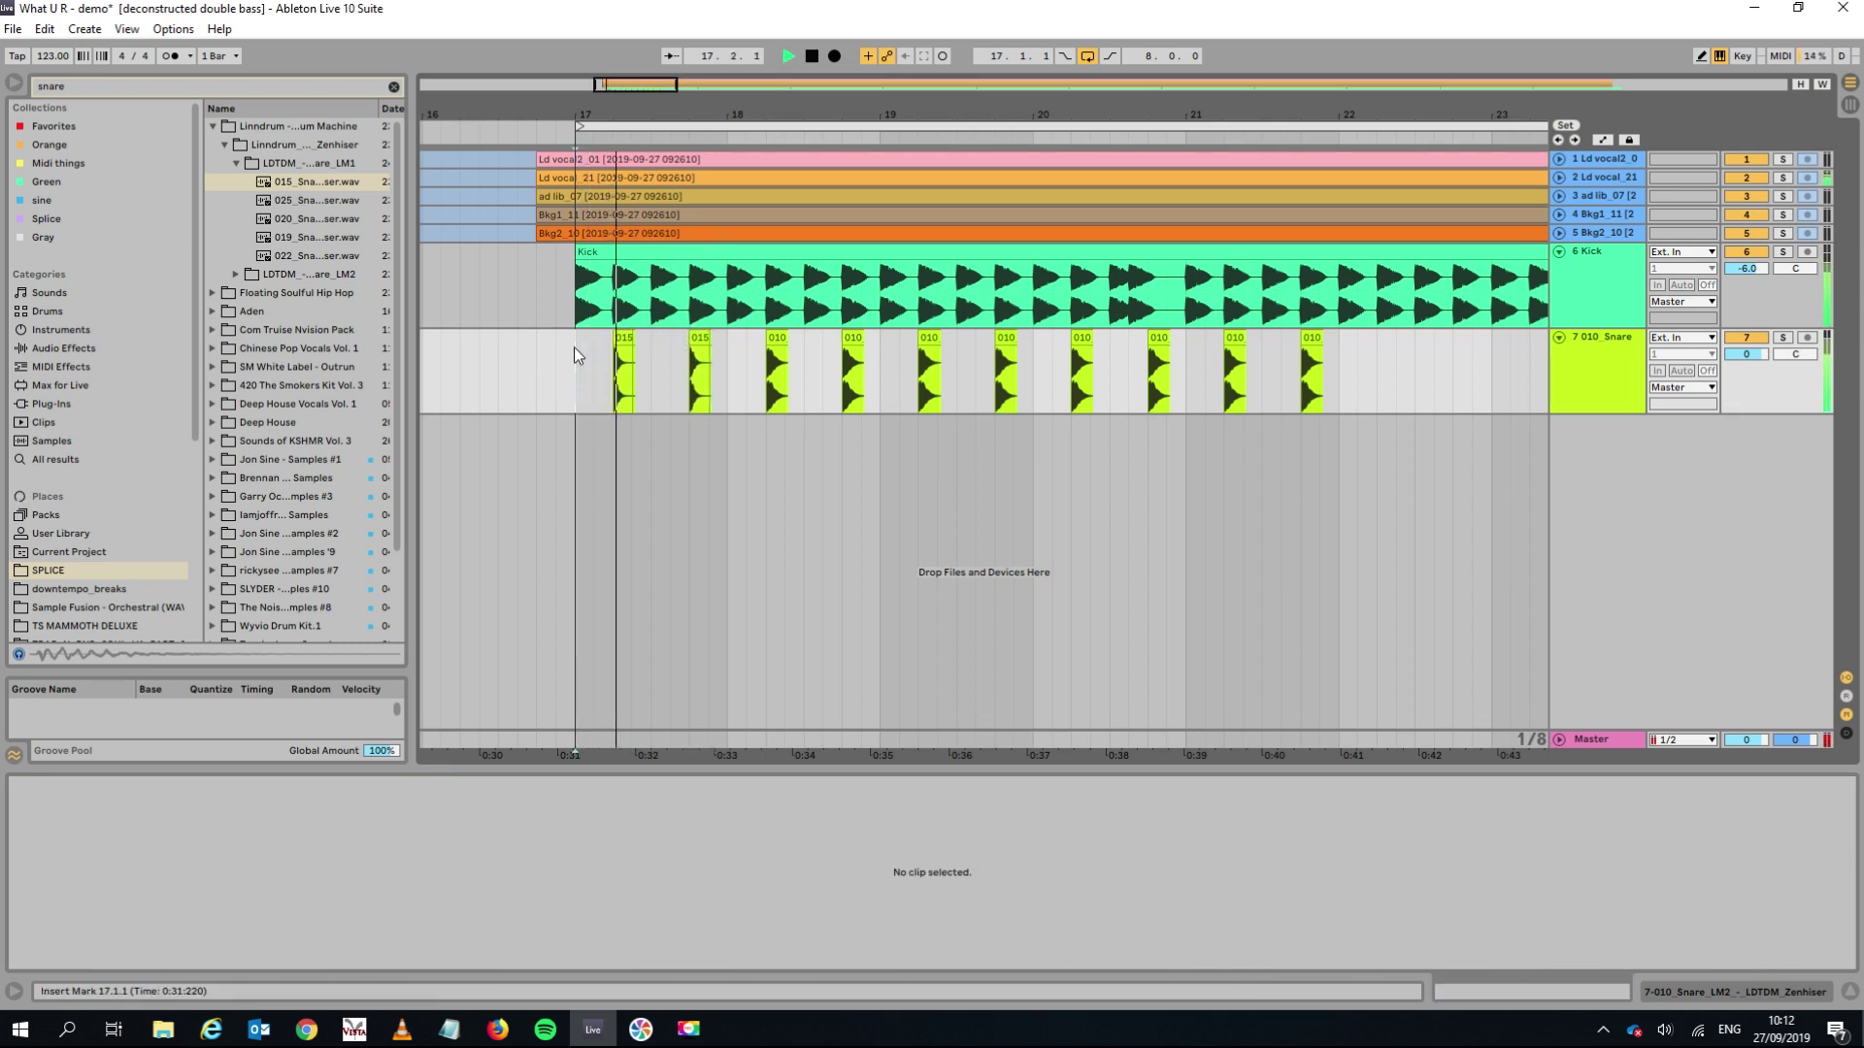
key(space)
Audition the other LM1 snares, place the 019 sample over the first snare hit at 17.2.1, and play it.
click(315, 201)
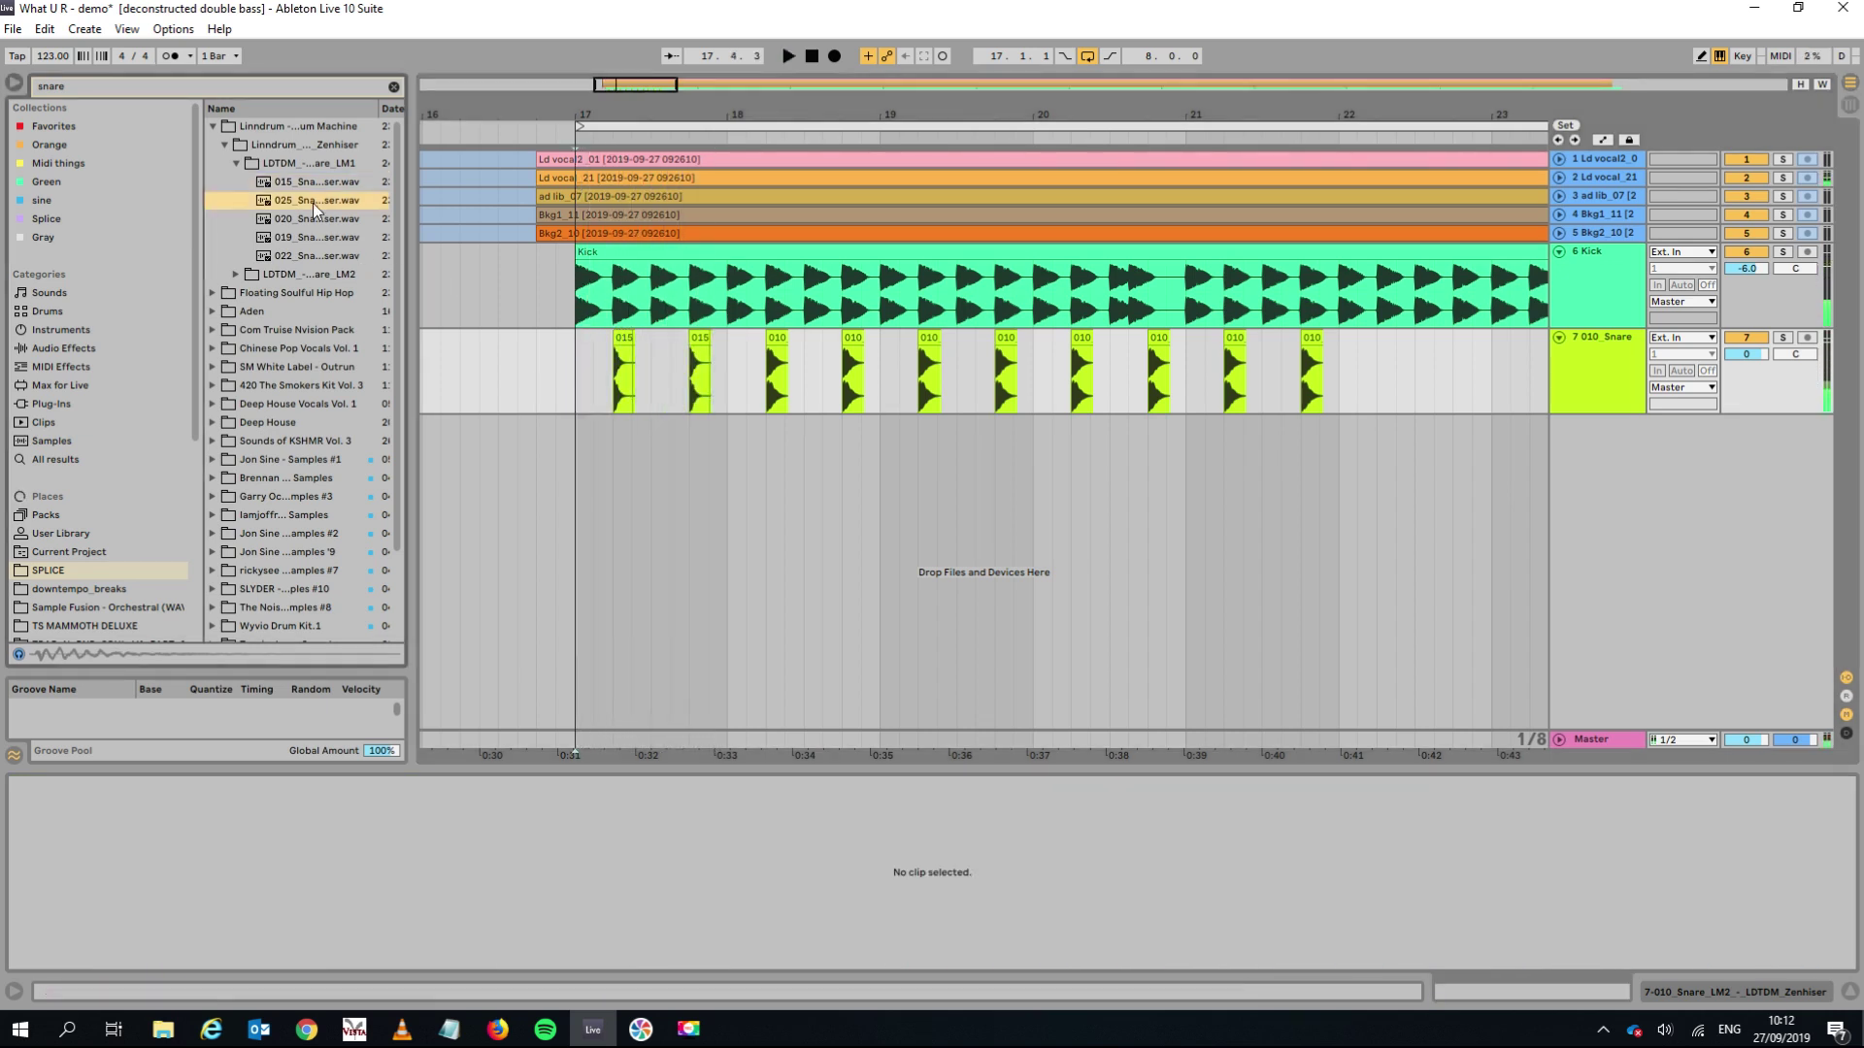
key(Down)
key(Down)
key(Down)
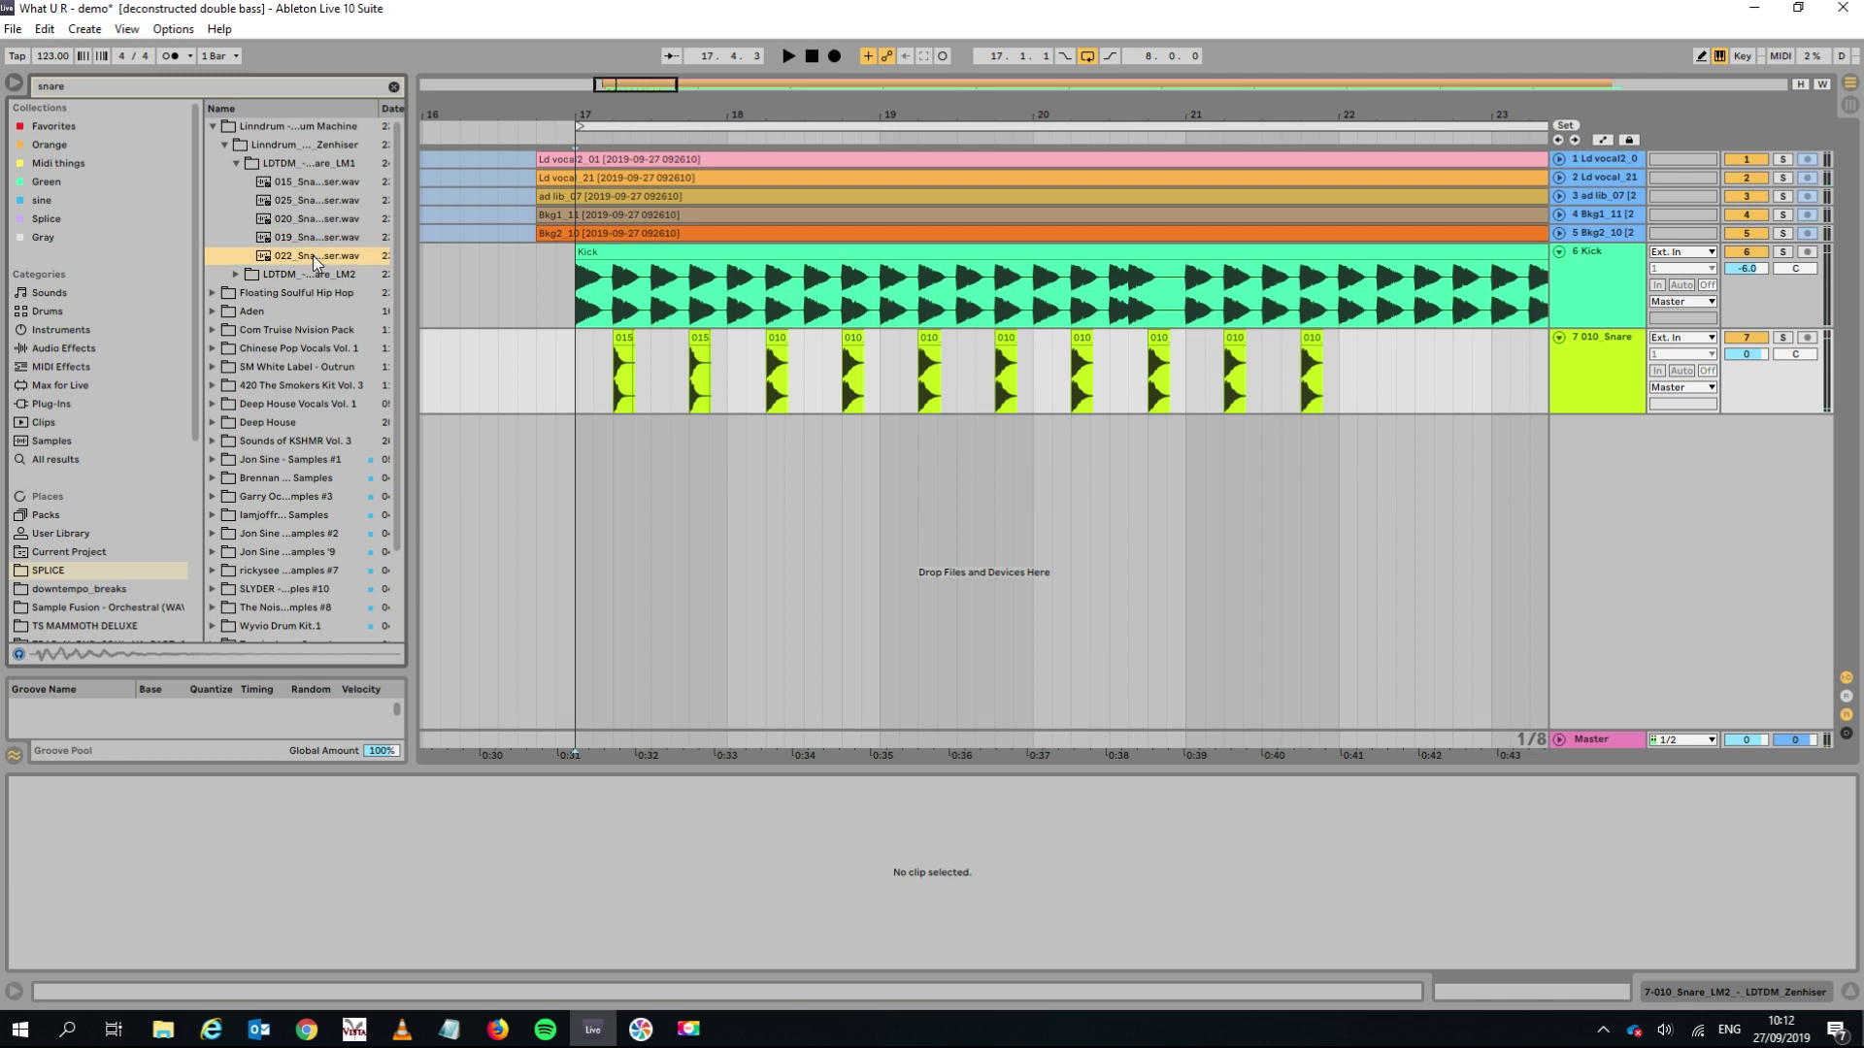
drag(305, 243, 617, 361)
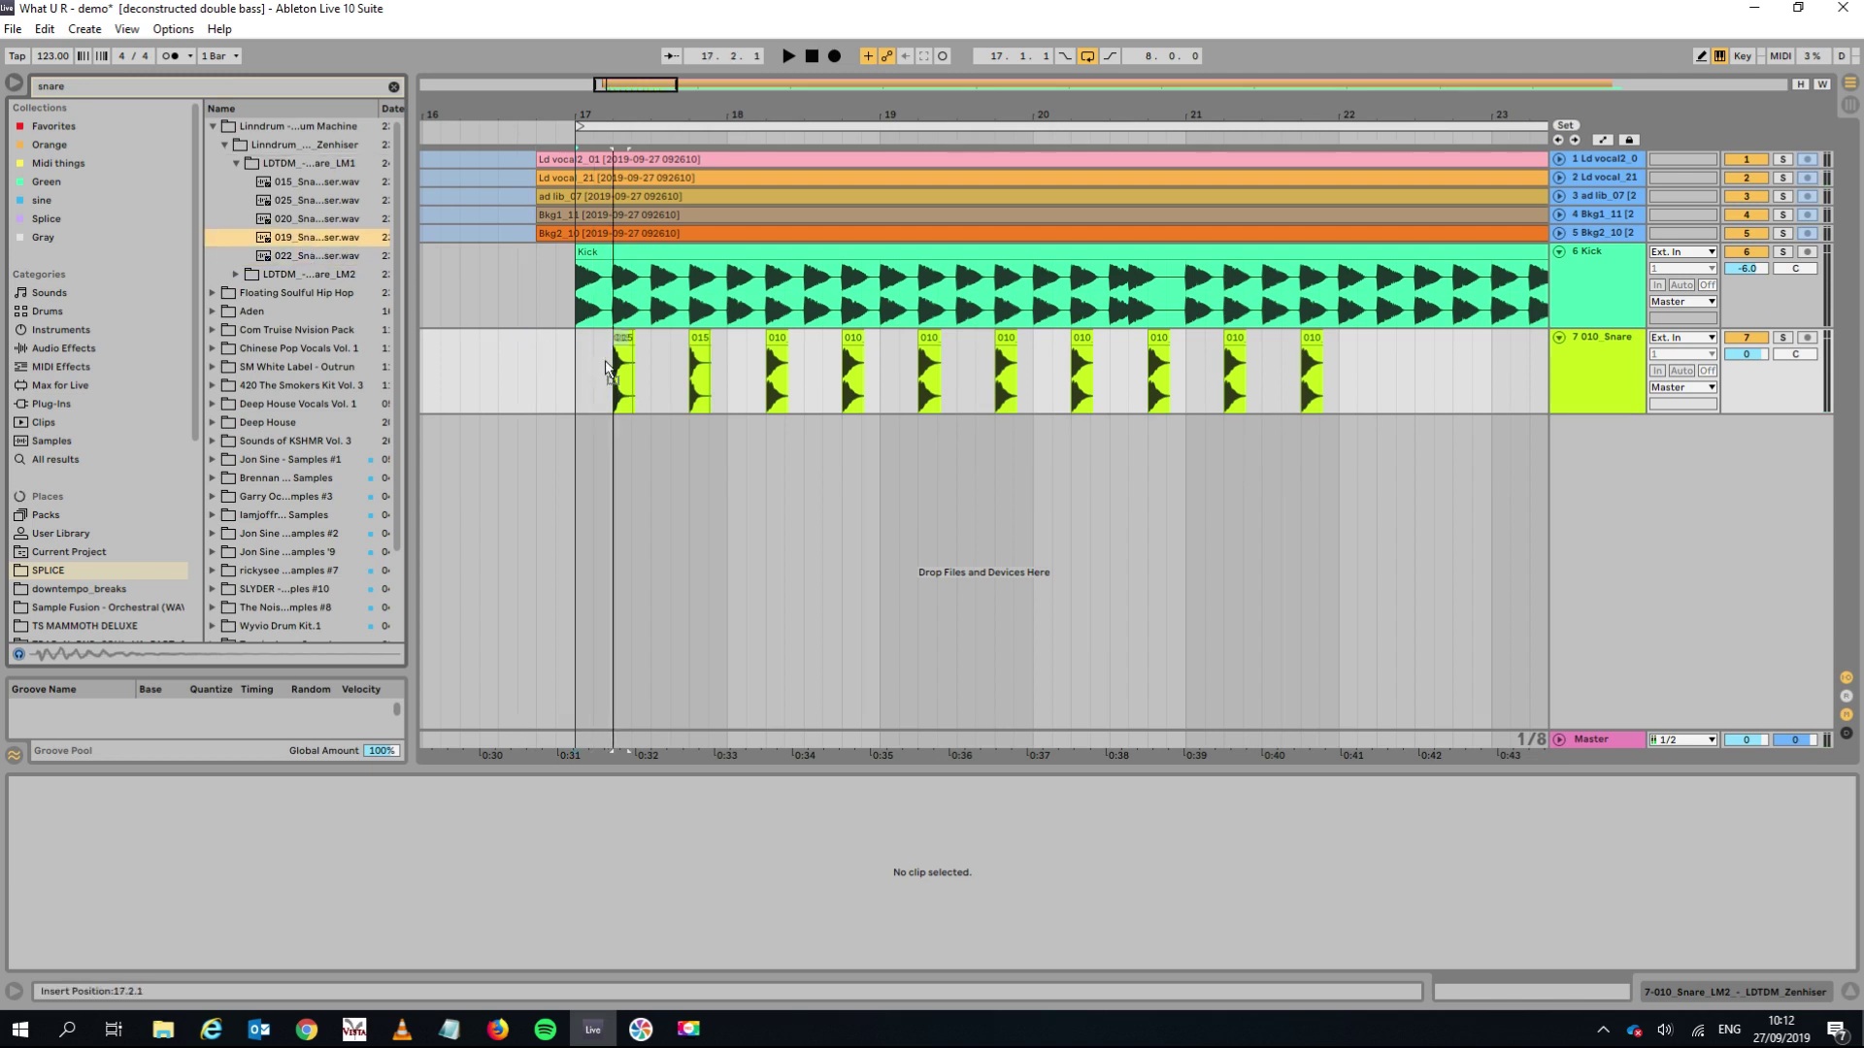
click(588, 361)
key(space)
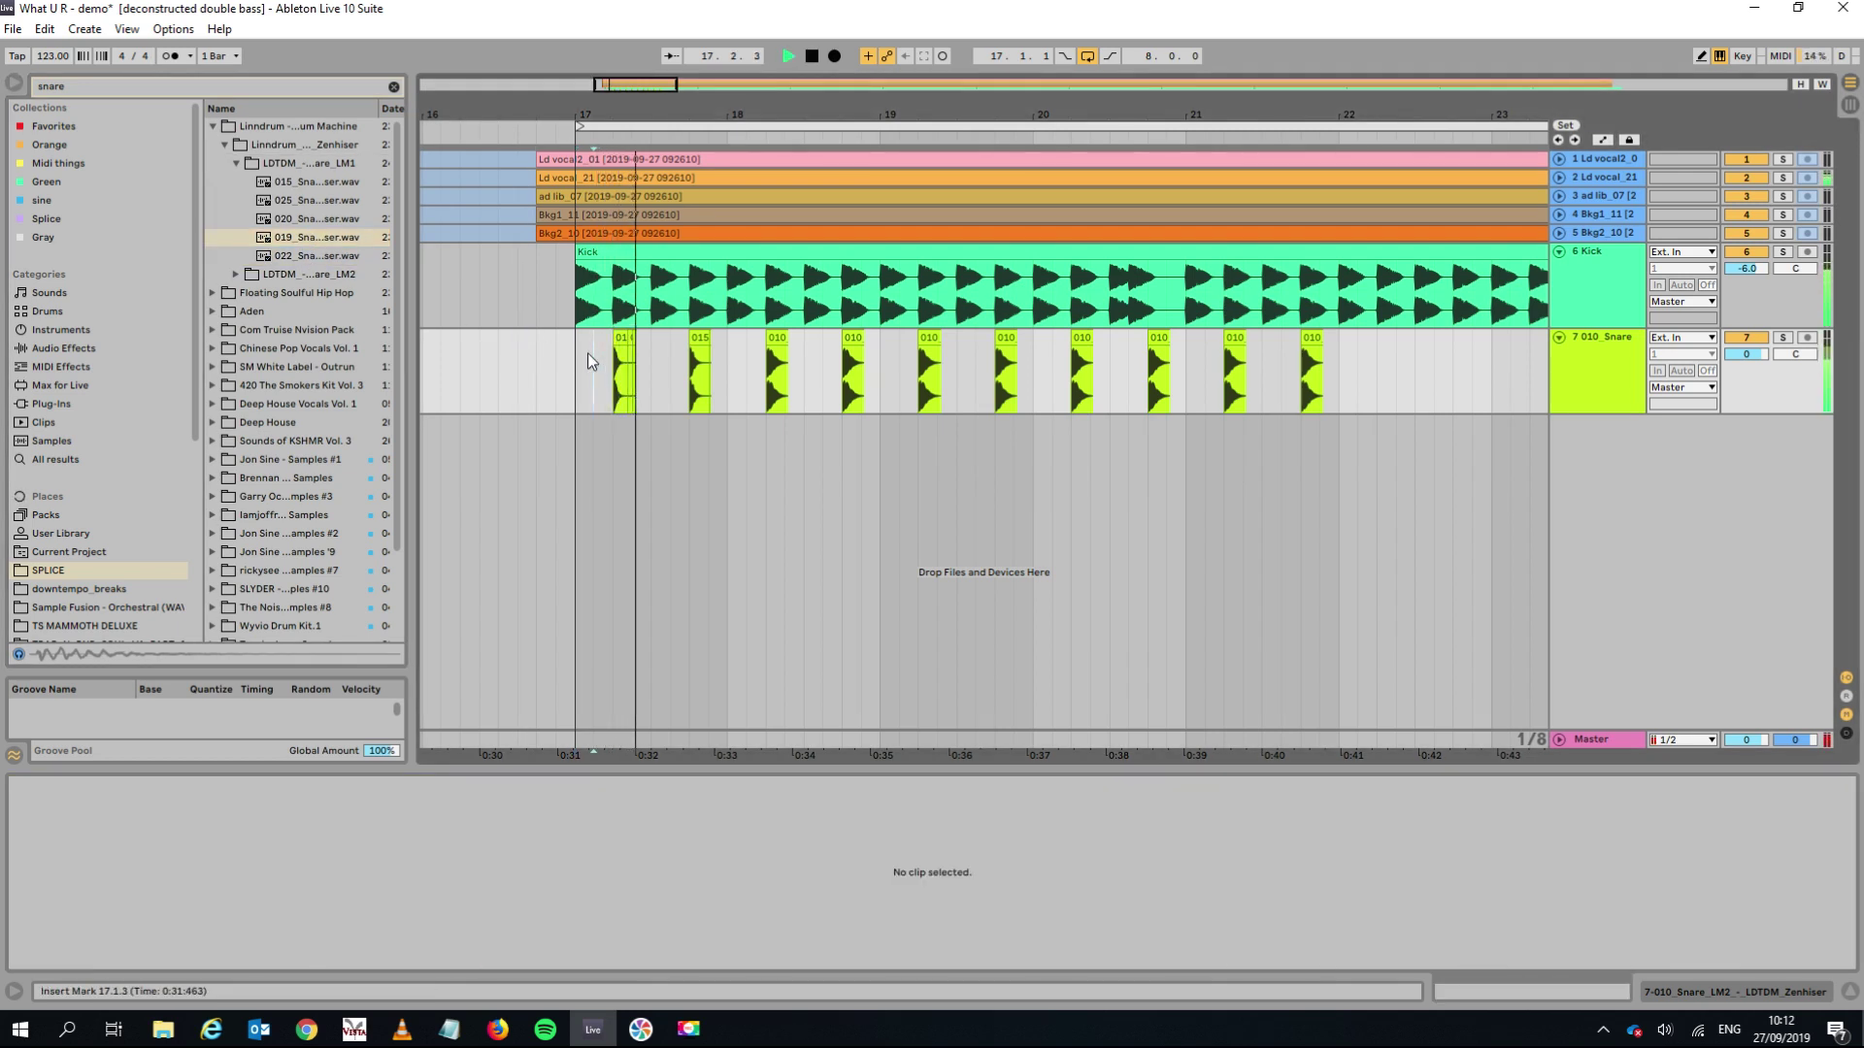
Audition the LM2 snare samples from 044 to 013 once more to compare them.
click(242, 274)
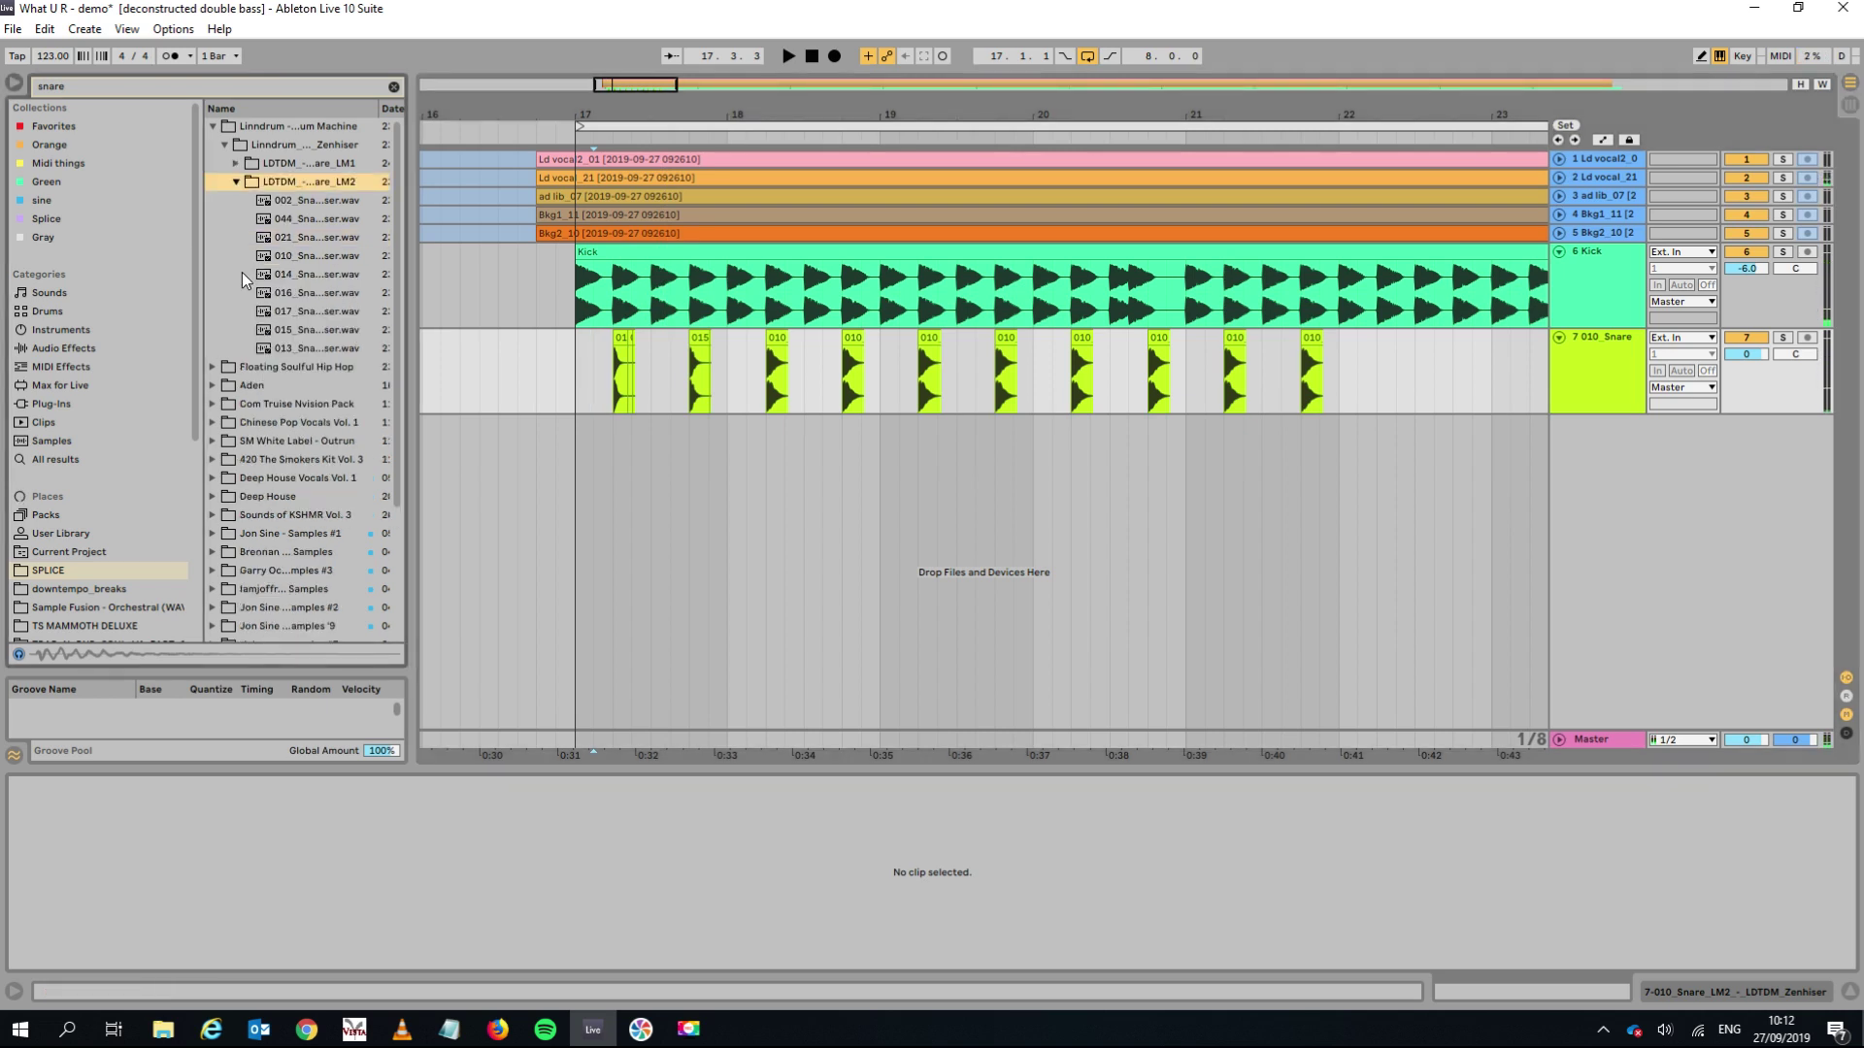
click(305, 217)
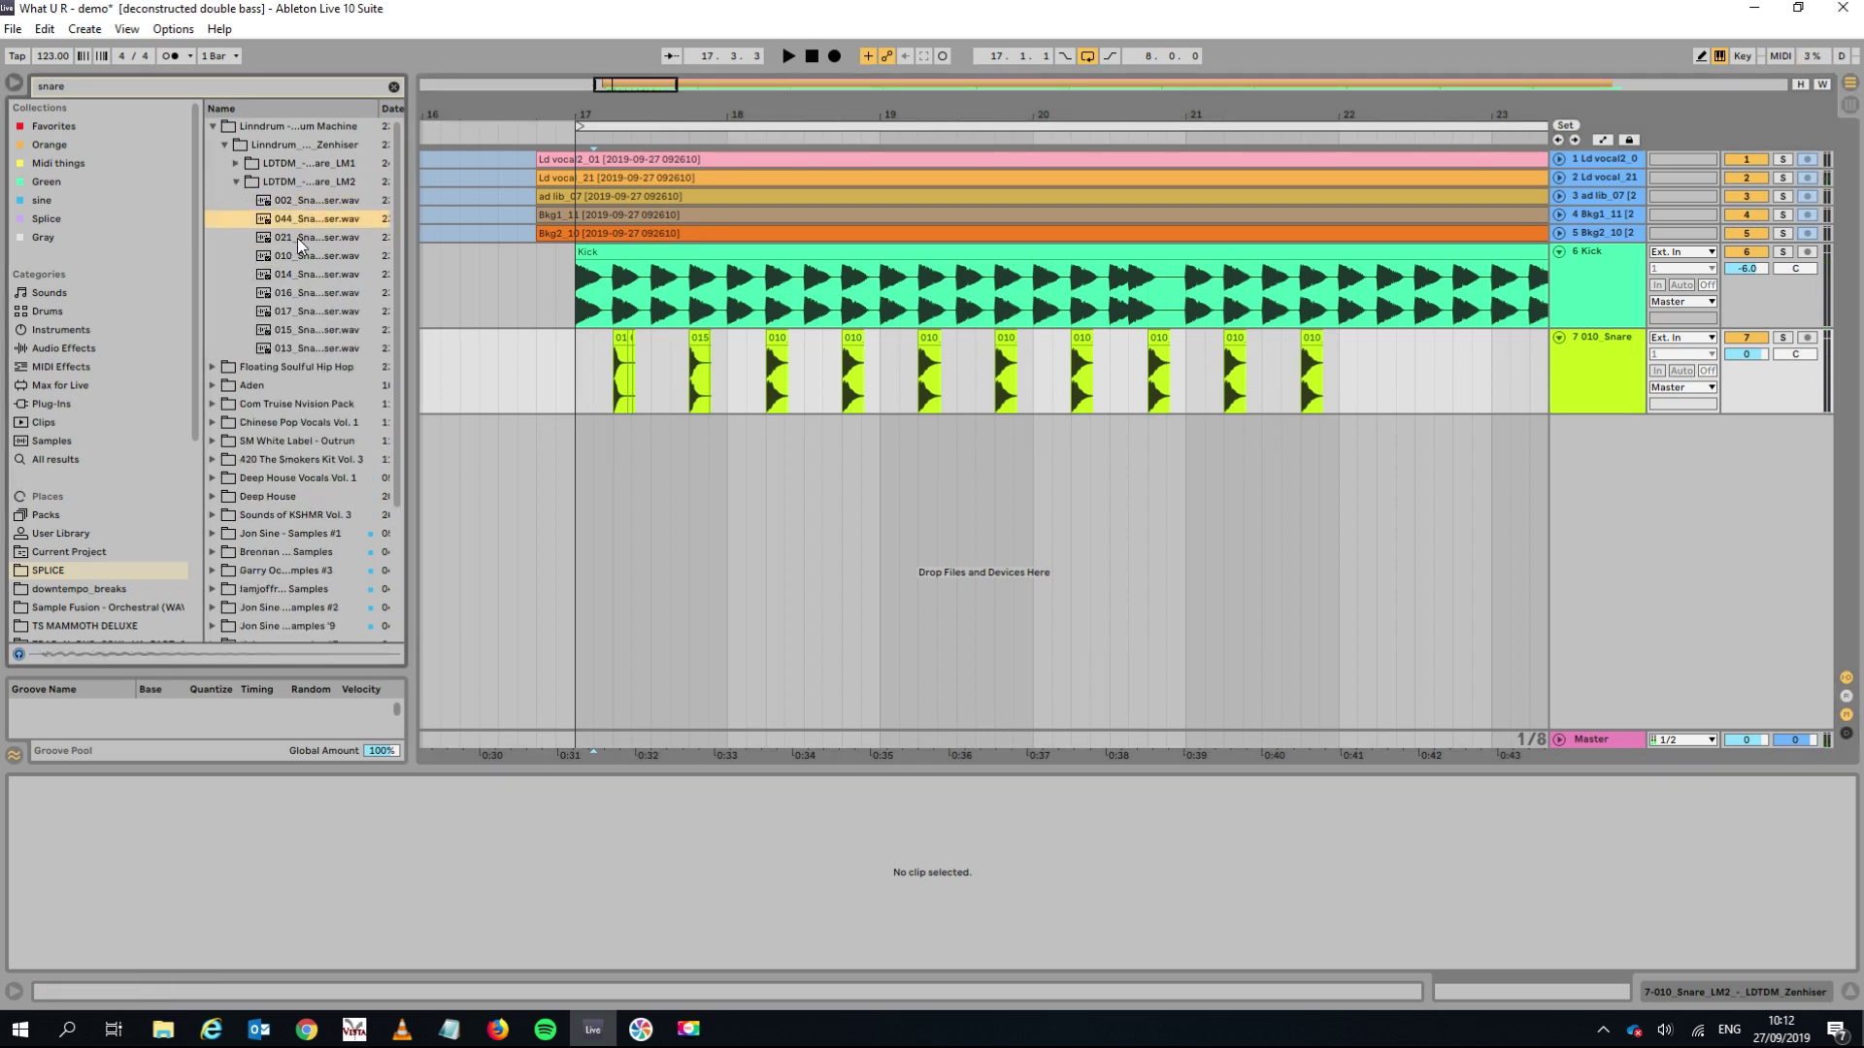
click(299, 238)
click(297, 257)
click(311, 274)
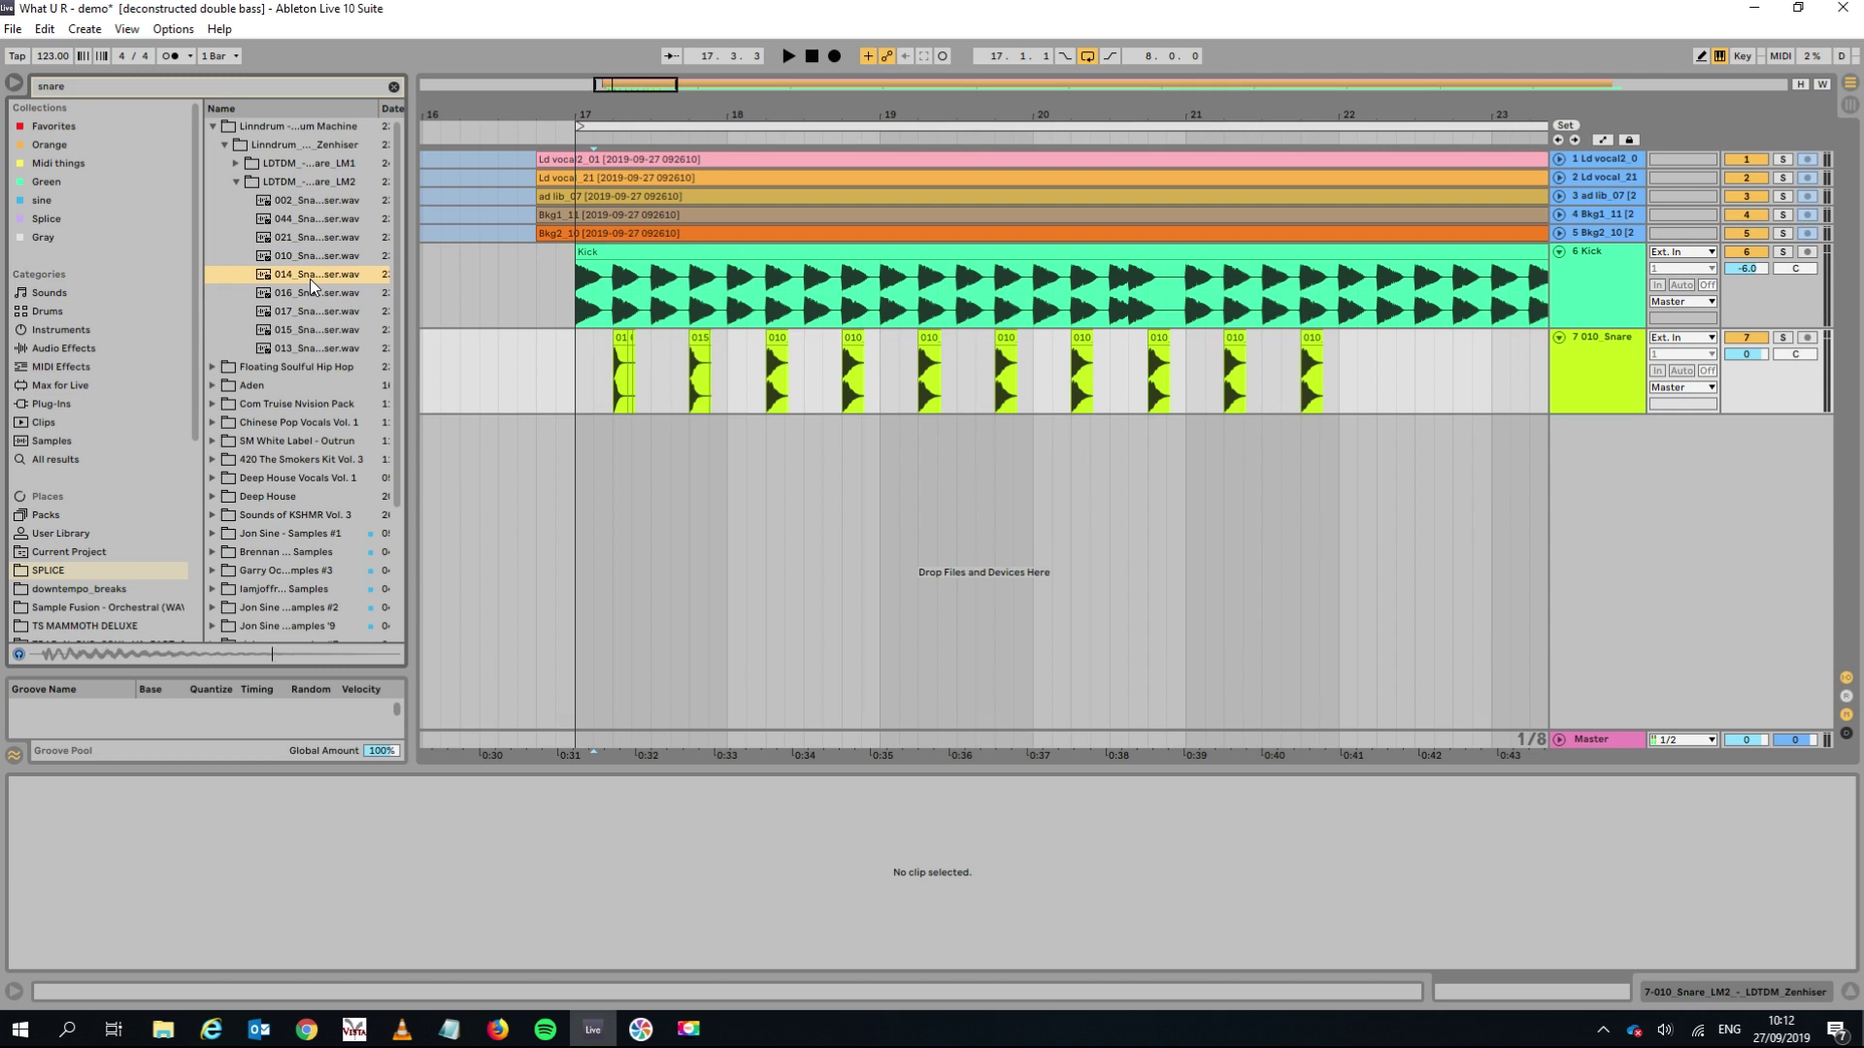
click(311, 297)
click(313, 315)
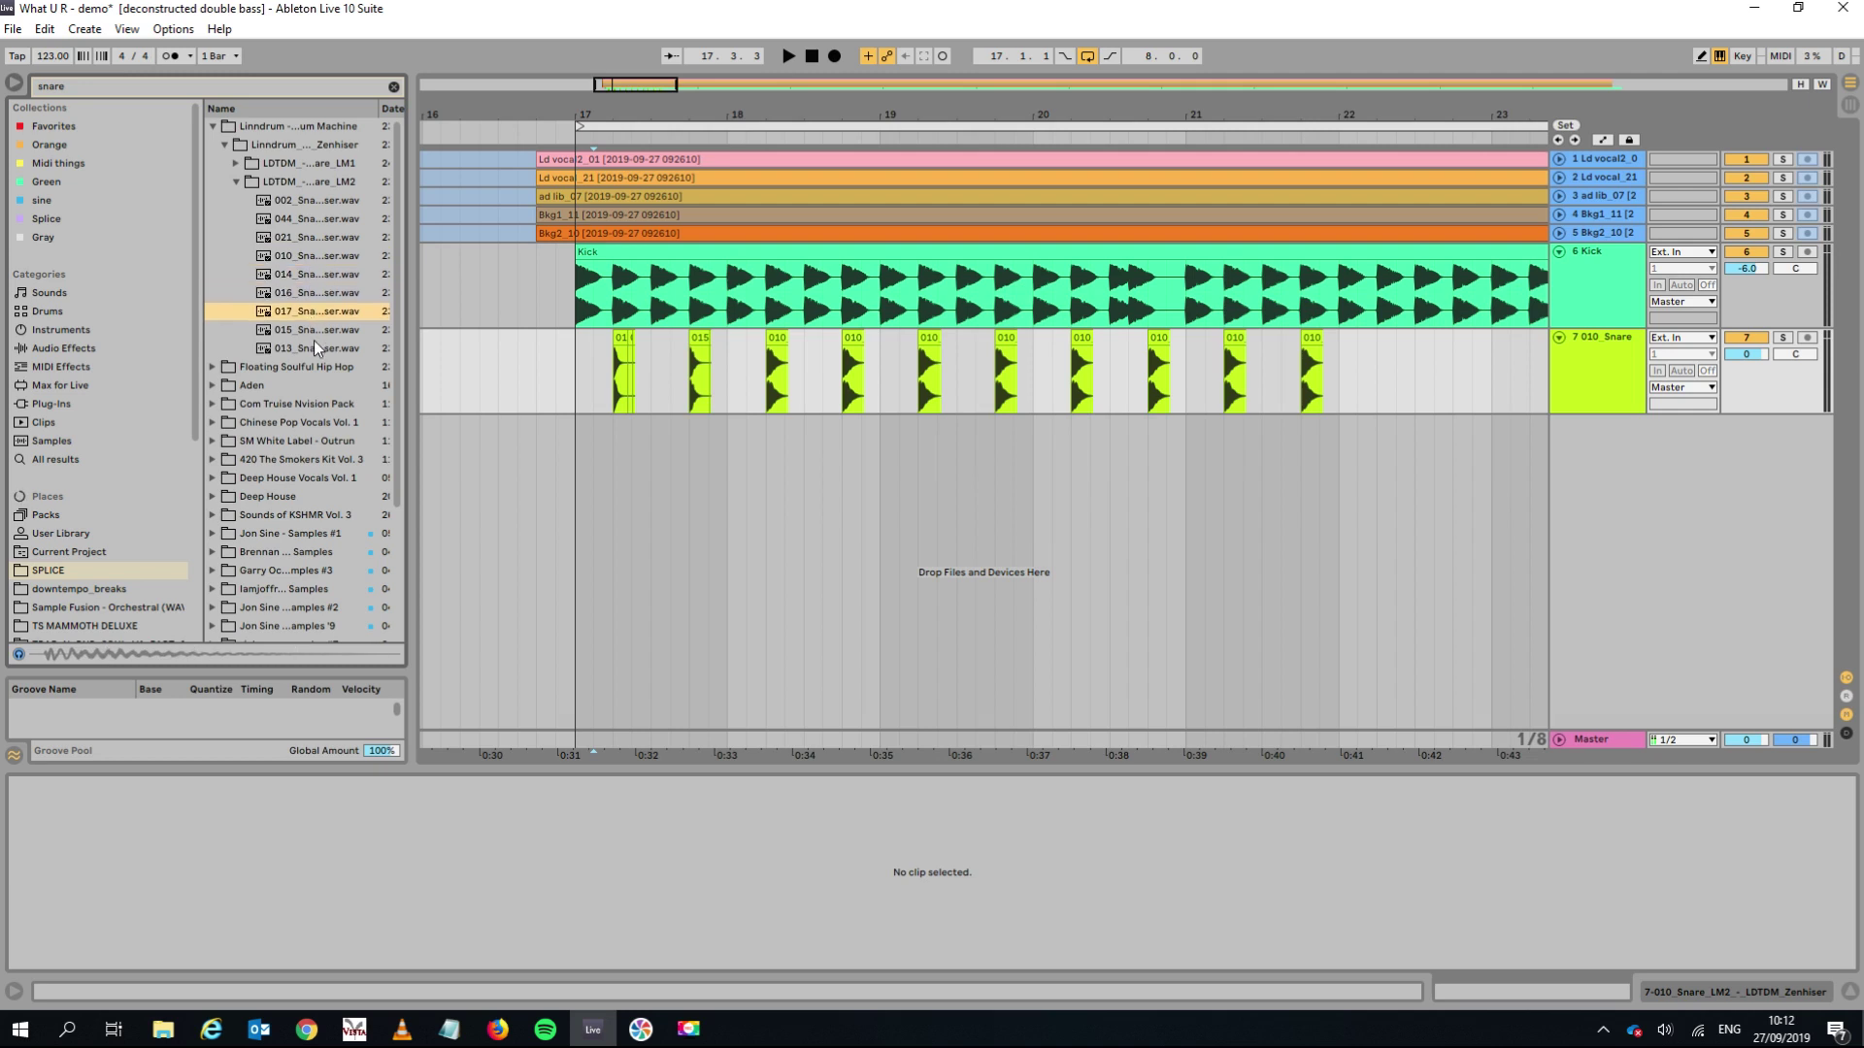
click(316, 347)
click(313, 332)
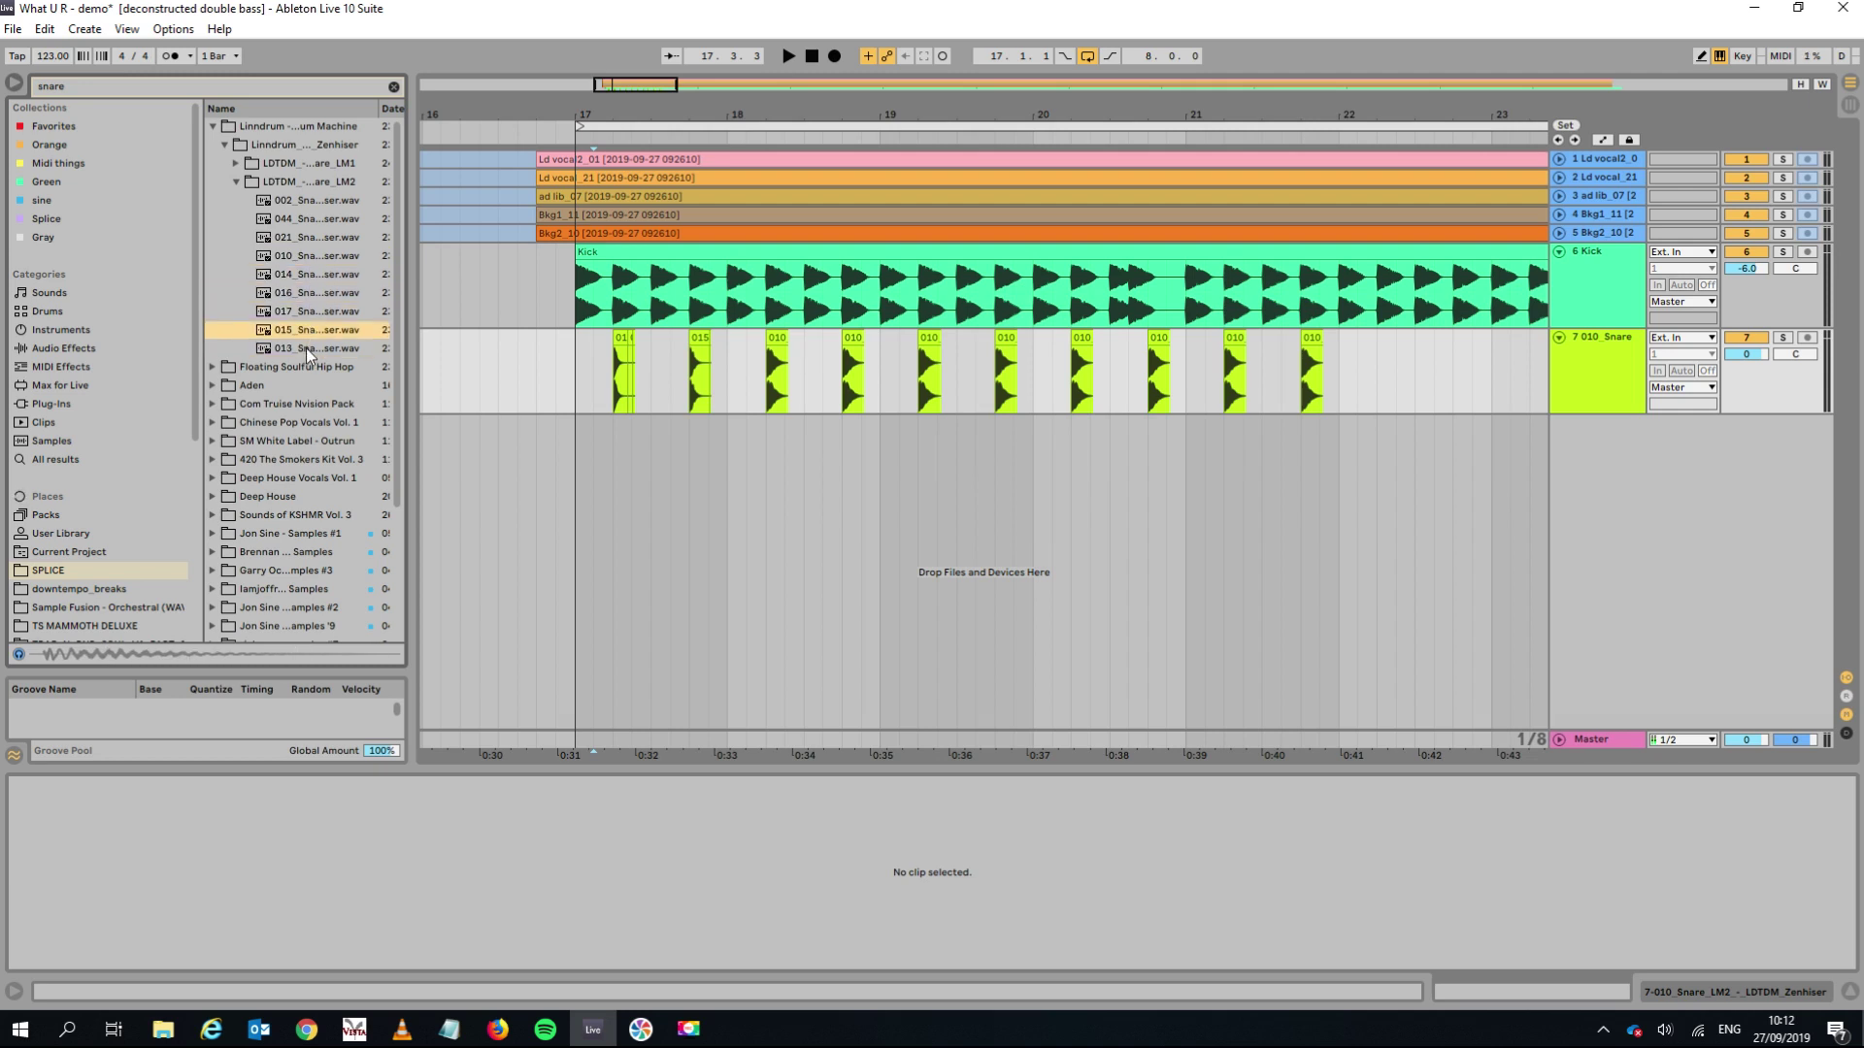
click(309, 315)
click(303, 293)
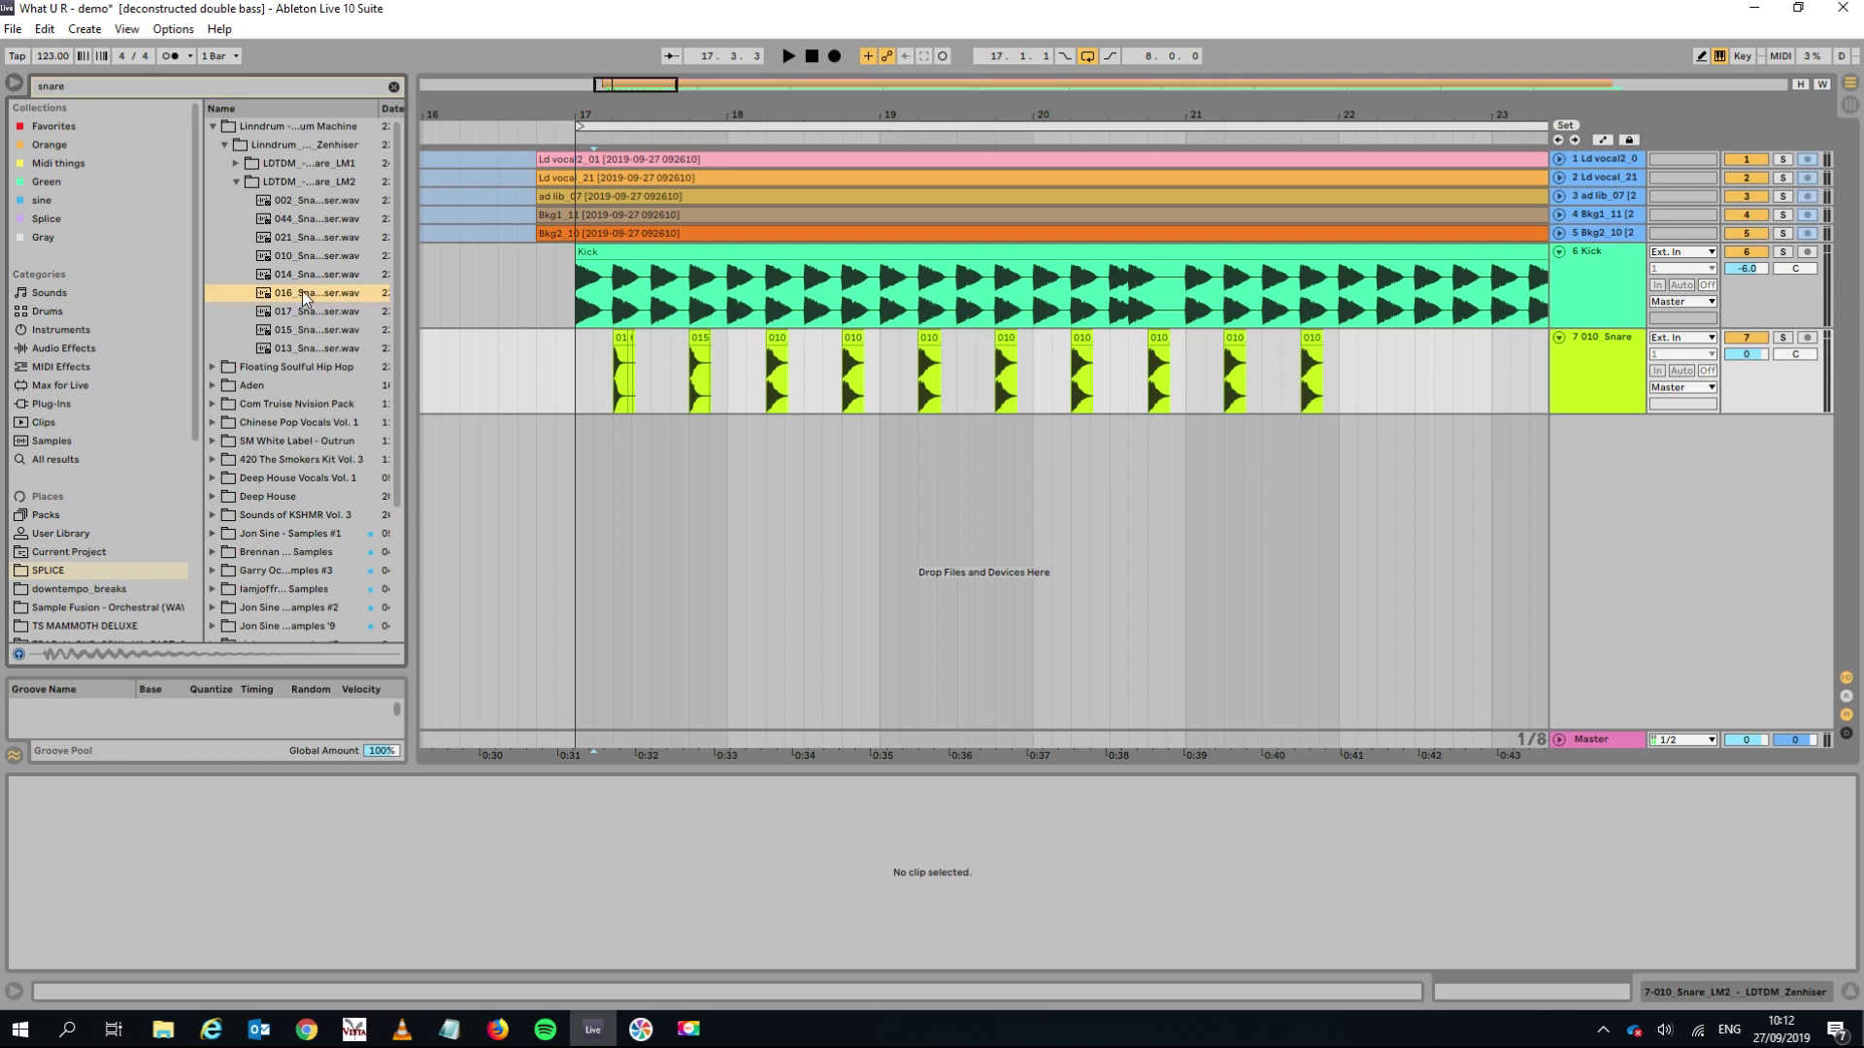
click(303, 274)
click(307, 348)
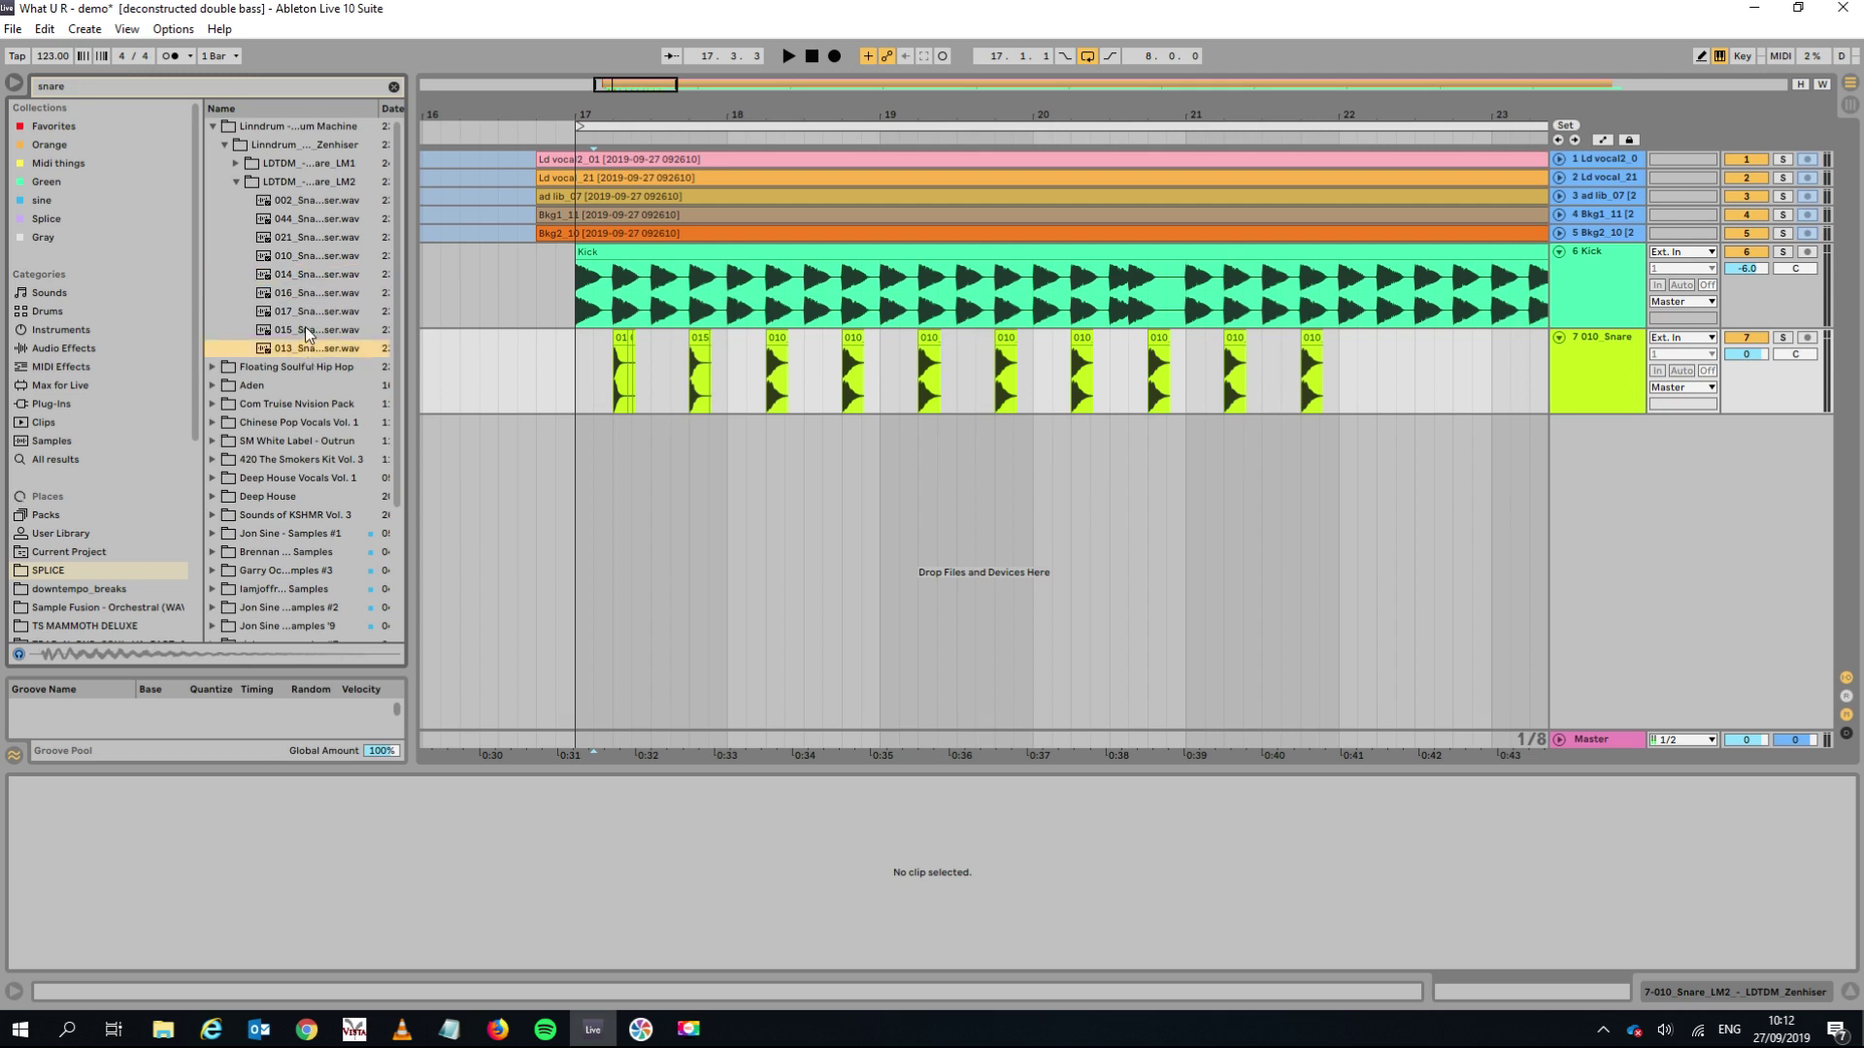
click(308, 331)
Place the 021 snare sample from the LM2 folder over the first snare hit at 17.2.1 and play it.
click(314, 238)
drag(313, 245, 616, 342)
click(581, 355)
key(space)
key(space)
Replace the first two snare hits at 17.2.1 and 17.4.1 with the 014 snare sample from the LM2 folder.
click(311, 258)
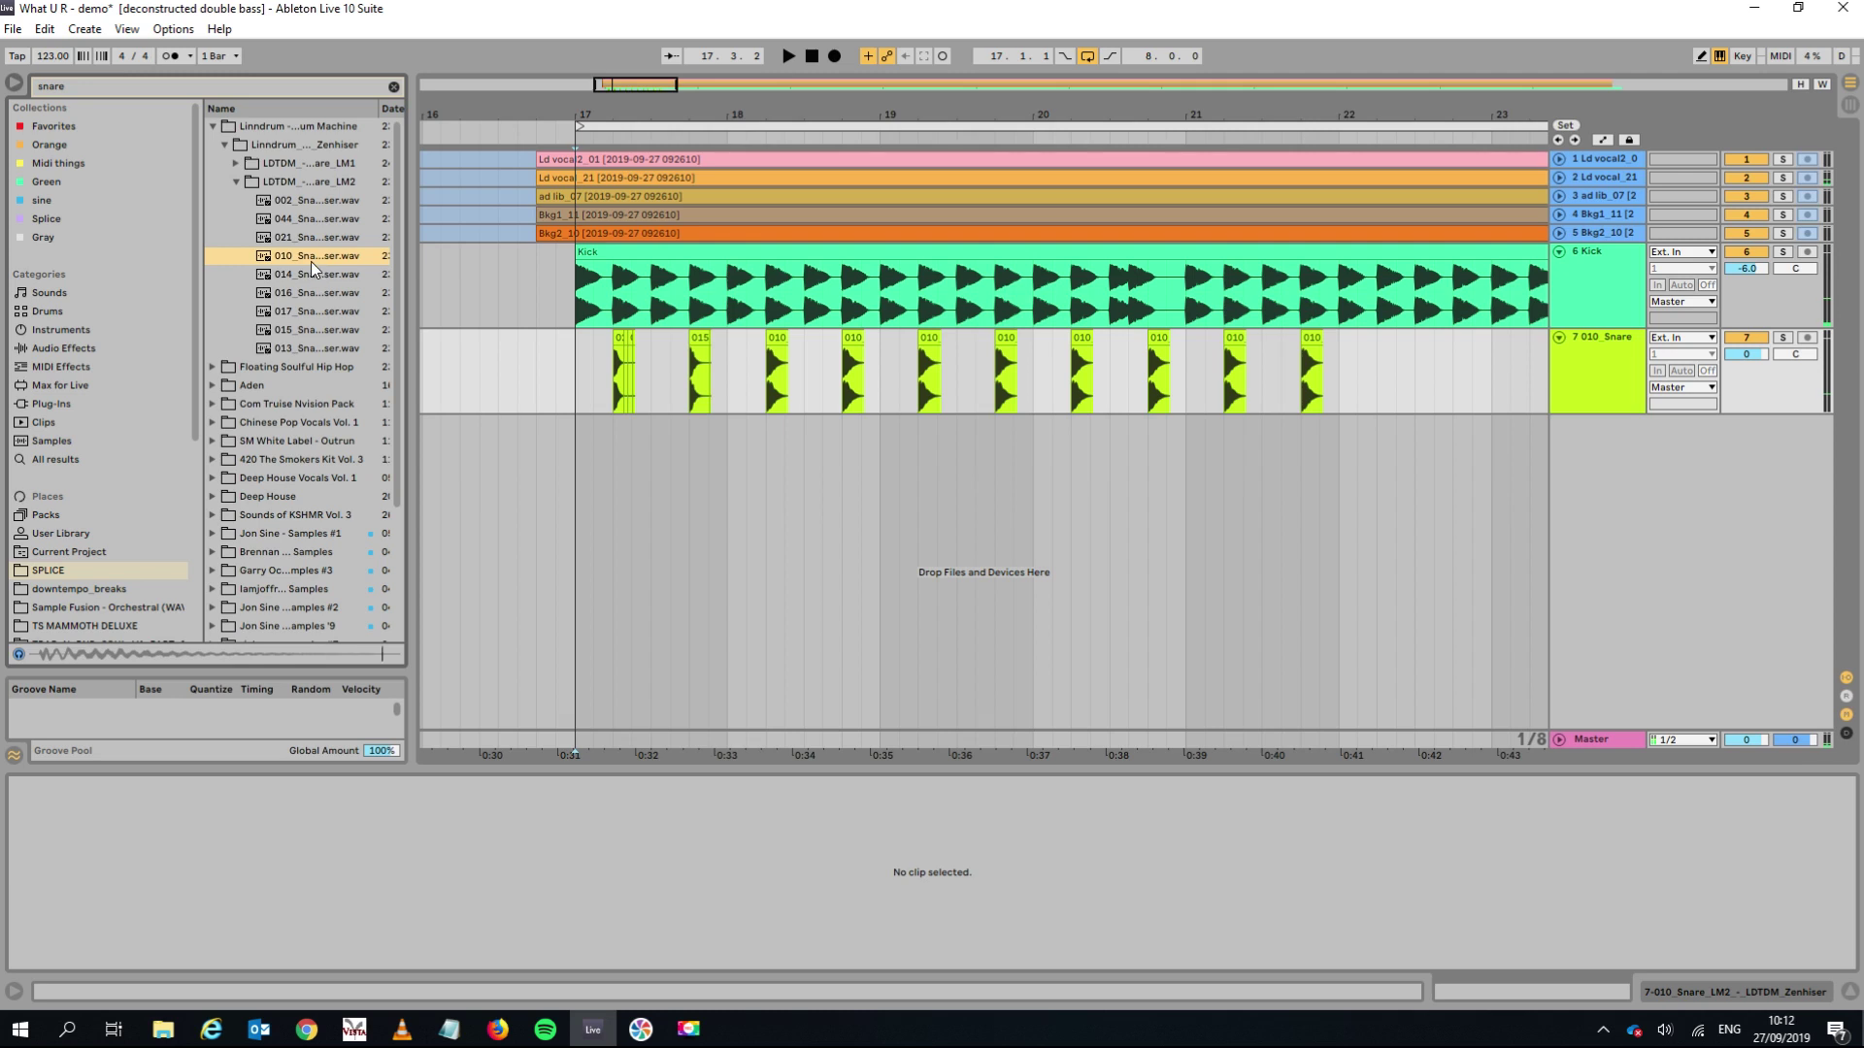
click(307, 278)
click(618, 391)
click(624, 336)
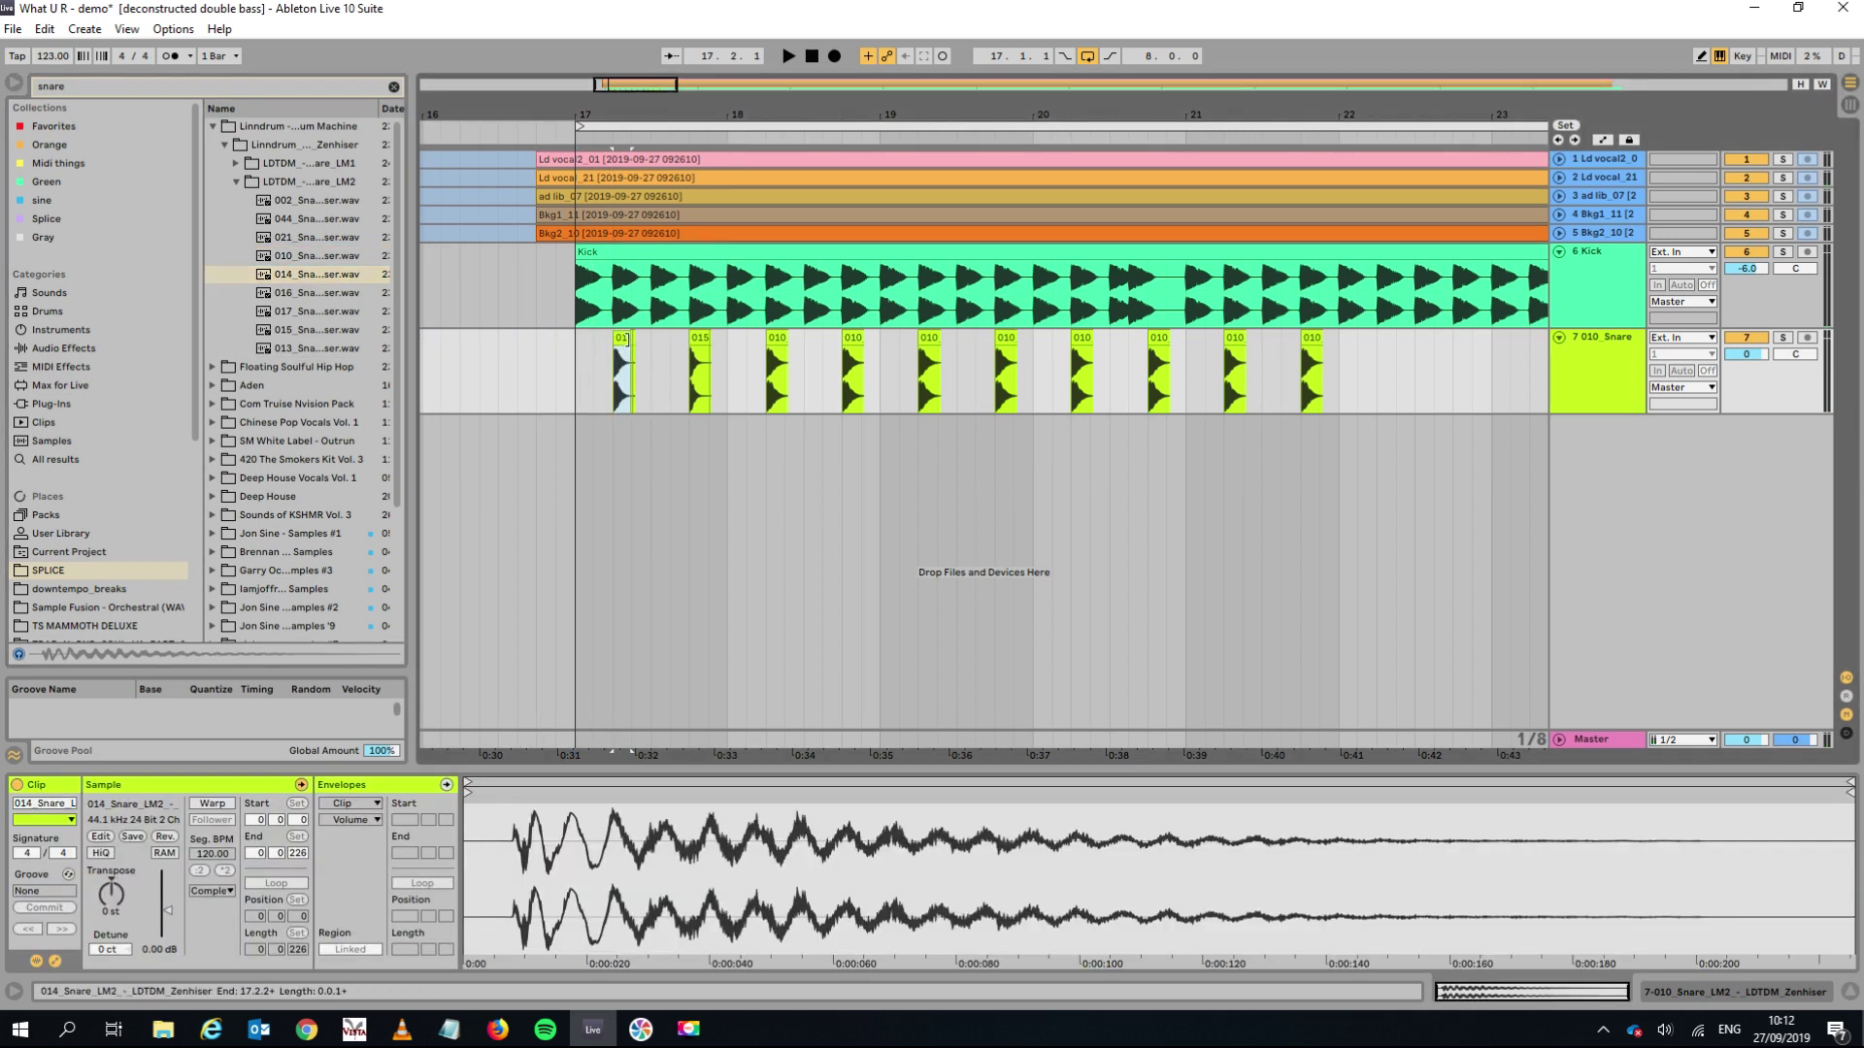
drag(624, 337, 700, 337)
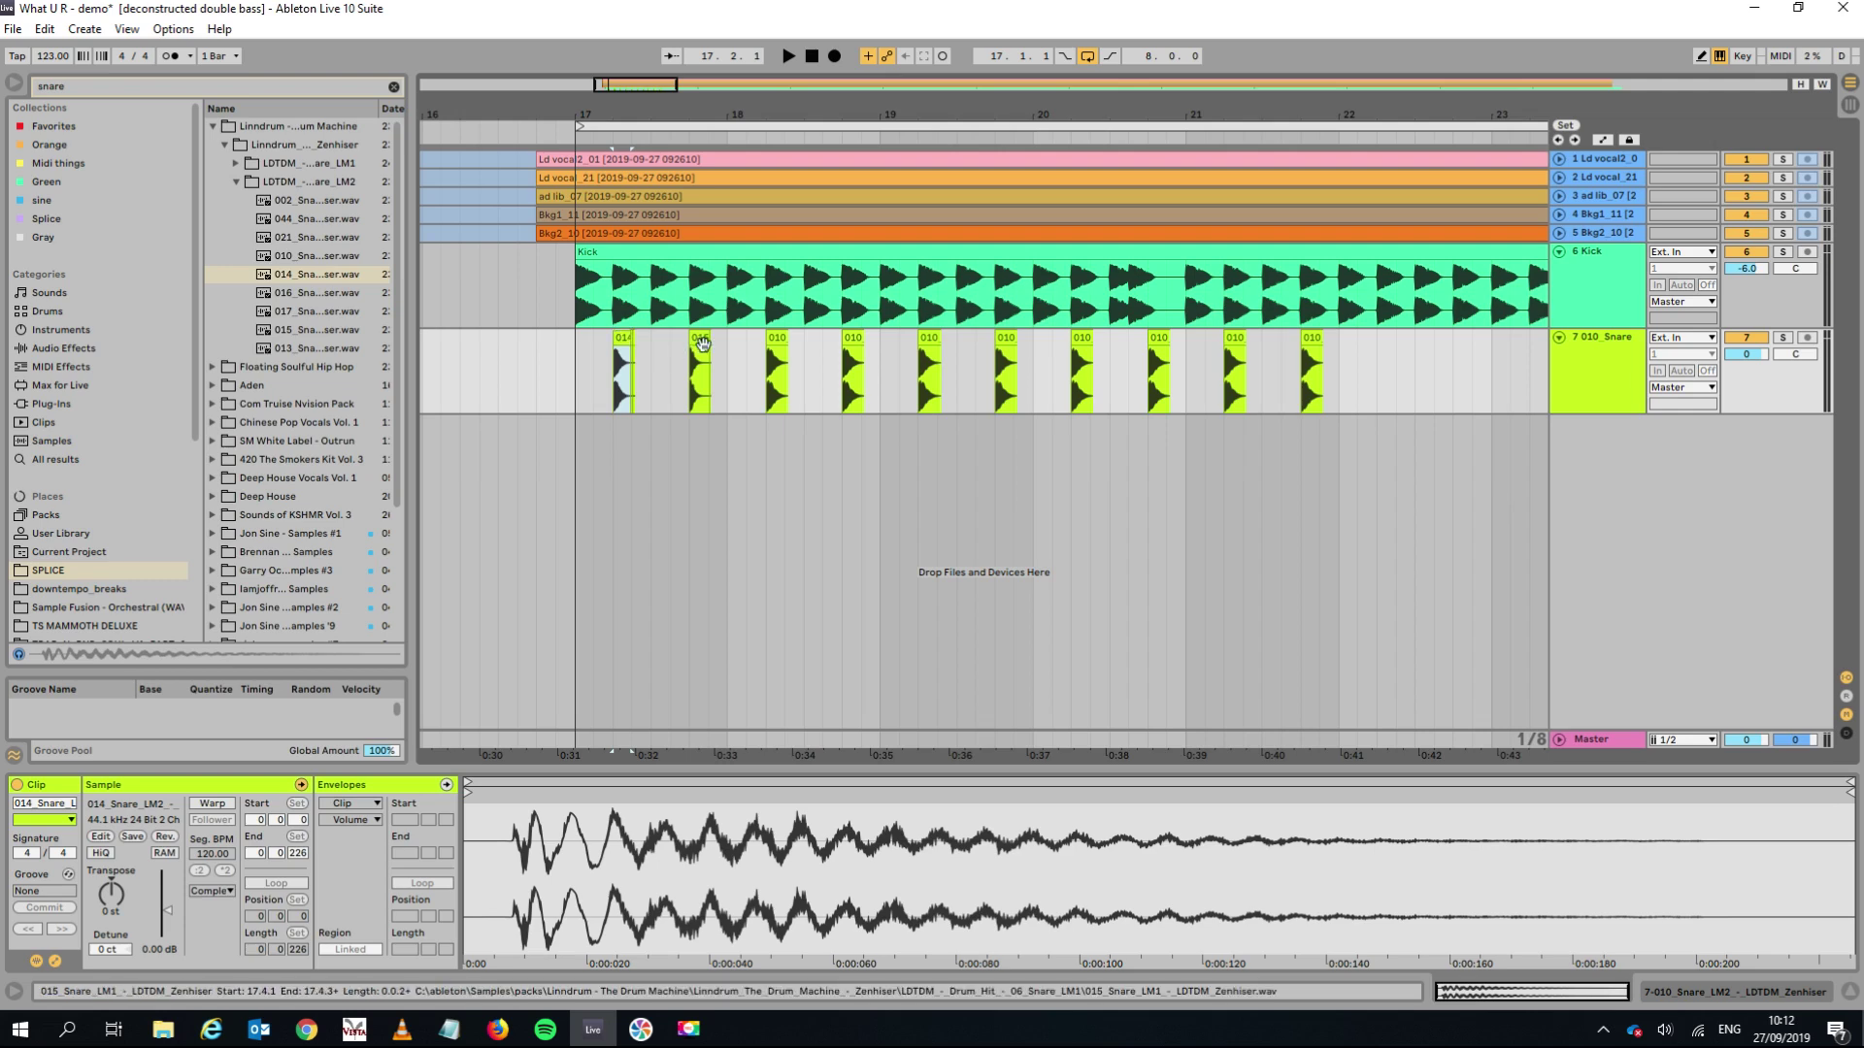
click(582, 373)
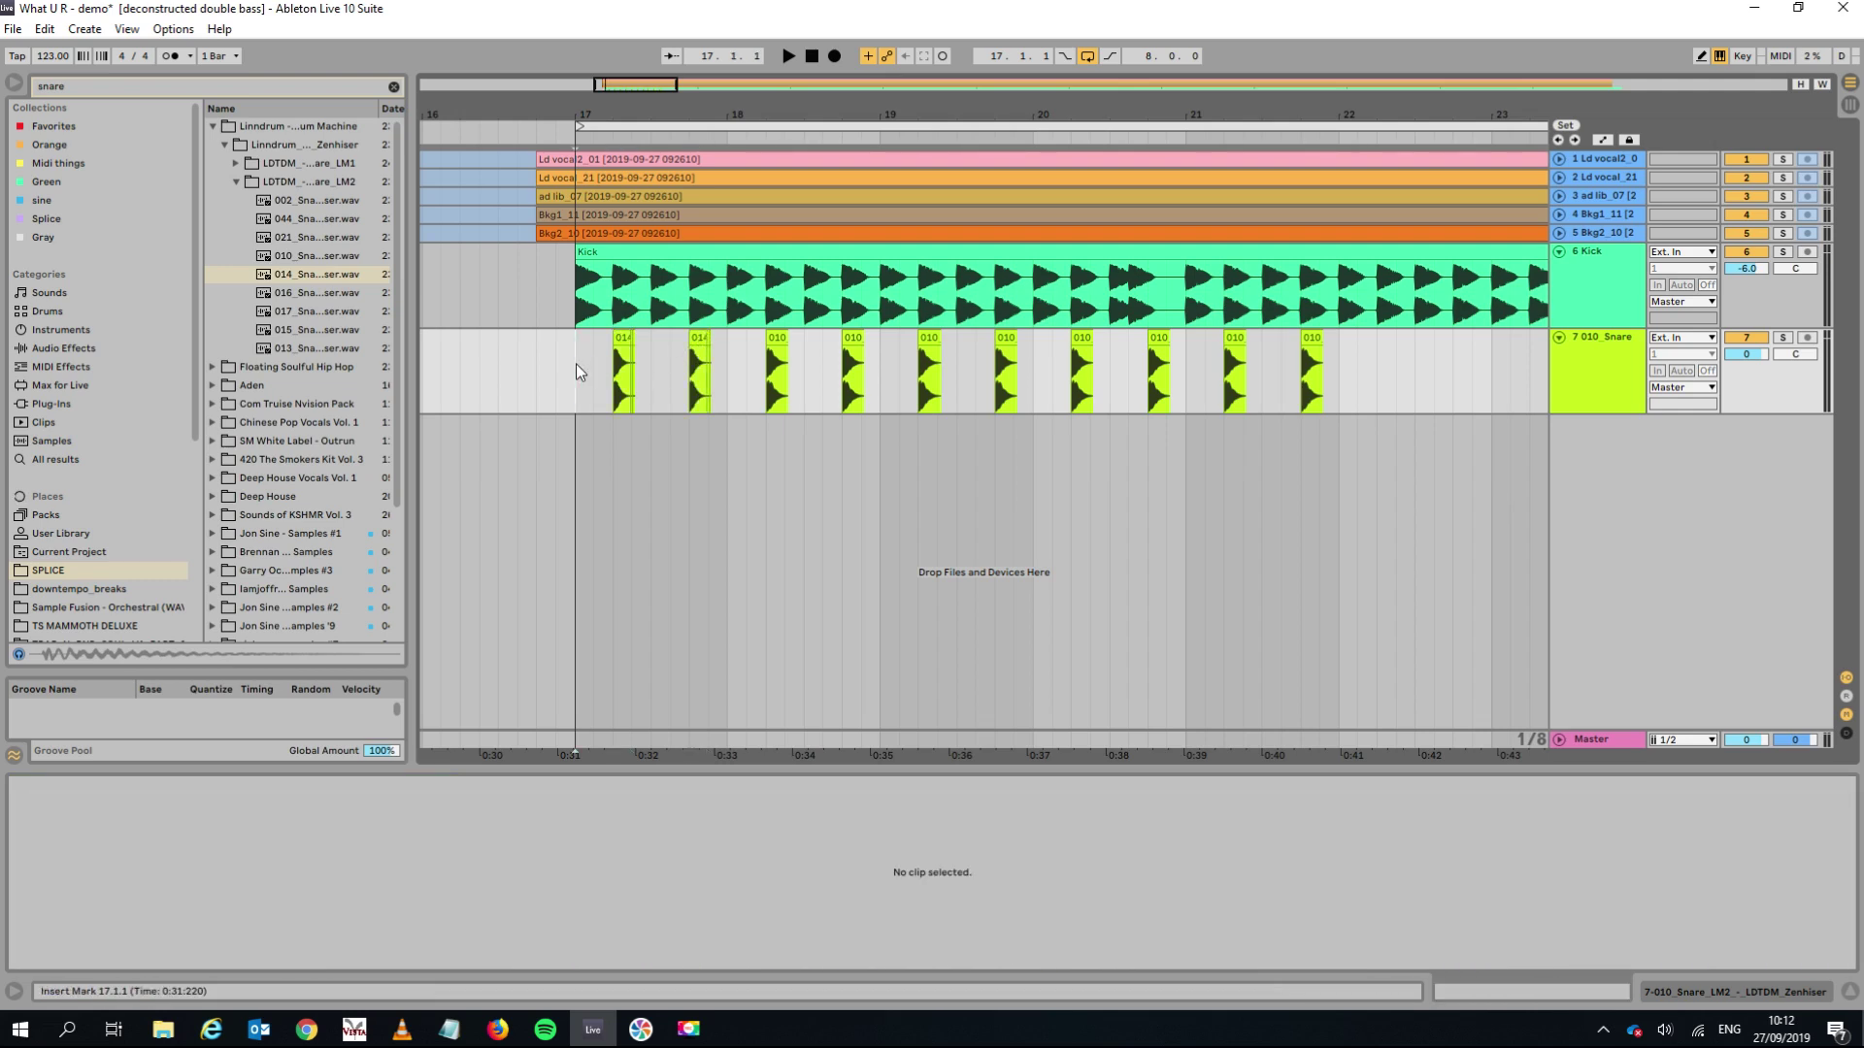
Delete the leftover slivers of the old snare clips behind the two 014 hits in bar 17.
drag(617, 117, 617, 152)
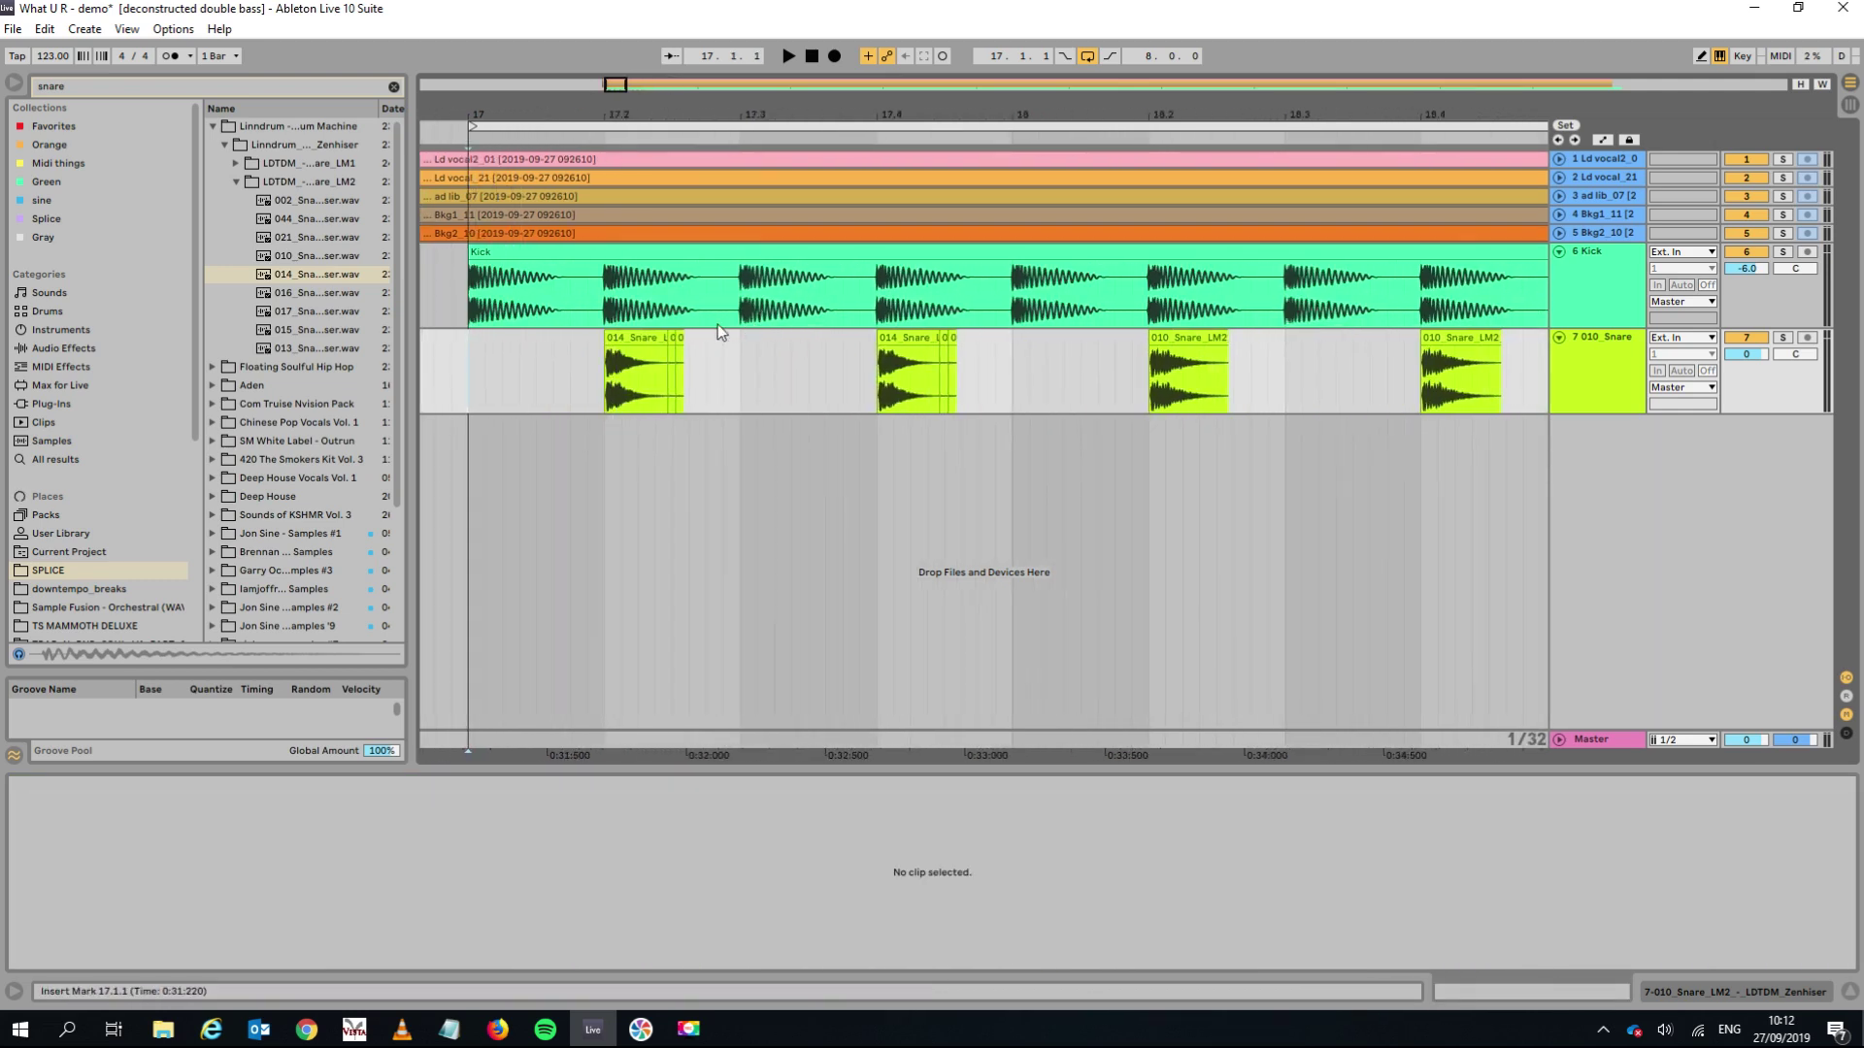
click(660, 342)
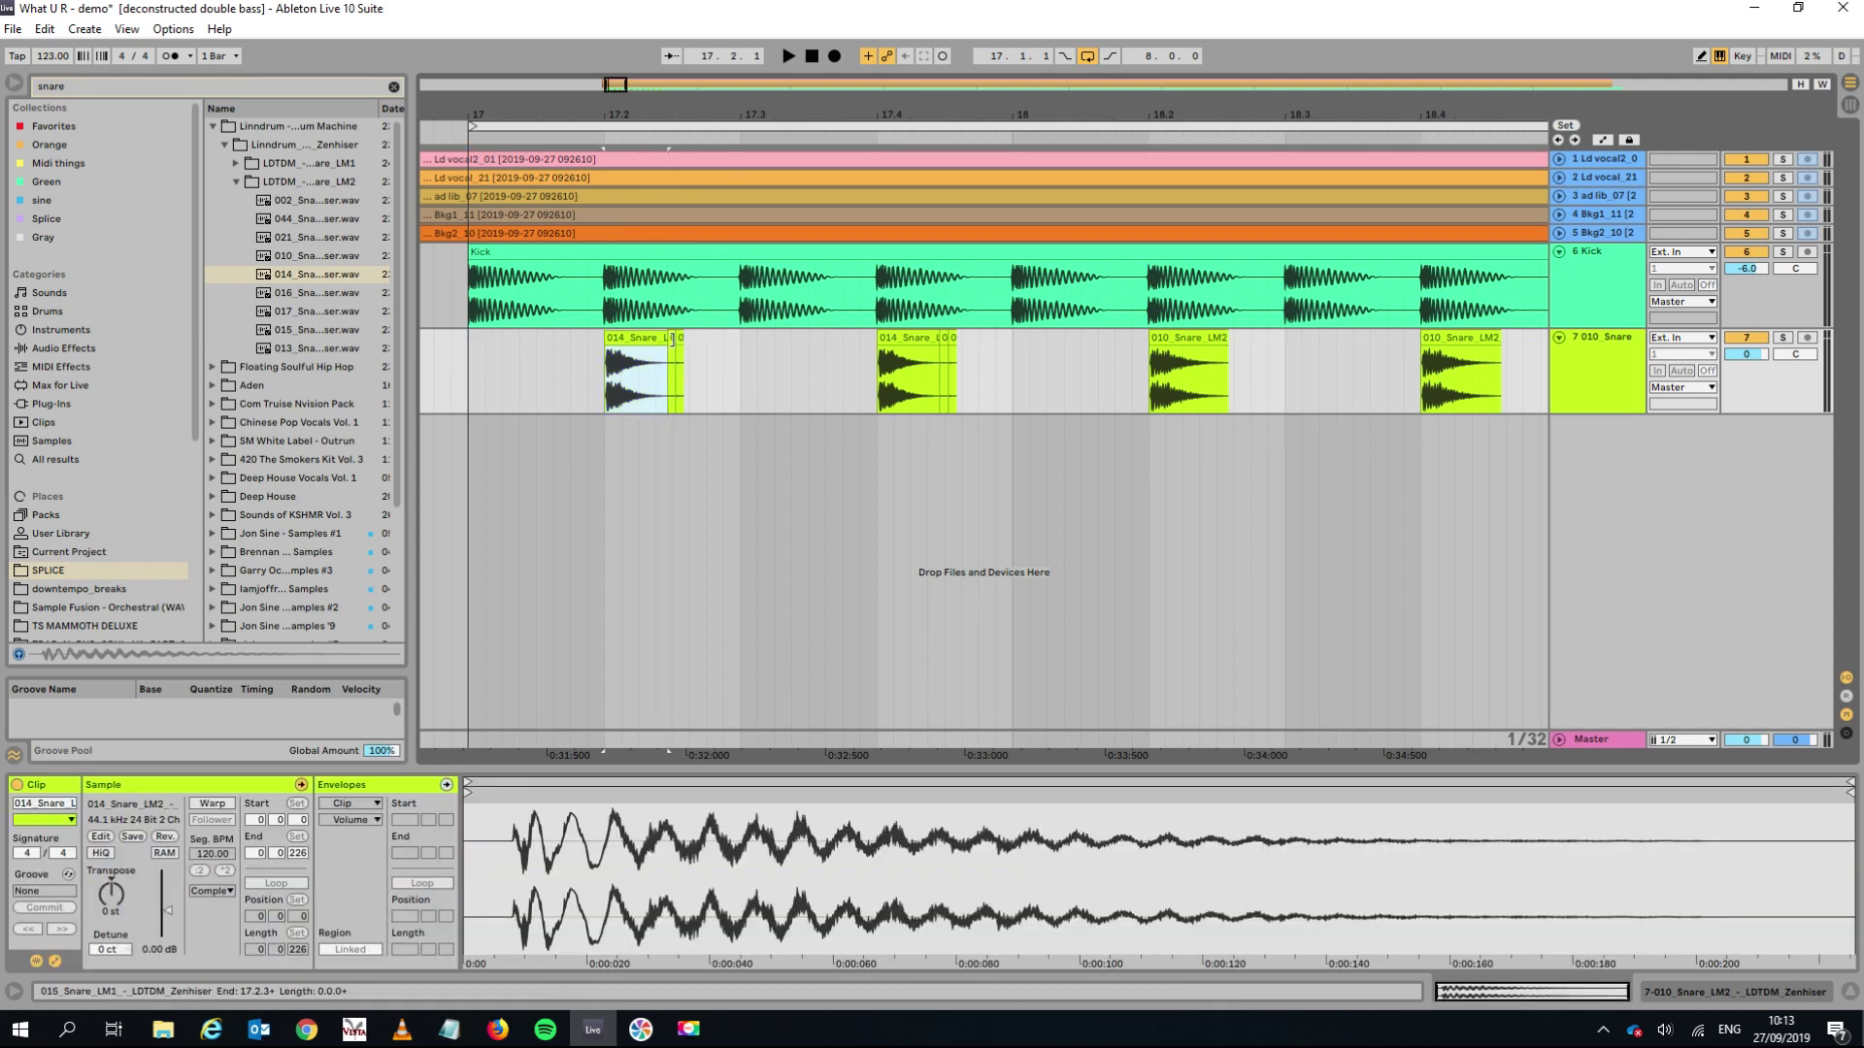
drag(669, 337, 677, 330)
key(Delete)
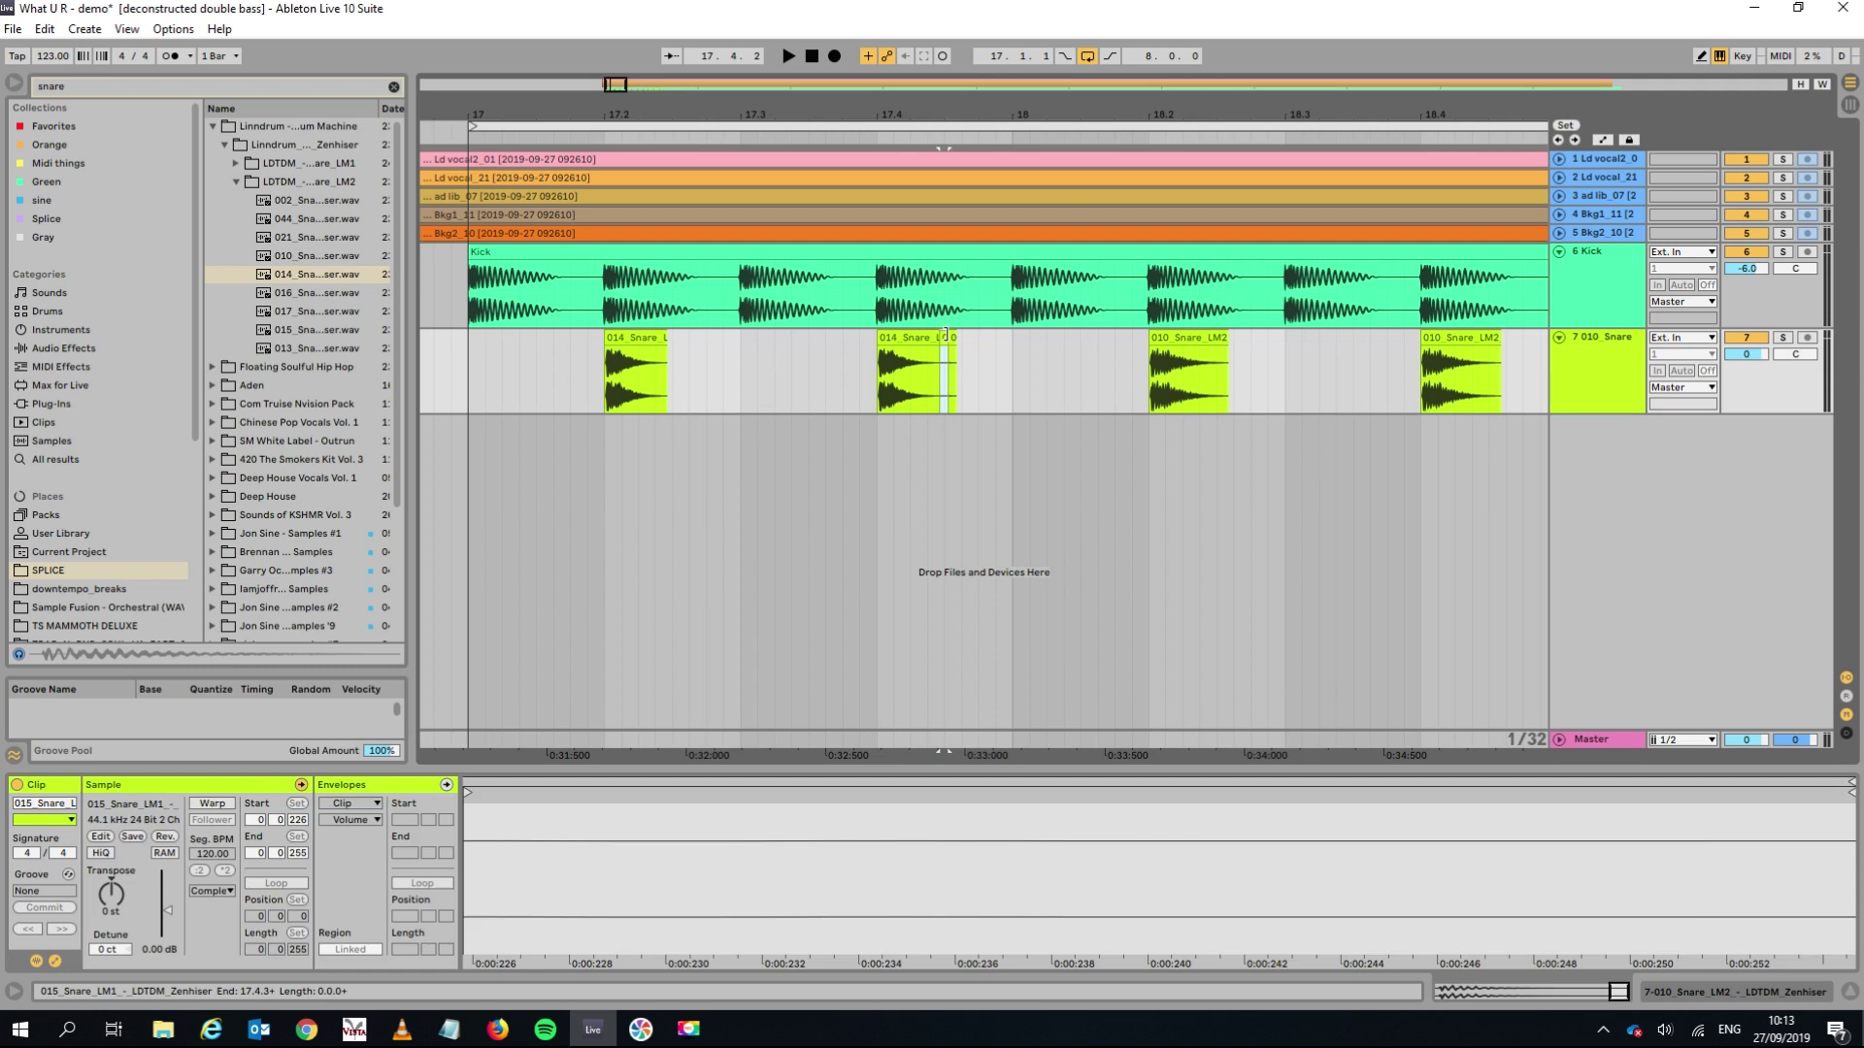
drag(942, 342, 953, 334)
key(Delete)
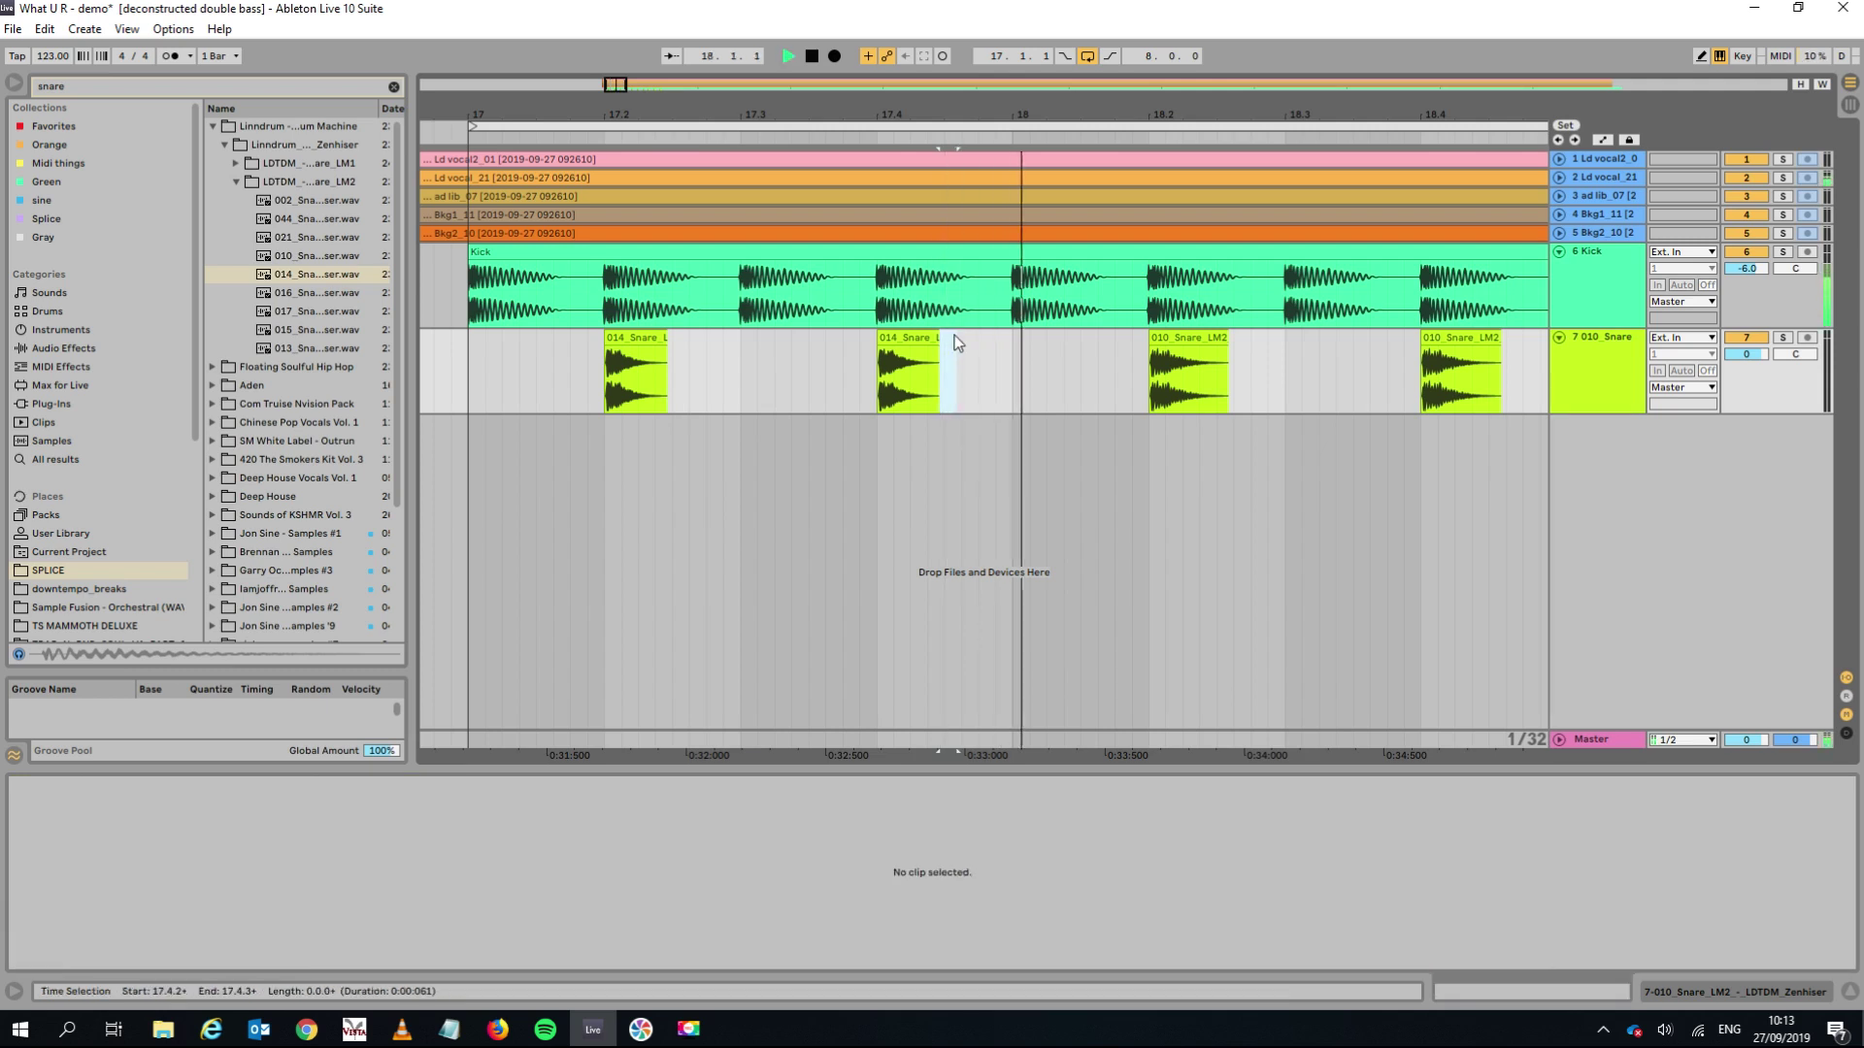
Play the drums from bar 17 to hear the 014 snare hits against the kick.
click(481, 377)
key(space)
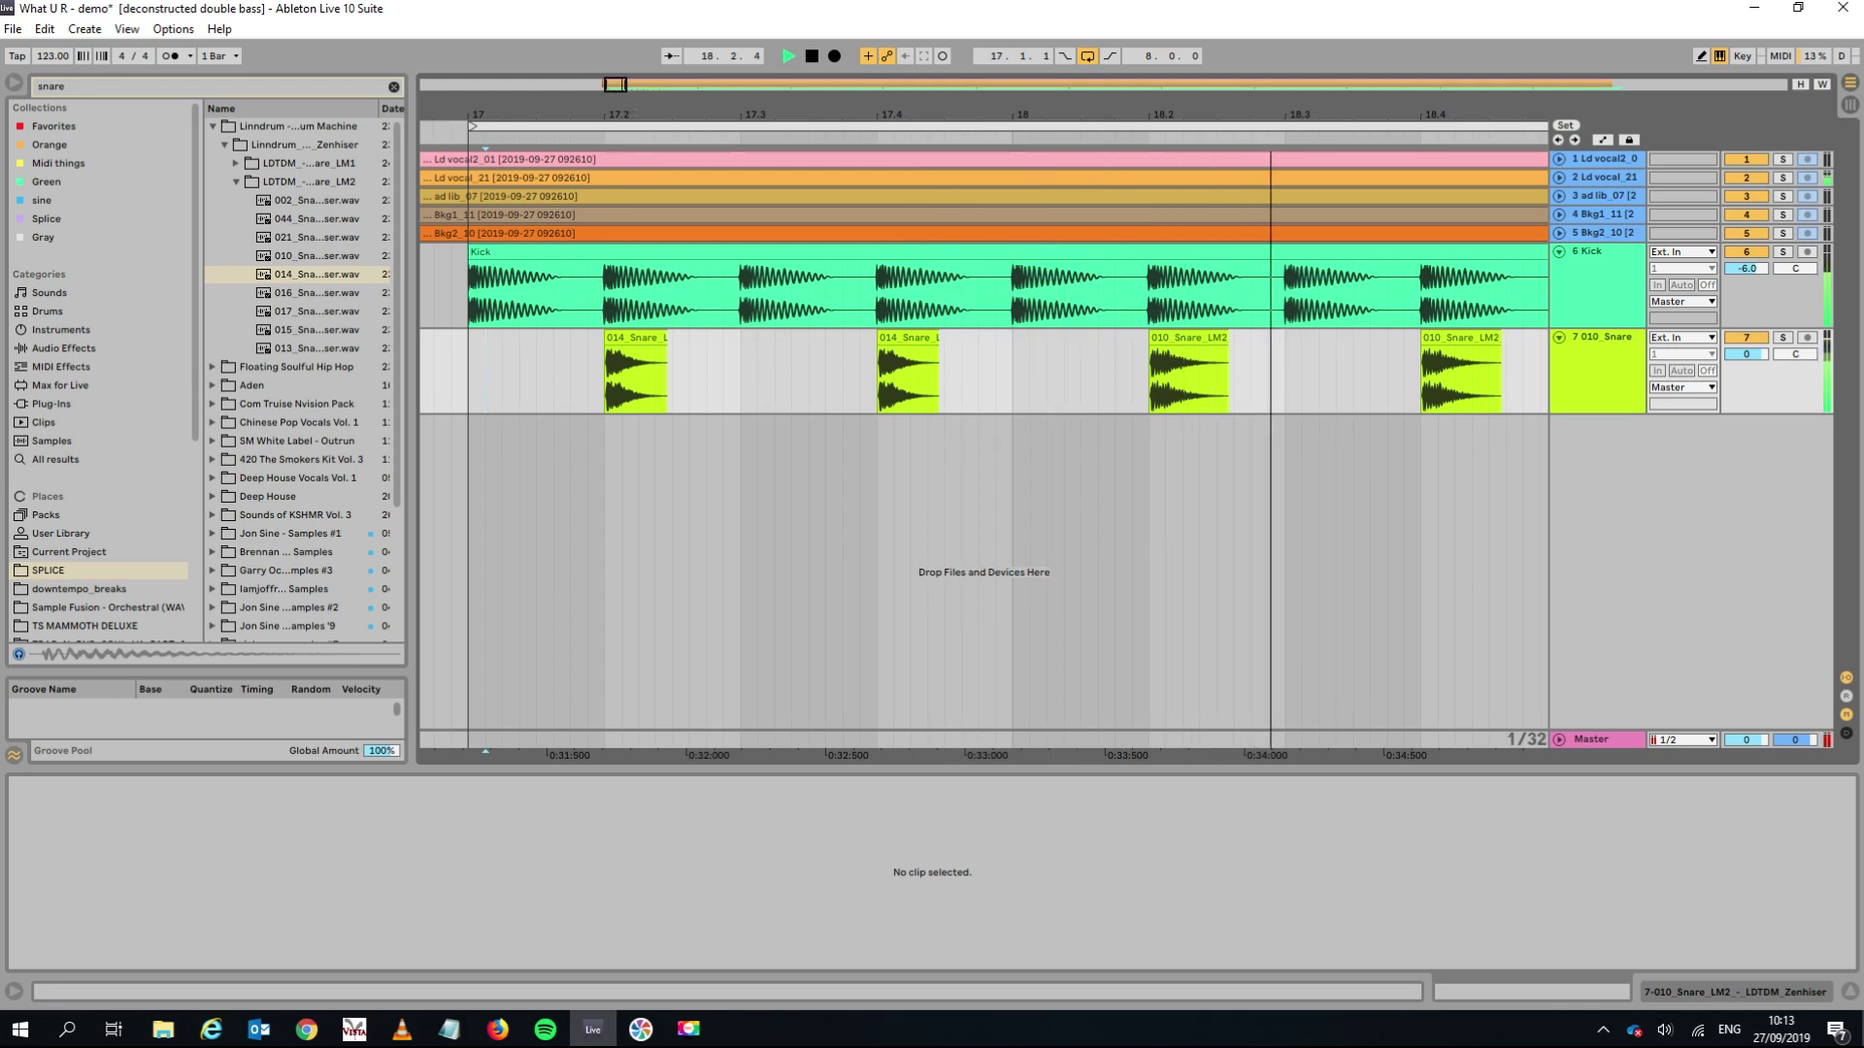
key(minus)
key(minus)
key(minus)
key(space)
key(space)
key(space)
Transpose the first 014 snare hit at 17.2.1 to 4 st and listen to it.
click(631, 369)
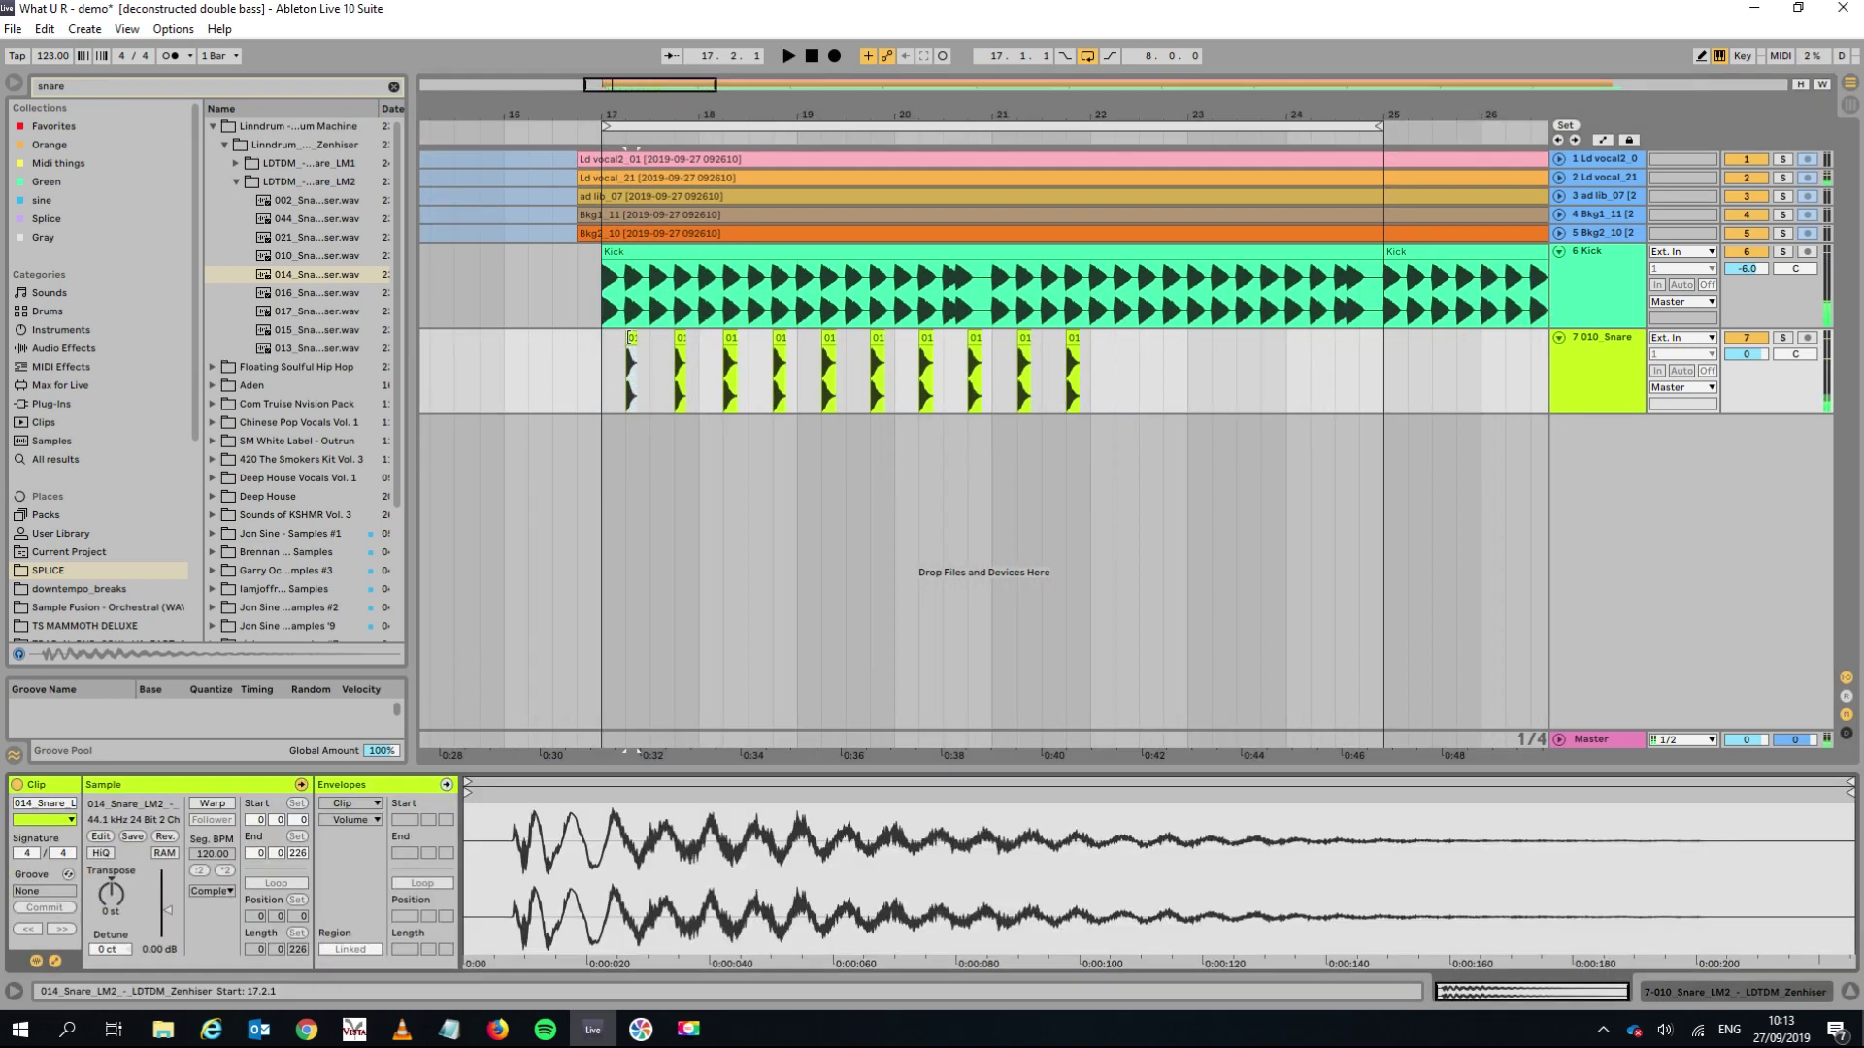
click(632, 389)
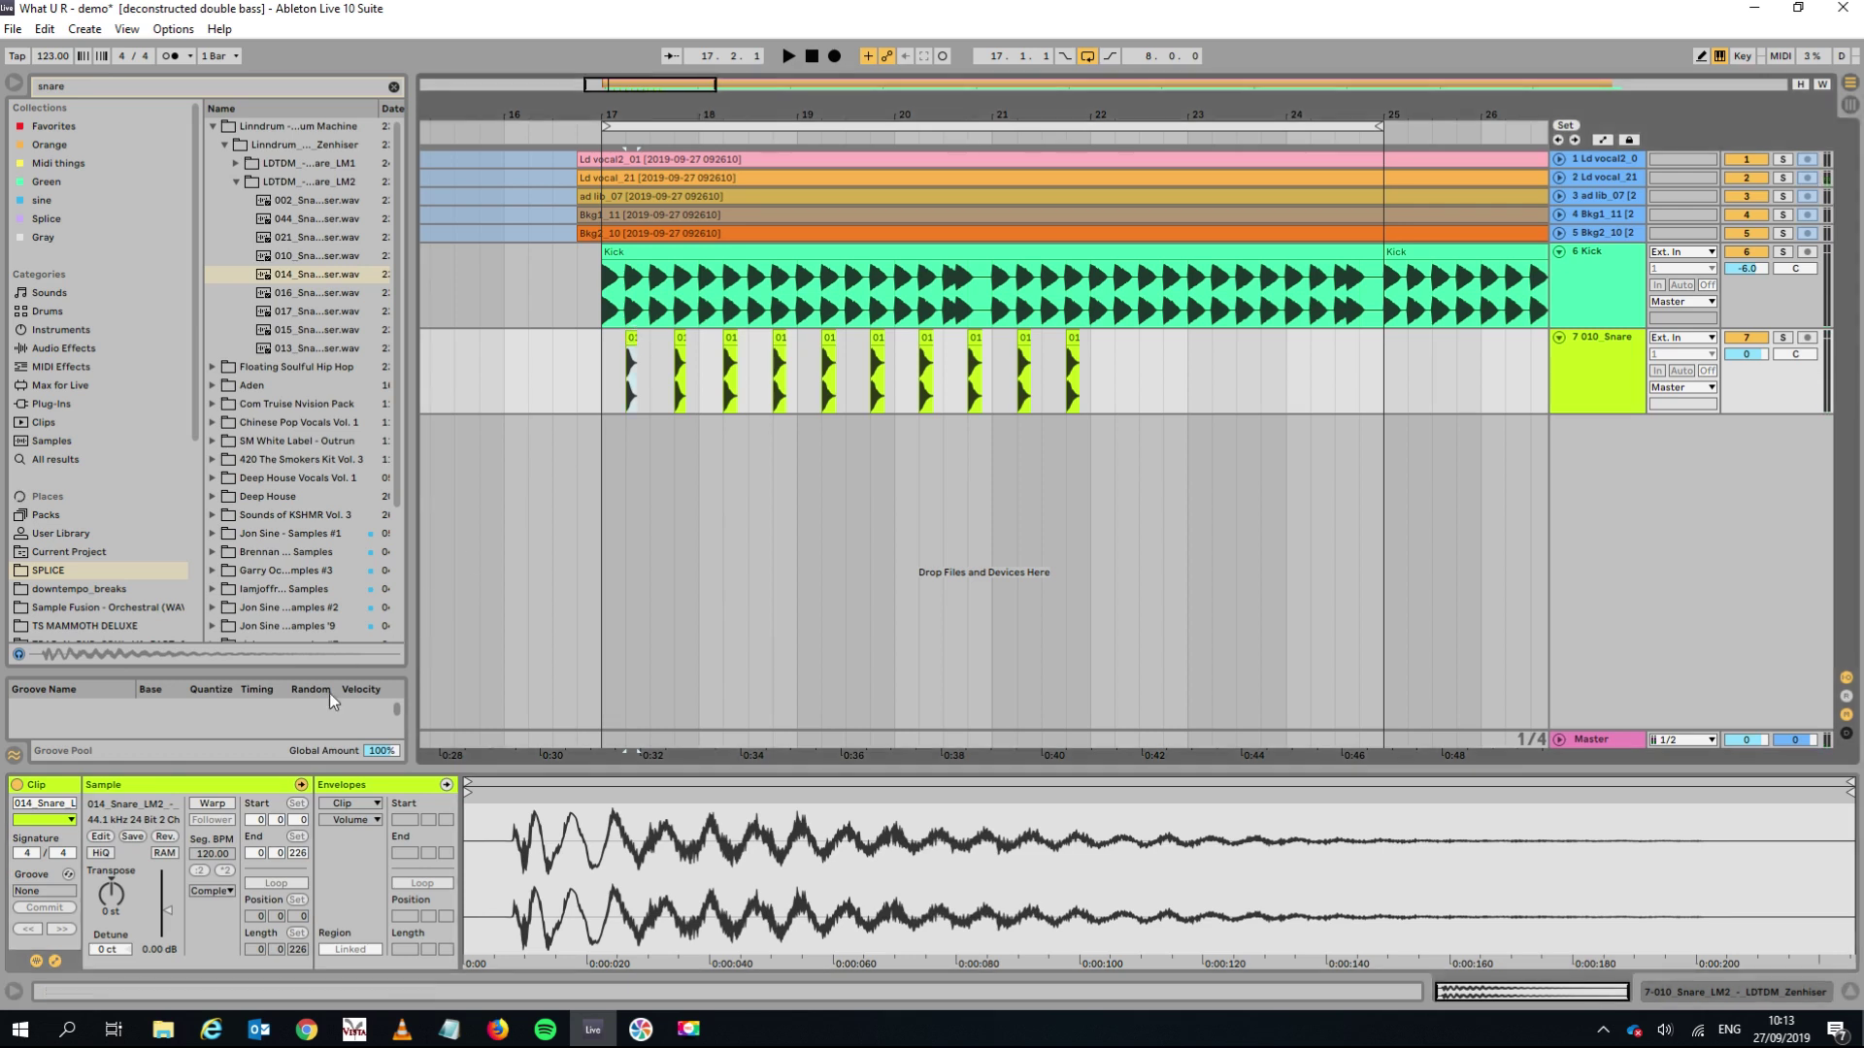
click(118, 893)
key(space)
key(Up)
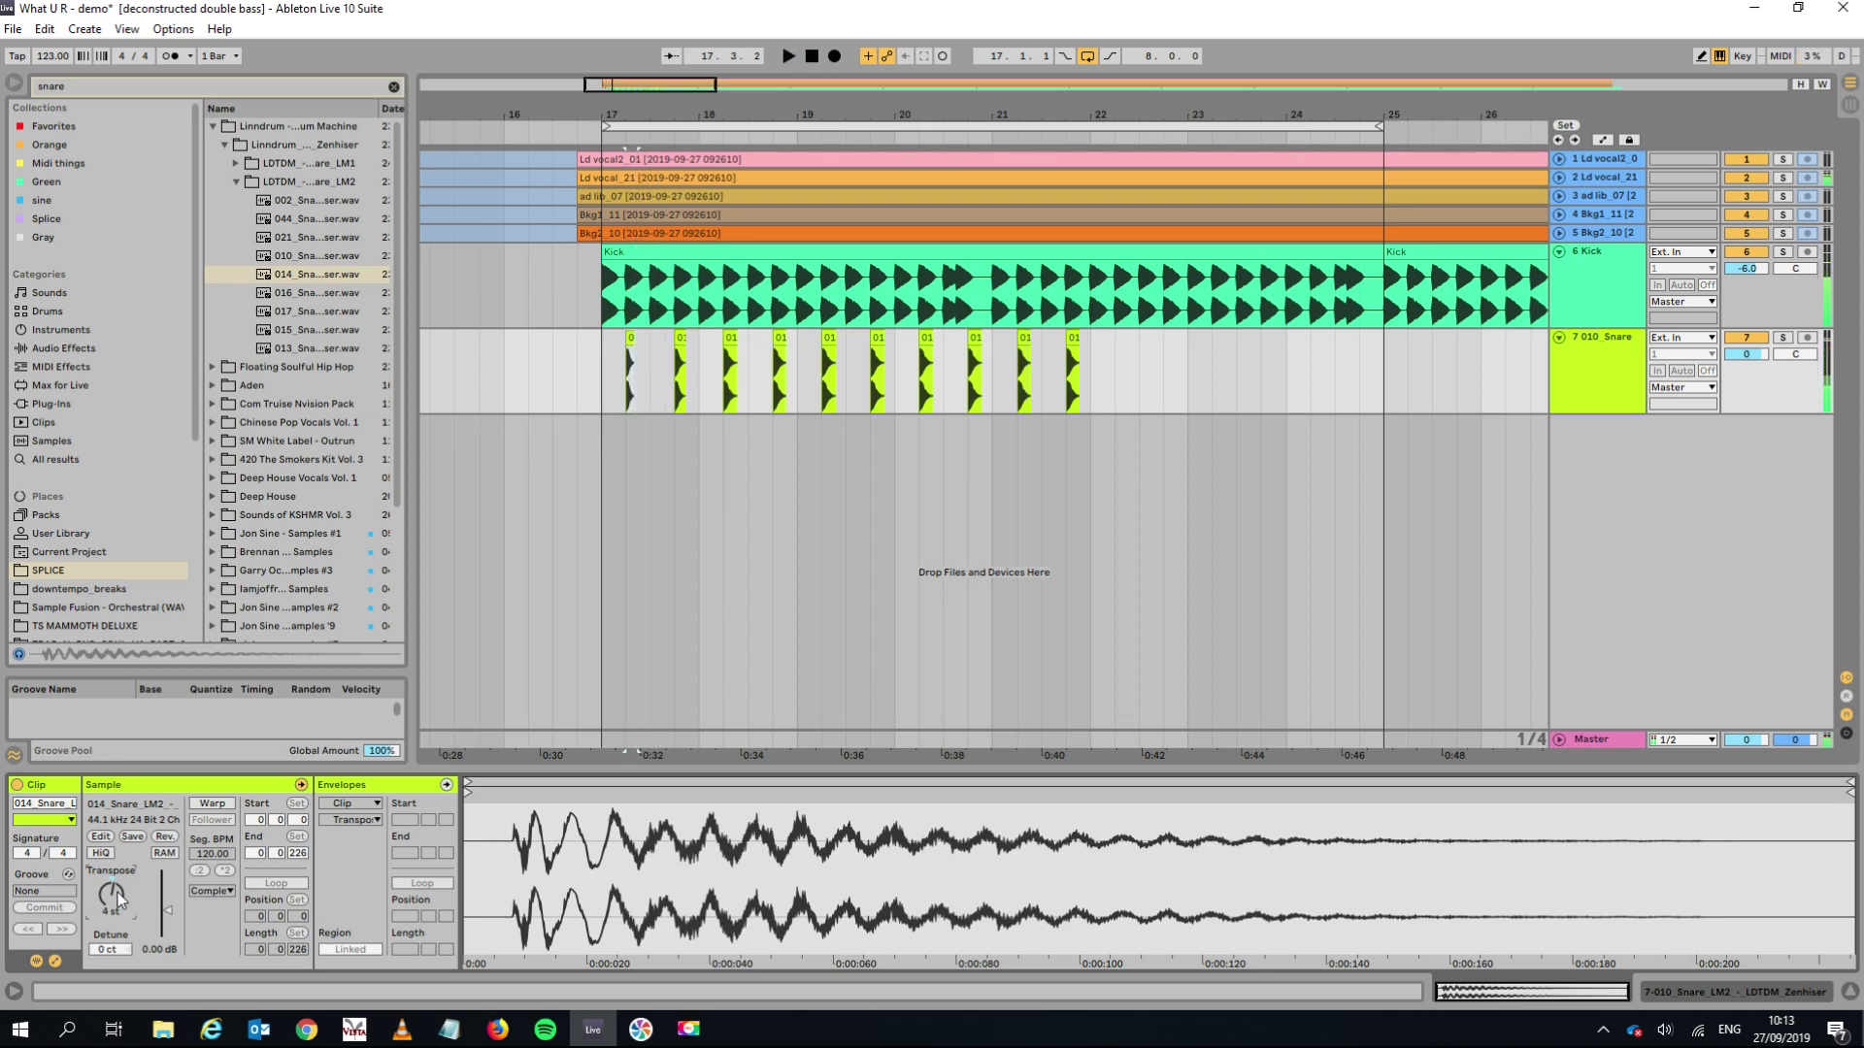
key(Down)
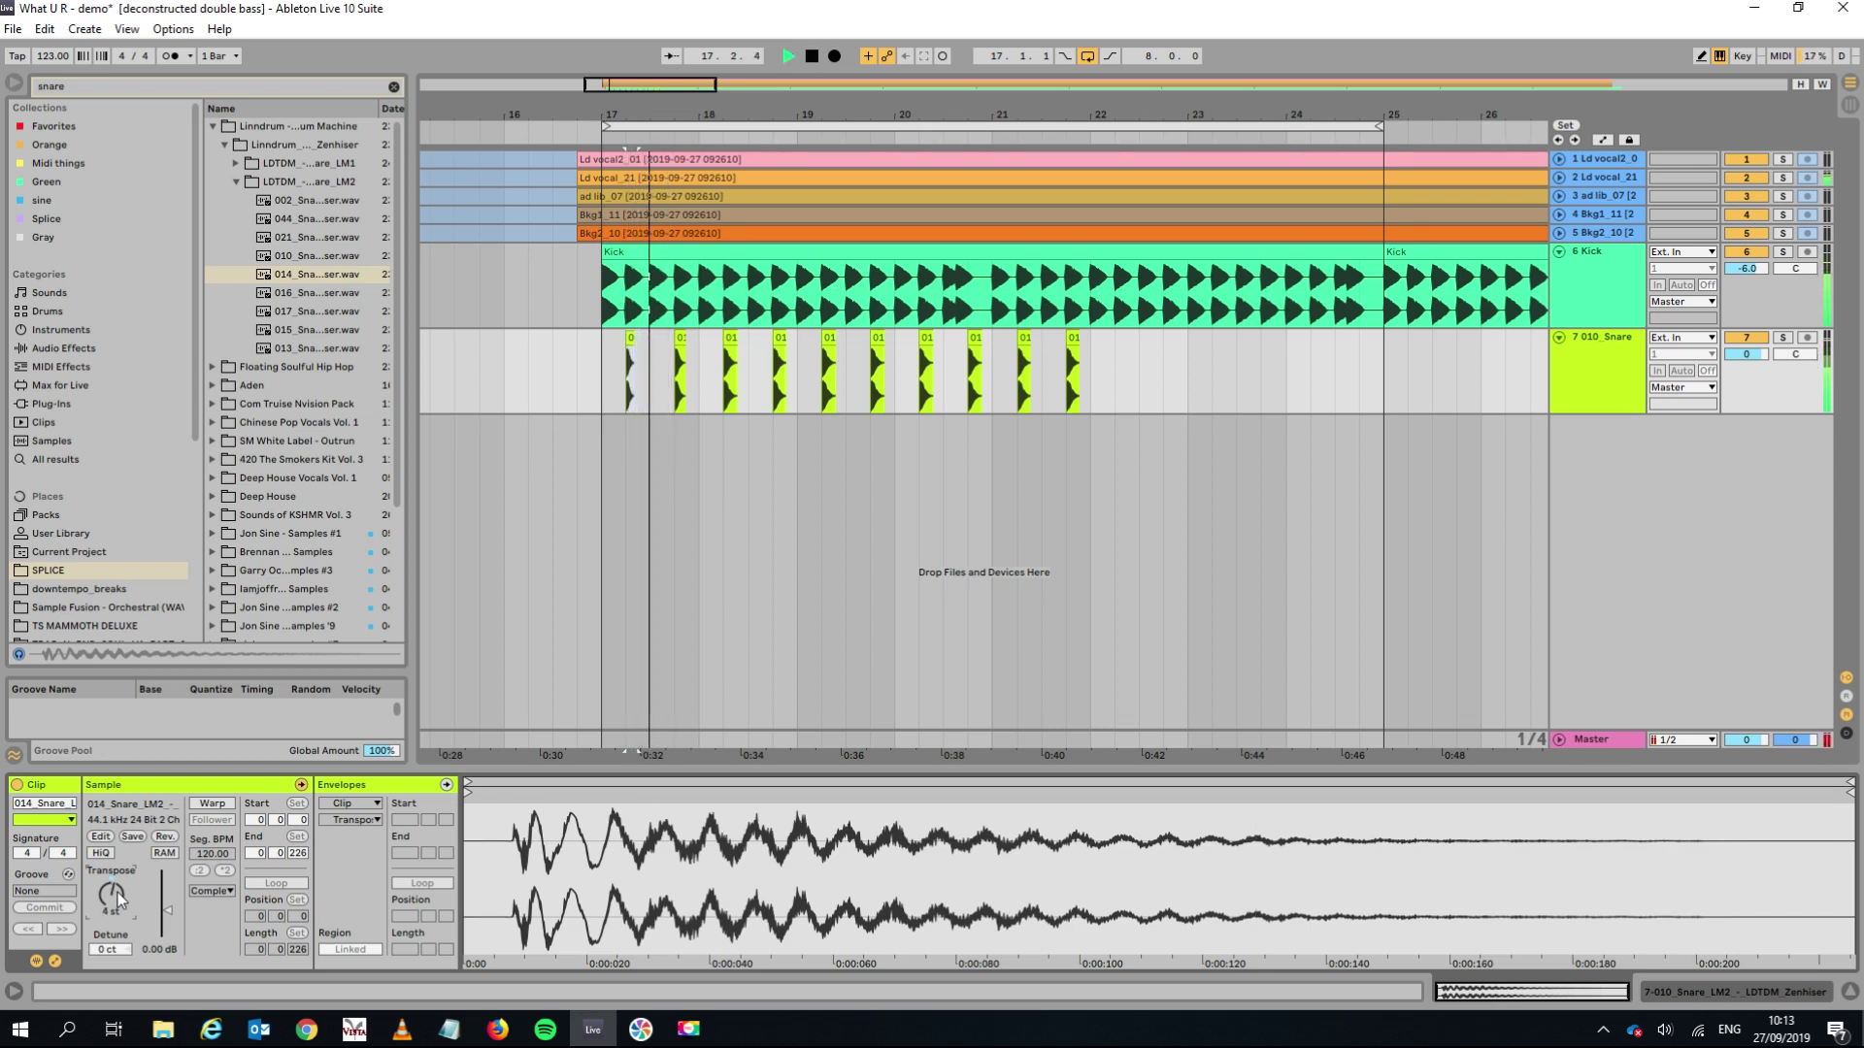
key(space)
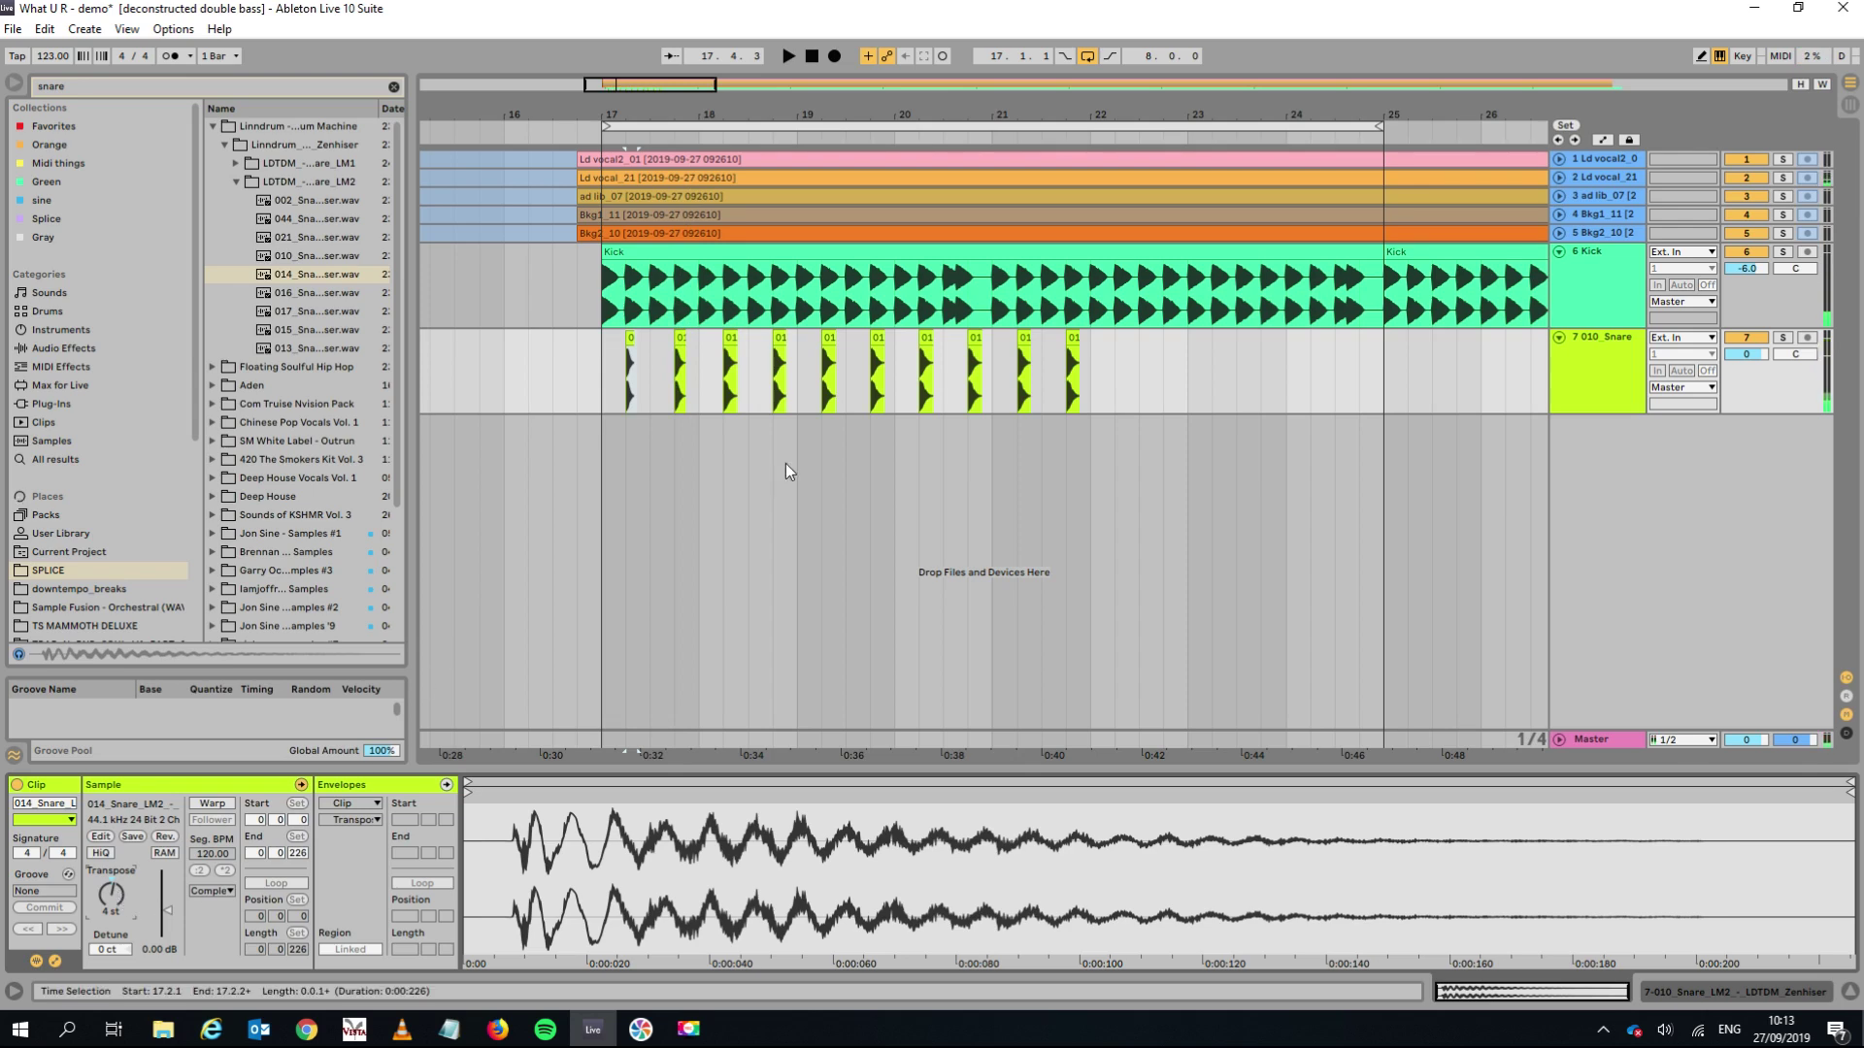
Copy the transposed snare over the second hit at 17.4.1 and consolidate bar 17 of the snare track into one clip.
click(645, 392)
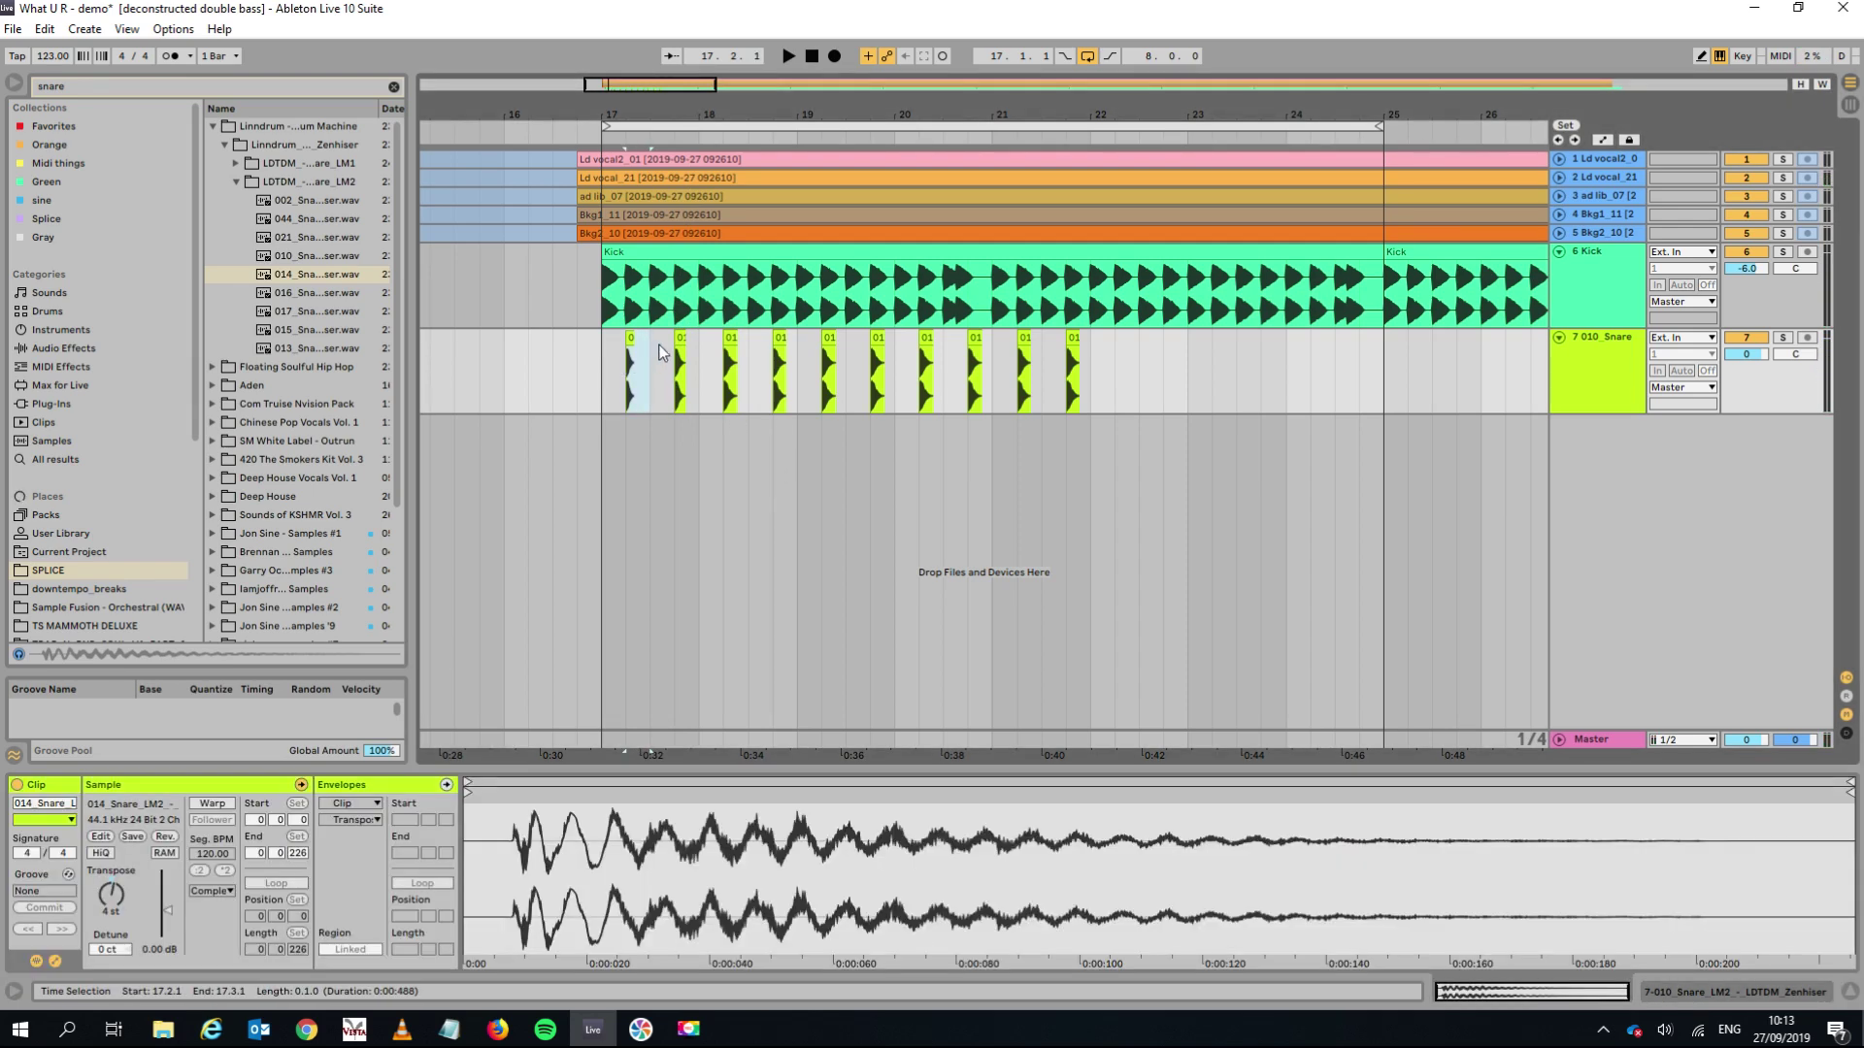
ctrl+click(678, 336)
drag(701, 345, 603, 353)
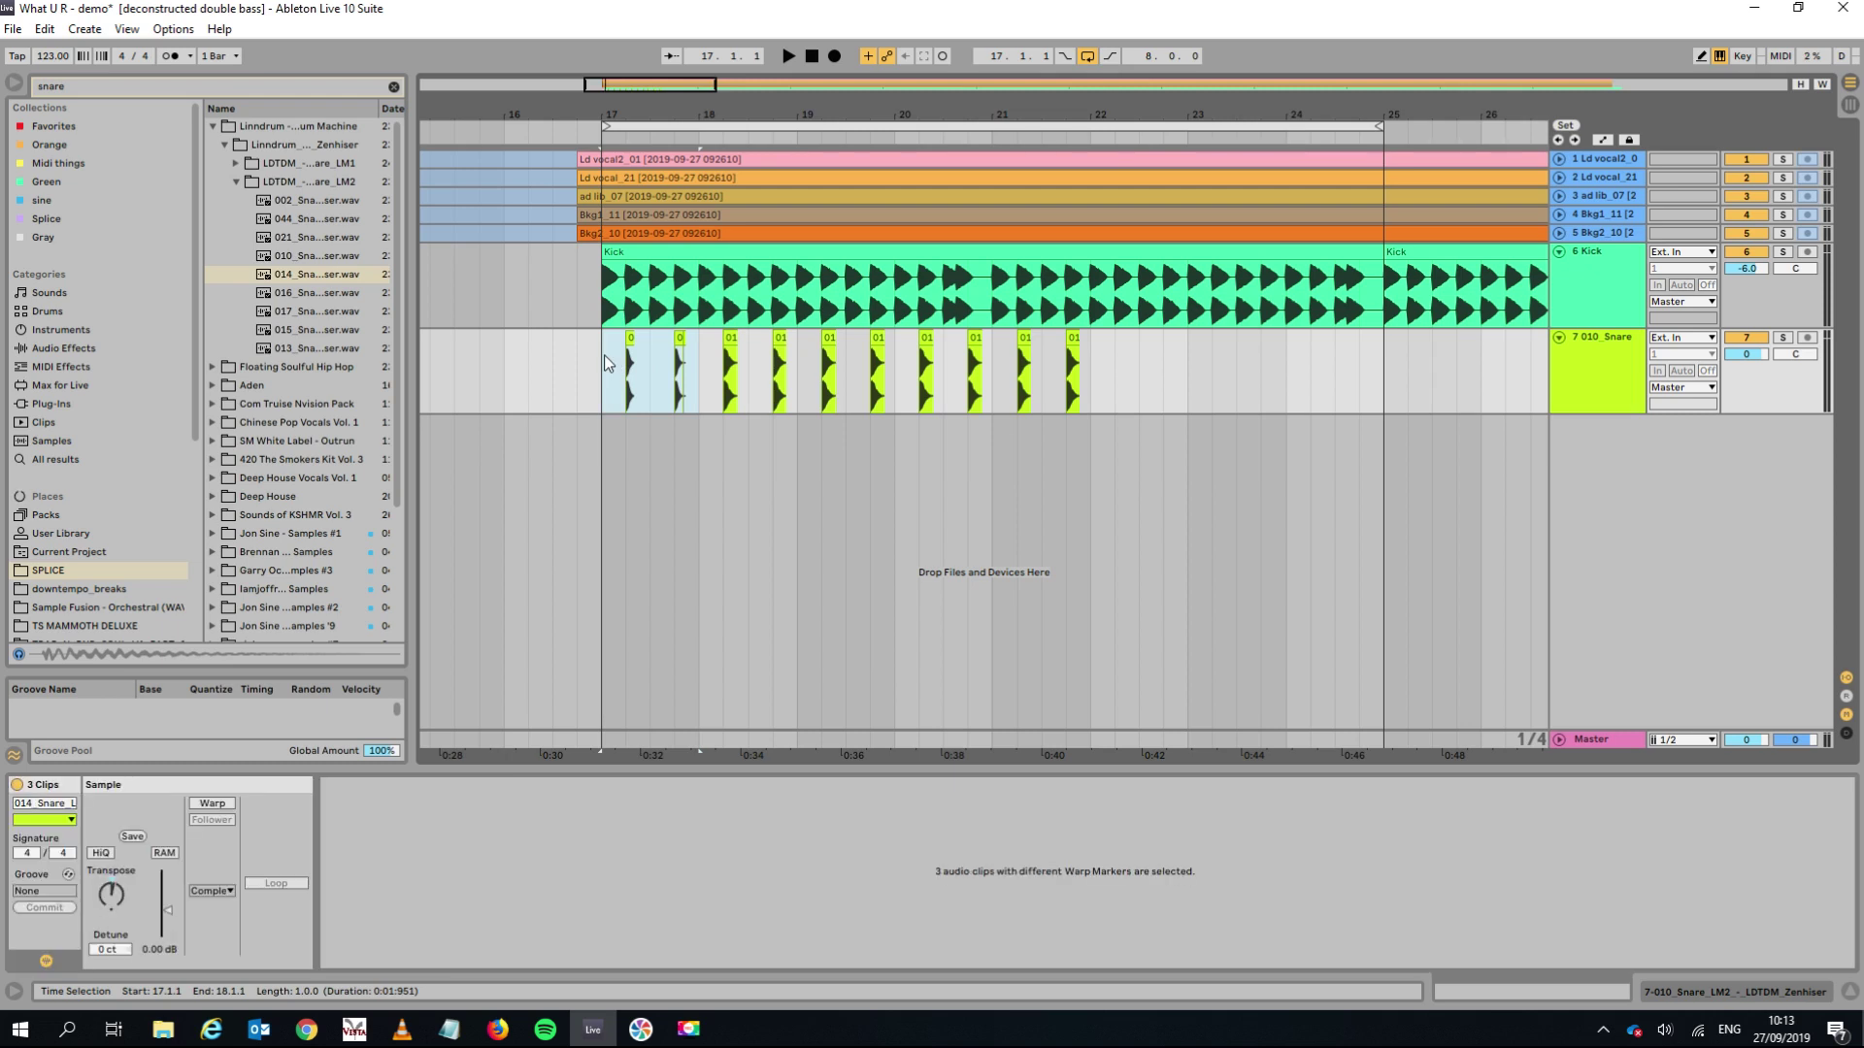
key(ctrl+j)
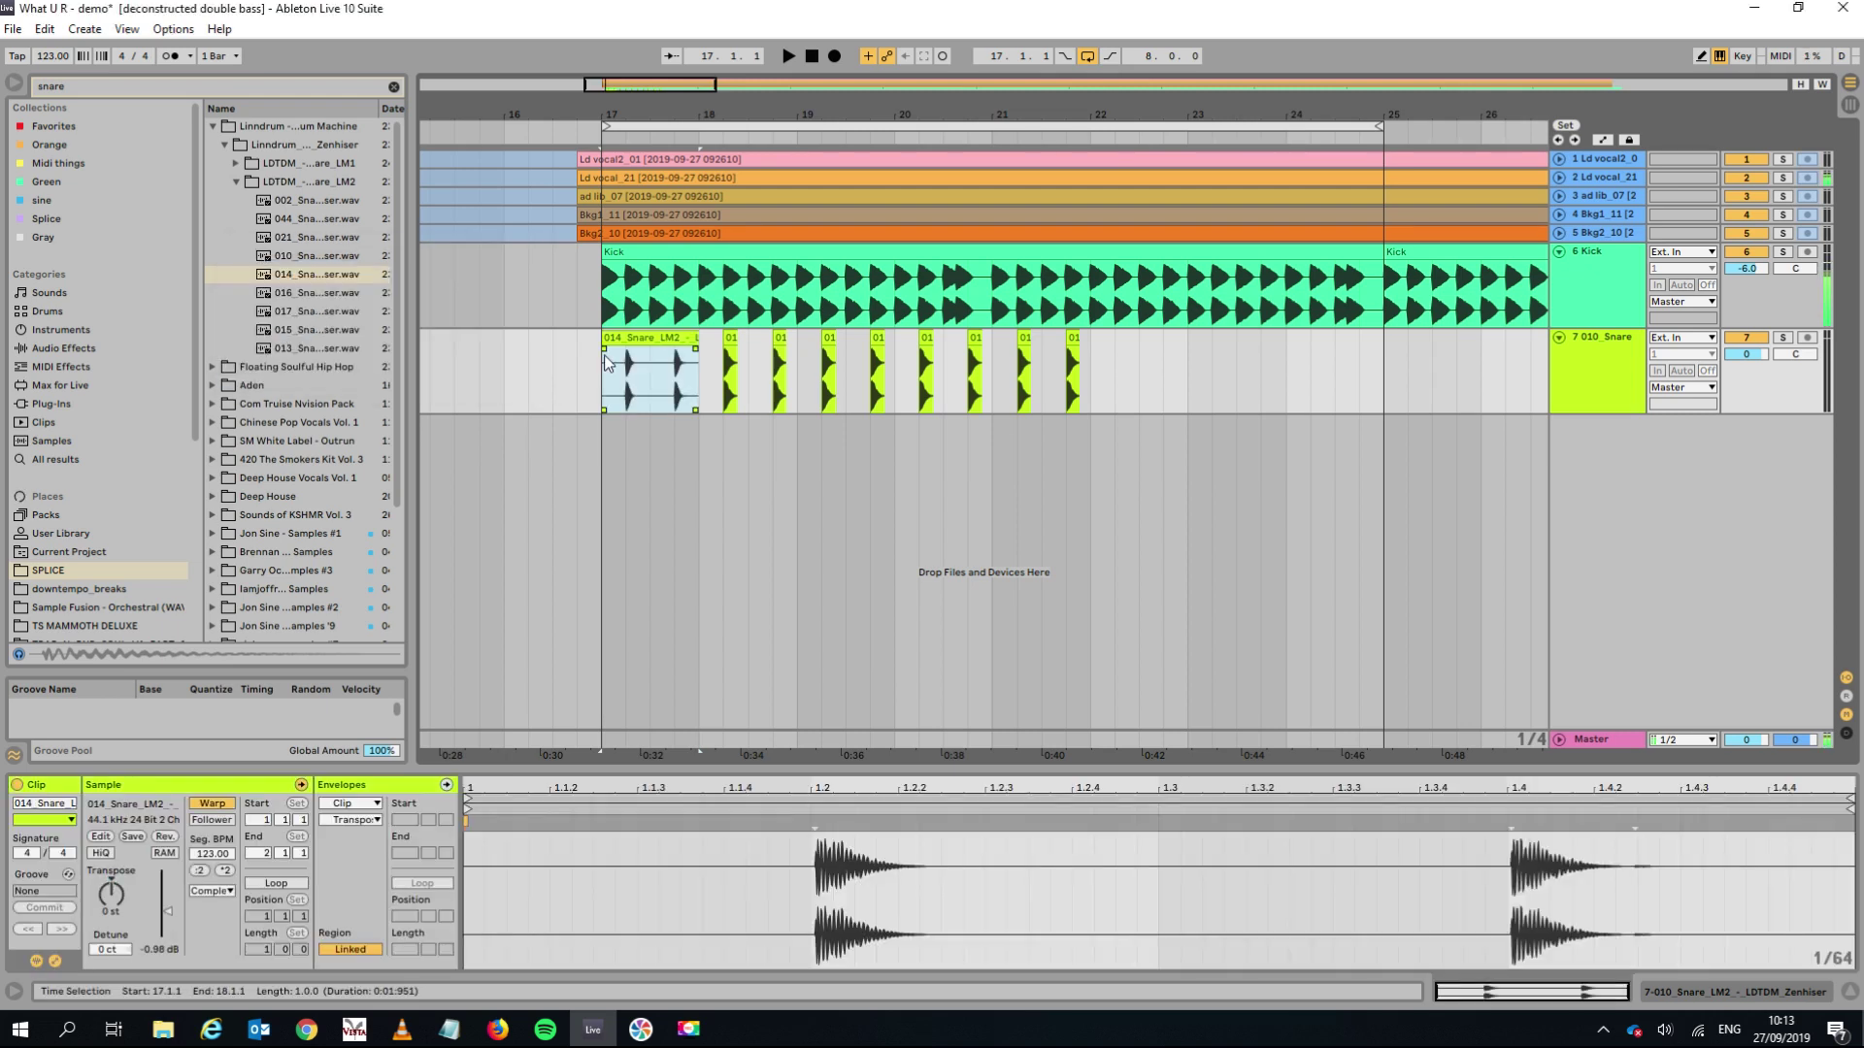
Duplicate the one-bar snare clip seven times to fill bars 17 to 24, and play the pattern from bar 17.
key(ctrl+d)
key(ctrl+d)
key(ctrl+d)
key(ctrl+d)
key(ctrl+d)
key(ctrl+d)
key(ctrl+d)
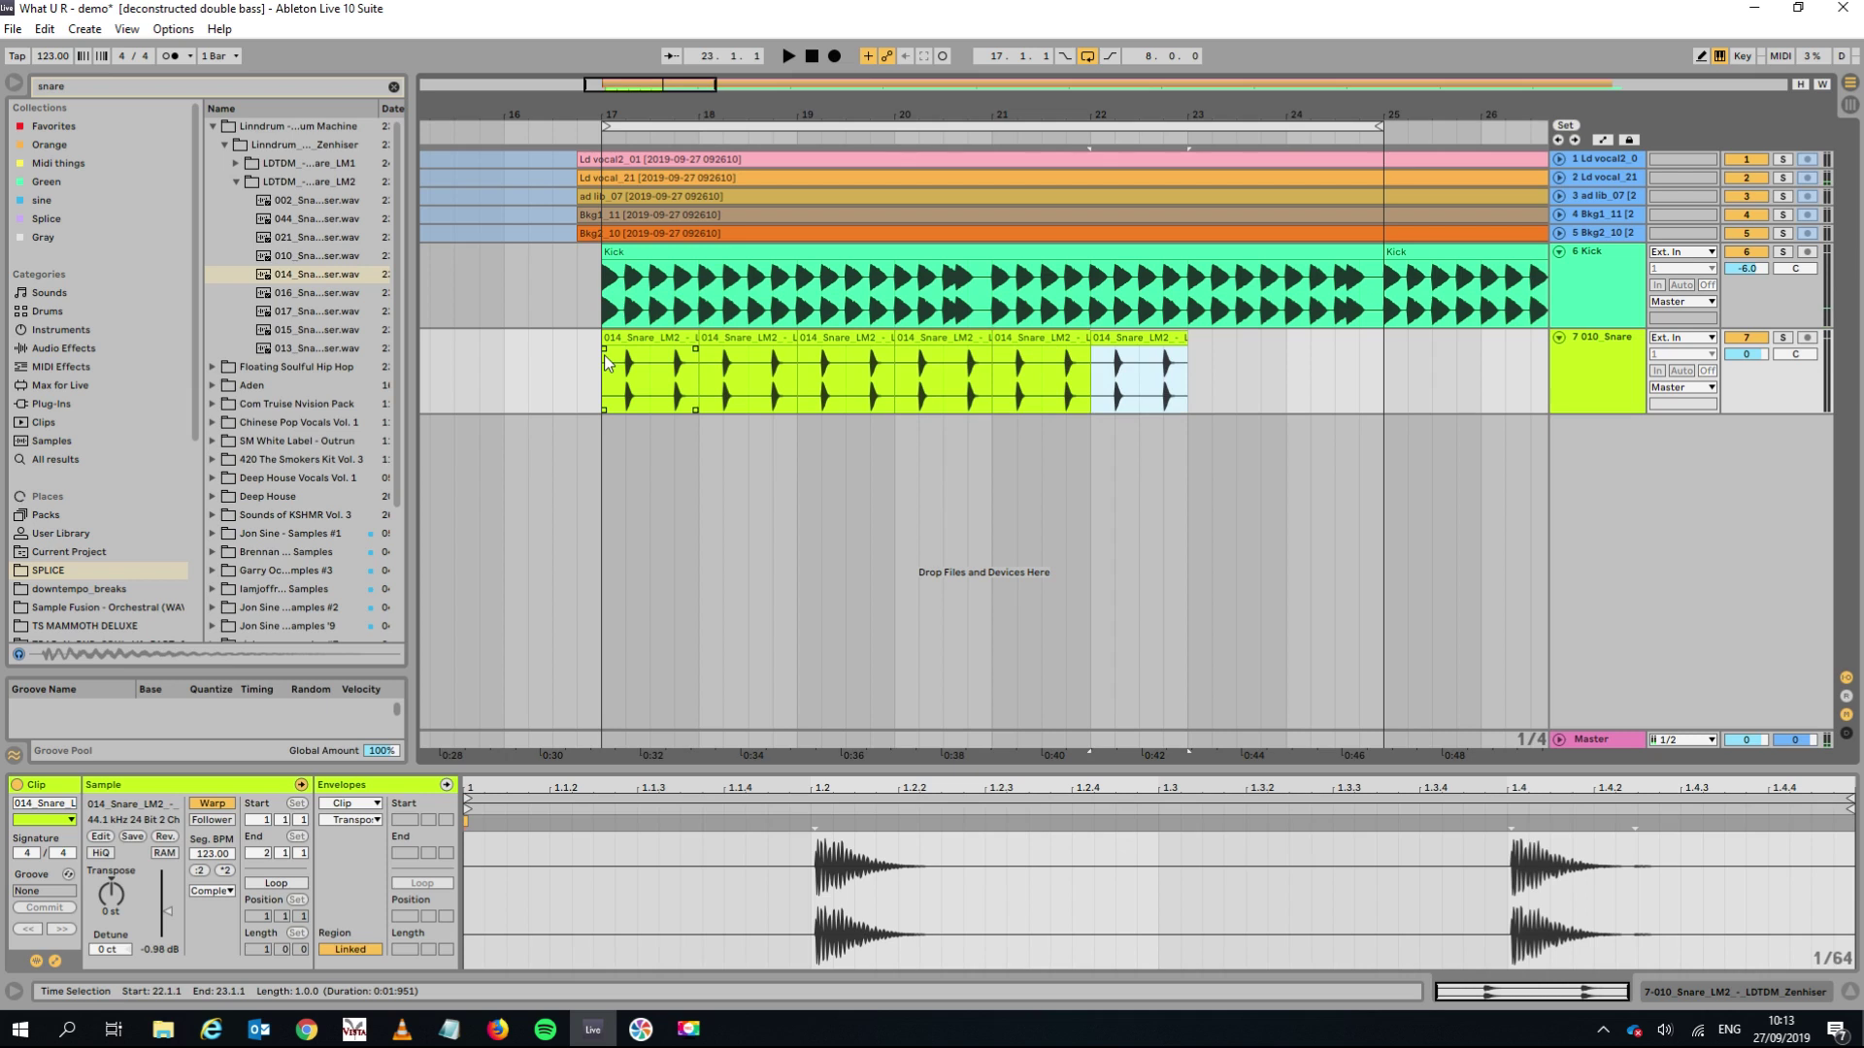
click(631, 335)
key(space)
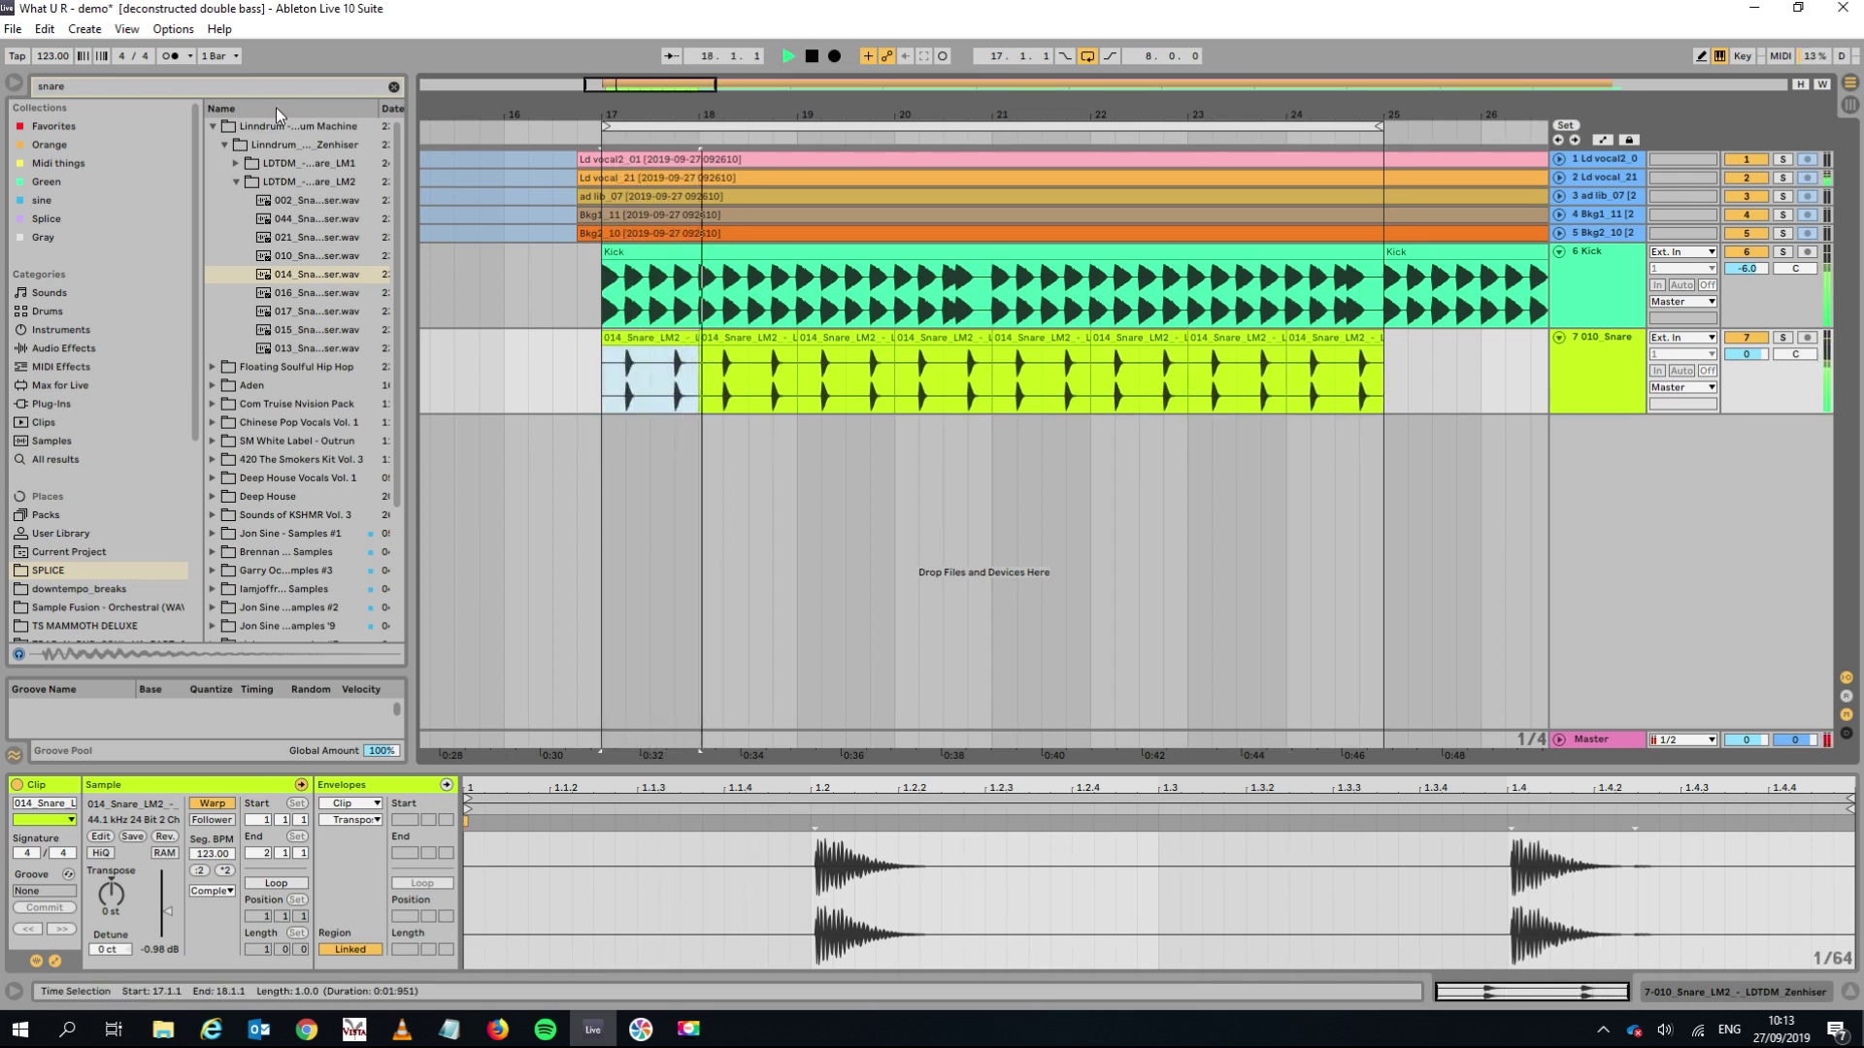
Search the plug-ins for "val" and add ValhallaVintageVerb_x64 to the snare track.
click(155, 90)
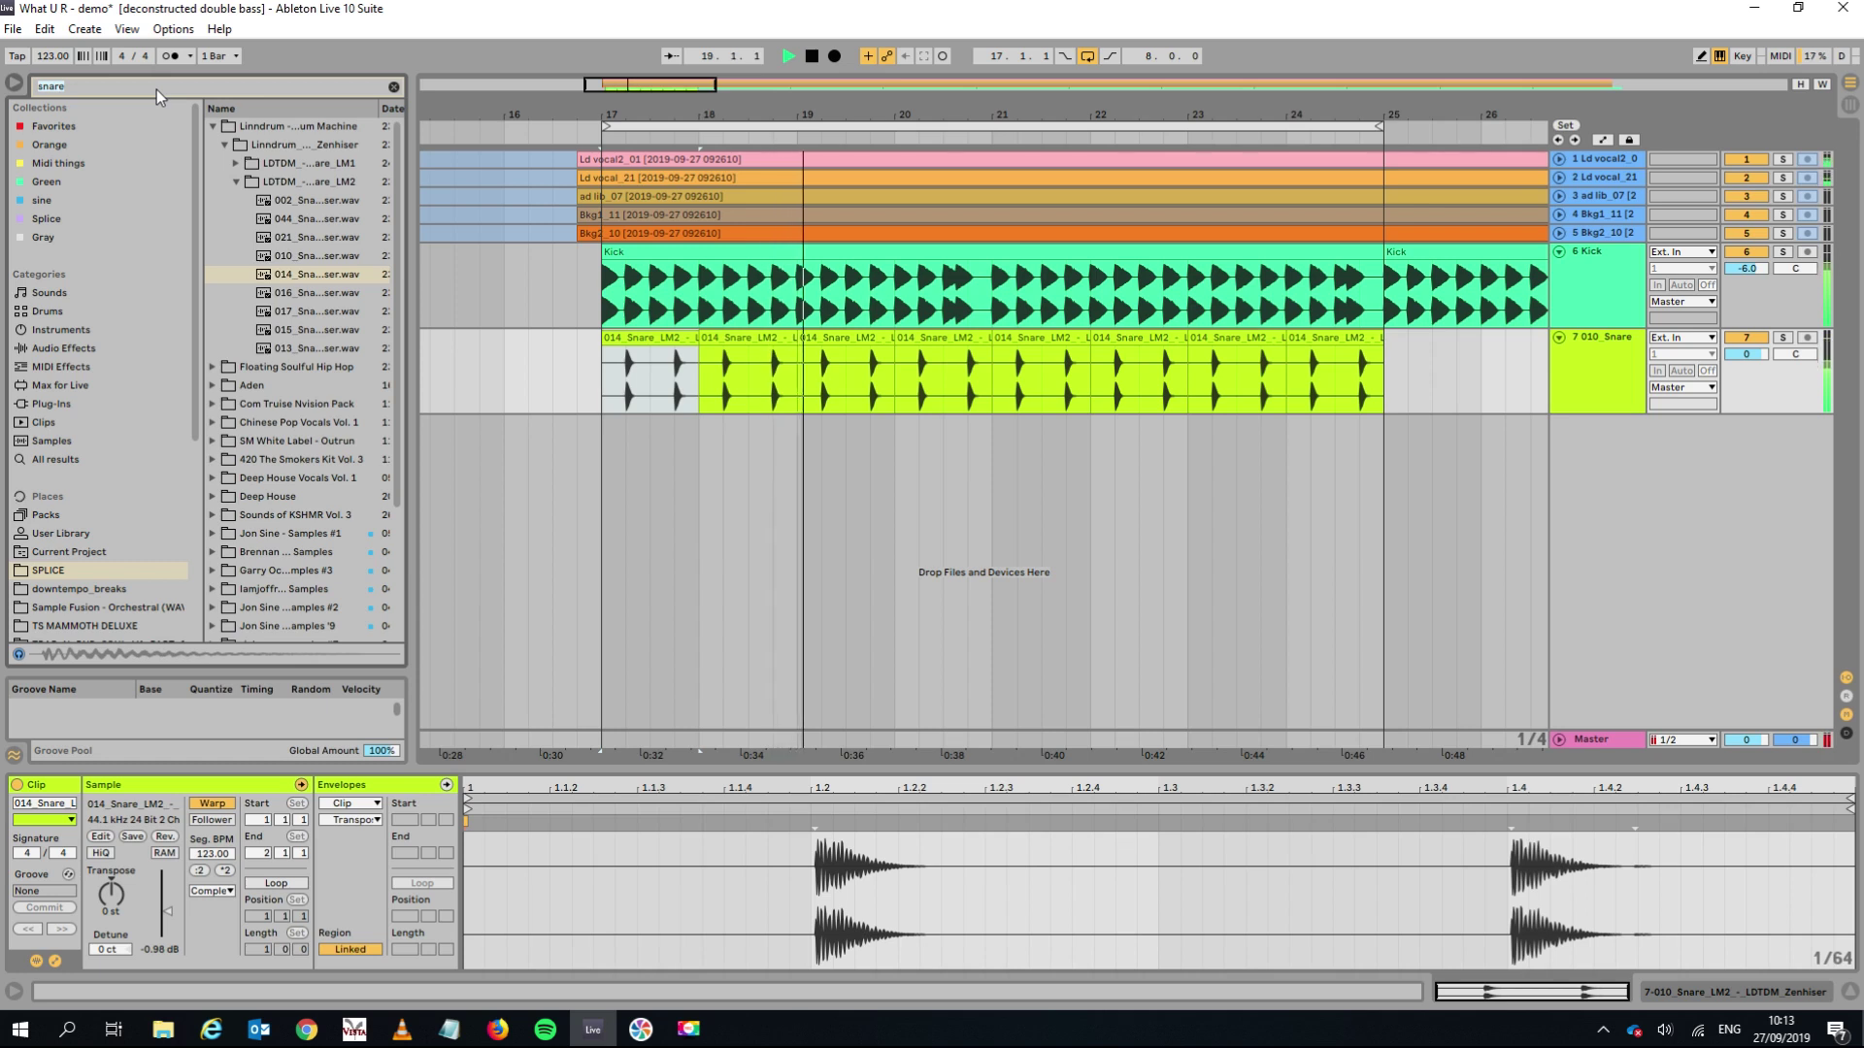
key(BackSpace)
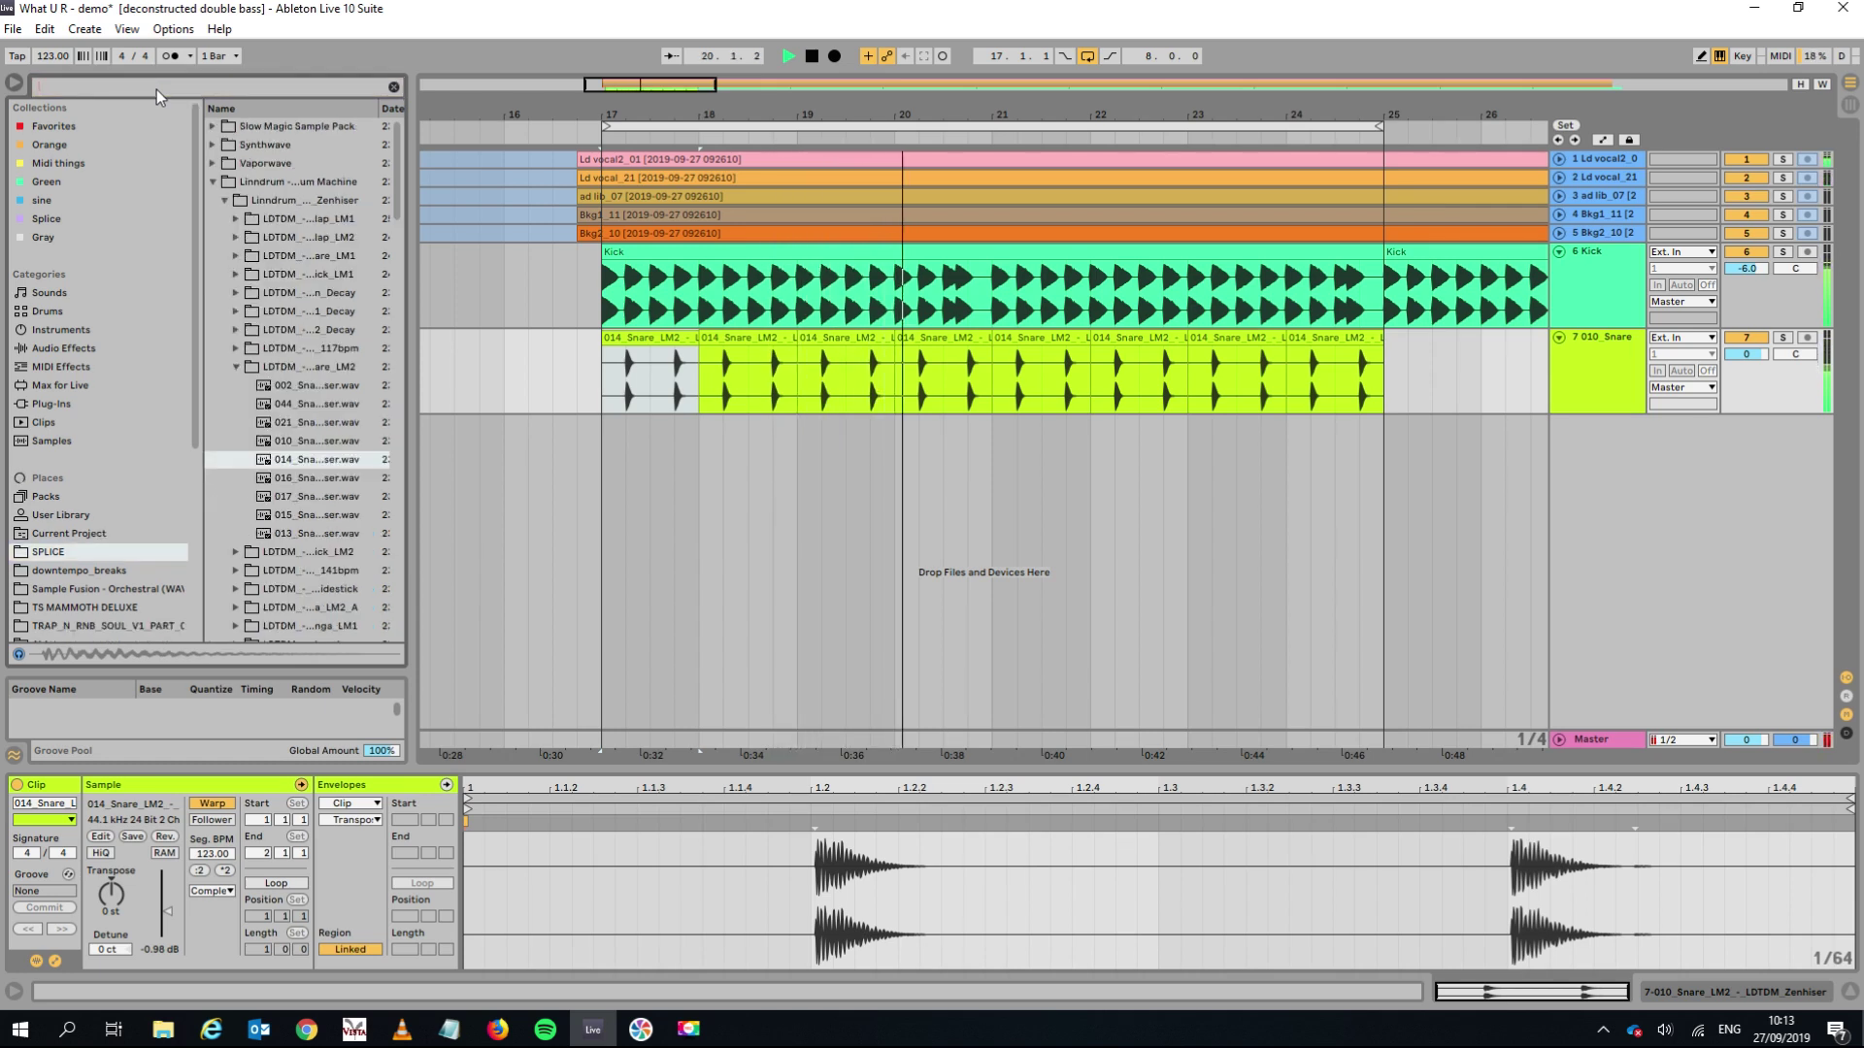
text(val)
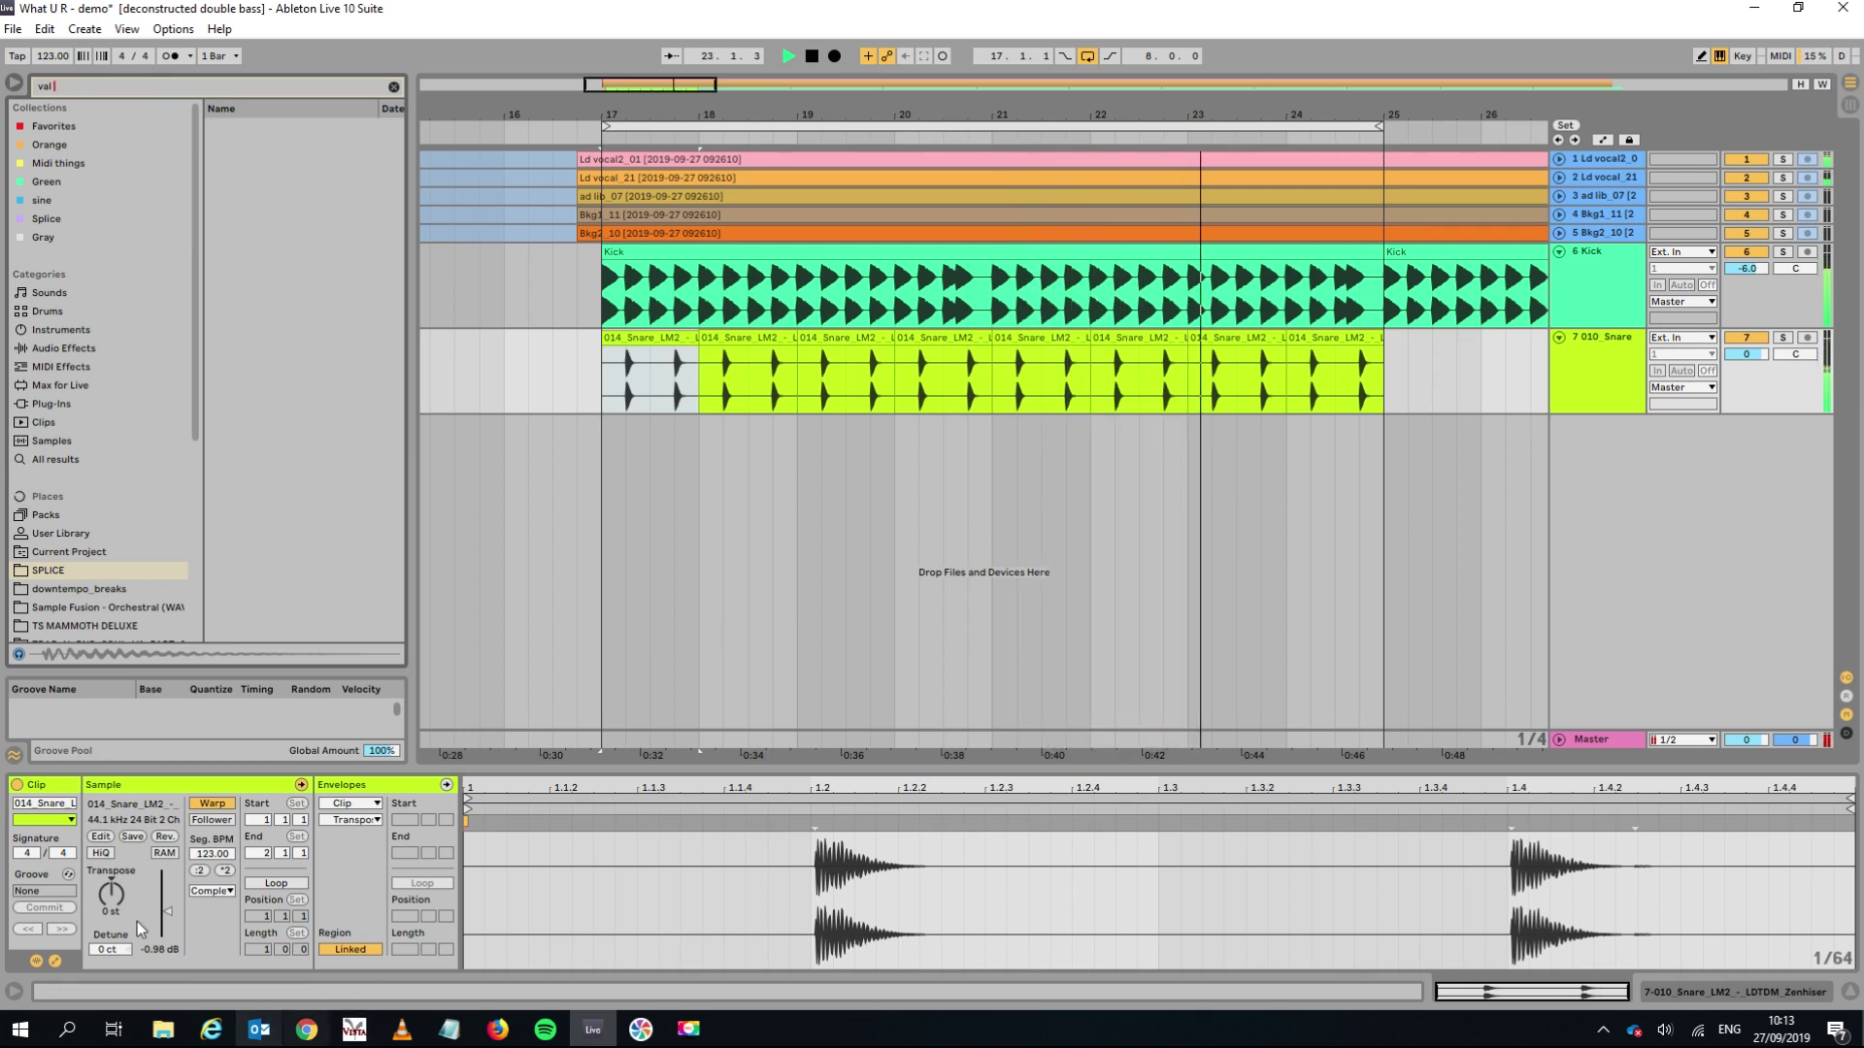
click(54, 403)
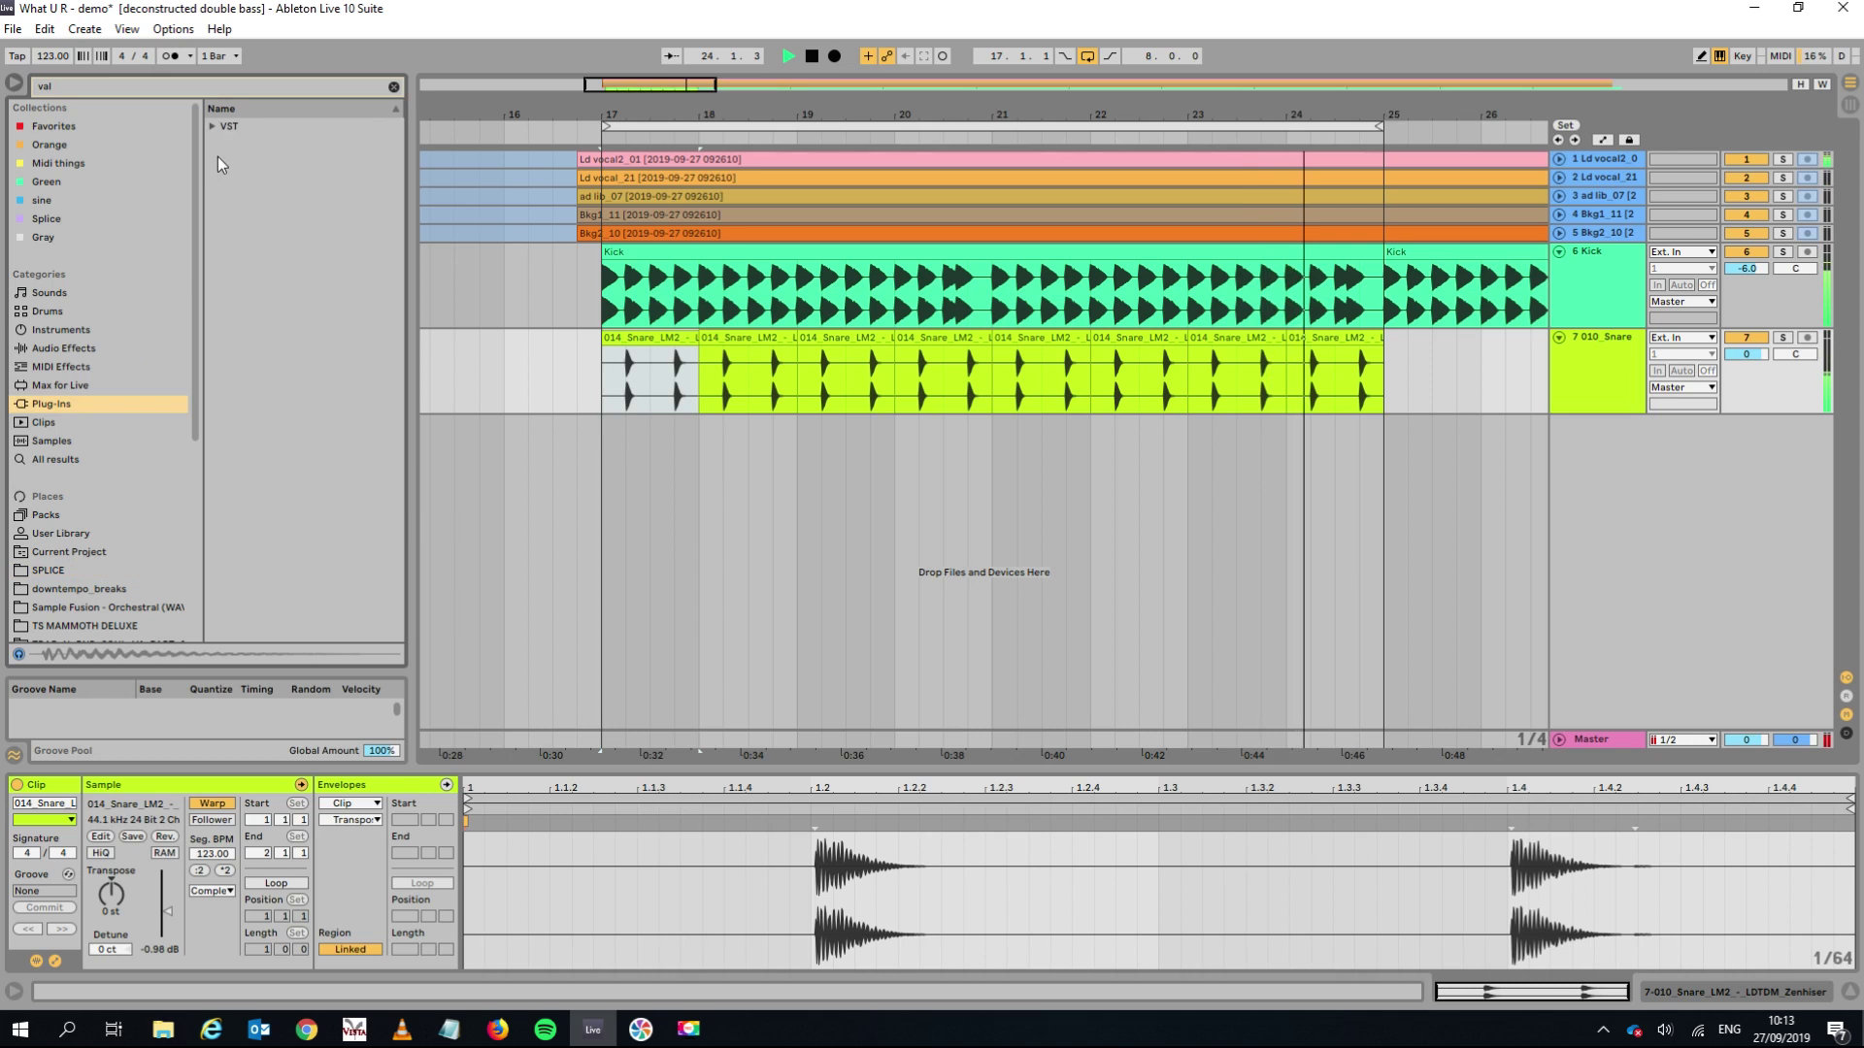
click(213, 128)
key(space)
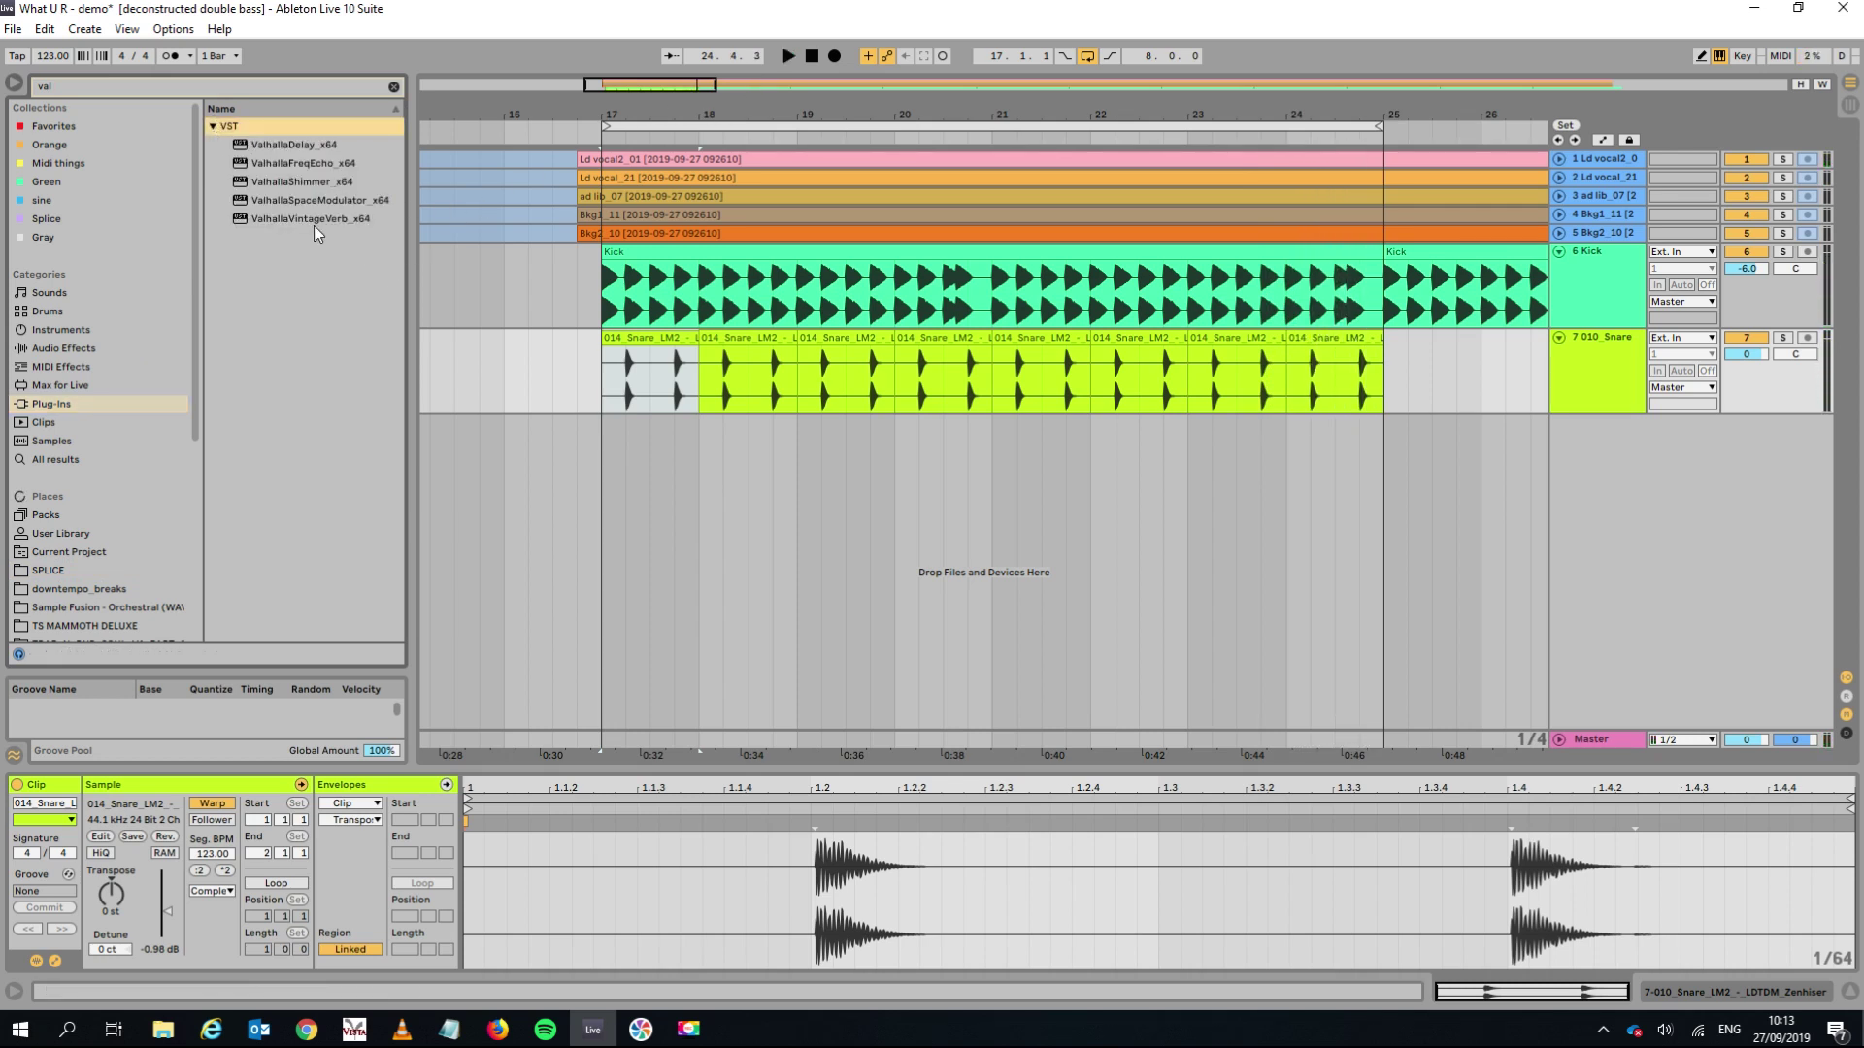
drag(276, 218, 597, 335)
drag(699, 371, 557, 333)
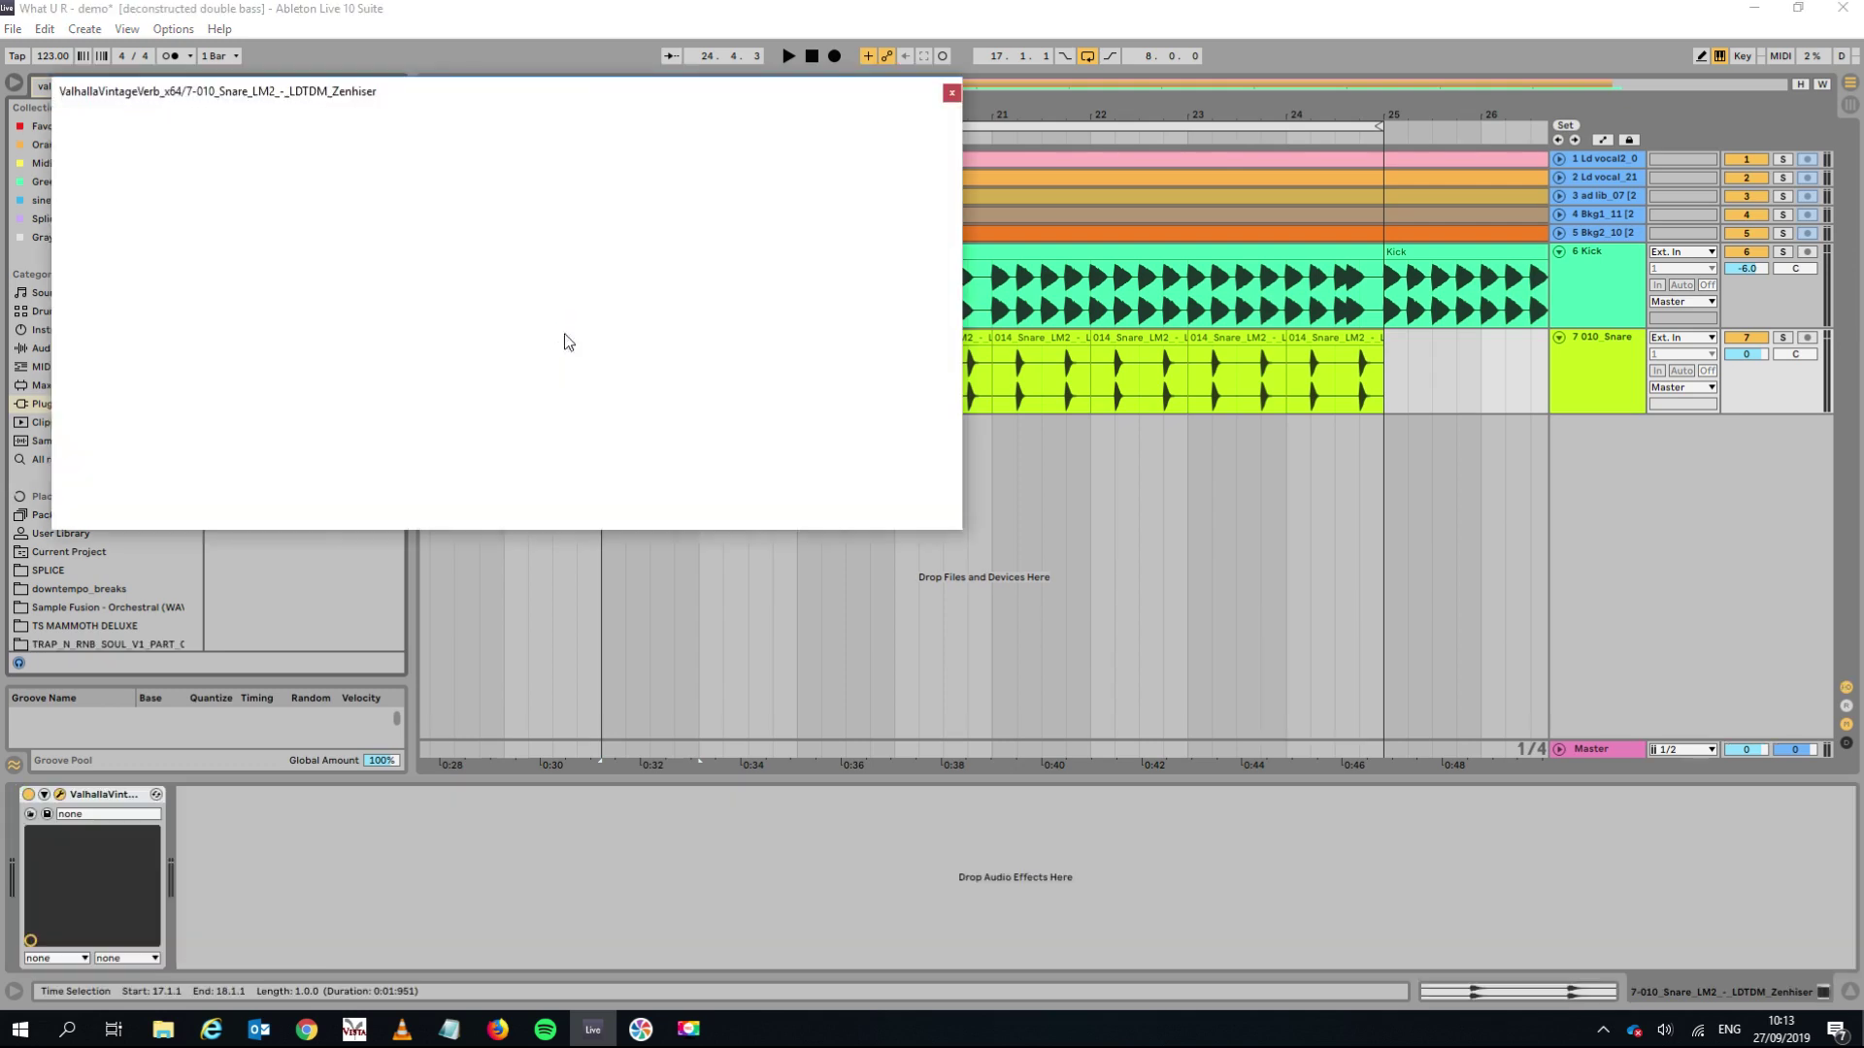
Set the snare reverb to 6.4% mix, 8.17 ms predelay, 0.29 s decay, 85.6% size and 93.6% early diffusion during playback, and close its window.
drag(109, 243, 98, 347)
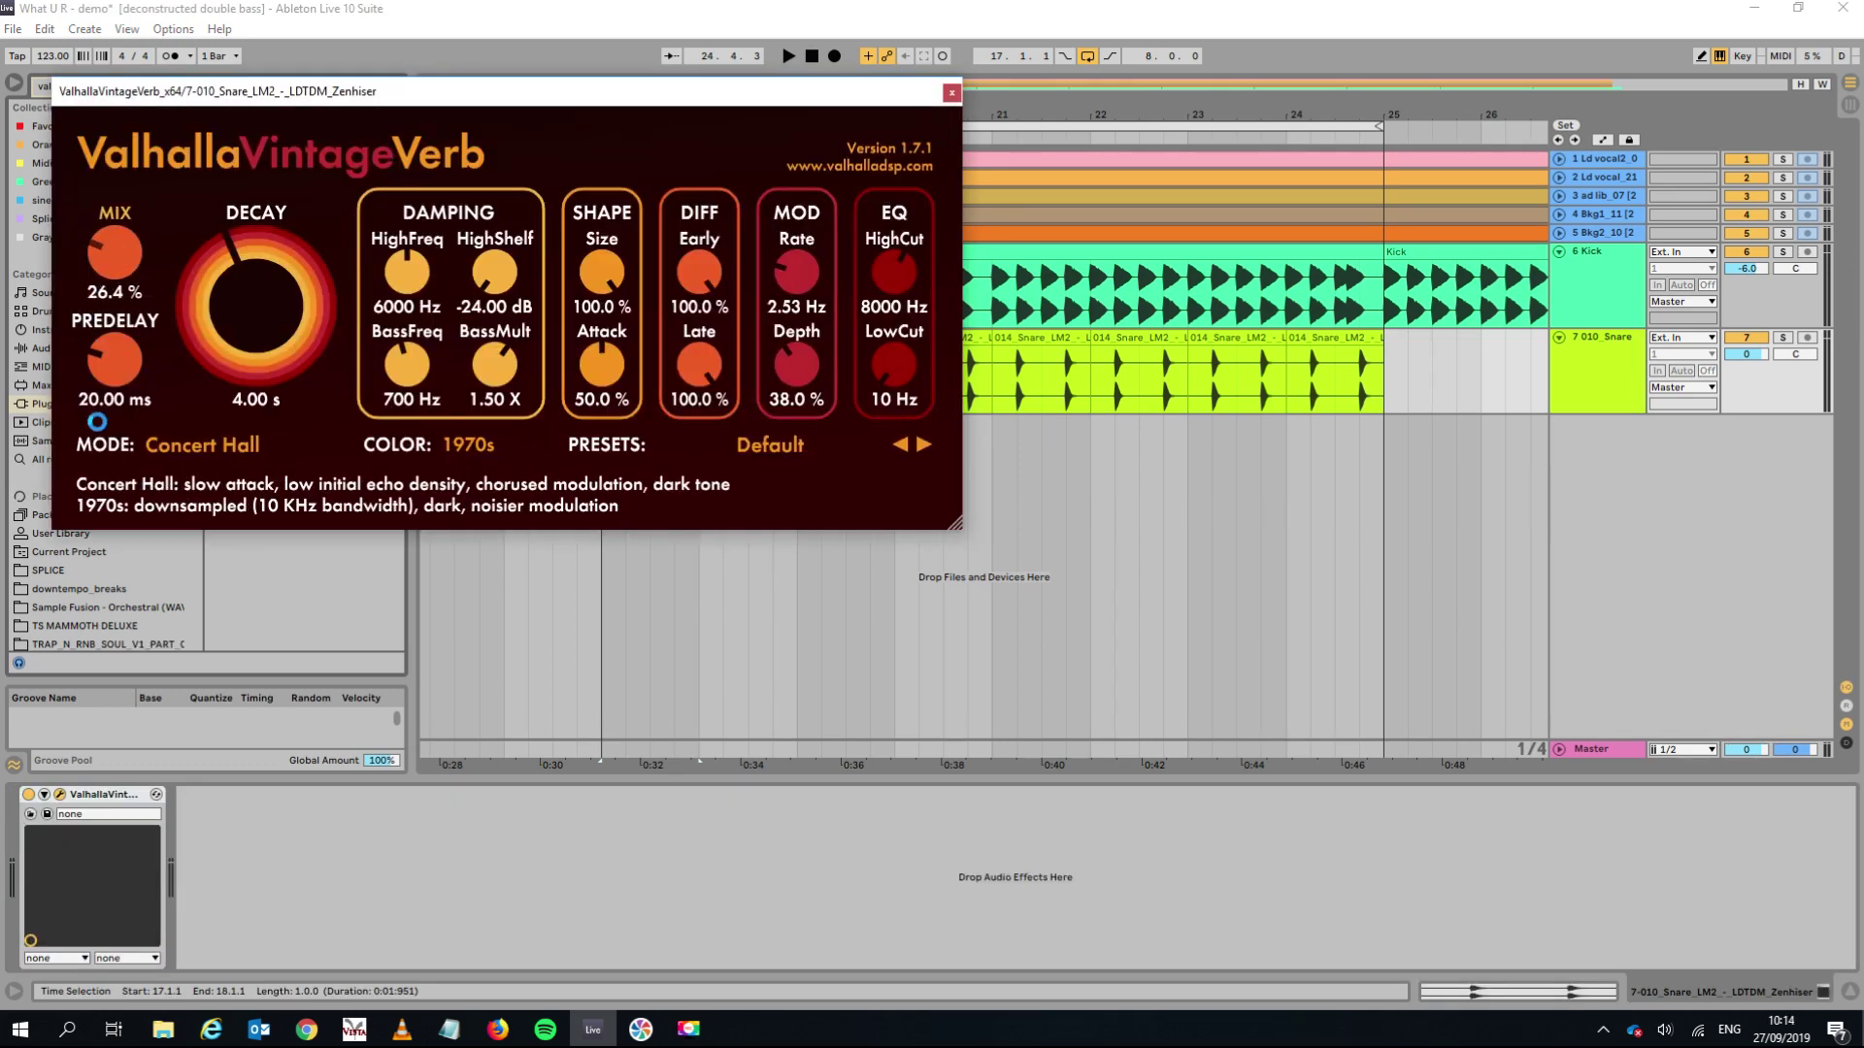
key(space)
drag(208, 366, 98, 402)
drag(104, 281, 110, 293)
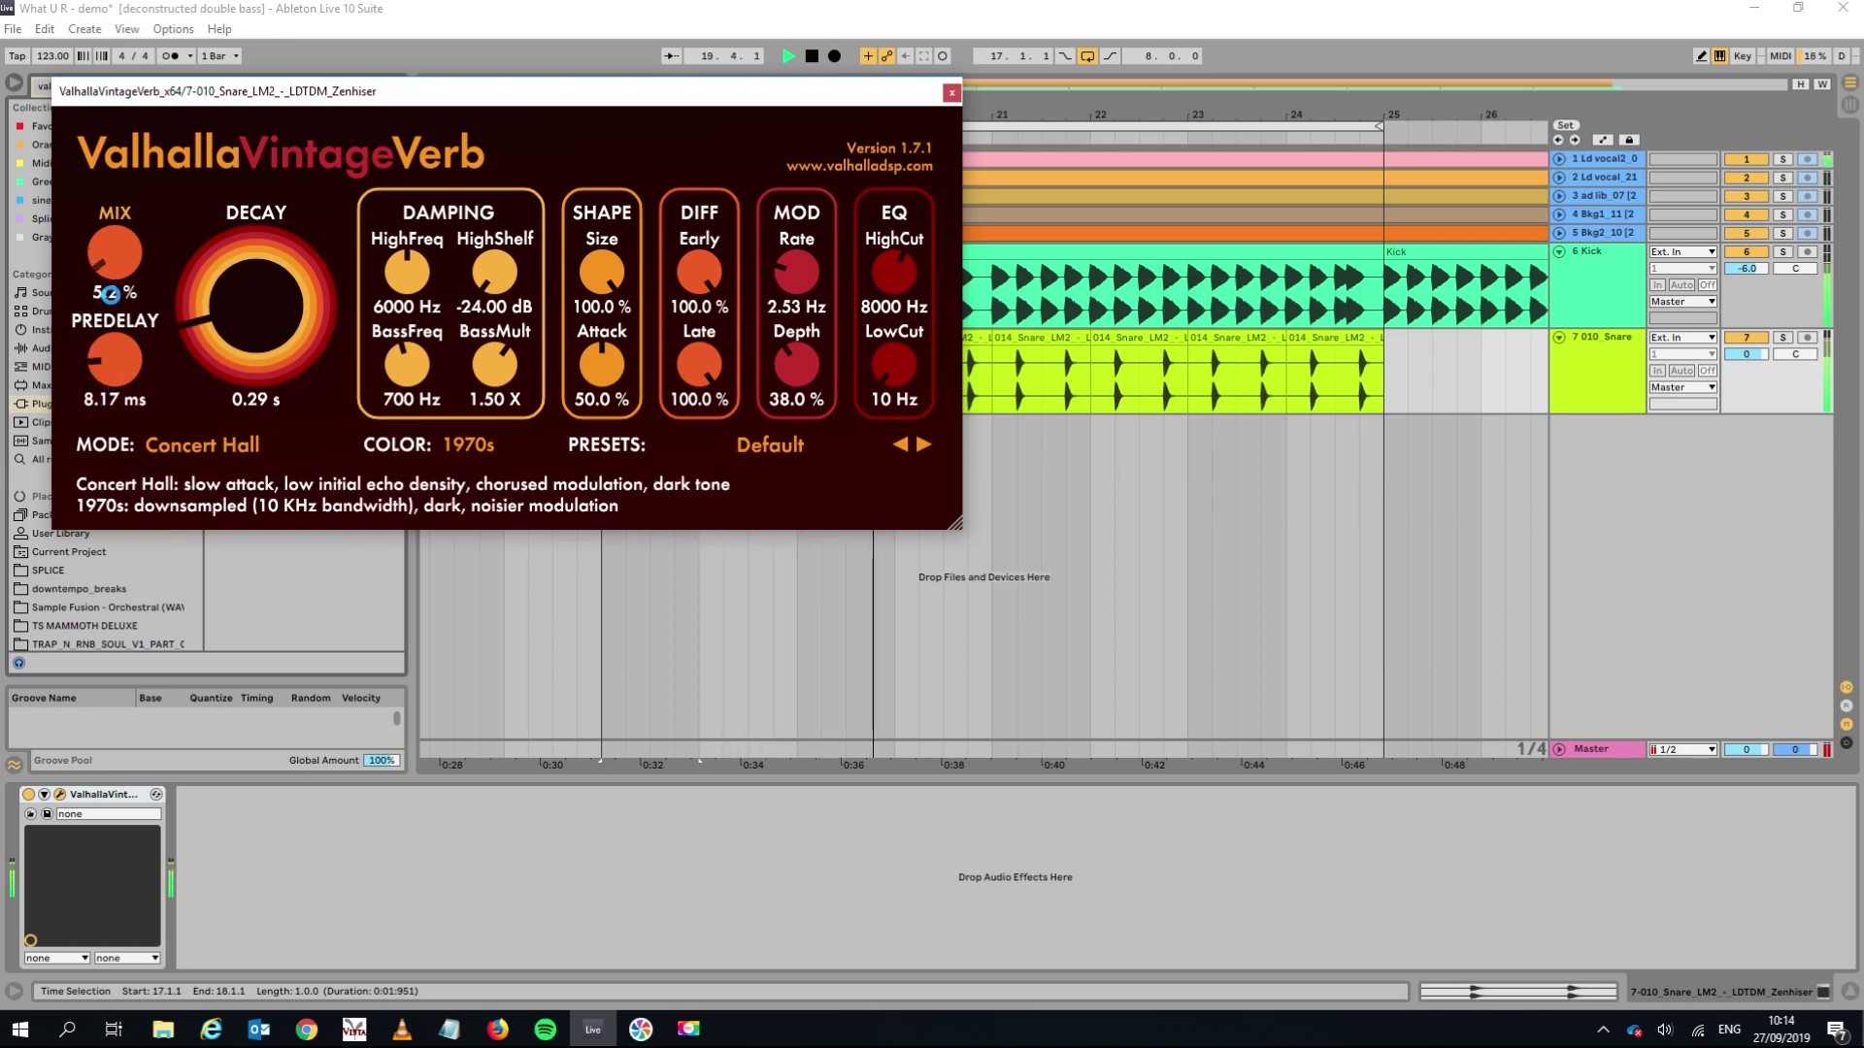
drag(602, 273, 602, 287)
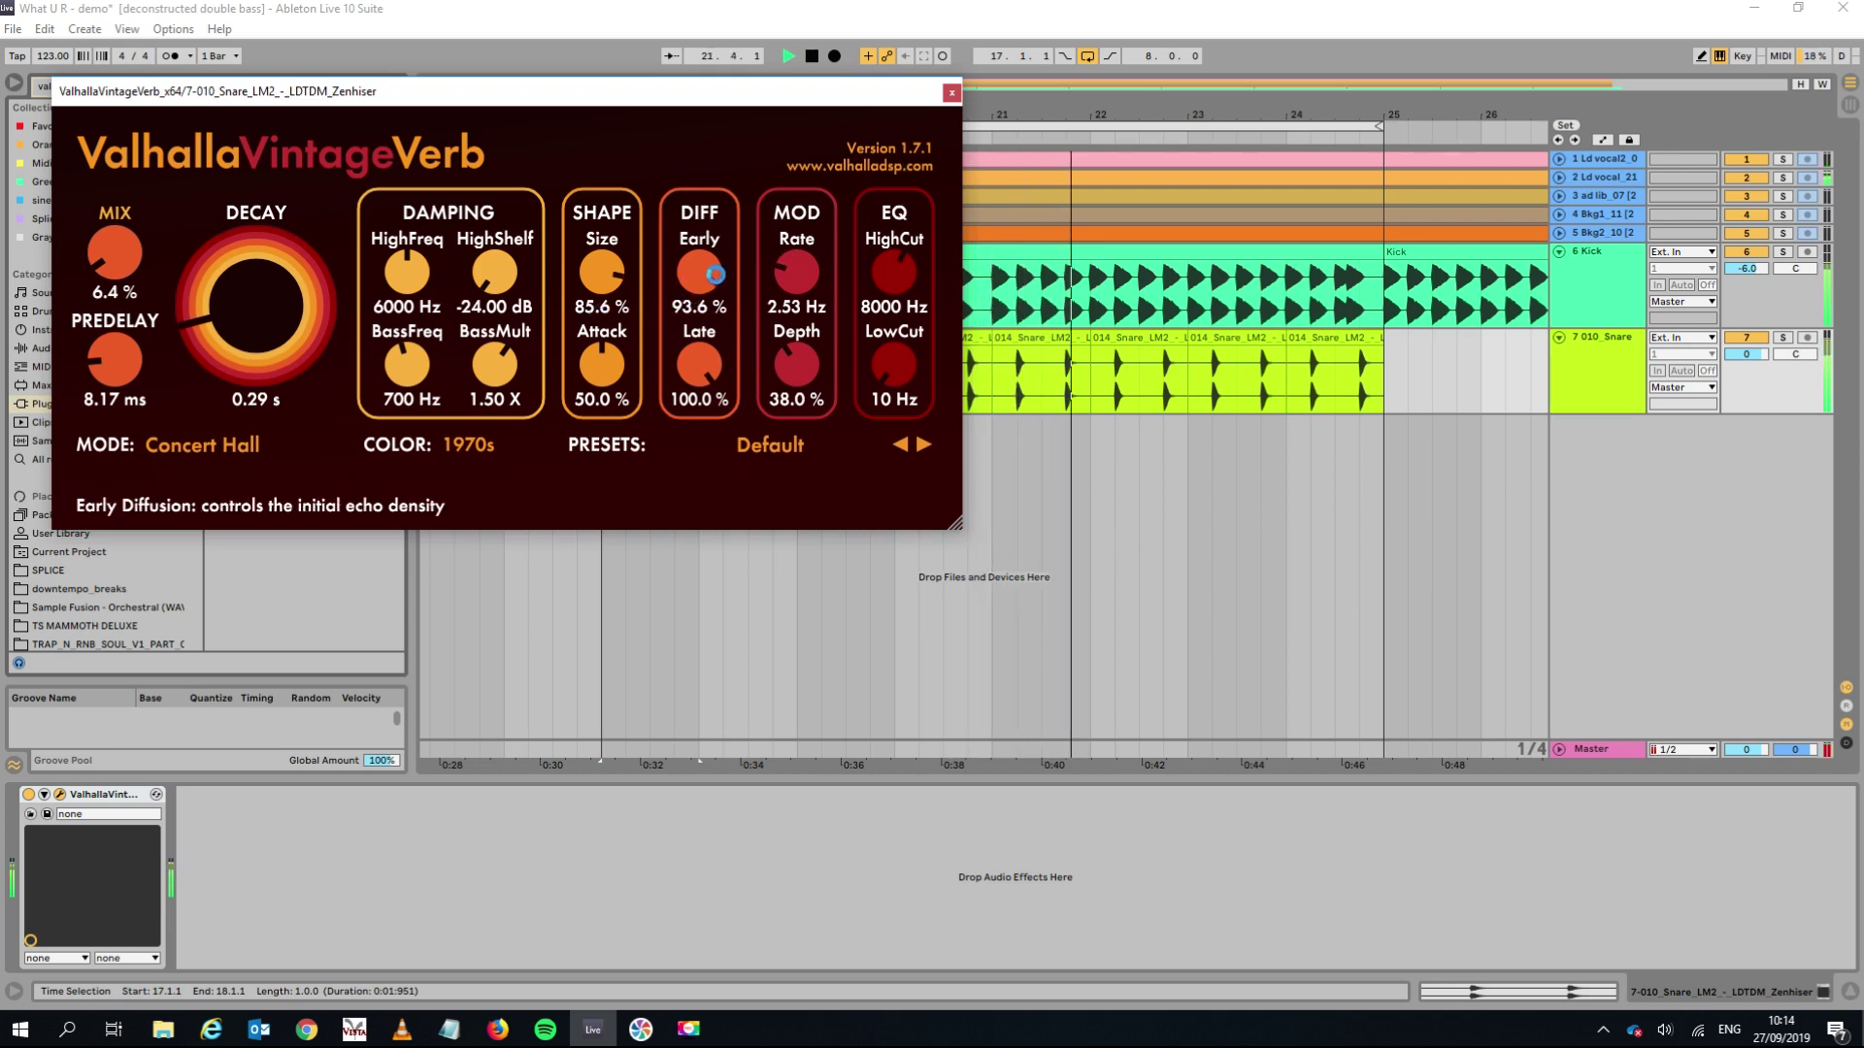
click(951, 90)
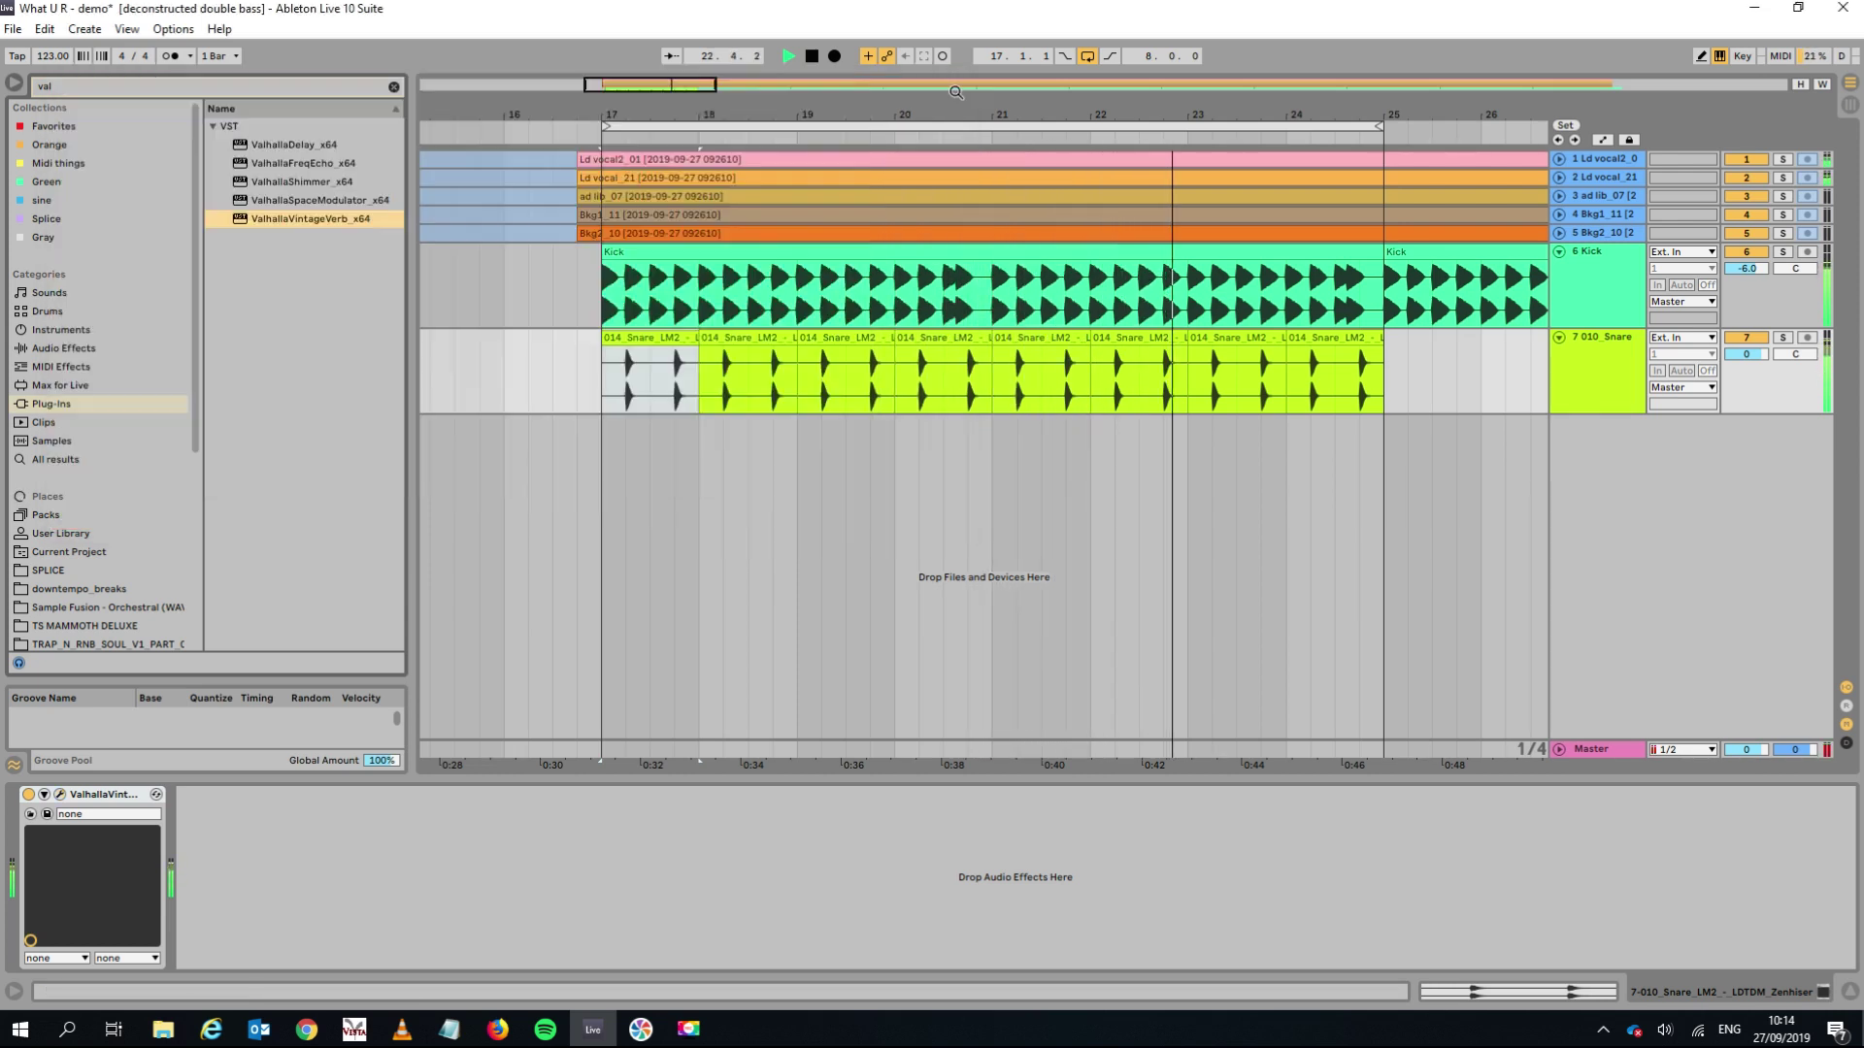
Stop playback and search the browser's samples for "hats".
key(space)
click(130, 83)
text(hats)
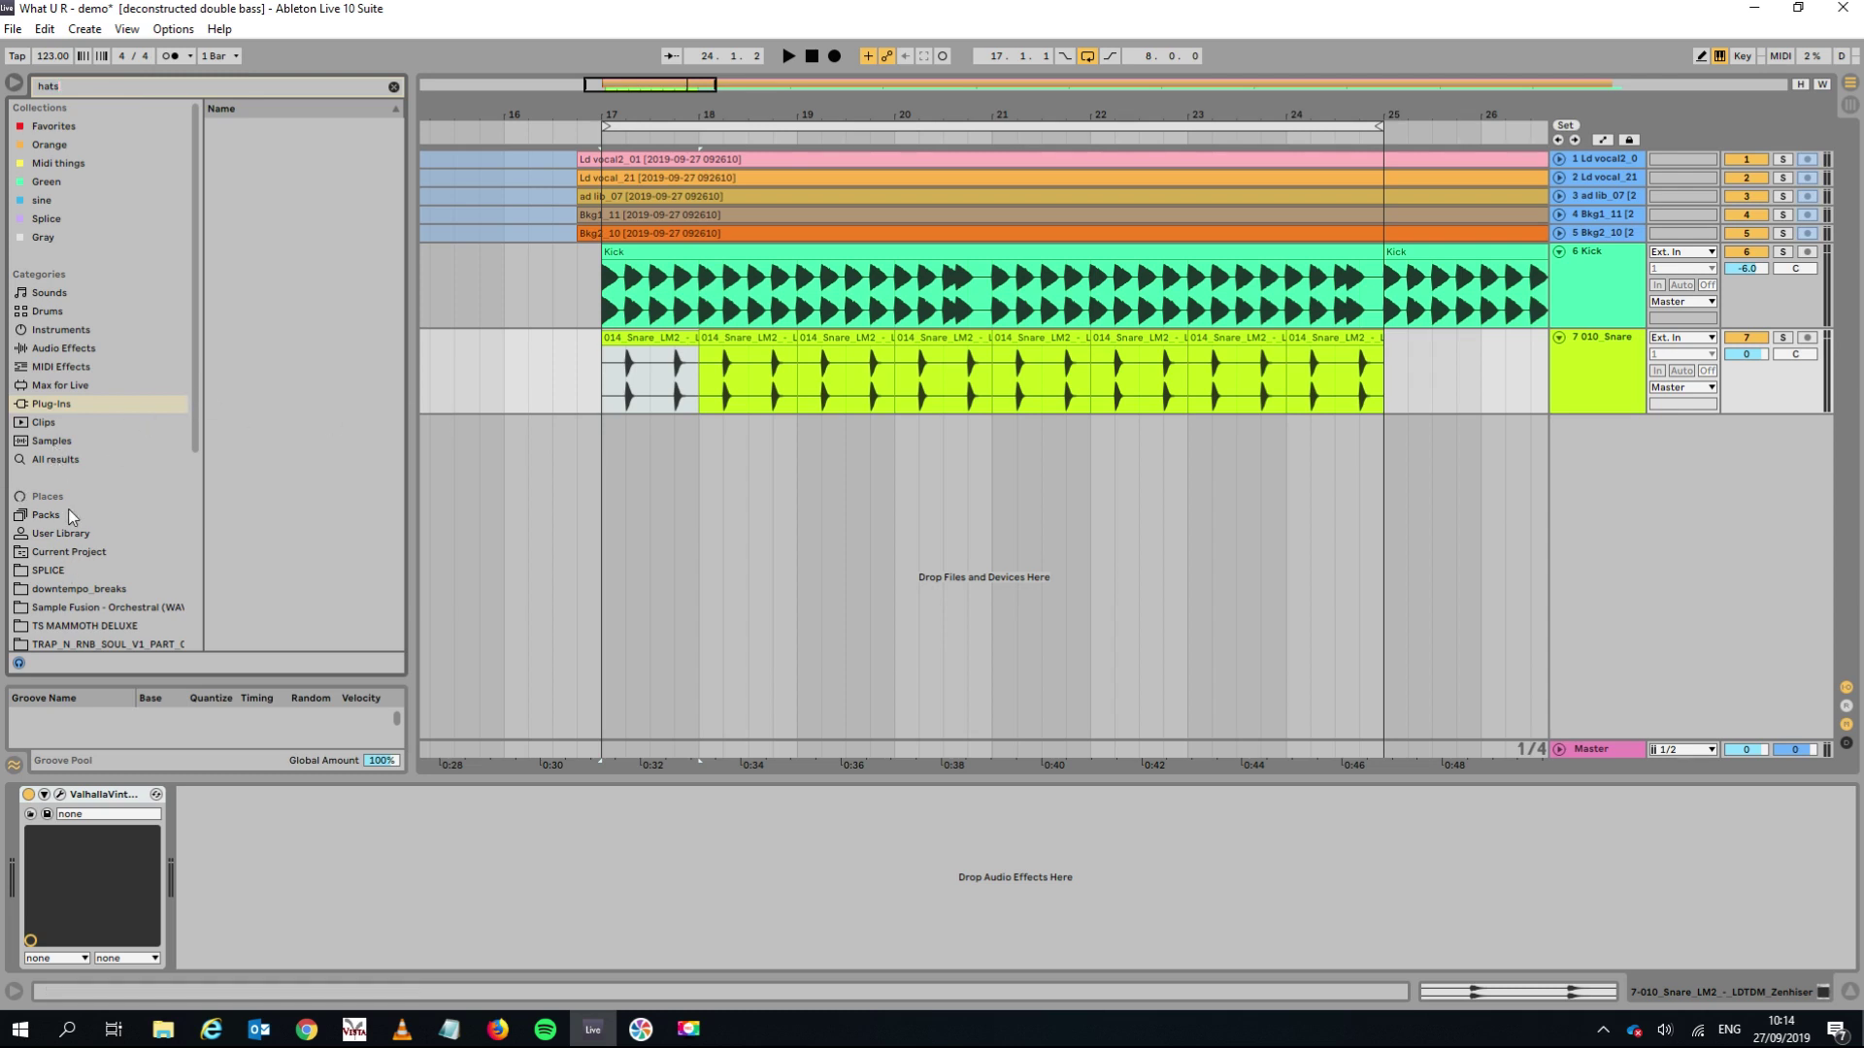
click(68, 441)
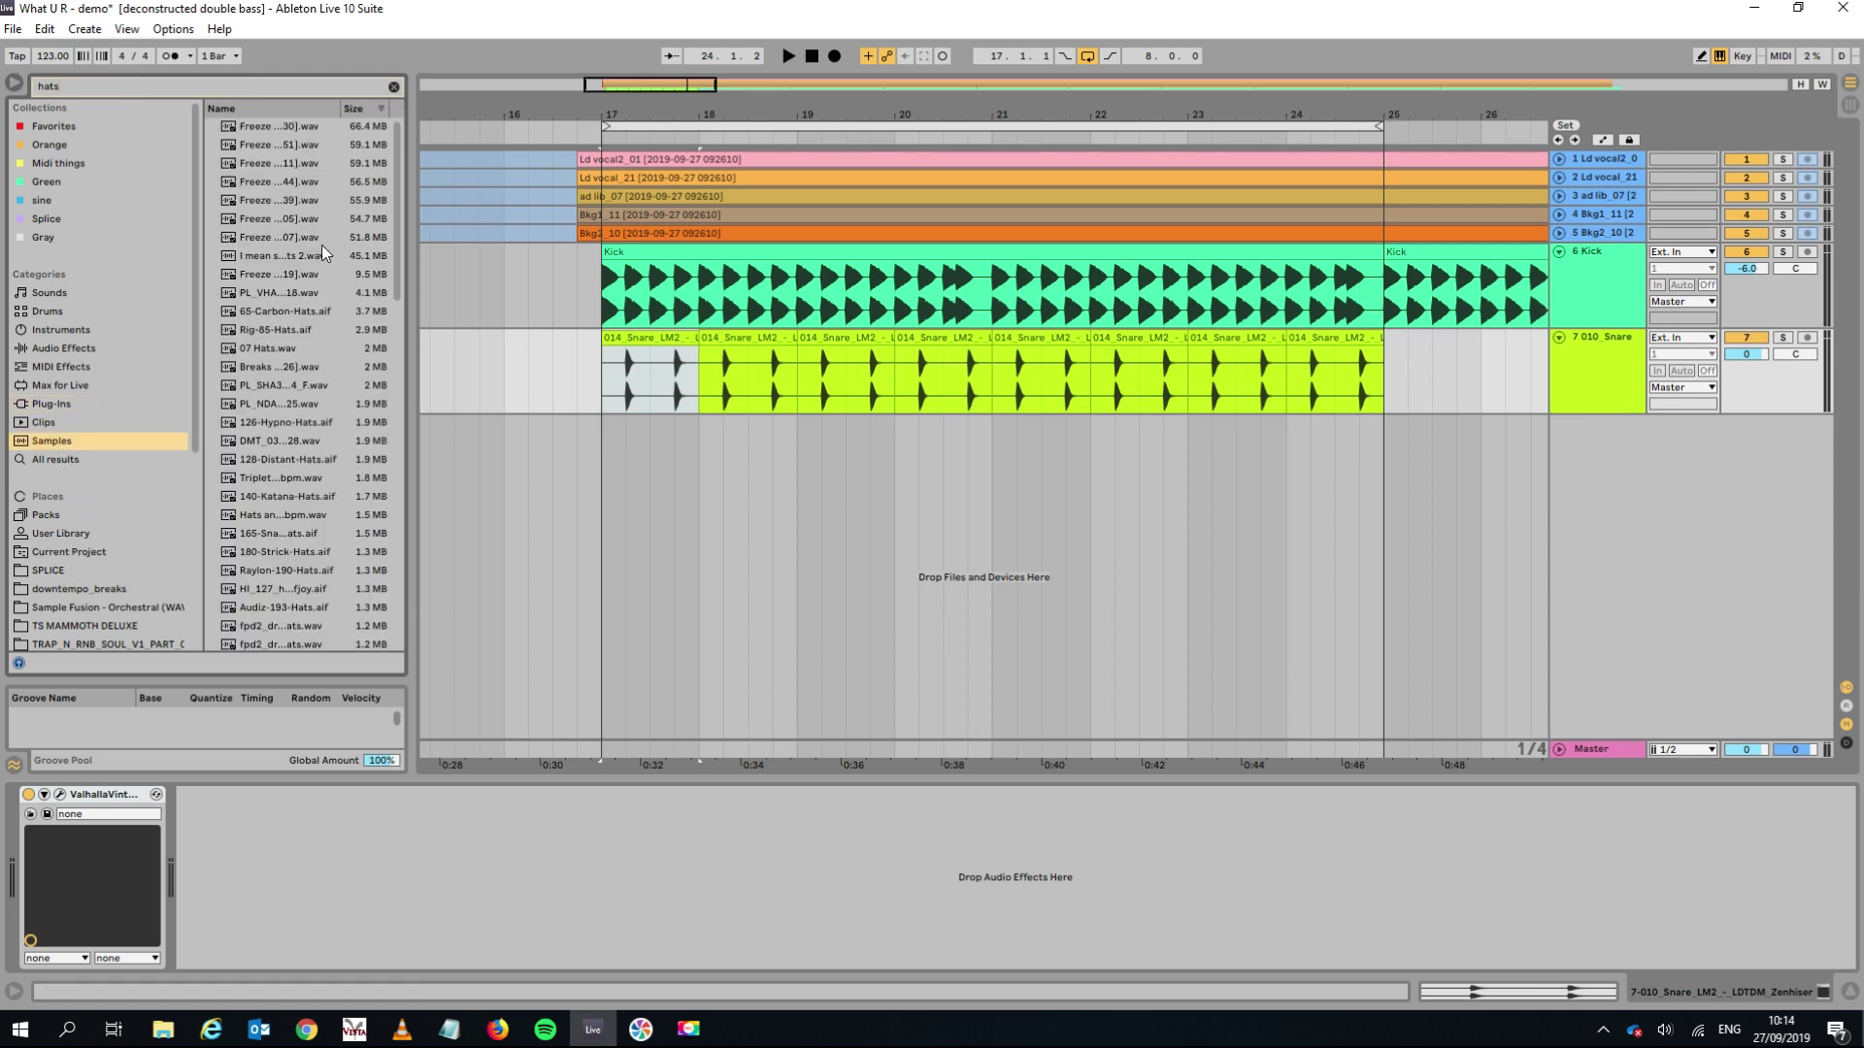
Audition various hat loops and one-shots from the sample results, including the ds_drm and RB_174 loops.
click(322, 239)
click(299, 439)
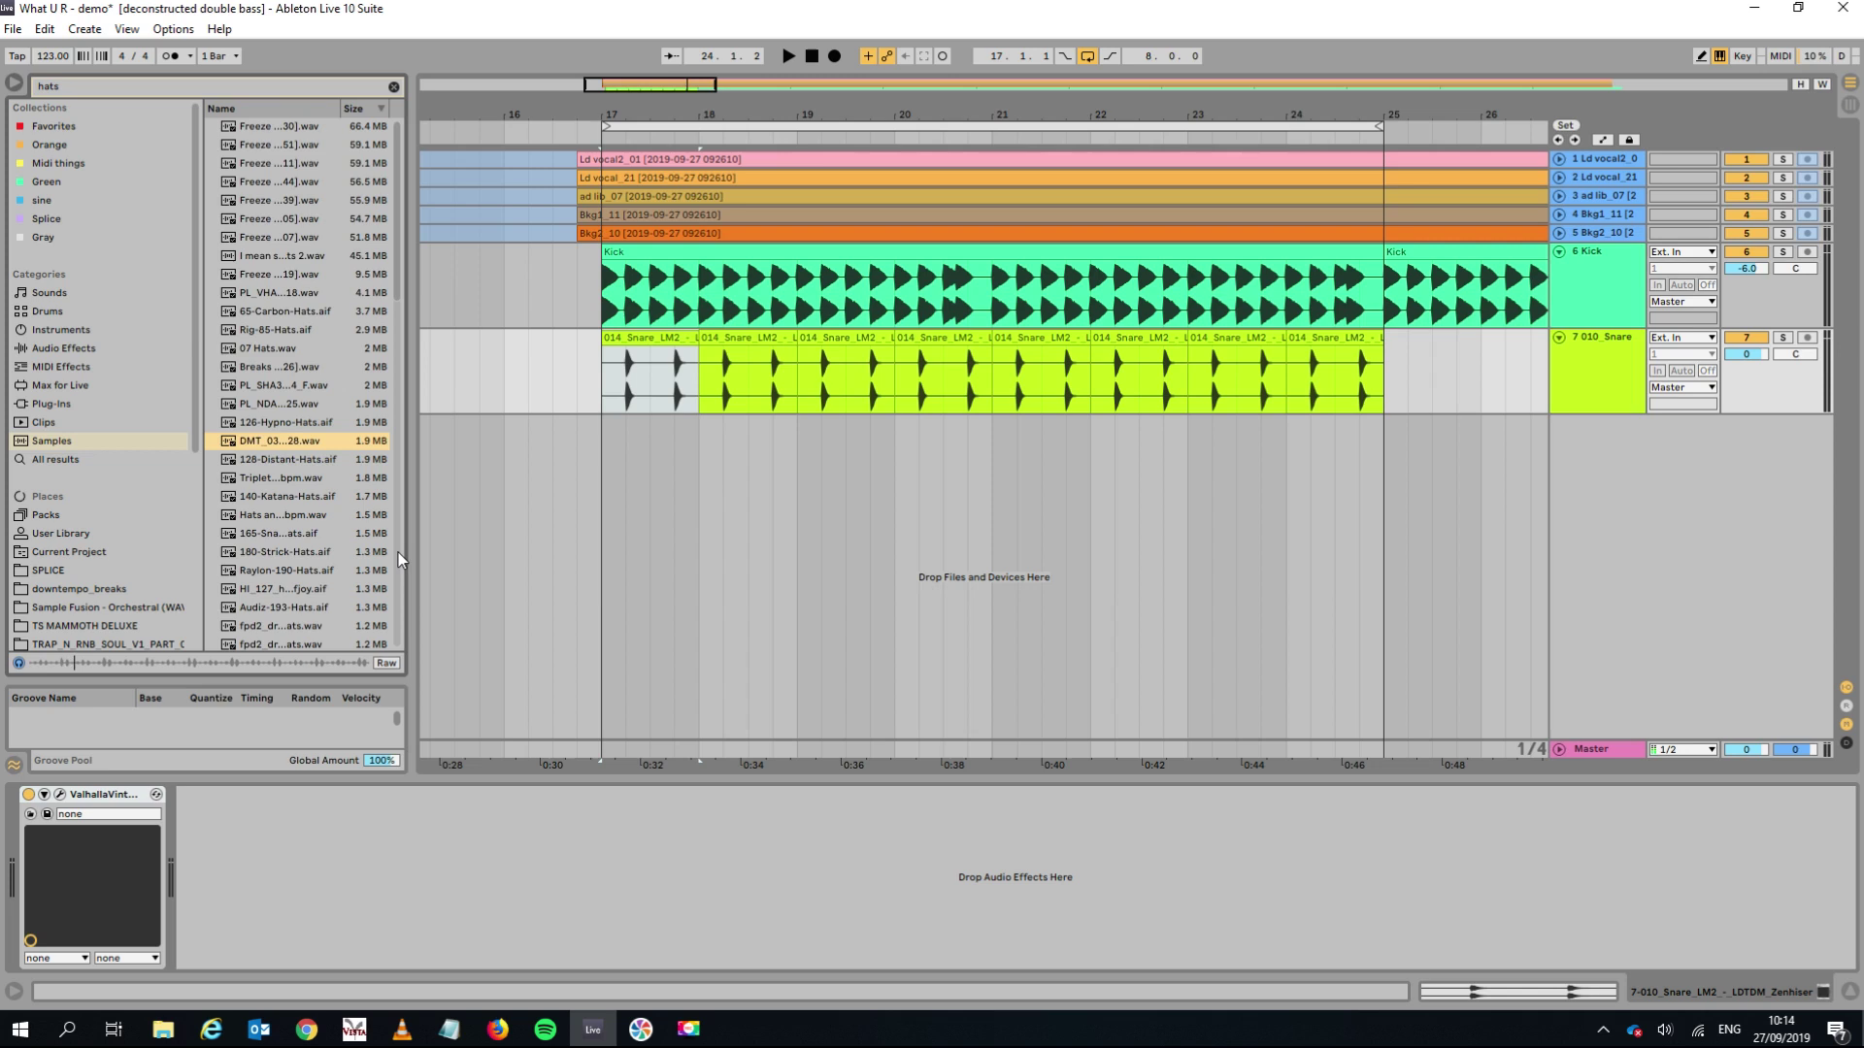
scroll(398, 551, down, 9)
click(348, 556)
scroll(270, 594, down, 1)
click(270, 594)
scroll(340, 597, down, 8)
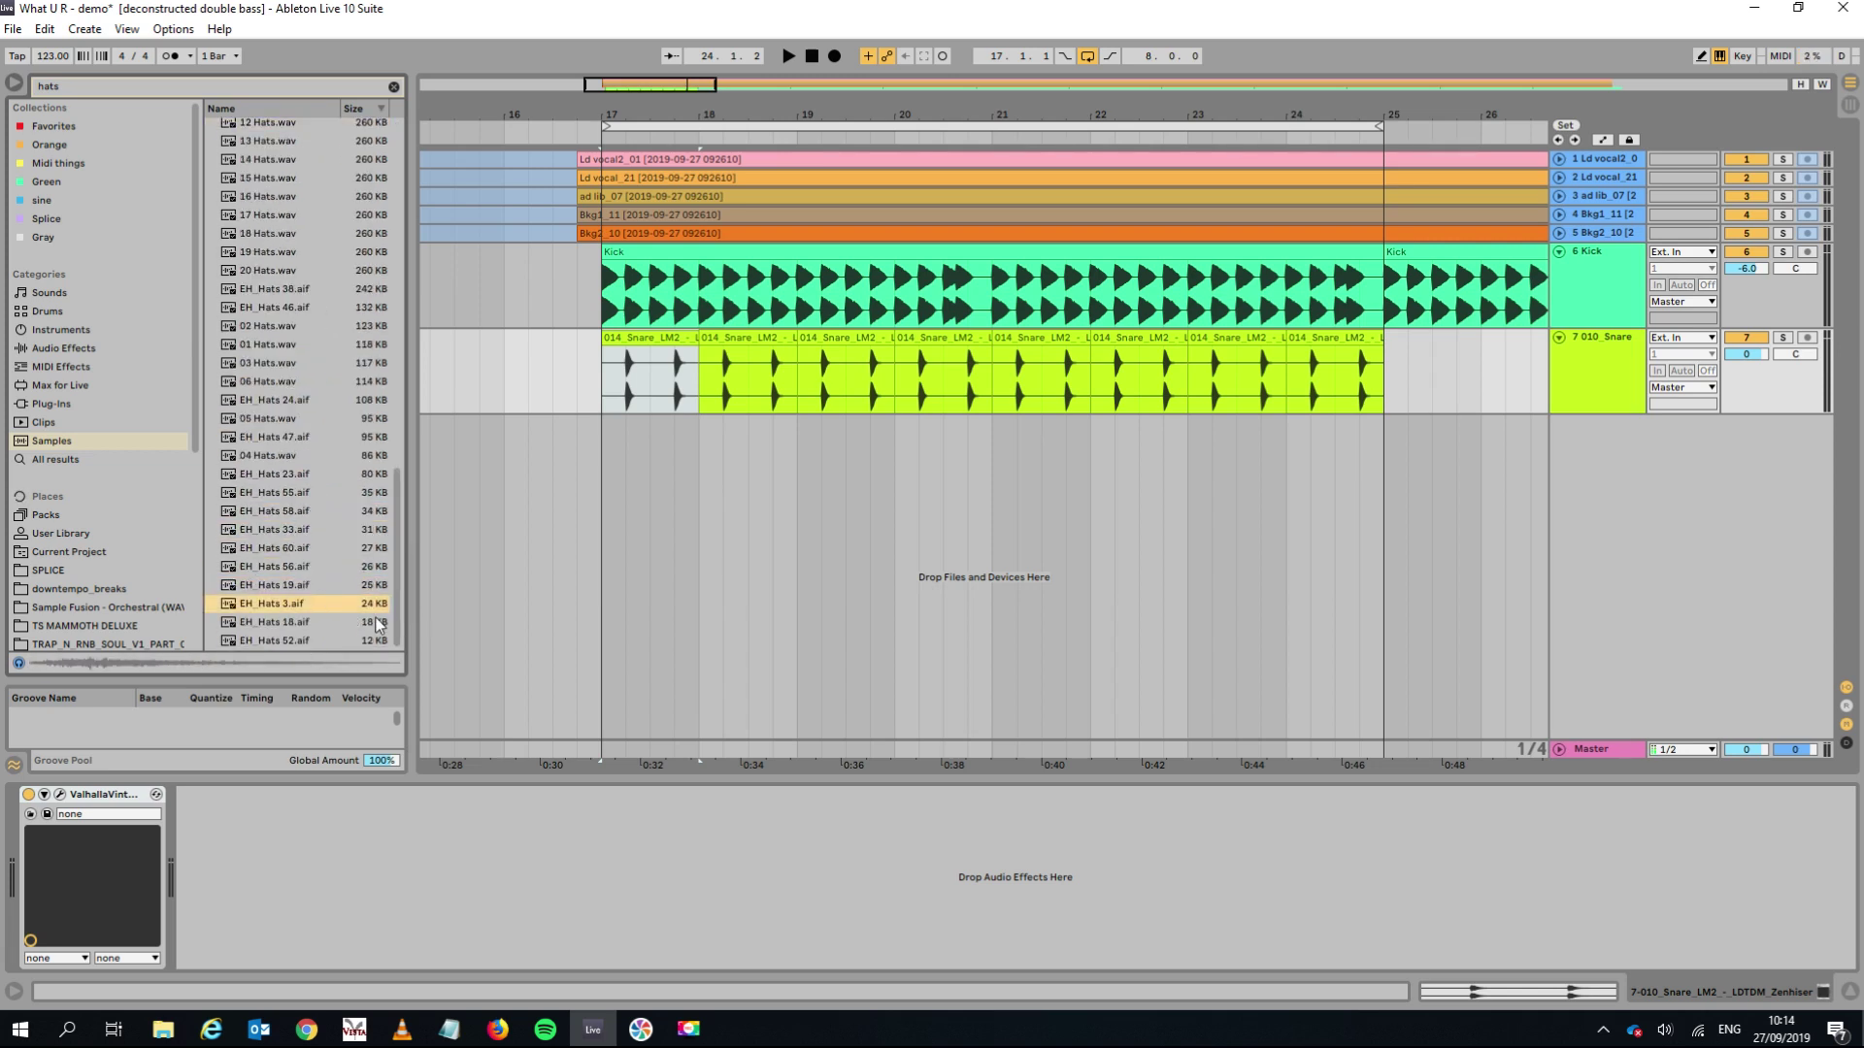
drag(392, 617, 389, 493)
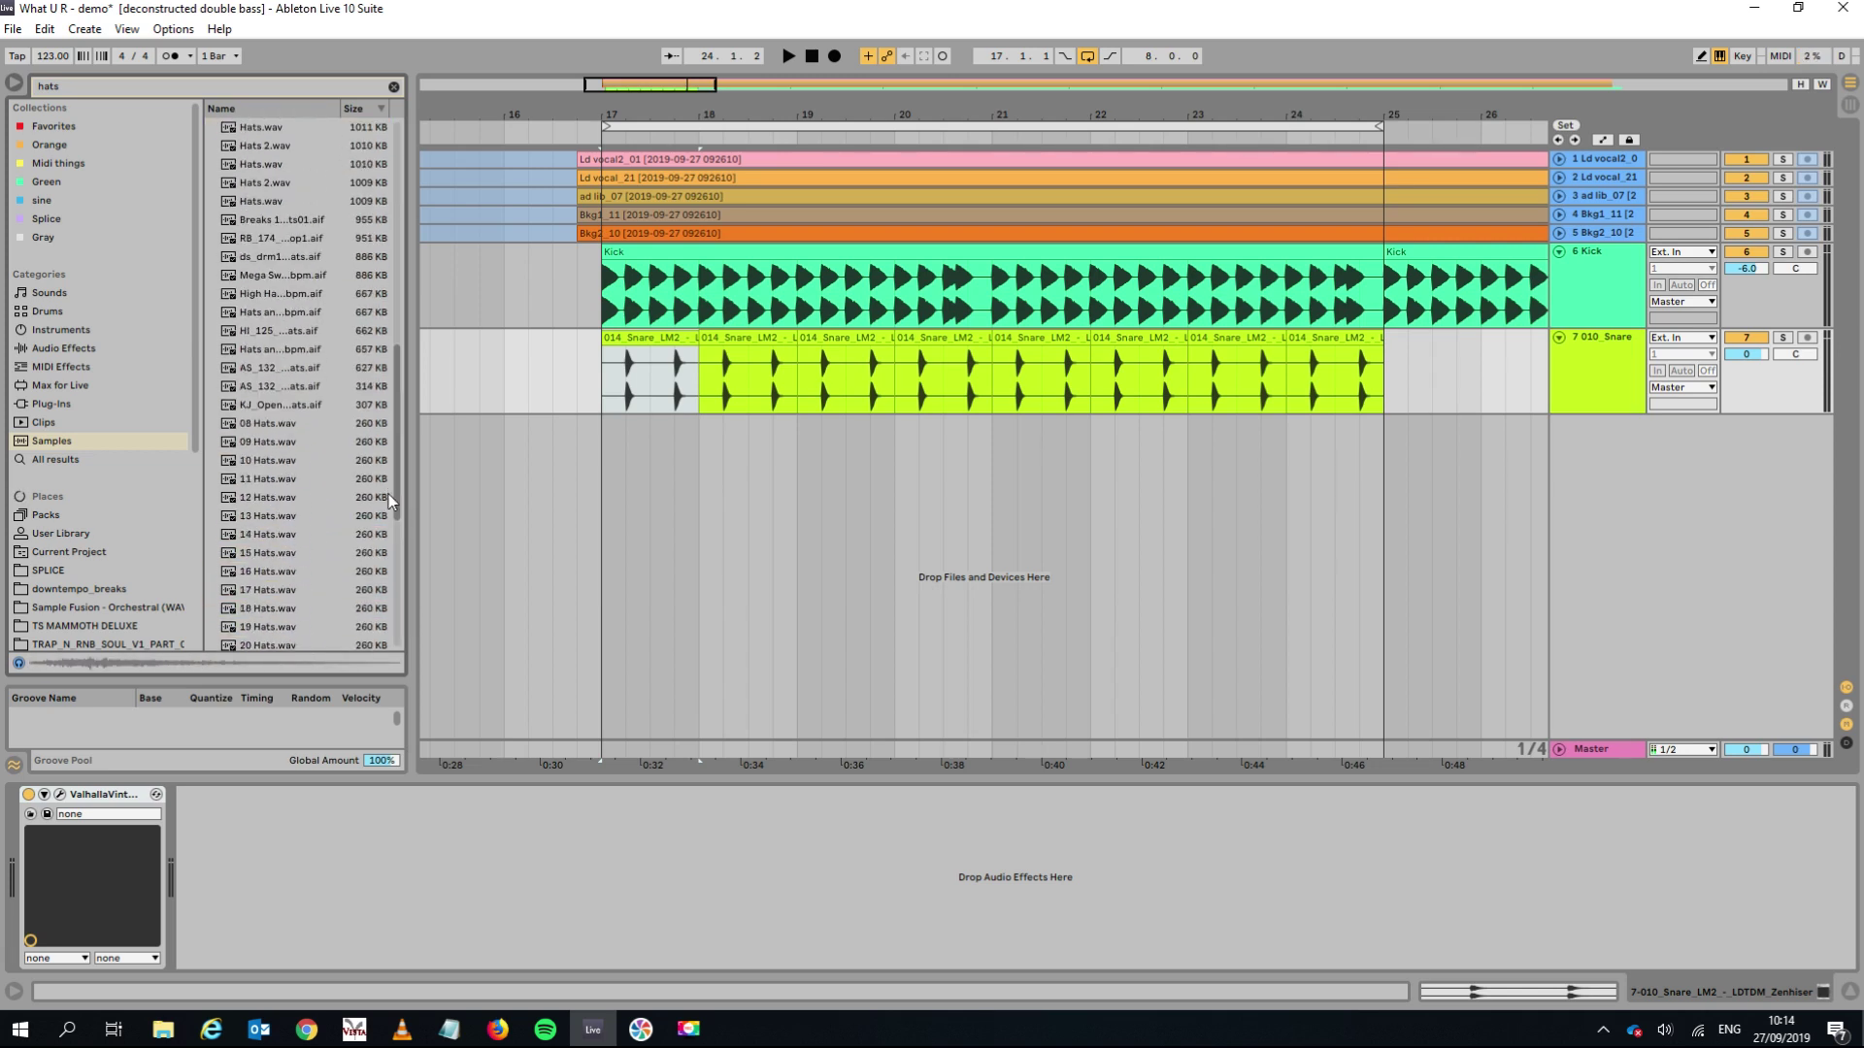
click(268, 287)
click(278, 258)
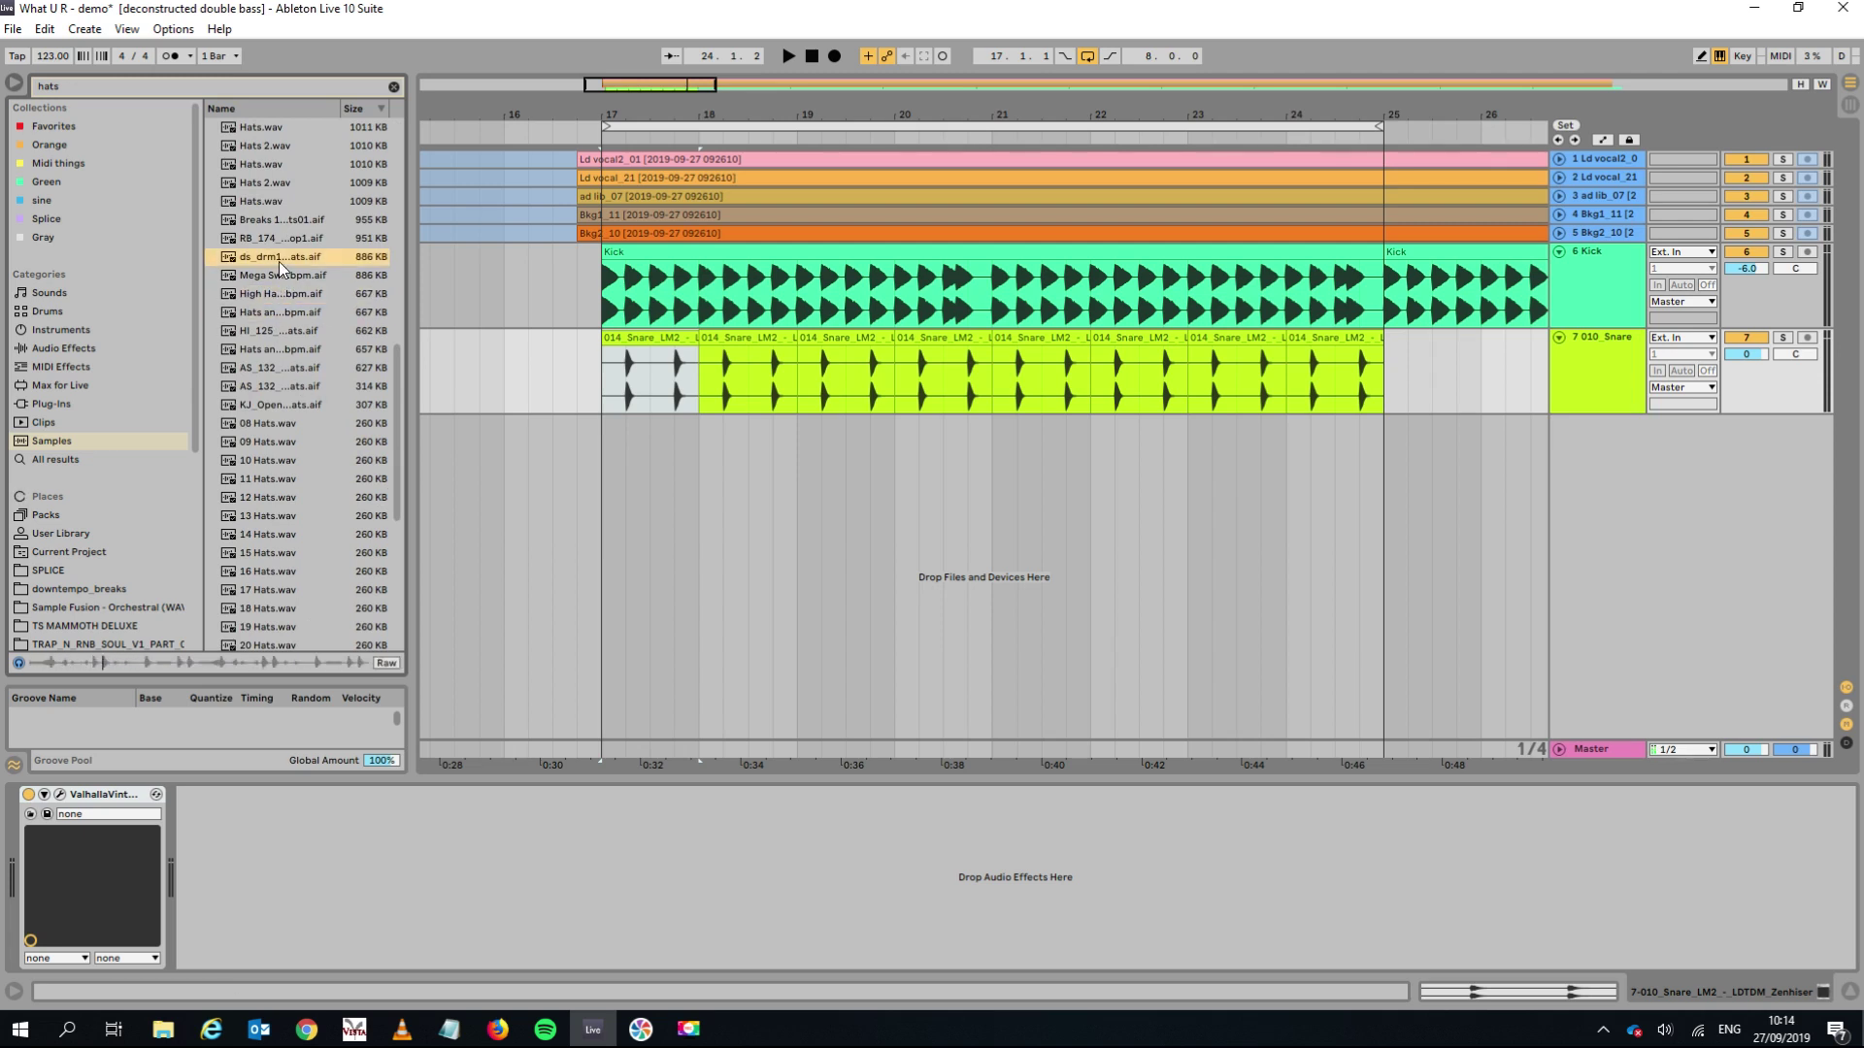
click(277, 238)
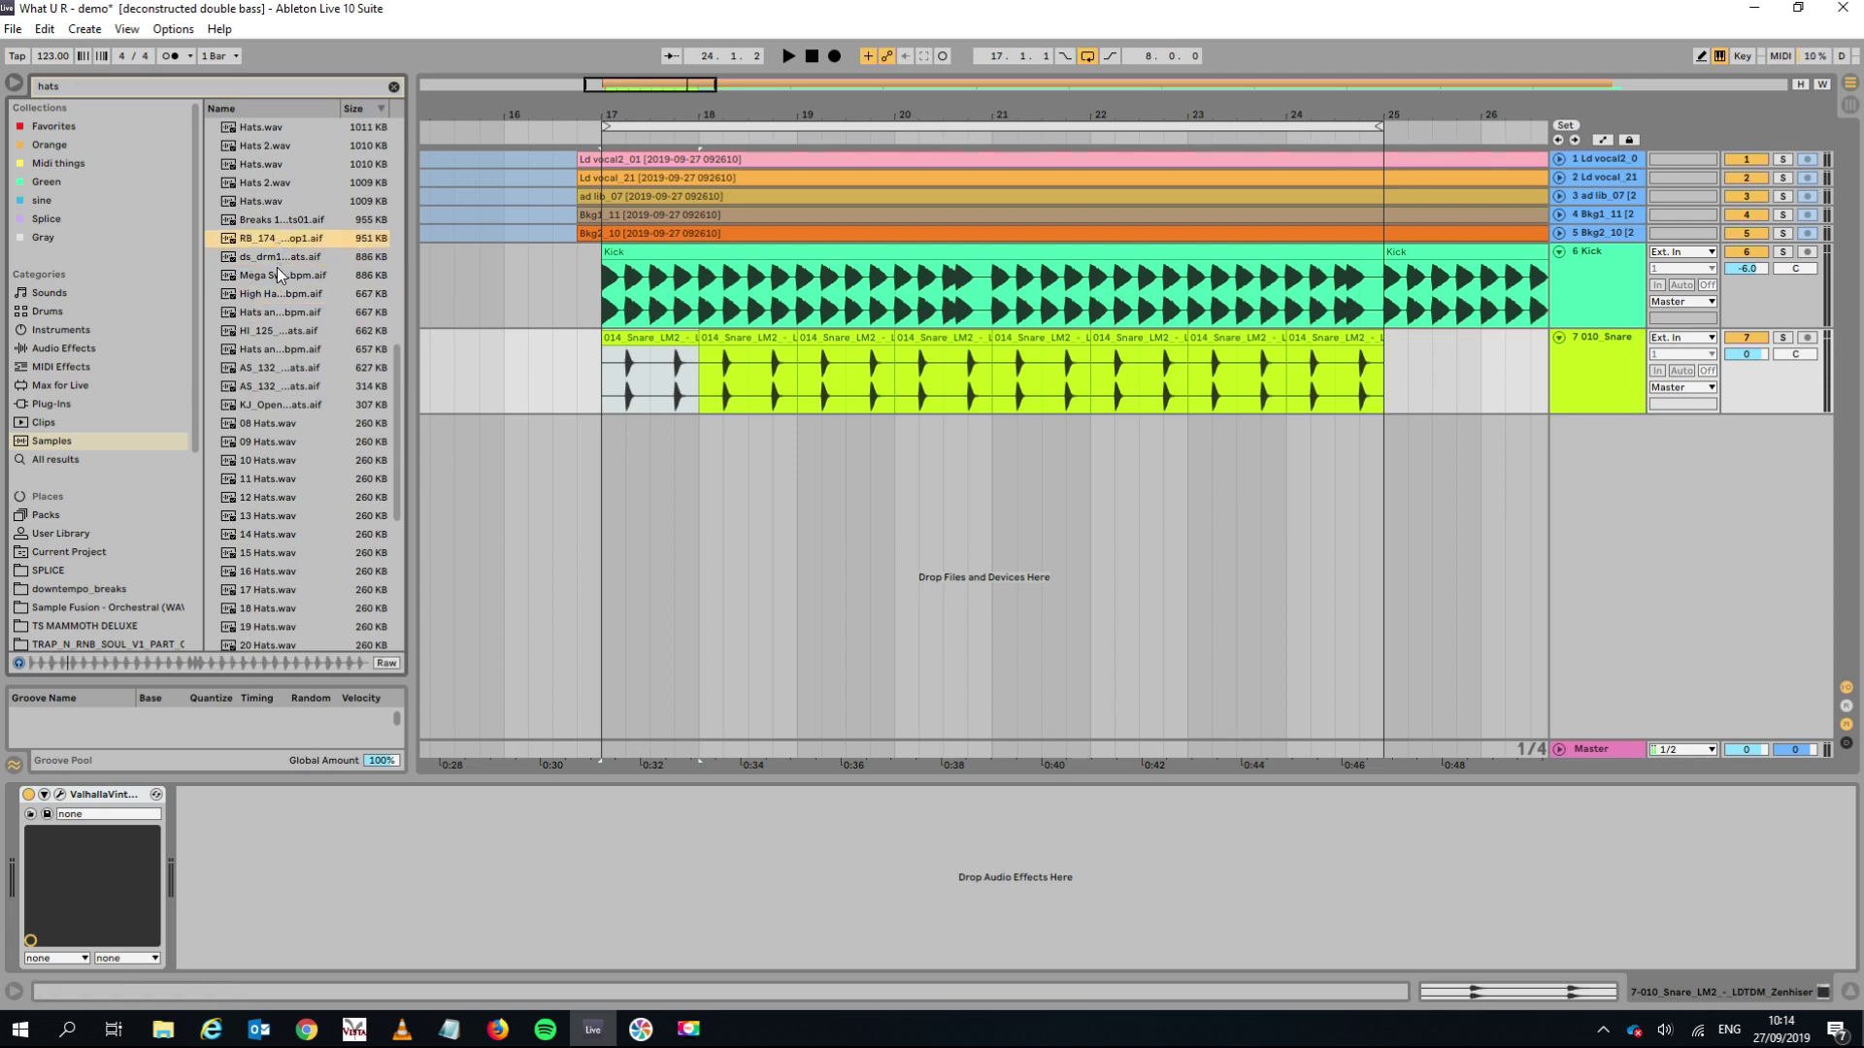
Try the RB_174 loop and then Breaks 130 Hats01 at 17.1.1 on a new audio track, playing each with the drums.
drag(265, 244, 606, 447)
key(space)
key(space)
click(258, 219)
drag(258, 219, 612, 449)
key(space)
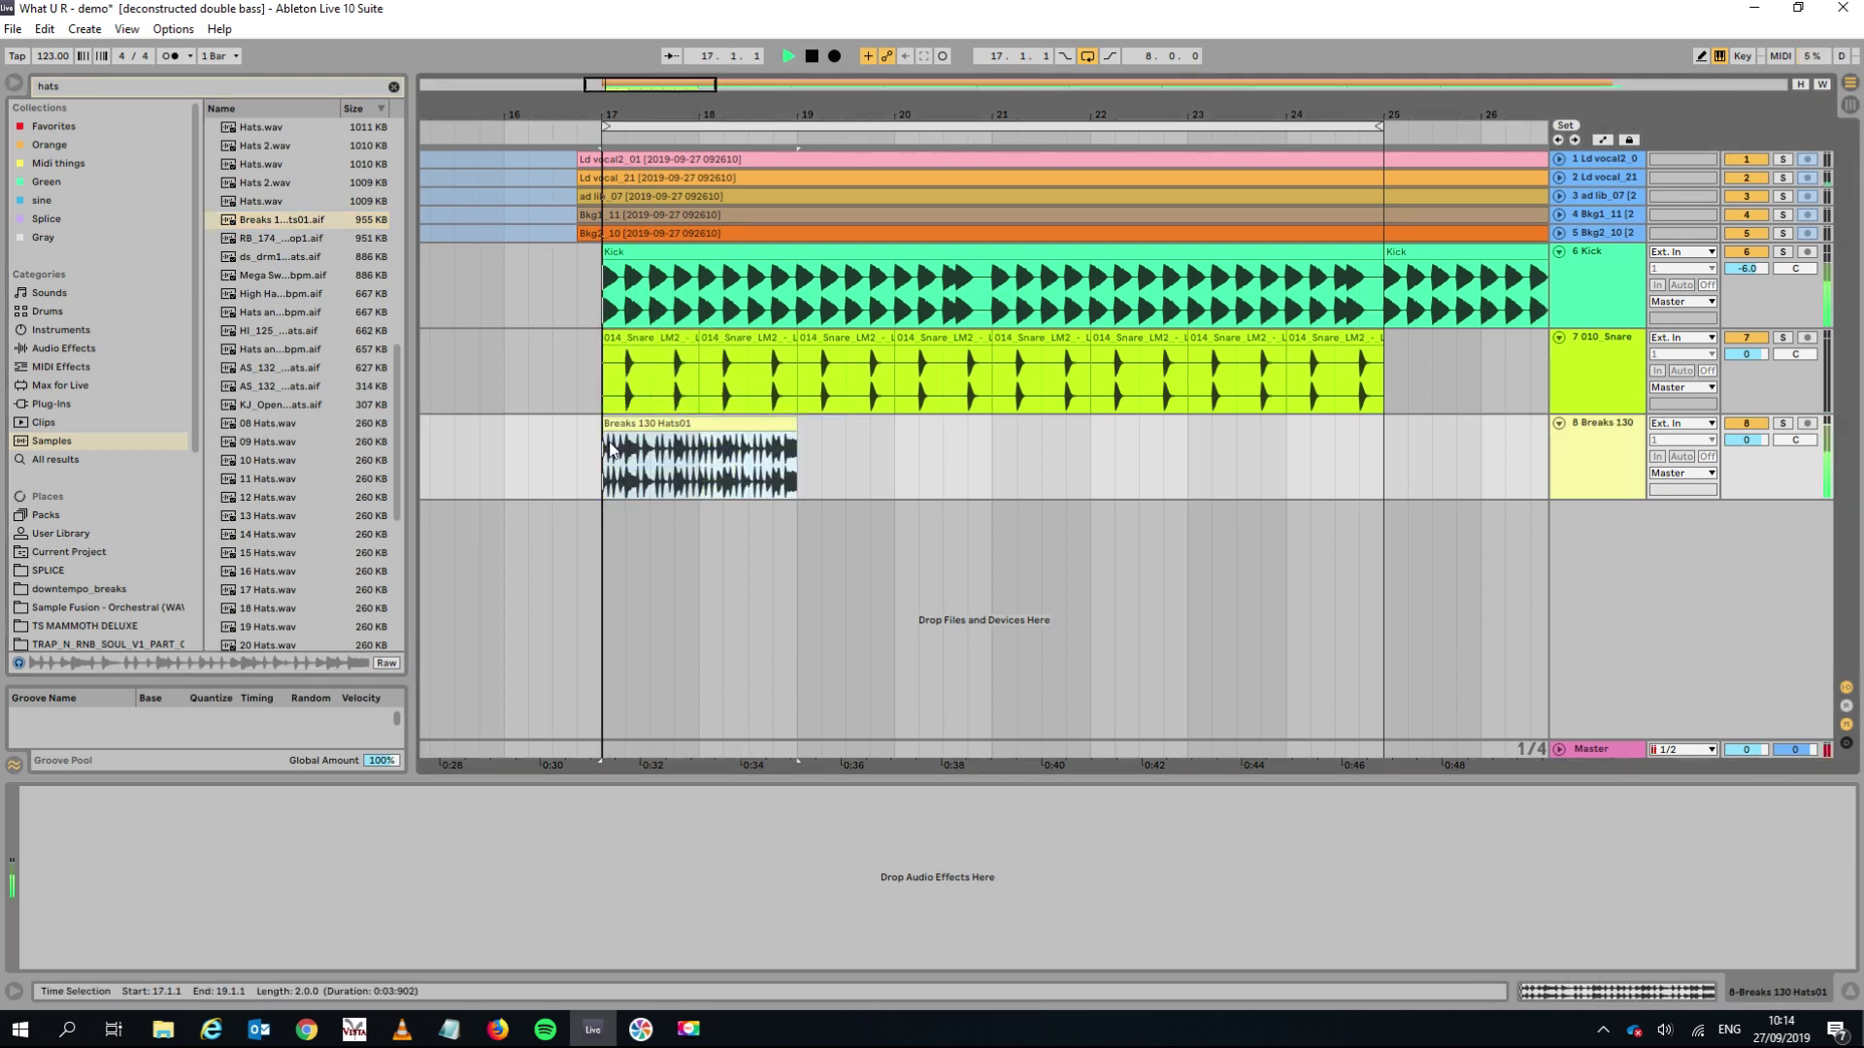
key(space)
Replace the hat loop at 17.1.1 with the 1010 KB Hats 2.wav, then with the Hats.wav listed just above it, playing each.
click(264, 145)
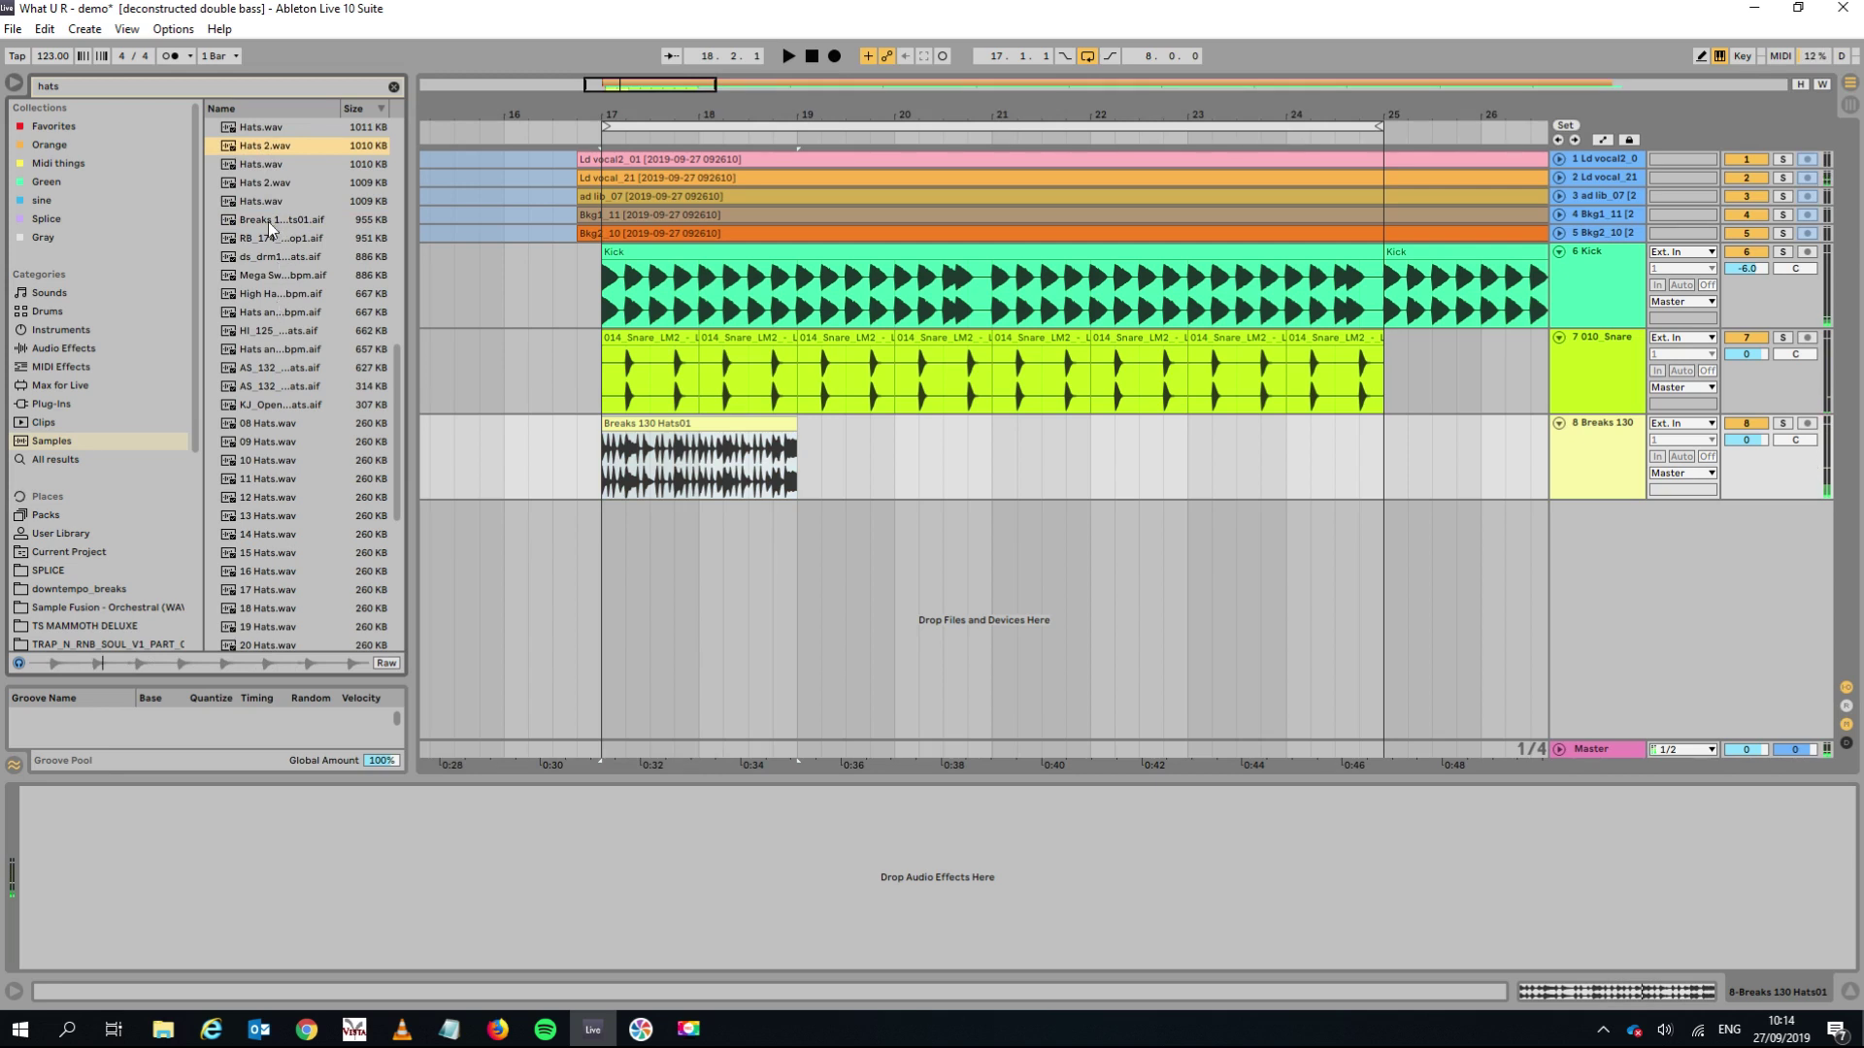
drag(254, 149, 605, 479)
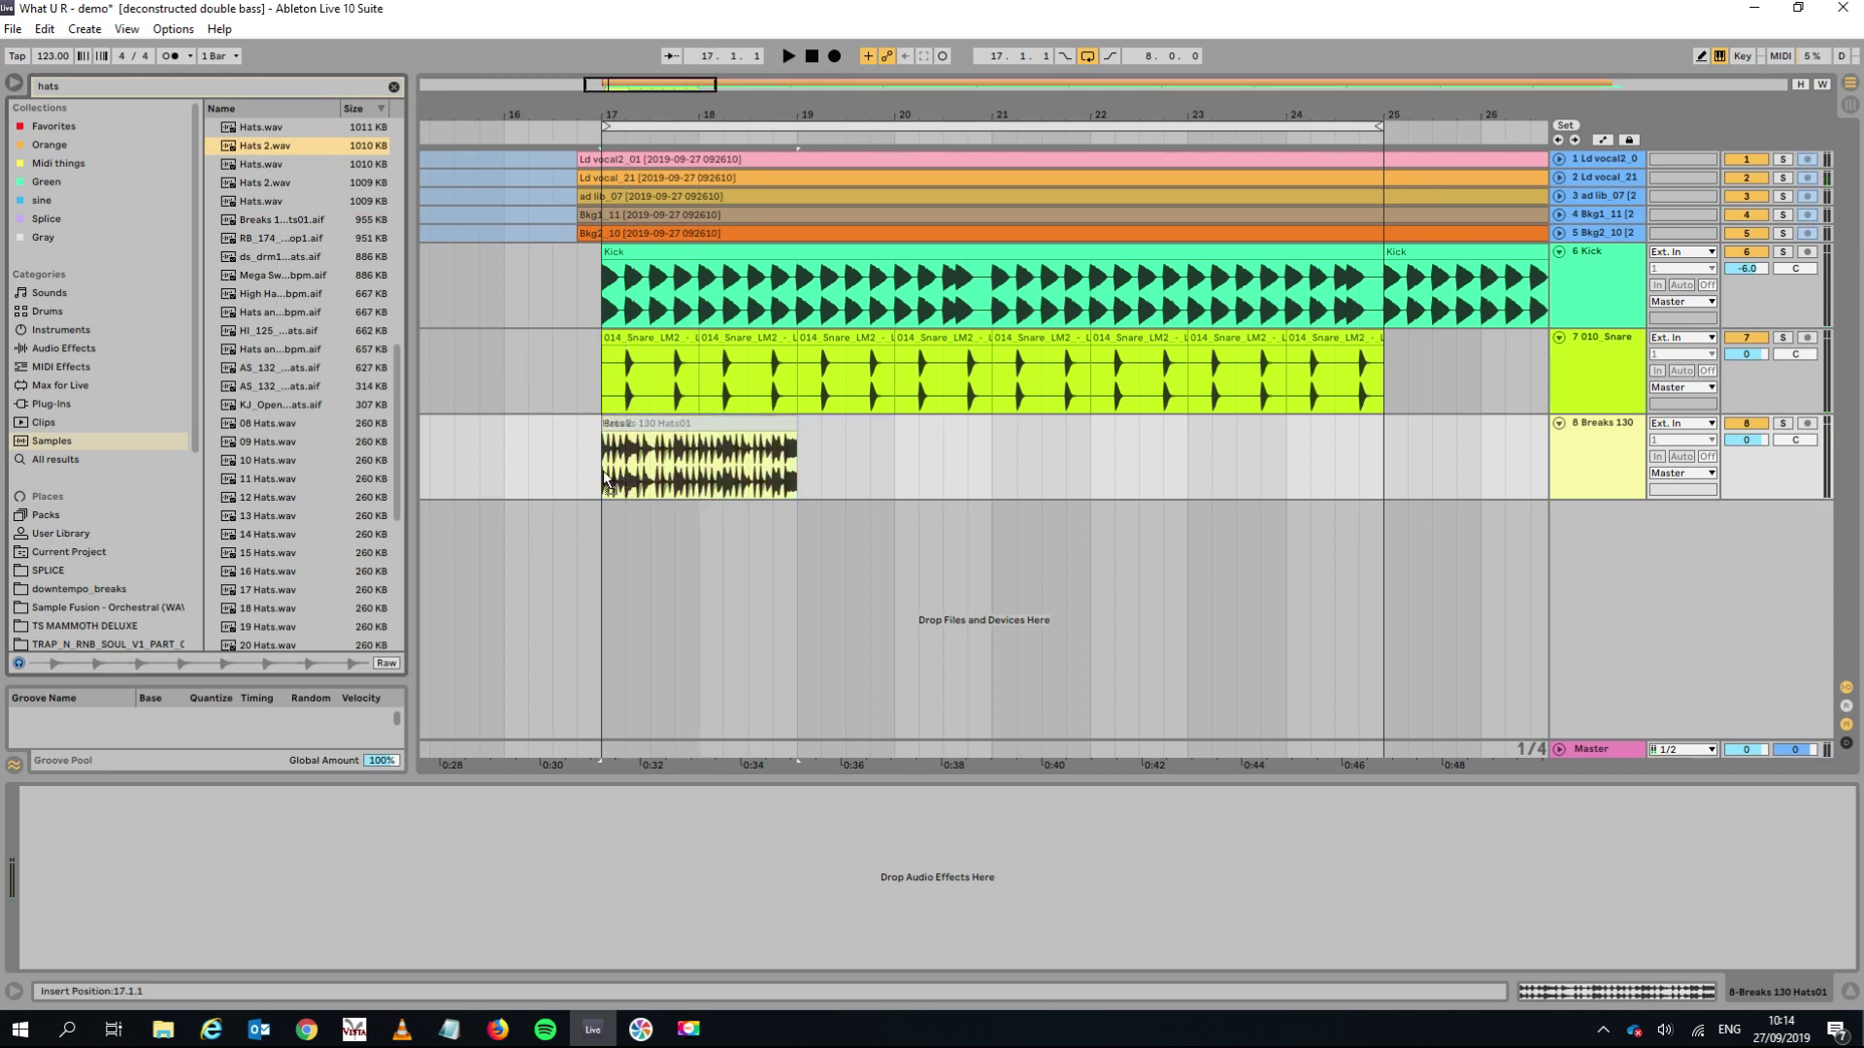
key(space)
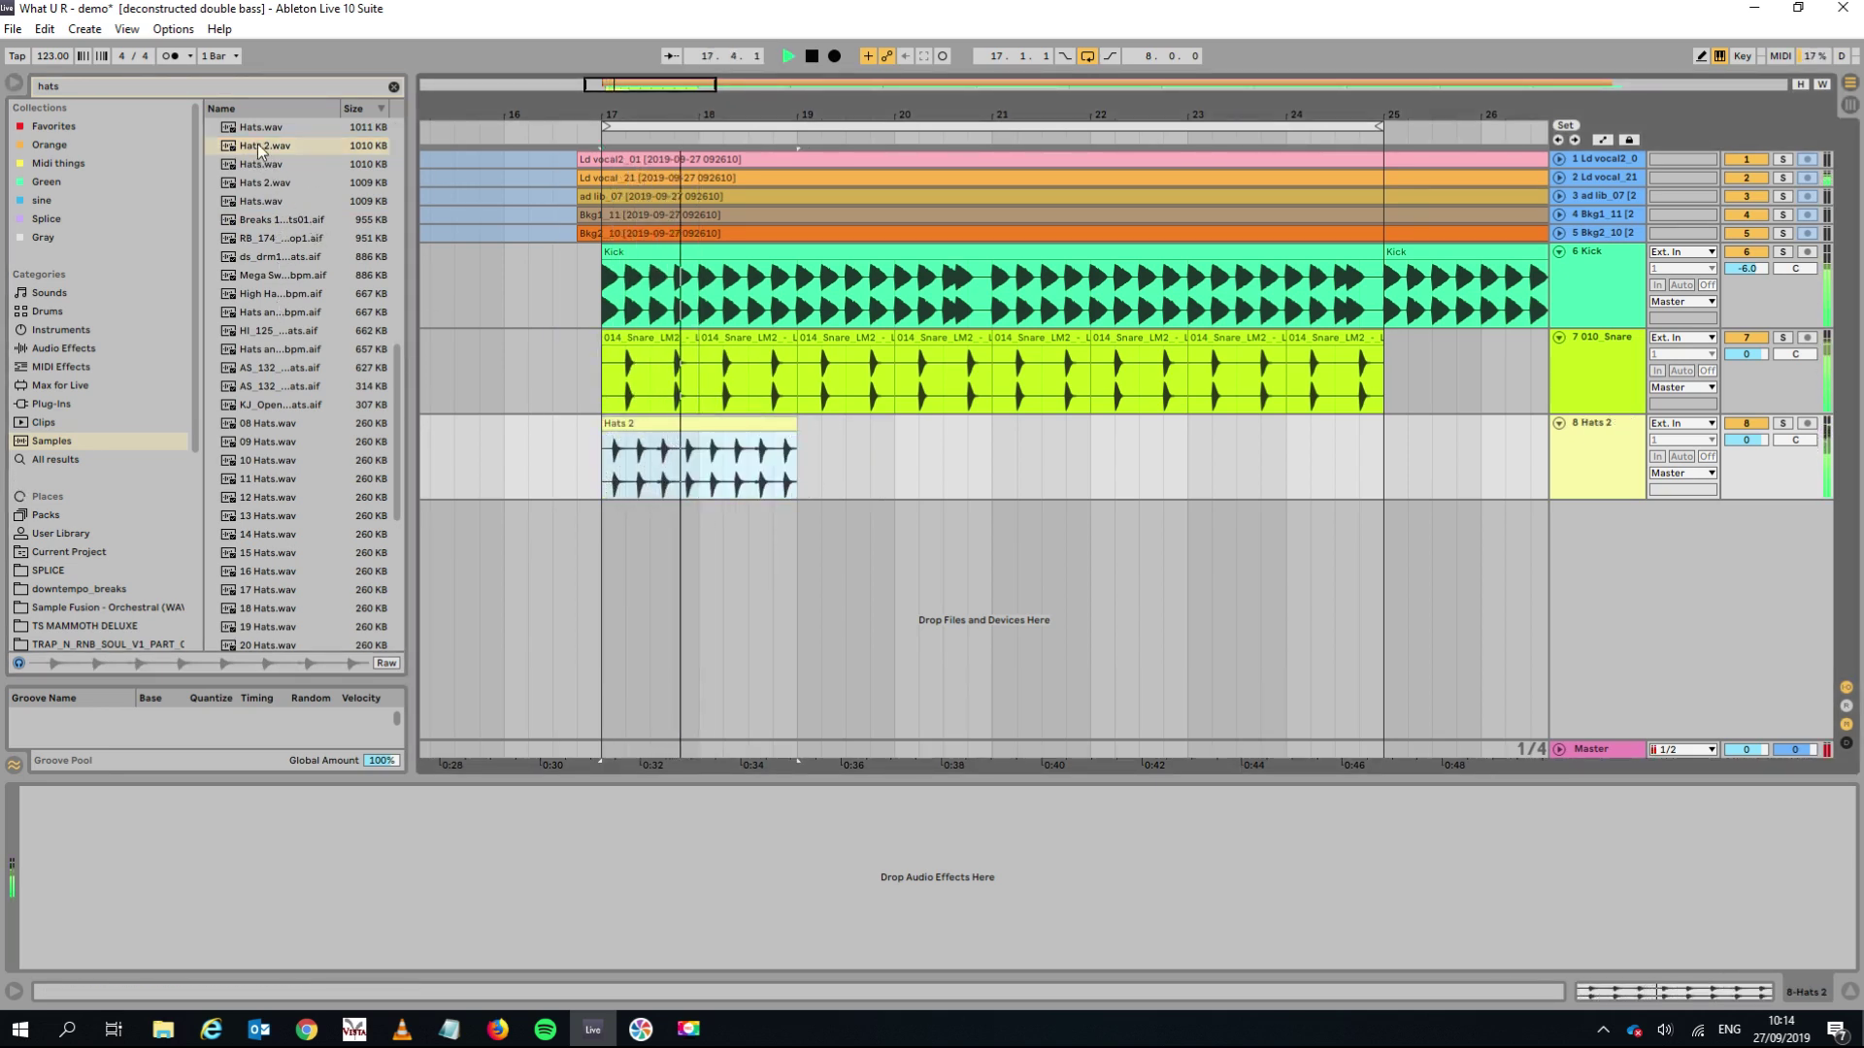
click(252, 133)
key(space)
click(604, 444)
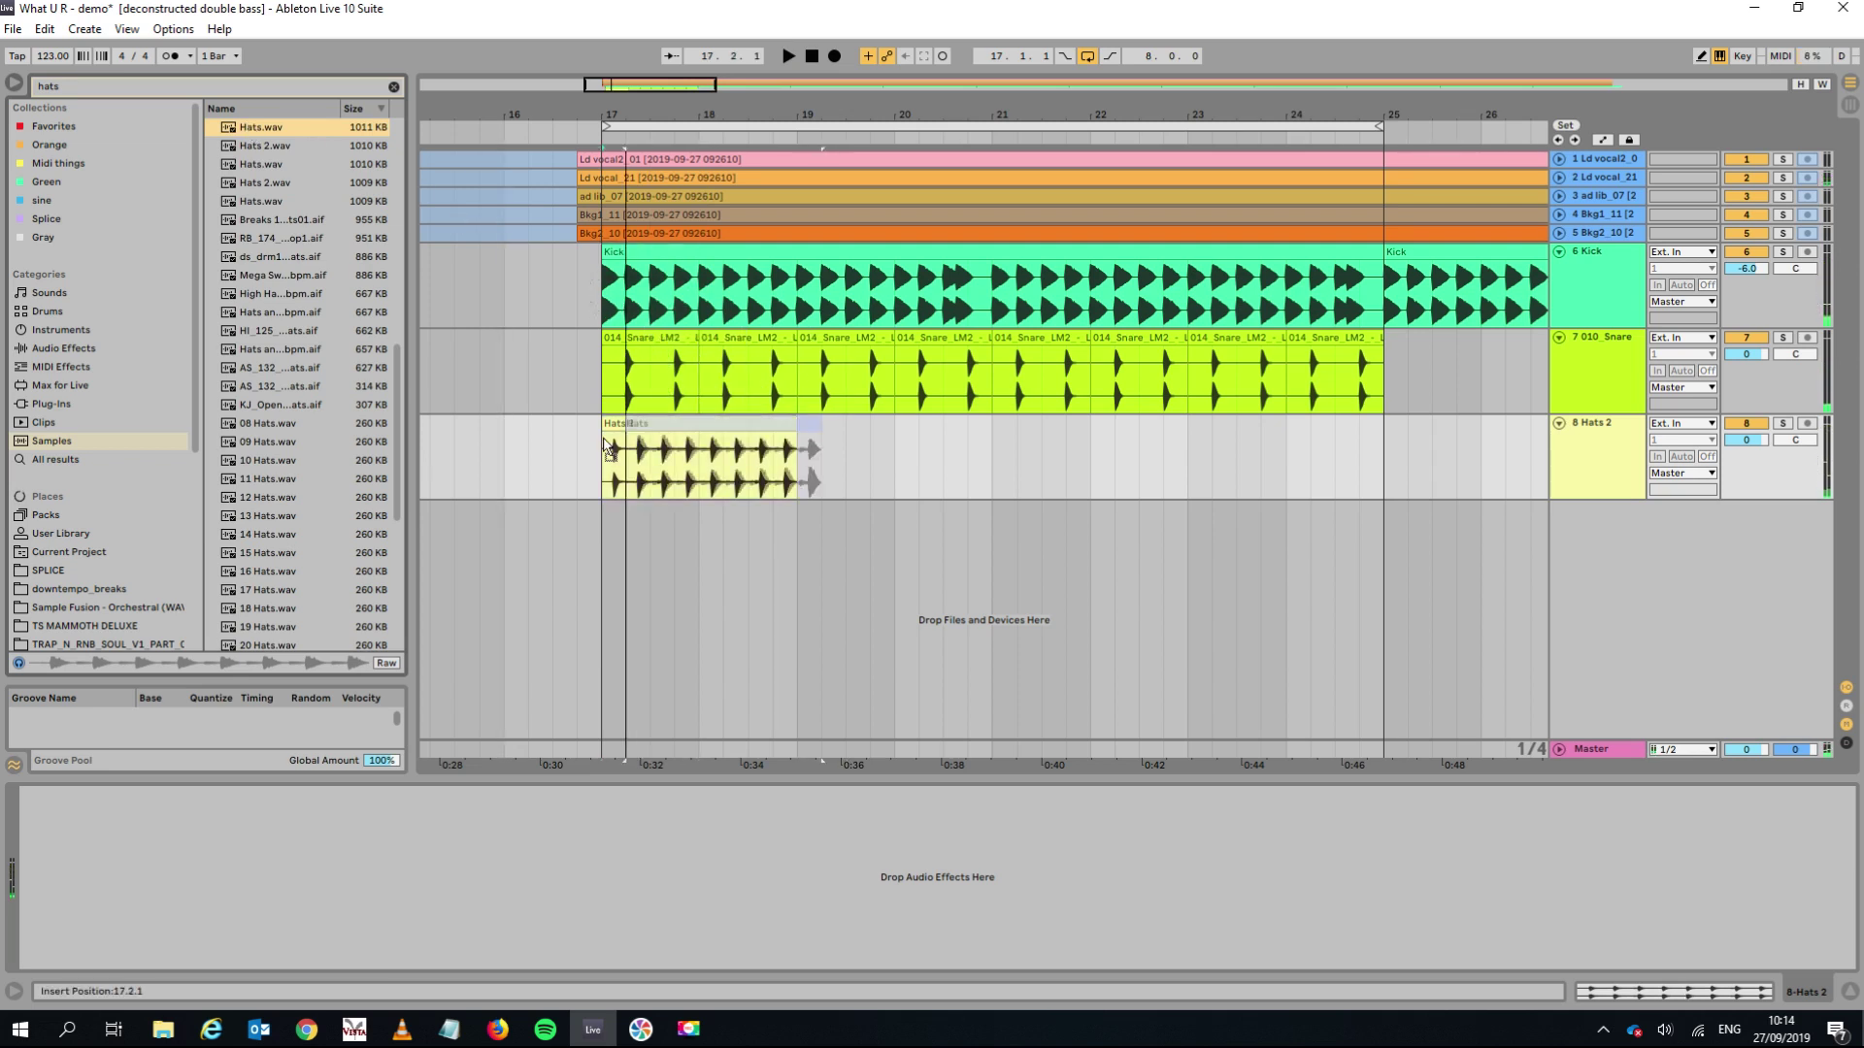
key(Return)
key(space)
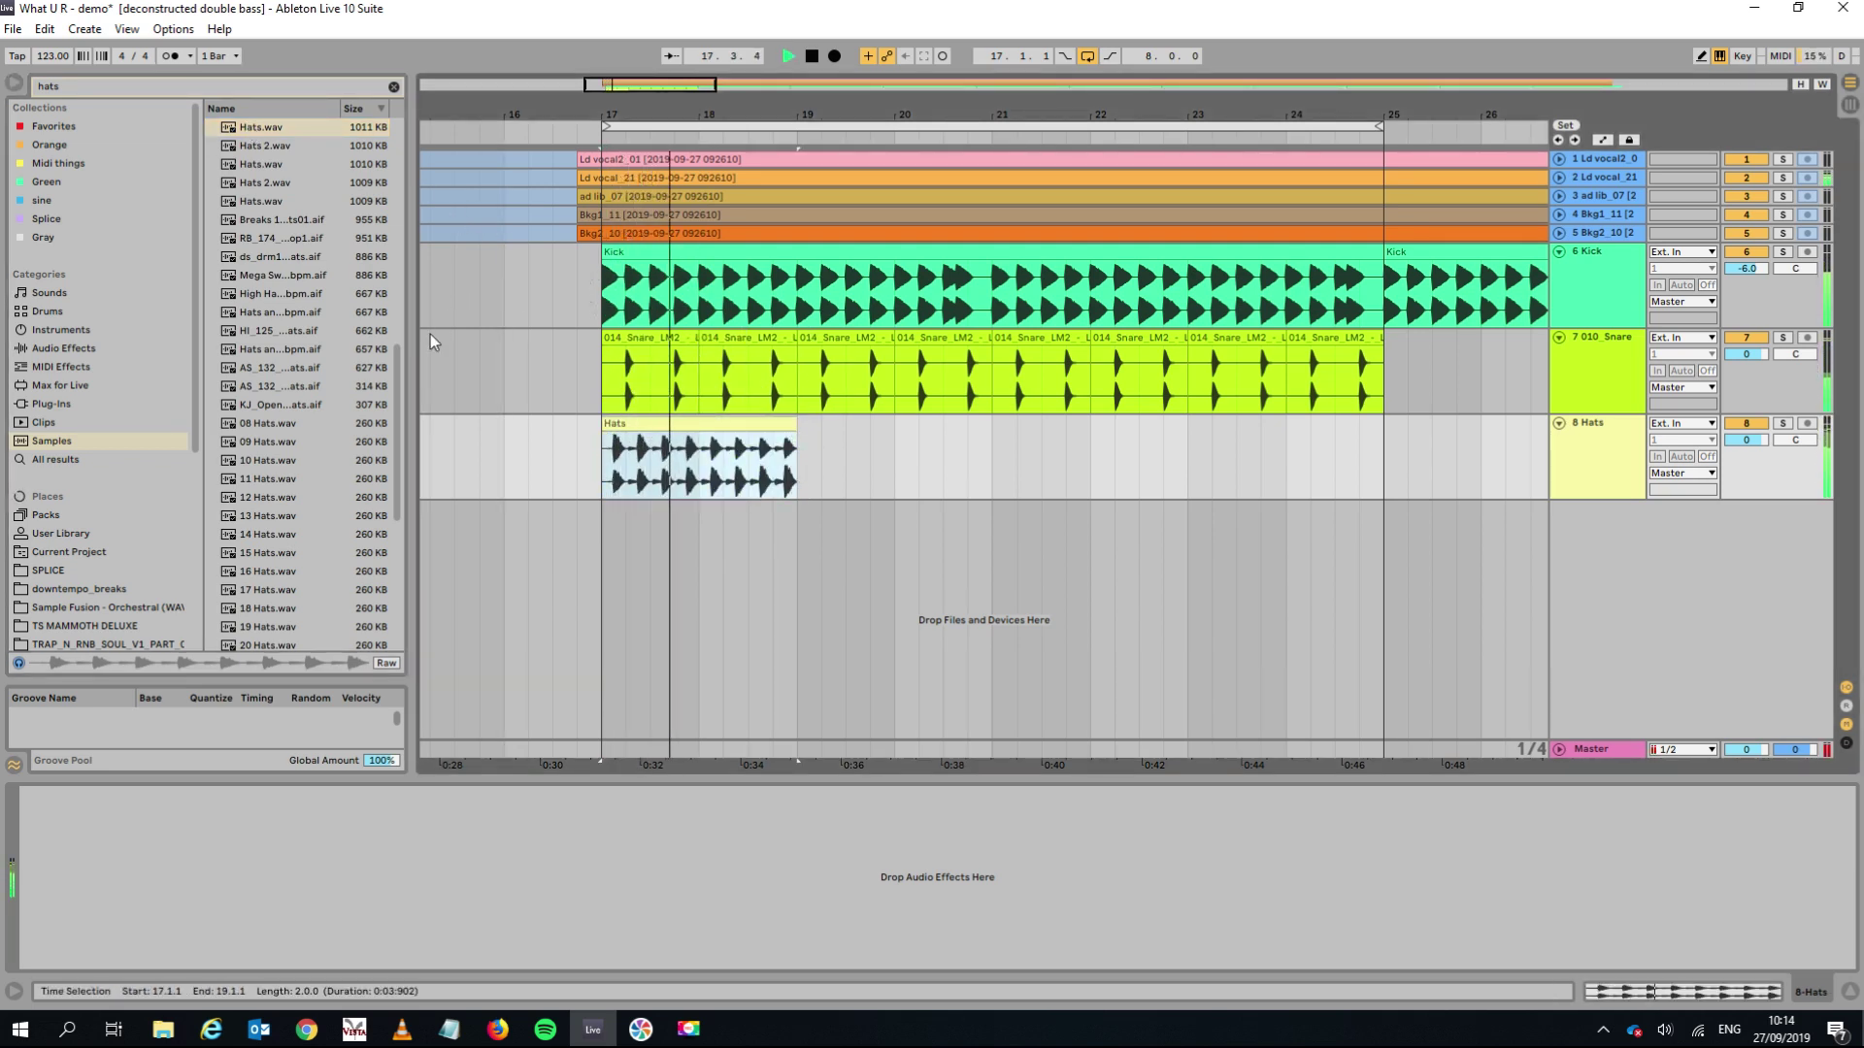
Swap the hat clip at 17.1.1 for the third 1011 KB Hats.wav in the results and listen to it.
scroll(393, 357, up, 3)
click(252, 238)
key(space)
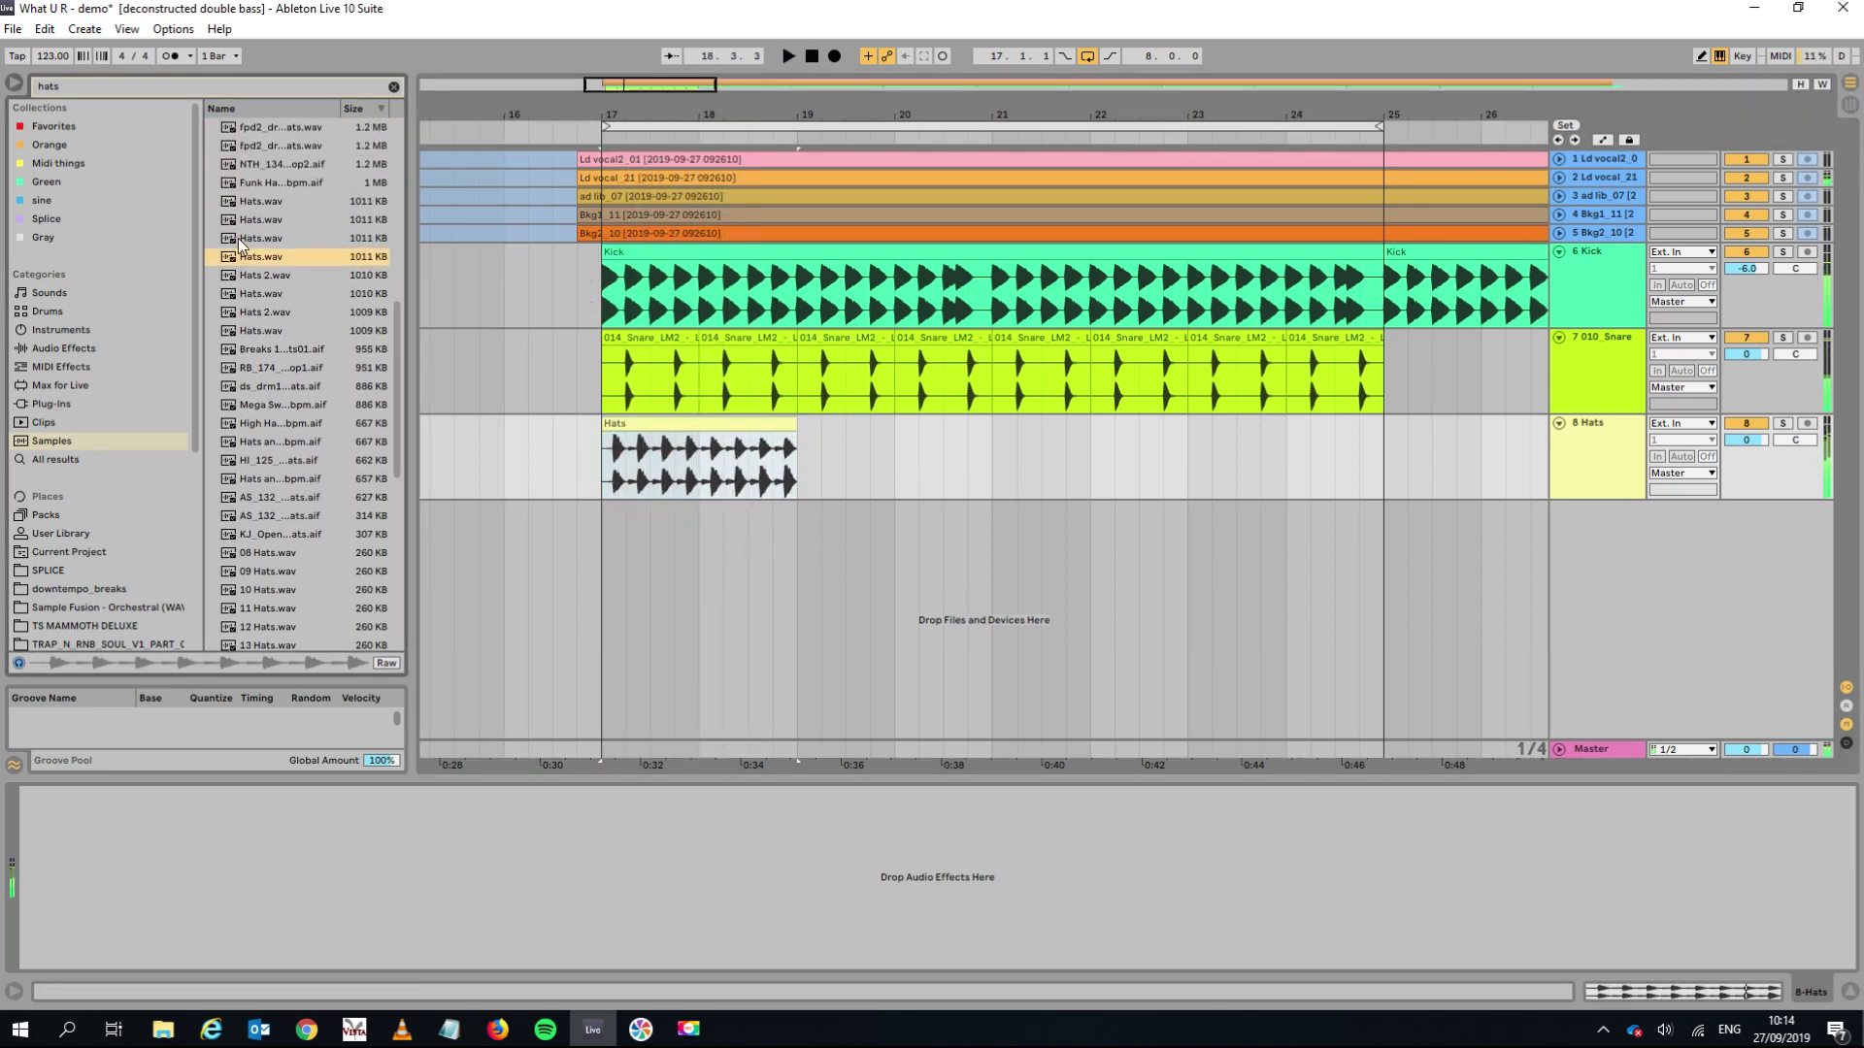
drag(417, 279, 594, 445)
key(space)
key(space)
Try the second and then the first 1011 KB Hats.wav at 17.1.1 on the hats track, playing each with the drums.
click(276, 220)
drag(276, 219, 594, 464)
click(594, 464)
key(space)
key(space)
drag(276, 201, 590, 449)
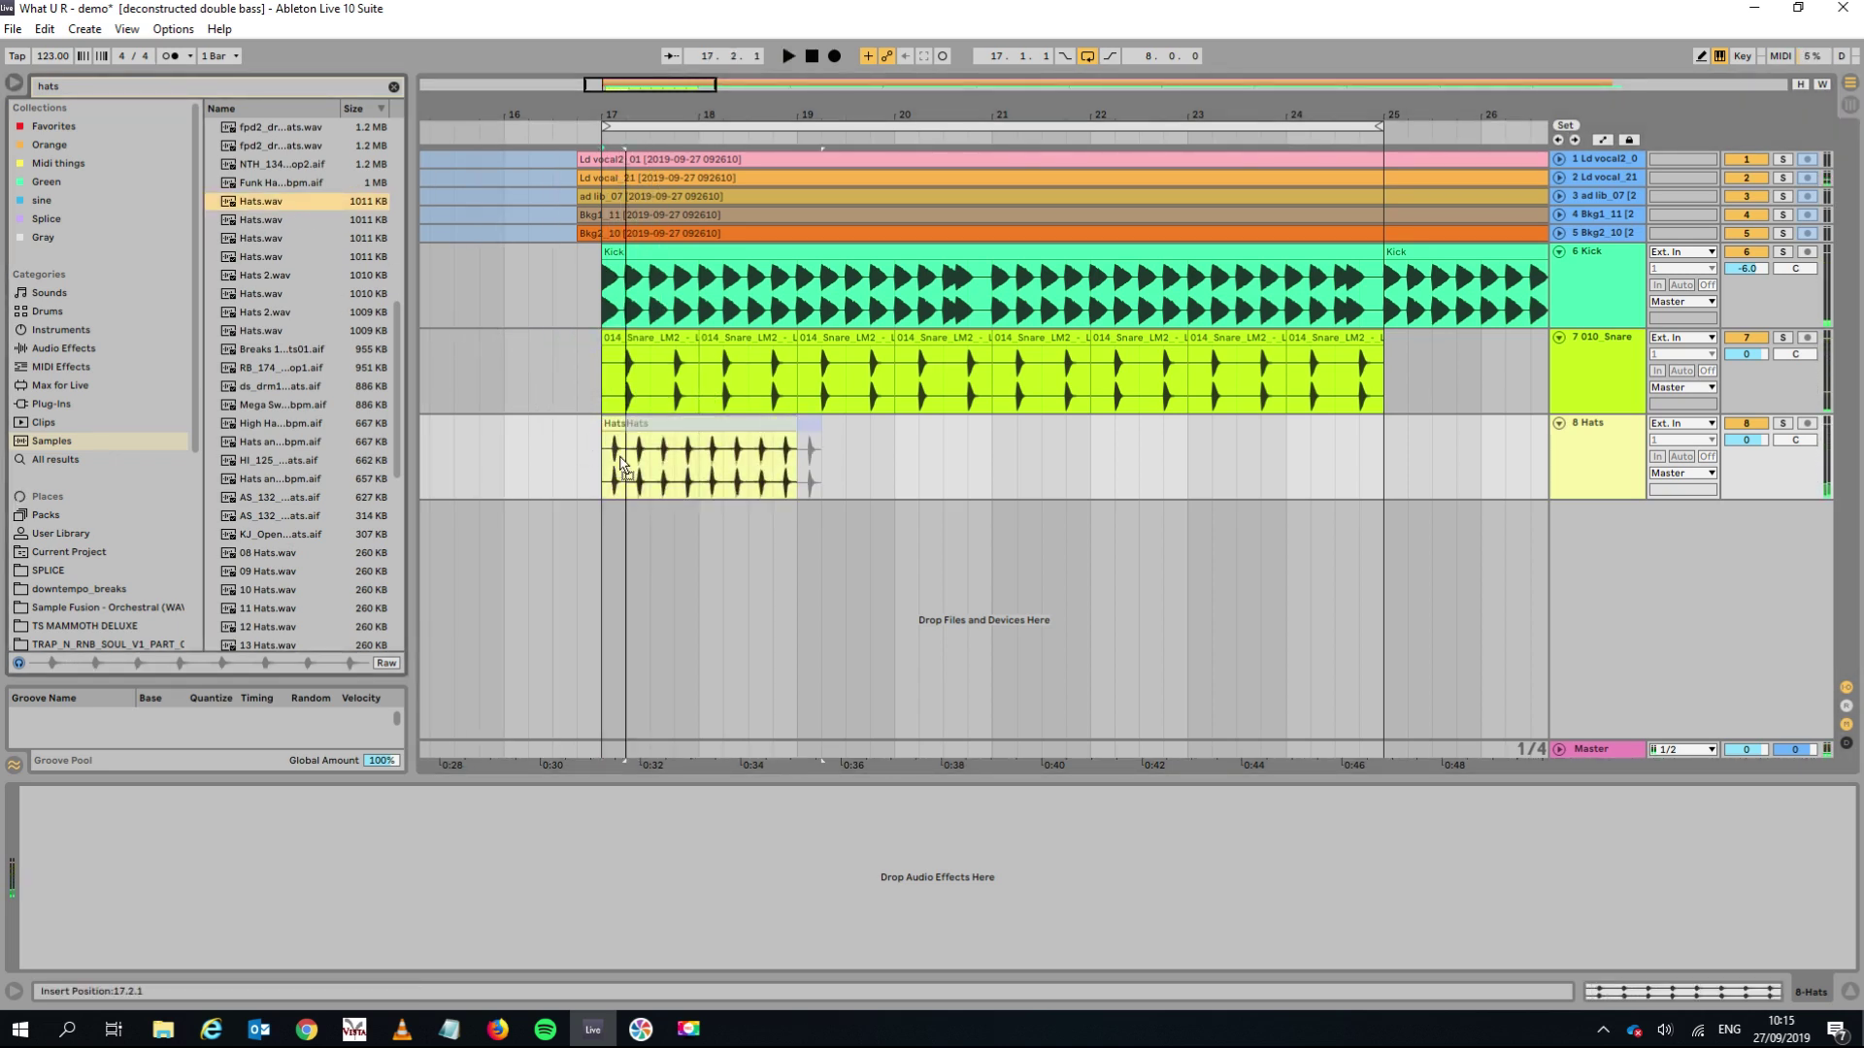
click(613, 463)
key(space)
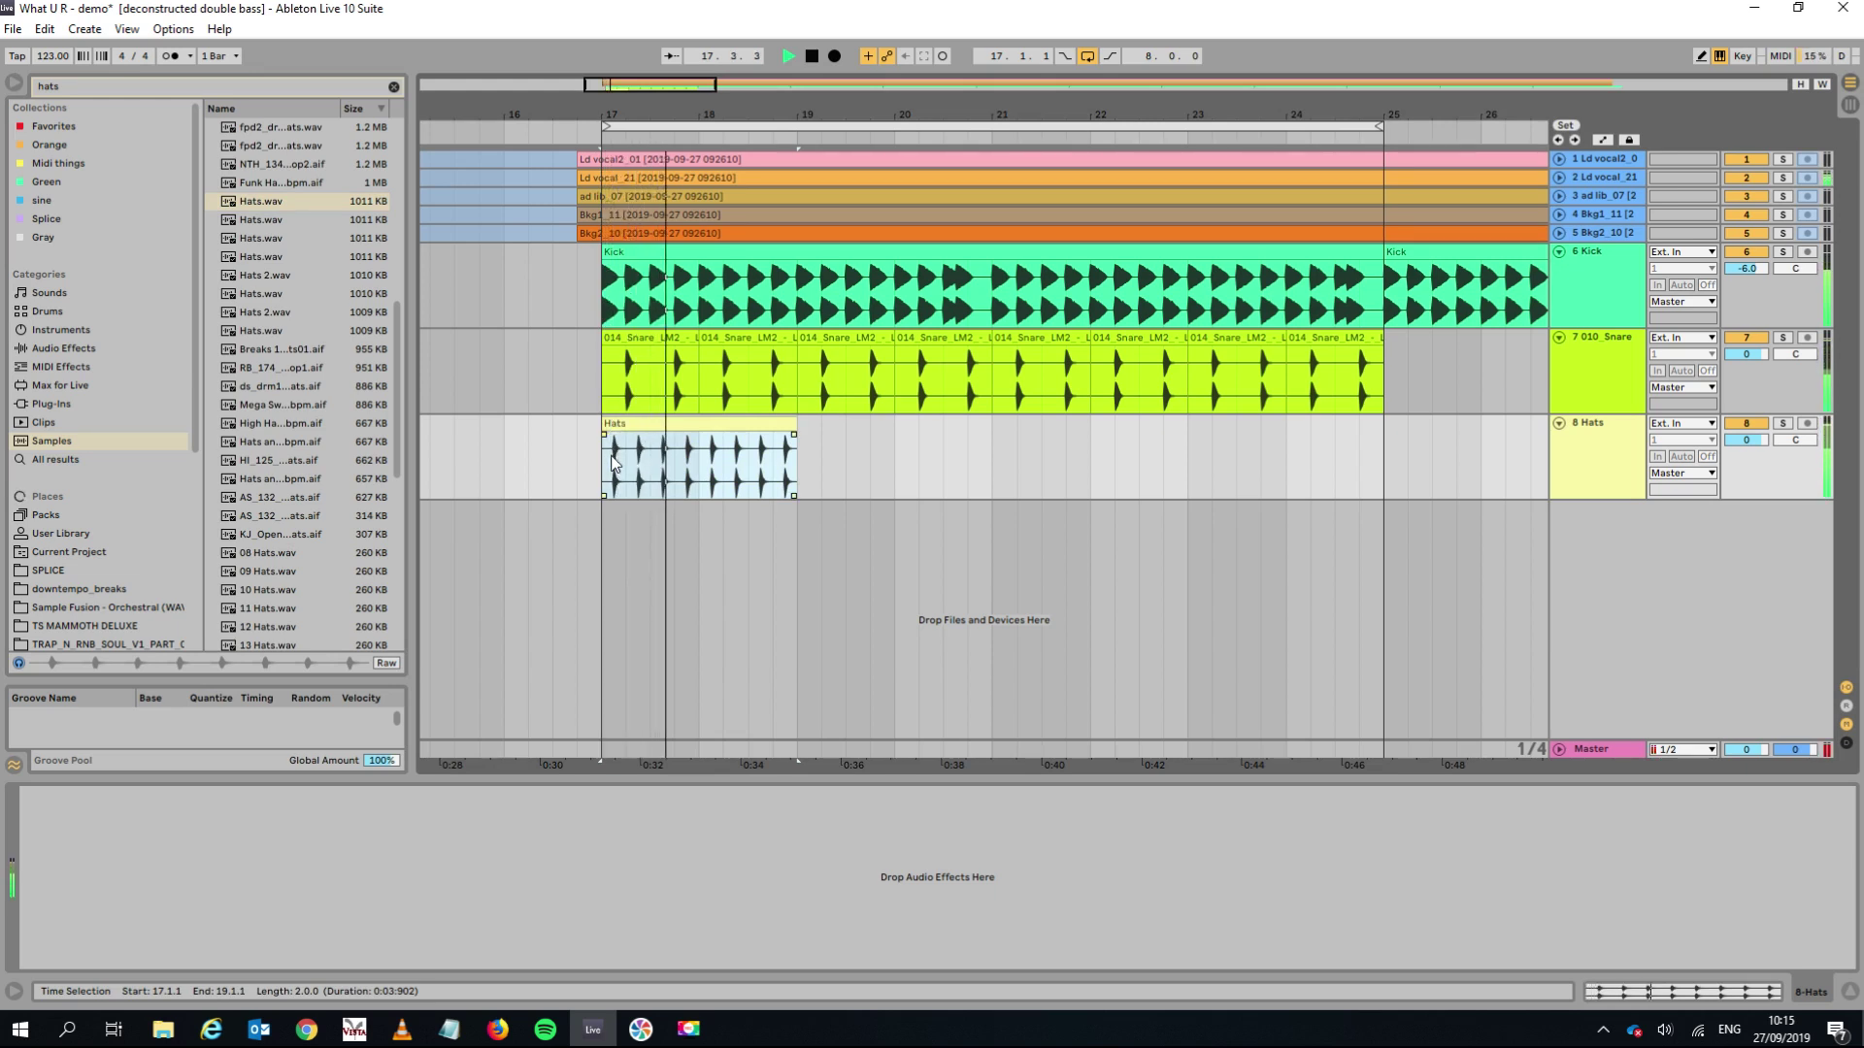
key(space)
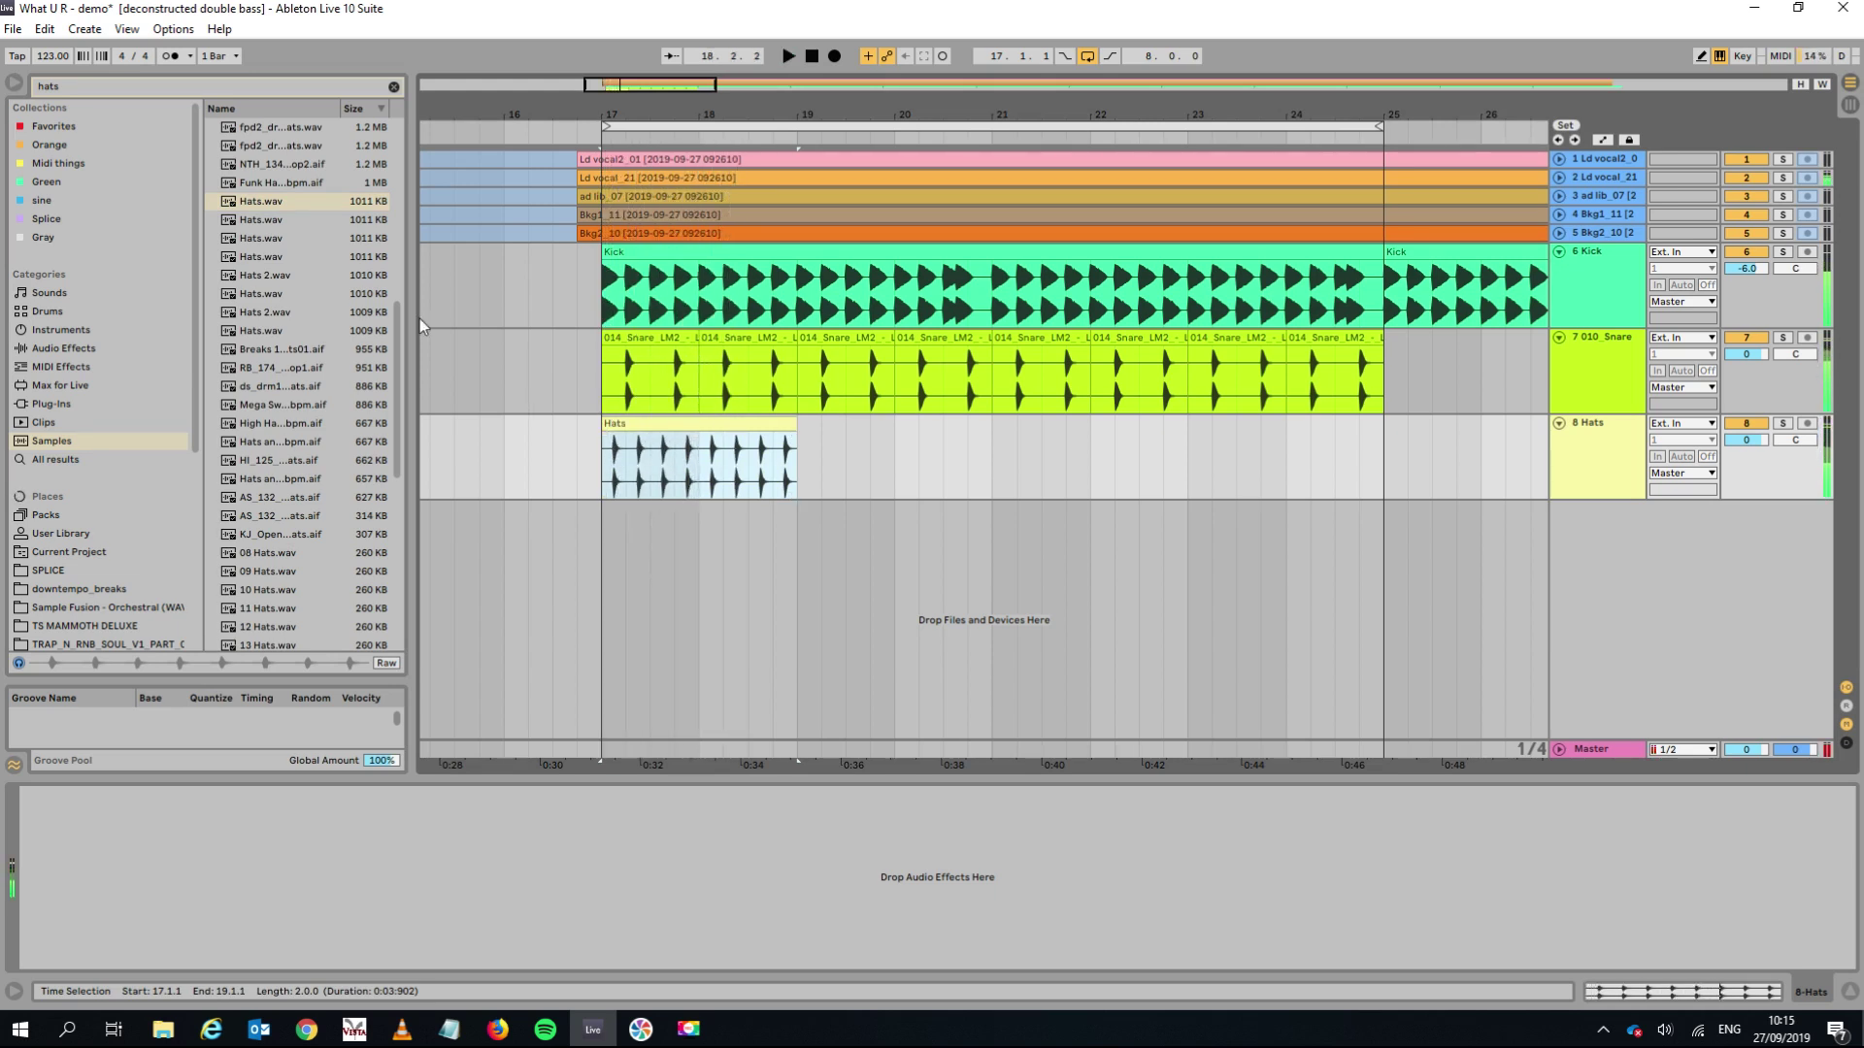
Preview more hat loops, then place the 1009 KB Hats 2.wav at 17.1.1 and listen to it with the drums.
click(271, 219)
click(259, 239)
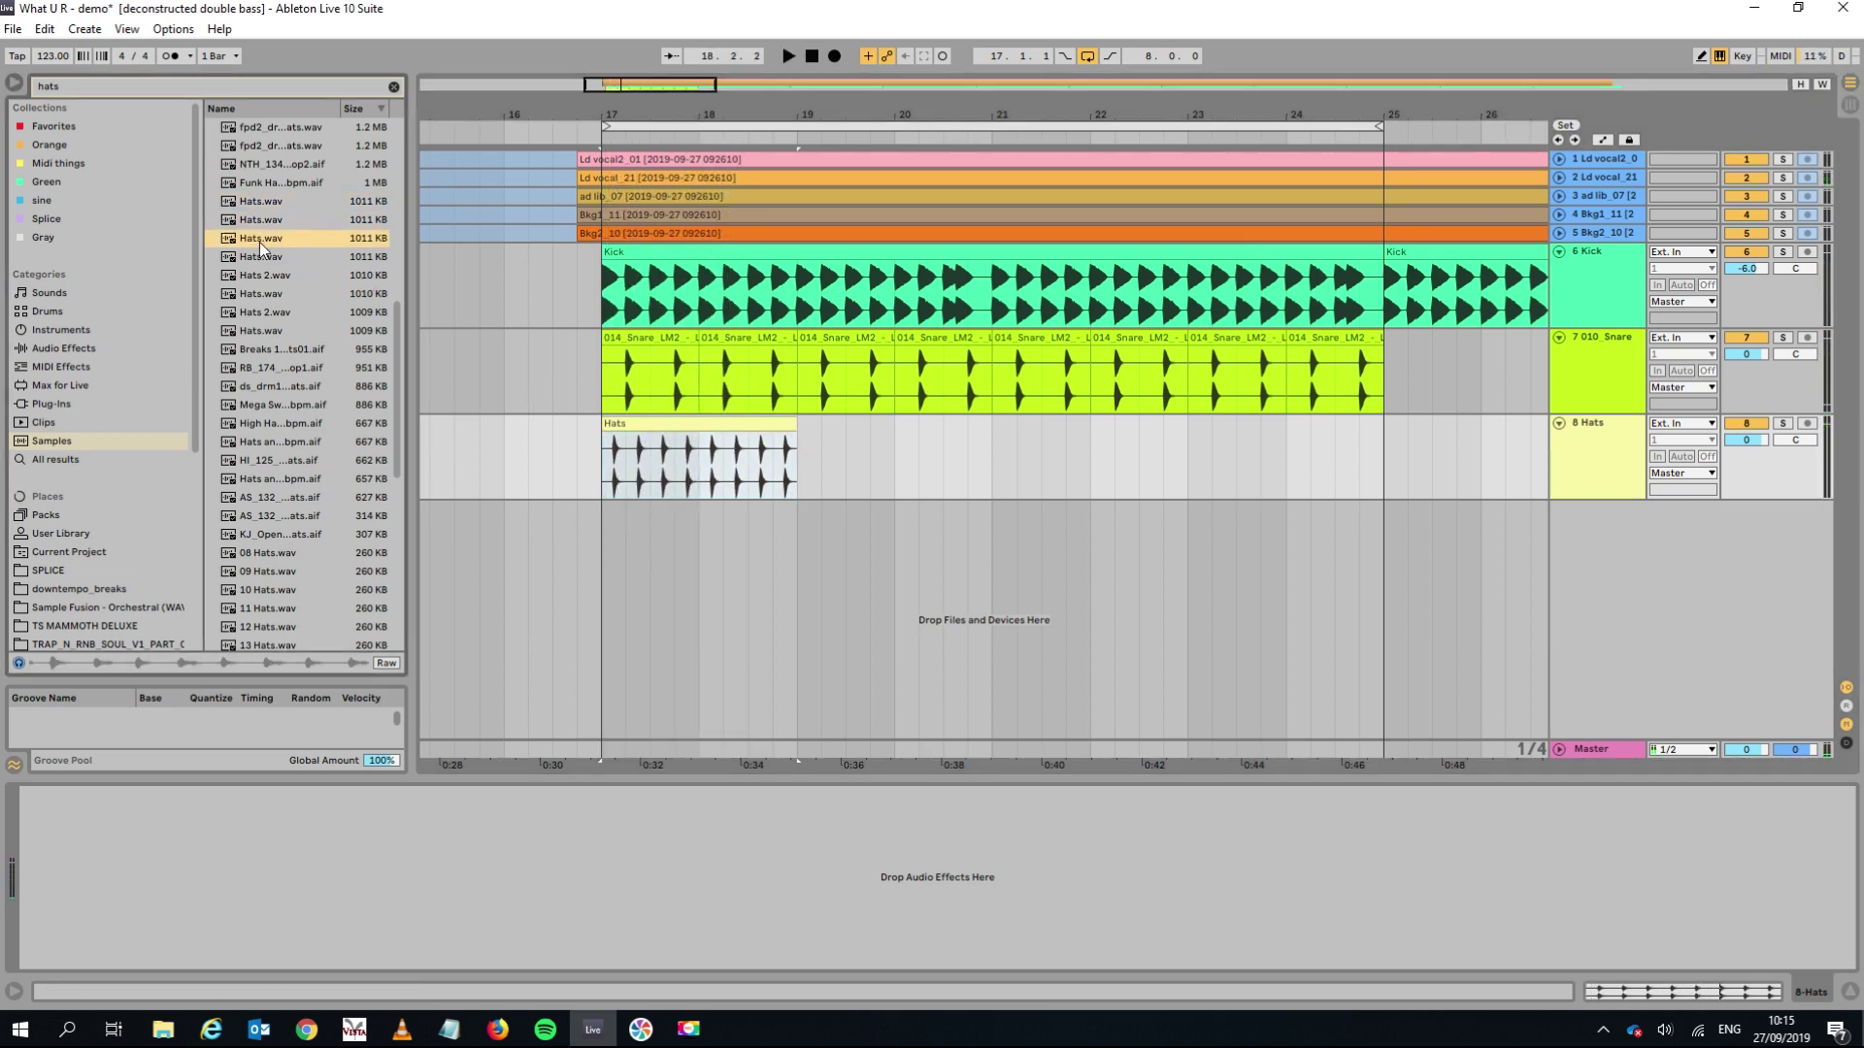
click(250, 309)
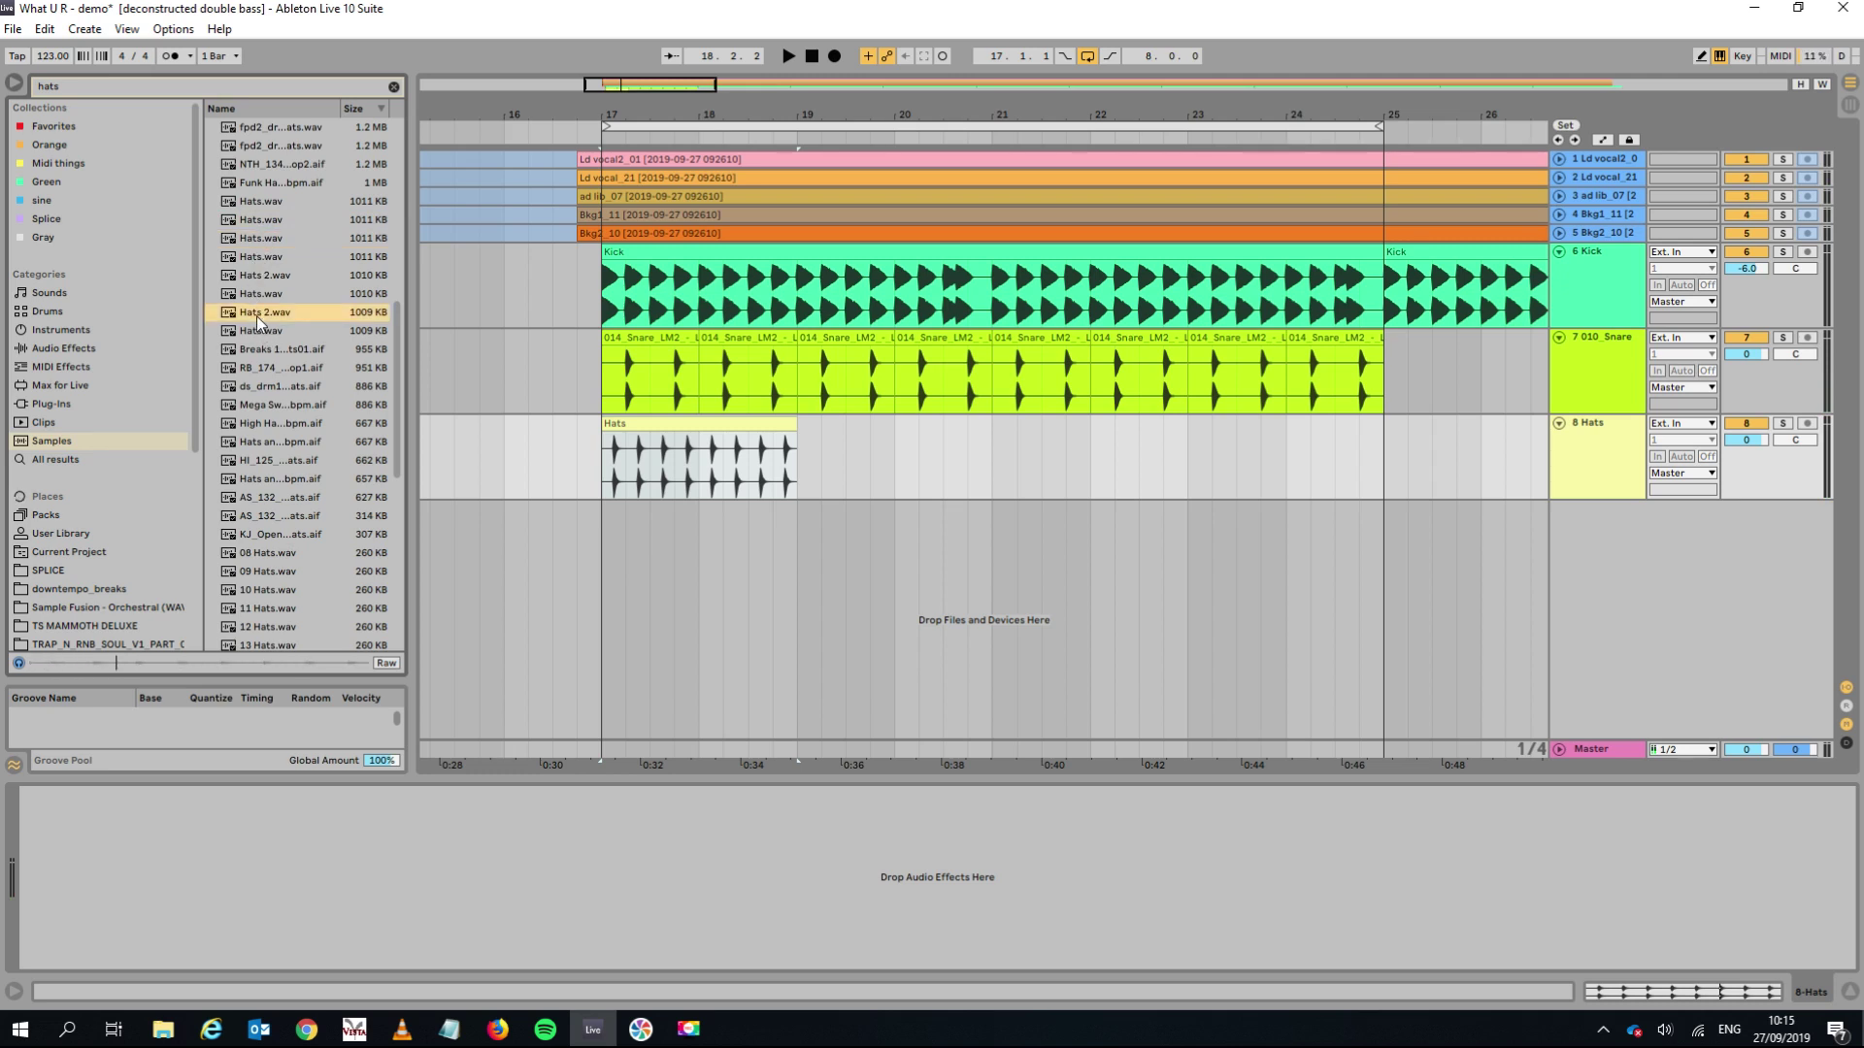
drag(518, 427, 600, 463)
key(space)
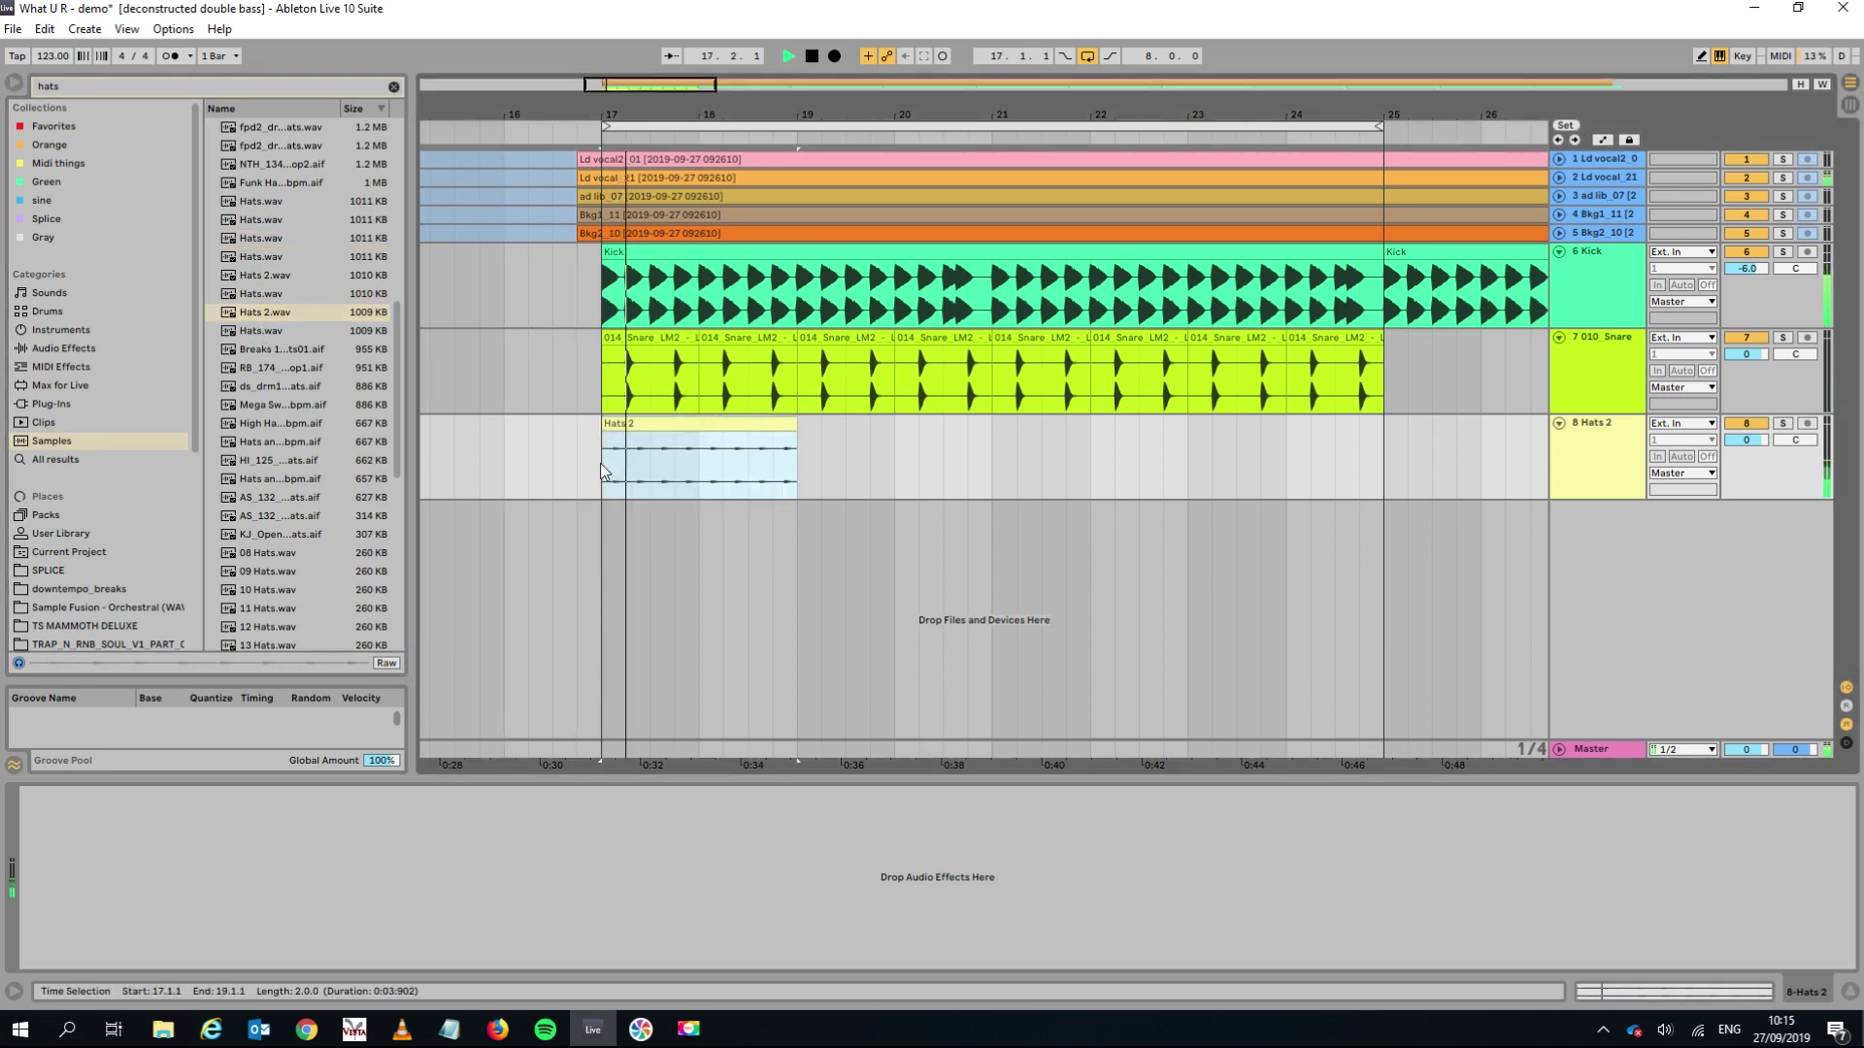
key(space)
Preview two more Hats.wav loops, then place the 1010 KB Hats 2.wav at 17.1.1 and play it with the drums.
click(254, 331)
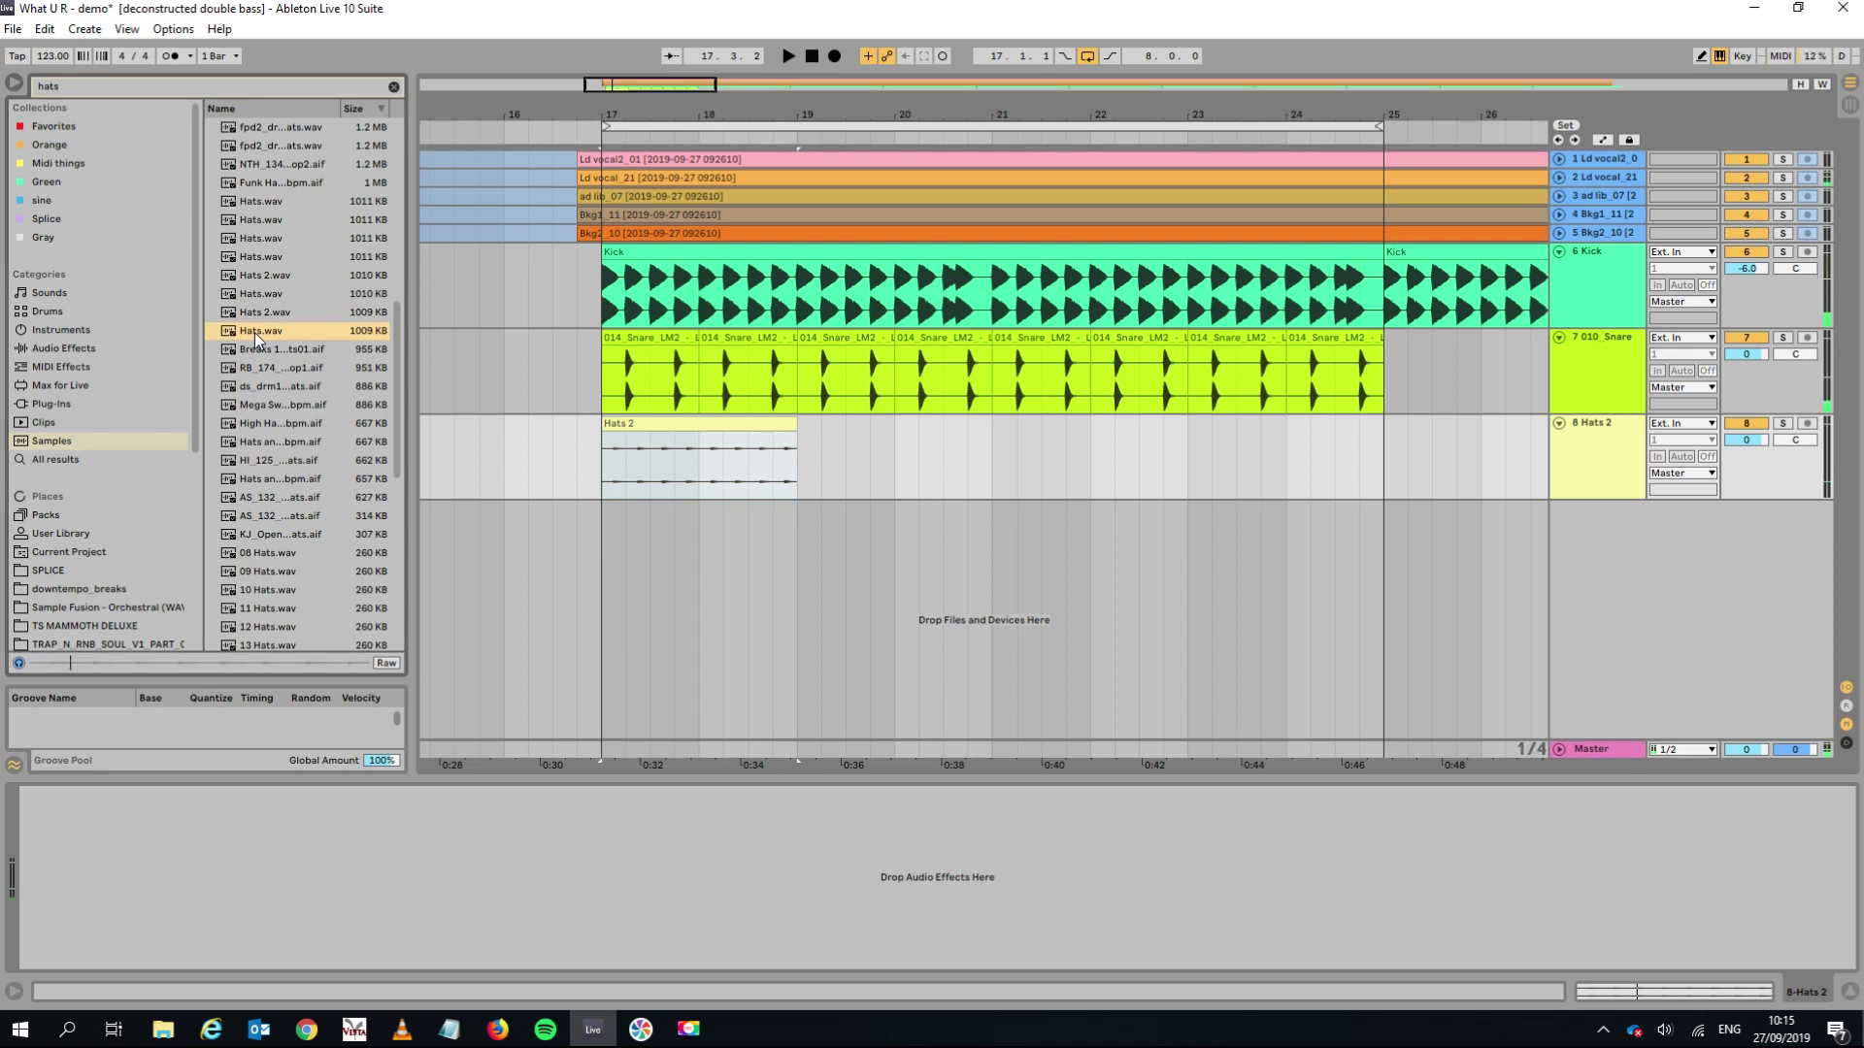
click(253, 292)
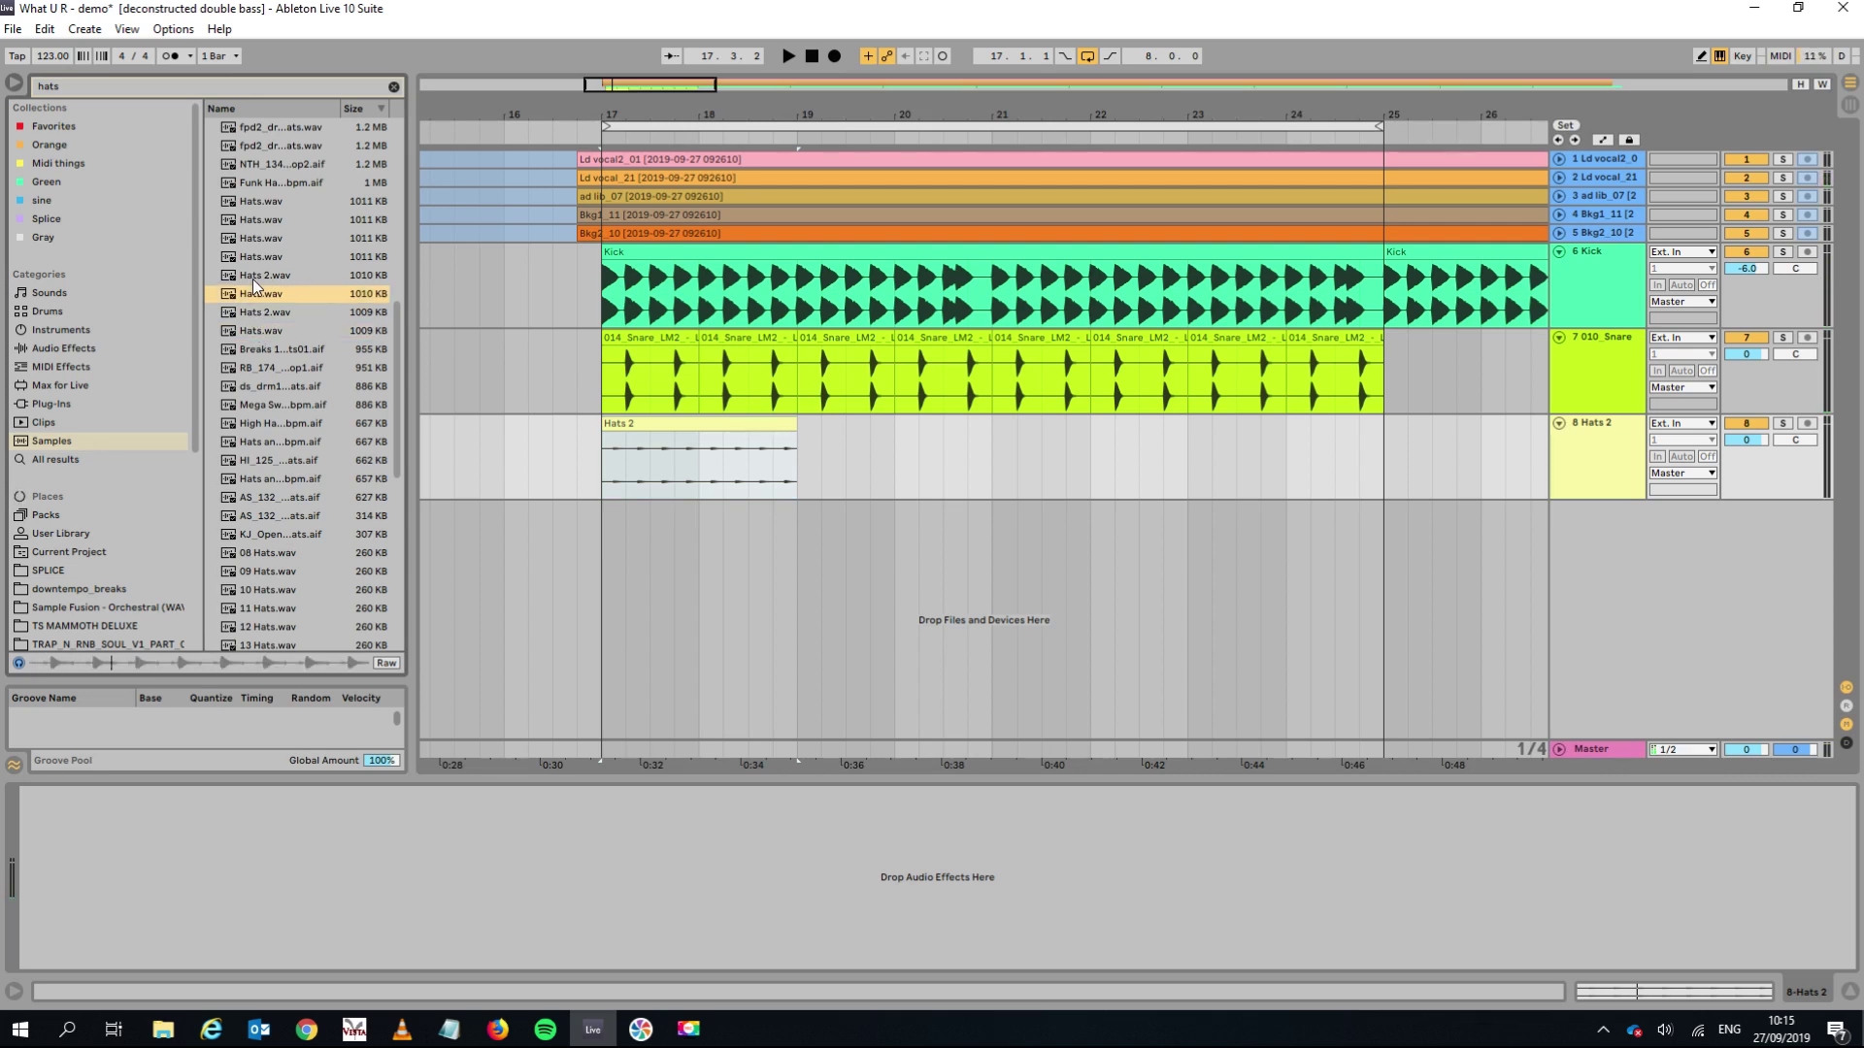
drag(252, 278, 611, 449)
key(space)
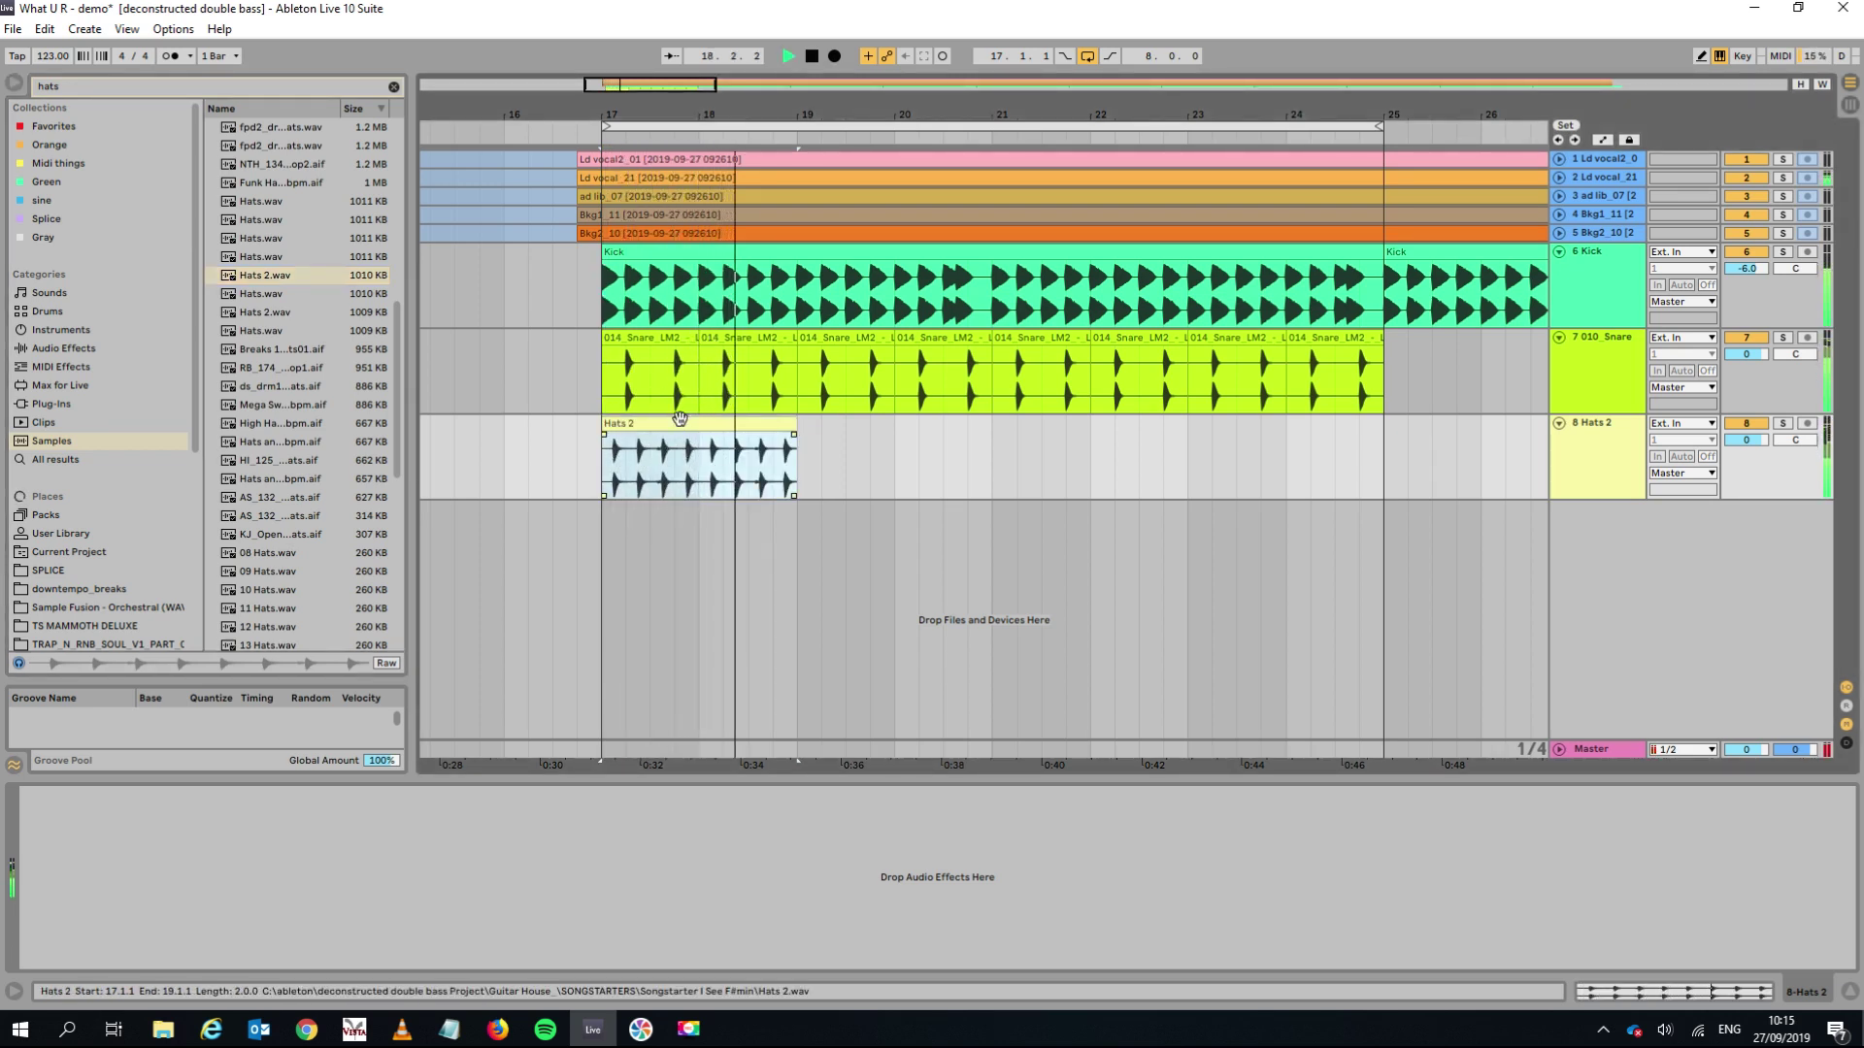
key(space)
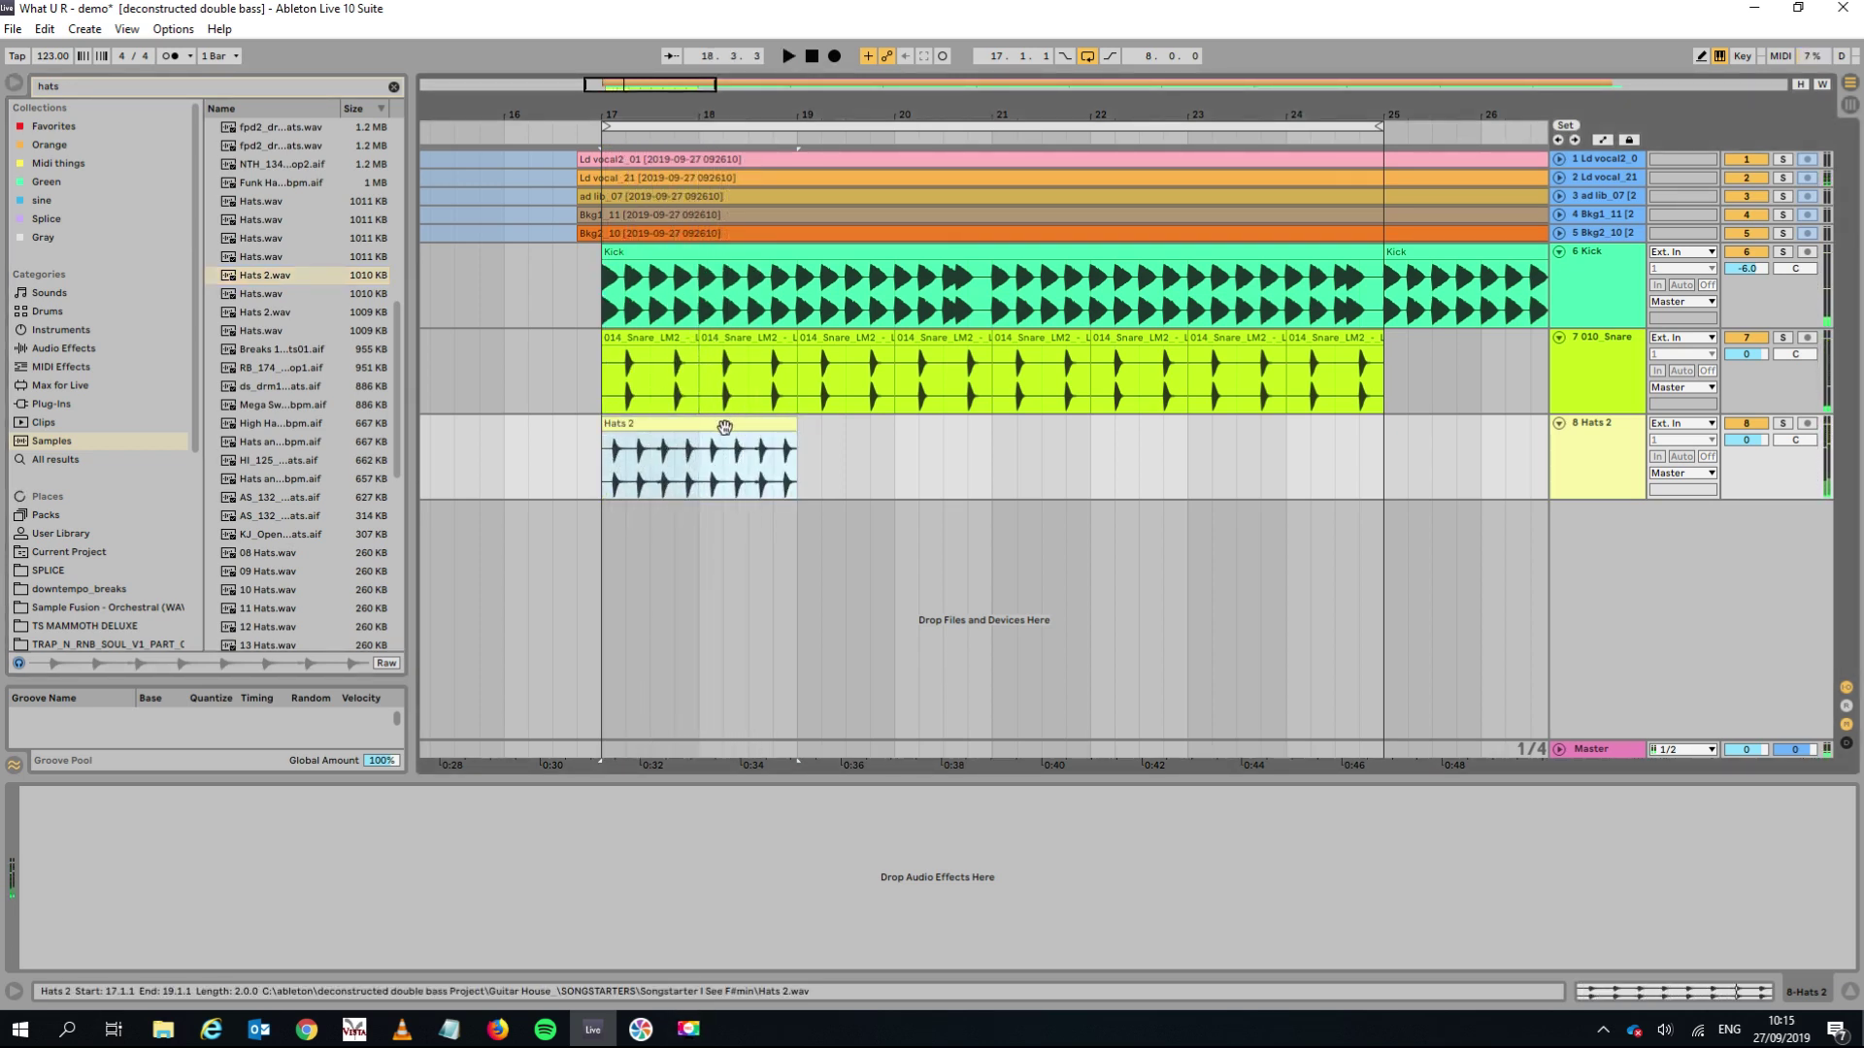
Duplicate the two-bar Hats 2 clip three times to fill bars 17 to 24.
key(ctrl+d)
key(ctrl+d)
key(ctrl+d)
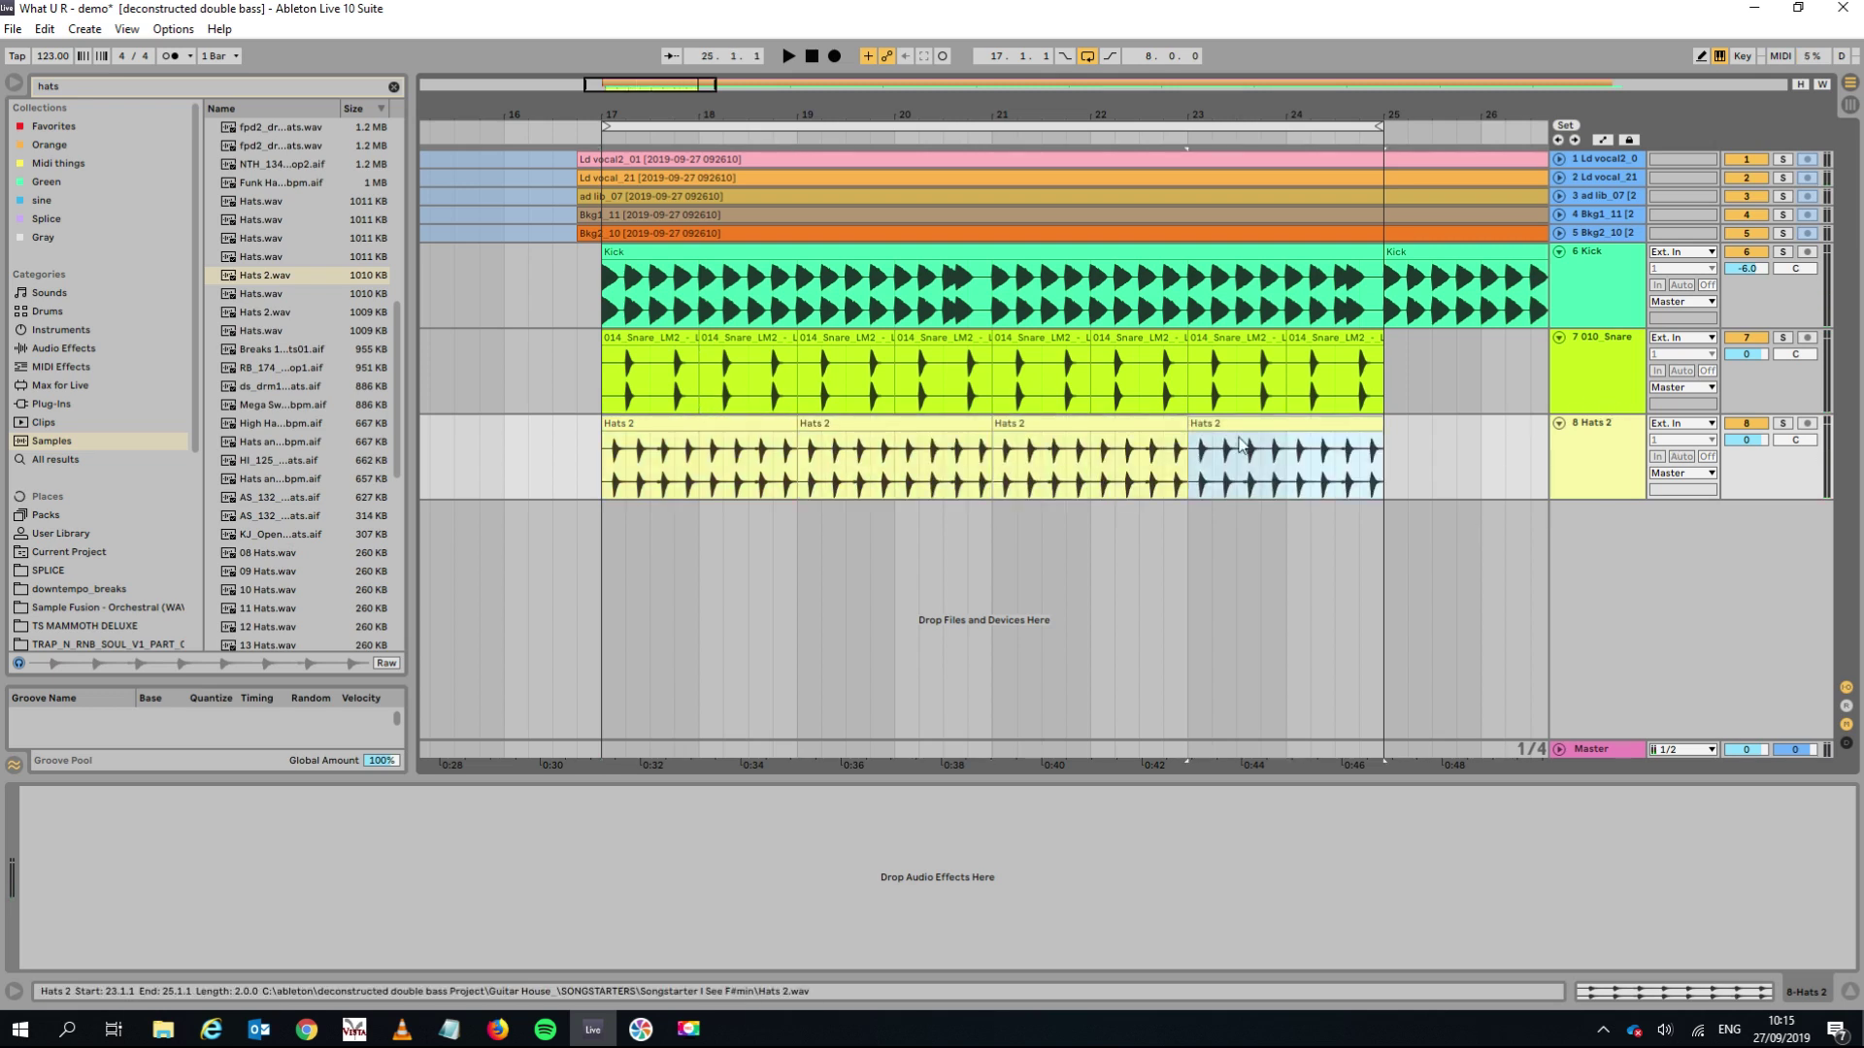
Lower the gain of the first 014 snare clip to -1.86 dB and move the selection along to the snare clip in bar 22.
click(664, 423)
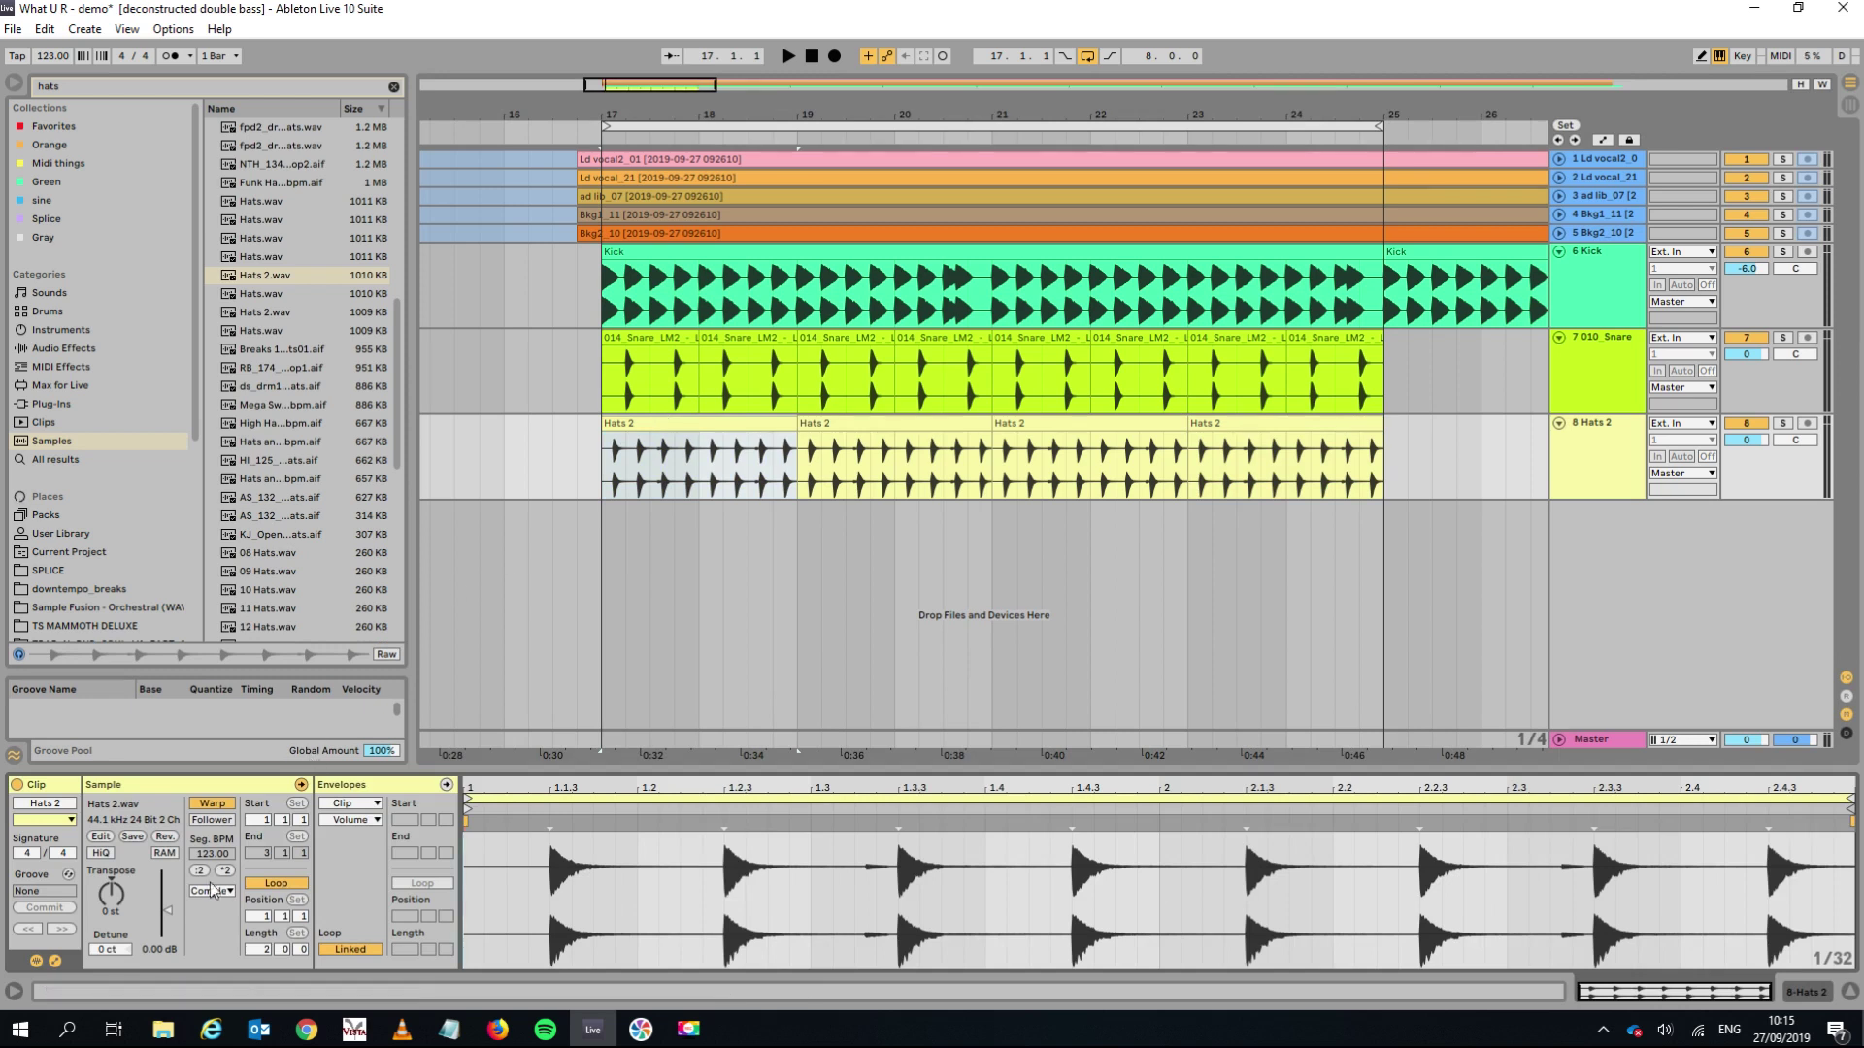
click(644, 336)
drag(169, 914, 168, 917)
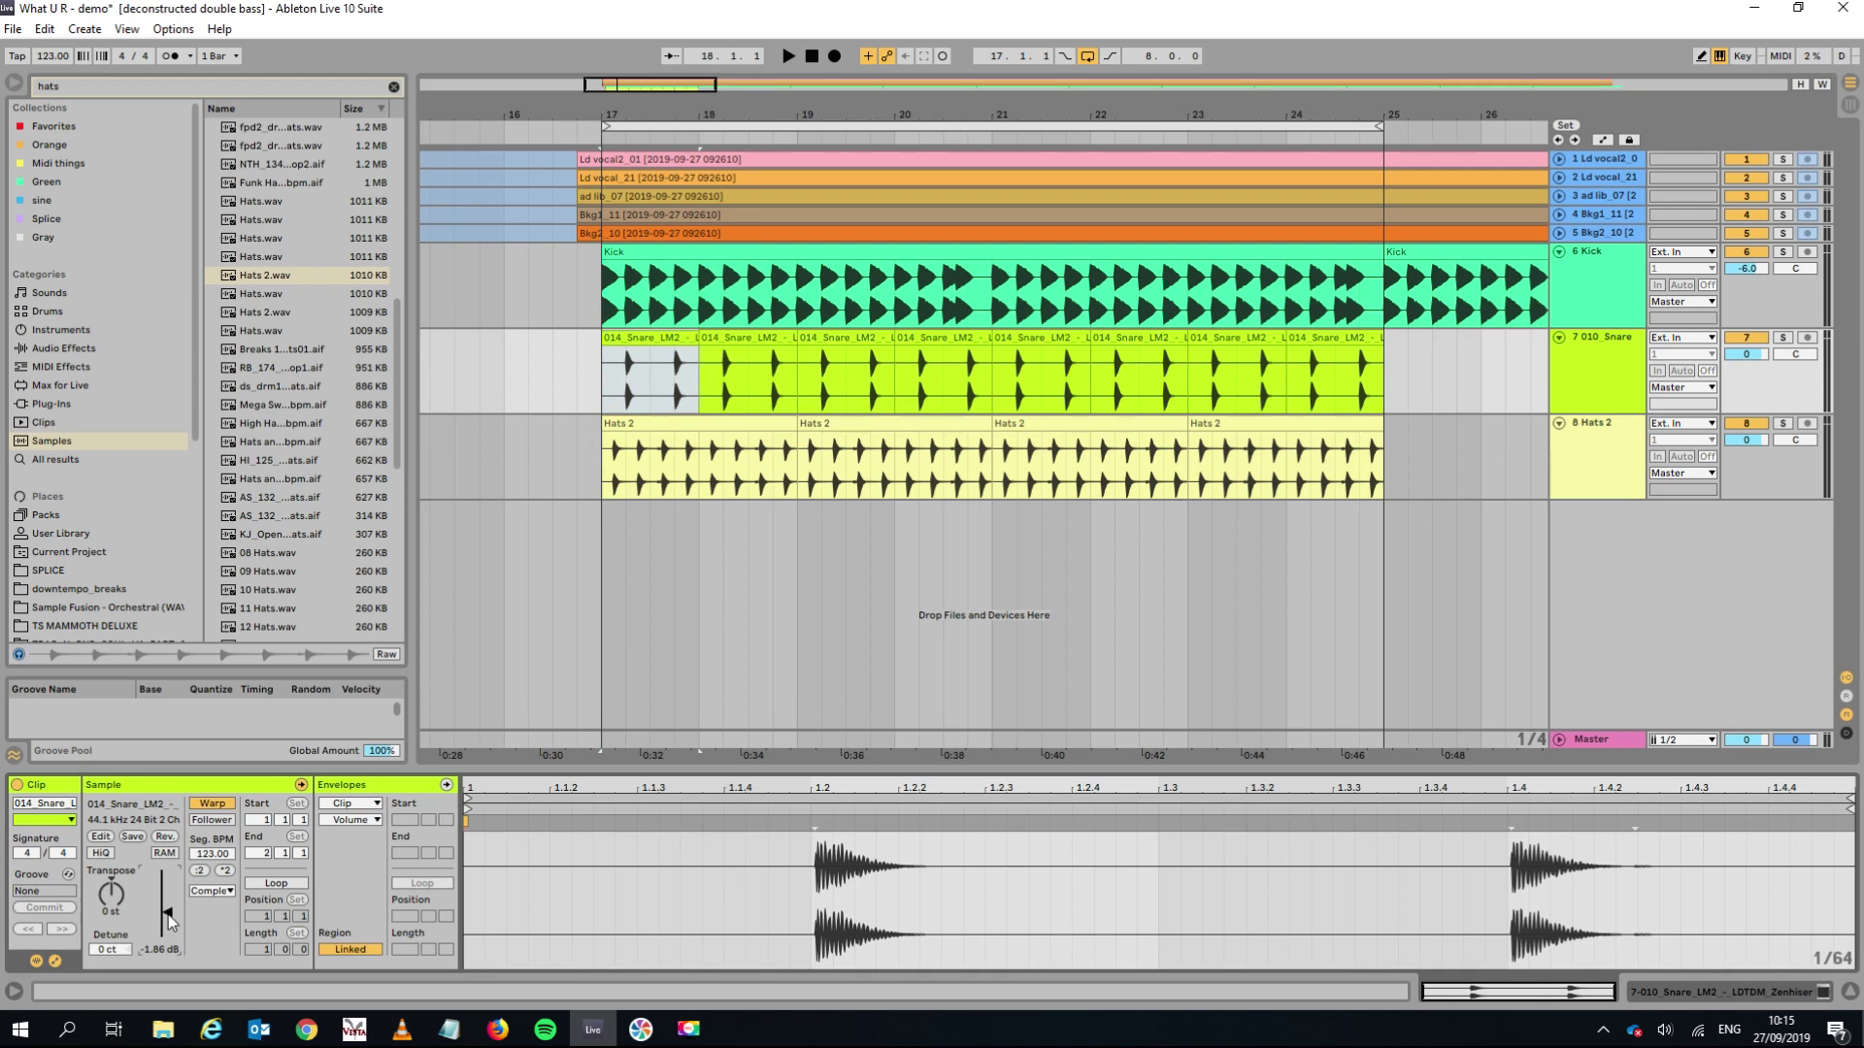
click(671, 334)
key(Right)
key(Right)
key(Right)
key(Right)
key(Right)
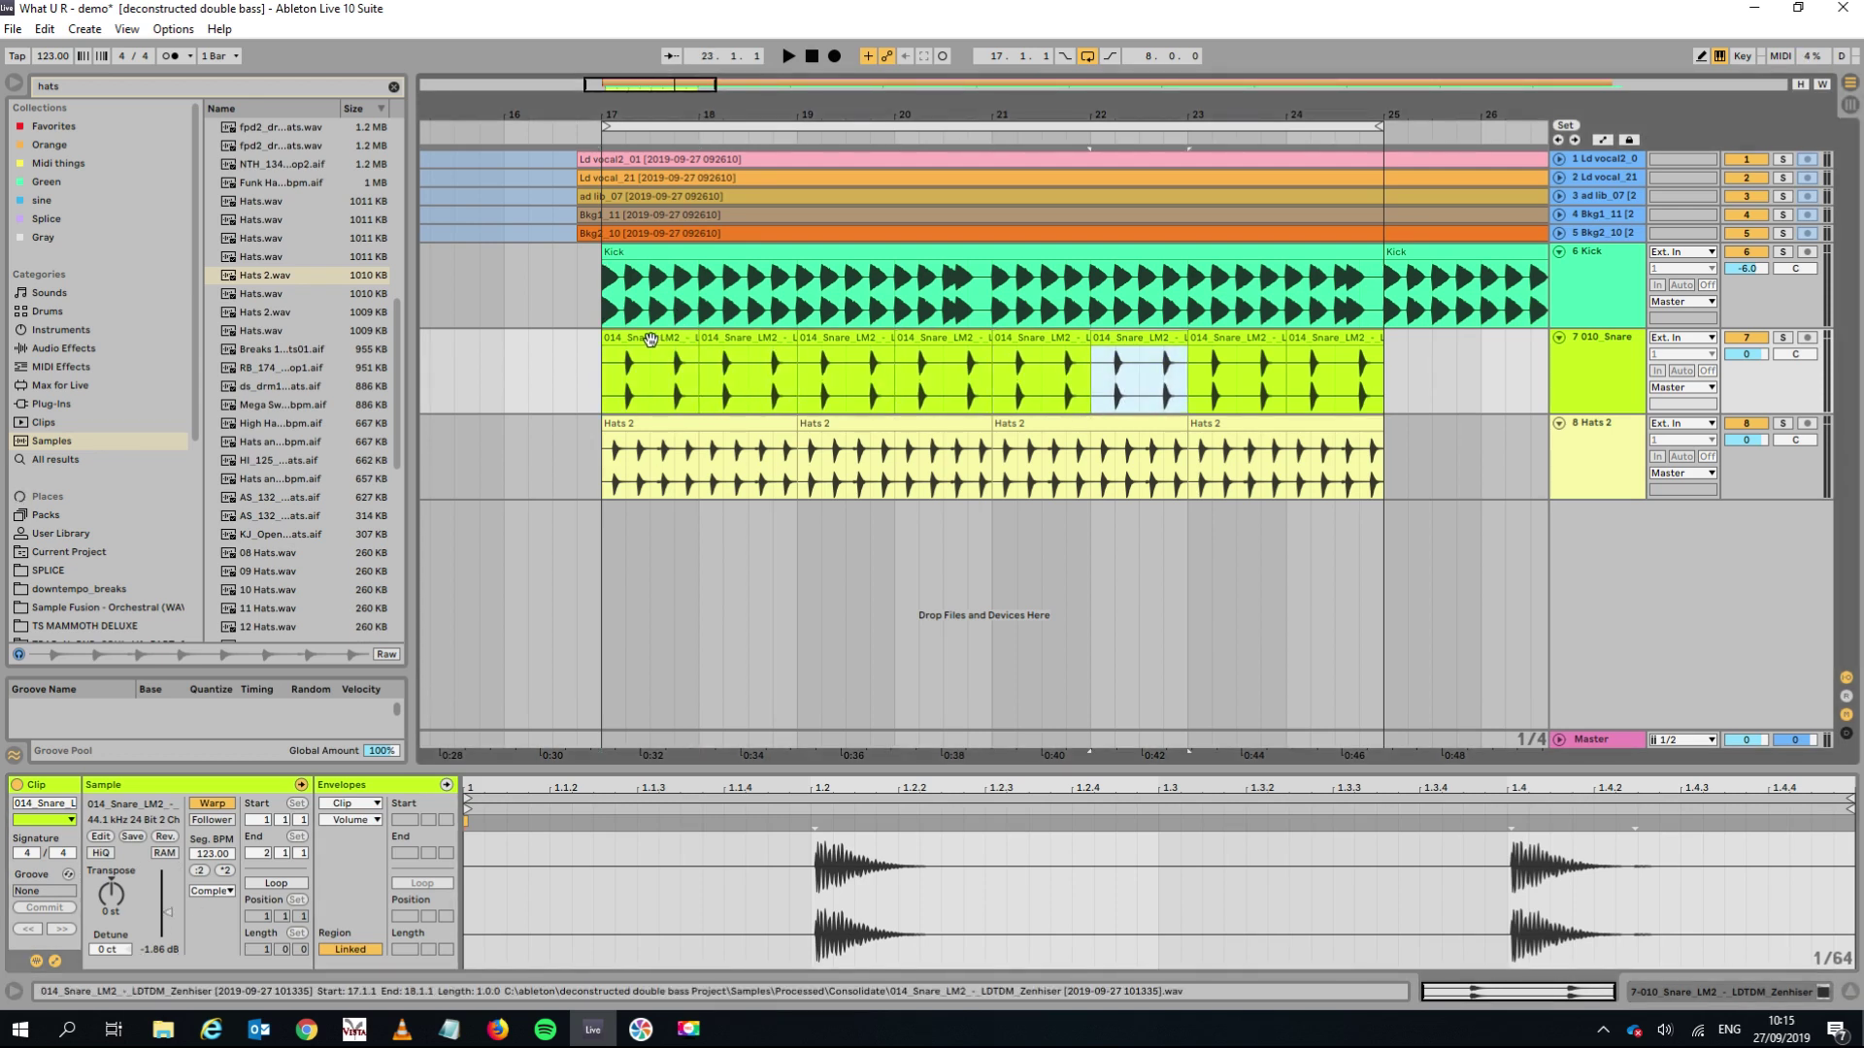
Lower the gain of the 014 snare clip in bar 17 to -2.99 dB.
click(651, 339)
drag(168, 912, 168, 915)
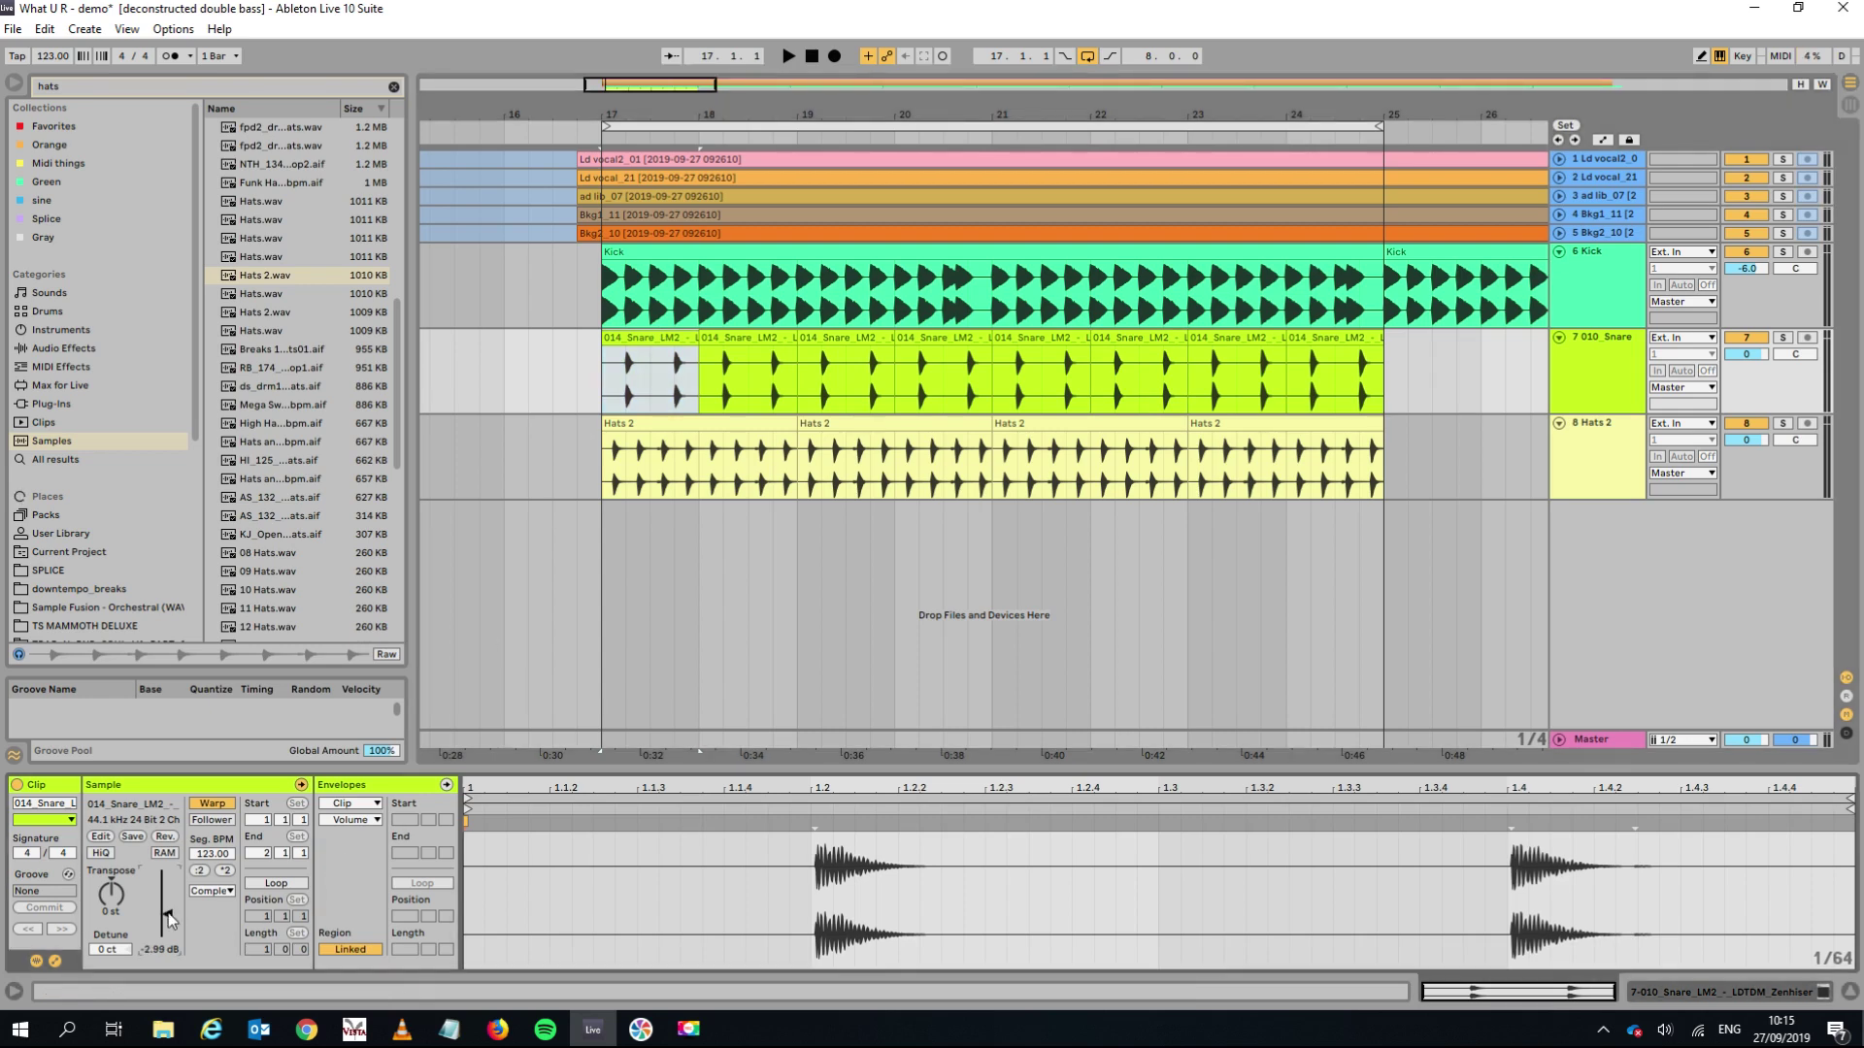
click(635, 334)
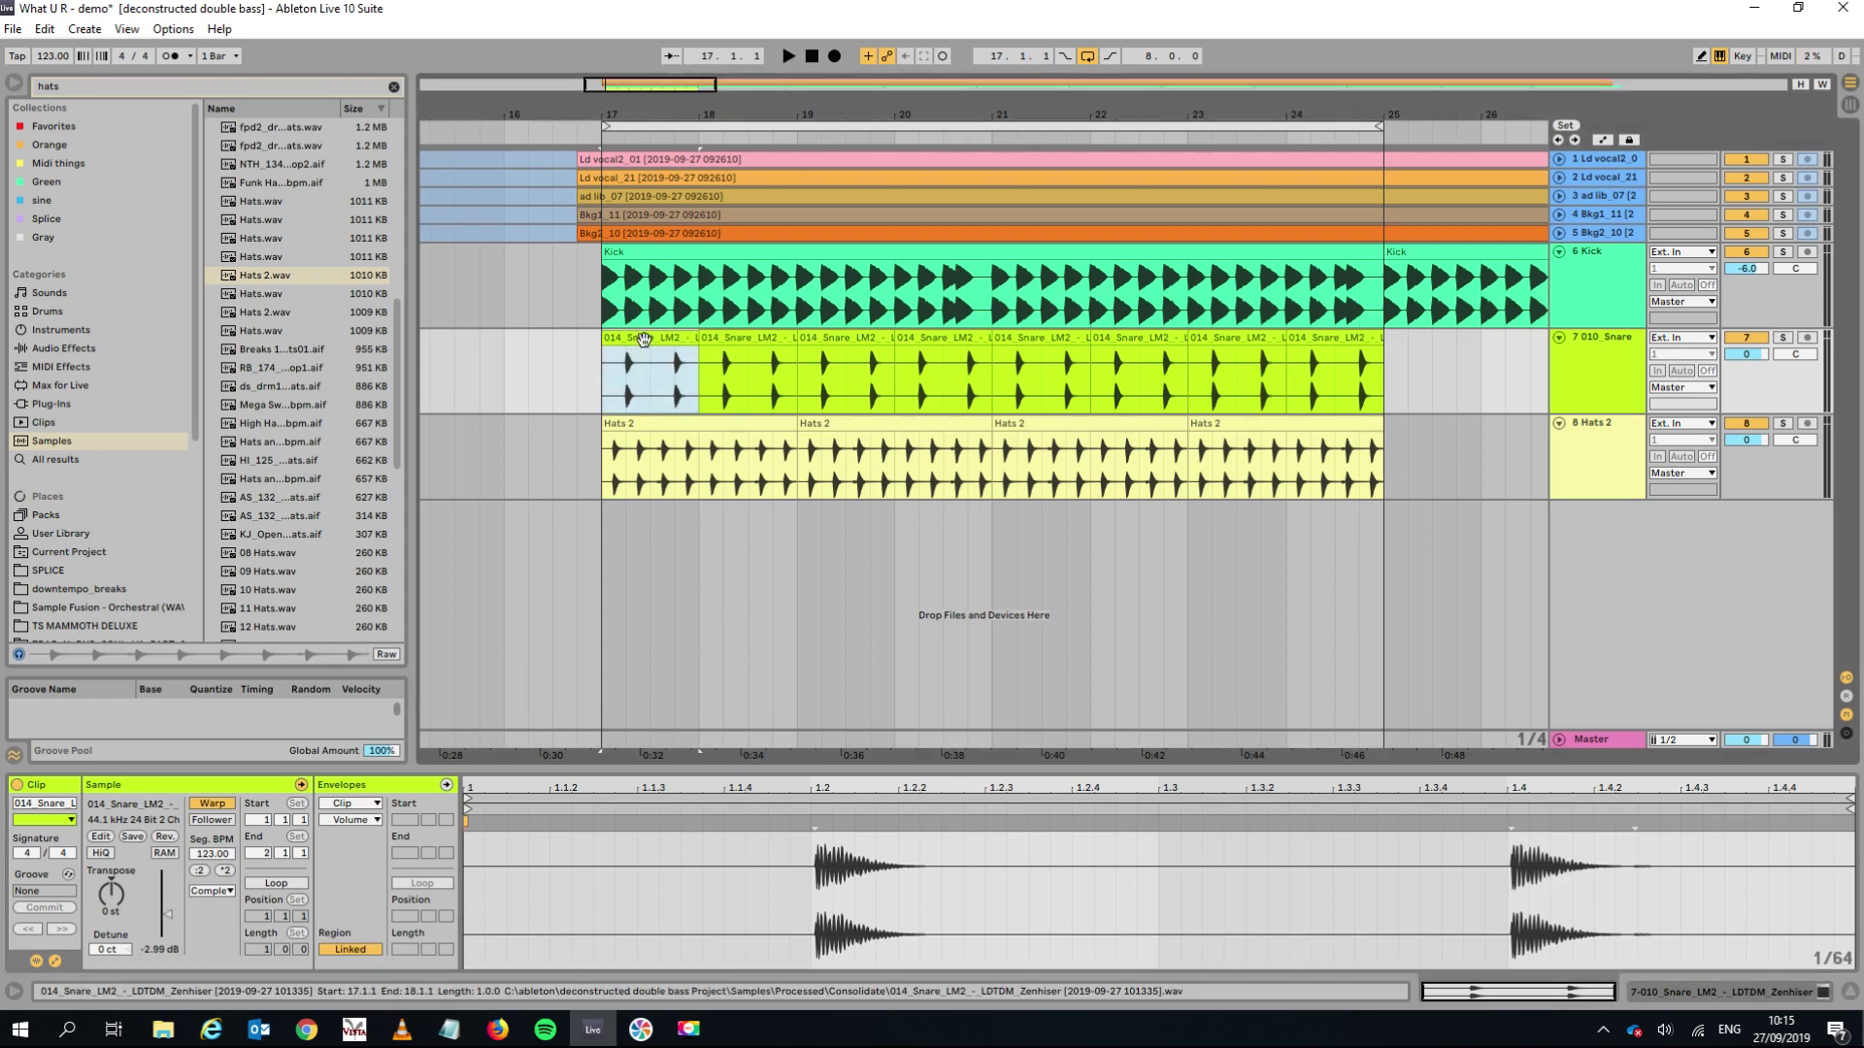
Lower the gain of the eight-bar Kick clip at bar 17 to -1.26 dB.
click(649, 250)
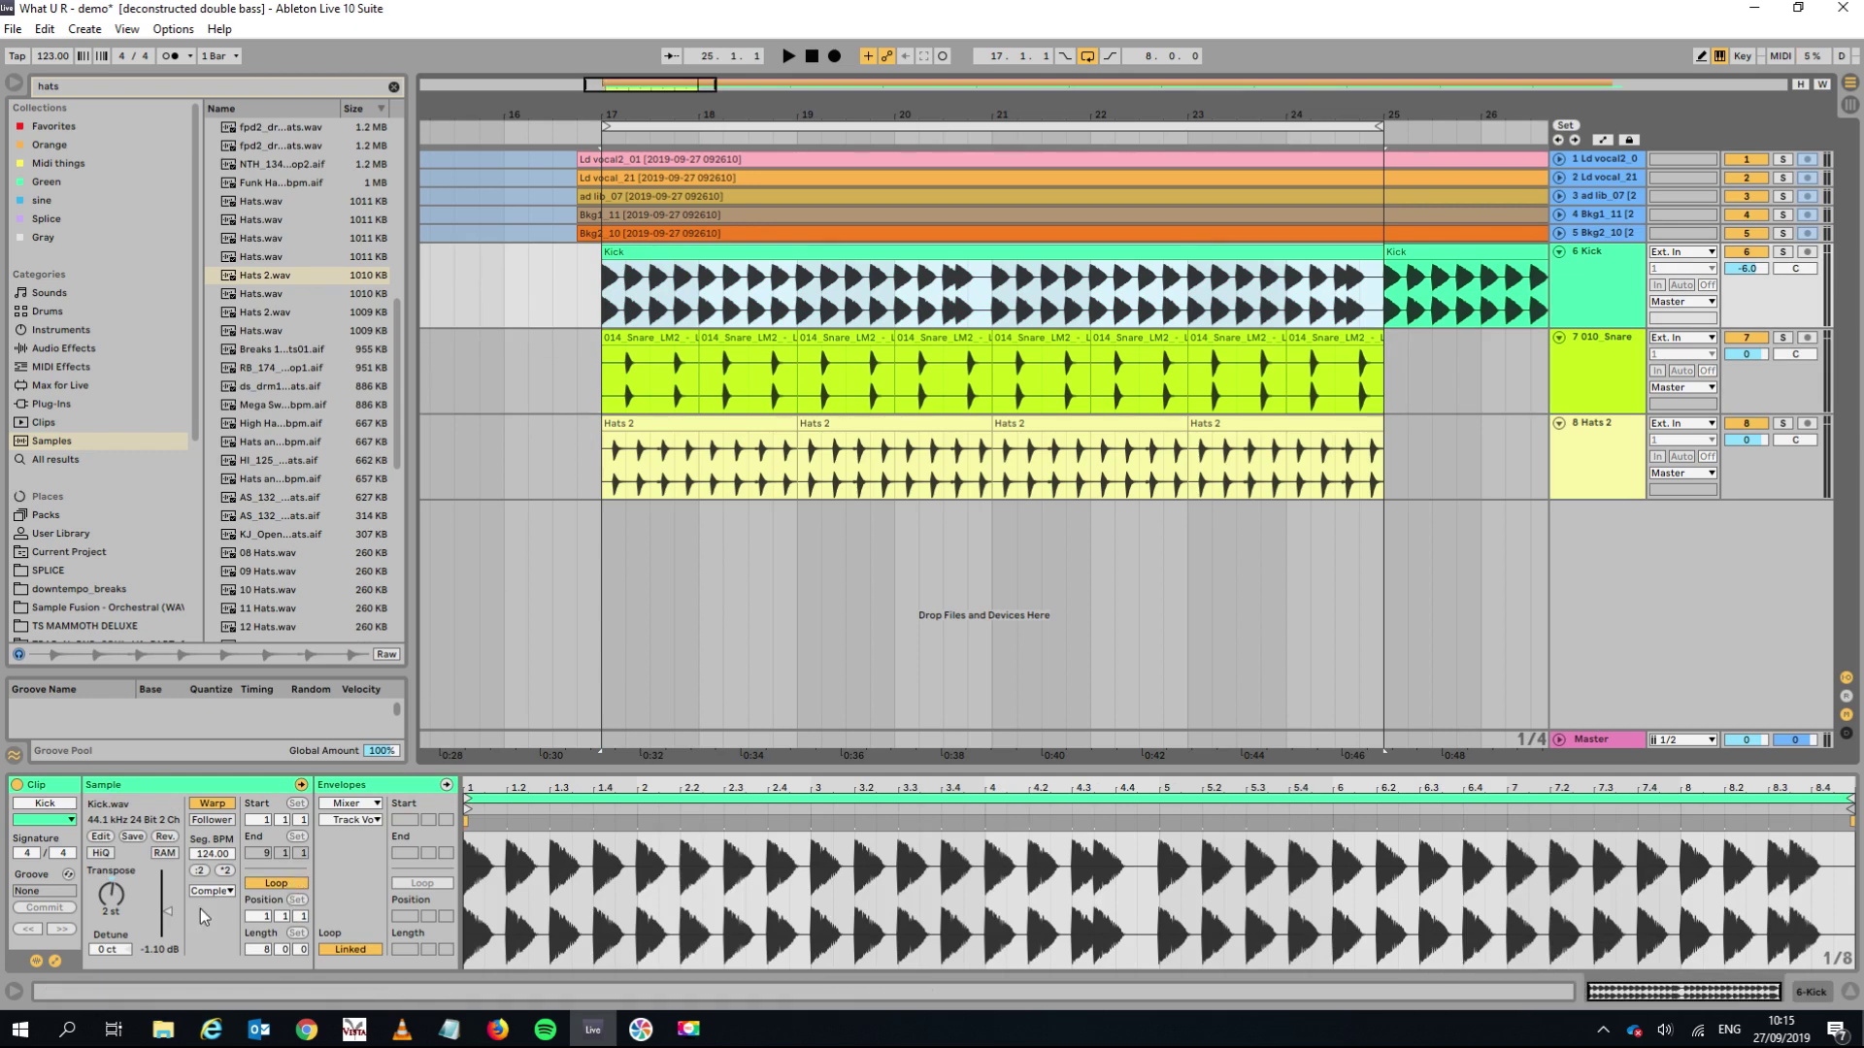
drag(165, 912, 167, 906)
drag(167, 910, 167, 913)
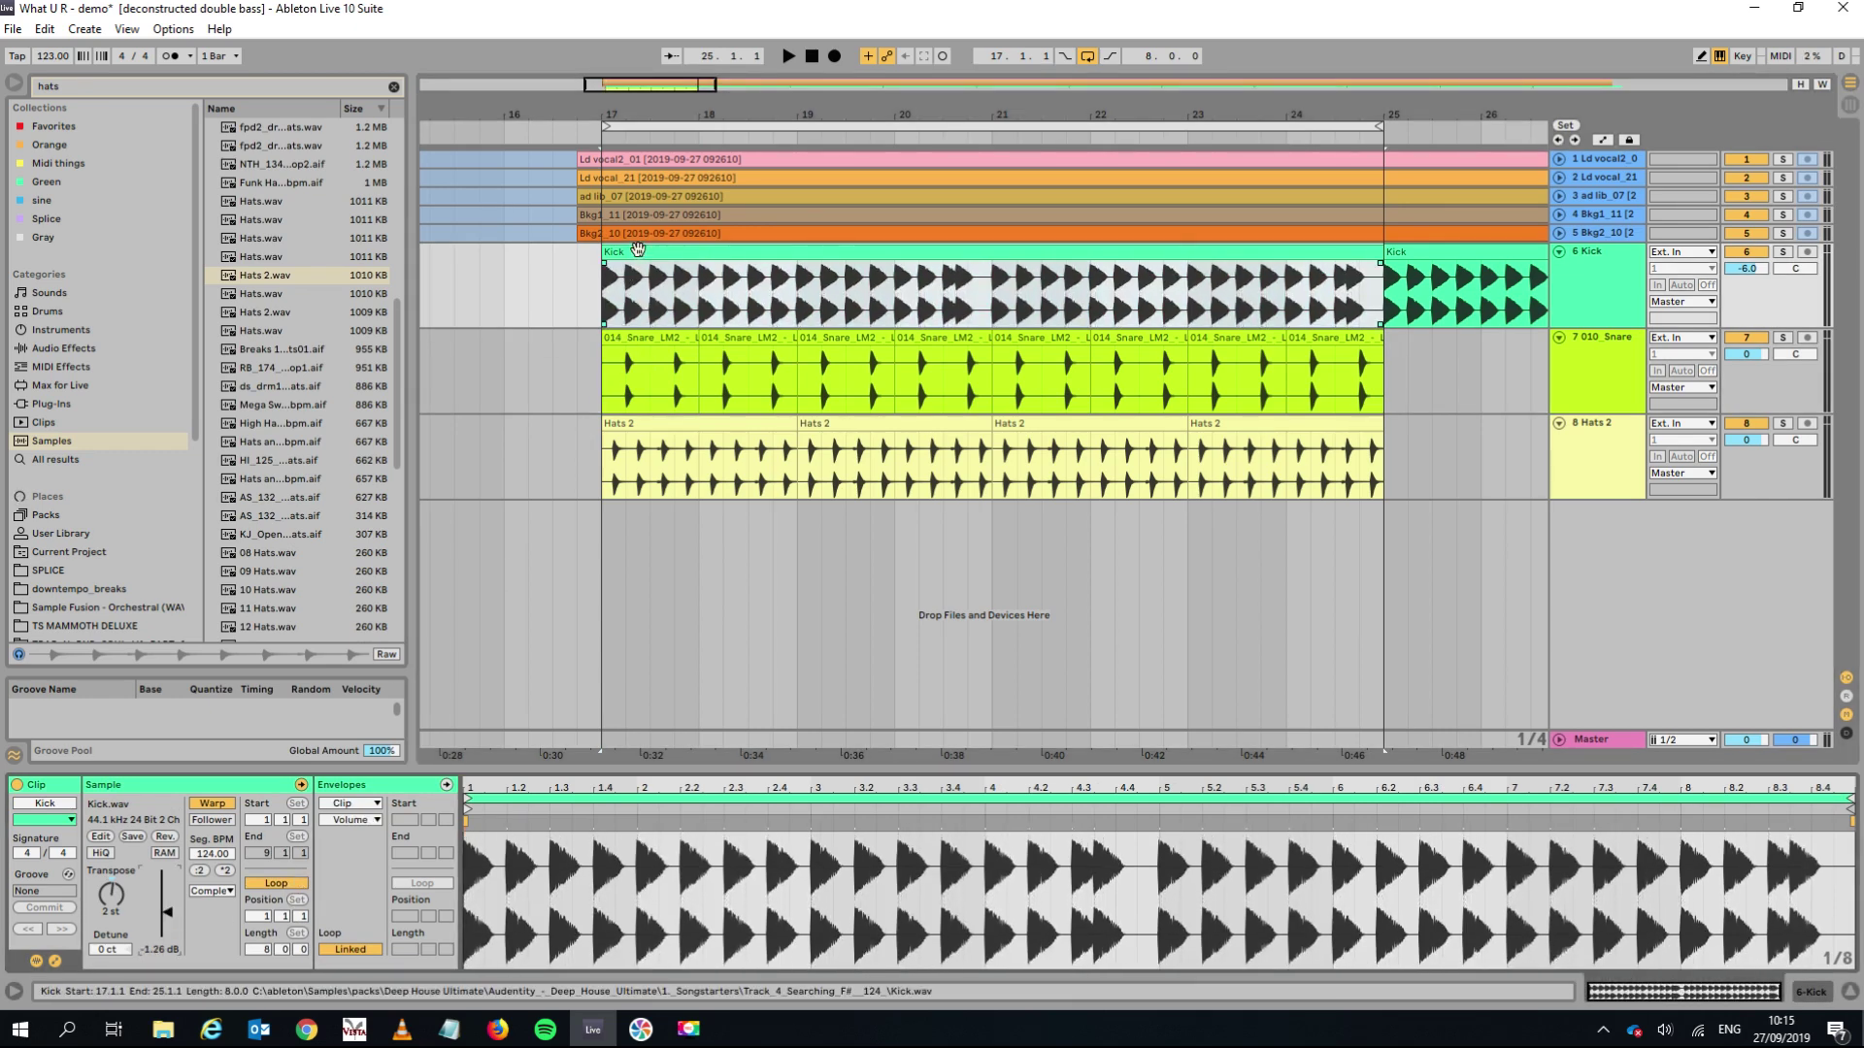
Step through the 014 snare clips from bar 17 to compare their clip gain settings.
click(683, 332)
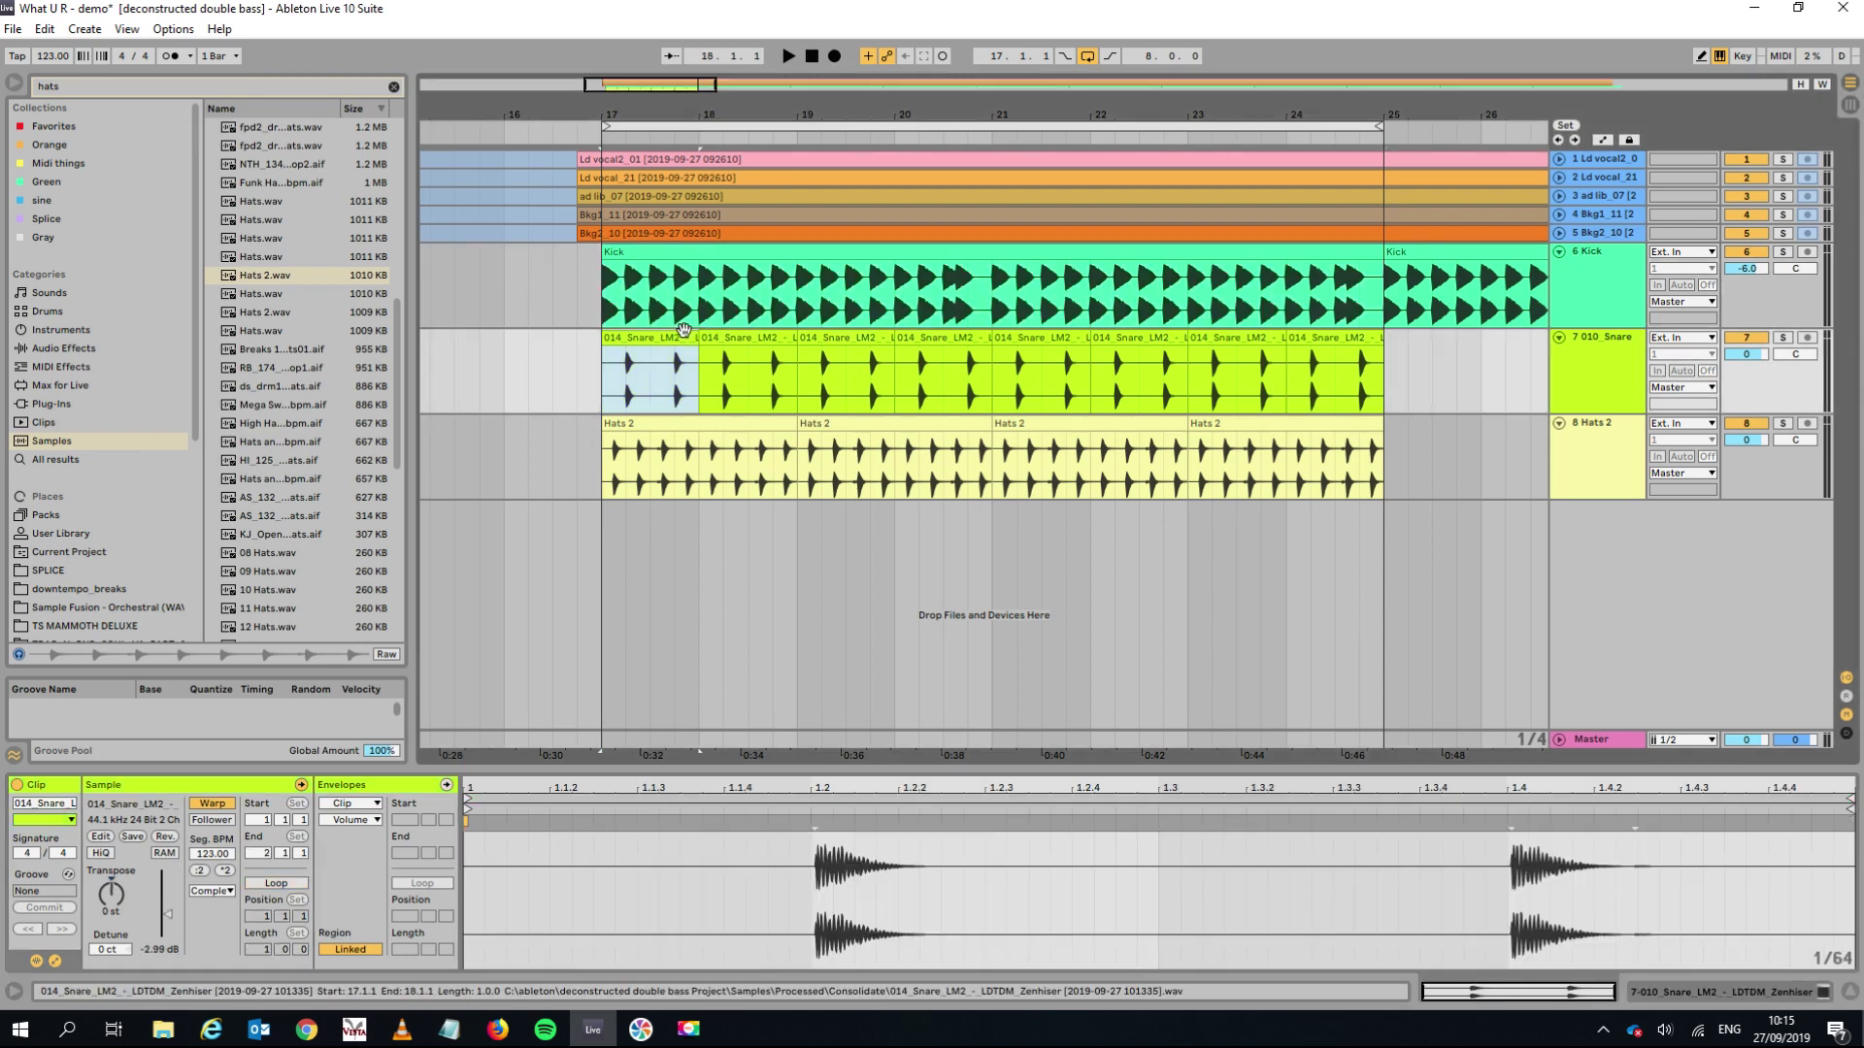
key(Right)
key(Right)
key(Right)
key(Right)
key(Right)
key(Right)
key(Right)
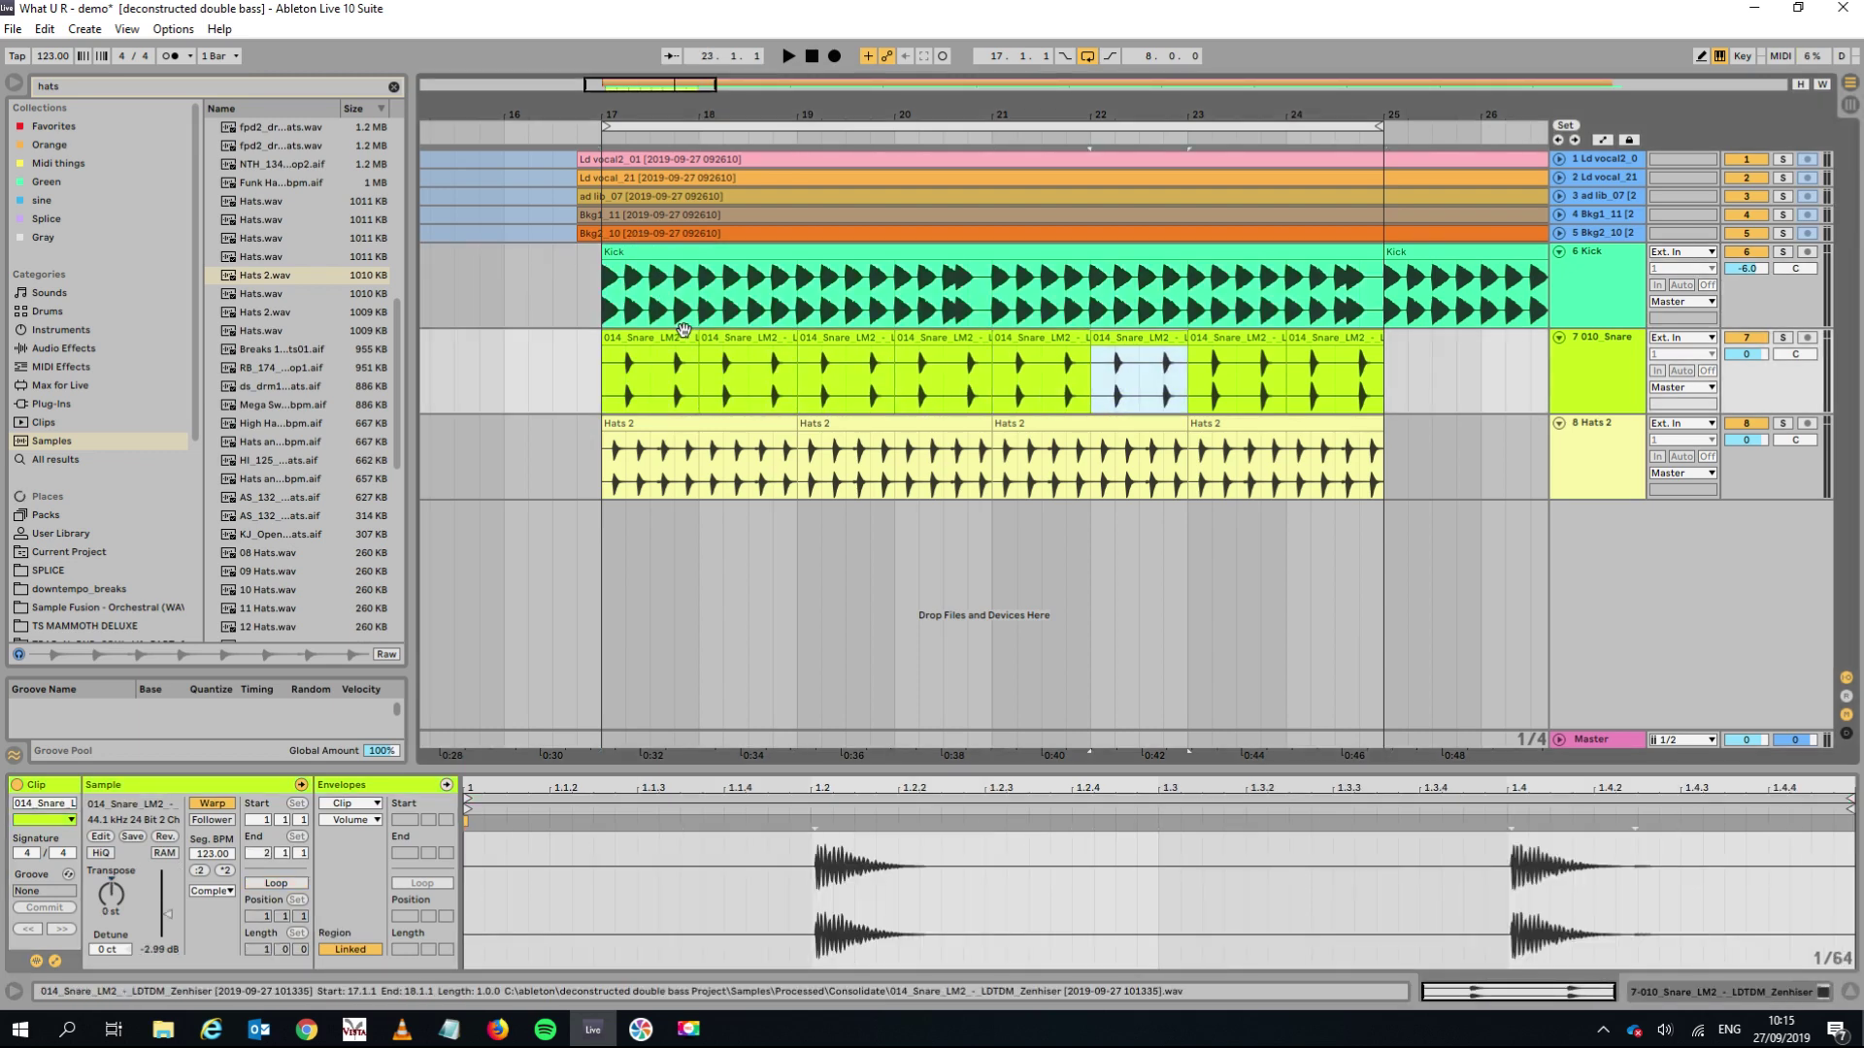
Lower the gain of the first Hats 2 clip to -3.83 dB and step through the Hats 2 clips that follow.
click(622, 419)
drag(148, 951, 167, 915)
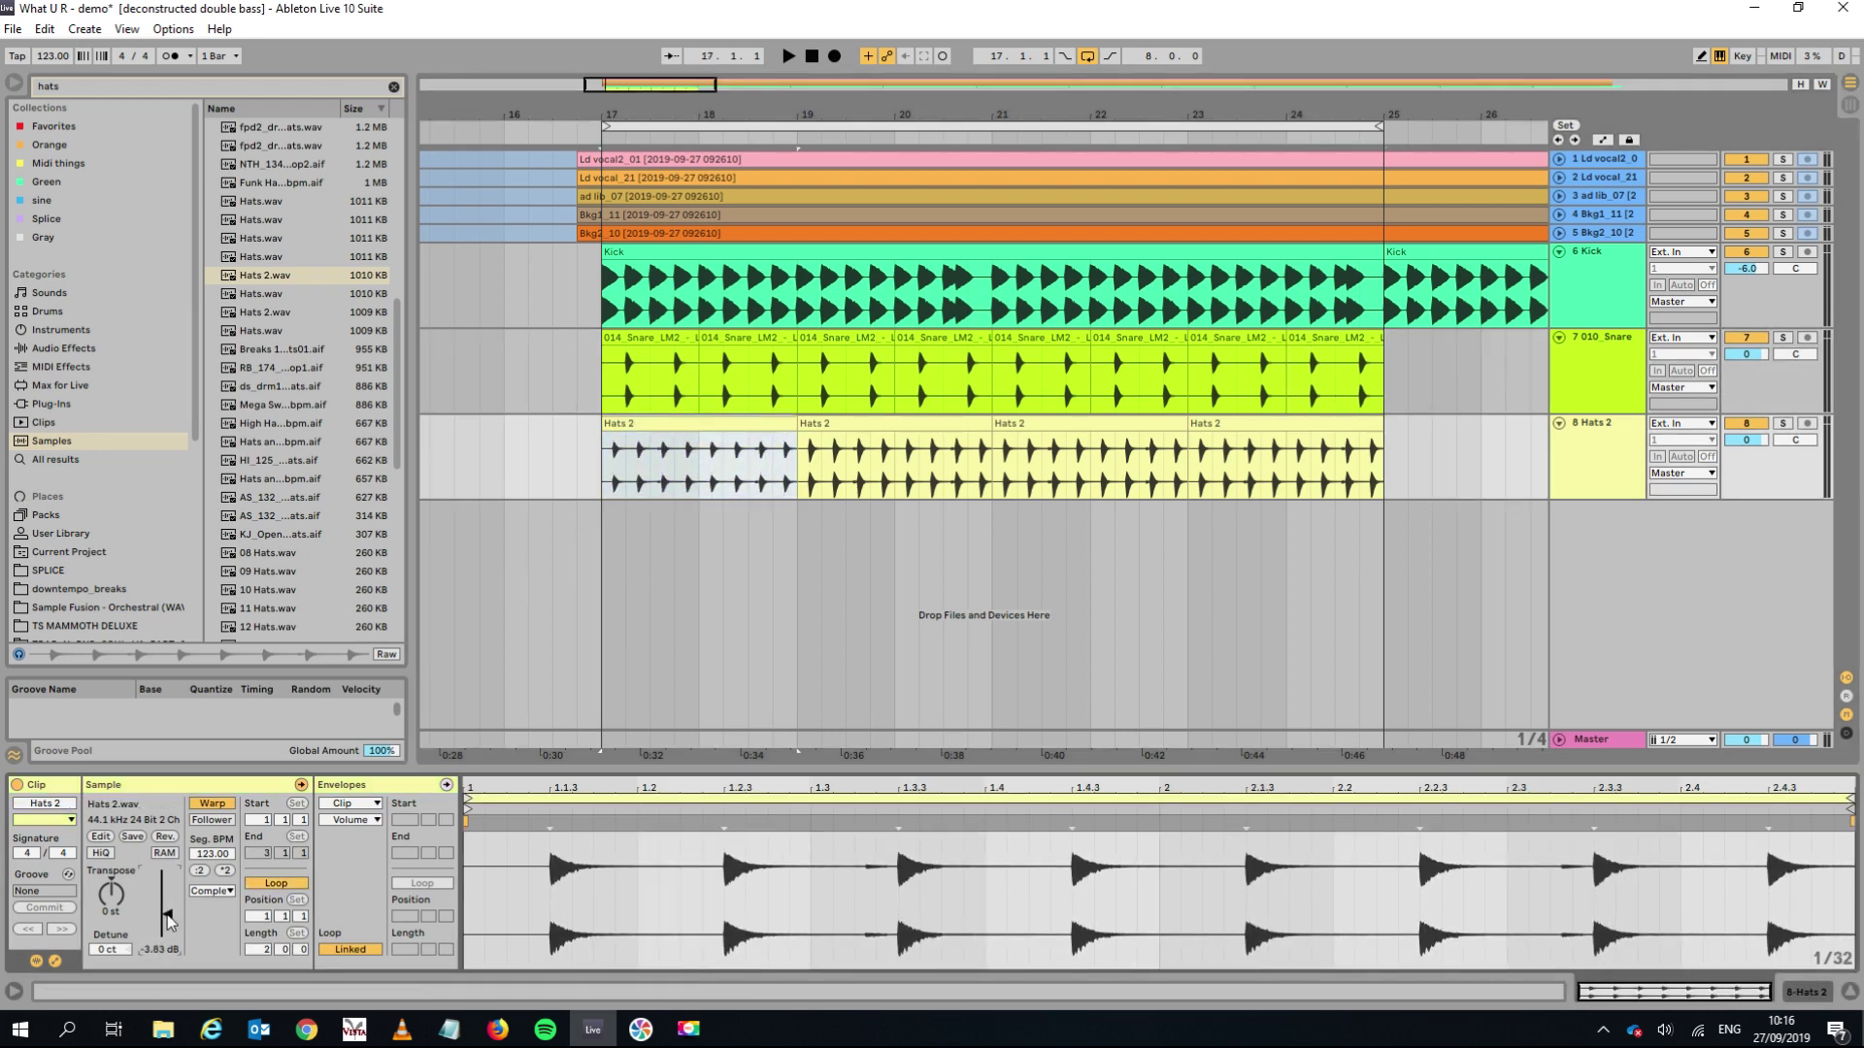
key(Right)
key(Right)
key(Right)
Play the drums from the first Hats 2 clip and set the Hats 2 track volume to -6 dB.
click(709, 427)
key(space)
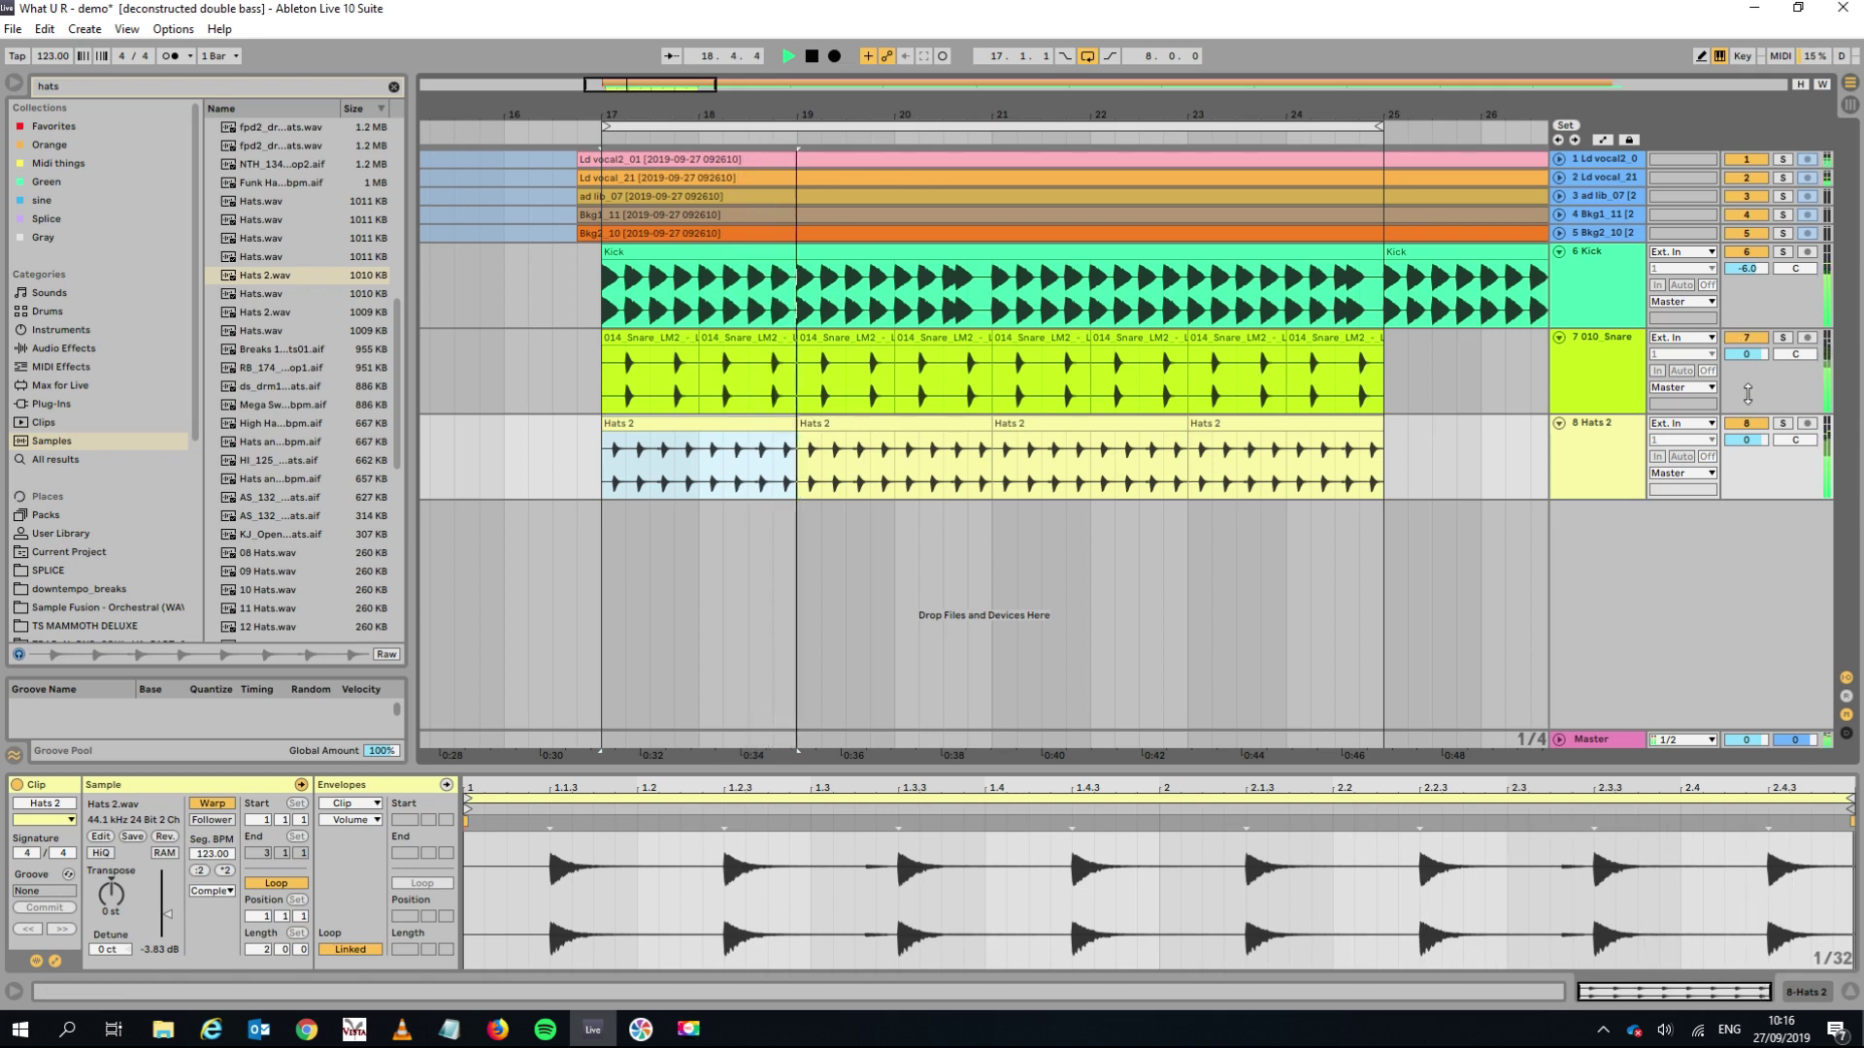
click(1747, 442)
text(-6)
key(Return)
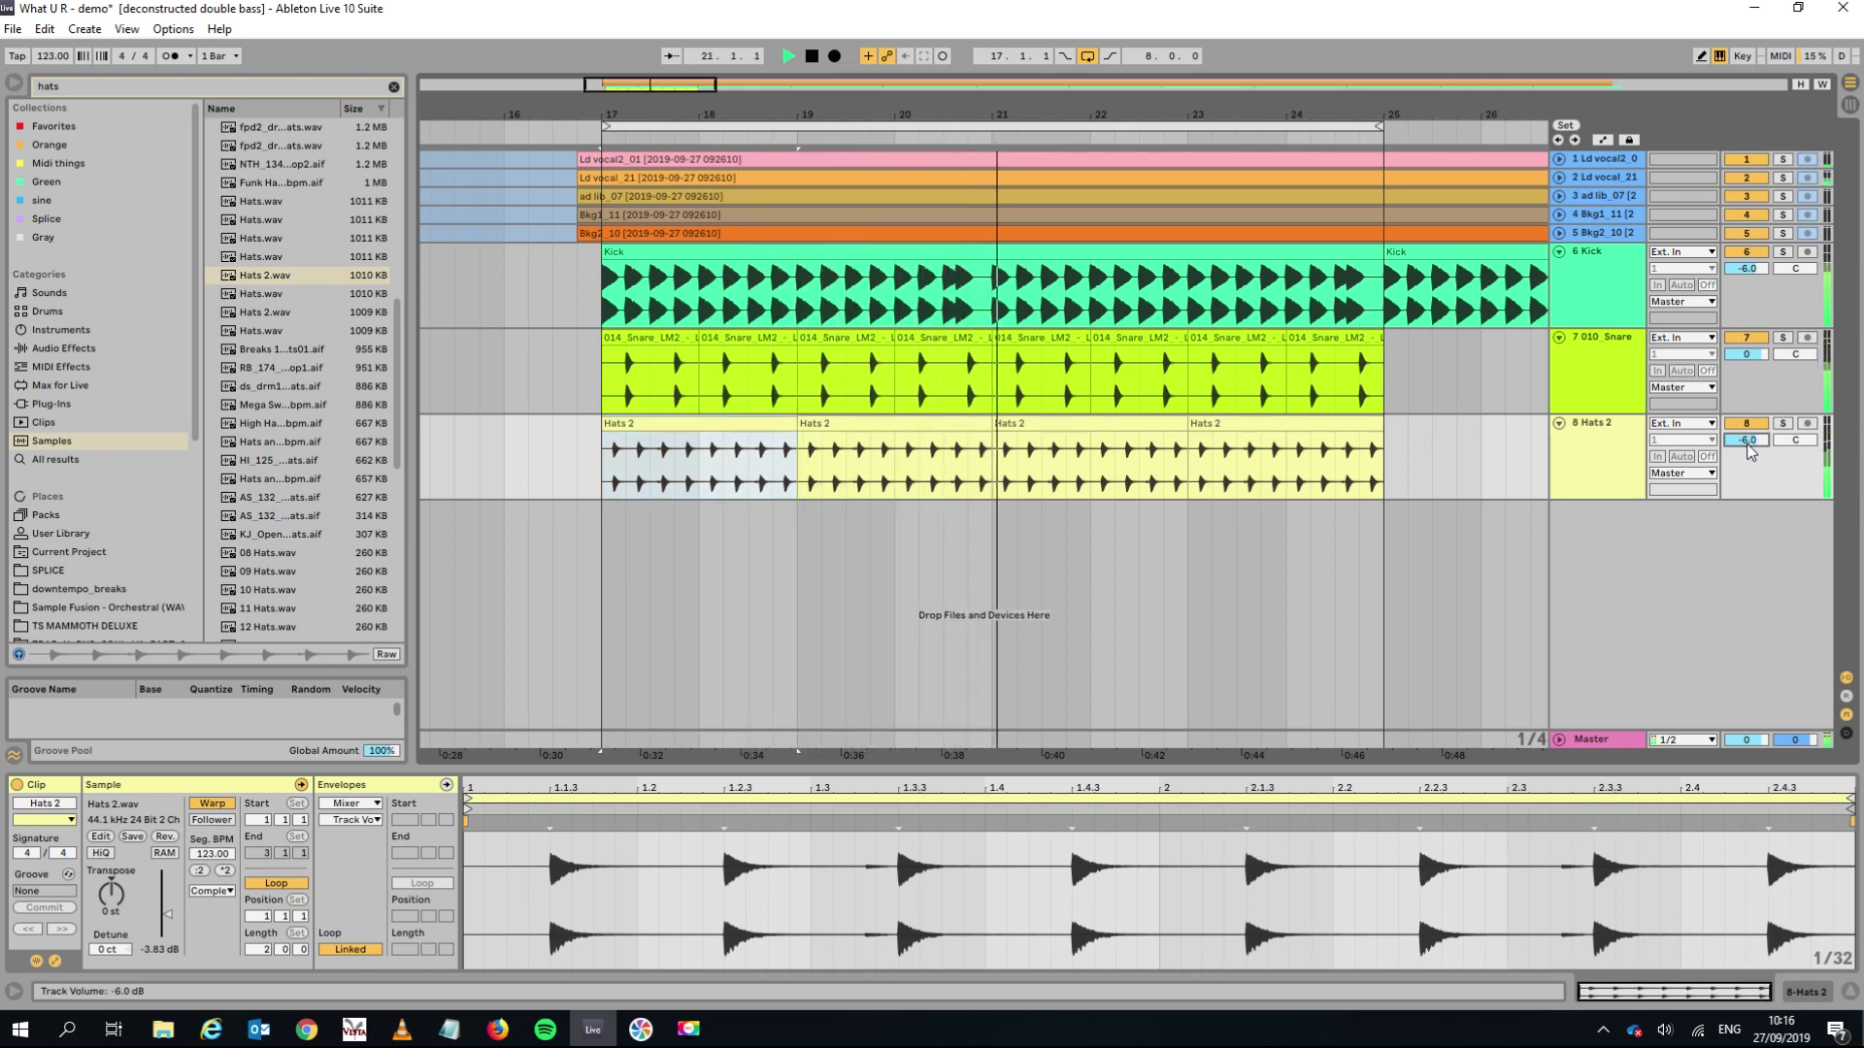
click(1613, 435)
Try a volume of -6 dB on the 010_Snare track, reset it to 0, and stop playback.
click(1757, 355)
text(-6)
key(Return)
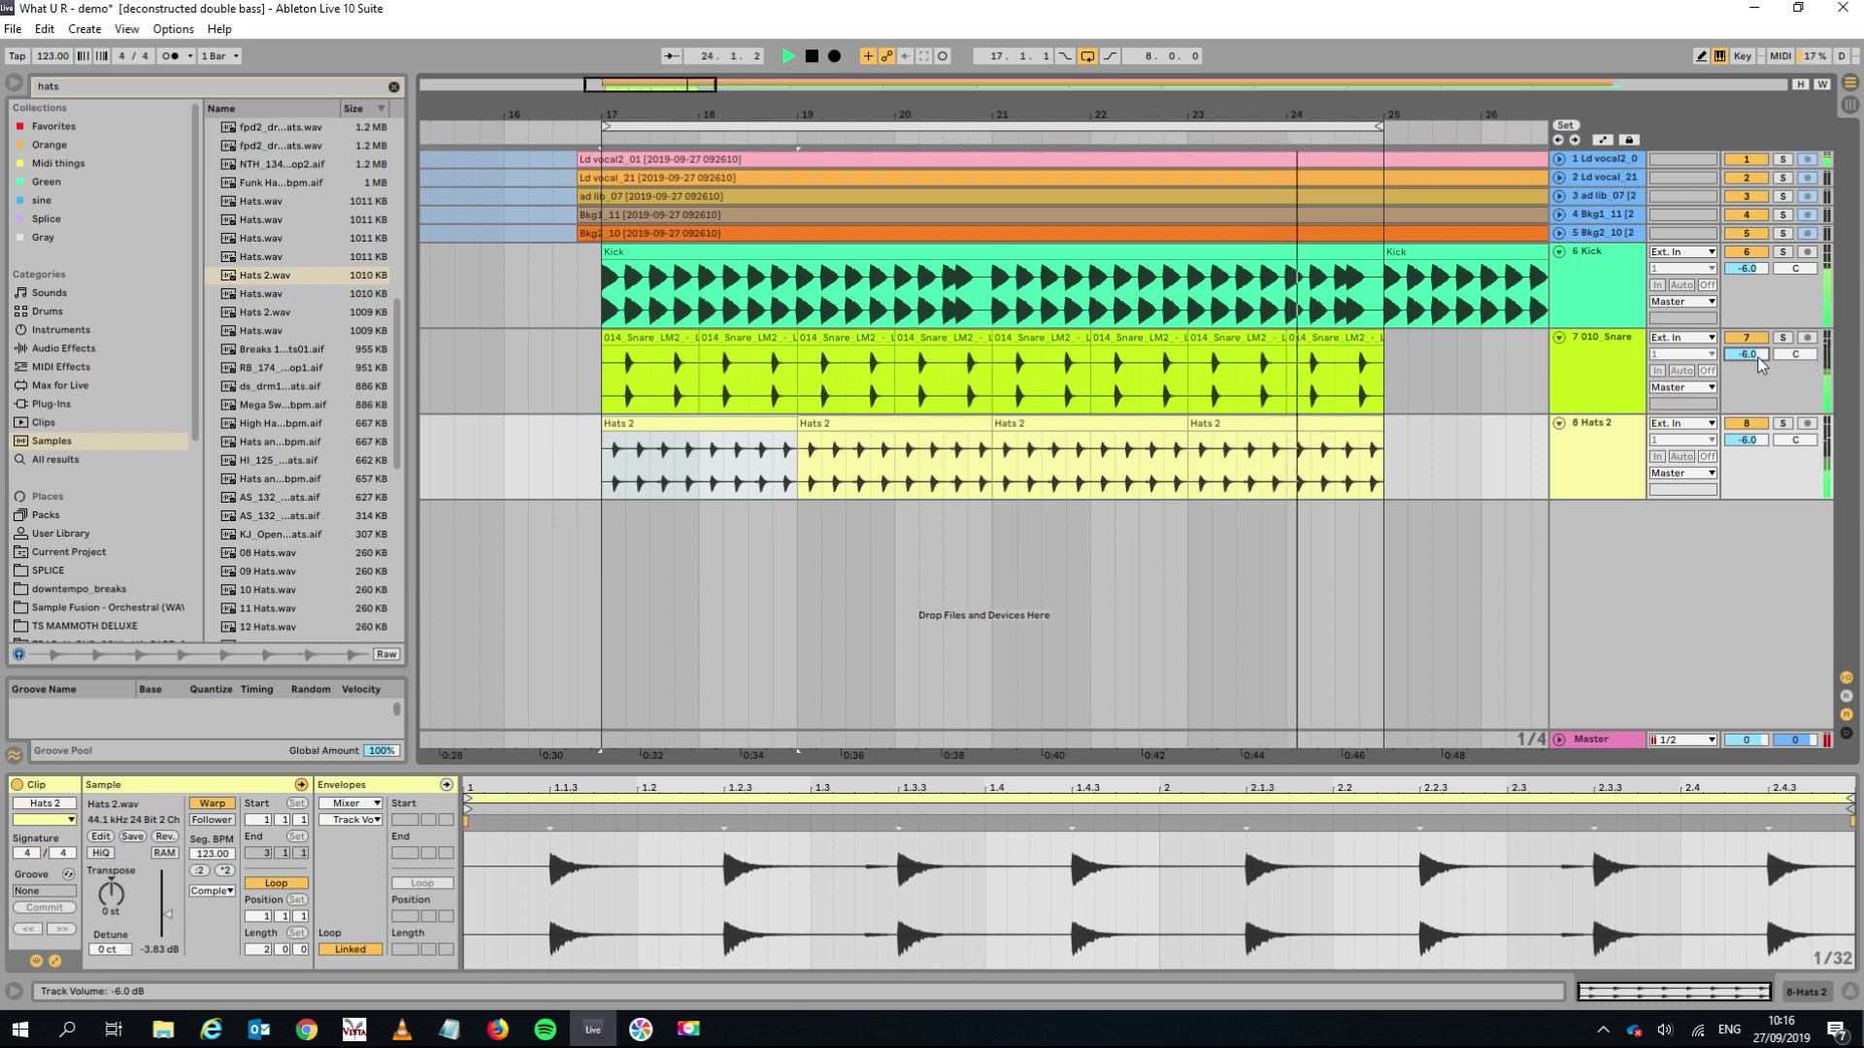
key(Delete)
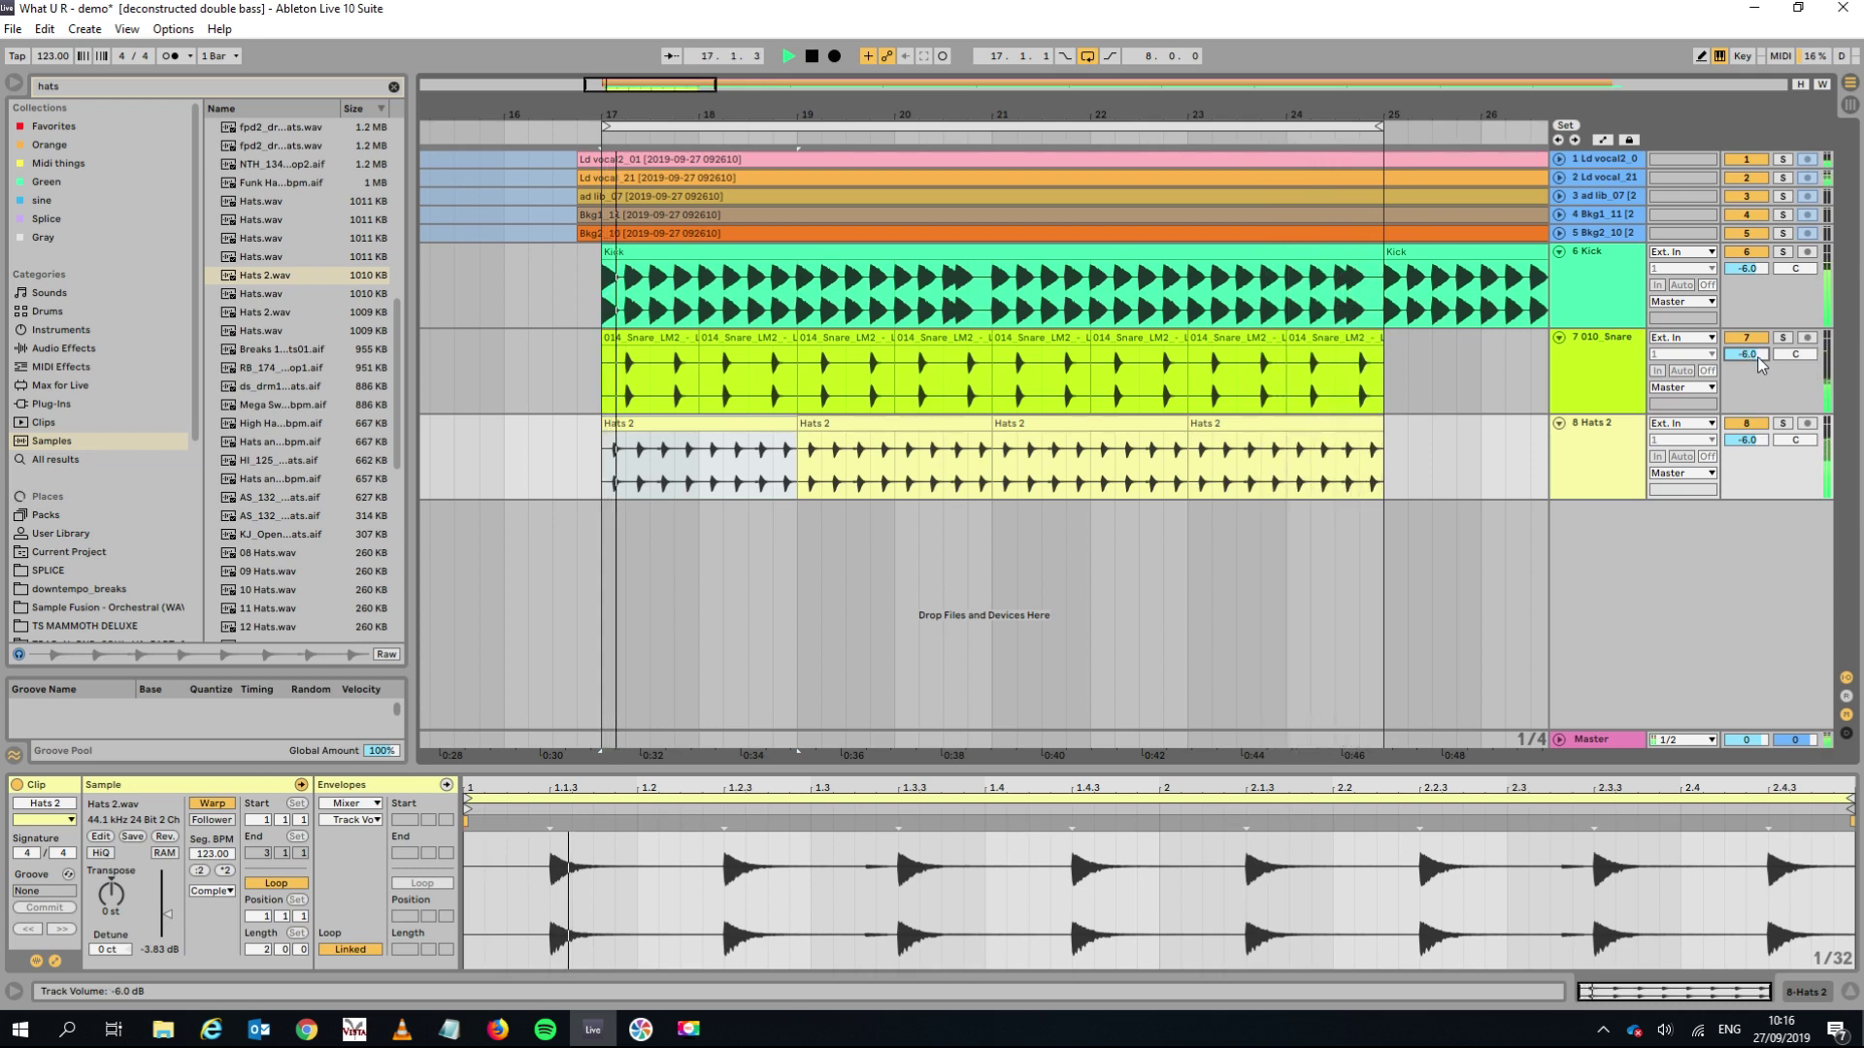
key(space)
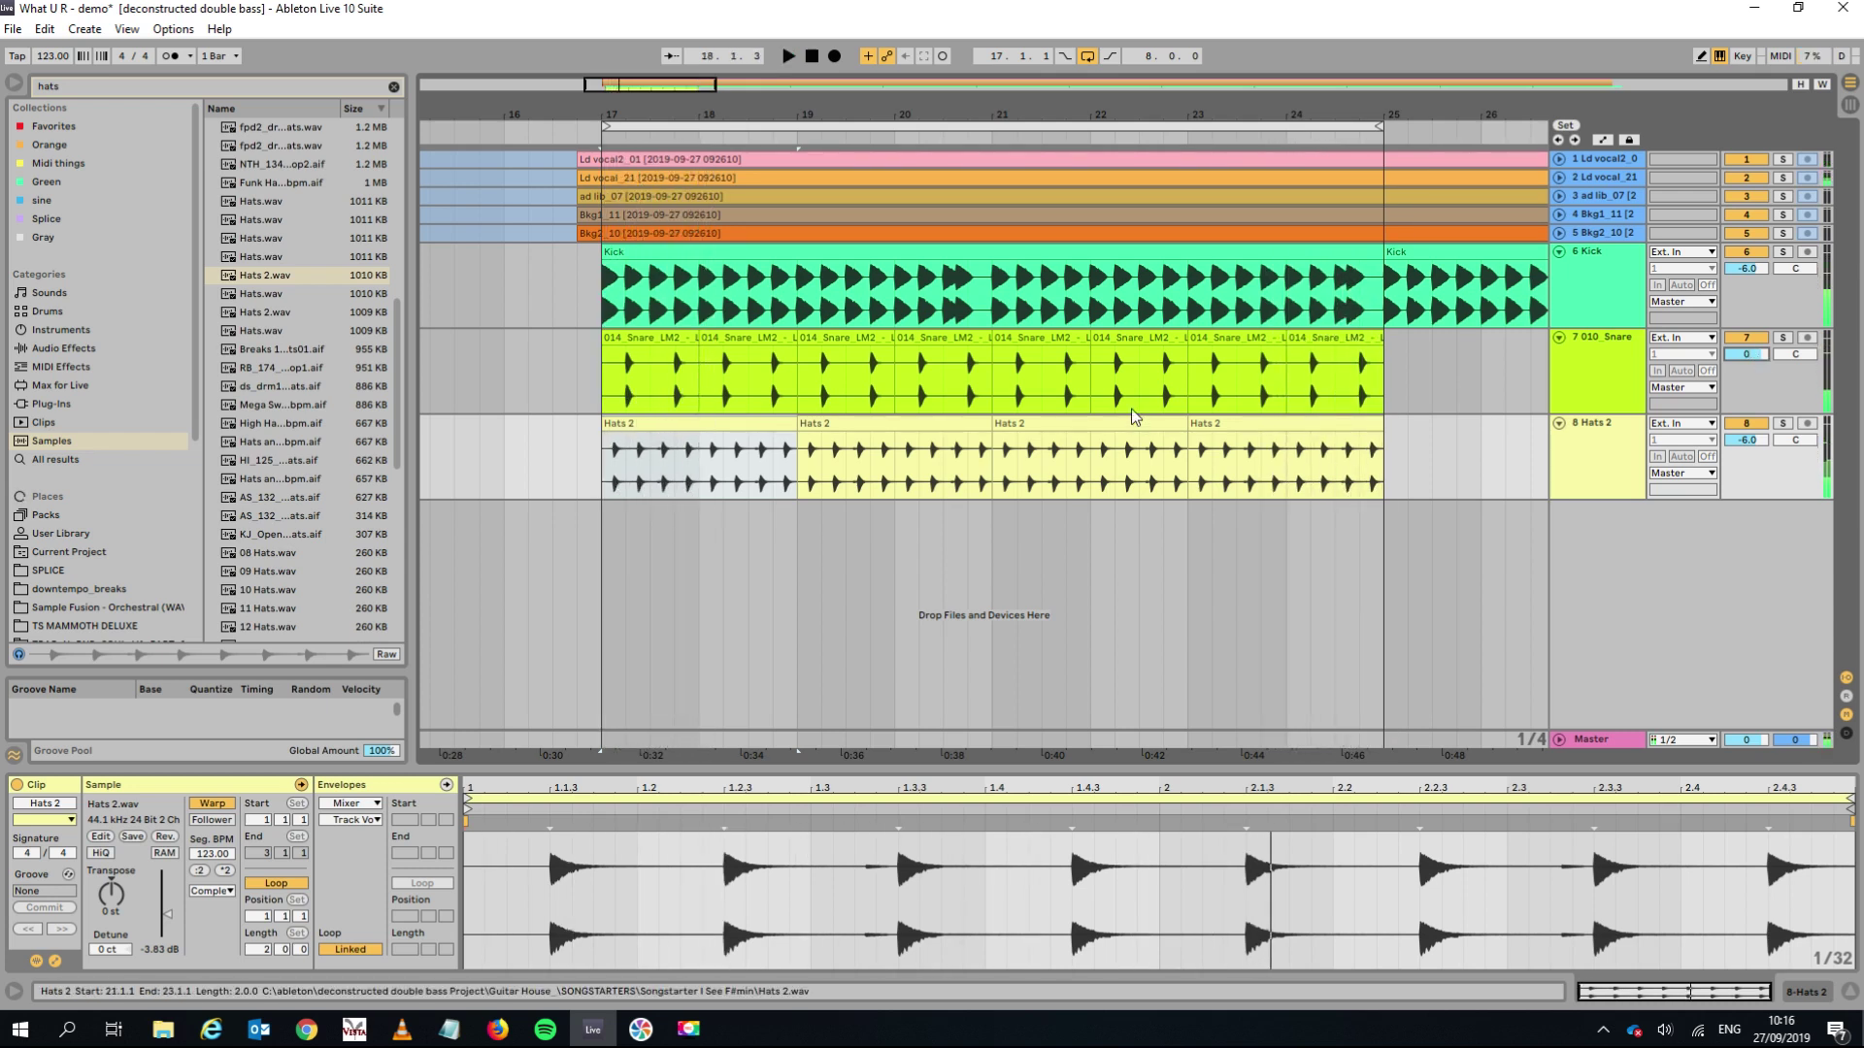
Fold the 010_Snare and Hats 2 tracks and search the samples for "clap".
click(1561, 341)
click(1560, 356)
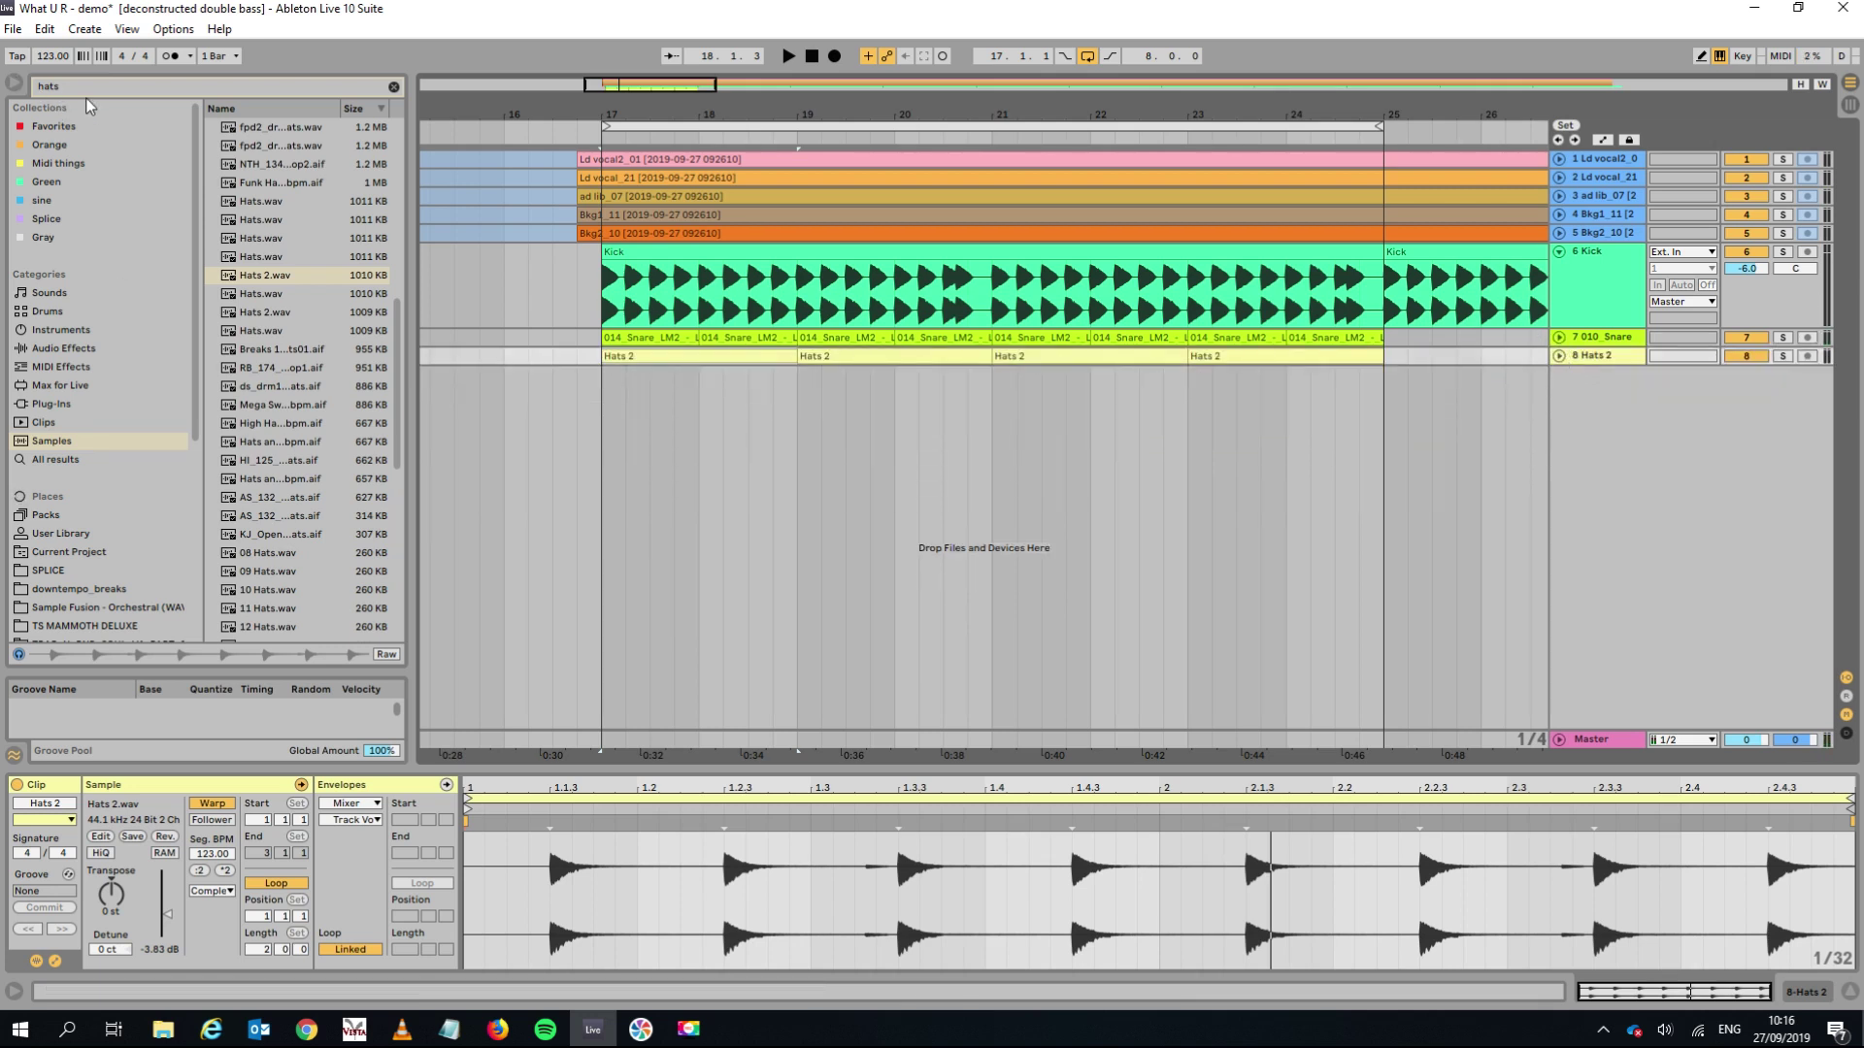
key(ctrl+f)
text(c)
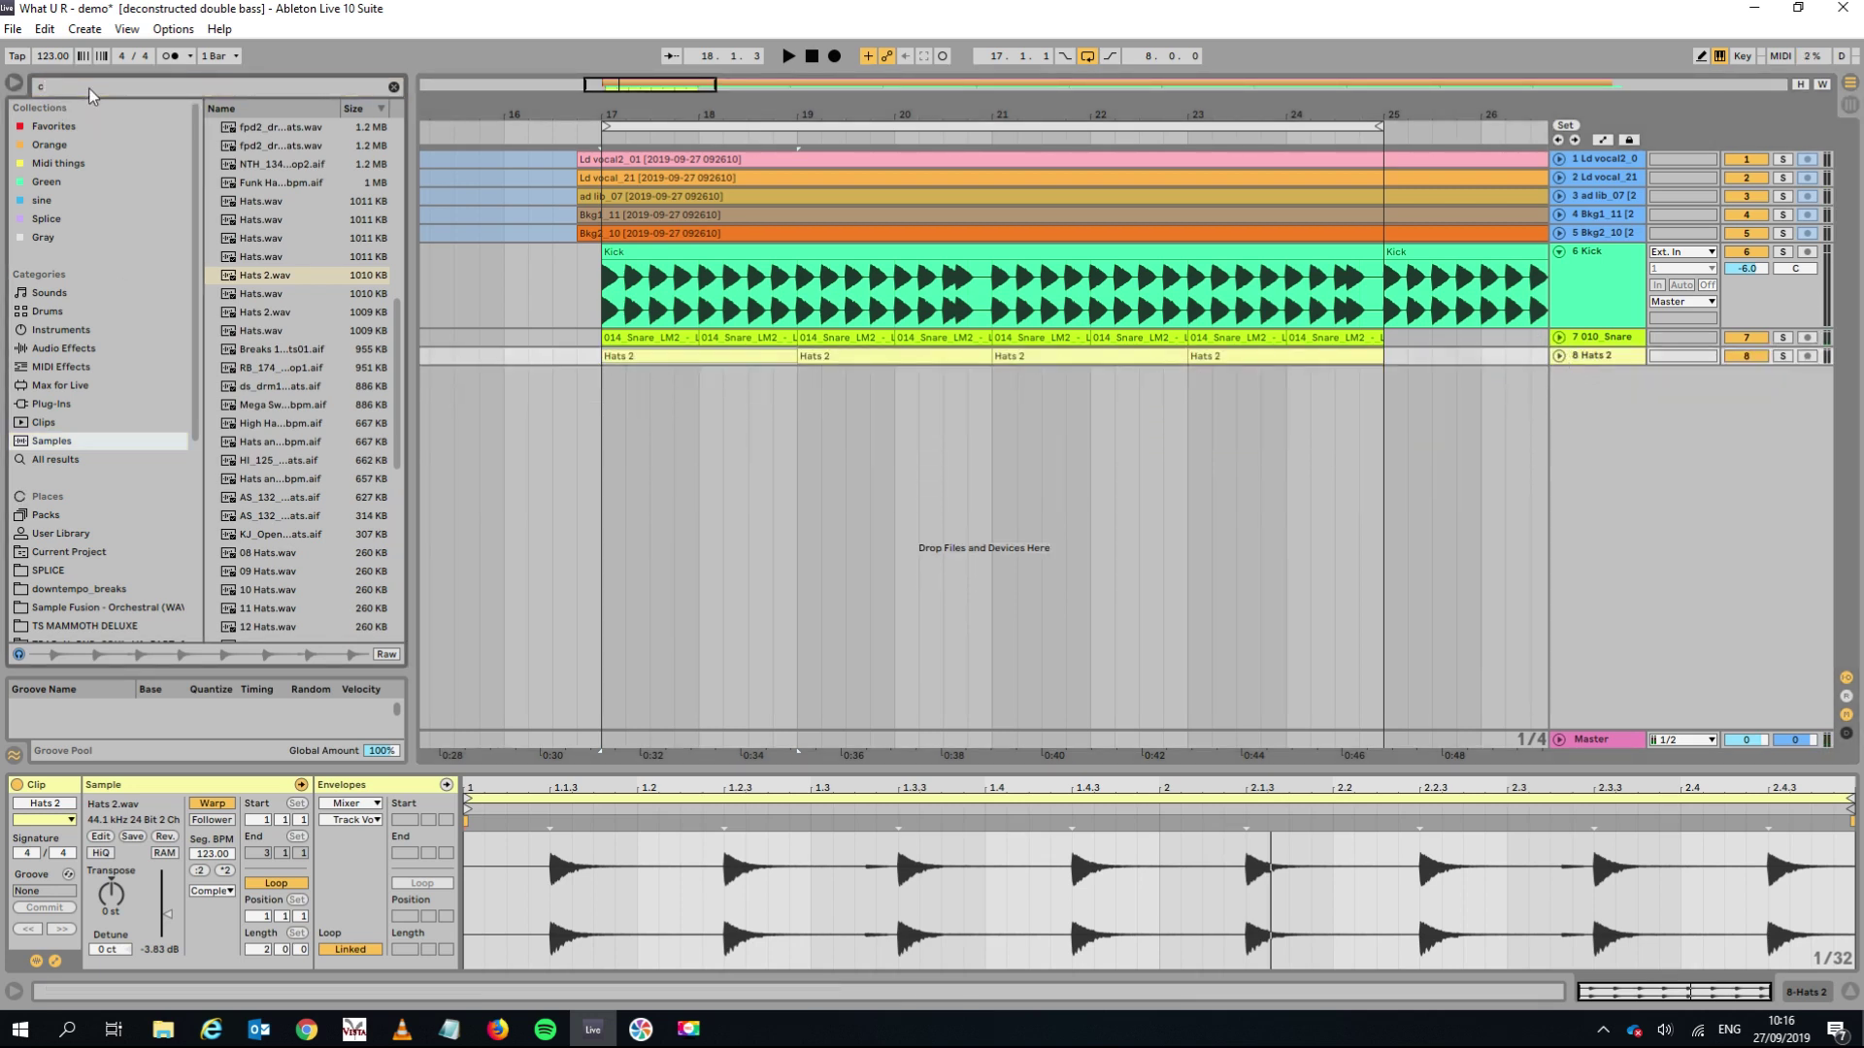
text(lap)
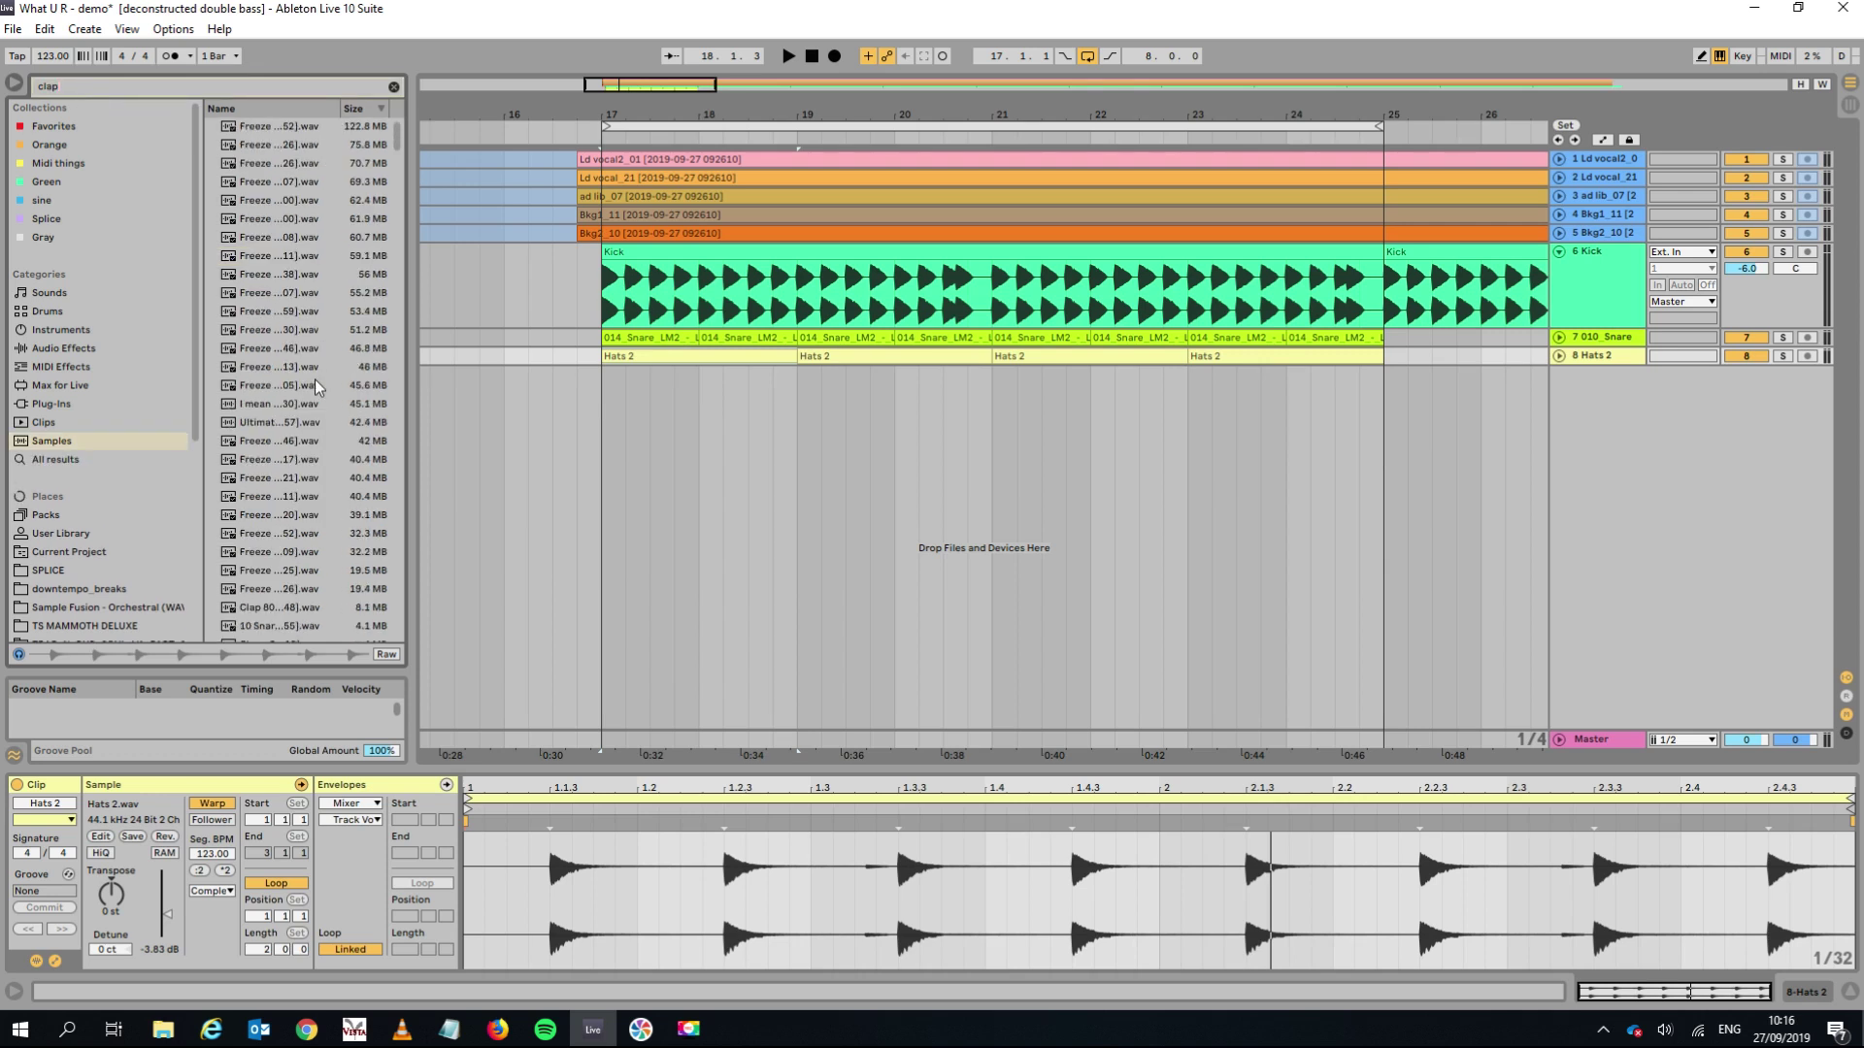
Preview the 2 MB clap loops, place the Clap Acoustified 16 2 sample on a new track at 17.1.1, and play it with the drums.
click(395, 575)
click(266, 342)
click(250, 379)
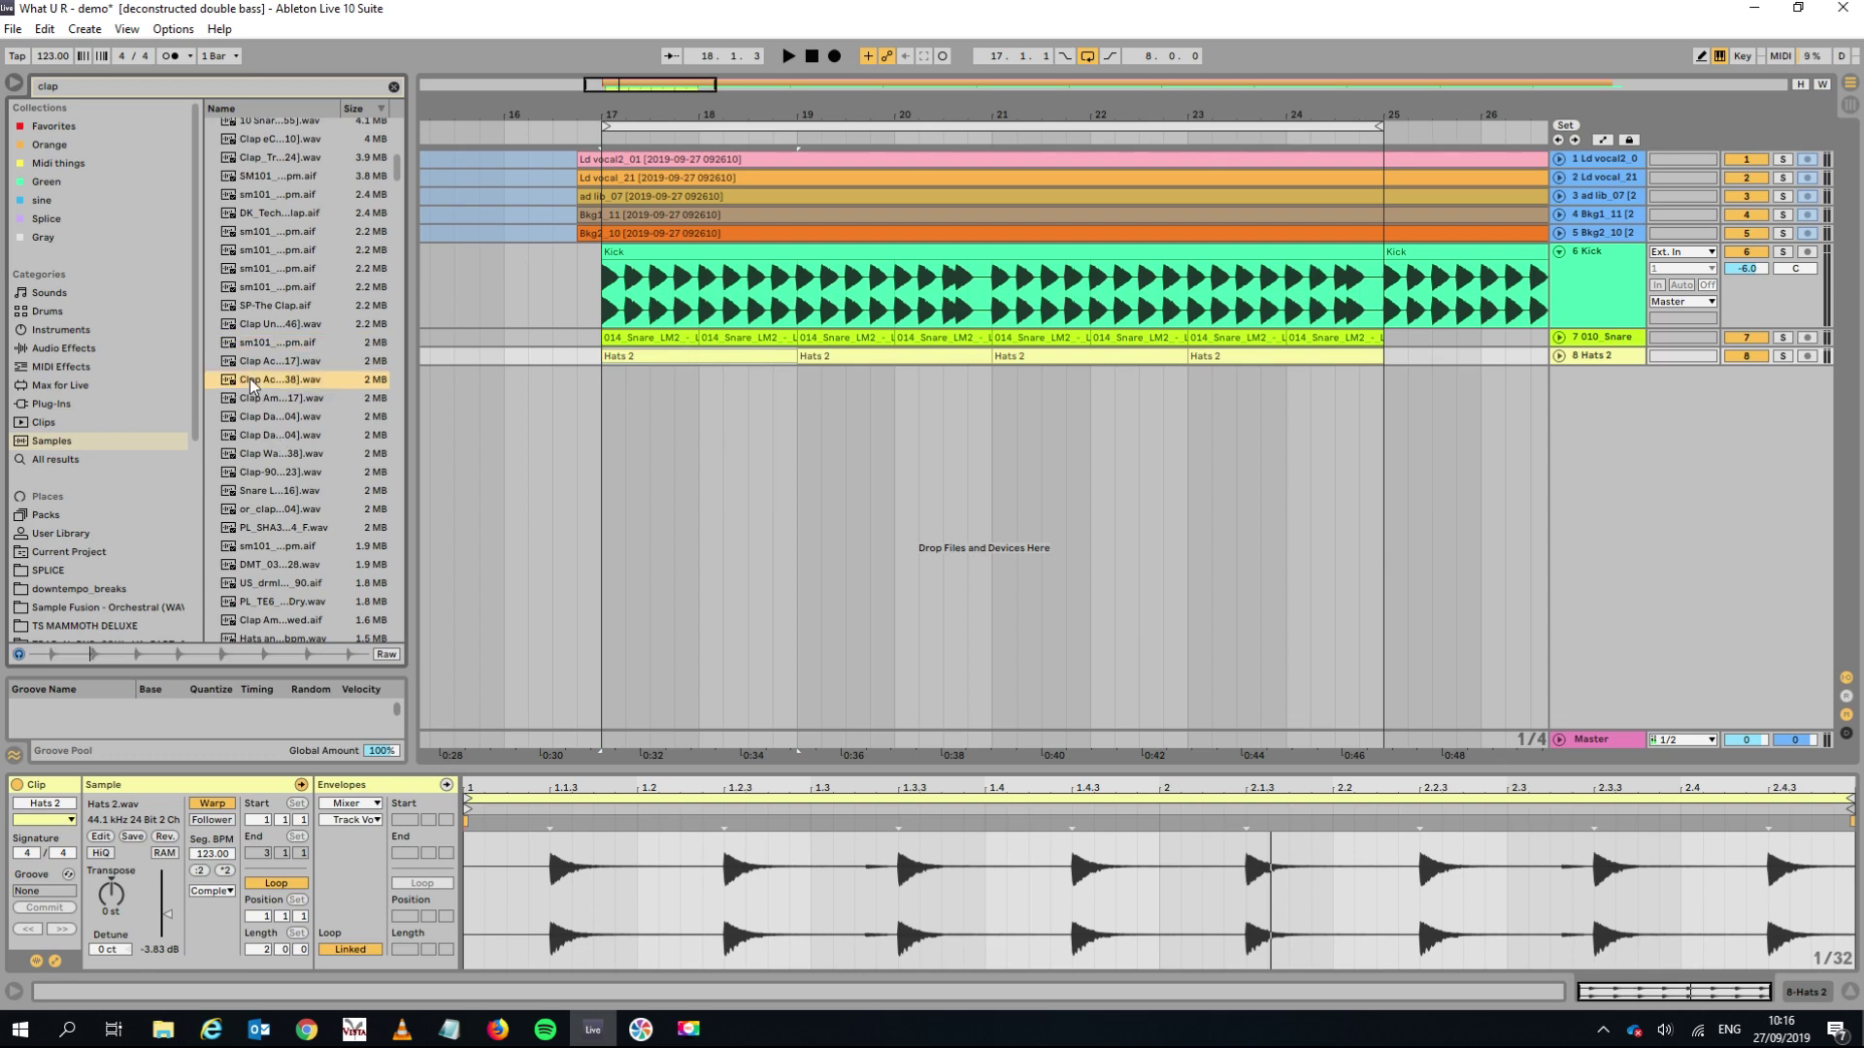
drag(260, 377, 604, 457)
key(space)
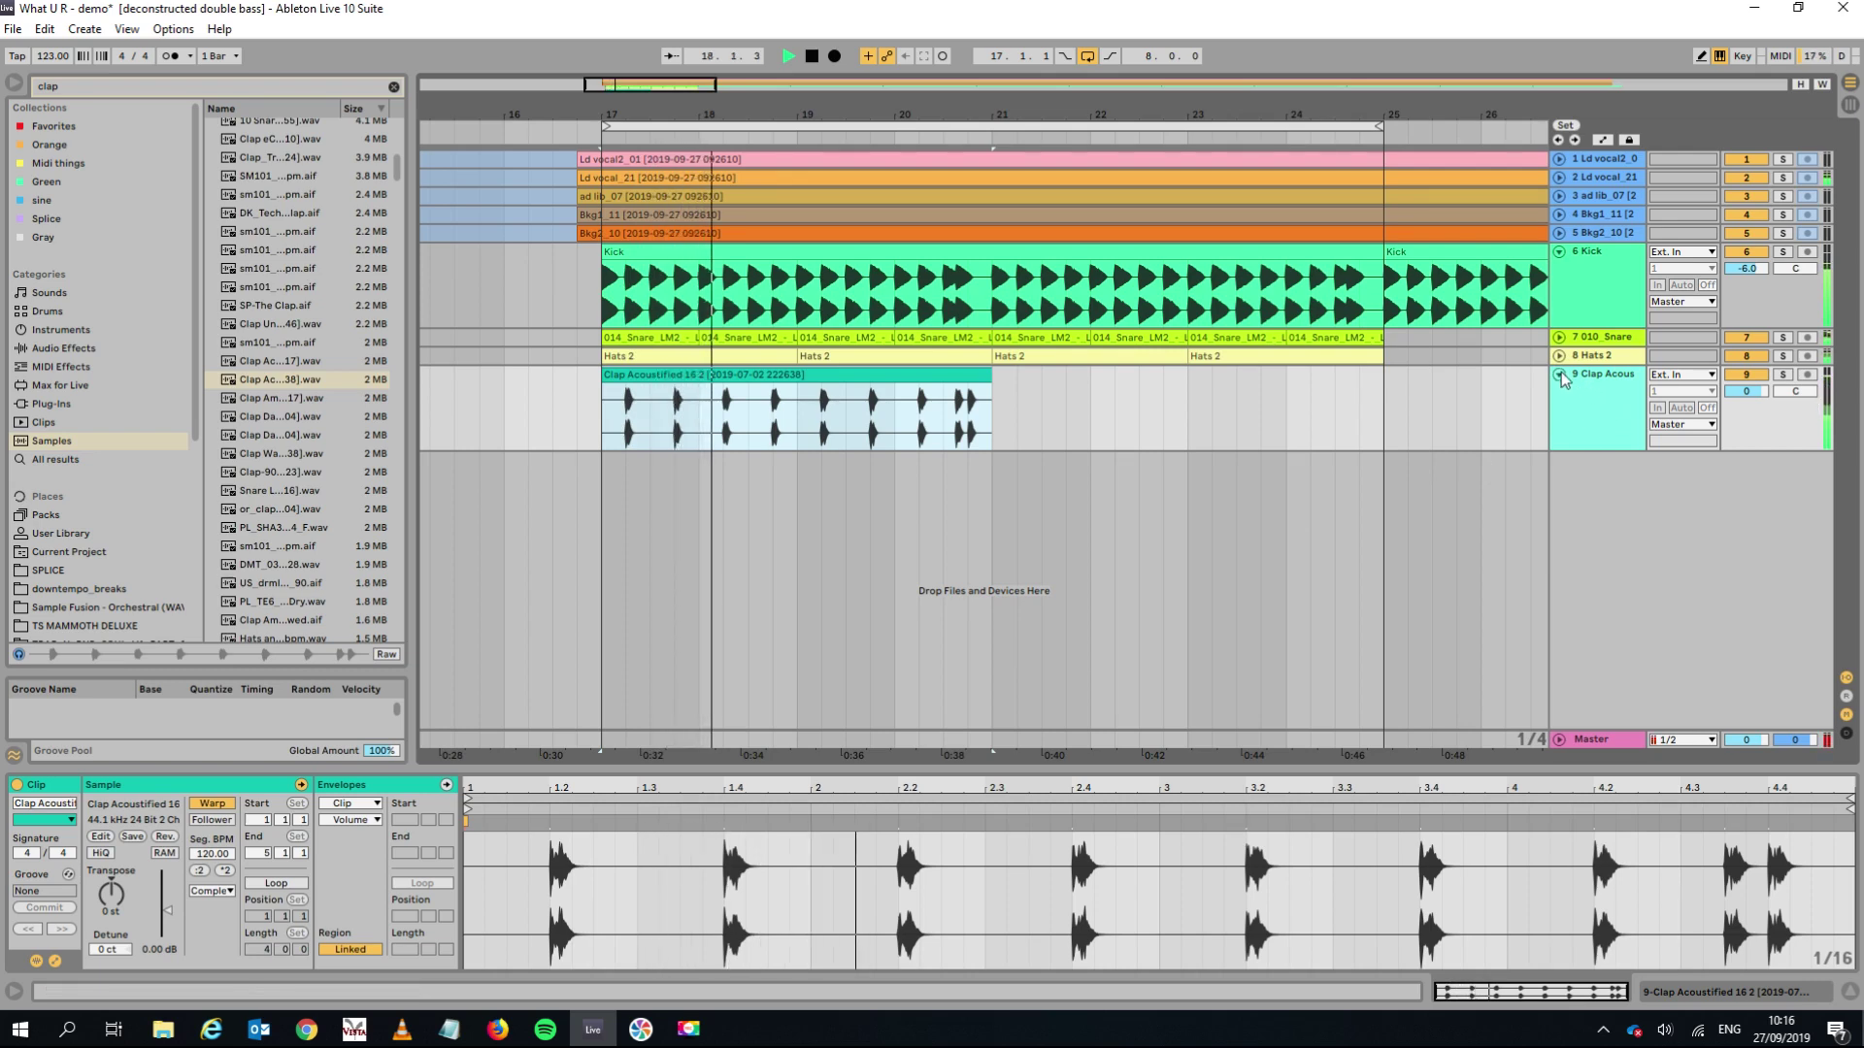
key(space)
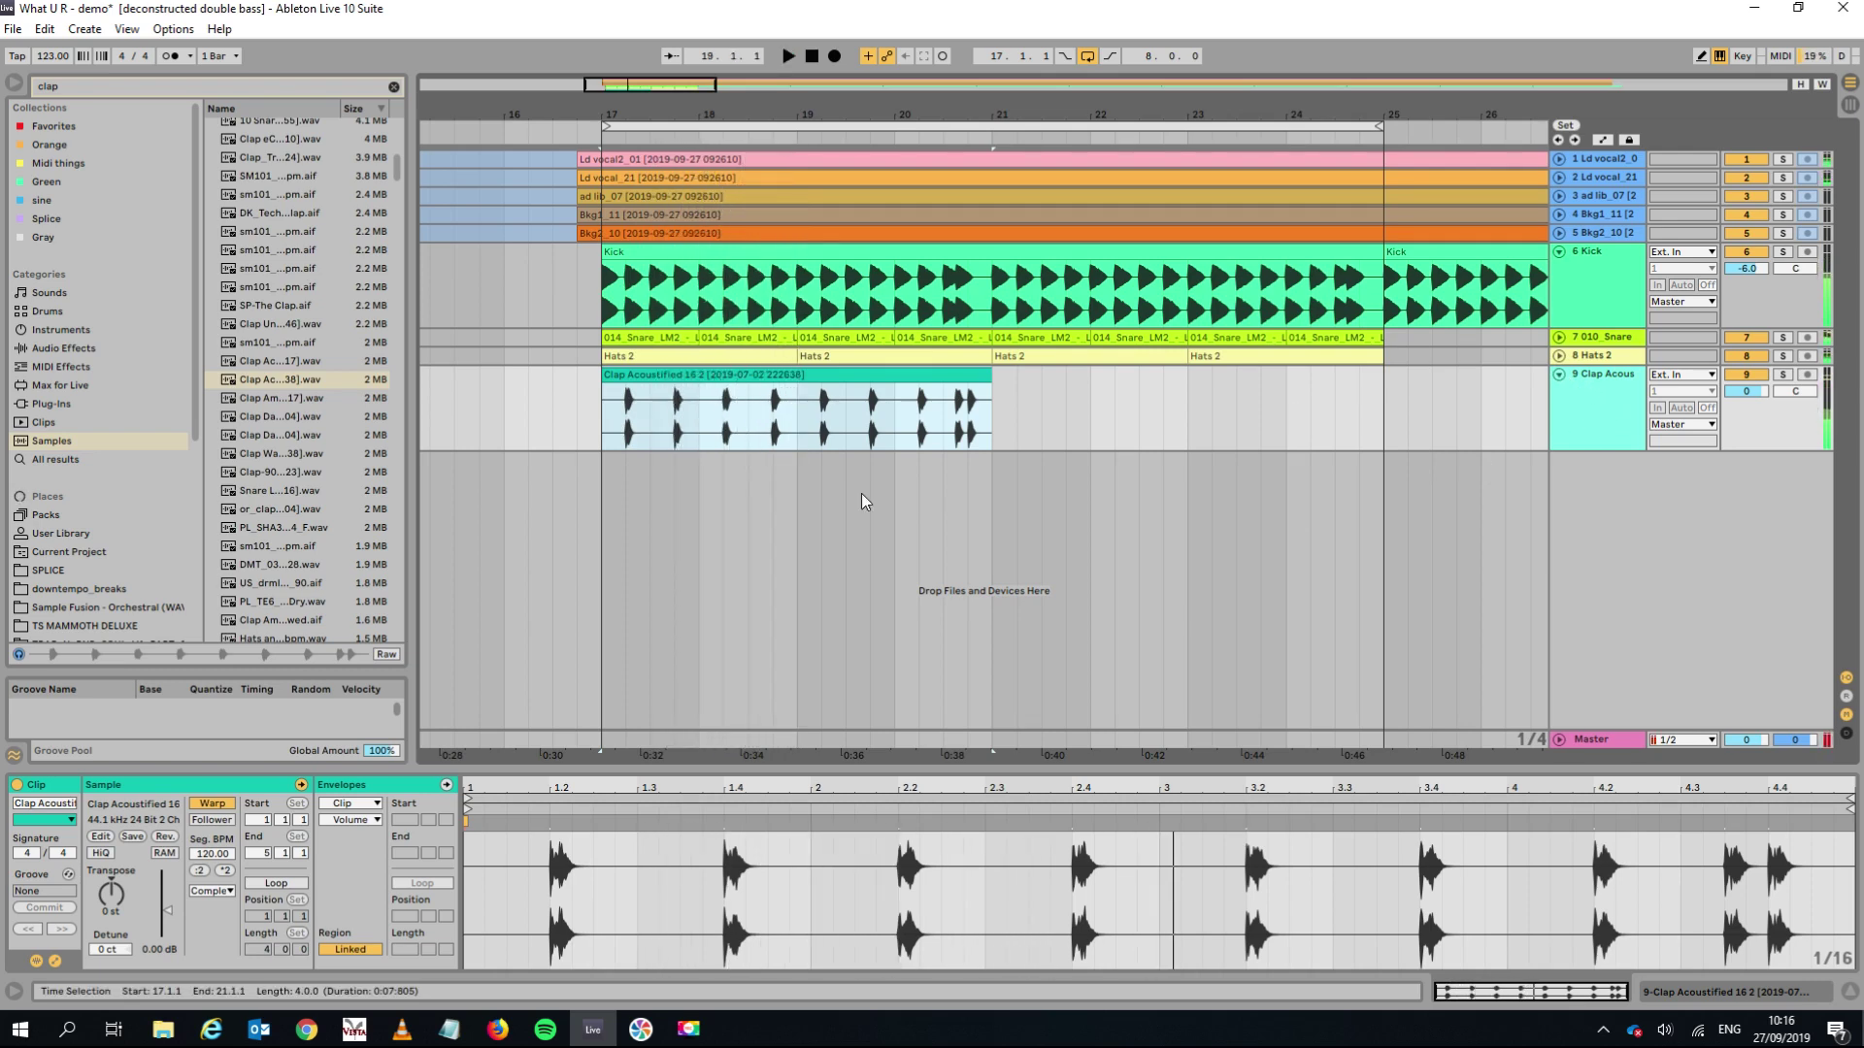
Delete the tail of the first clap at beat 17.2 and shorten its clip to end just after the initial hit.
drag(618, 117, 621, 291)
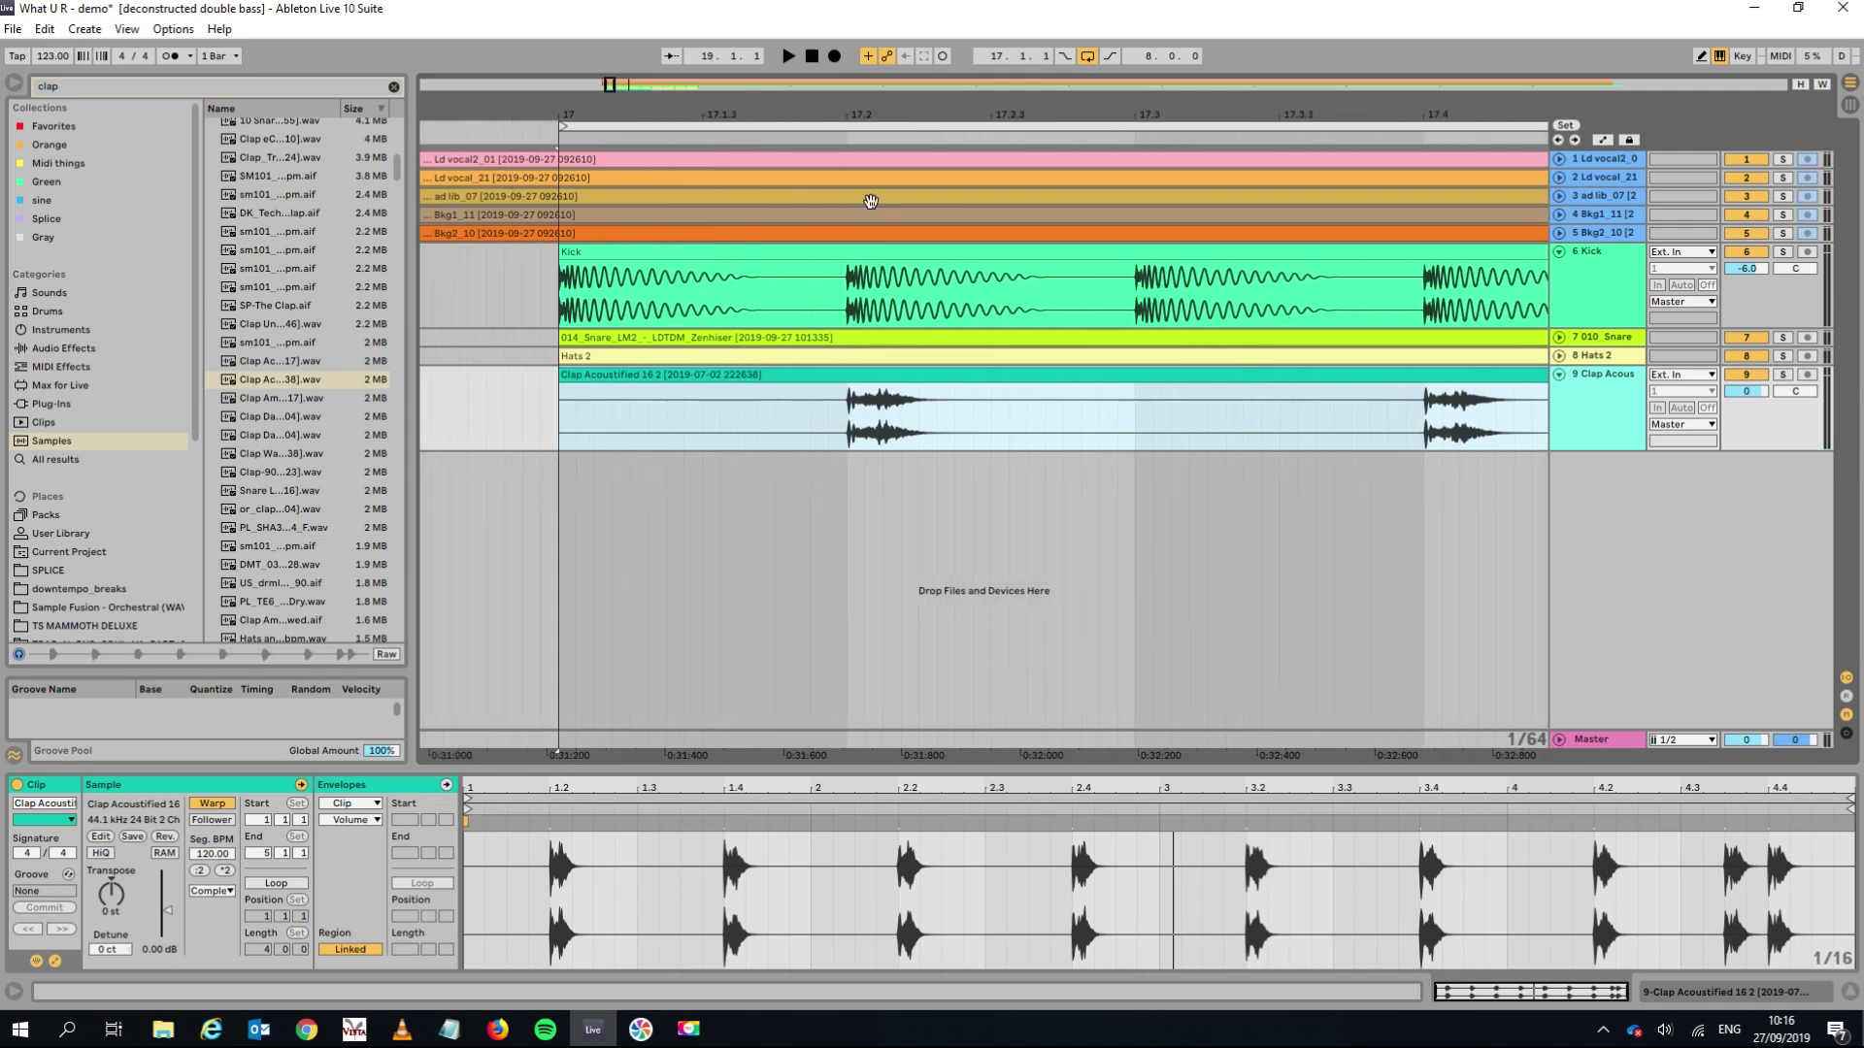
click(876, 474)
drag(881, 393, 951, 393)
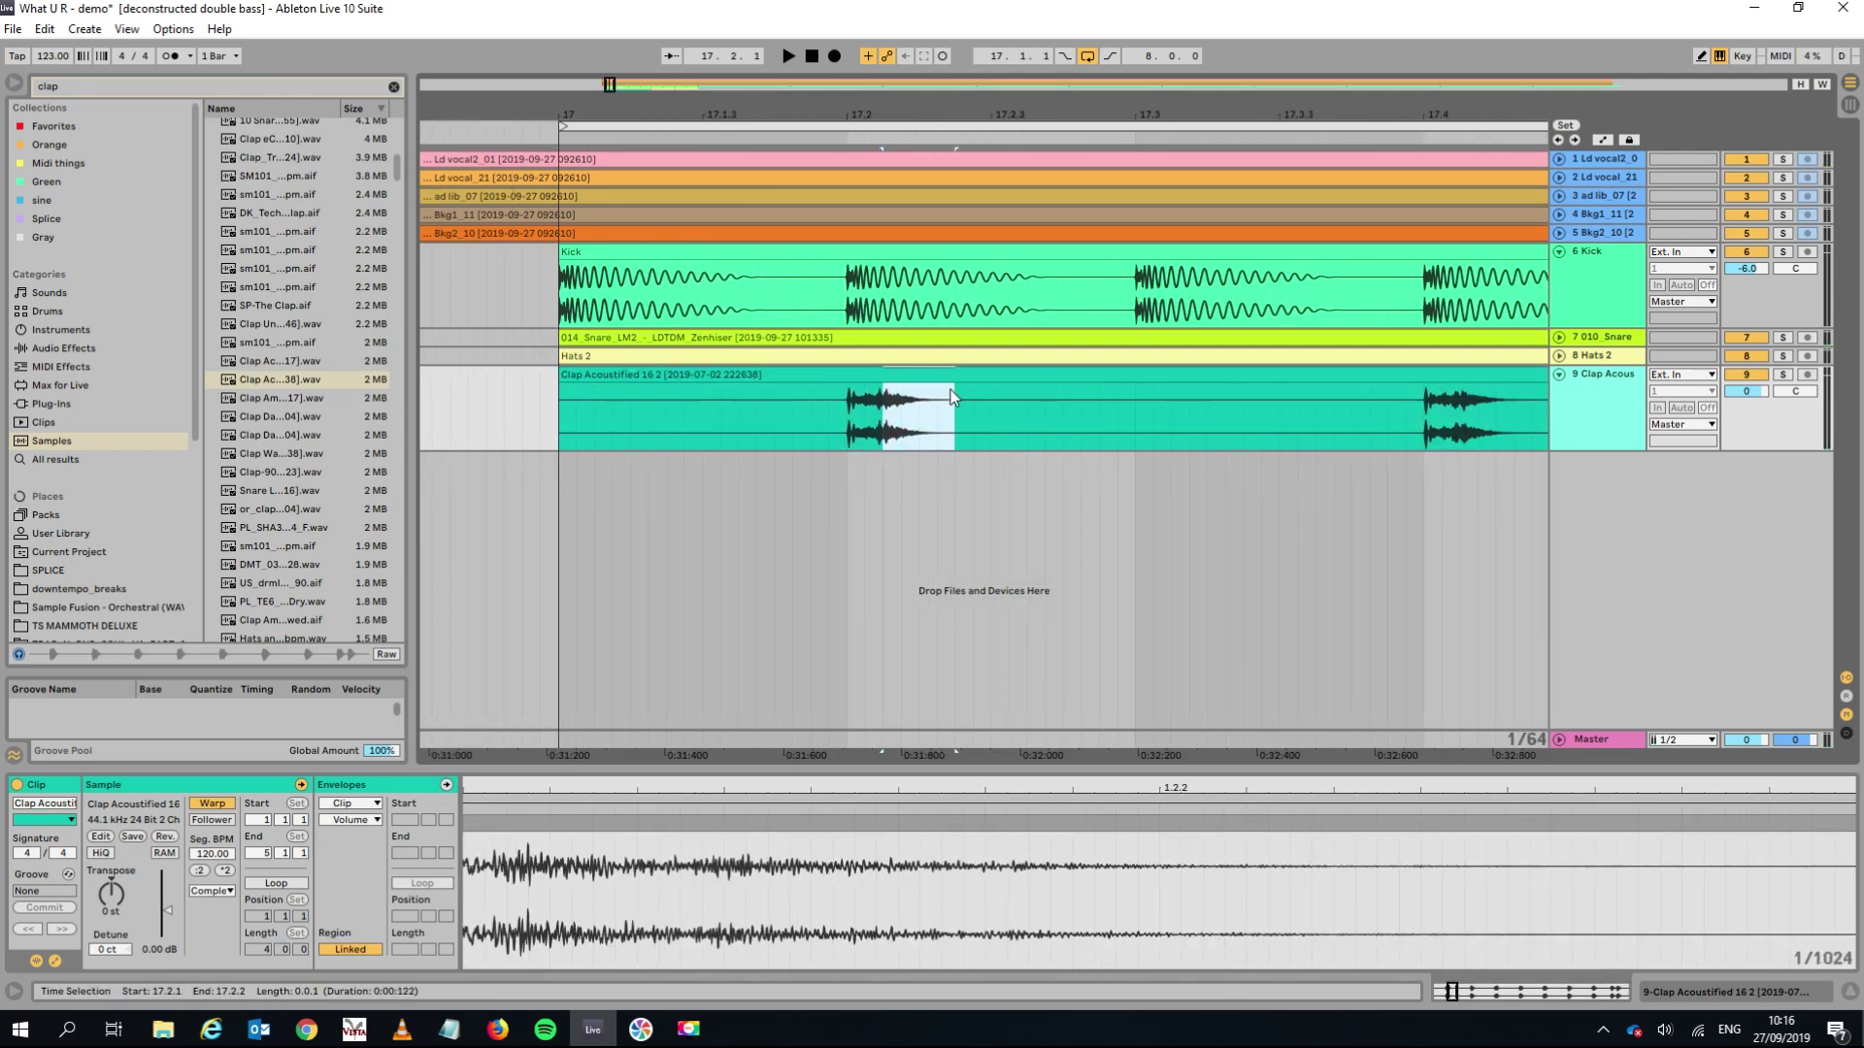
key(Delete)
click(873, 463)
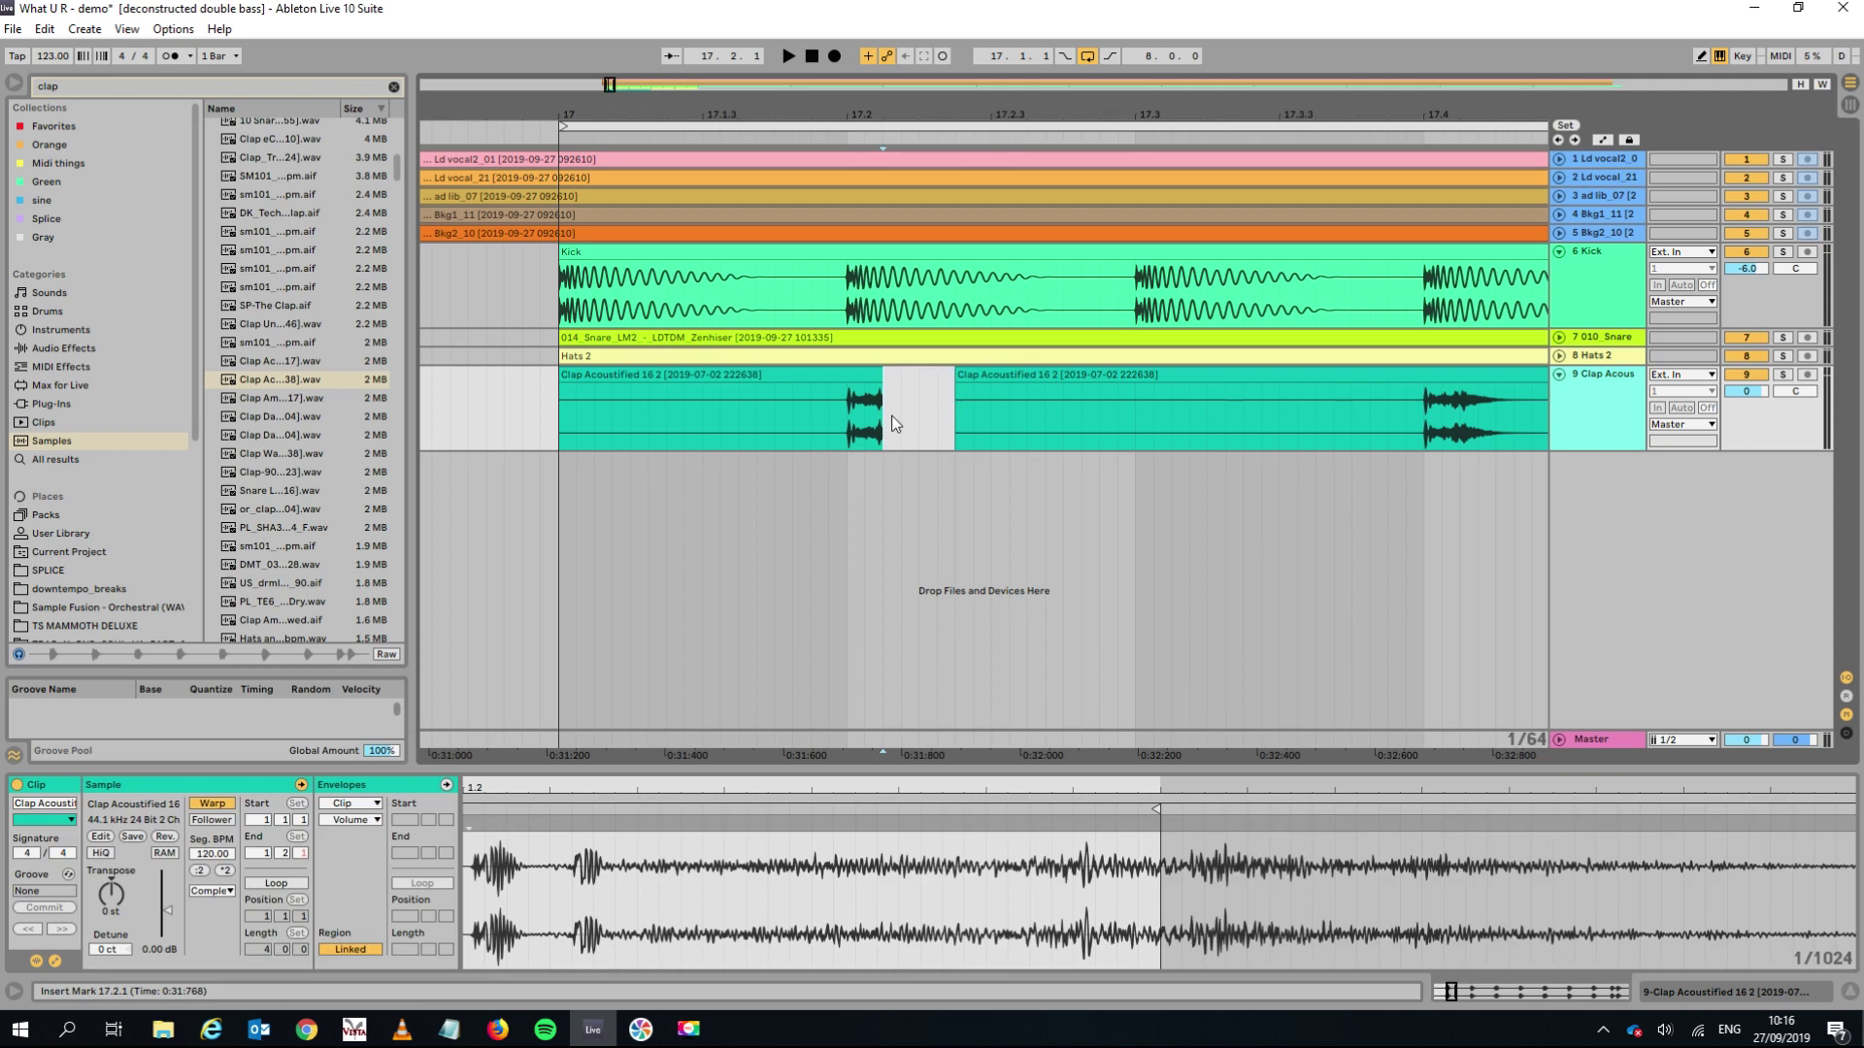
drag(876, 397, 863, 393)
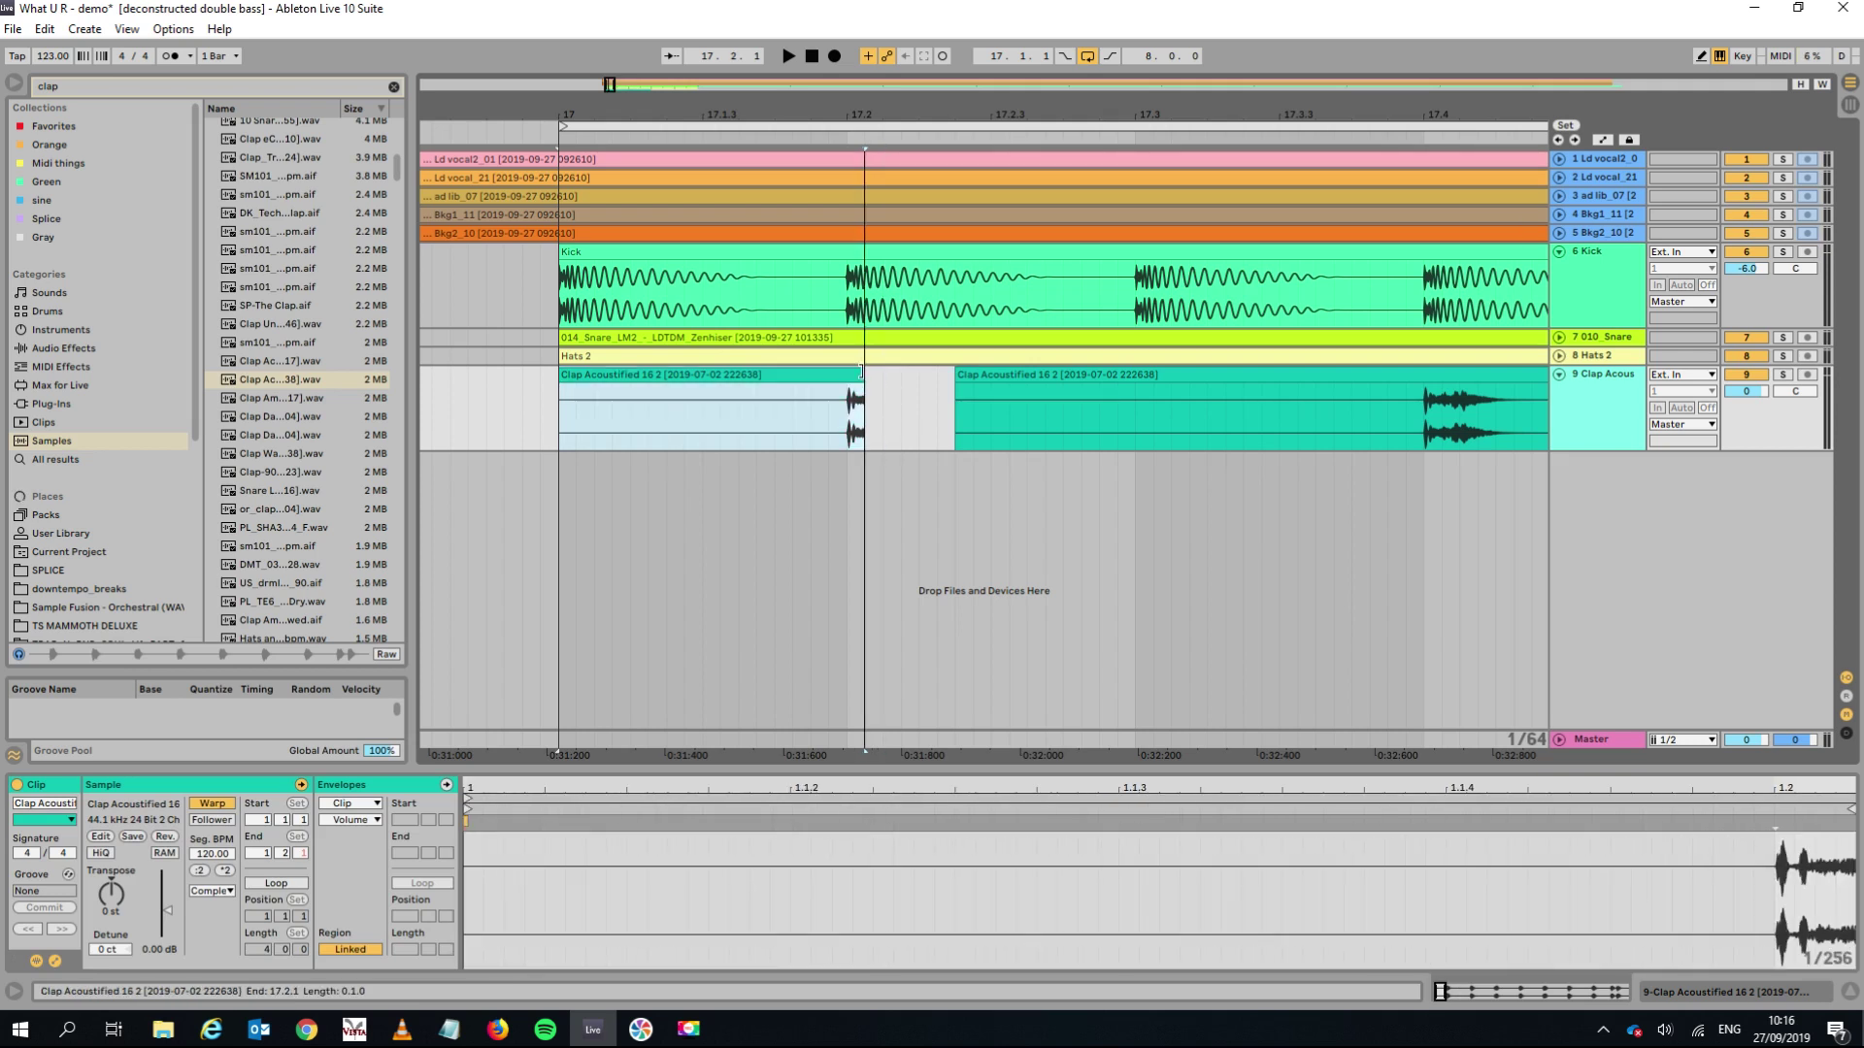
key(space)
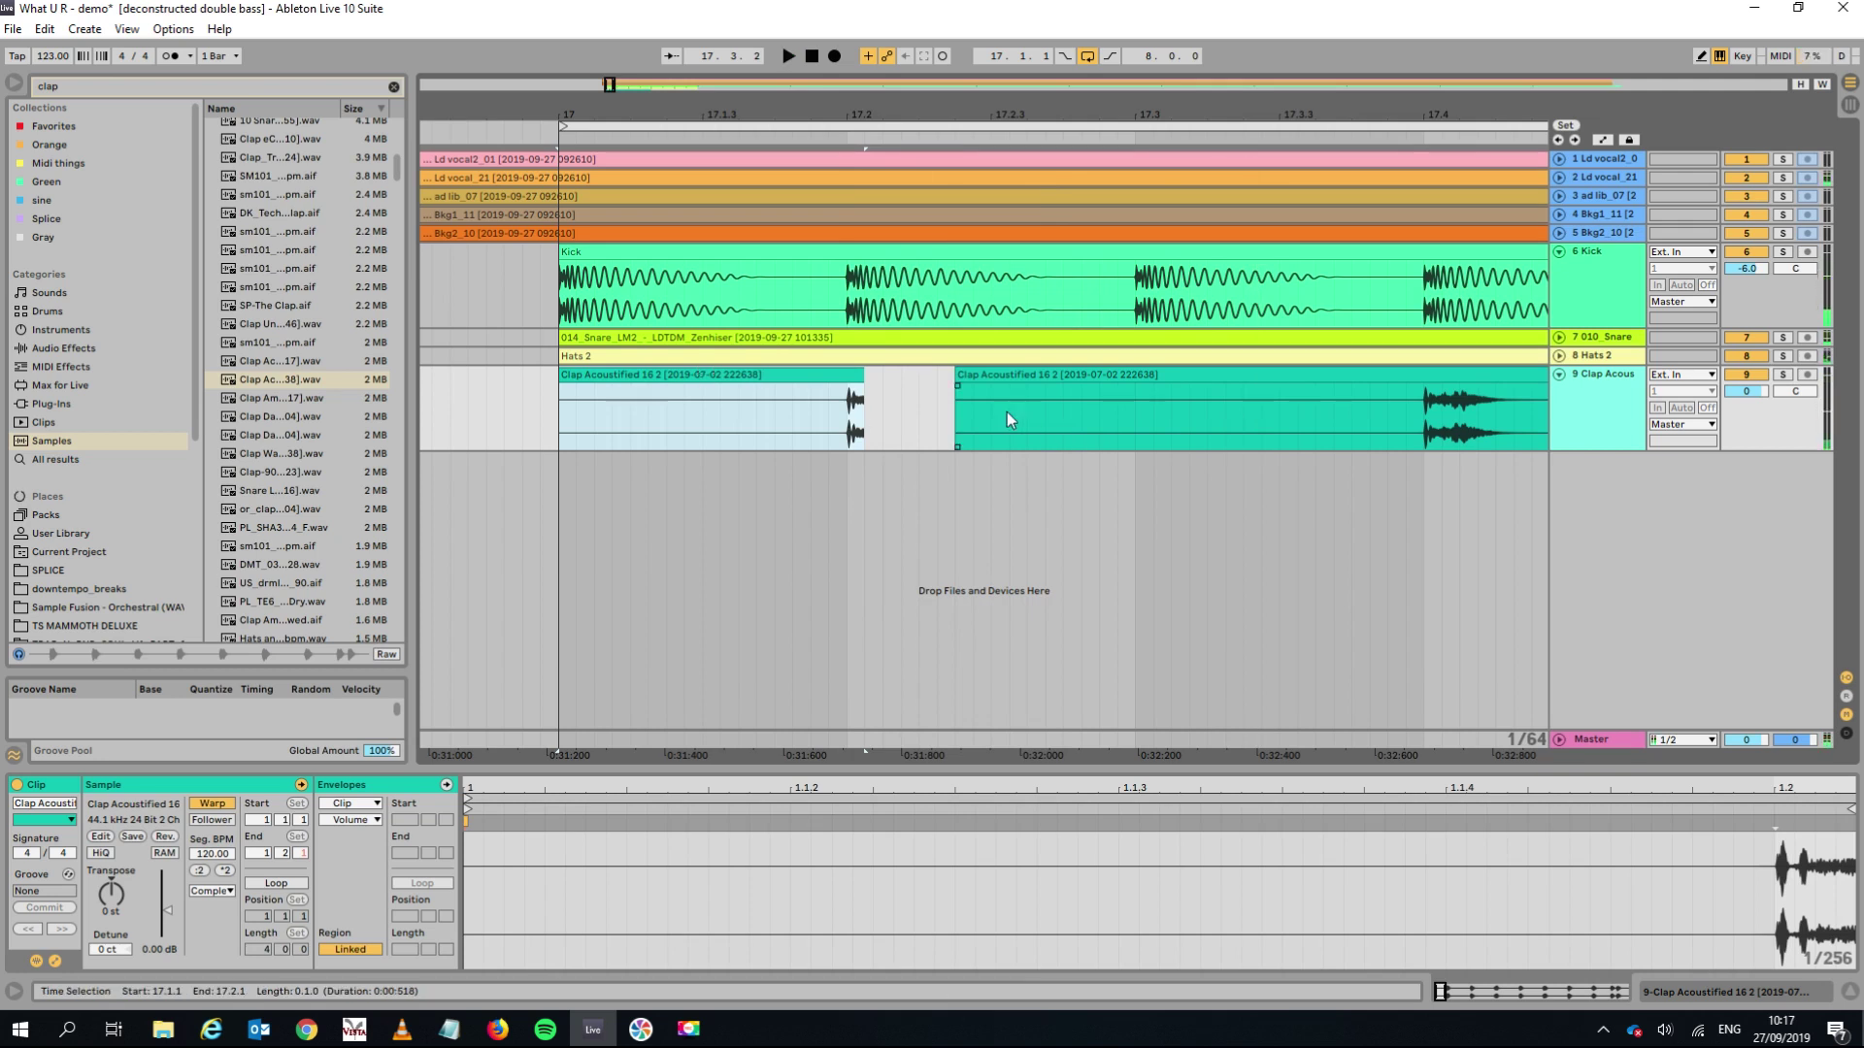
Trim the start of the remaining clap clip to 17.4.1, where its next clap begins.
click(973, 378)
drag(961, 376, 1428, 398)
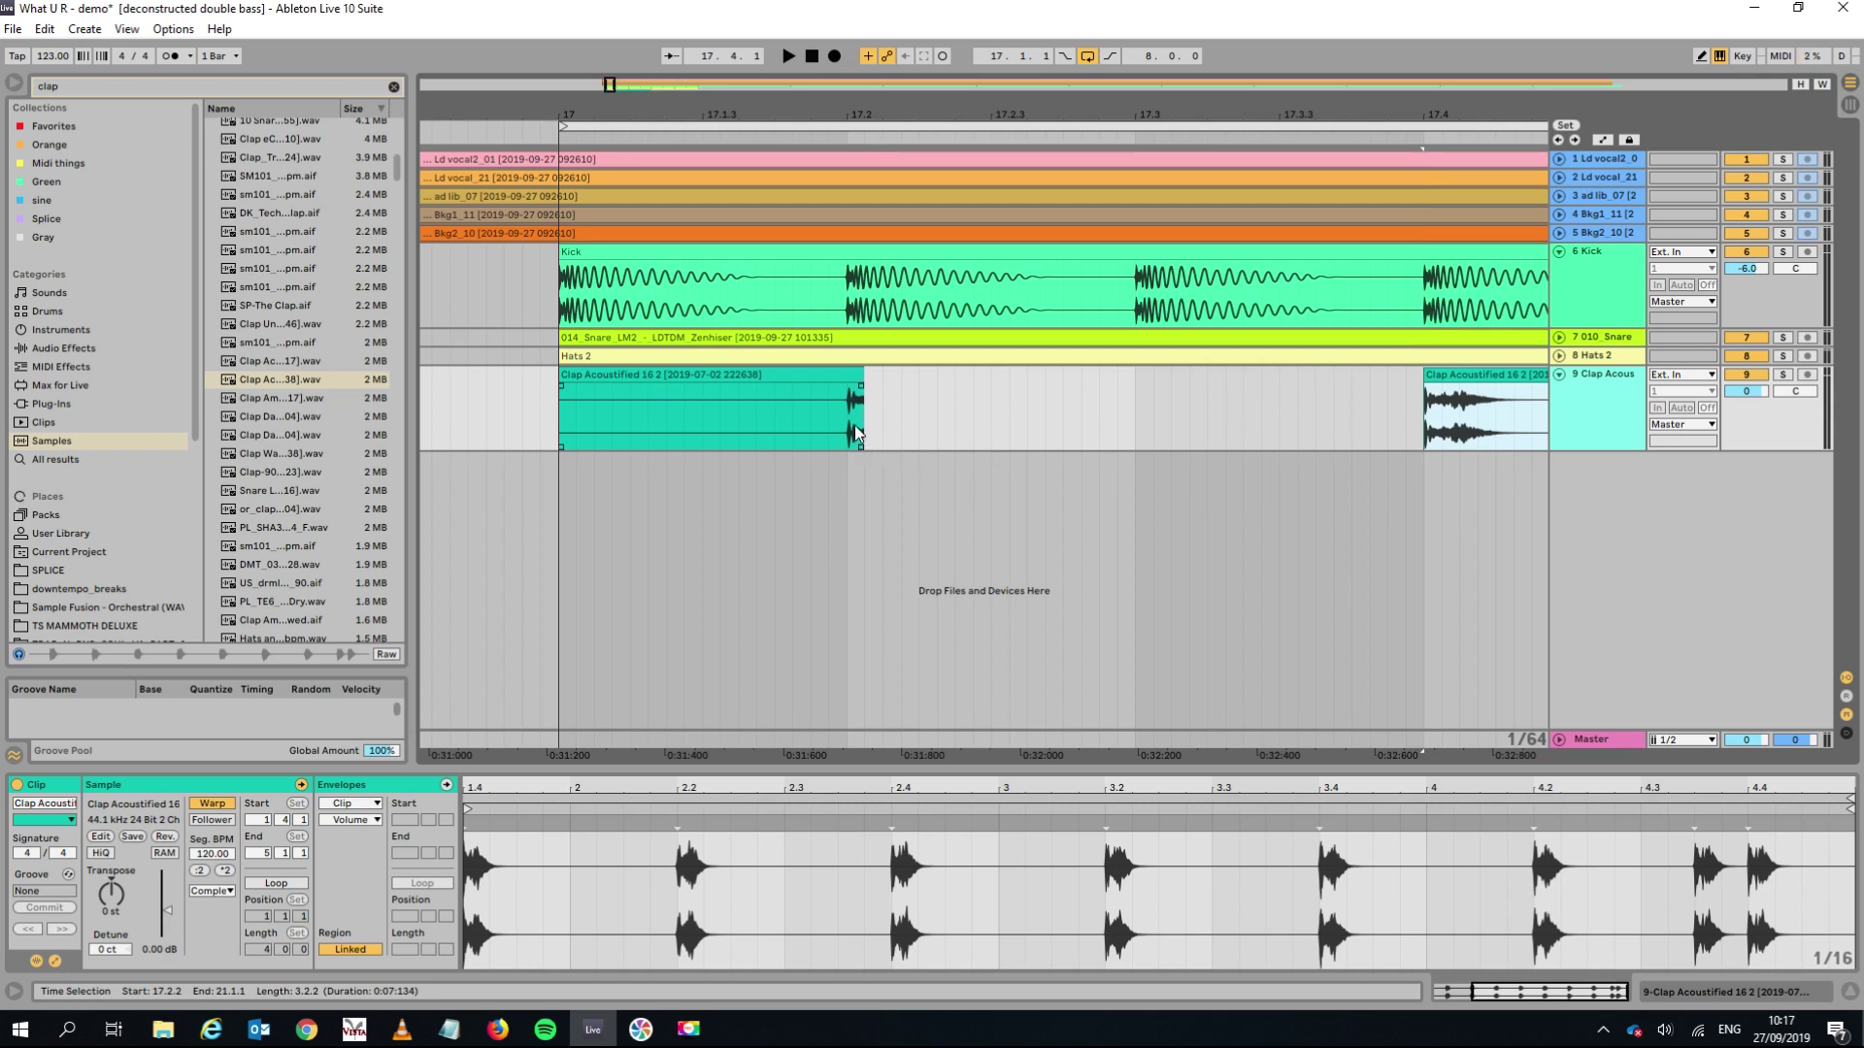
drag(834, 108, 1169, 403)
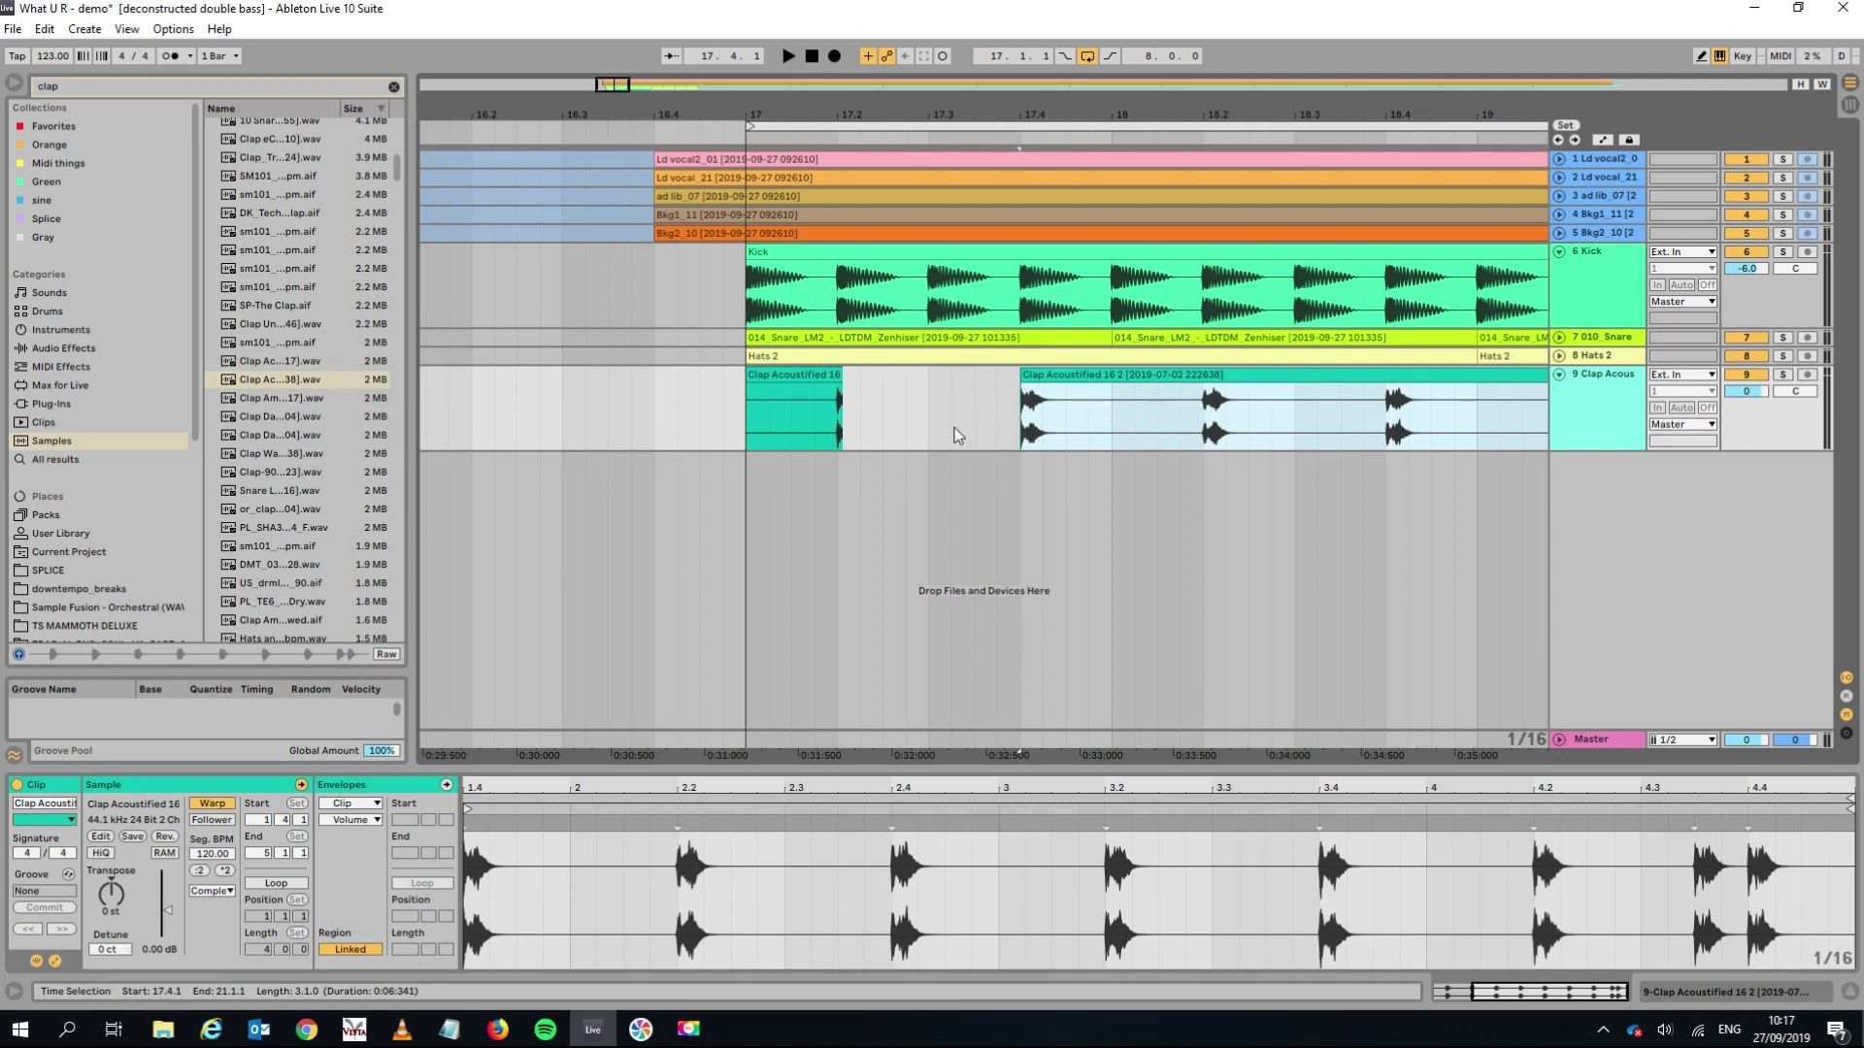
Consolidate the shortened clap from 17.1.1 to 17.3.1 into a half-bar clip and duplicate it six times up to 20.3.1.
drag(924, 415, 755, 374)
key(ctrl+j)
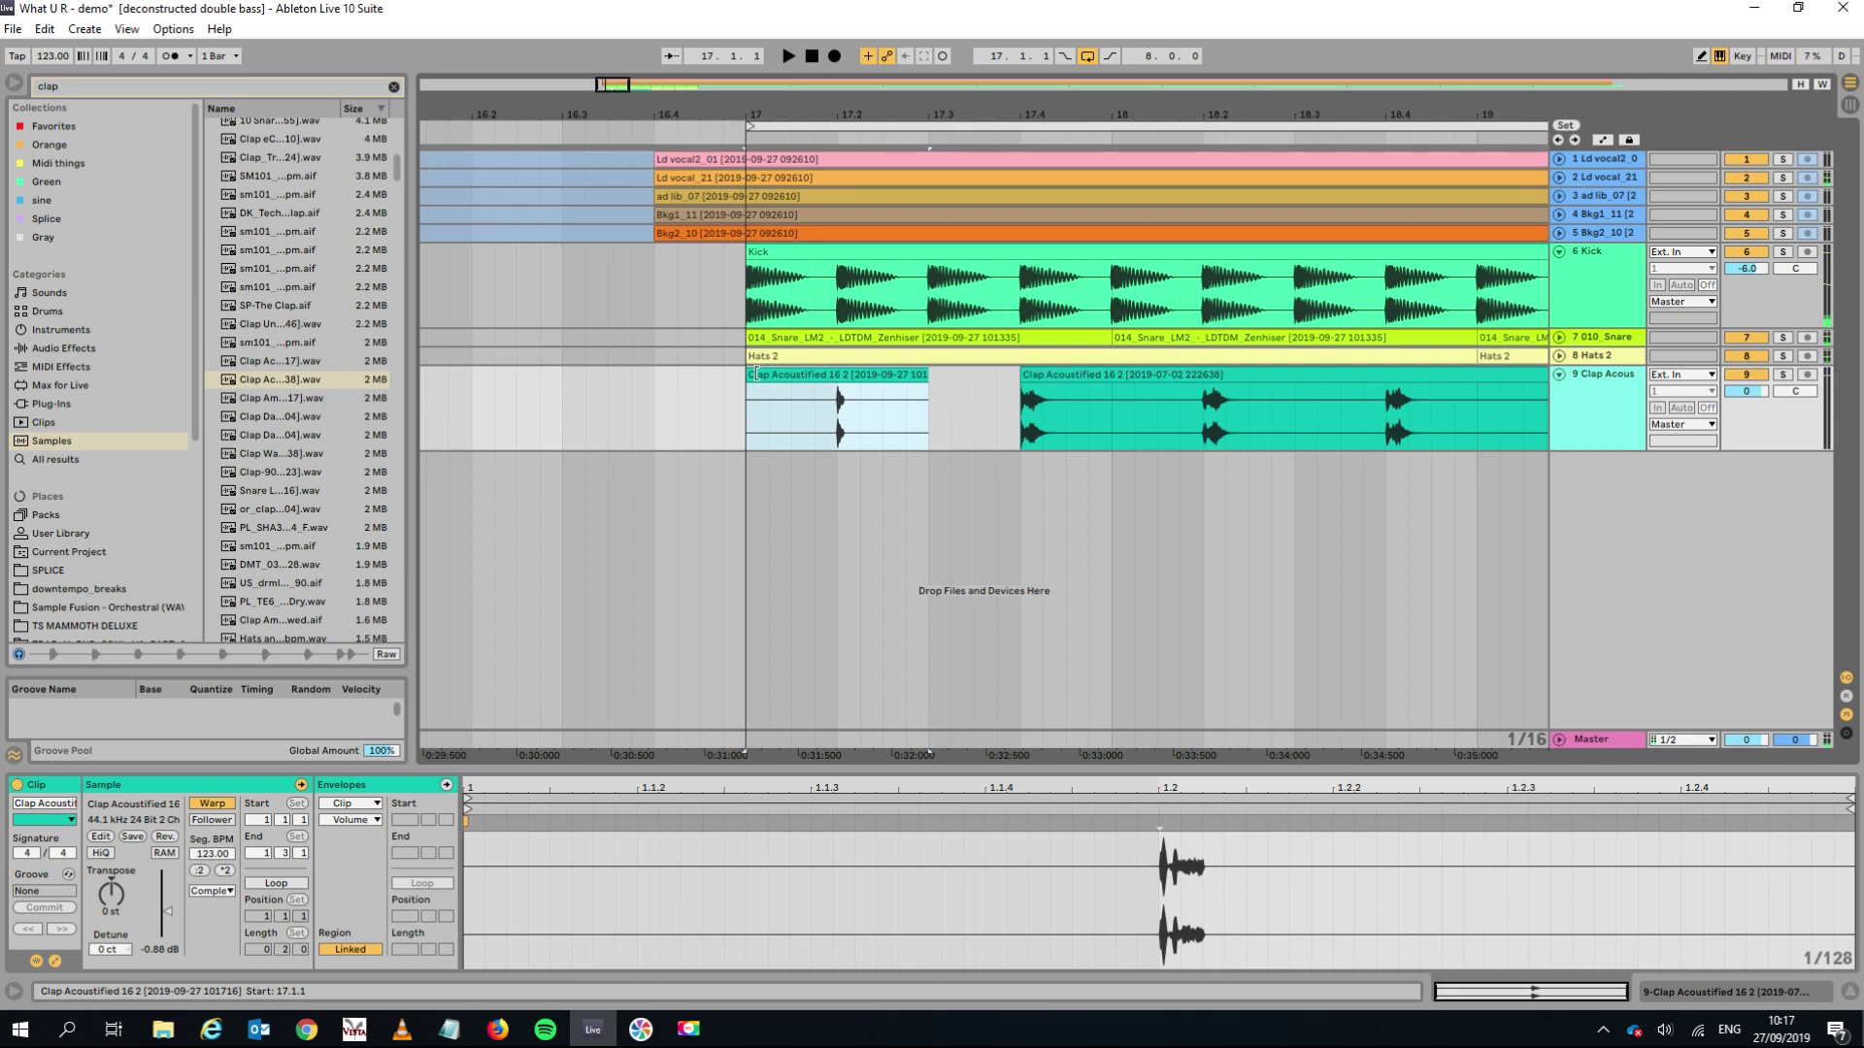
key(ctrl+d)
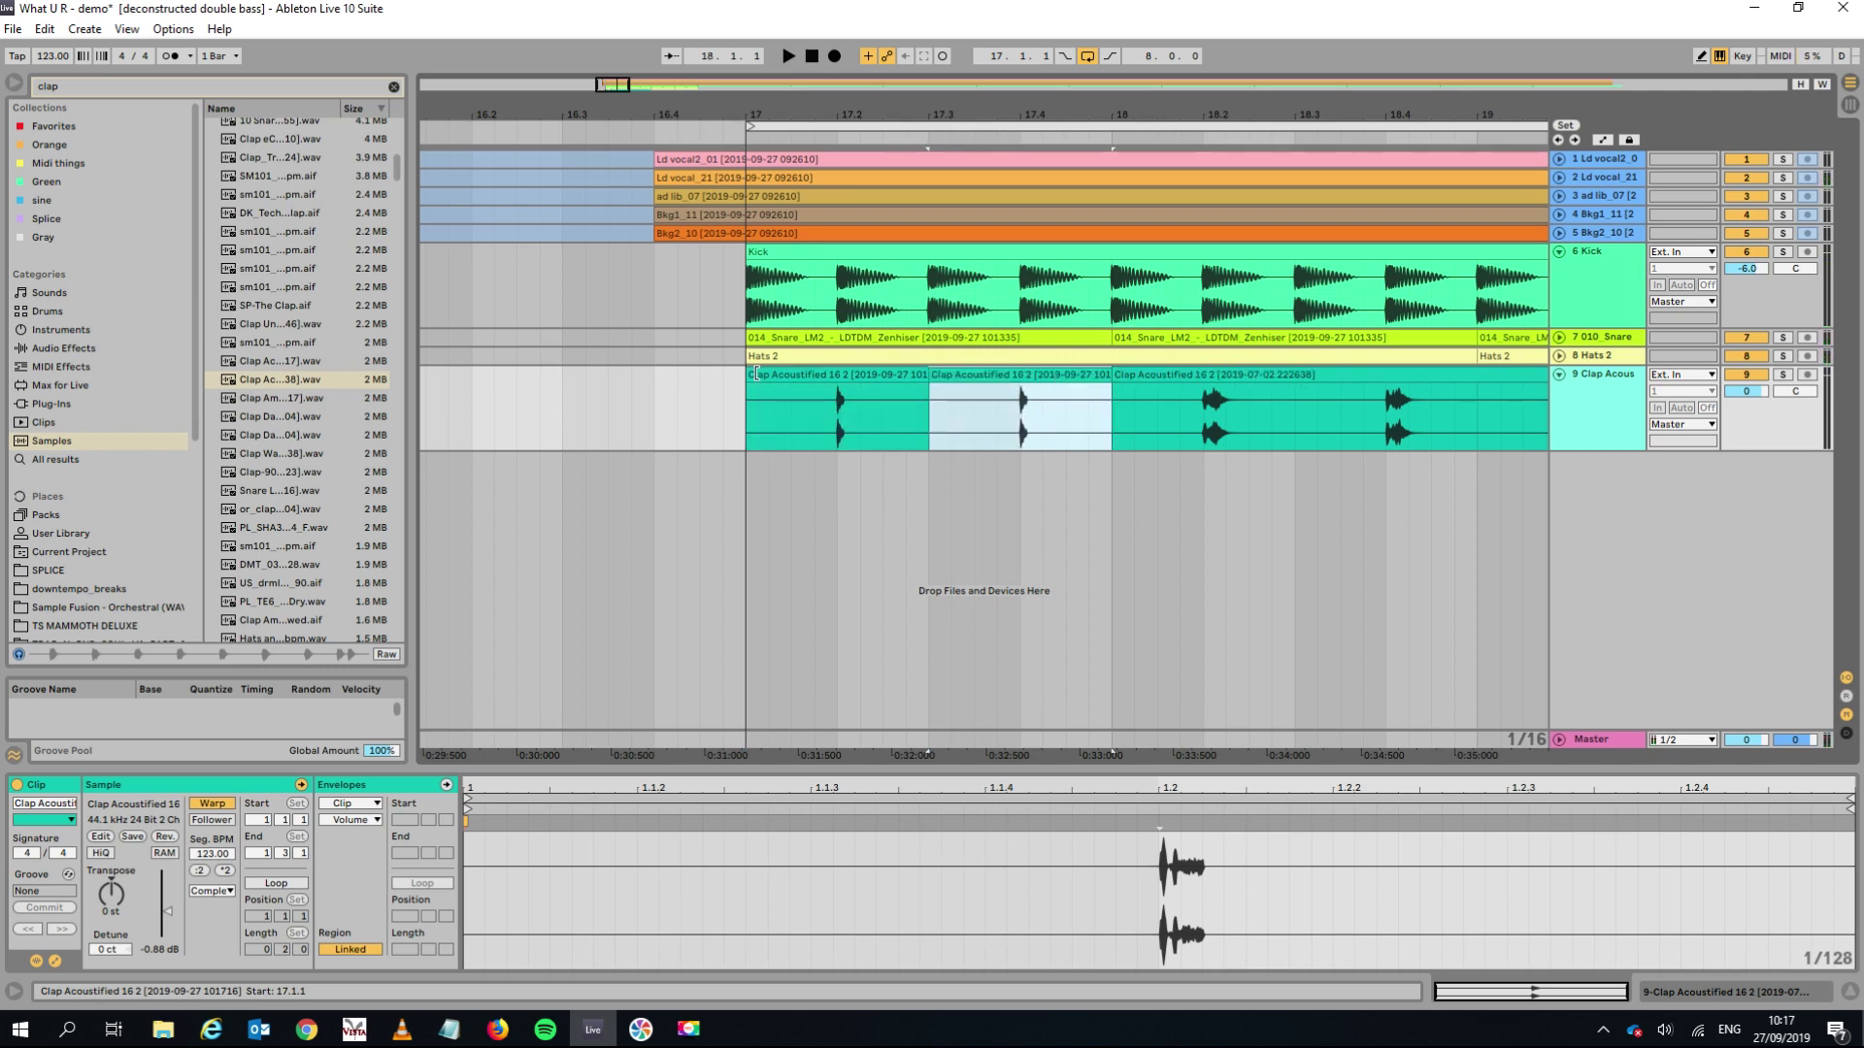
key(ctrl+d)
key(ctrl+d)
key(ctrl+d)
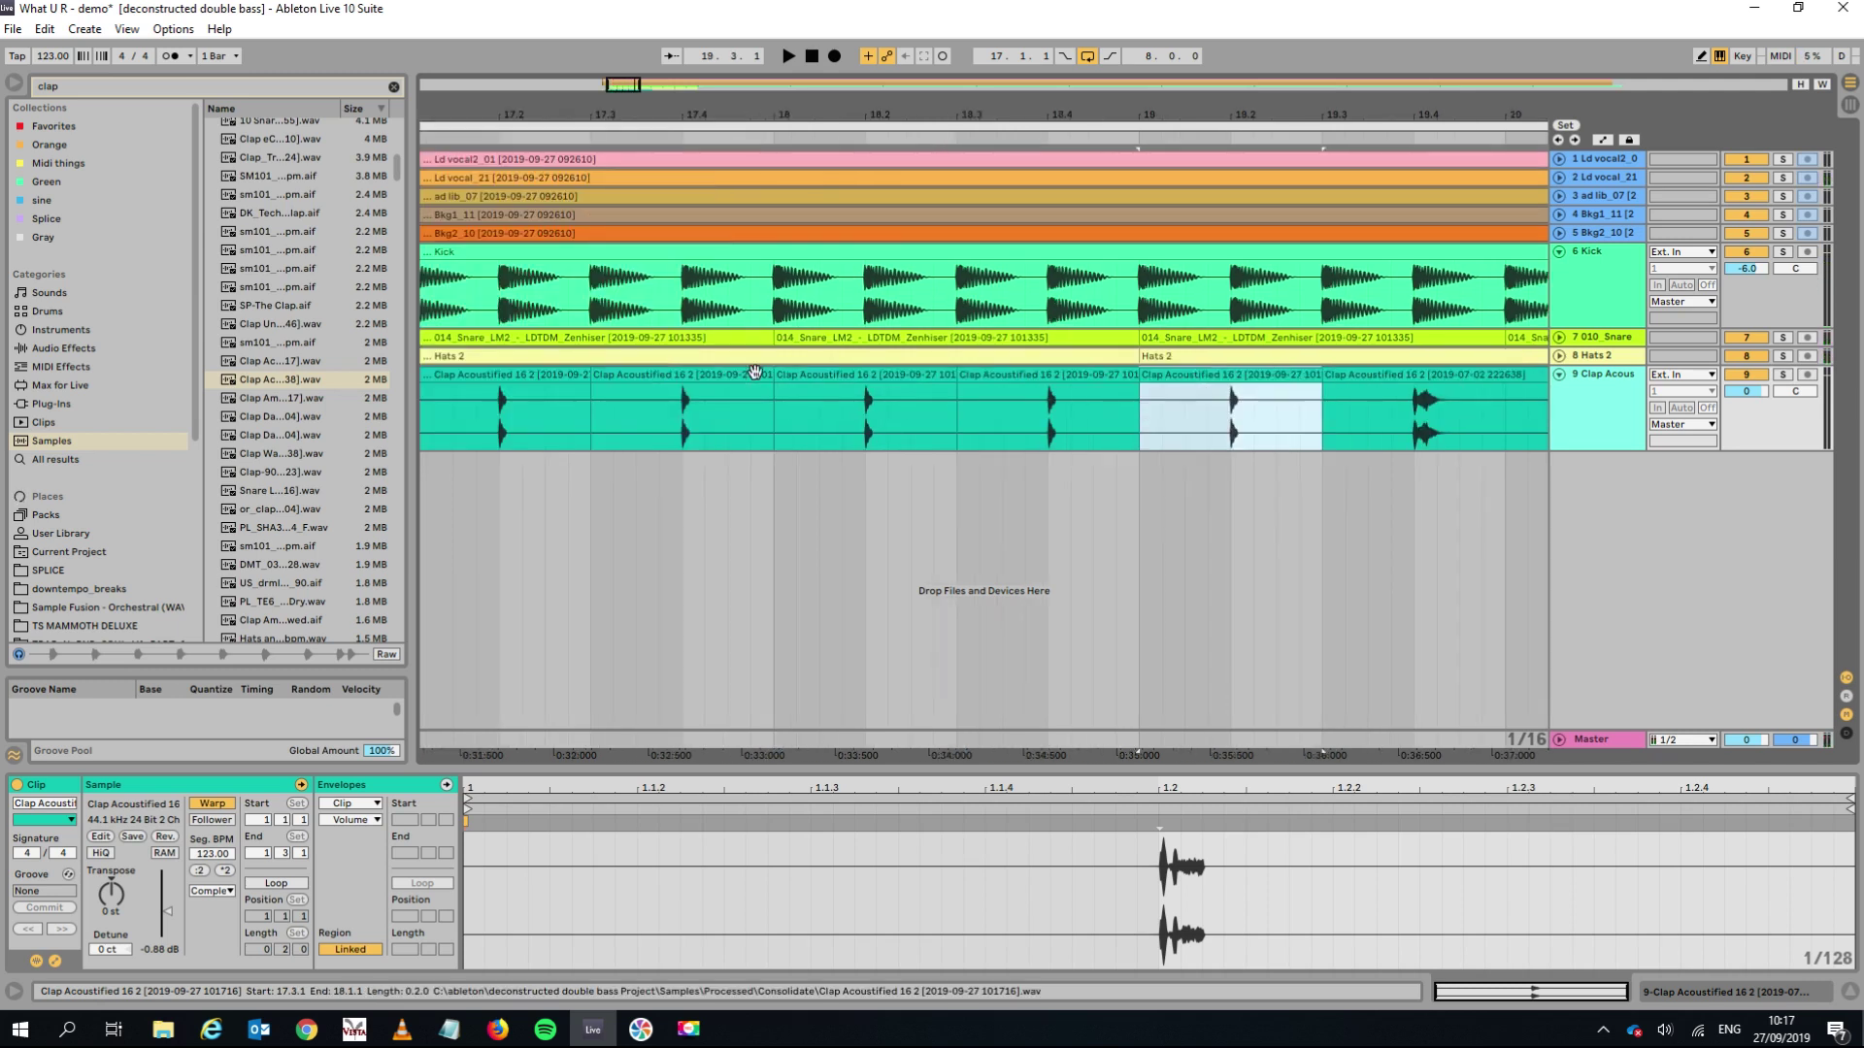
key(ctrl+d)
key(ctrl+d)
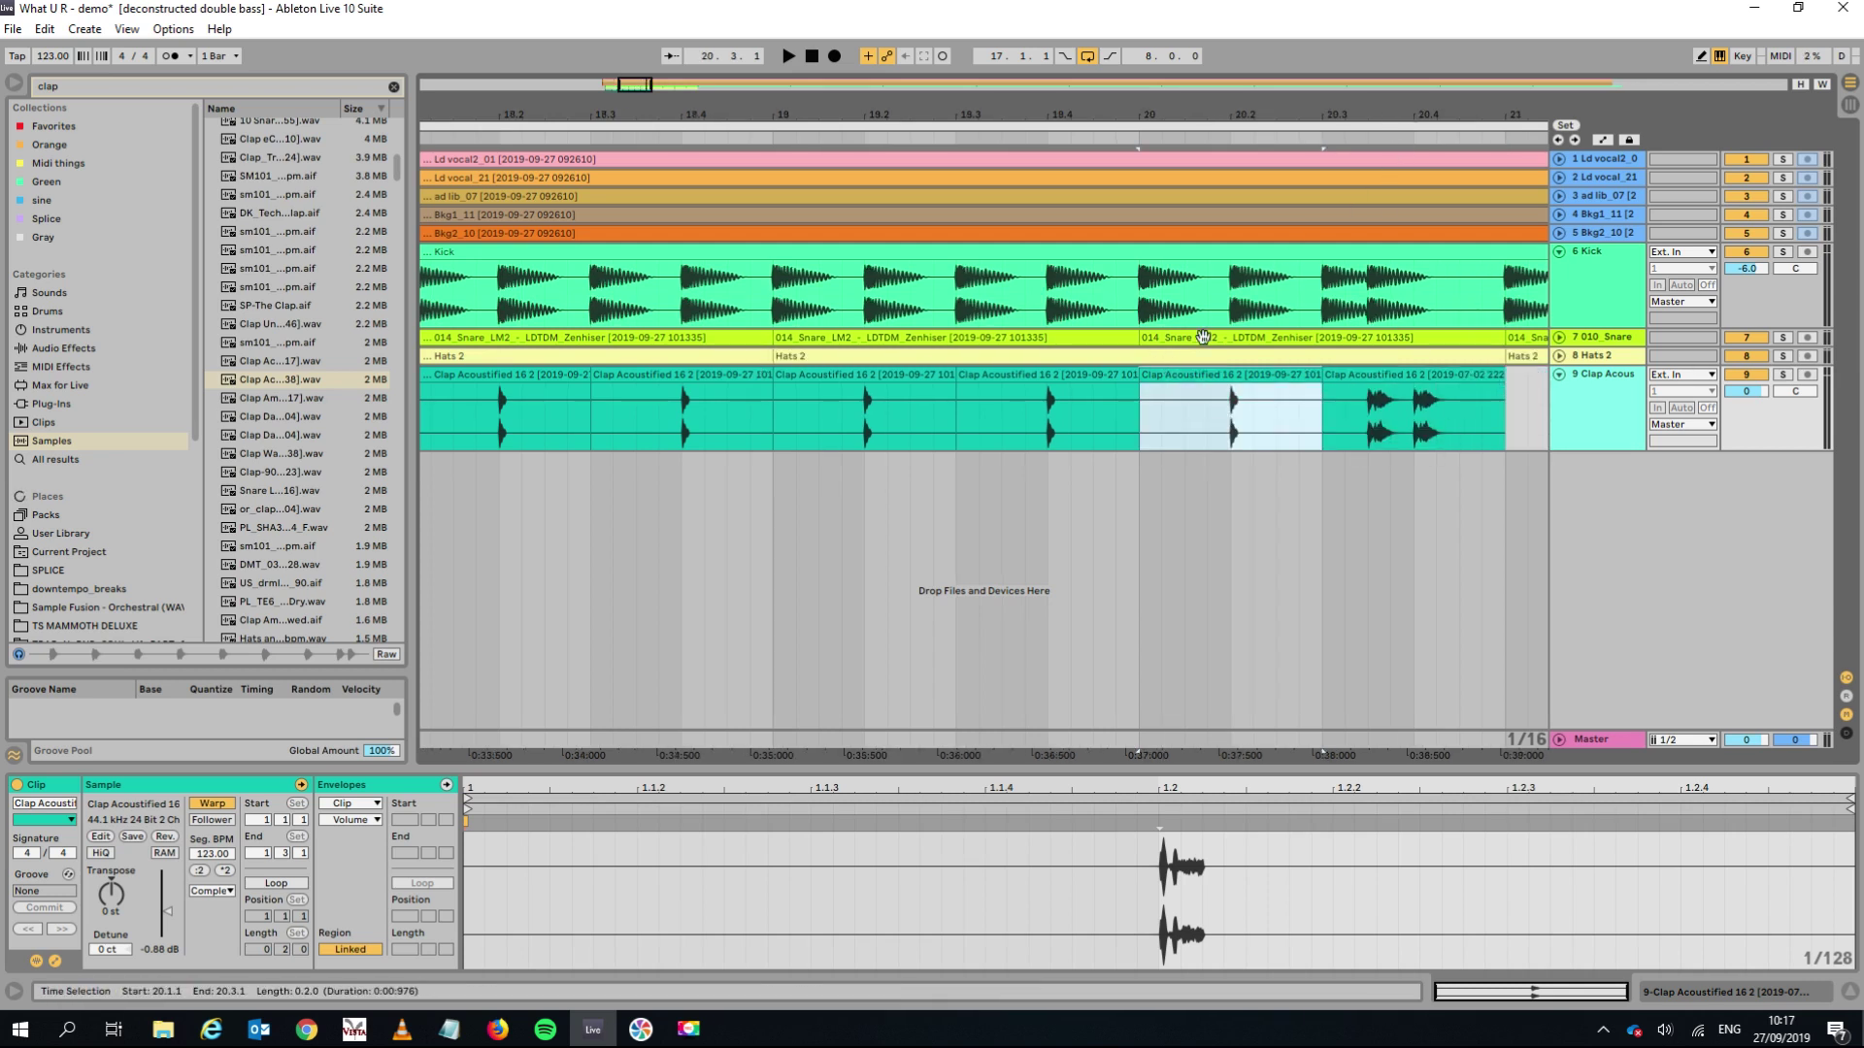
Play the double-clap ending in bar 20 and consolidate all eight clap clips from 17.1.1 to 21.1.1 into one clip.
click(1340, 375)
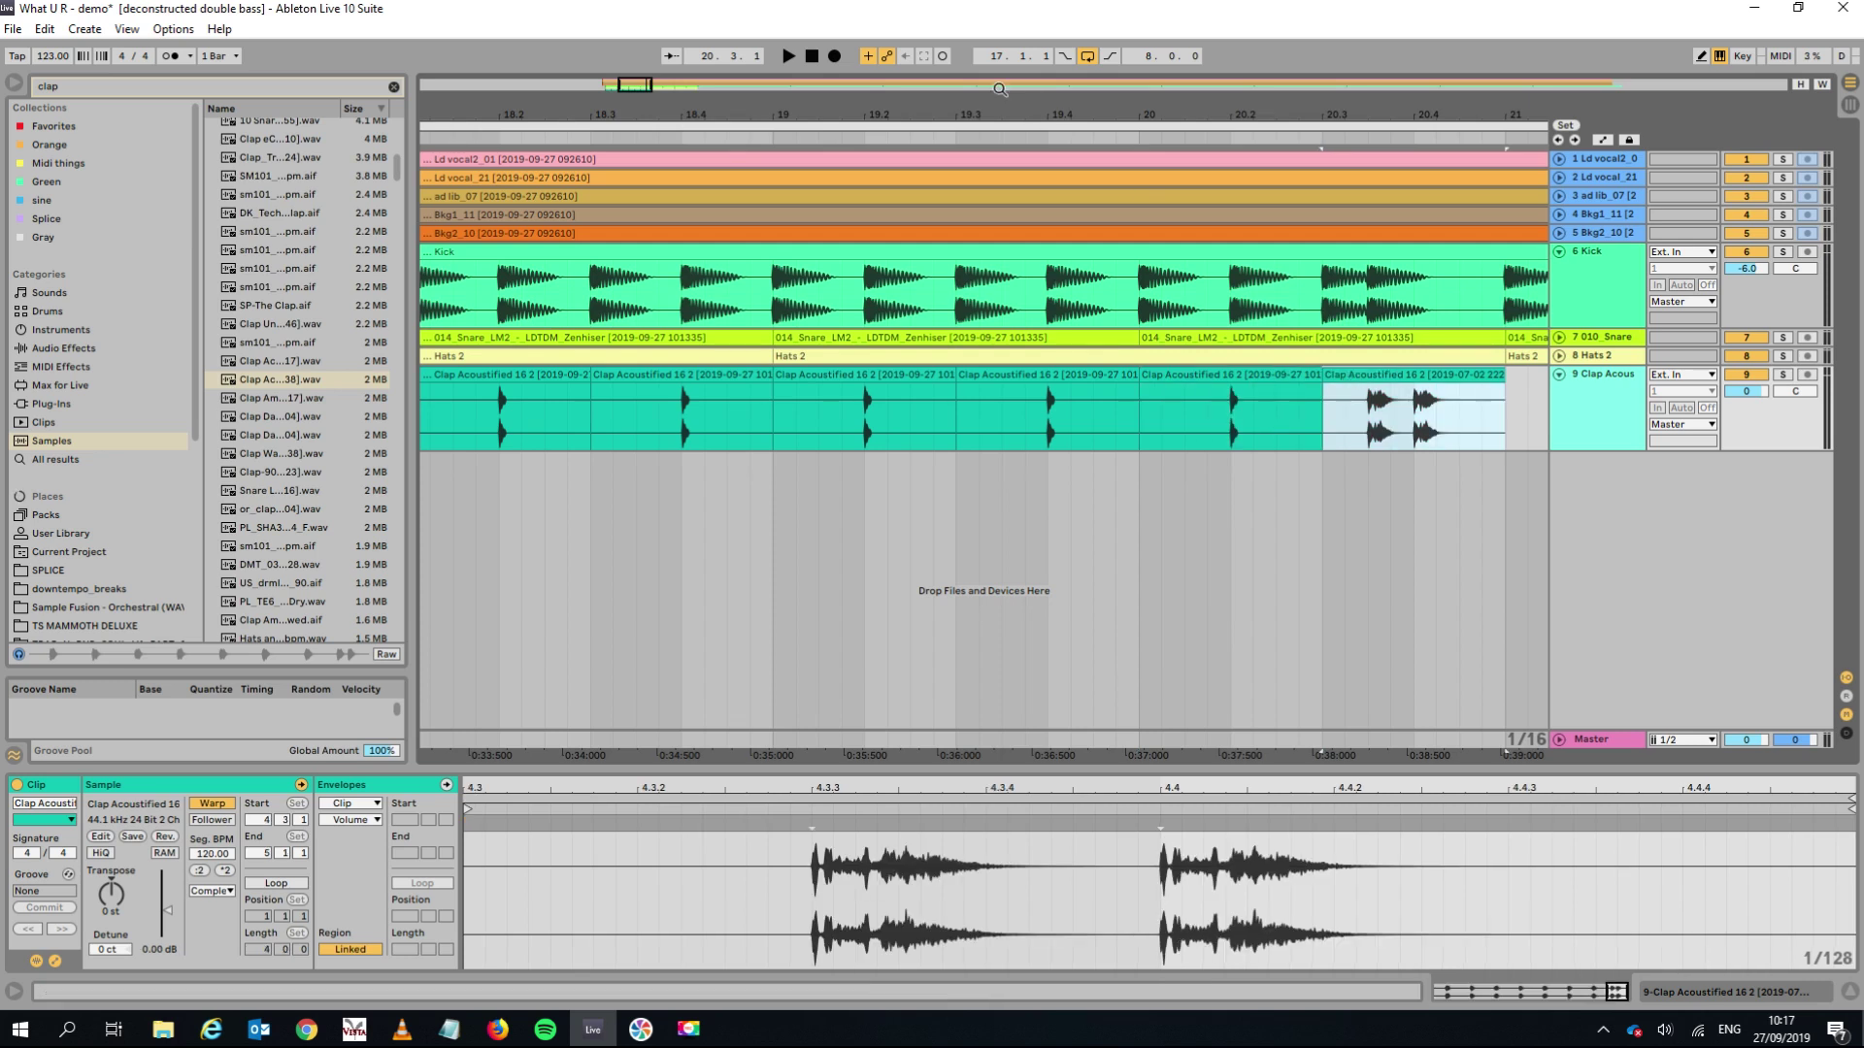
click(1060, 136)
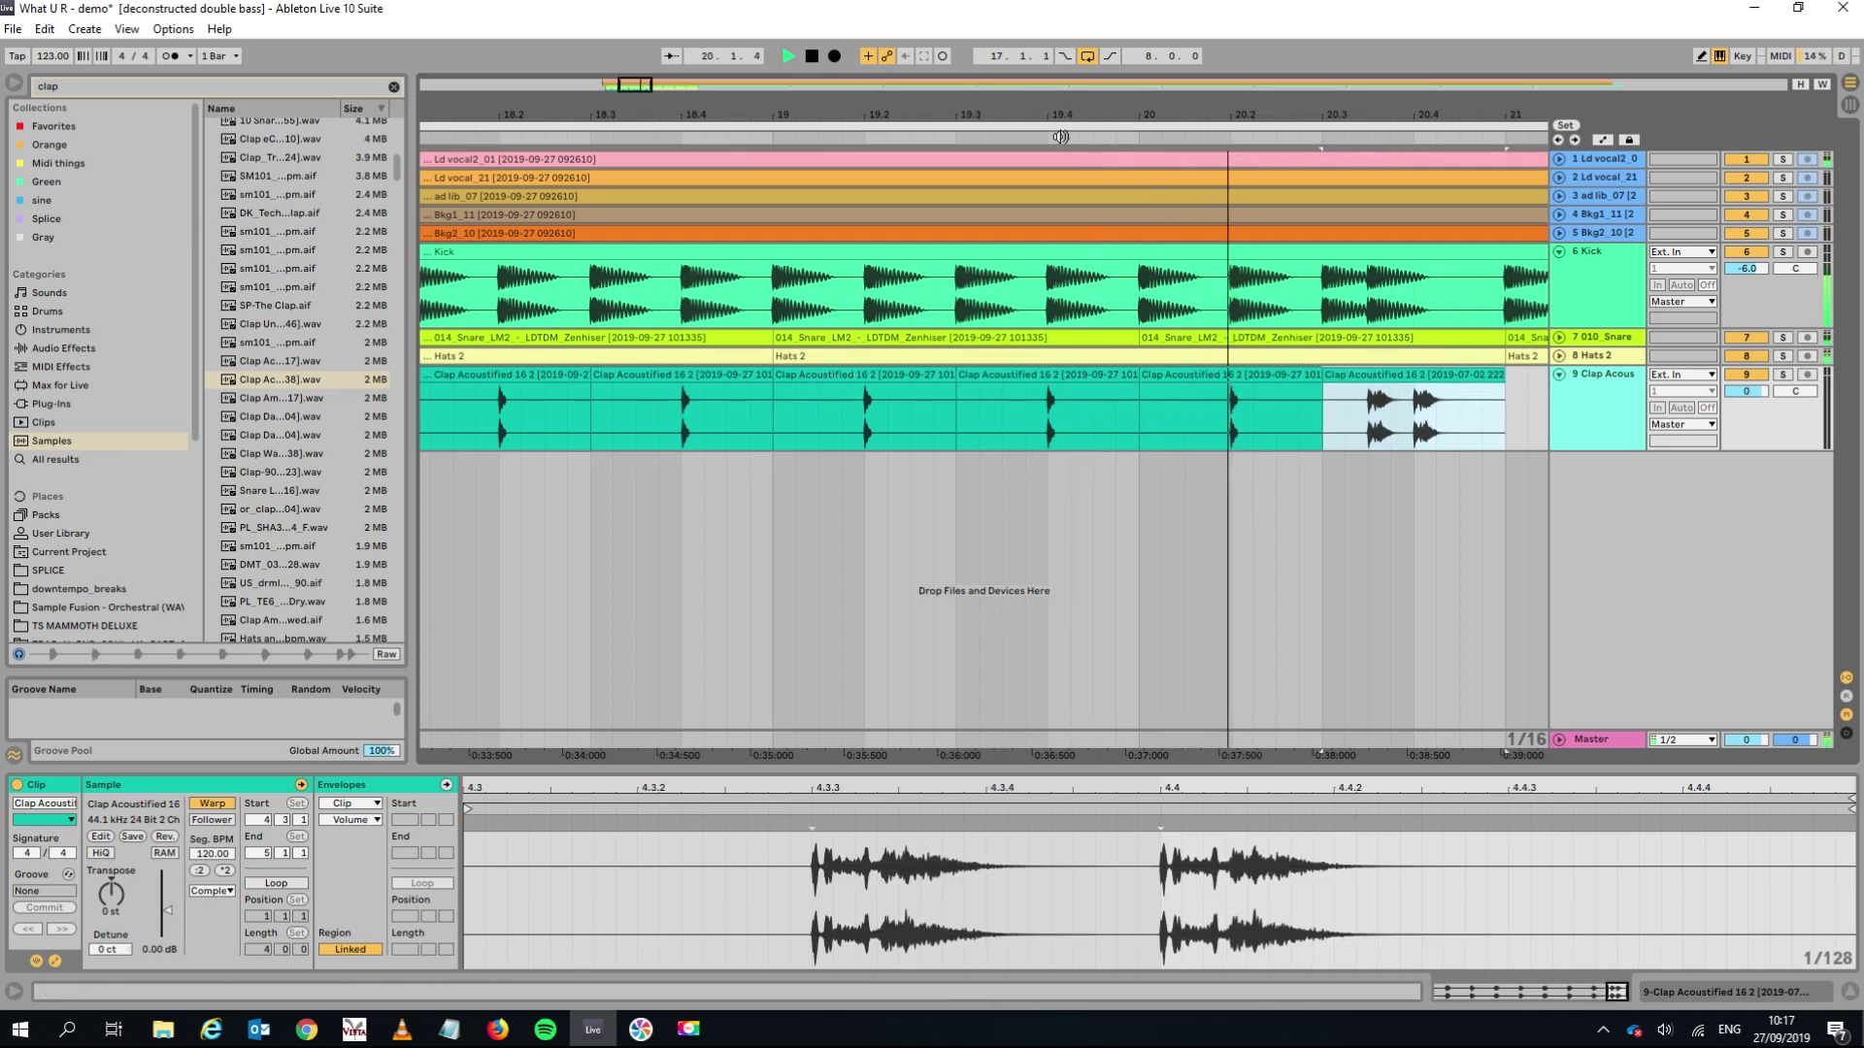
key(space)
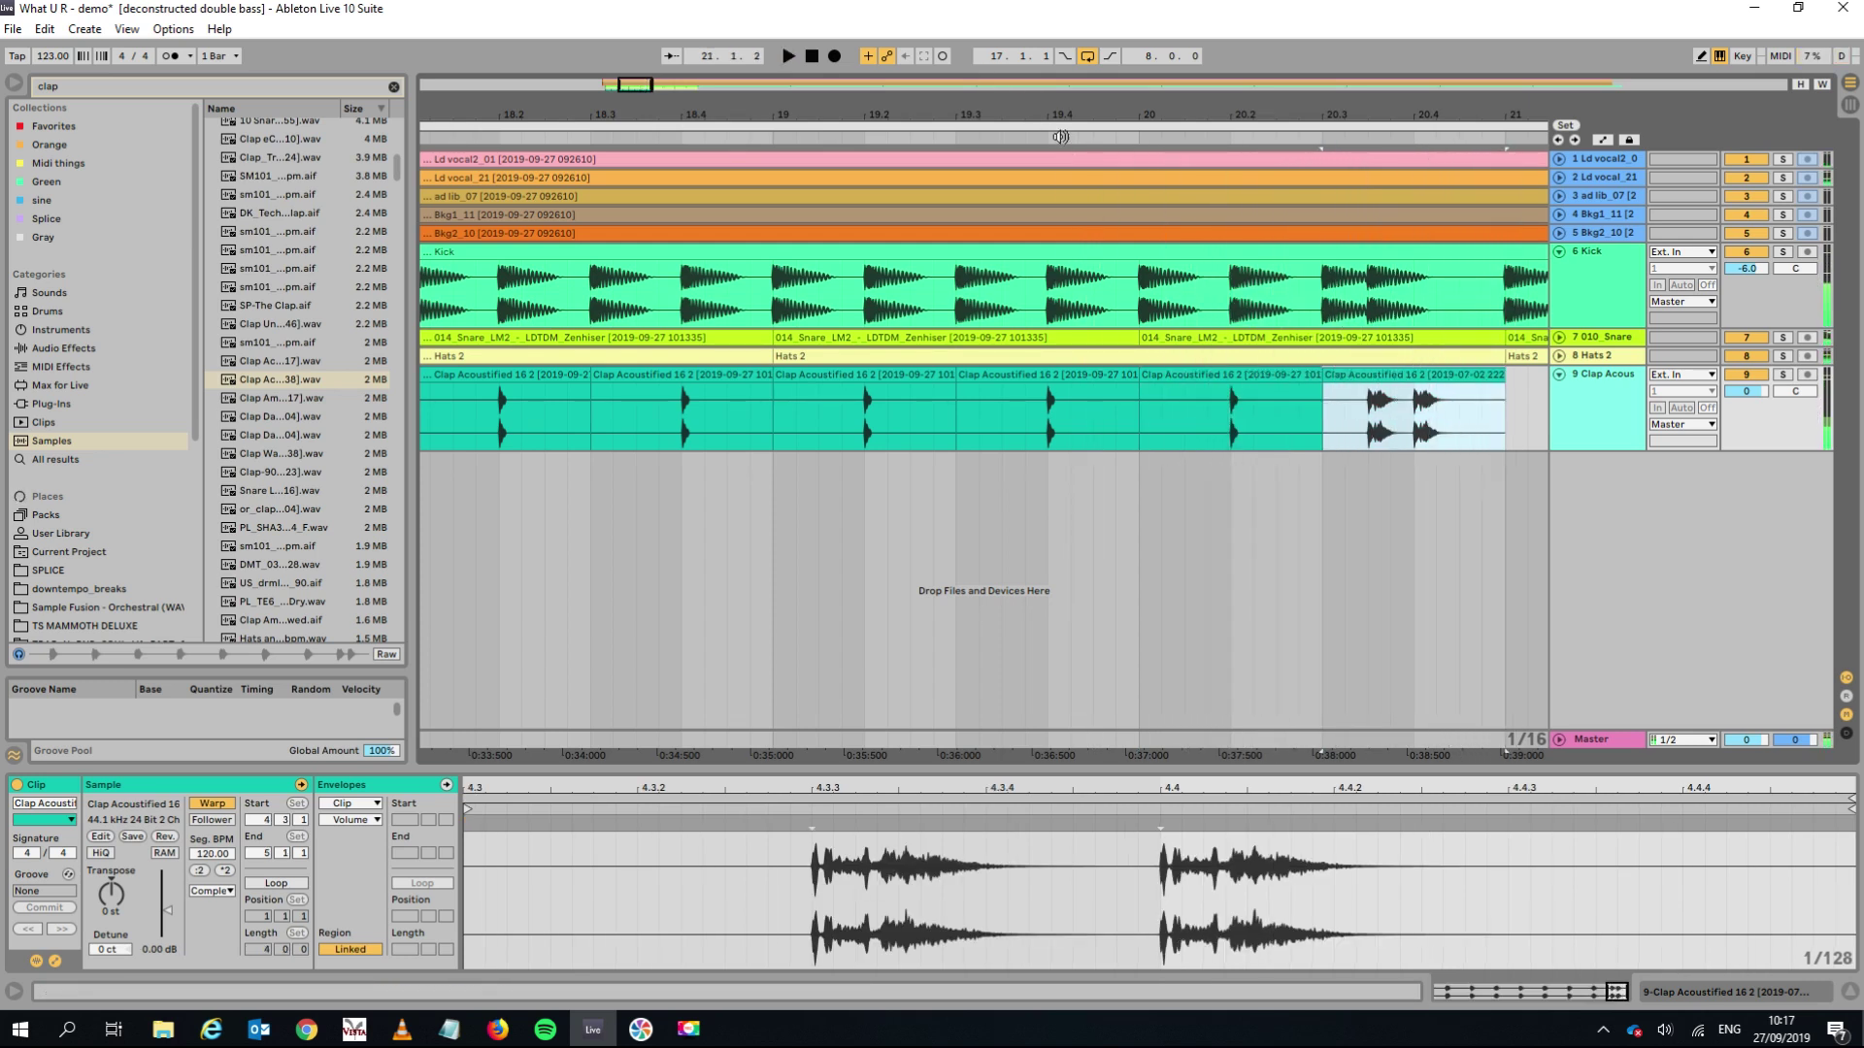
drag(1060, 137, 1047, 97)
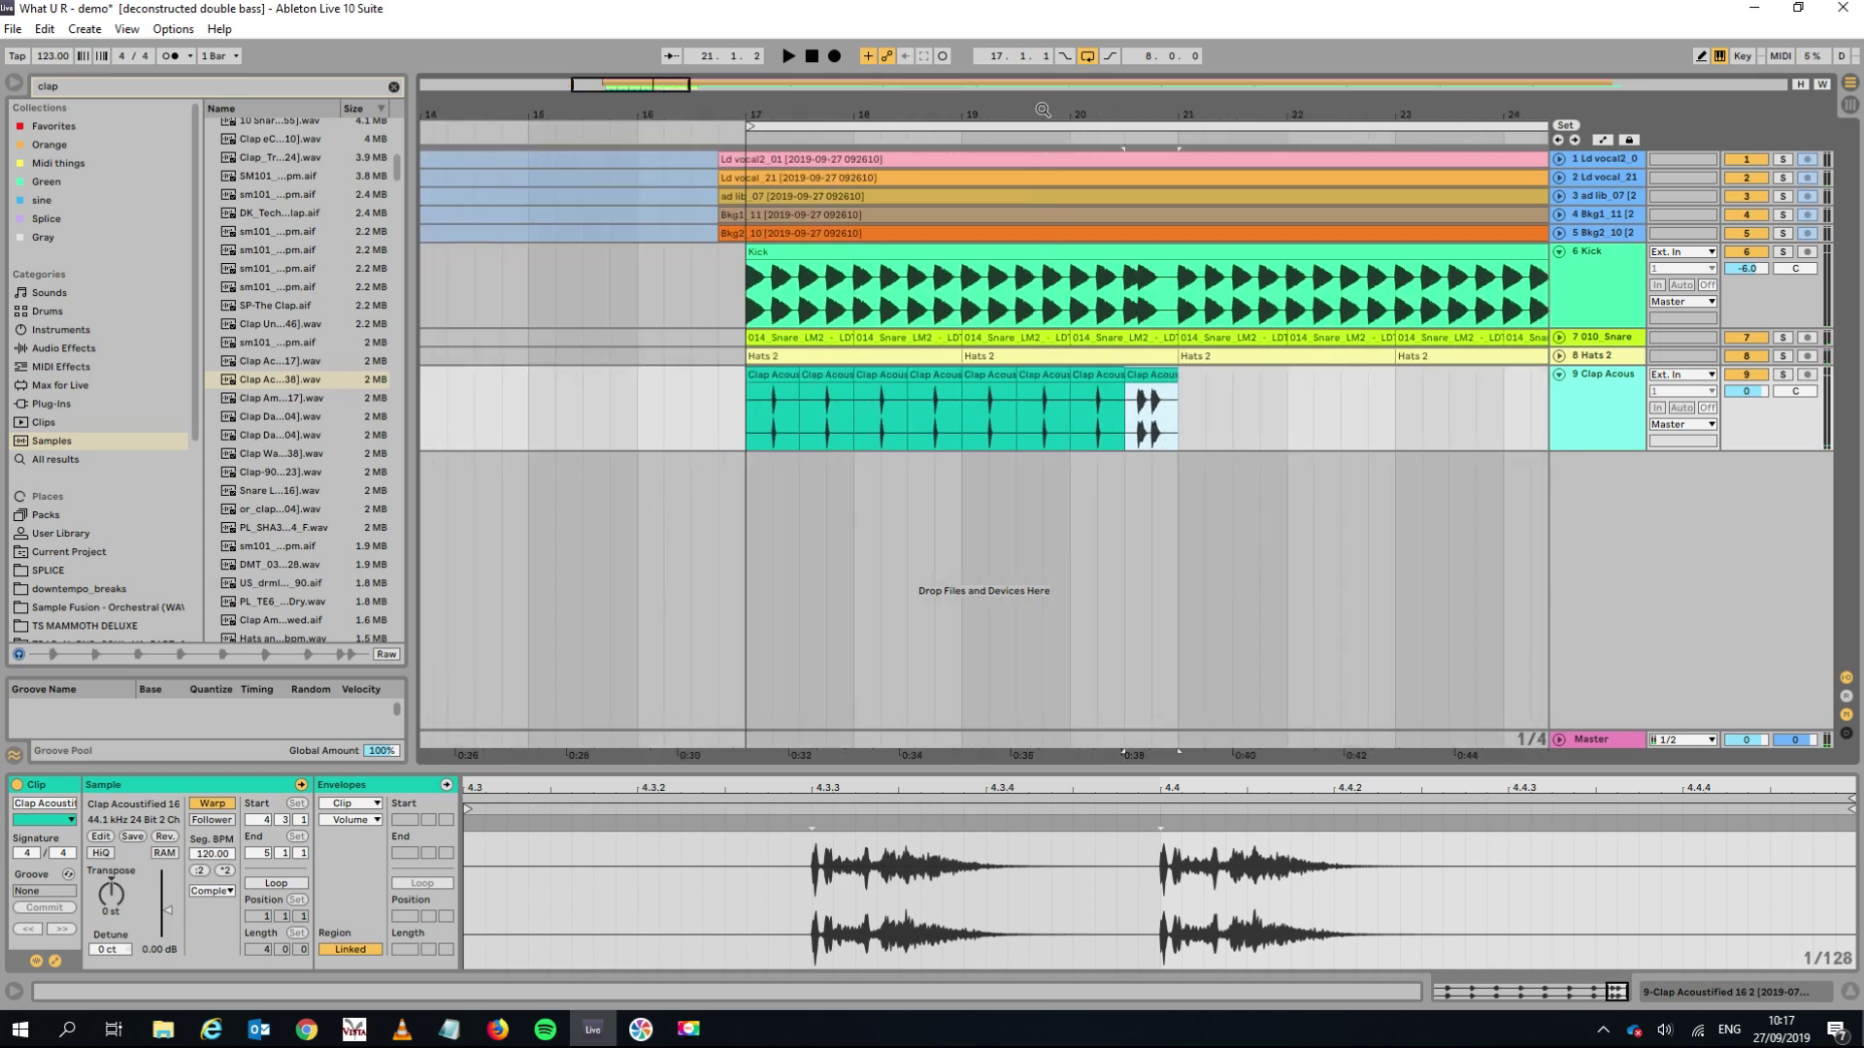
shift+click(778, 369)
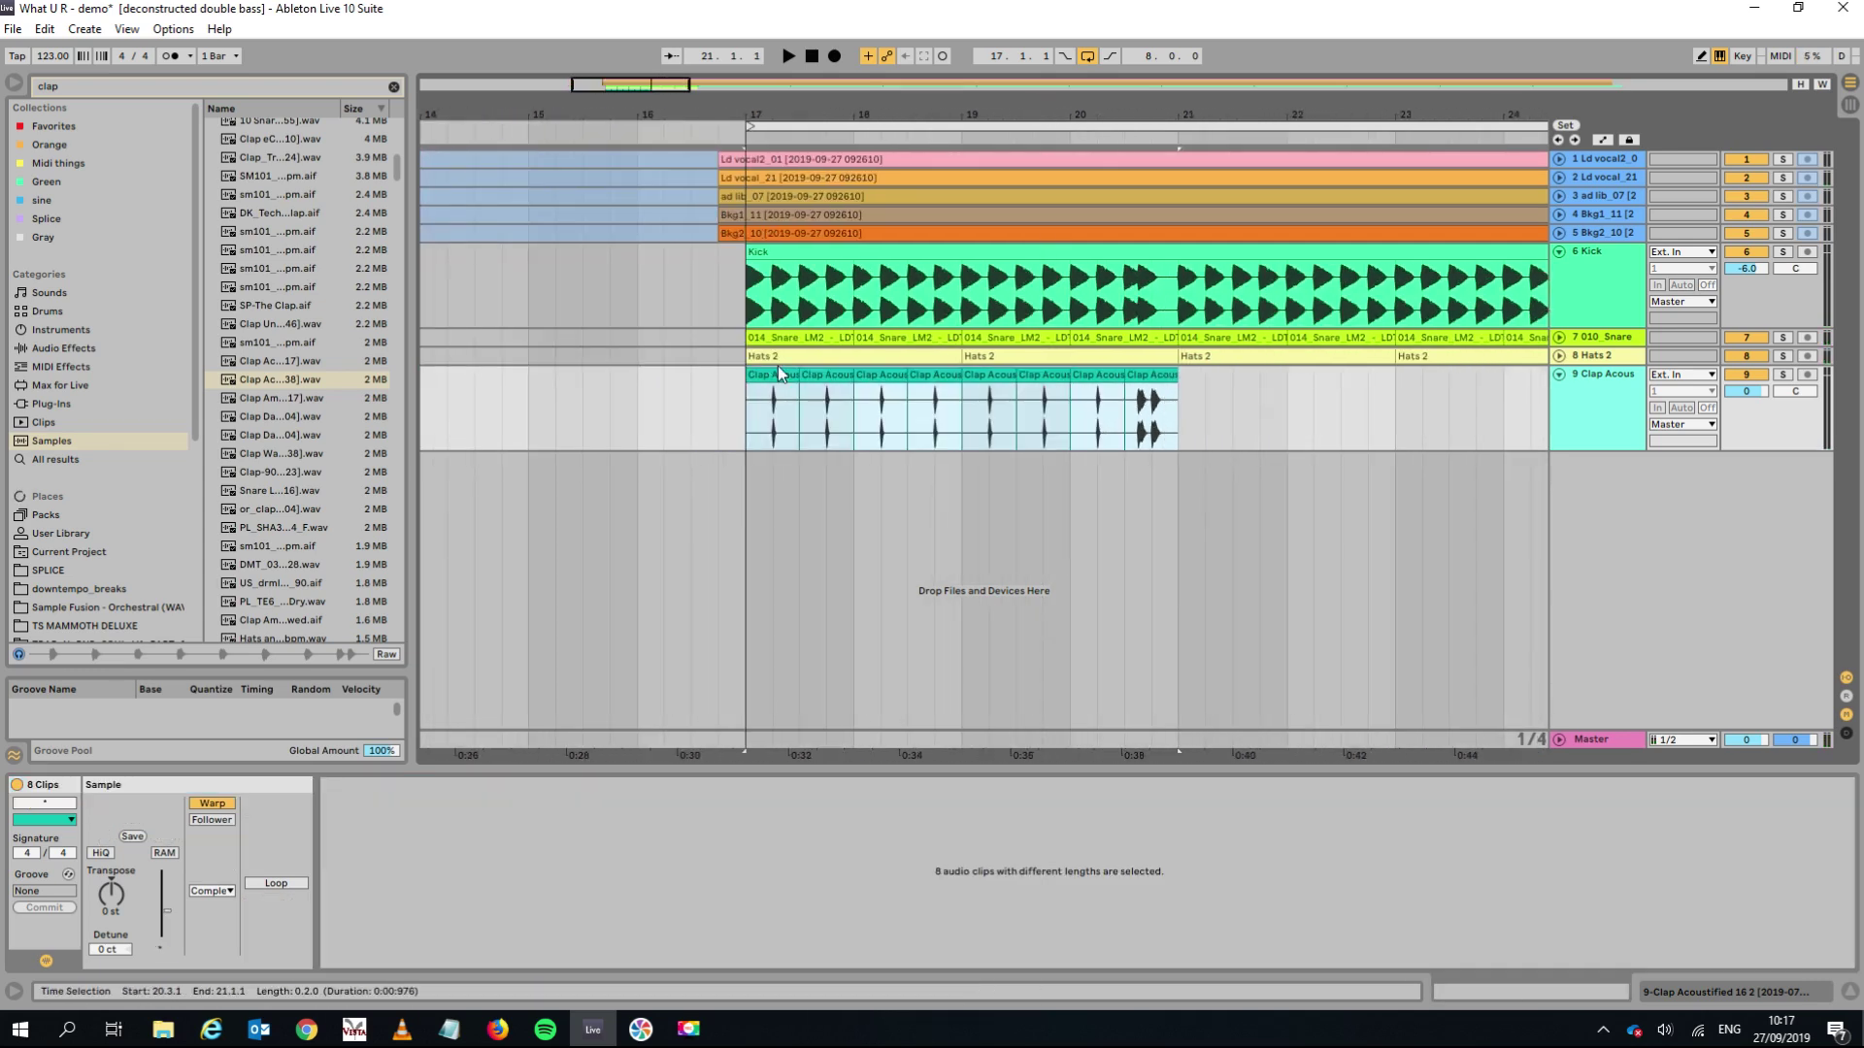
key(ctrl+j)
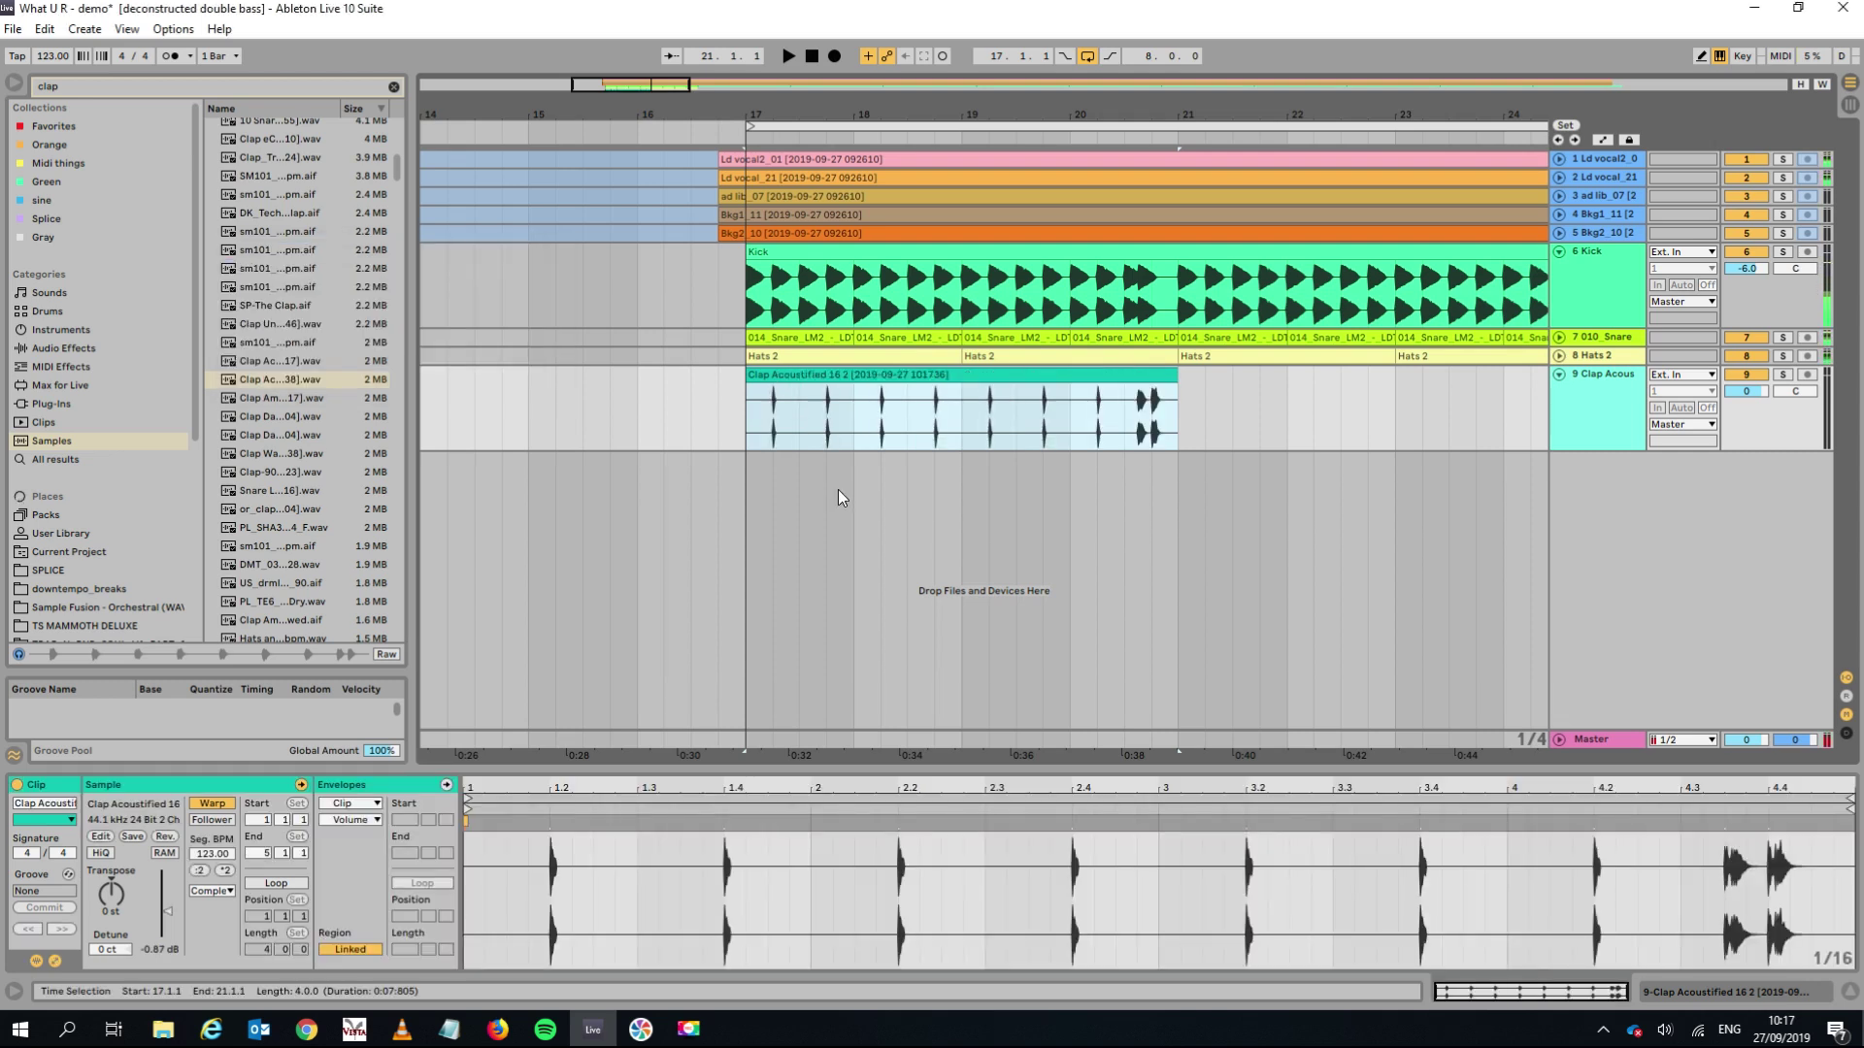
Lower the gain of the consolidated four-bar clap clip to -2.70 dB and select the 010_Snare track.
drag(165, 911, 171, 944)
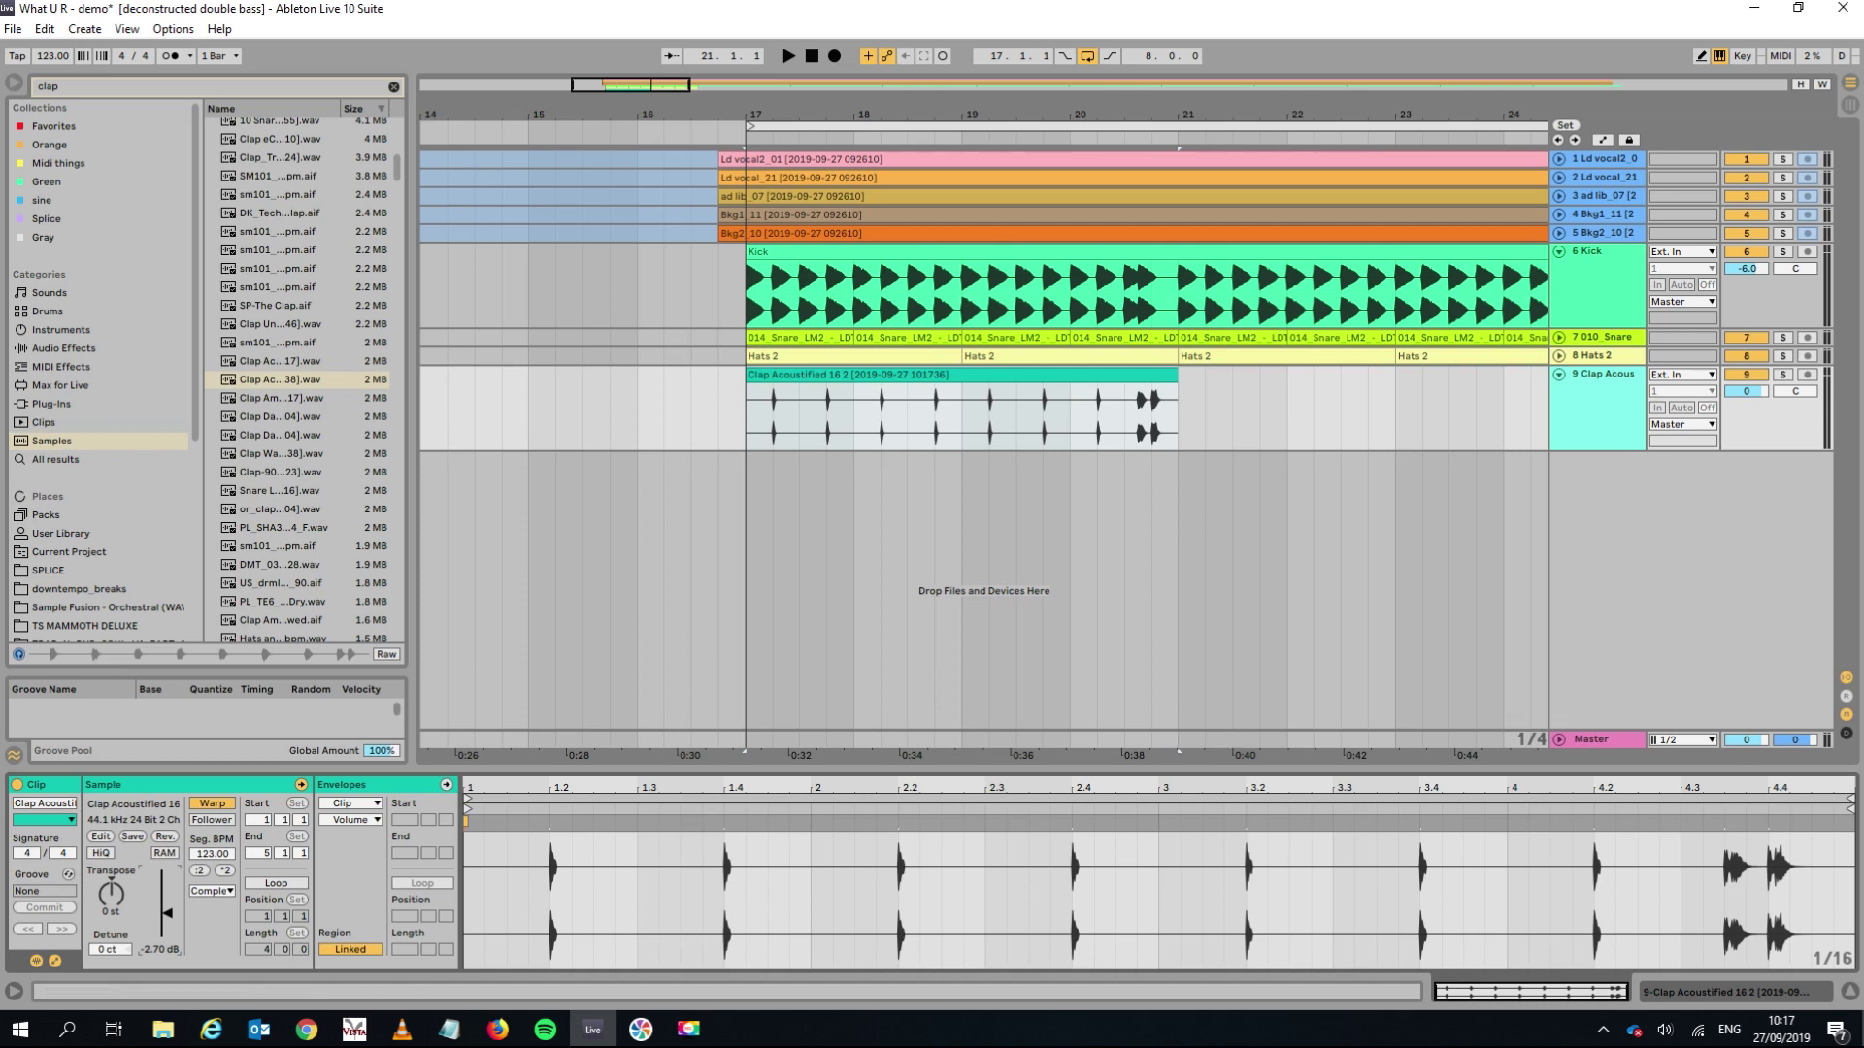
drag(1738, 268, 1740, 291)
click(1603, 345)
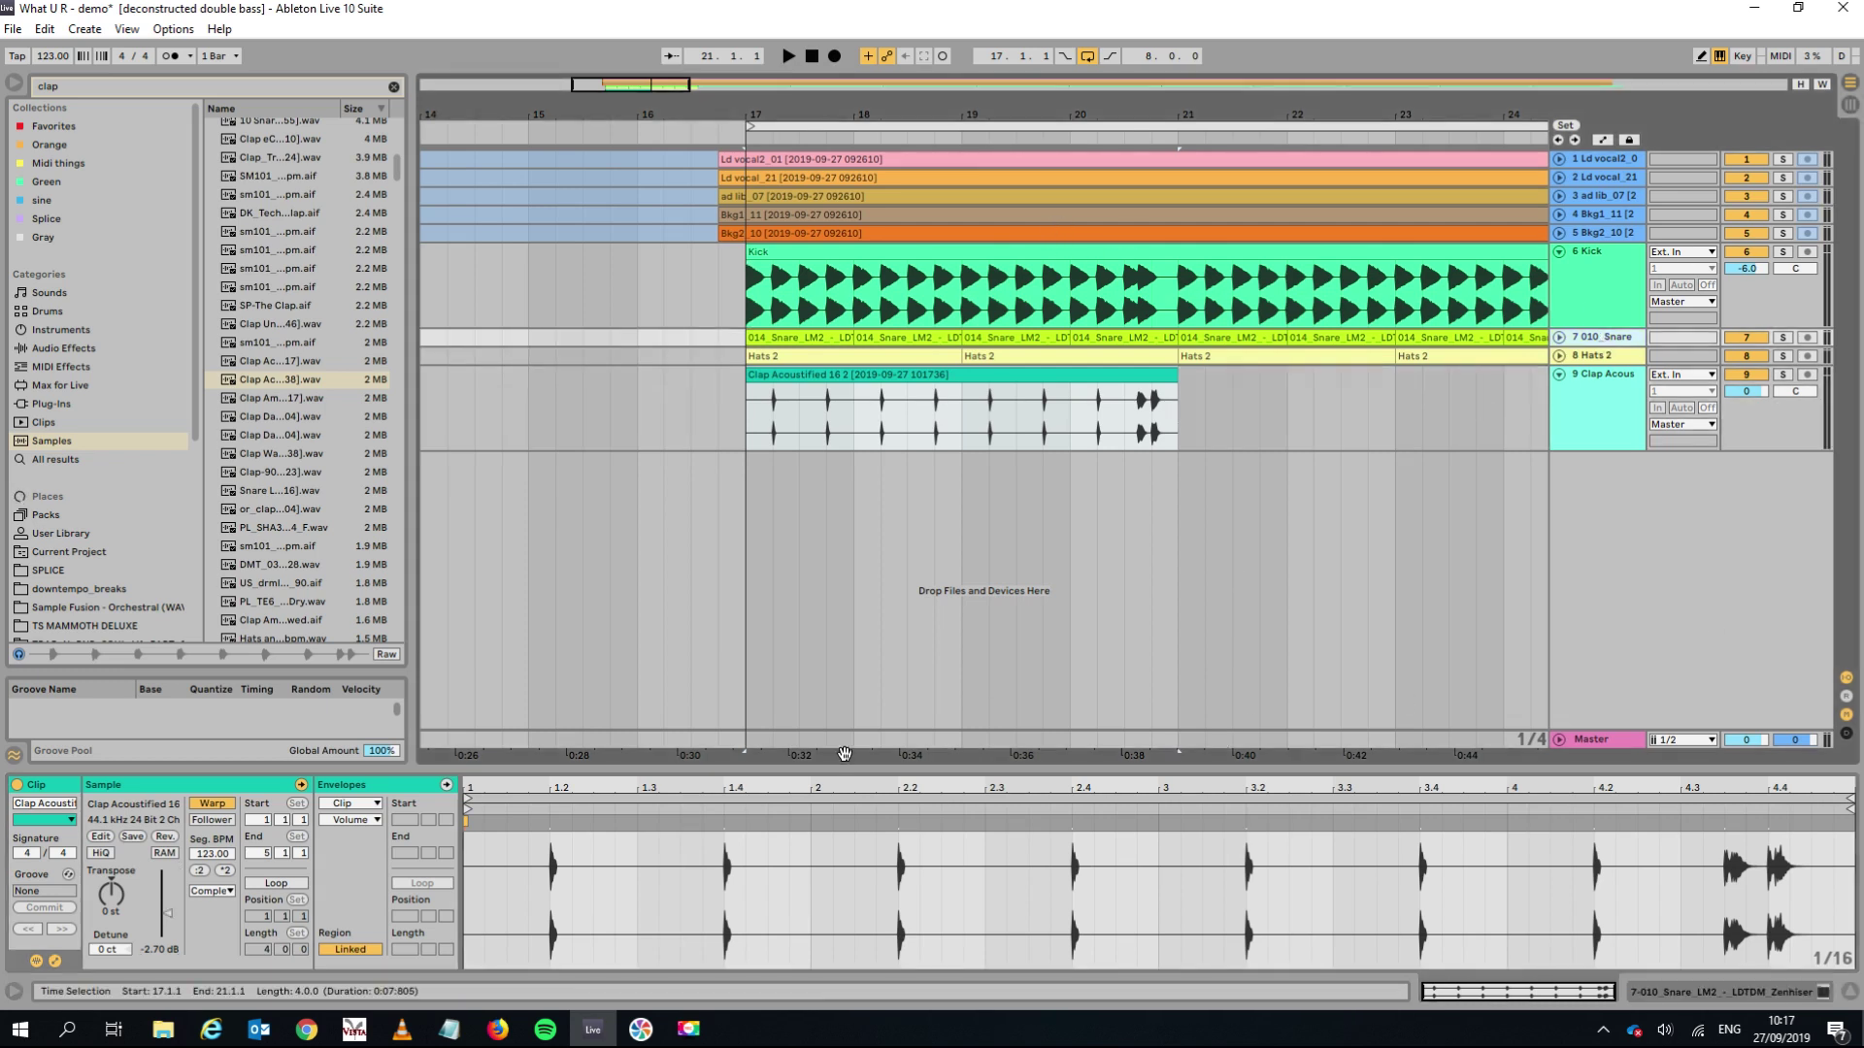
Copy the ValhallaVintageVerb reverb from the 010_Snare track onto the clap track.
click(1601, 338)
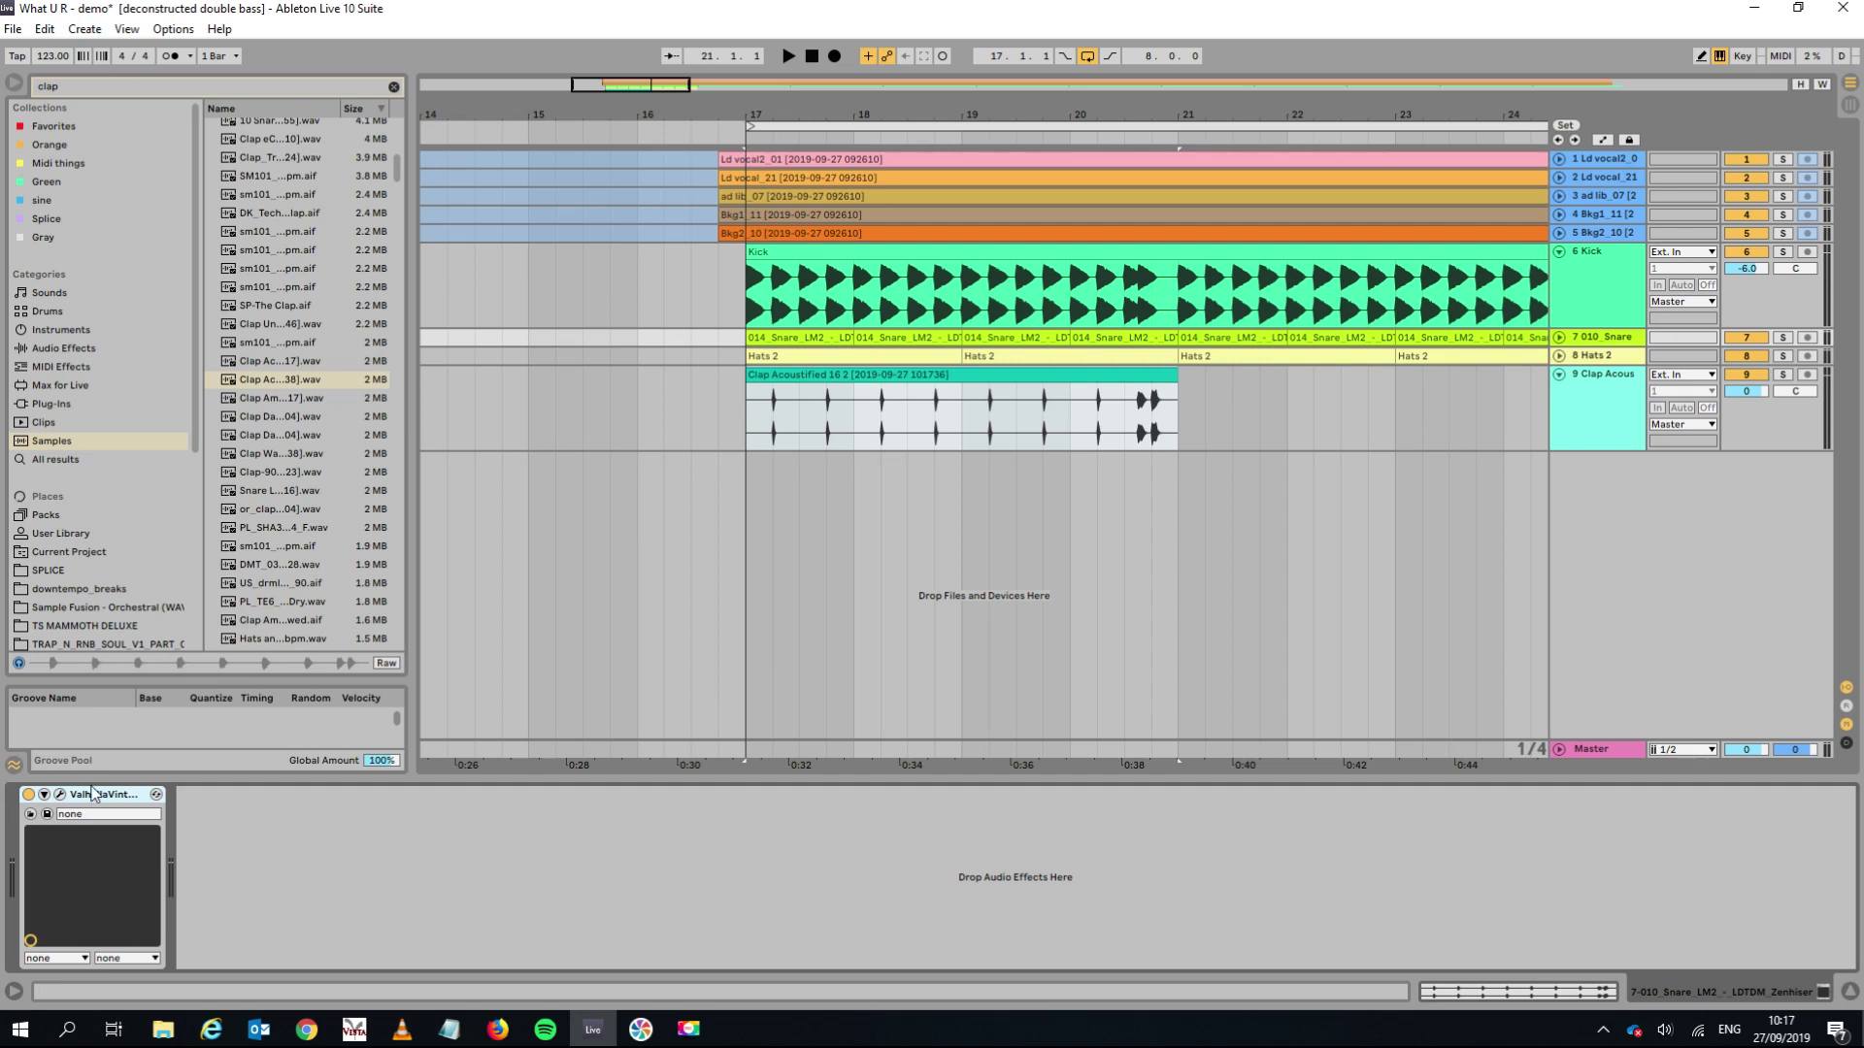
click(1615, 406)
key(ctrl+v)
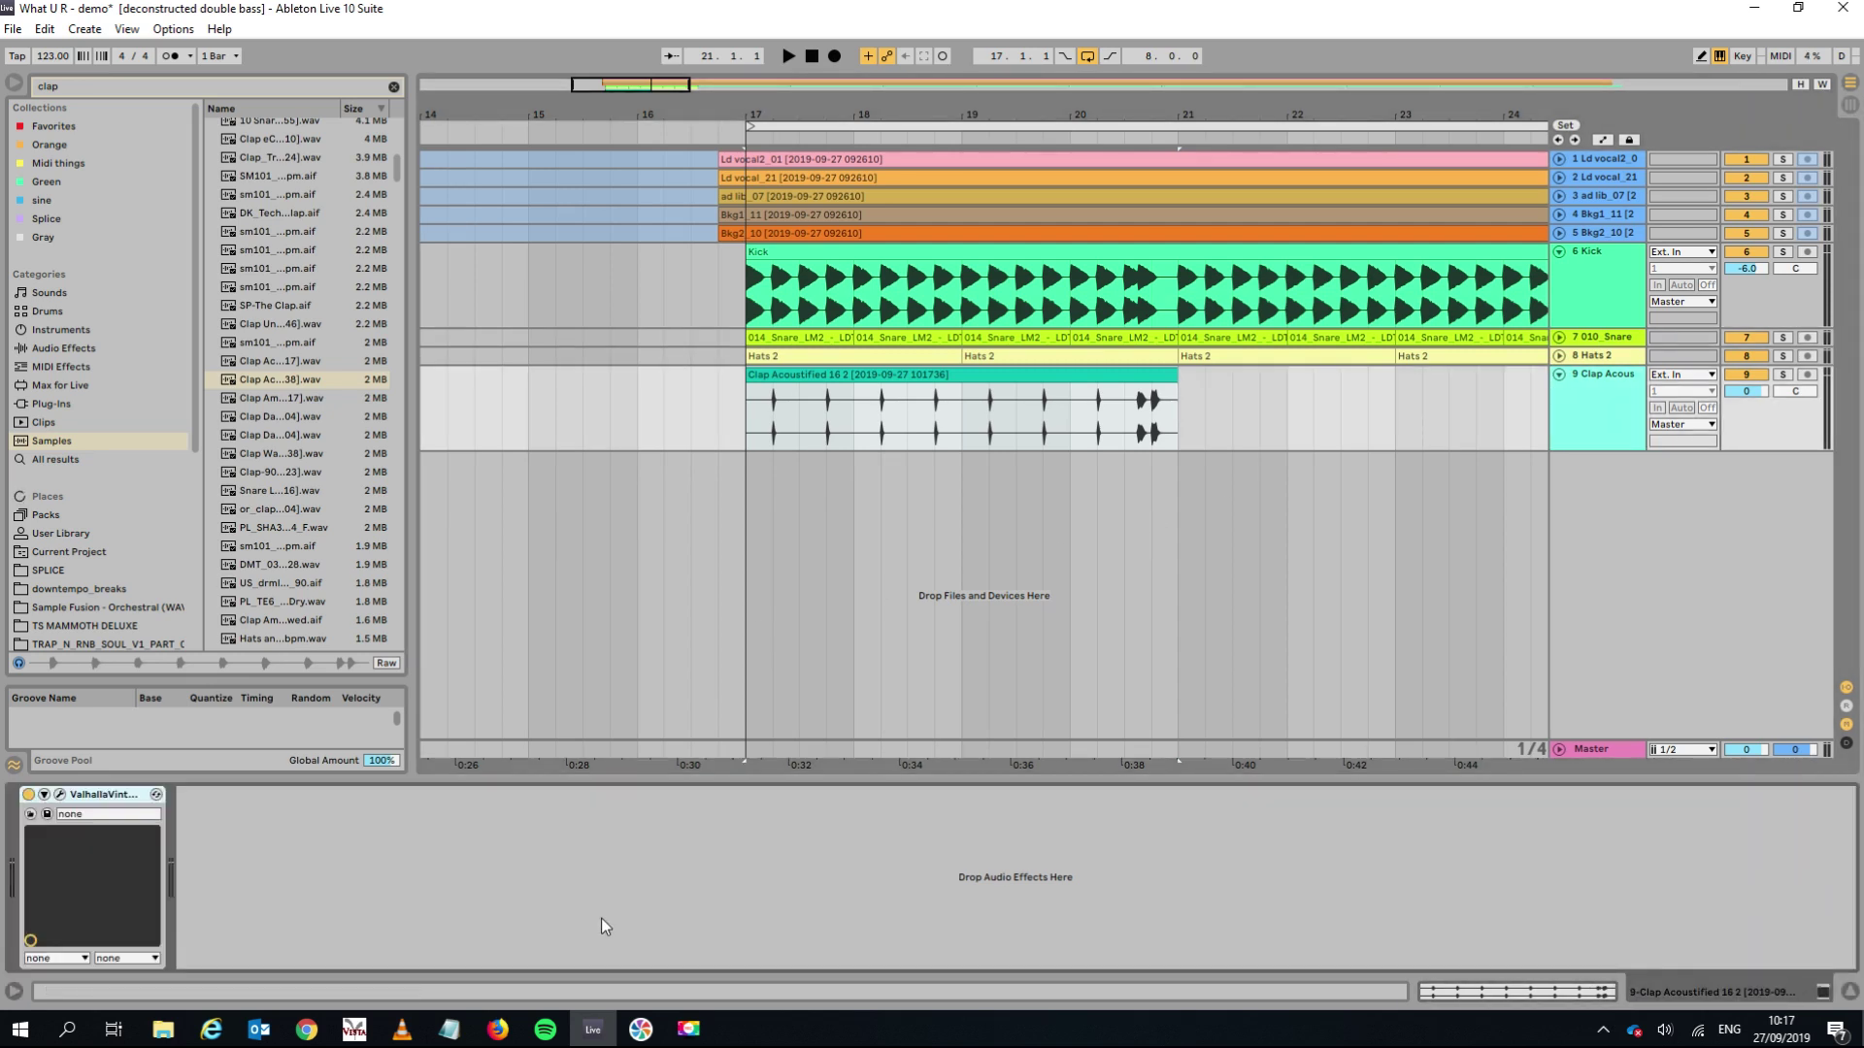
Lower the clap track's ValhallaVintageVerb mix to 8.8 % while the loop plays, and close the plug-in window.
key(space)
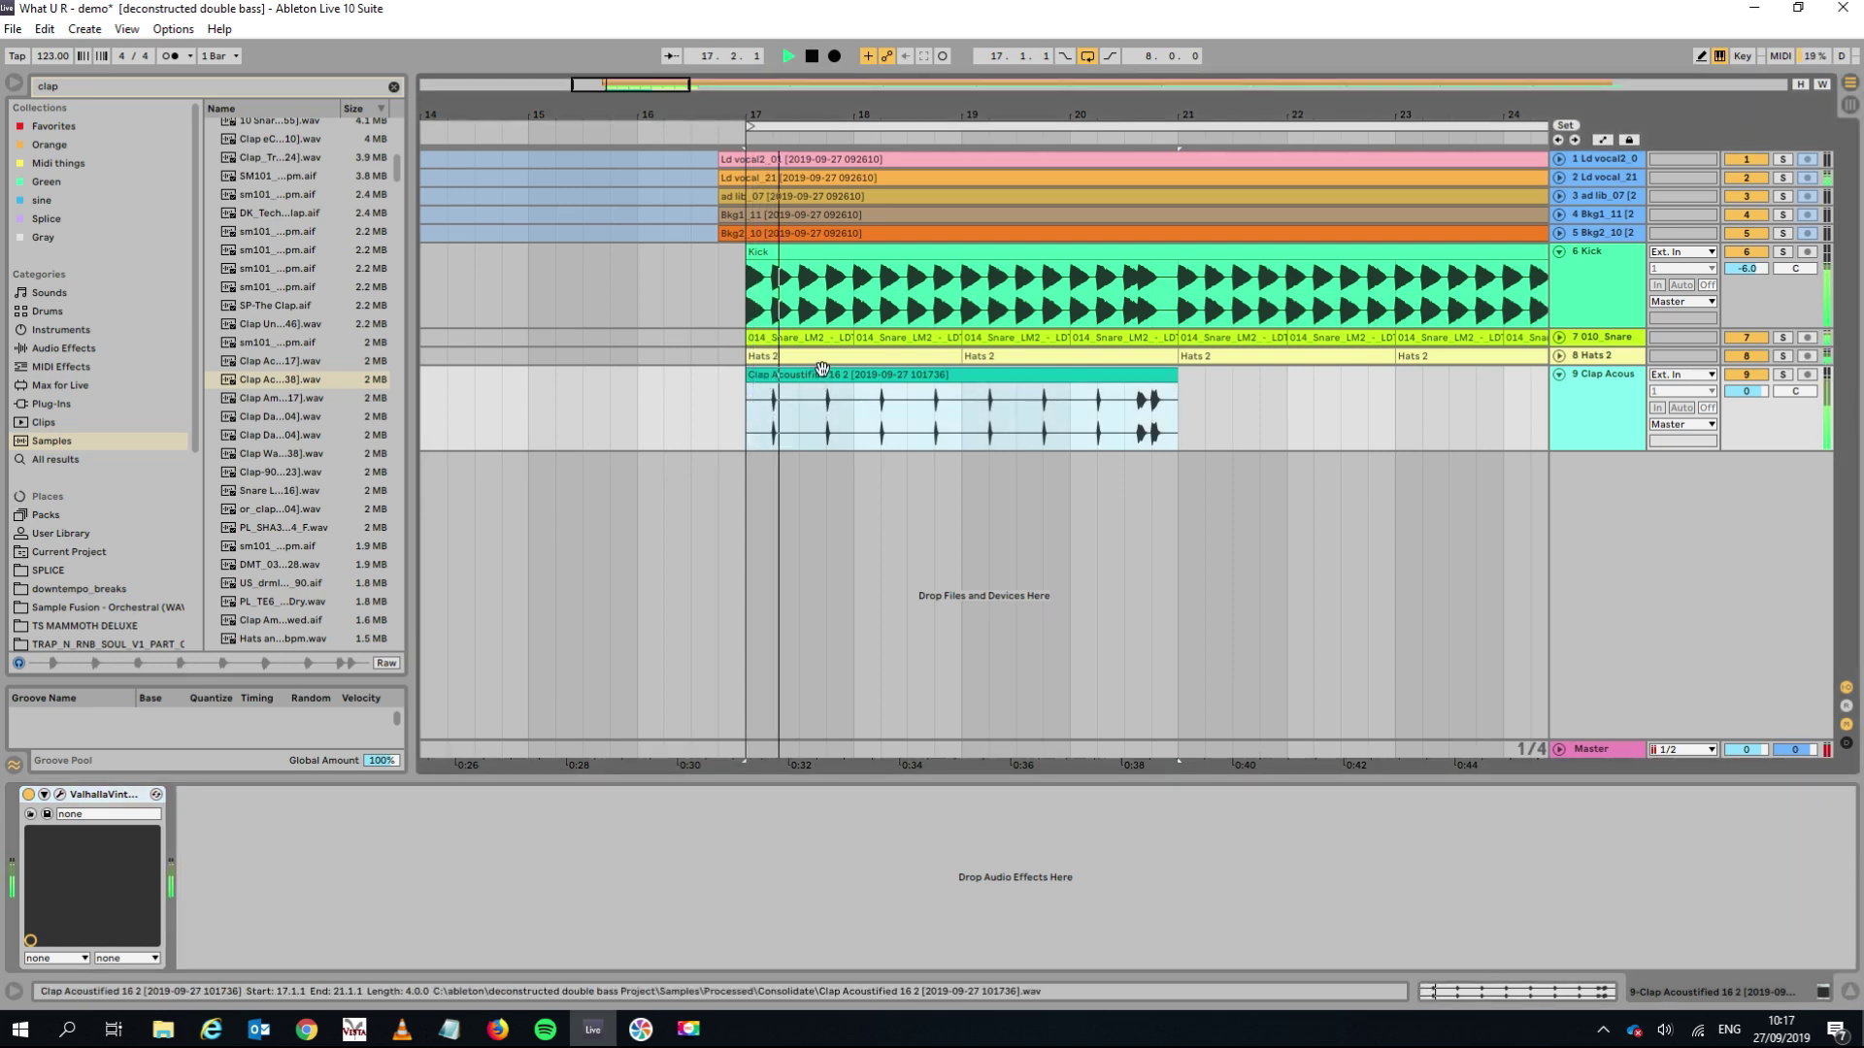
click(59, 794)
drag(96, 177, 94, 155)
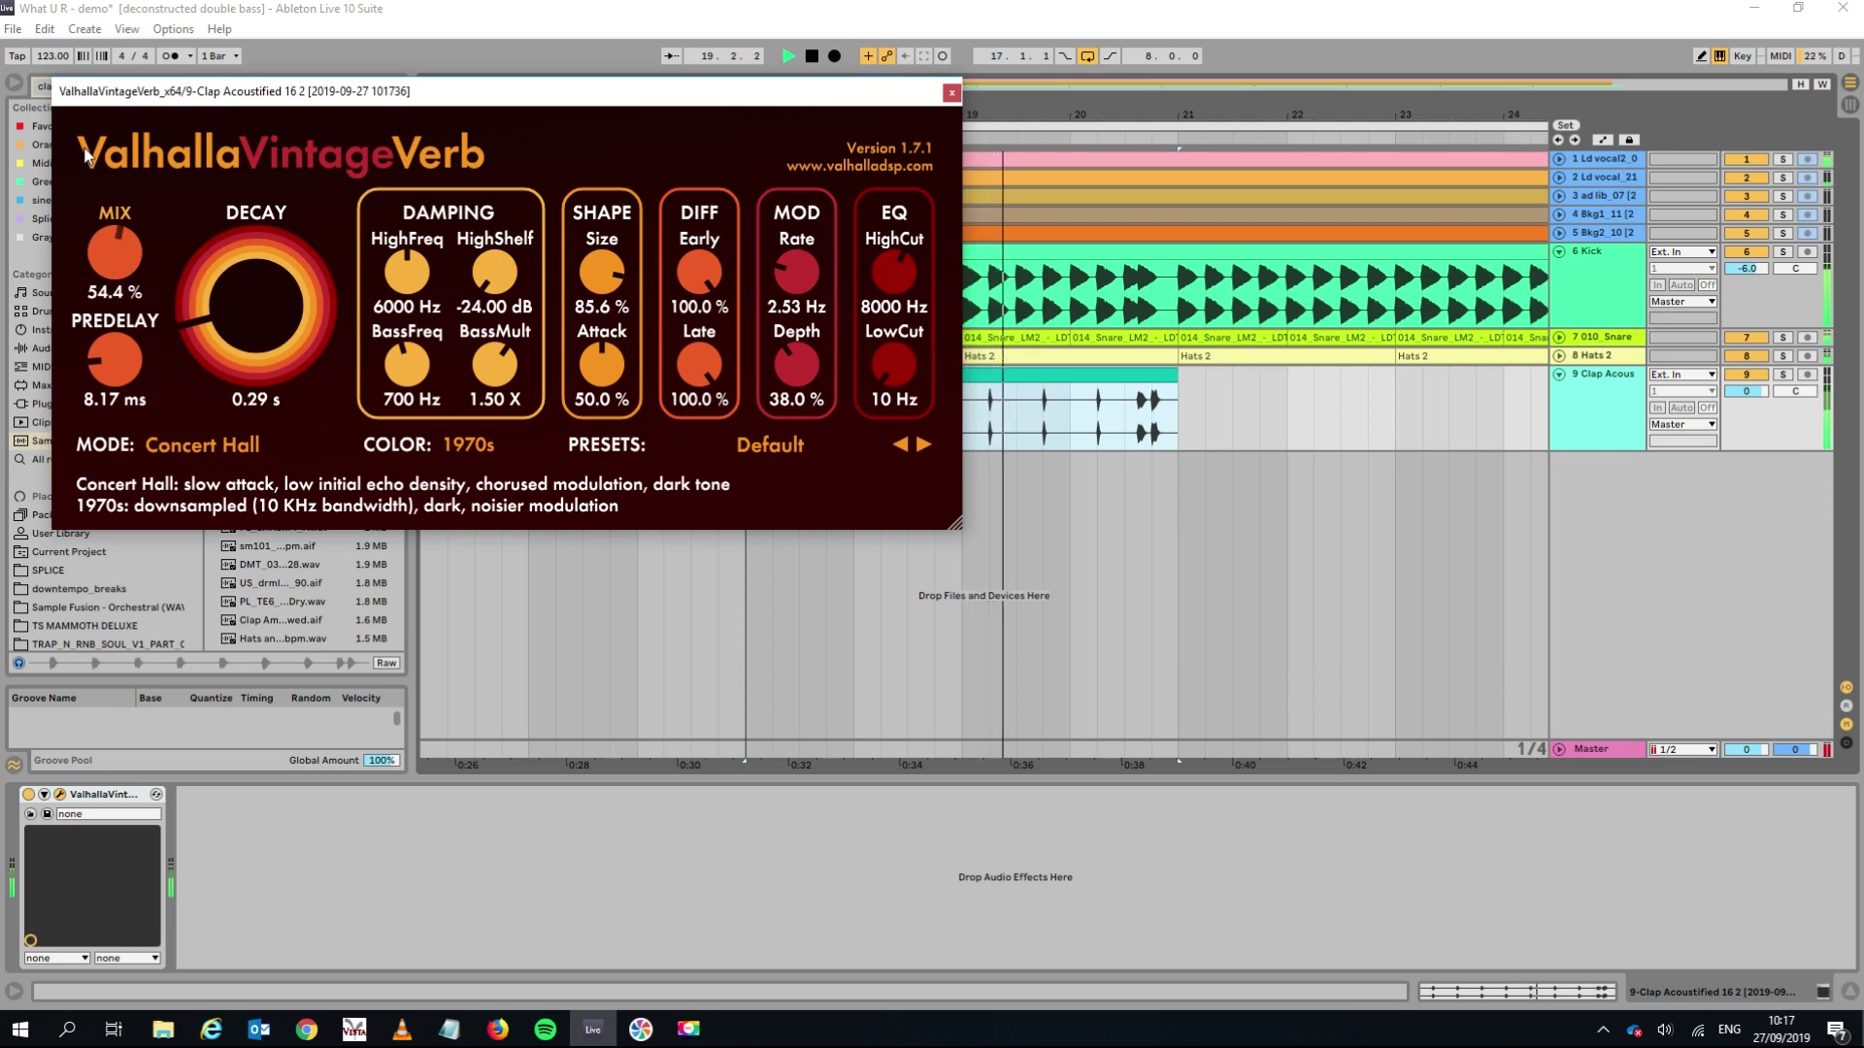
drag(62, 242, 64, 255)
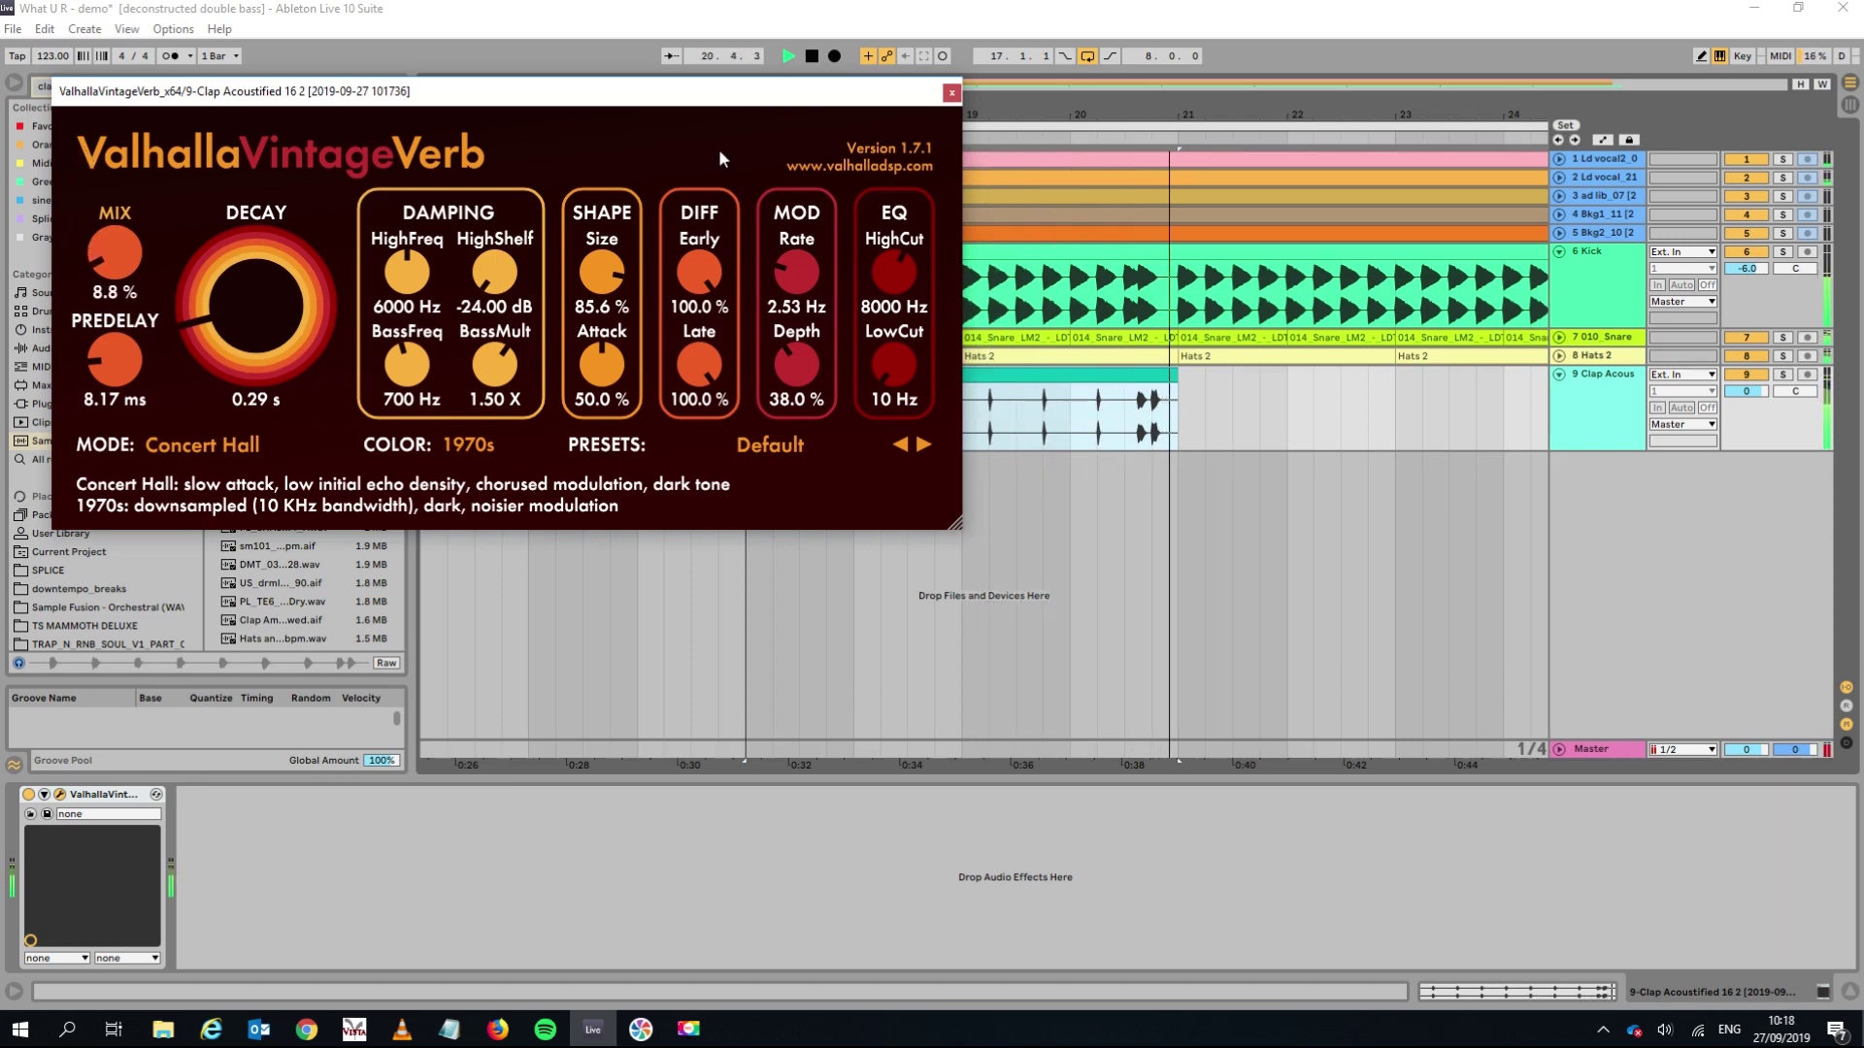
click(951, 92)
key(space)
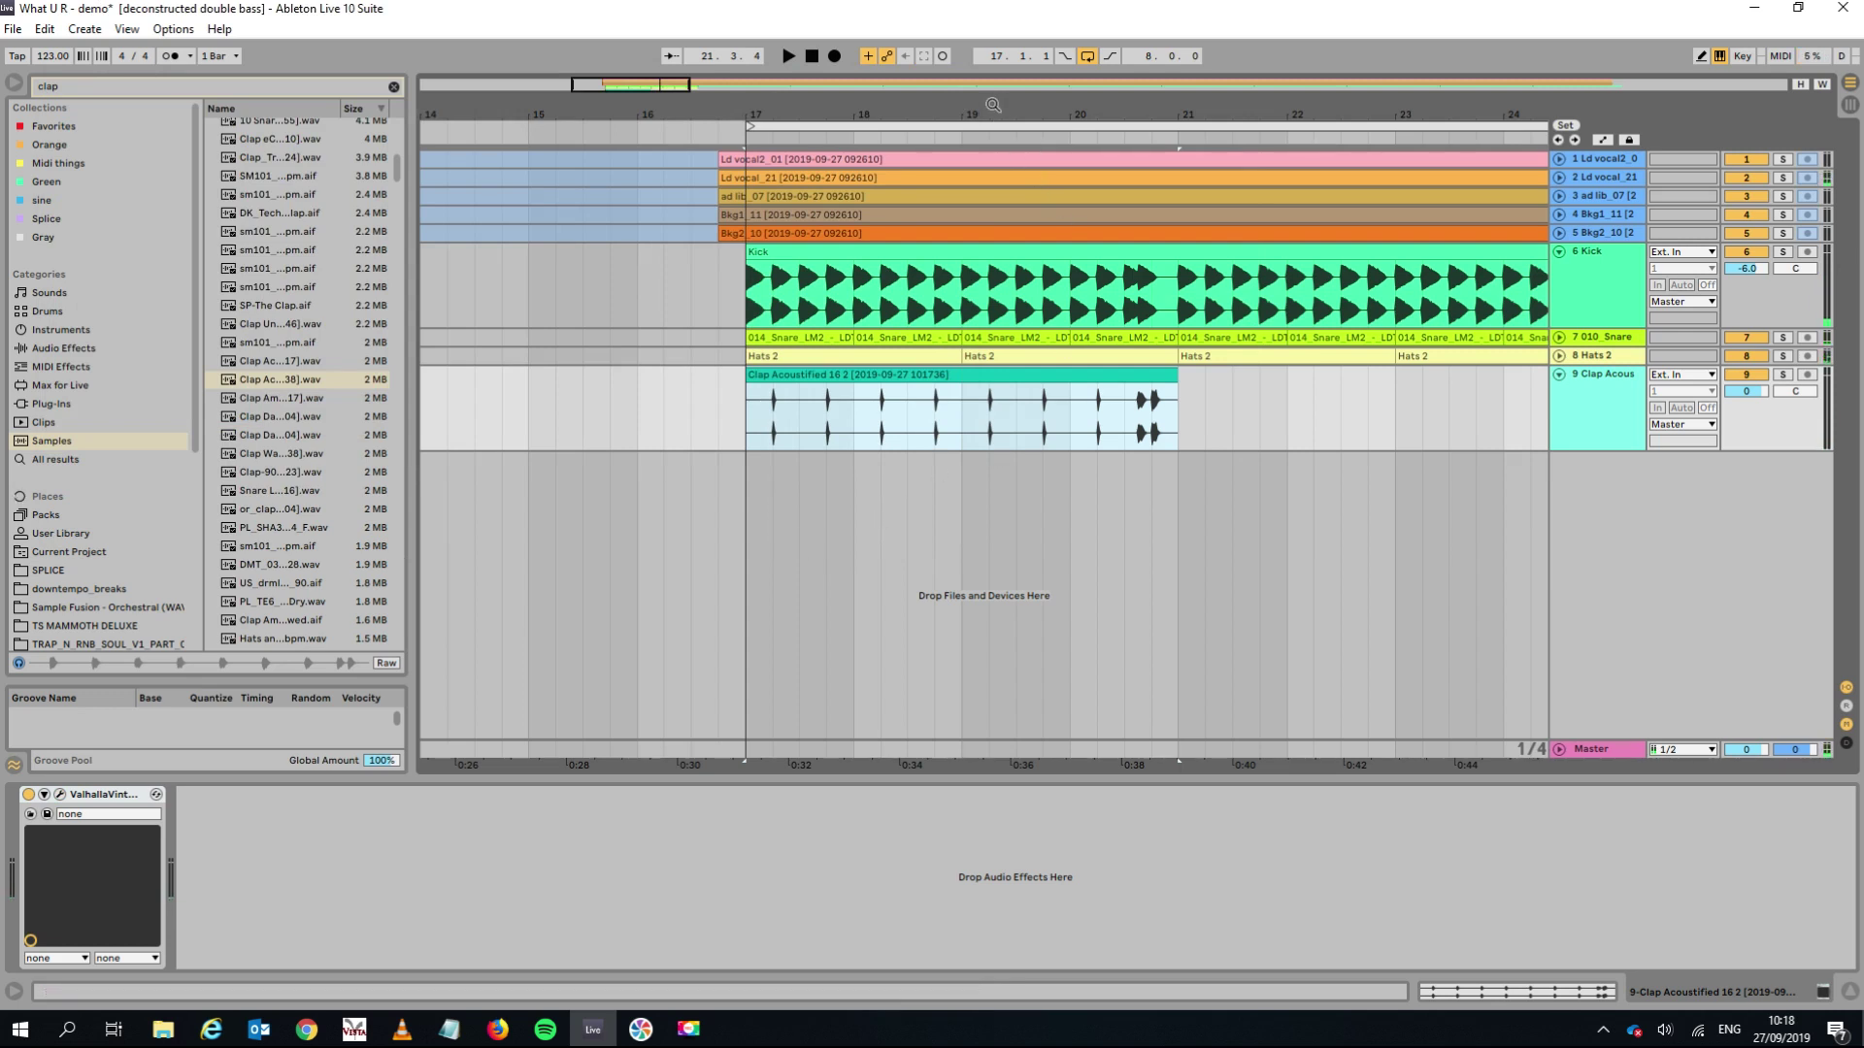
Duplicate the four-bar clap clip up to 25.1.1 and fold the Kick and clap tracks.
scroll(876, 520, down, 2)
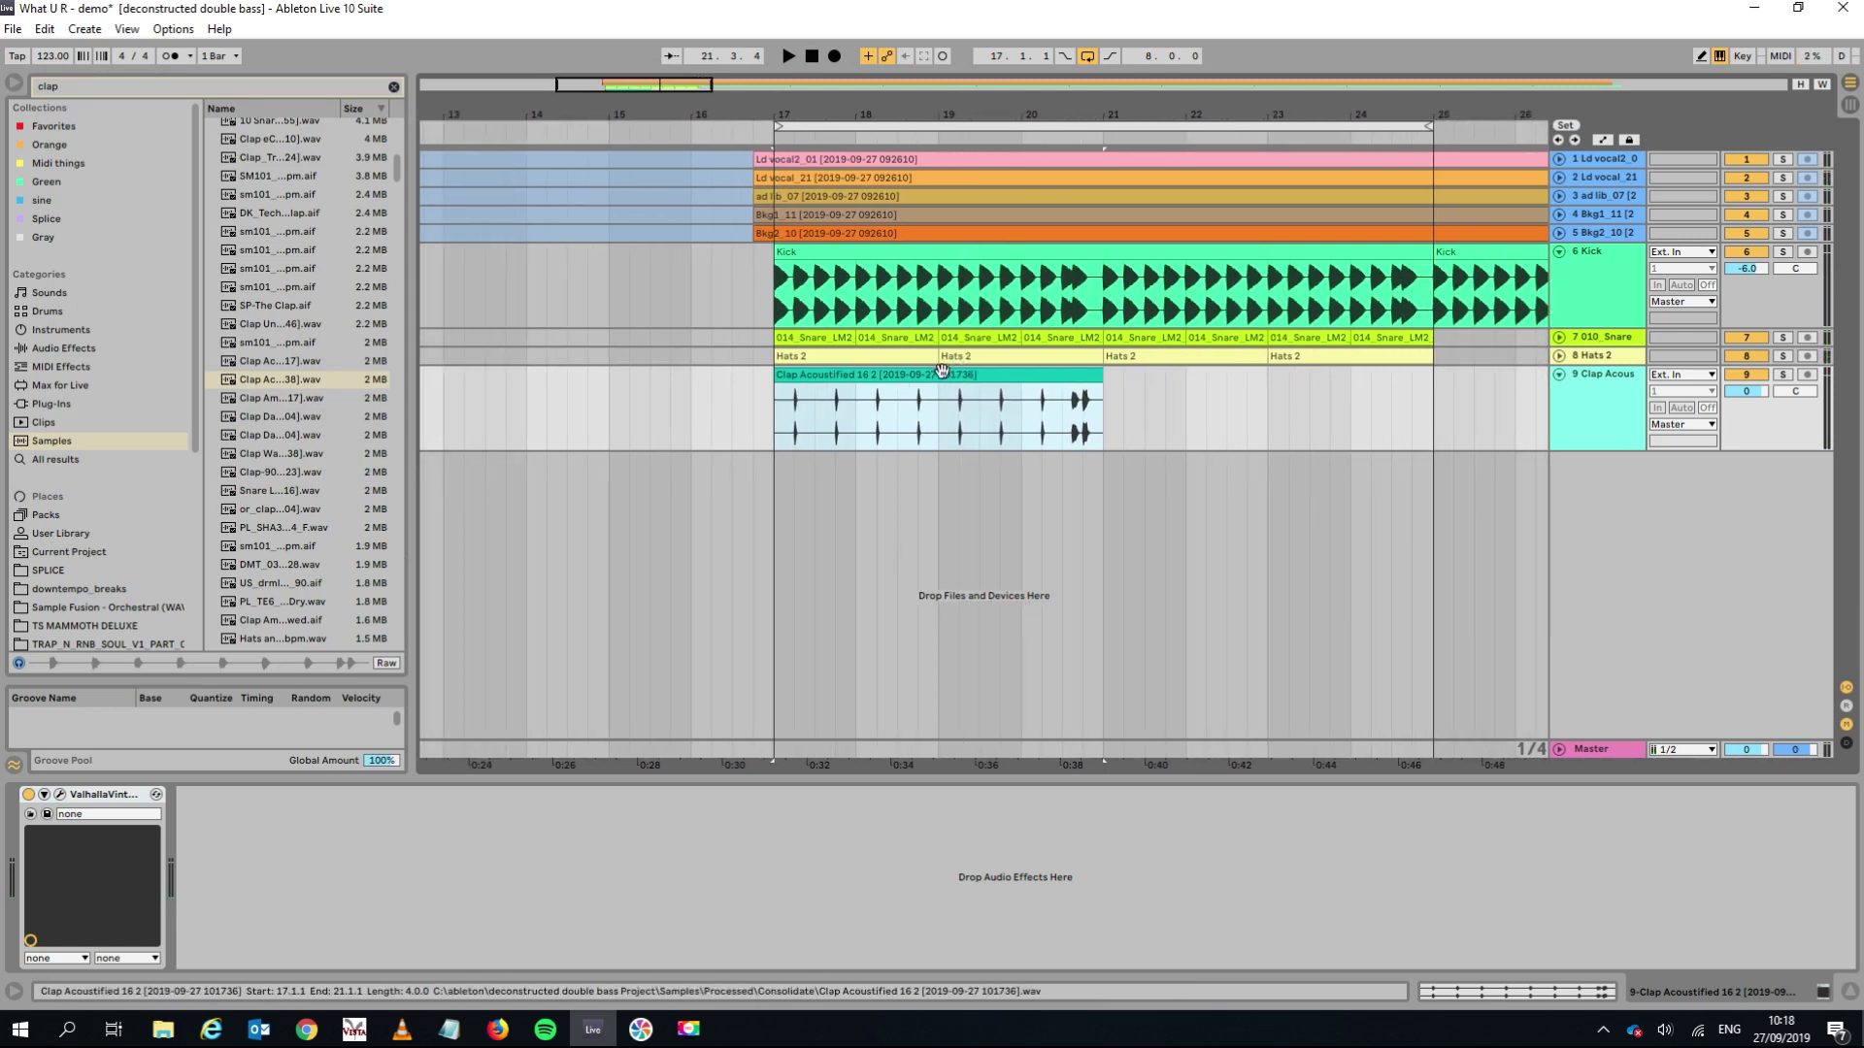
key(ctrl+d)
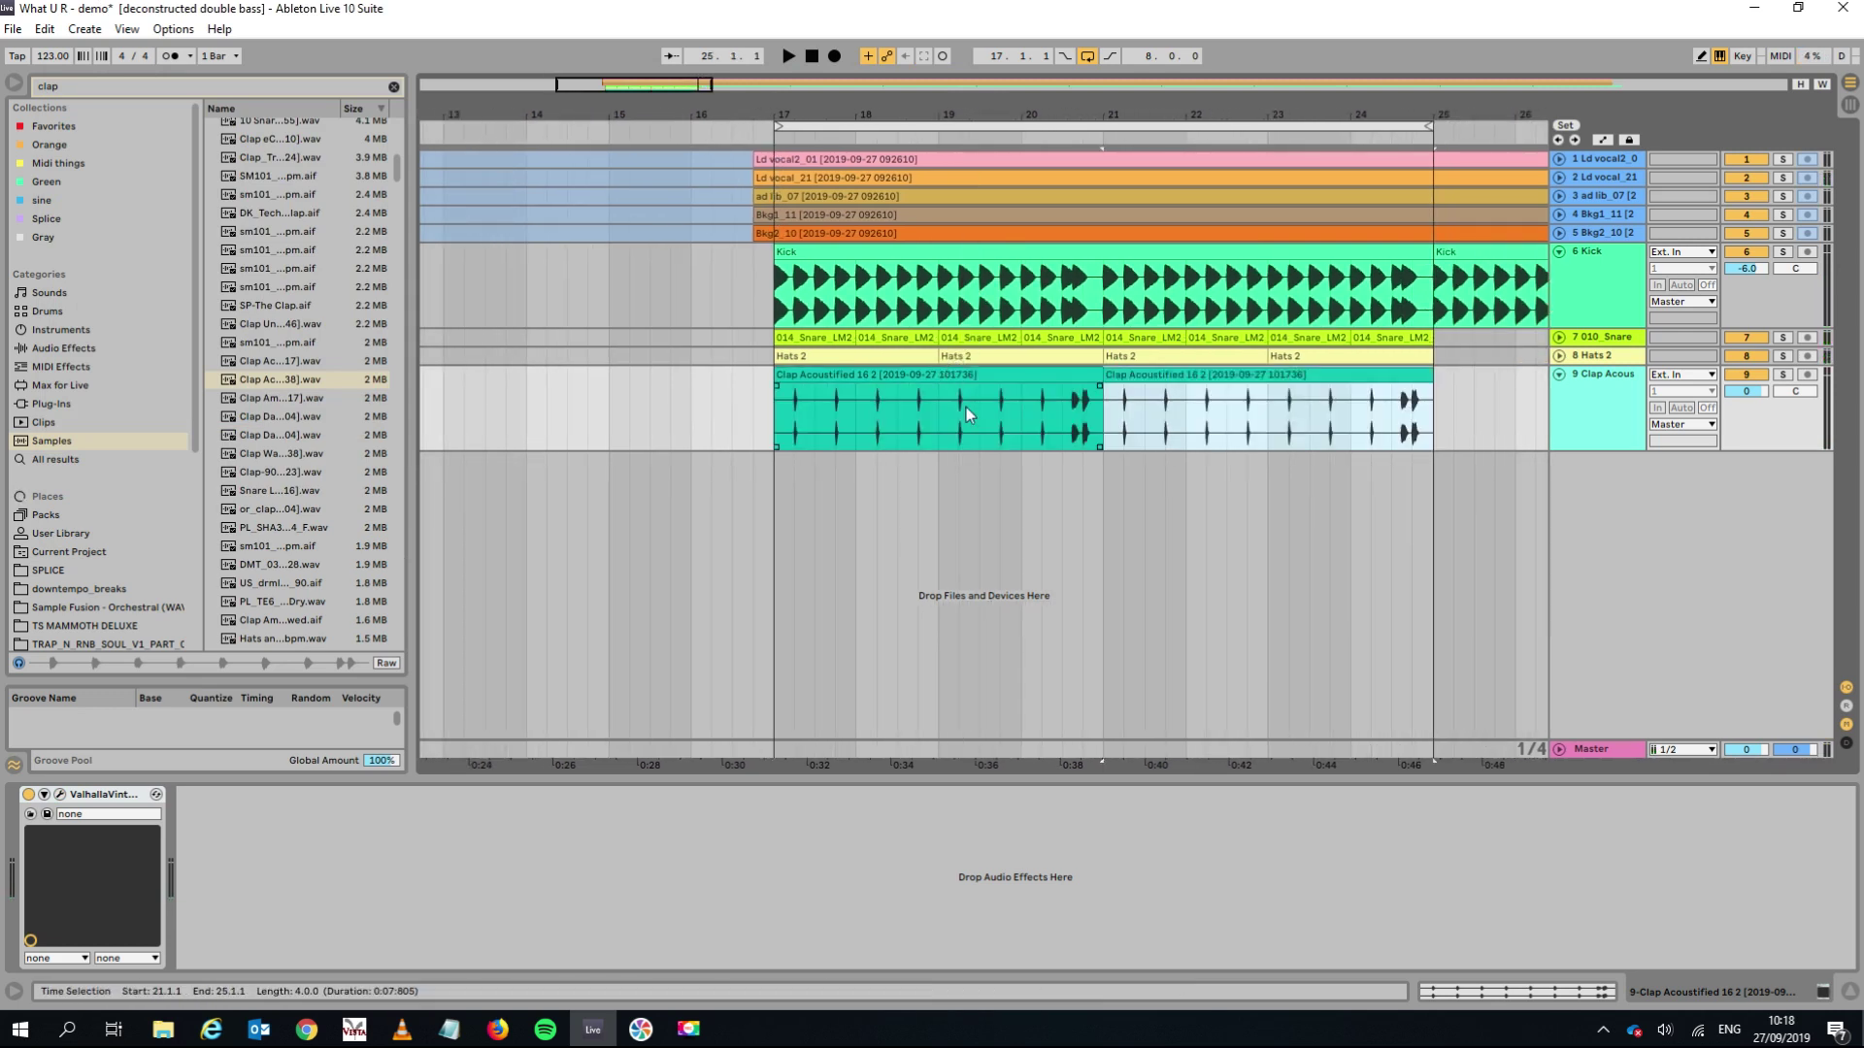
click(1559, 251)
click(1559, 307)
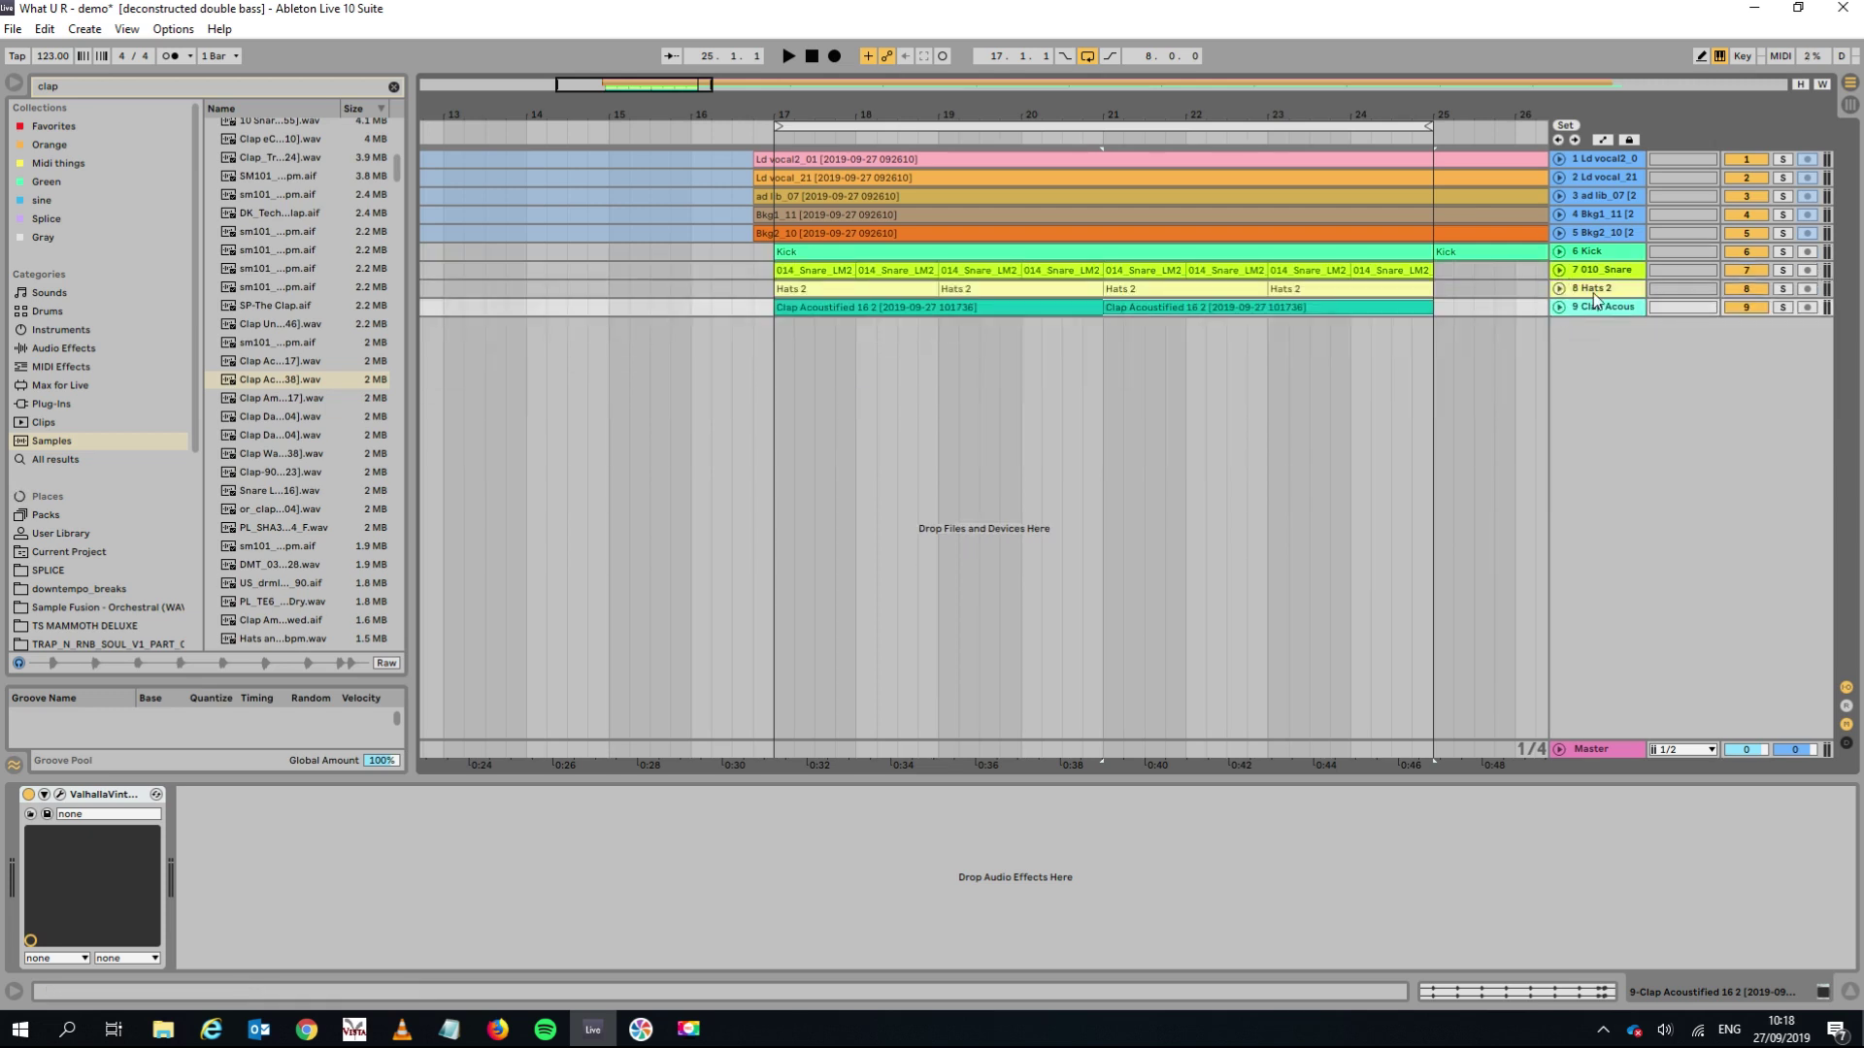
Group the Kick, 010_Snare, Hats 2 and clap tracks and rename the group DRUM GROUP.
click(1599, 254)
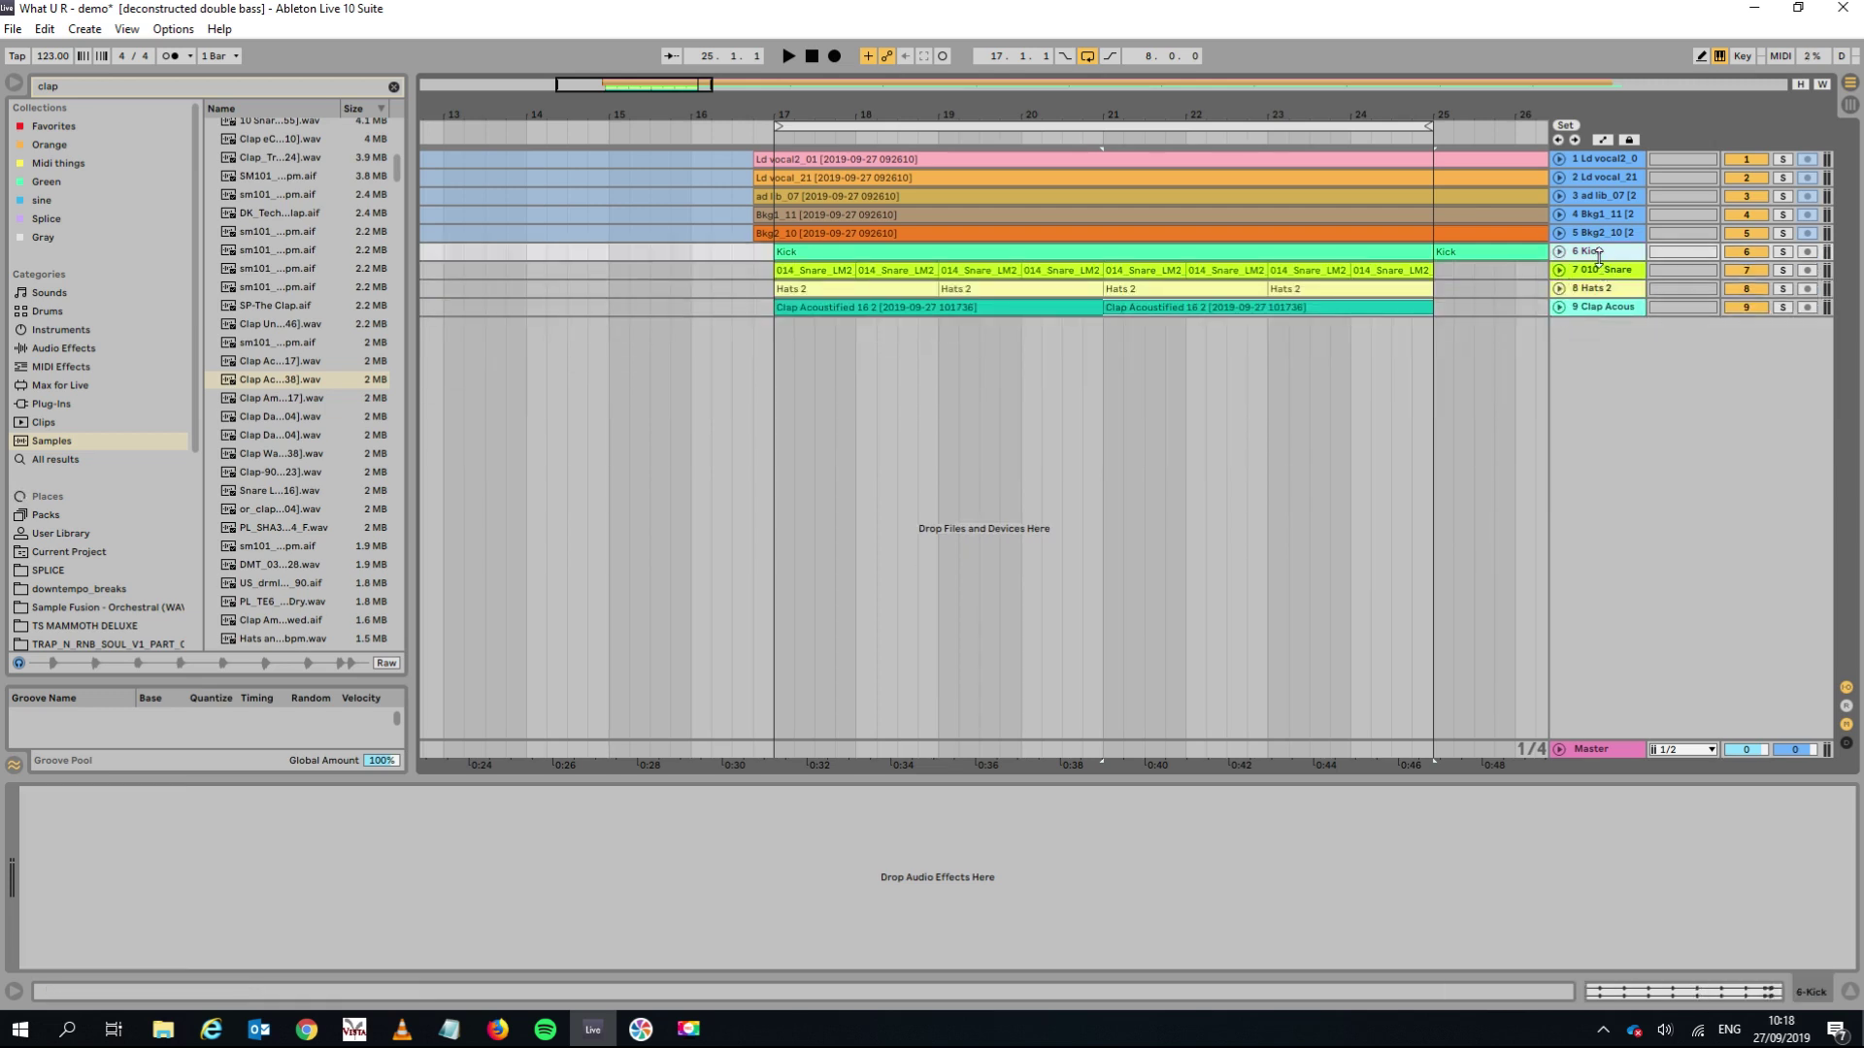
click(1612, 307)
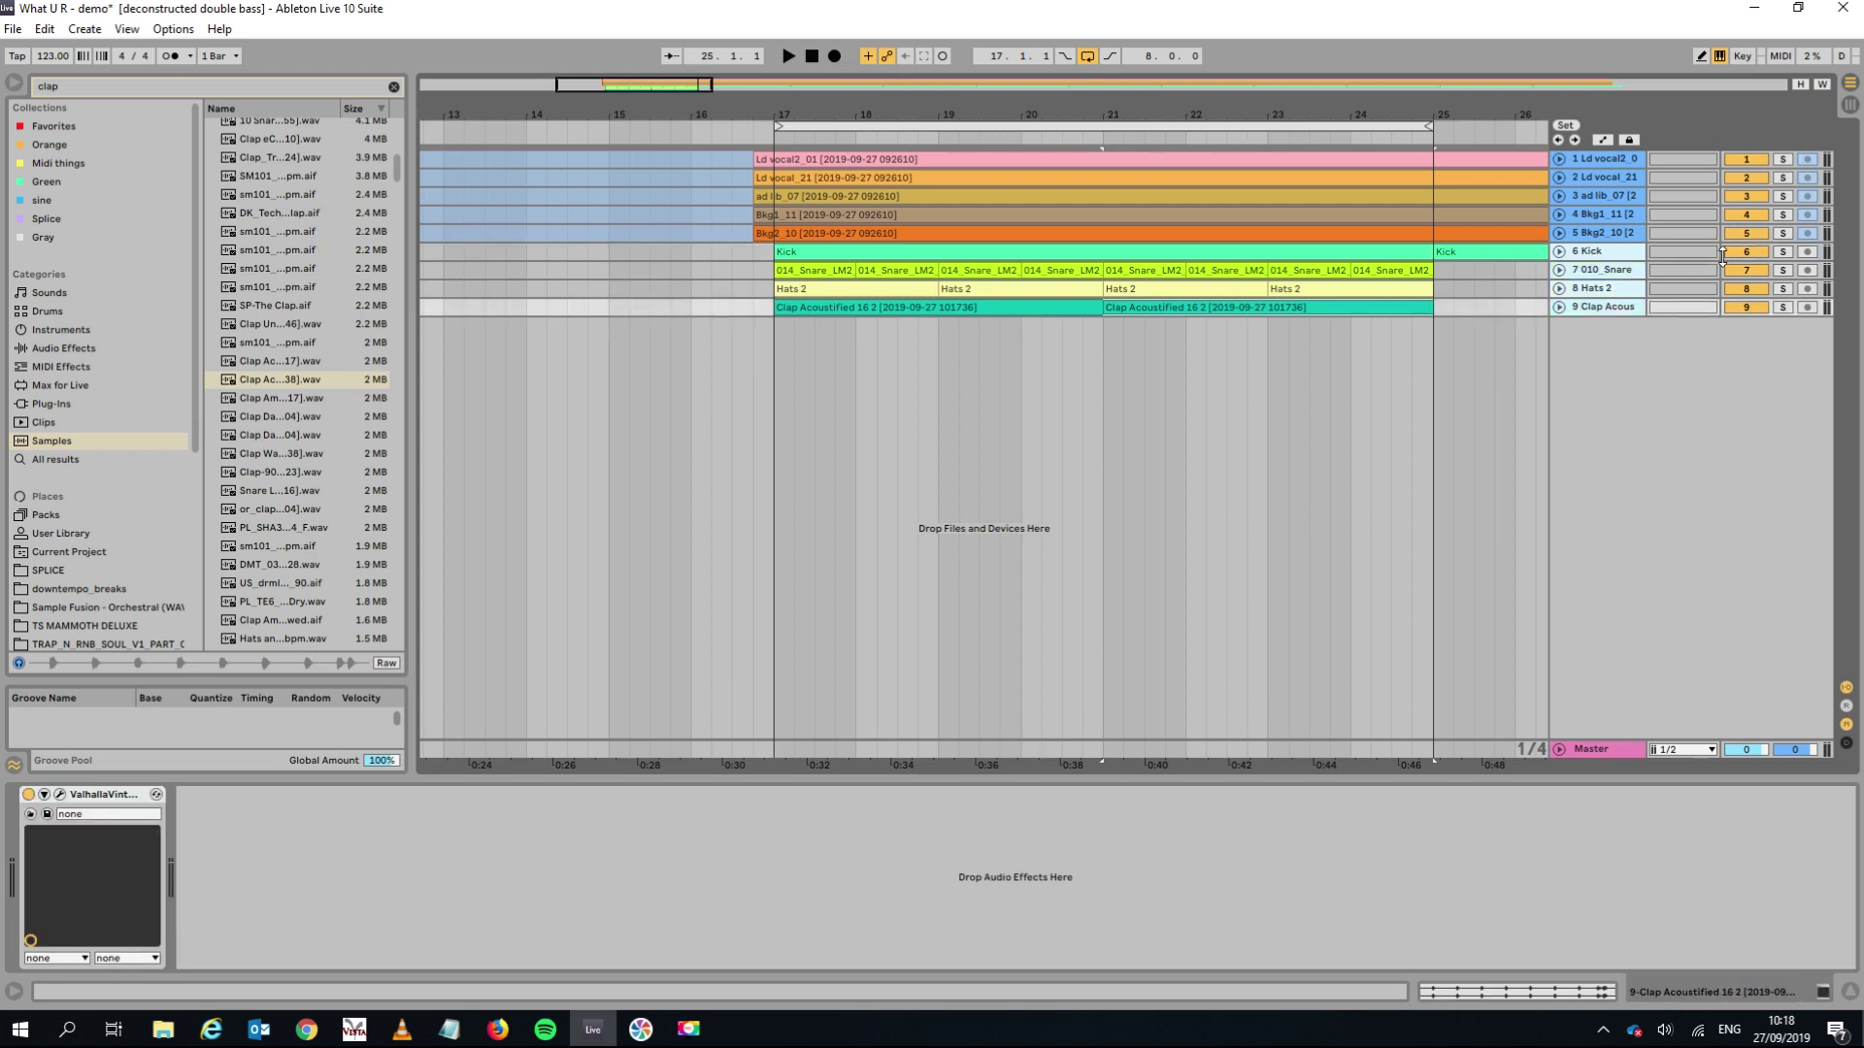
key(ctrl+g)
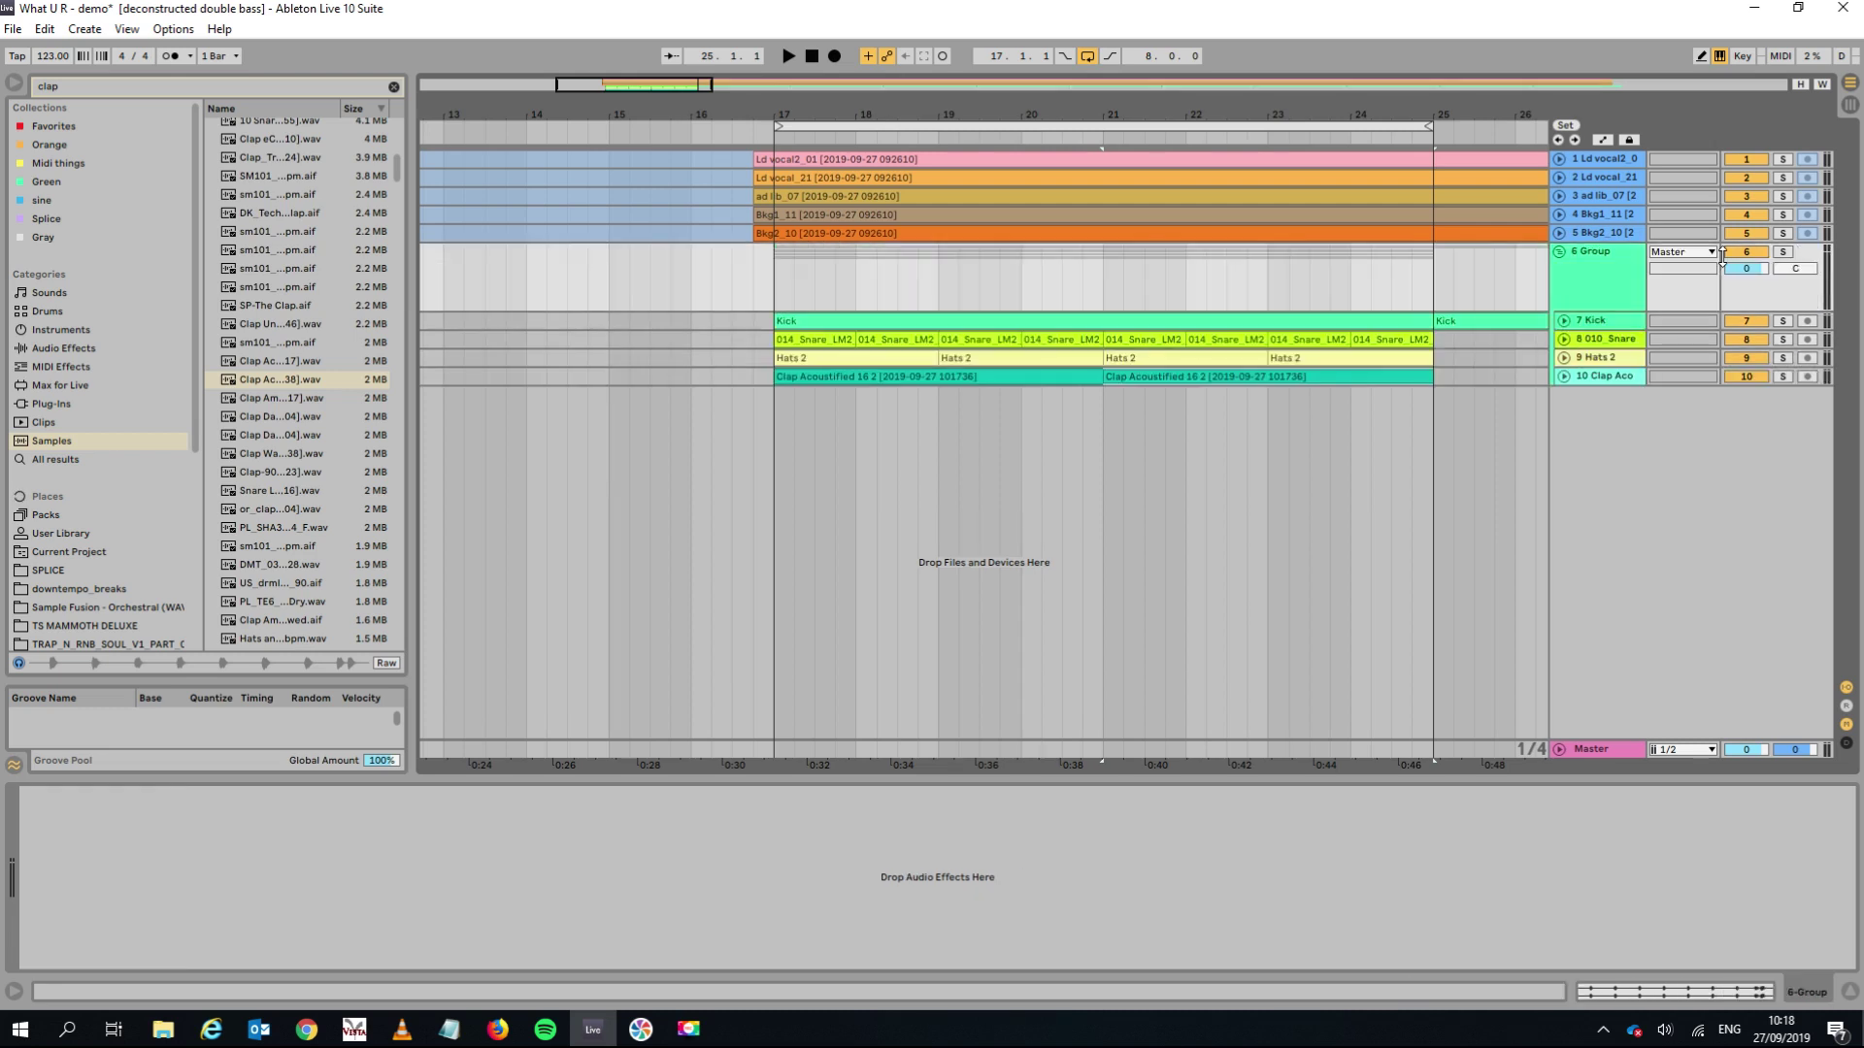
right_click(1607, 260)
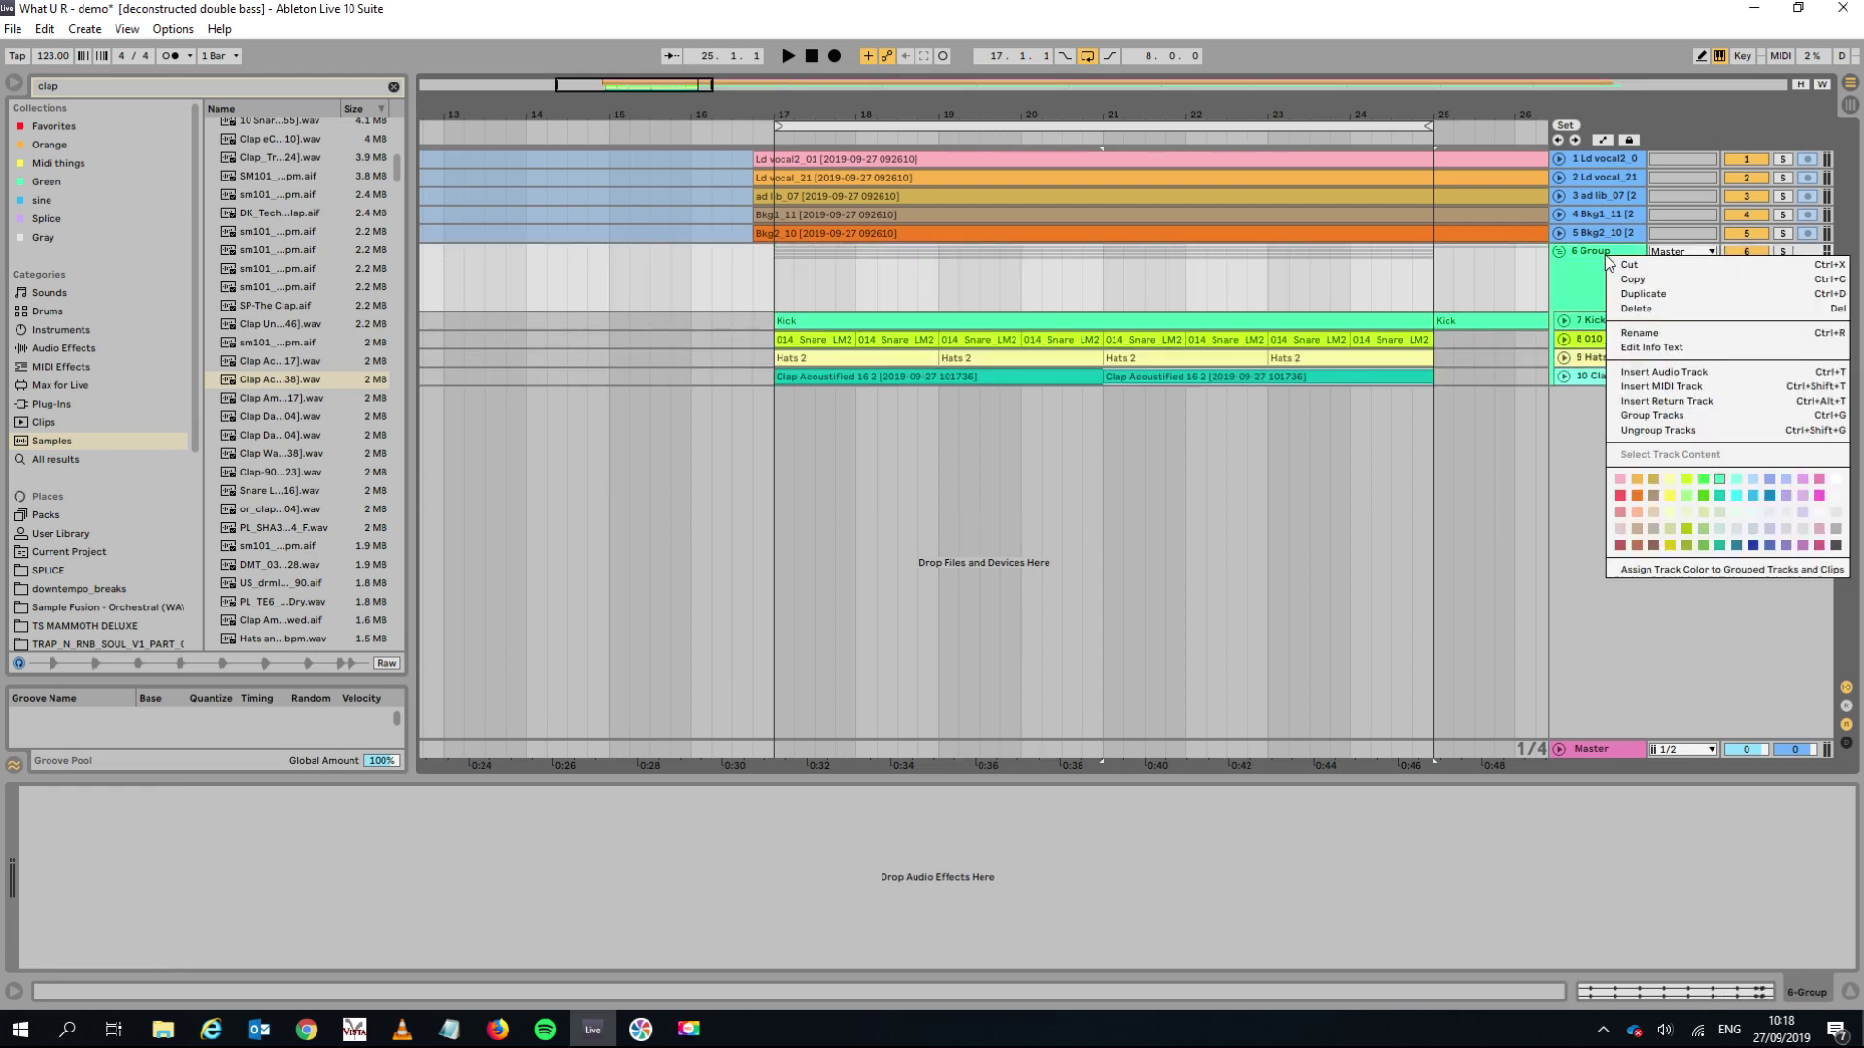
click(1648, 334)
text(DRUM)
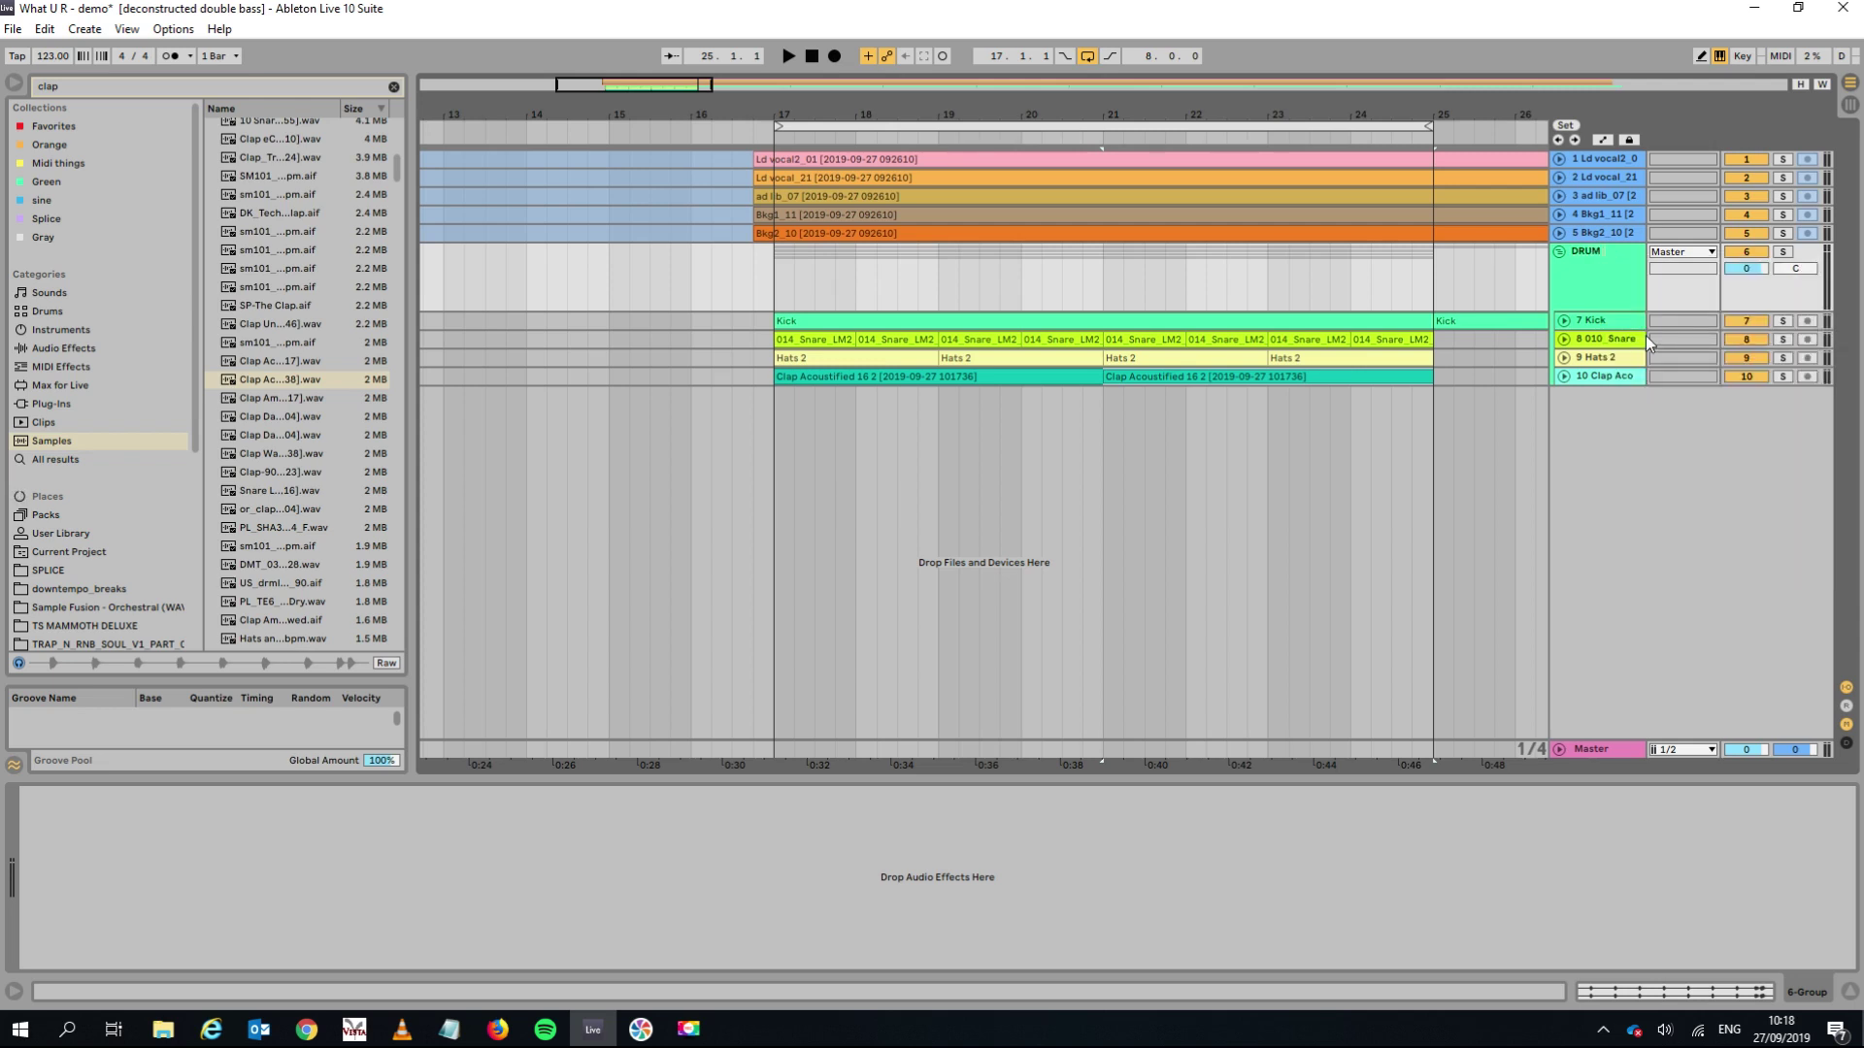
text( GRIYOUP)
Group the five vocal tracks, from Ld vocal2 to Bkg2, and rename the group VOCAL GROUP.
click(1625, 236)
click(1616, 159)
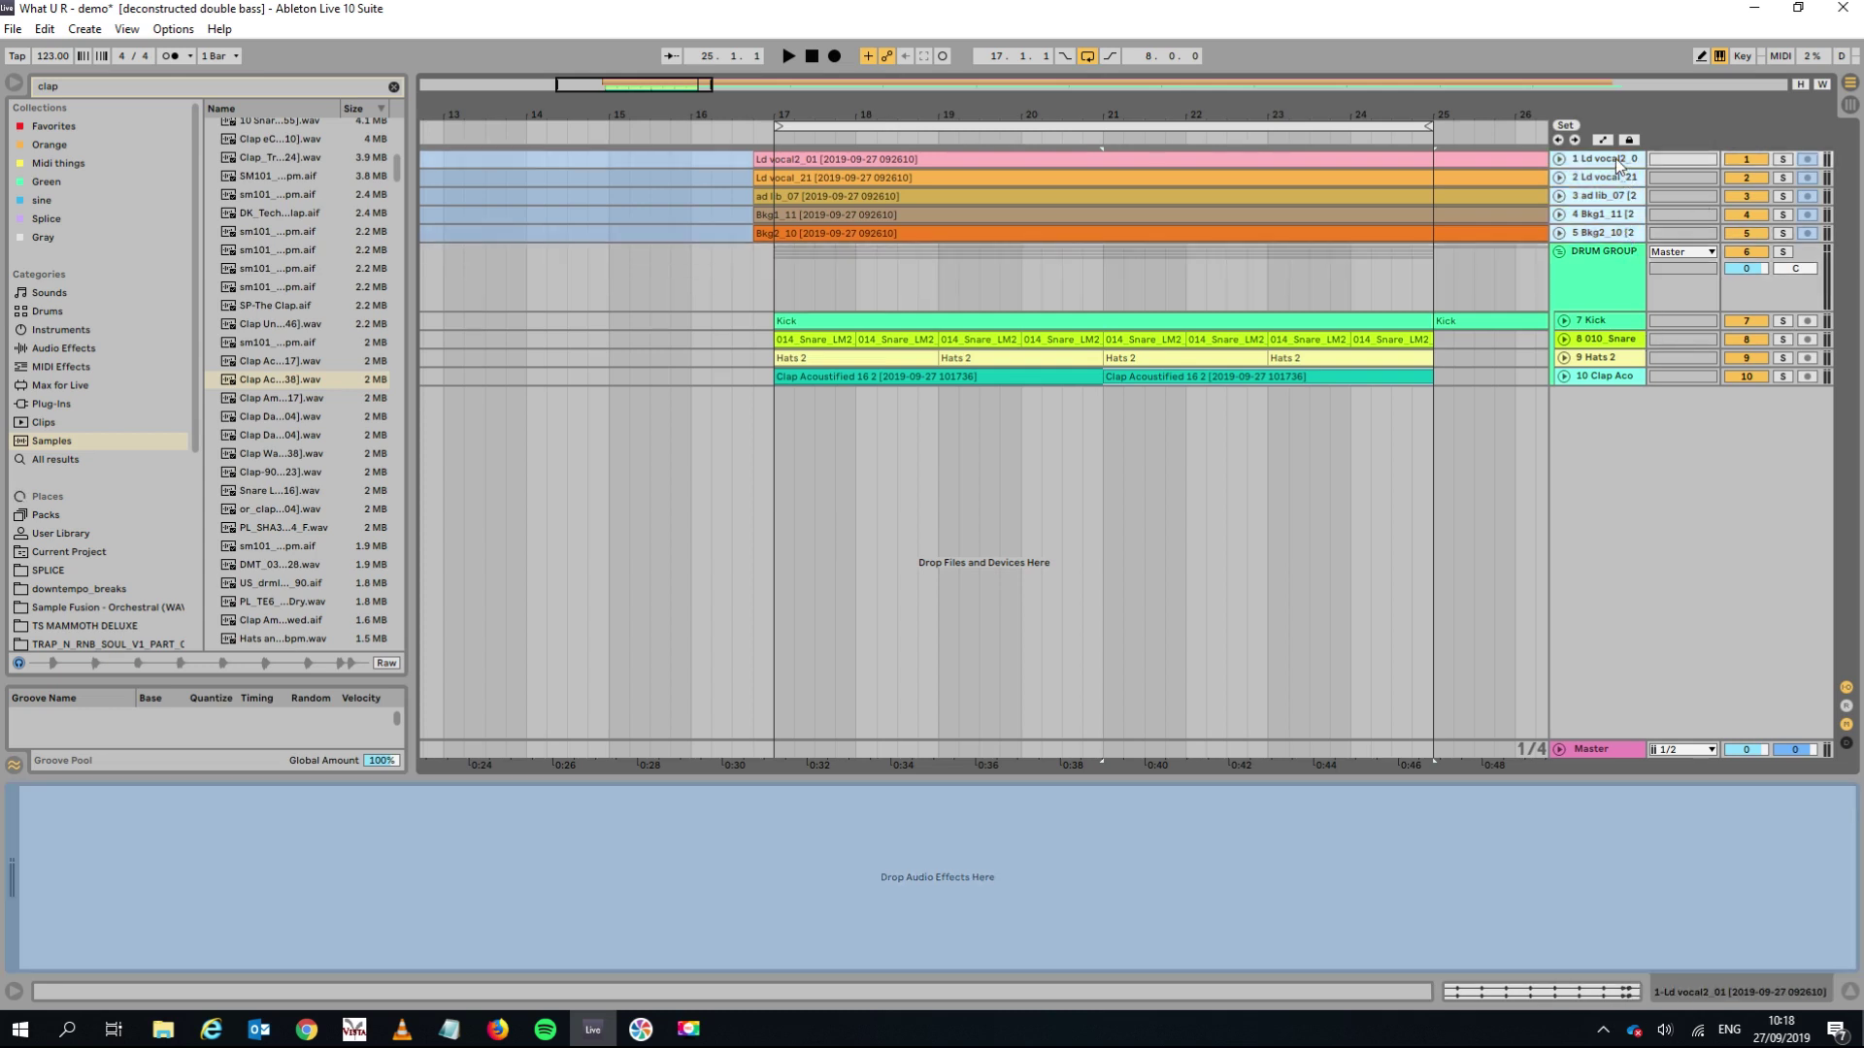
key(ctrl+g)
right_click(1615, 160)
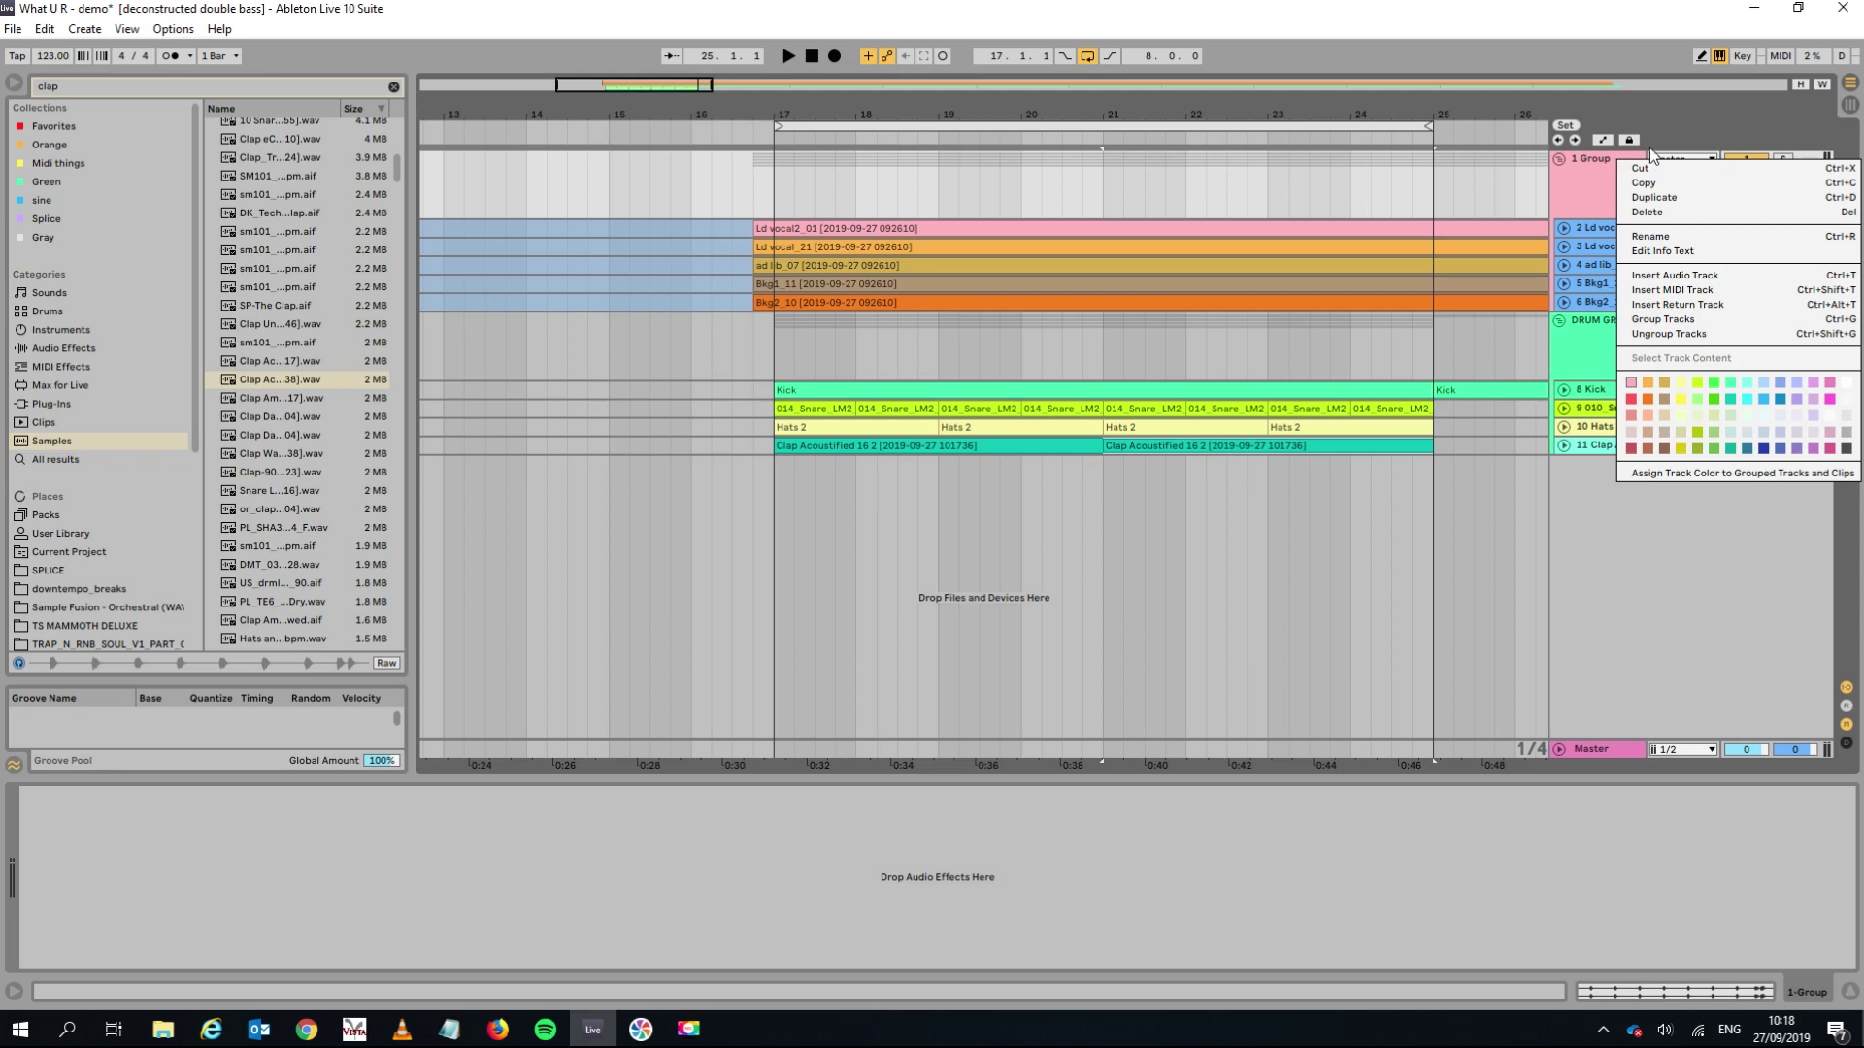
click(1674, 235)
text(VOCAL GROUP)
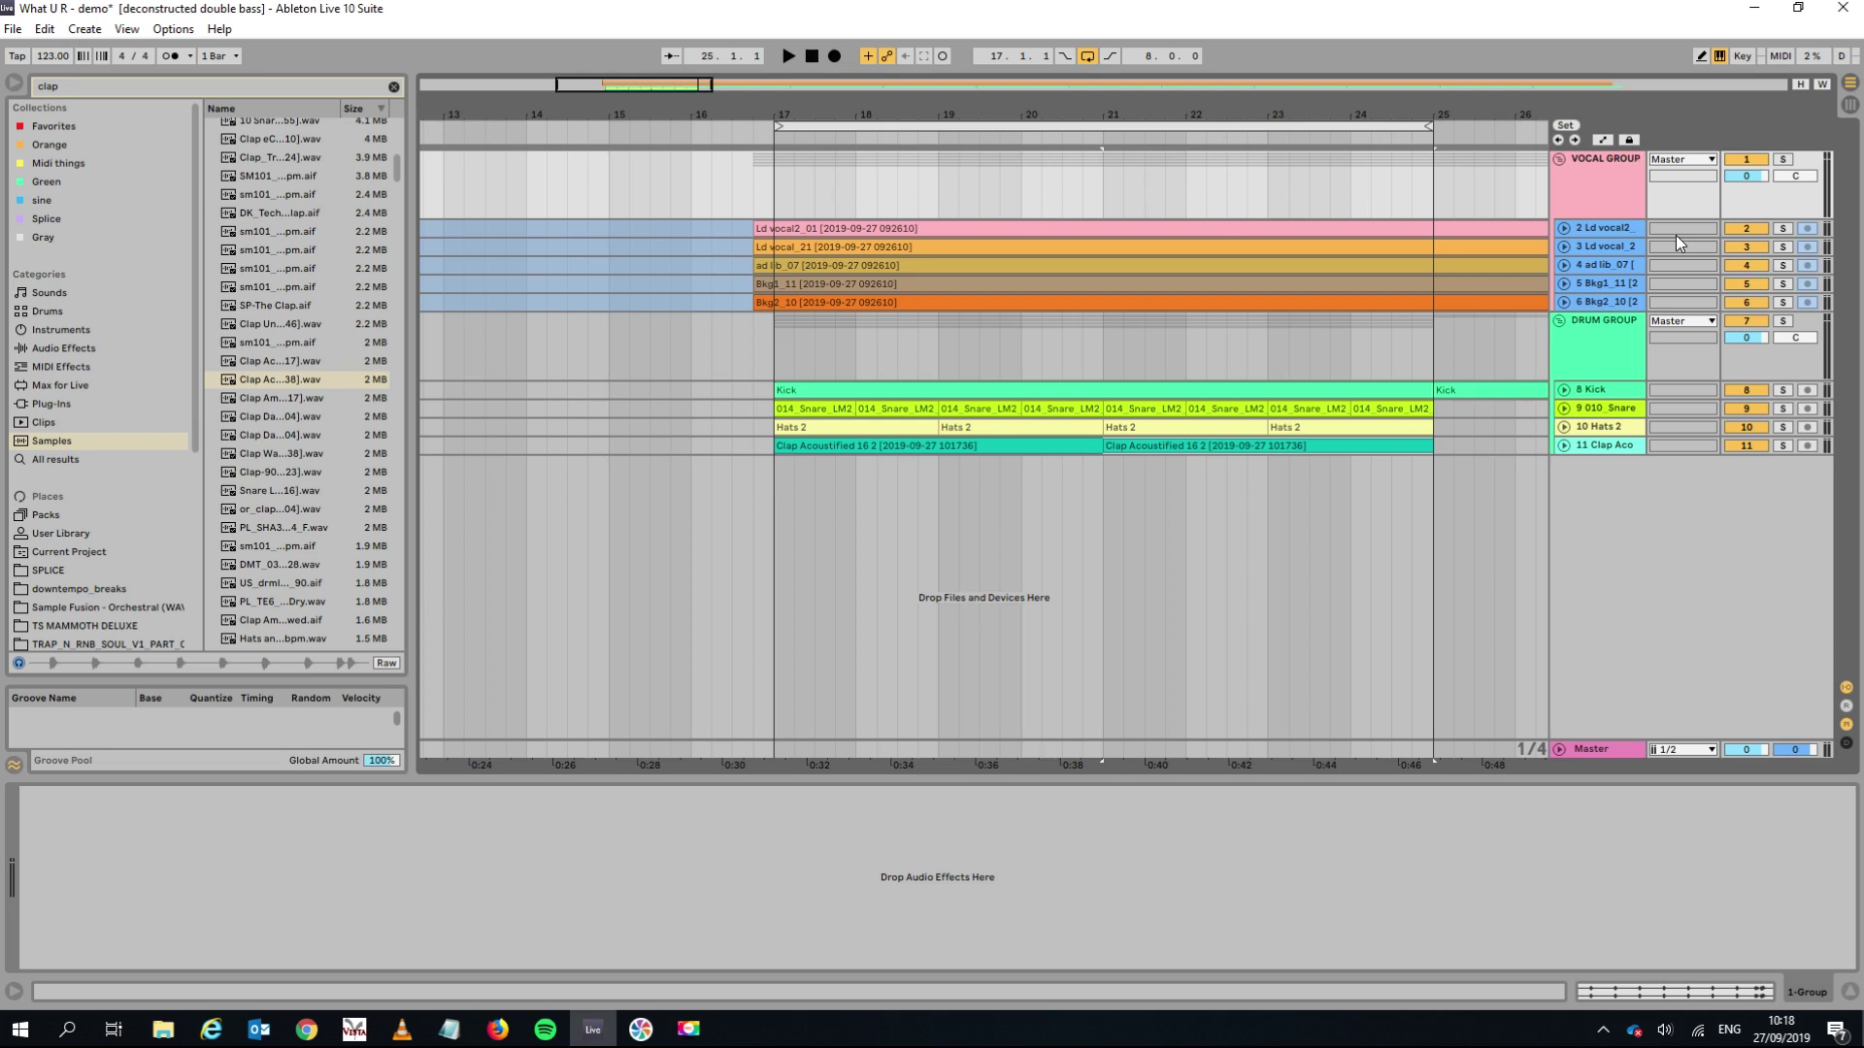
Collapse the vocal and drum groups and select the loop range from 17.1.1 to 25.1.1.
click(1559, 159)
click(1562, 208)
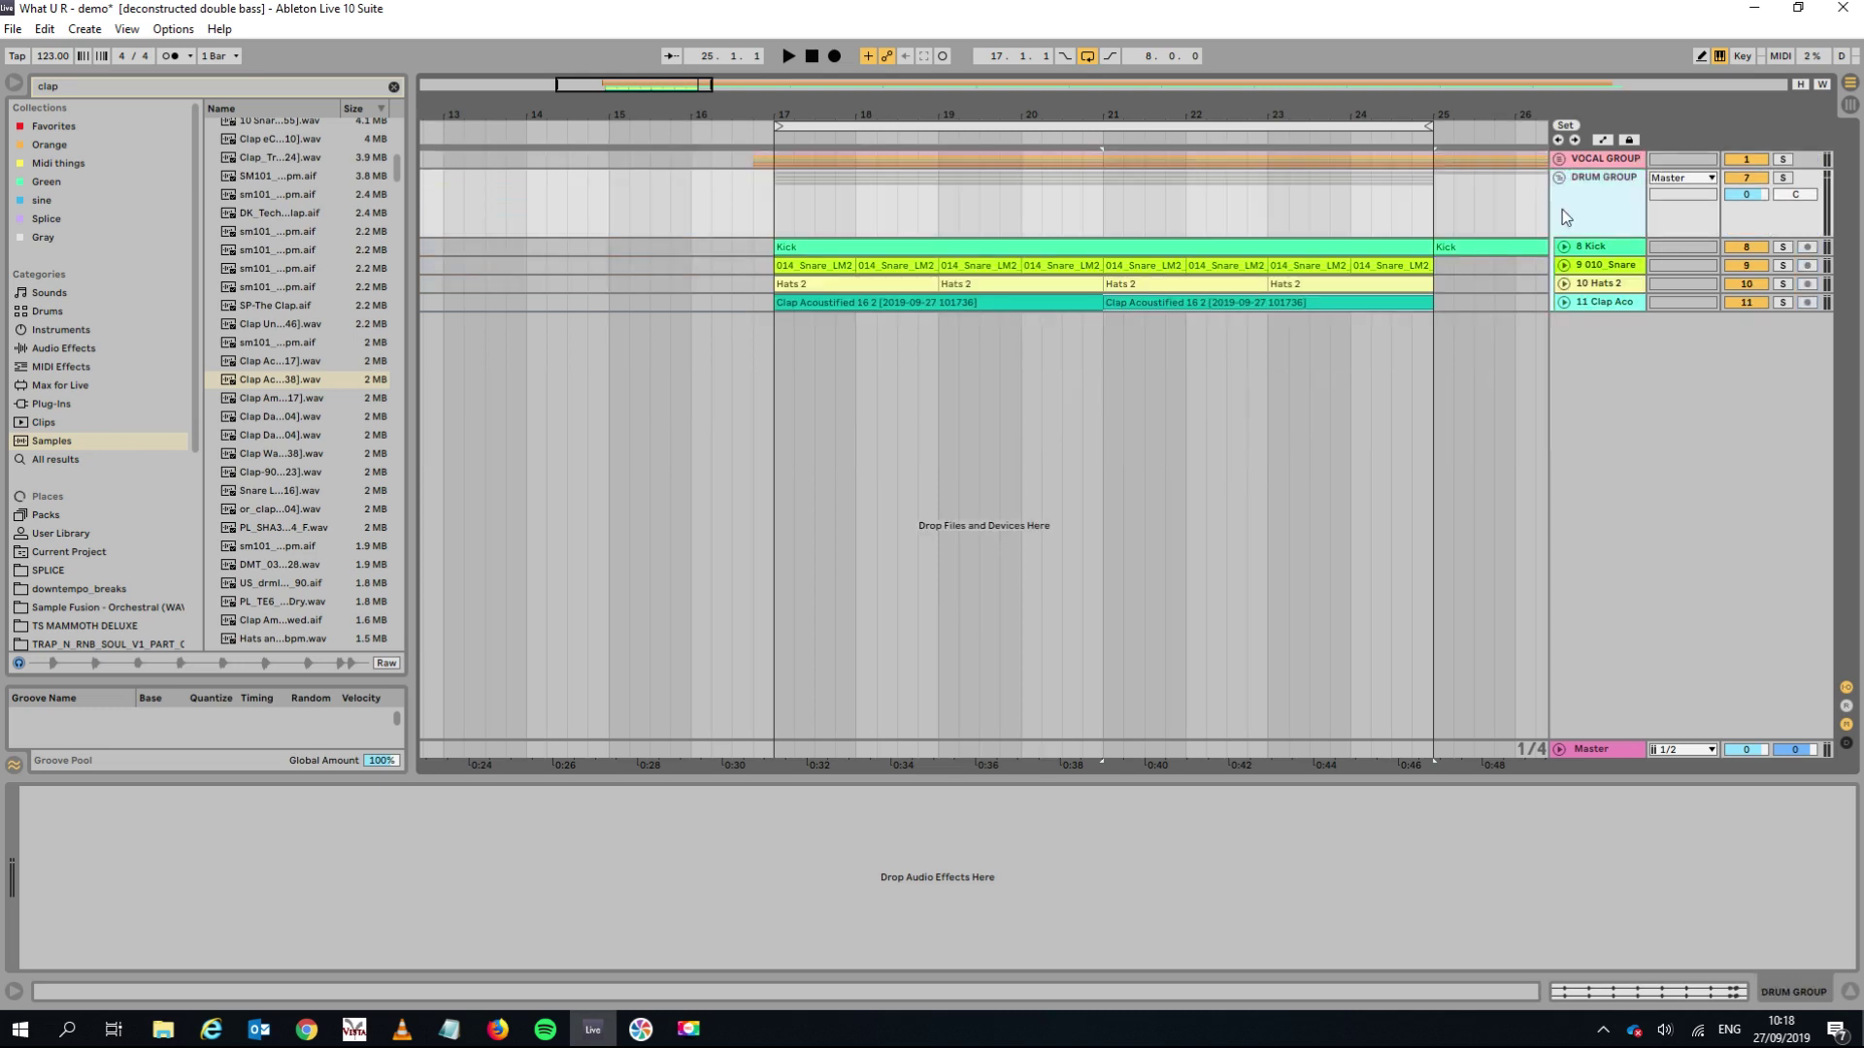
click(1558, 178)
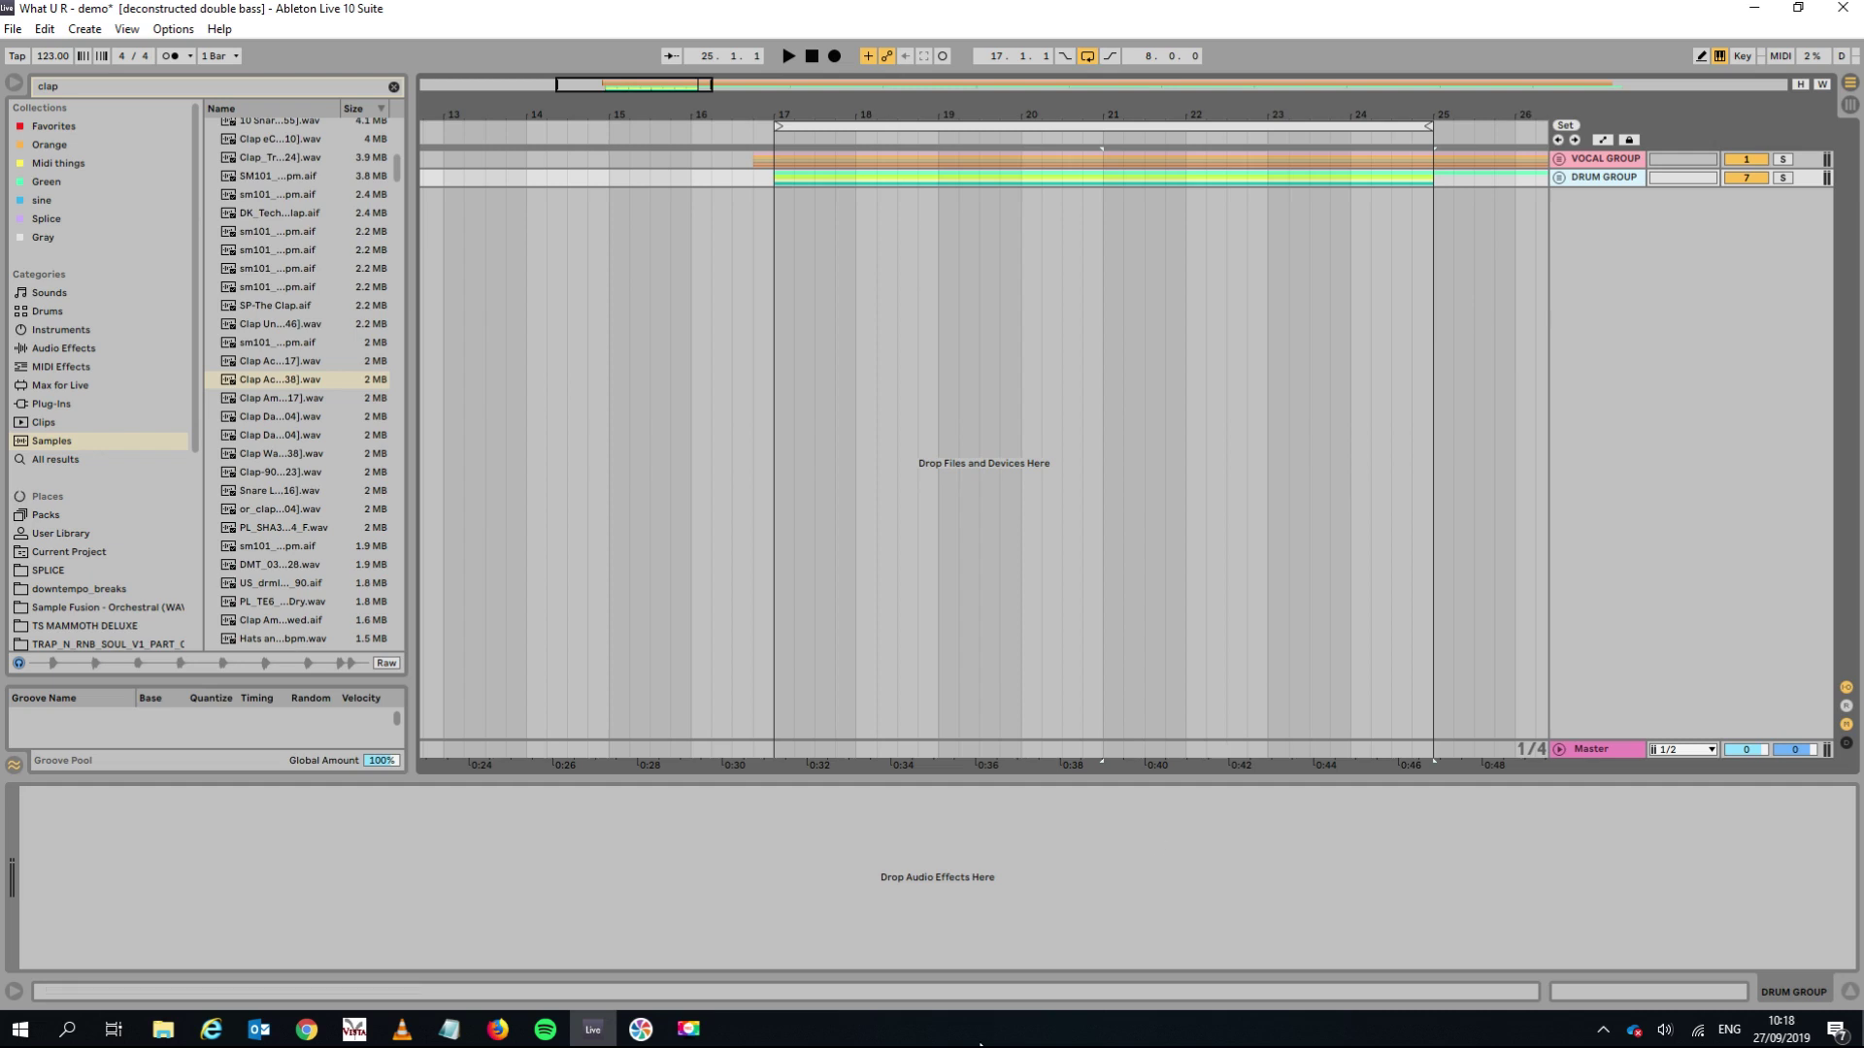
click(867, 126)
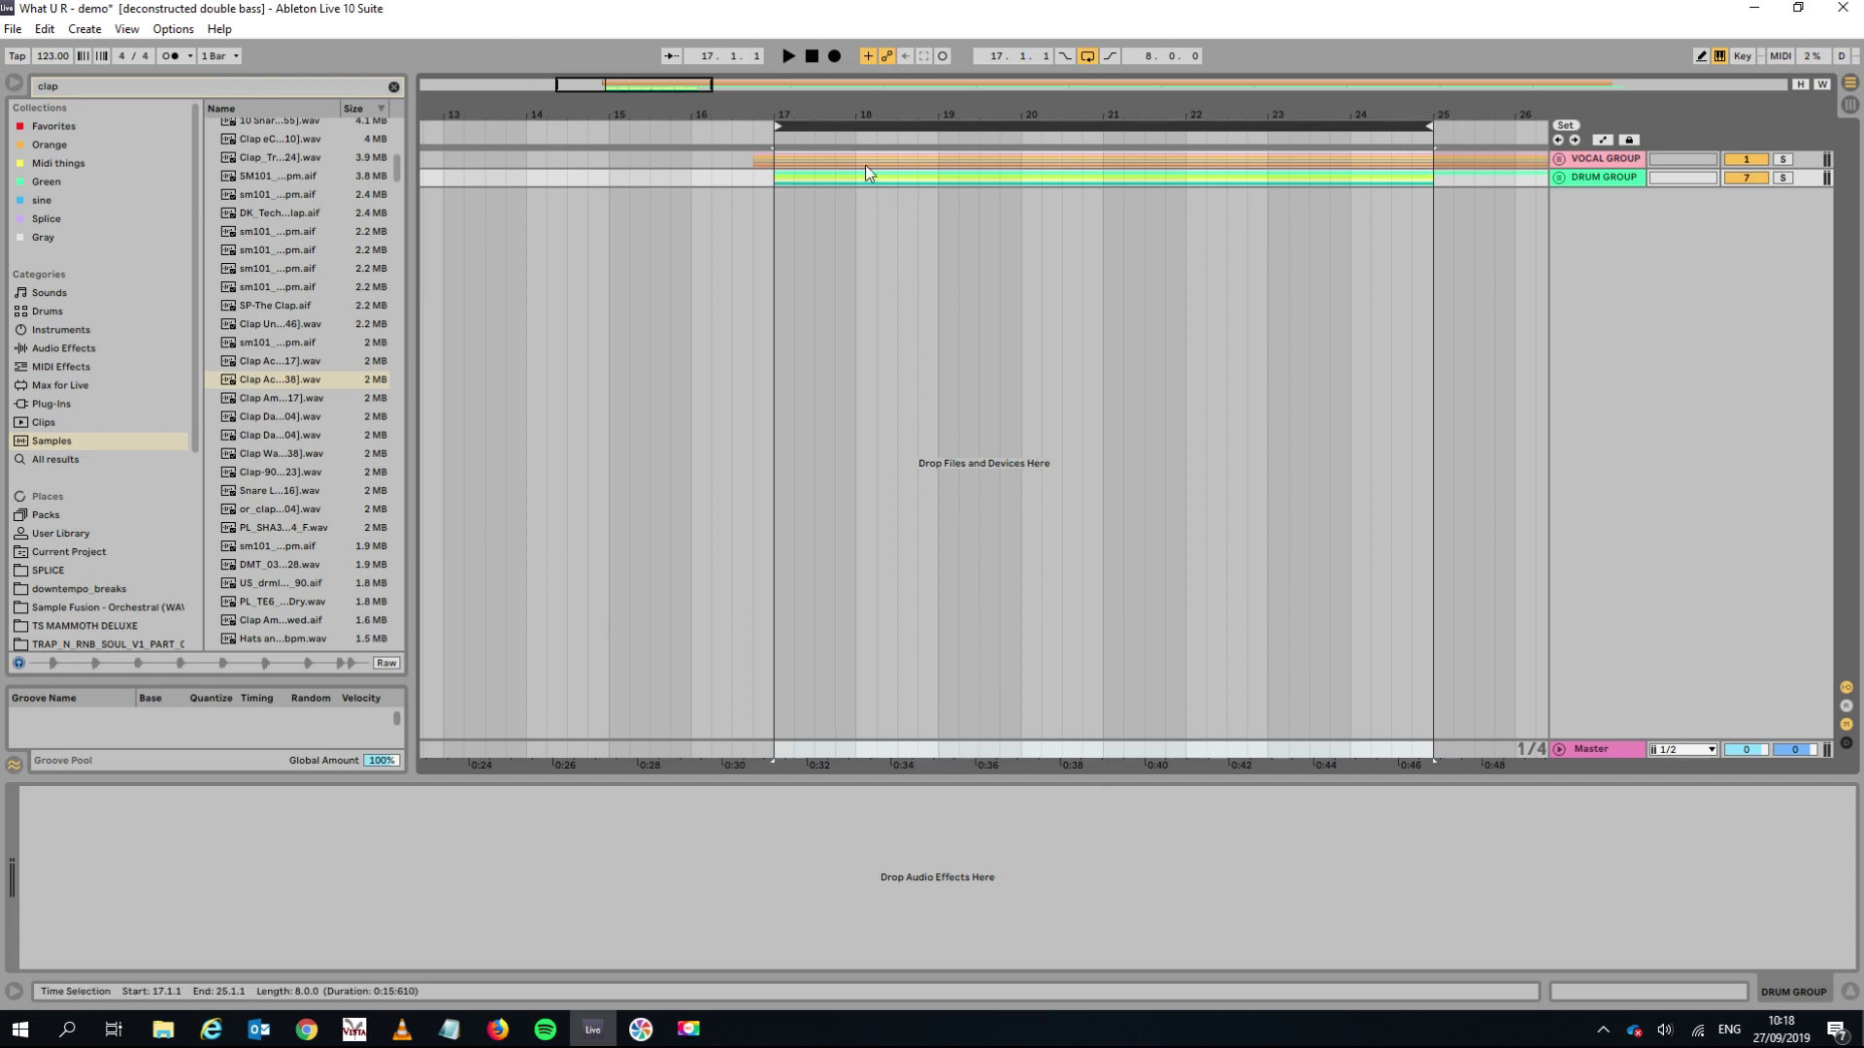
Search the SPLICE folder for "bass" and extend the search to all samples.
click(37, 571)
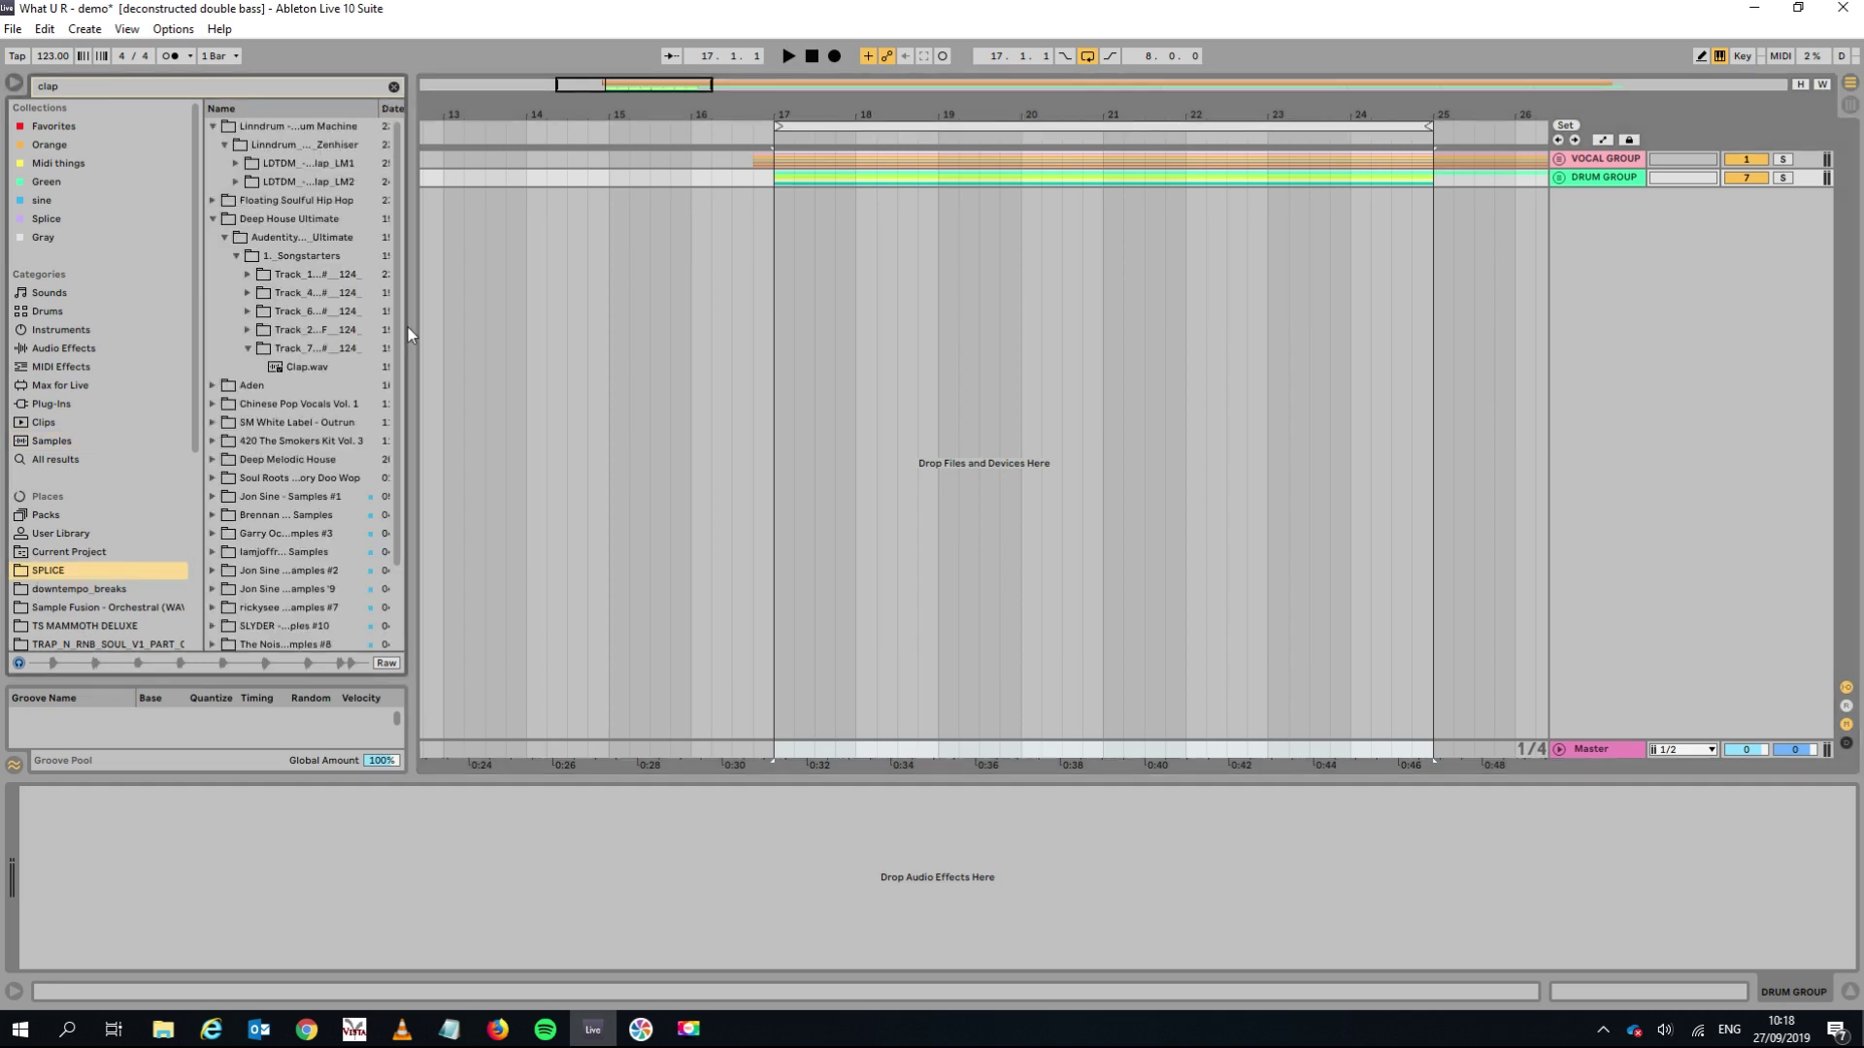
click(210, 127)
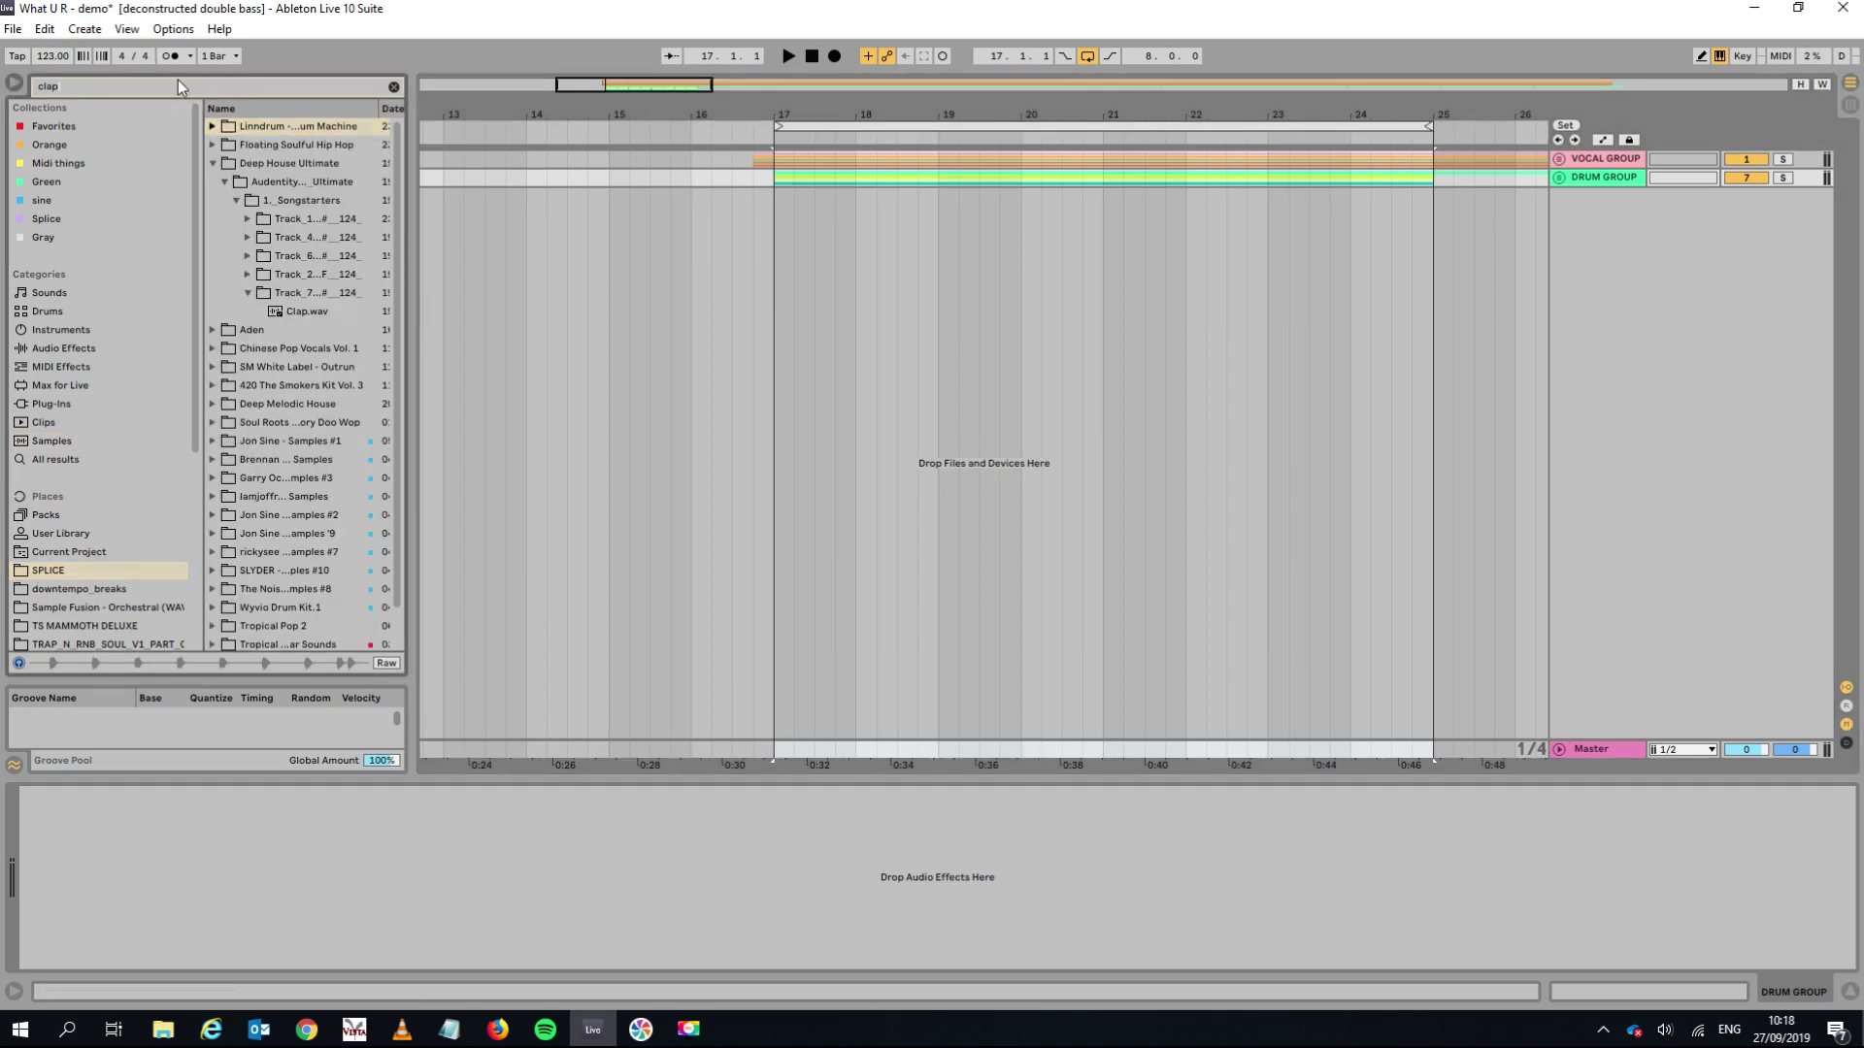
click(178, 84)
text(bass)
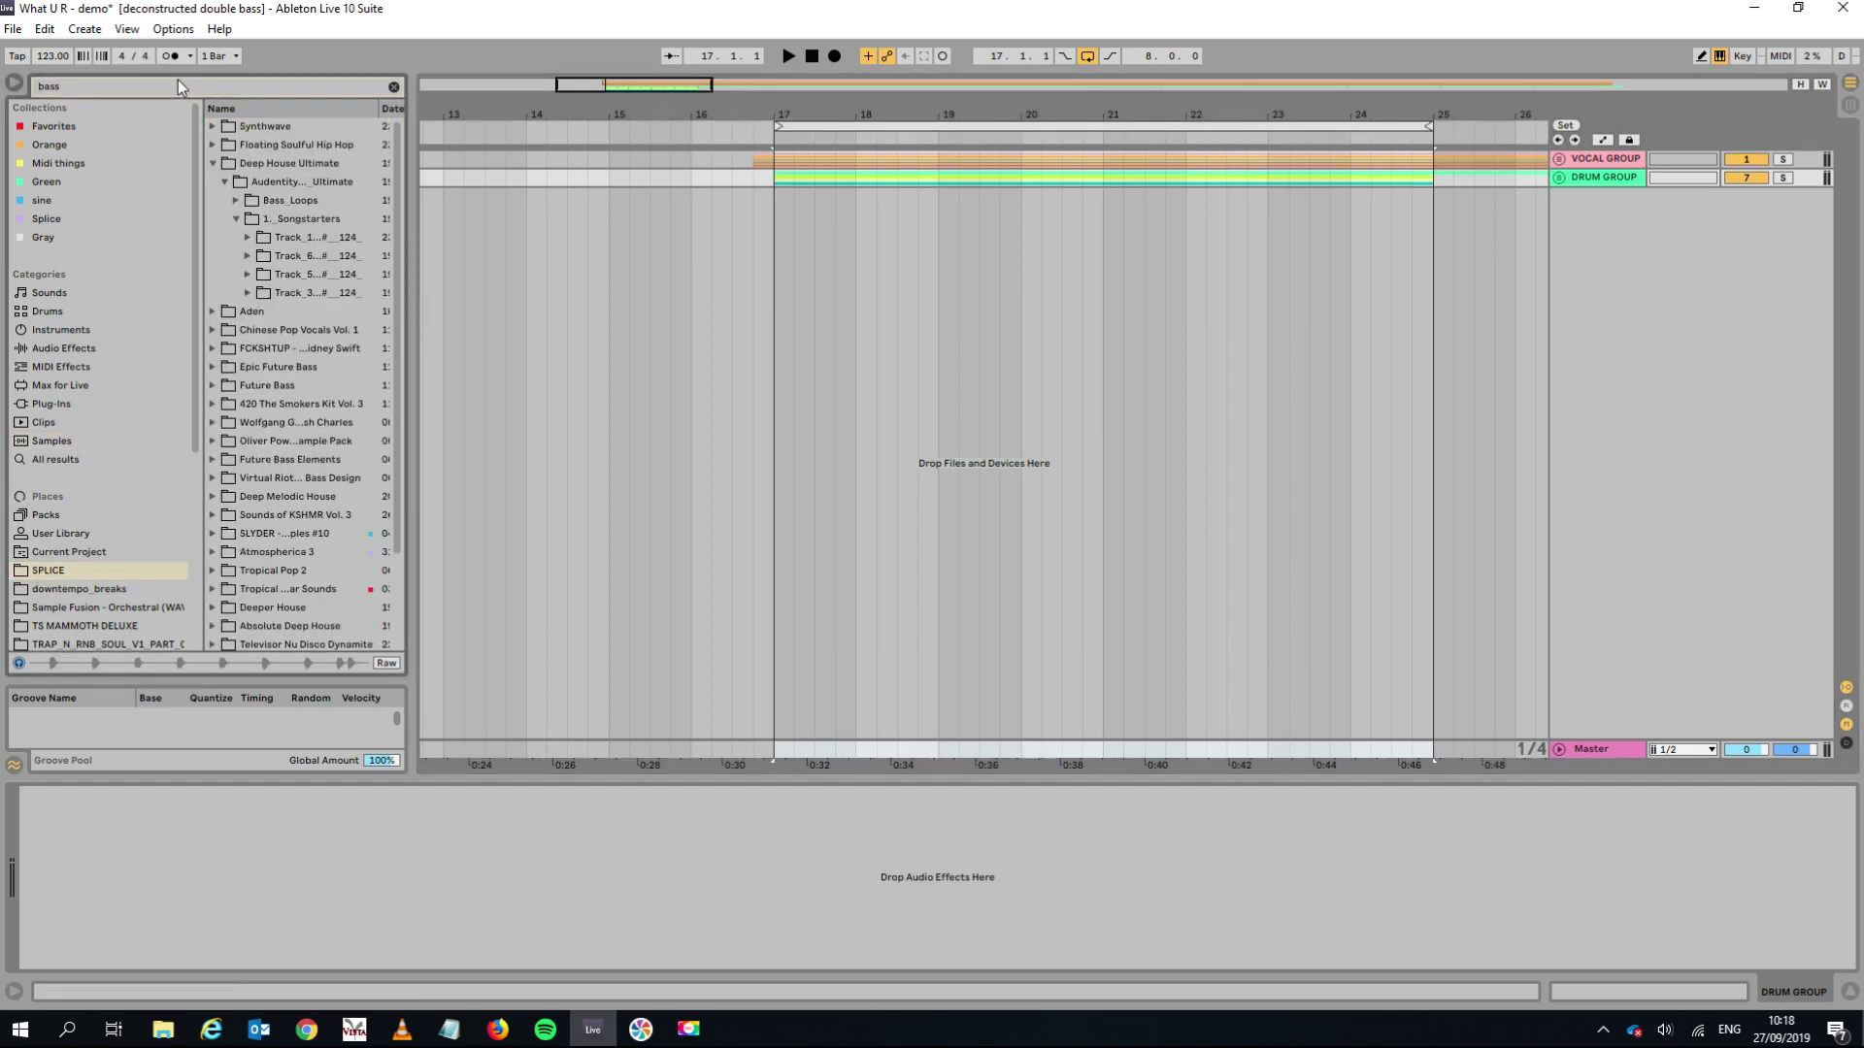
click(50, 440)
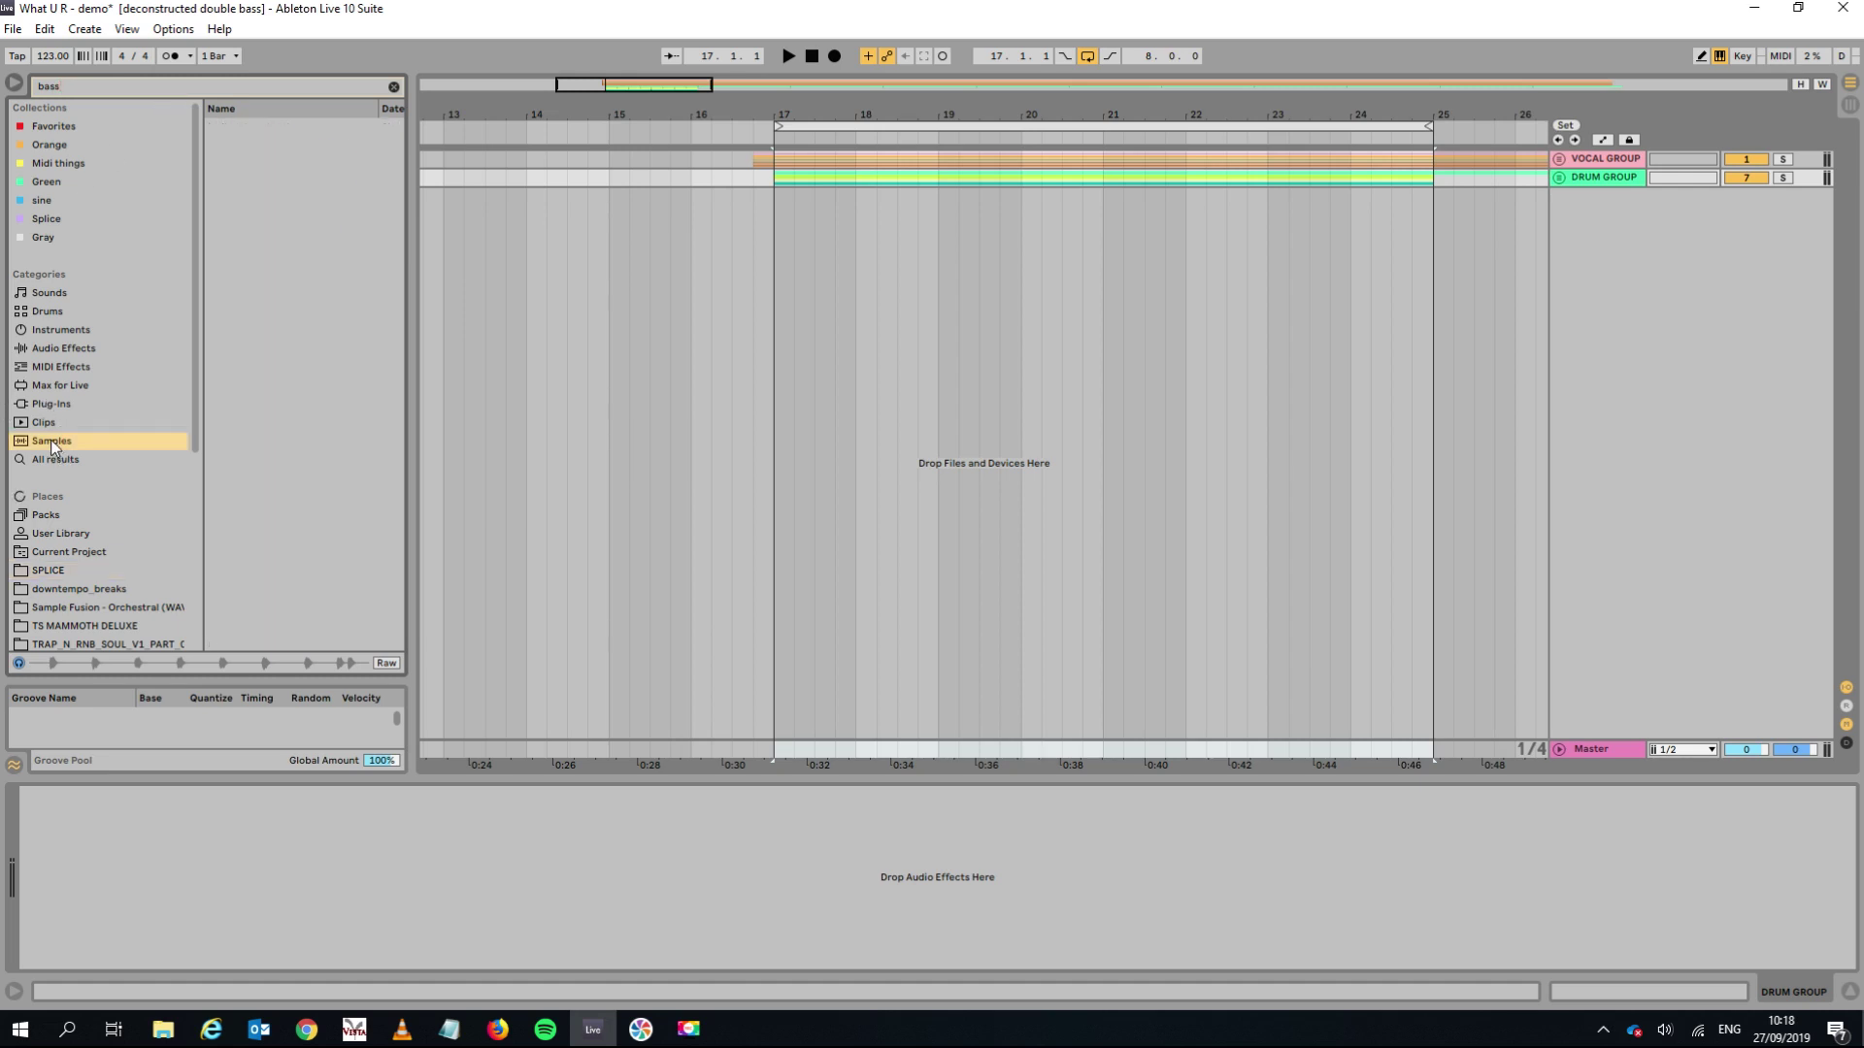
Preview TJG-Bass 2.aif and Bass.wav, place Bass.wav at 17.1.1 on a new track and play it with the loop.
click(315, 317)
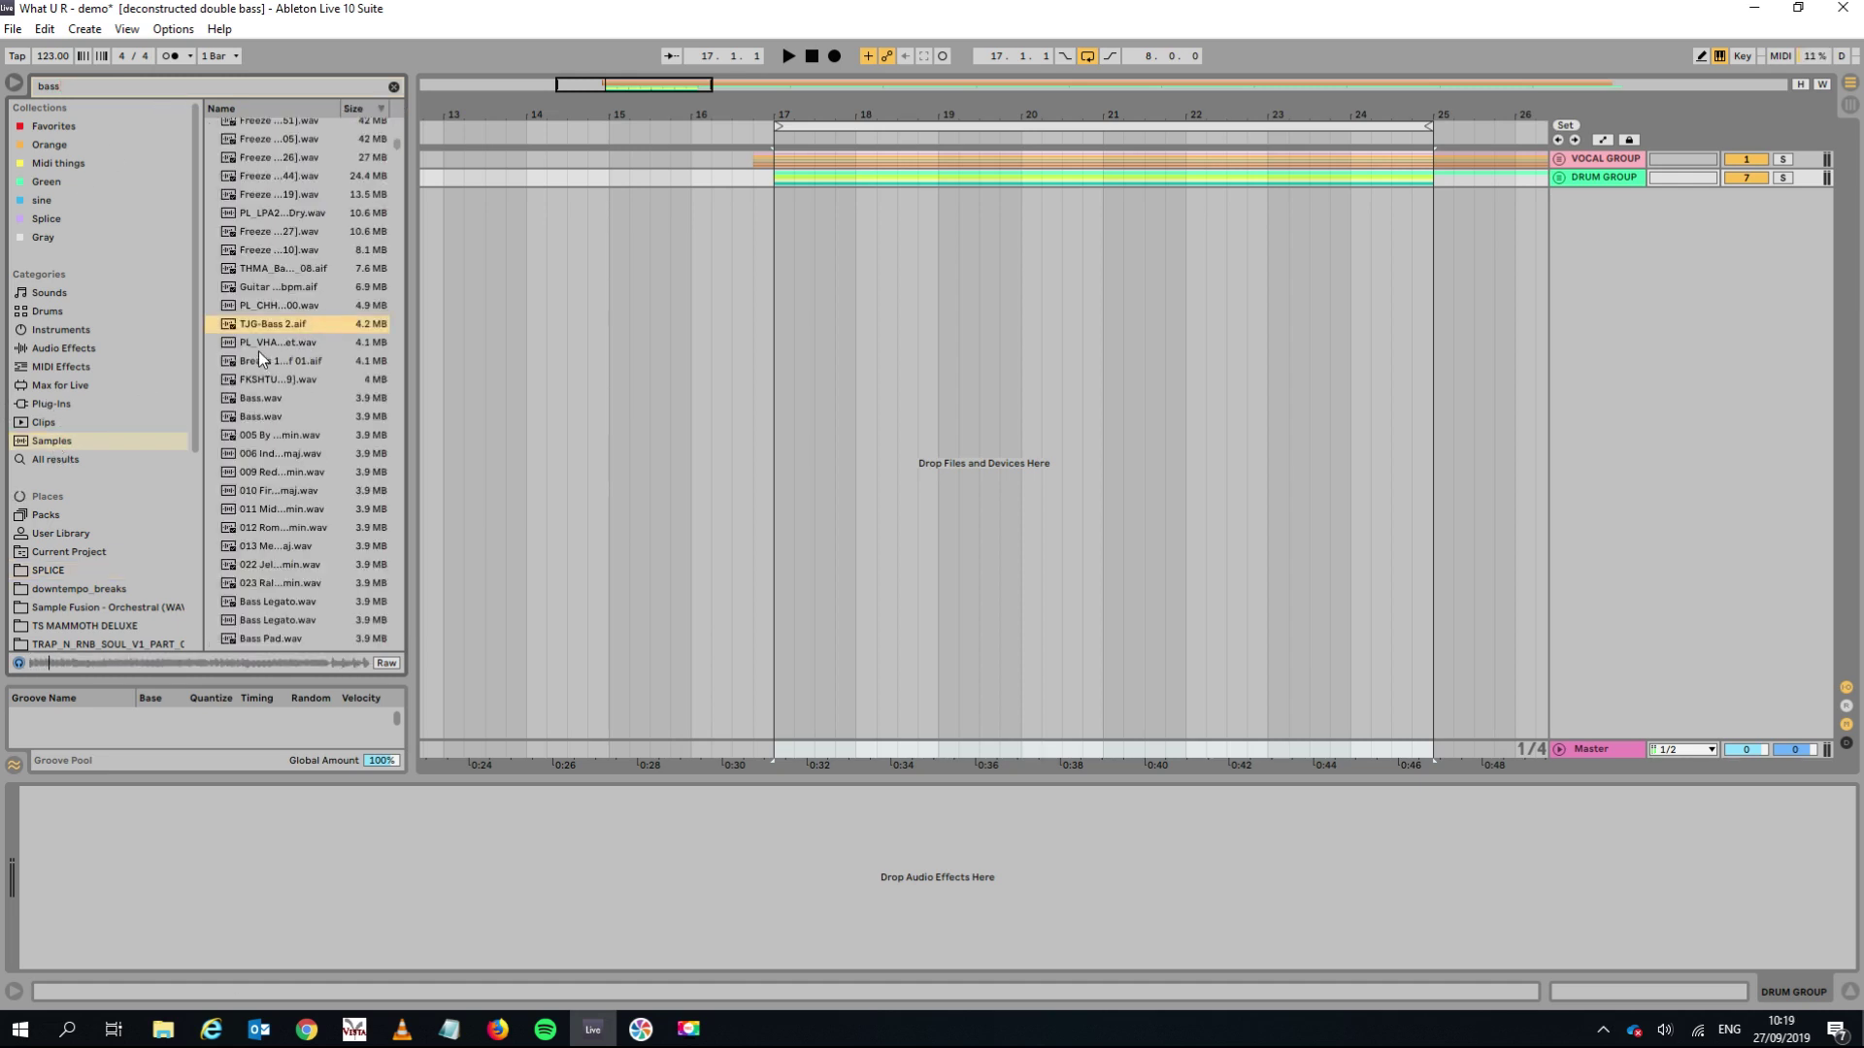
click(276, 417)
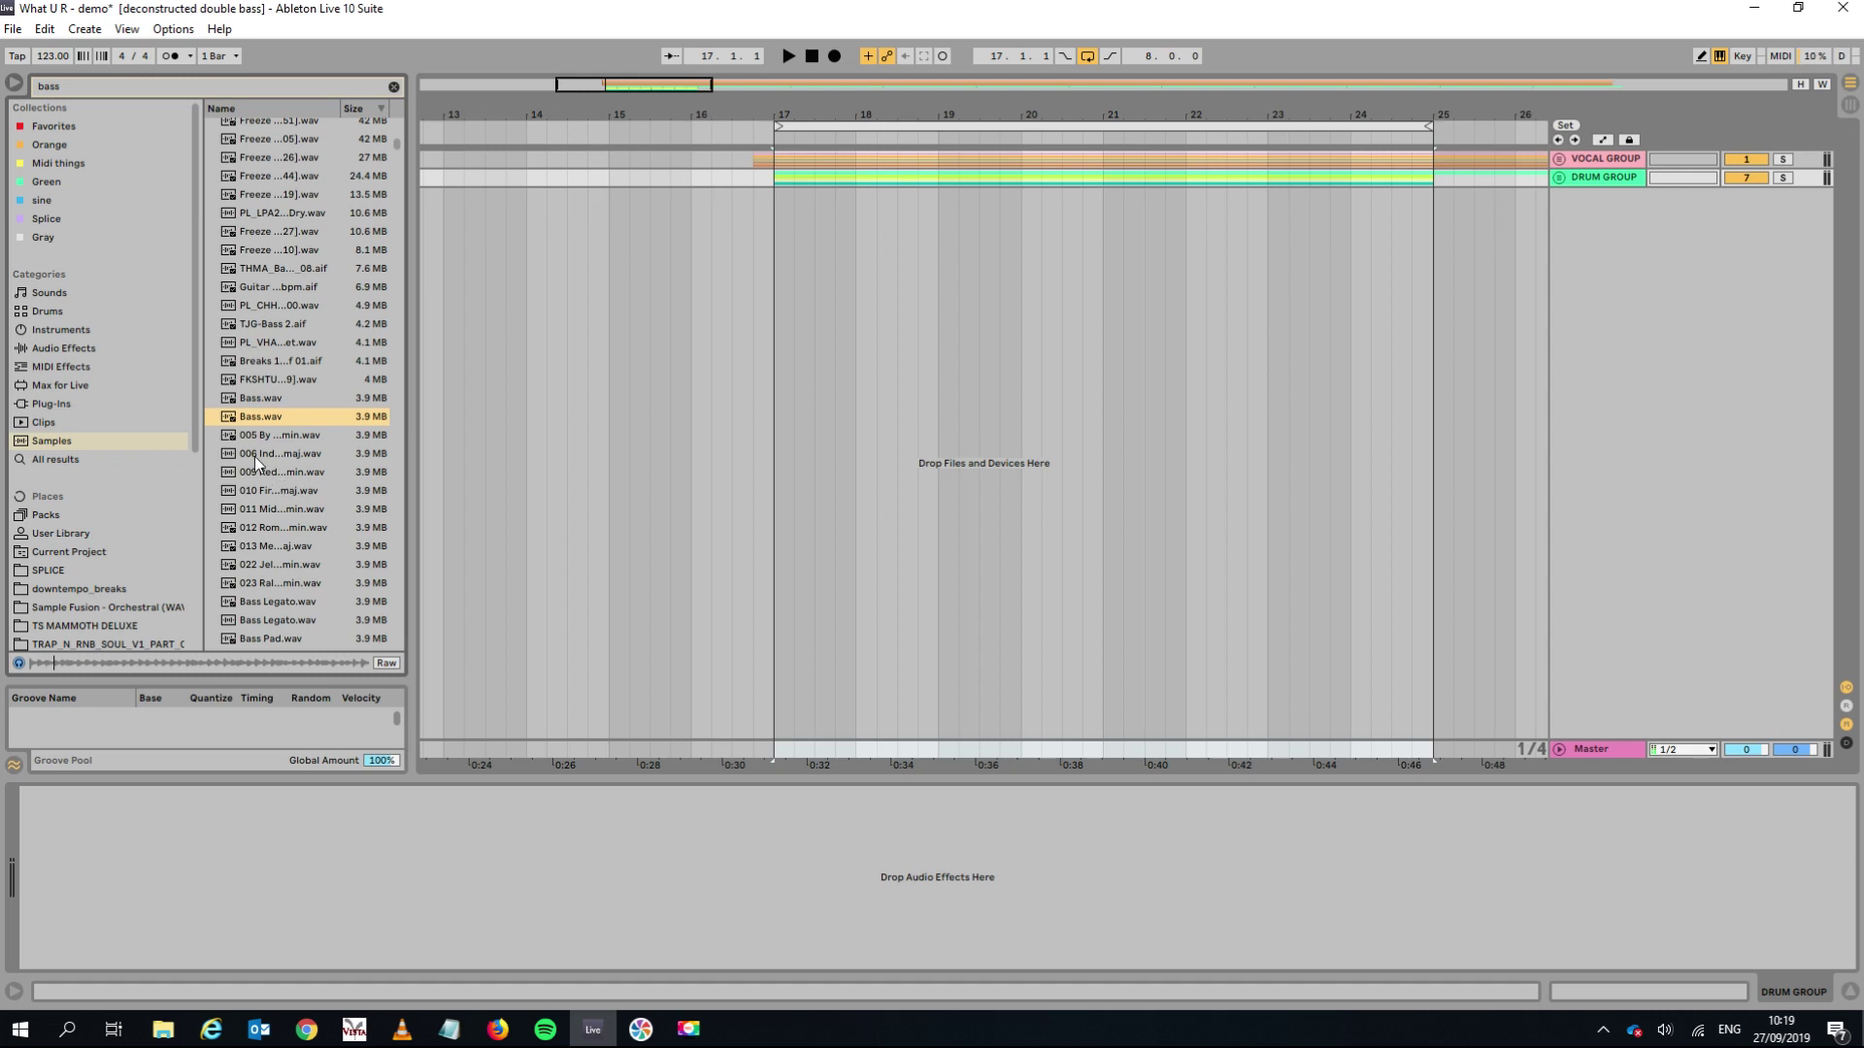
drag(245, 420, 781, 300)
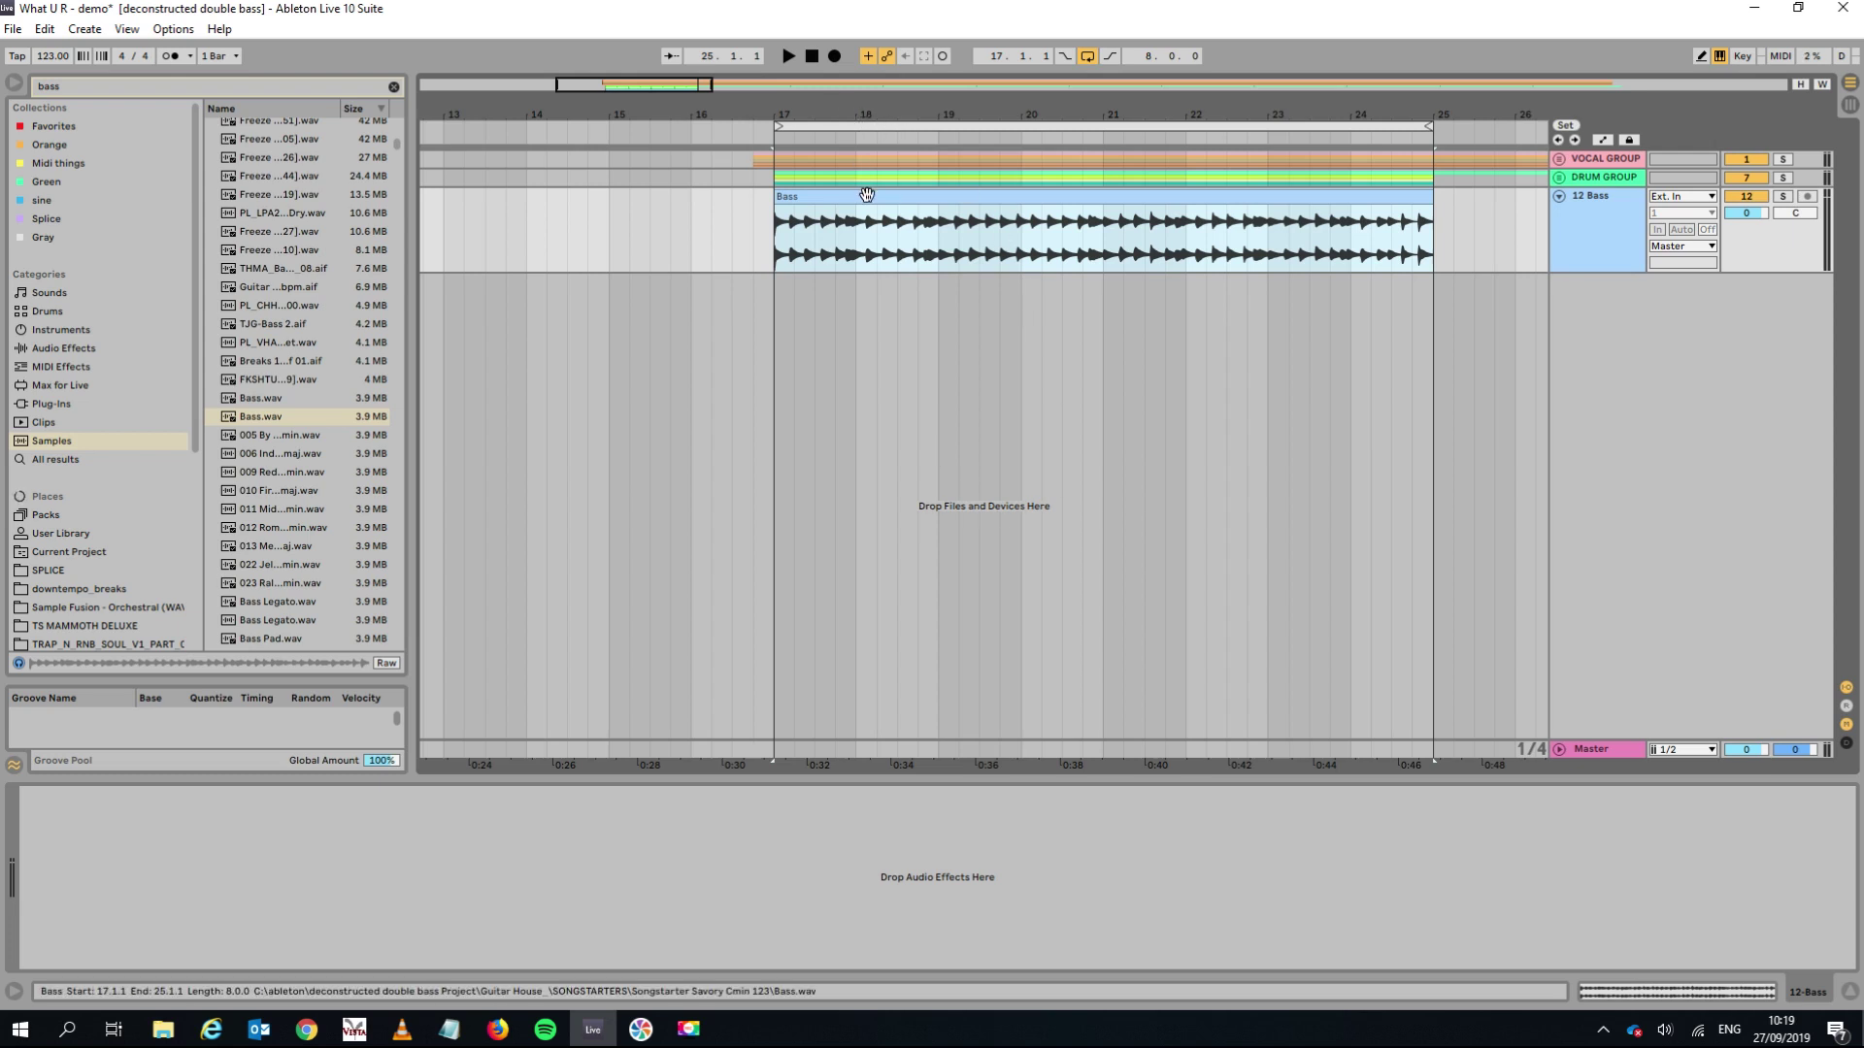
key(space)
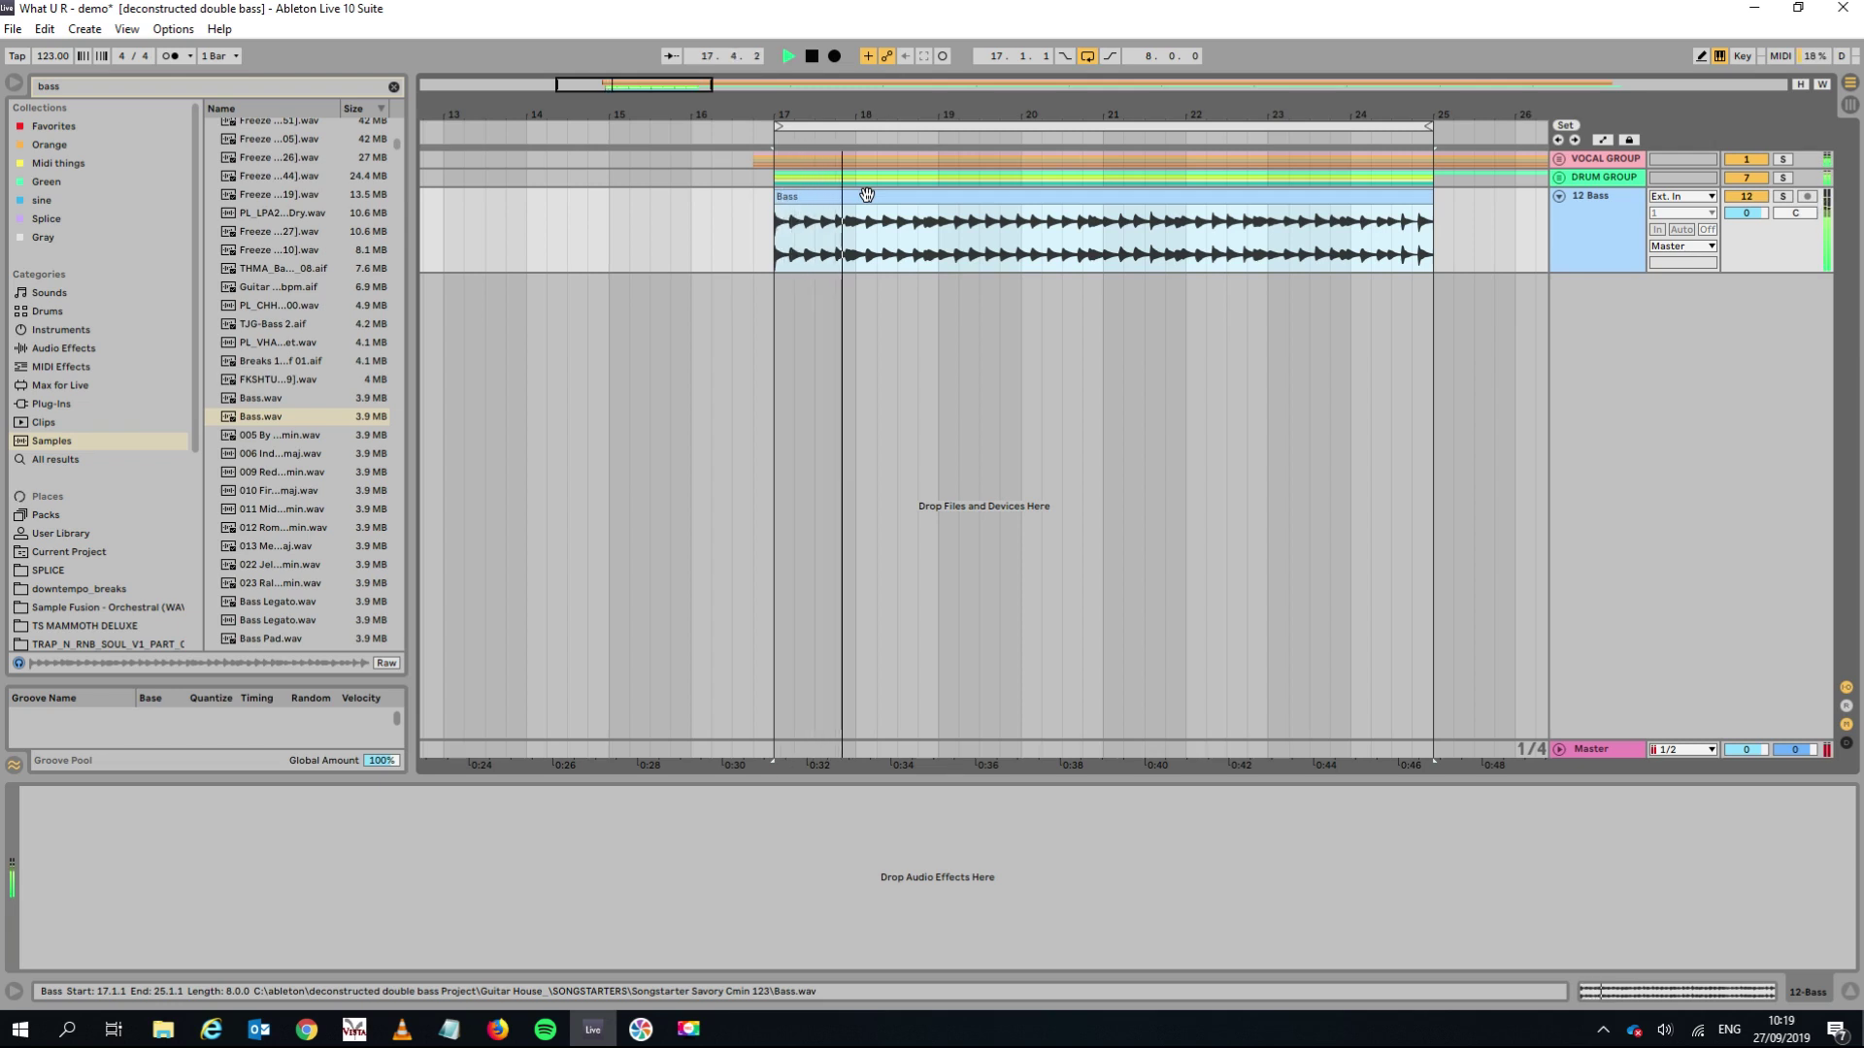
key(space)
Audition different transpositions of the Bass clip against the looped vocals and drums, and set its transpose to 1 st.
double_click(867, 195)
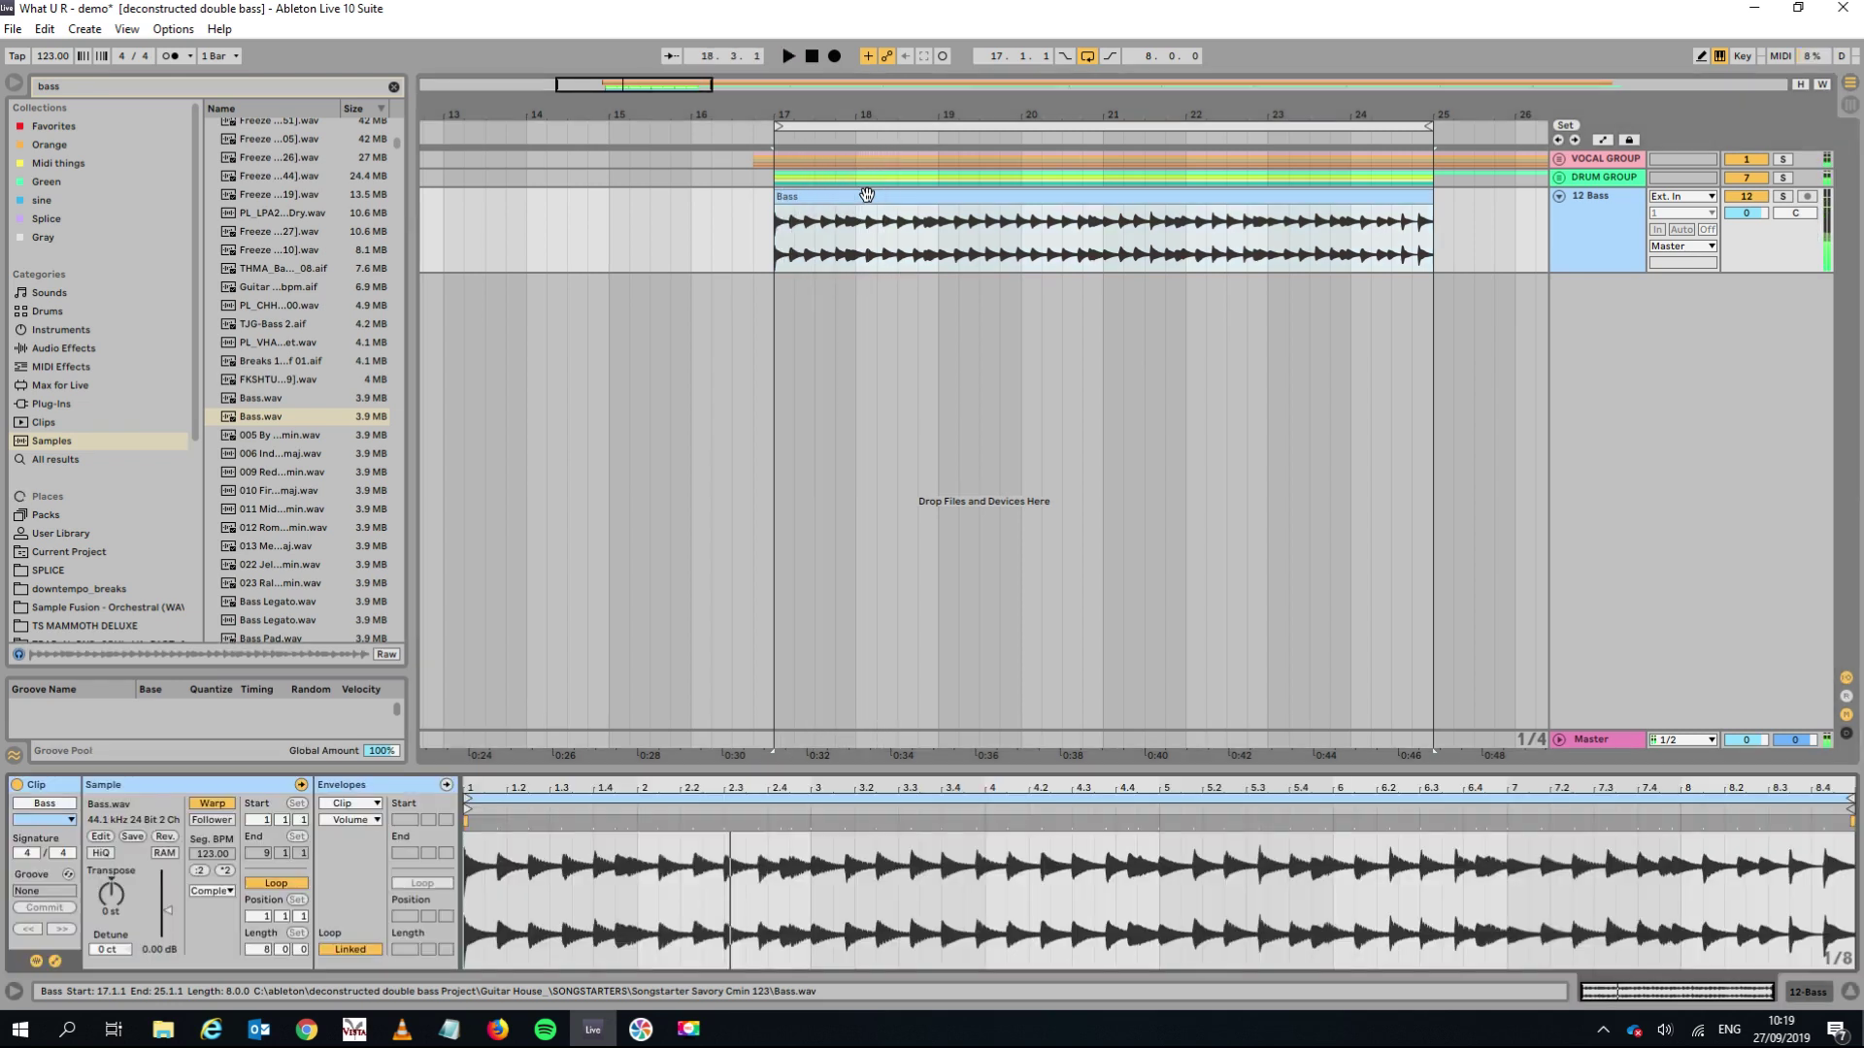
click(115, 893)
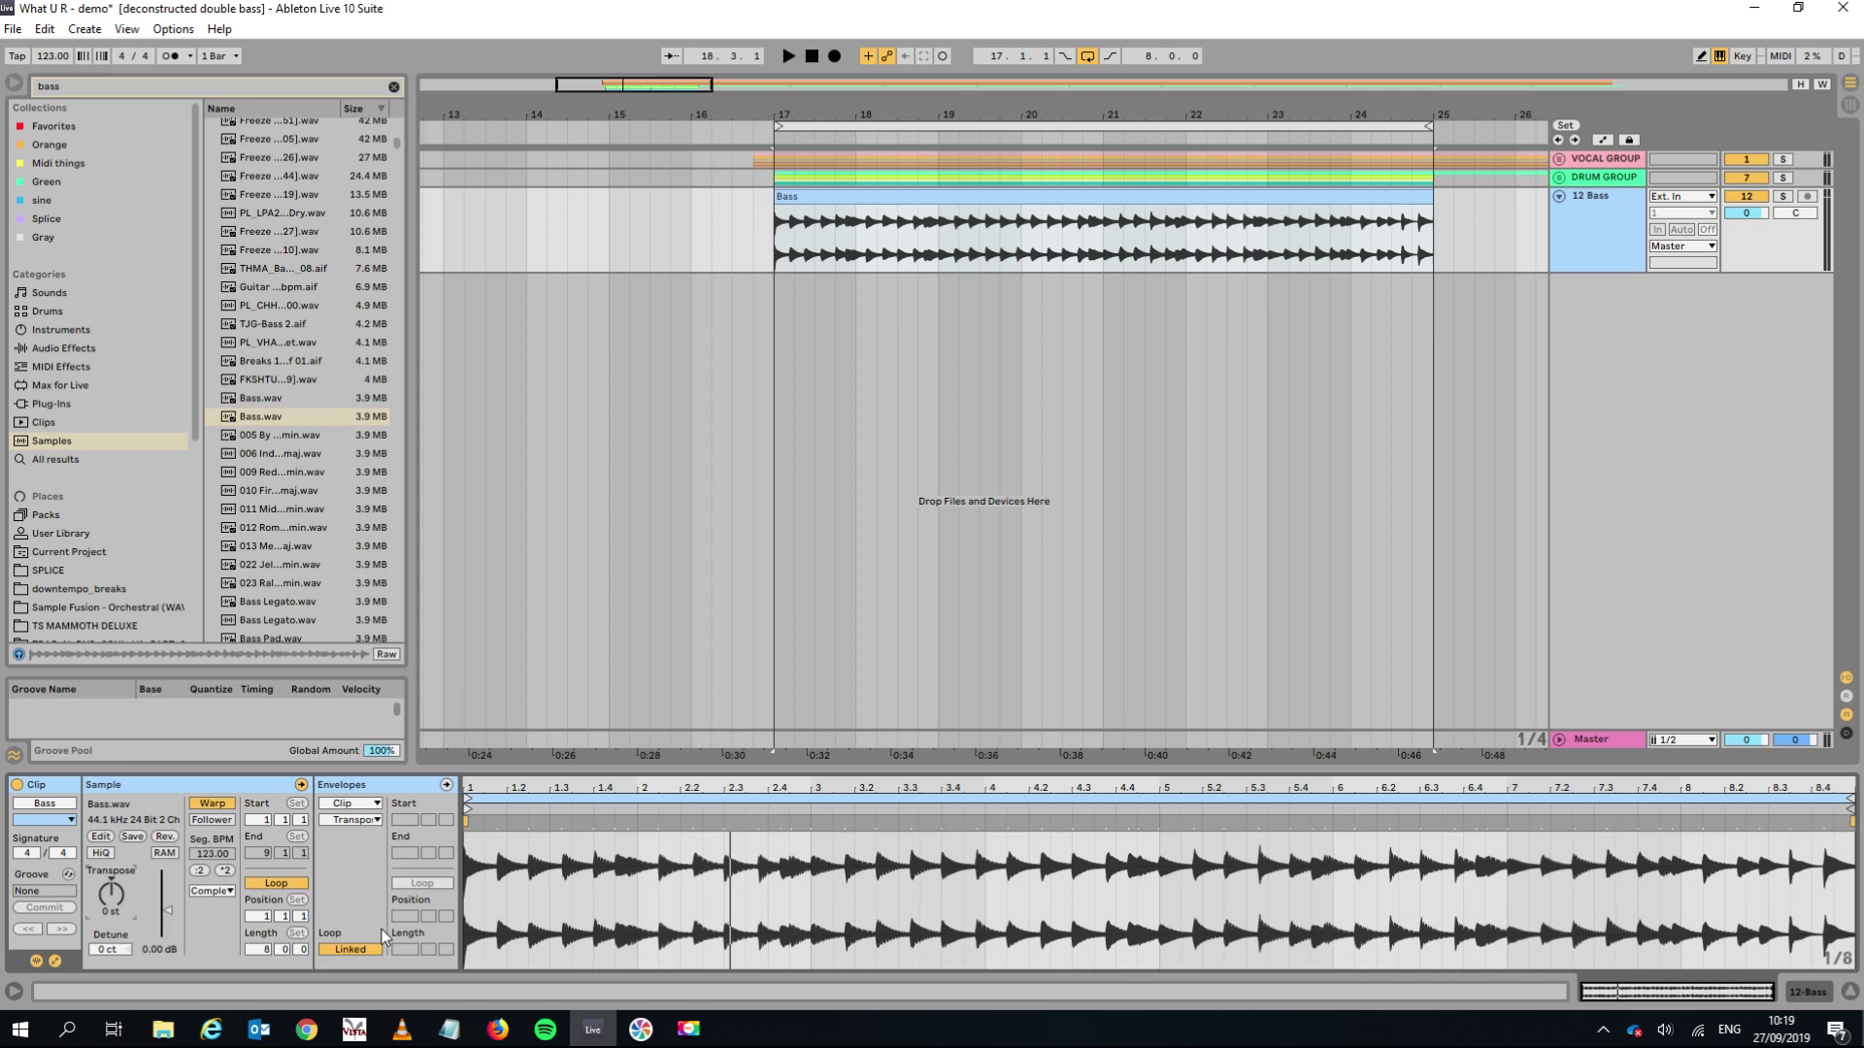
key(space)
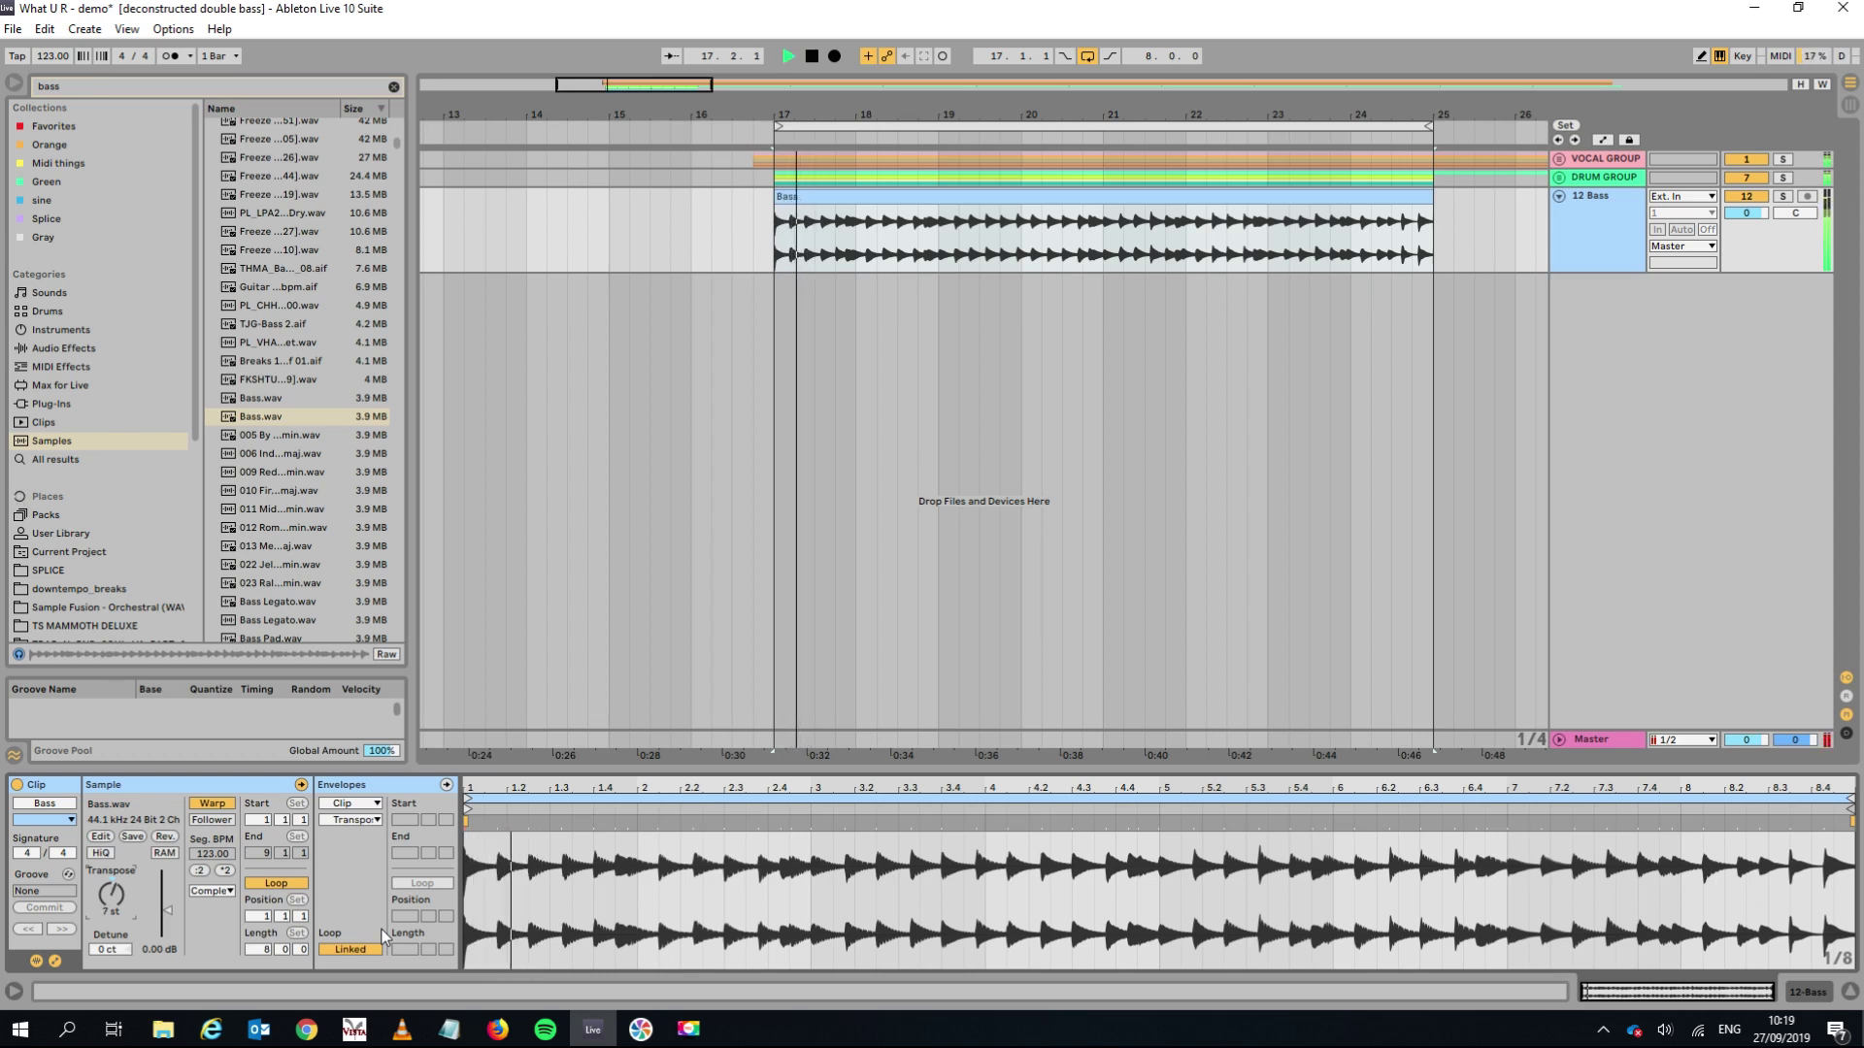
key(space)
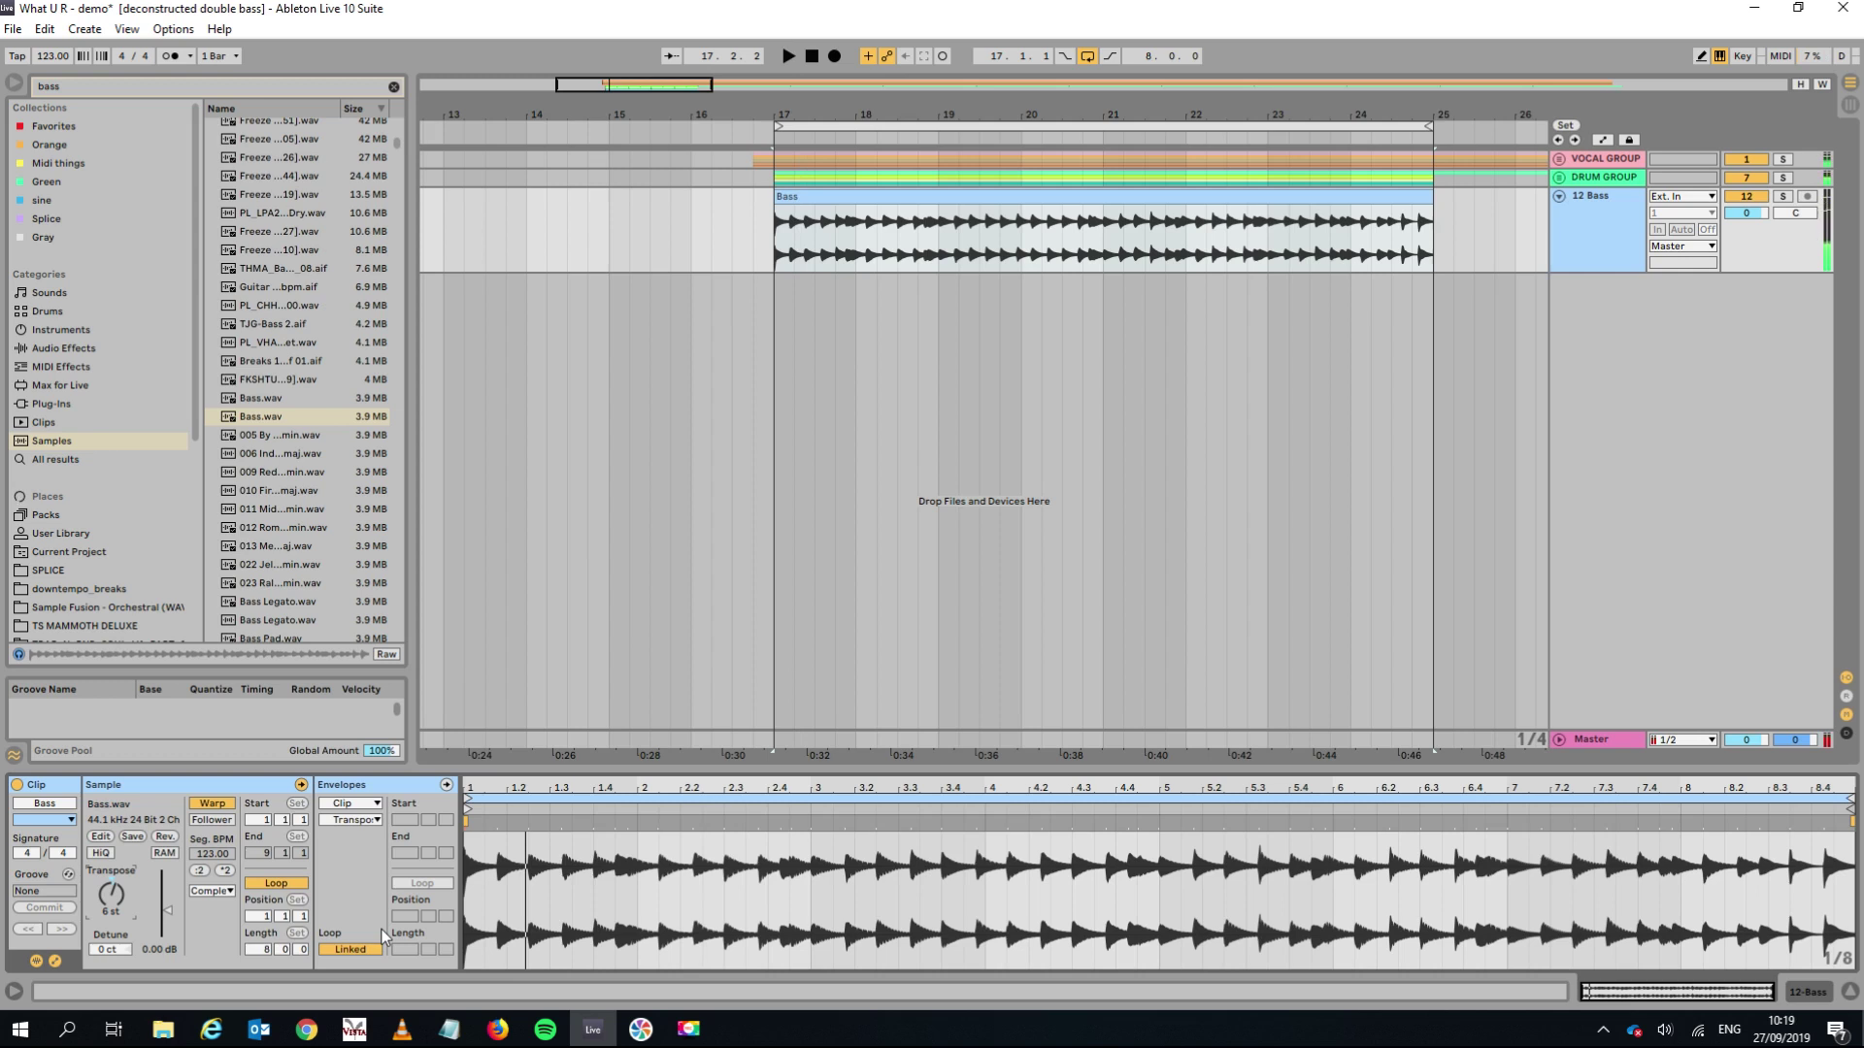
key(space)
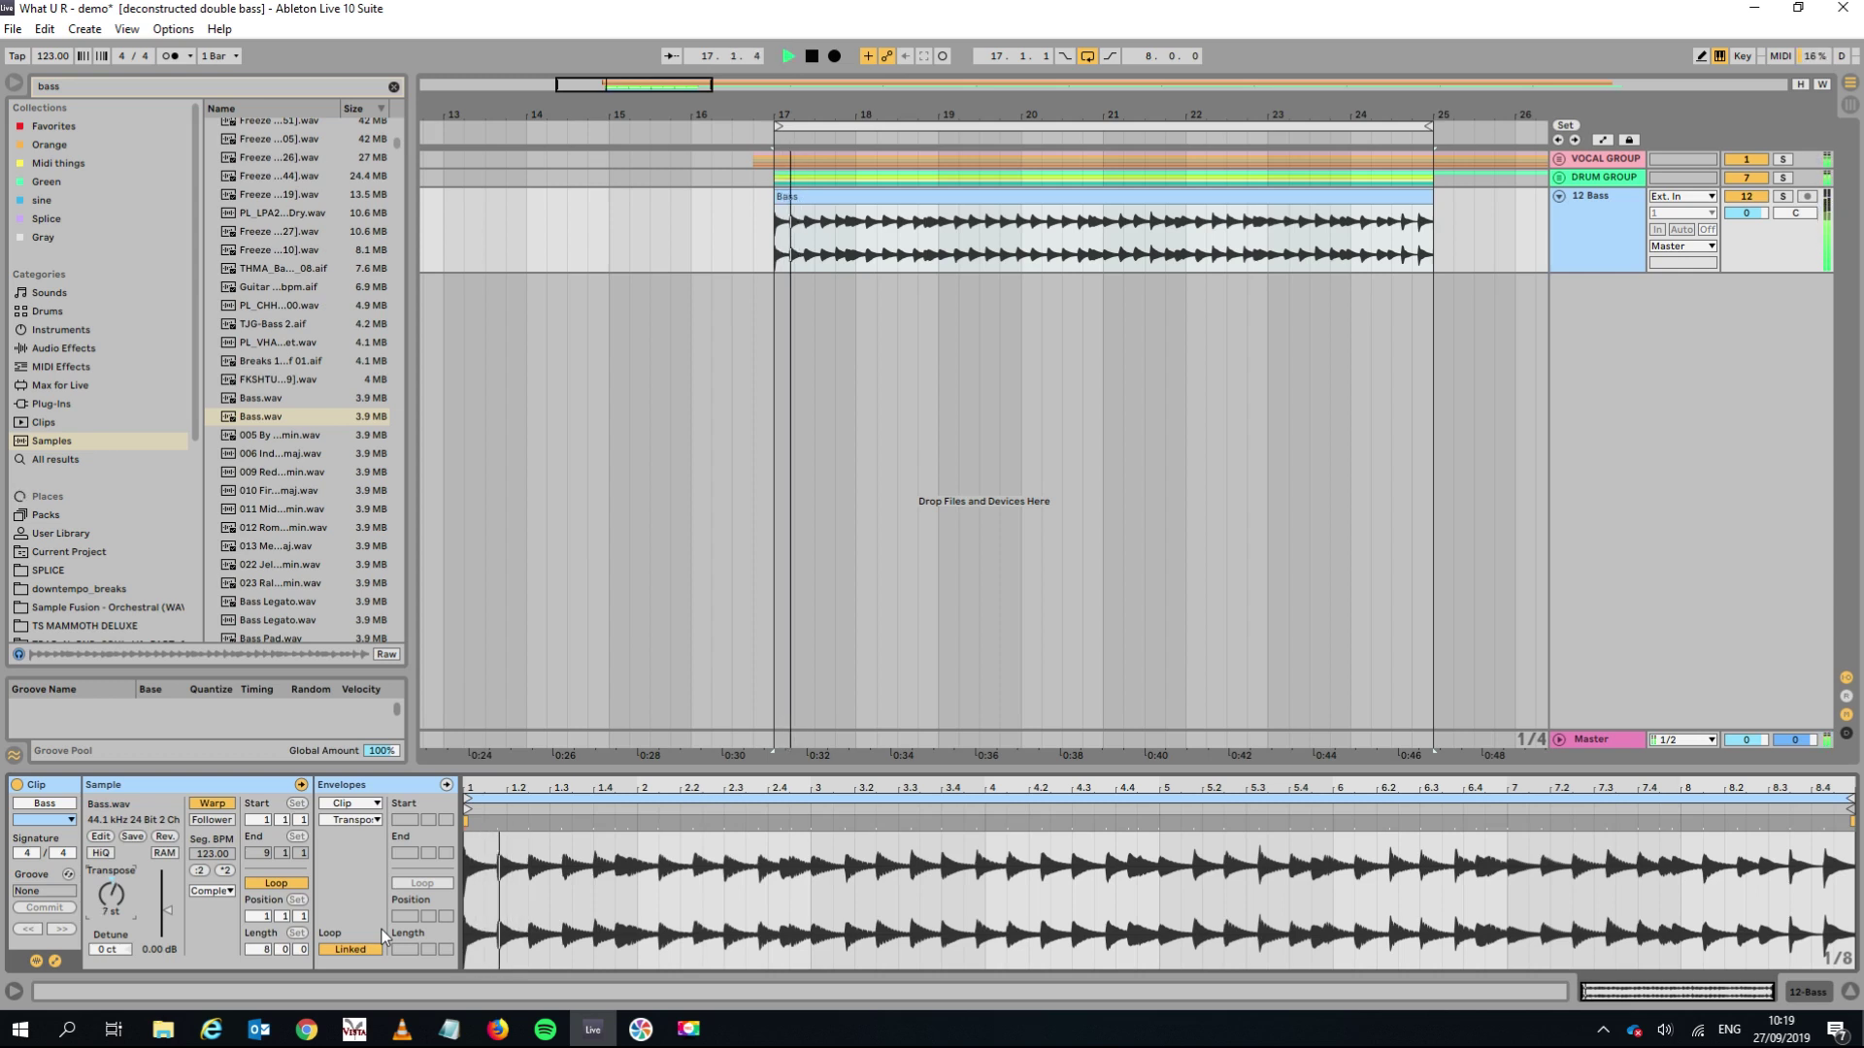
key(space)
key(space)
key(space)
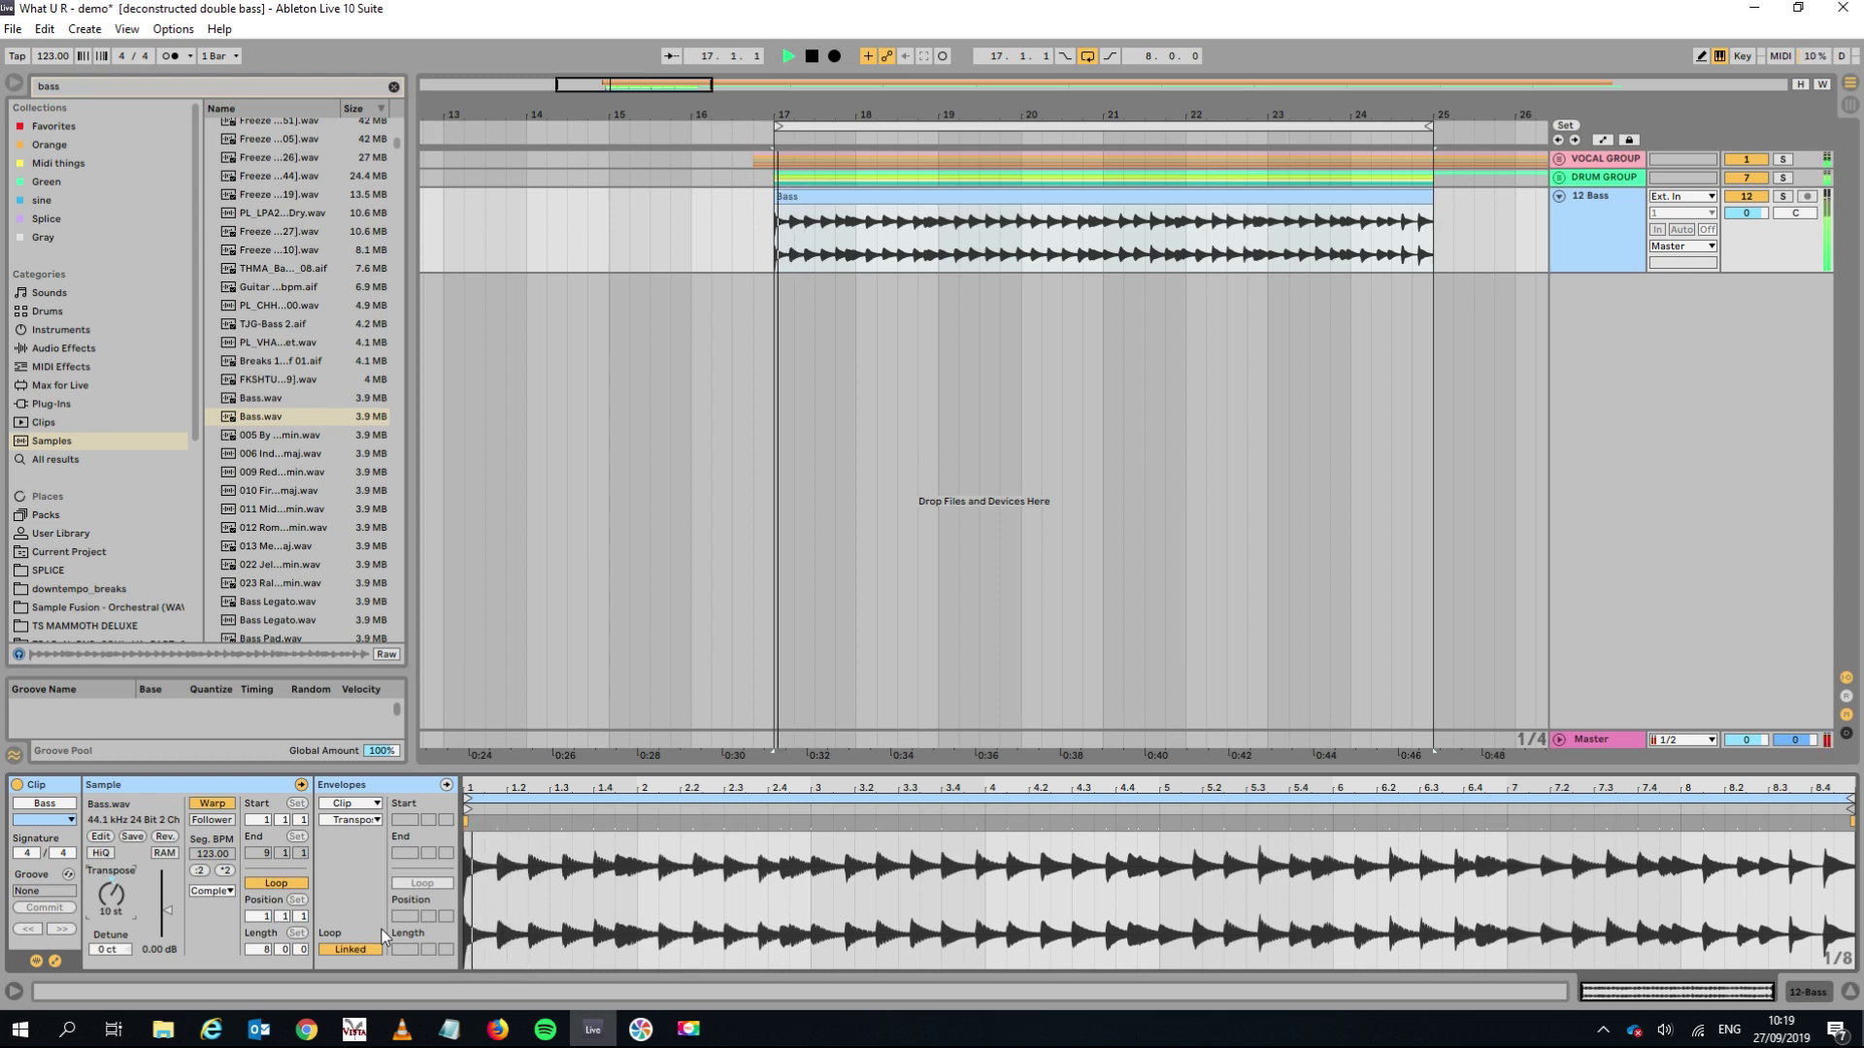
key(space)
key(space)
key(space)
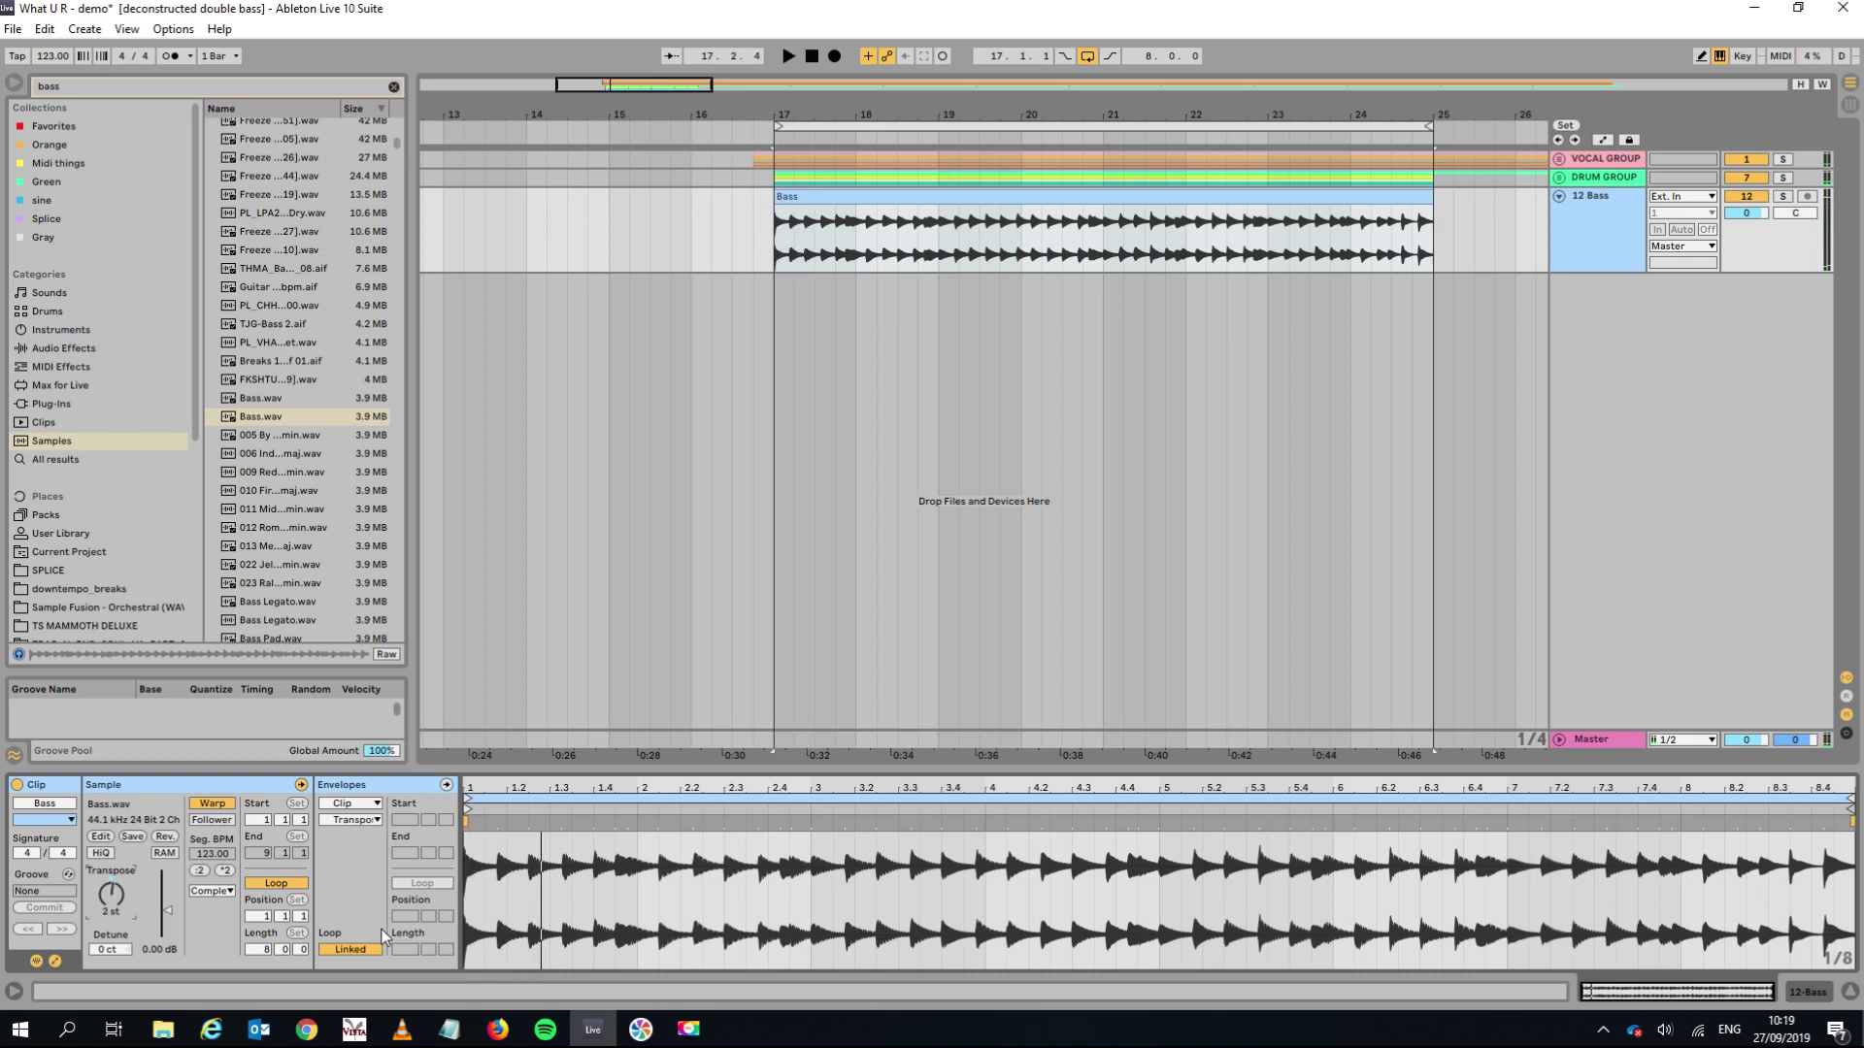
key(space)
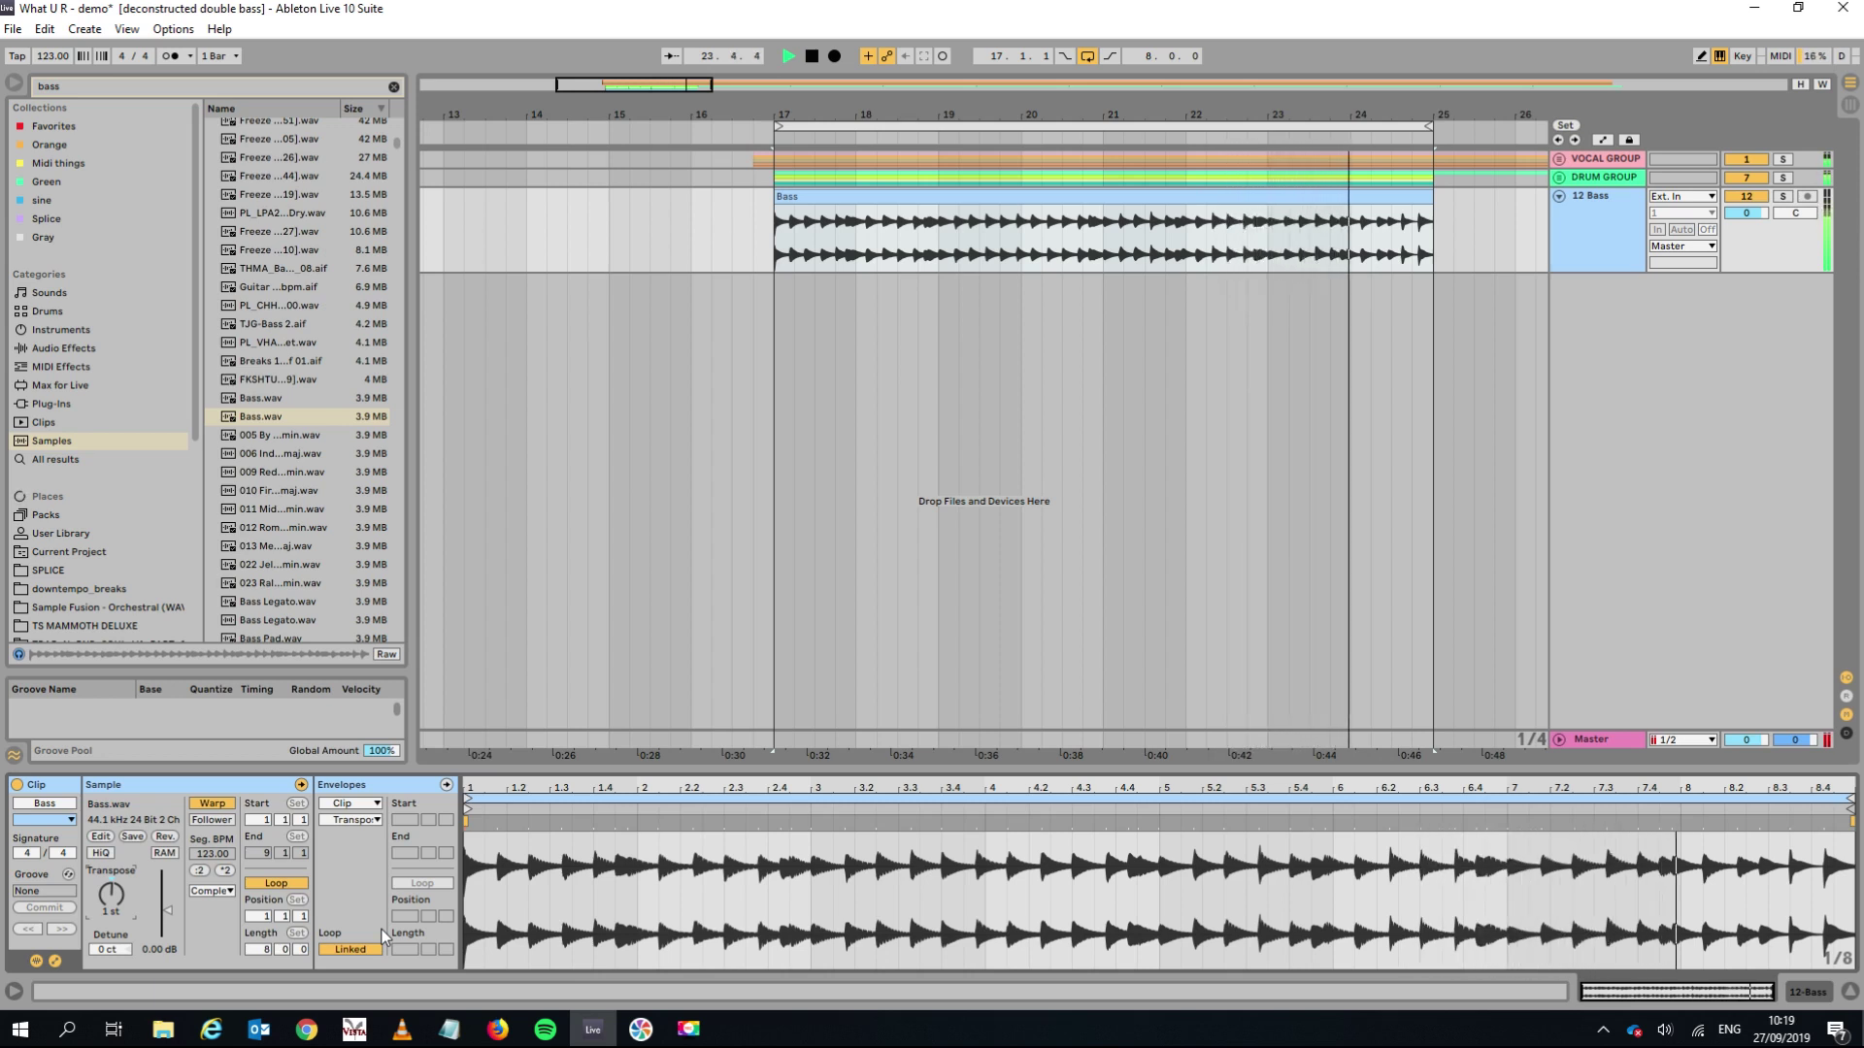
key(space)
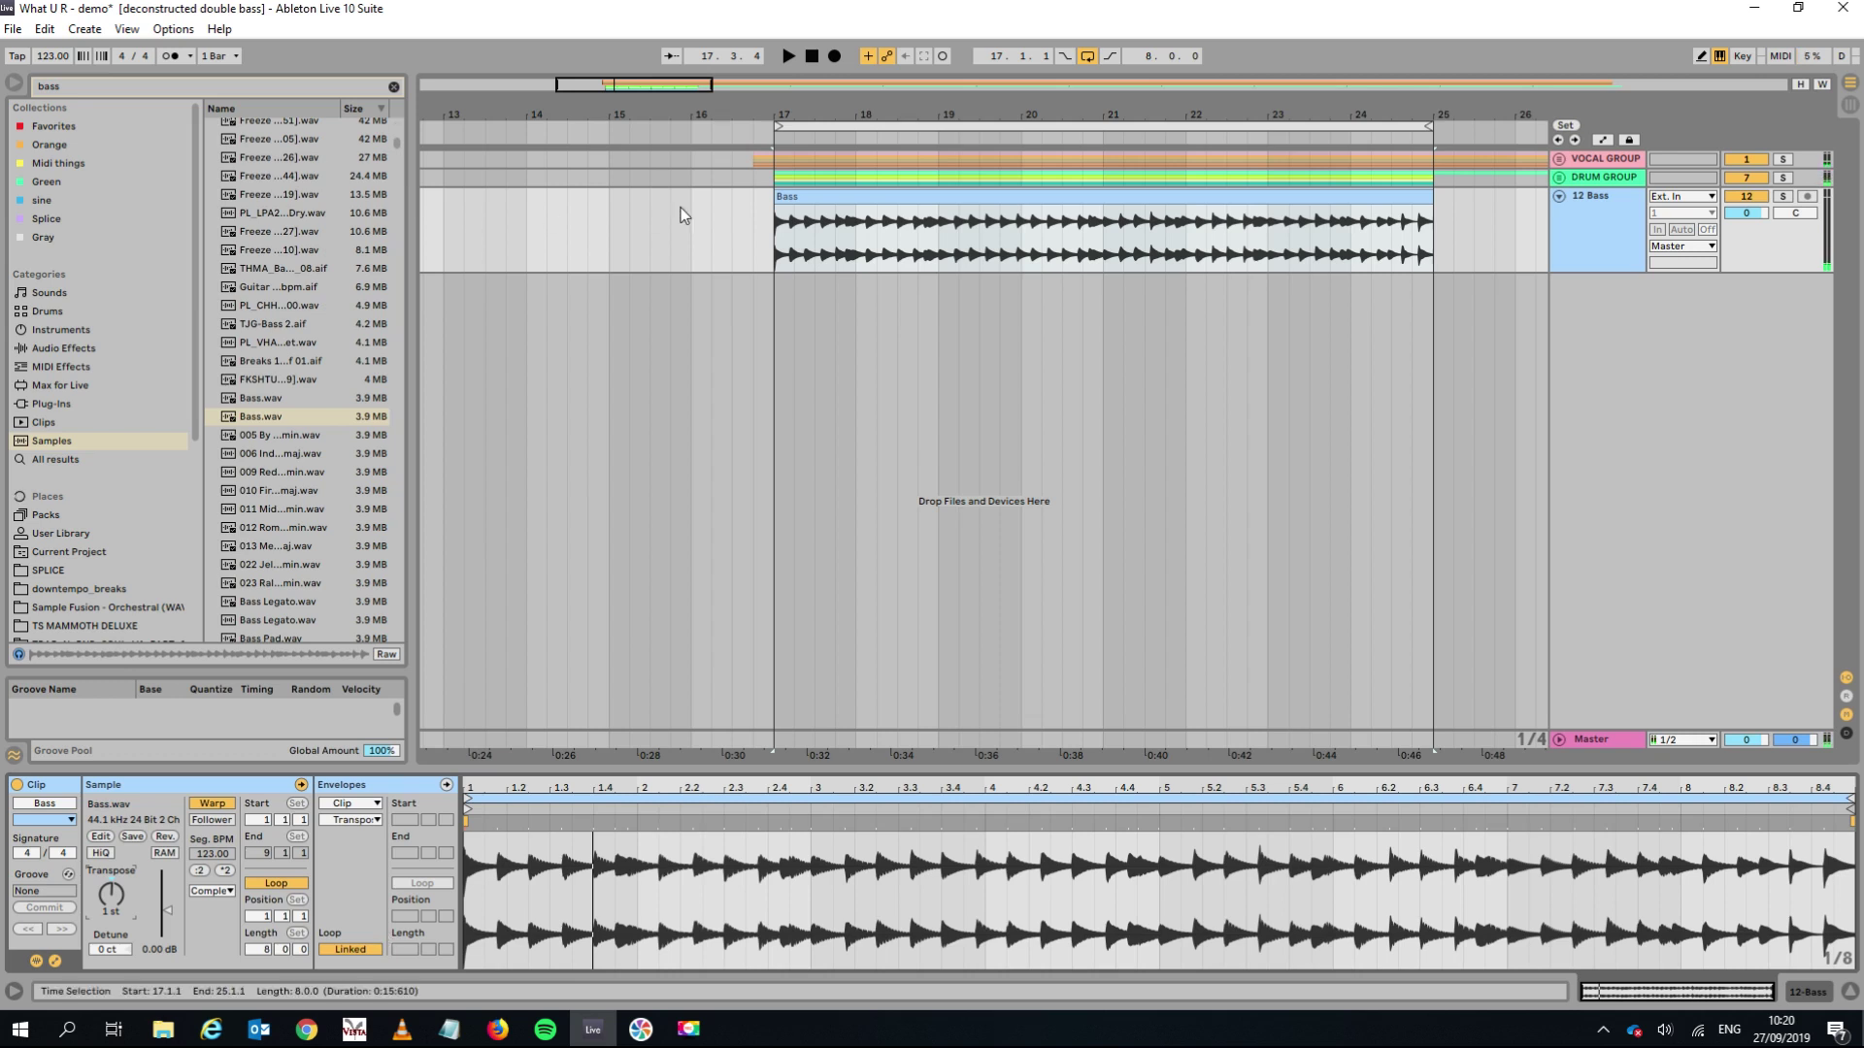
Duplicate the Bass track and deactivate the original track 12.
right_click(1605, 243)
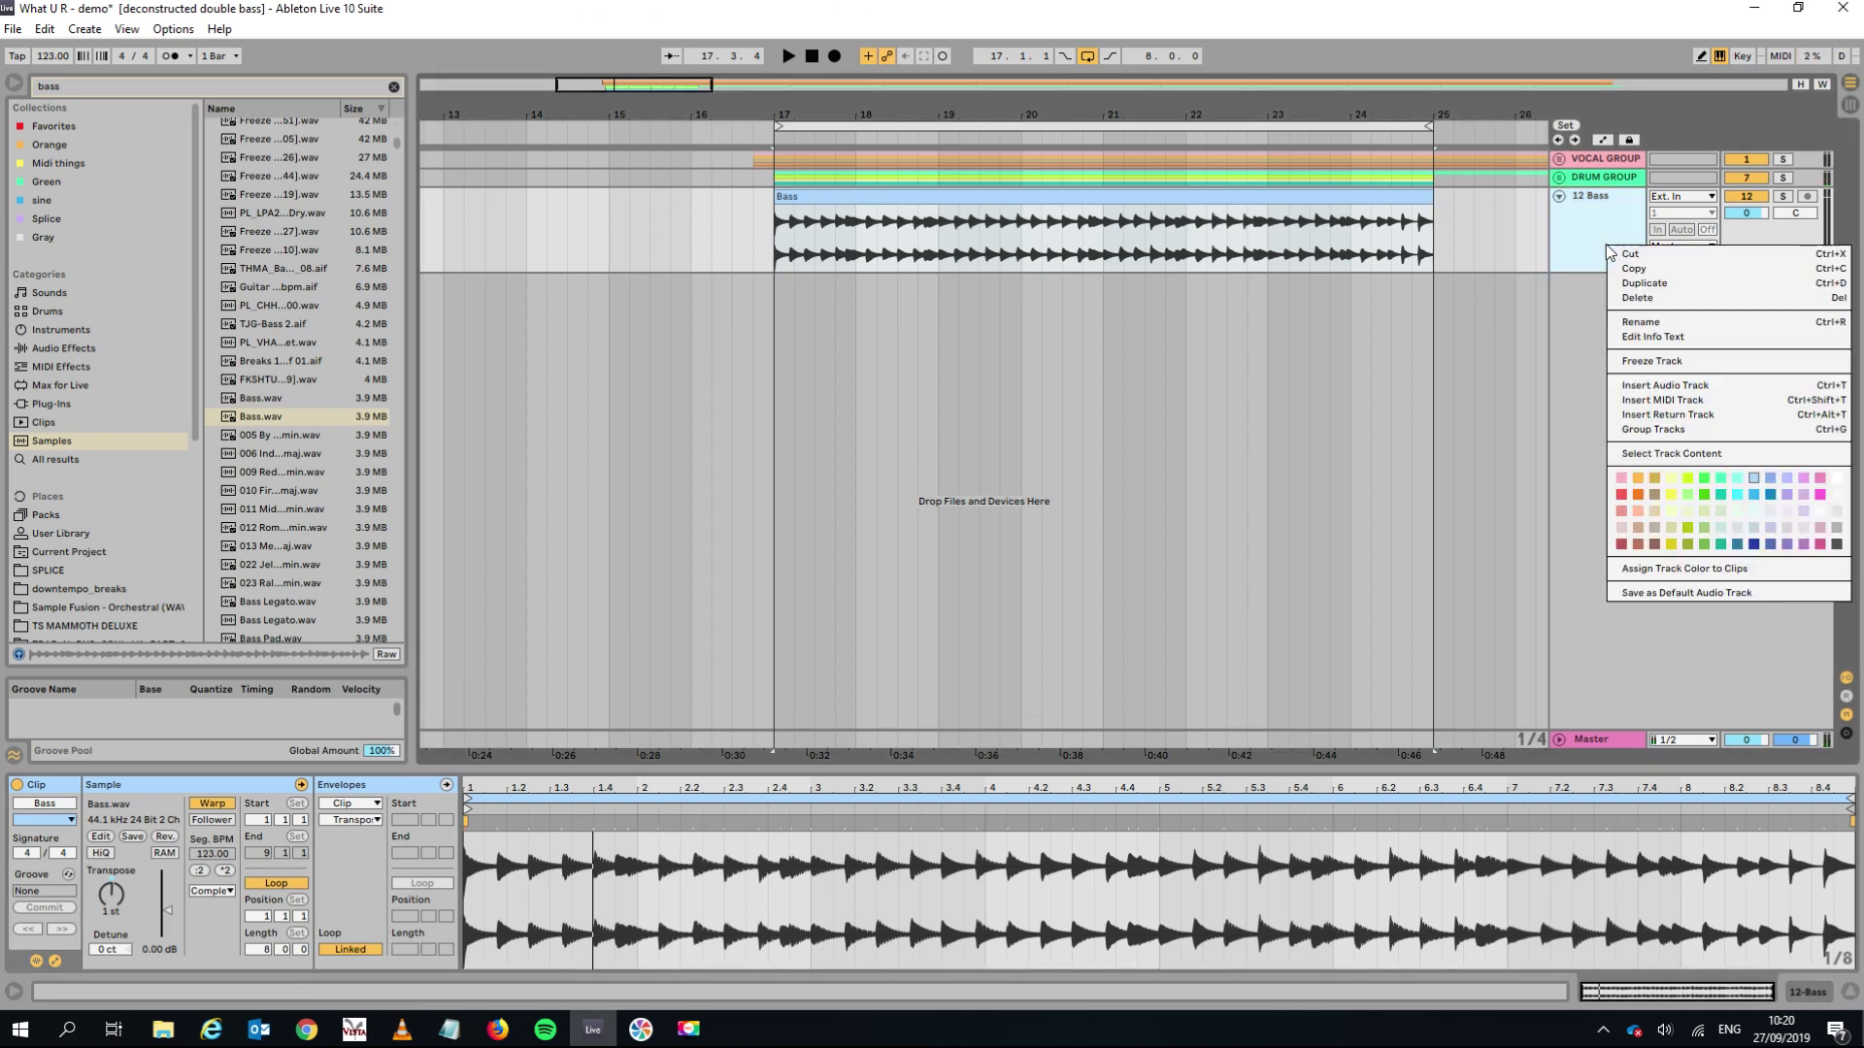
click(1641, 283)
click(1749, 199)
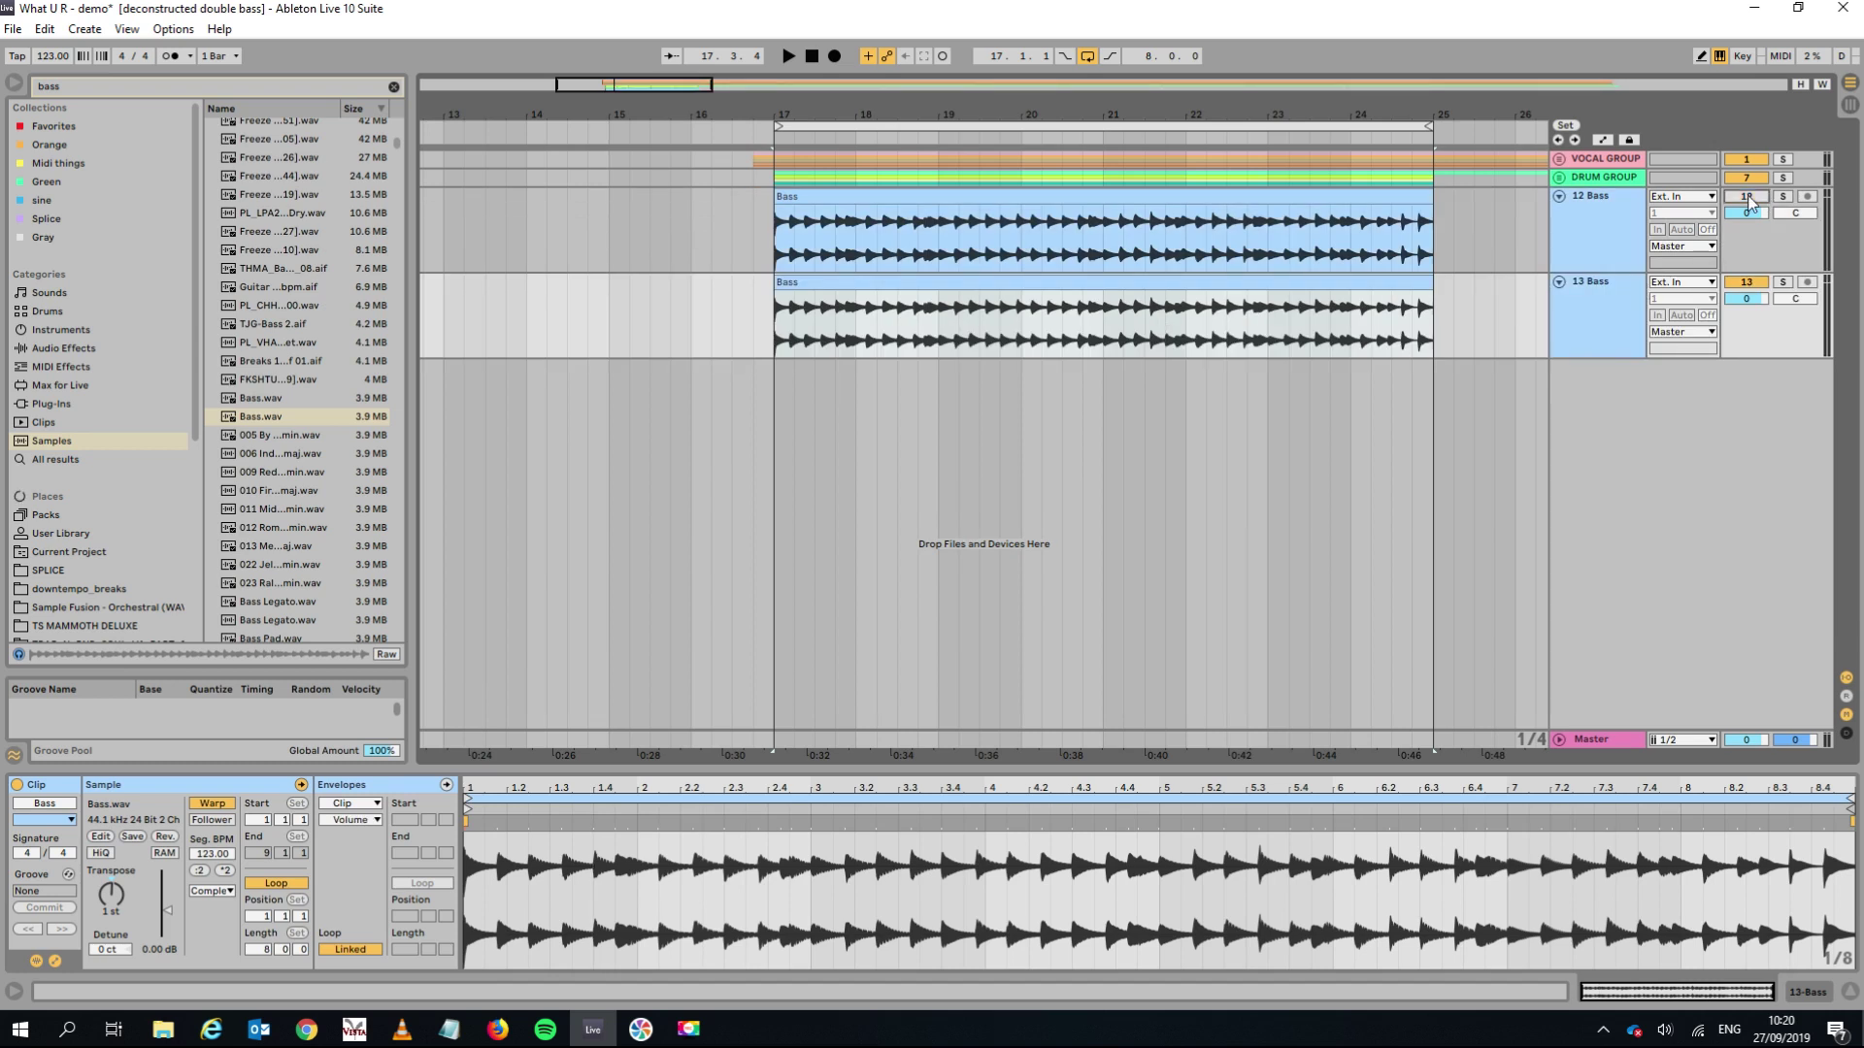
Listen to the Bass clip on duplicated track 13 and split it at 17.4.1.
click(867, 298)
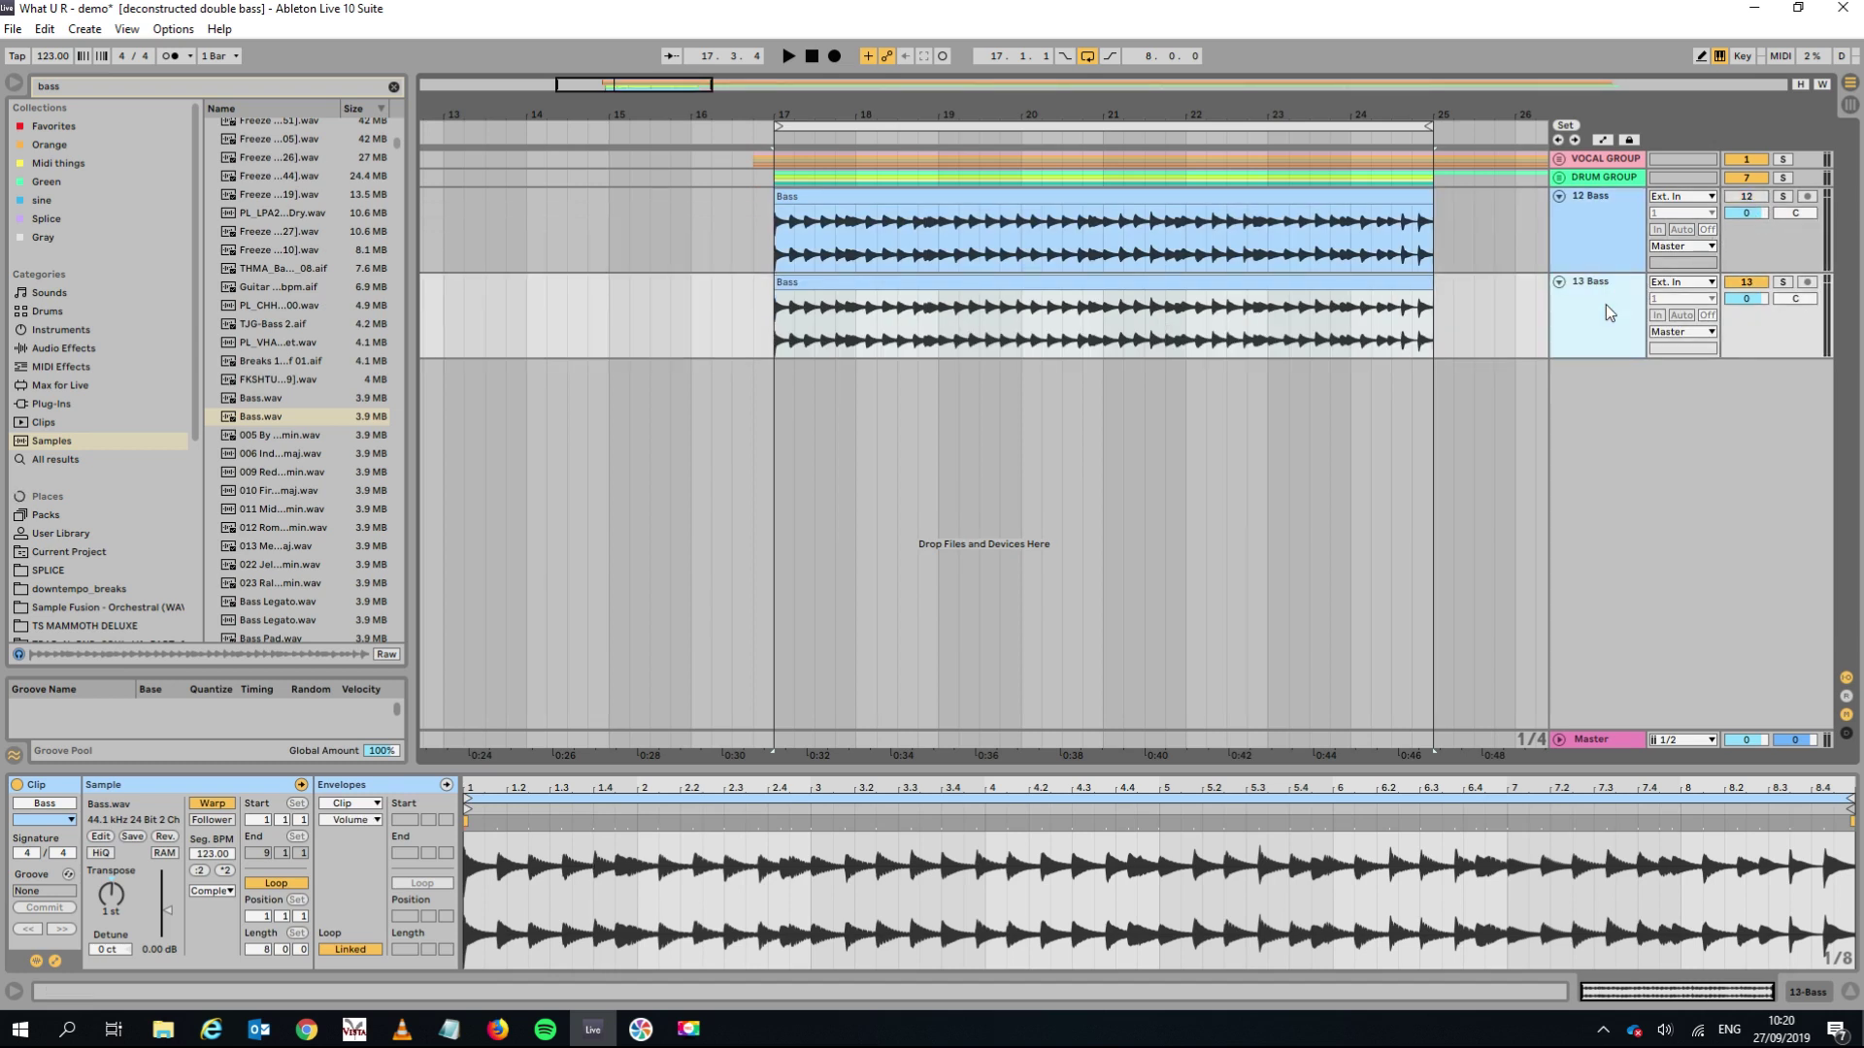
click(810, 283)
key(space)
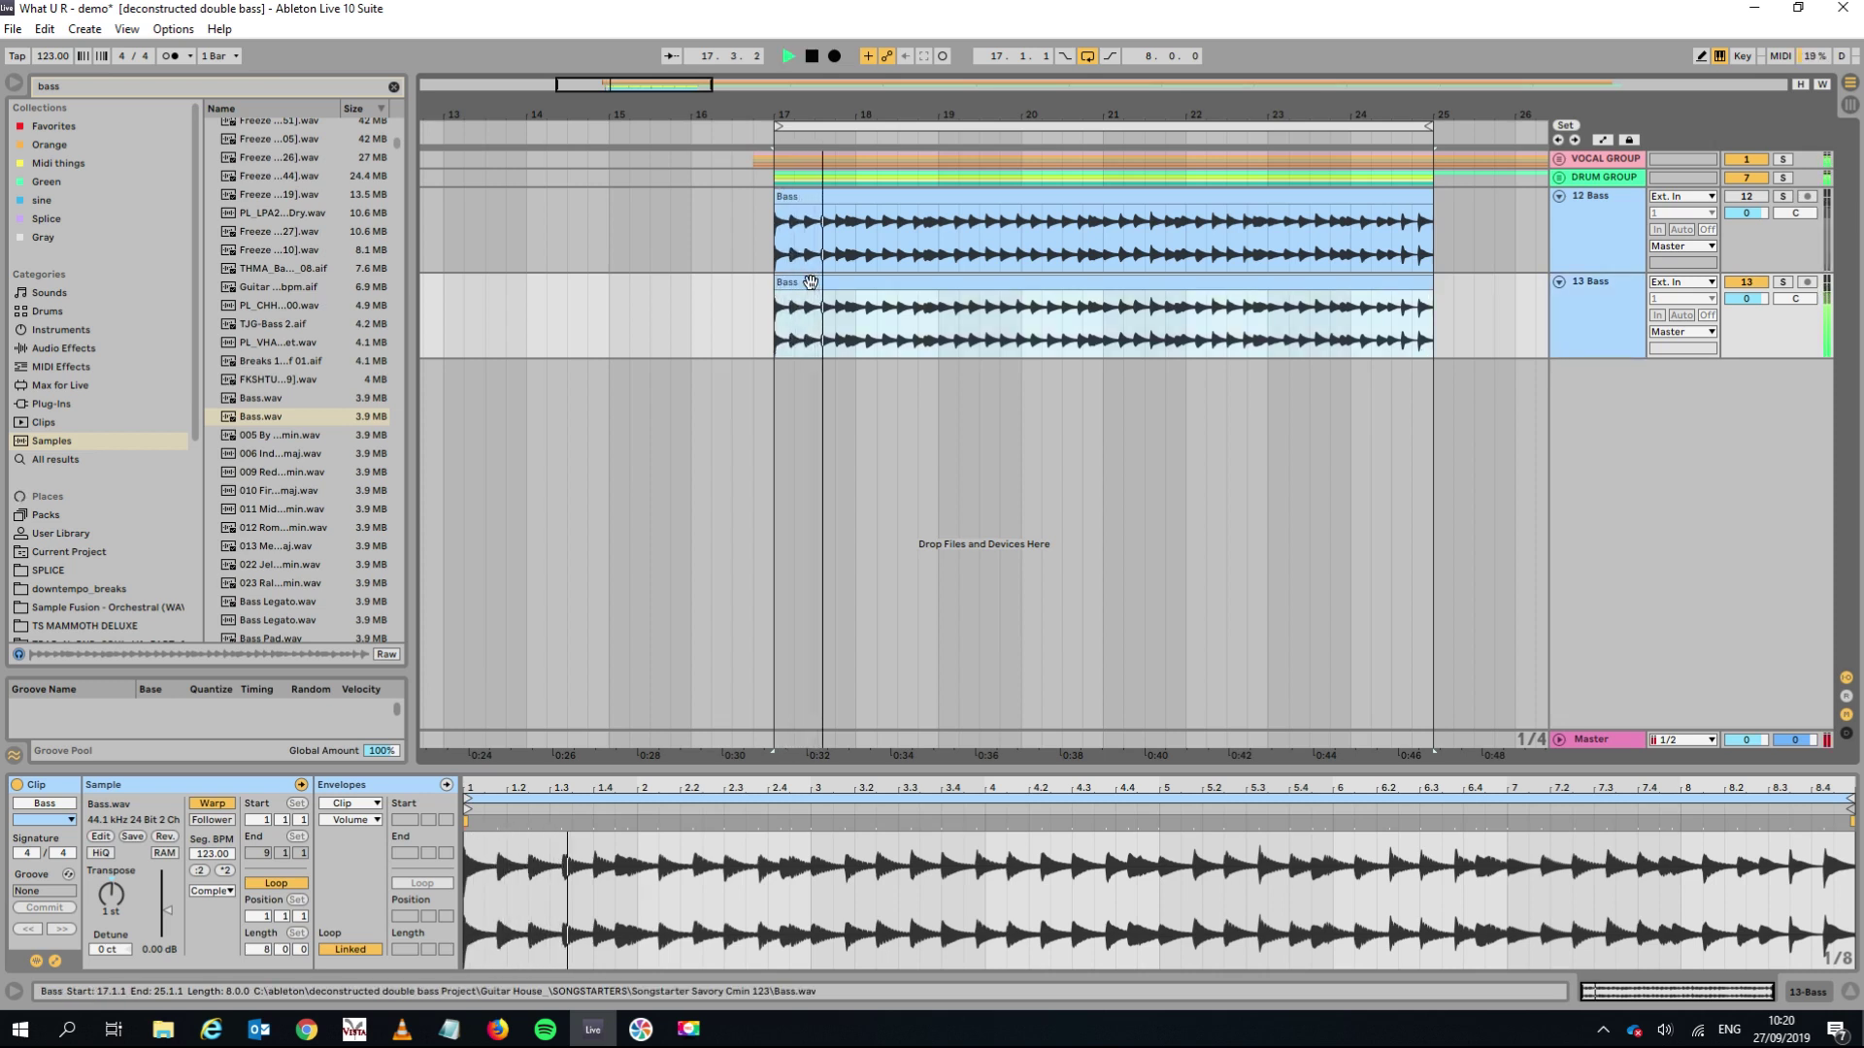
key(space)
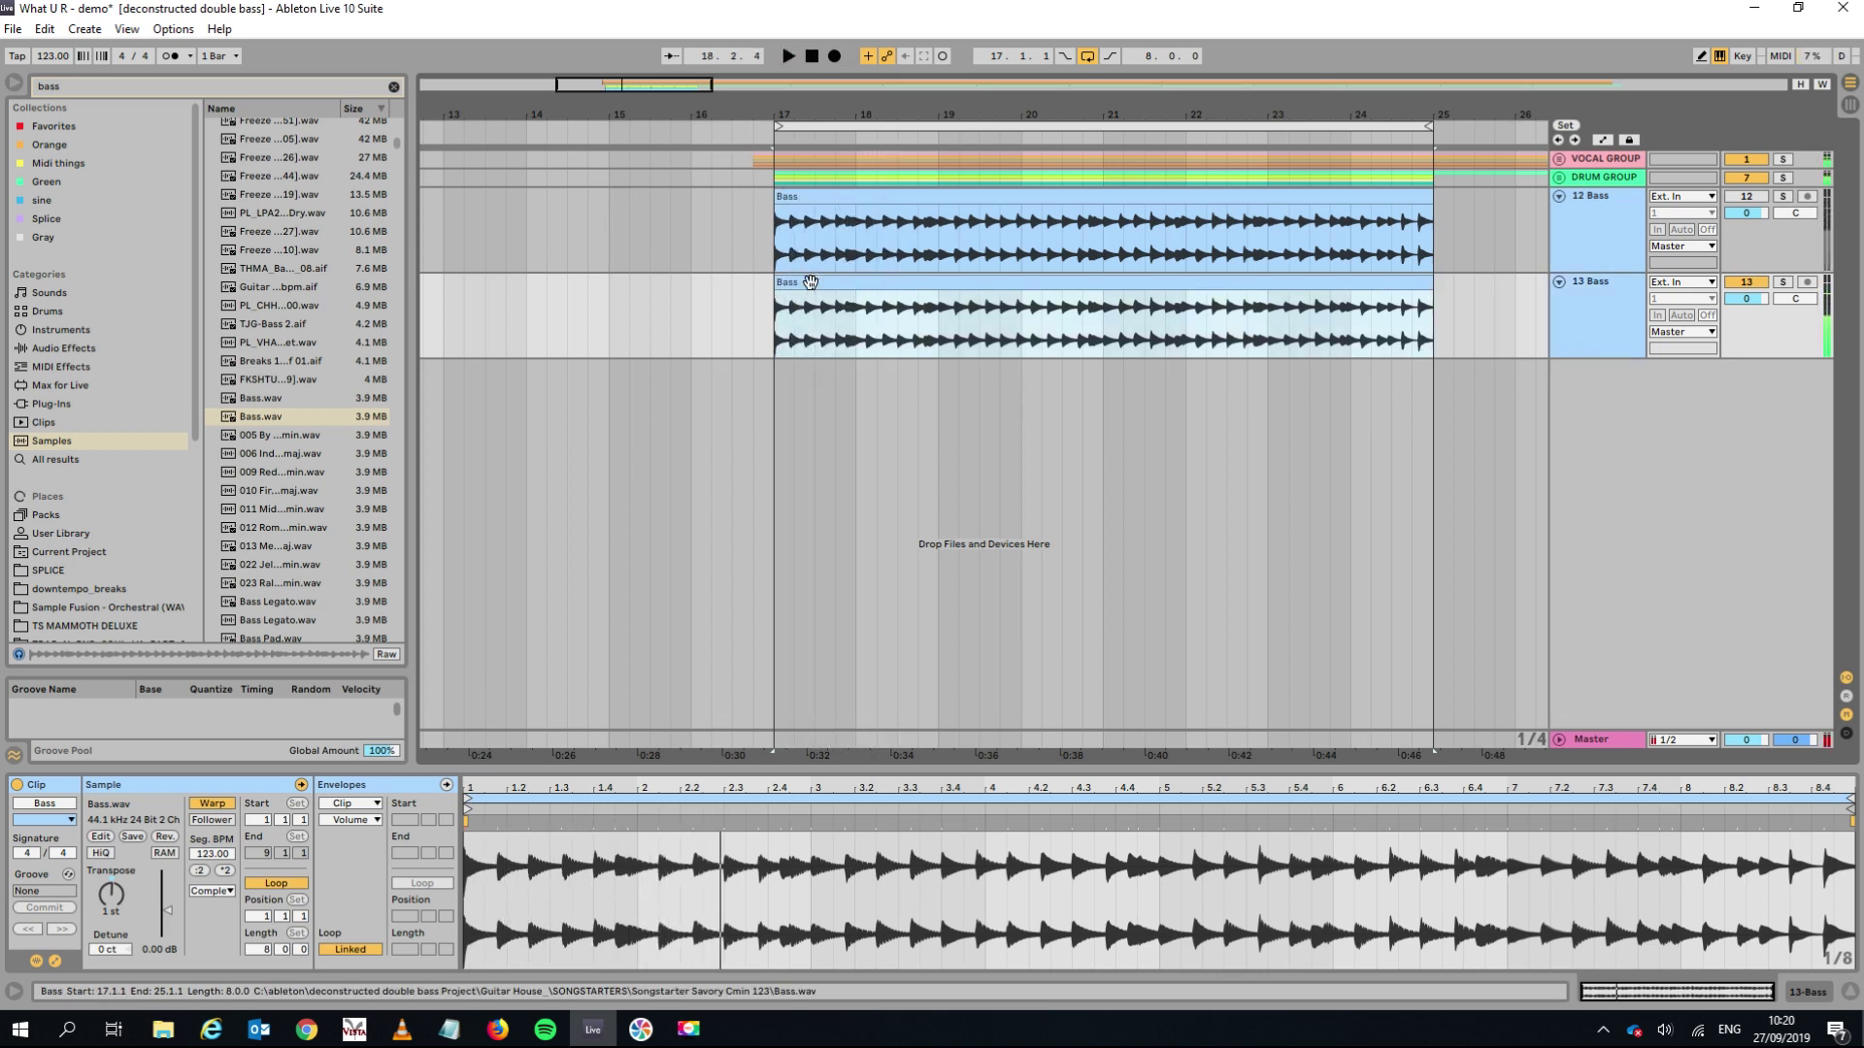
key(space)
scroll(805, 282, up, 3)
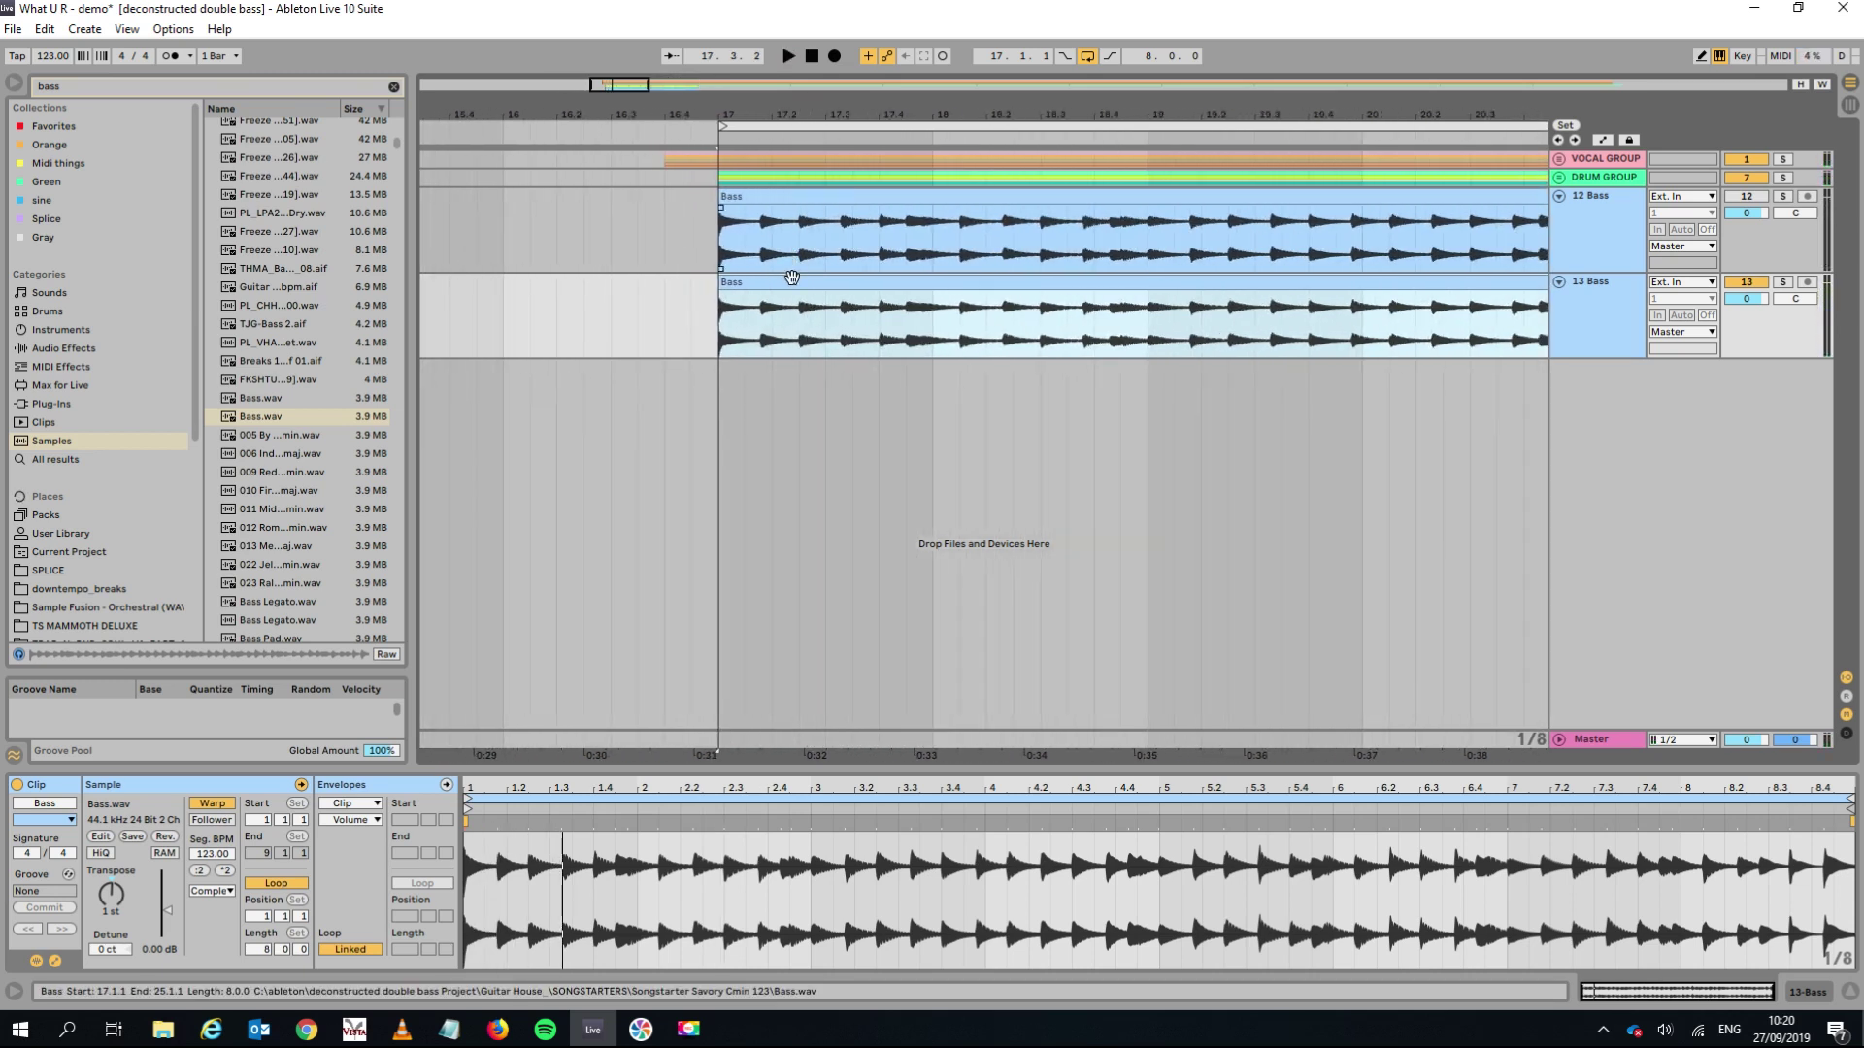
key(space)
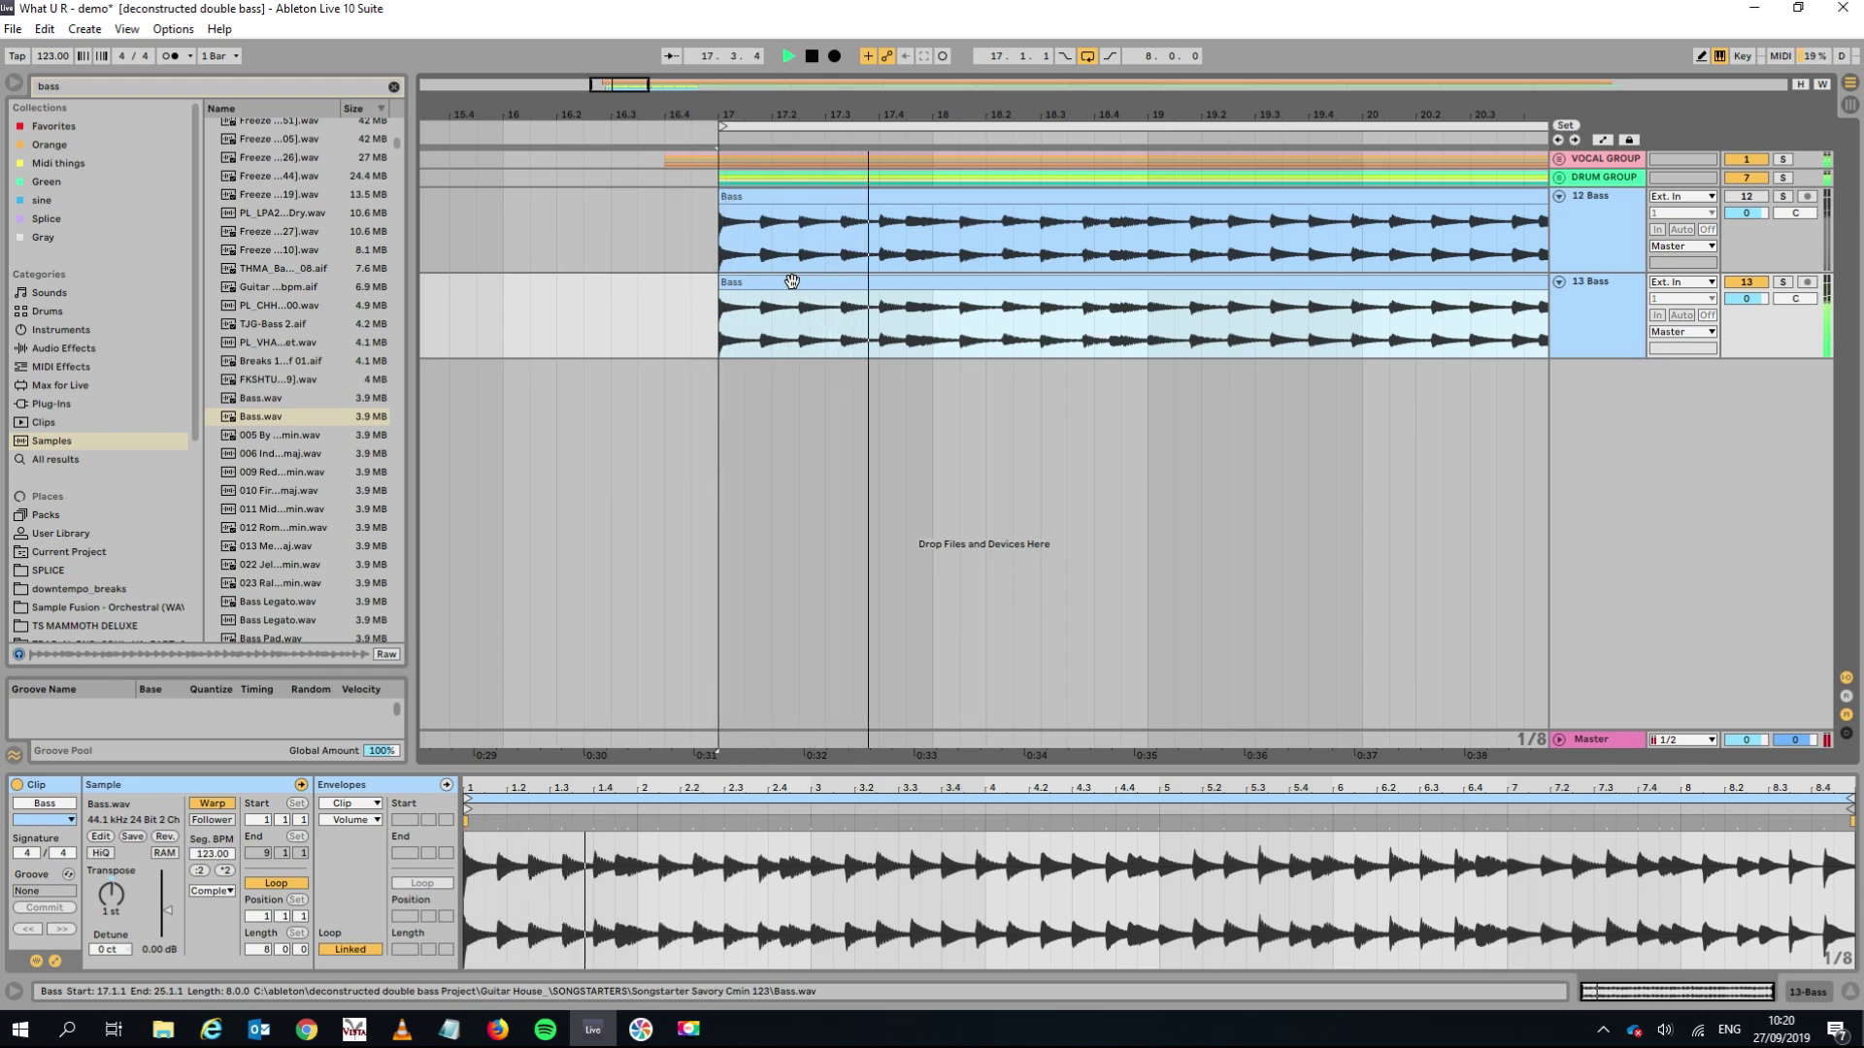
key(space)
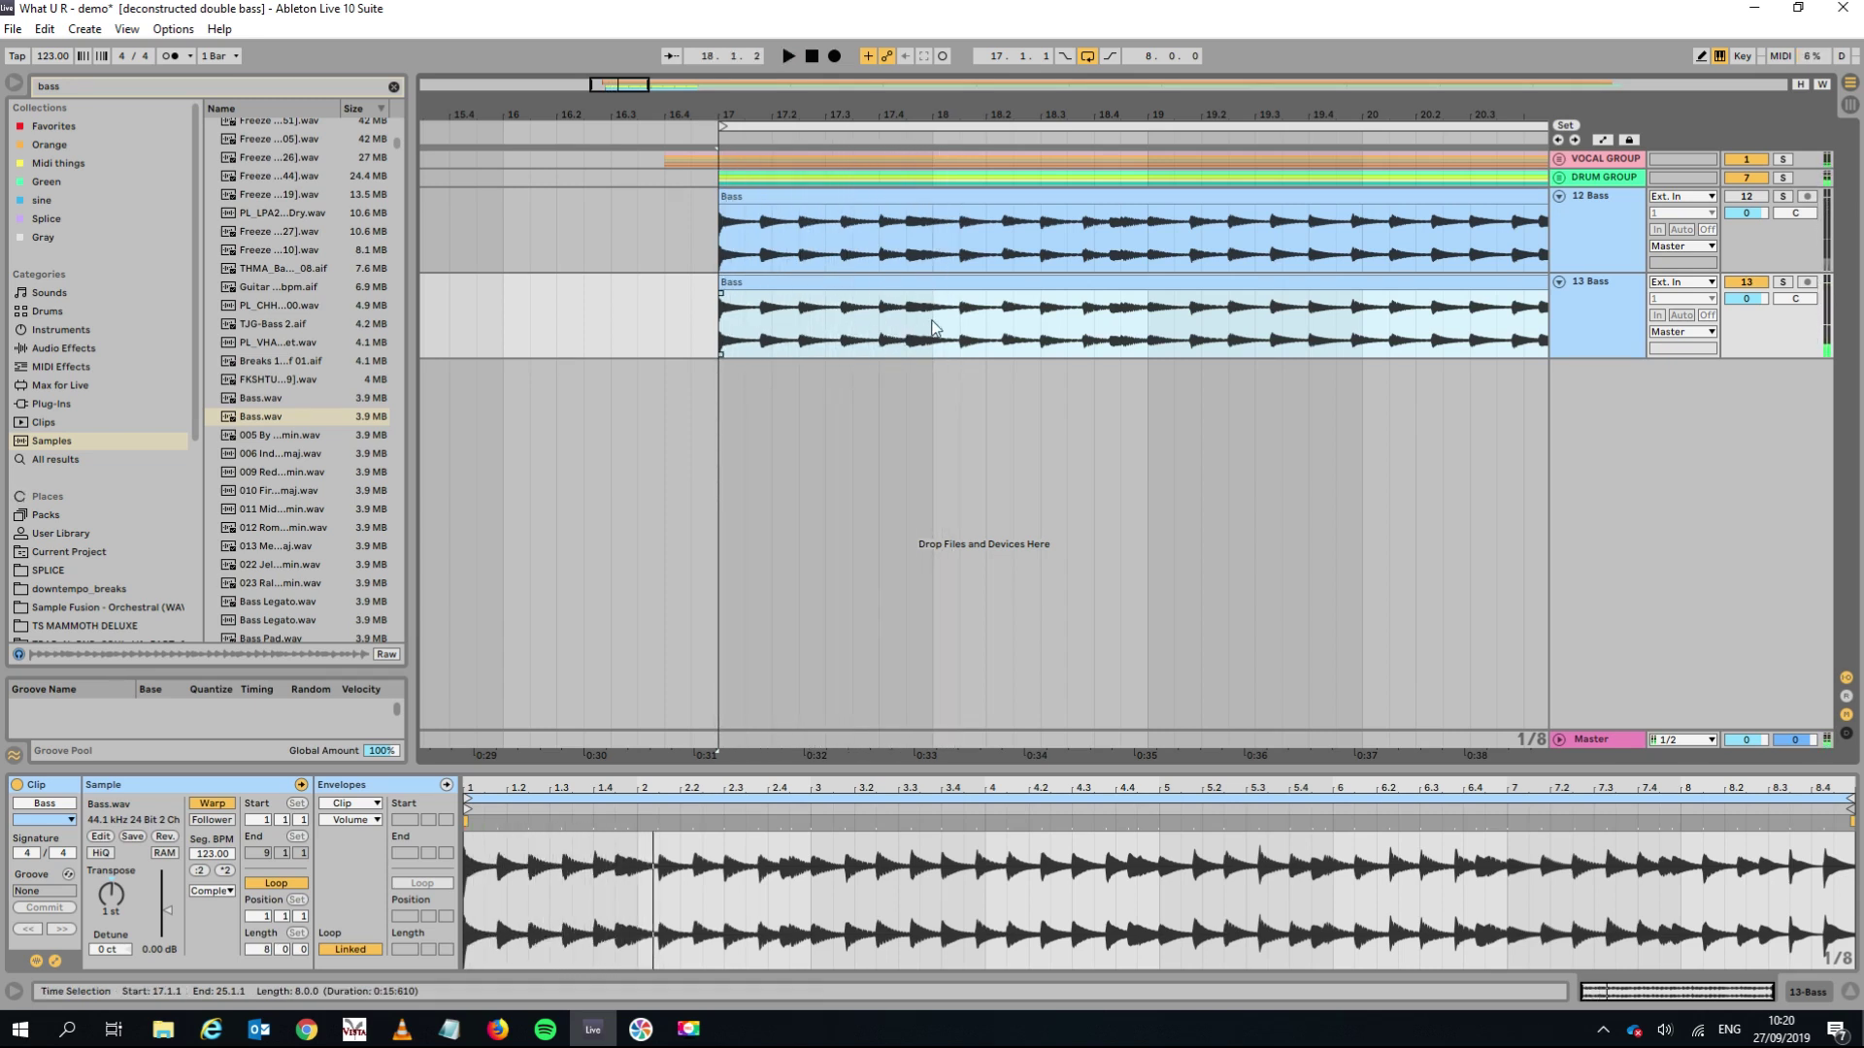
key(space)
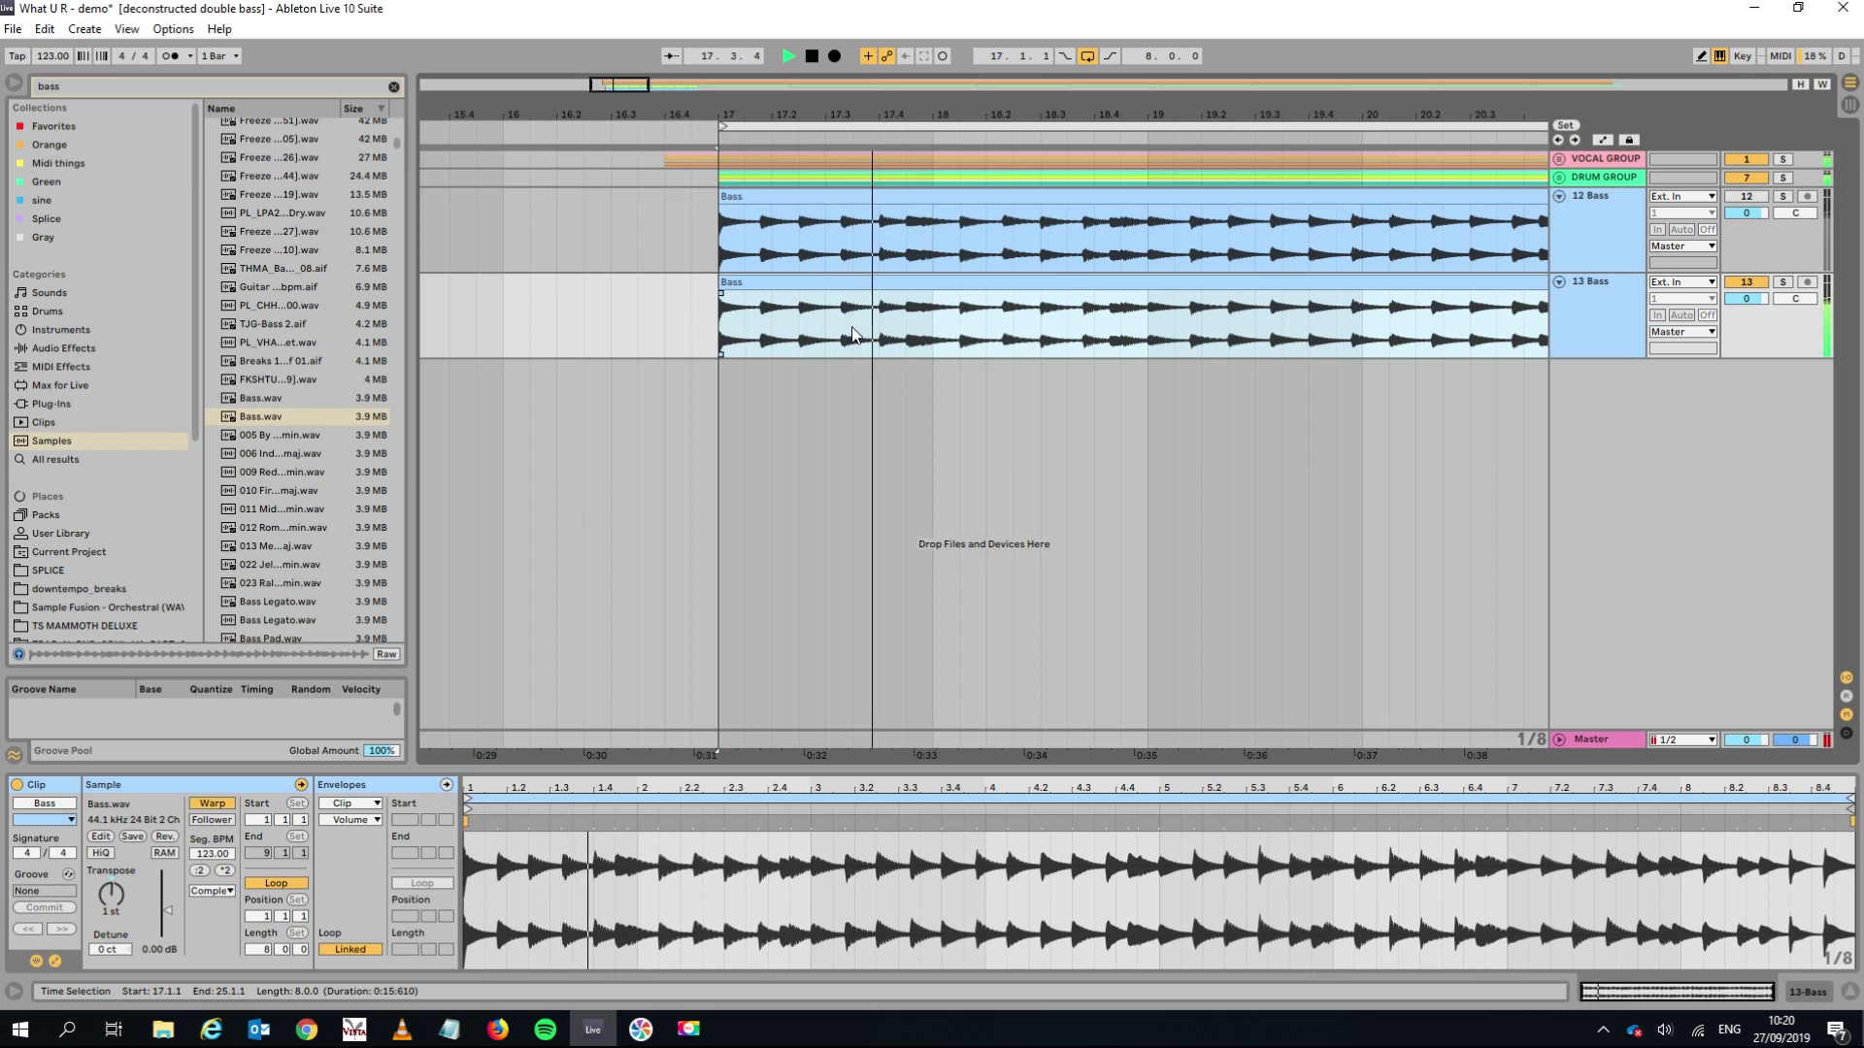
click(878, 330)
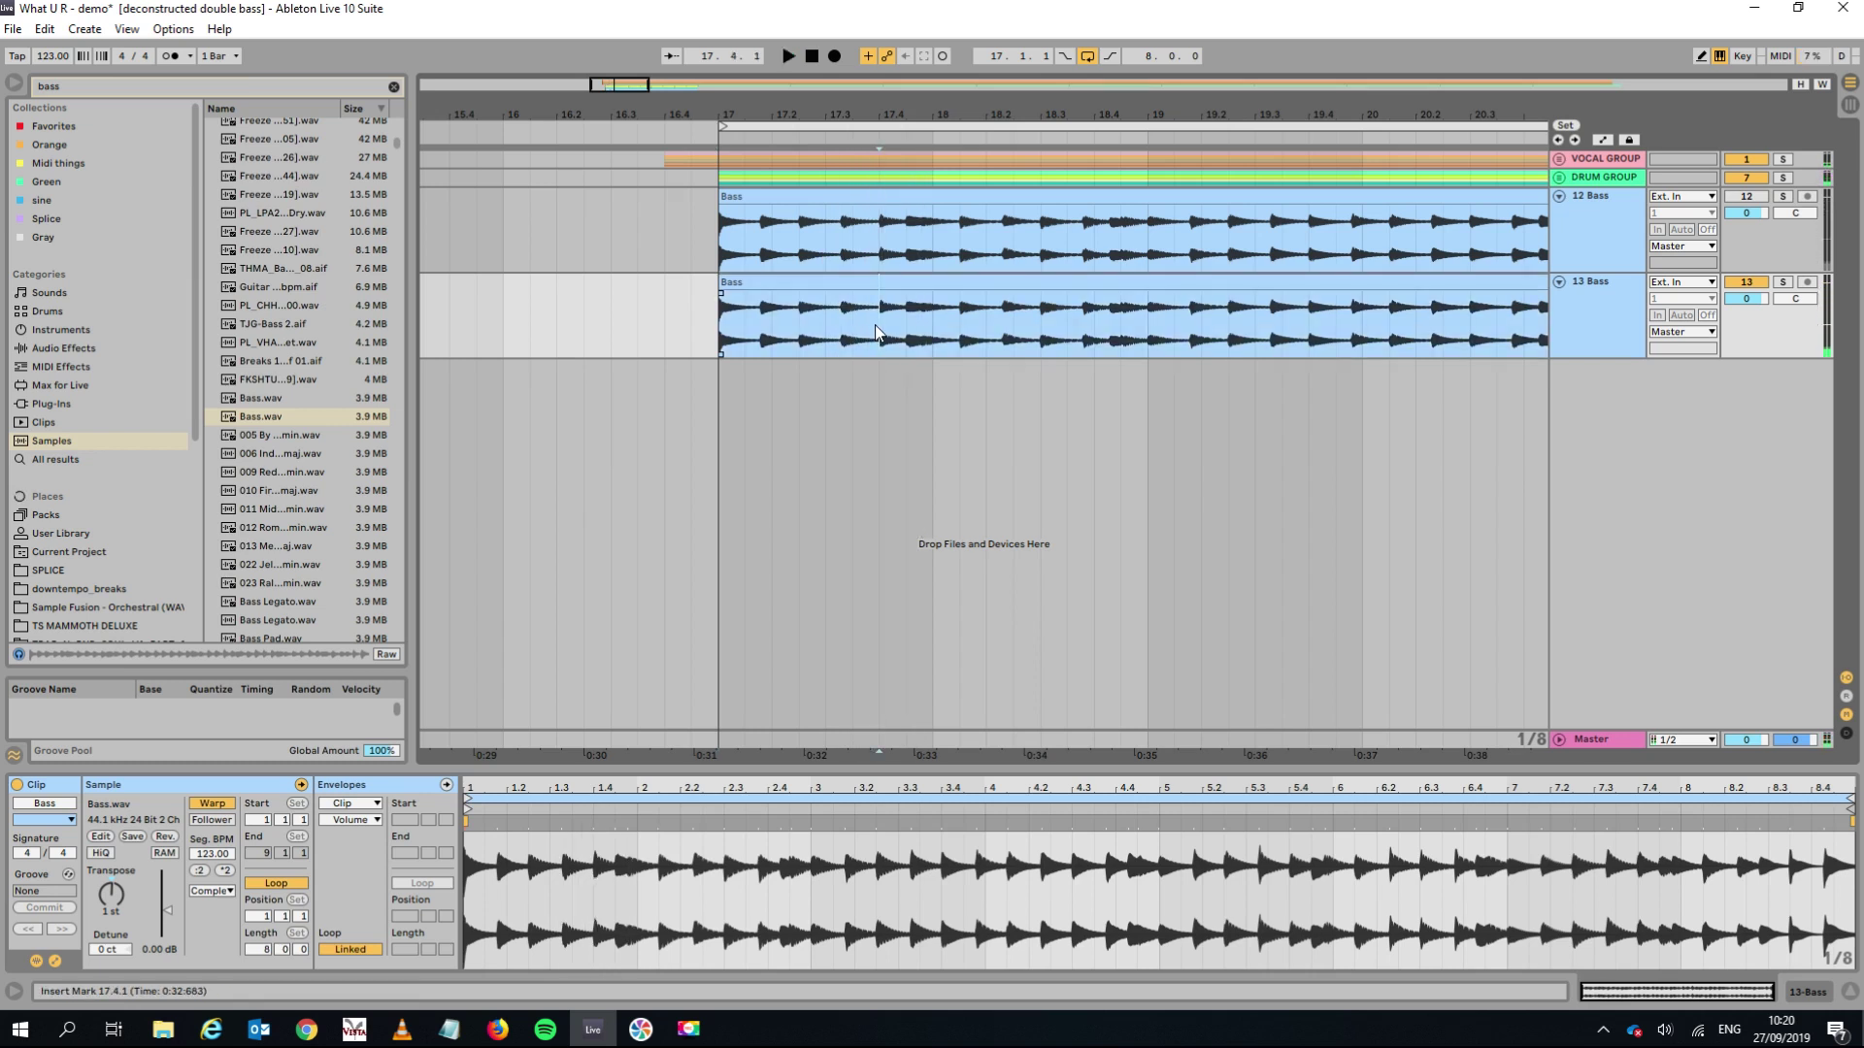
key(ctrl+e)
key(space)
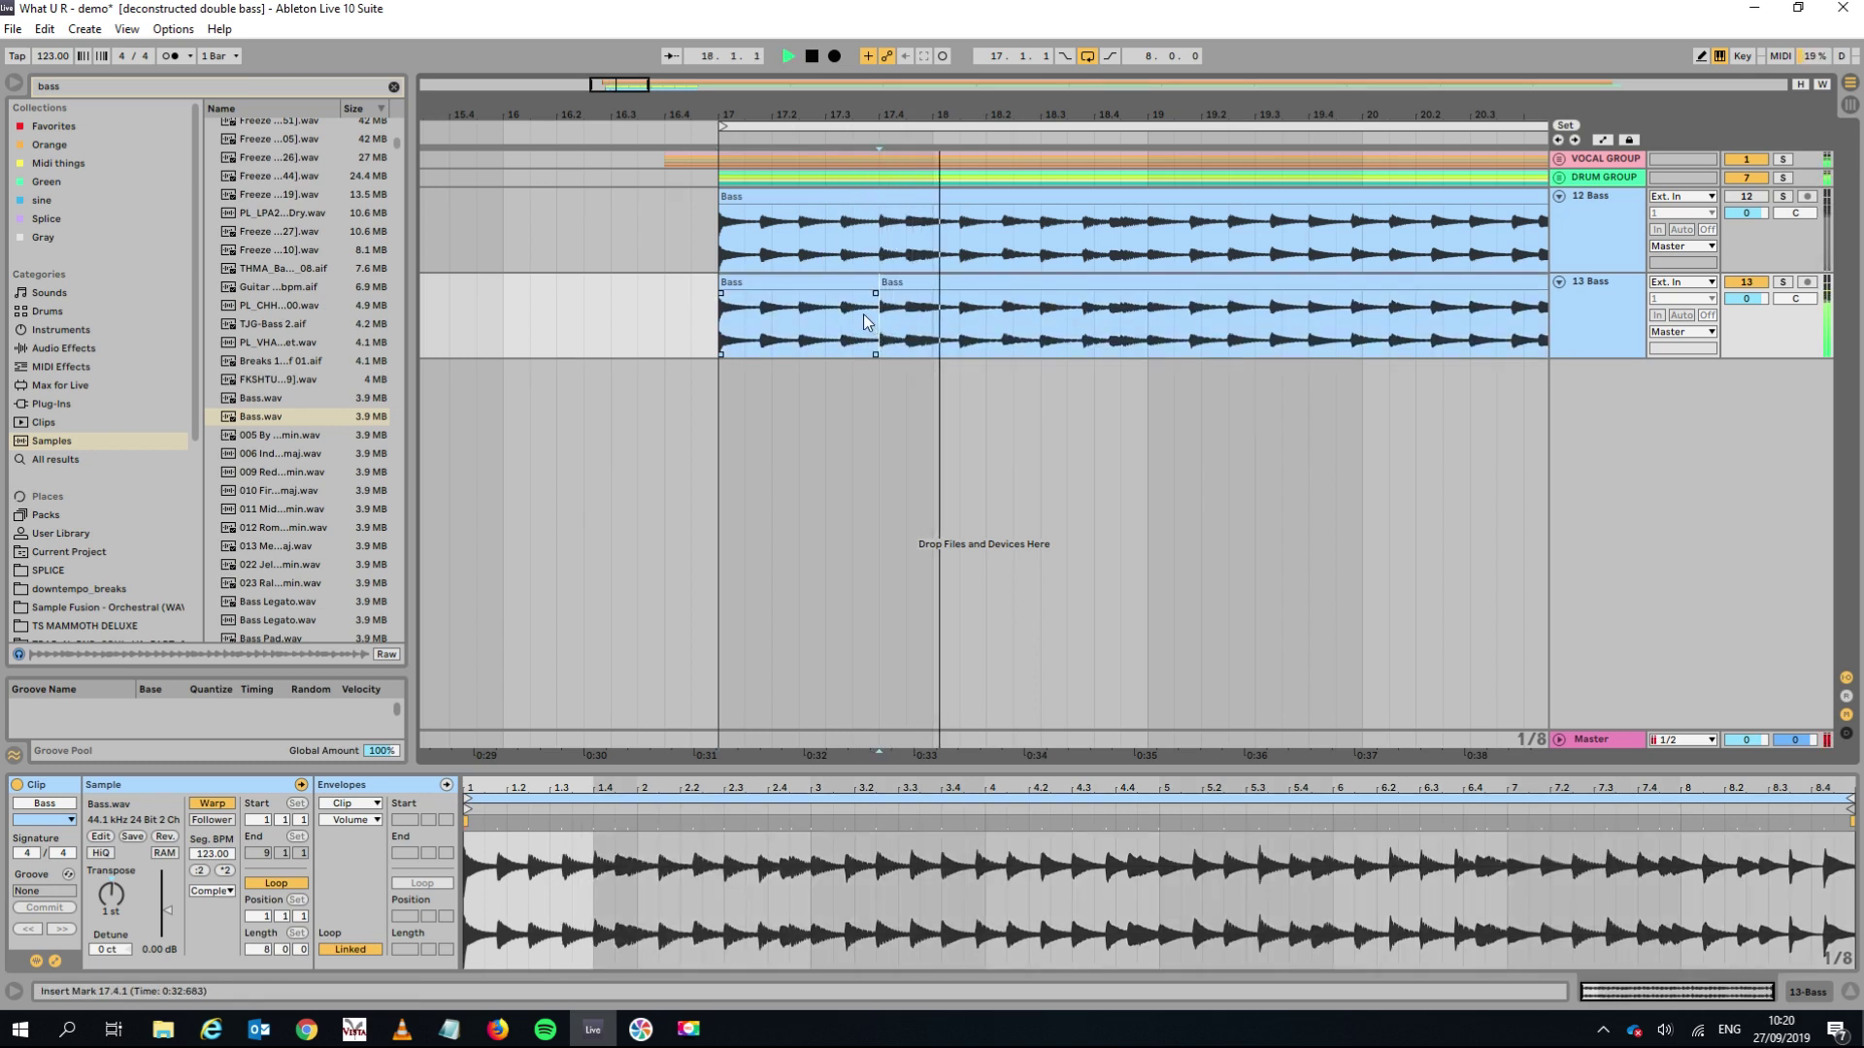
Copy the first bass segment, from 17.1.1 to 17.4.1, to 18.1.1 on track 13 and play it back.
click(837, 280)
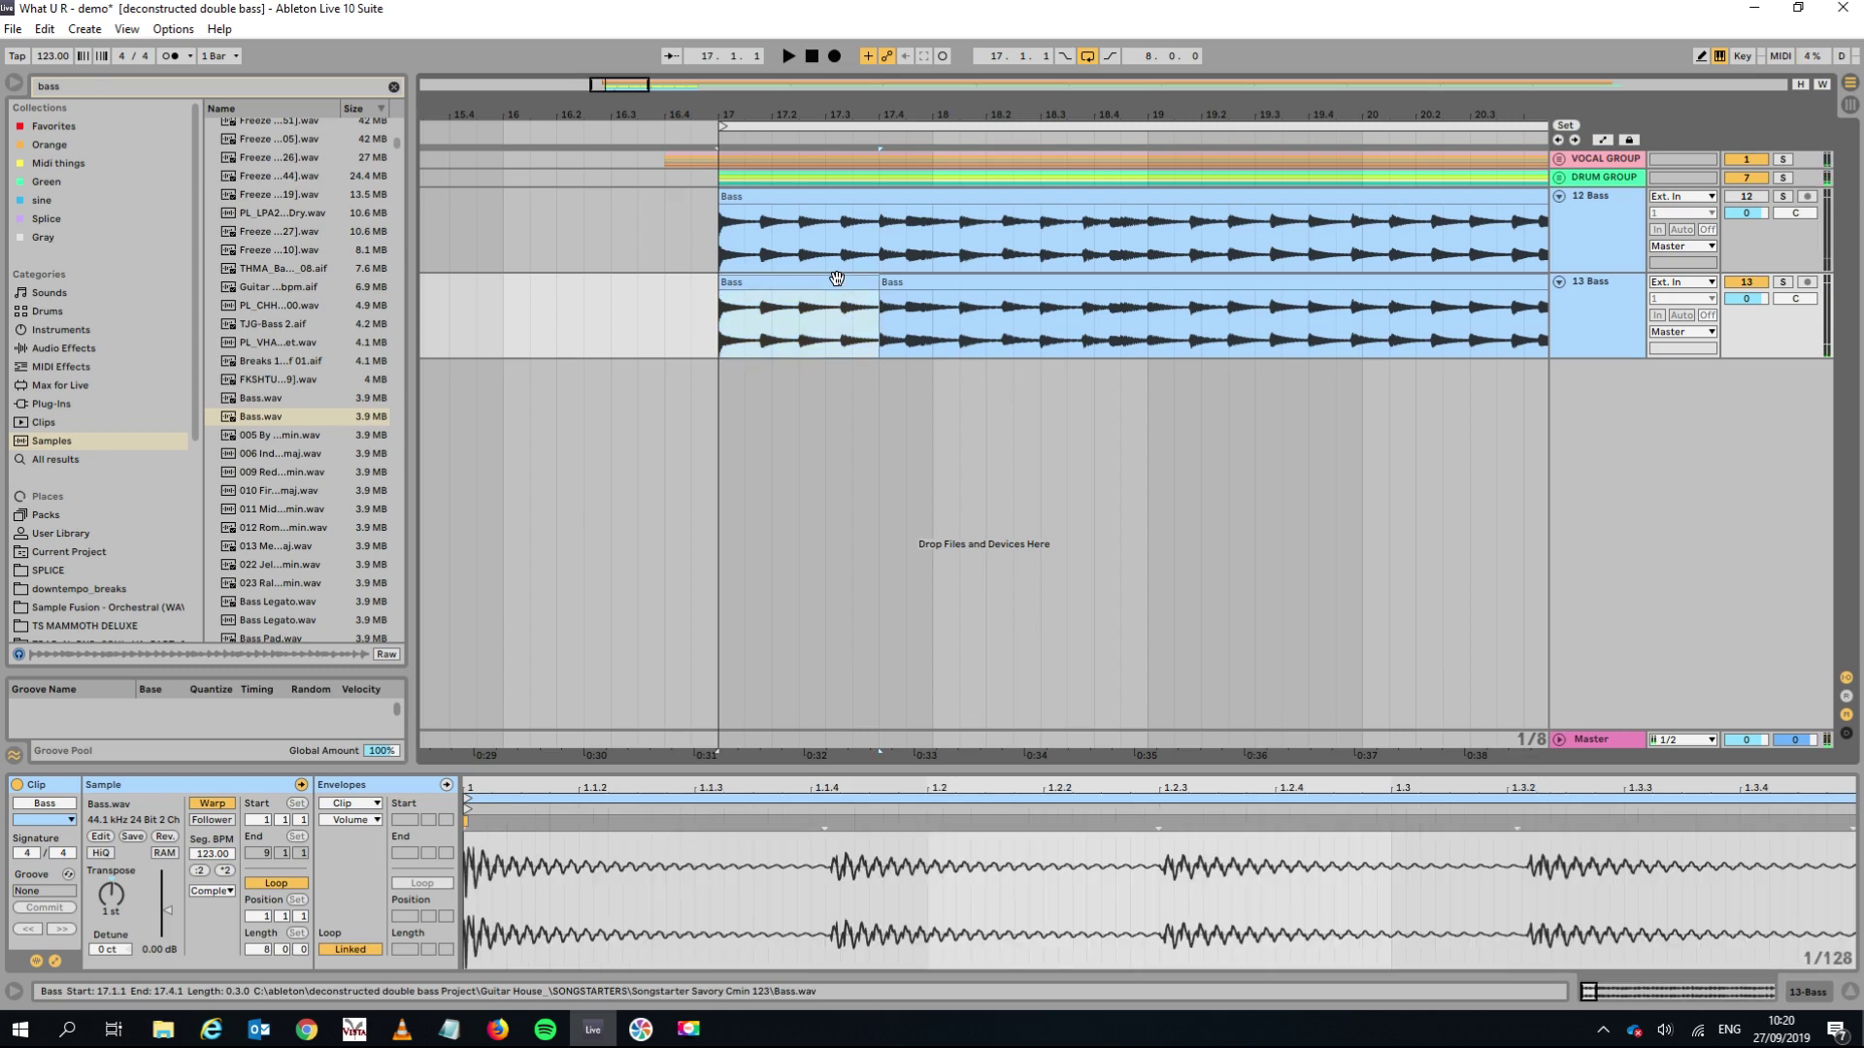
key(ctrl+c)
click(917, 311)
key(ctrl+v)
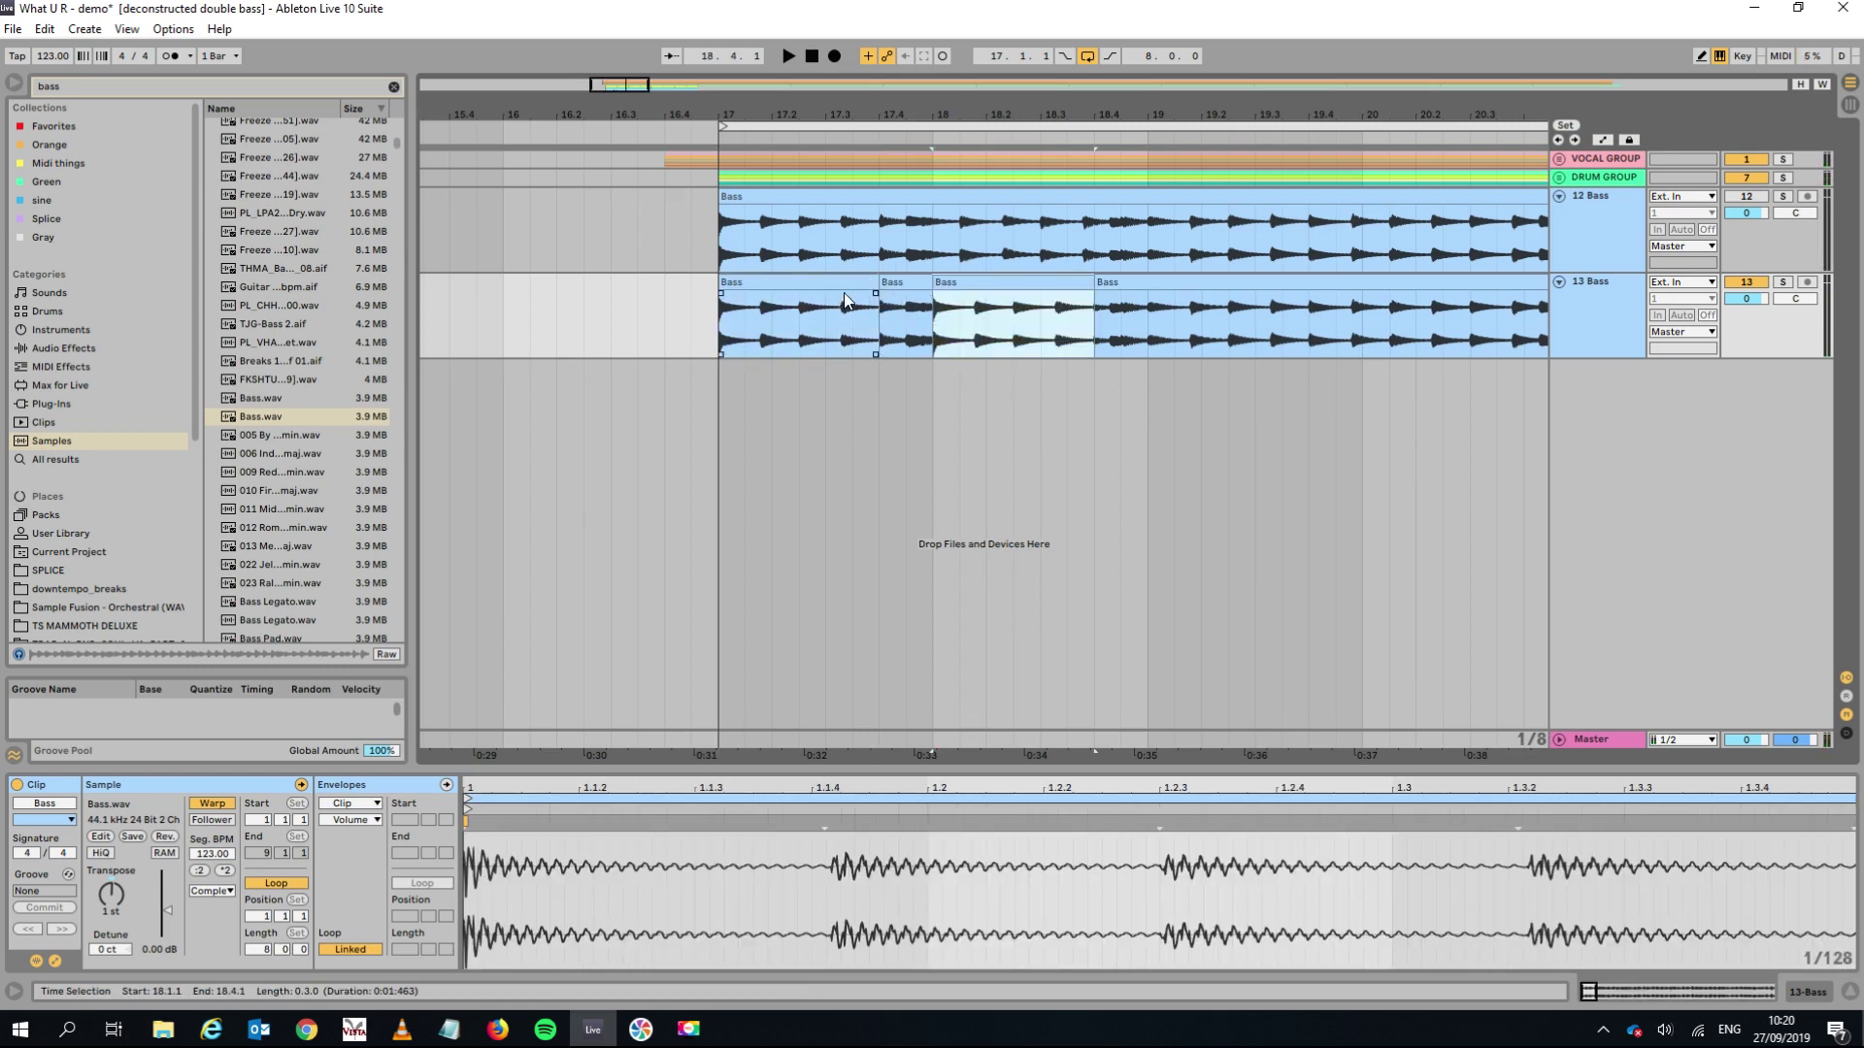
click(834, 283)
key(space)
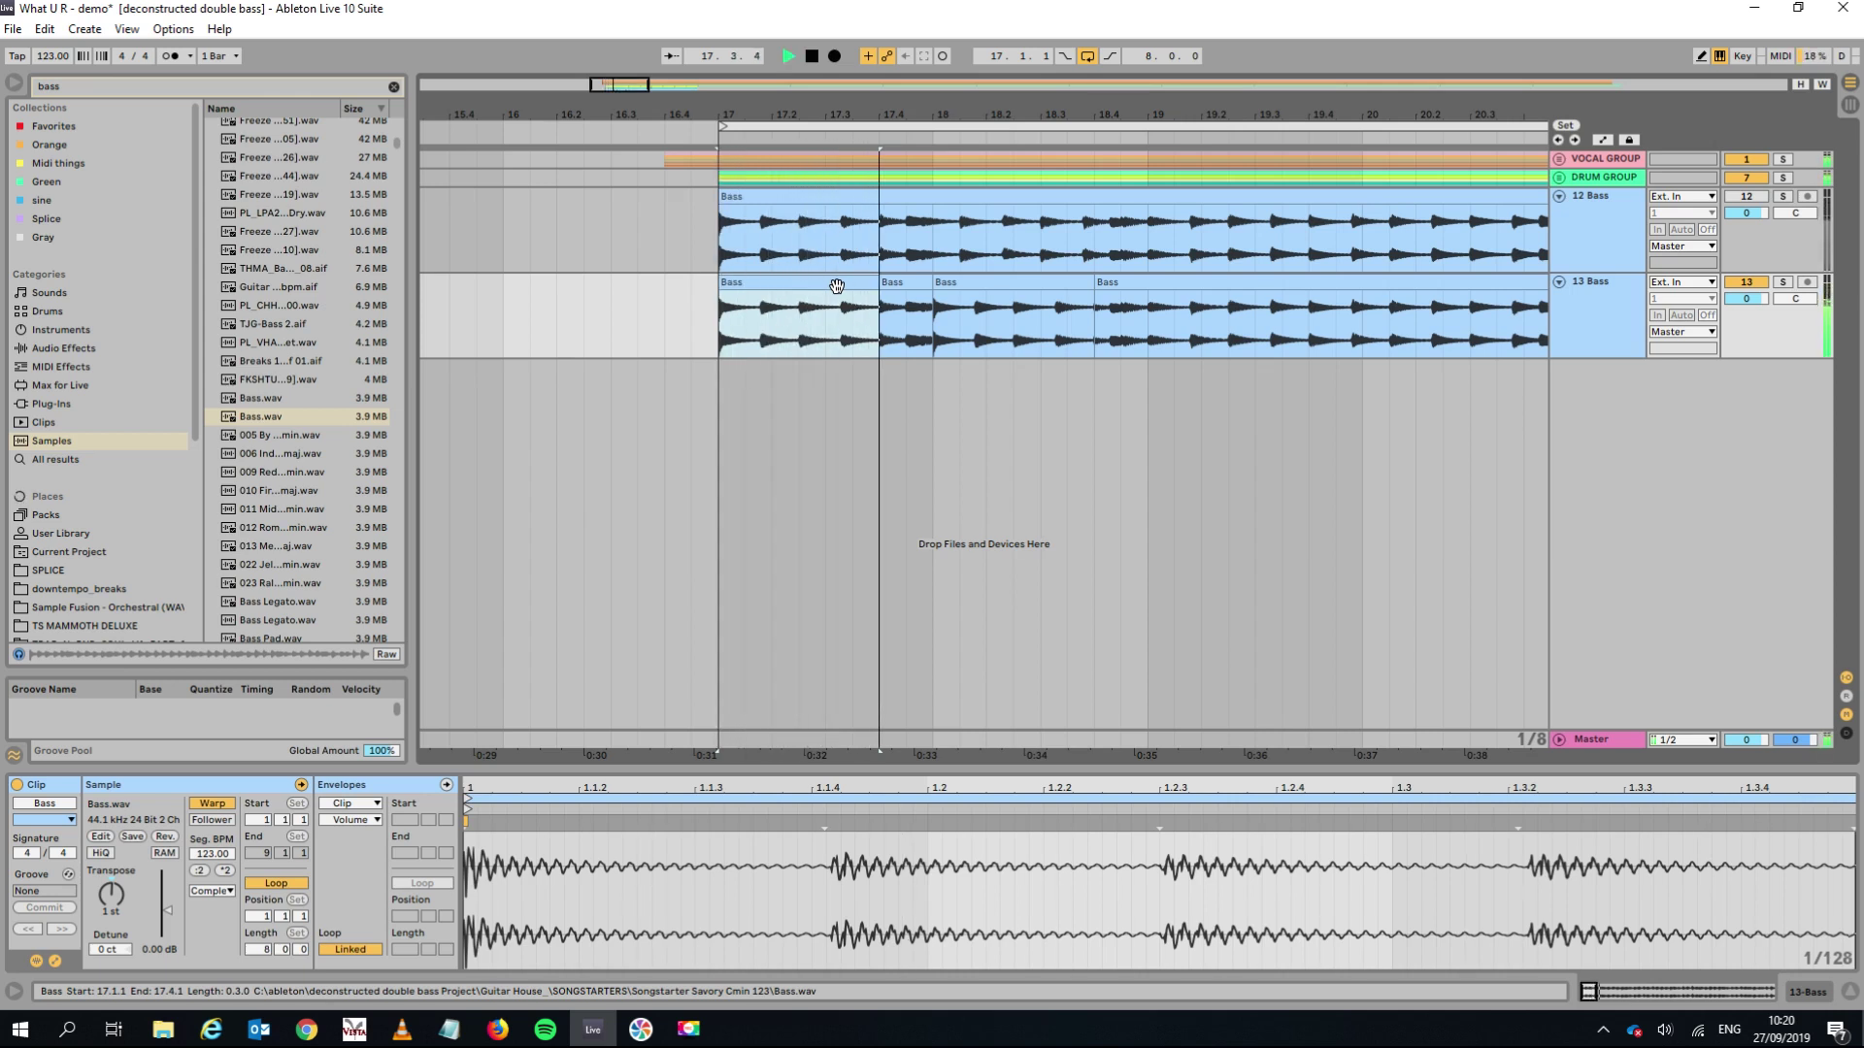
key(space)
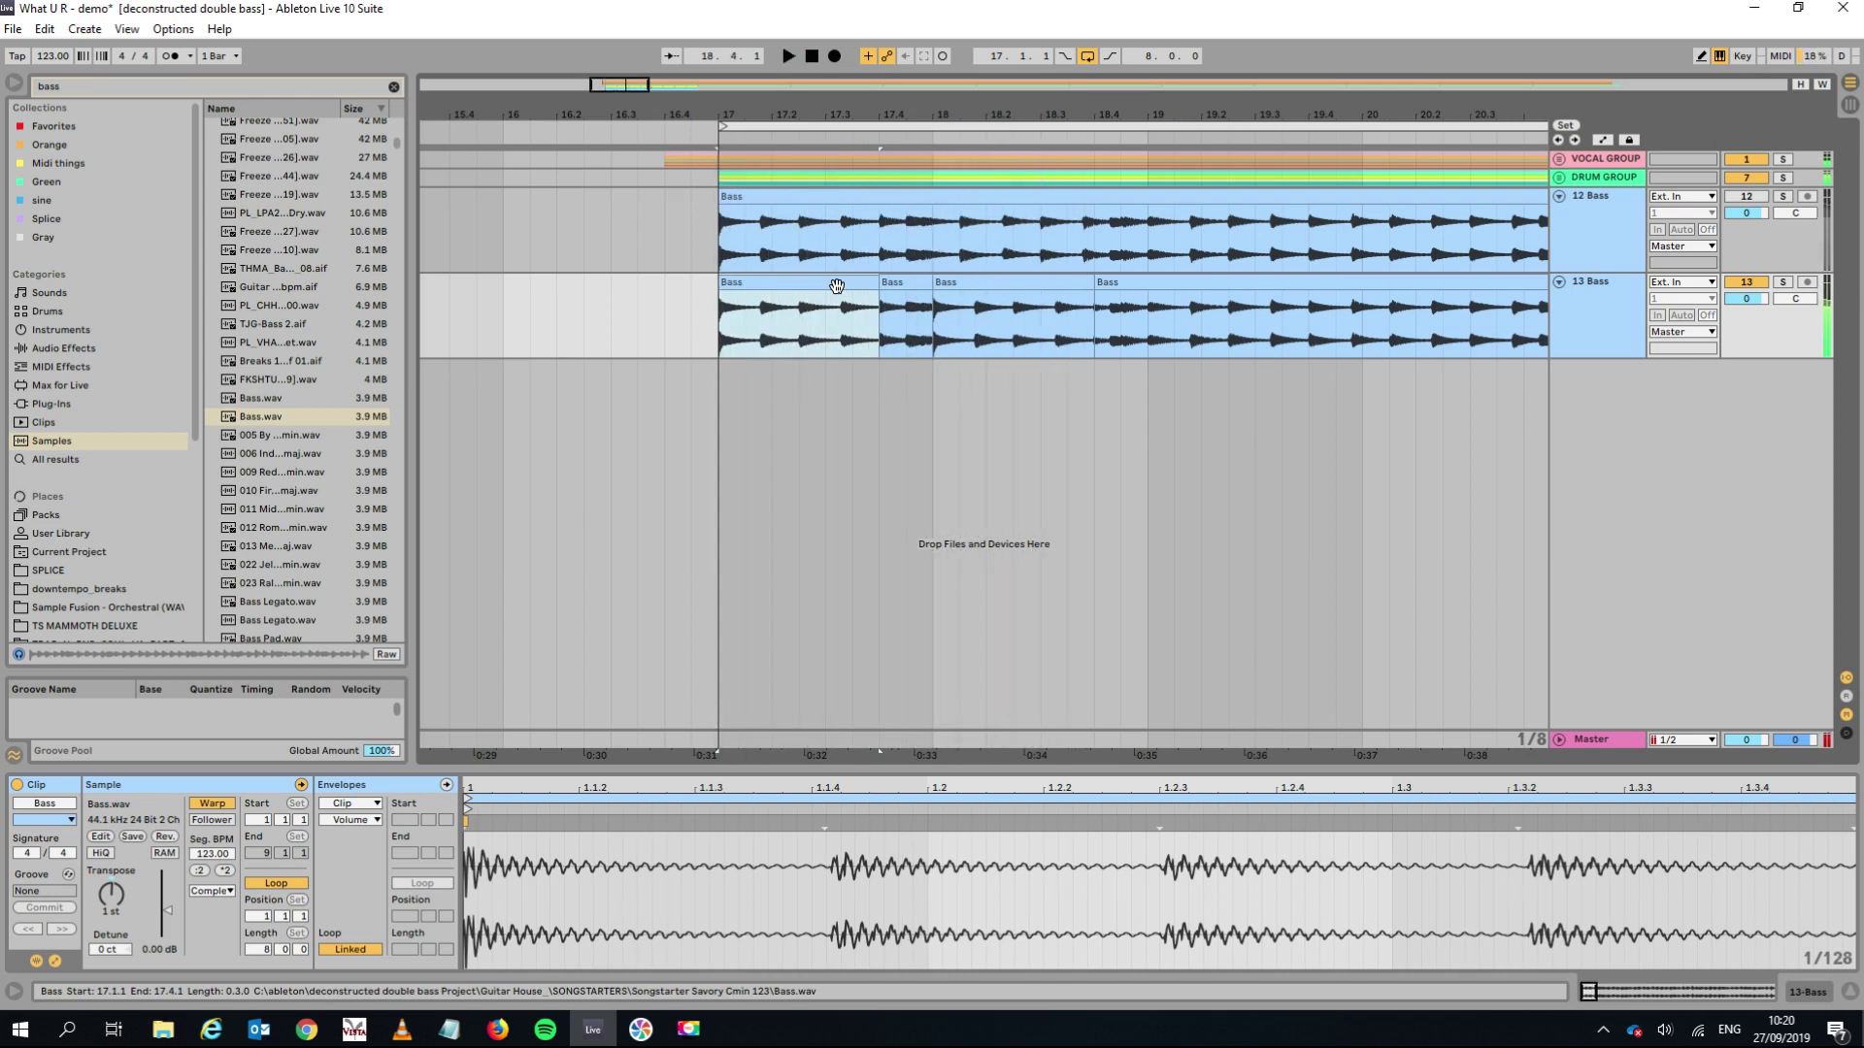
Transpose the pasted bass segment at 18.1.1 to -3 st while listening to the loop.
click(946, 282)
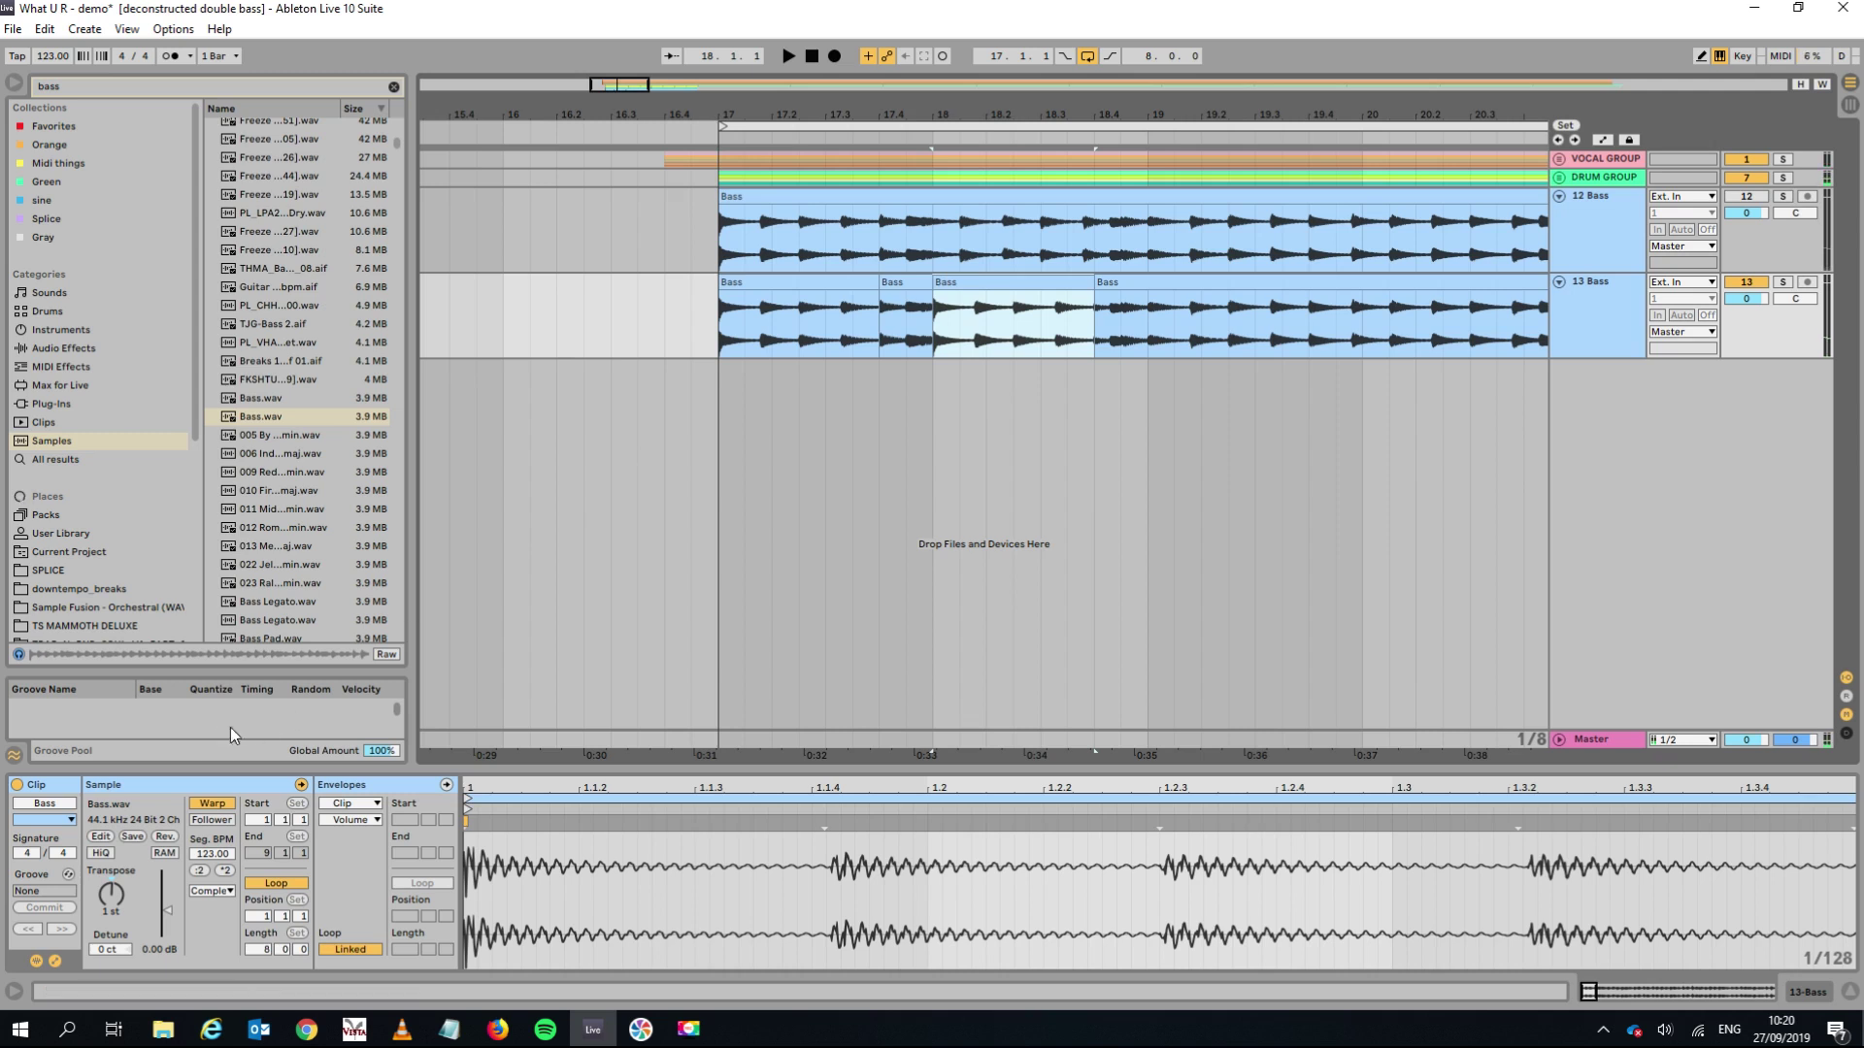
click(108, 893)
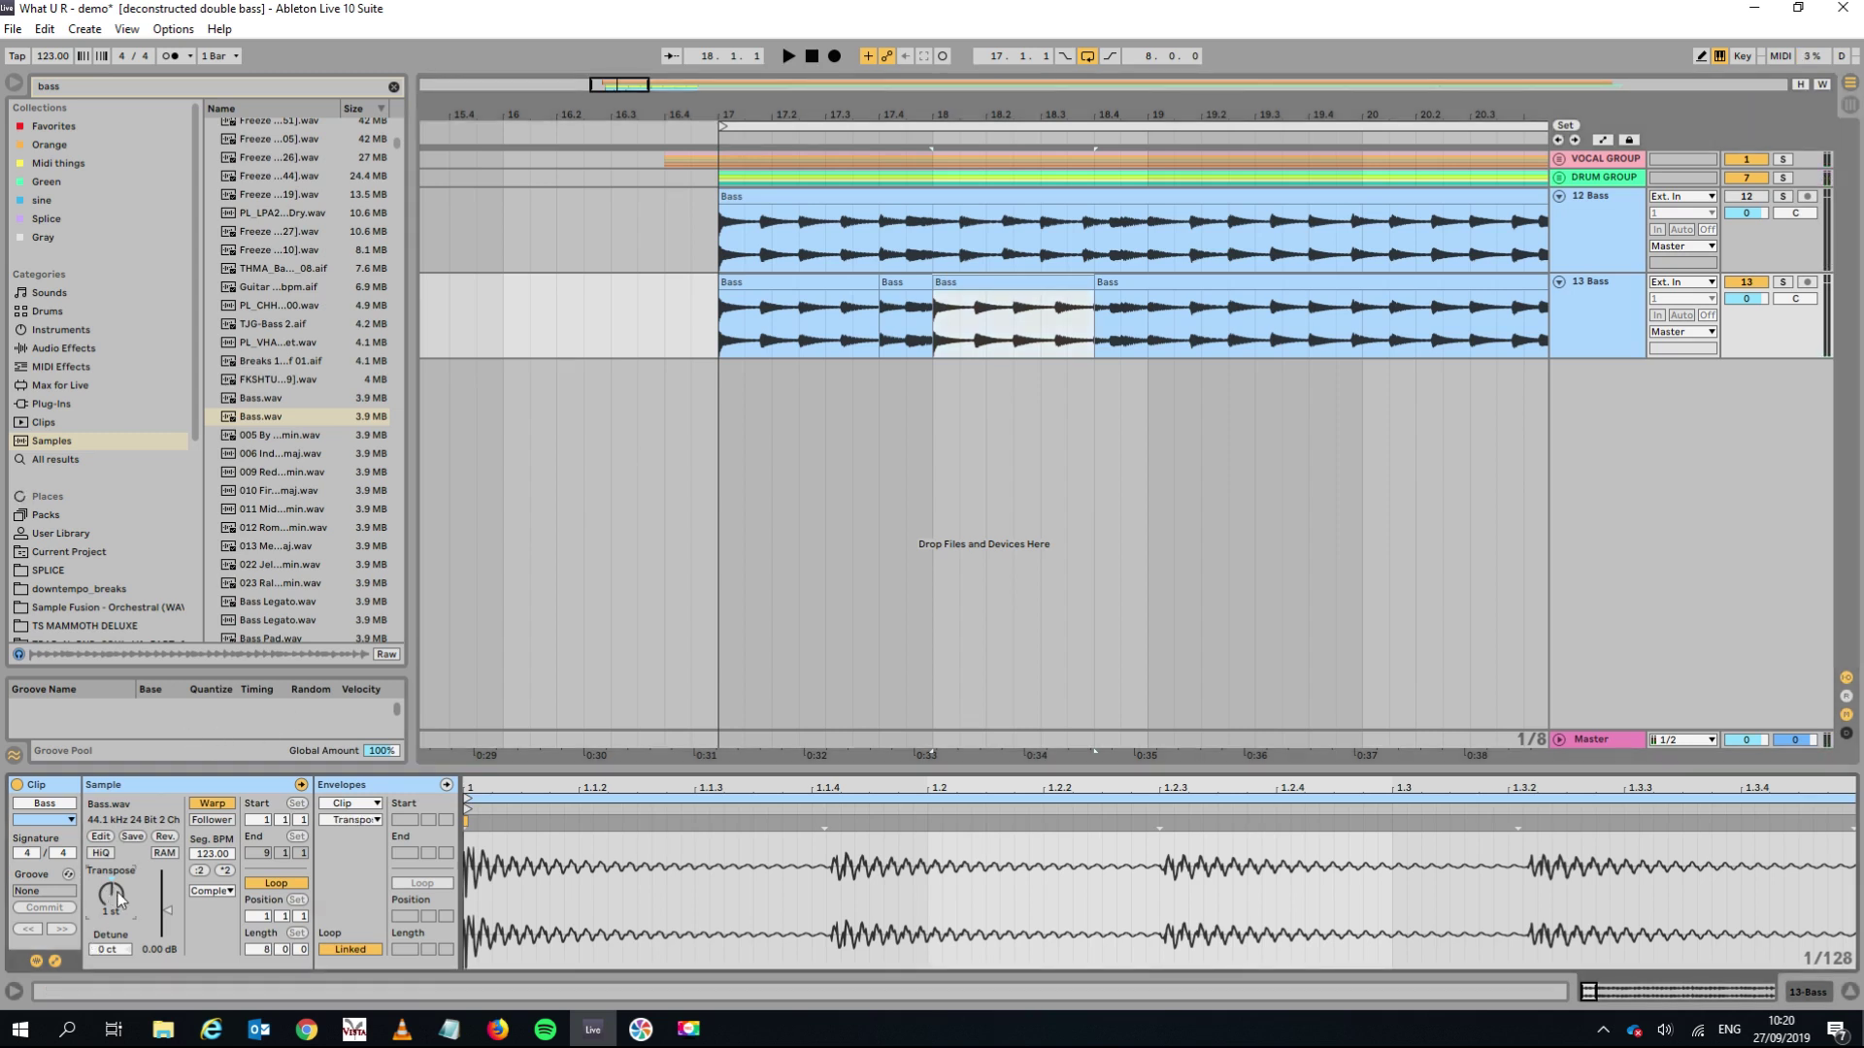
key(space)
key(Down)
key(Down)
key(Down)
click(927, 355)
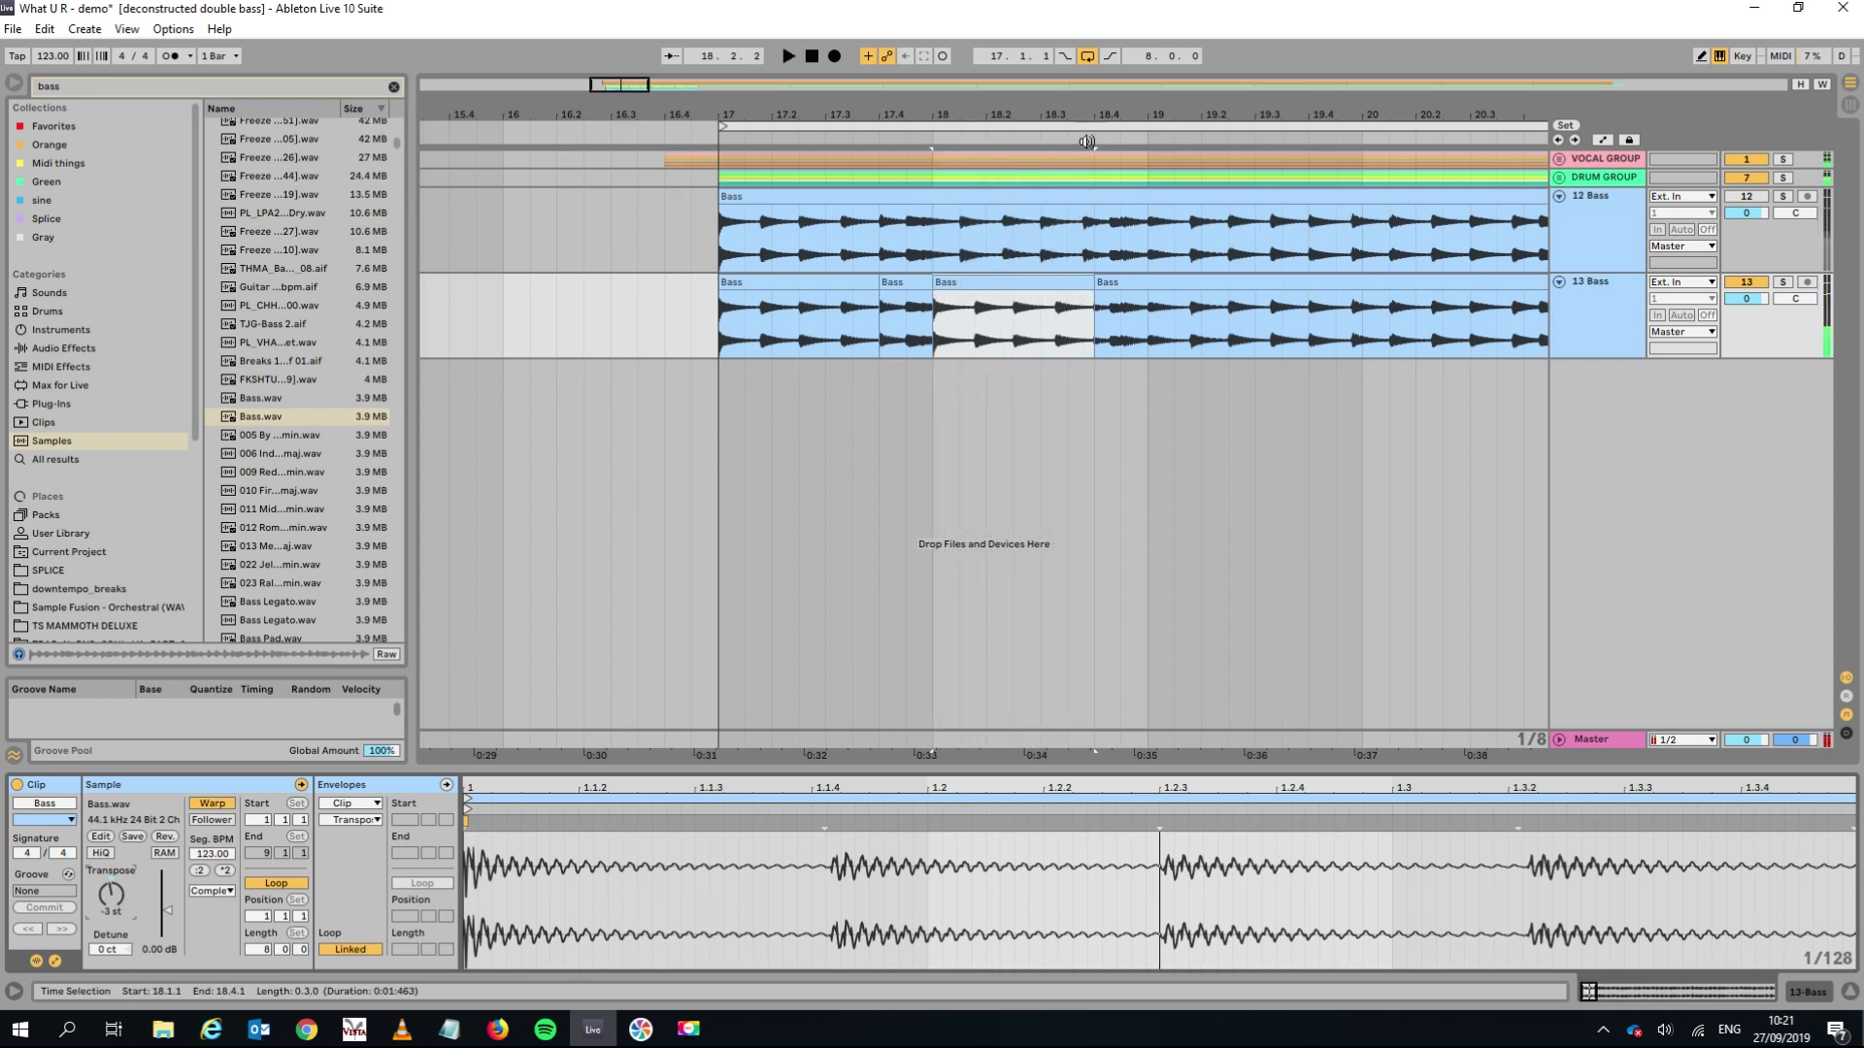
Split the bass segment that starts at 18.1.1 on track 13 at 18.2.3.
drag(1007, 109, 1008, 160)
click(1024, 319)
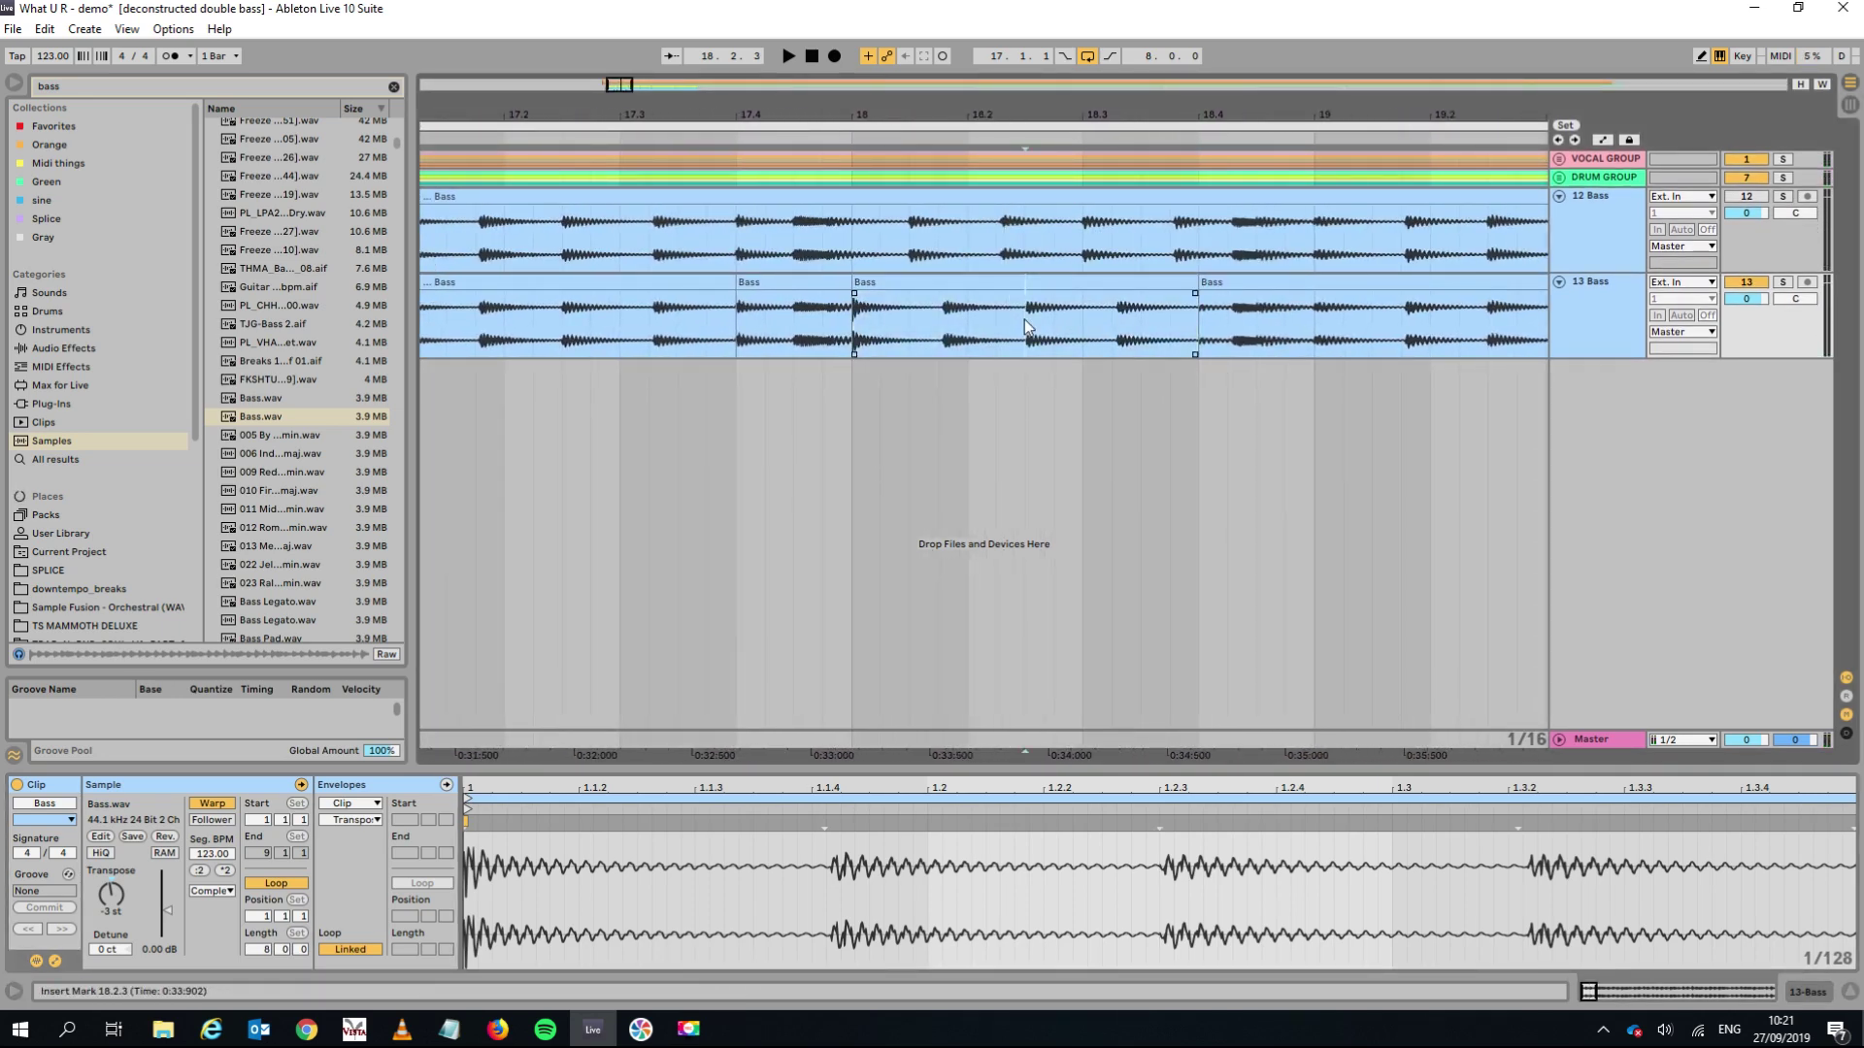
key(ctrl+e)
Transpose the bass segment from 18.2.3 to 18.4.1 to -1 st while listening to the loop.
click(1076, 293)
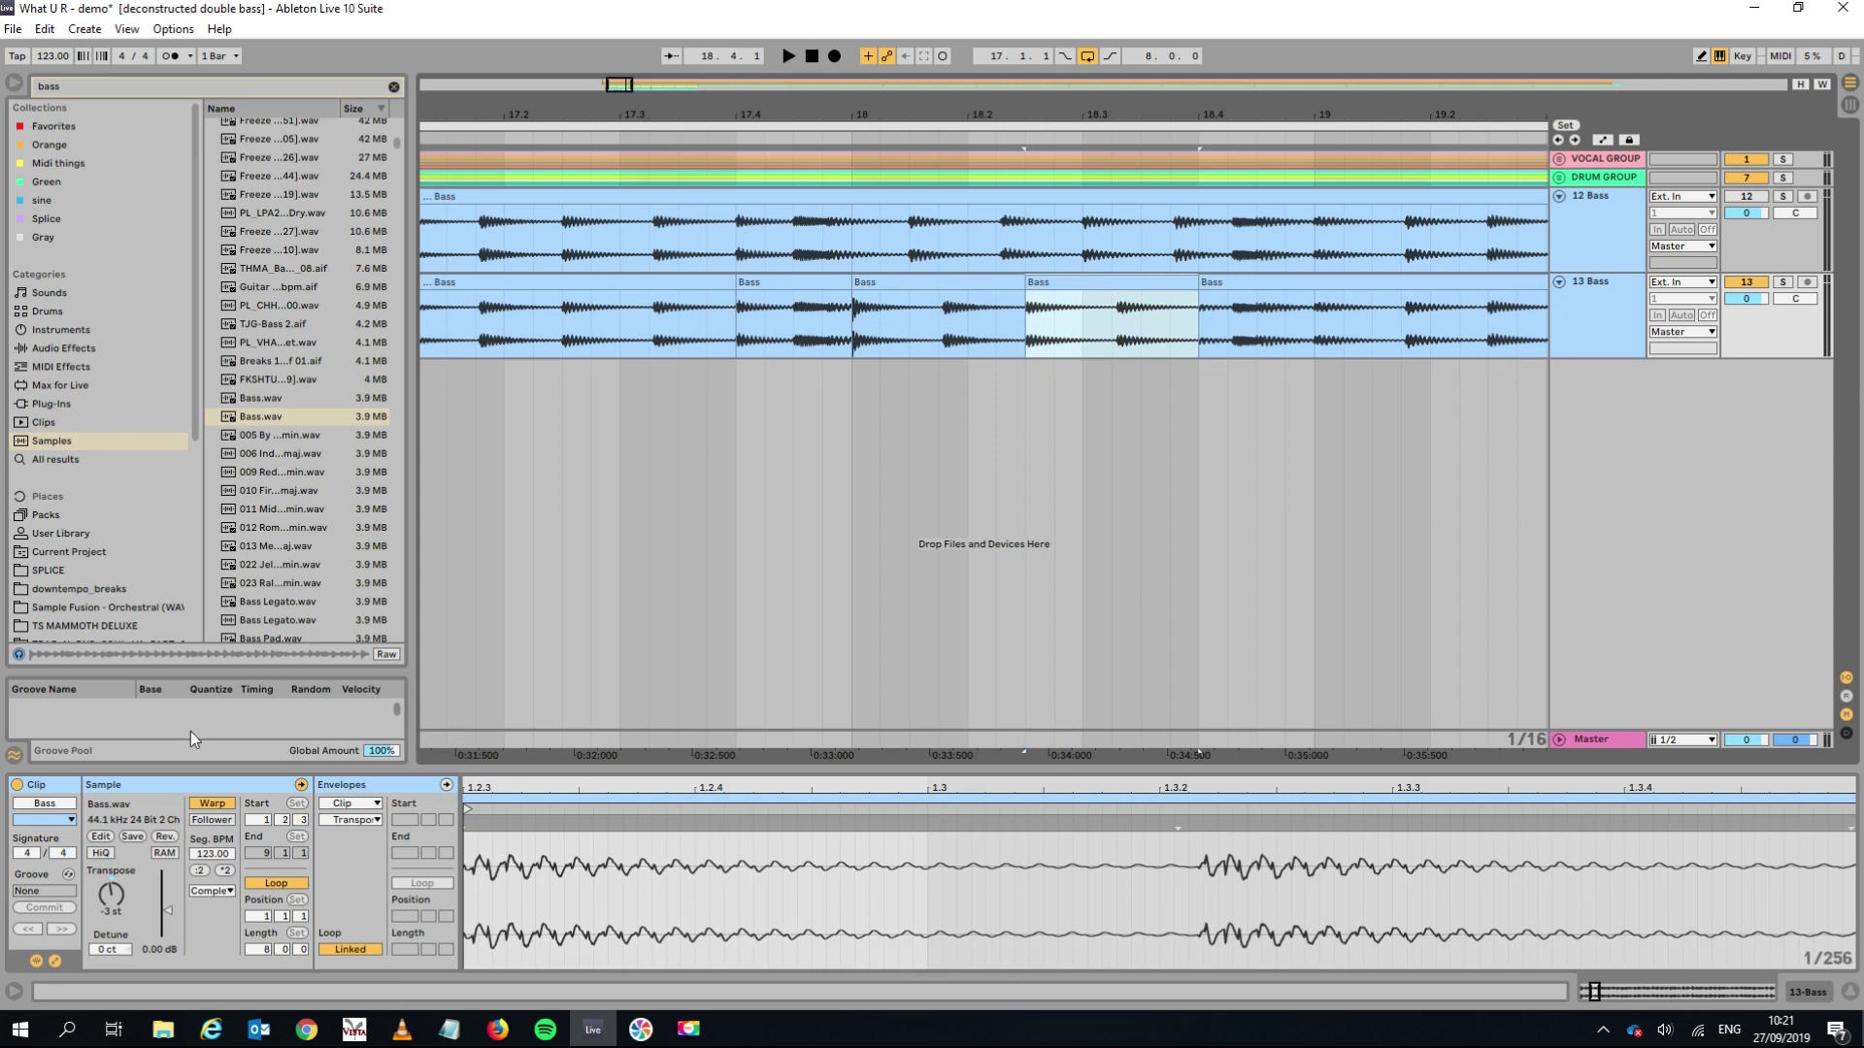
click(120, 889)
key(space)
key(Up)
key(Up)
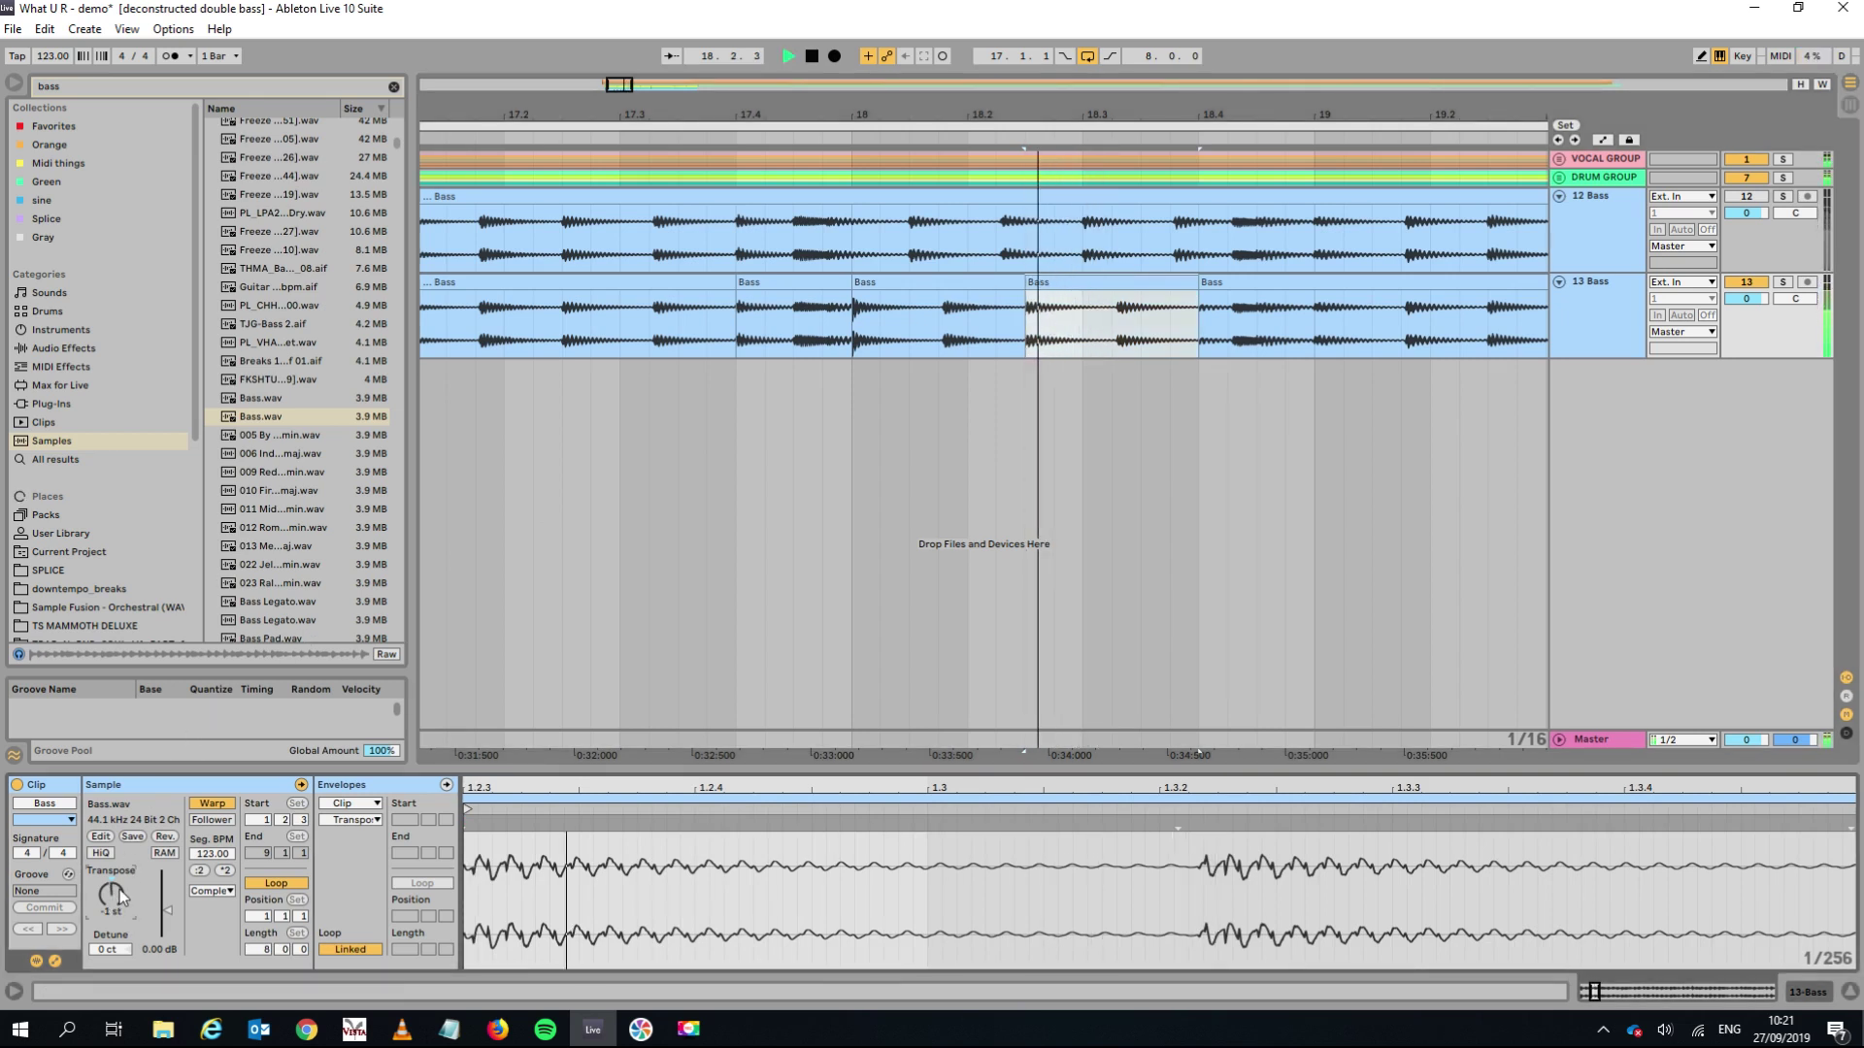
key(space)
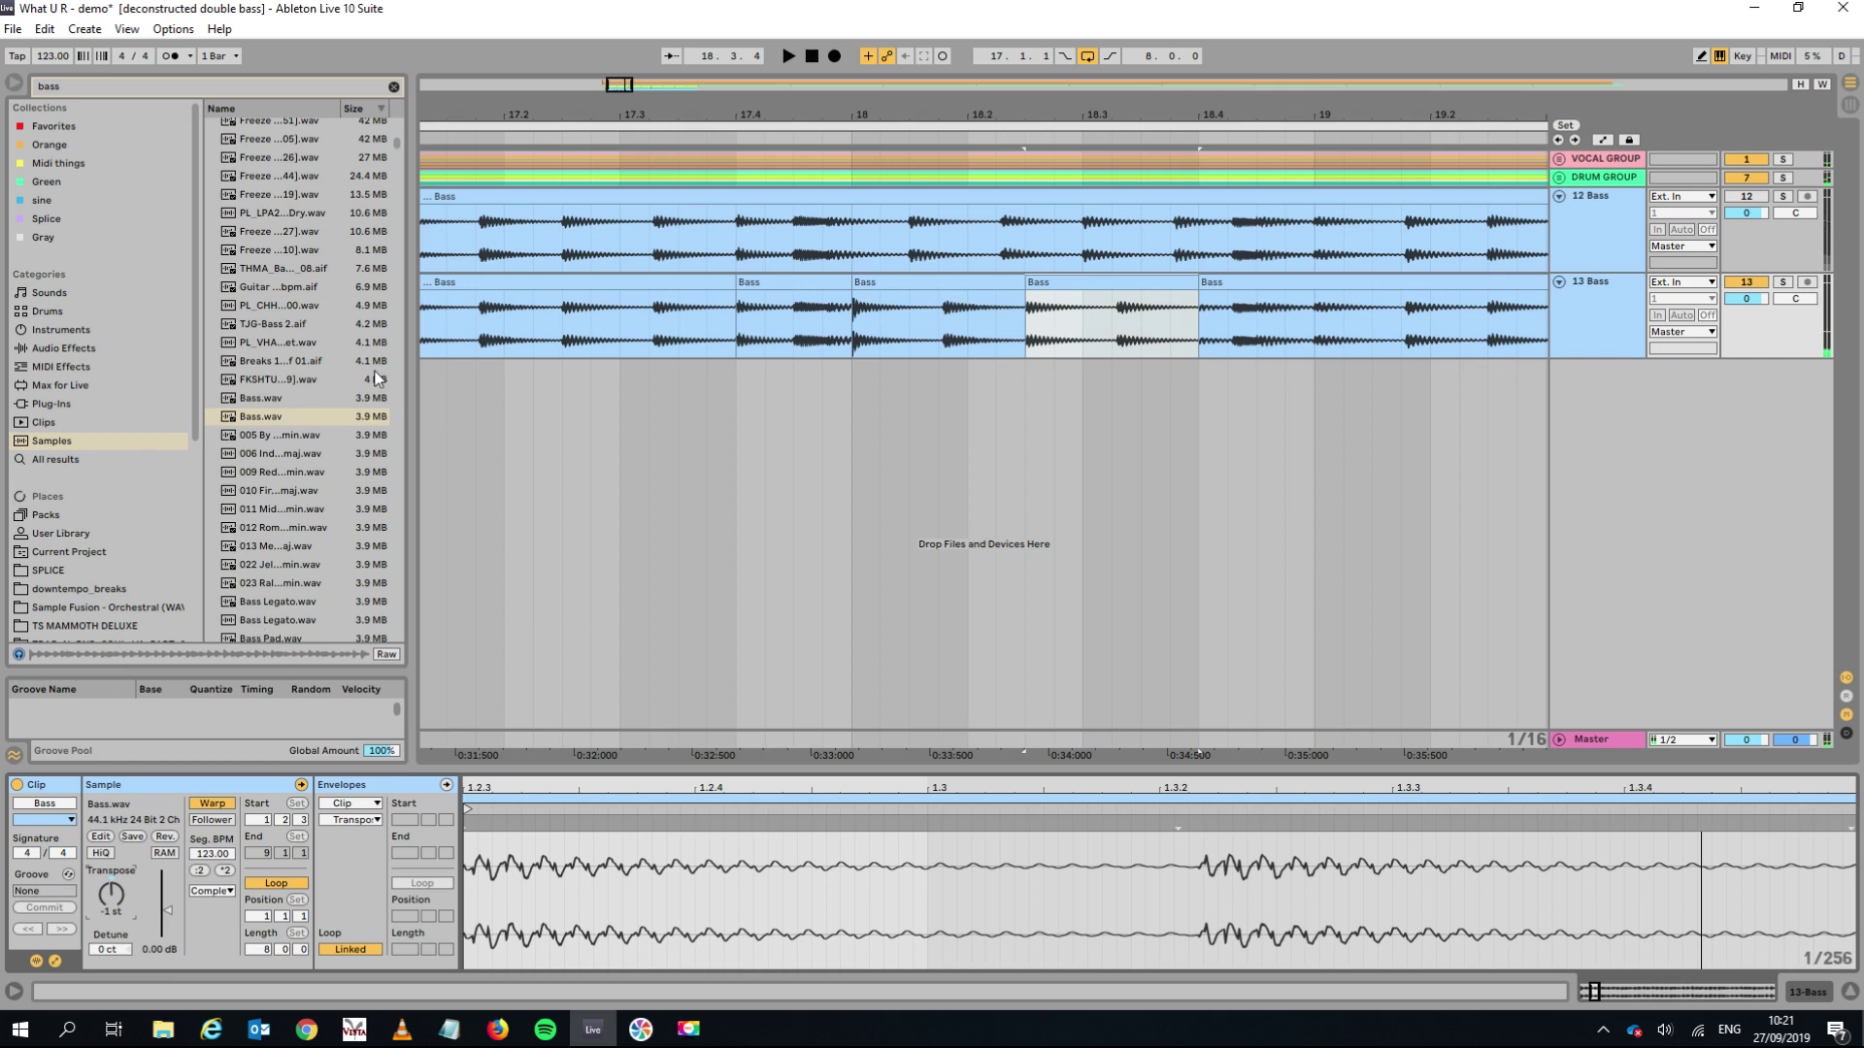
Play back the edited bass line from 17.1.1 and place the insert marker at 19.1.1 on track 13.
click(495, 279)
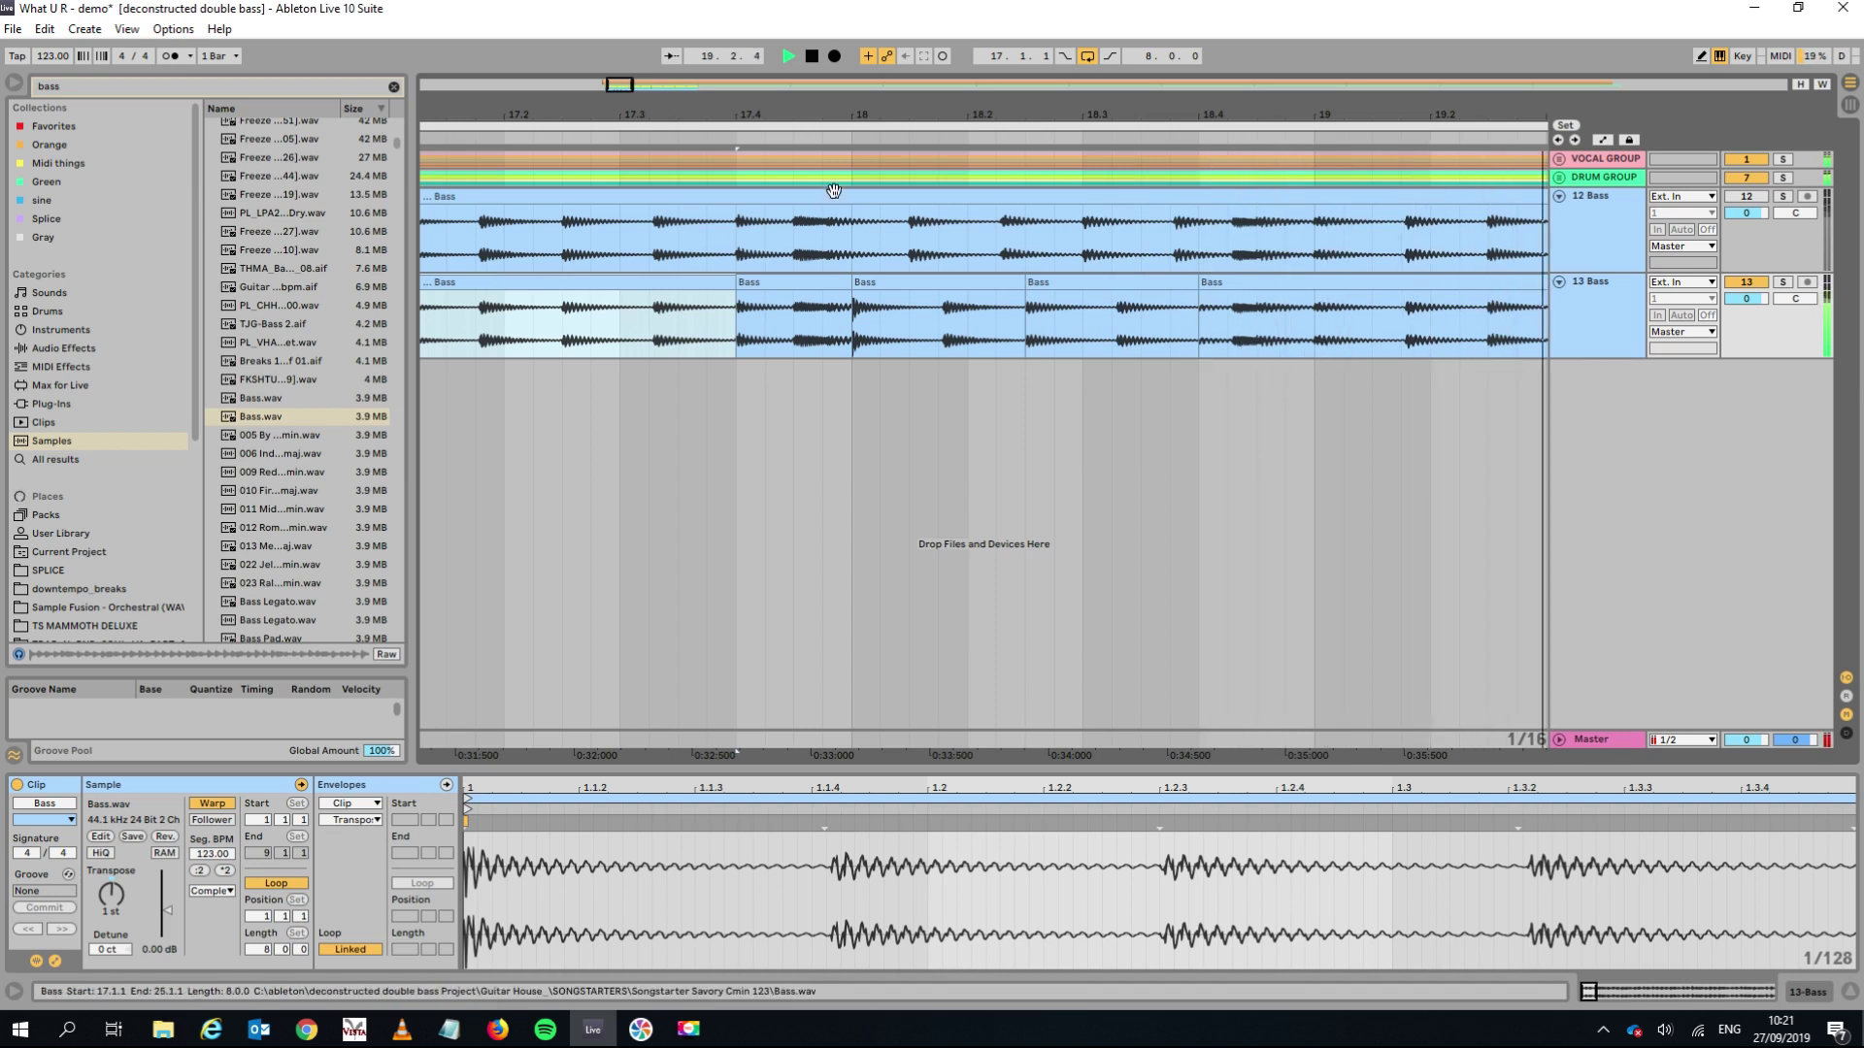
scroll(905, 114, down, 3)
key(space)
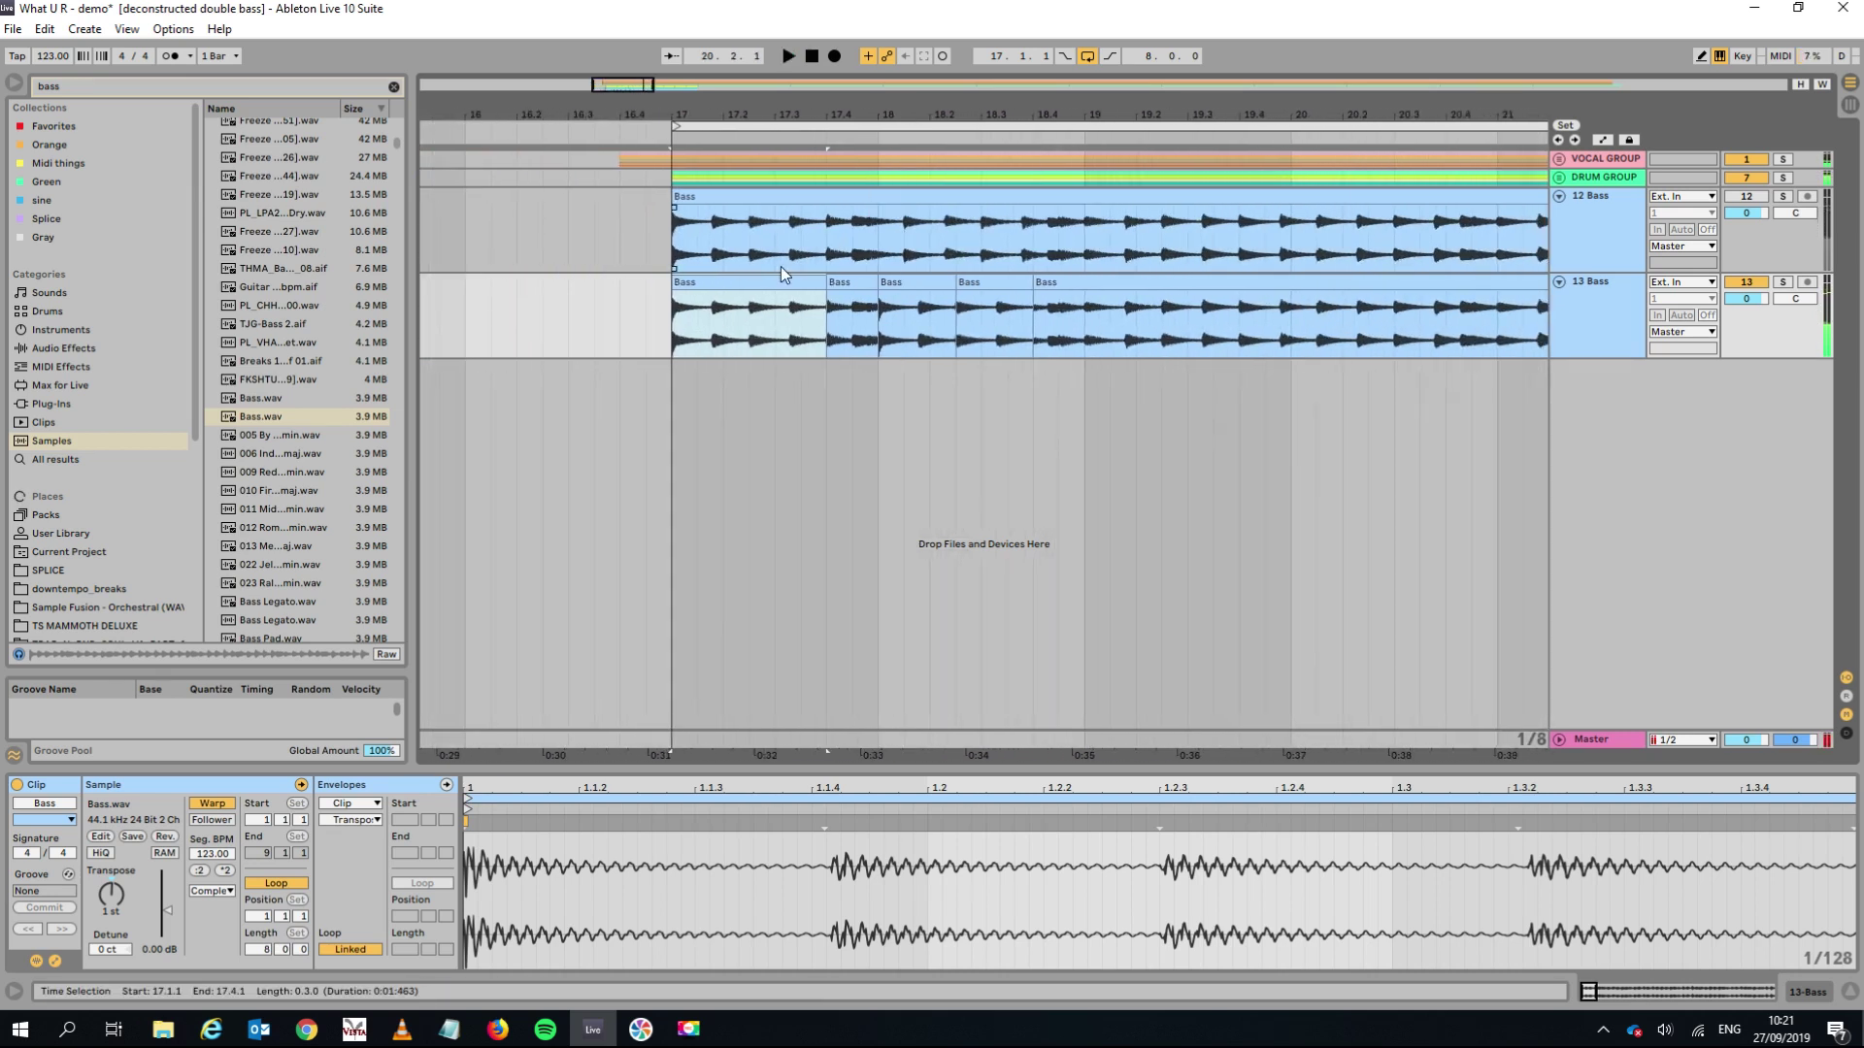
key(space)
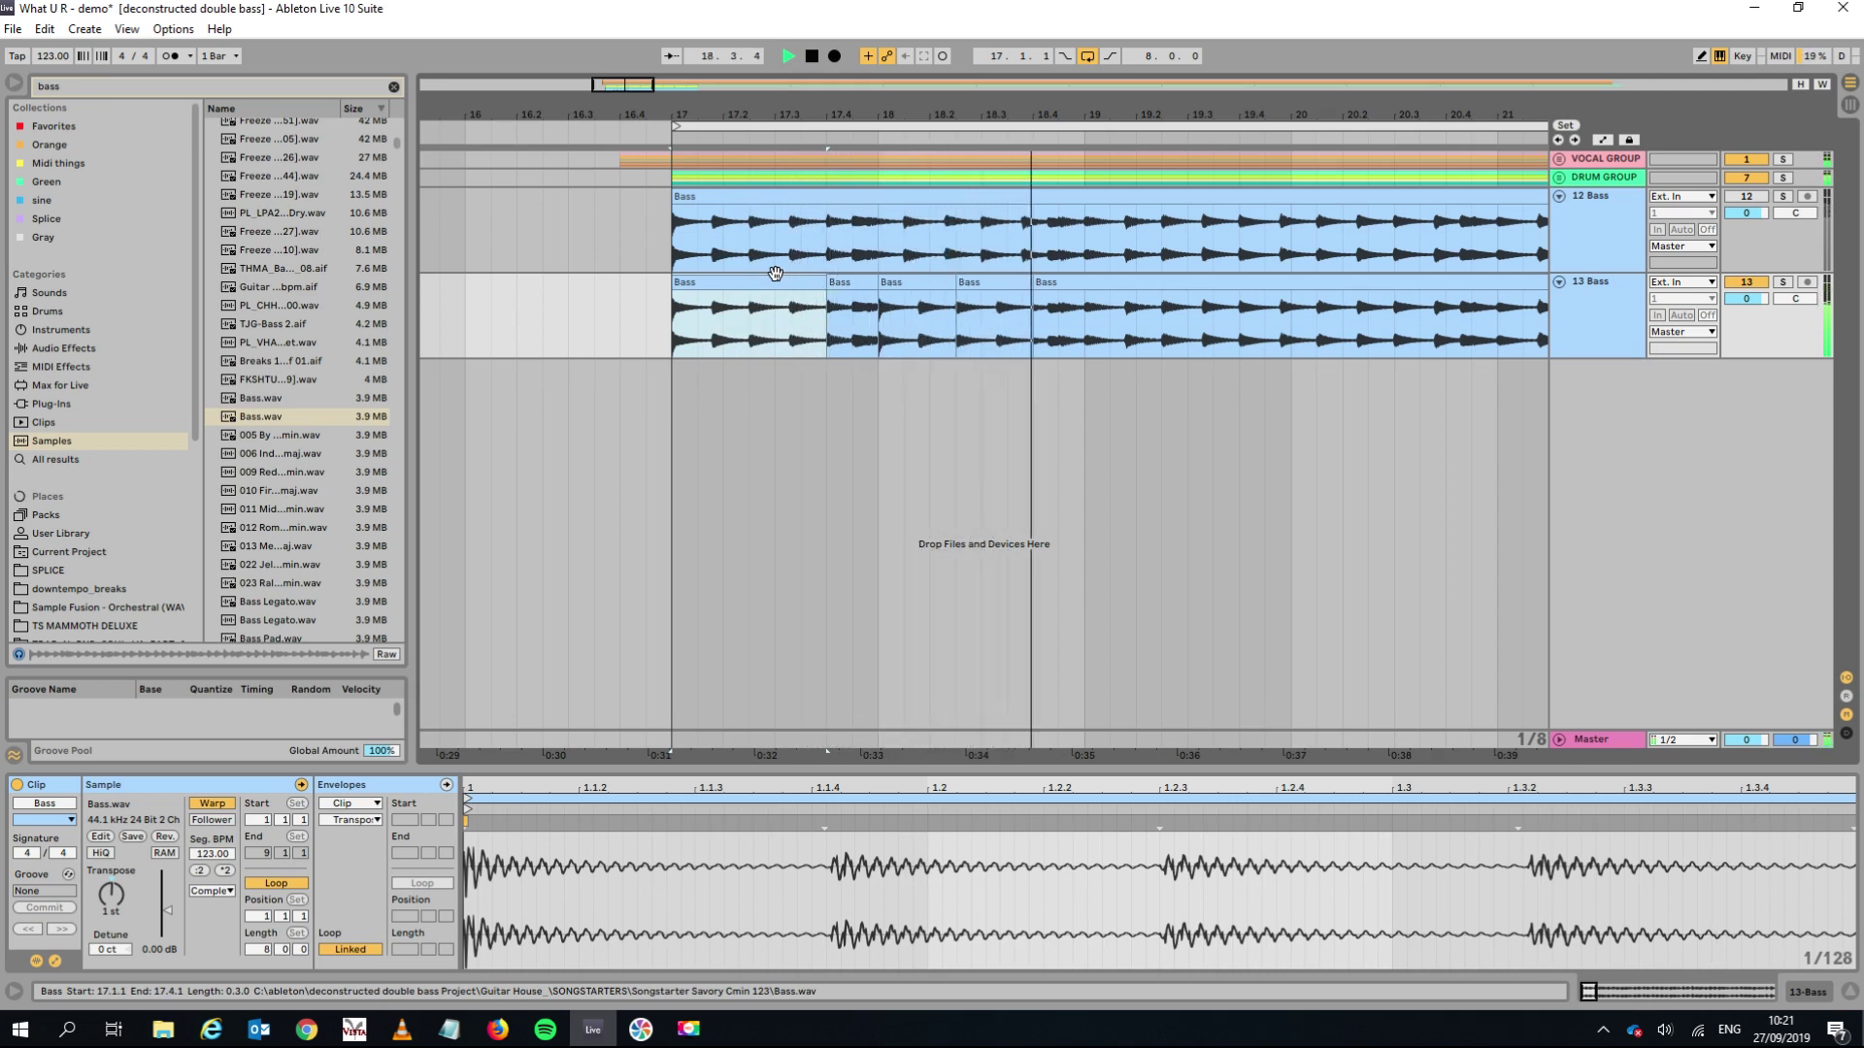
click(1080, 326)
key(space)
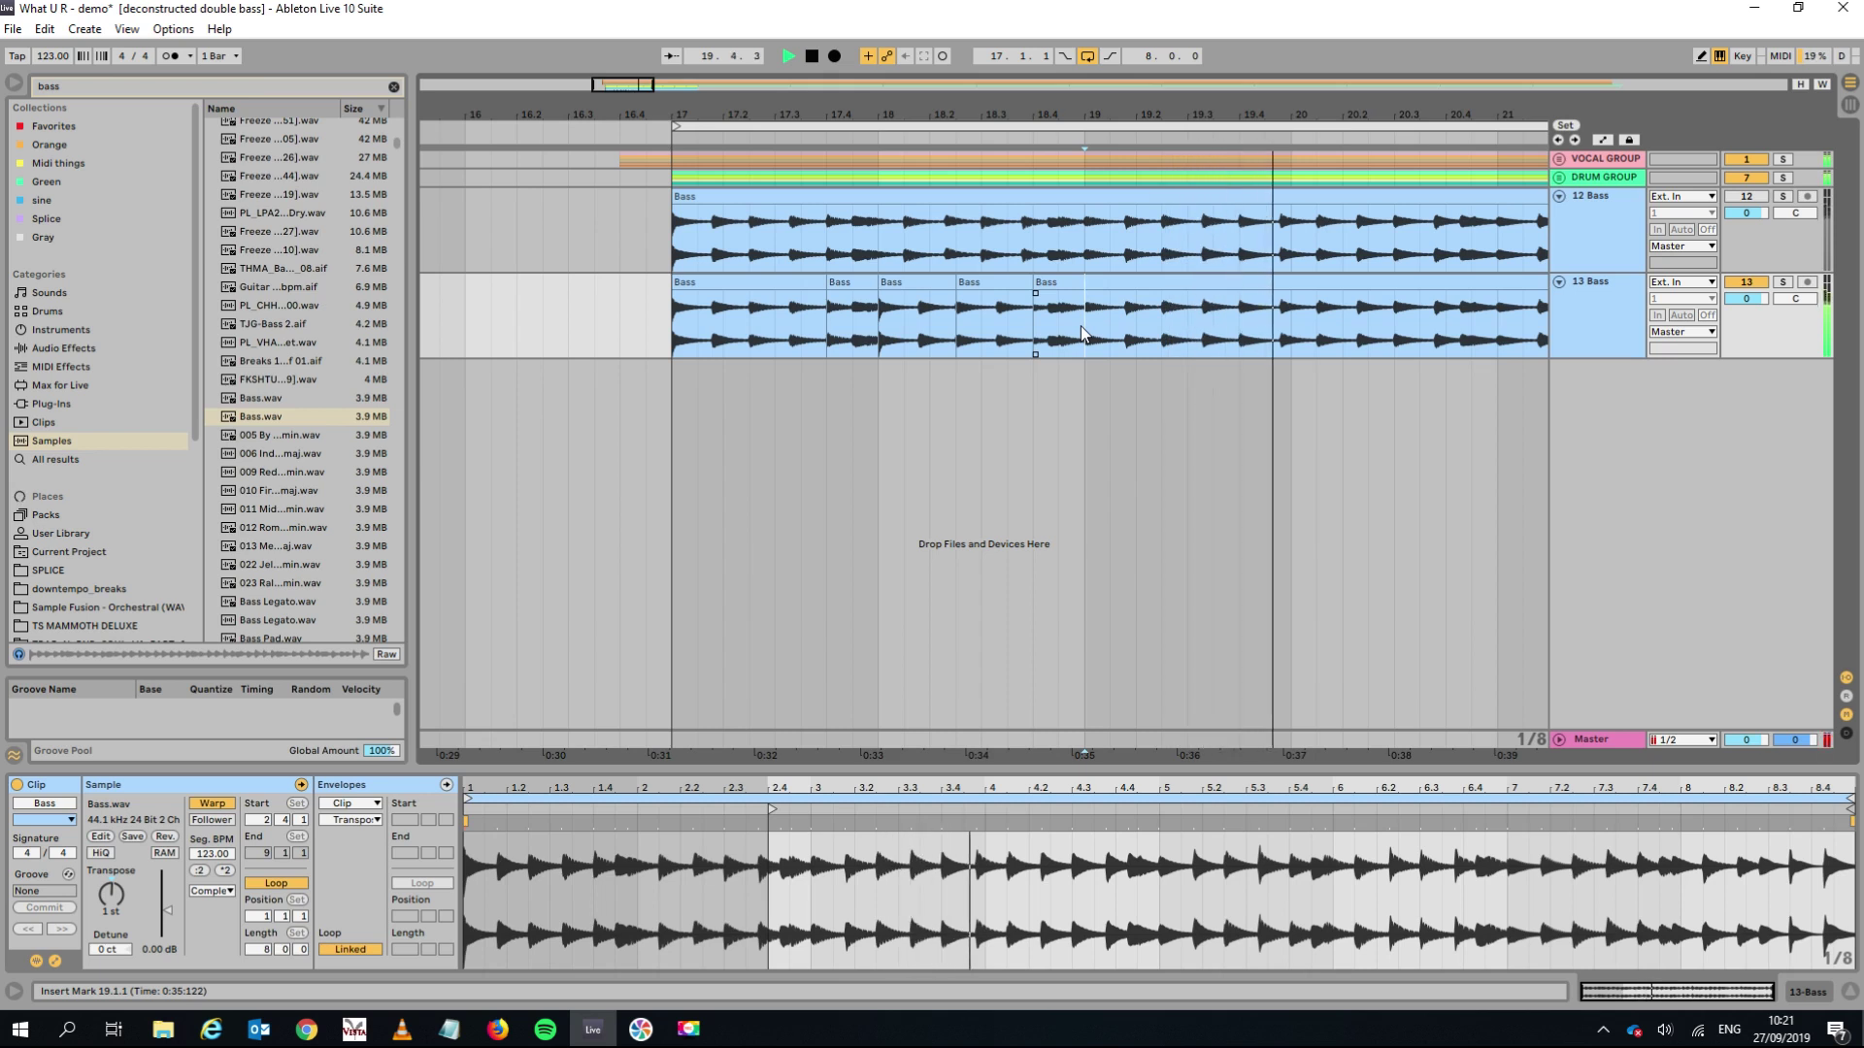
Paste a copy of the first bass segment, 17.1.1 to 17.4.1, at 19.1.1 on track 13.
key(space)
click(964, 333)
click(752, 278)
key(space)
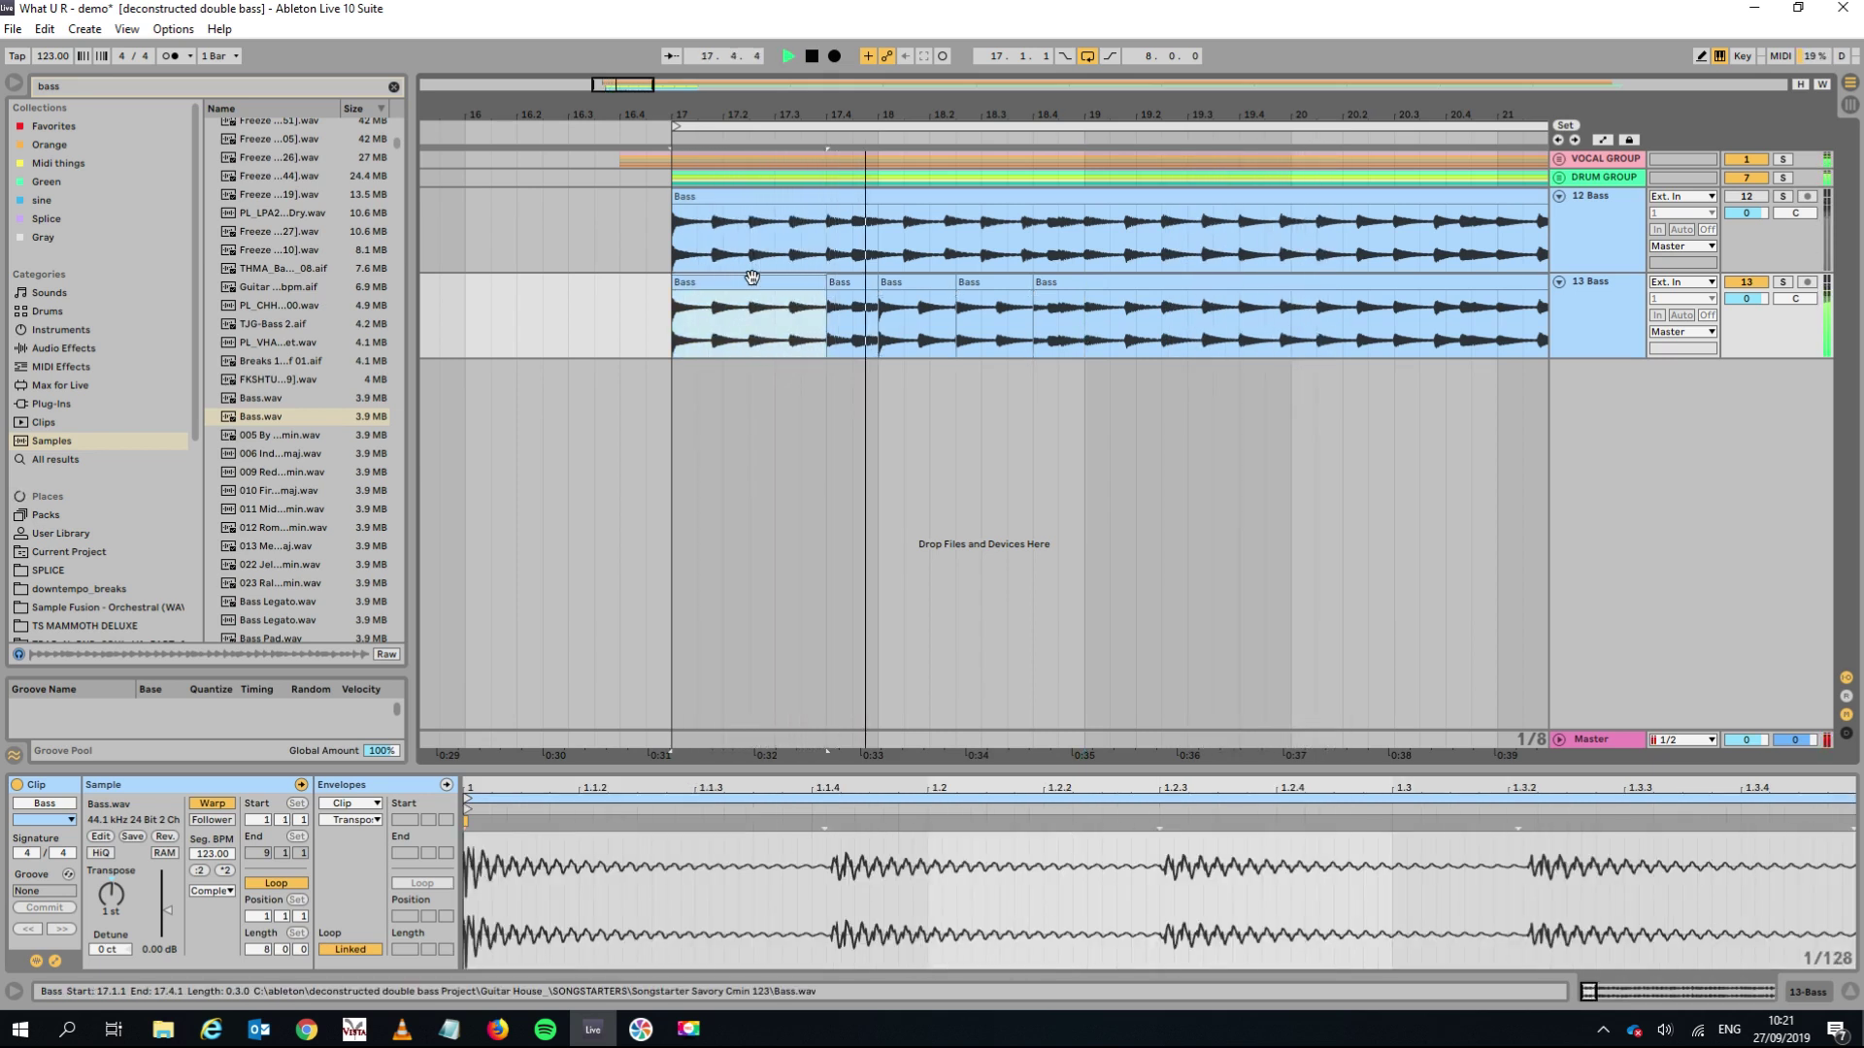
key(space)
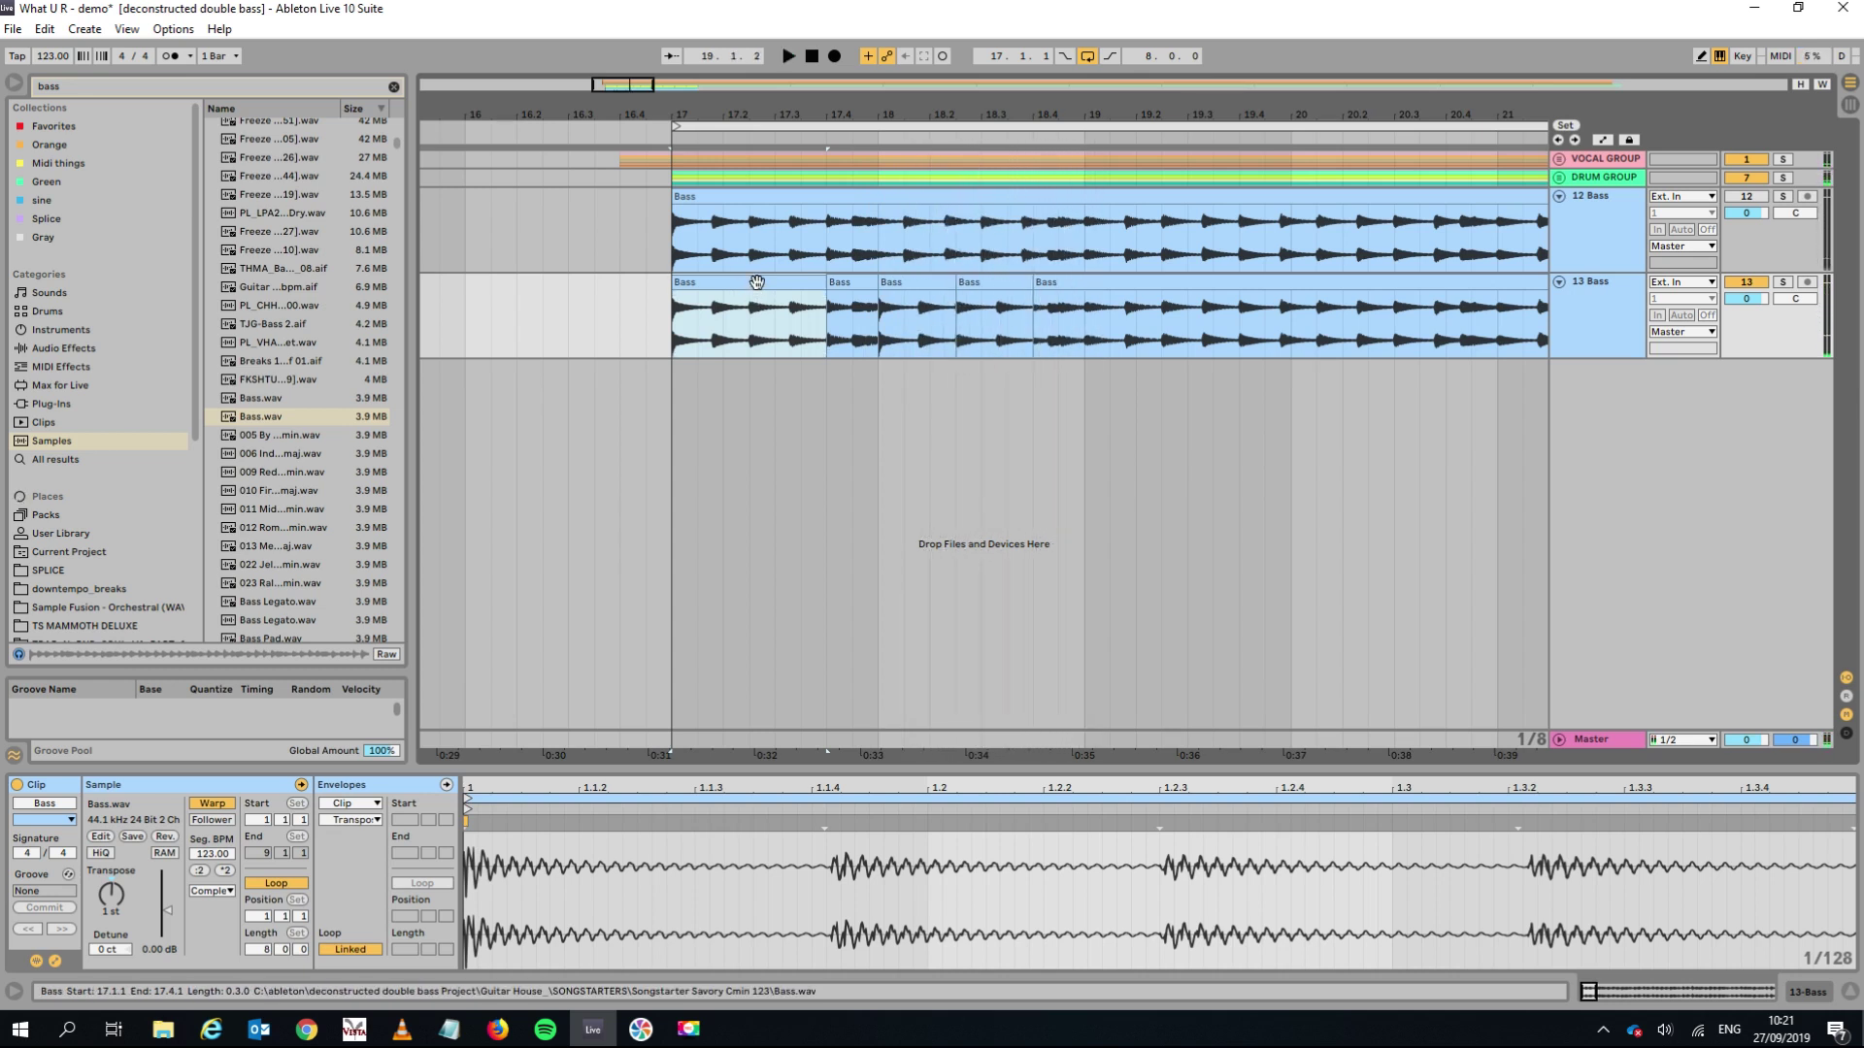
click(1083, 312)
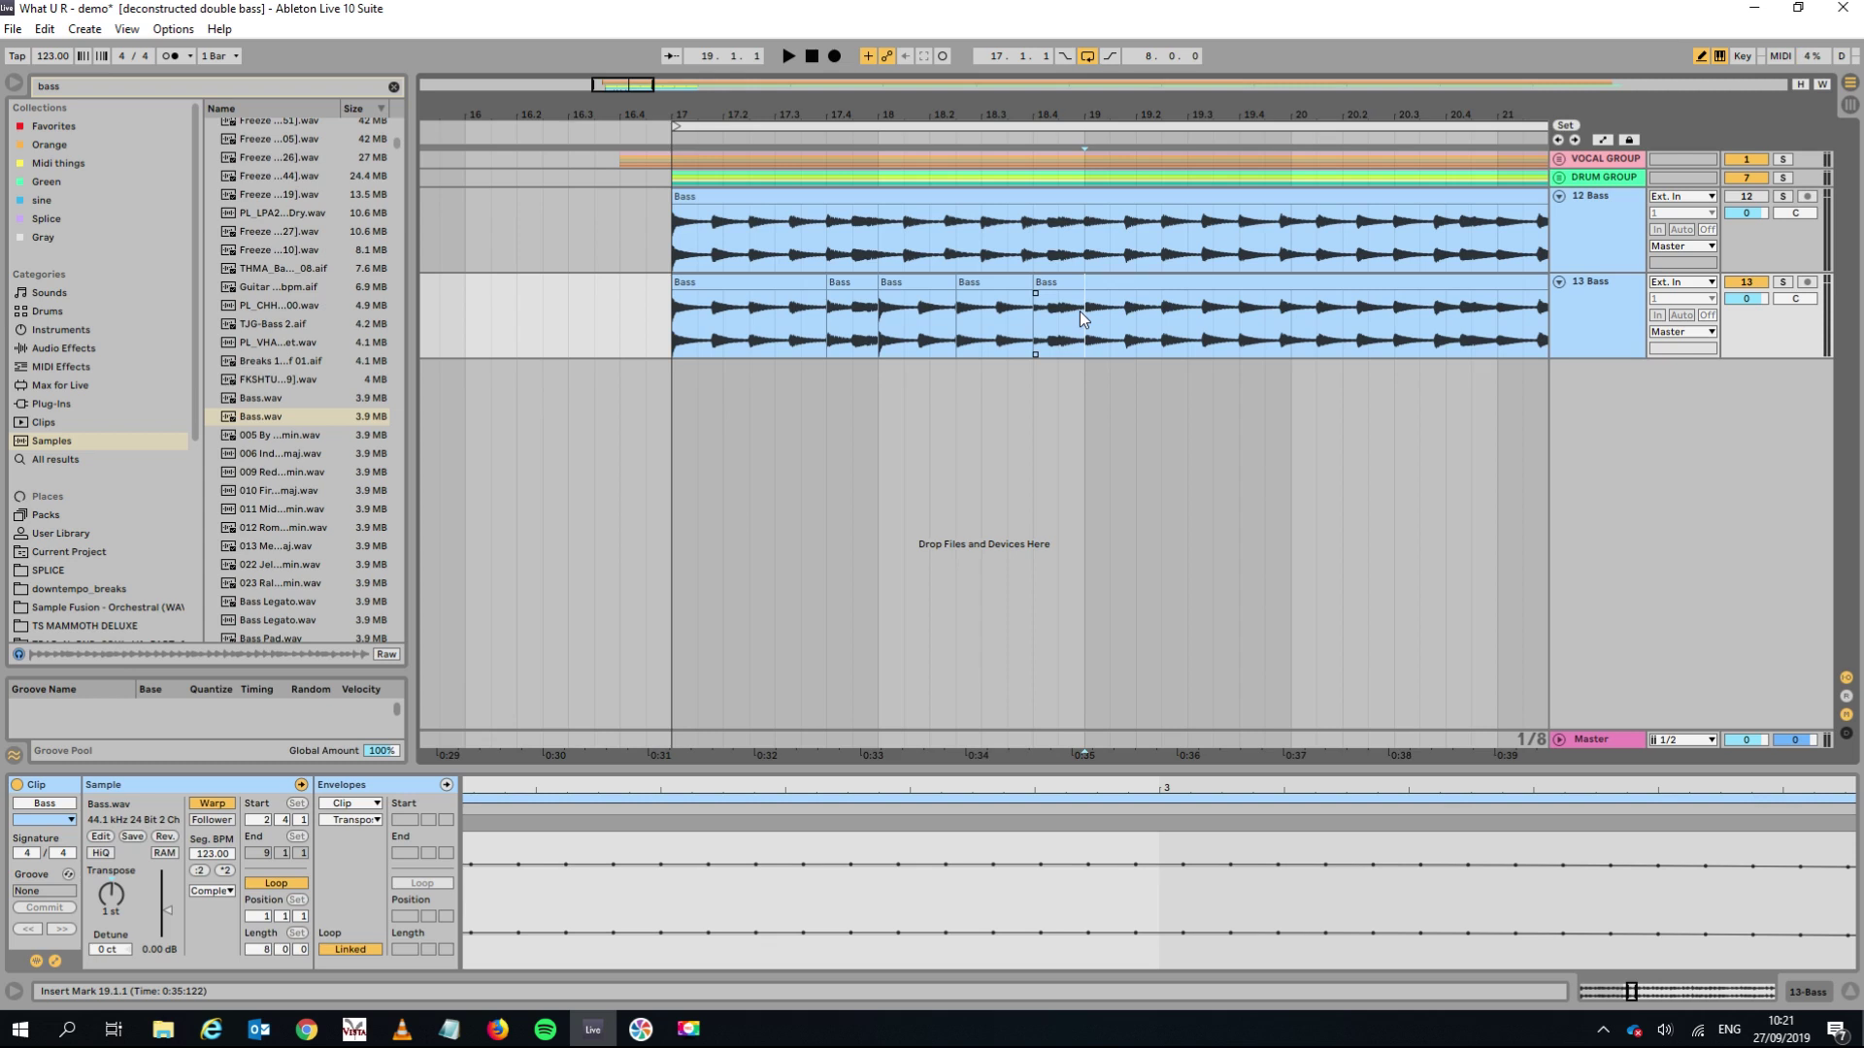
key(ctrl+v)
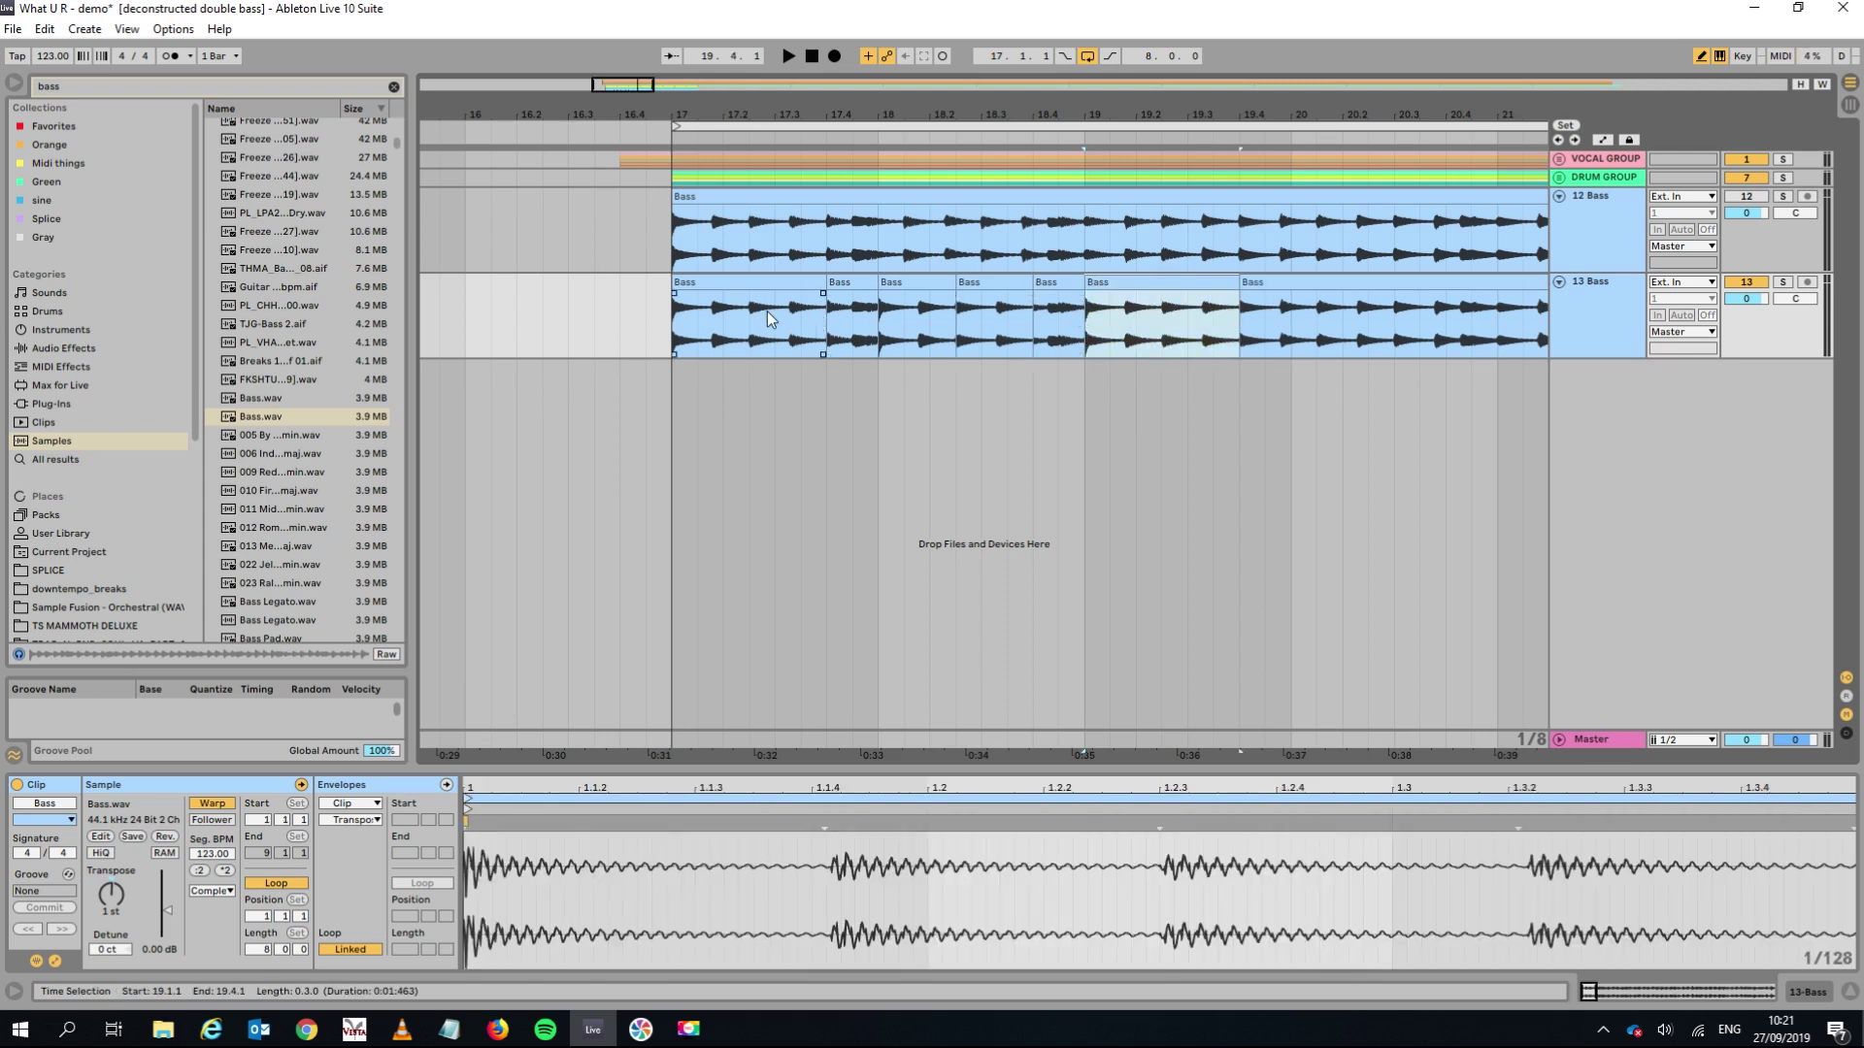
Listen to the loop from 17.1.1 and extend the last bass clip's start back to 19.1.1, over the pasted segment.
click(735, 280)
key(space)
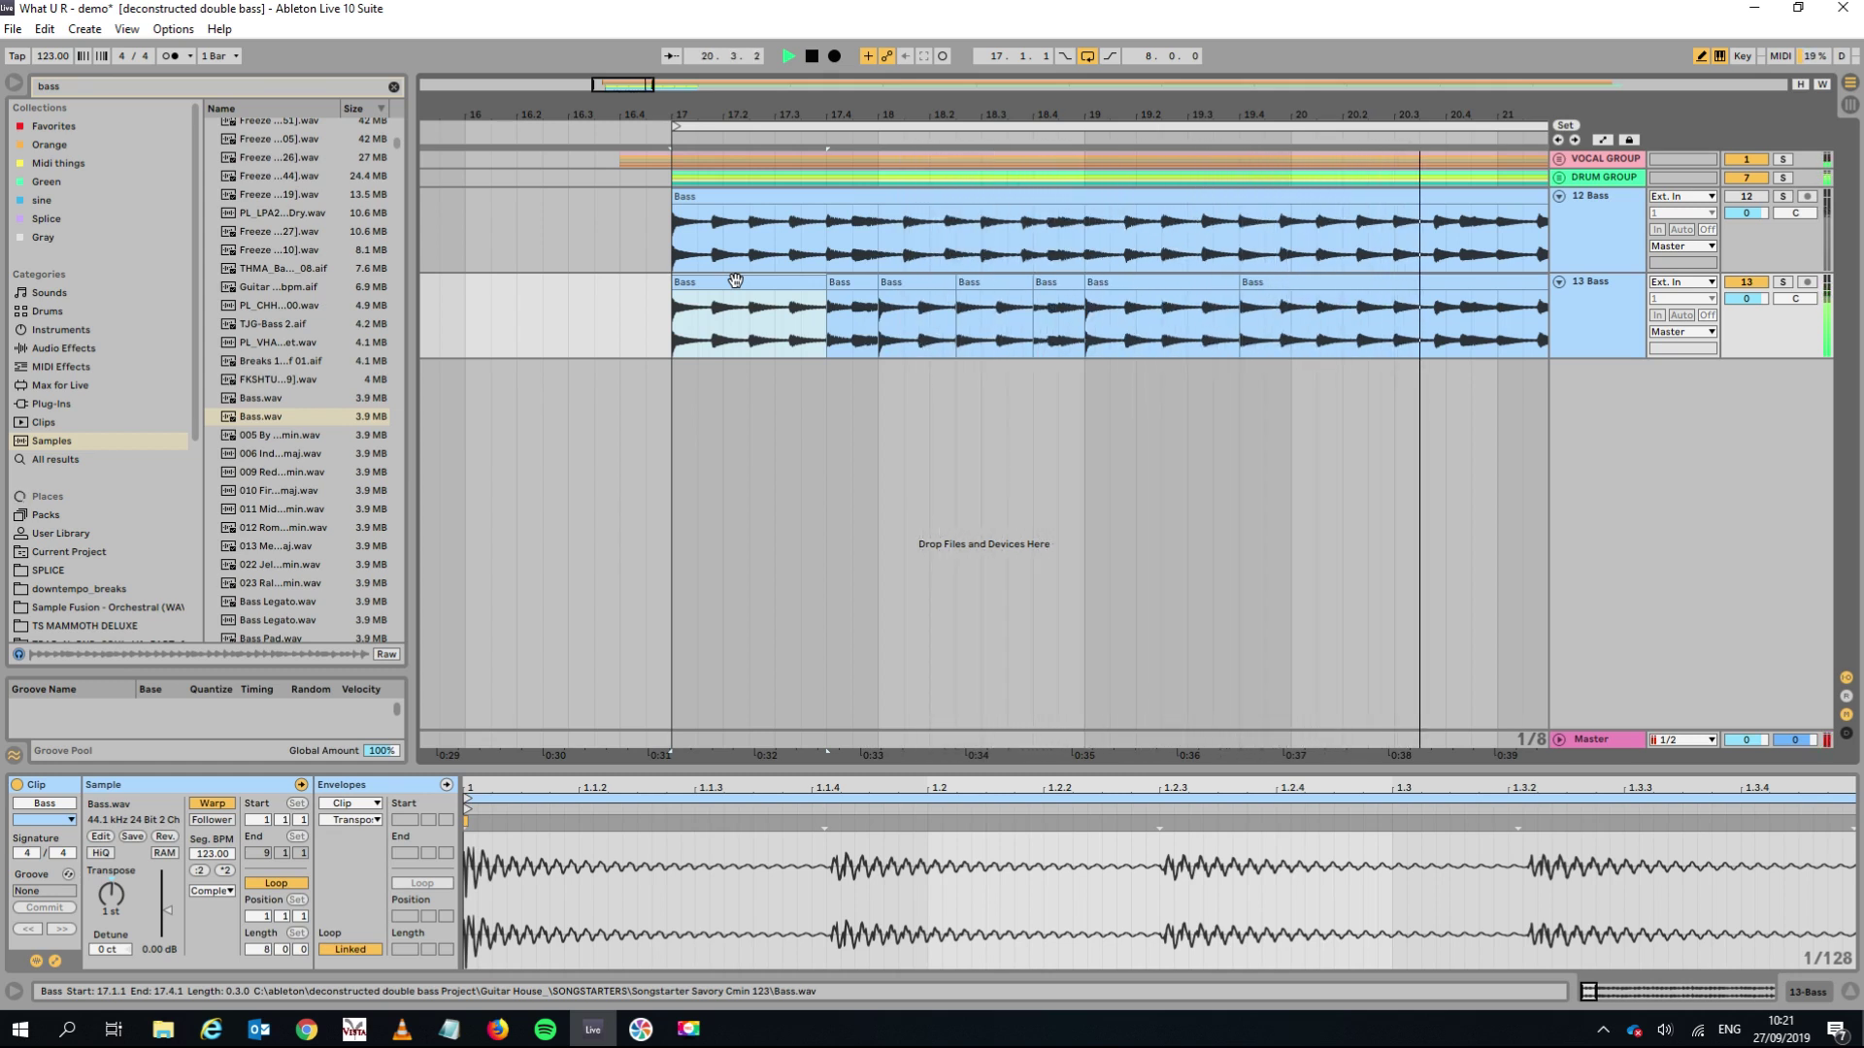
drag(900, 108, 817, 60)
key(space)
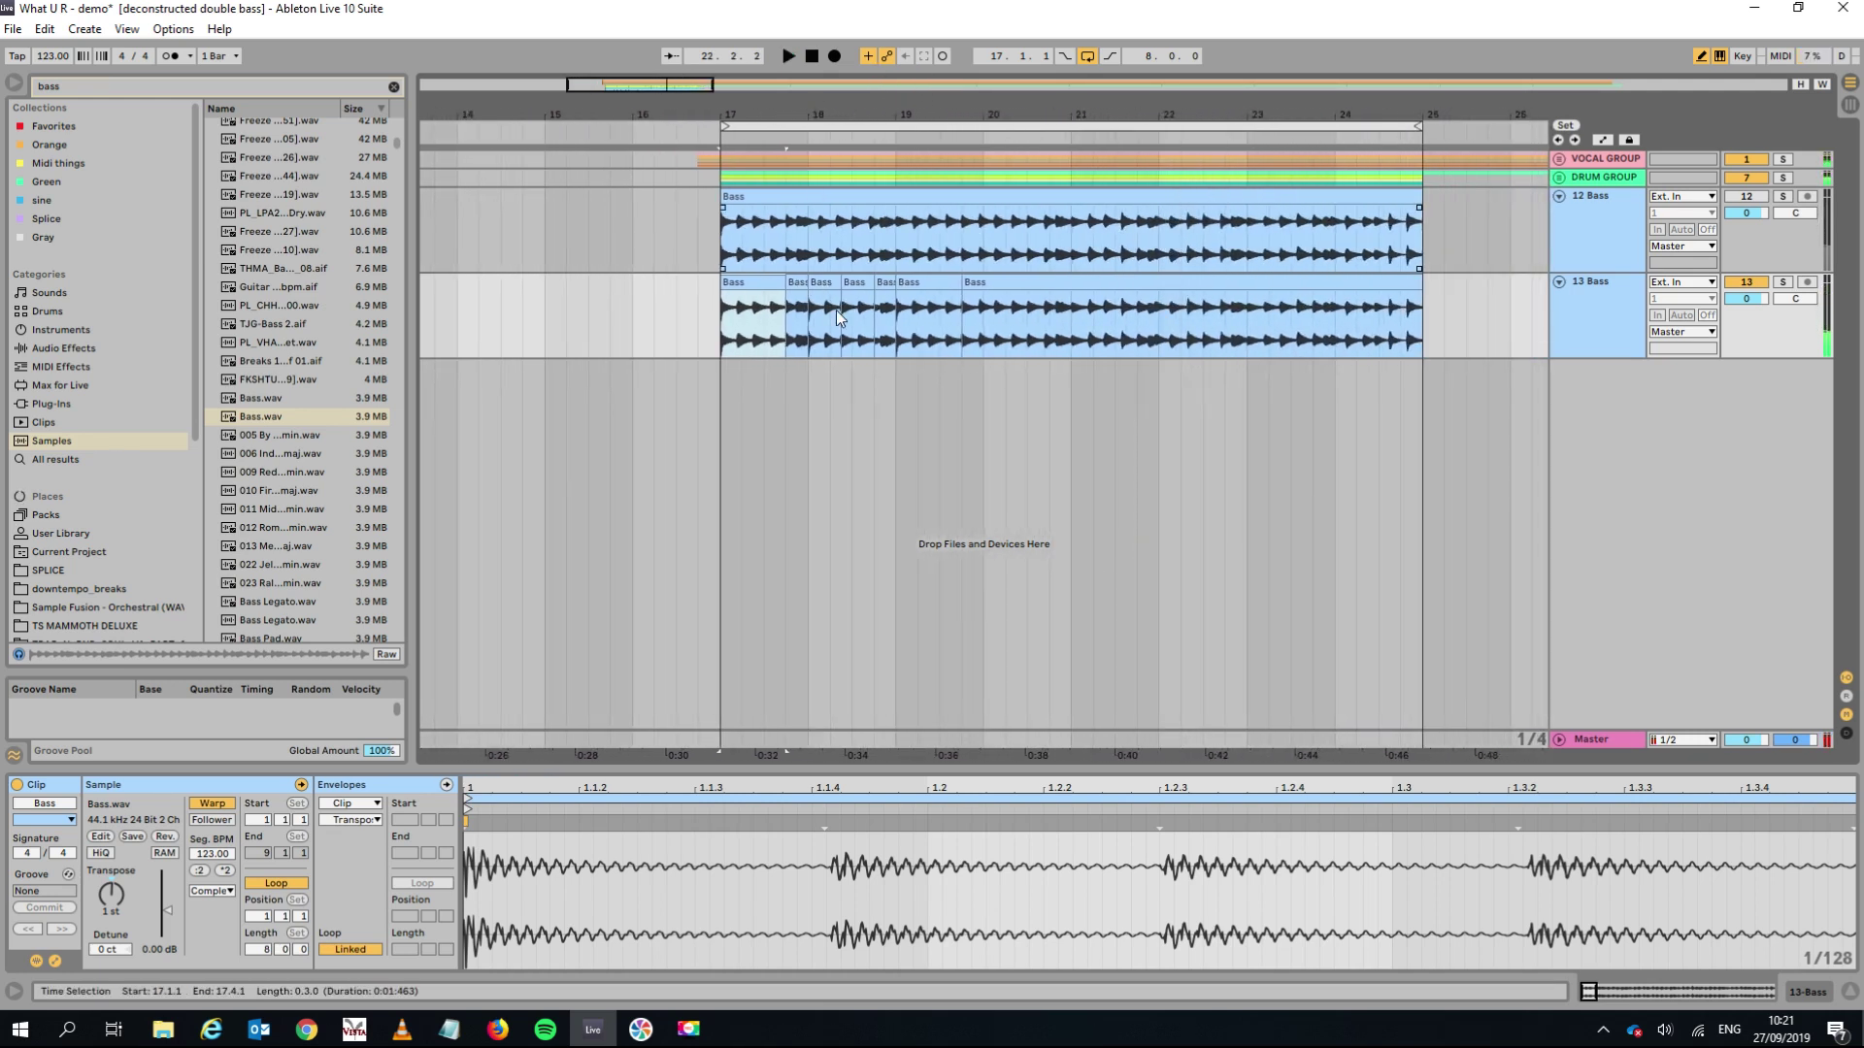
click(941, 282)
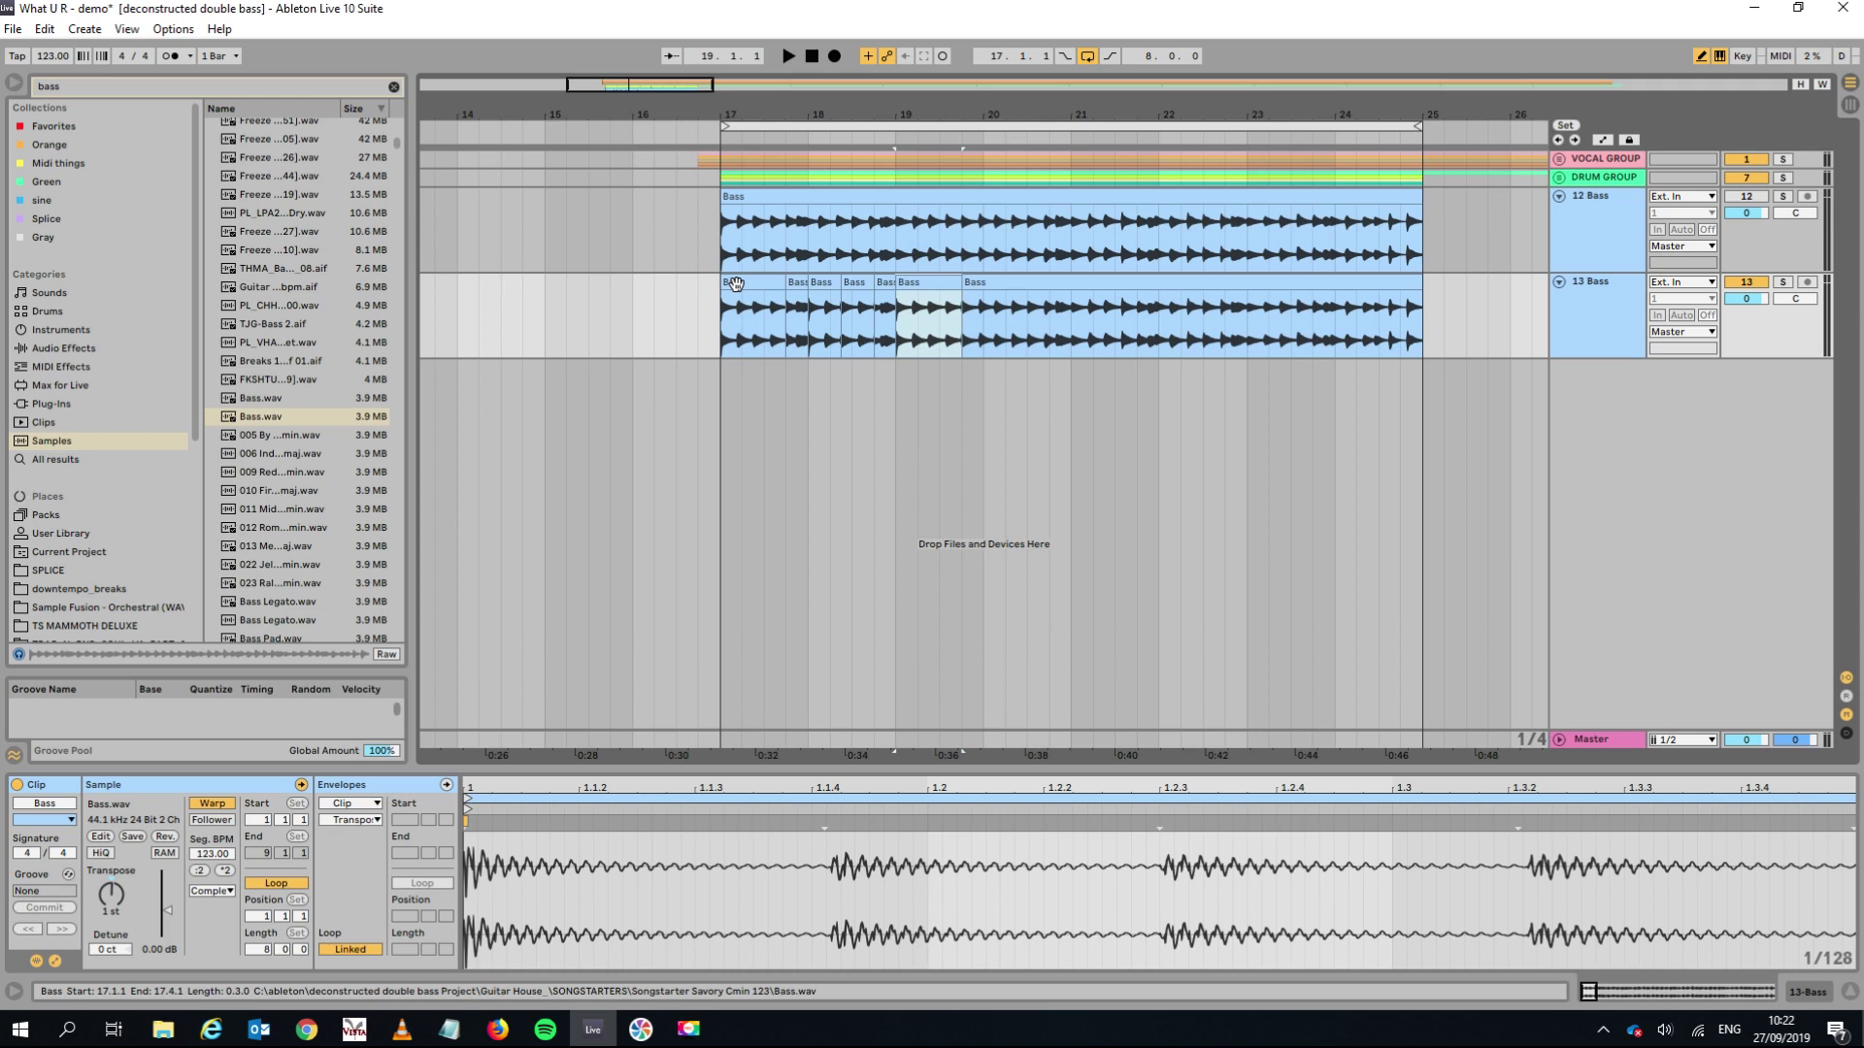
drag(964, 285, 895, 292)
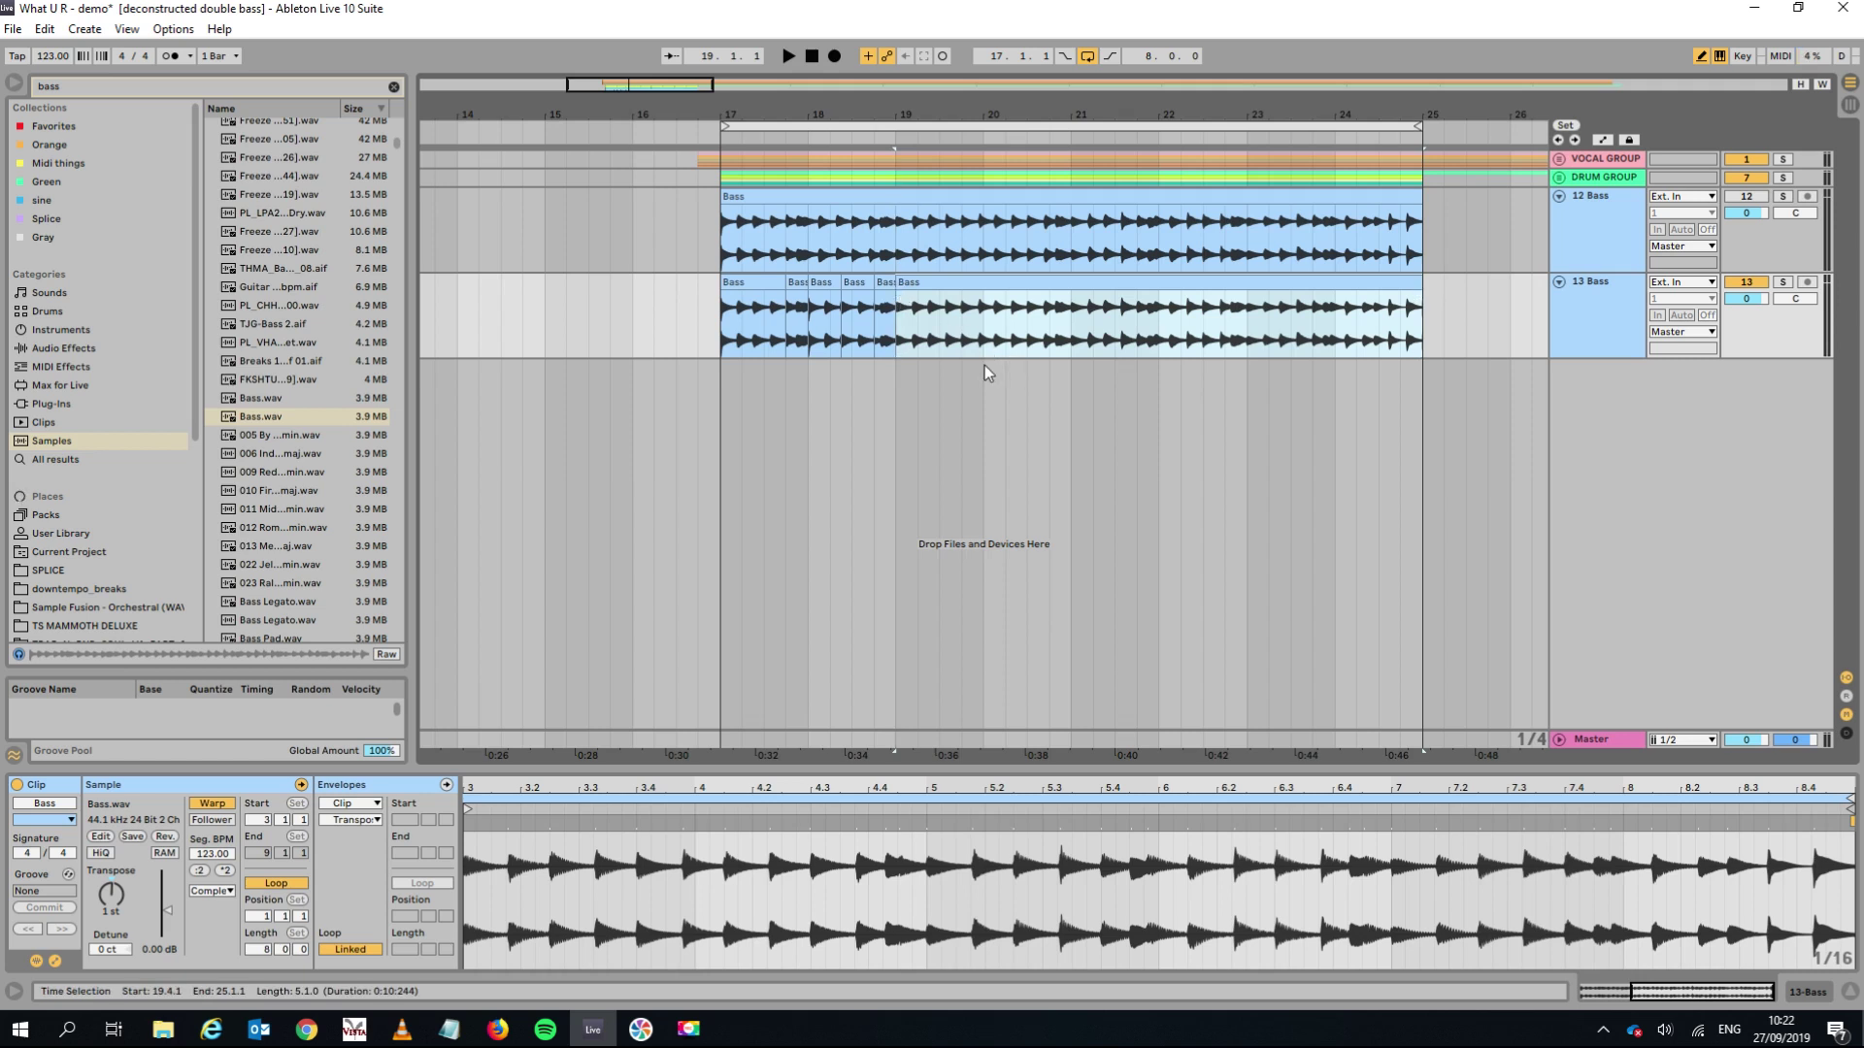
Split the last bass clip at 21.1.1 and duplicate the clips from 17.1.1 to 21.1.1 over the following four bars.
click(1071, 336)
key(ctrl+e)
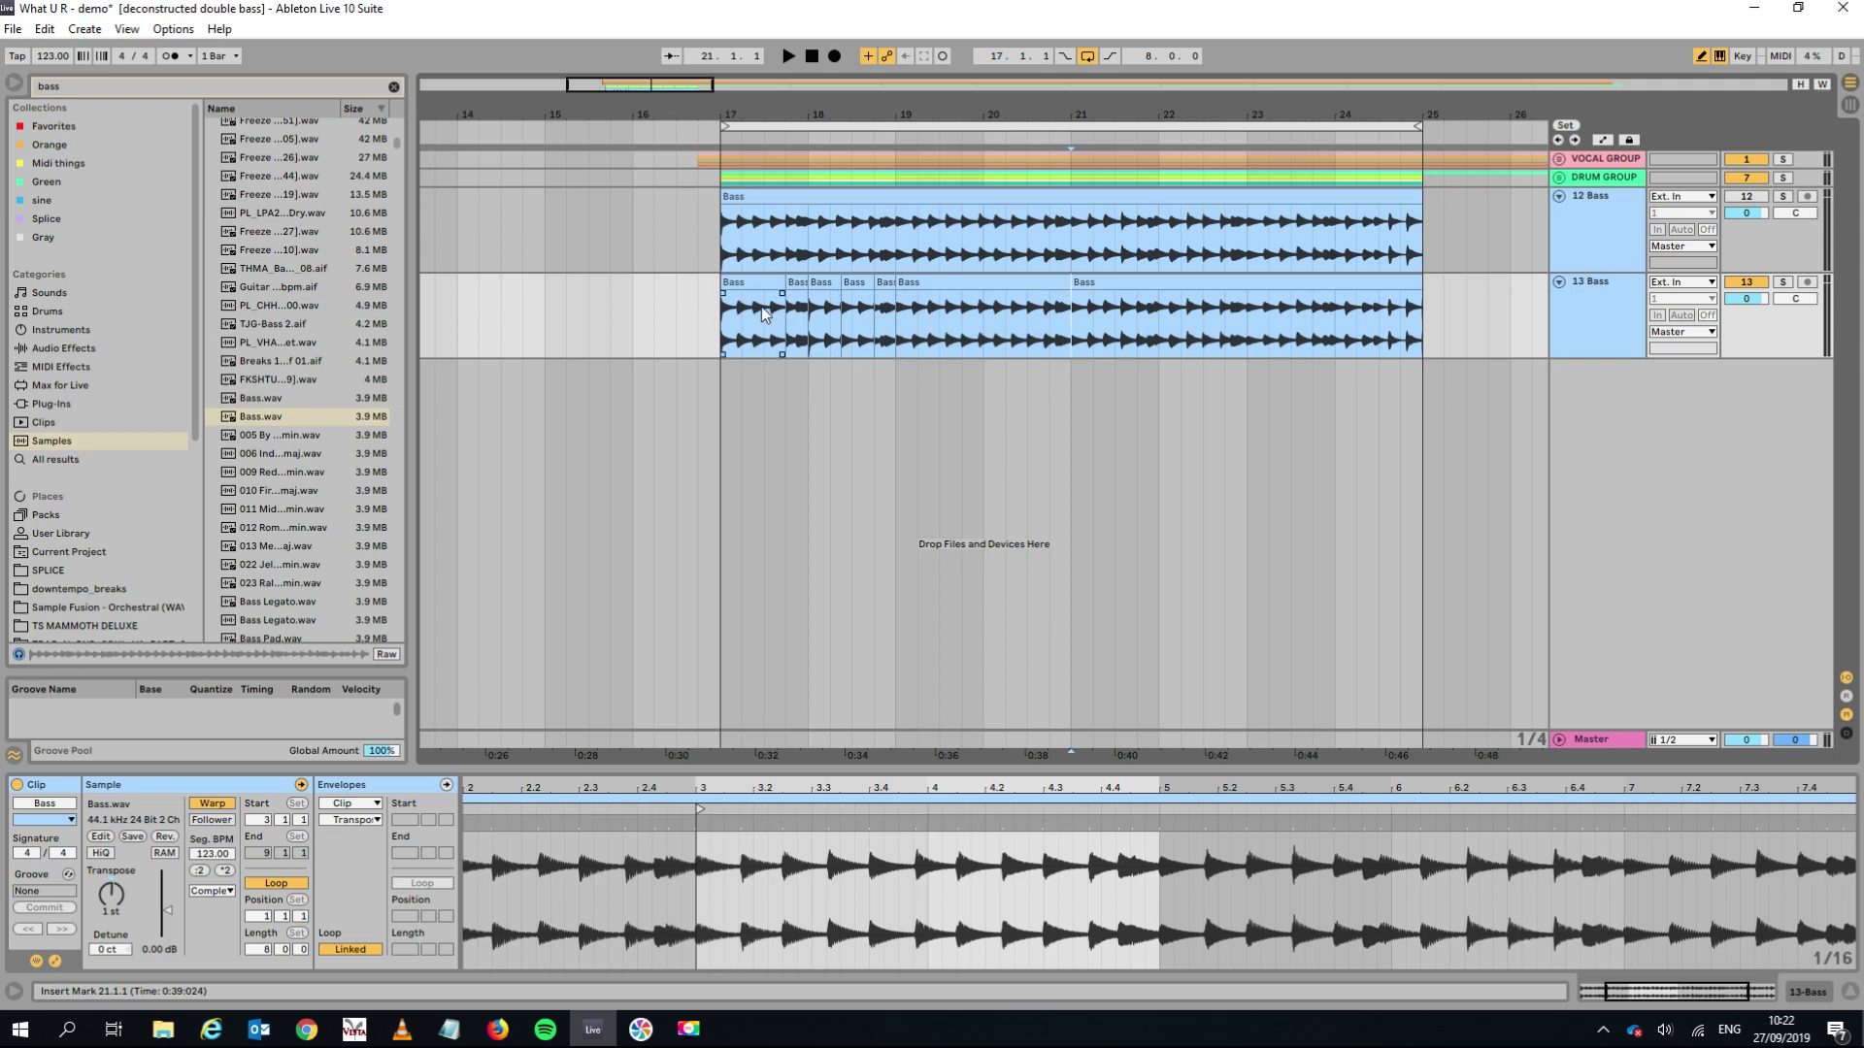
shift+click(749, 280)
key(ctrl+d)
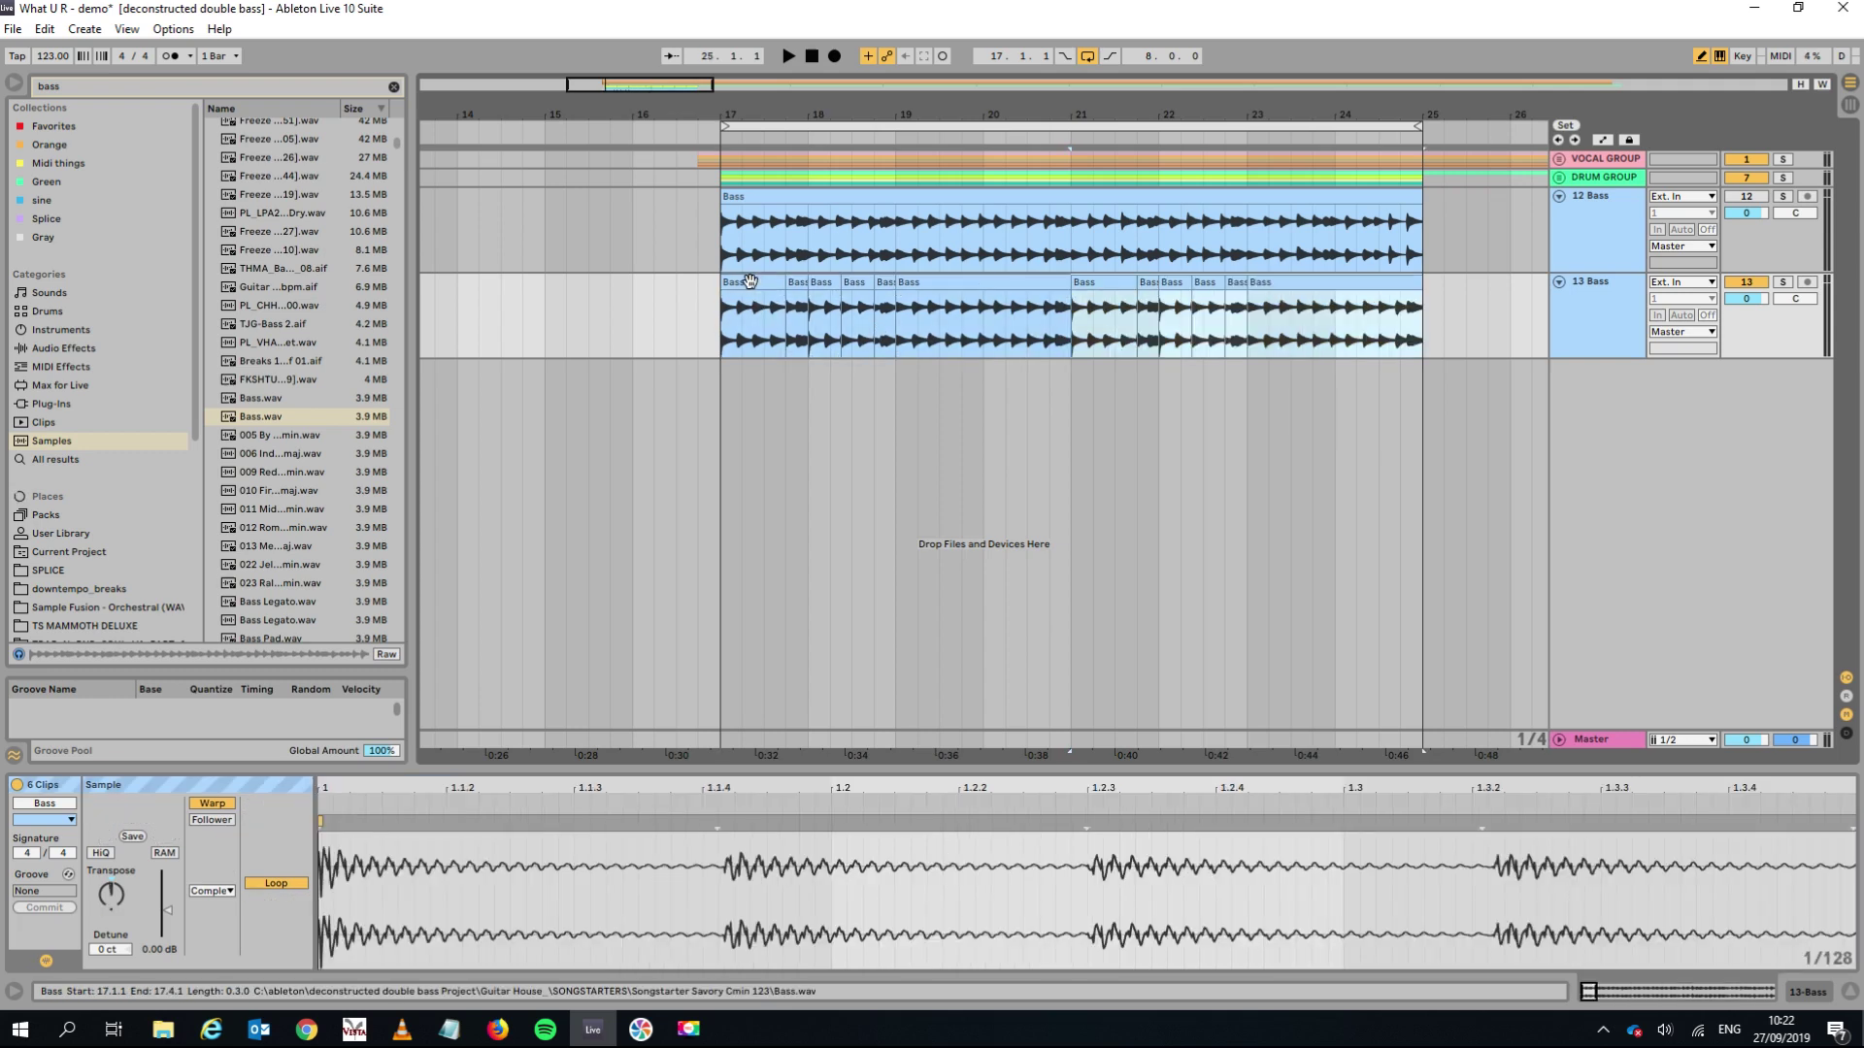
Place a copy of the first bass segment, 17.1.1 to 17.4.1, at 19.1.1 on track 13, keeping the clip at 23.1.1 whole.
click(749, 281)
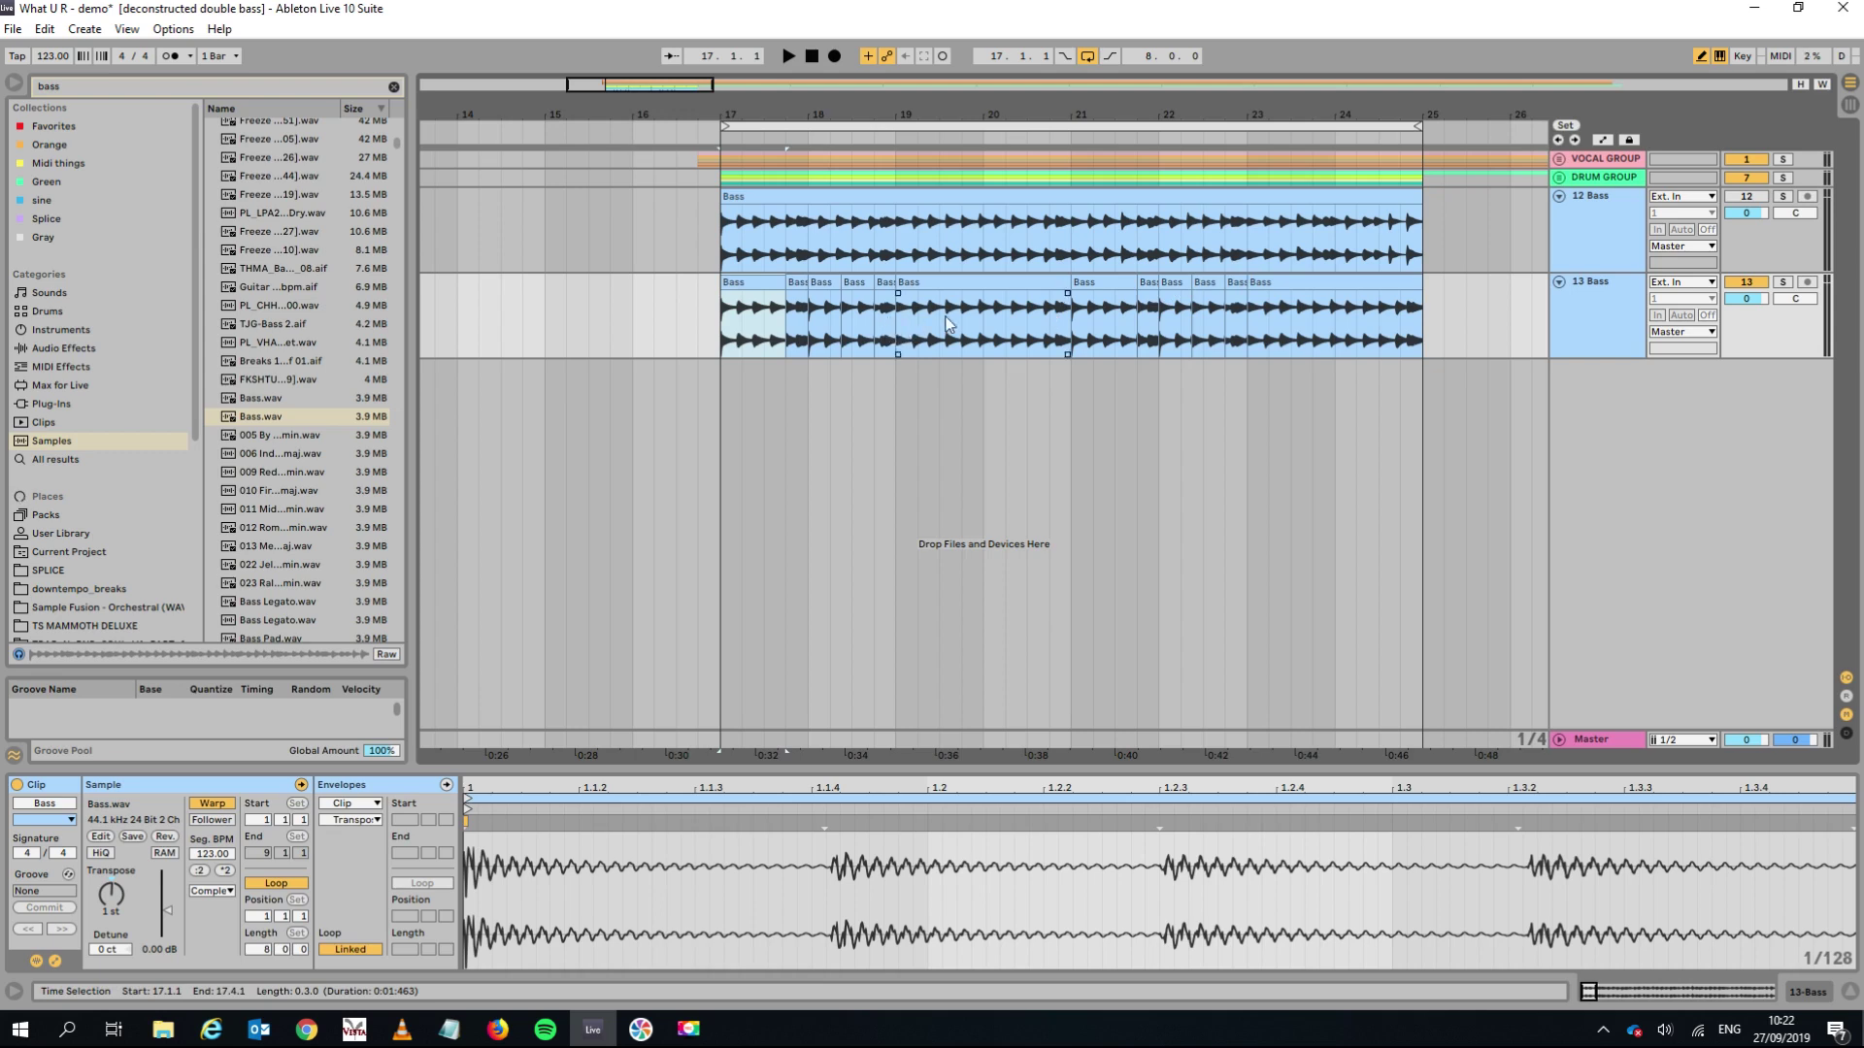
click(1279, 285)
key(ctrl+v)
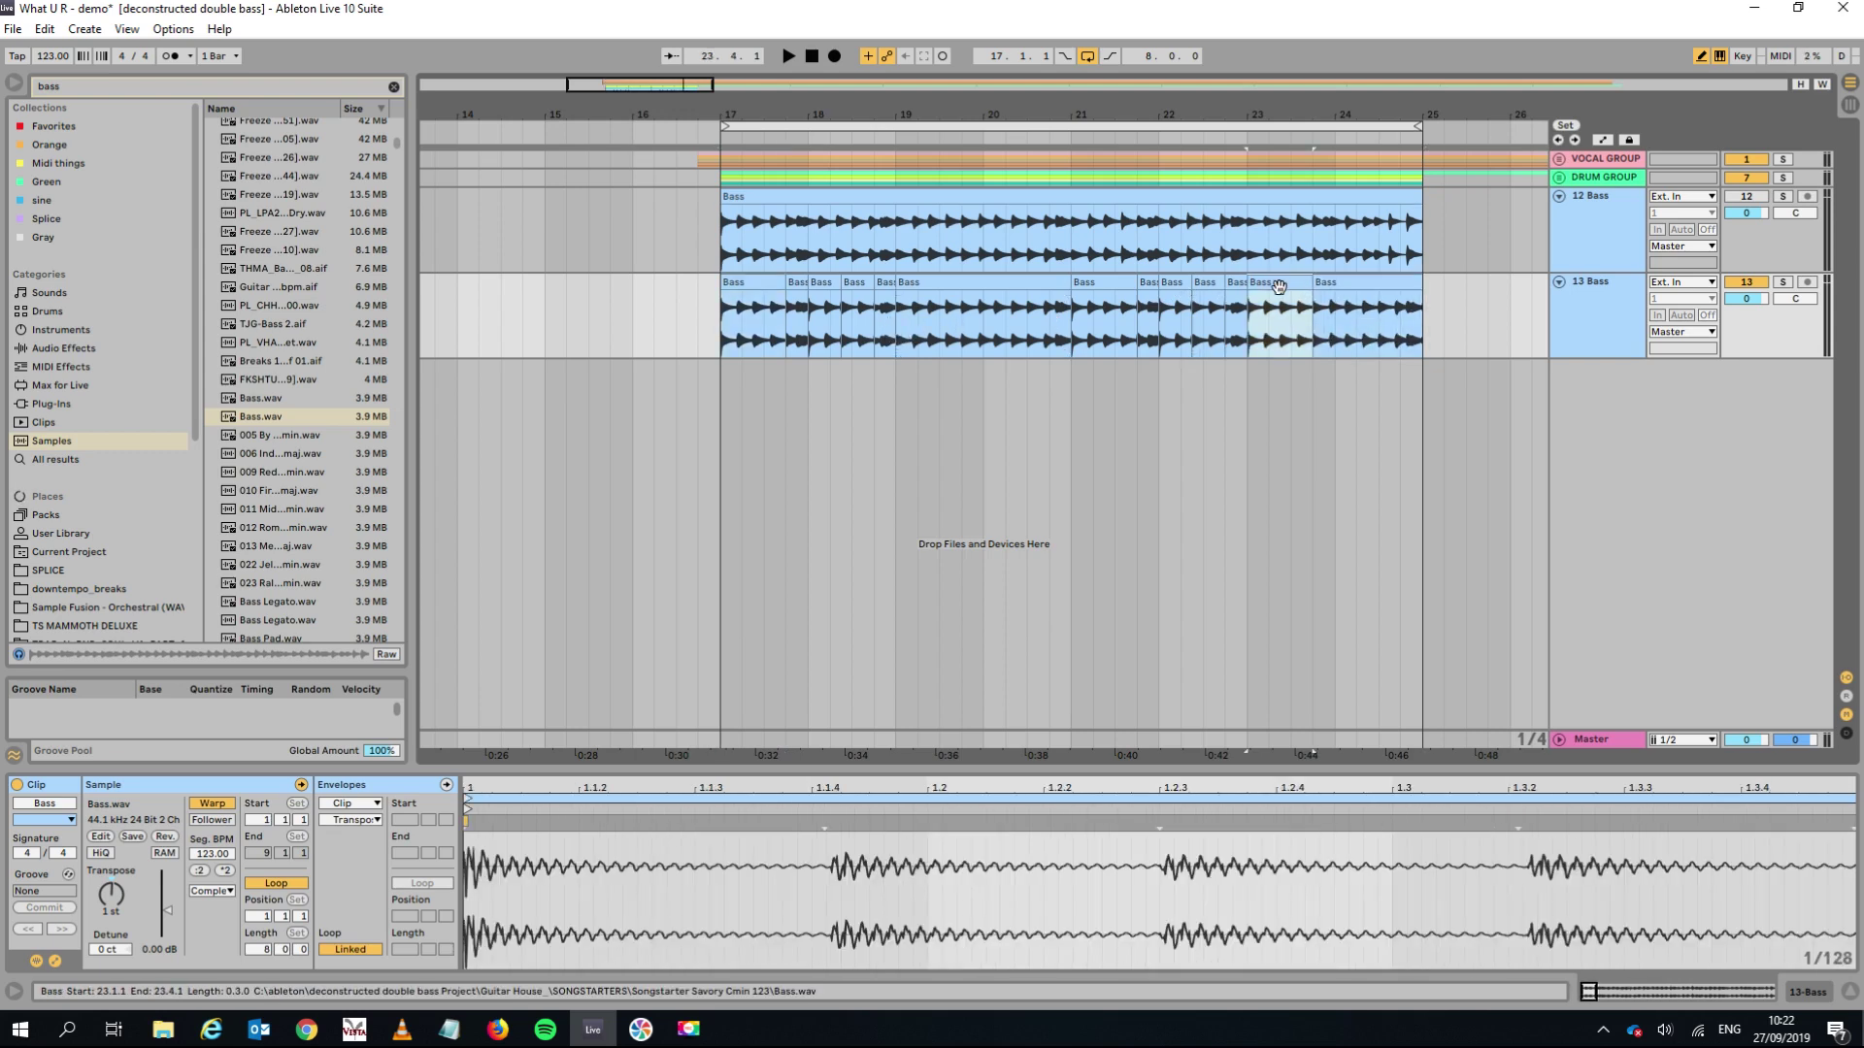
drag(1279, 285, 966, 283)
Play back the full bass arrangement on track 13 from 17.1.1.
click(756, 282)
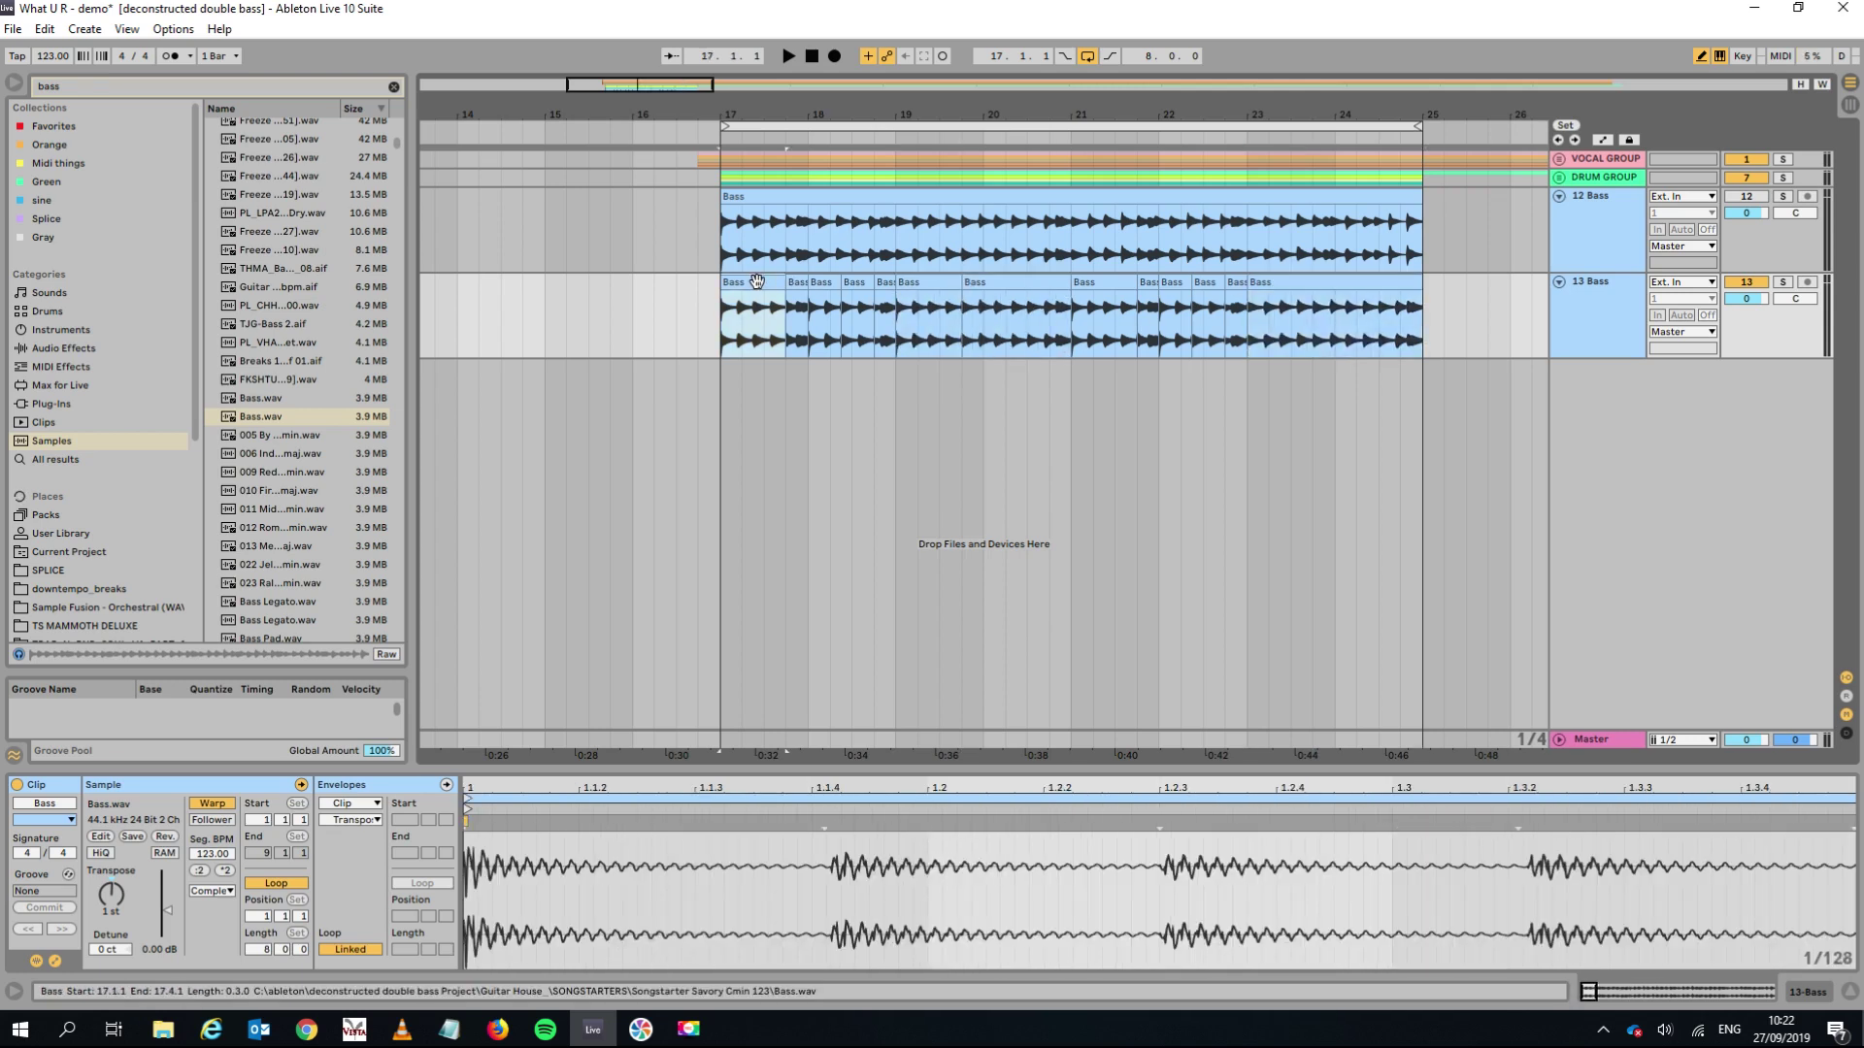
key(space)
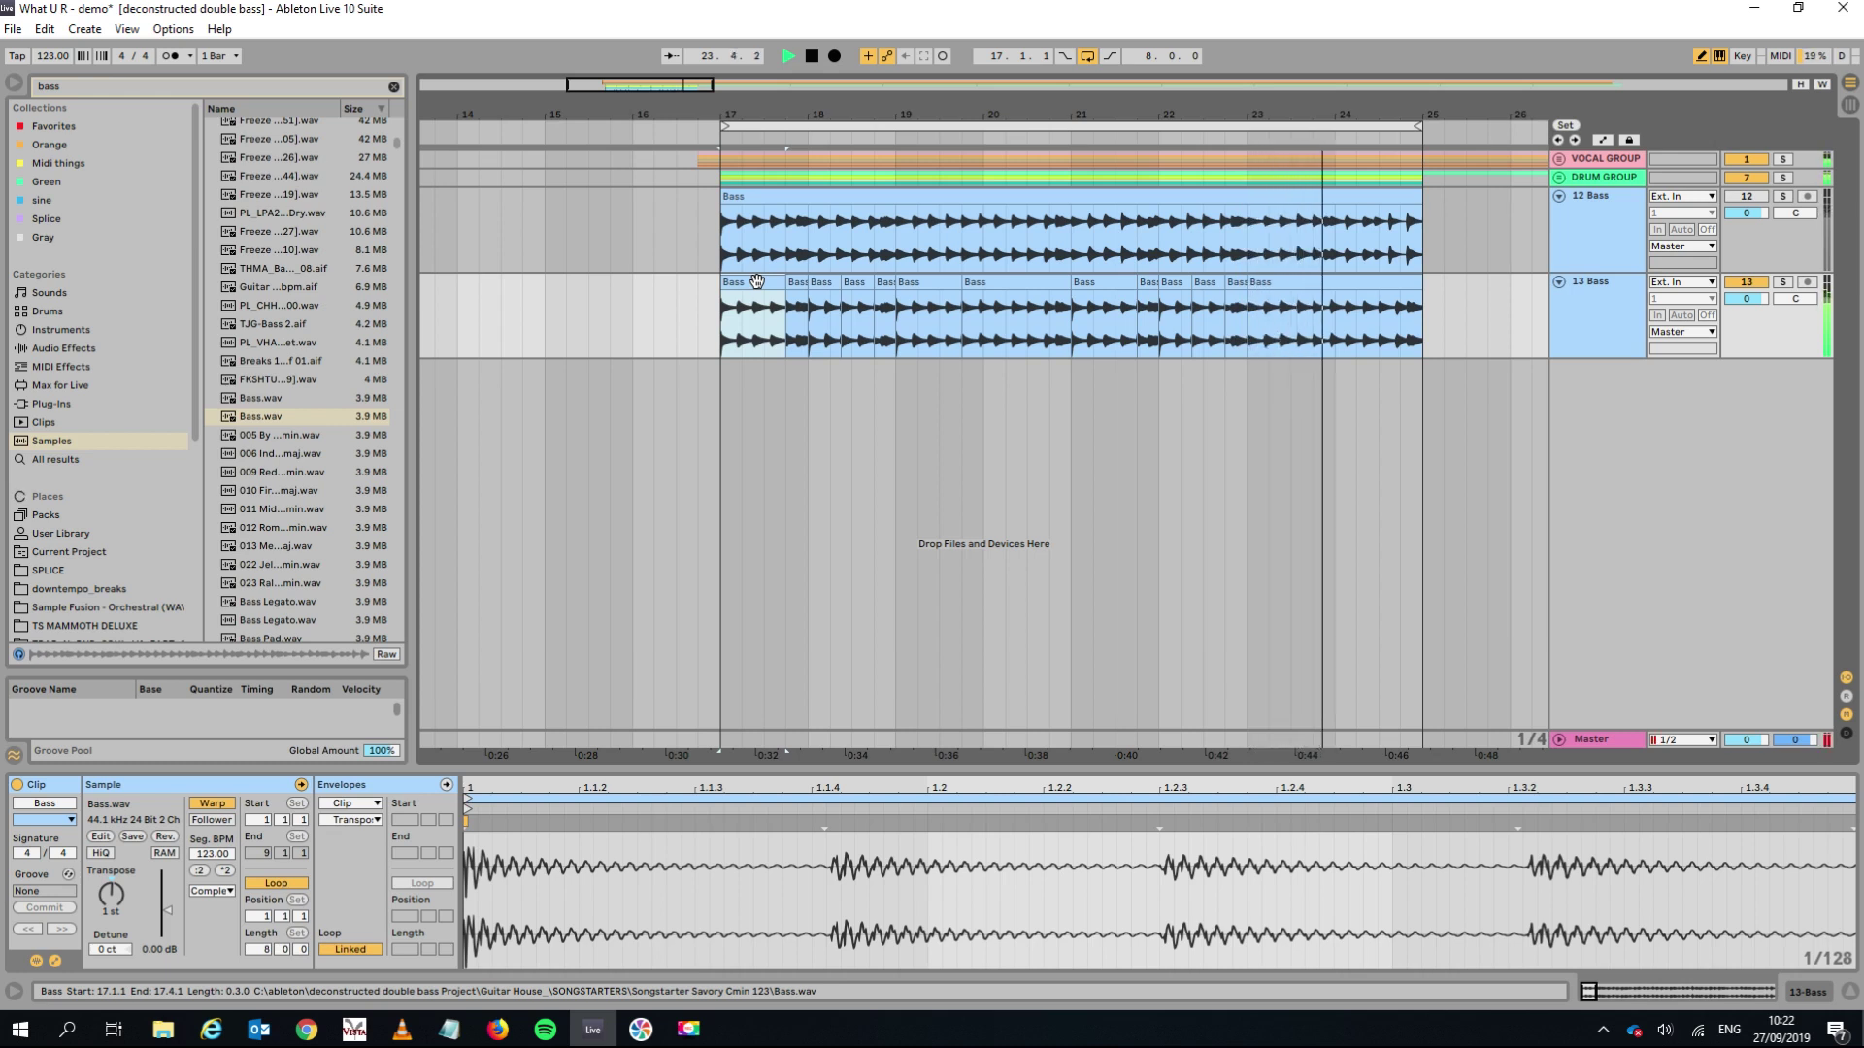
key(space)
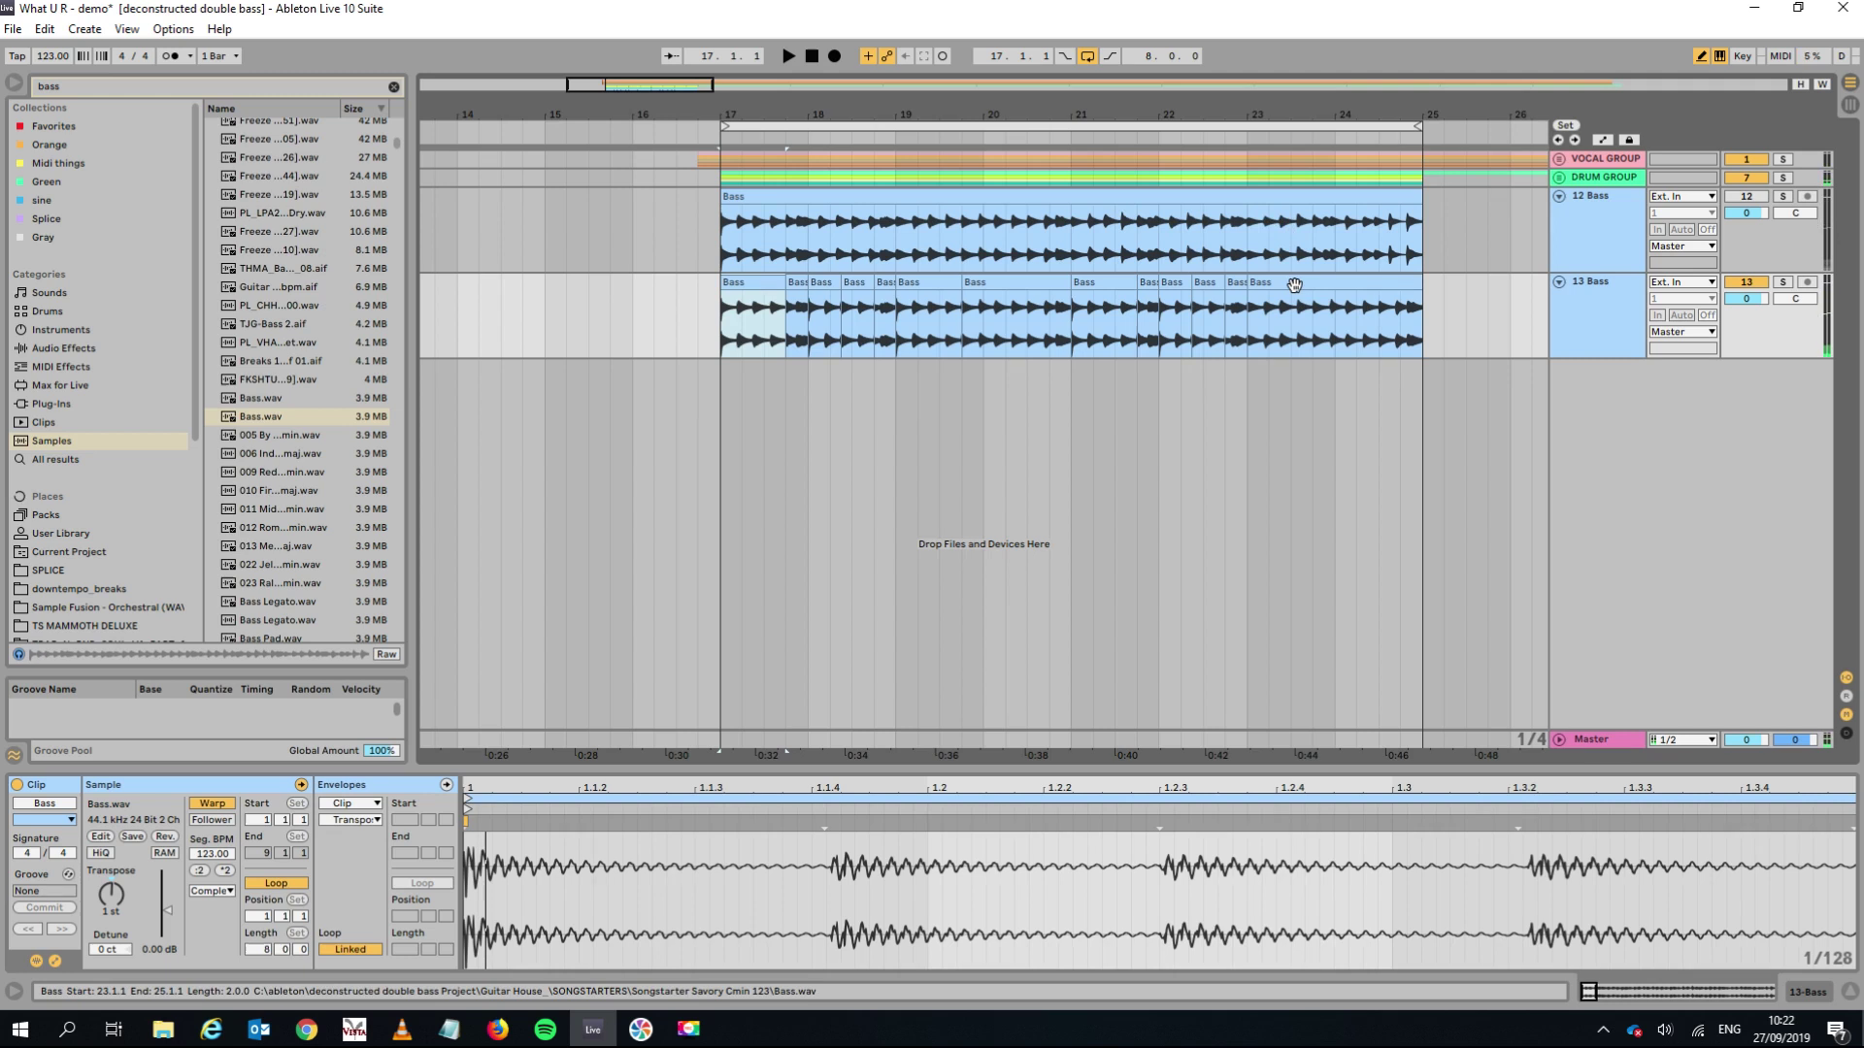
Rename track 12 as "rough idea bass".
click(1294, 284)
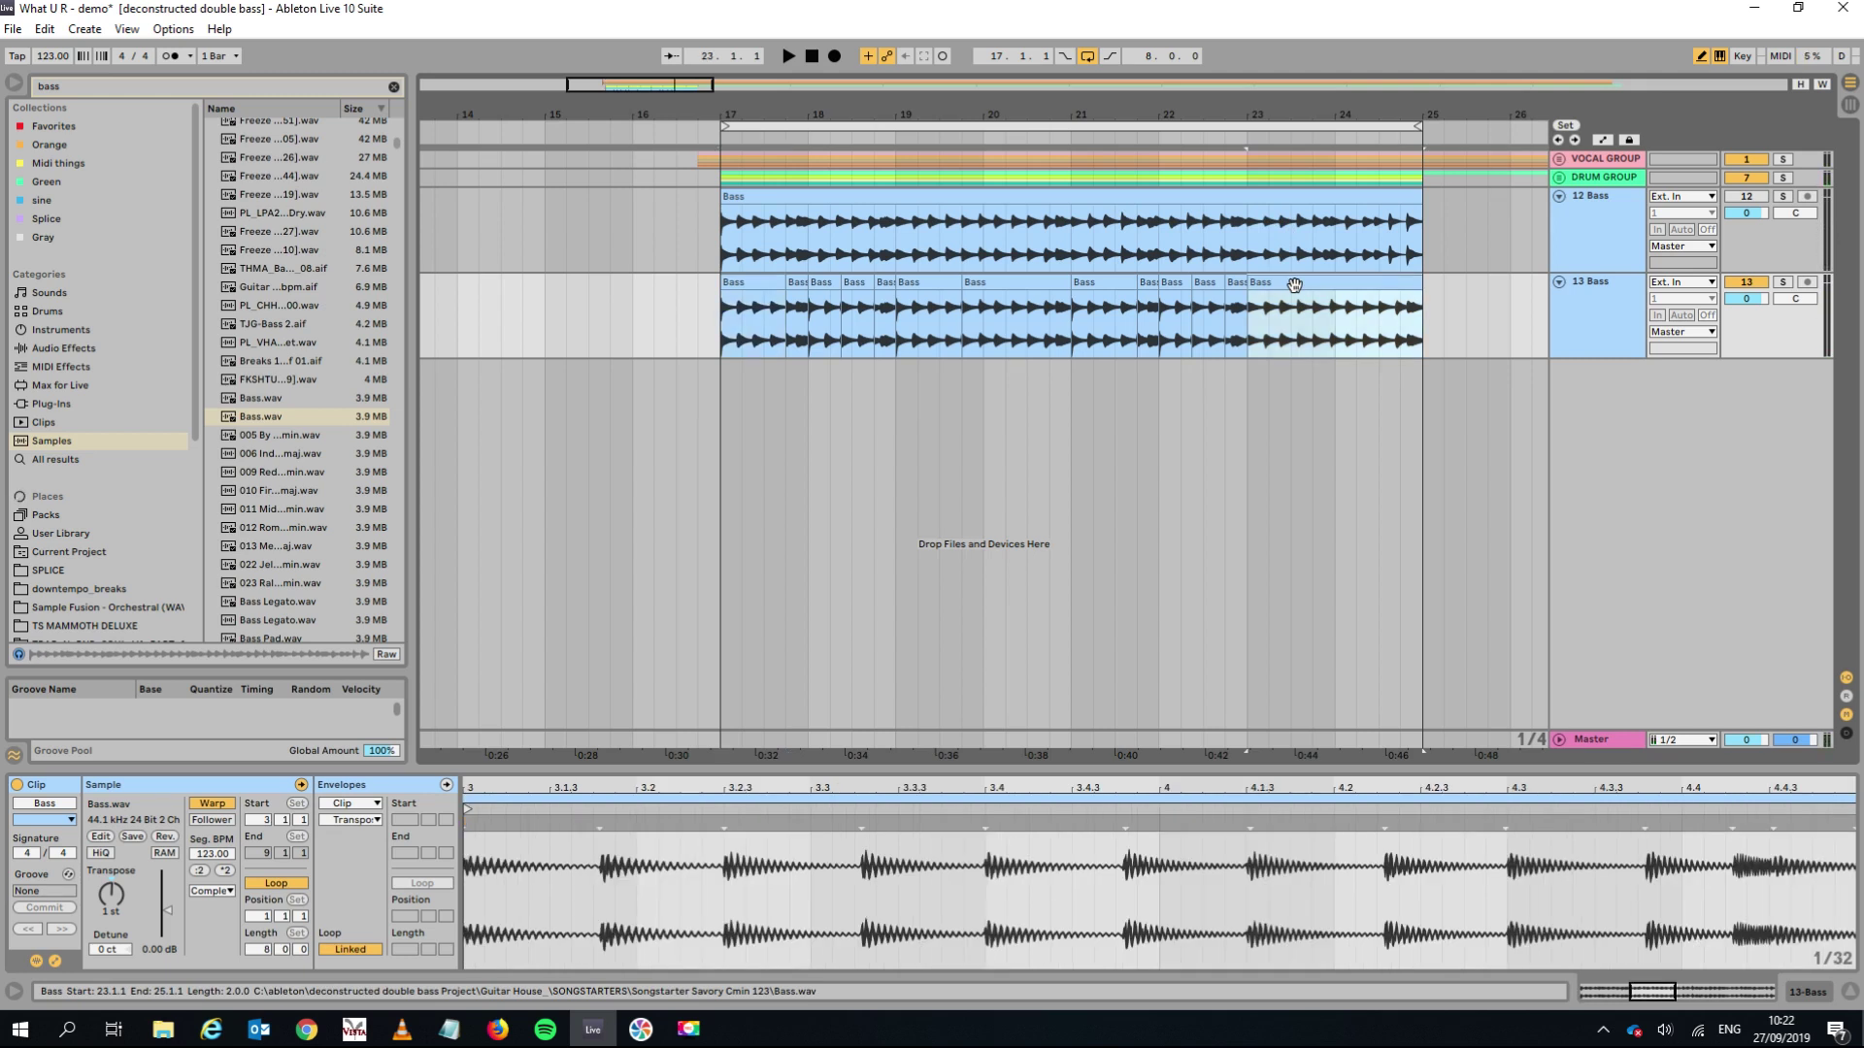
right_click(1600, 198)
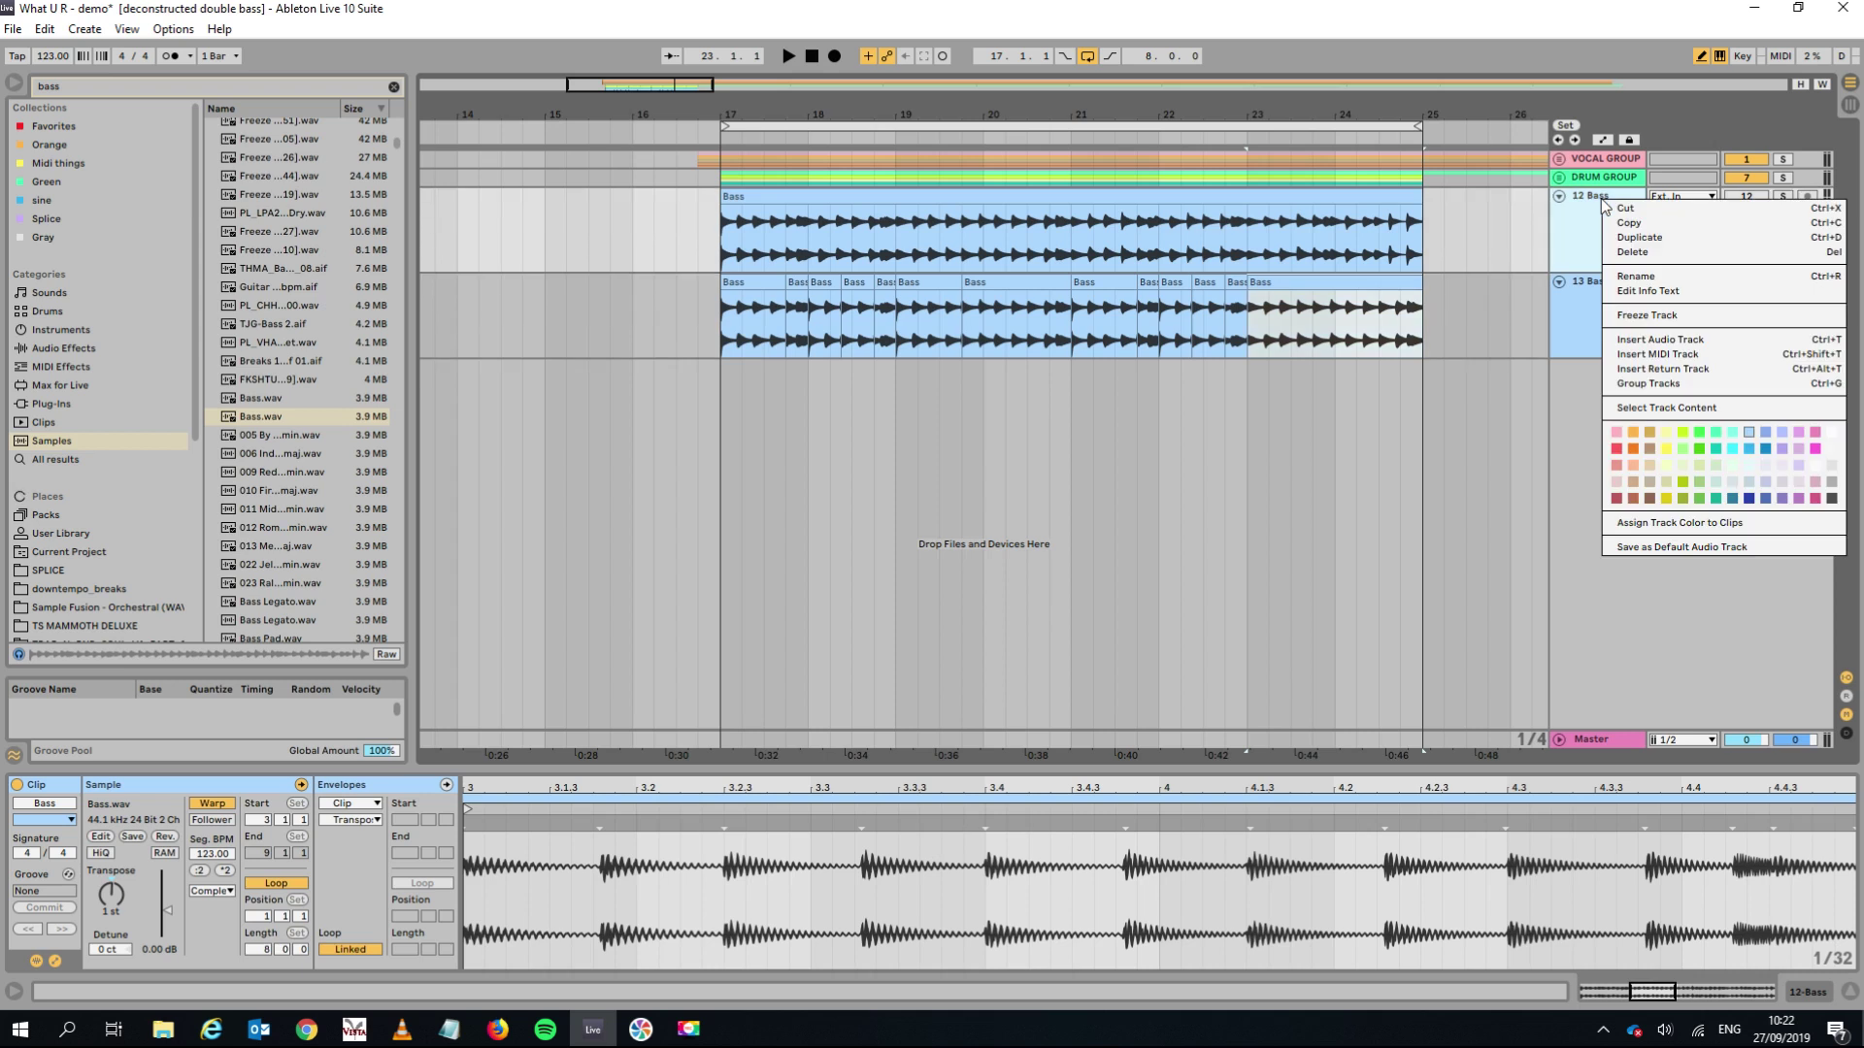
click(1639, 277)
text(rough idea bass)
key(Return)
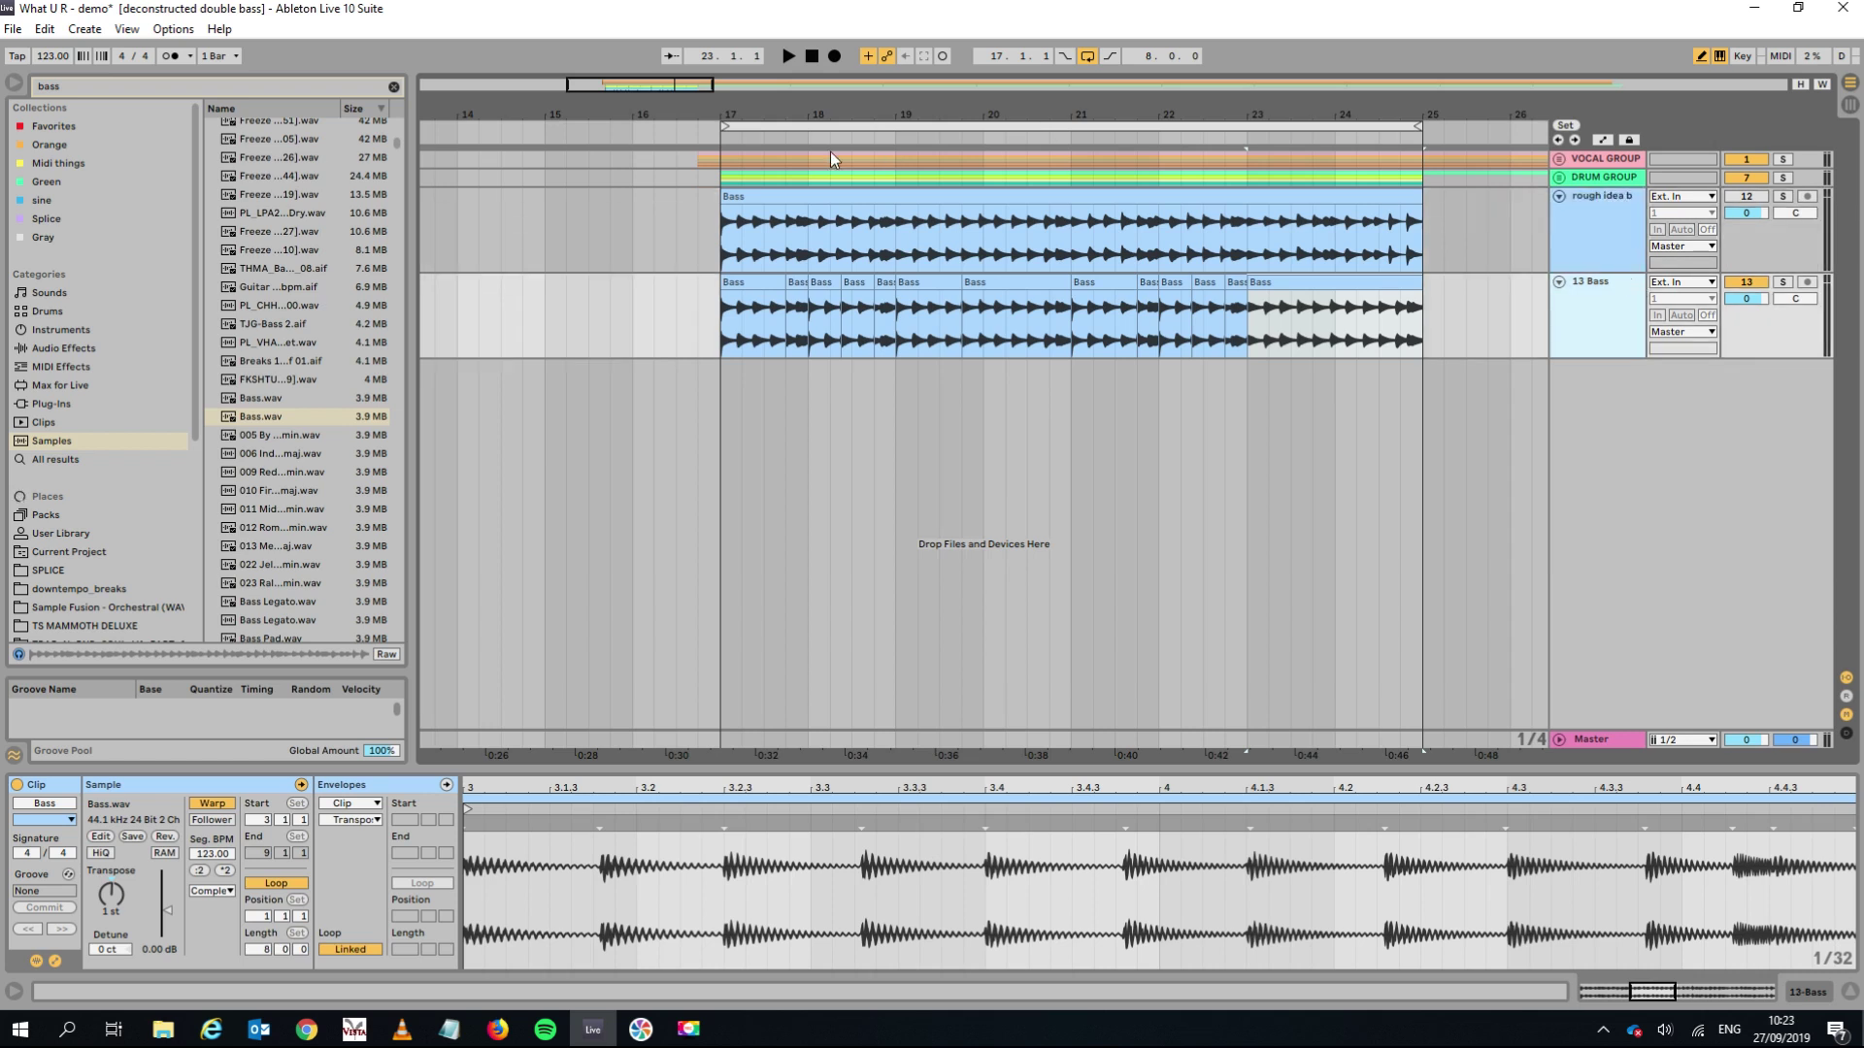
Consolidate all bass segments on track 13 from 17.1.1 to 25.1.1 into one clip and briefly play it back.
click(748, 282)
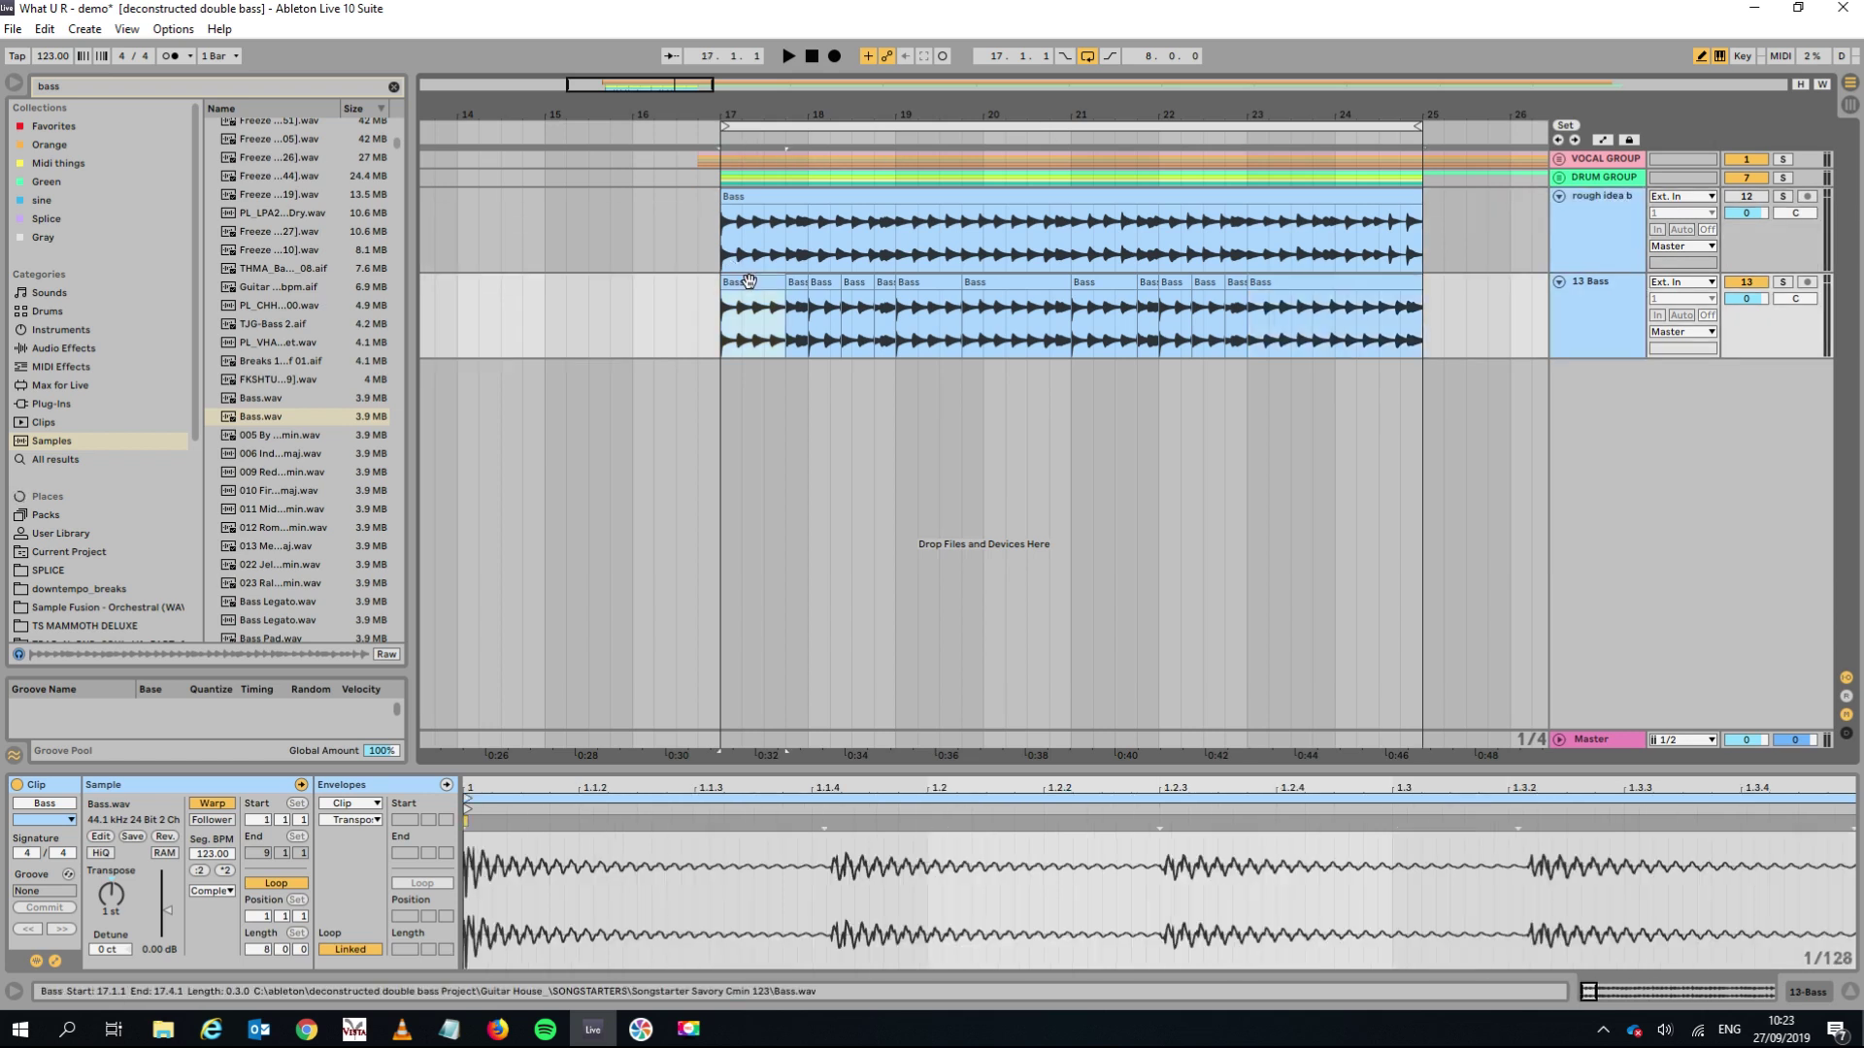
shift+click(1353, 282)
key(ctrl+j)
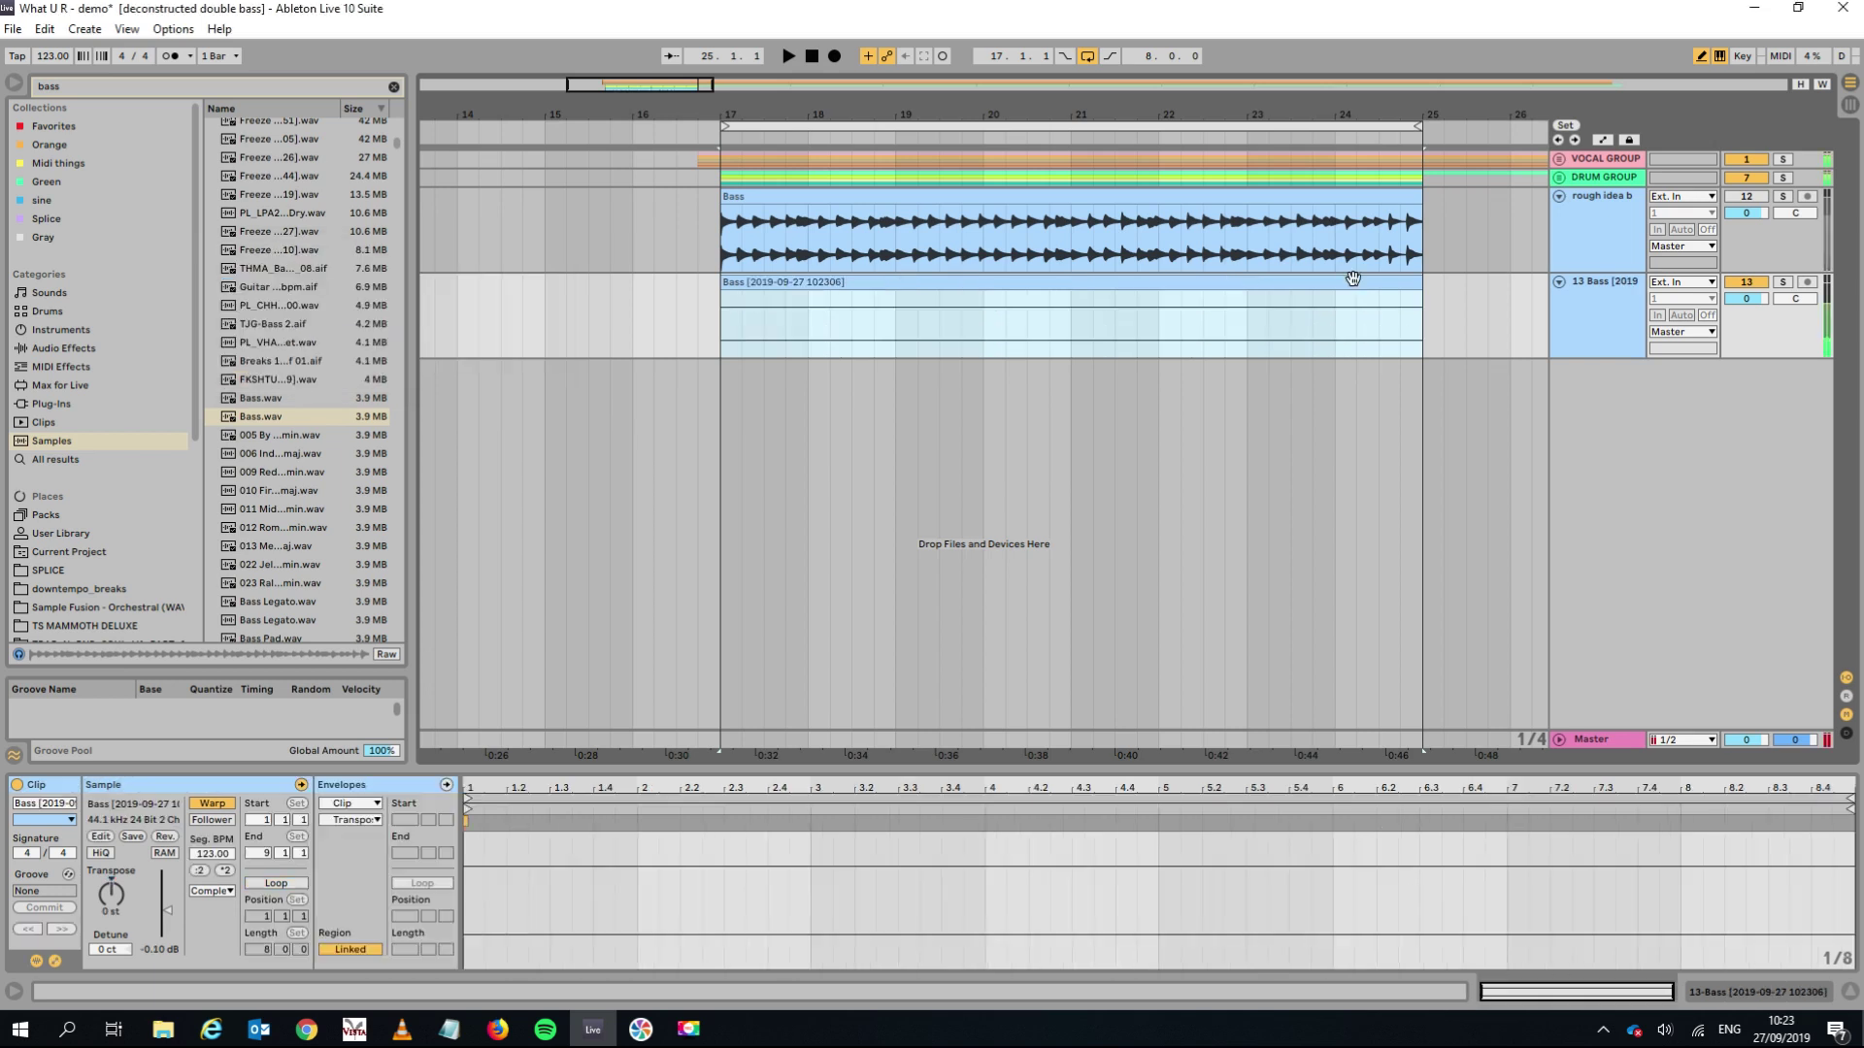
key(space)
key(space)
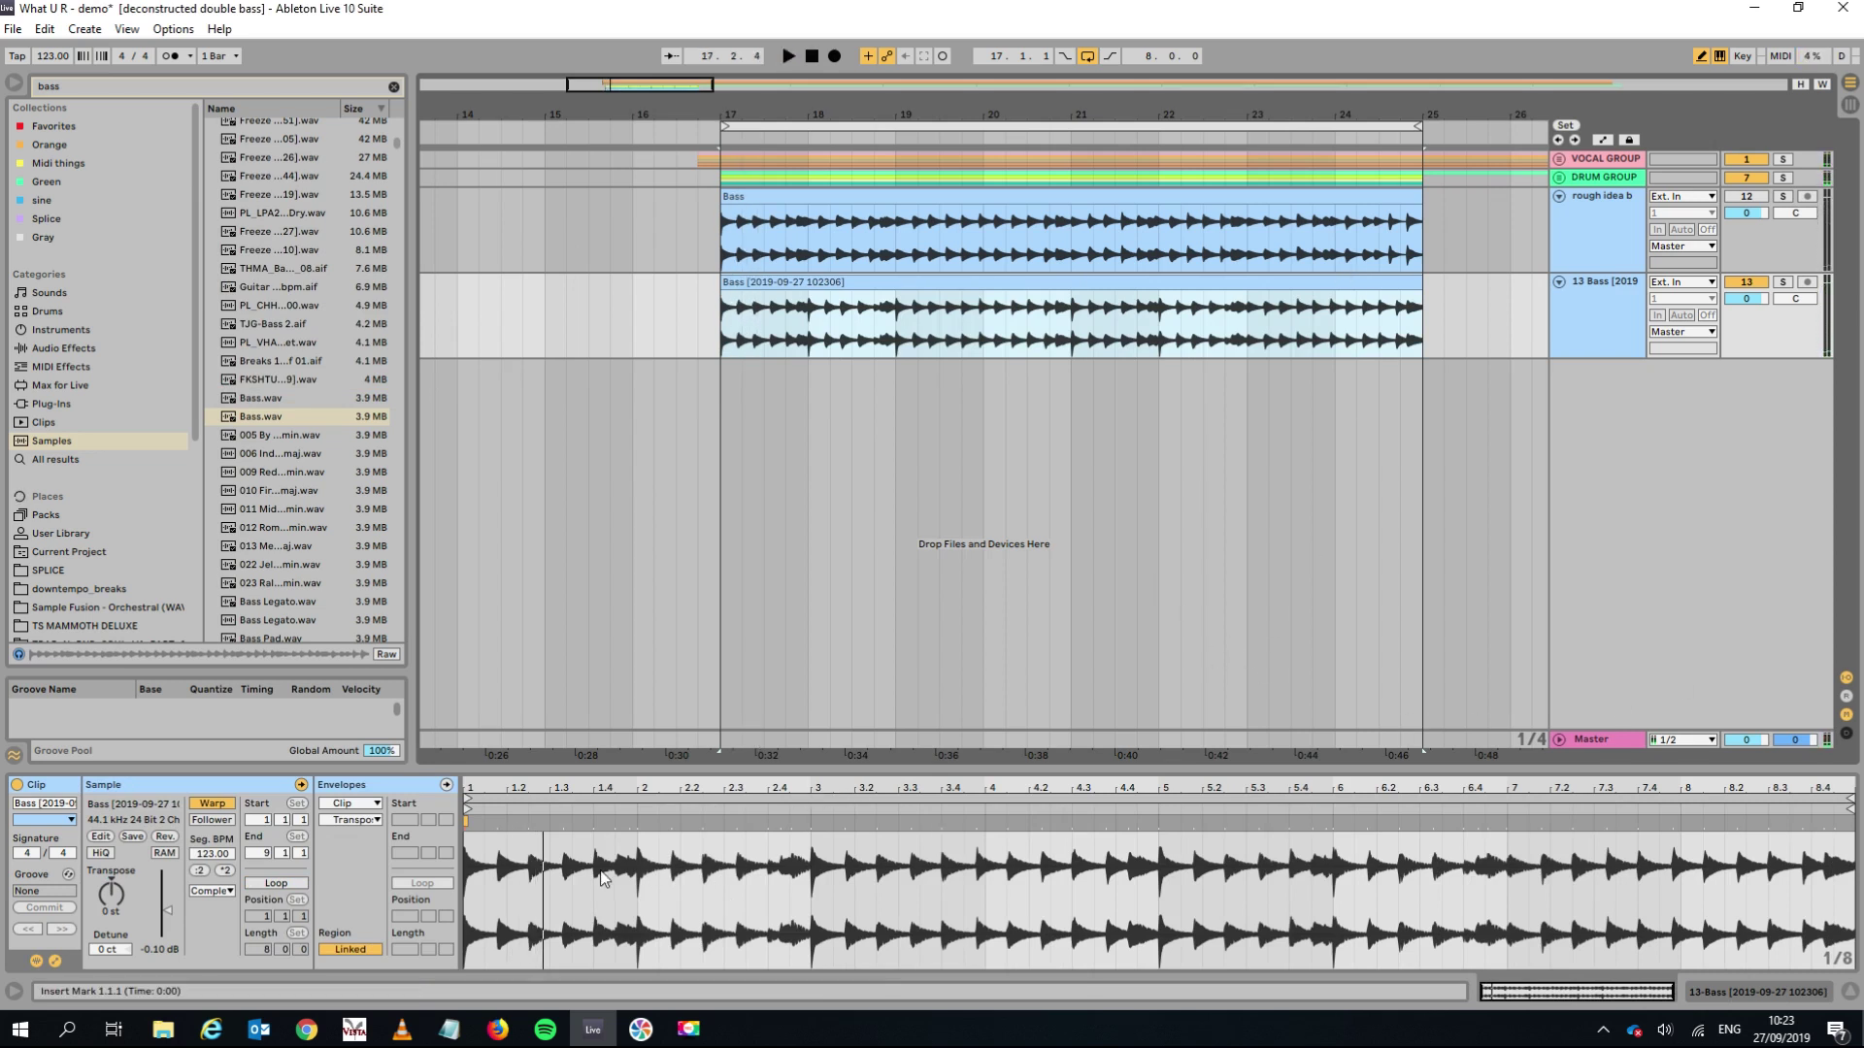
Convert the melody of the consolidated bass clip on track 13 to a new MIDI track.
click(638, 880)
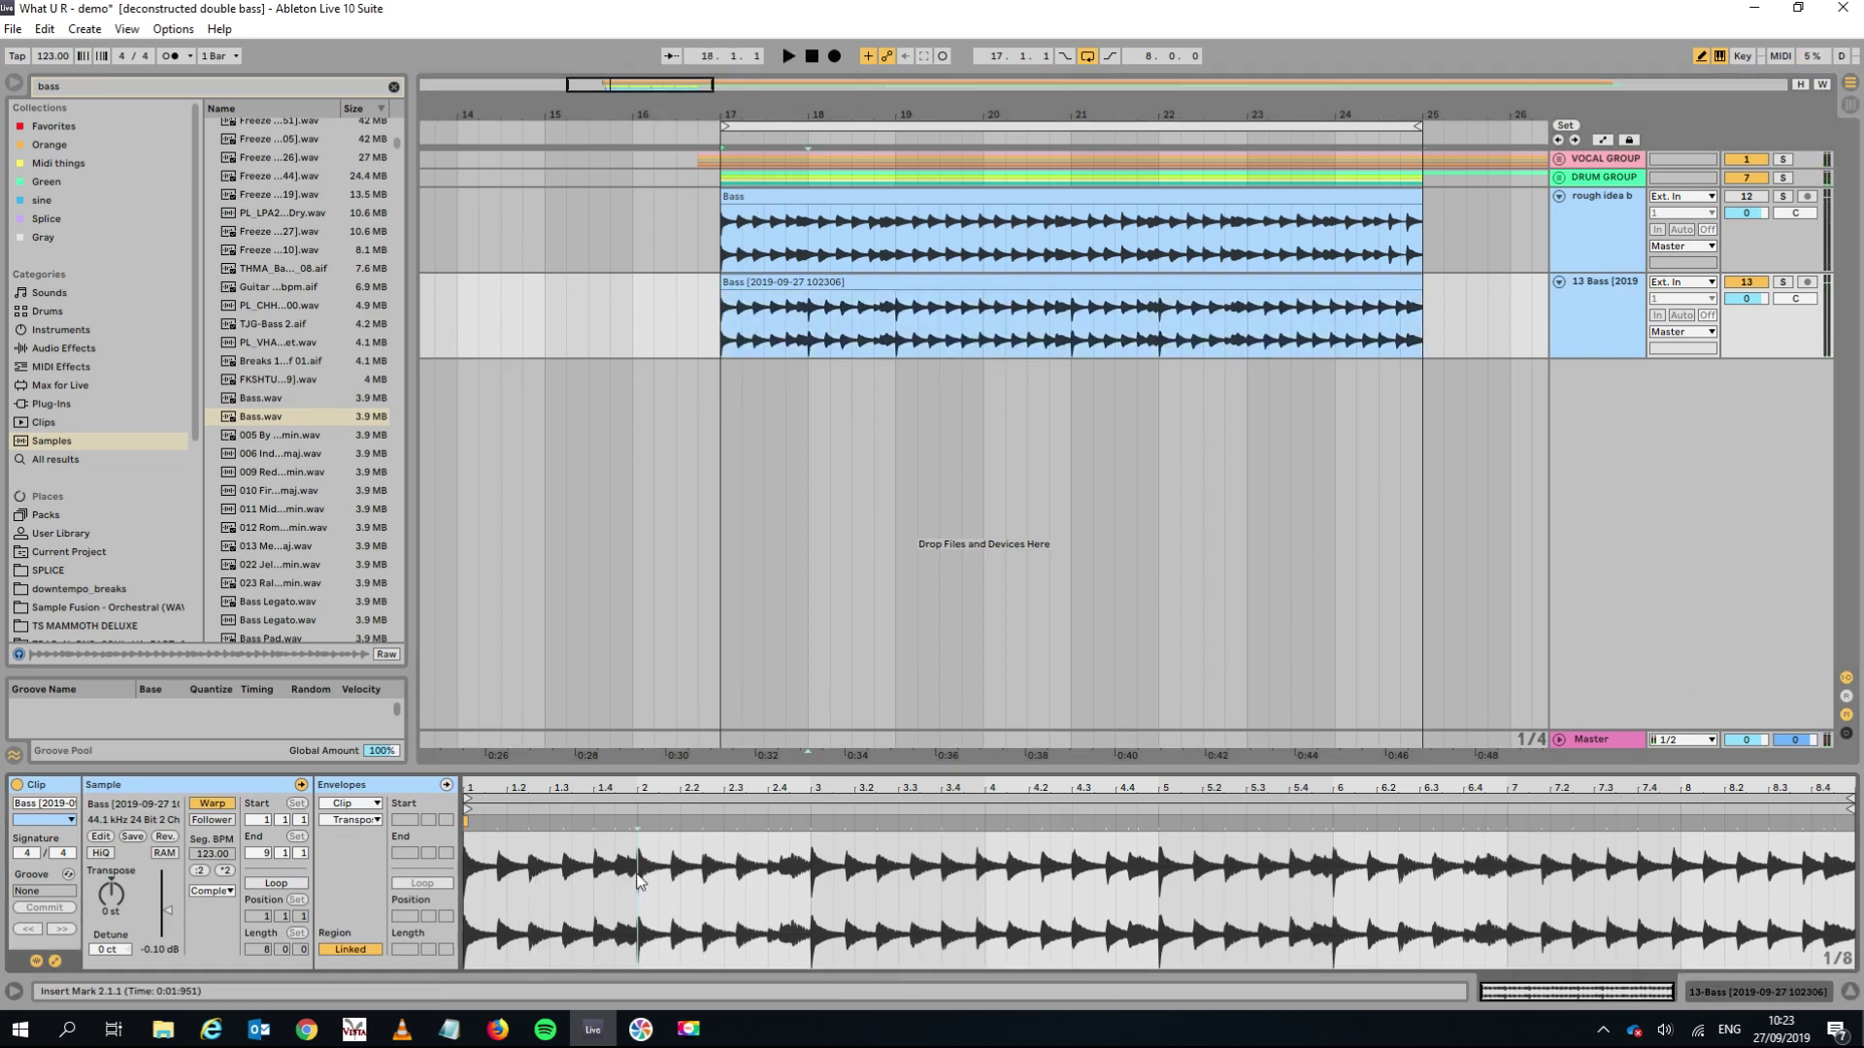
click(850, 281)
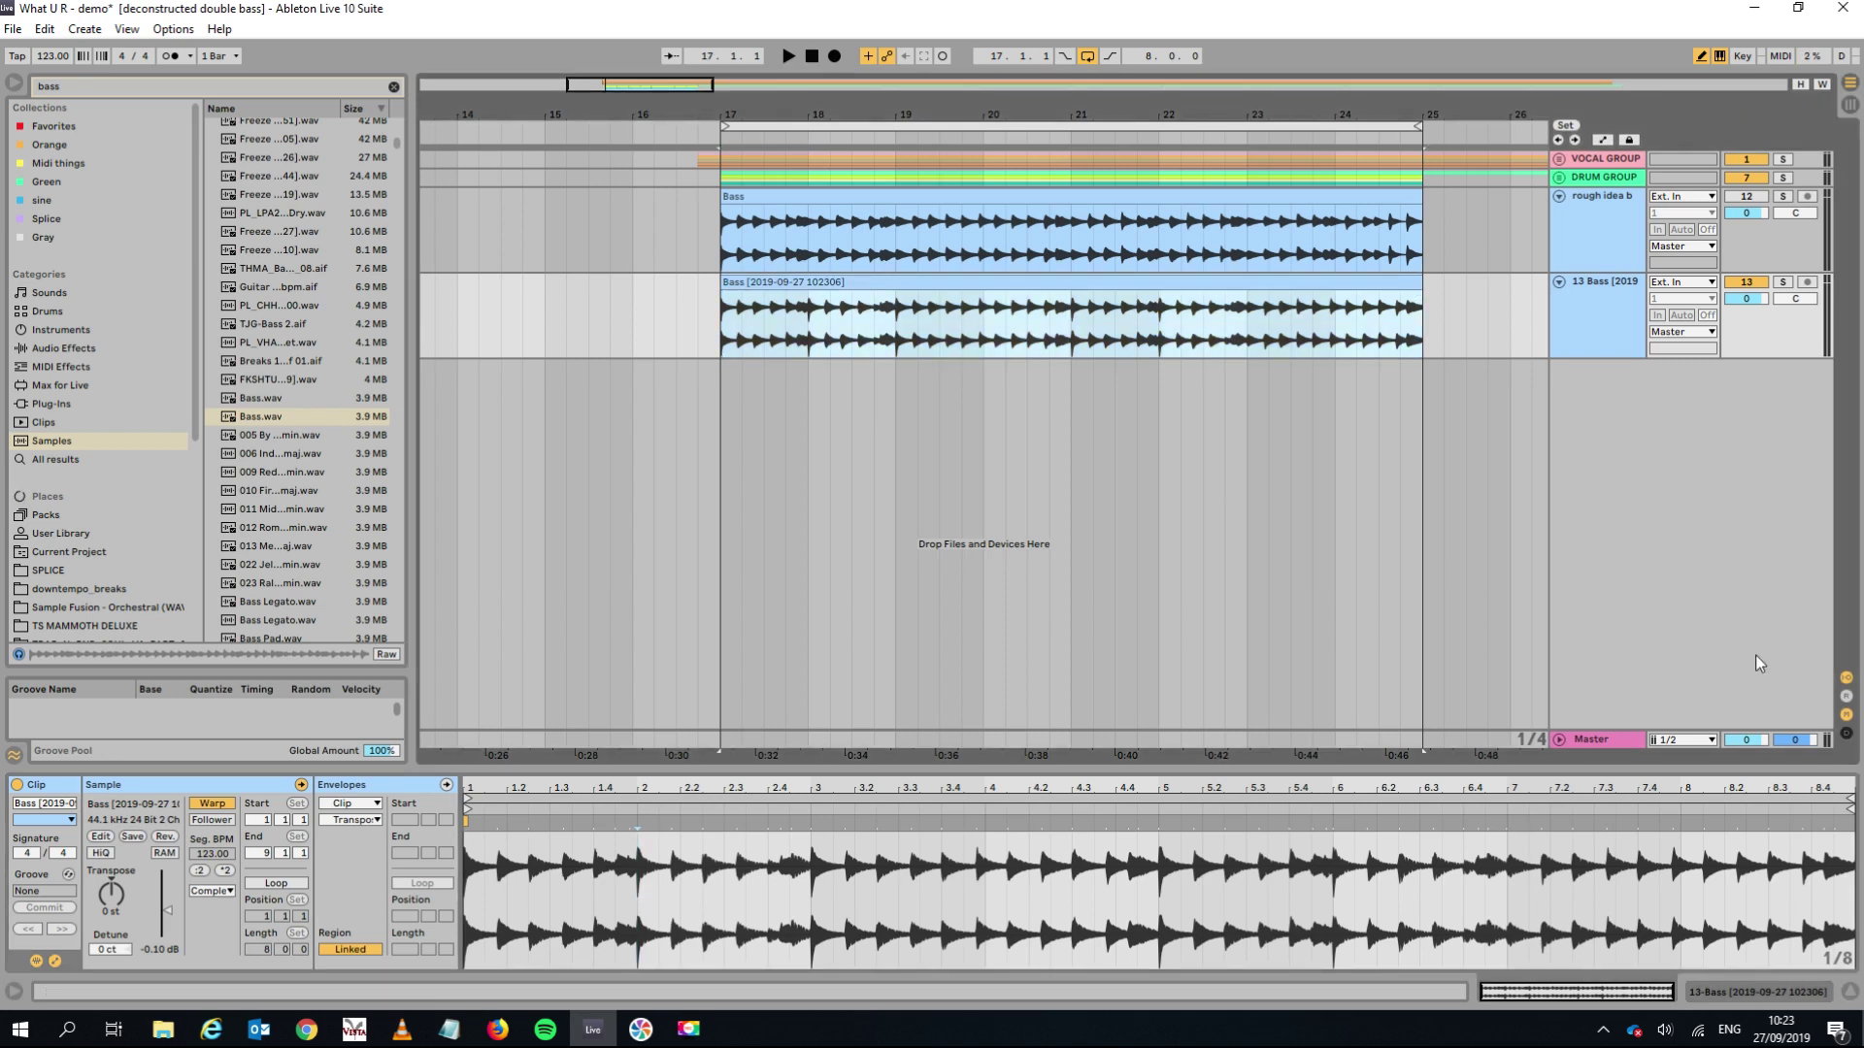
right_click(1106, 285)
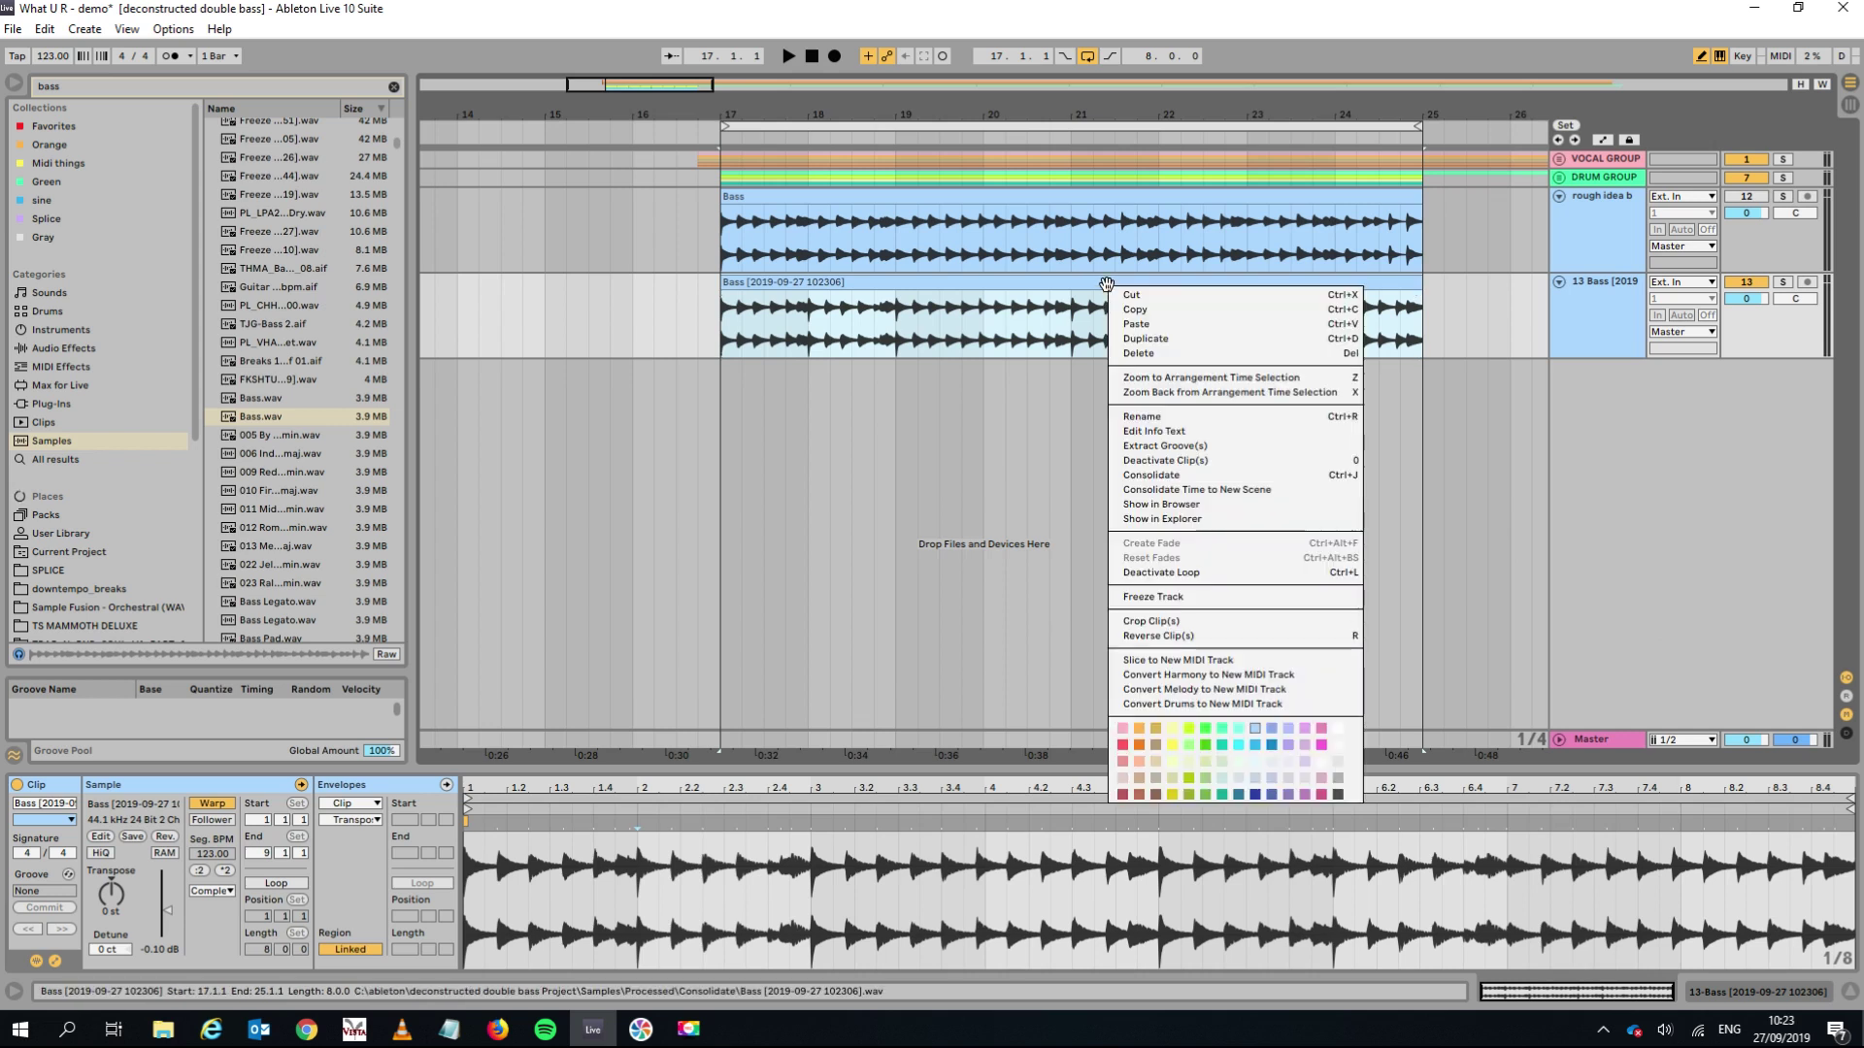
click(1199, 691)
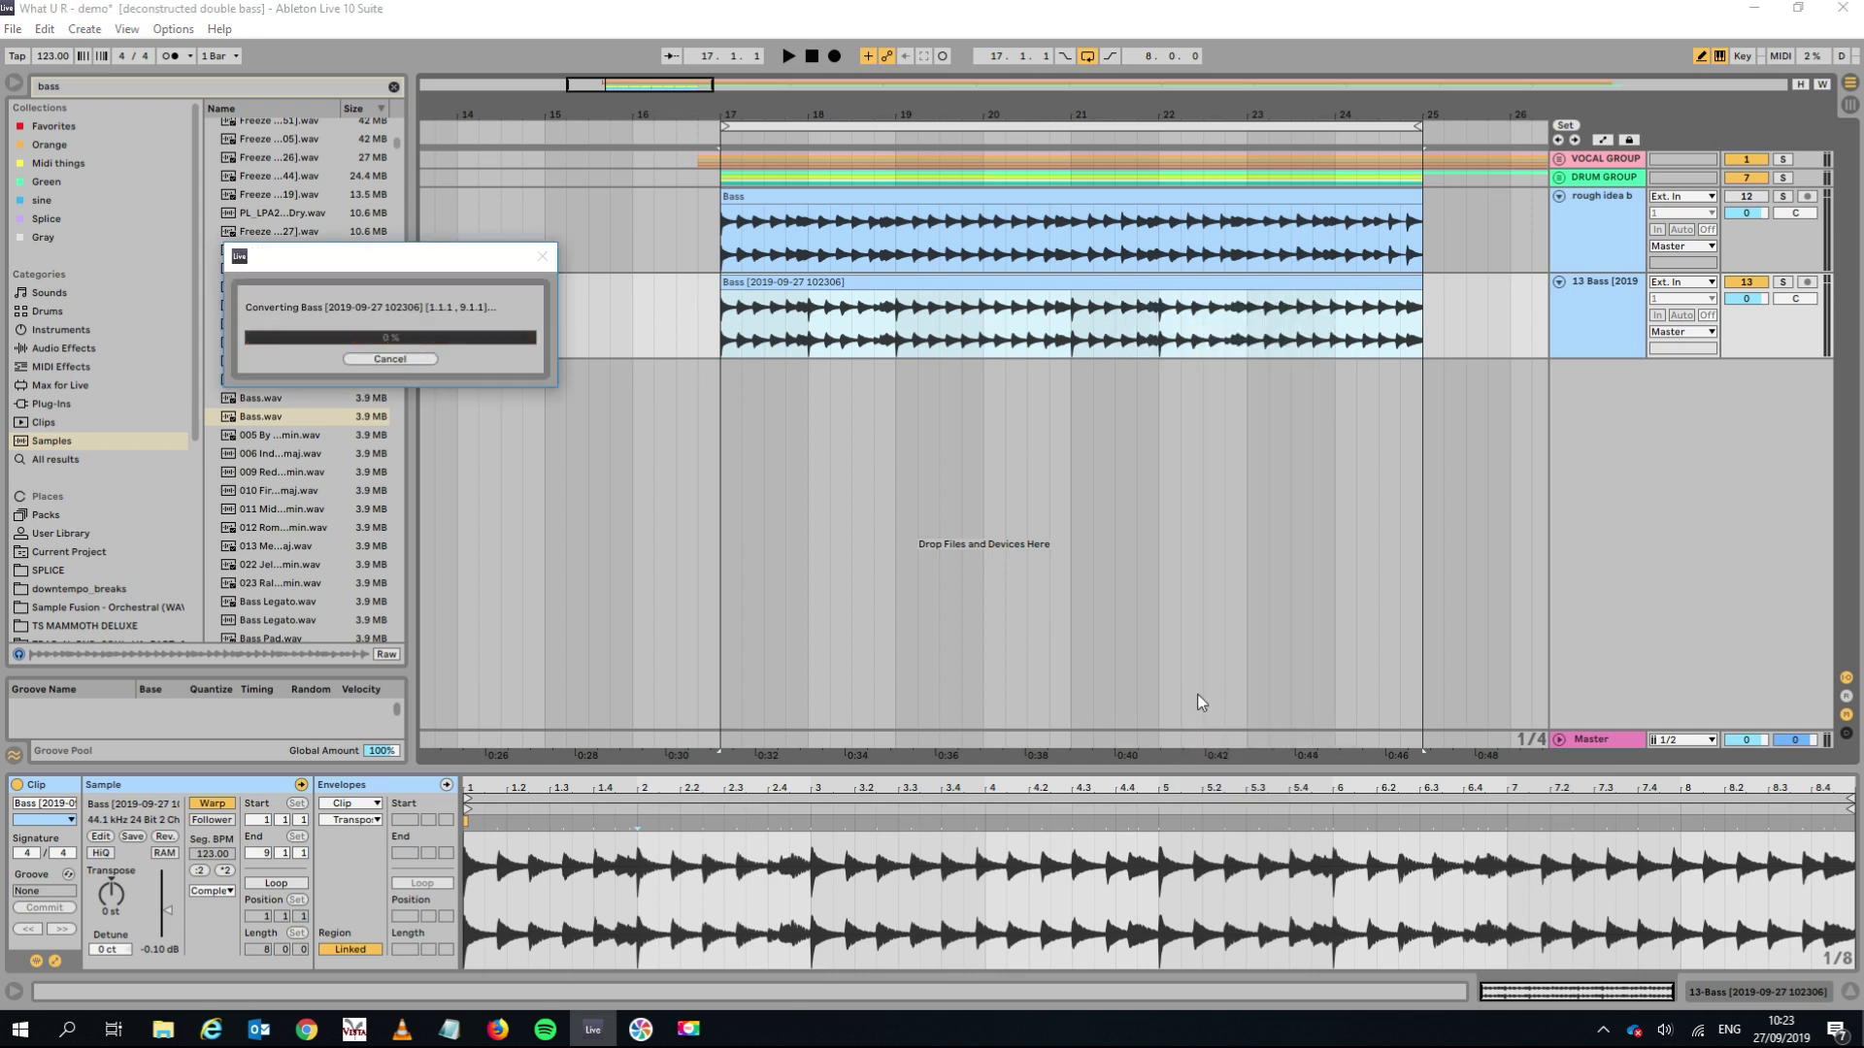
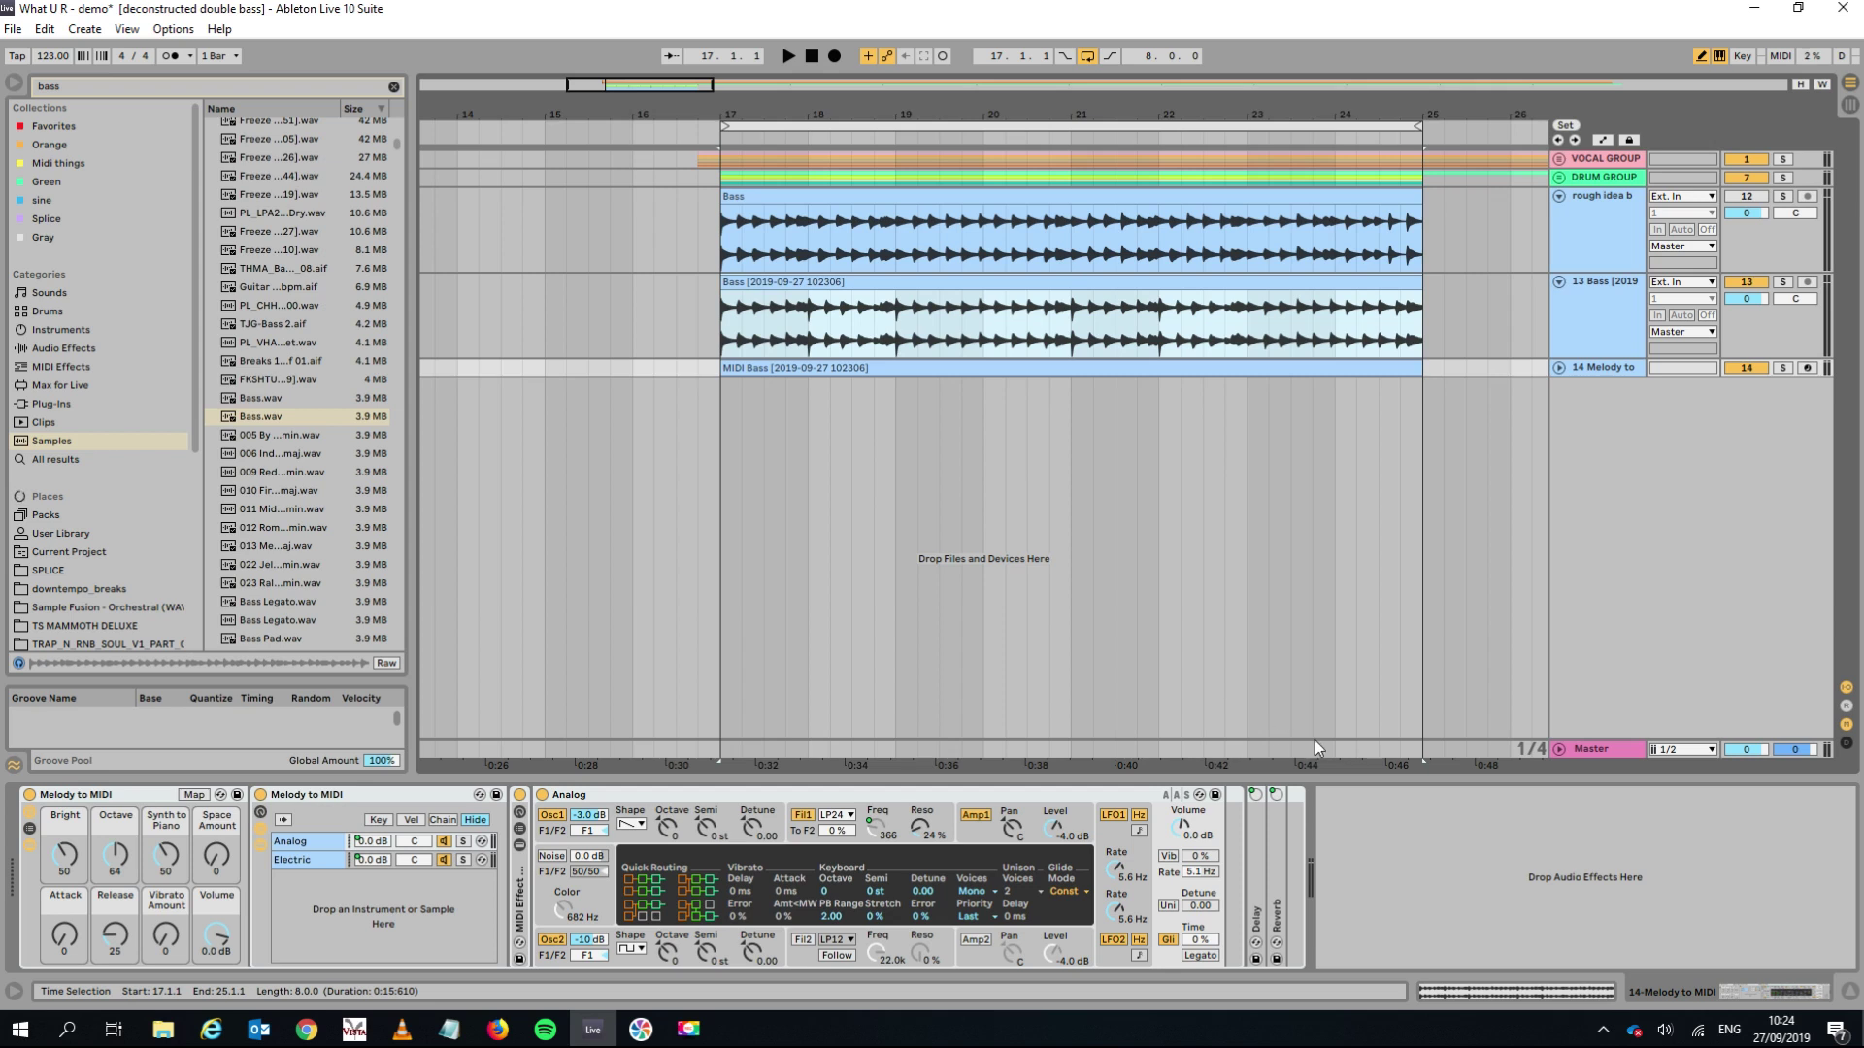
Listen to the loop with the new MIDI bass and deactivate the audio bass track 13.
click(1141, 125)
key(space)
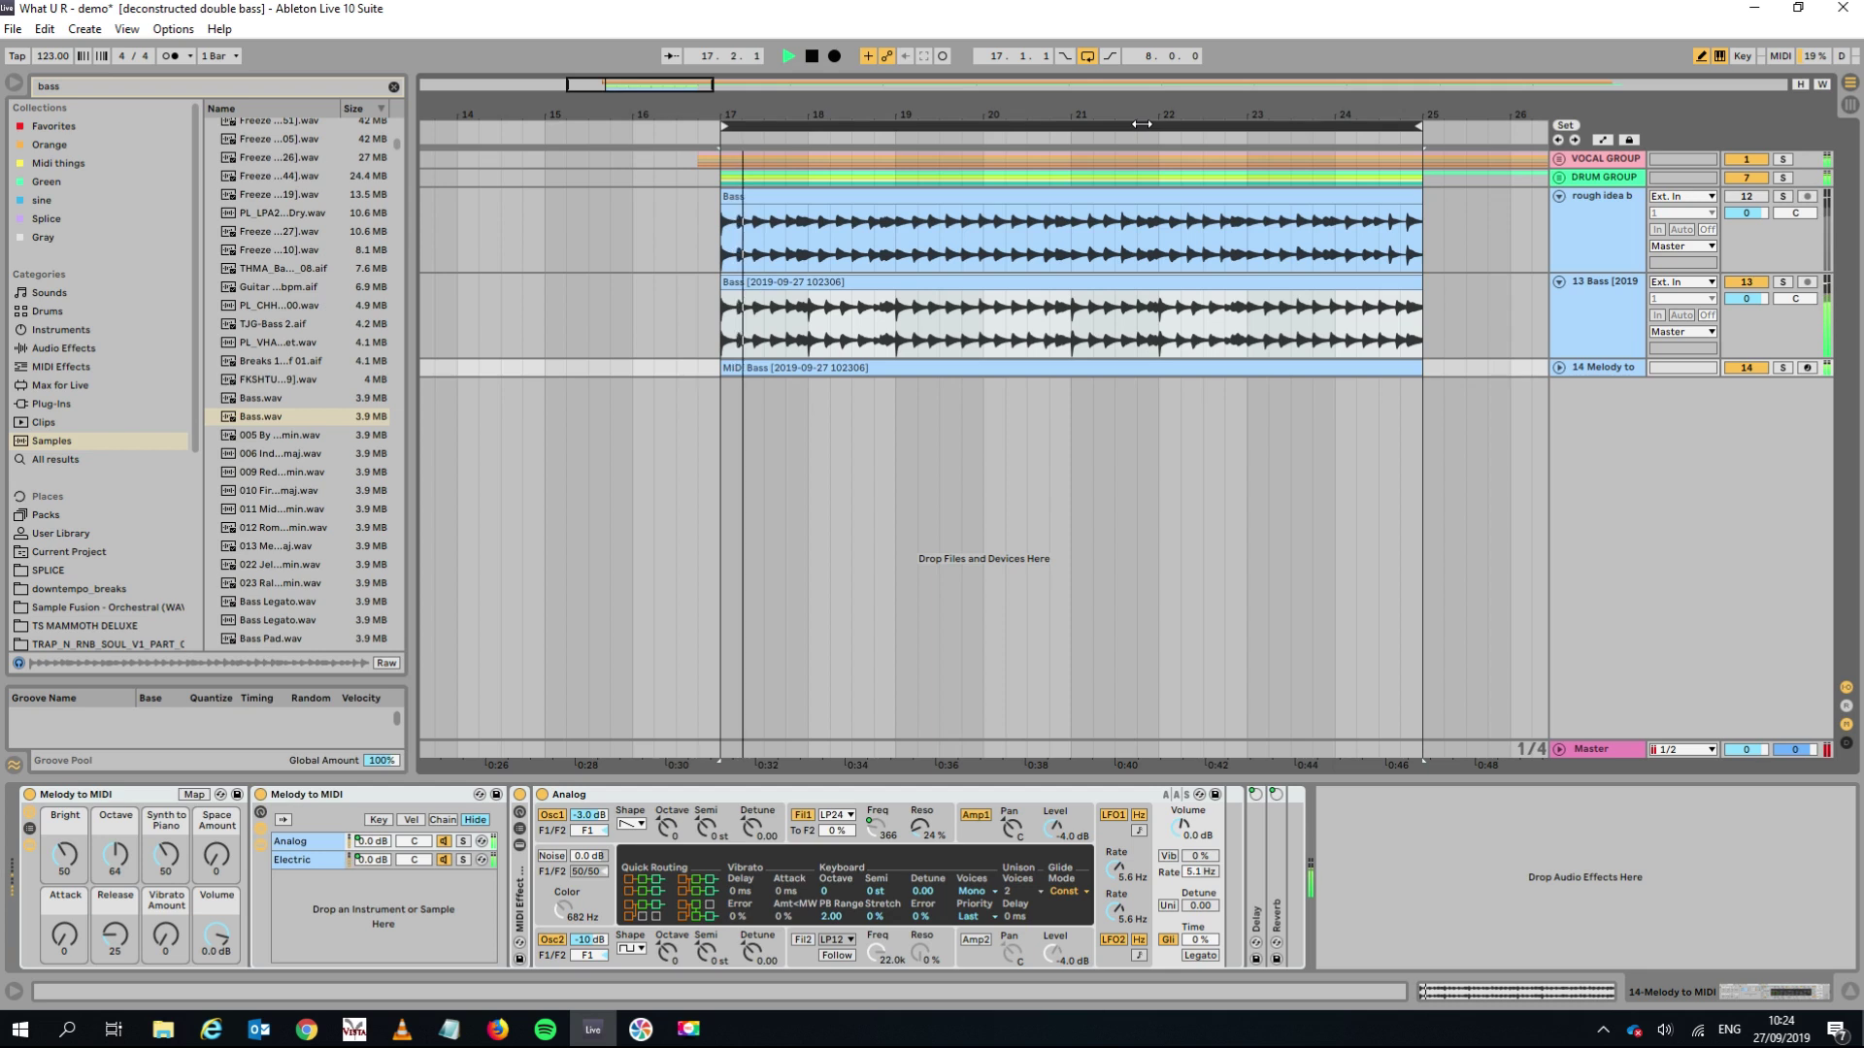
key(space)
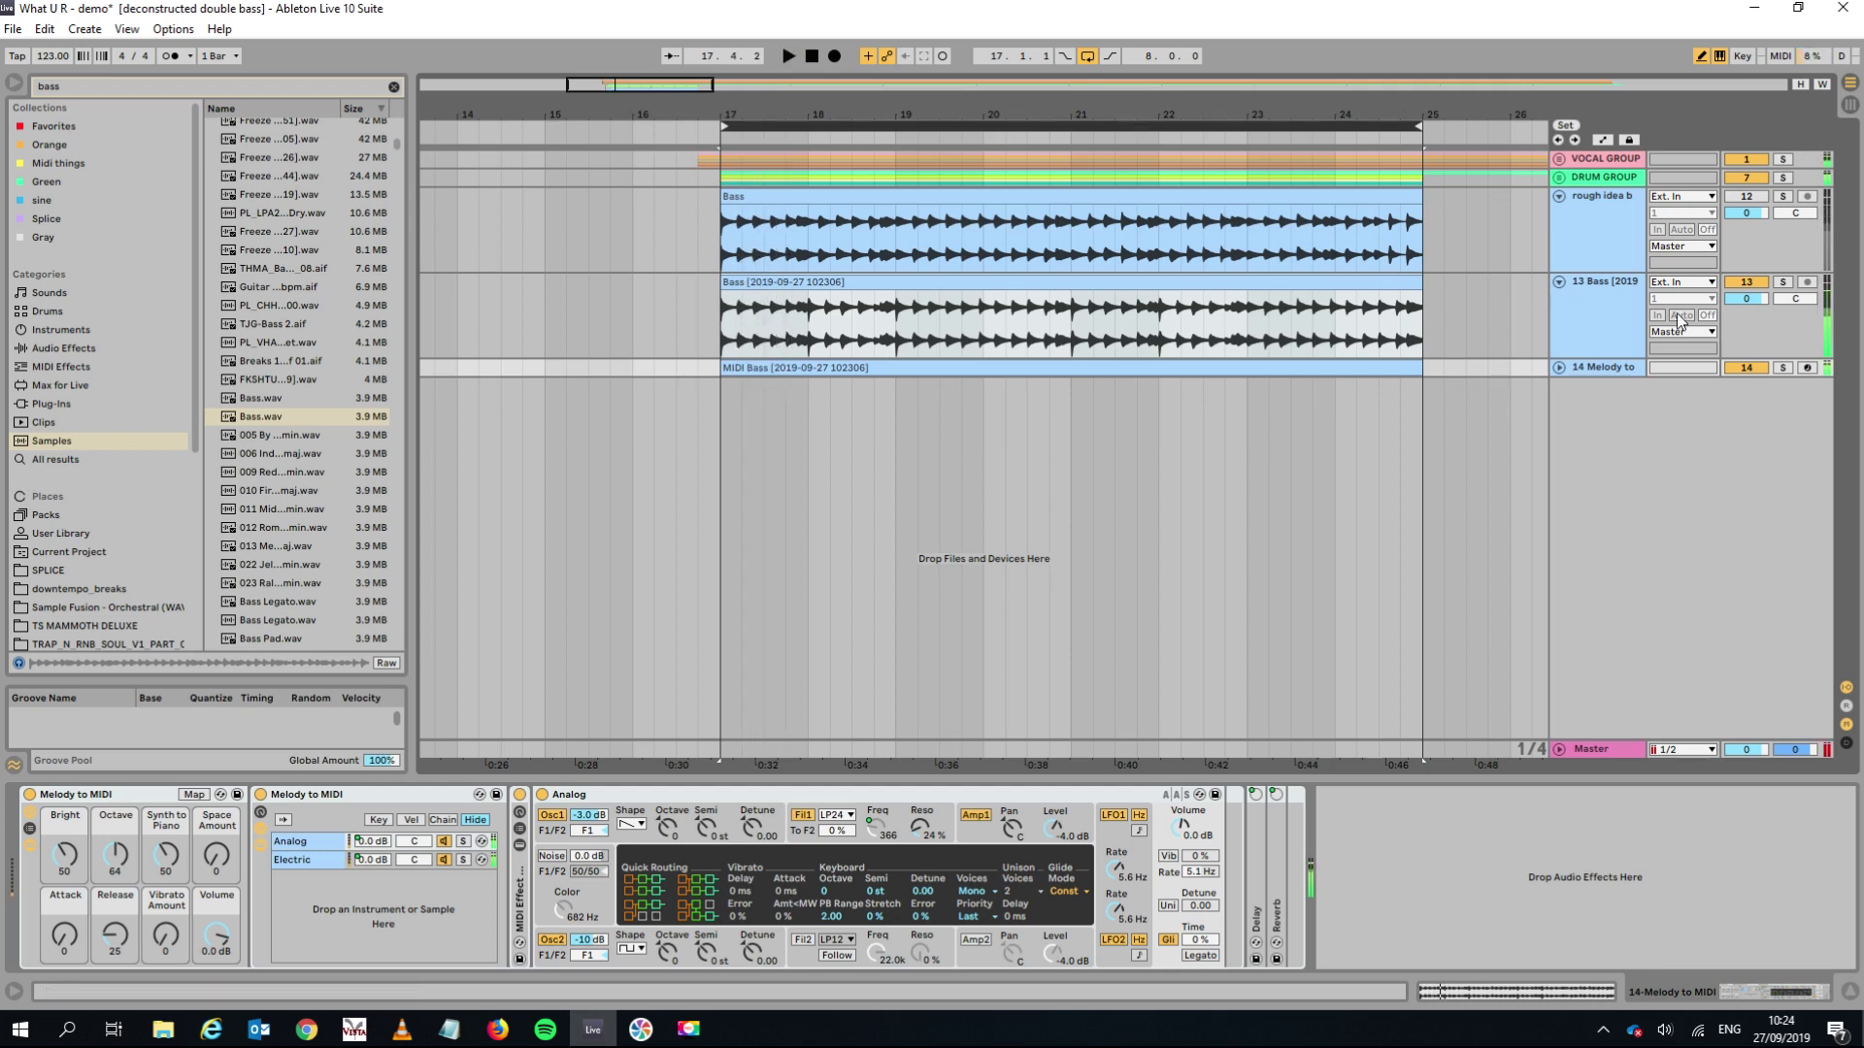
click(1748, 282)
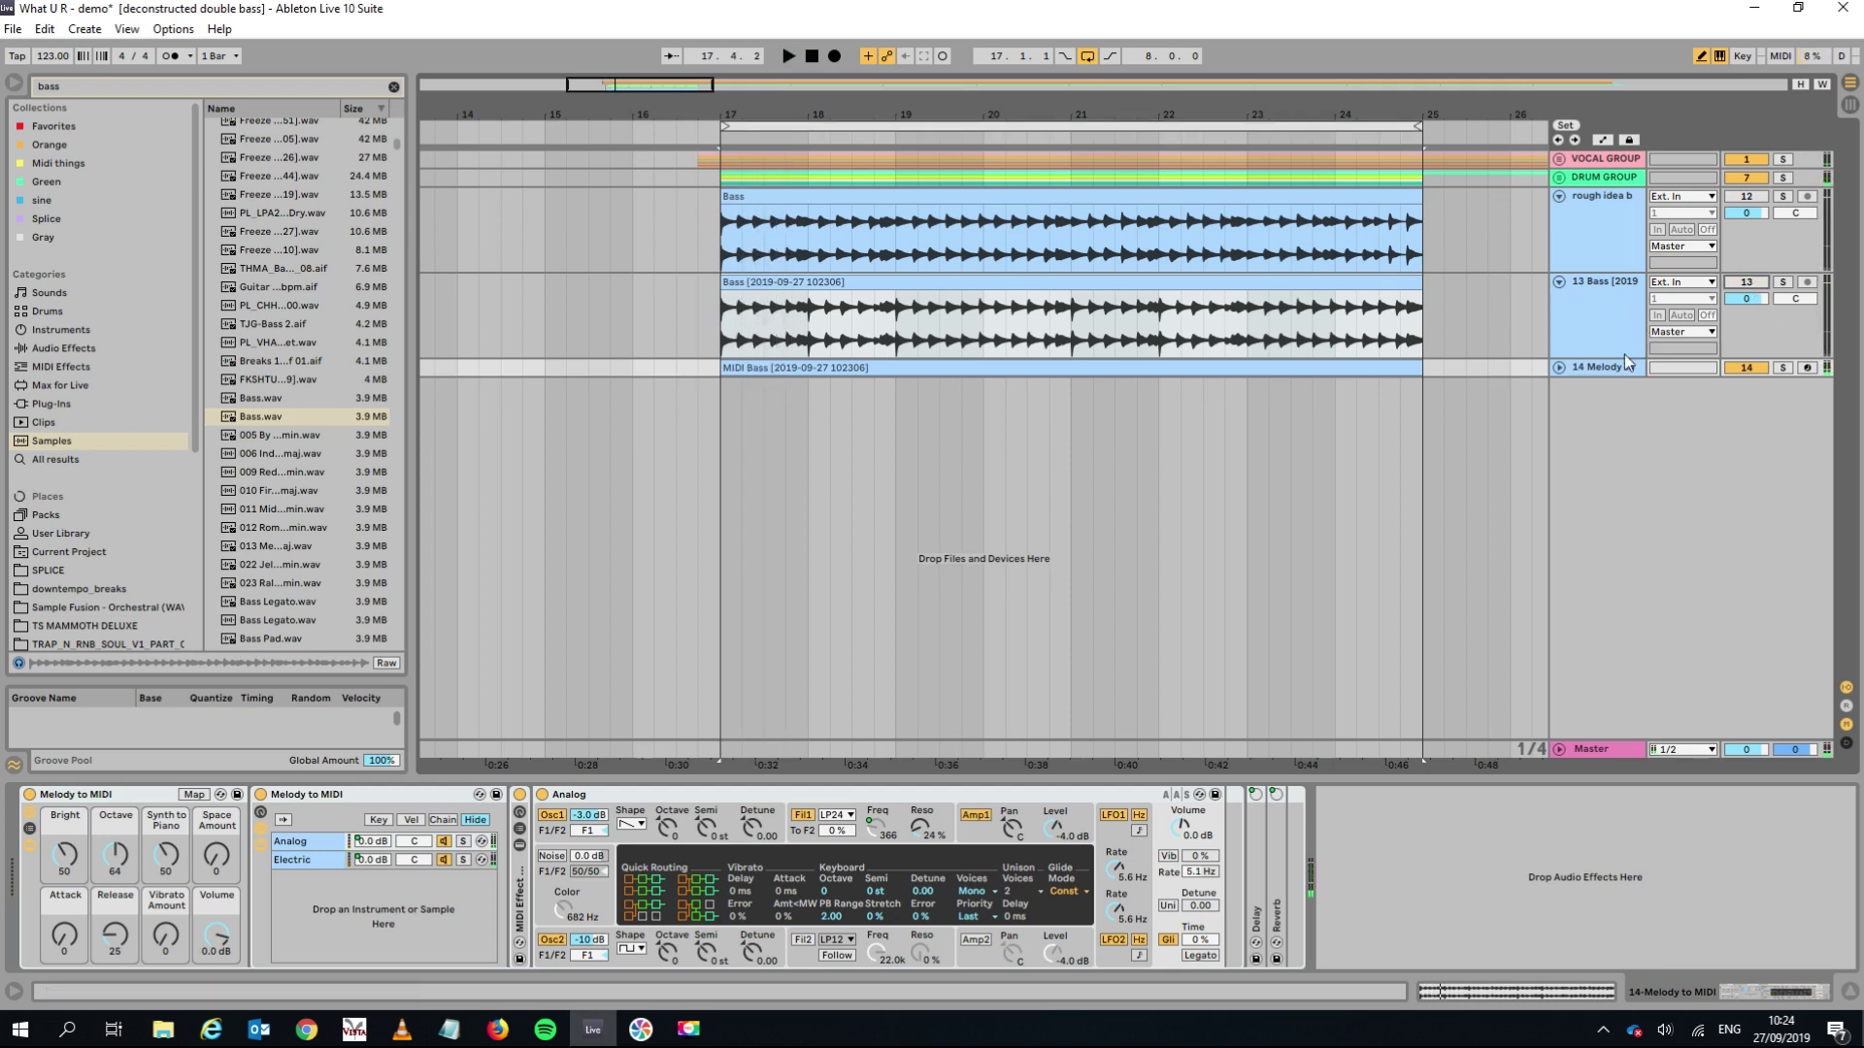
Unfold track 14, open its MIDI bass clip and enlarge the note editor to show all the notes.
click(1557, 372)
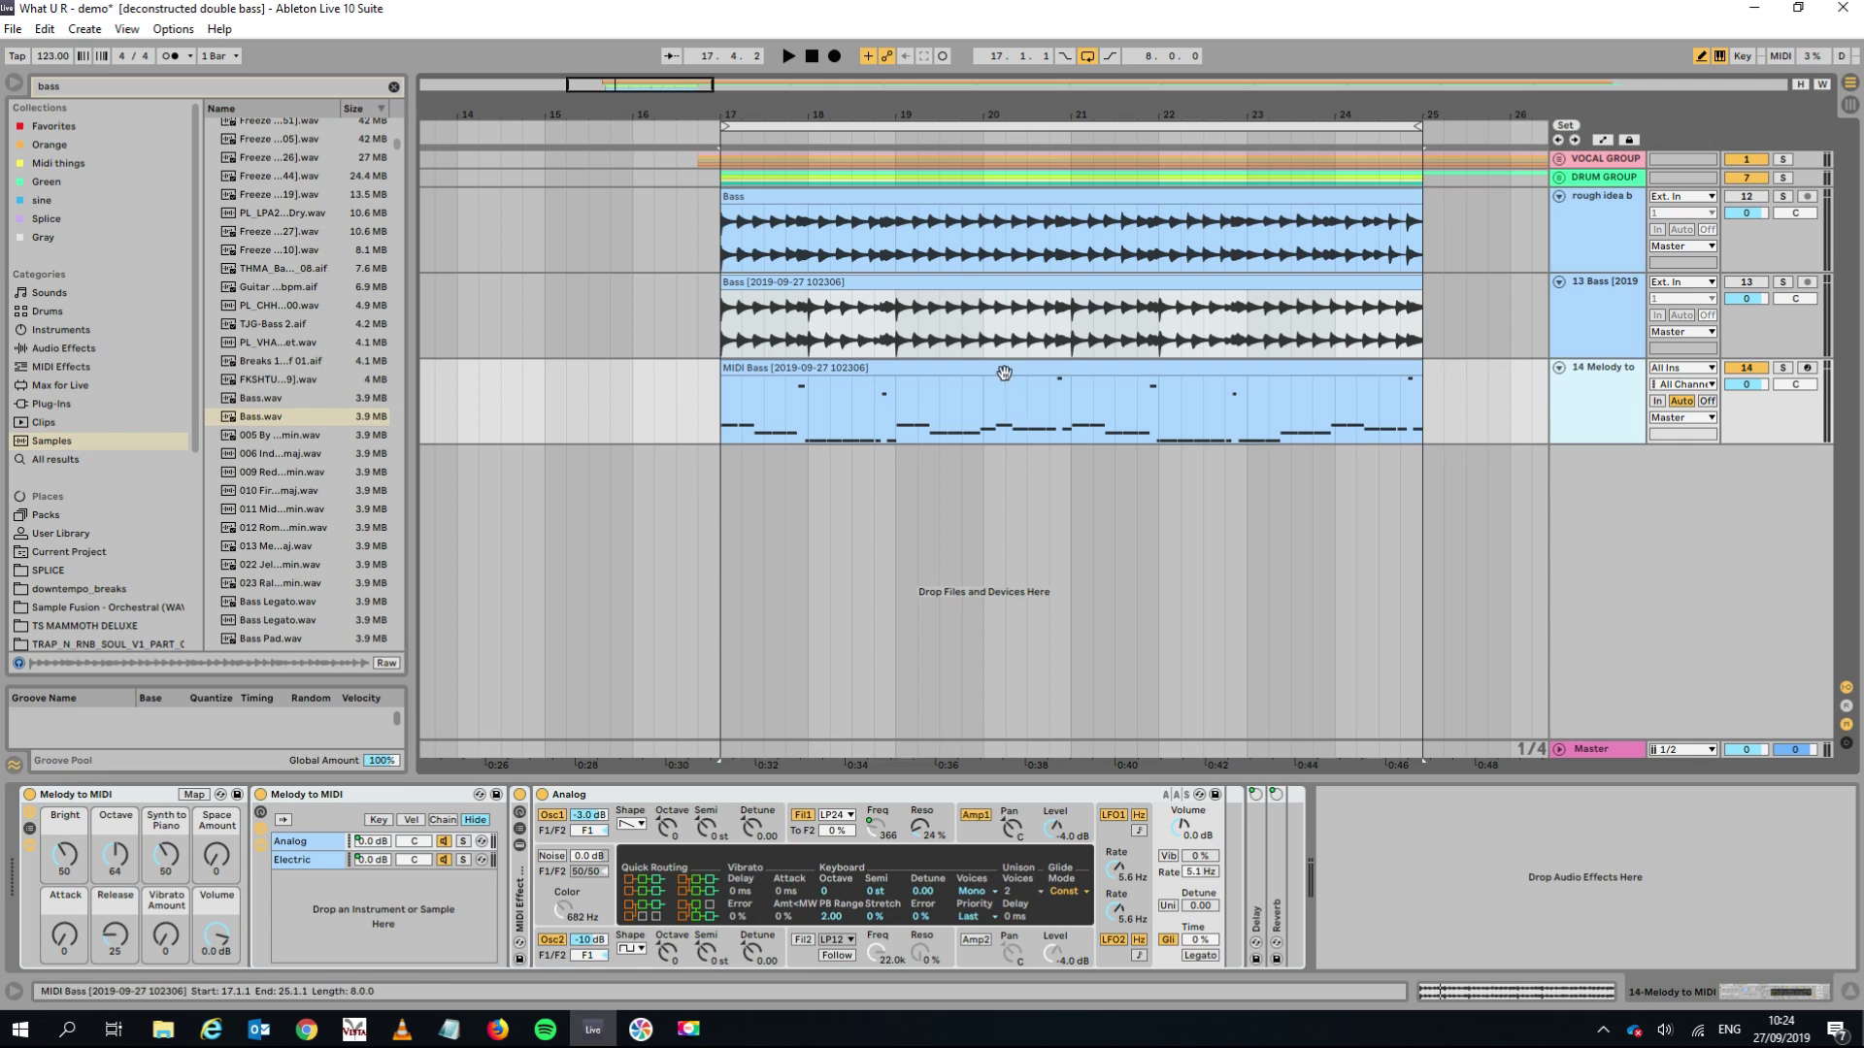
double_click(1011, 400)
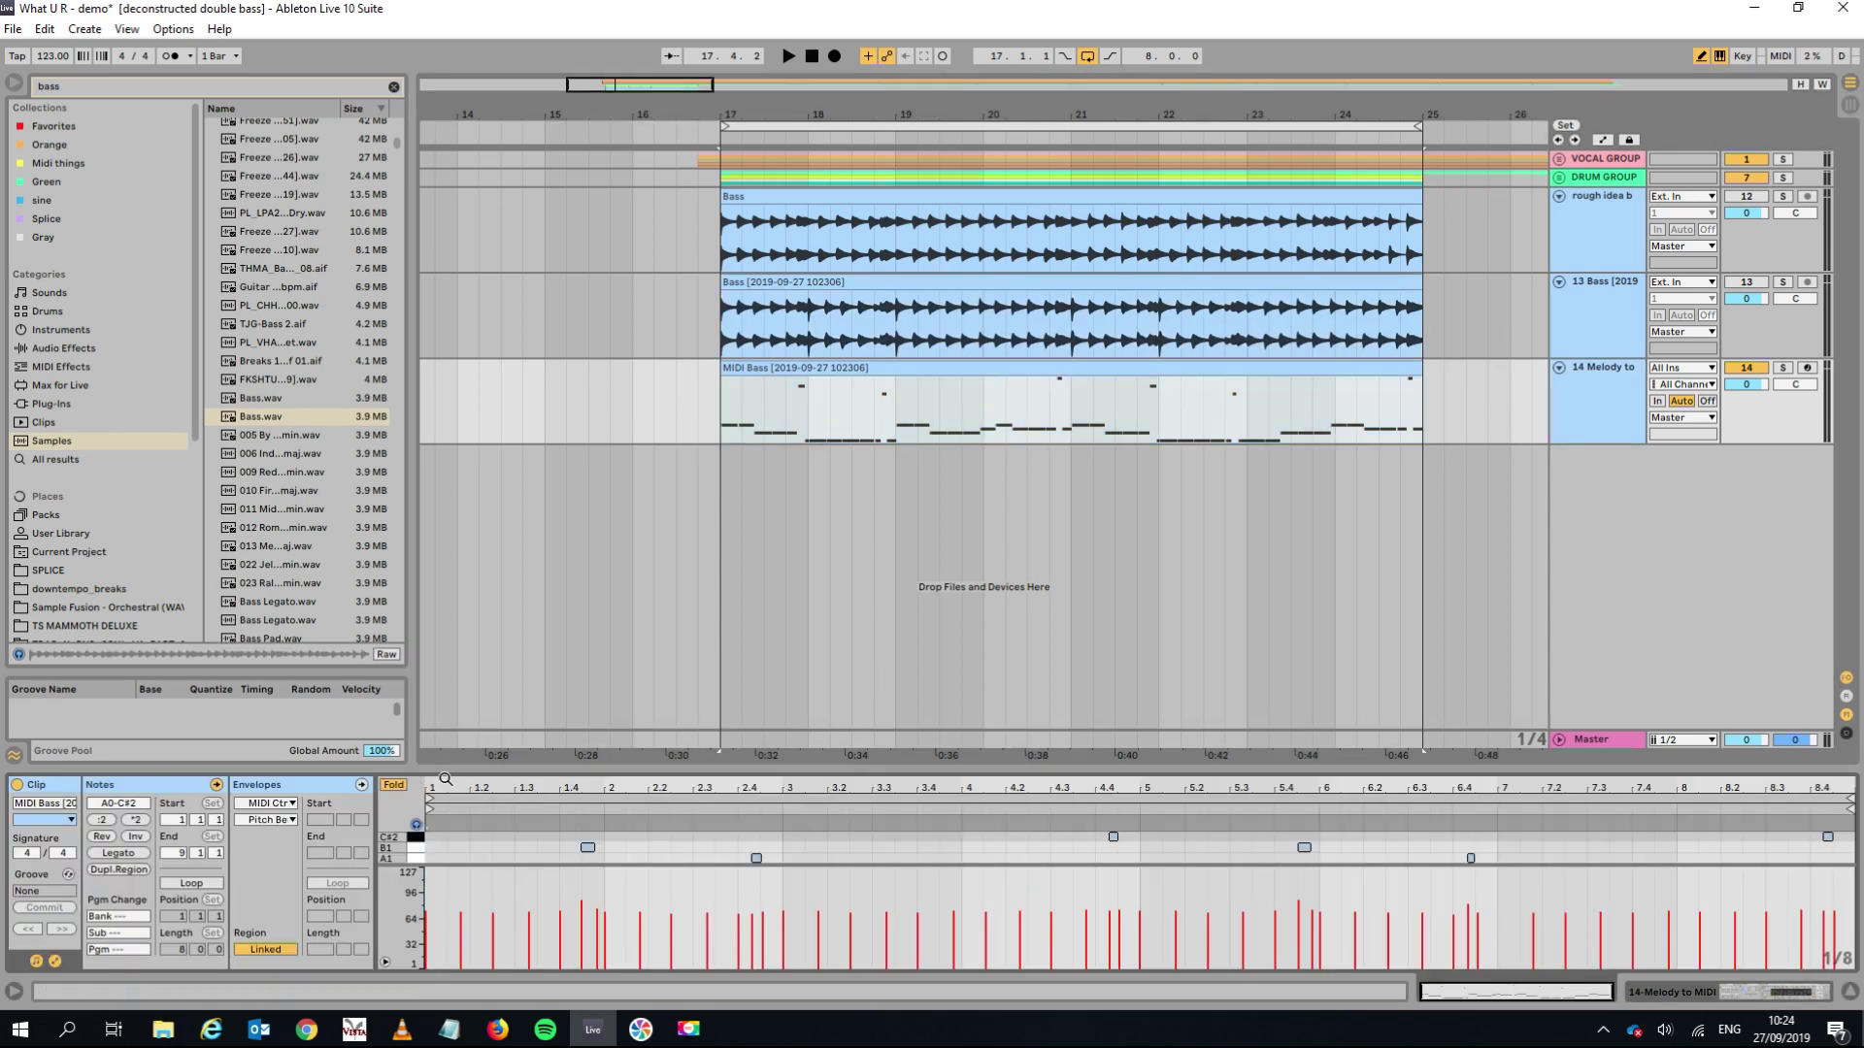
drag(598, 770, 553, 466)
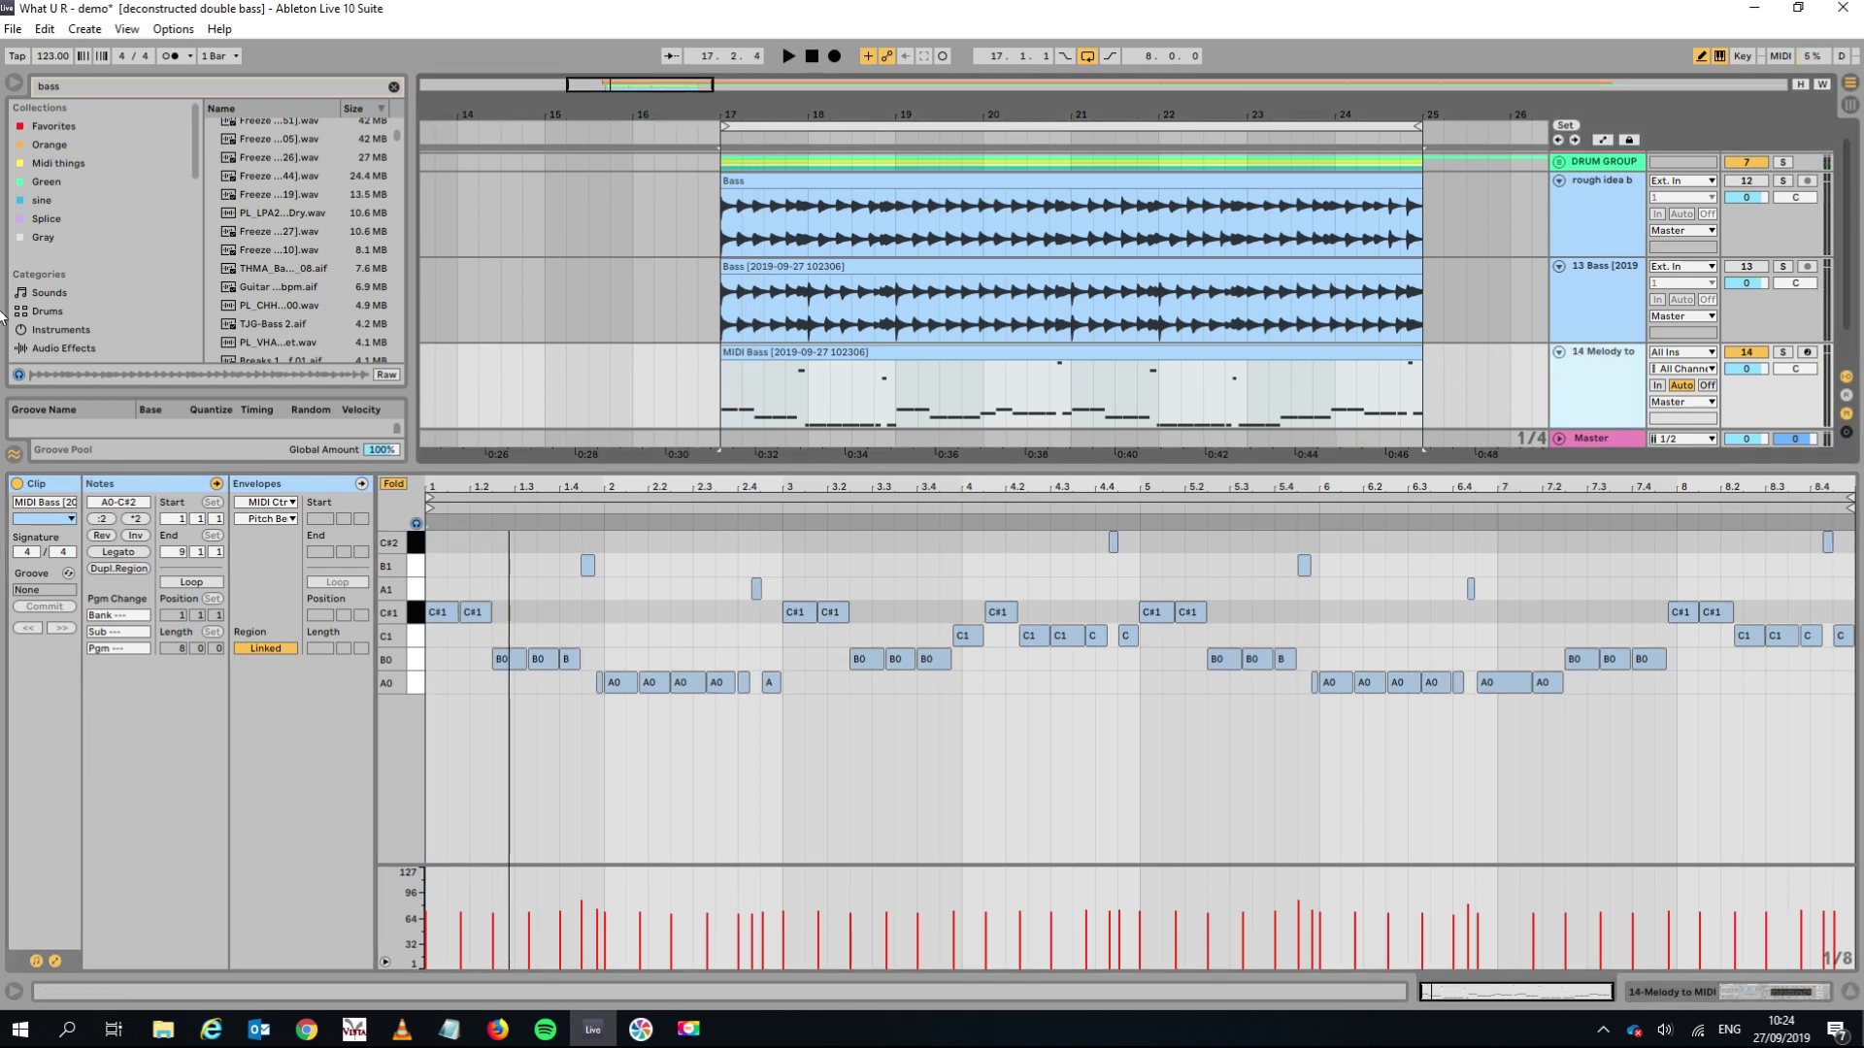
Load the favourite DEEP BASS.adg rack onto MIDI track 14, close its Transient Master window and play the loop briefly.
click(58, 127)
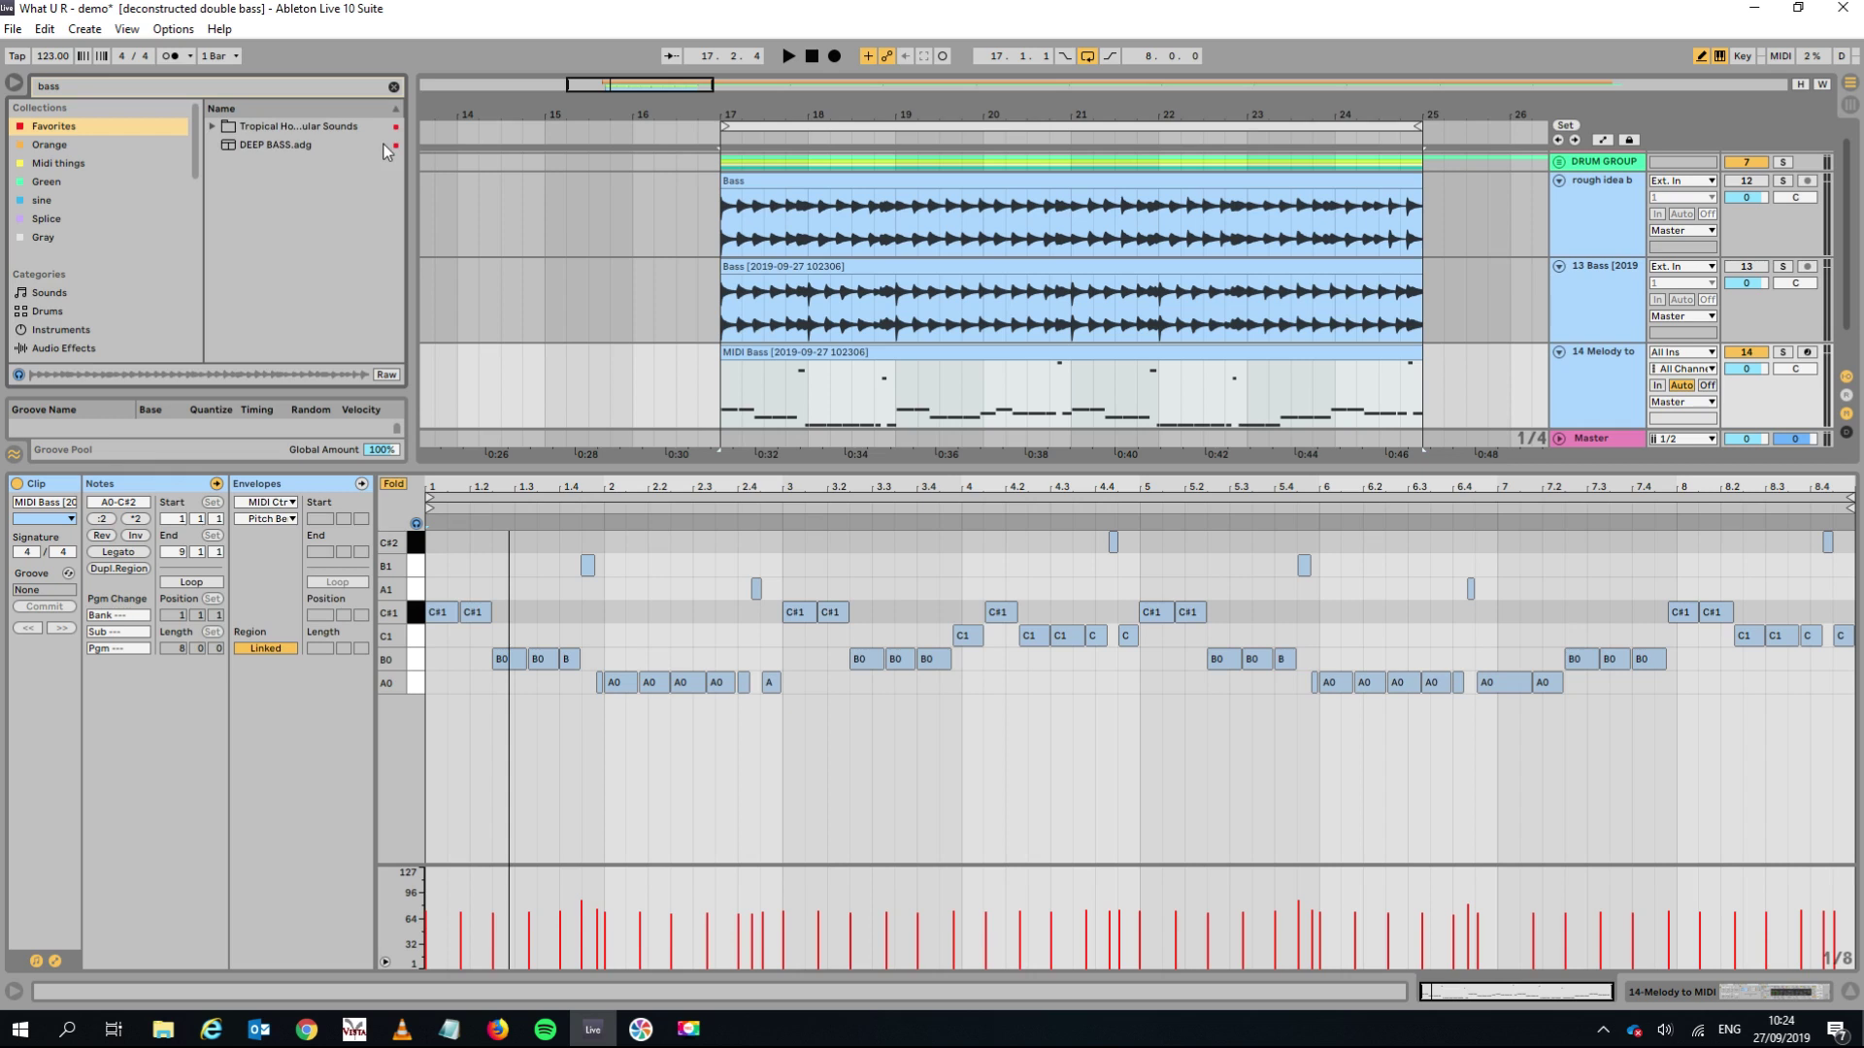
click(394, 86)
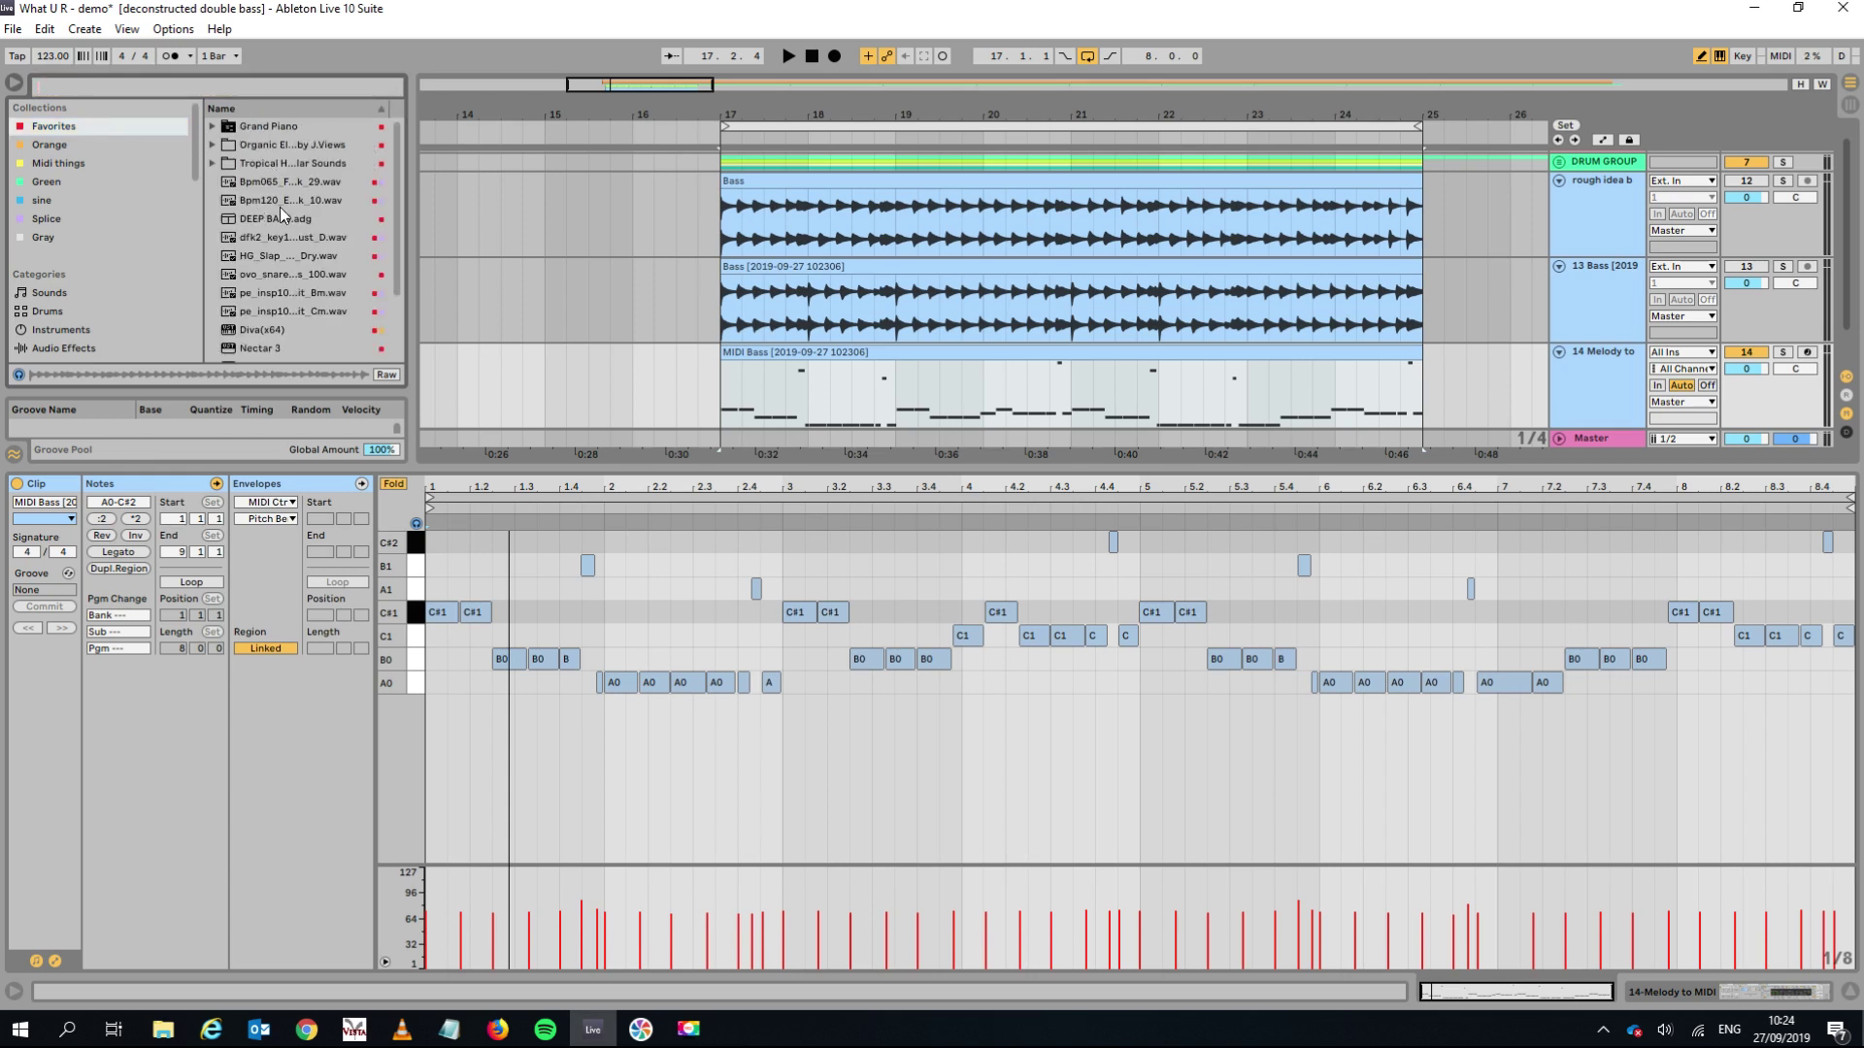
click(279, 219)
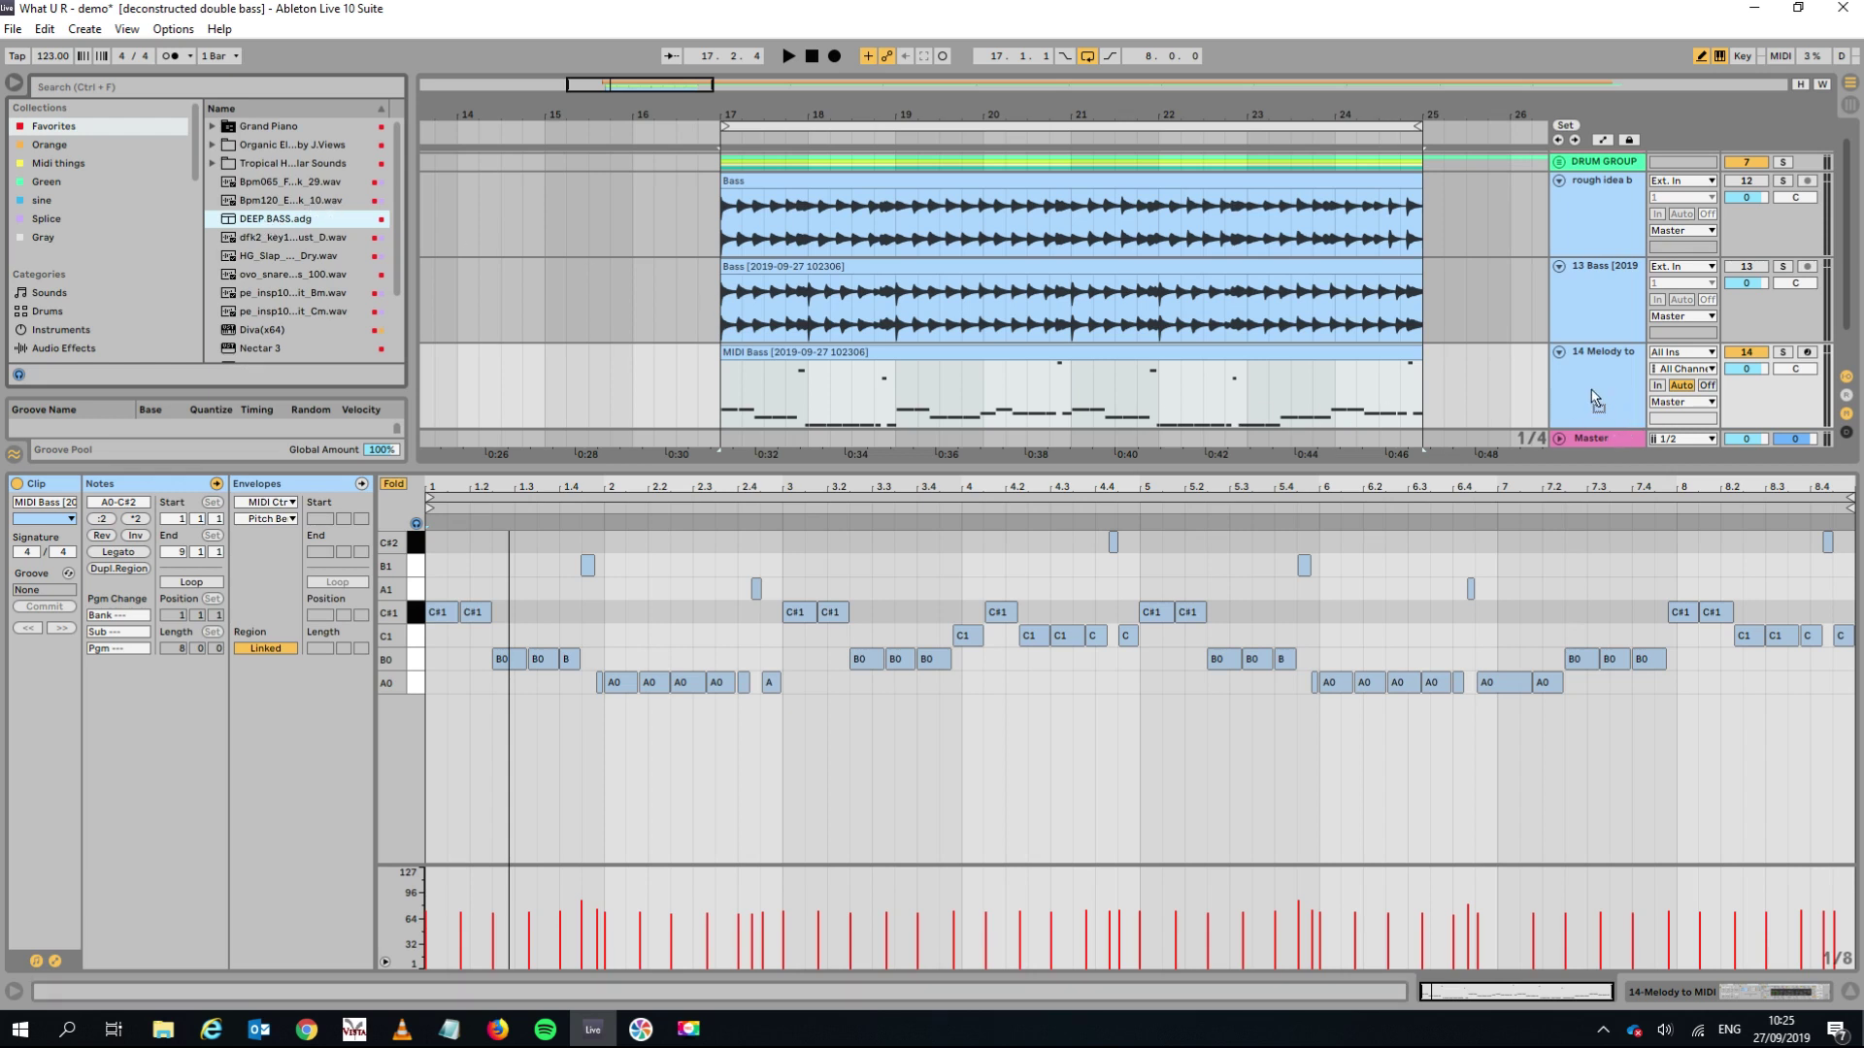
drag(1595, 398, 1580, 388)
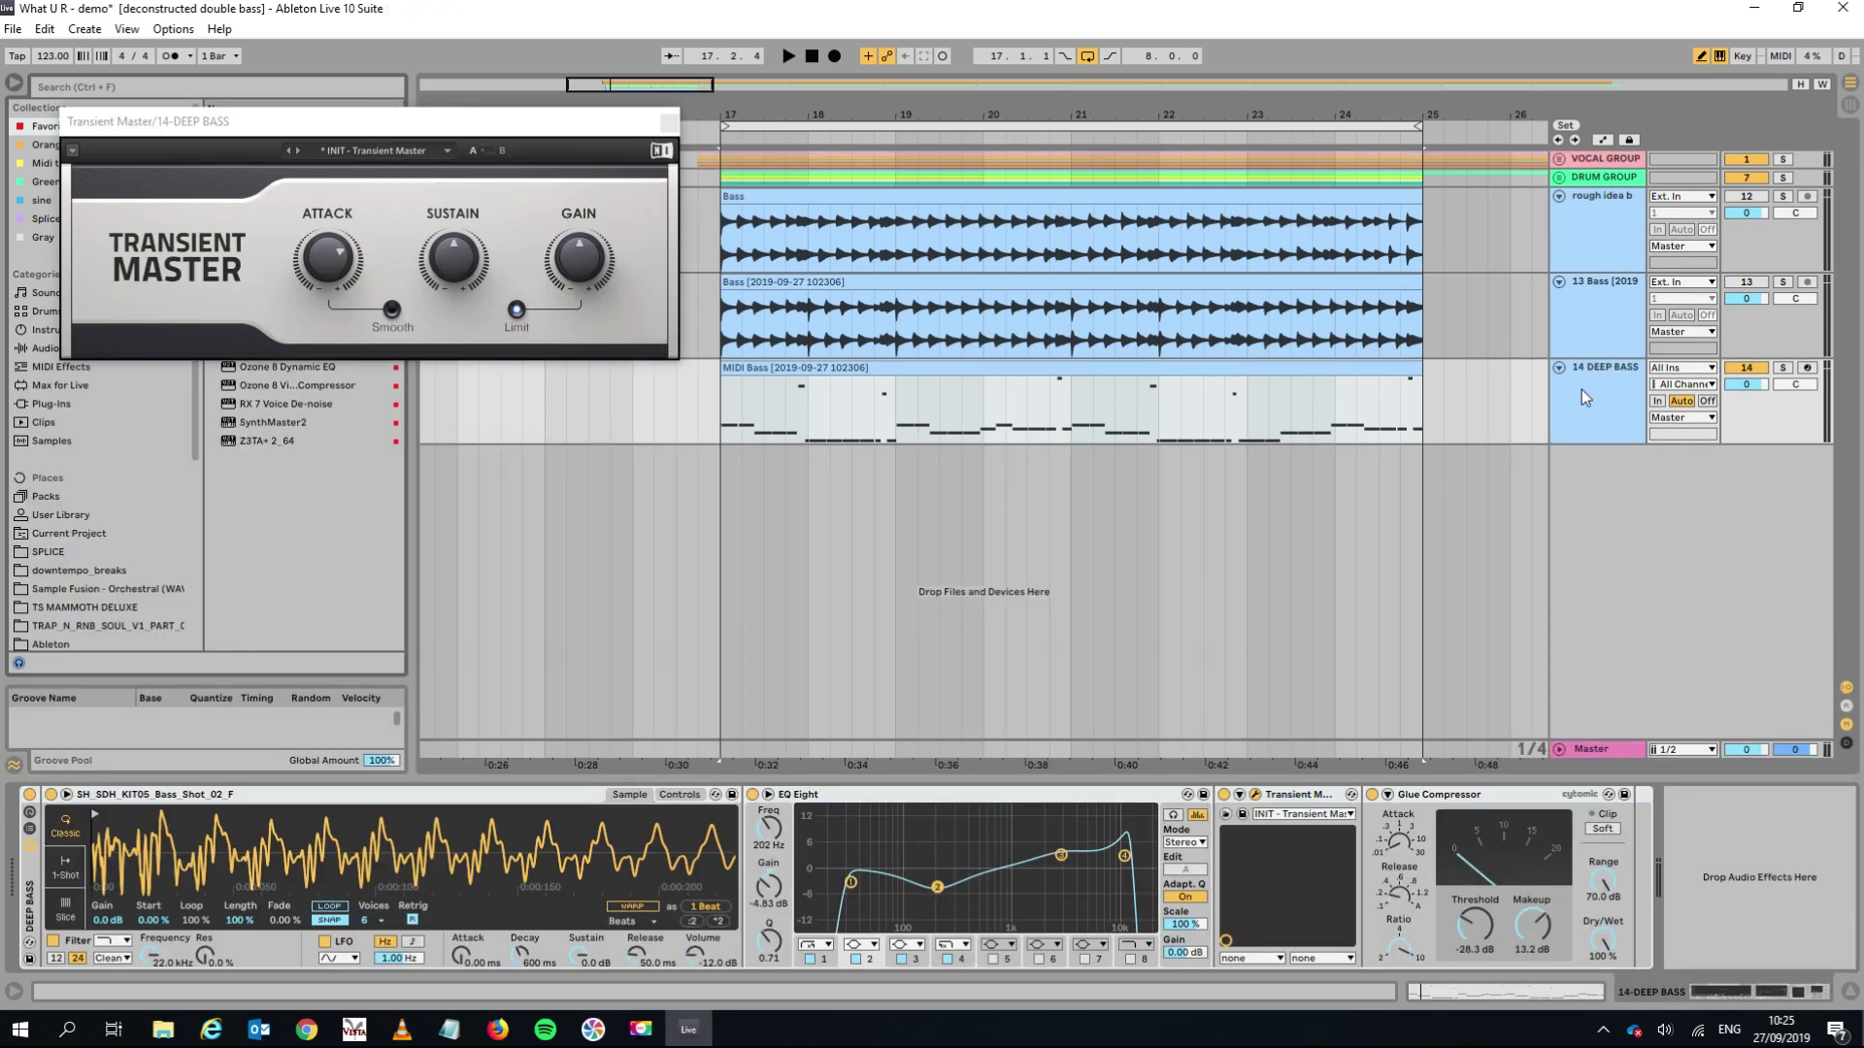
click(667, 124)
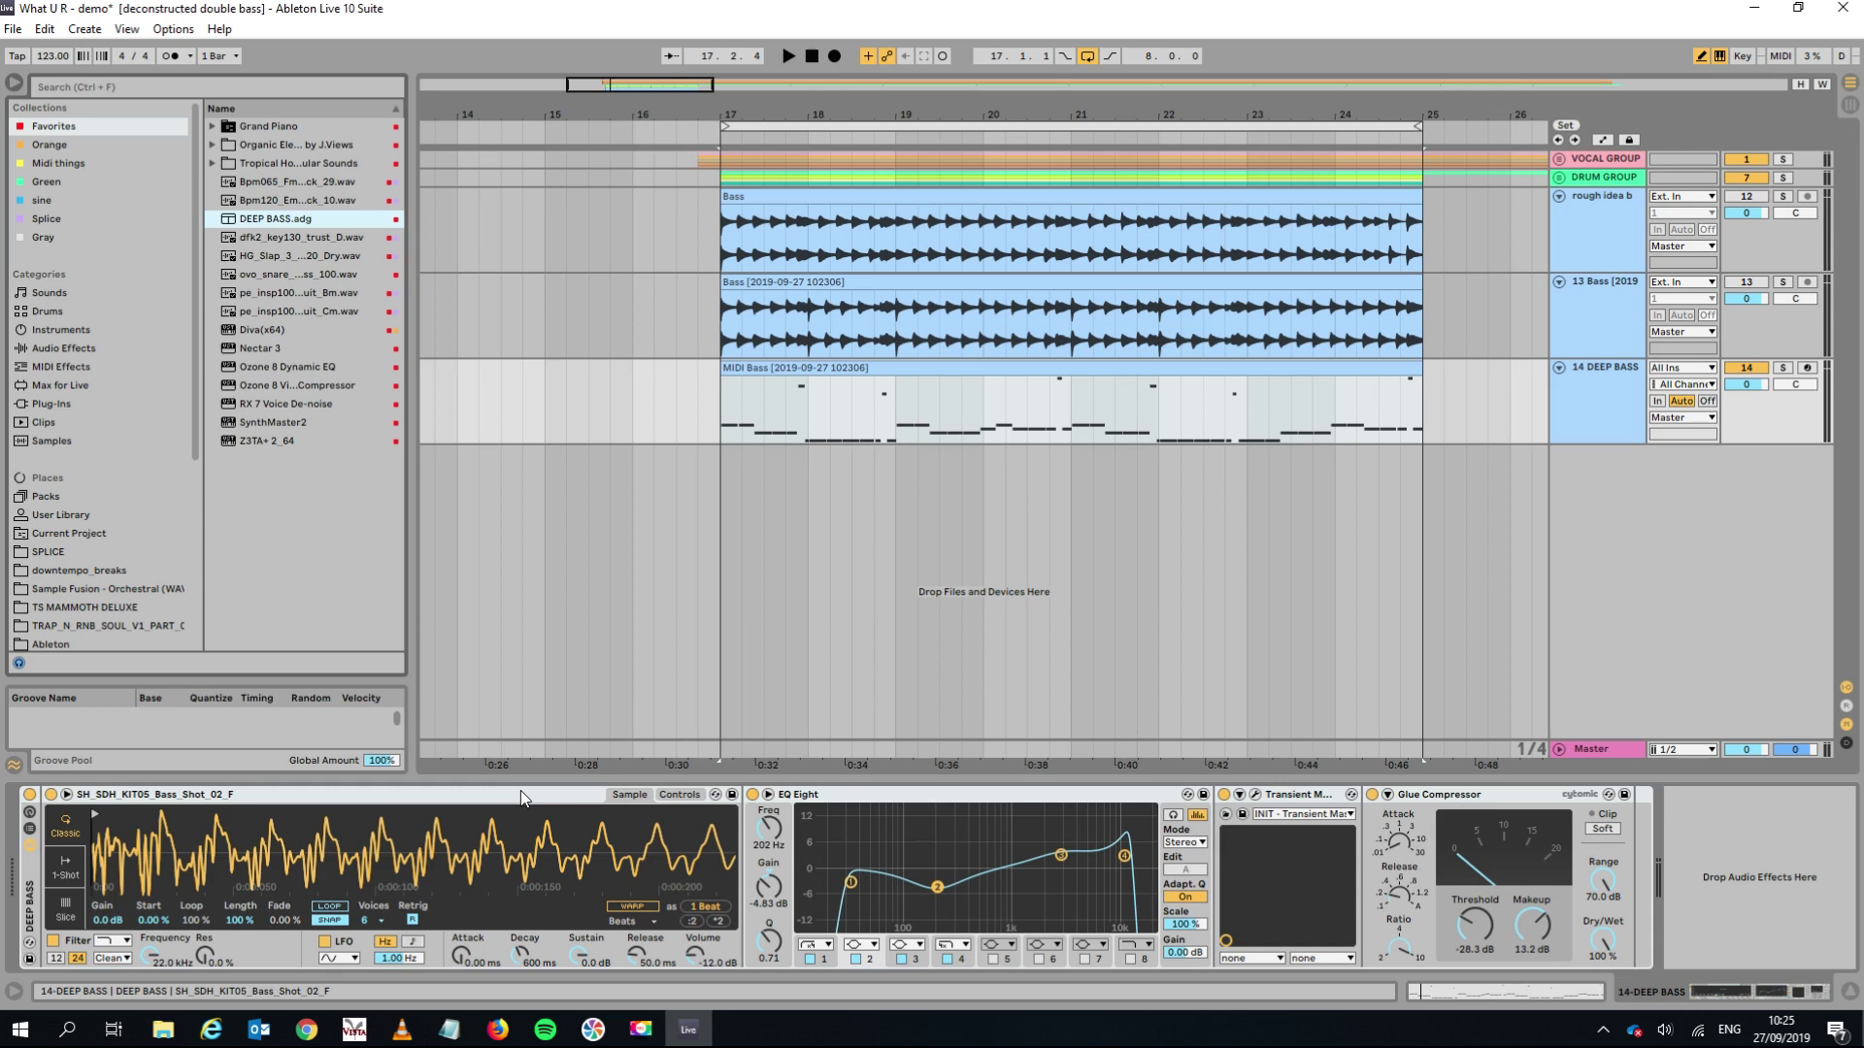
key(space)
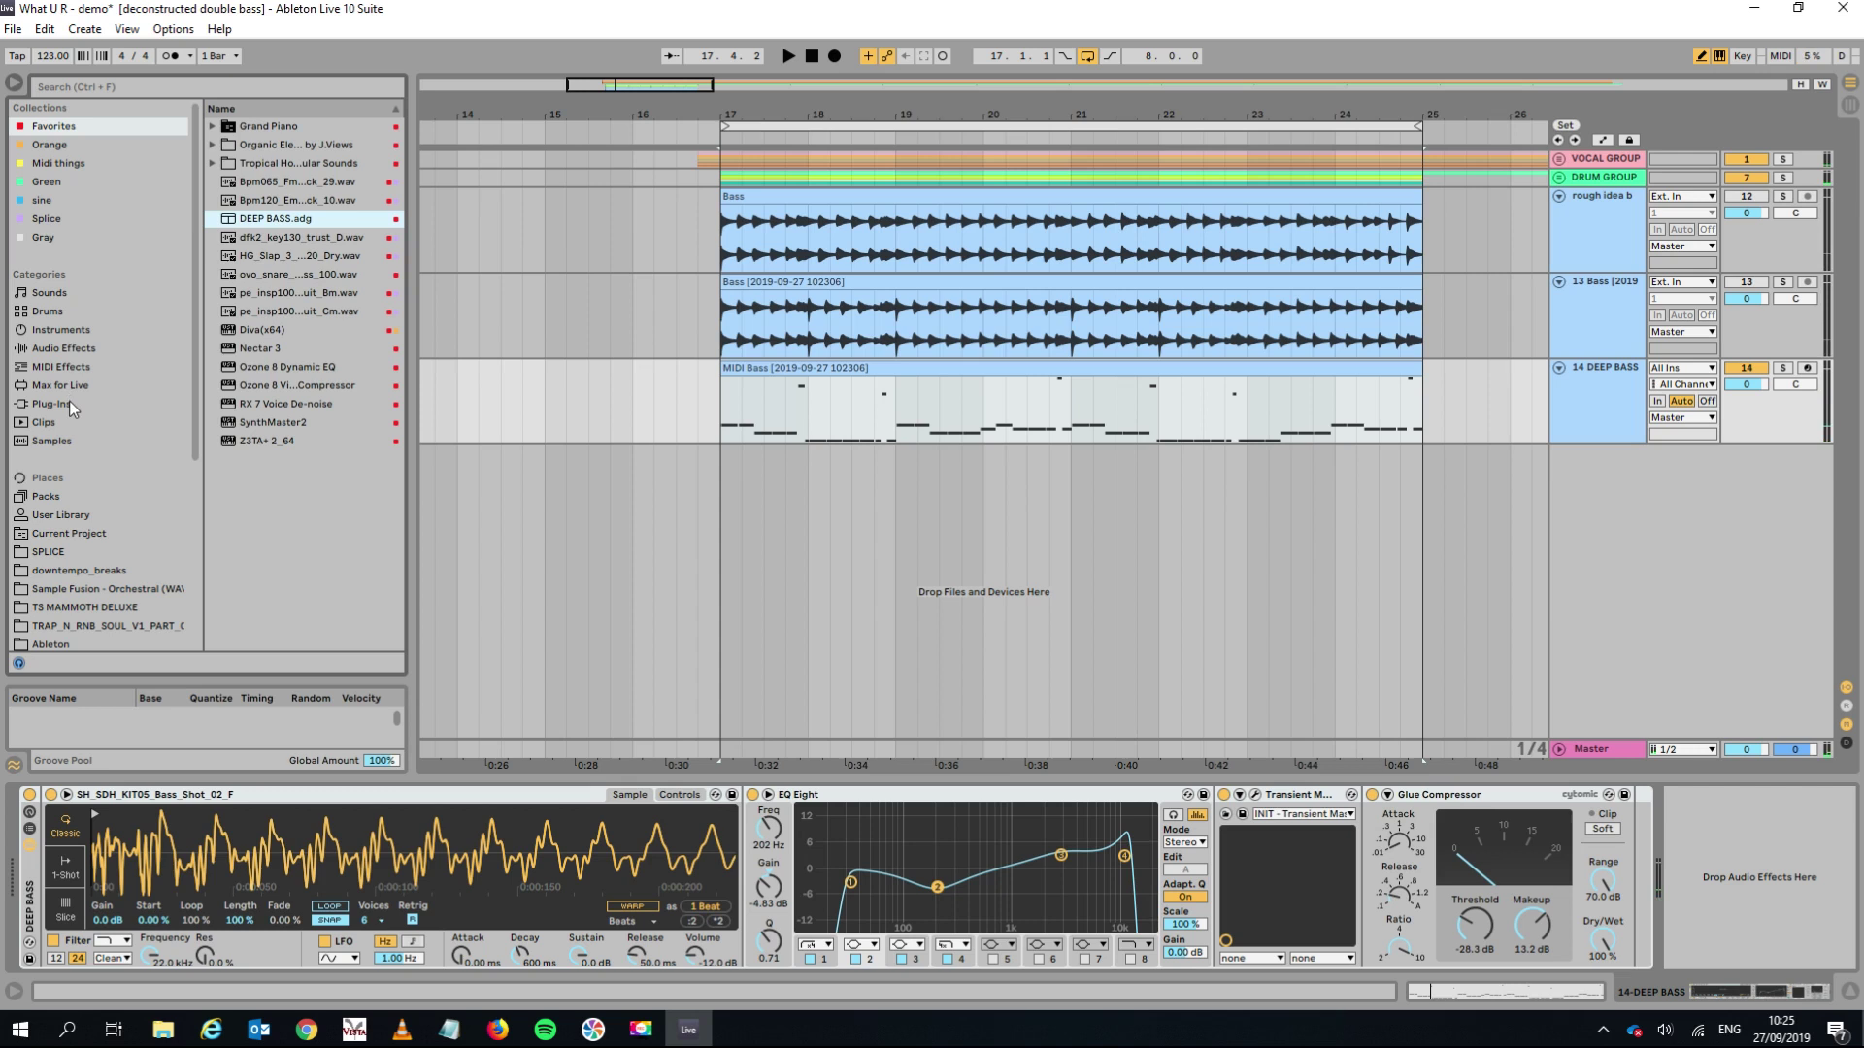
Try the default Pitch MIDI effect in front of the DEEP BASS rack and remove it again.
click(60, 369)
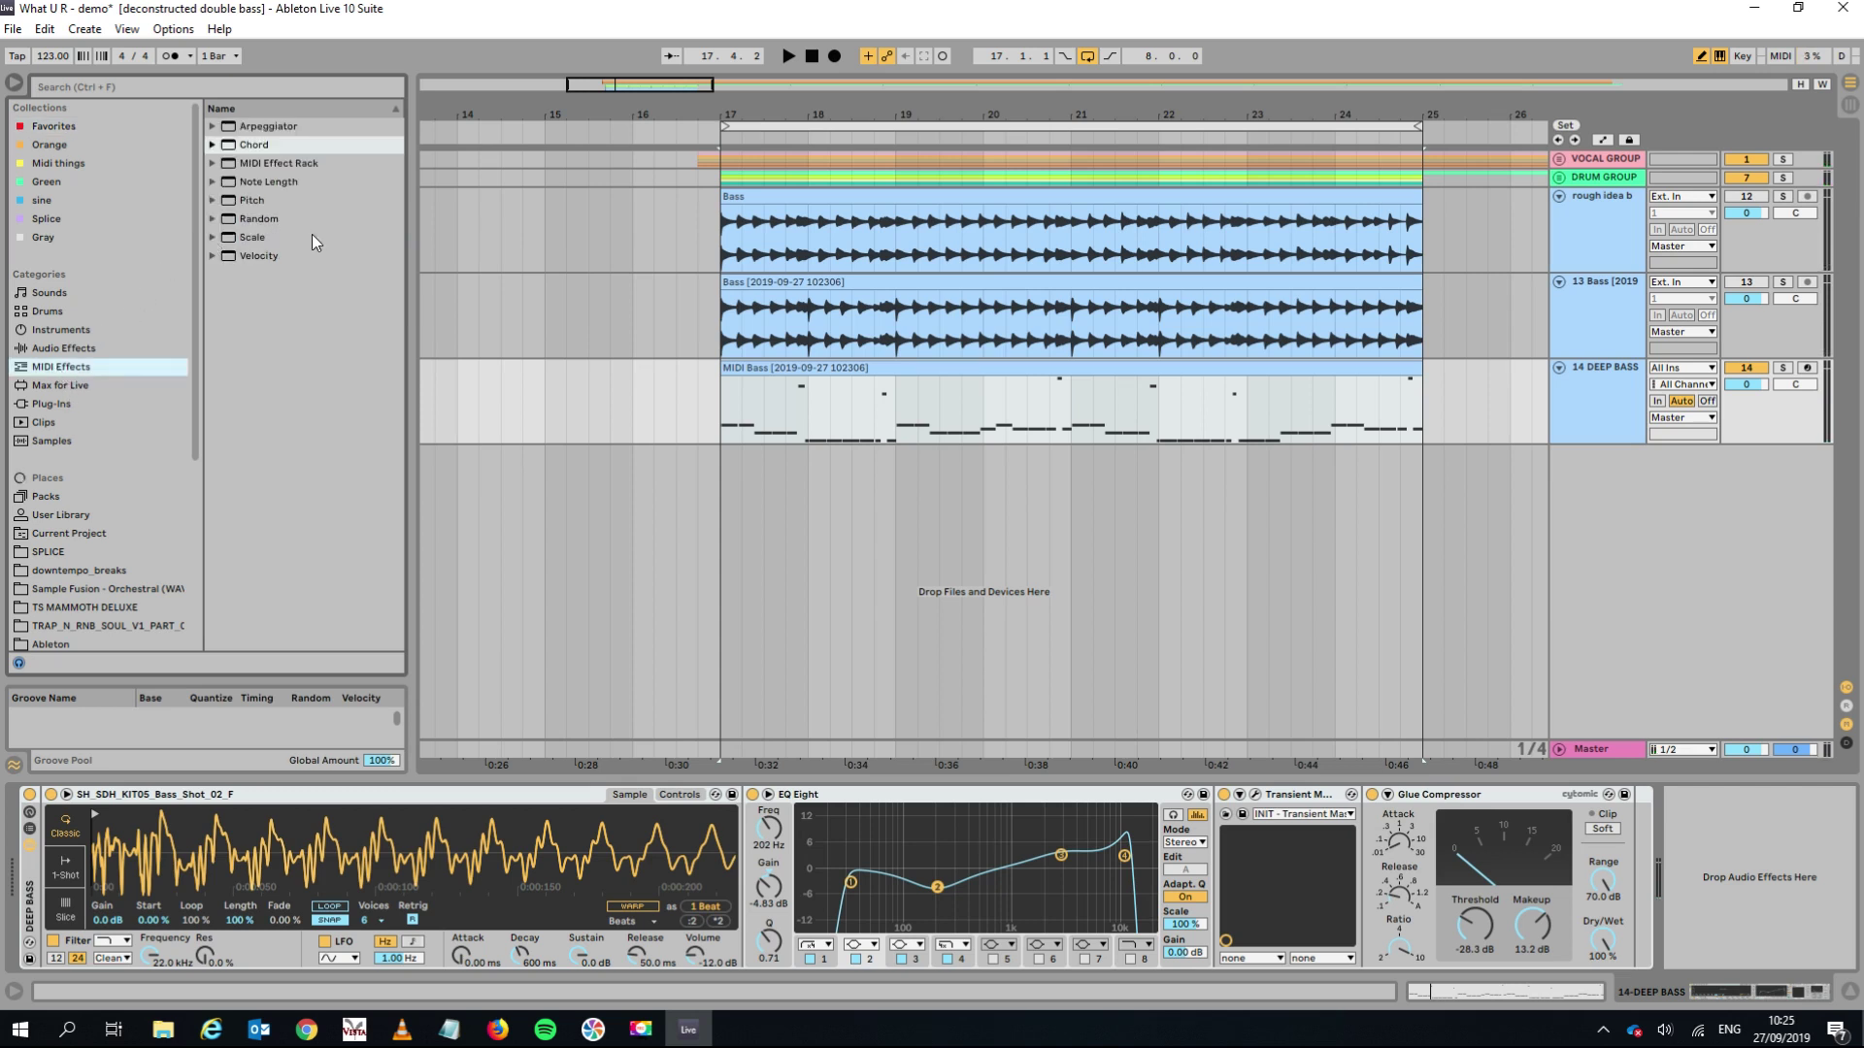
click(252, 200)
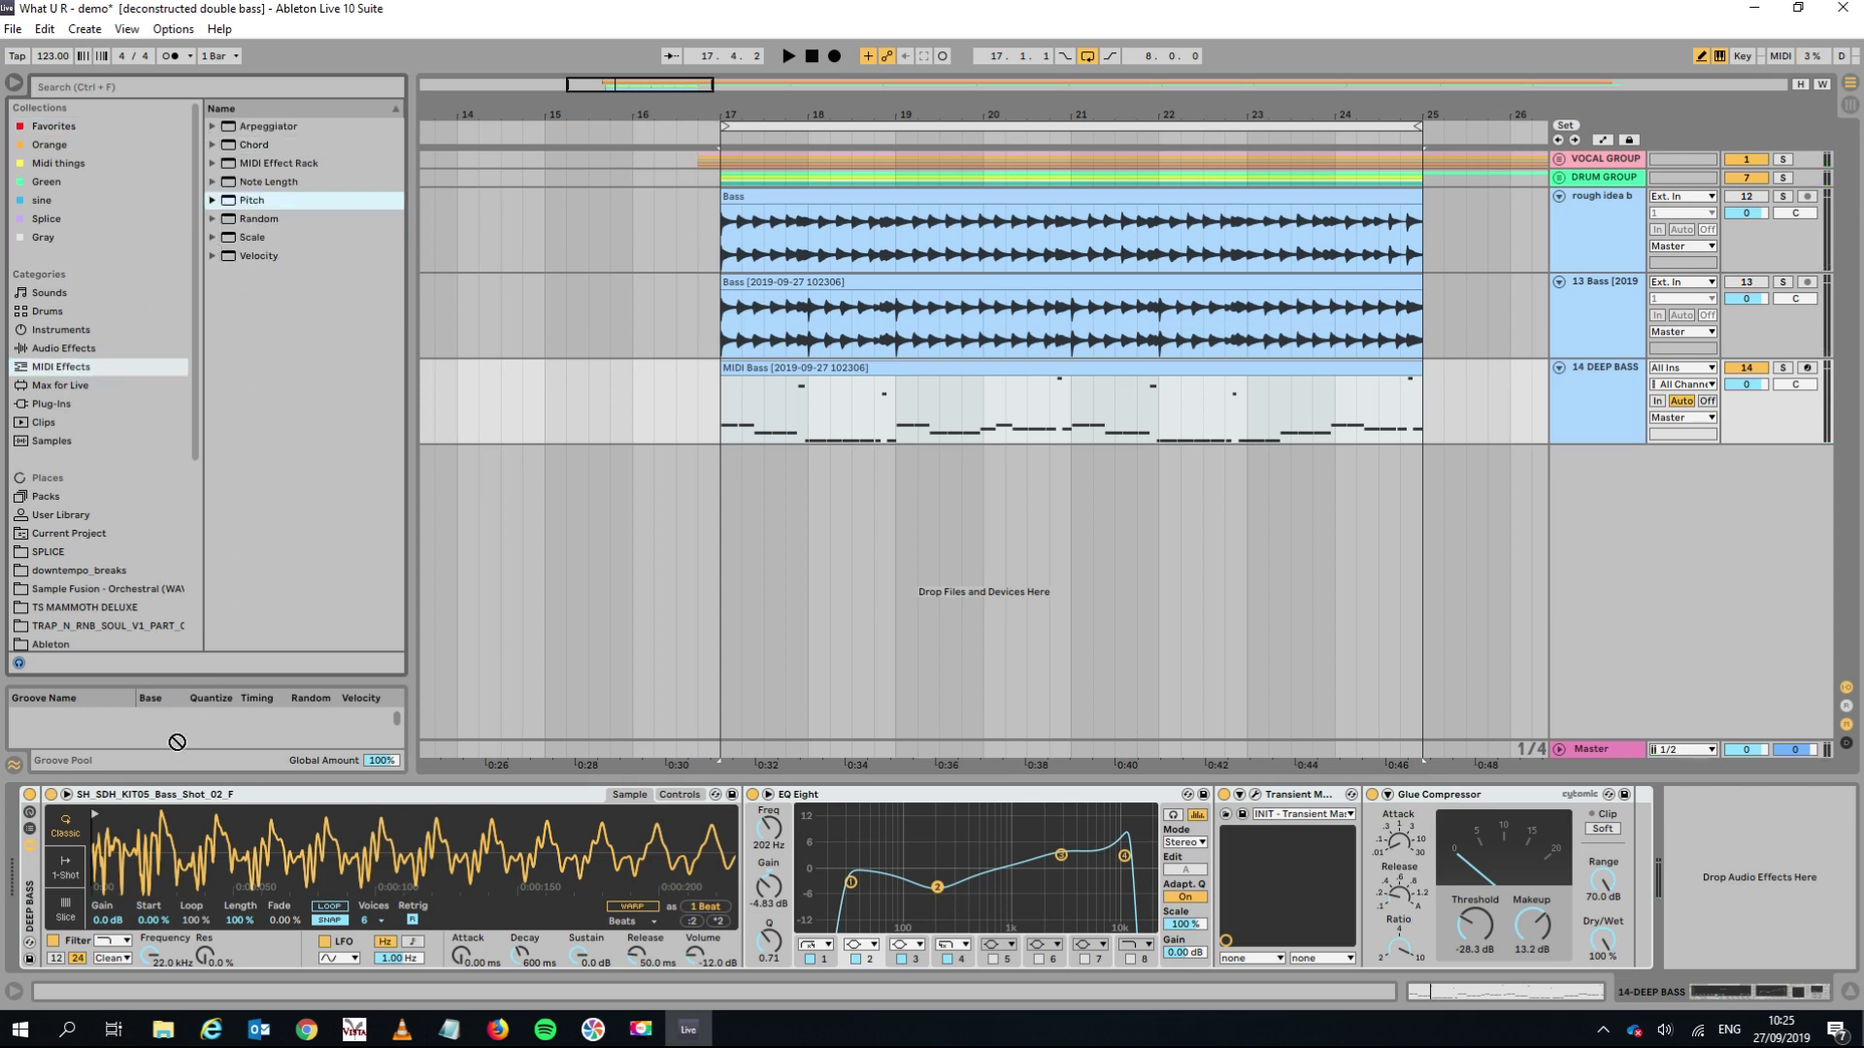
drag(39, 823, 29, 826)
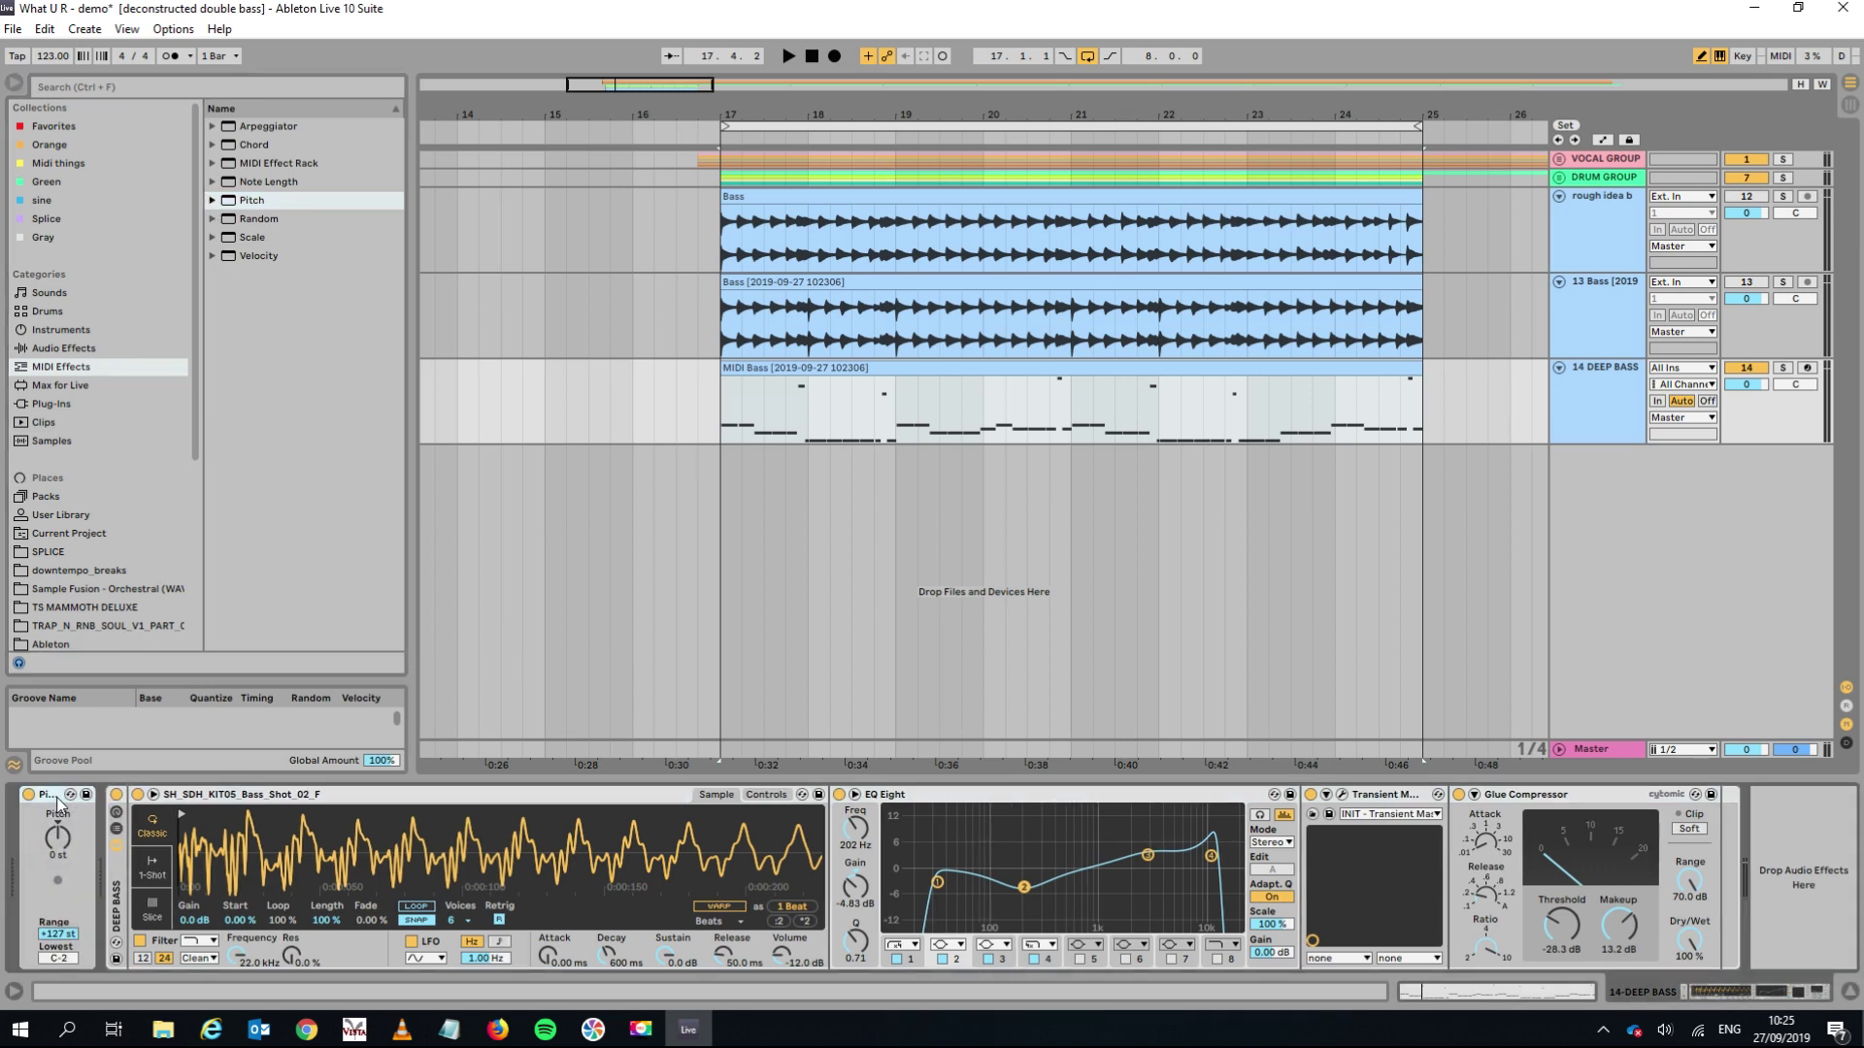
key(Delete)
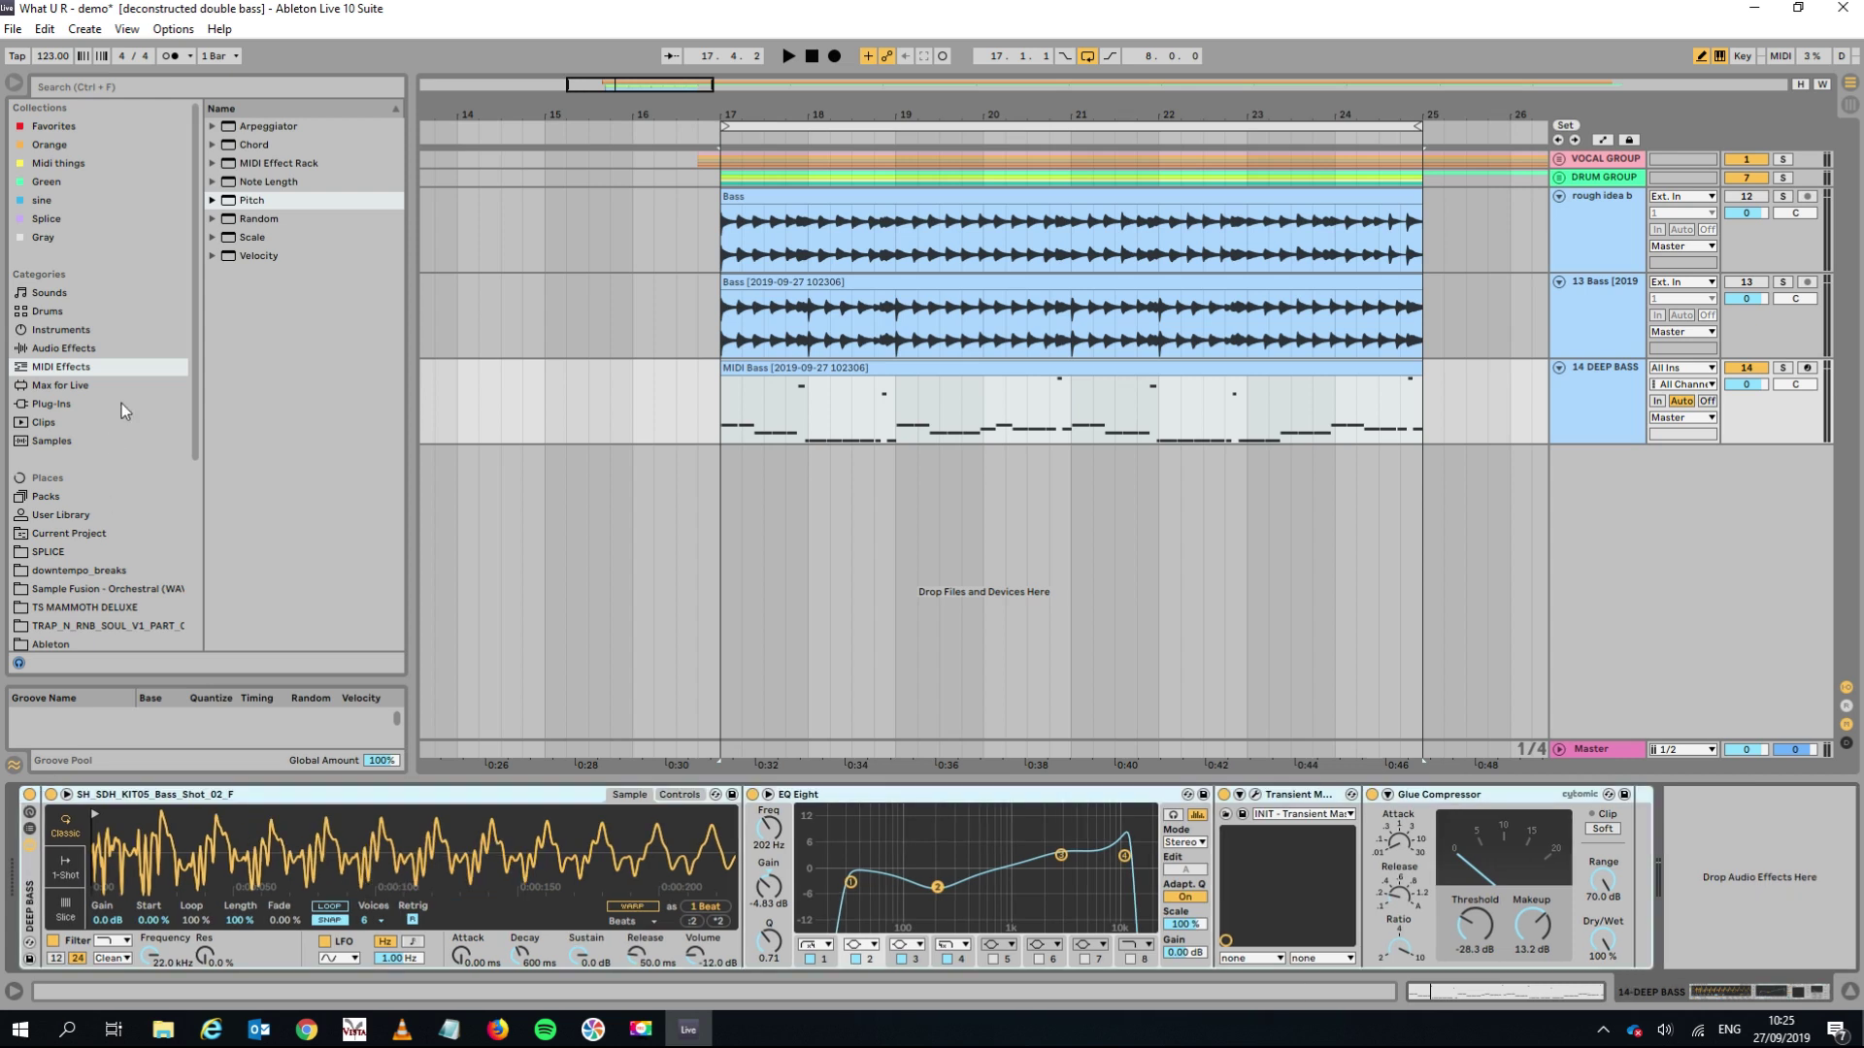
Audition the +12 Pitch preset in front of the DEEP BASS rack and delete it.
click(211, 200)
drag(260, 239, 29, 883)
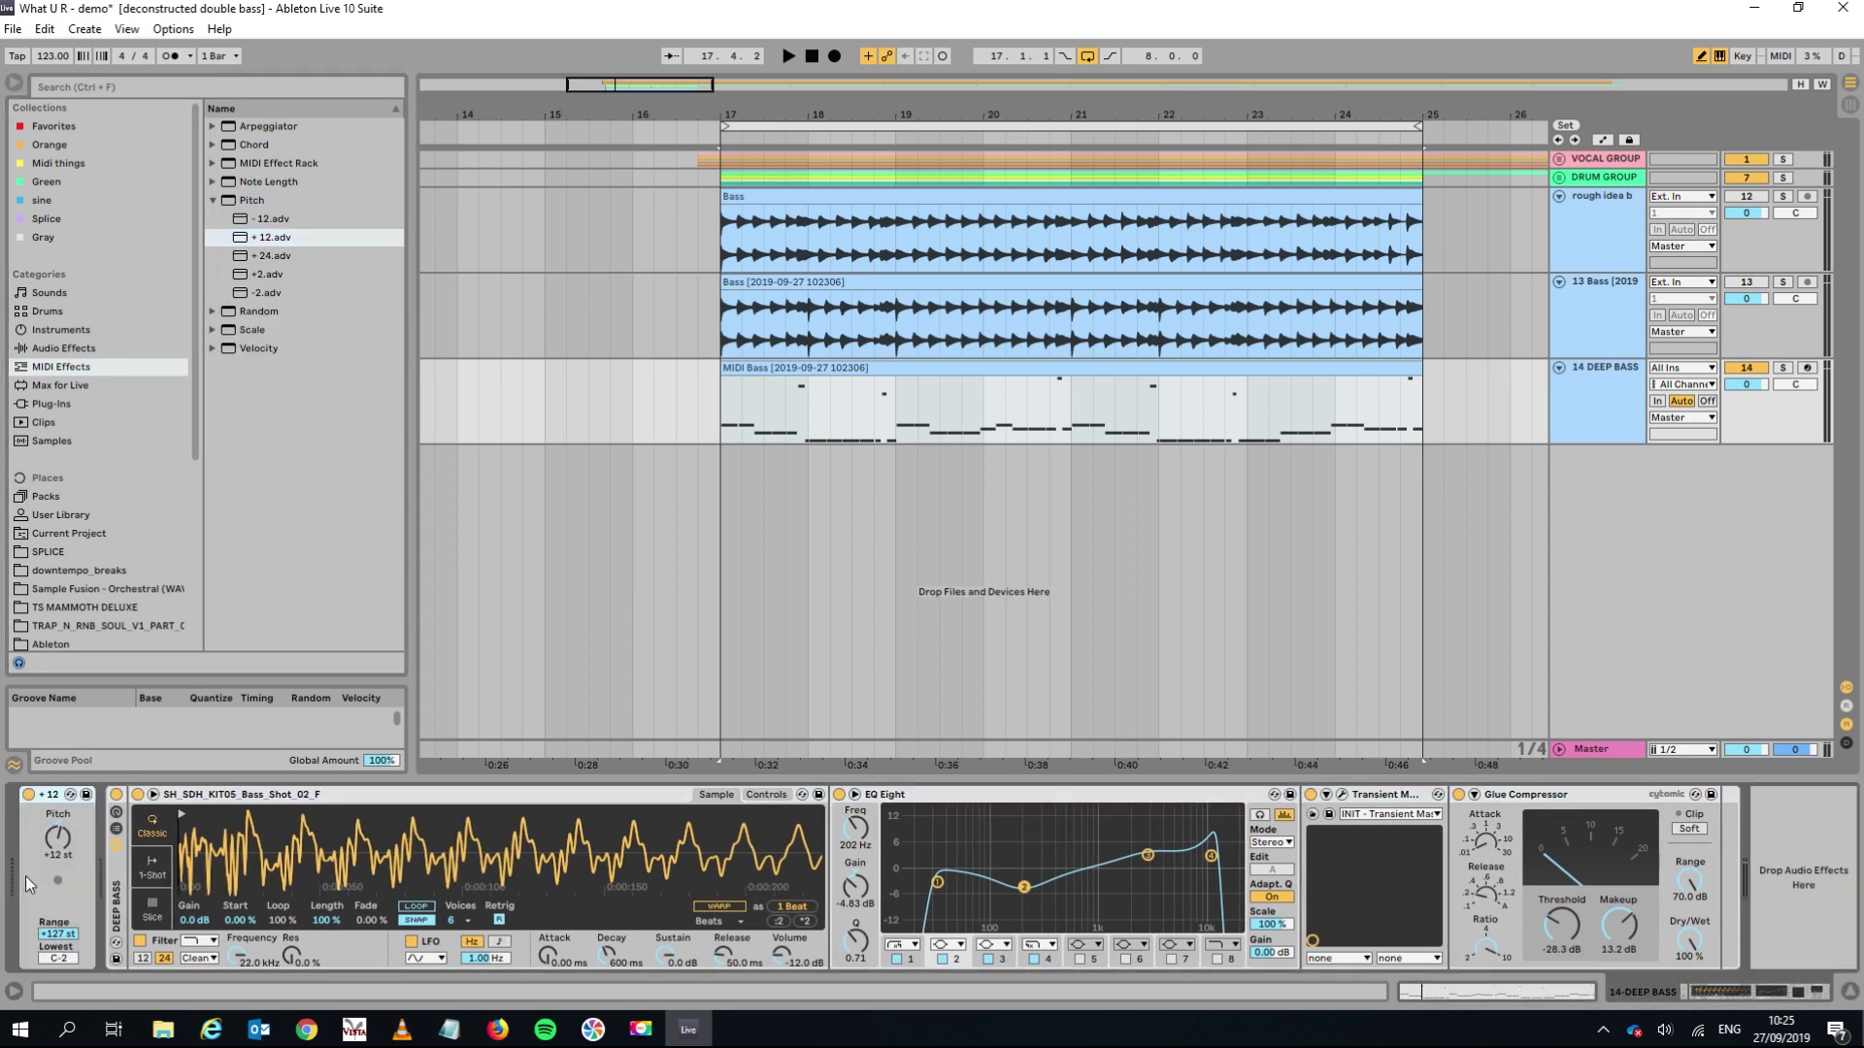
key(space)
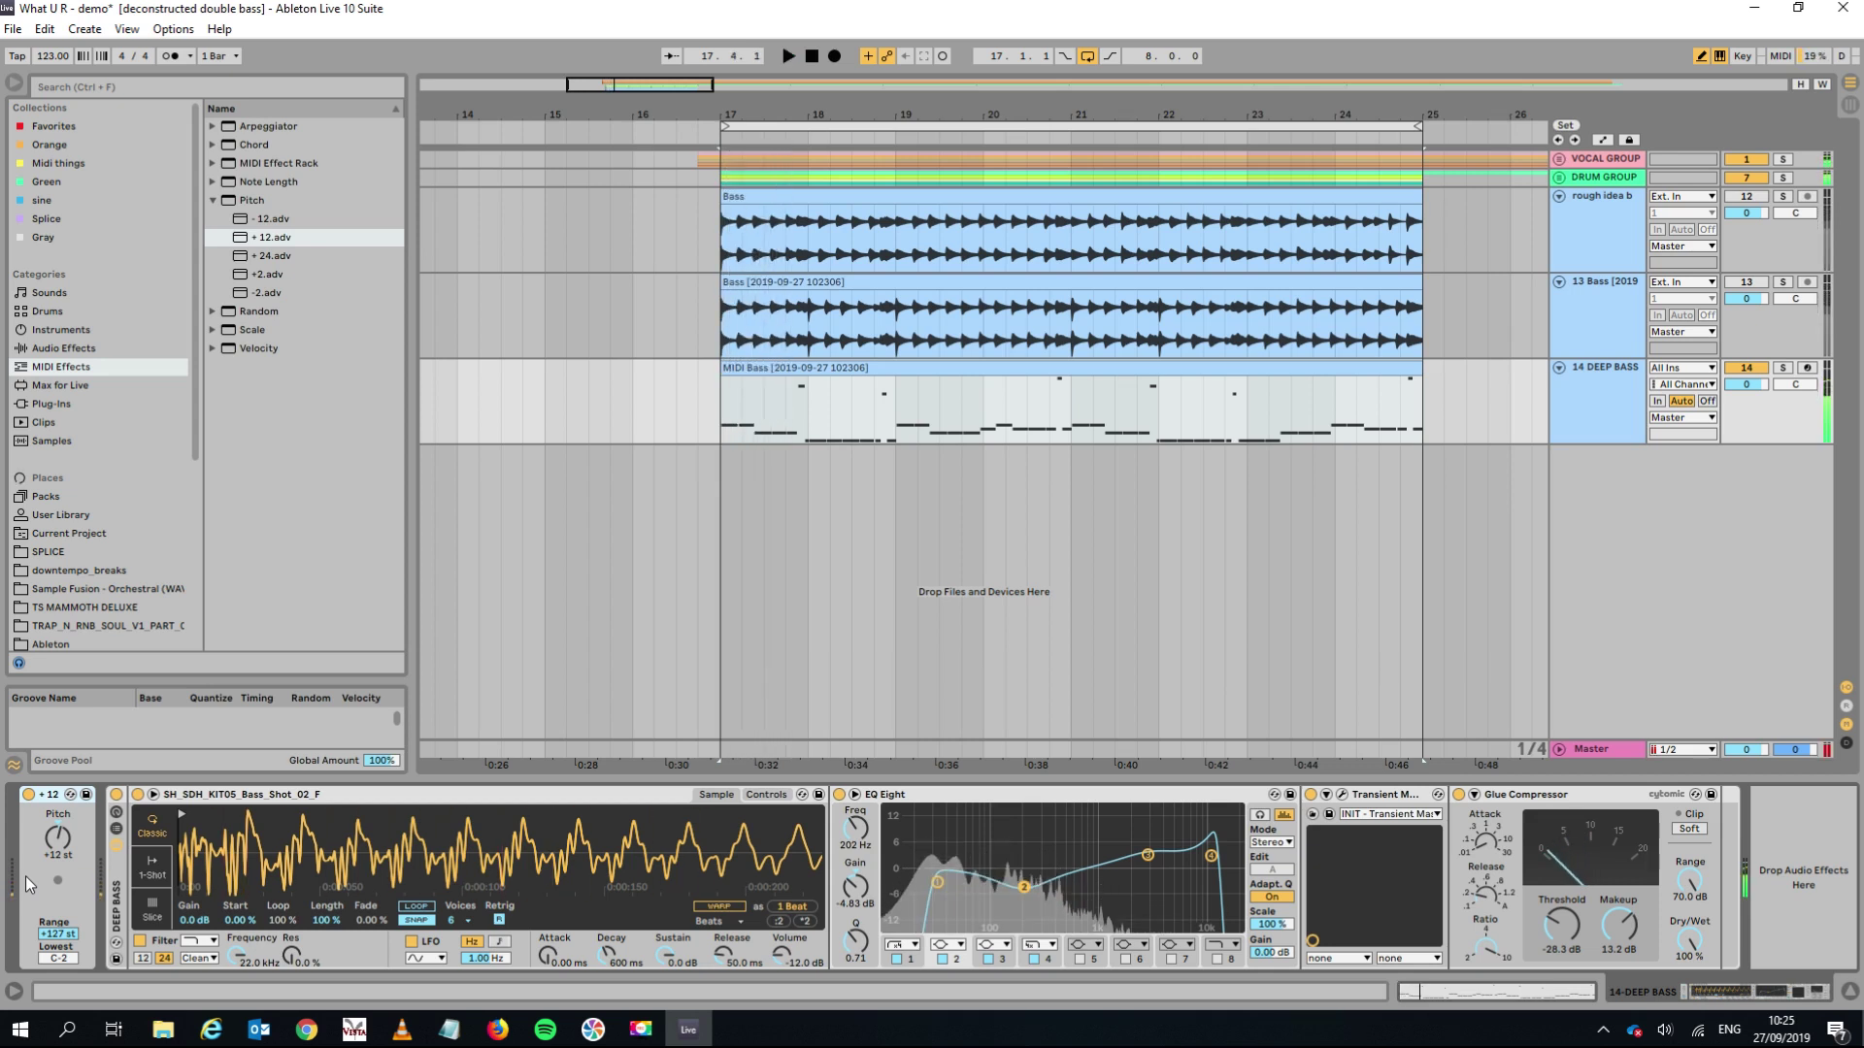
key(space)
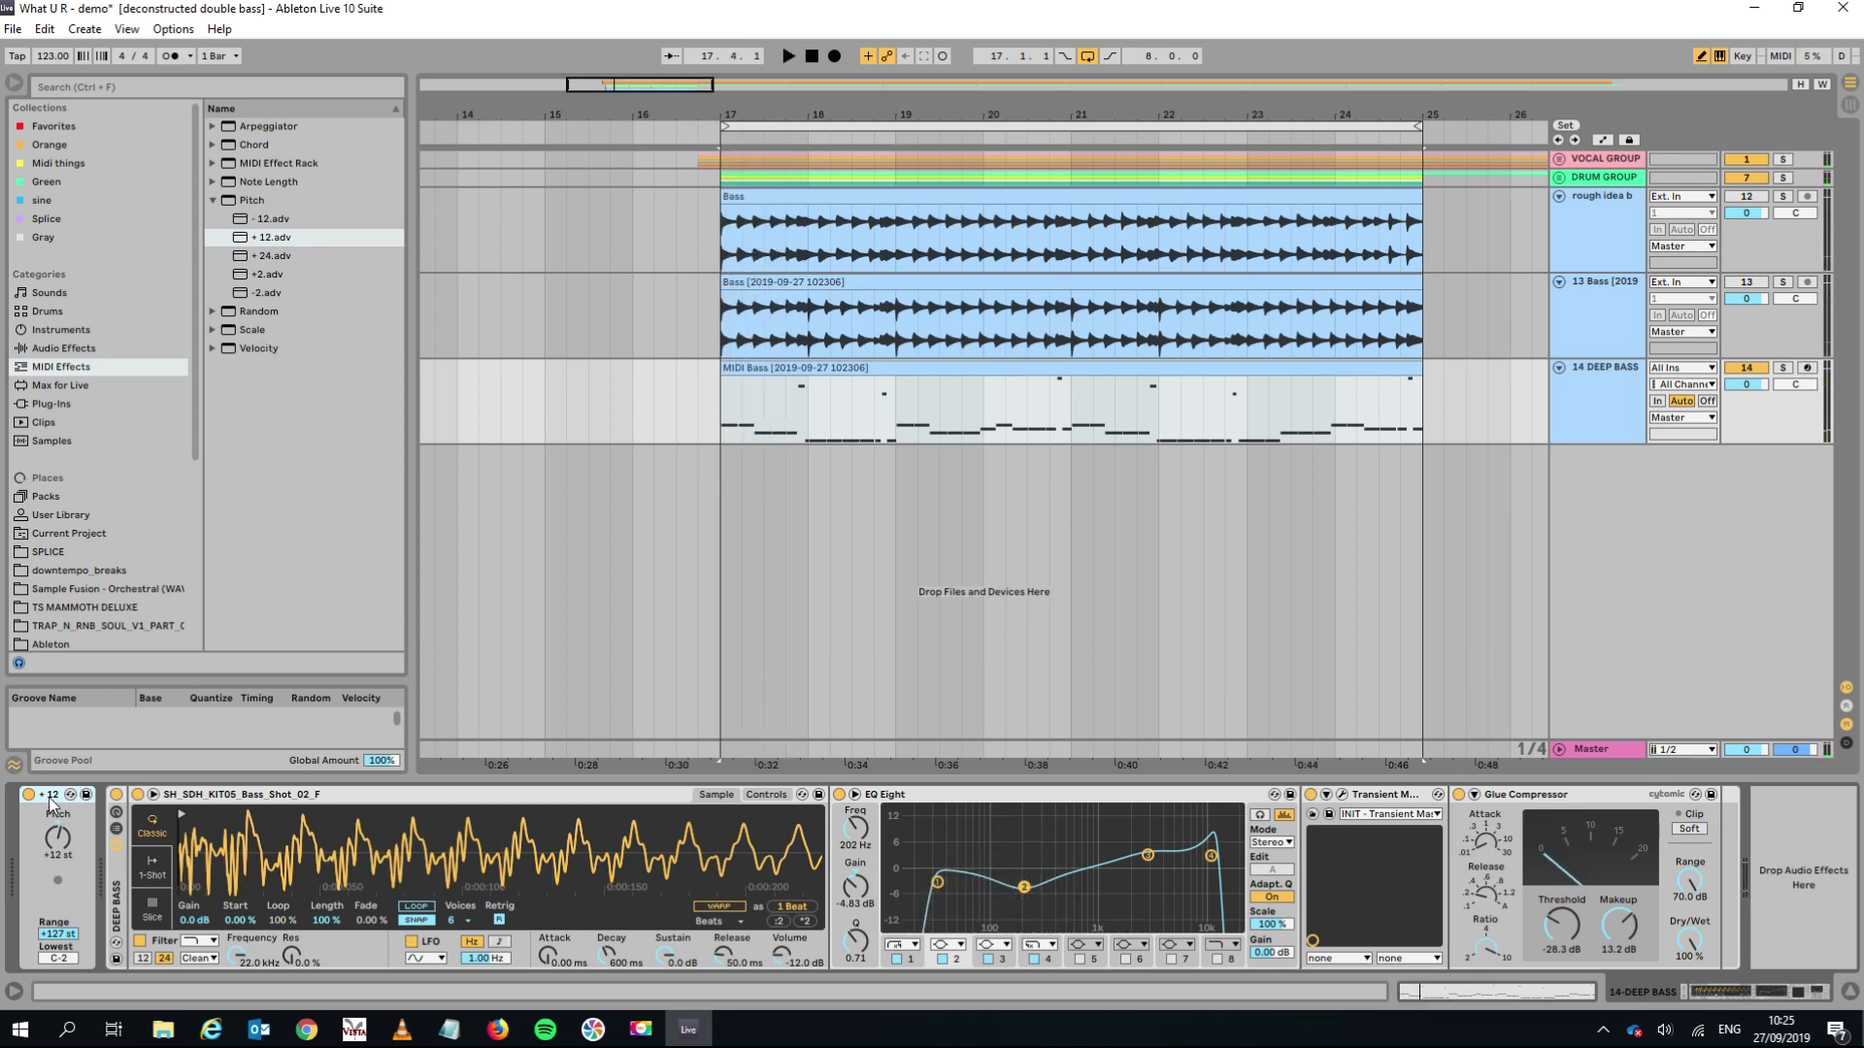
click(50, 803)
key(Delete)
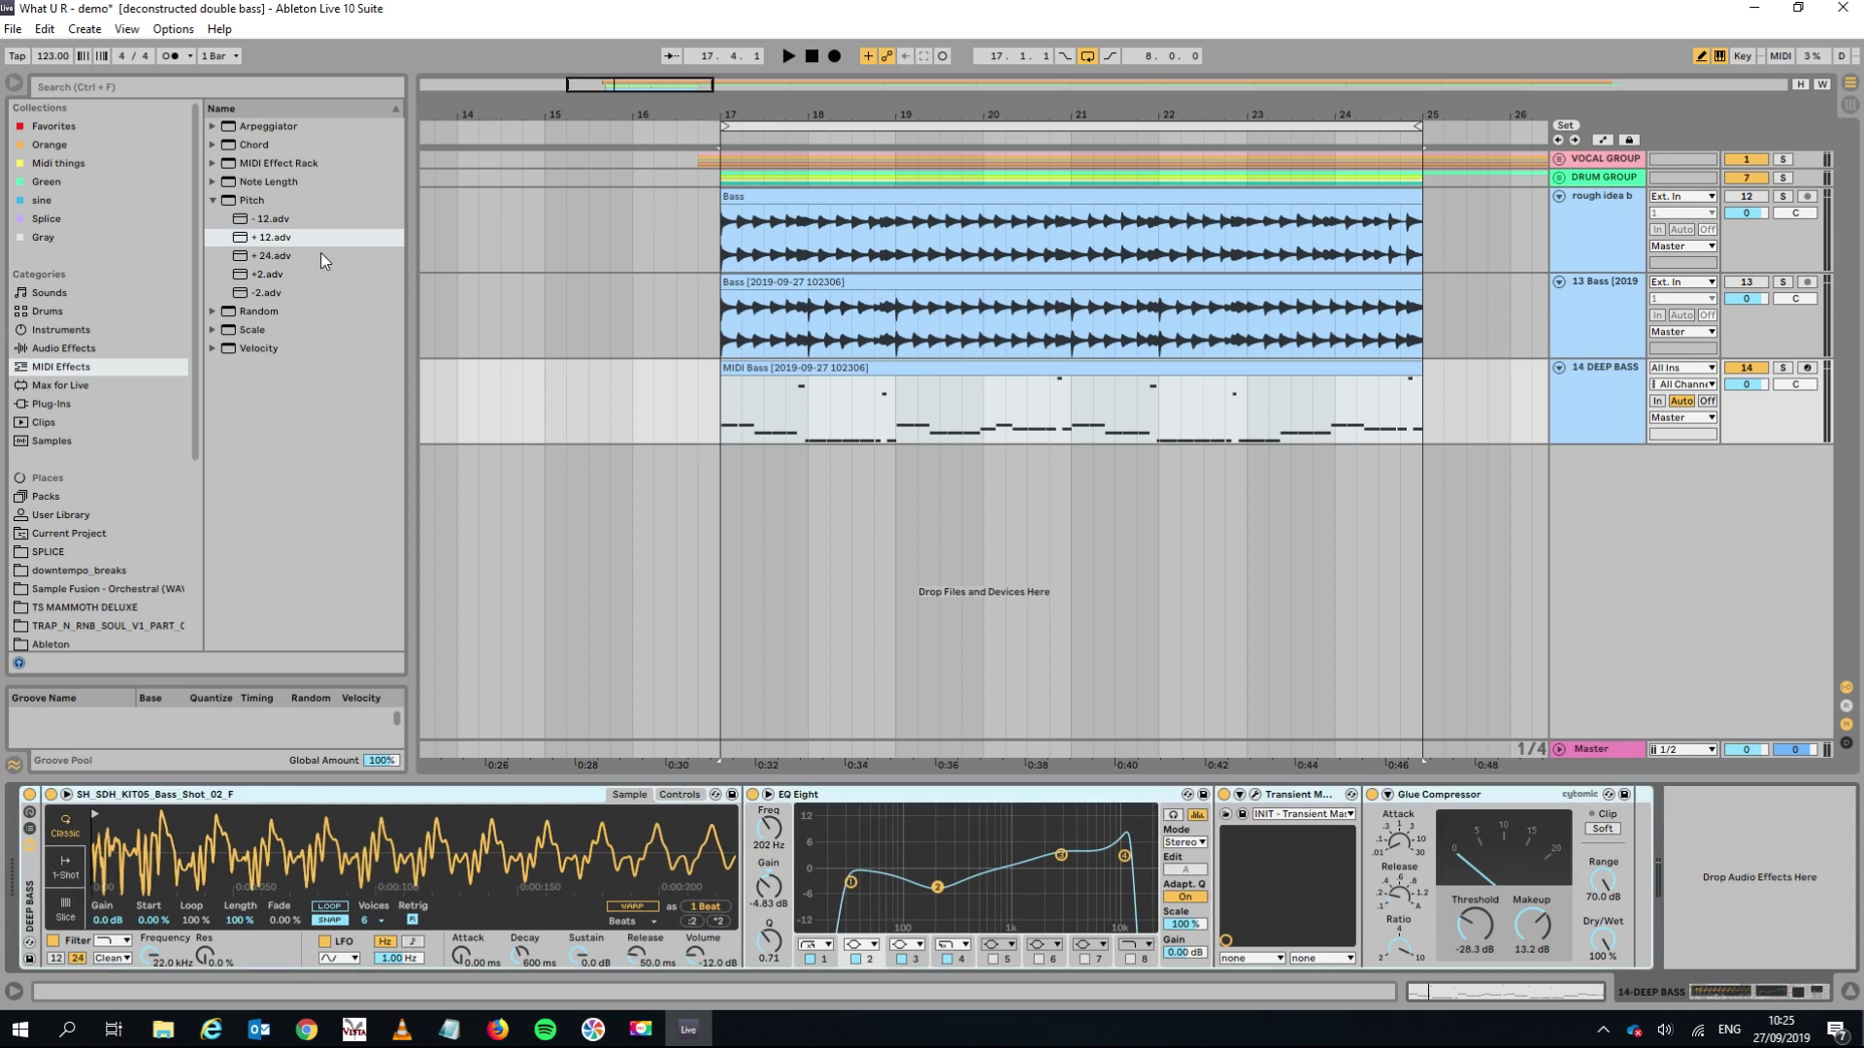
Insert the +24 Pitch preset before the DEEP BASS rack, set its pitch to +16 st and play the loop.
drag(266, 260, 54, 806)
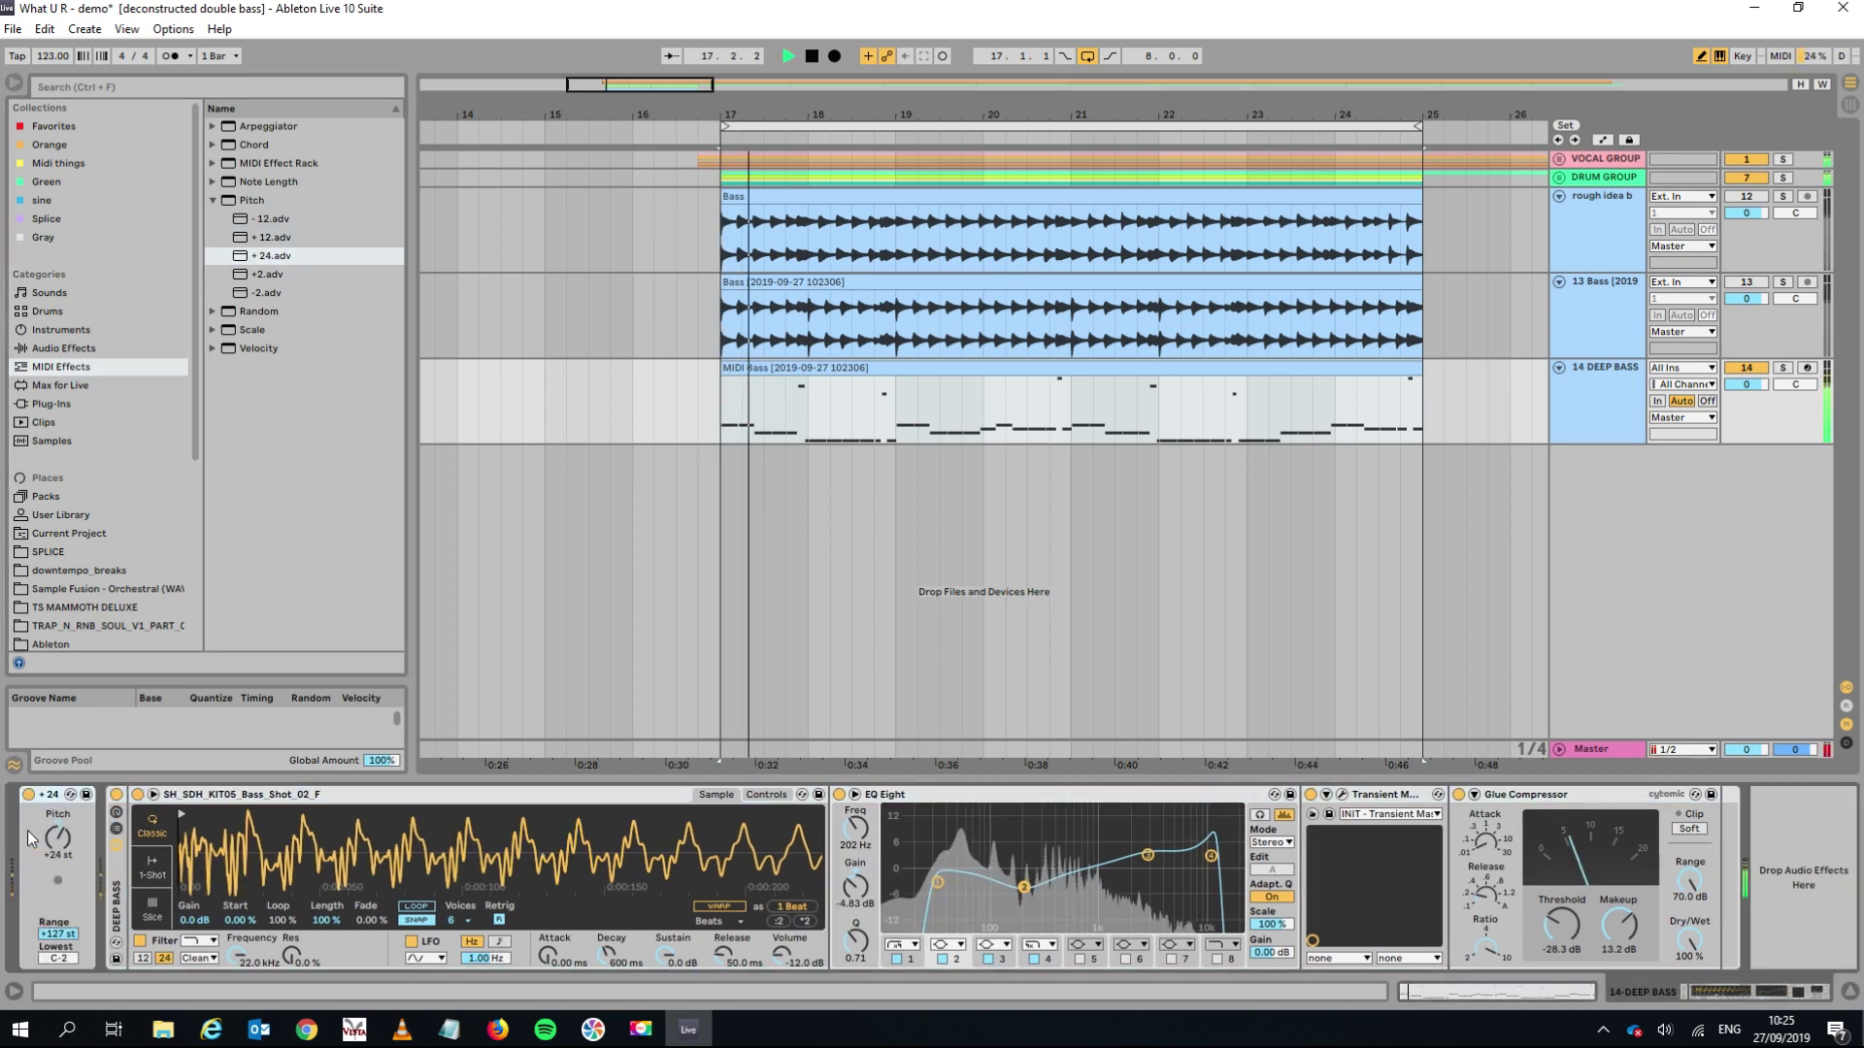
key(space)
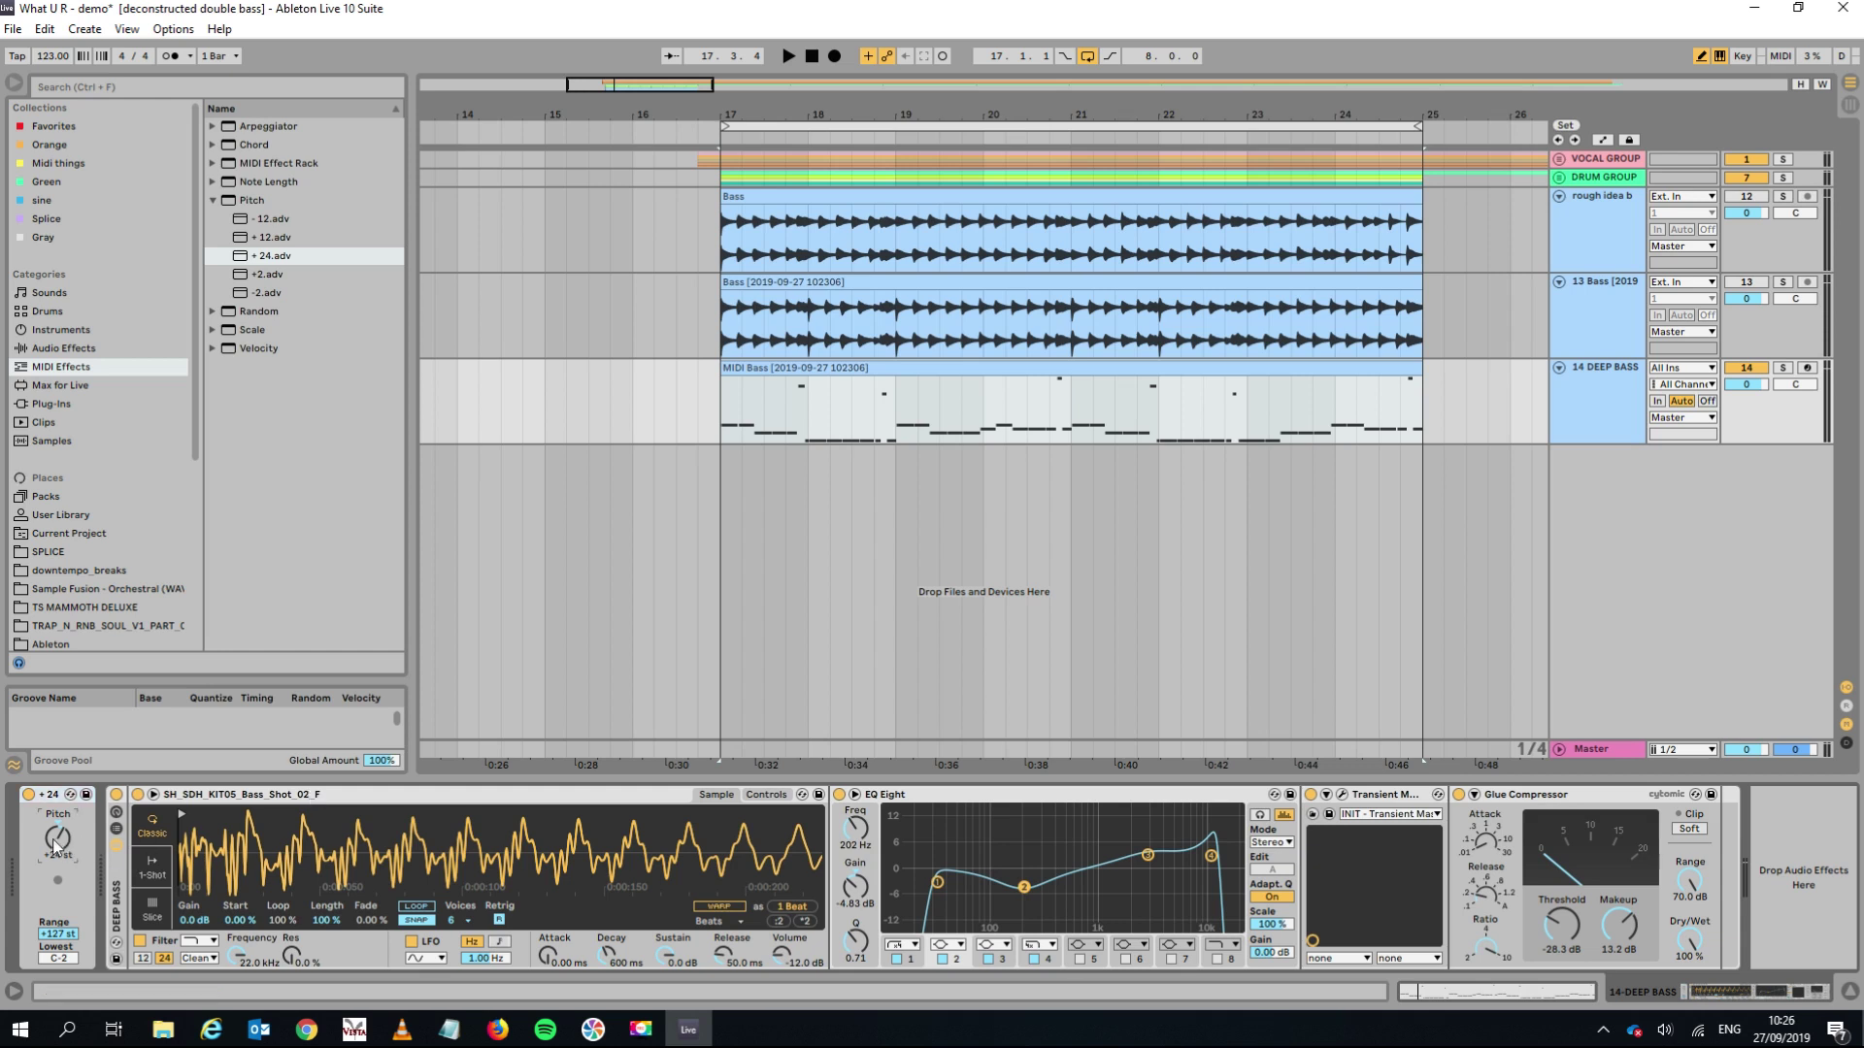
key(space)
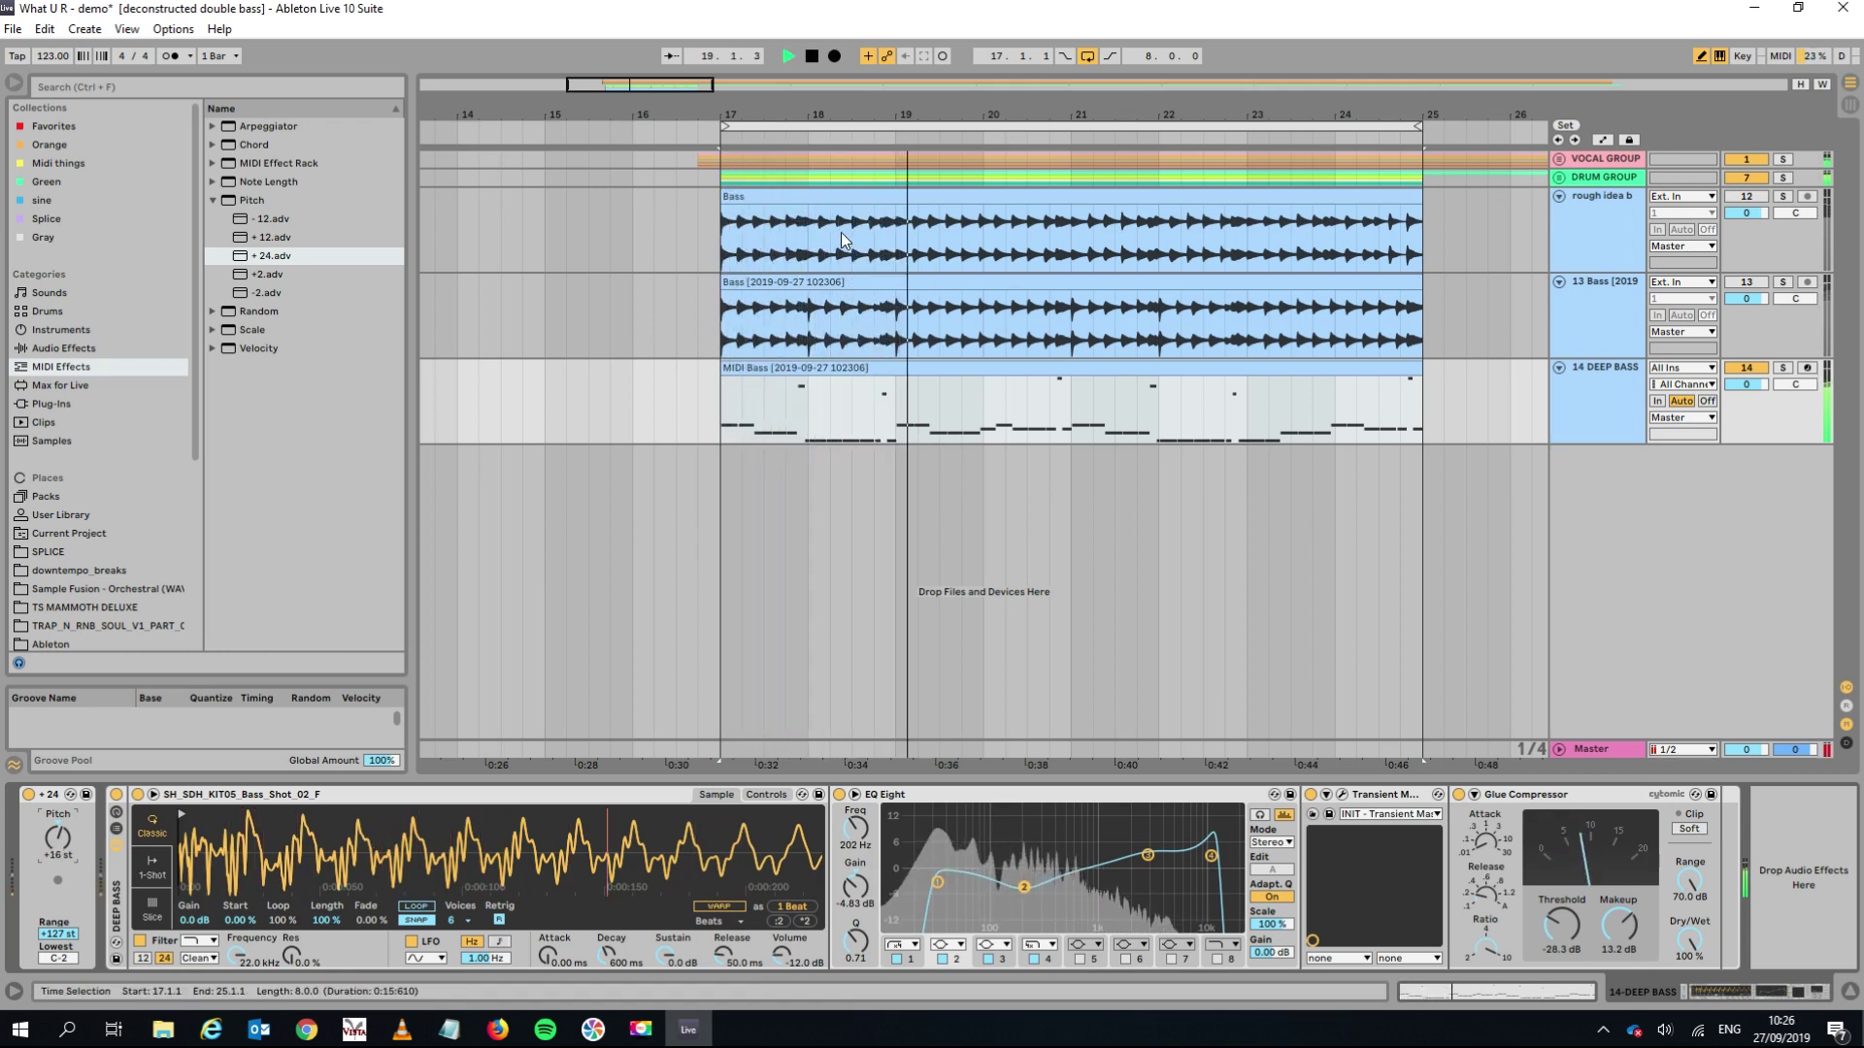
Compare the audio bass on track 13 with DEEP BASS using solo, and check the rack's sound with EQ Eight bypassed.
click(1782, 281)
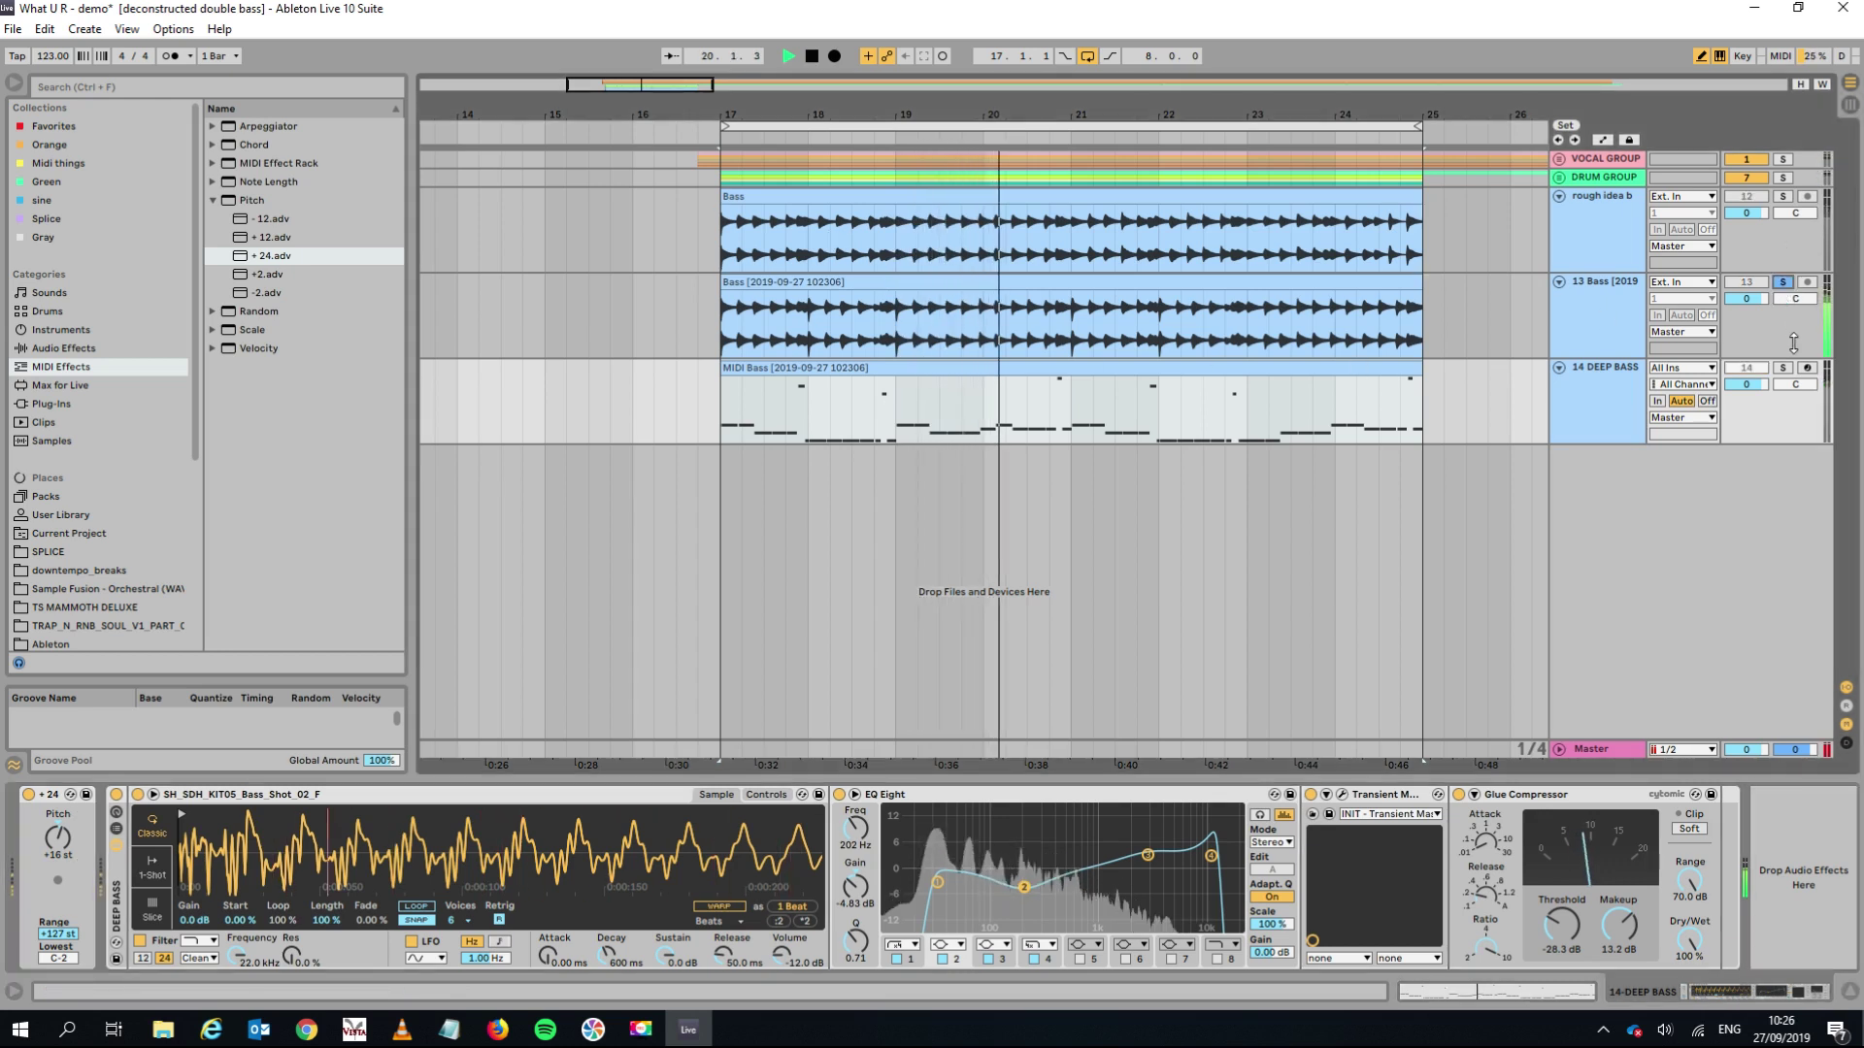
click(1783, 369)
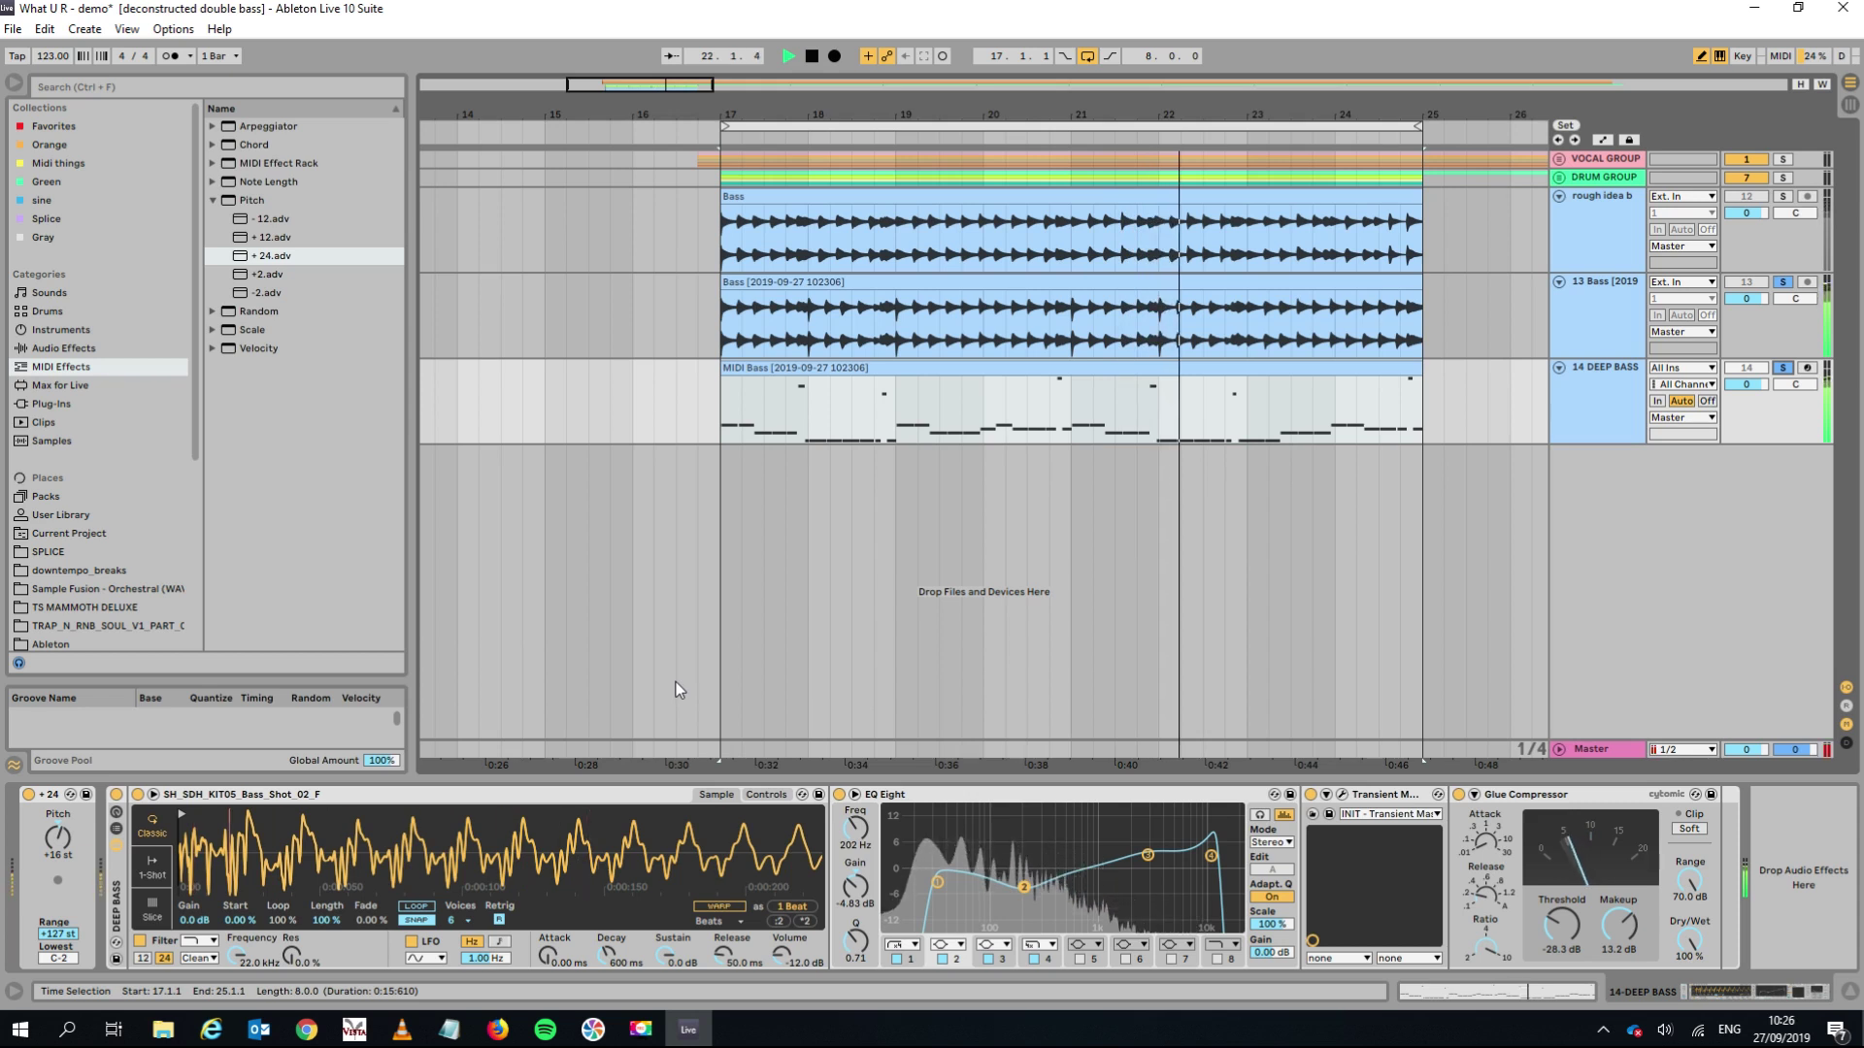
click(1782, 282)
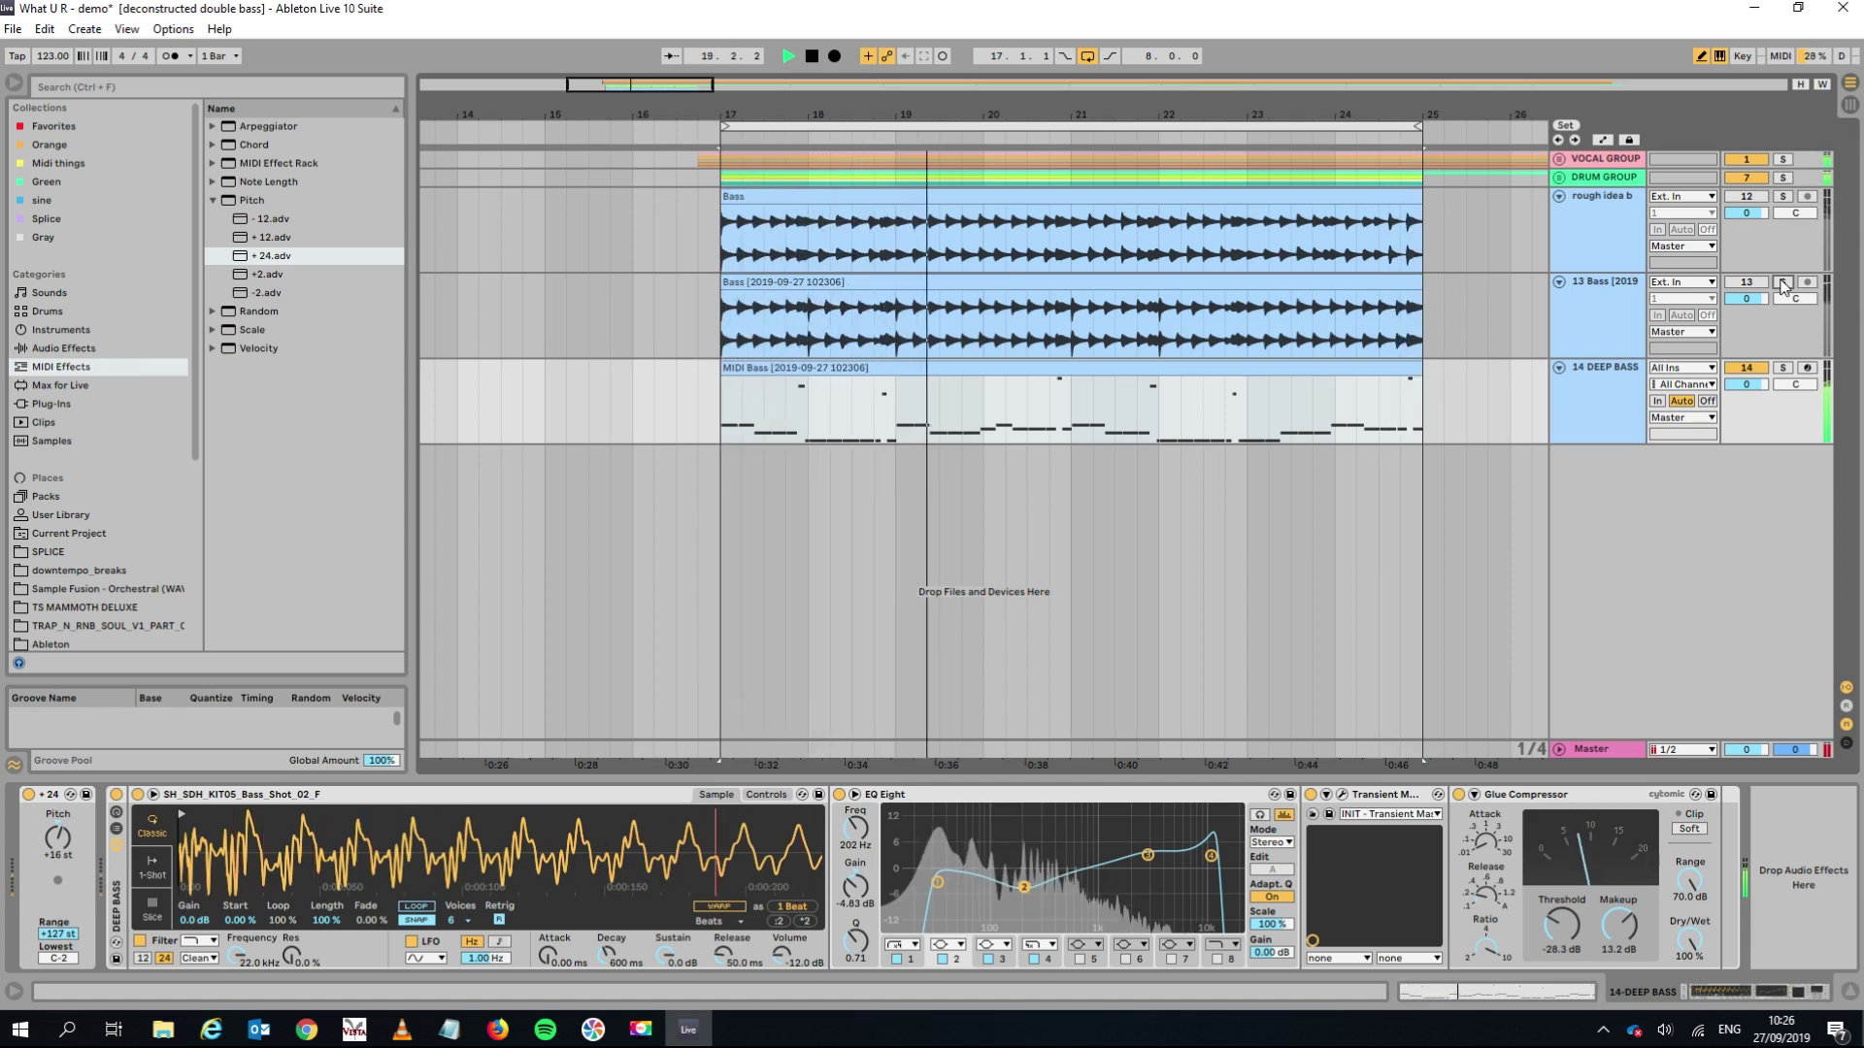
click(840, 795)
click(840, 795)
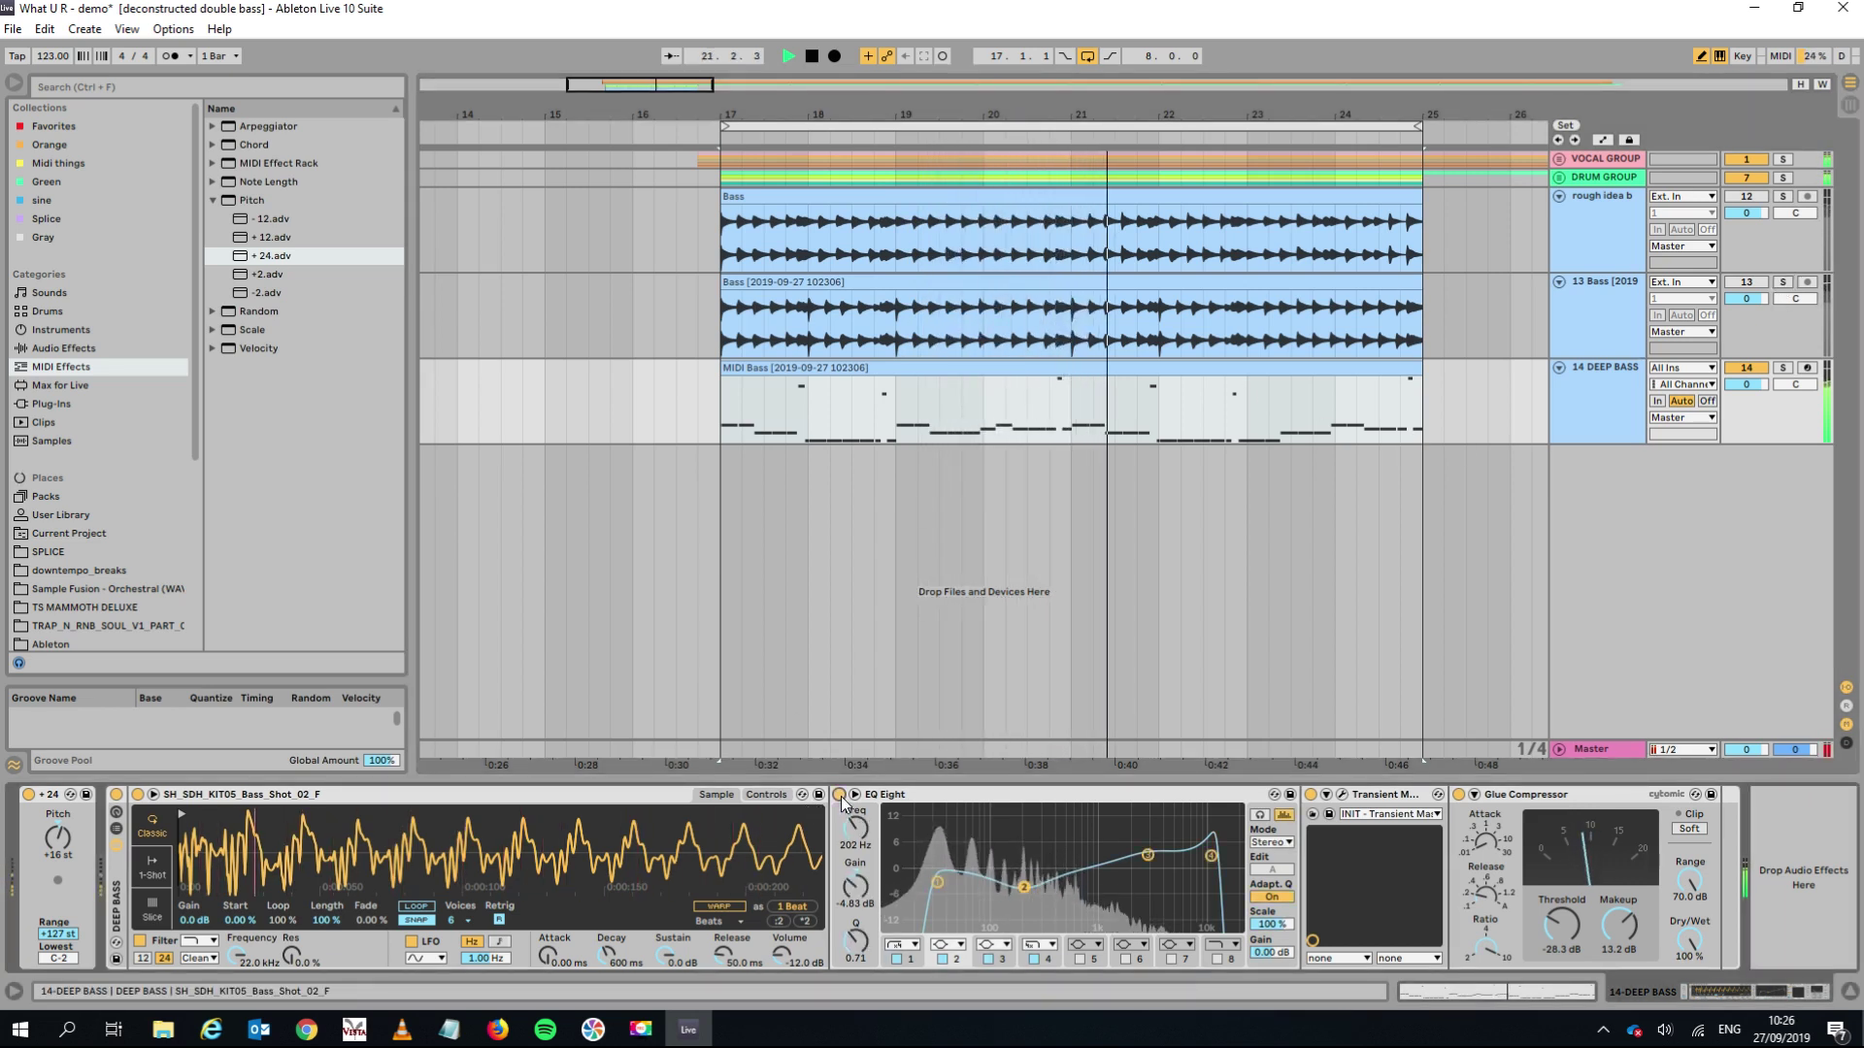
key(space)
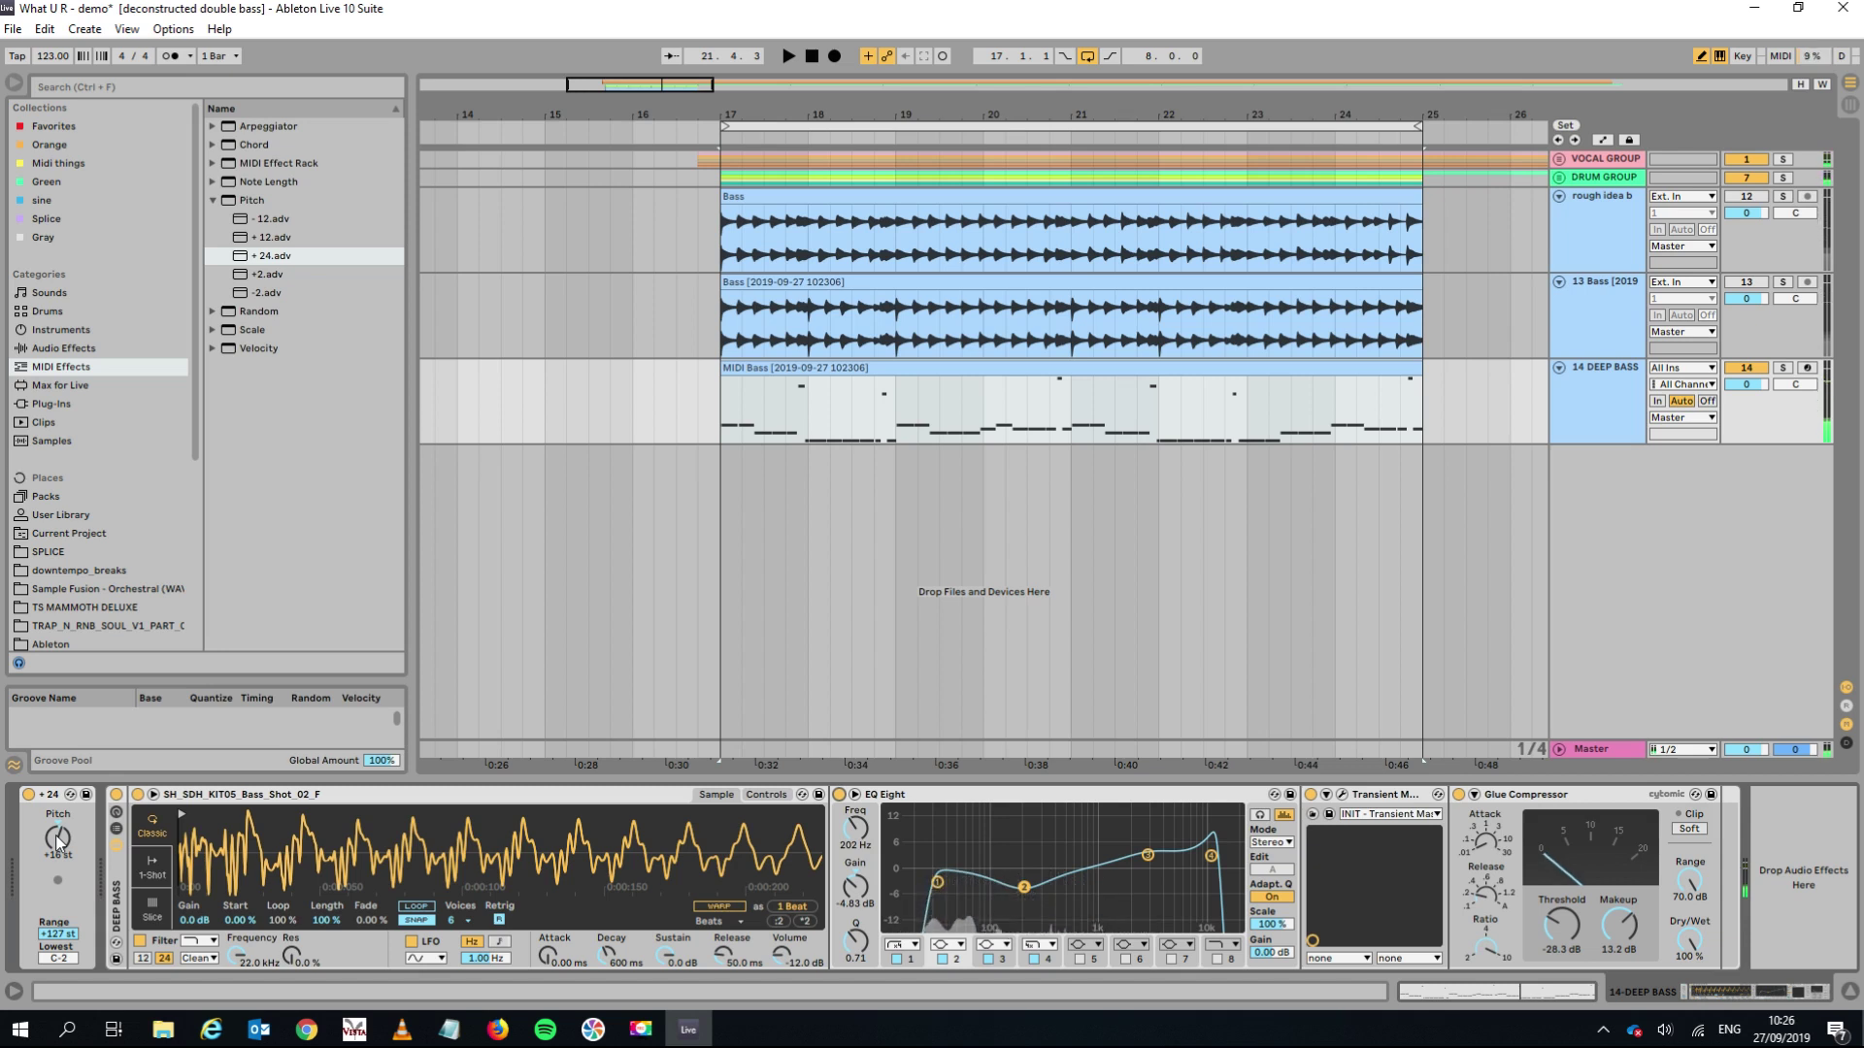
Audition the Pitch effect at +15 st during playback and return it to +16 st.
click(55, 835)
key(space)
key(Down)
key(Down)
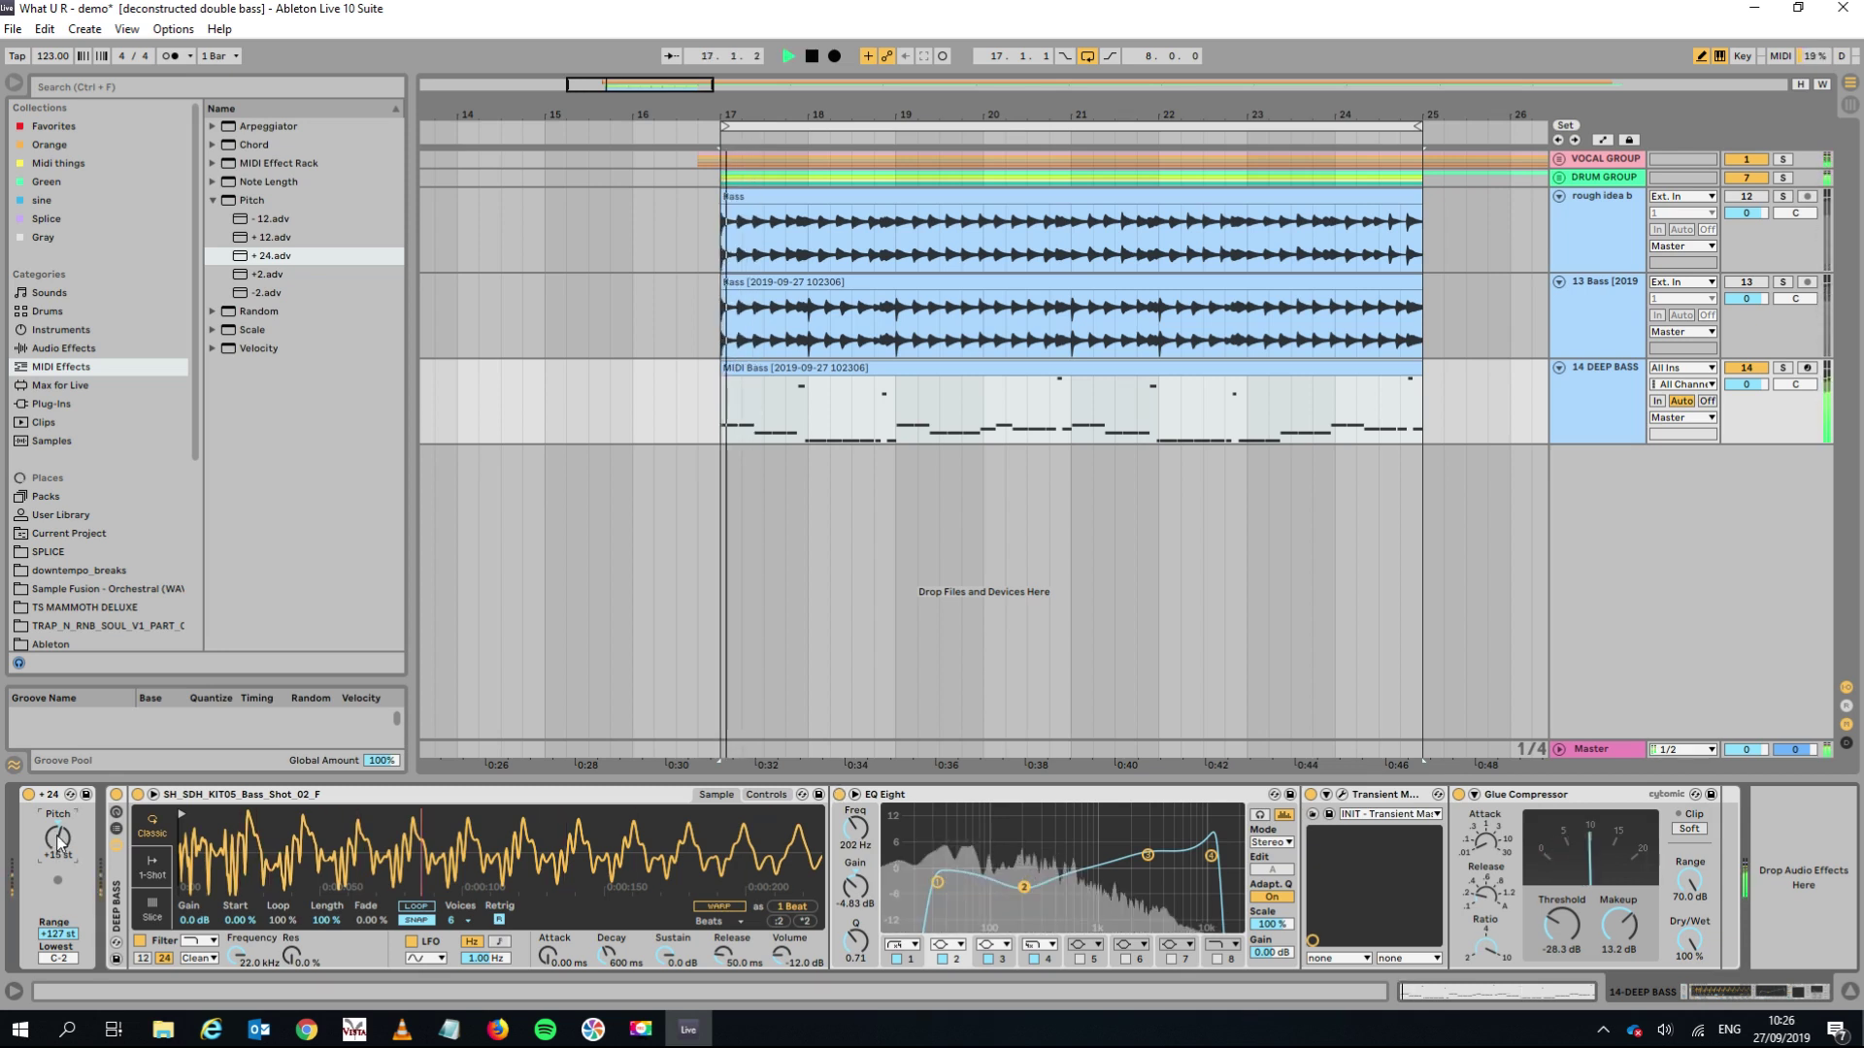
key(Up)
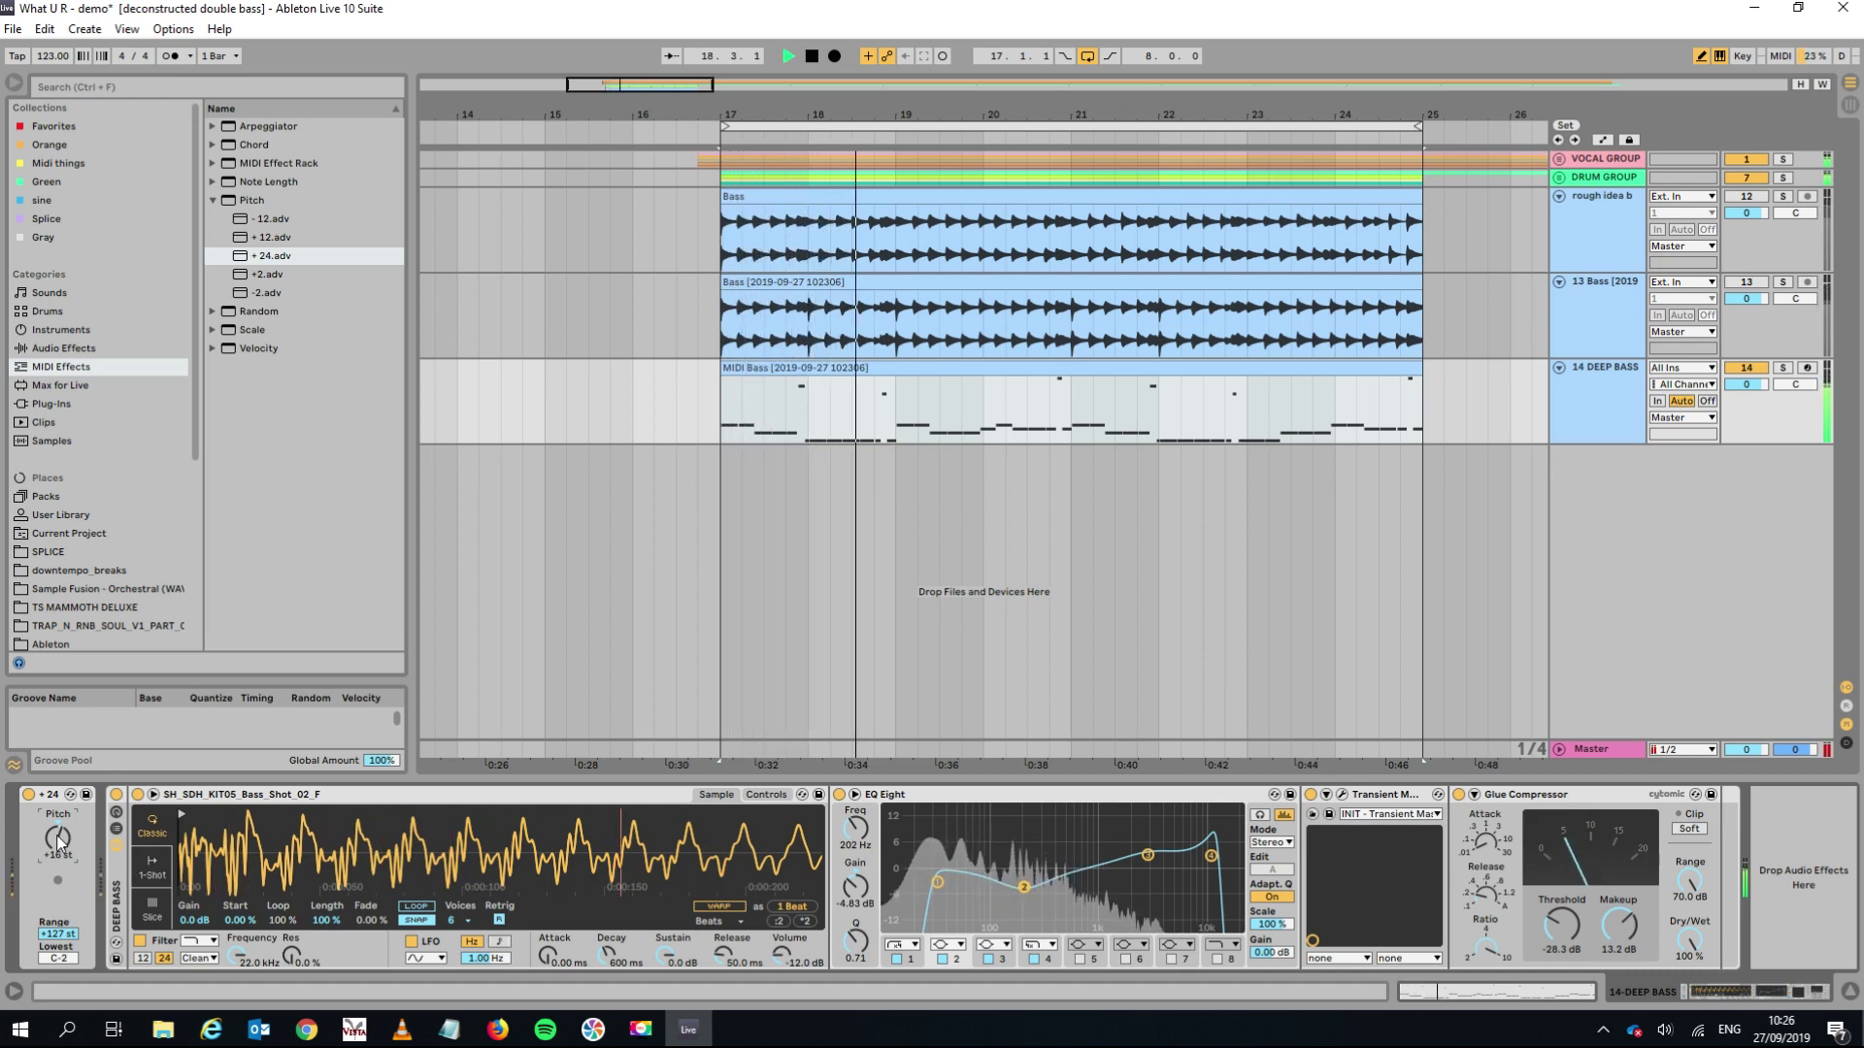
key(space)
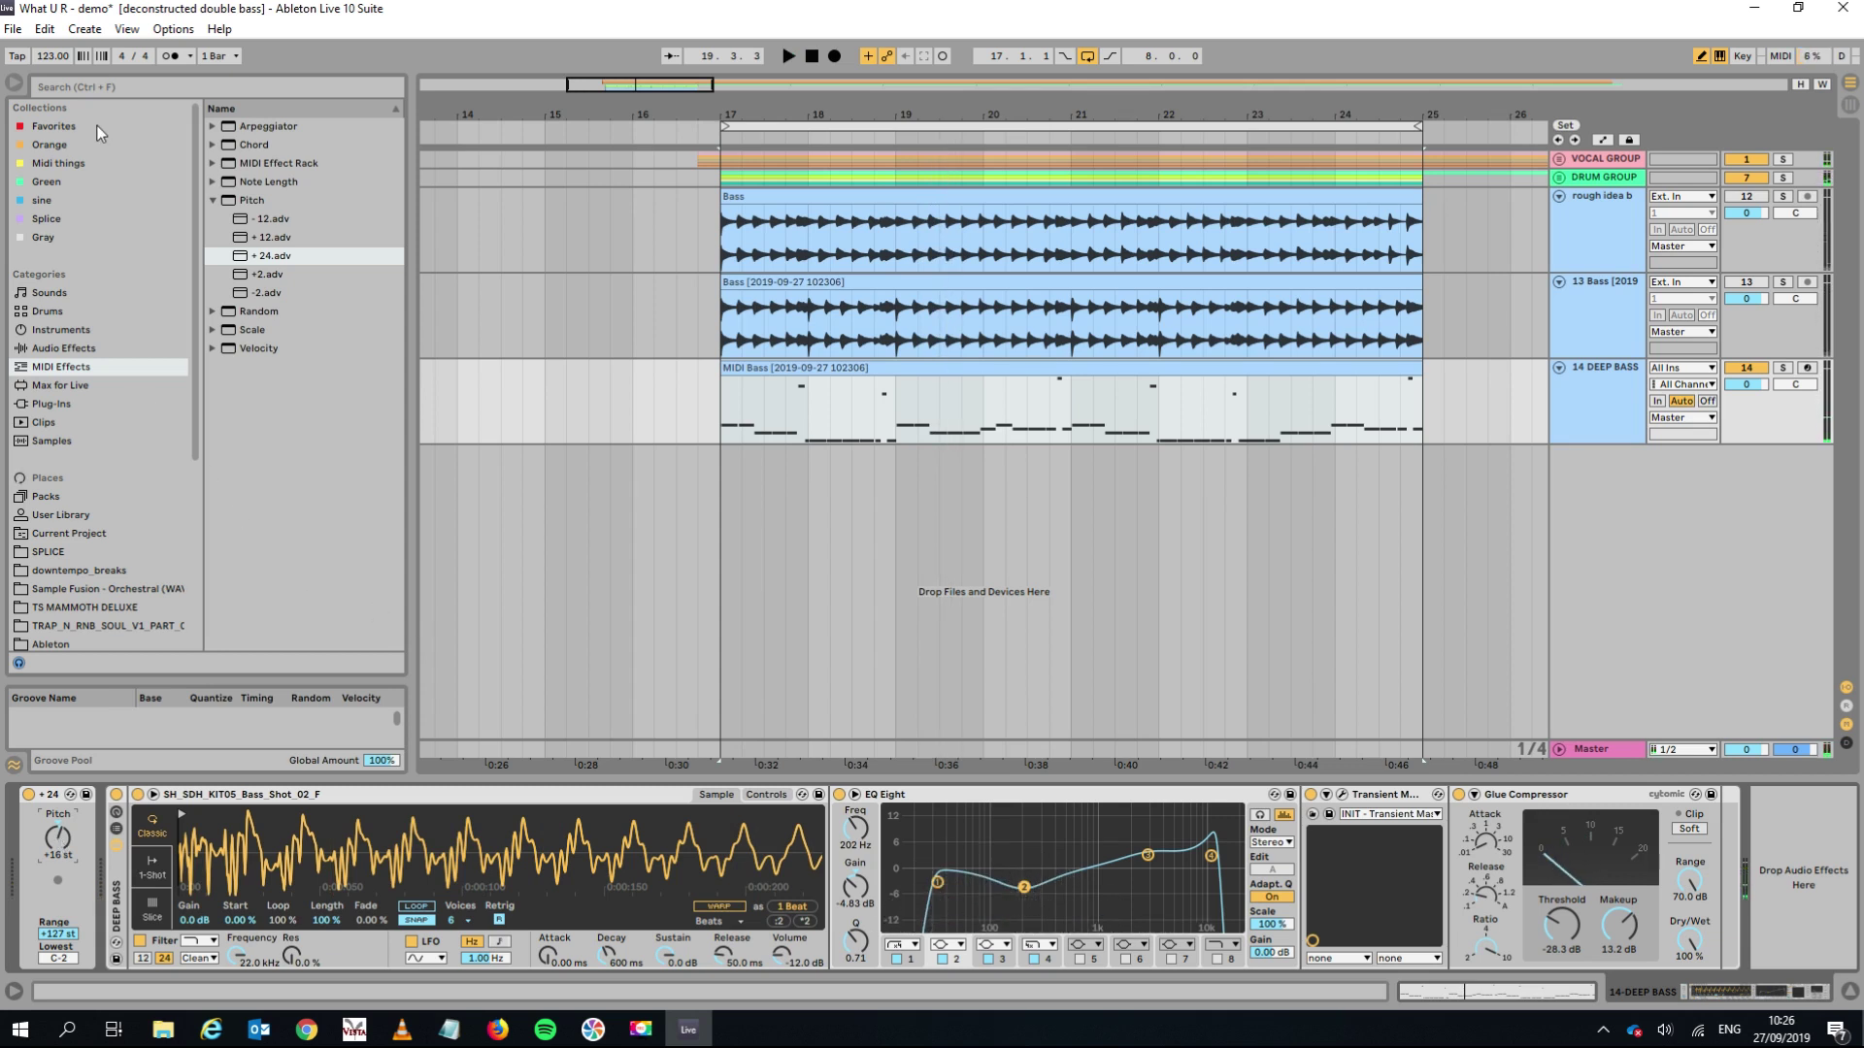
Deactivate the Pitch effect and replace the sampler inside the DEEP BASS rack with SynthMaster2.
click(70, 127)
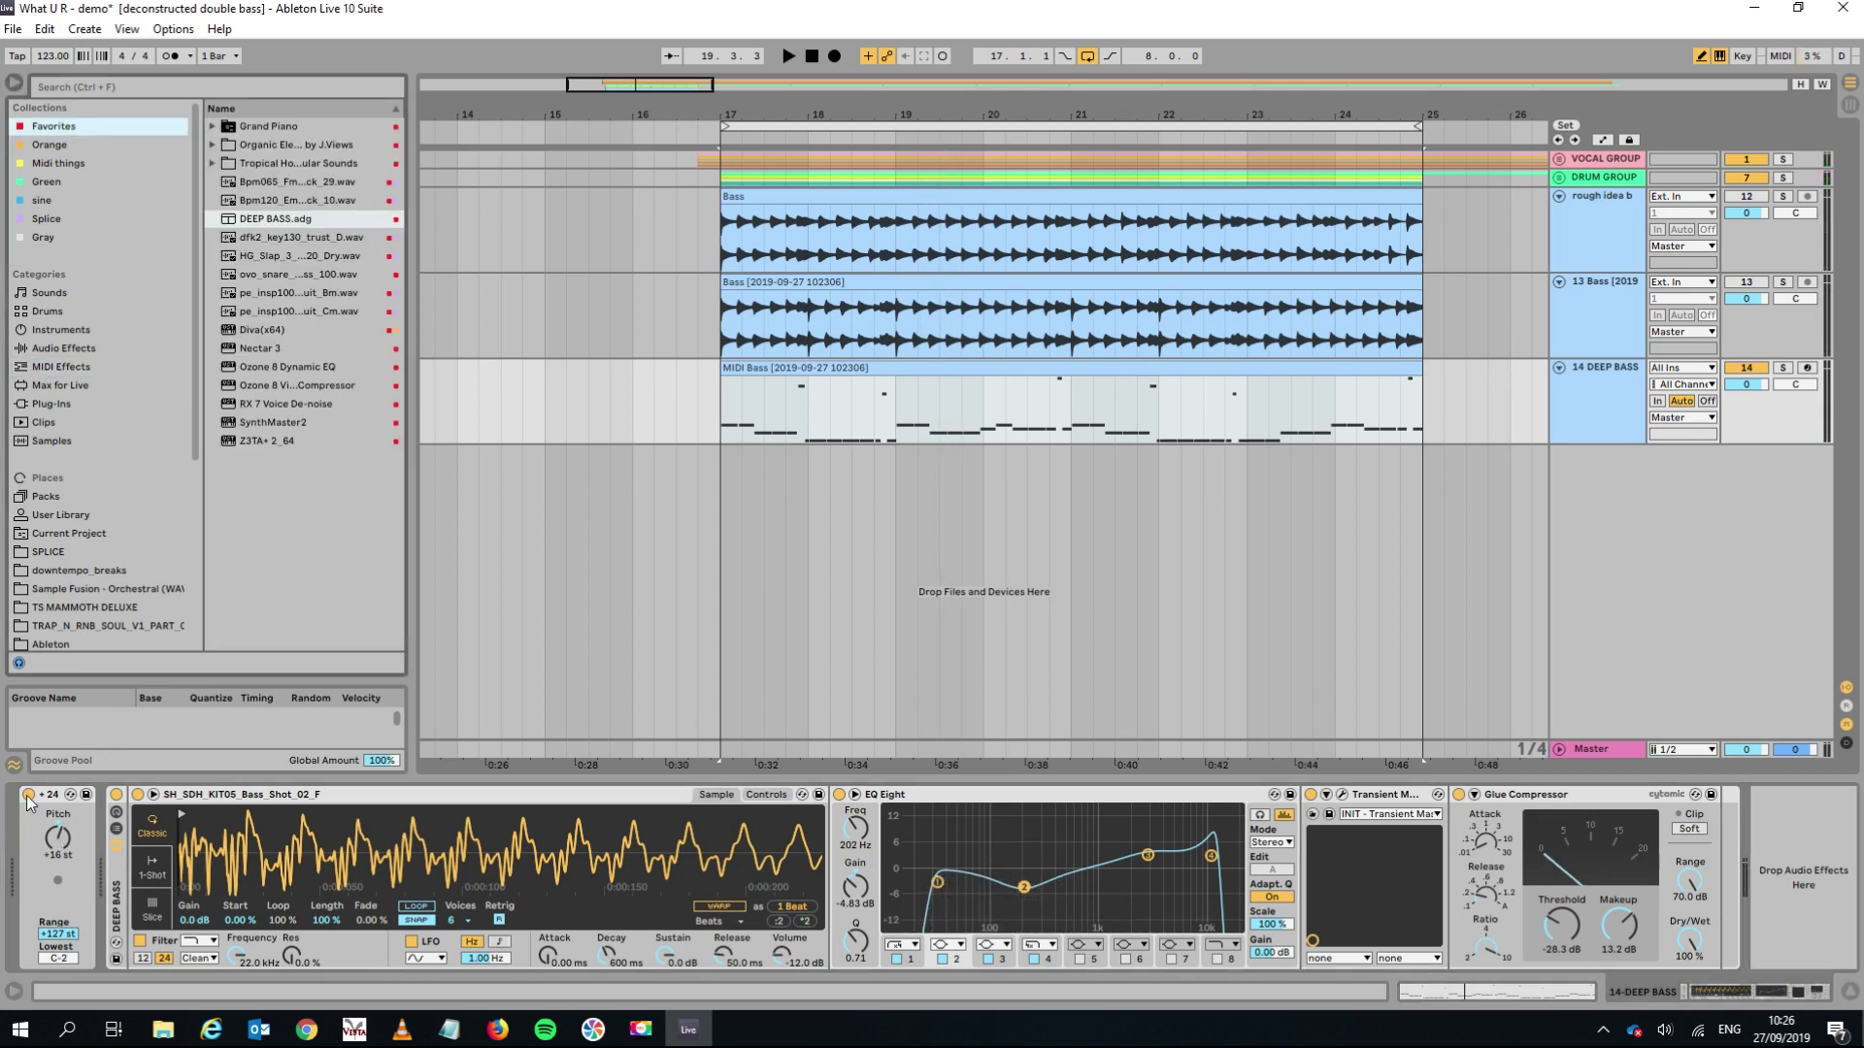
click(276, 427)
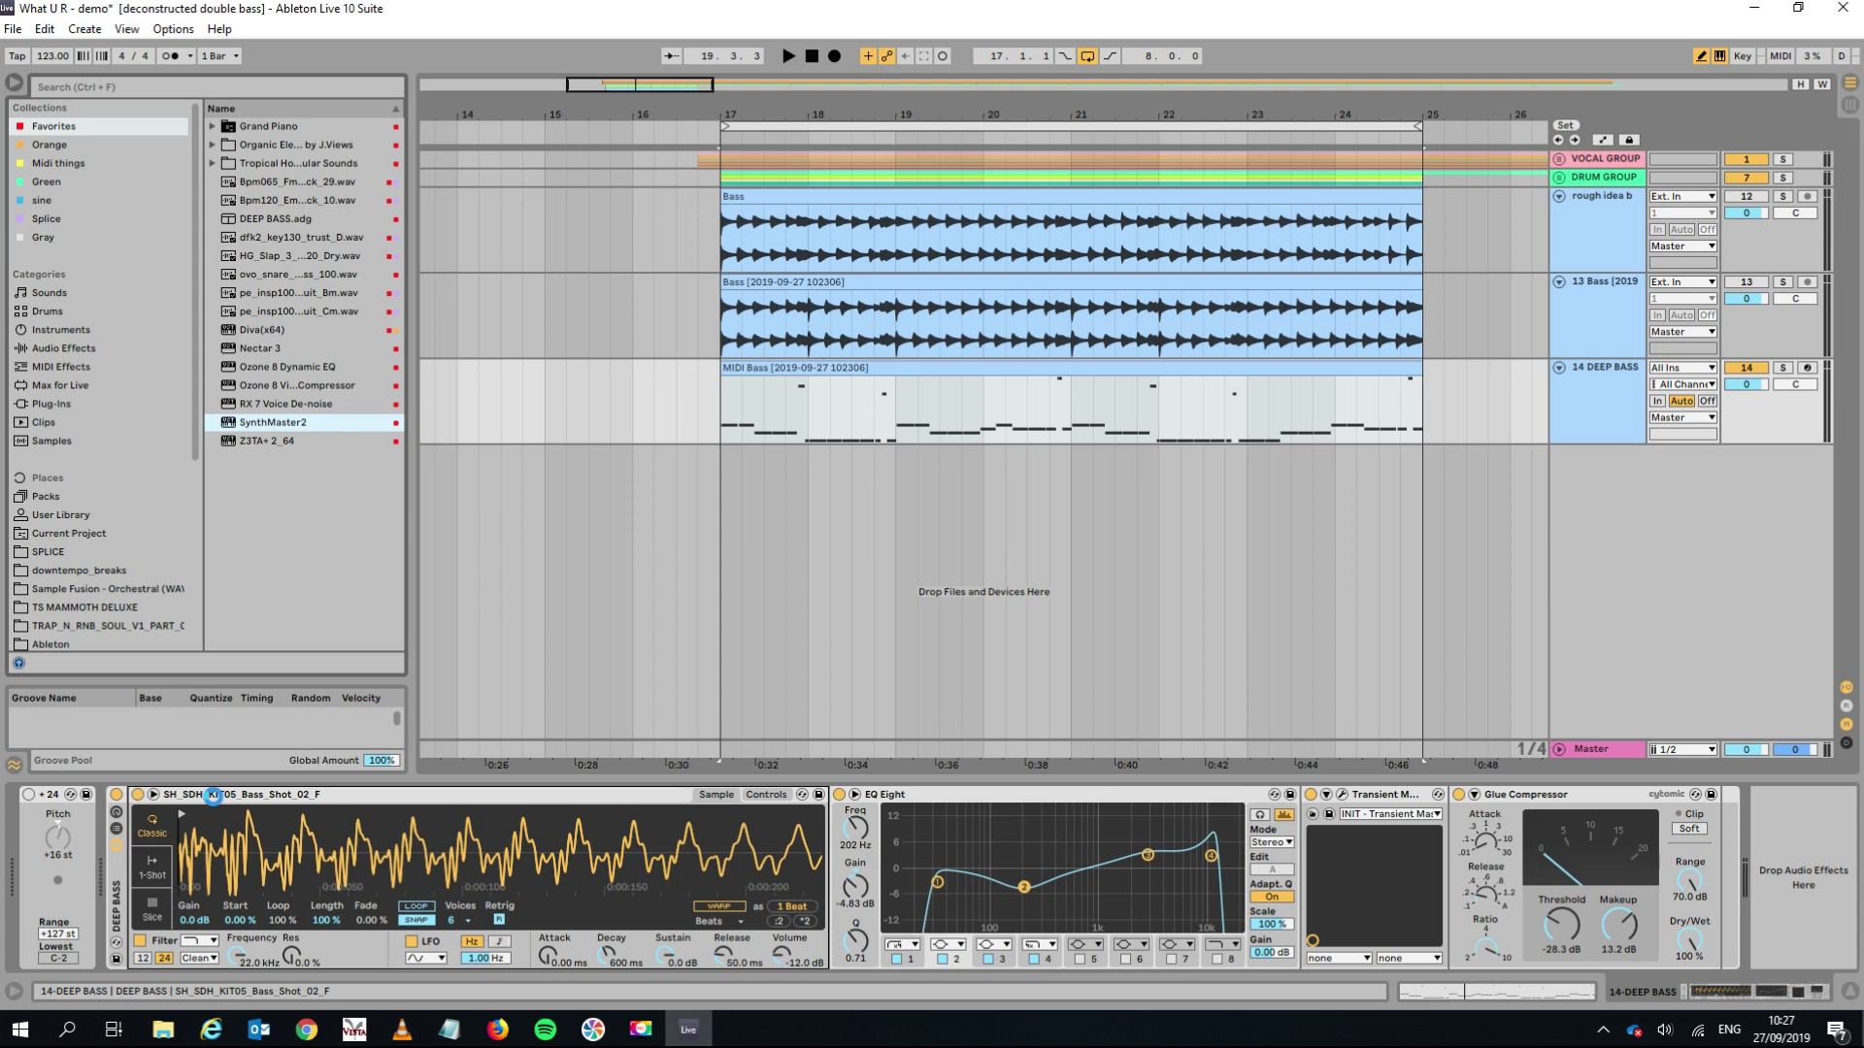
drag(214, 796, 214, 796)
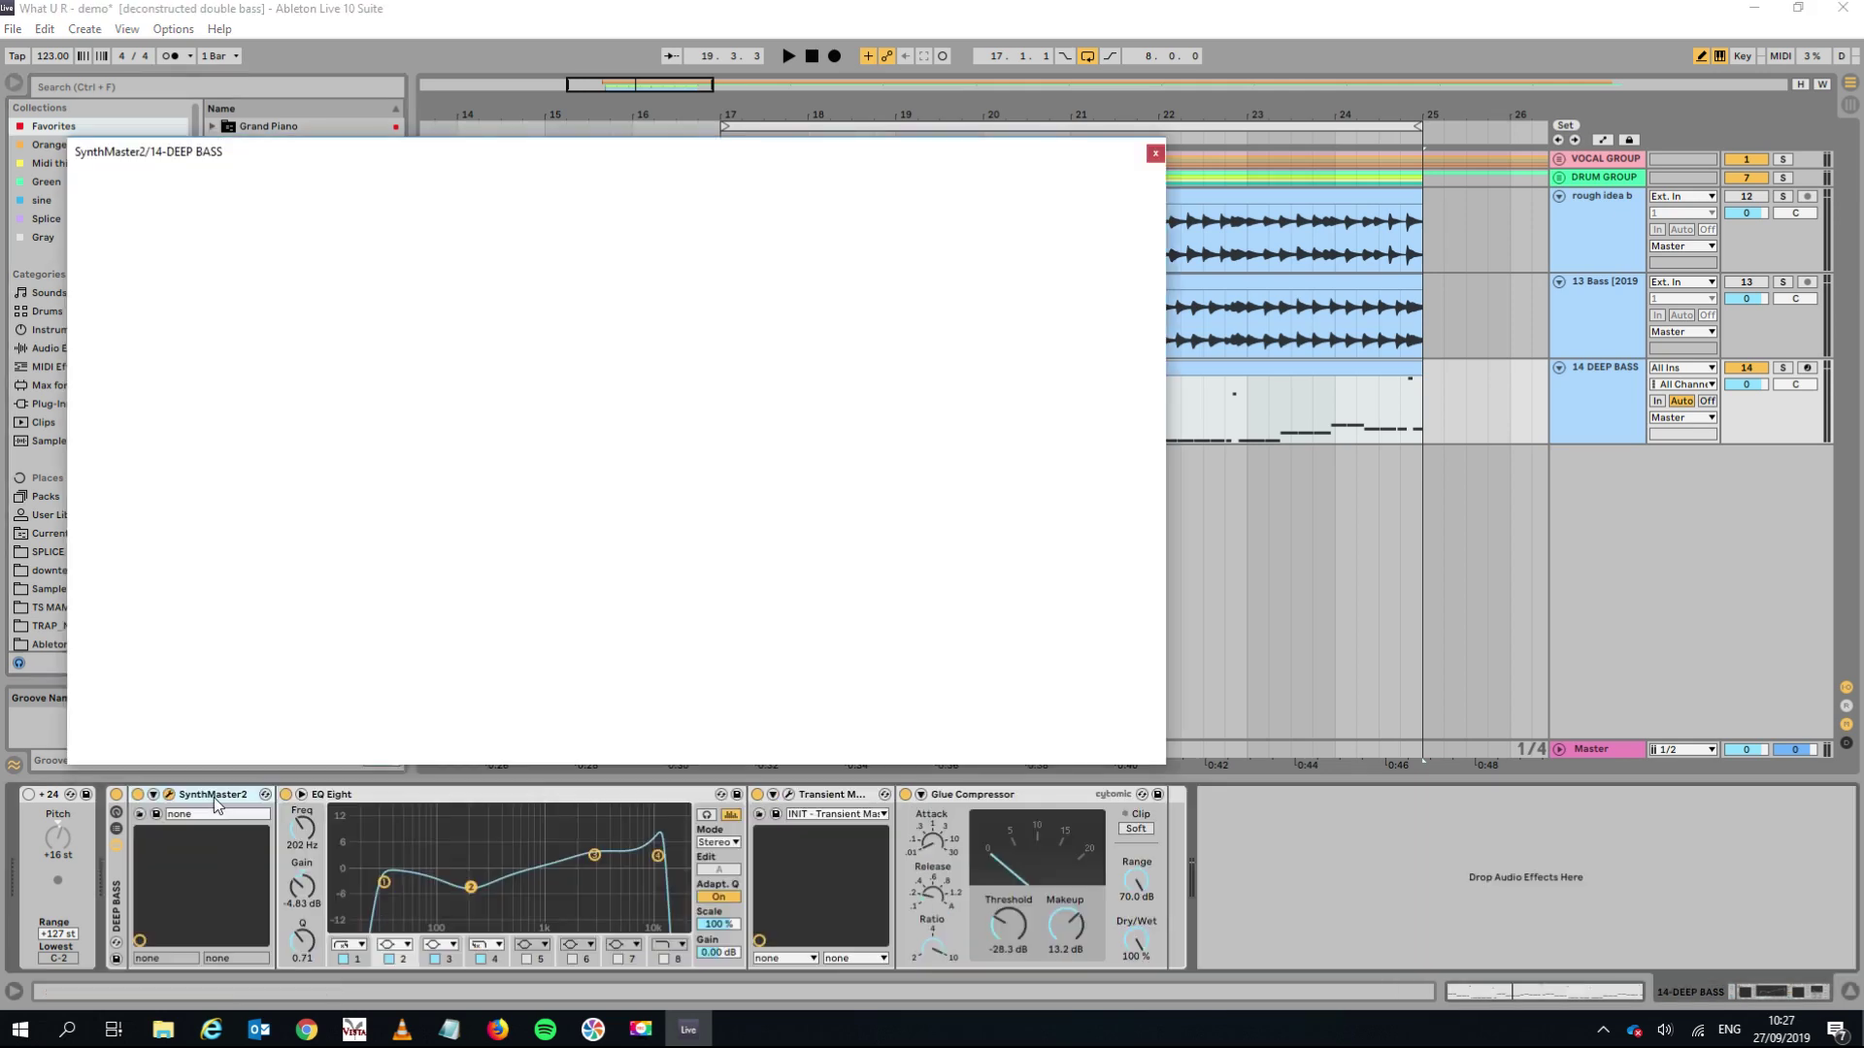
Delete EQ Eight, Transient Master and Glue Compressor from the DEEP BASS rack, and remove the rack itself from track 14.
click(890, 777)
key(Delete)
key(Delete)
key(Delete)
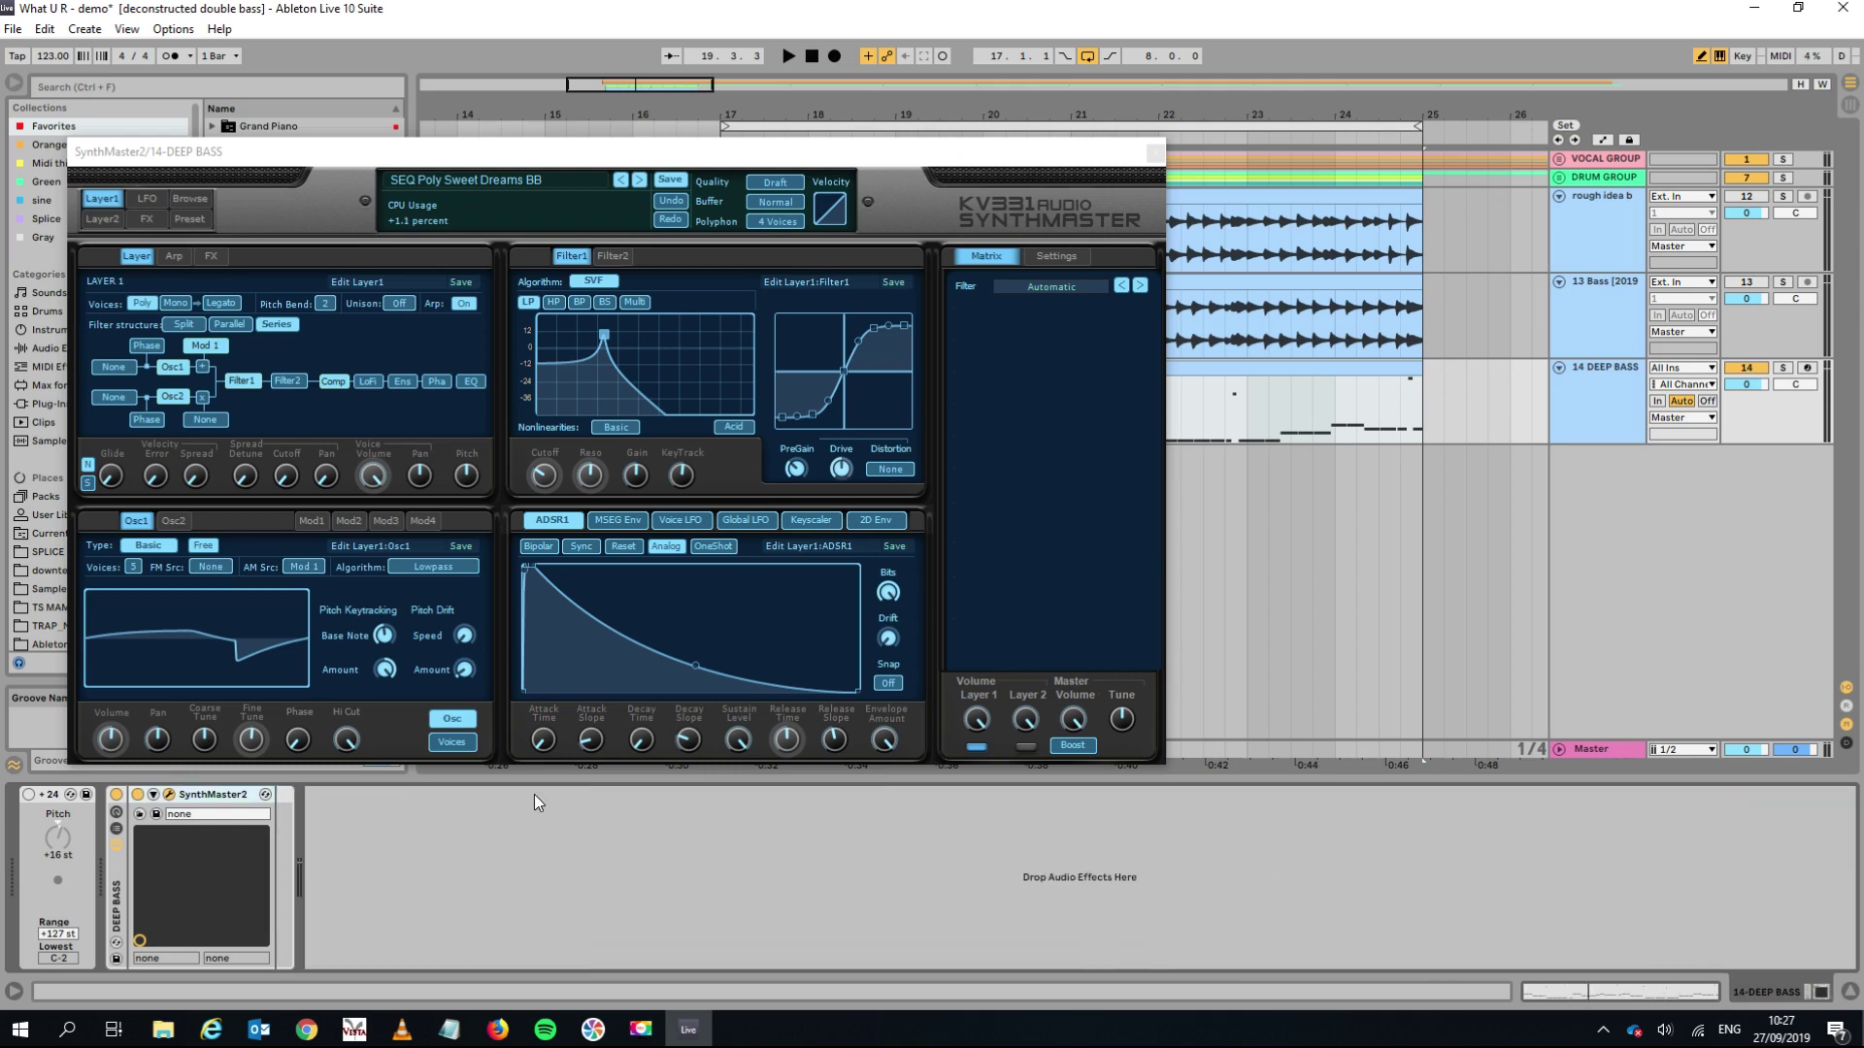
key(ctrl+alt+p)
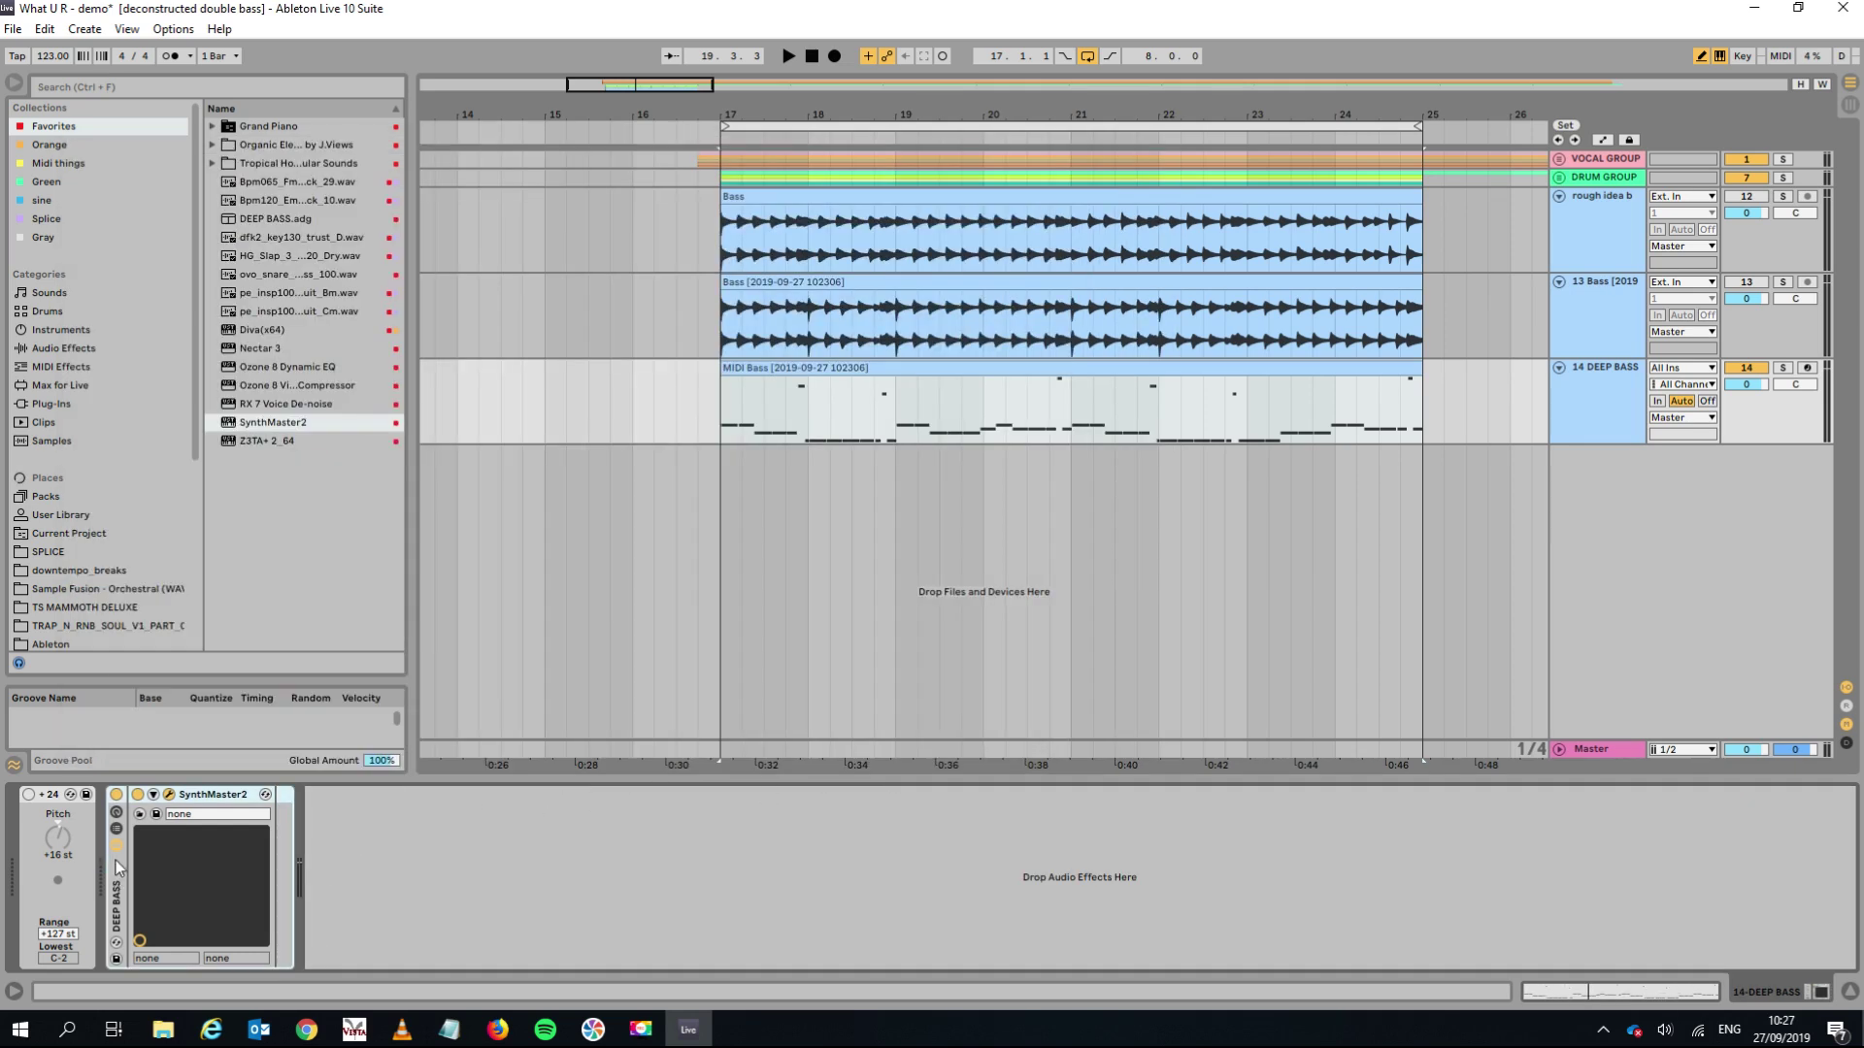
key(Delete)
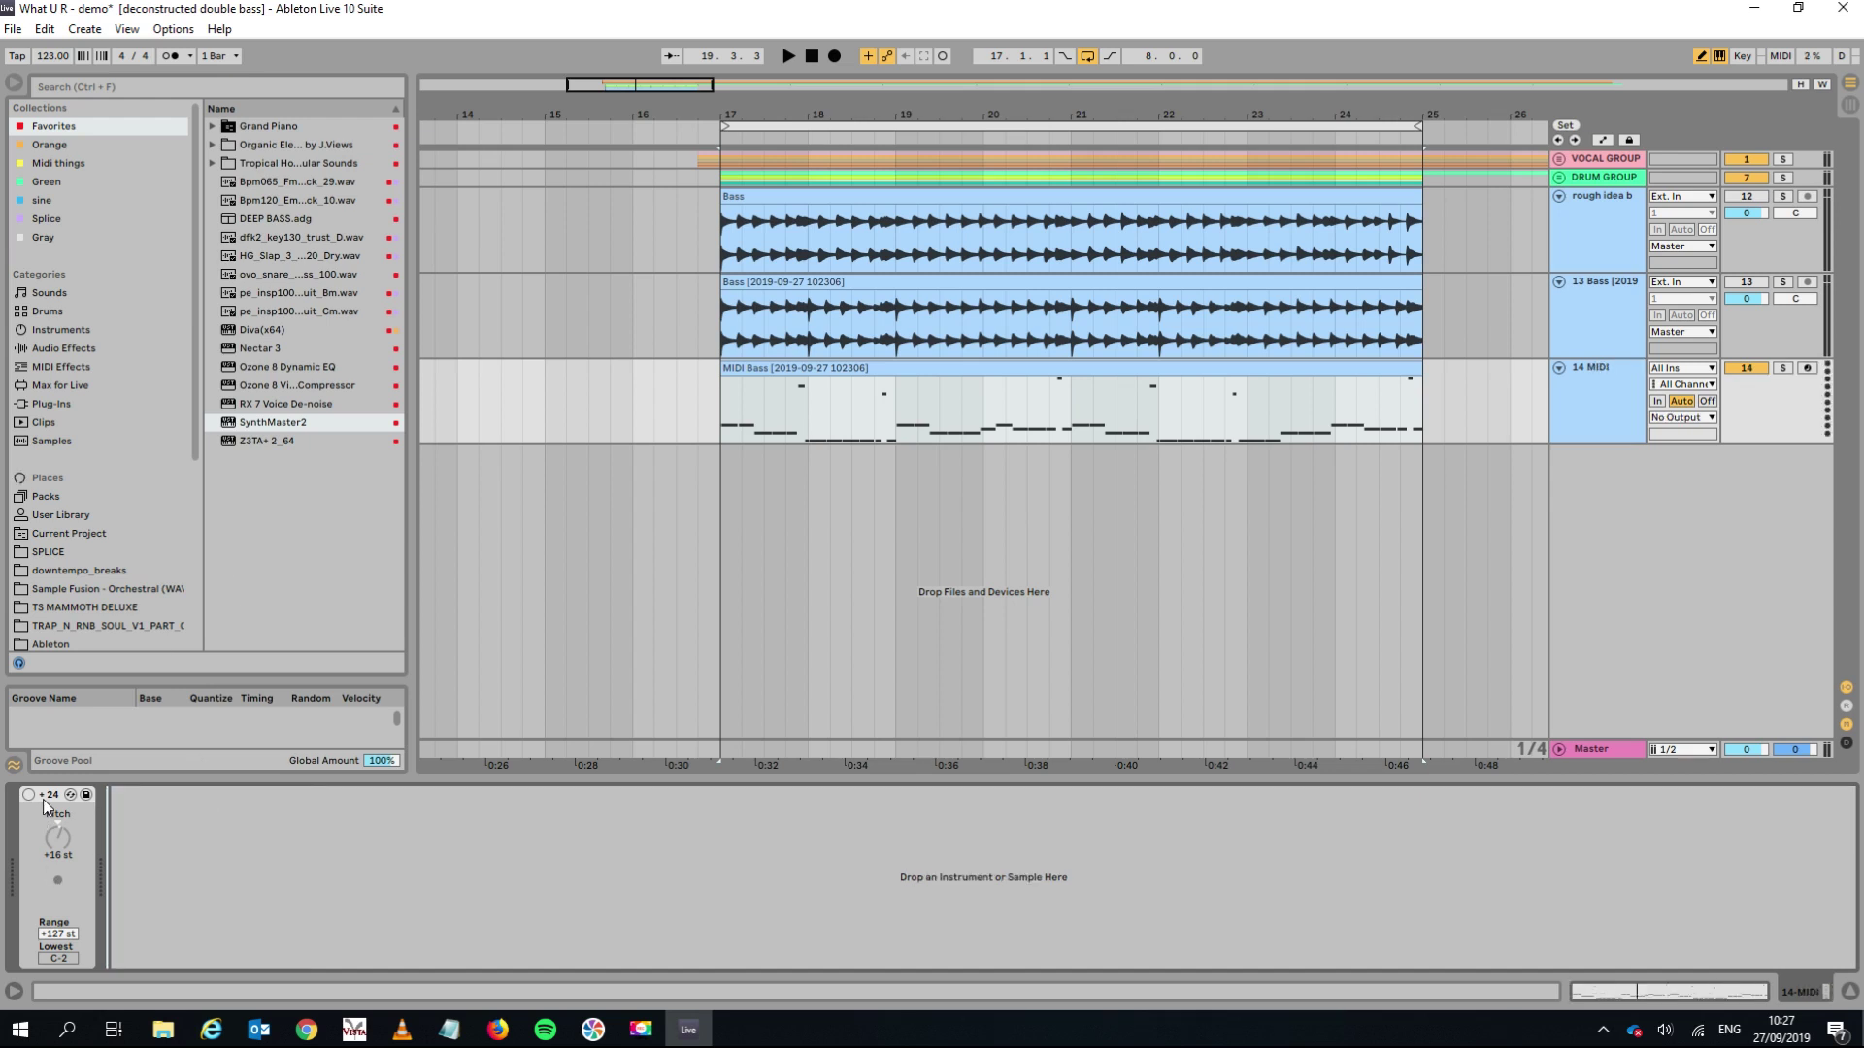
Load SynthMaster2 directly onto track 14 and choose the Bass preset BA Acid 303 Saw BT.
click(243, 410)
drag(272, 423, 254, 782)
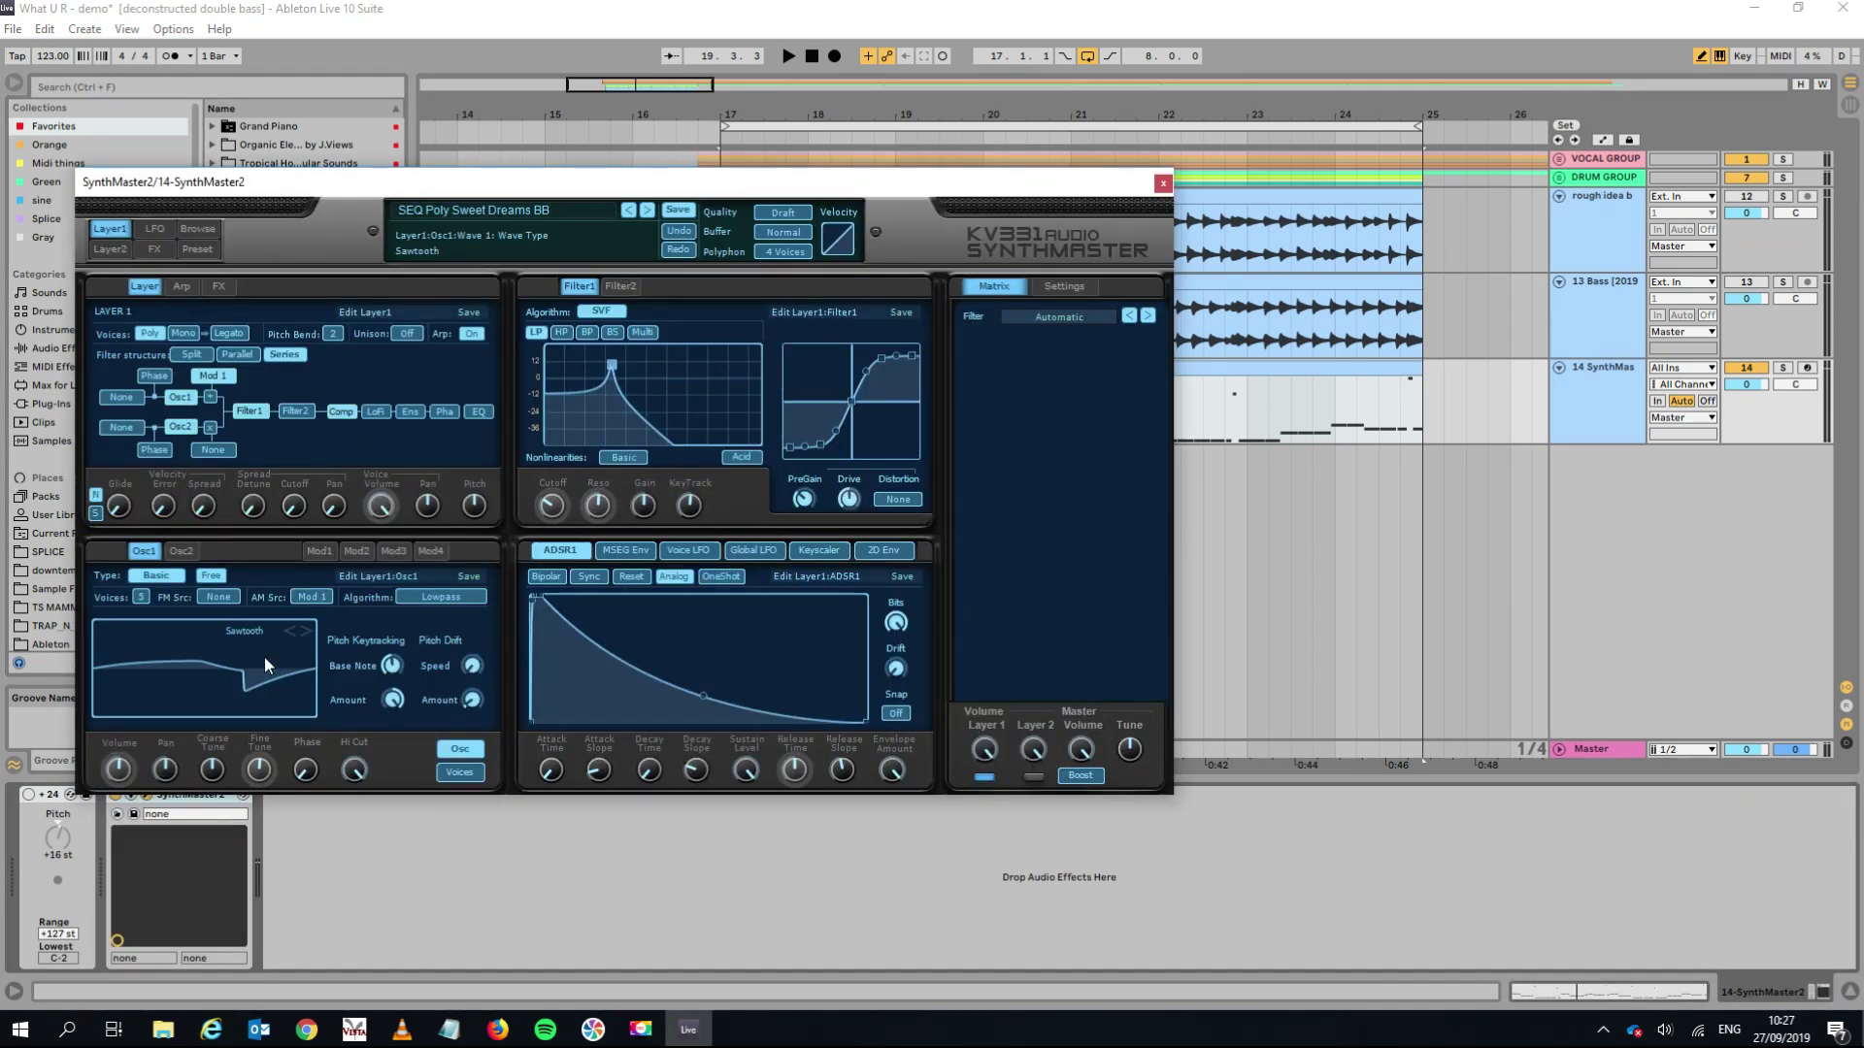
click(203, 231)
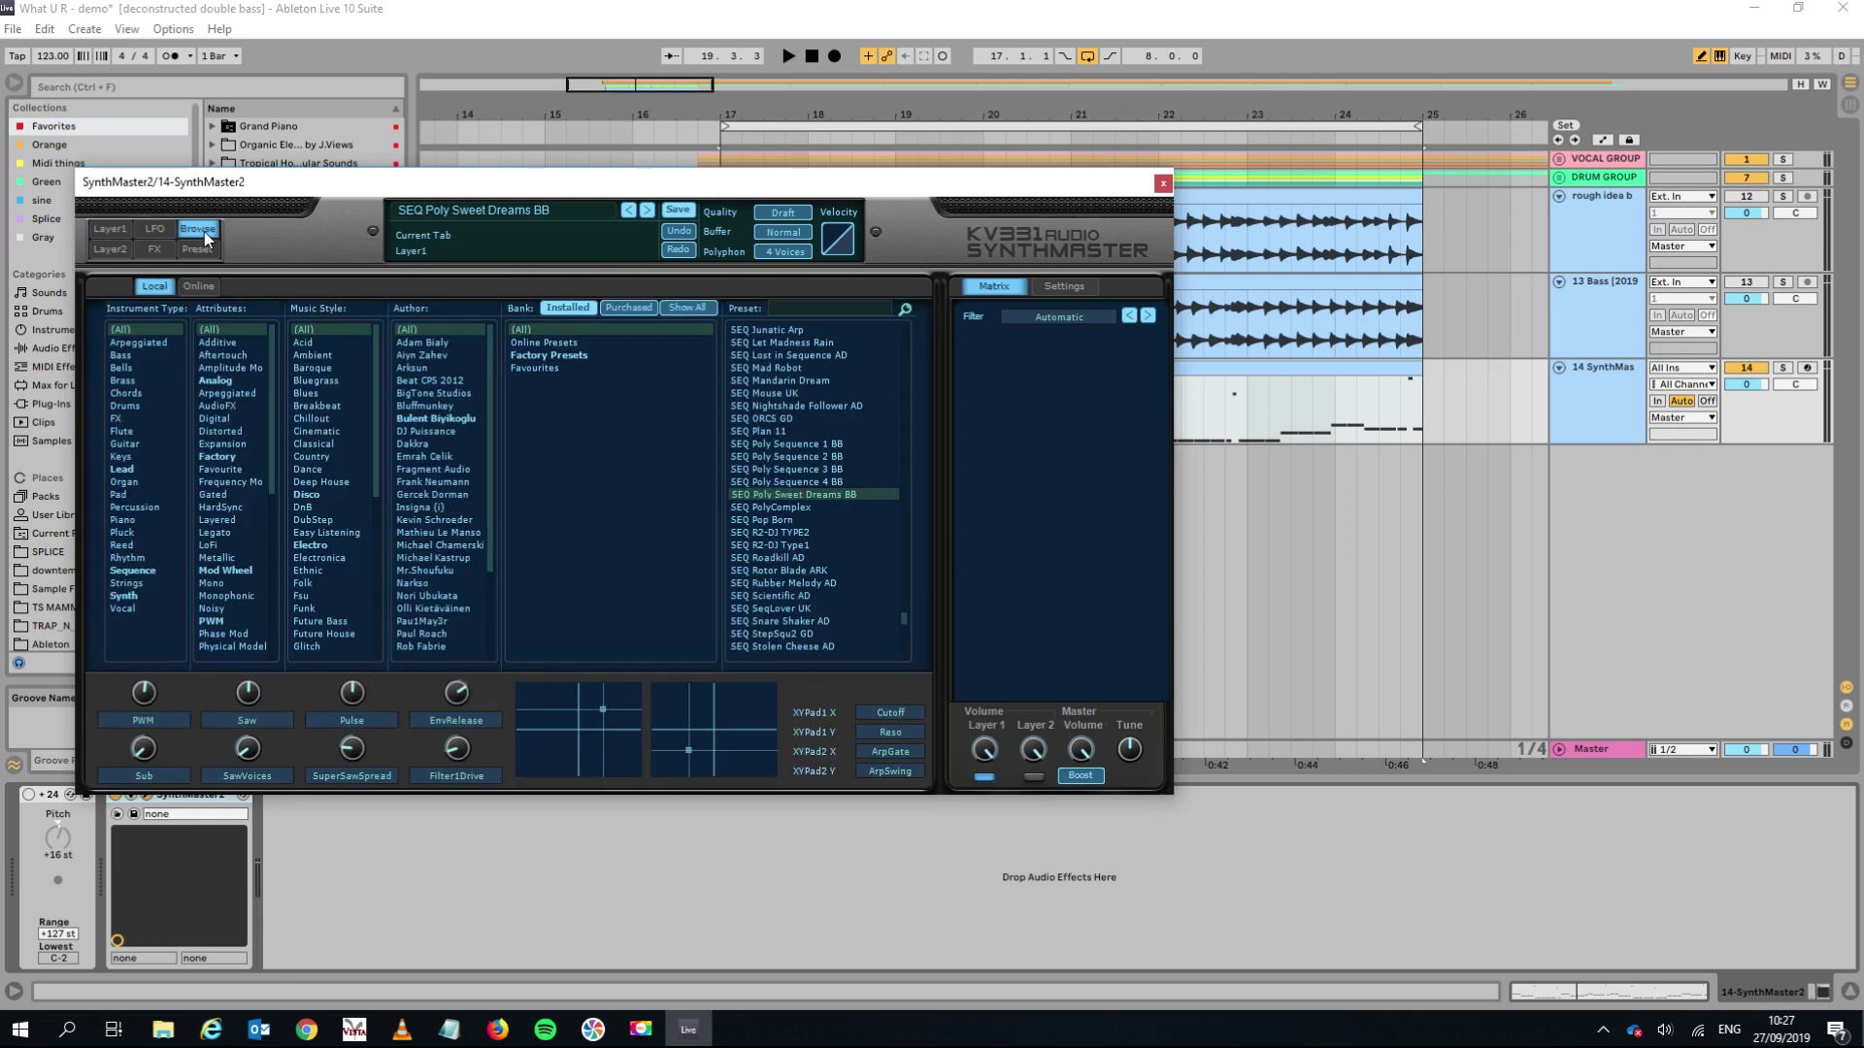
click(130, 355)
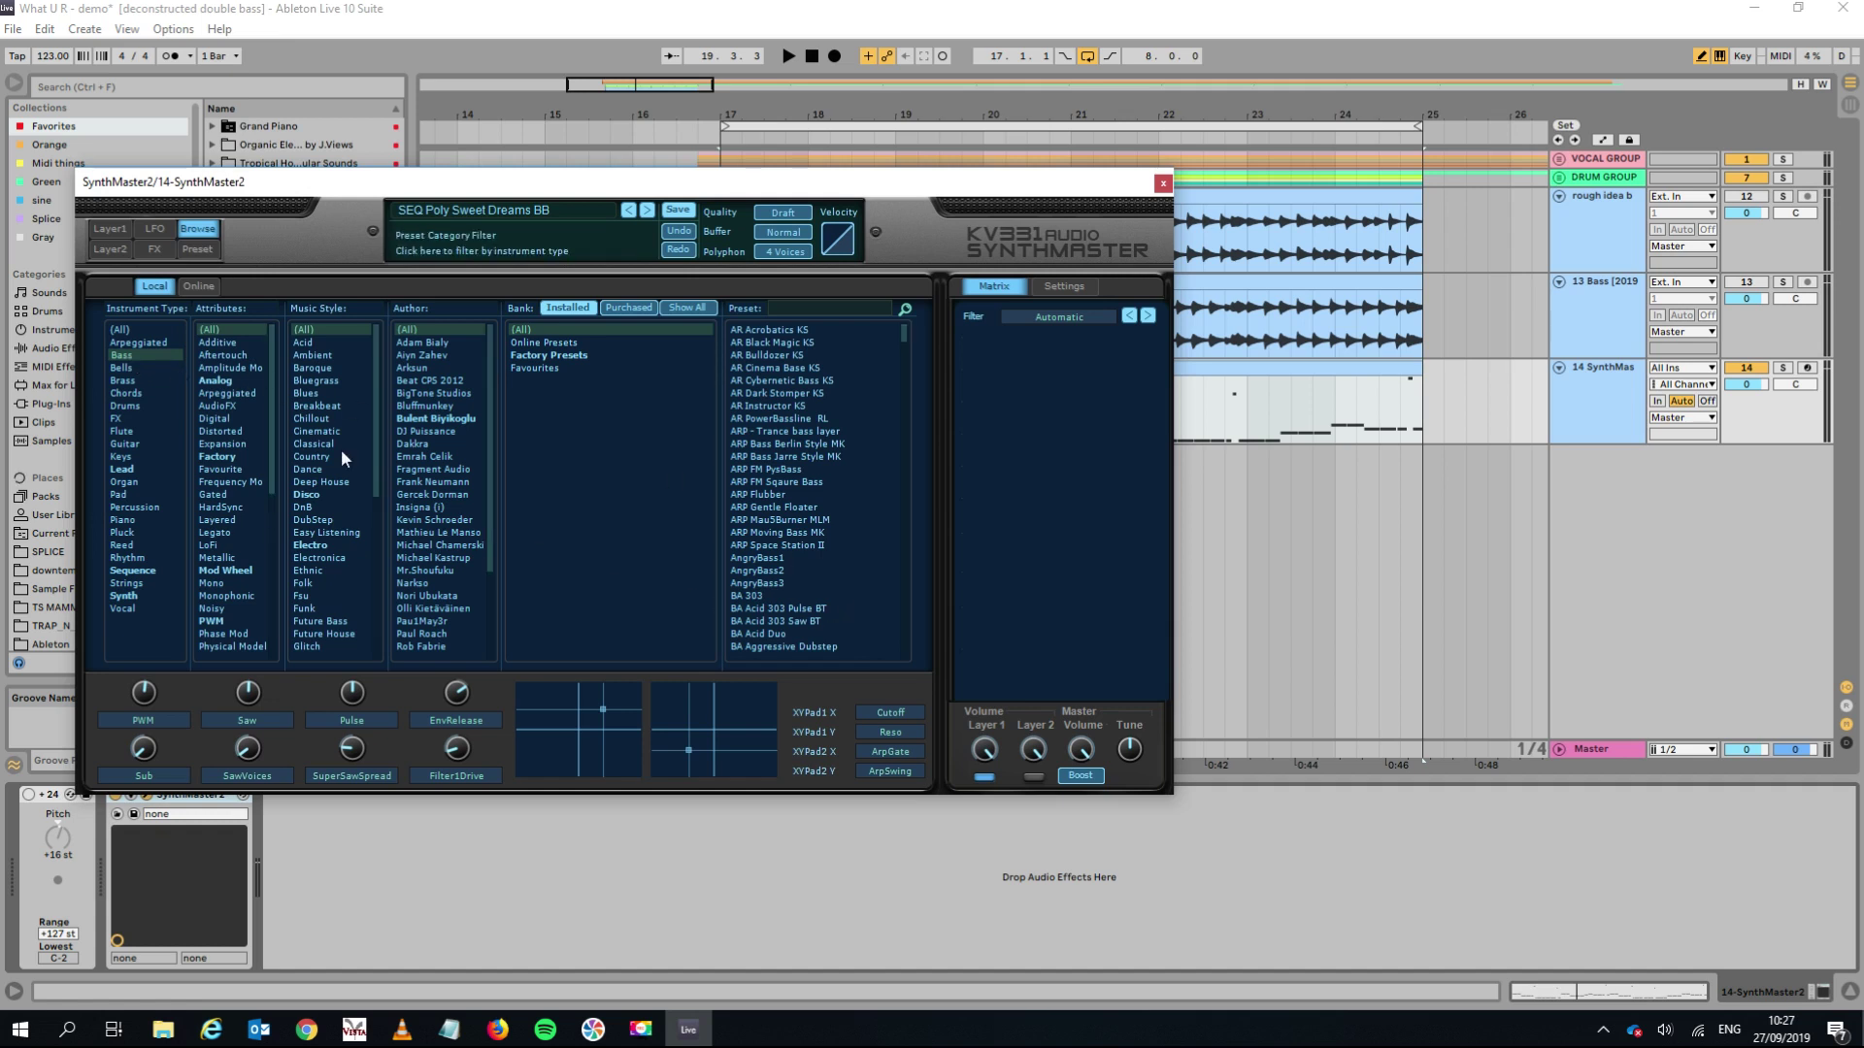
click(906, 620)
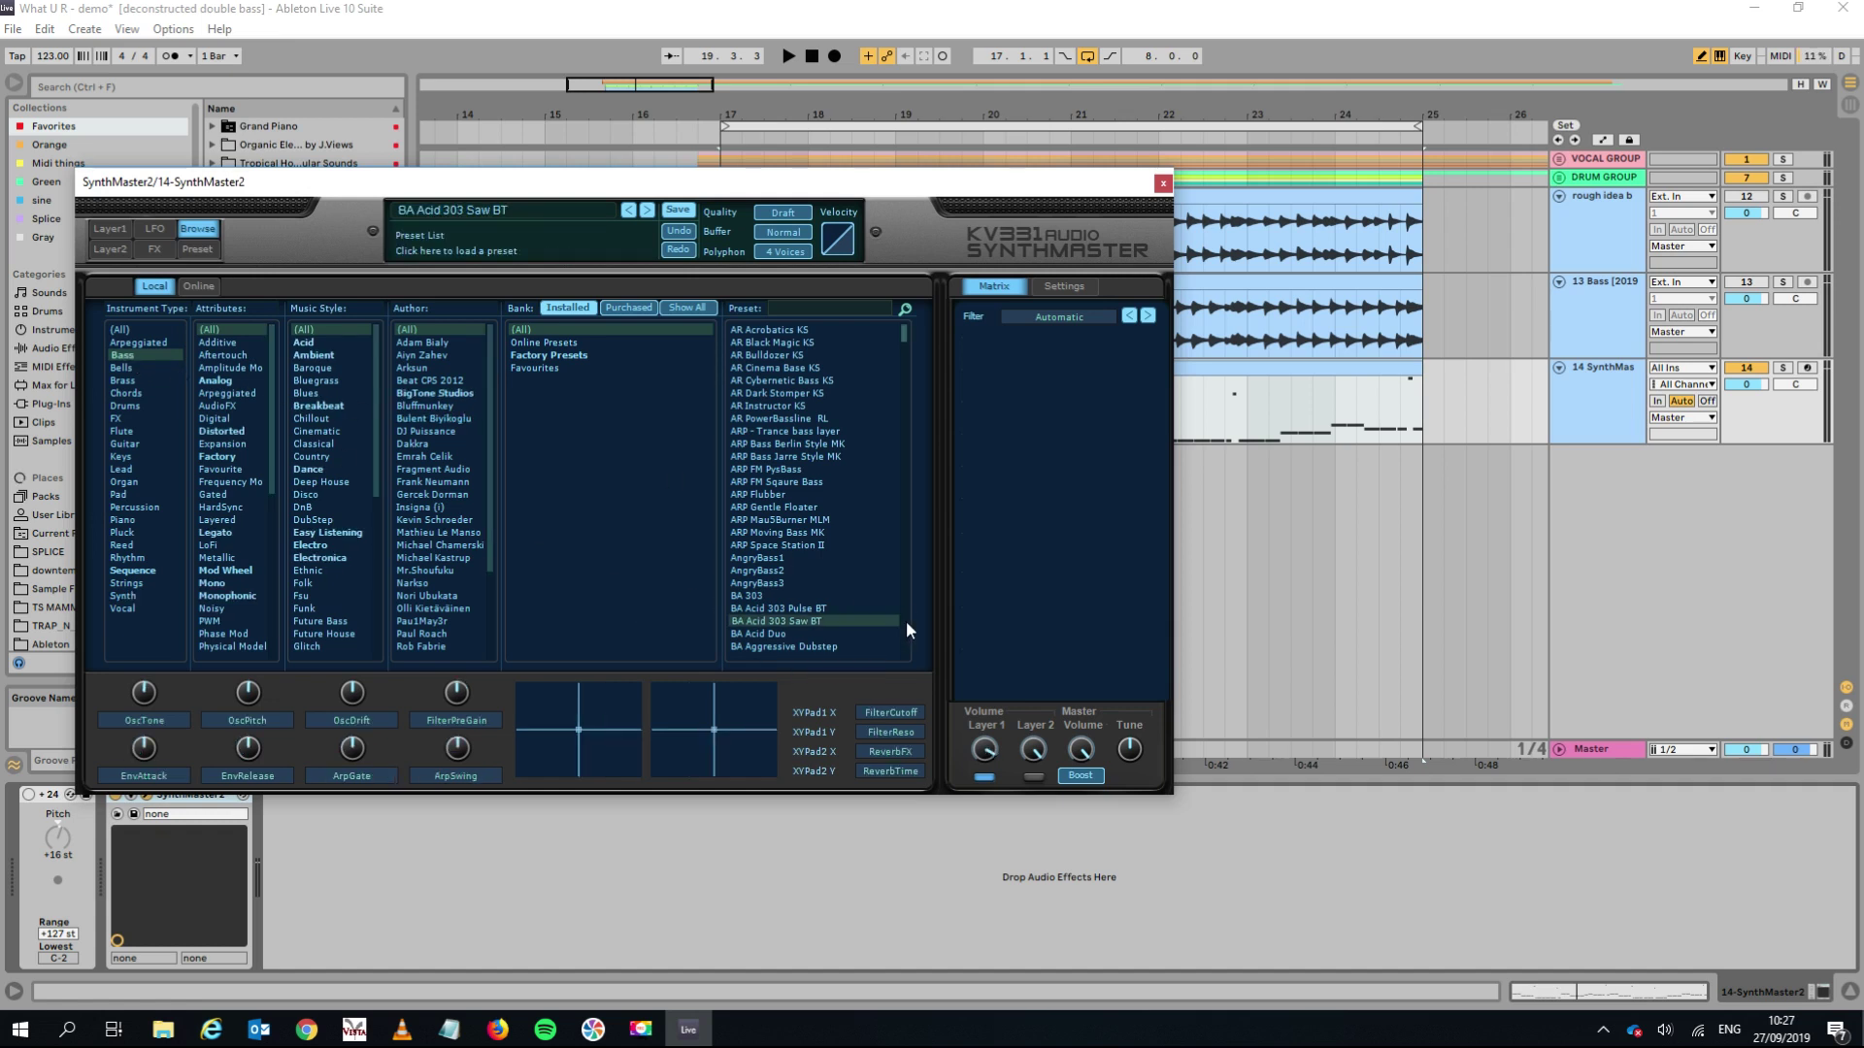
Audition further SynthMaster2 Bass presets during playback, including BA Classic Goa 303 and BA Chaos Bass.
key(space)
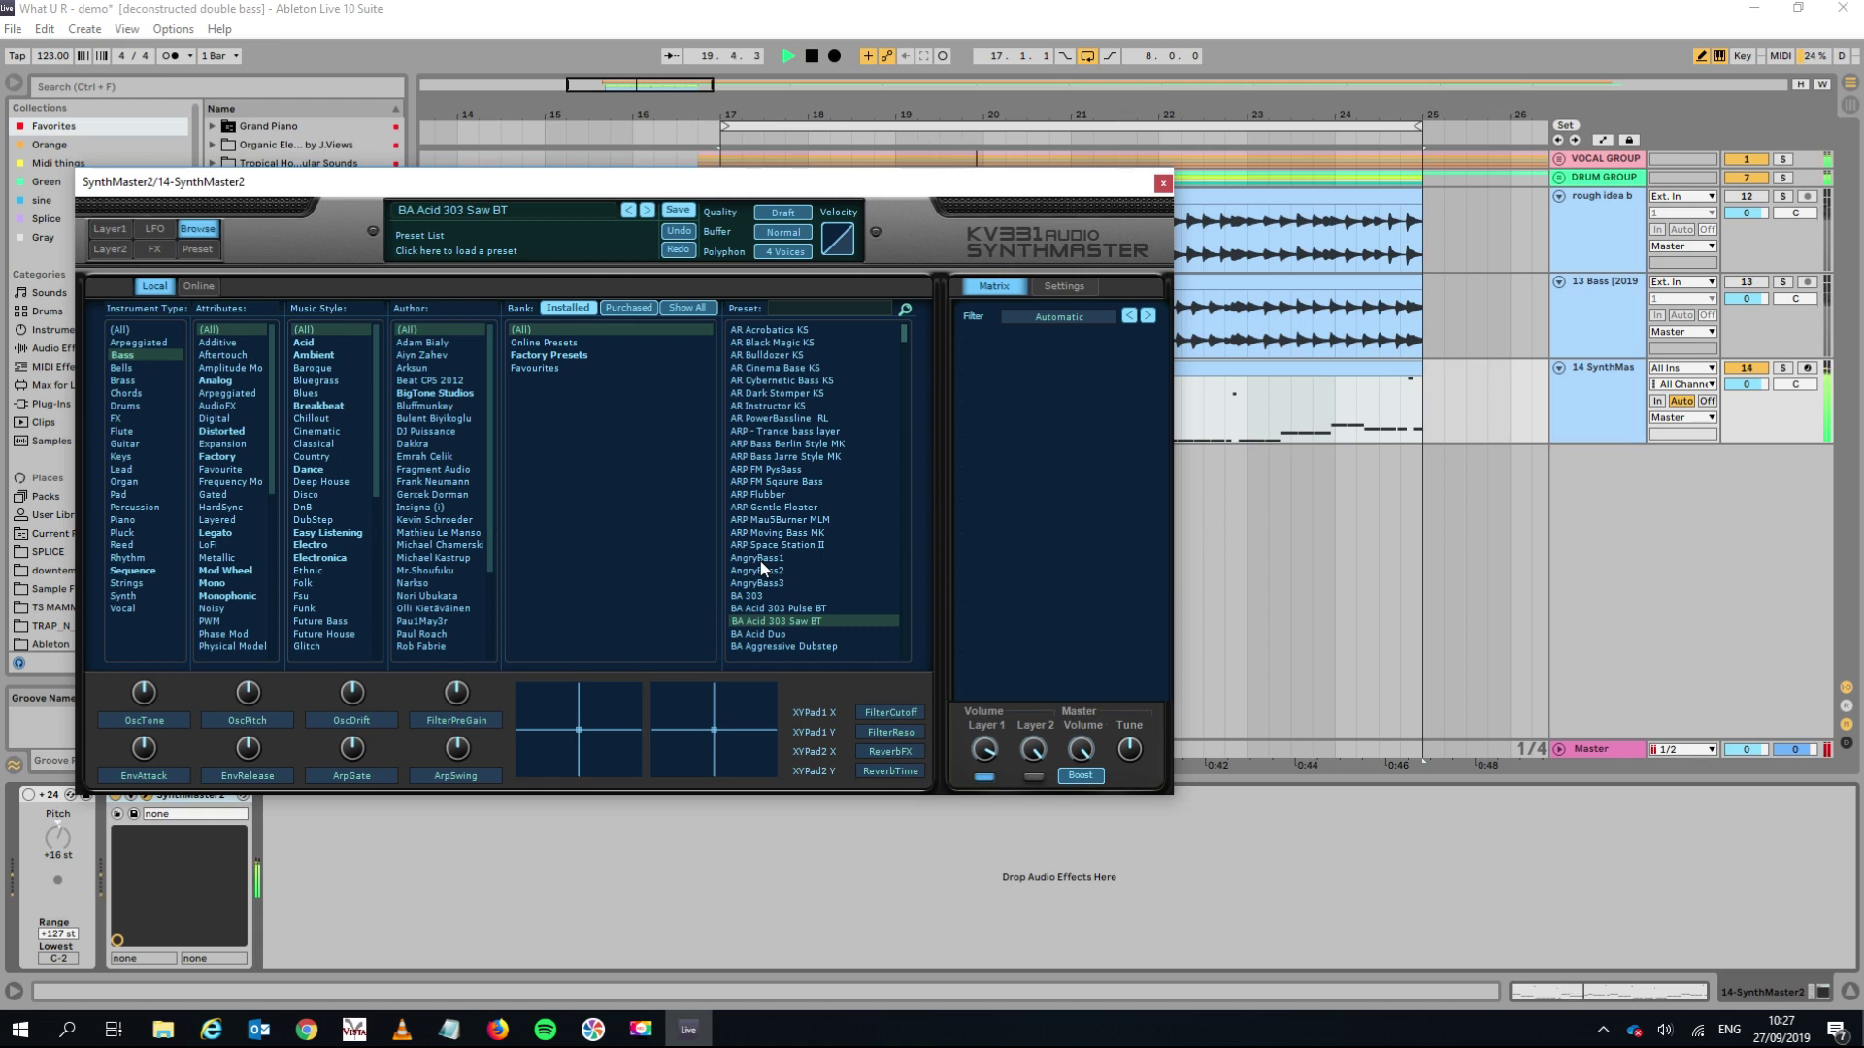
scroll(808, 626, down, 5)
click(808, 633)
click(772, 456)
click(798, 390)
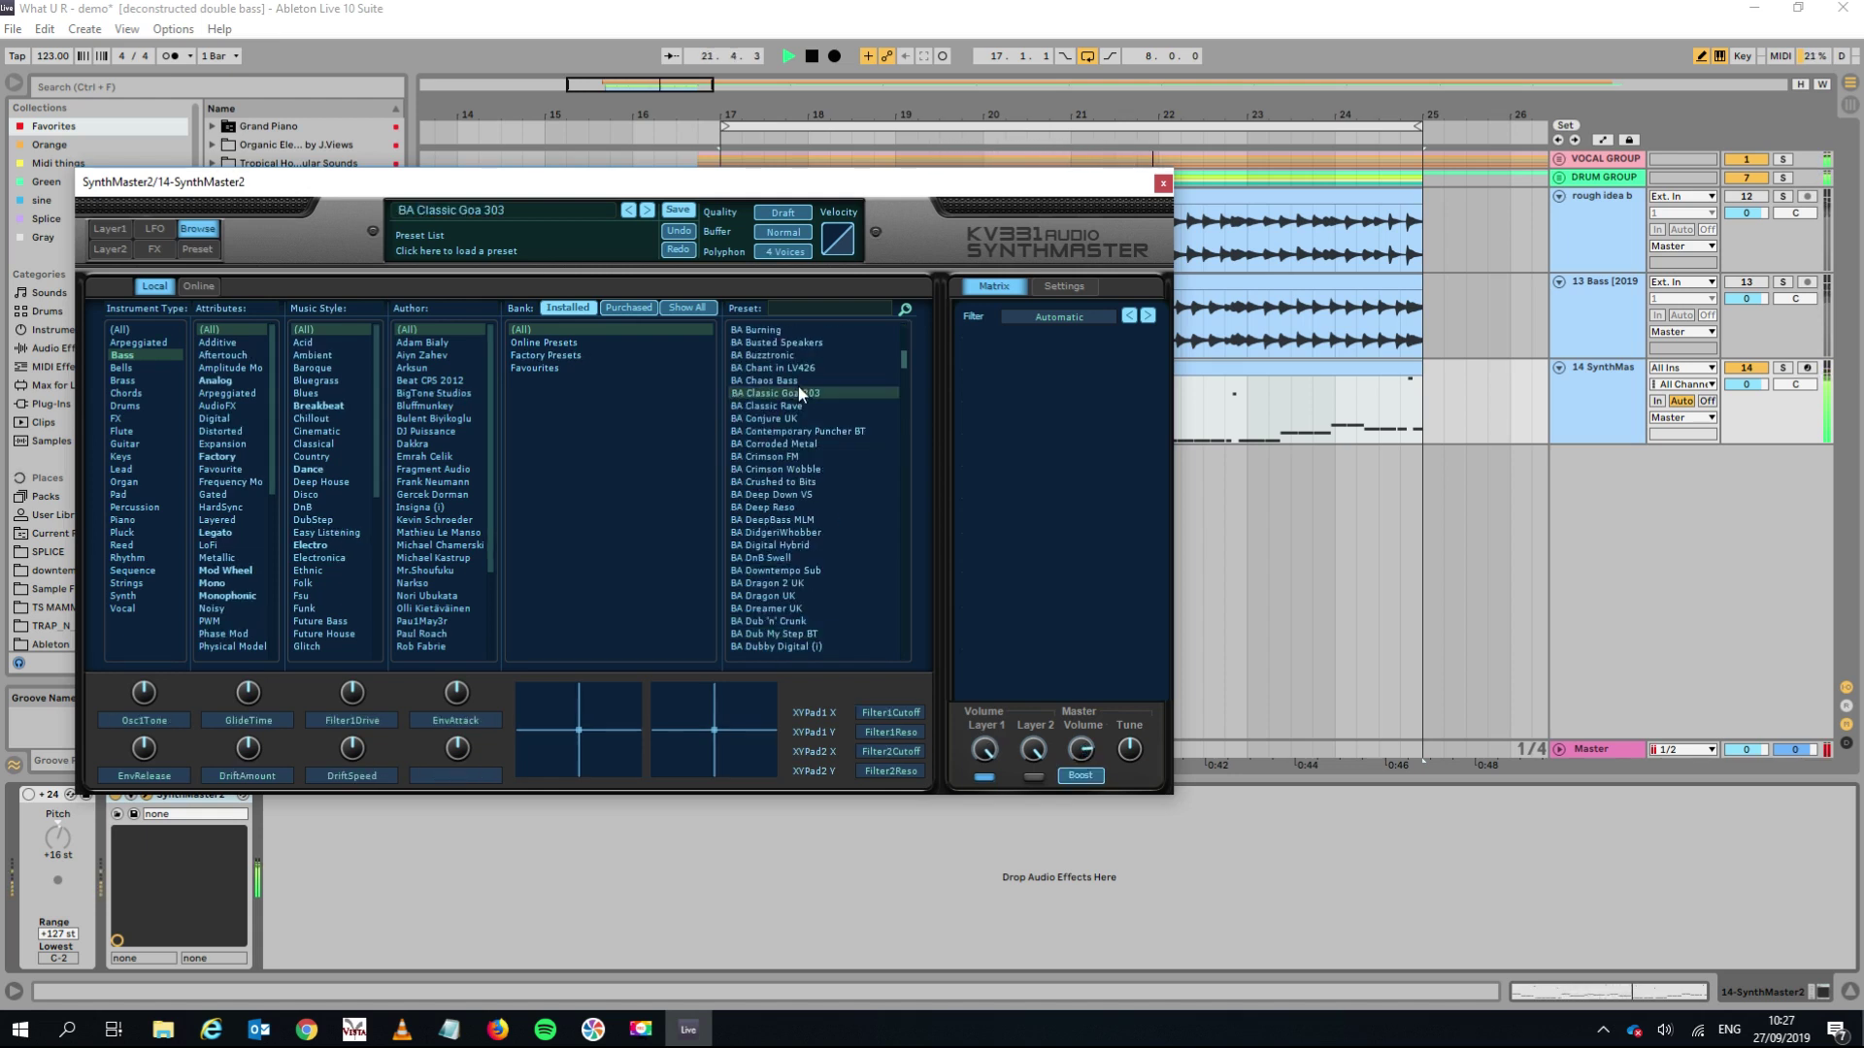
click(783, 376)
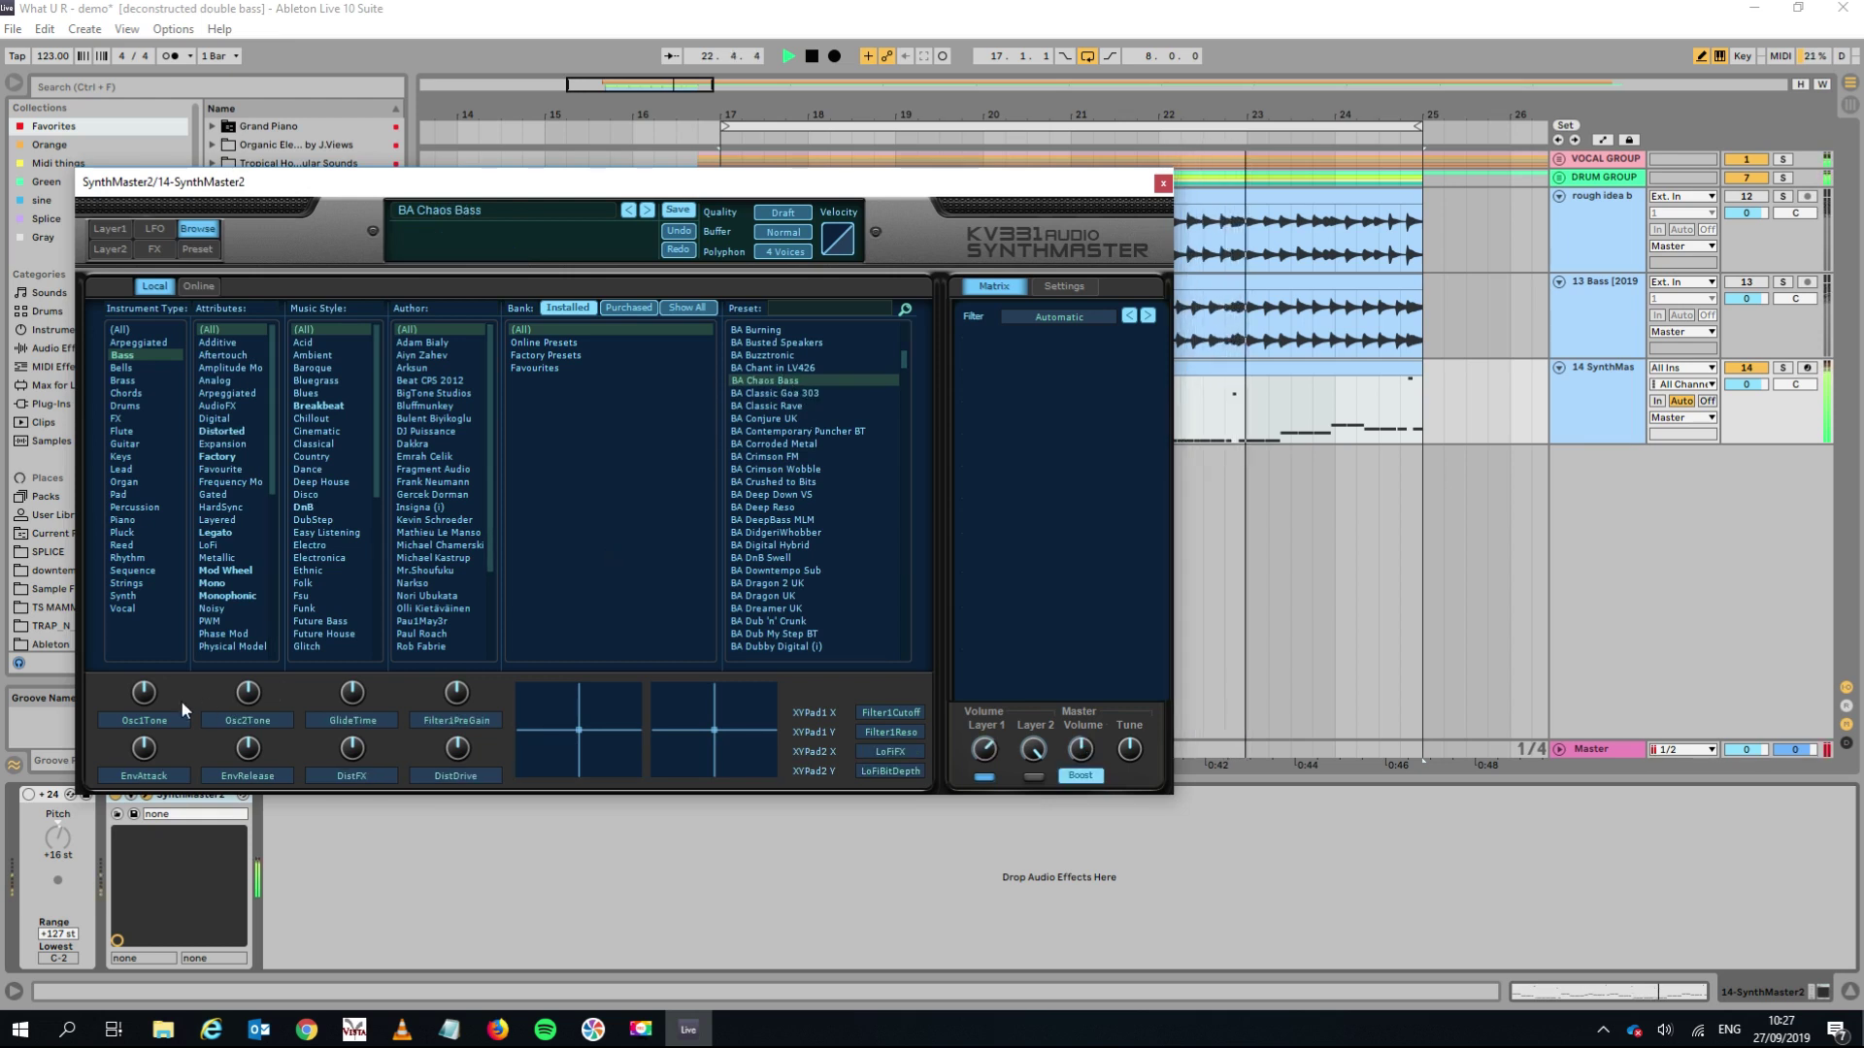
Reactivate the Pitch effect and audition the presets BA Contemporary Puncher BT, BA DidgeriWhobber and BA Chant in LV426.
click(25, 794)
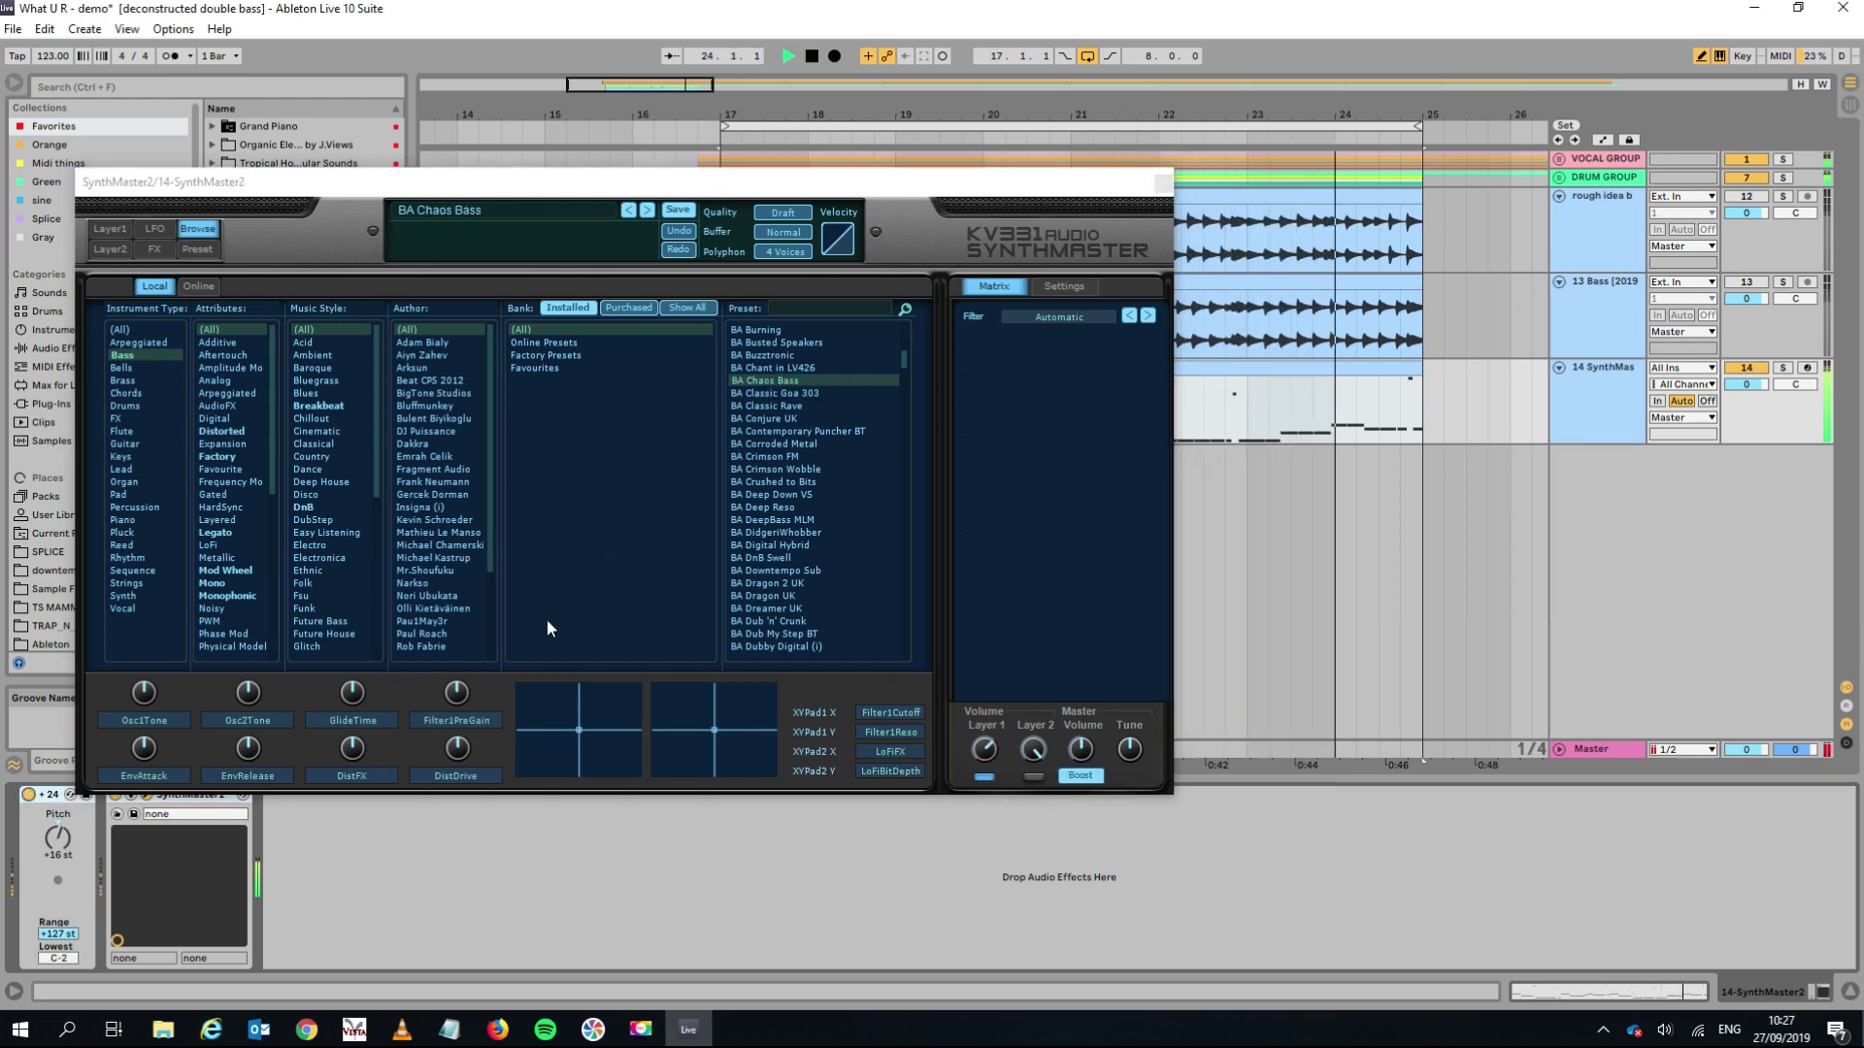
click(771, 432)
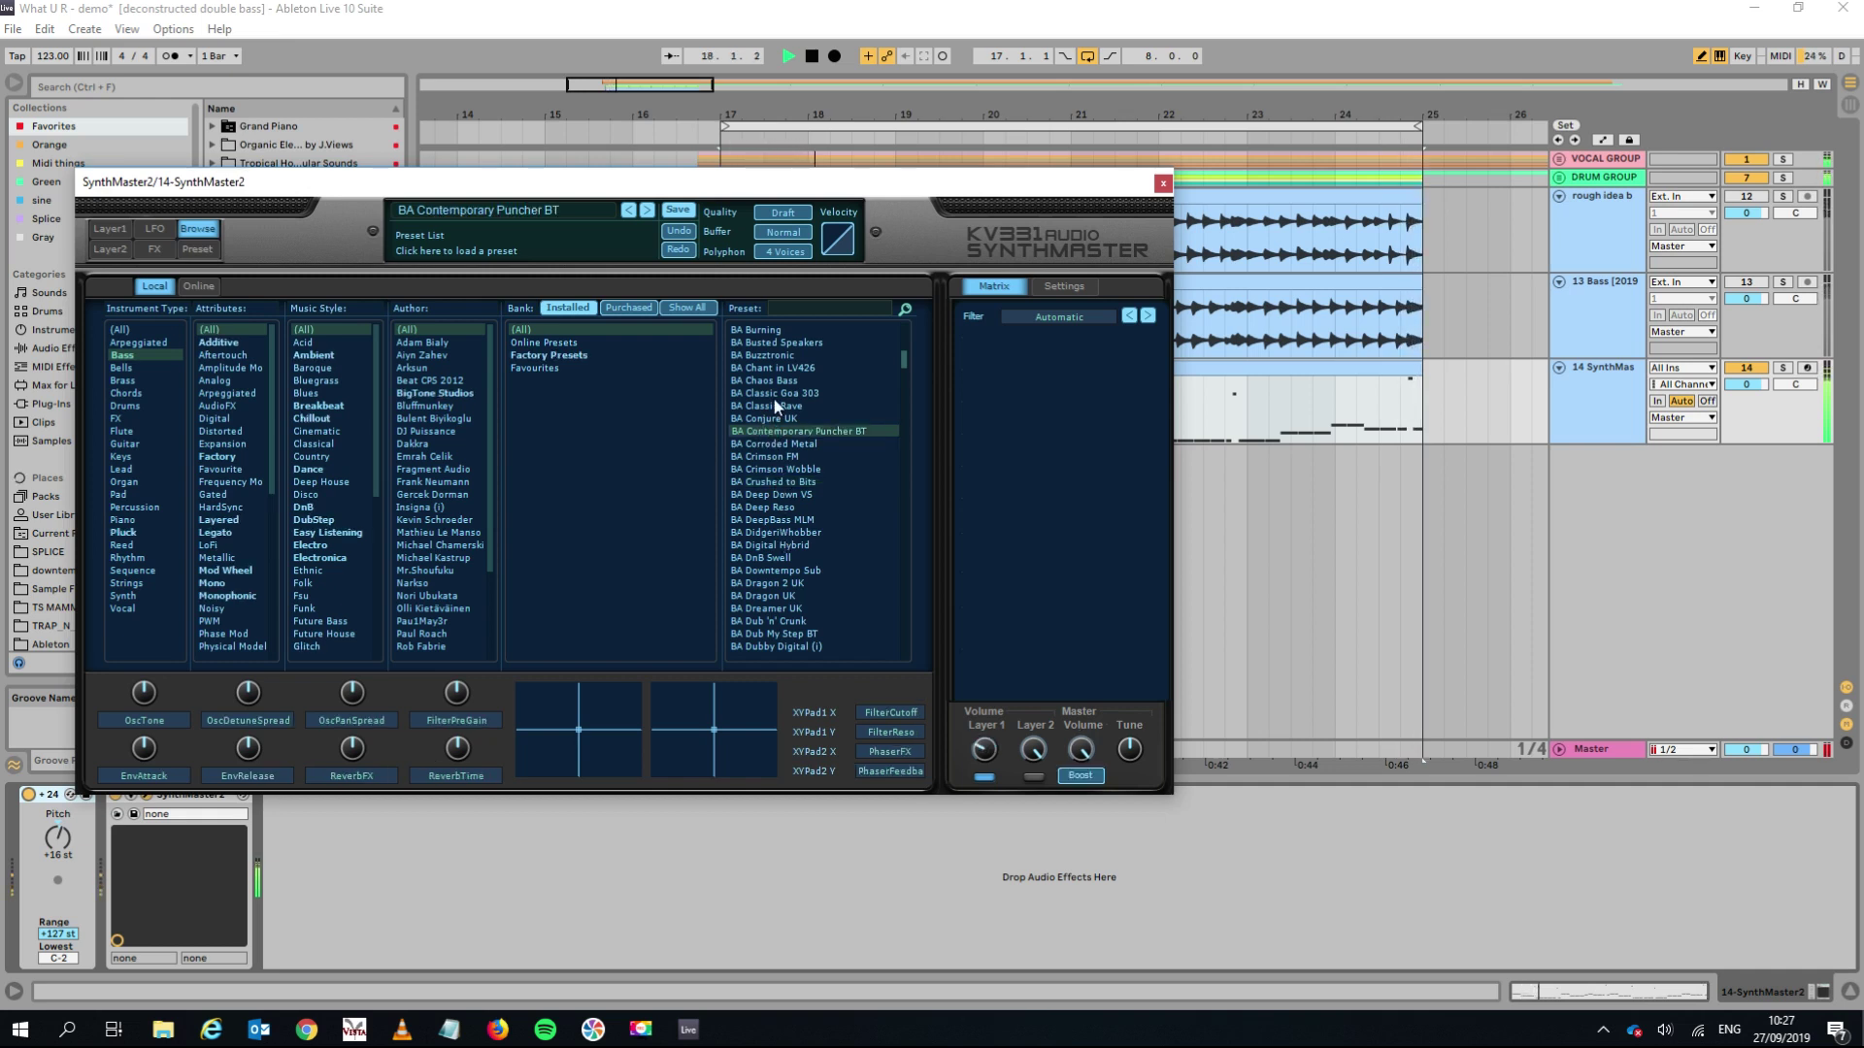
click(772, 532)
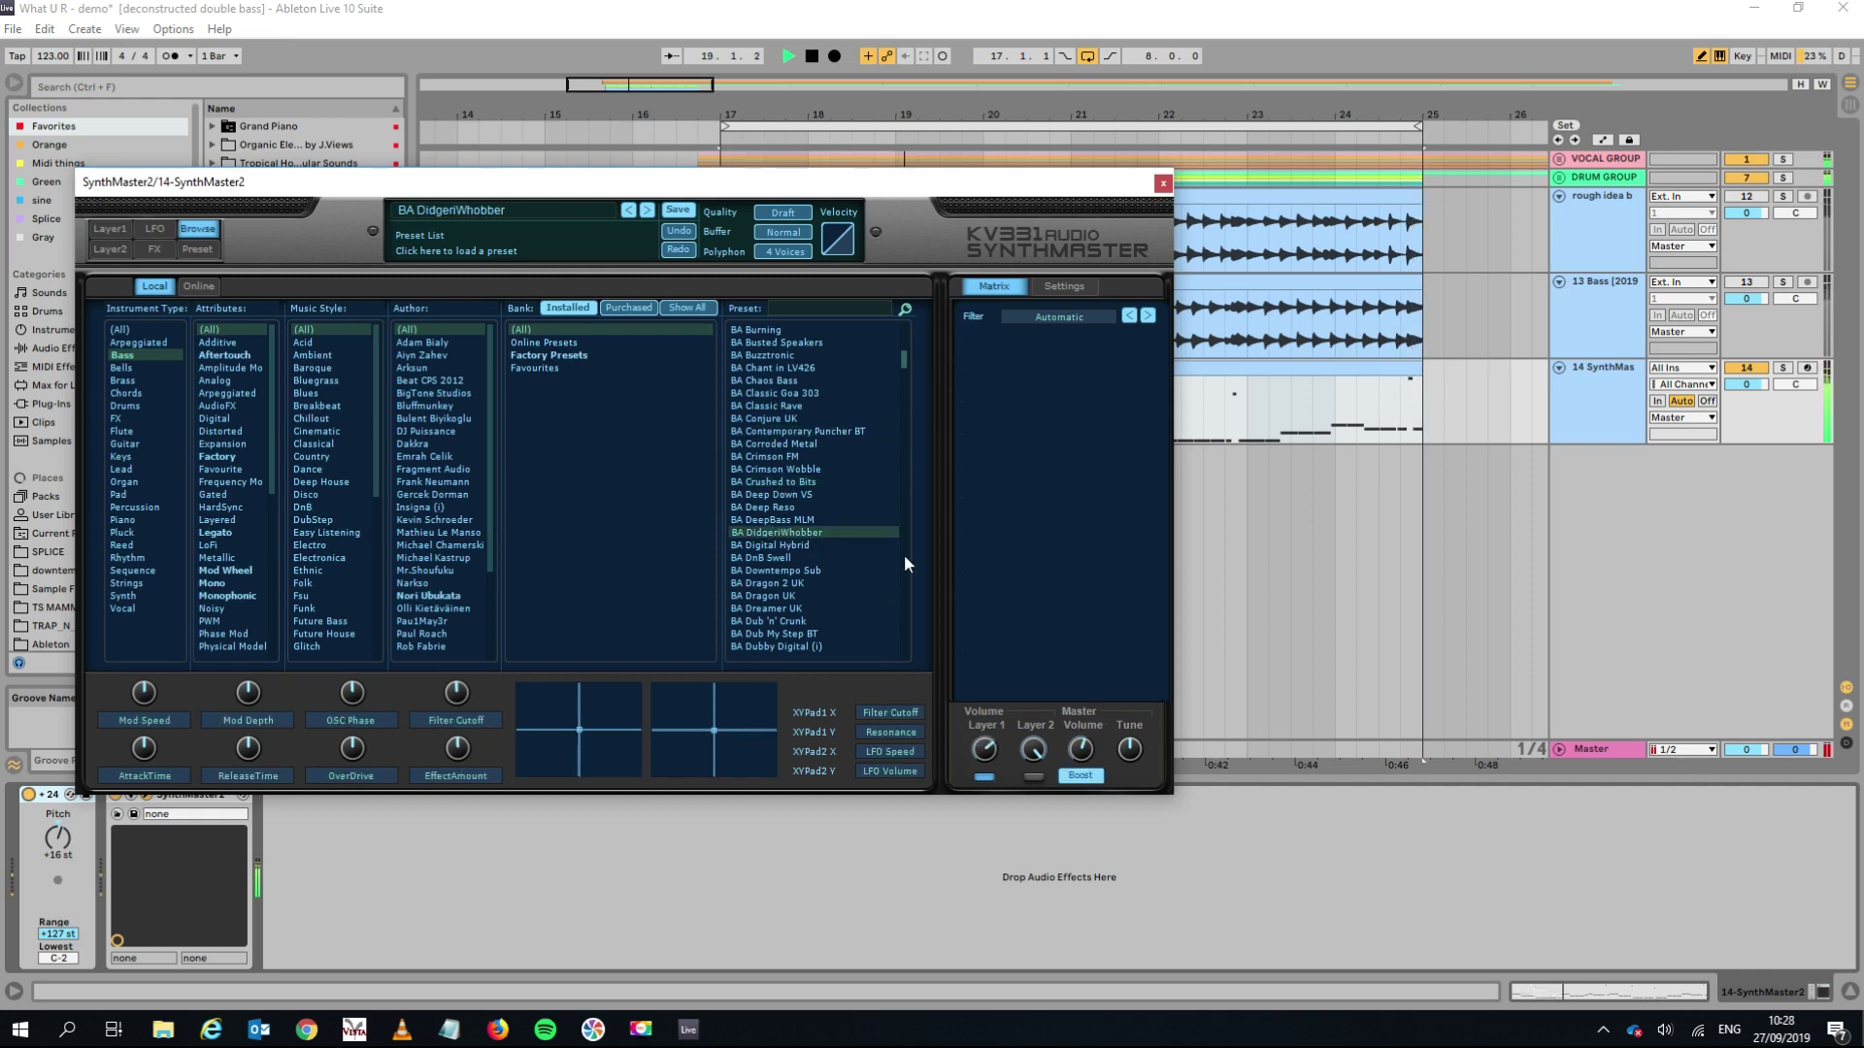
click(905, 368)
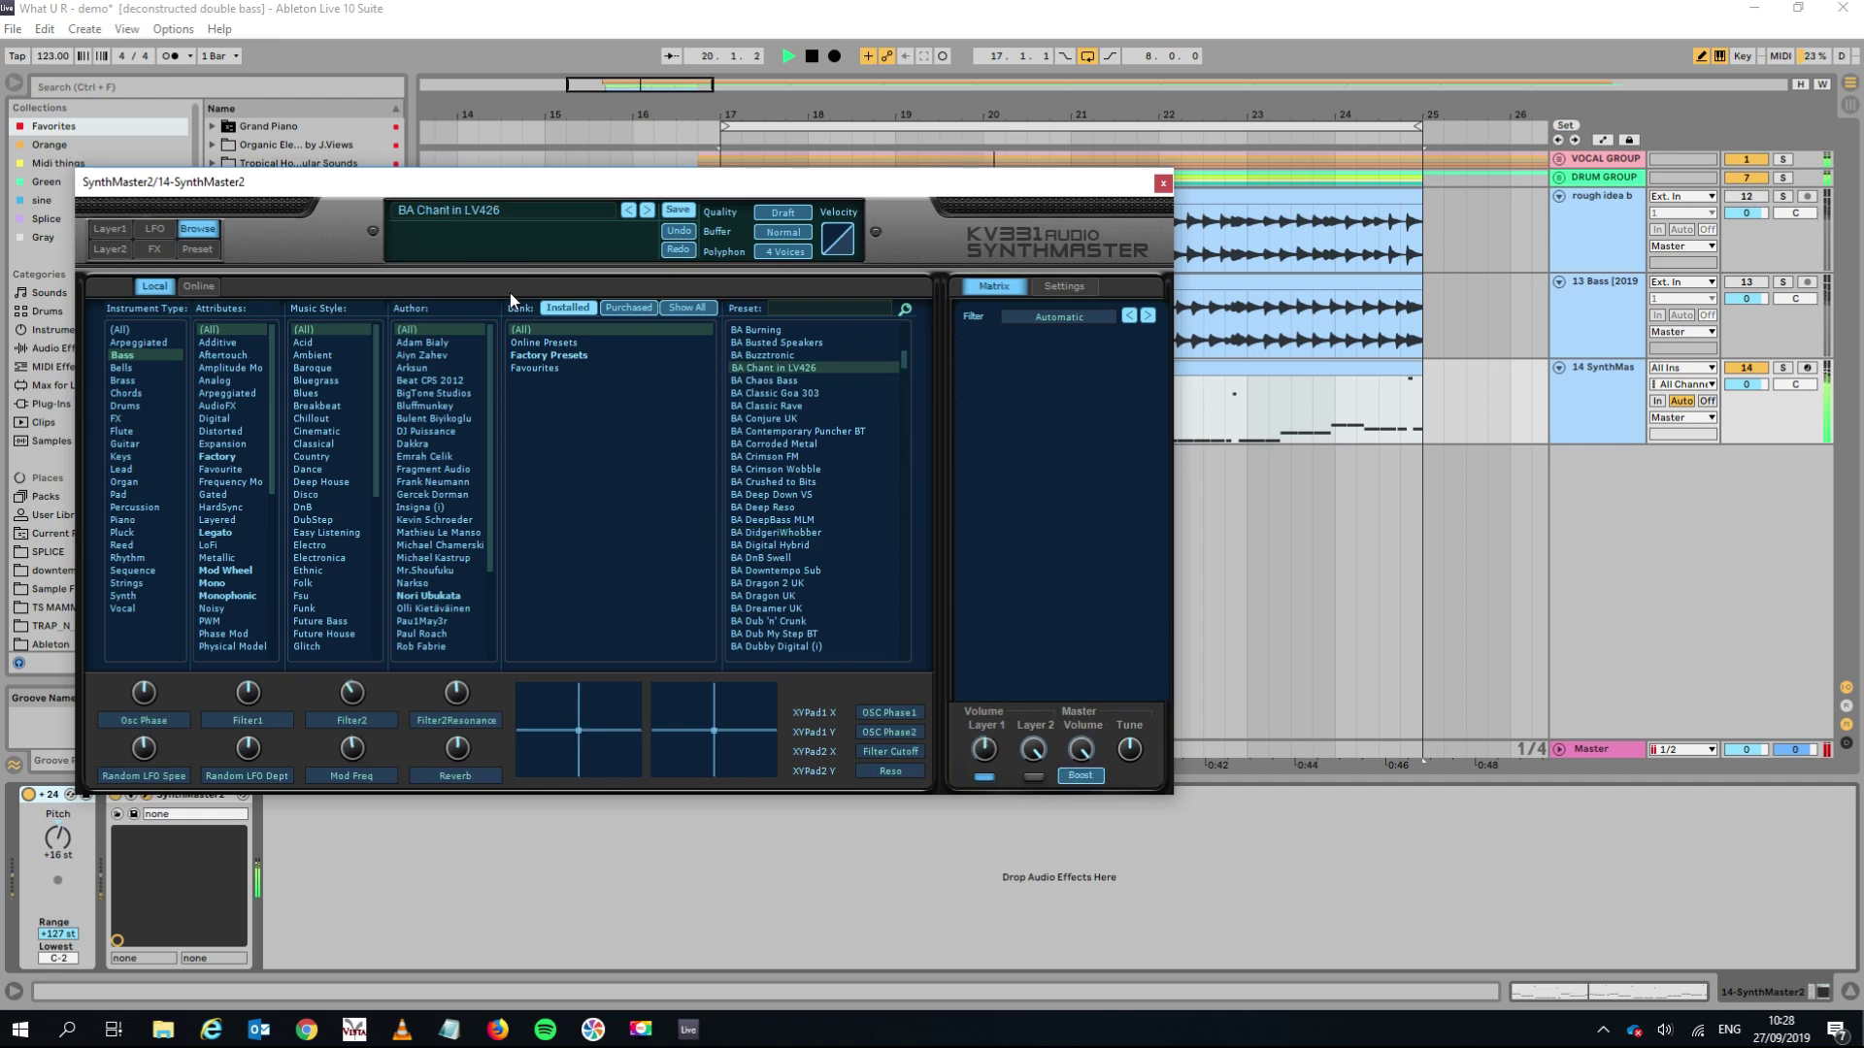
Search the Bass presets for "pink" and "floyd", and load and play BA Floyd Bass MK.
click(792, 308)
text(pink)
key(Return)
key(space)
double_click(790, 306)
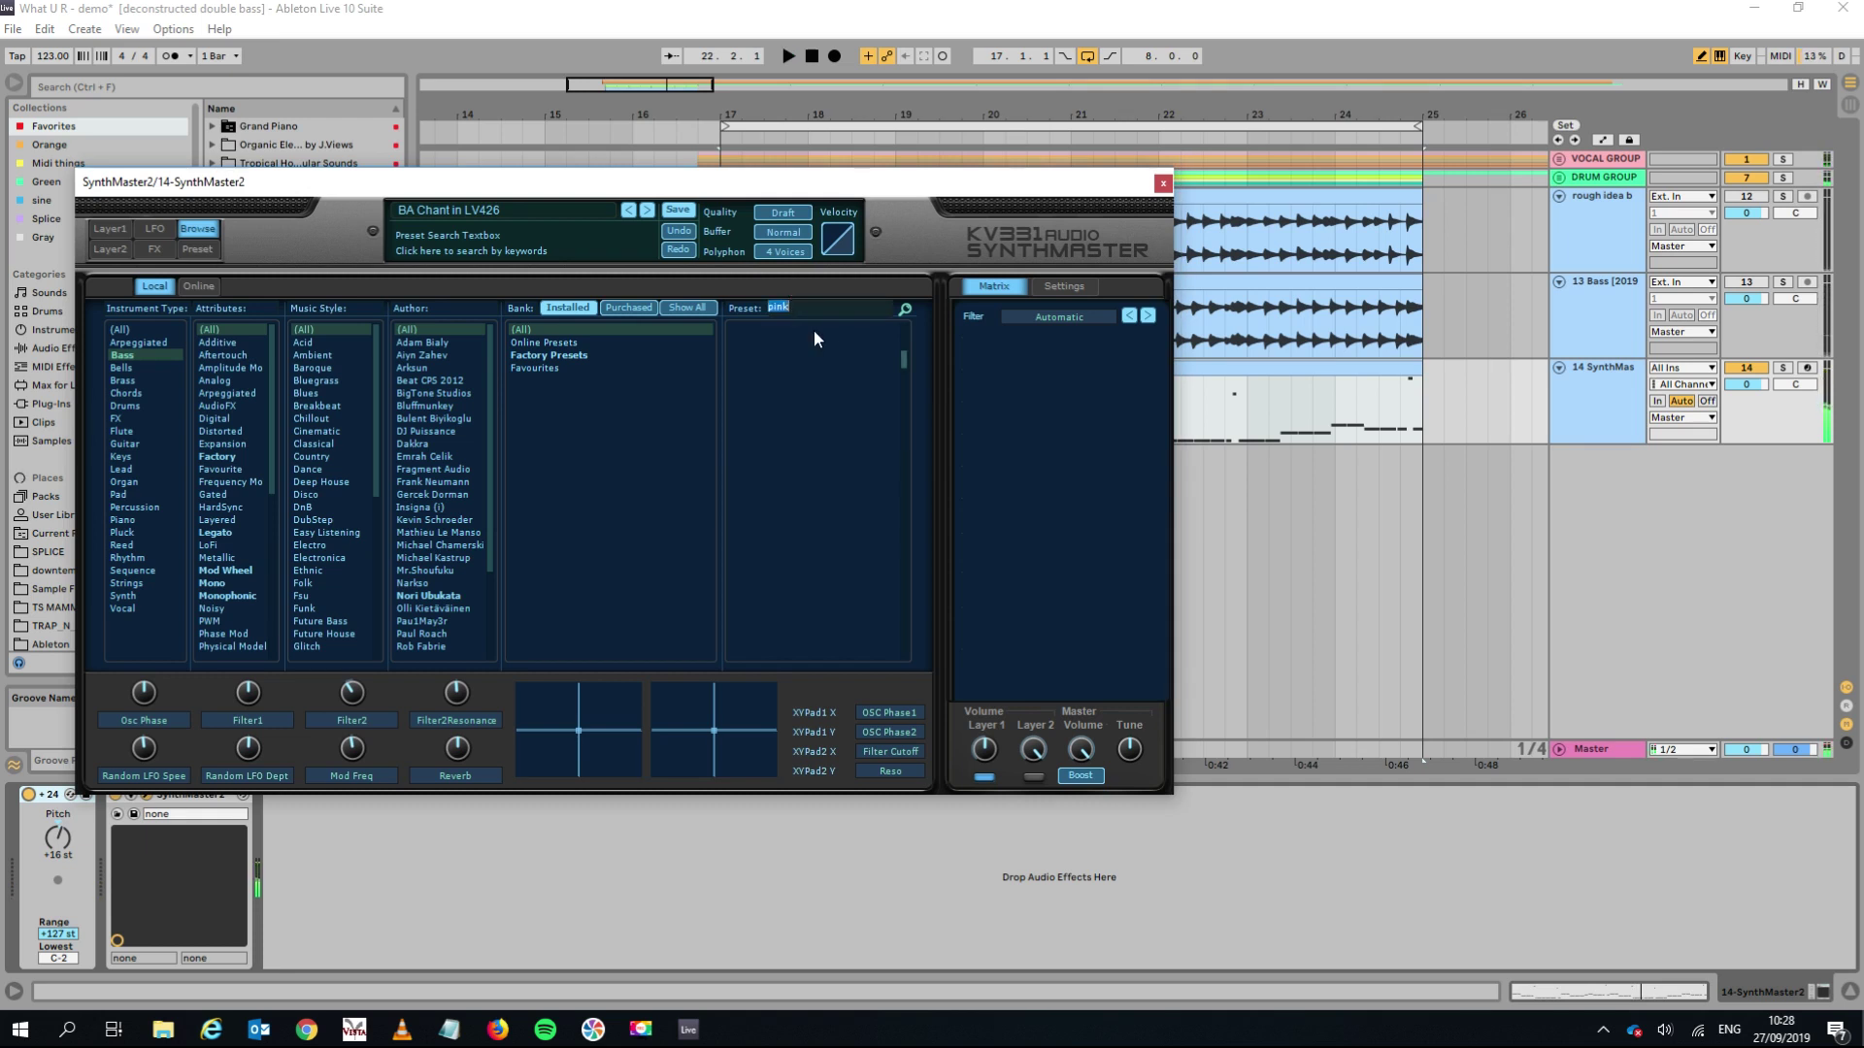
text(floyd)
click(808, 329)
key(space)
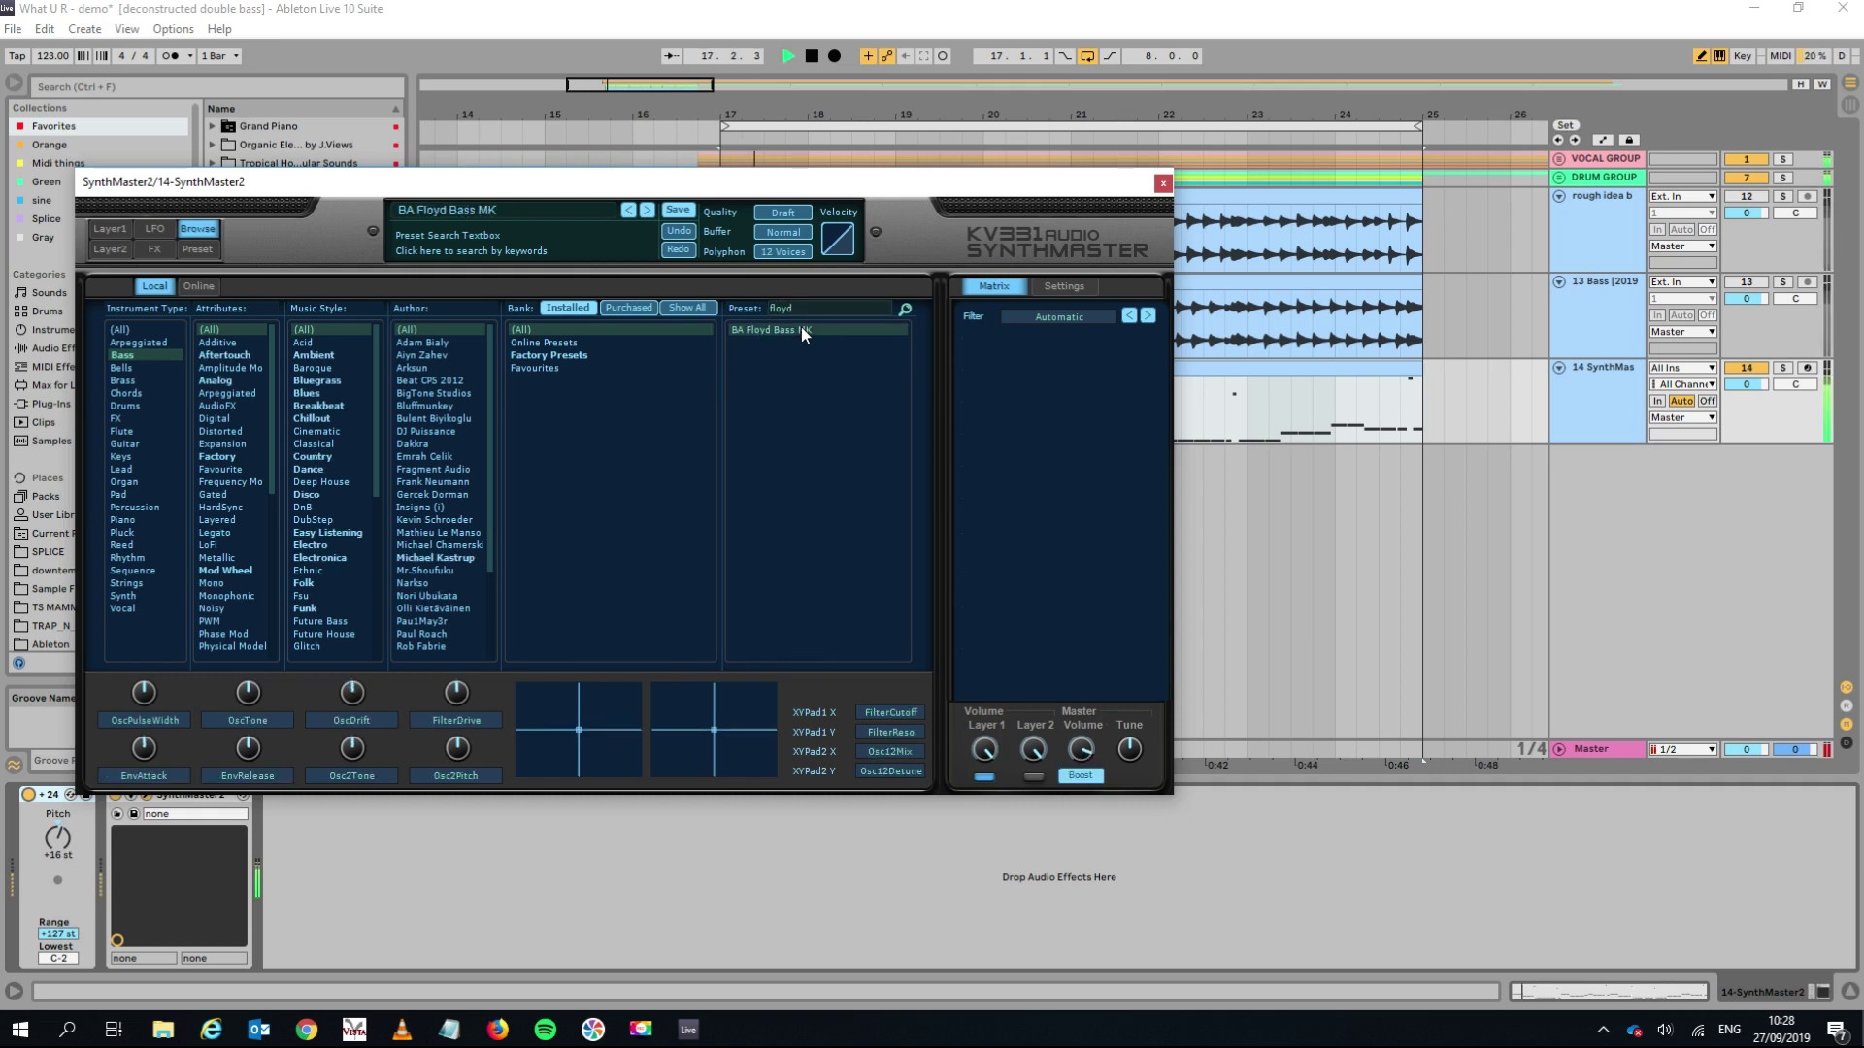
Close the SynthMaster2 window, open the MIDI Bass clip on track 14 and select its first two C#1 notes.
drag(917, 183, 1311, 655)
key(space)
double_click(855, 368)
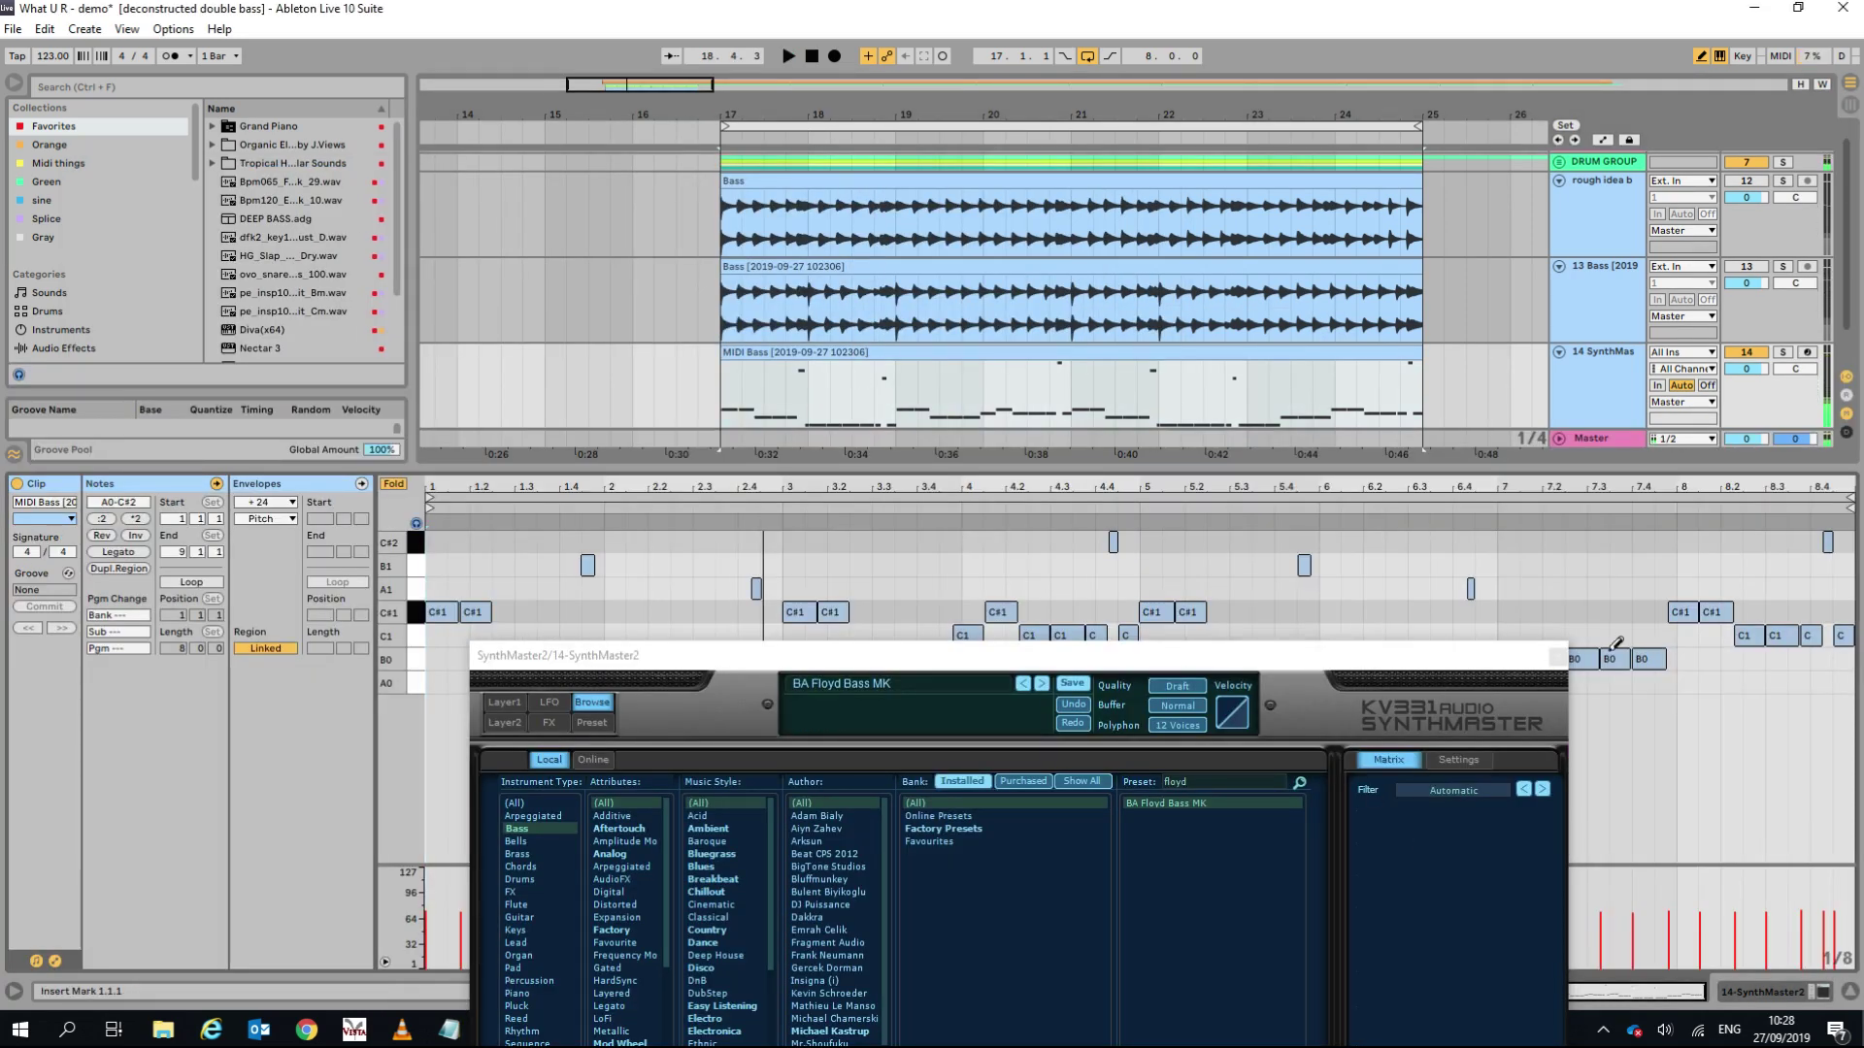
click(1557, 655)
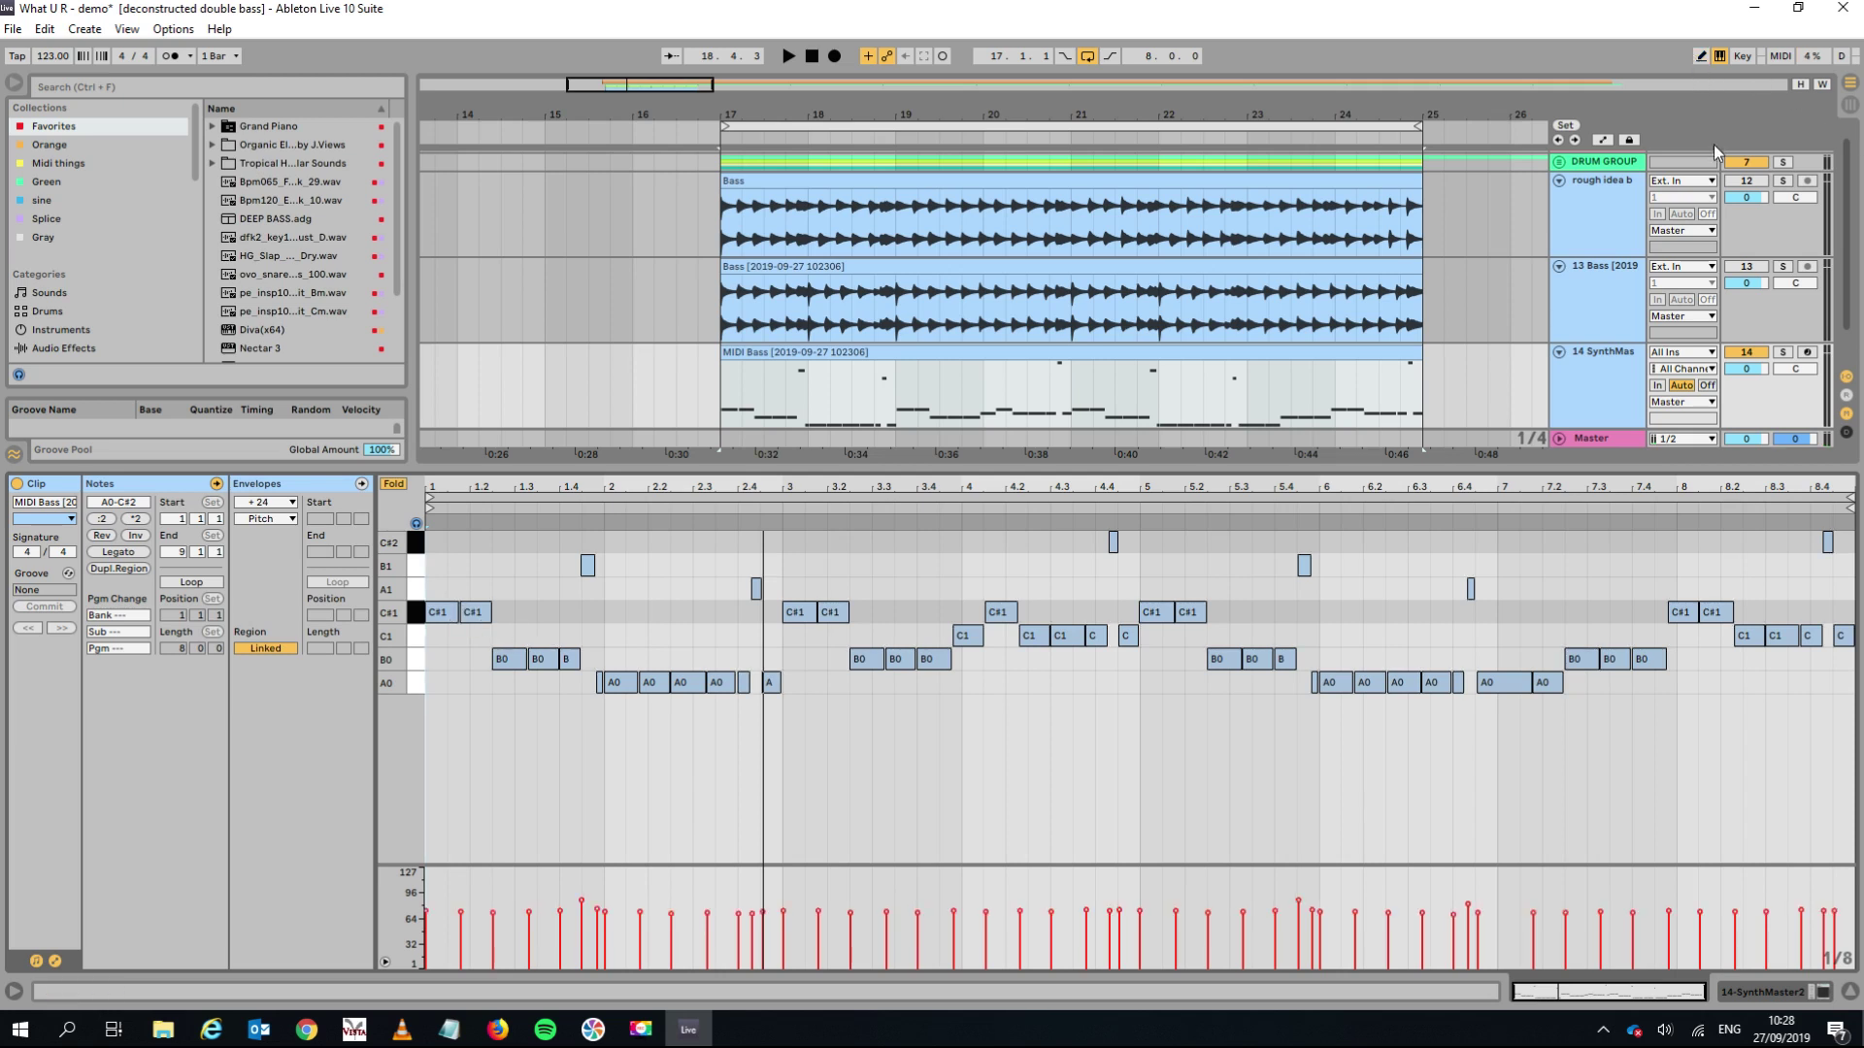
click(464, 582)
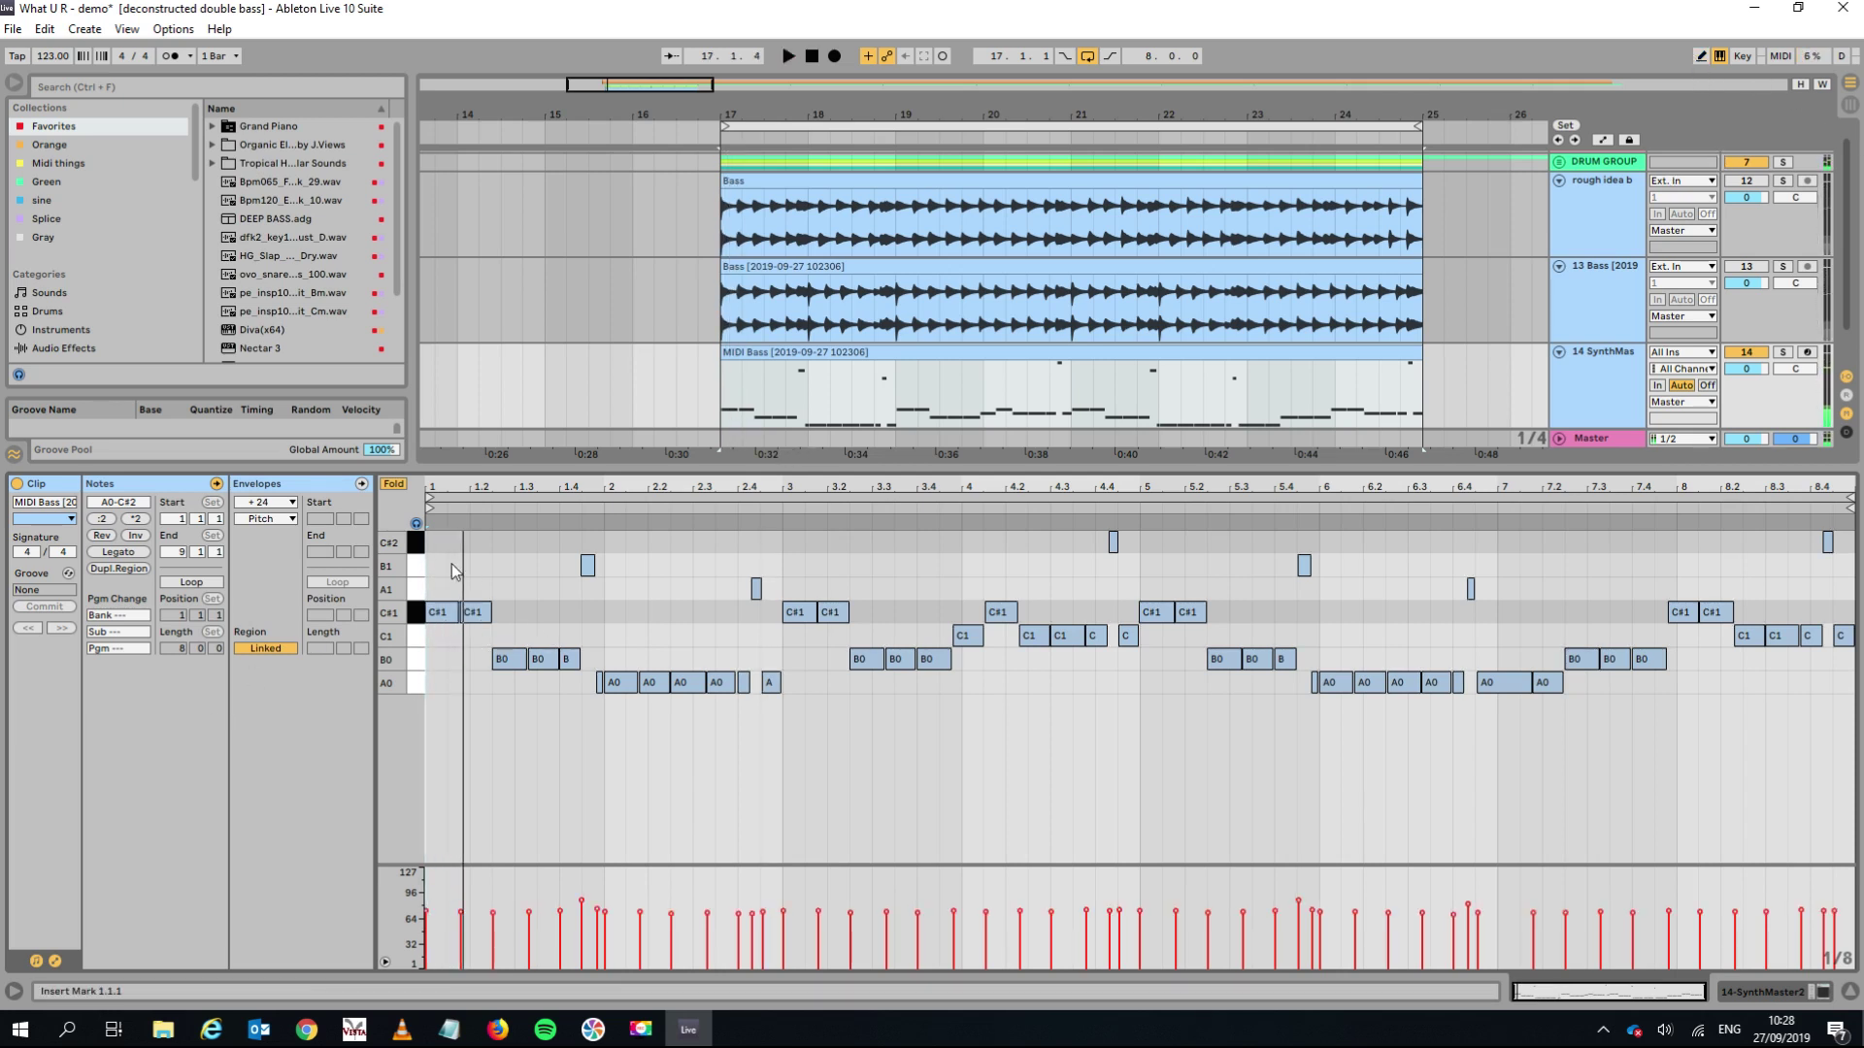
drag(448, 573, 464, 632)
key(space)
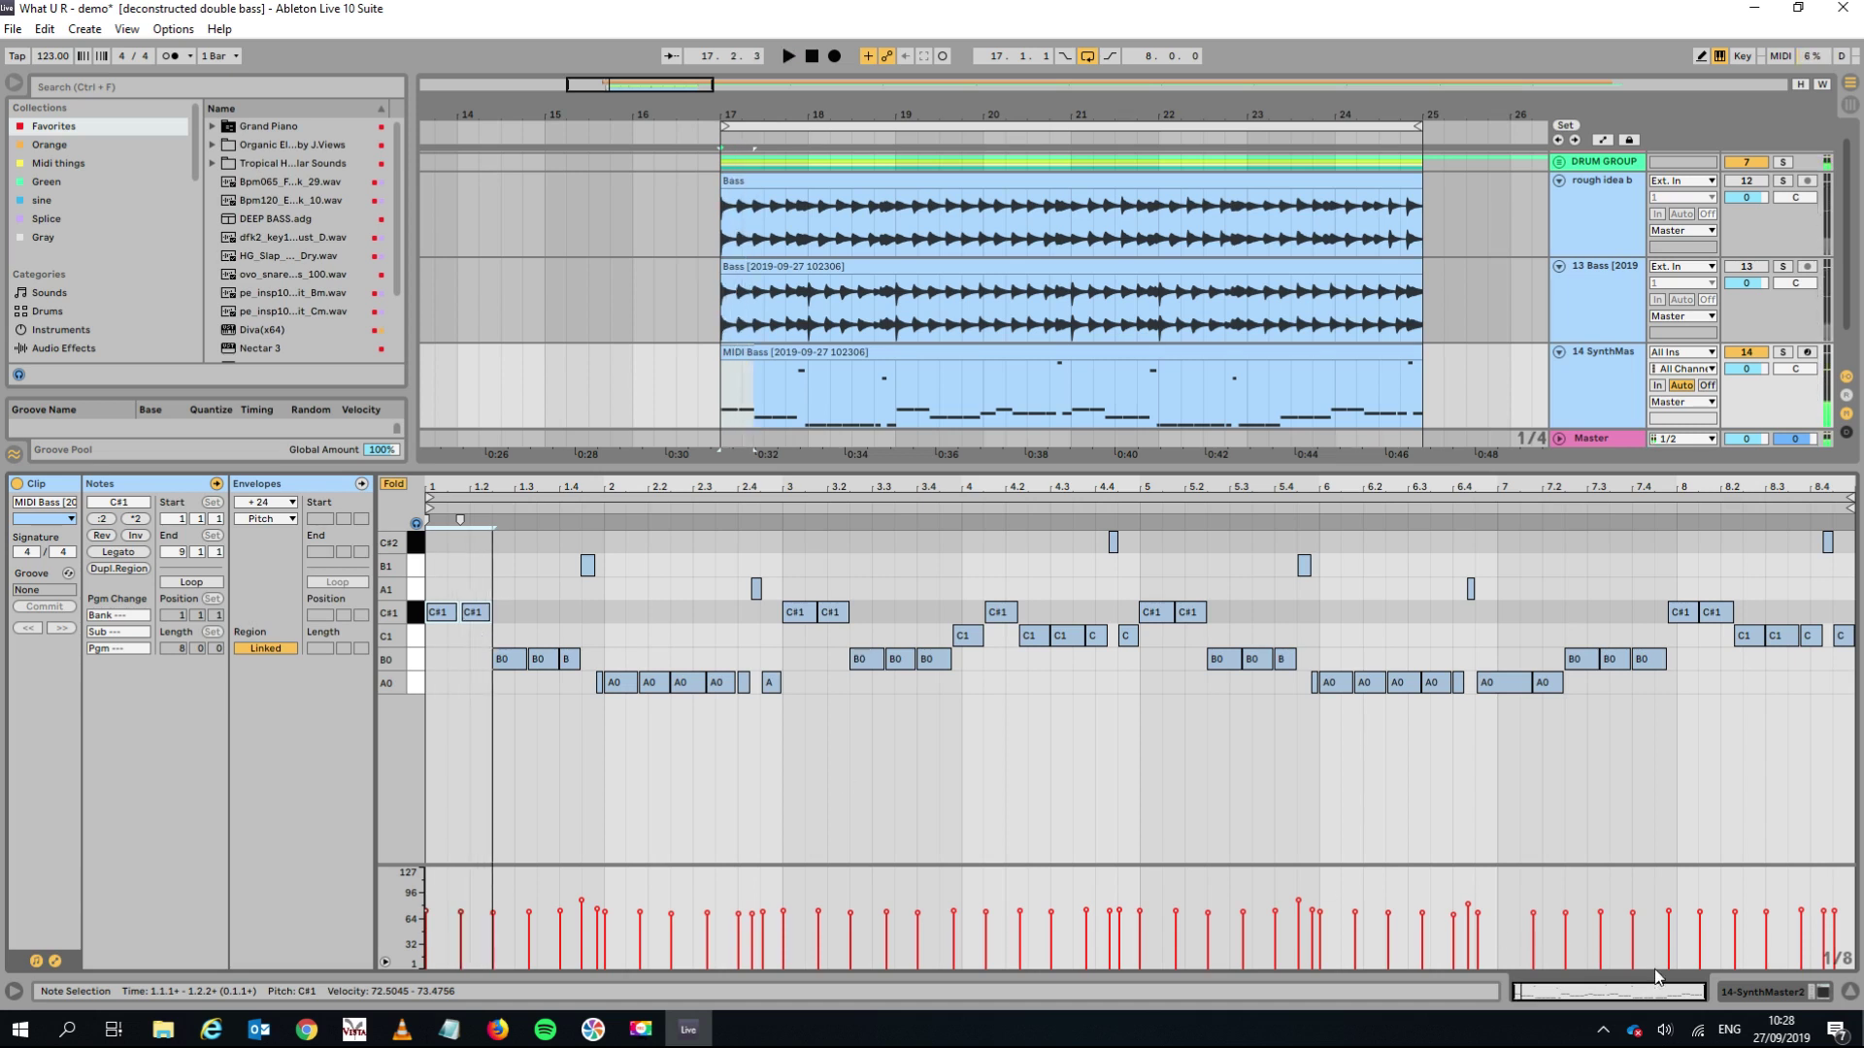
Set the Pitch effect on track 14 to +12 st and play the loop.
click(1761, 992)
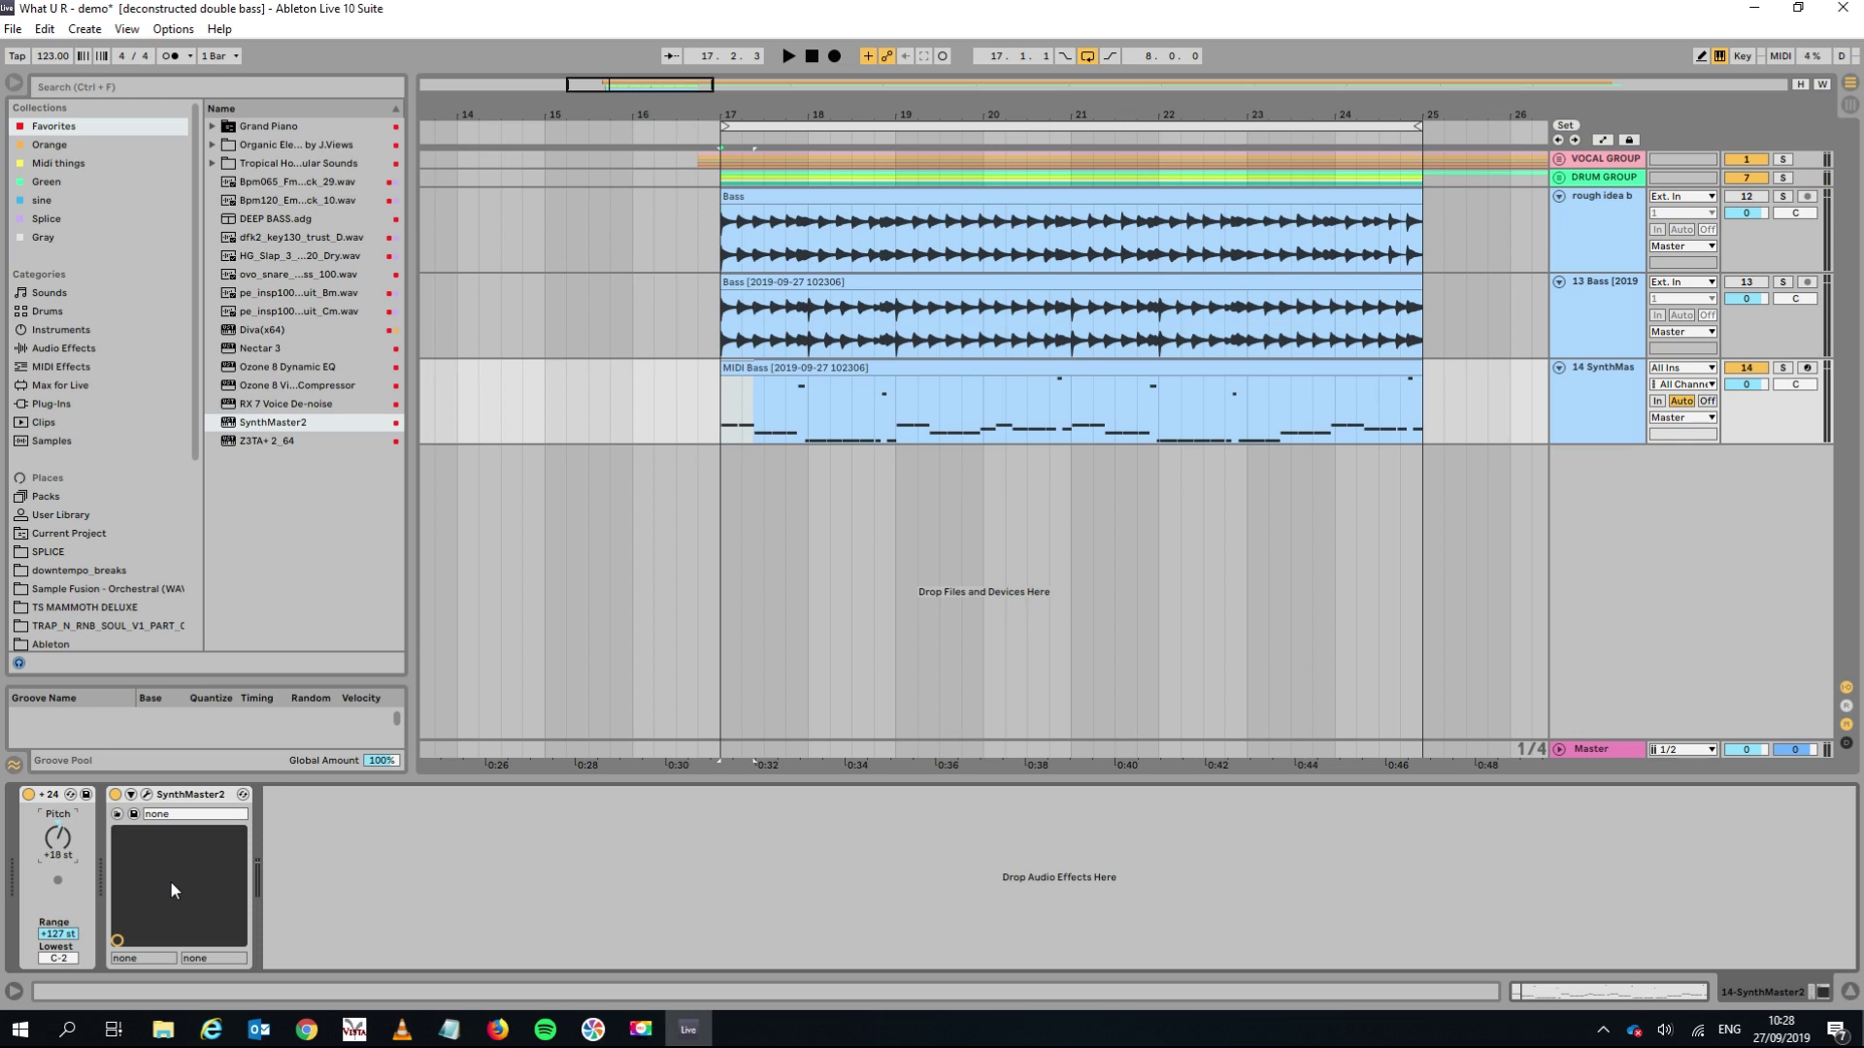
key(space)
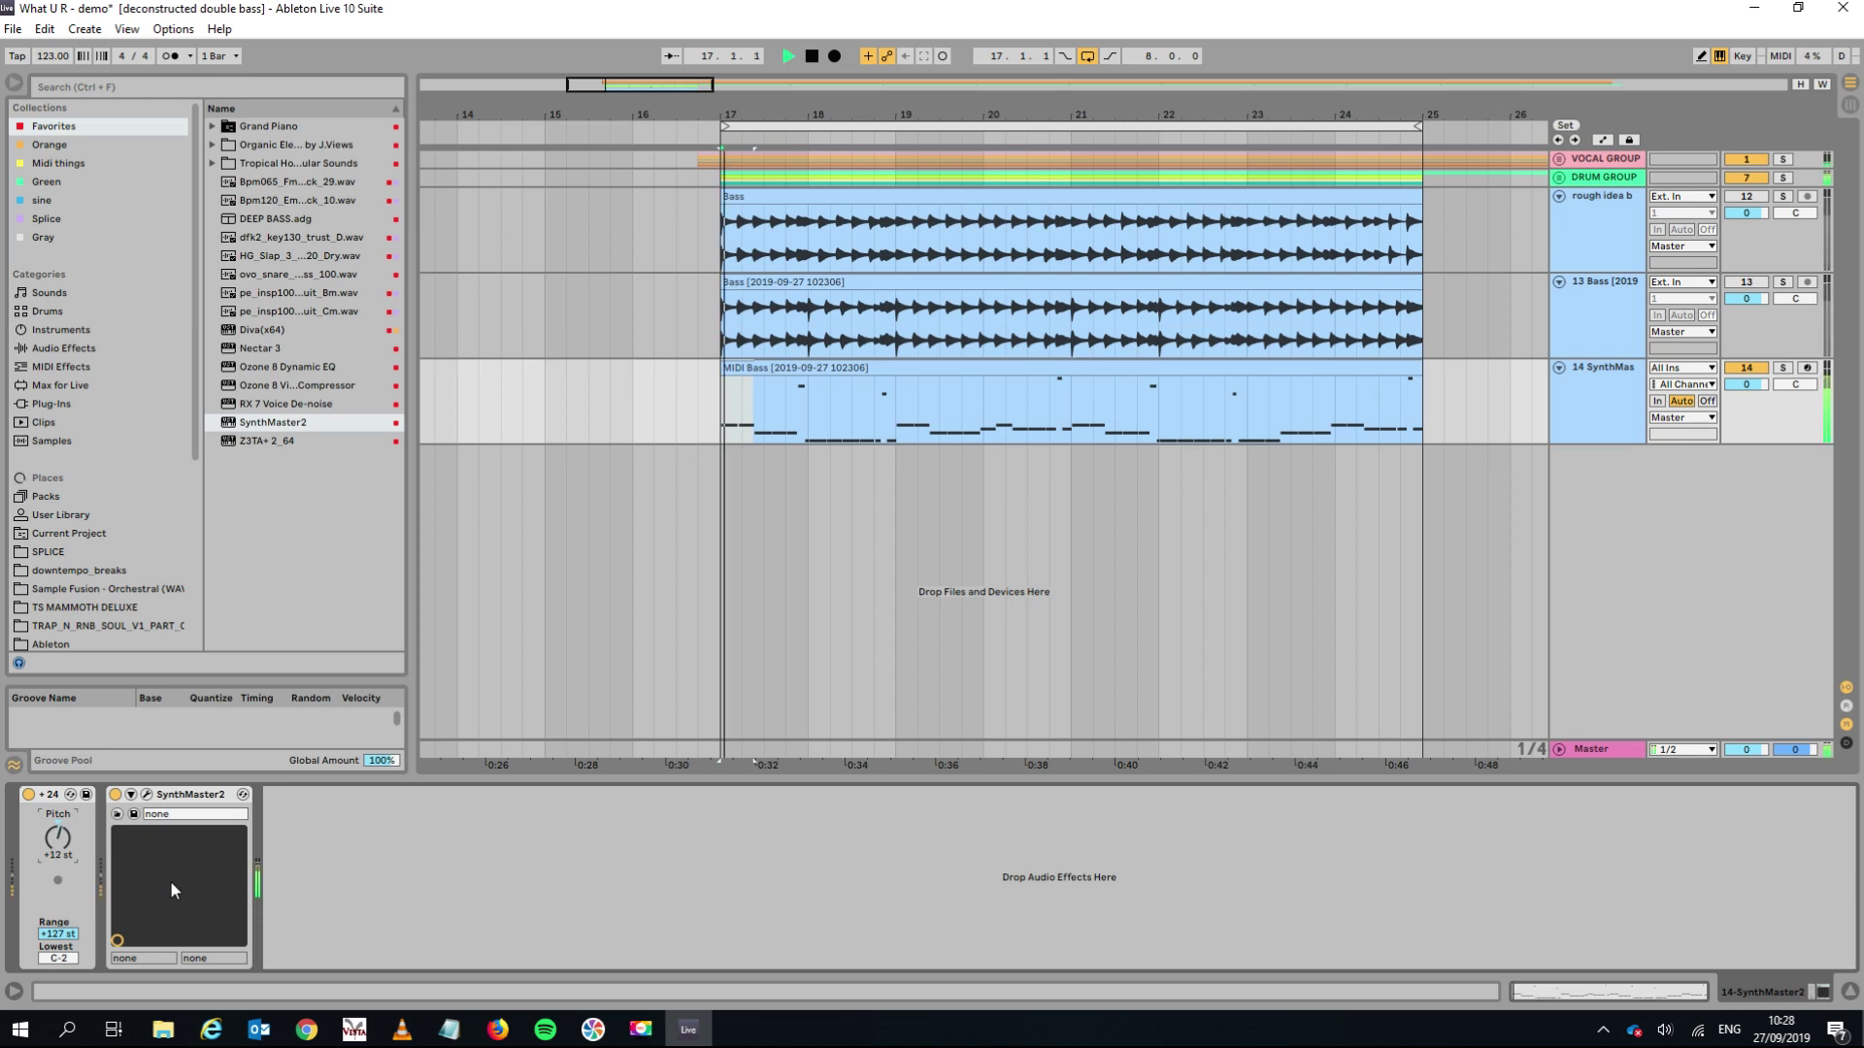
Raise the three consecutive C1 notes from 4.2.2 in the MIDI Bass clip to C#1 and play from bar 3.
double_click(802, 367)
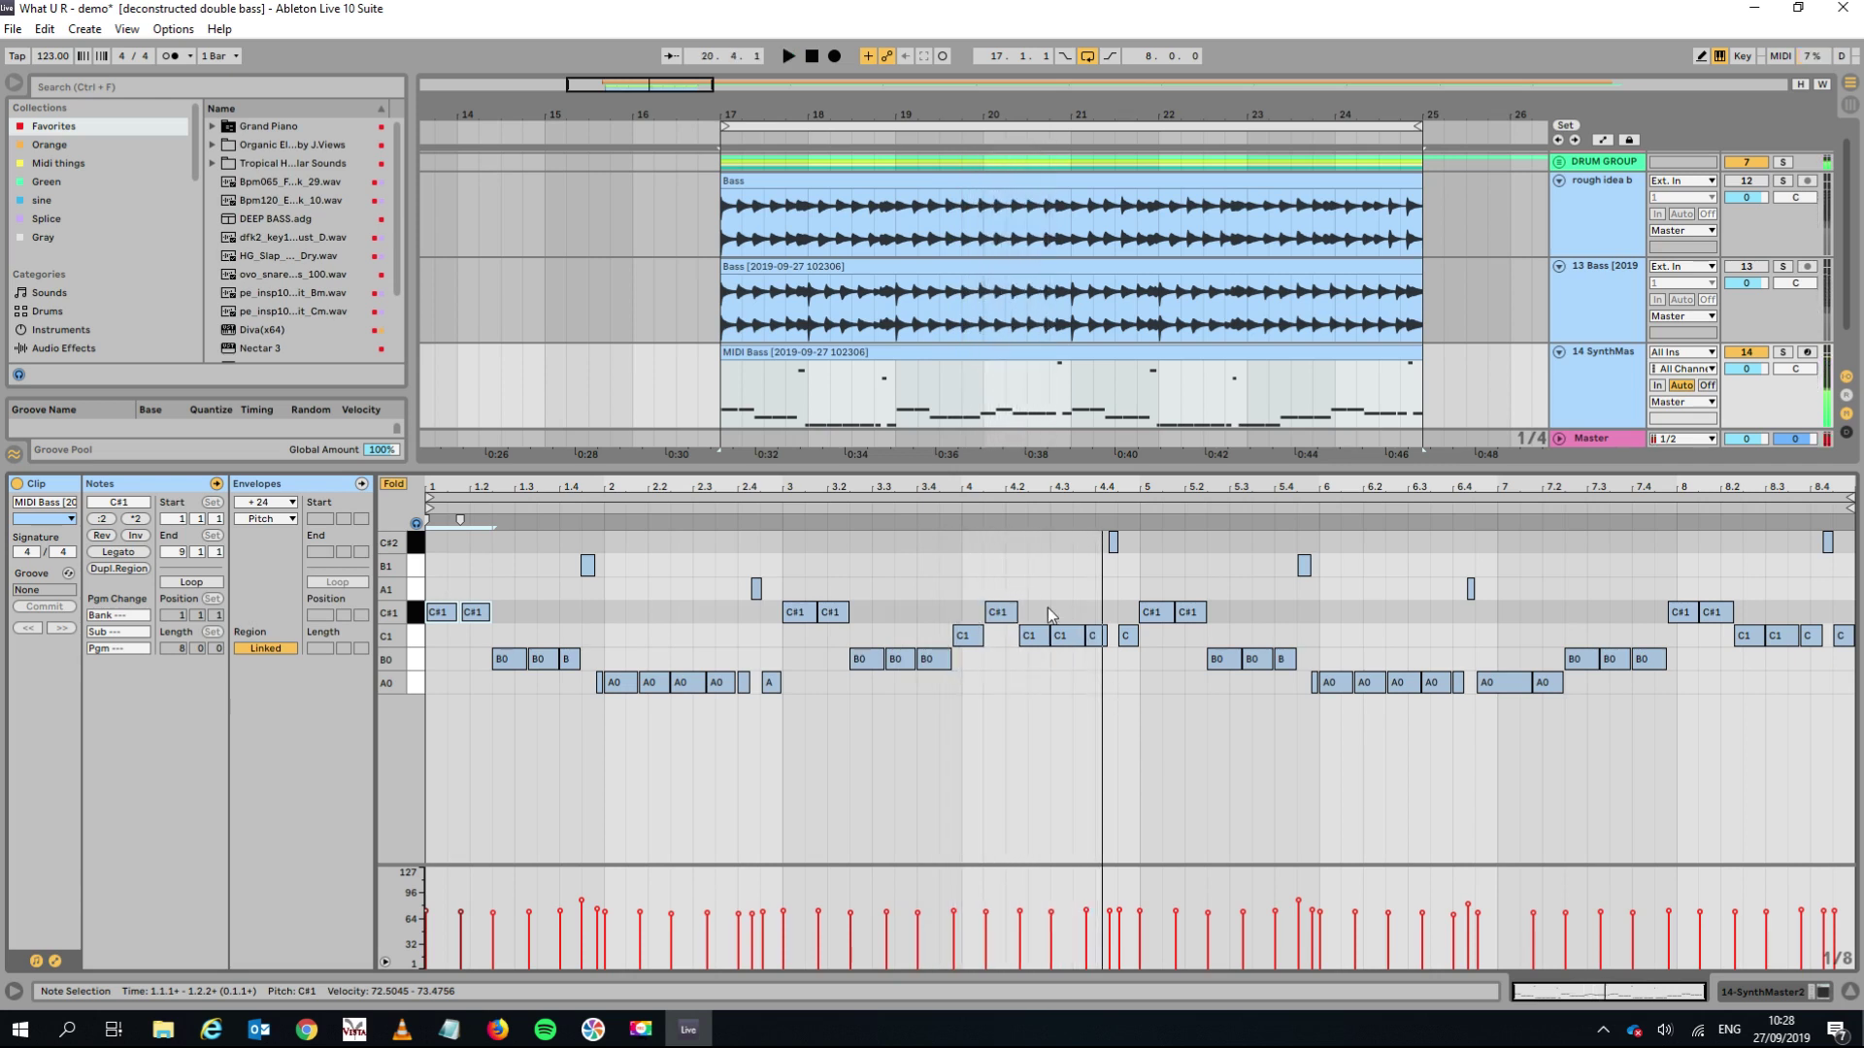
drag(1035, 612, 1101, 672)
click(925, 505)
key(space)
key(Up)
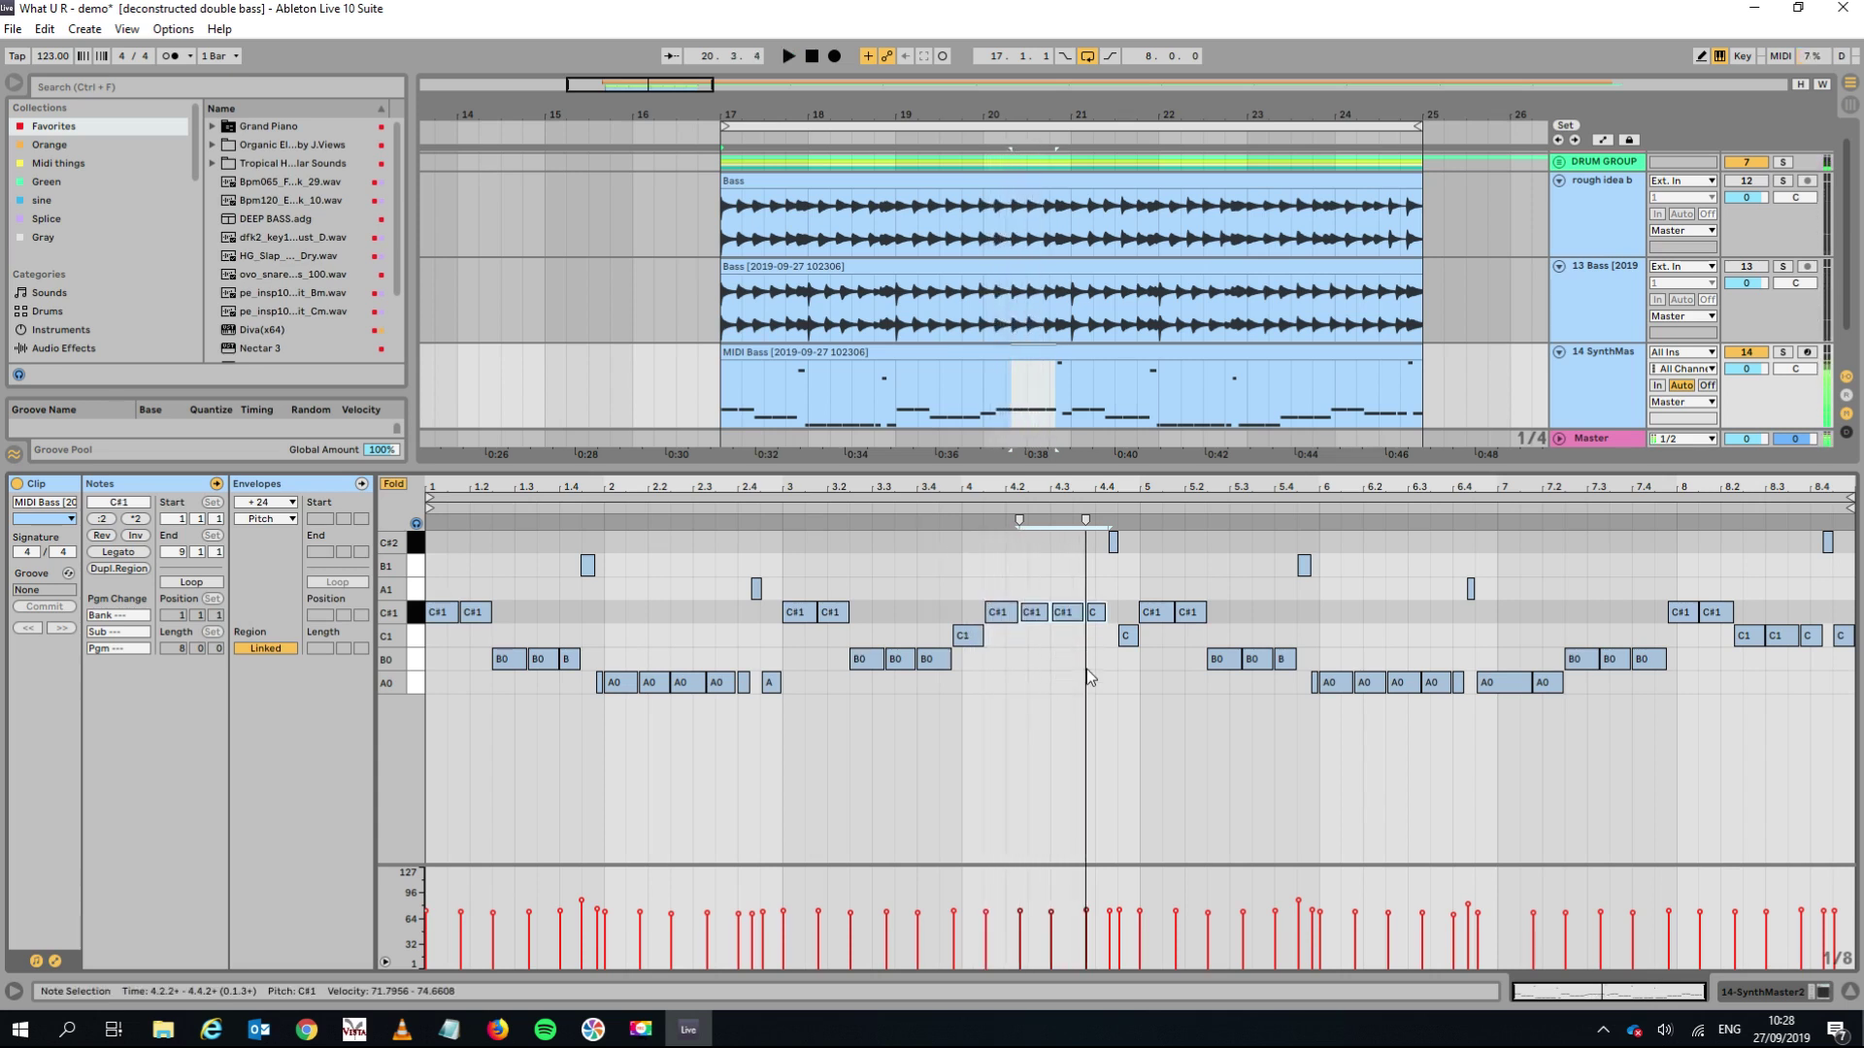
click(894, 511)
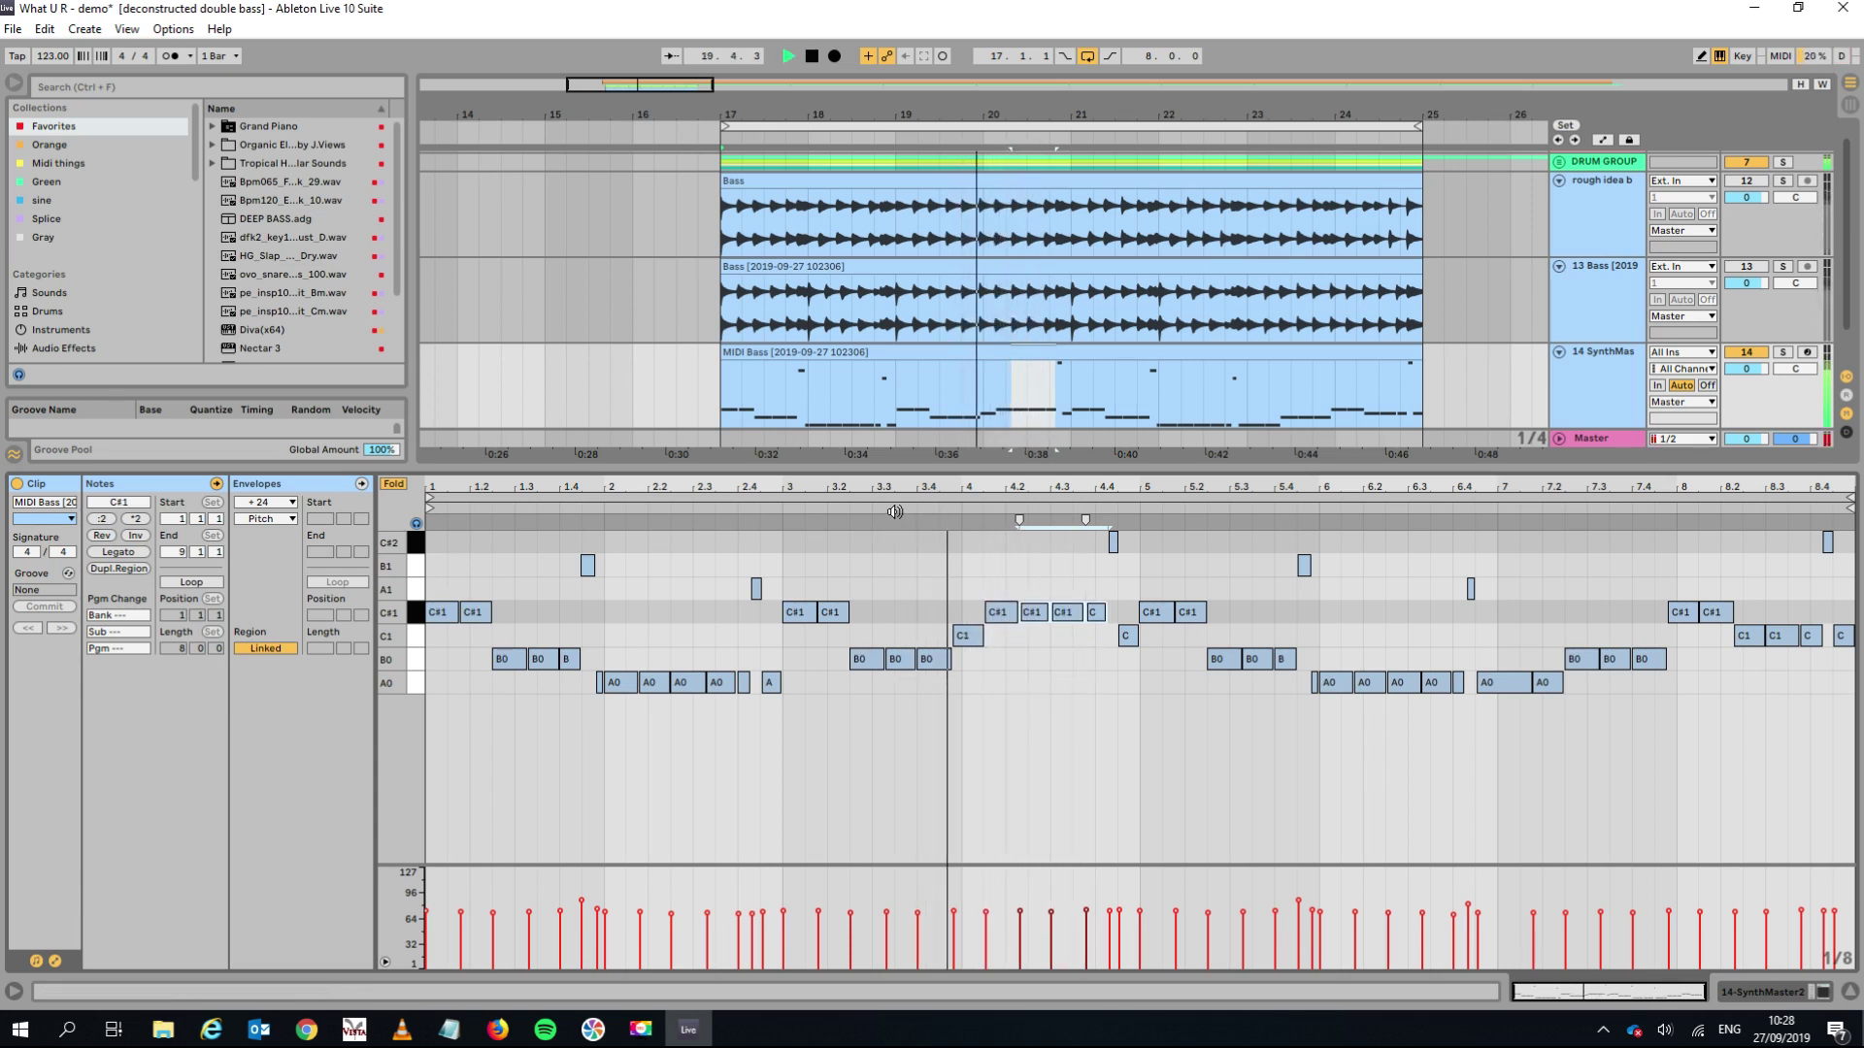
Lower the C1 note at 3.4.4, just before bar 4, to B0 and check it in playback.
key(space)
drag(968, 632, 971, 670)
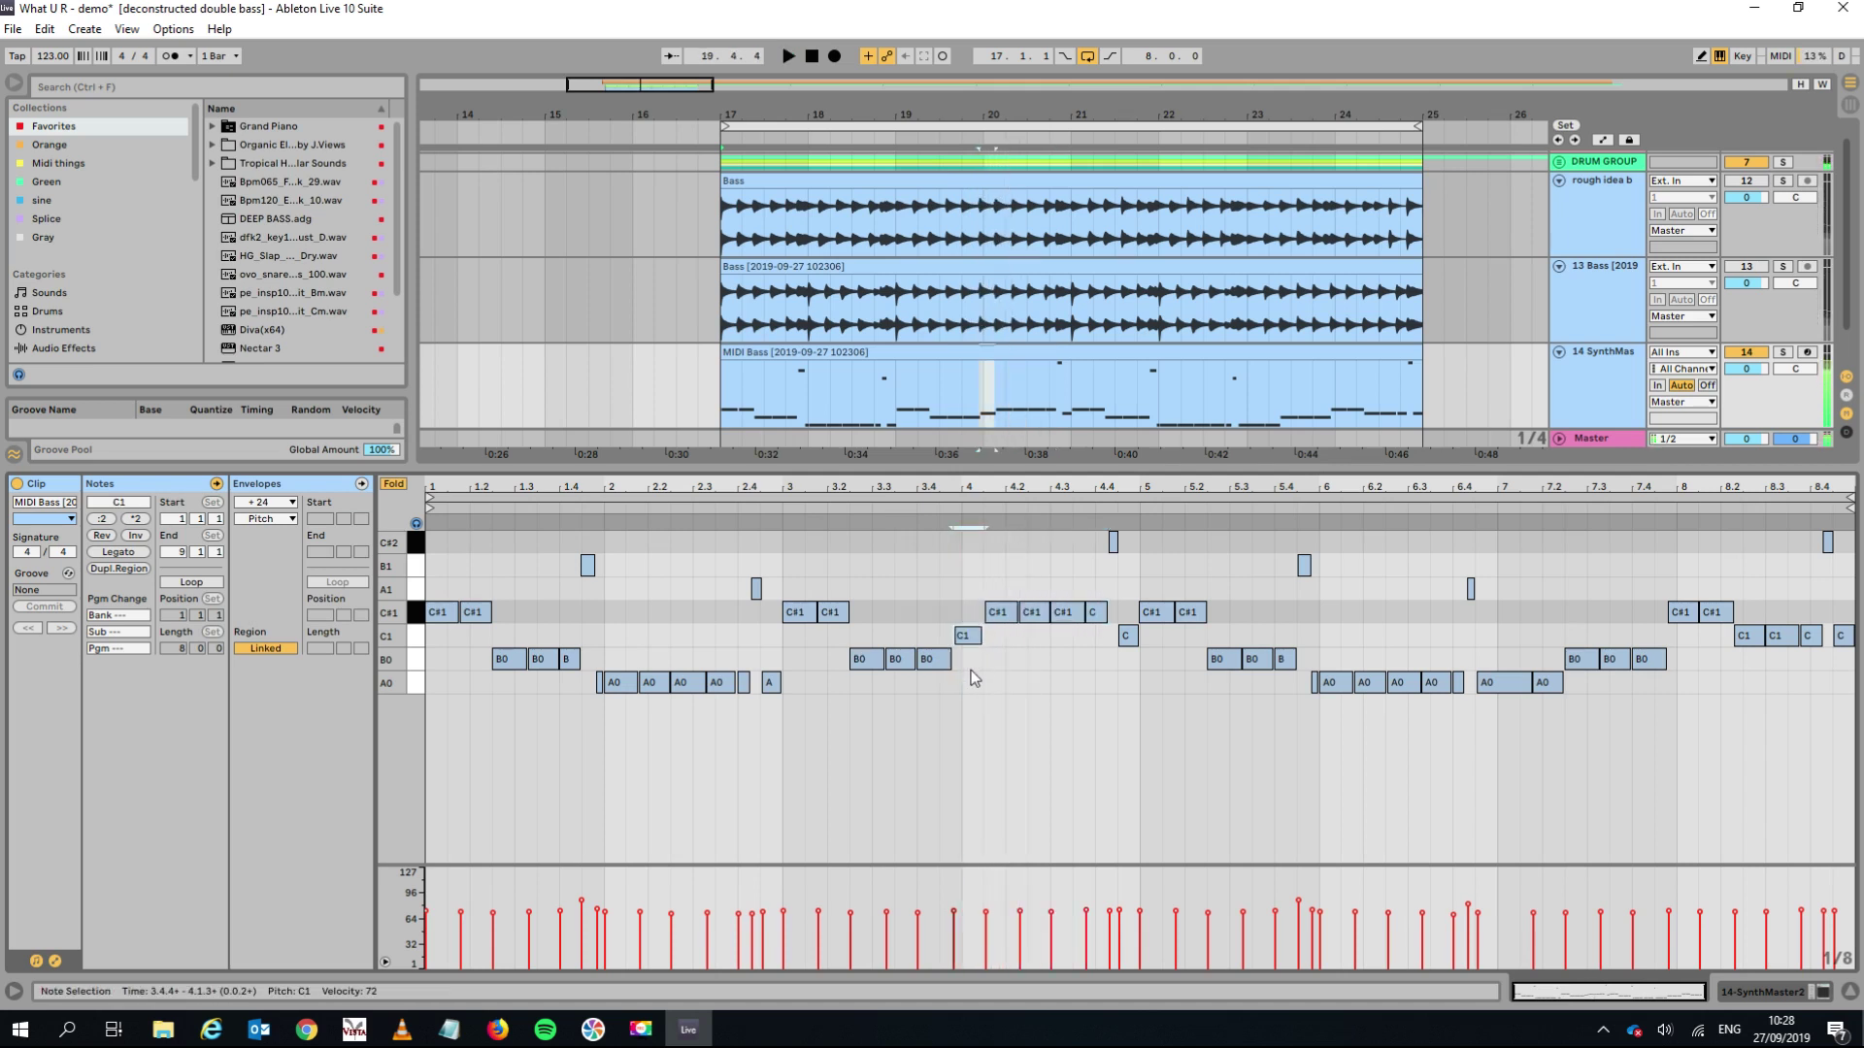
click(847, 512)
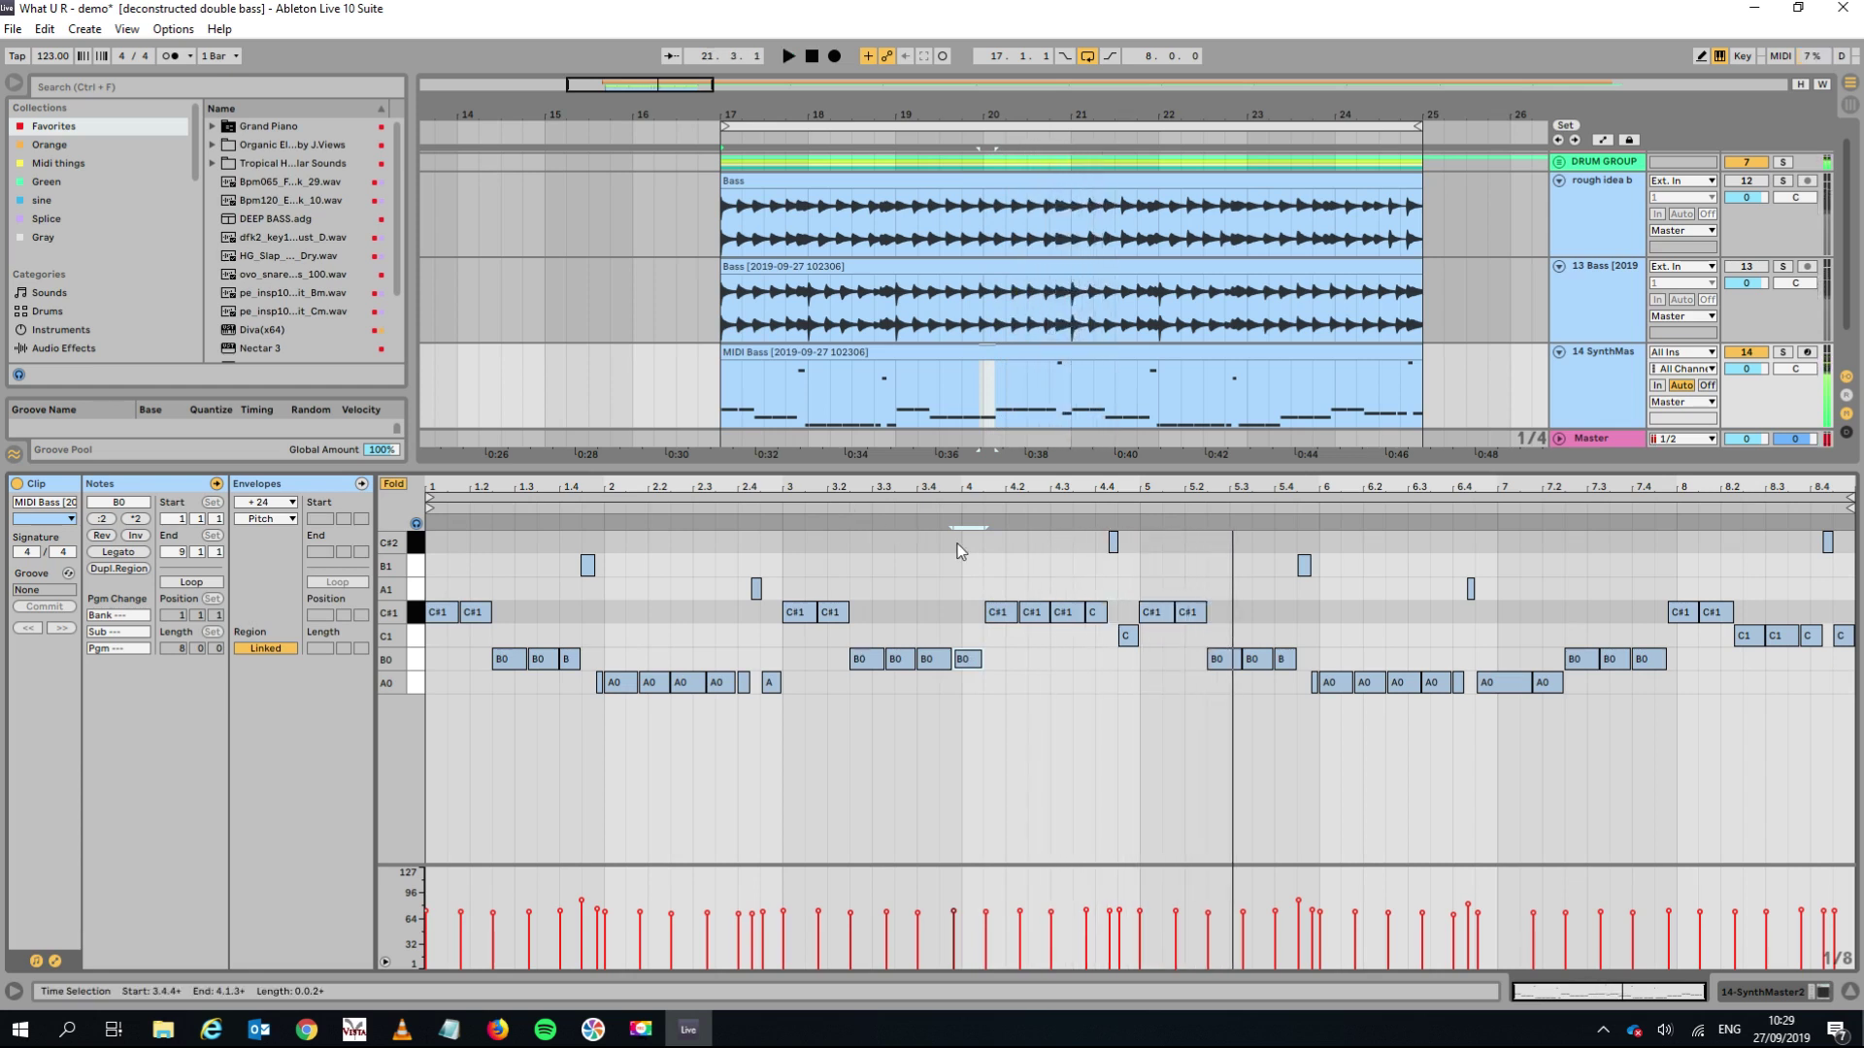
key(space)
Lower the short C1 note at 4.4.3 to B0 and listen from bar 4 onwards.
click(1127, 634)
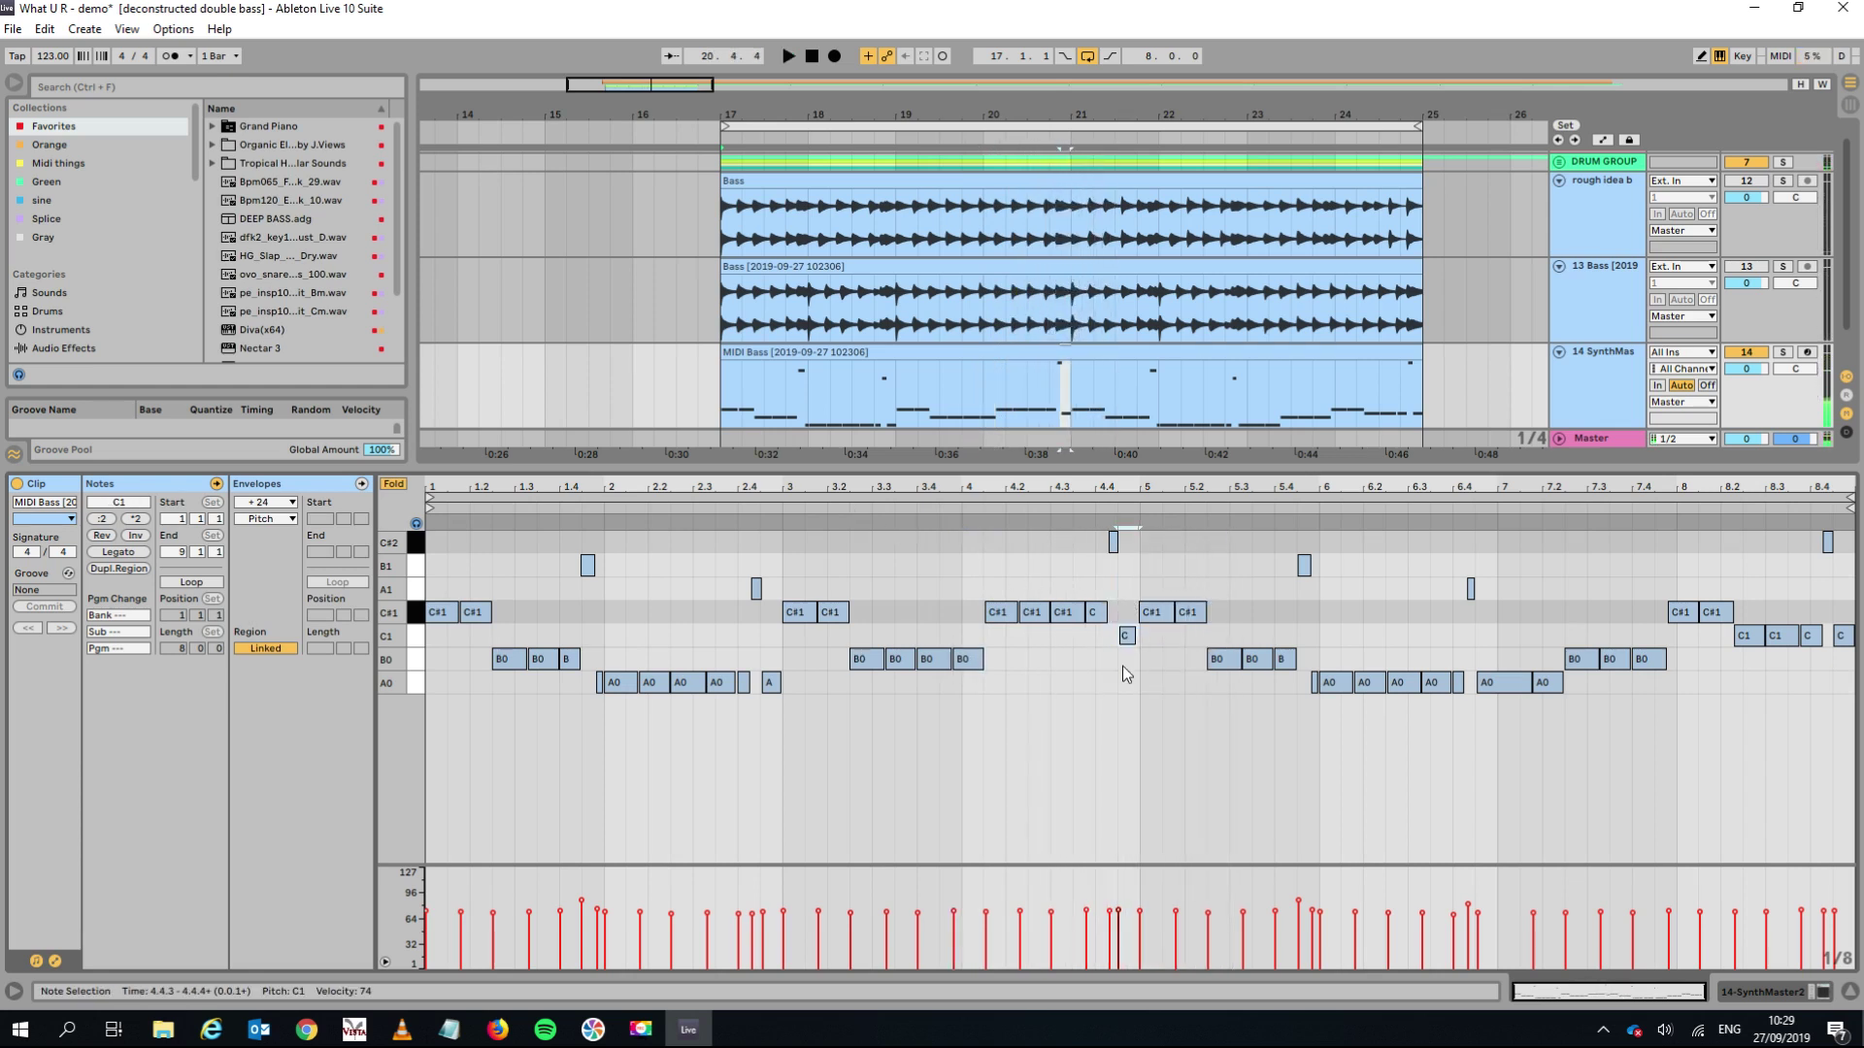
key(Down)
click(963, 506)
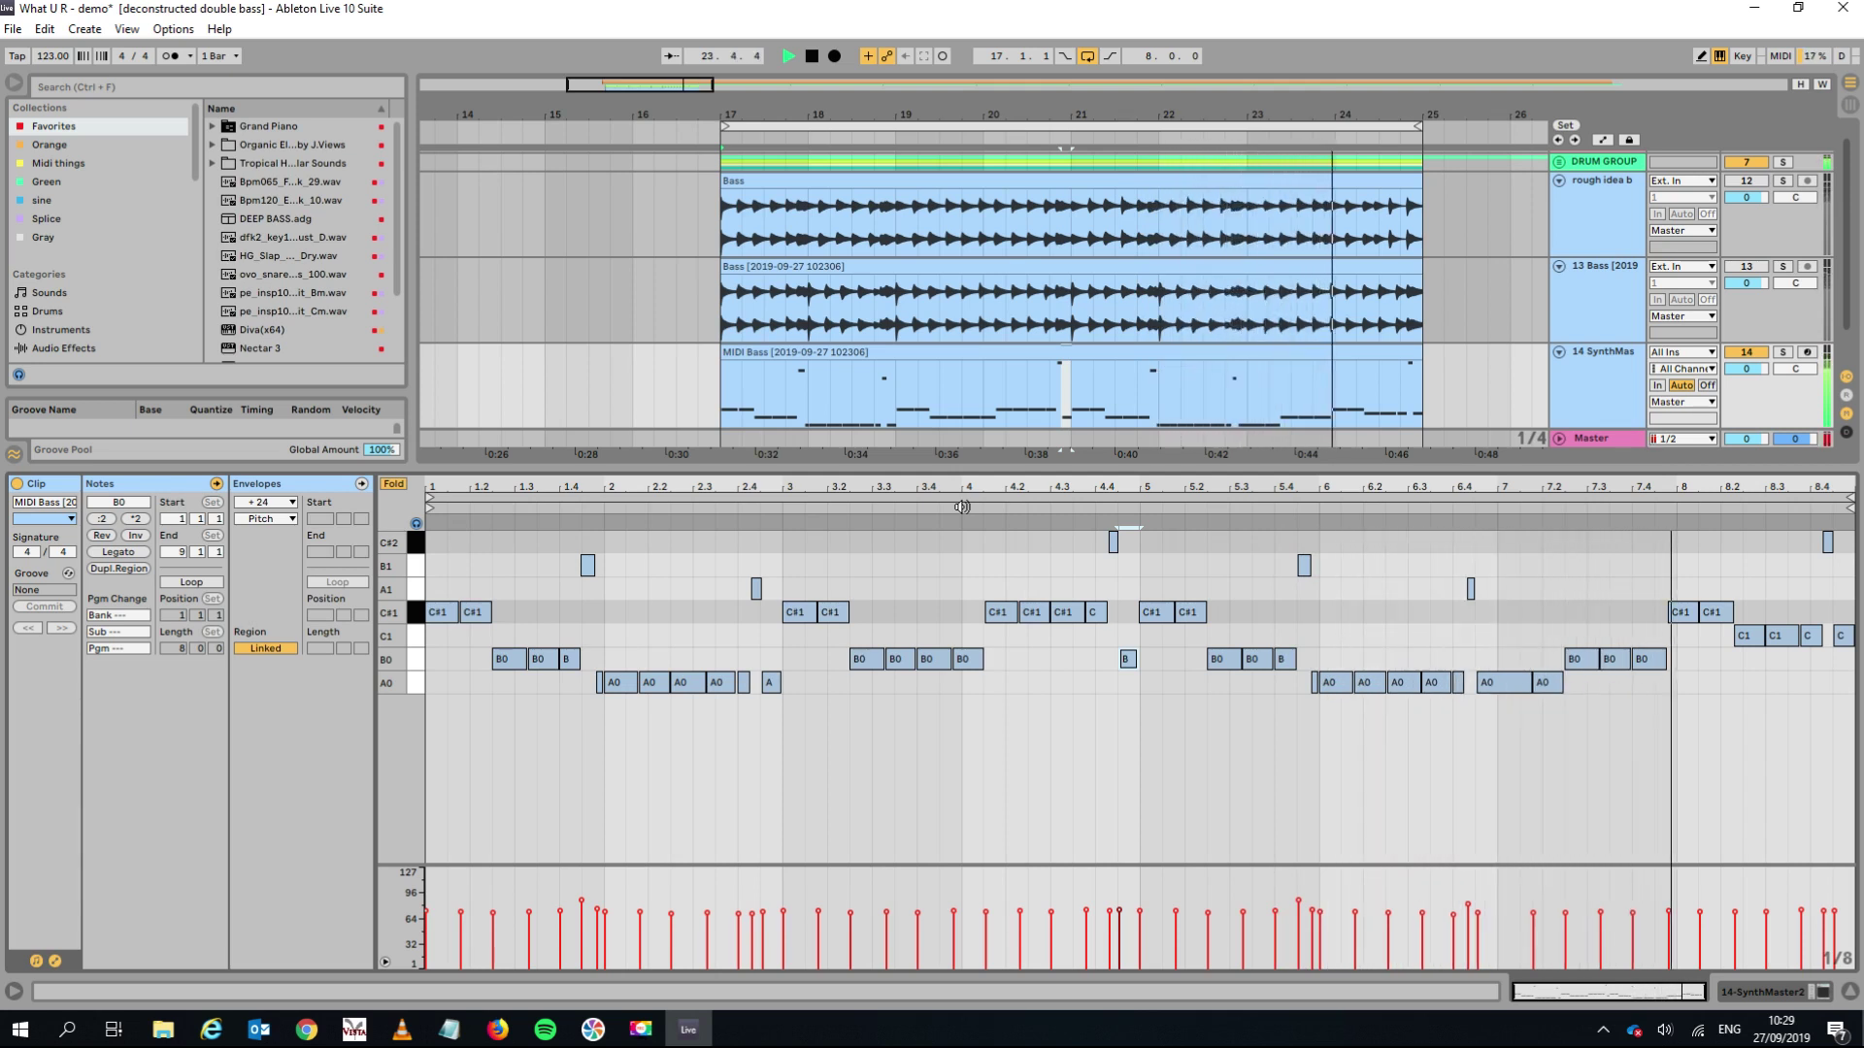
key(space)
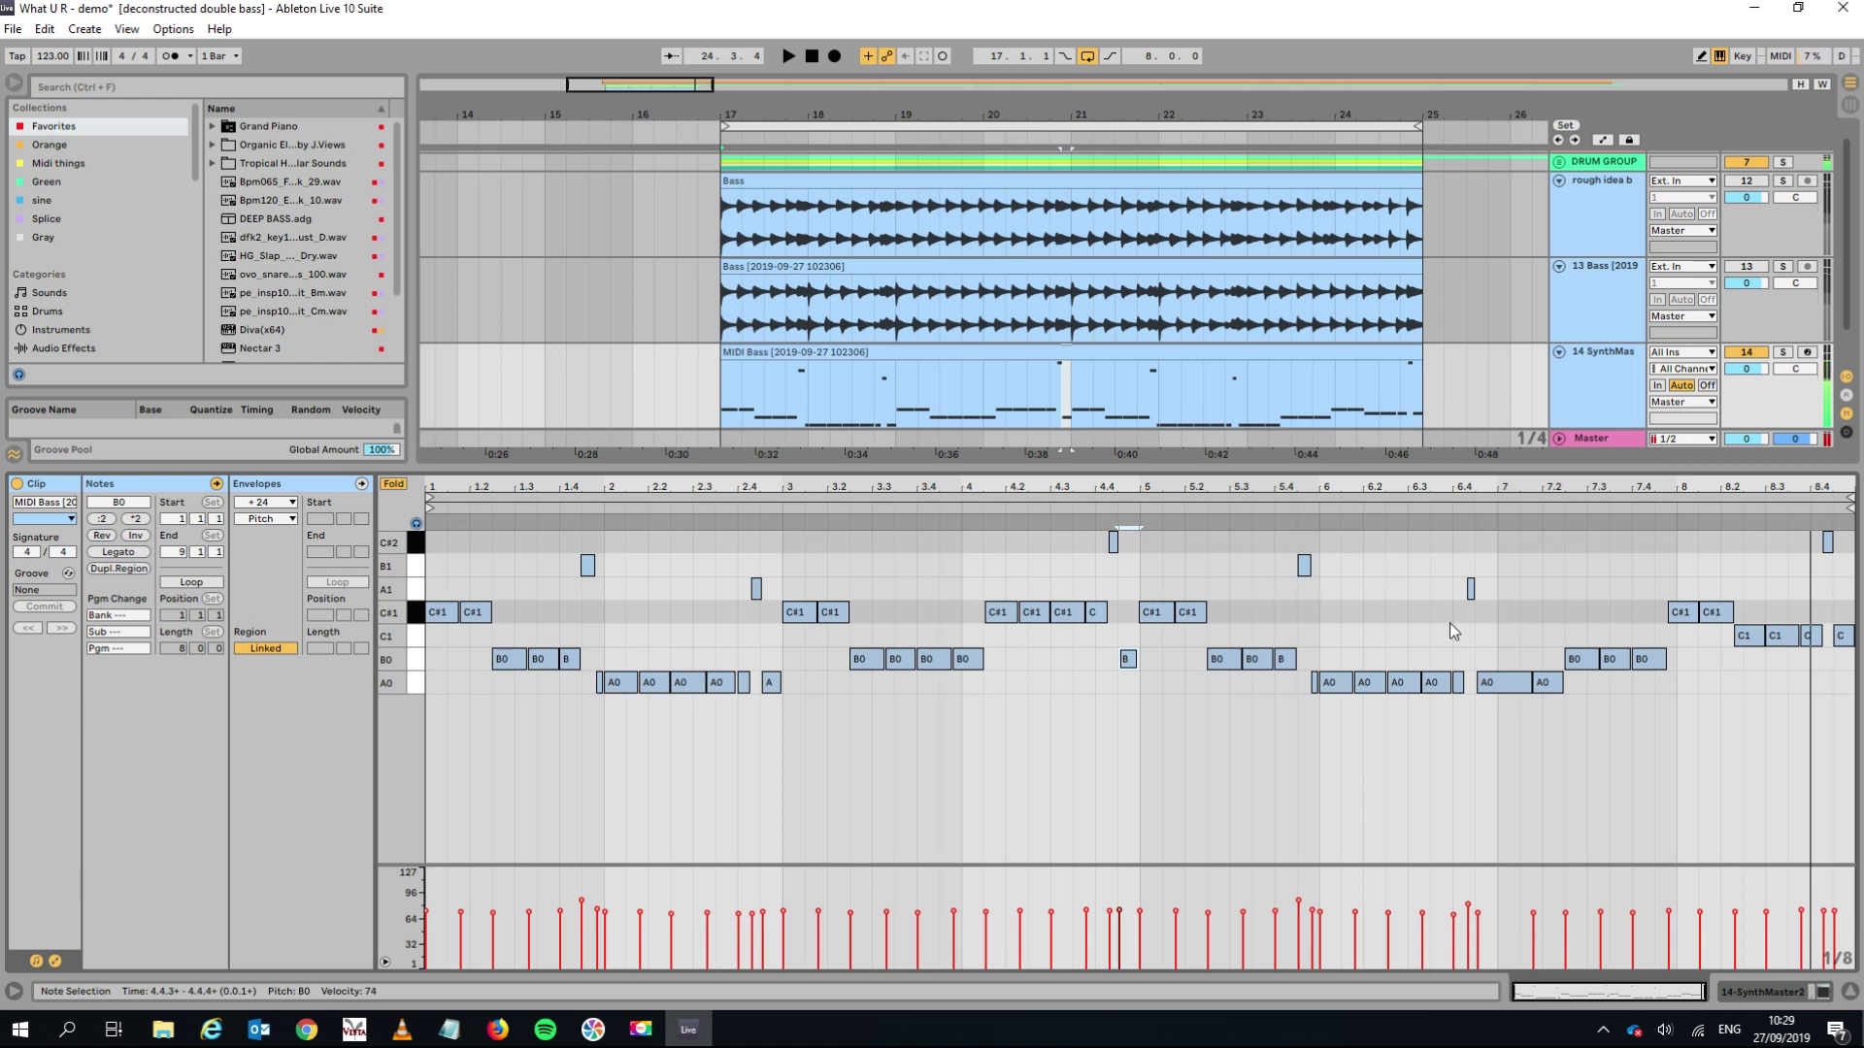
Raise the four C1 notes from 8.2.2 to the end of the clip to C#1 and play the result.
drag(1720, 649, 1854, 650)
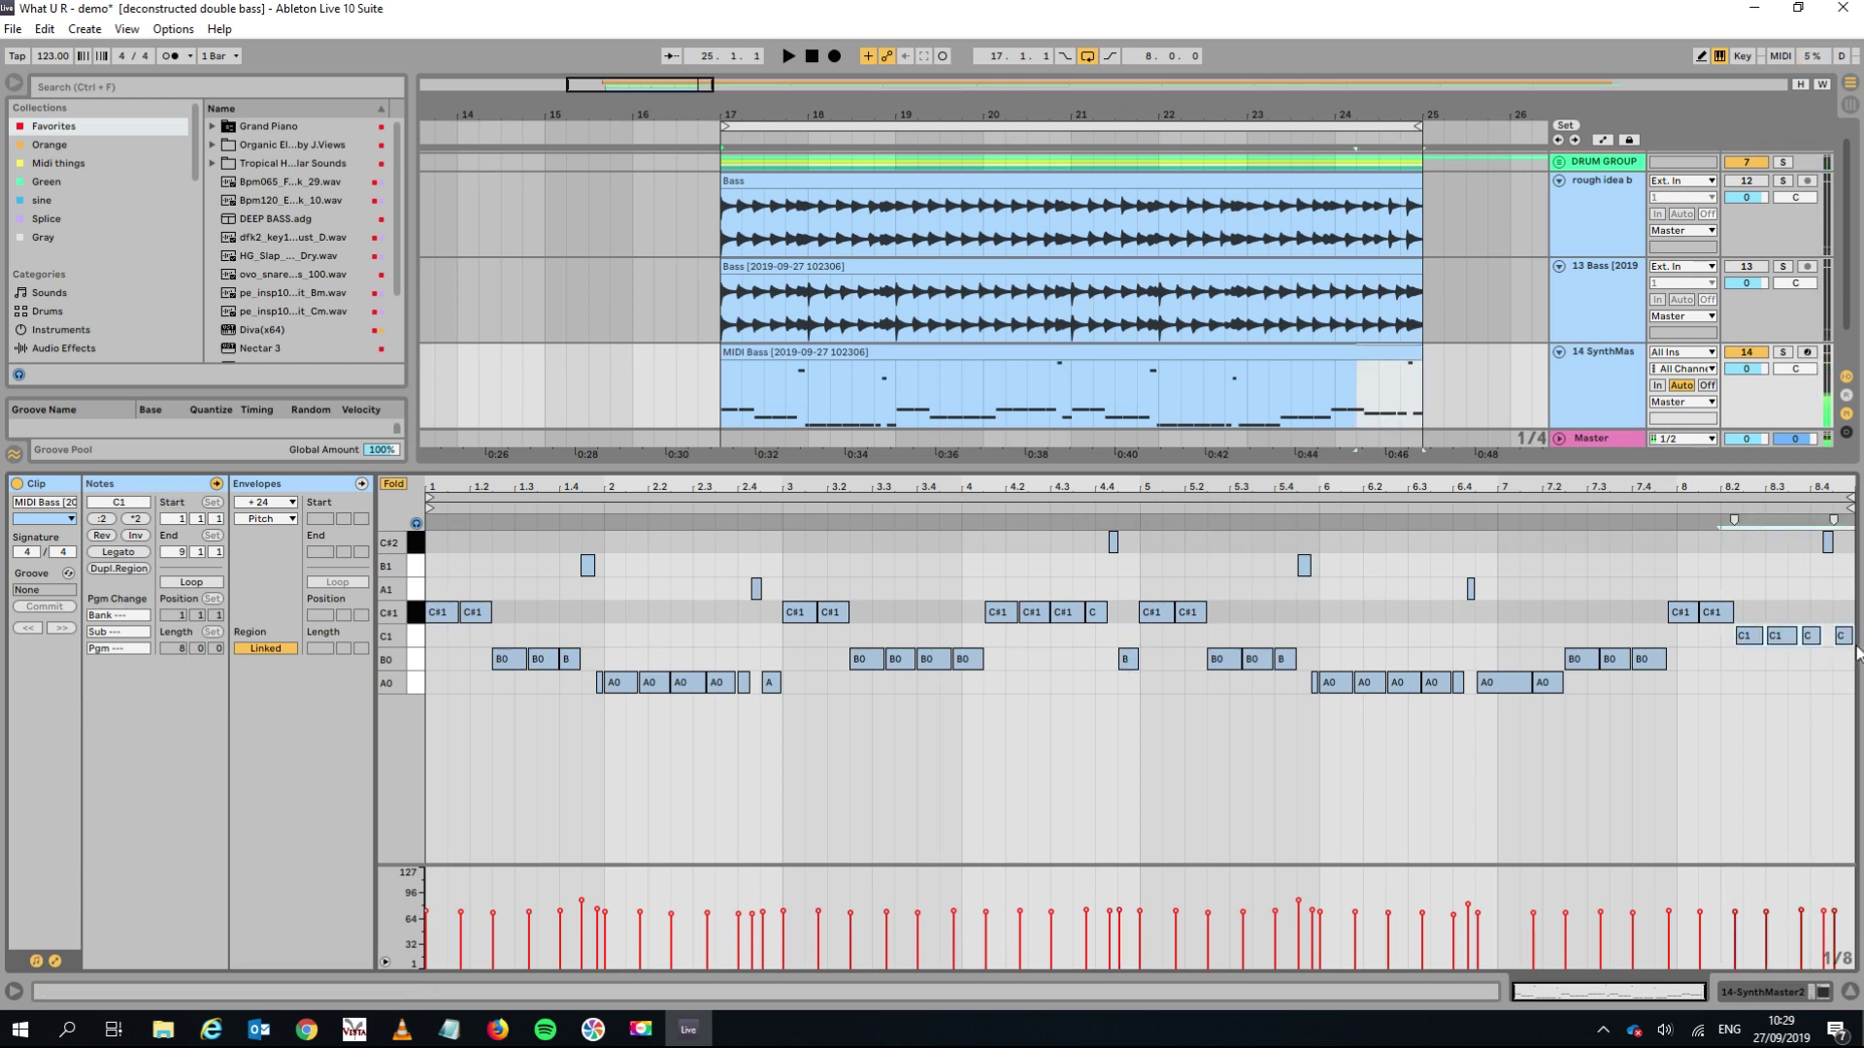
key(Up)
click(1640, 505)
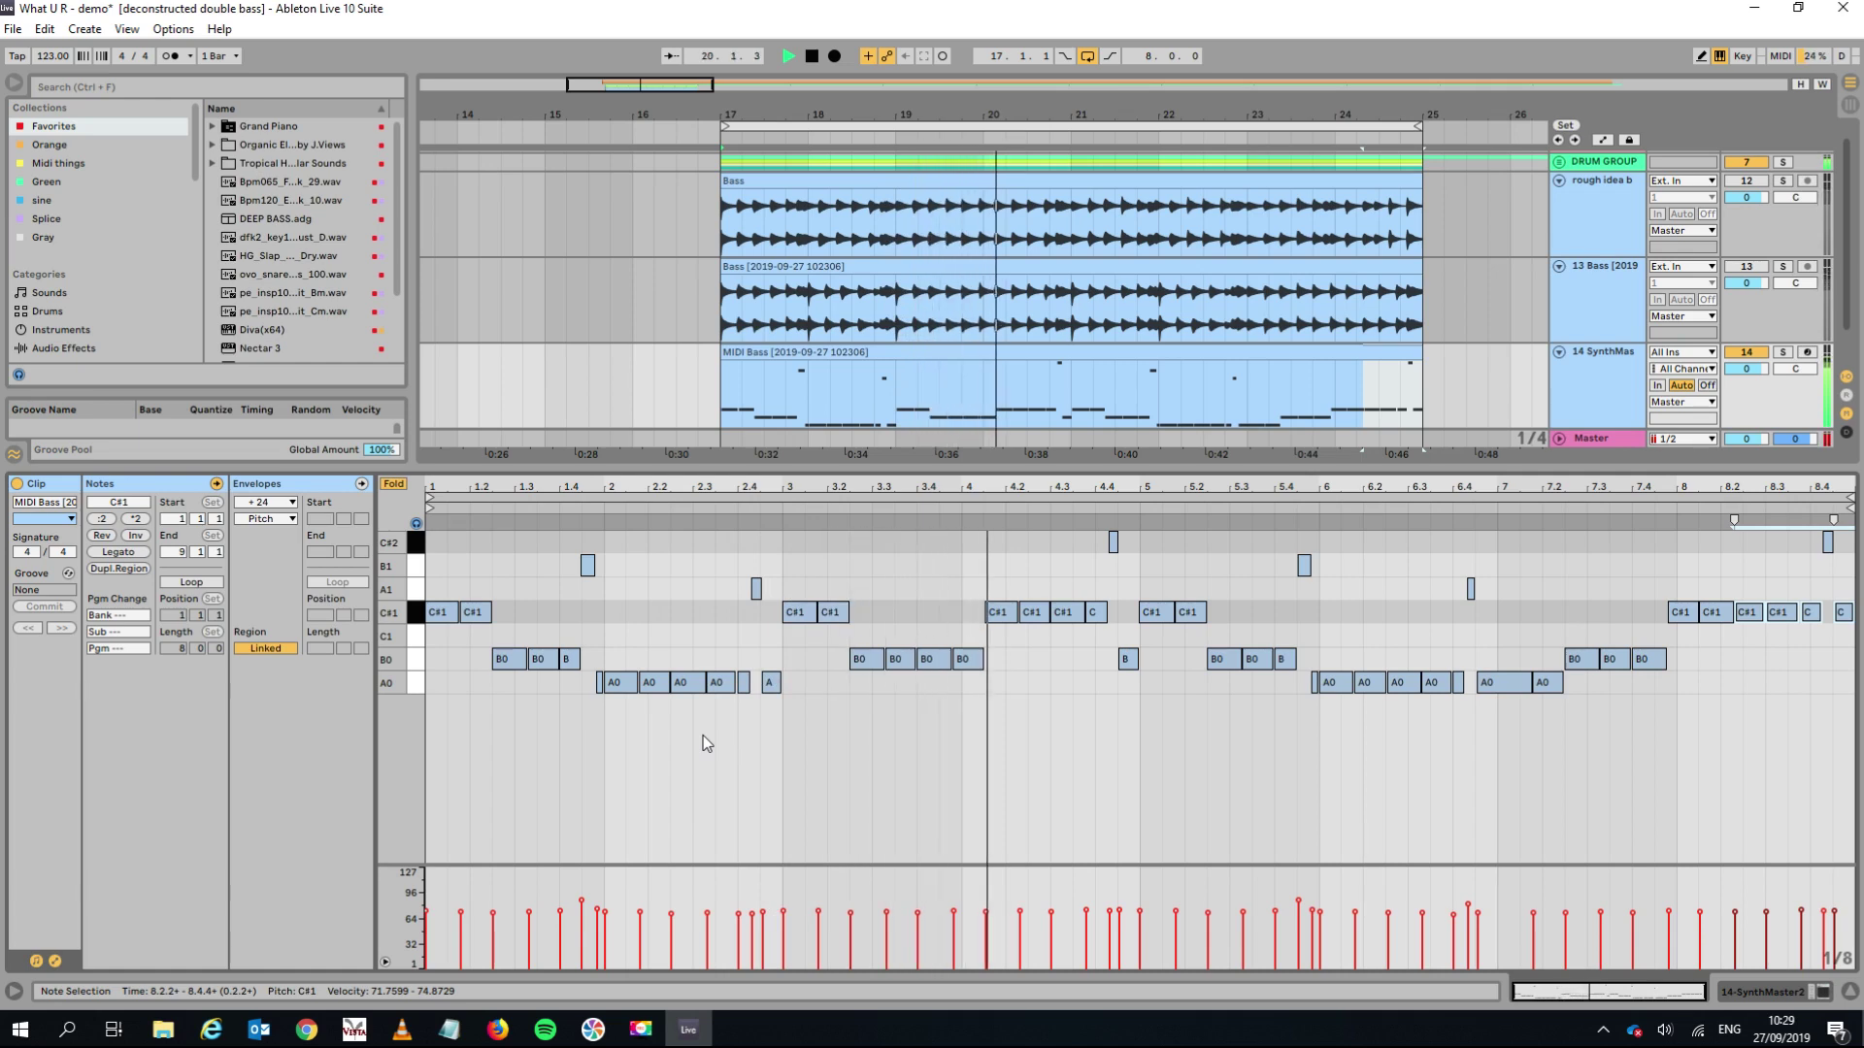
key(space)
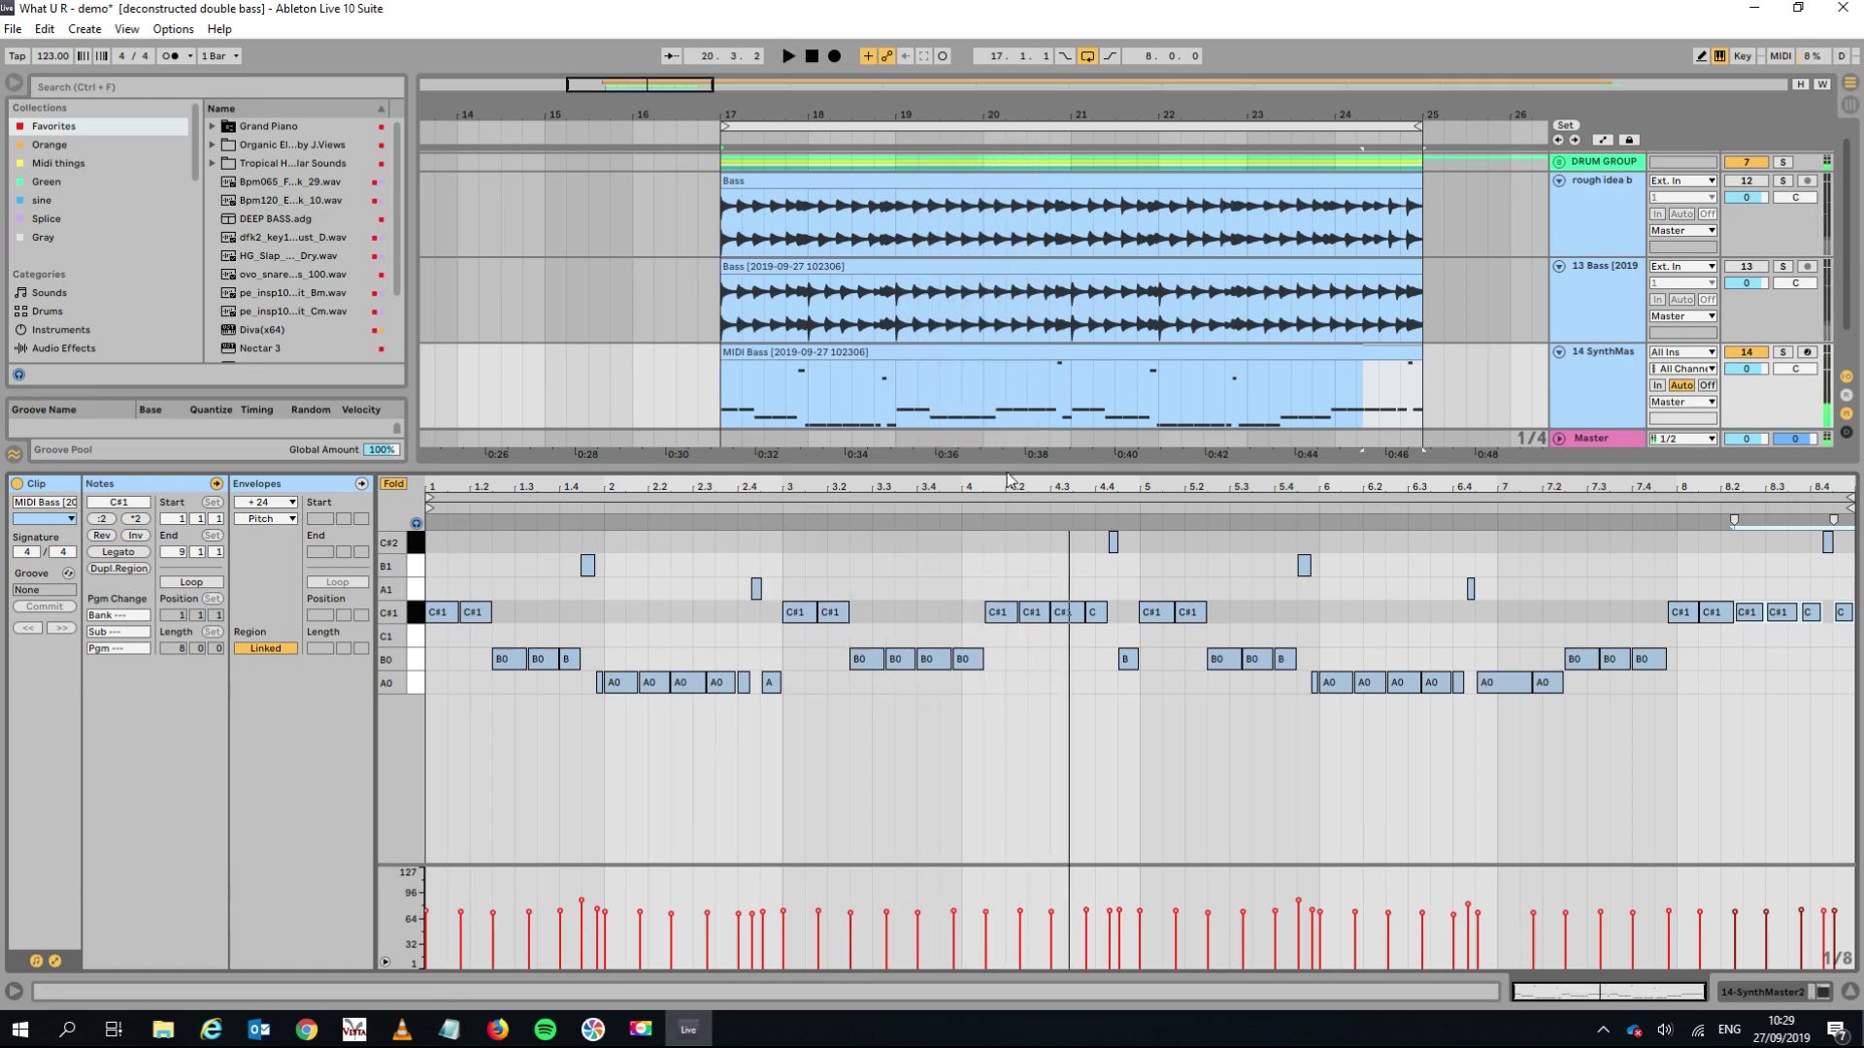
Replace SynthMaster2 on track 14 with the DEEP BASS rack and audition it with the Pitch effect at +16 st.
drag(1007, 464, 1007, 751)
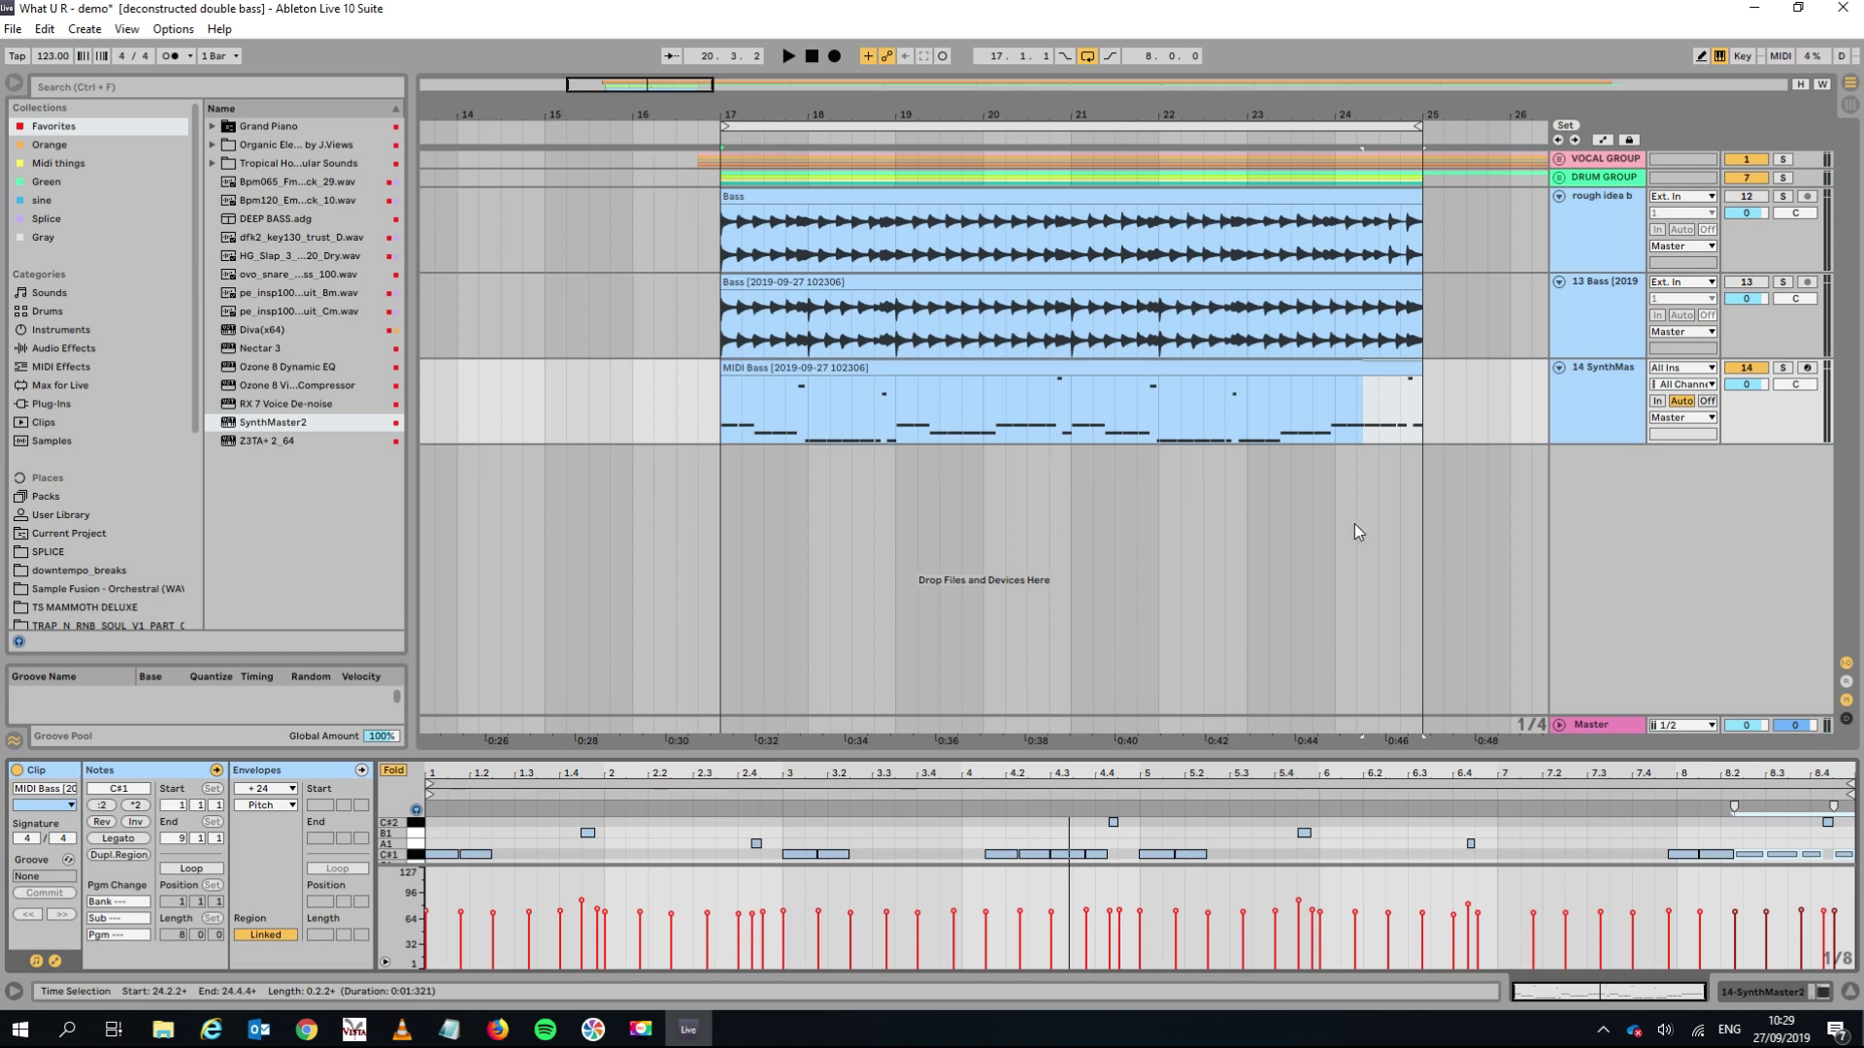
click(1616, 401)
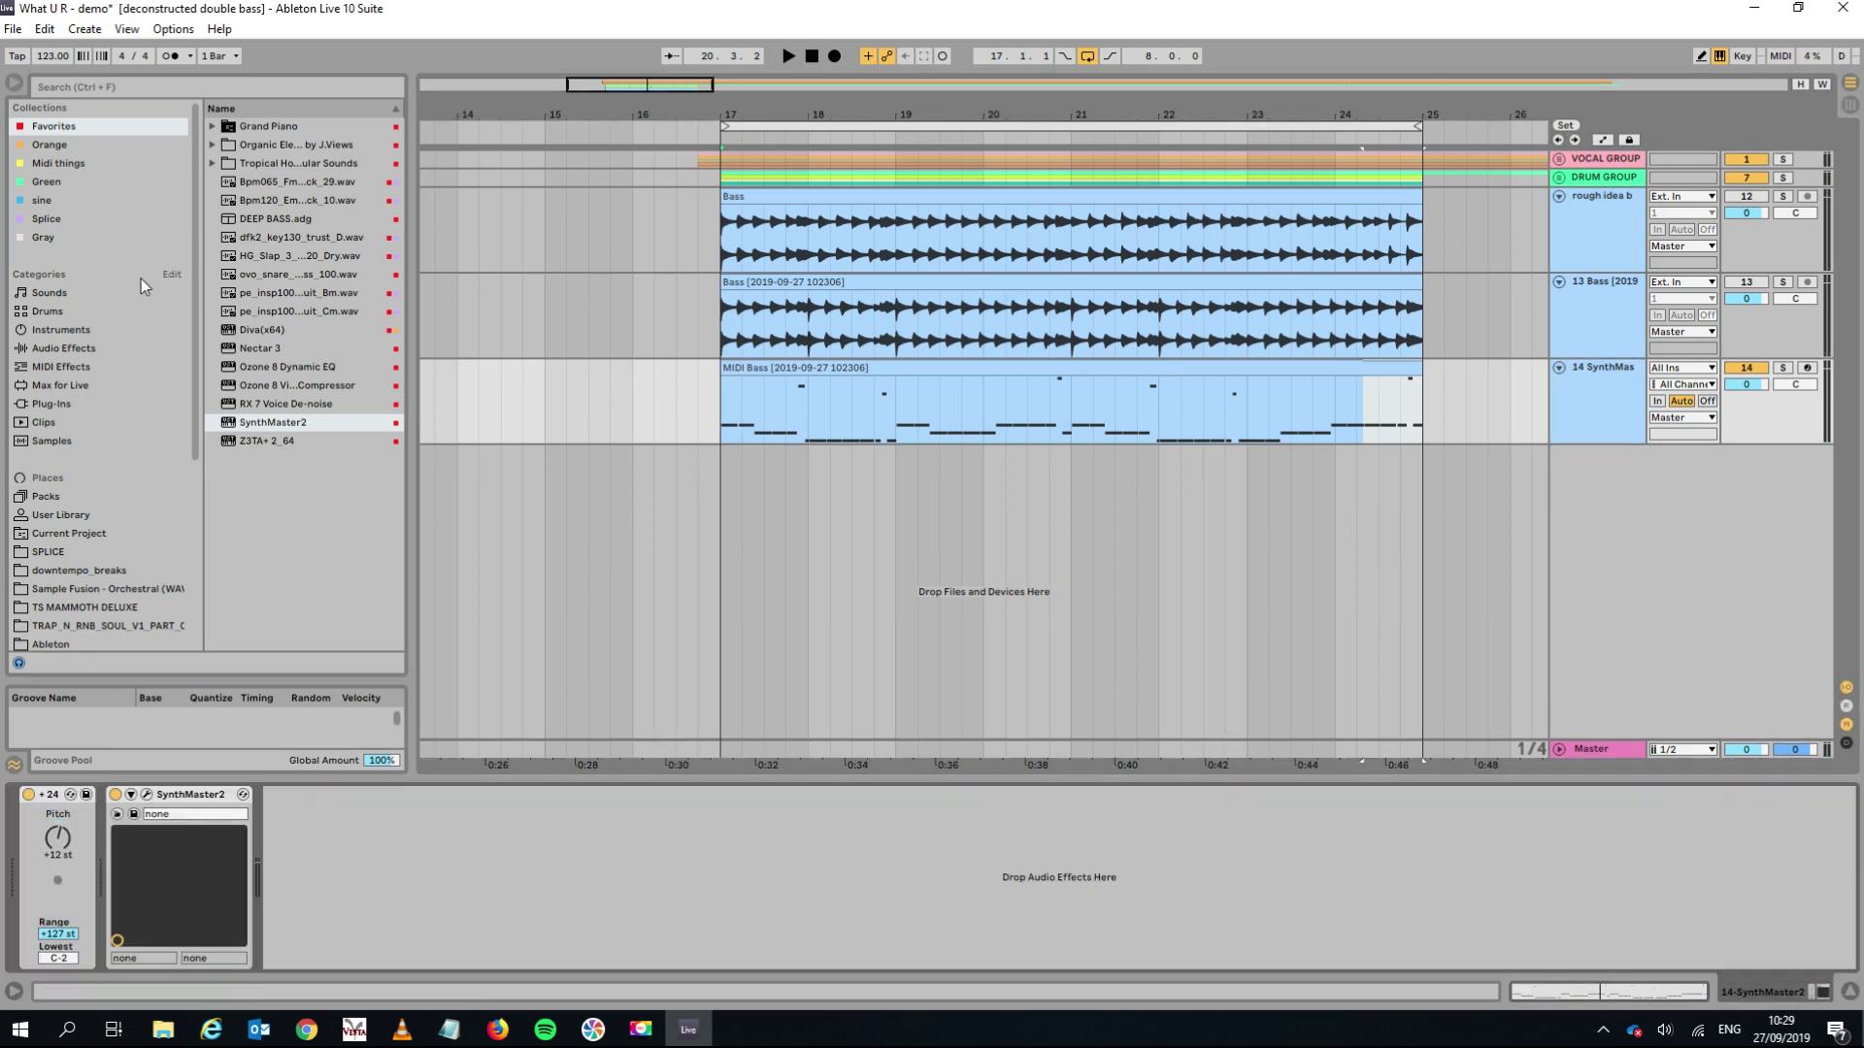
drag(266, 223, 358, 837)
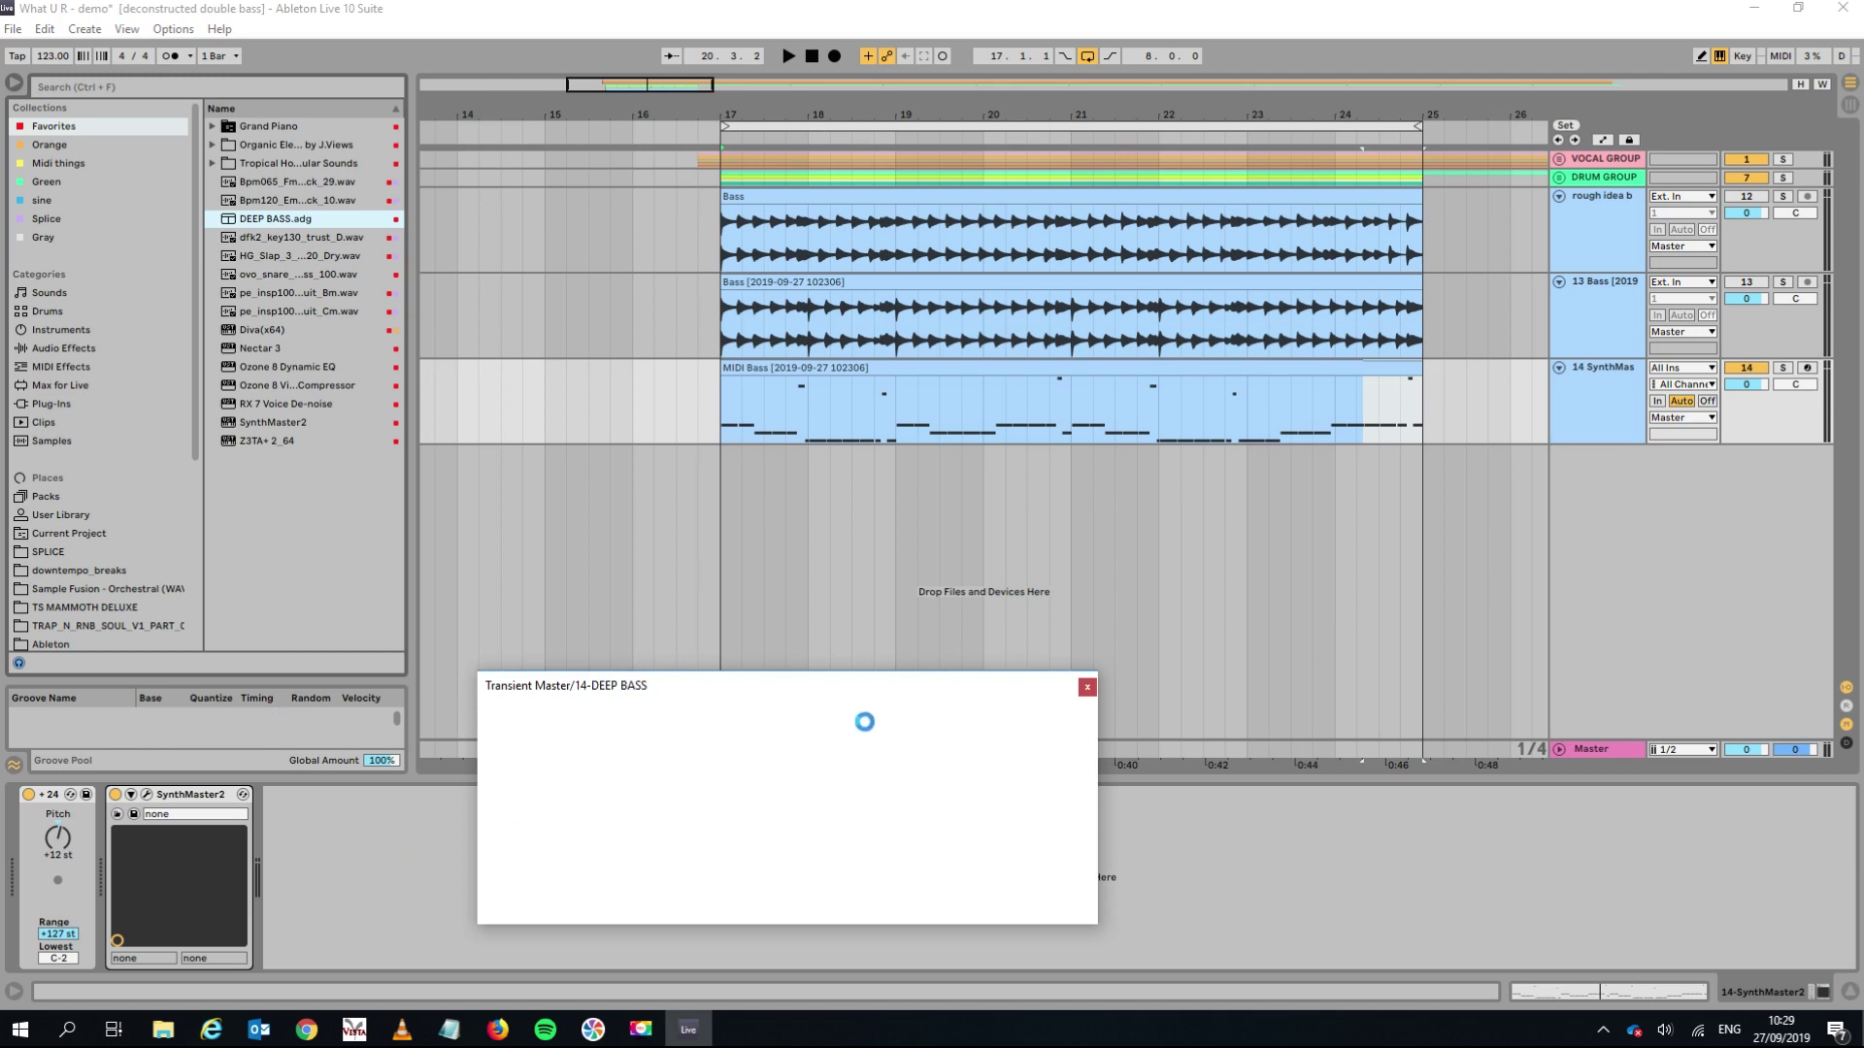
click(1088, 687)
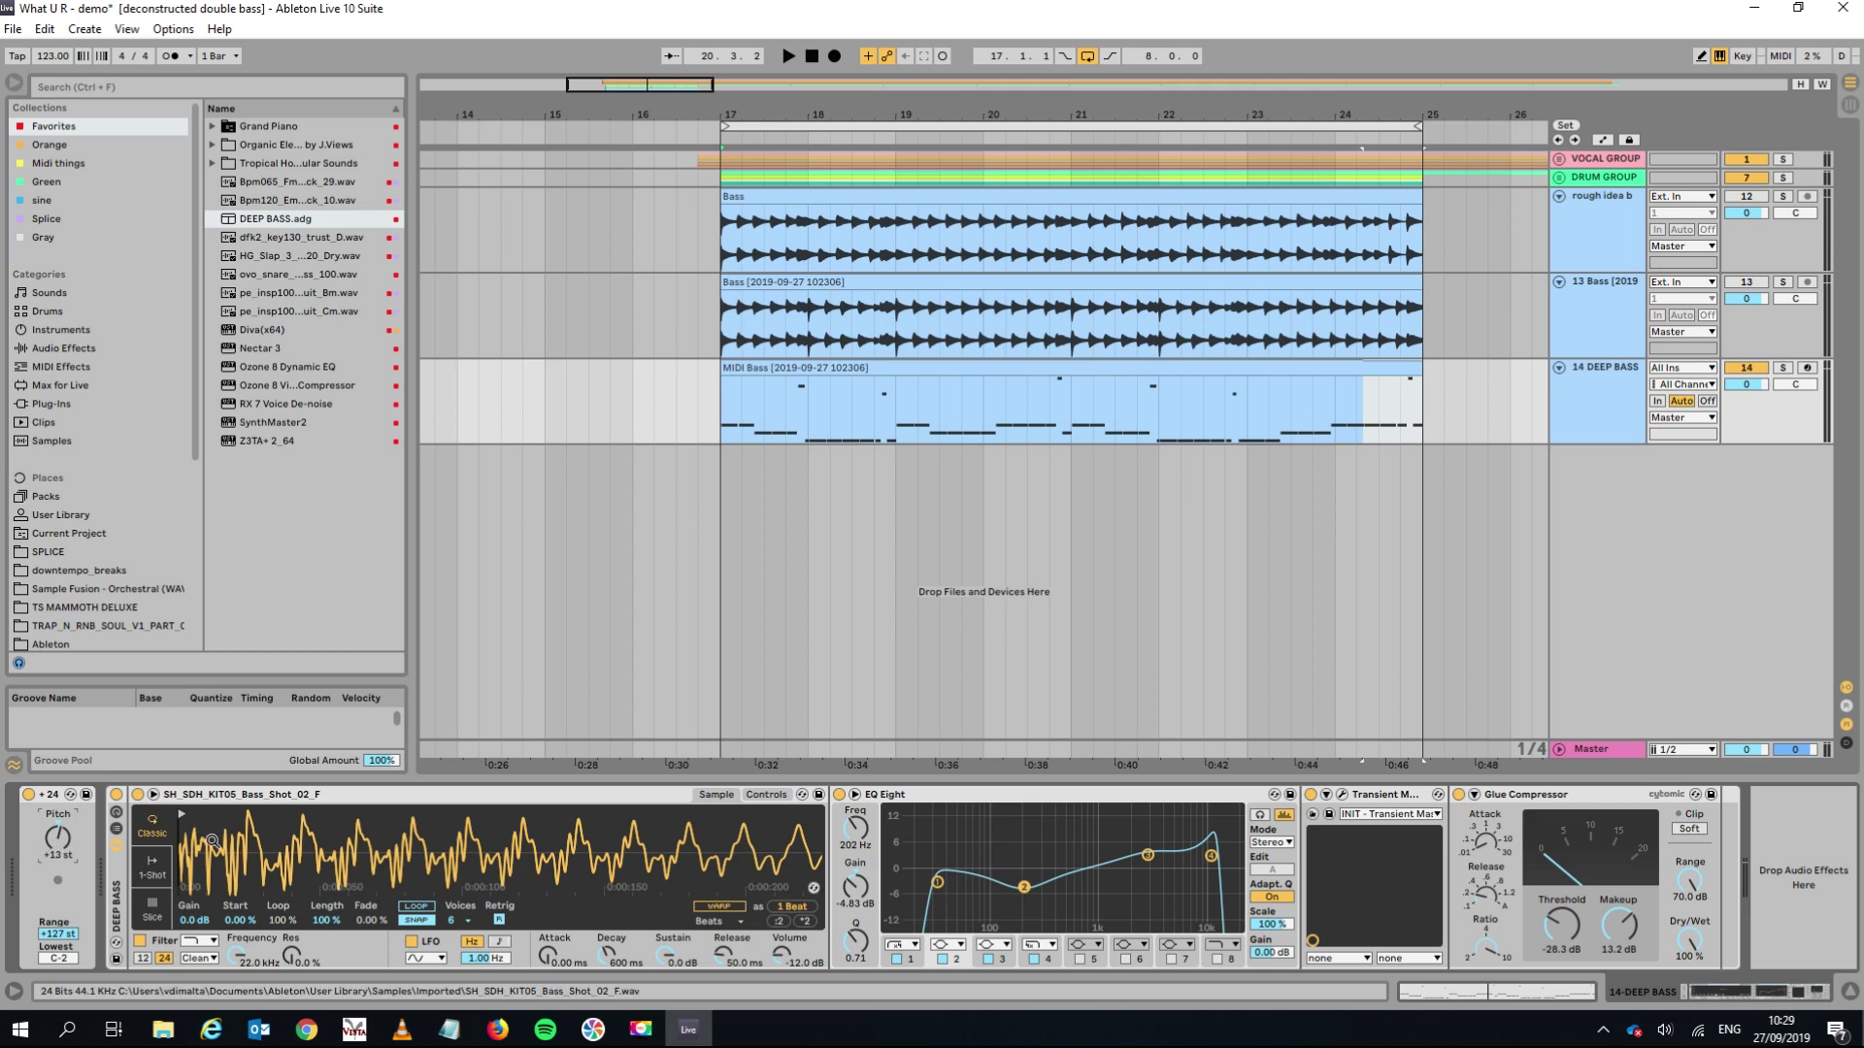
key(space)
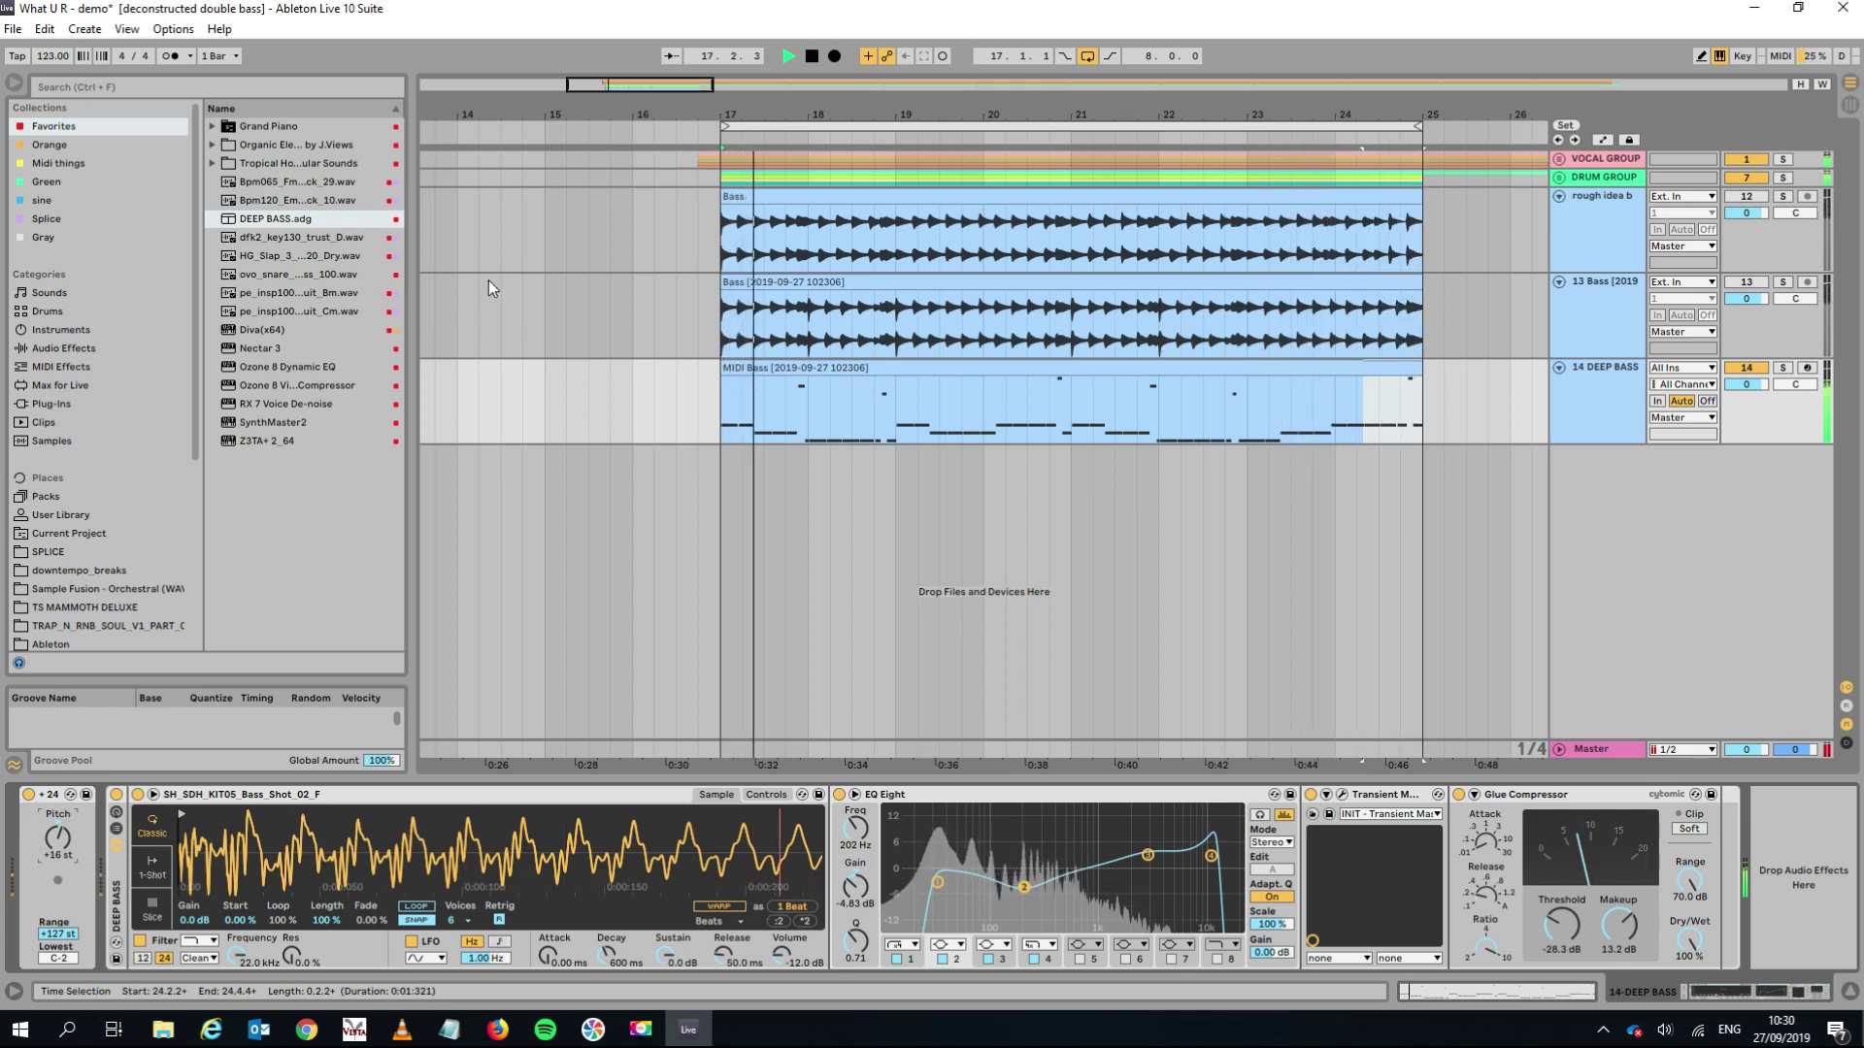
key(space)
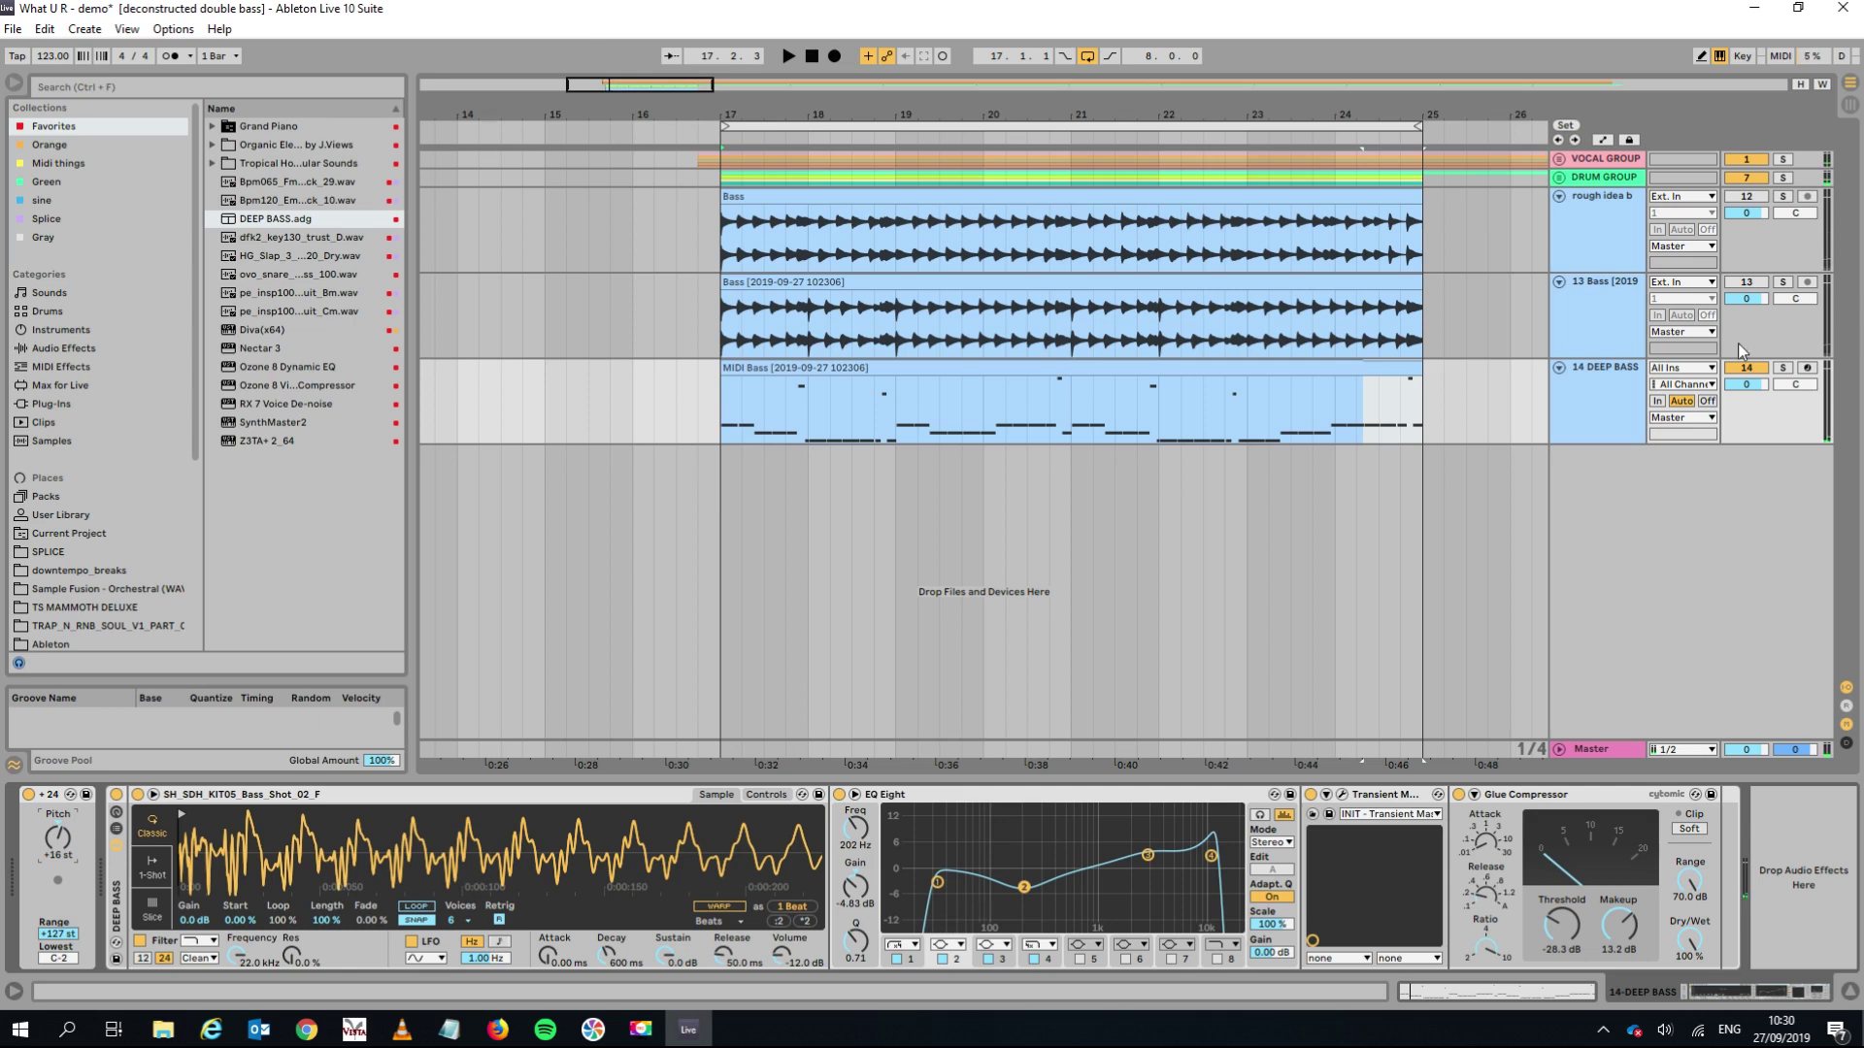
Fold track 14 and select everything inside the loop from bar 17 to bar 25.
click(1558, 368)
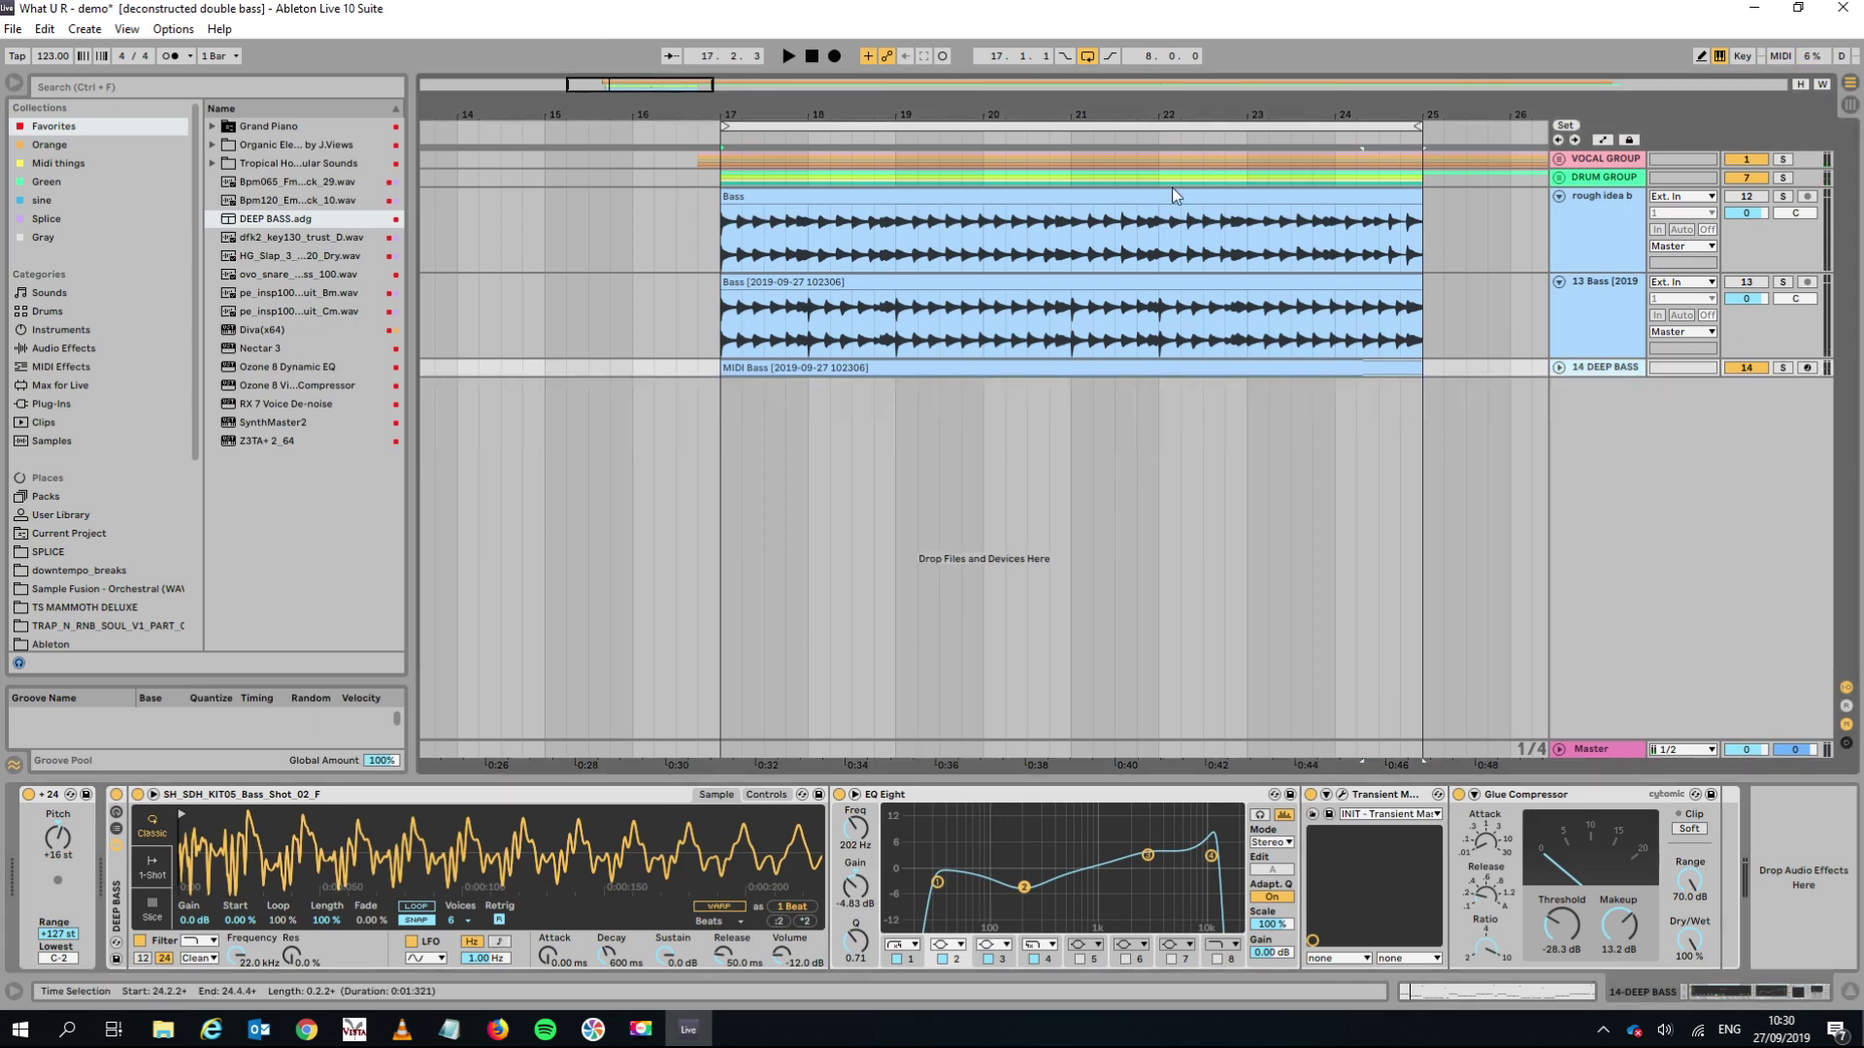
click(1073, 127)
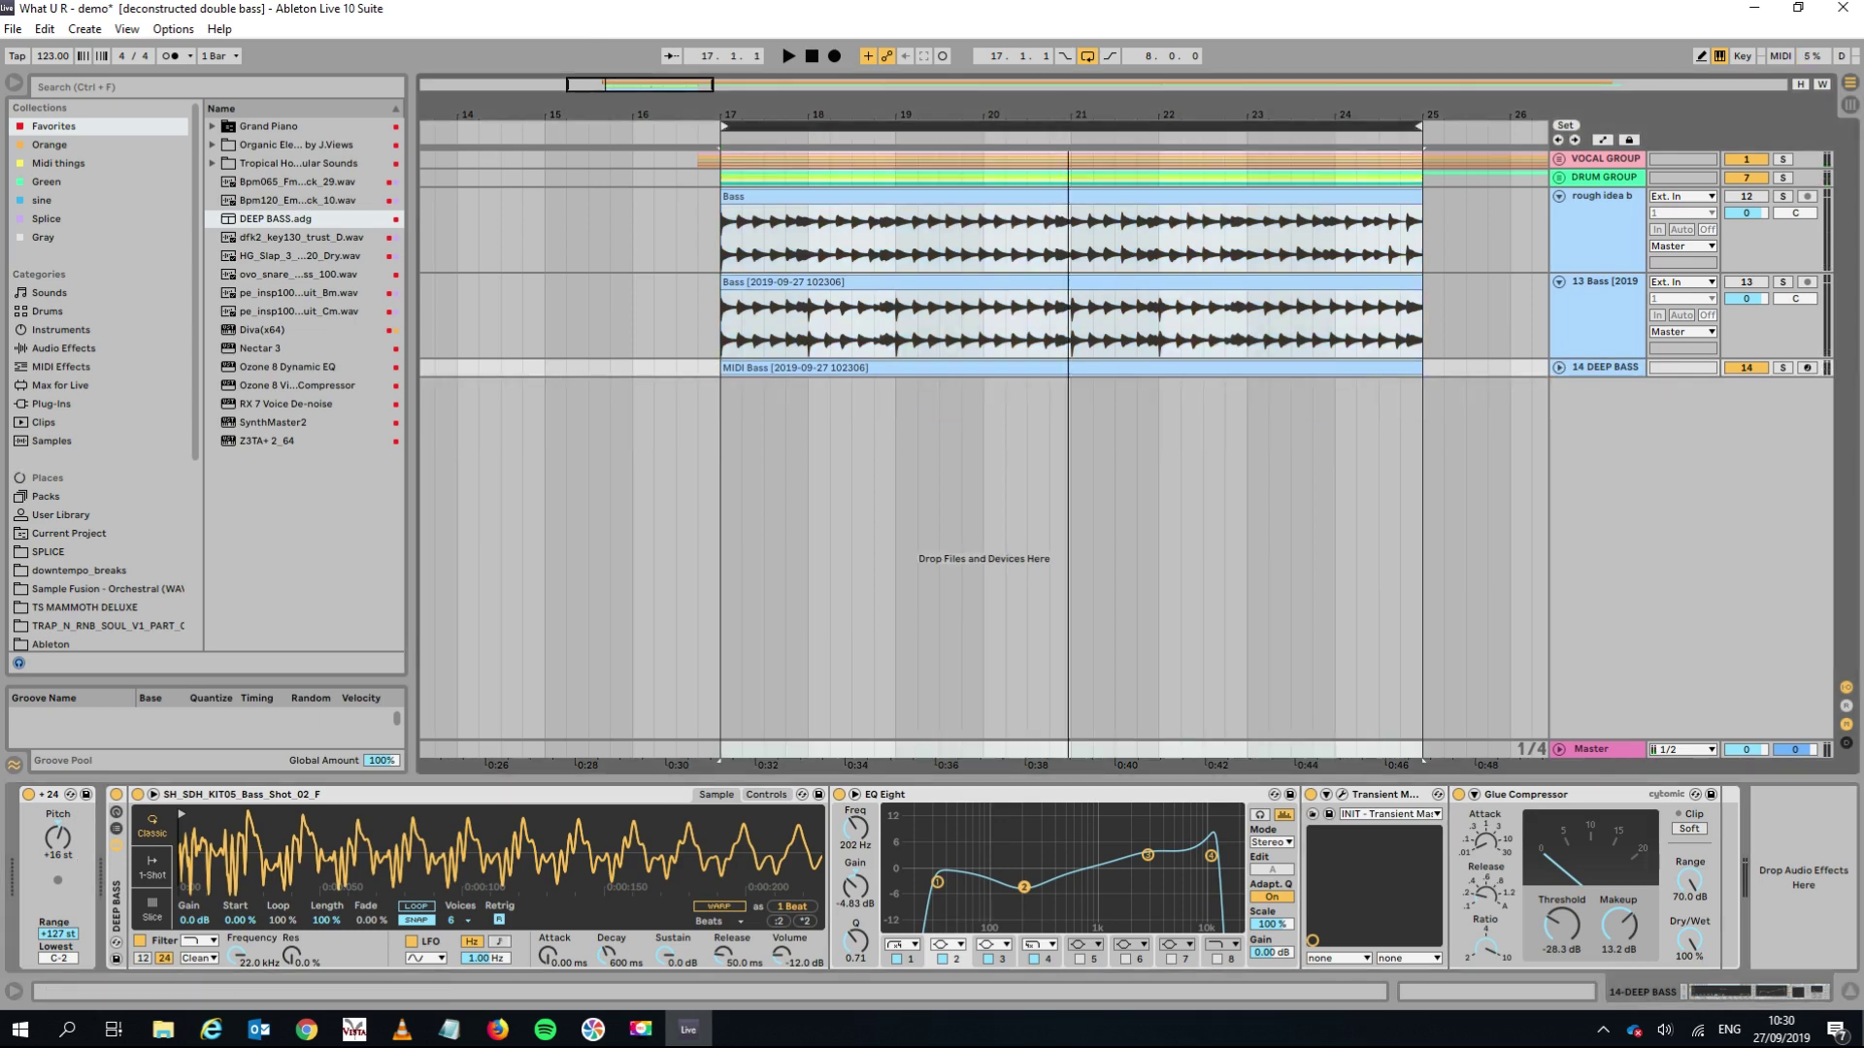
drag(1069, 114, 939, 78)
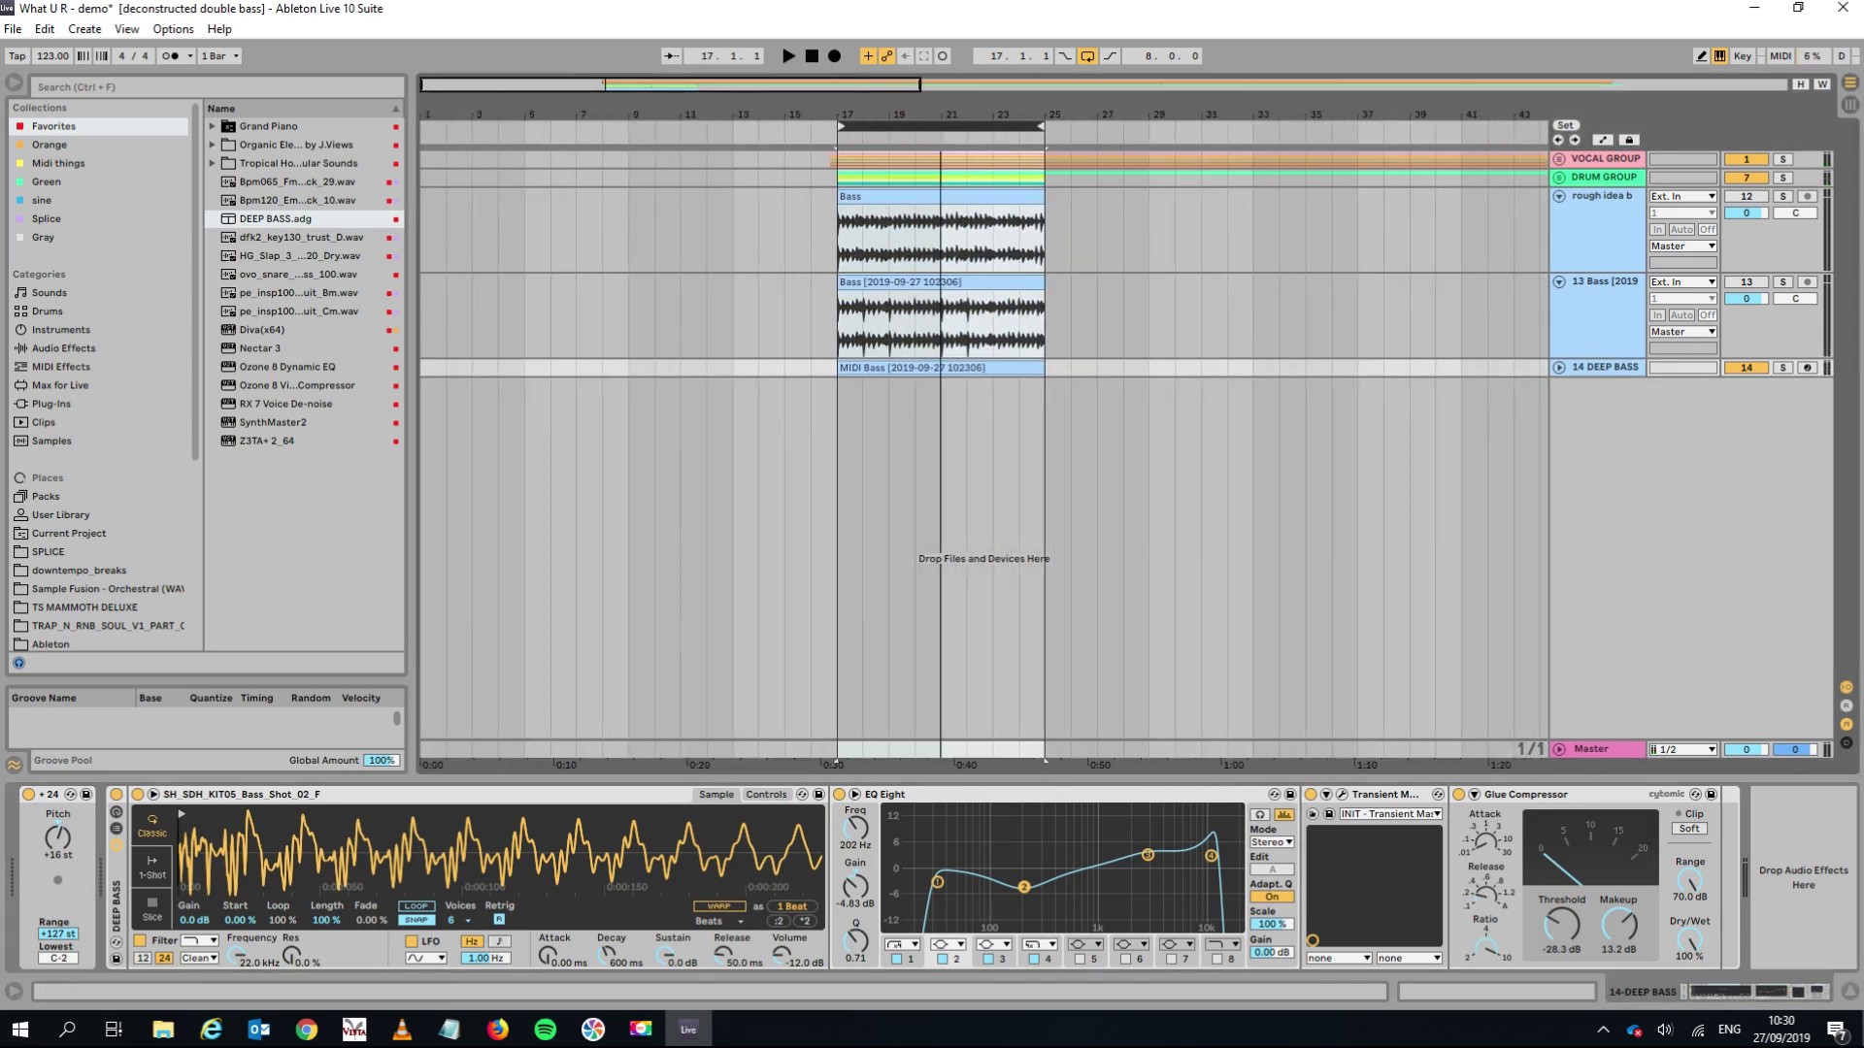
Fold tracks 12 and 13, and briefly unfold the DEEP BASS track to check its MIDI clip before folding it again.
click(1558, 196)
click(1559, 215)
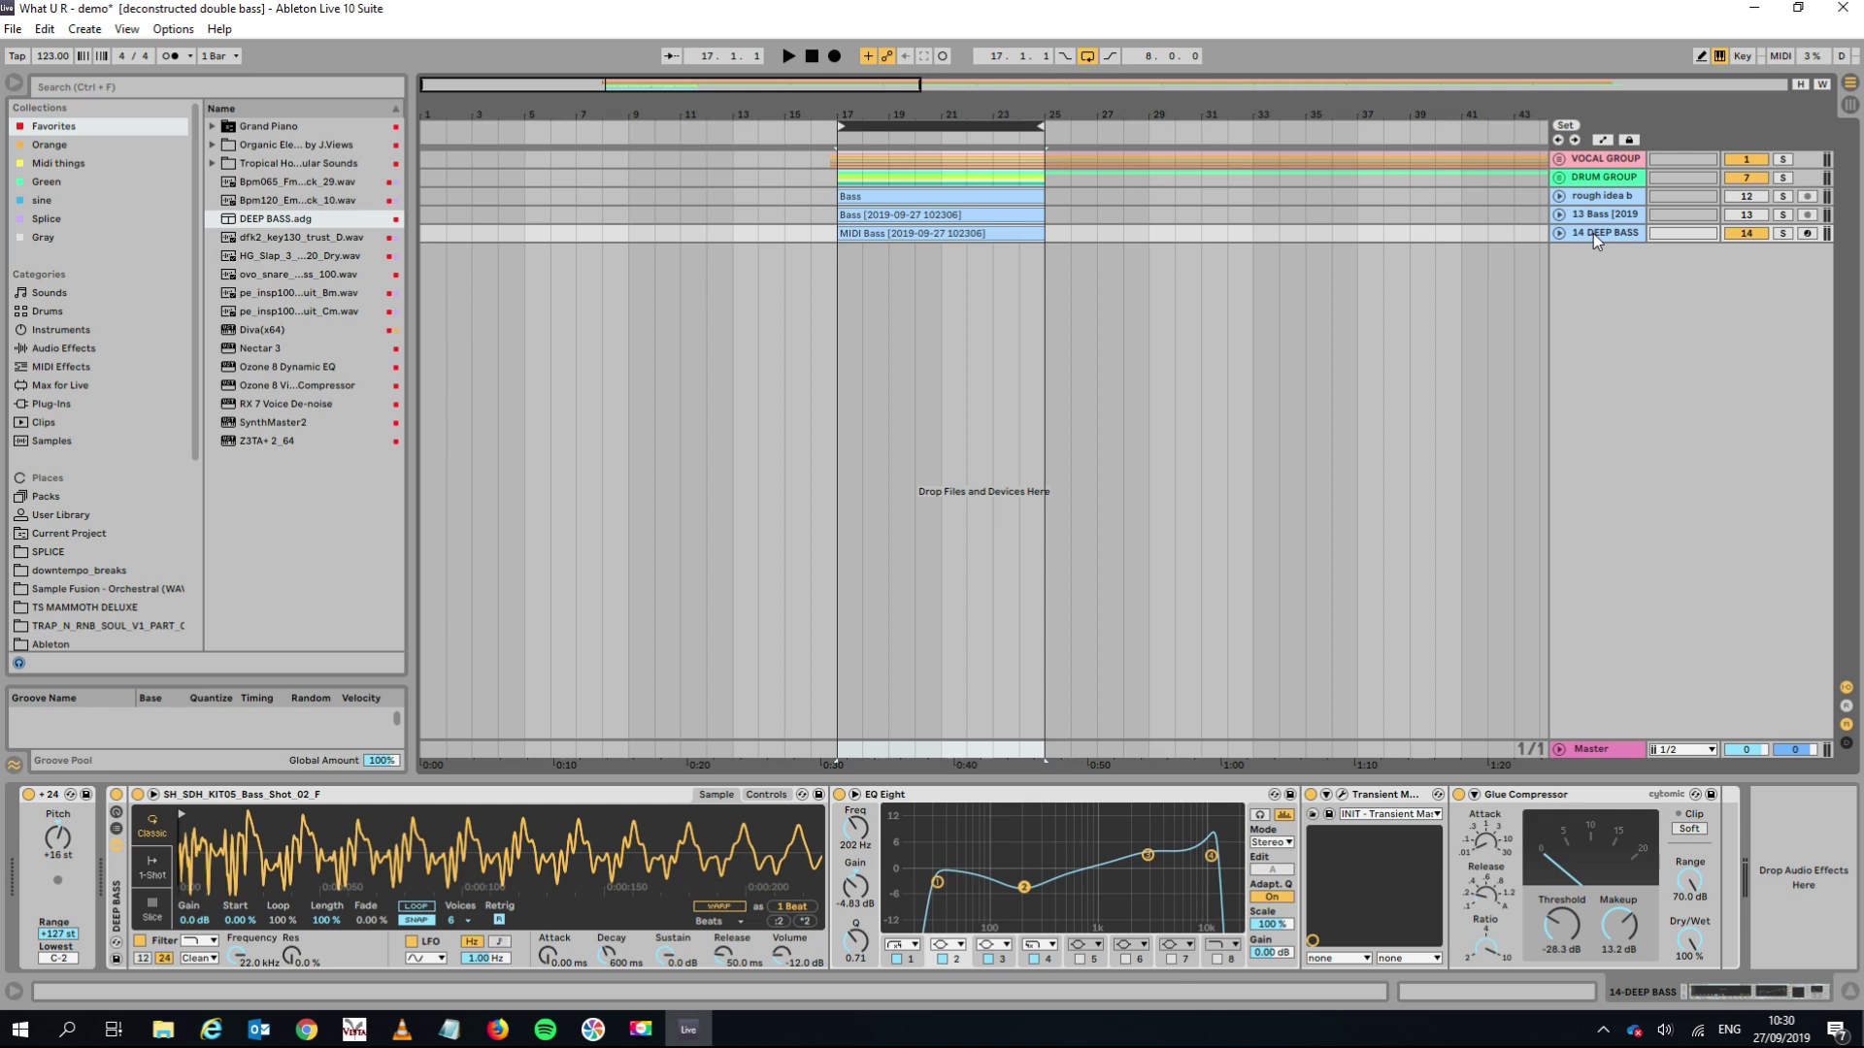
click(1559, 233)
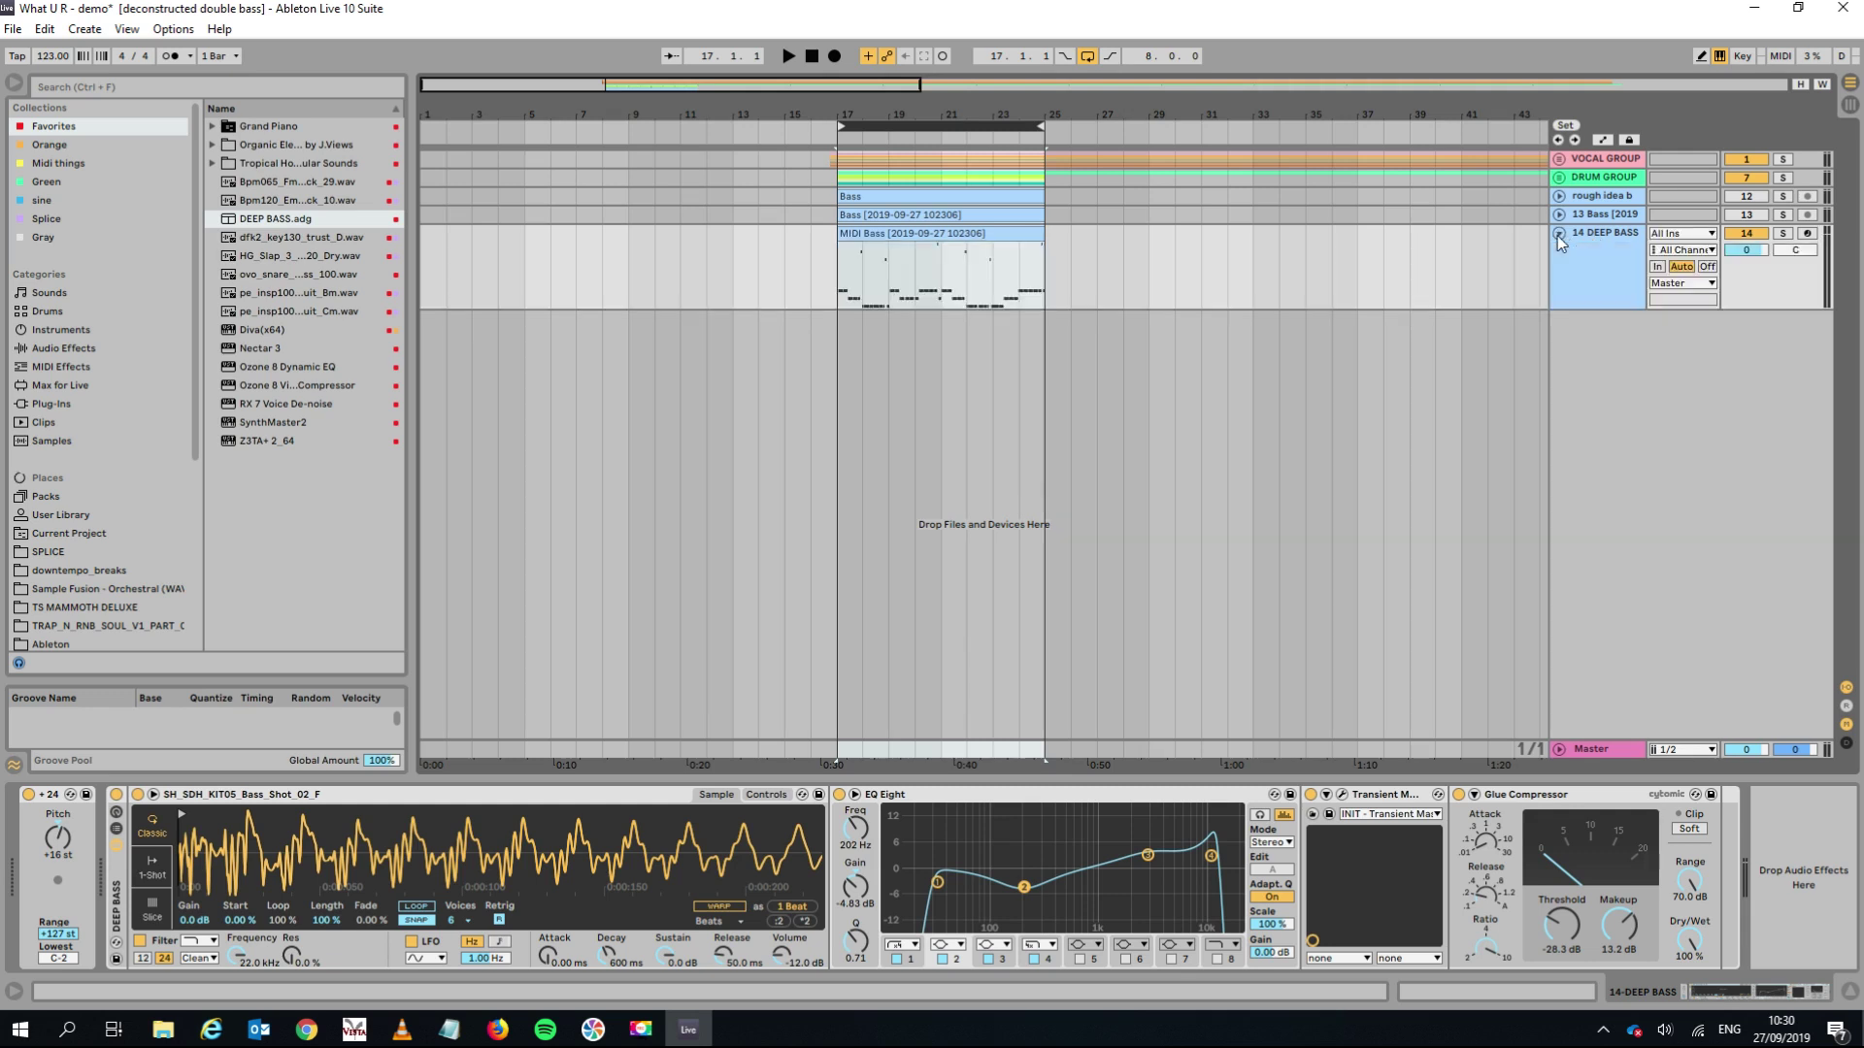
click(1558, 234)
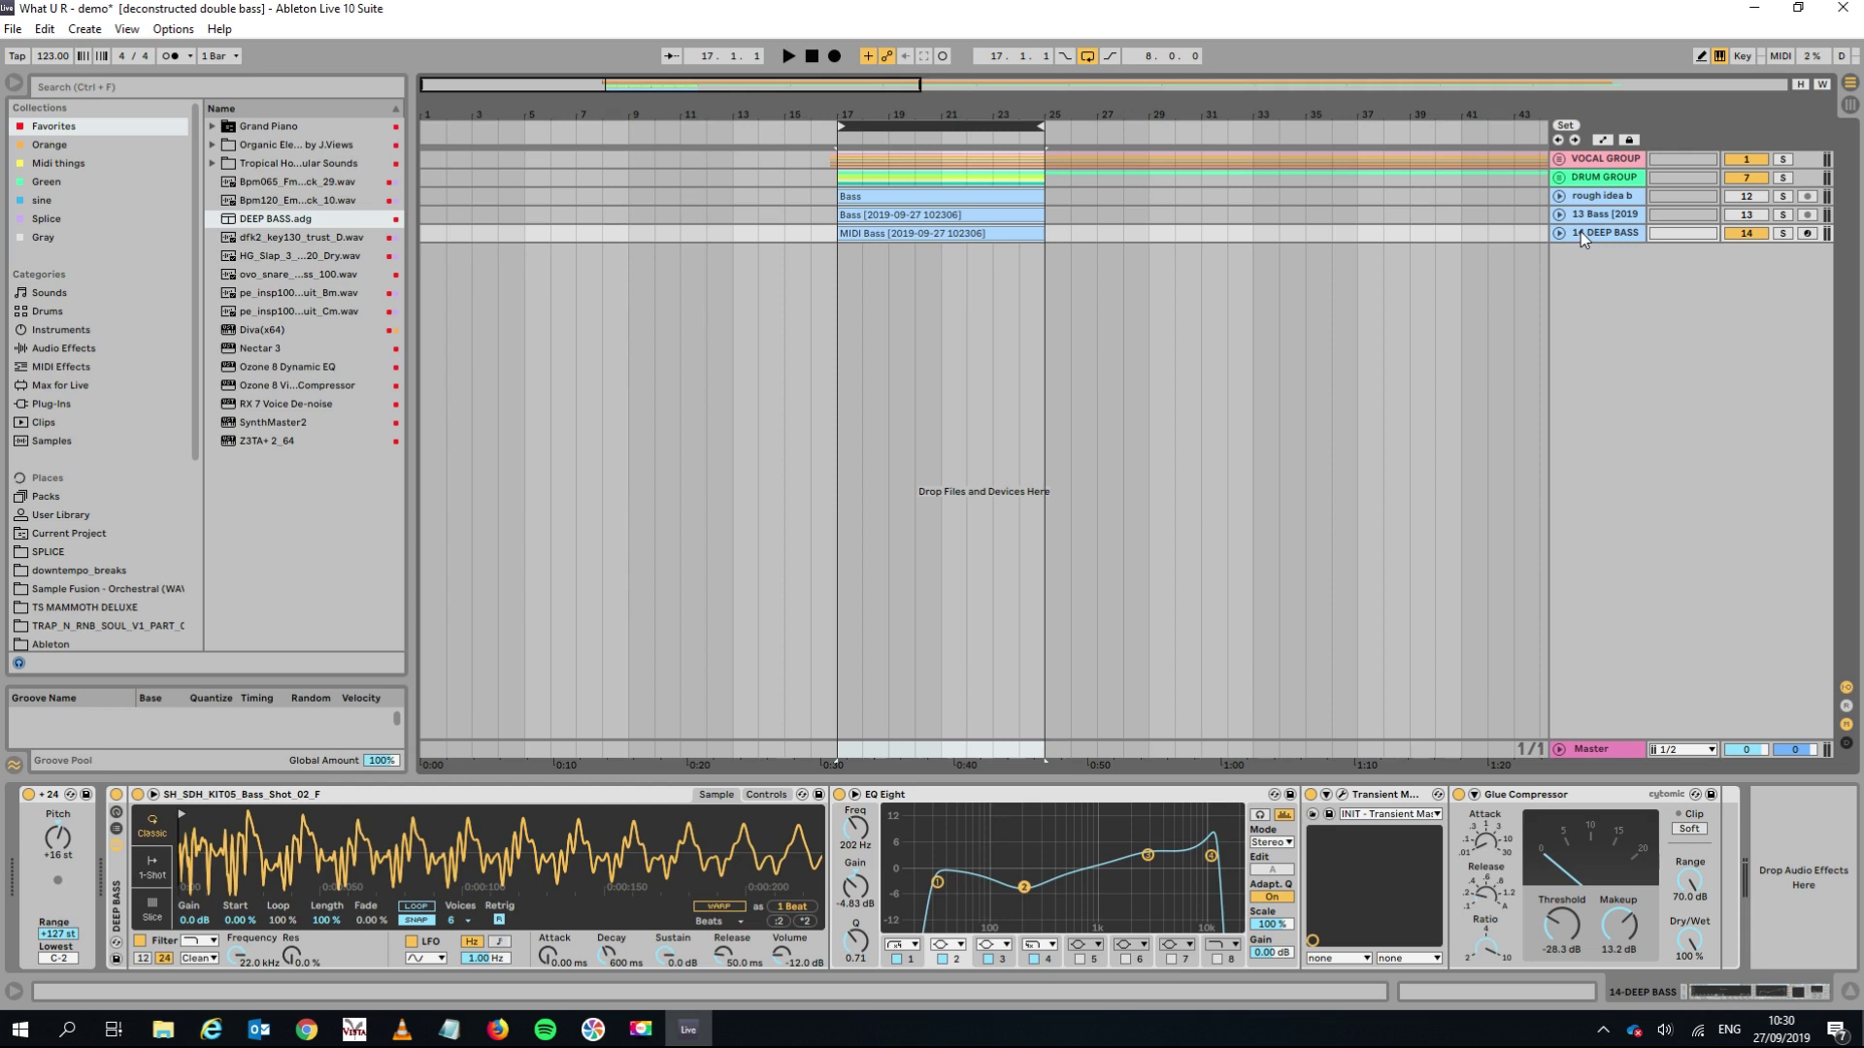
Find the Serum_x64 plug-in by searching for "serum" and add it as a second chain in the DEEP BASS rack.
click(120, 889)
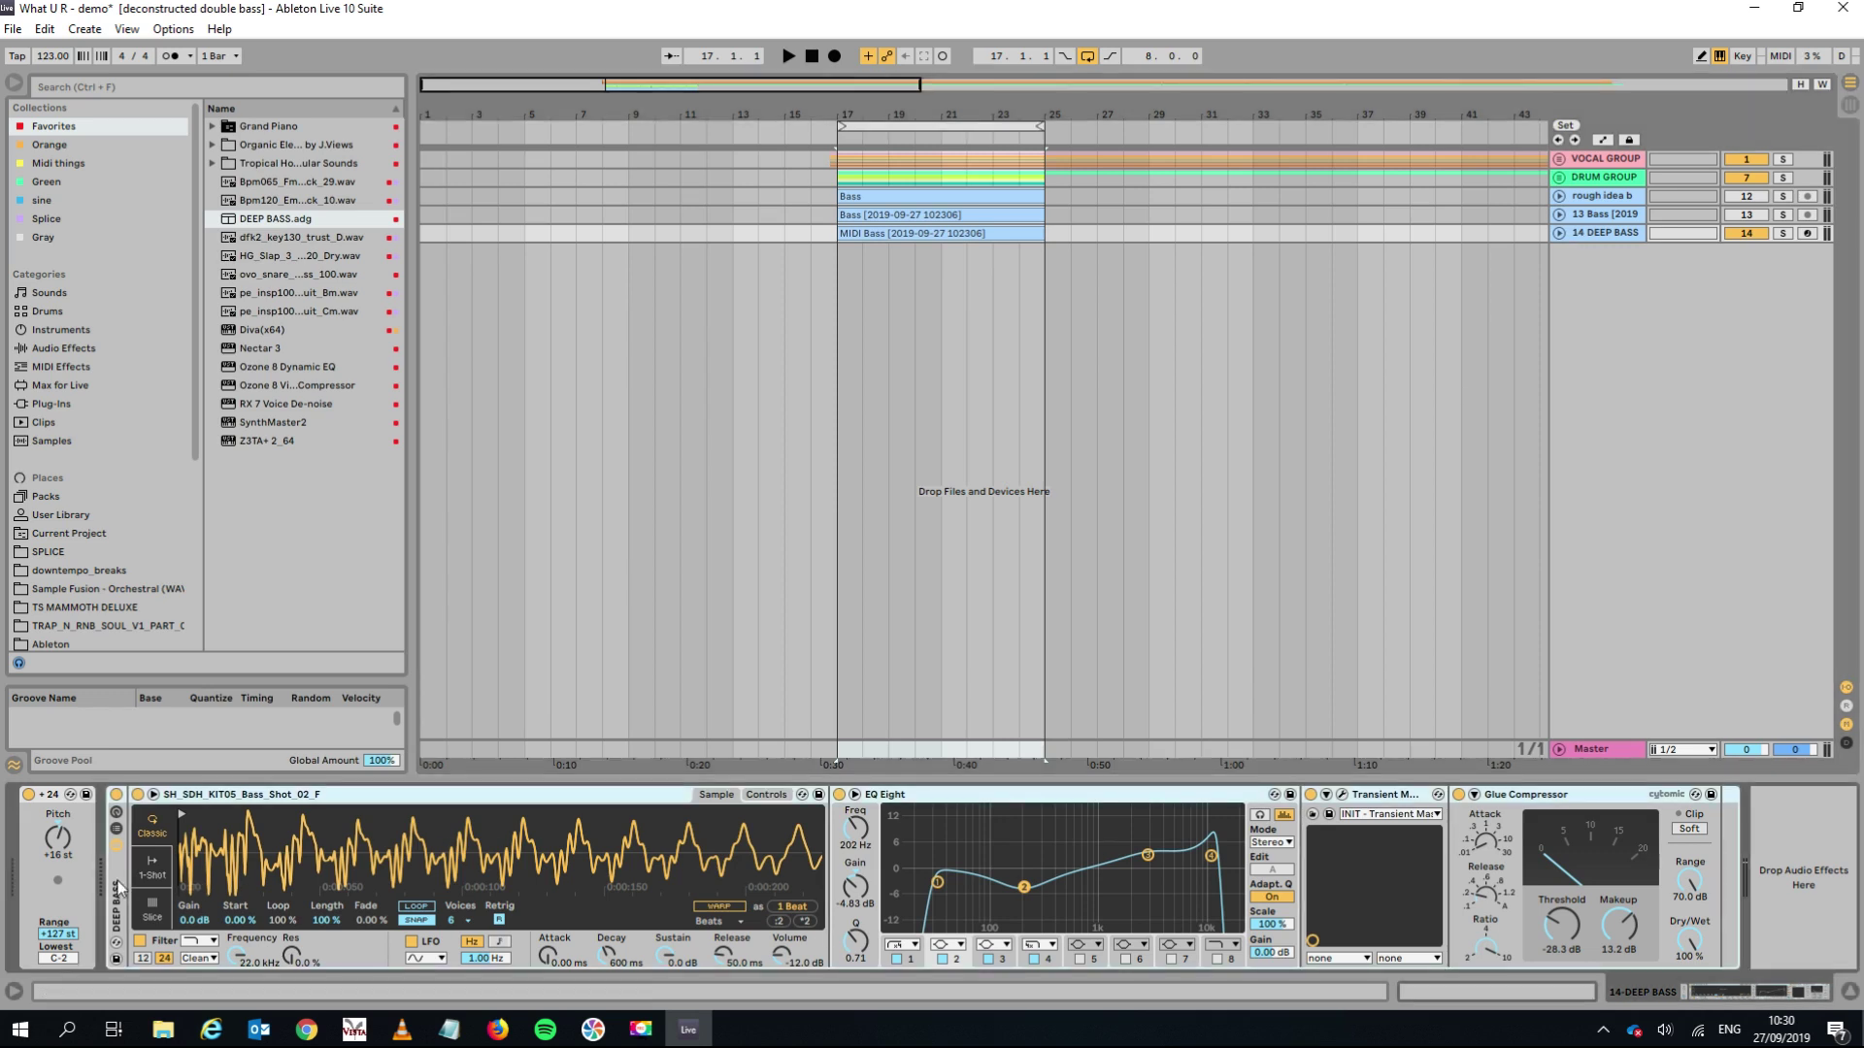
click(78, 87)
text(serum)
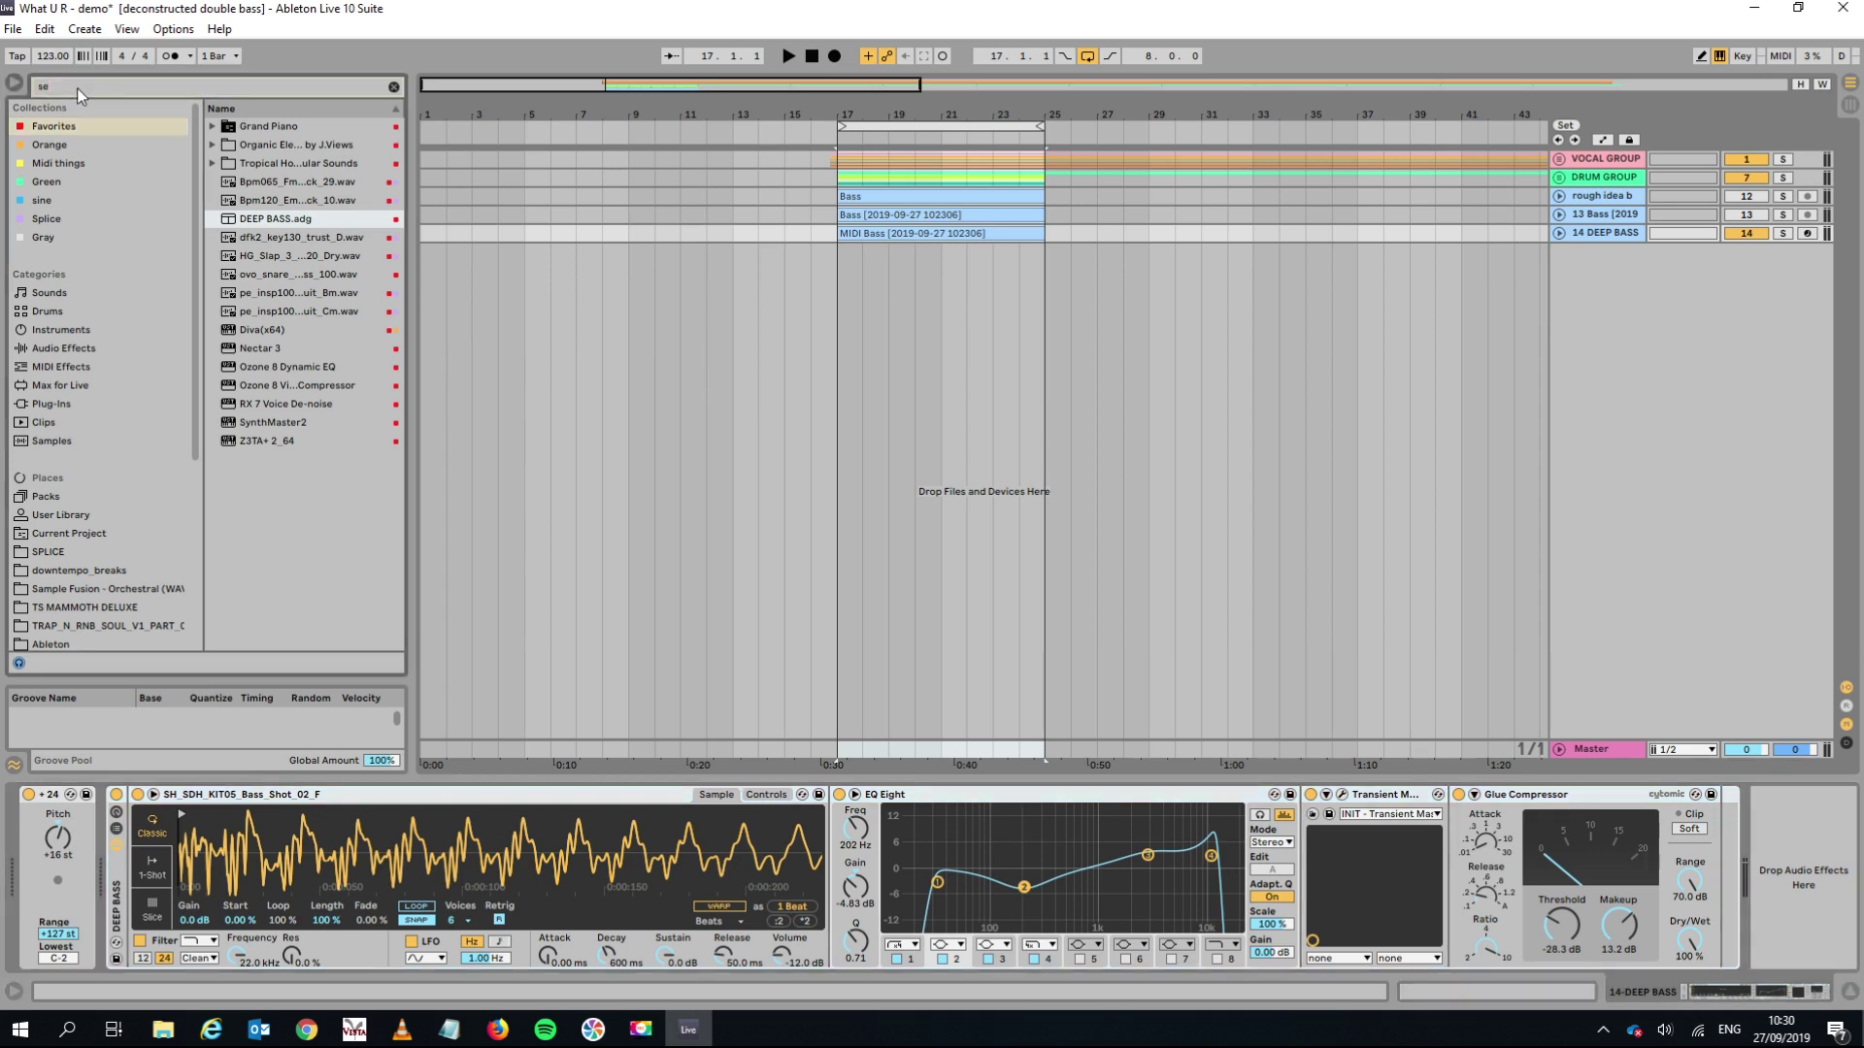
click(51, 405)
drag(267, 144, 283, 315)
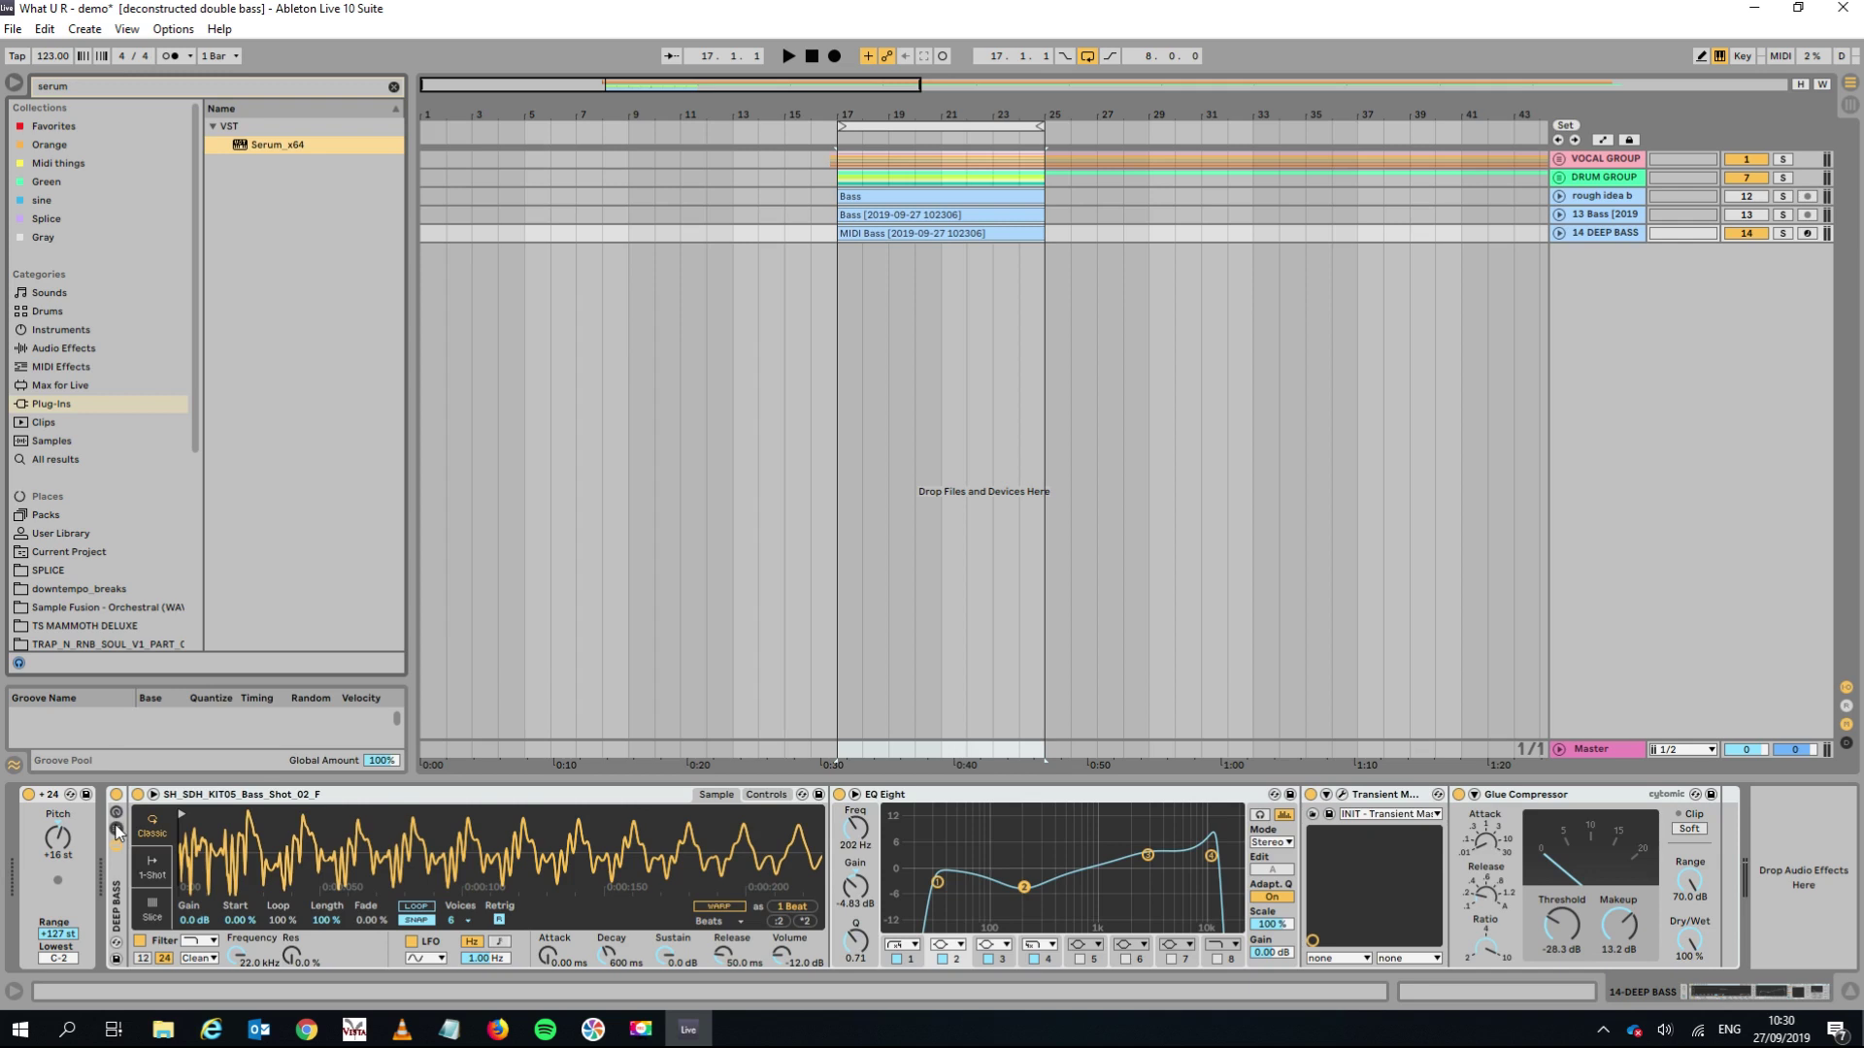
key(ctrl+g)
drag(241, 144, 217, 870)
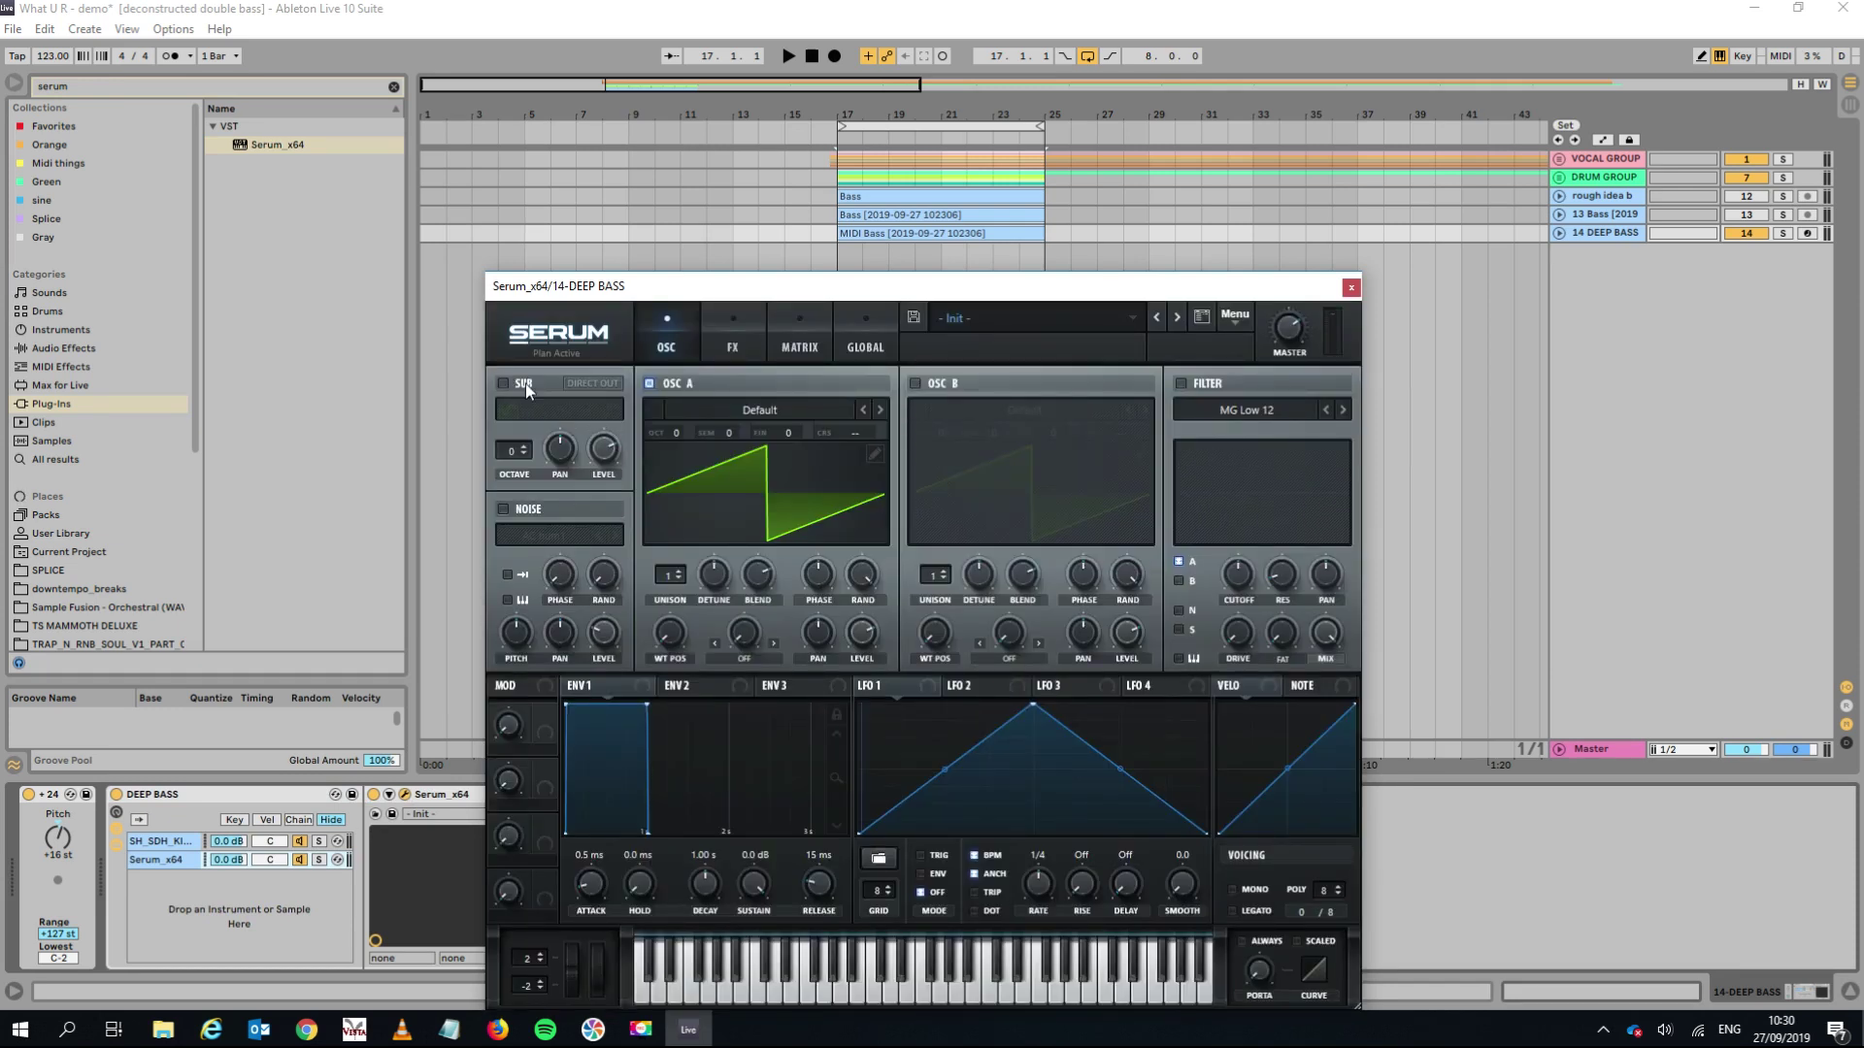
Enable Serum's Sub oscillator with the Saw shape, play the loop and set the Sub octave to -2.
click(504, 384)
click(563, 411)
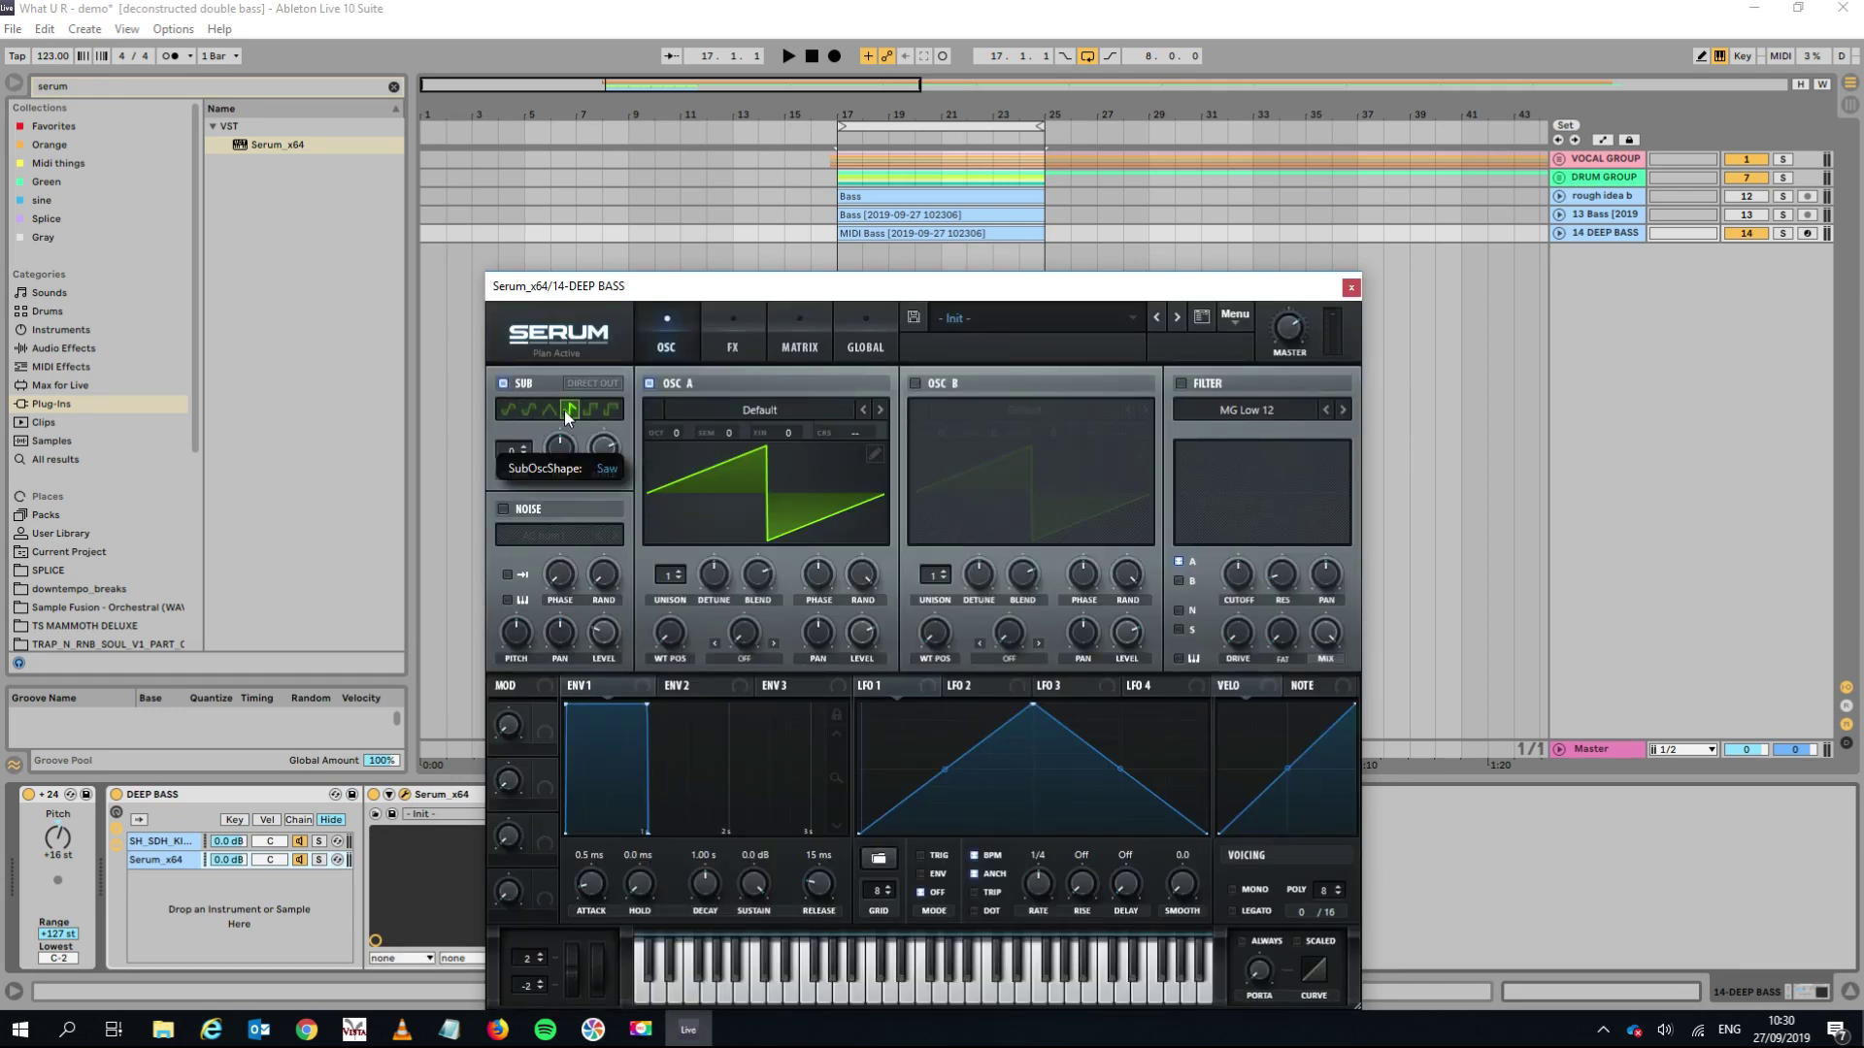
key(space)
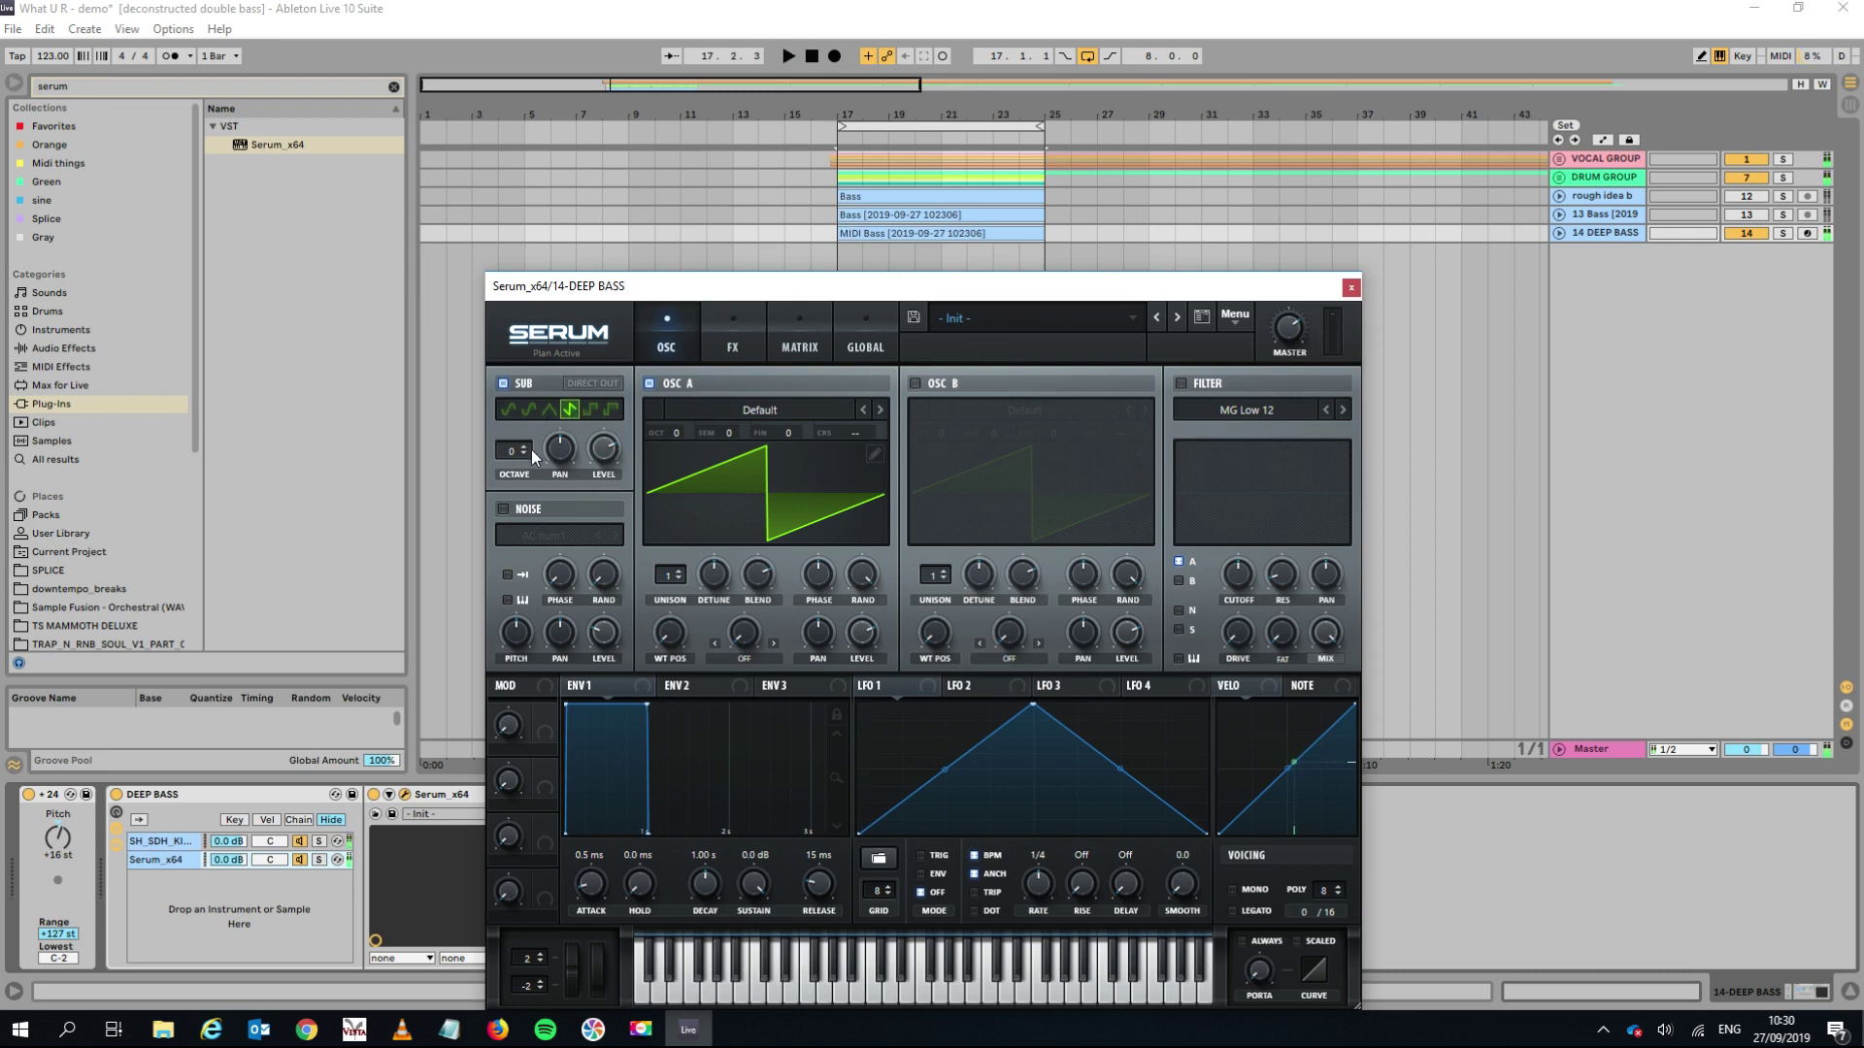
click(525, 455)
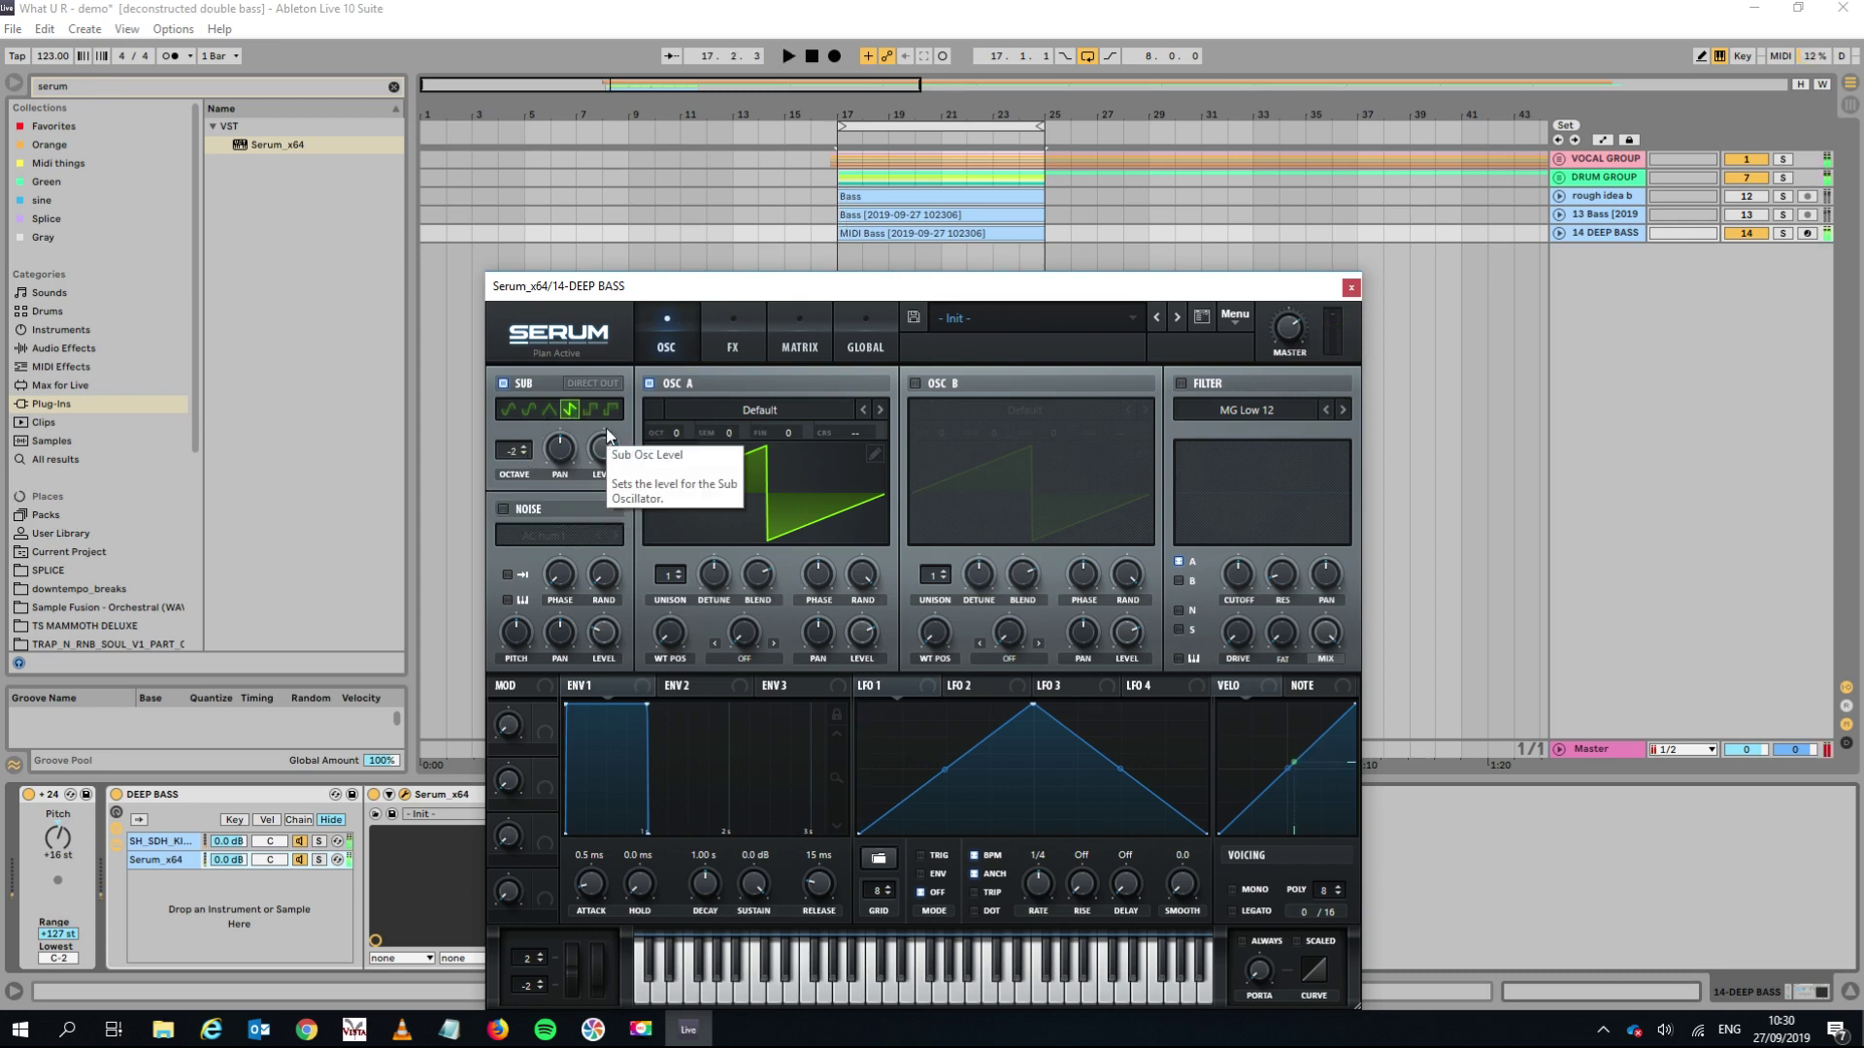
Glance at Serum's effects page, compare the square and sine Sub oscillator shapes and settle on square.
click(732, 346)
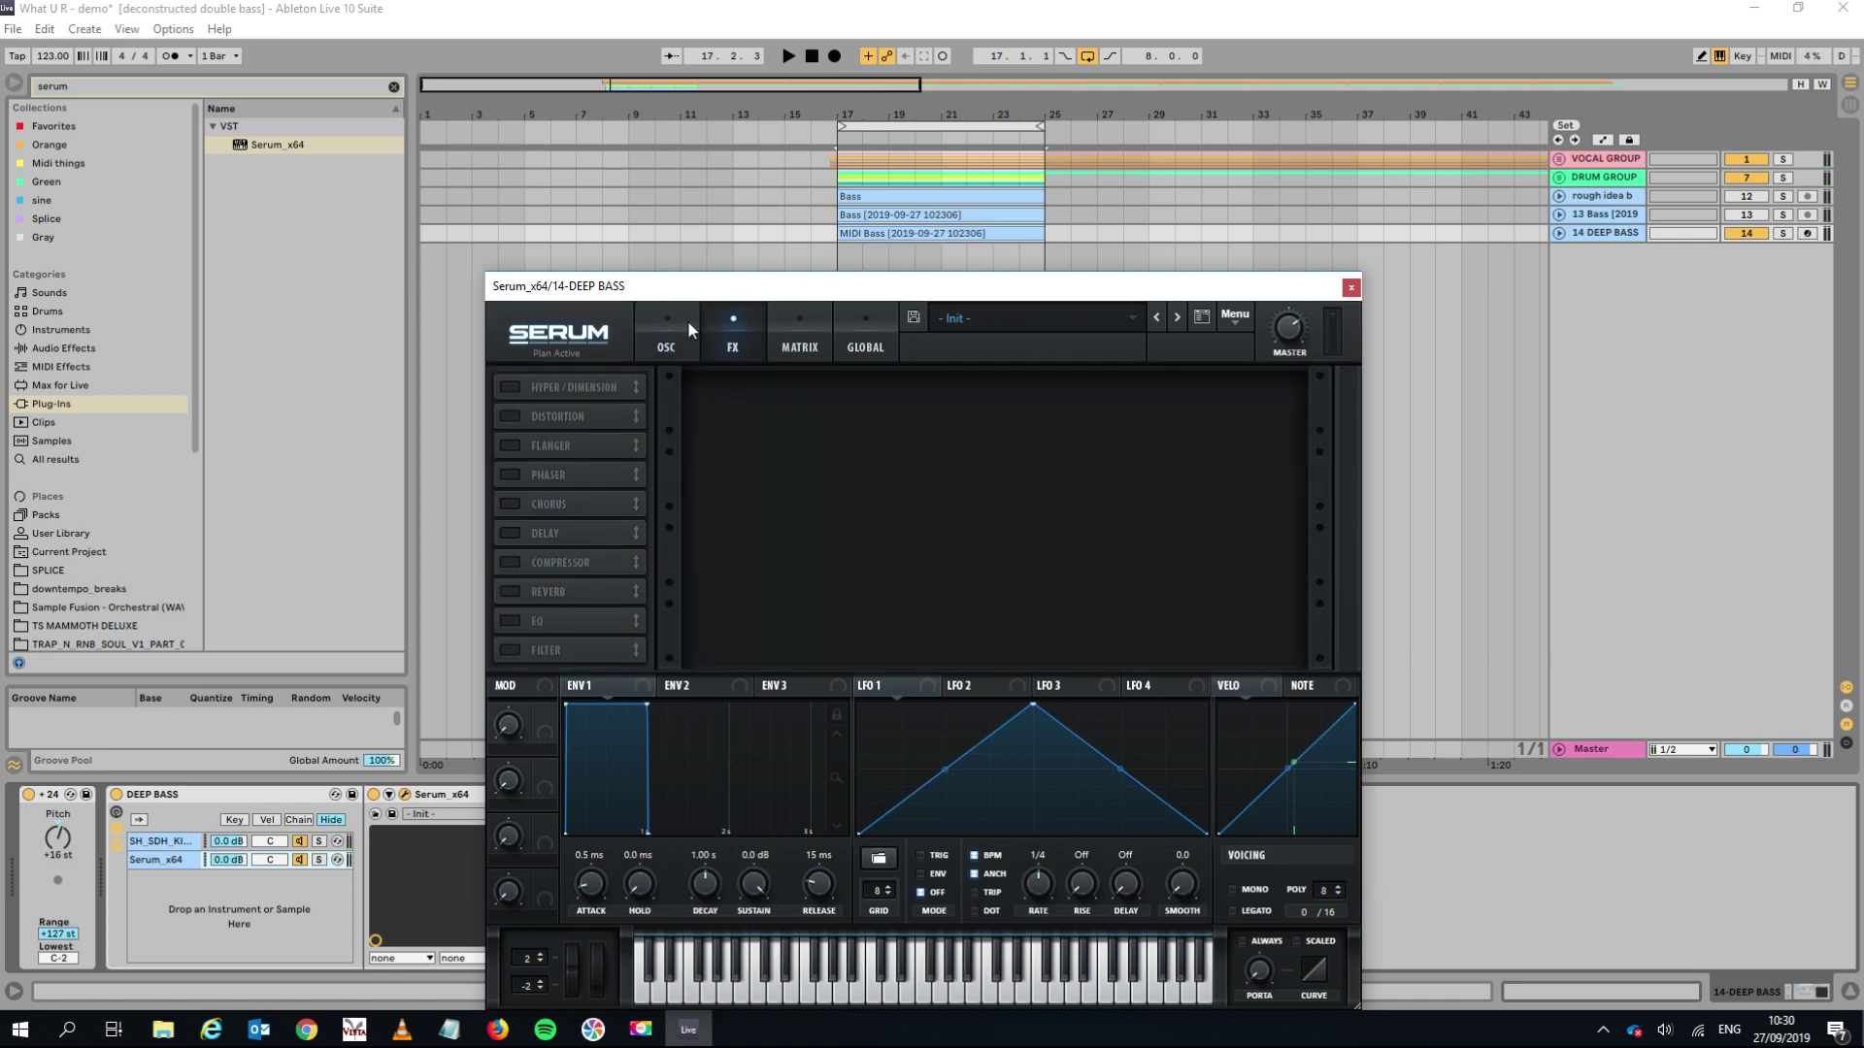
click(686, 328)
click(587, 410)
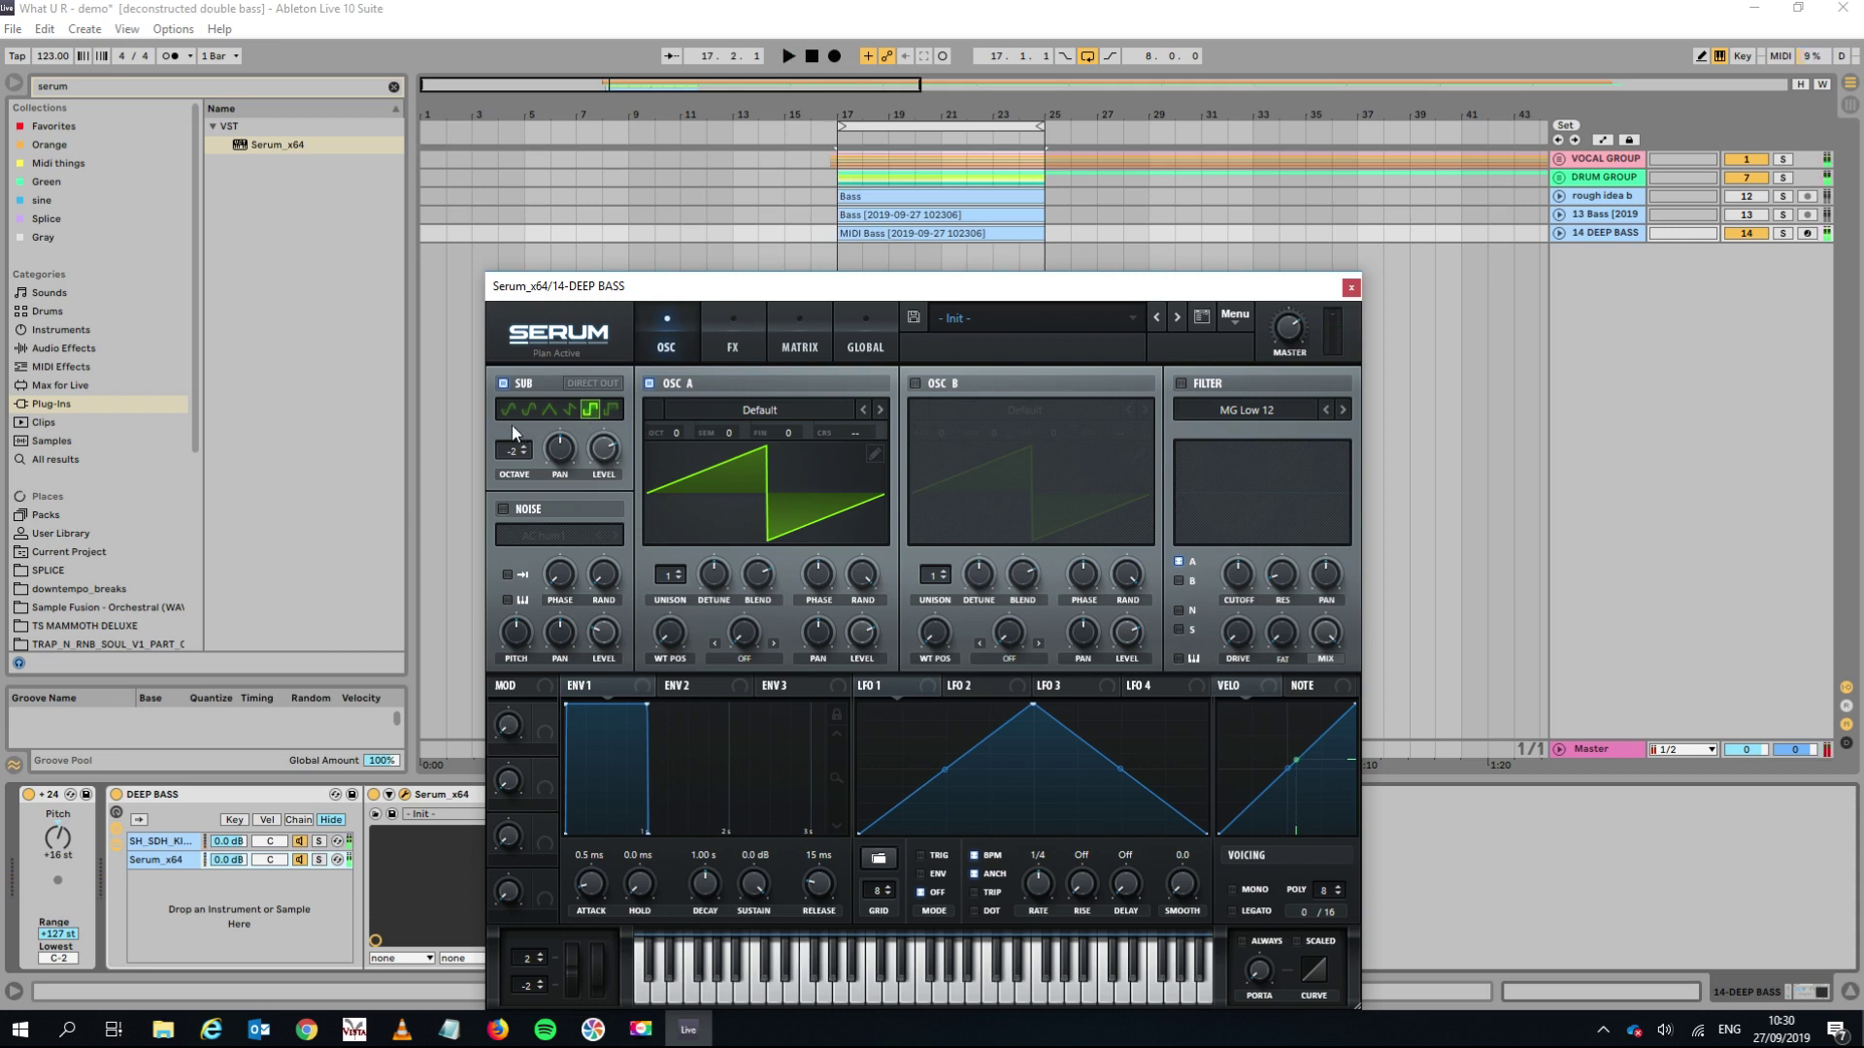
click(502, 408)
click(588, 410)
Lower the Sub oscillator's octave further, audition the loop, raise the octave again and close the Serum window.
click(524, 455)
click(524, 454)
key(space)
key(space)
click(524, 448)
click(1351, 287)
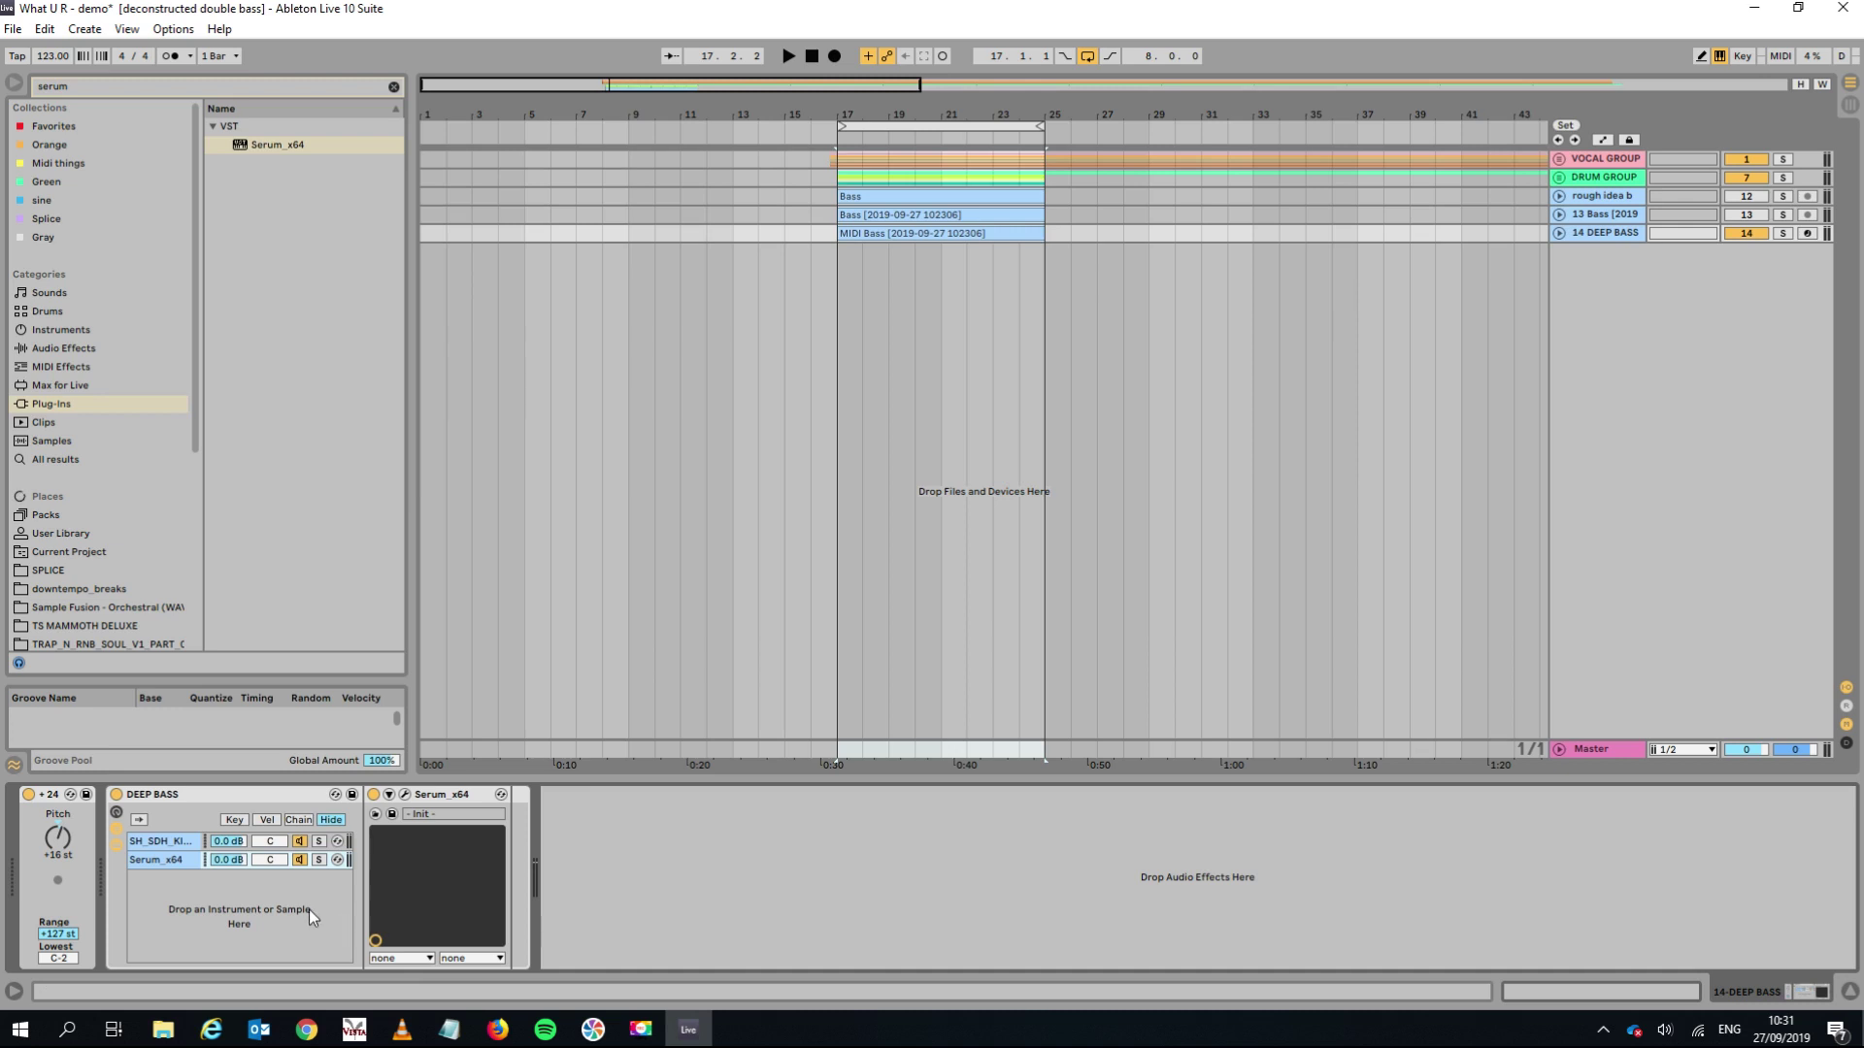